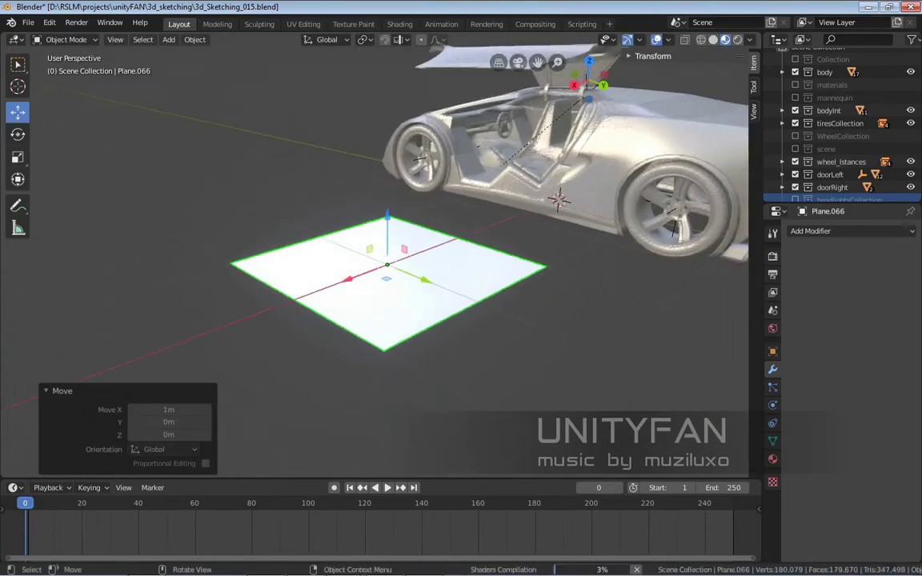
- Give the selected plane a new material, Material.023
{"action": "left_click", "coordinate": [867, 285]}
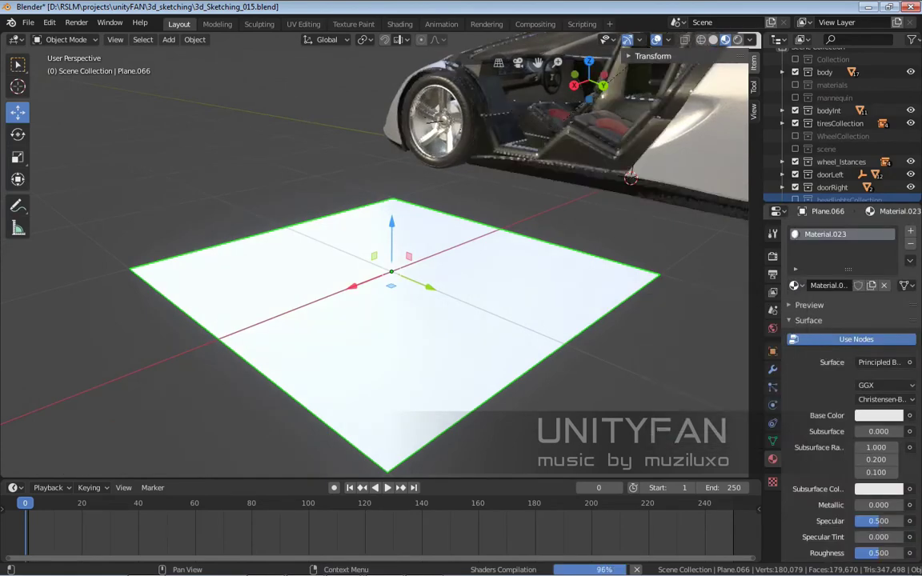
{"action": "middle_click_drag", "start_coordinate": [376, 264], "coordinate": [417, 240]}
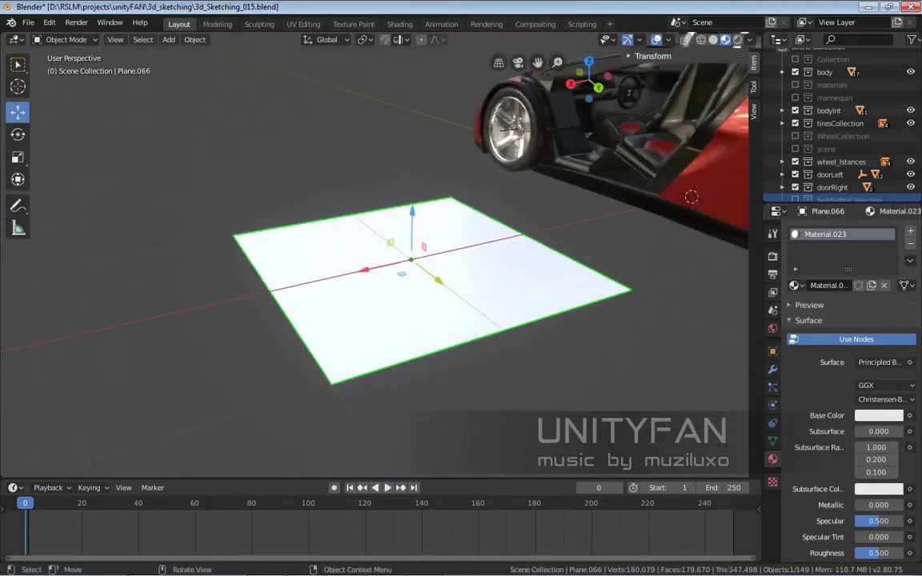
{"action": "middle_click_drag", "start_coordinate": [376, 264], "coordinate": [393, 276], "text": "shift"}
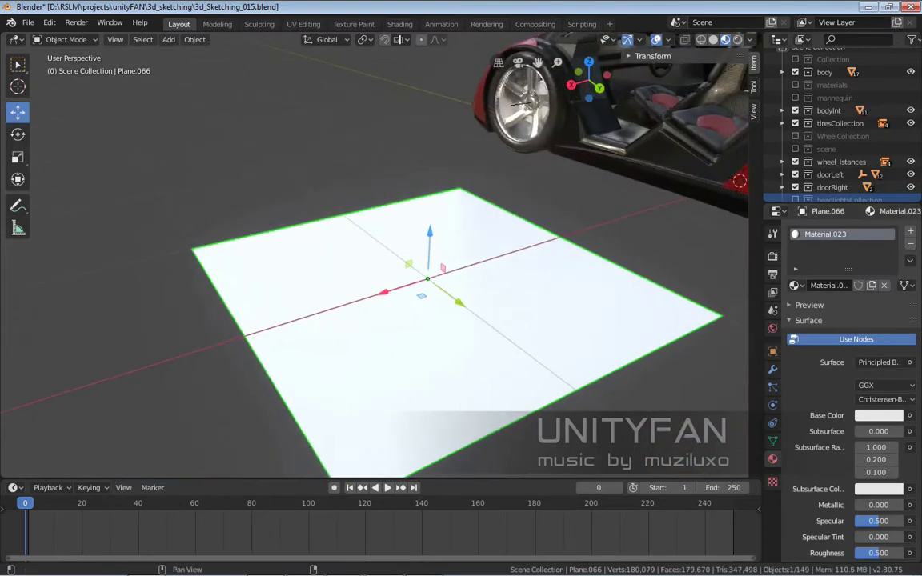
- Split the 3D view and show Material.023's Principled BSDF nodes in a Shader Editor on the left
{"action": "left_click_drag", "start_coordinate": [4, 33], "coordinate": [387, 160]}
{"action": "left_click", "coordinate": [14, 39]}
{"action": "left_click", "coordinate": [52, 105]}
- Add an Image Texture node loading dash.png and connect its Color to Base Color
{"action": "key", "text": "Home"}
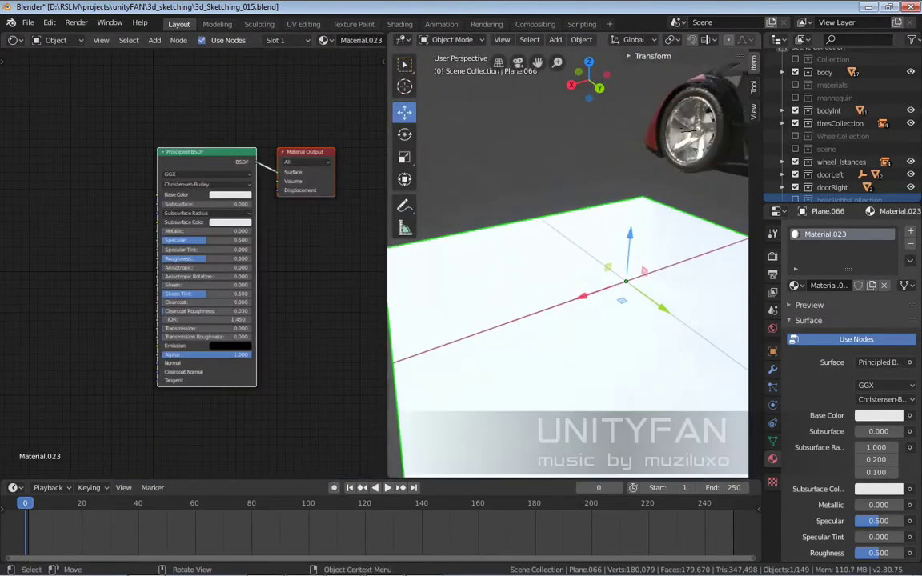
{"action": "key", "text": "shift+a"}
{"action": "left_click", "coordinate": [200, 322]}
{"action": "left_click", "coordinate": [190, 192]}
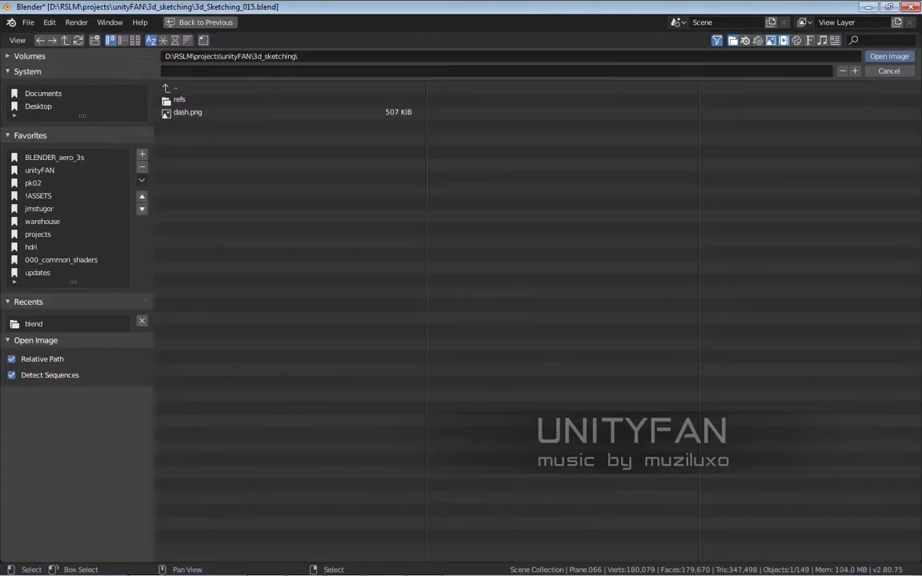
{"action": "double_click", "coordinate": [170, 87]}
{"action": "key", "text": "Return"}
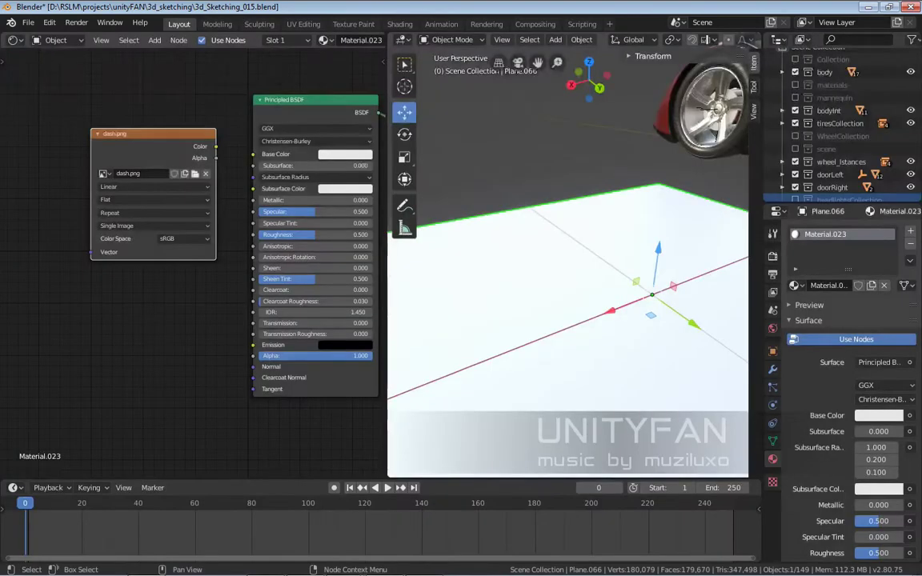
{"action": "scroll", "coordinate": [200, 240], "scroll_direction": "down", "scroll_amount": 2}
{"action": "left_click_drag", "start_coordinate": [184, 170], "coordinate": [245, 170]}
- Rotate the plane 180° around Z, close the node editor, and view from top
{"action": "middle_click_drag", "start_coordinate": [608, 320], "coordinate": [693, 228]}
{"action": "type", "text": "r"}
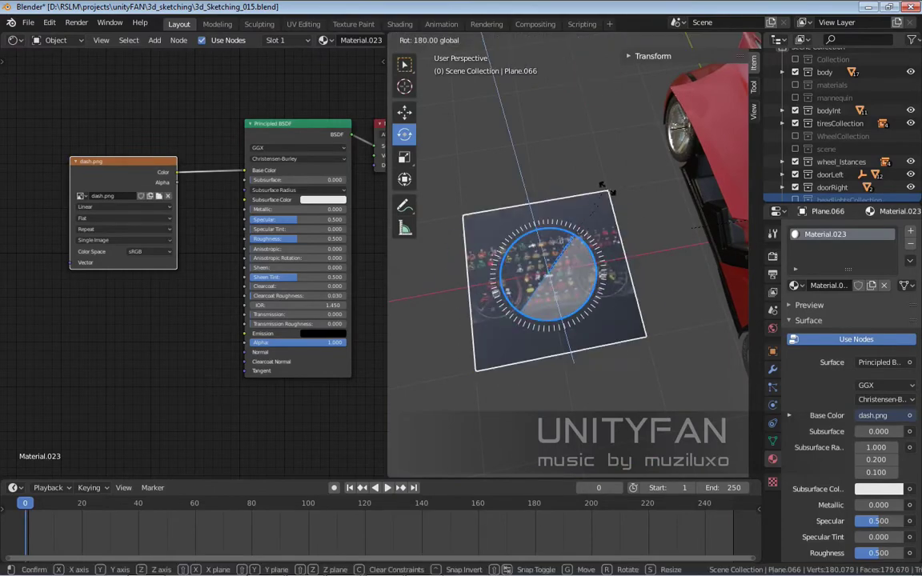
{"action": "type", "text": "z180"}
{"action": "key", "text": "Return"}
{"action": "scroll", "coordinate": [577, 239], "scroll_direction": "up", "scroll_amount": 3}
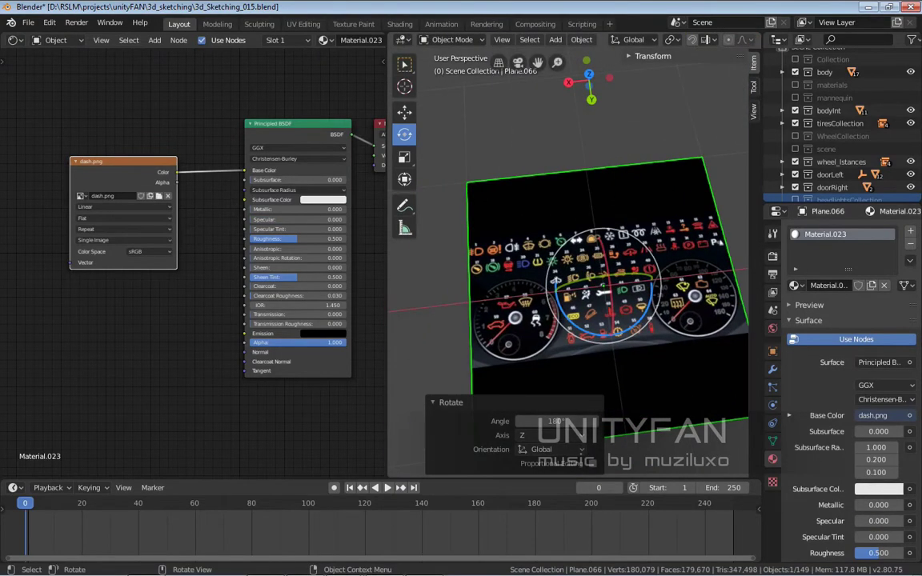
{"action": "left_click", "coordinate": [405, 112]}
{"action": "mouse_move", "coordinate": [576, 256]}
{"action": "middle_mouse_down"}
{"action": "mouse_move", "coordinate": [580, 208]}
{"action": "mouse_move", "coordinate": [553, 240]}
{"action": "middle_mouse_up"}
{"action": "left_click", "coordinate": [326, 295]}
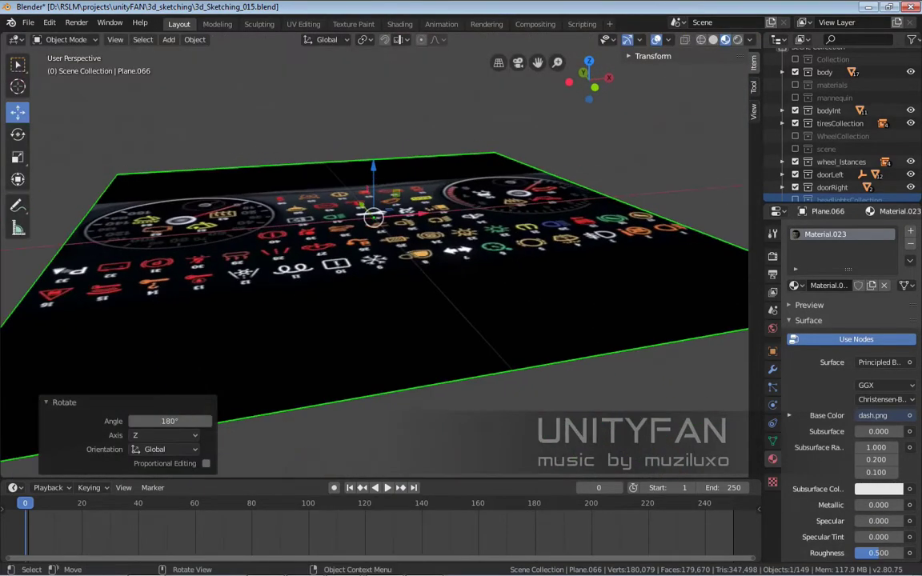
{"action": "key", "text": "KP_7"}
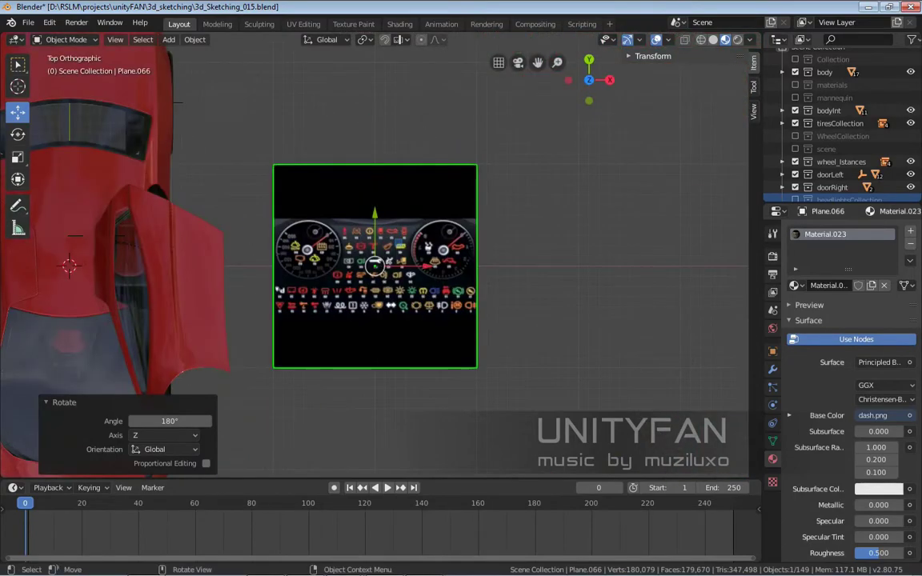
- Turn the dashboard plane another 180° and zoom in to check the warning icons read upright
{"action": "type", "text": "r180"}
{"action": "key", "text": "Return"}
{"action": "scroll", "coordinate": [488, 354], "scroll_direction": "up", "scroll_amount": 5}
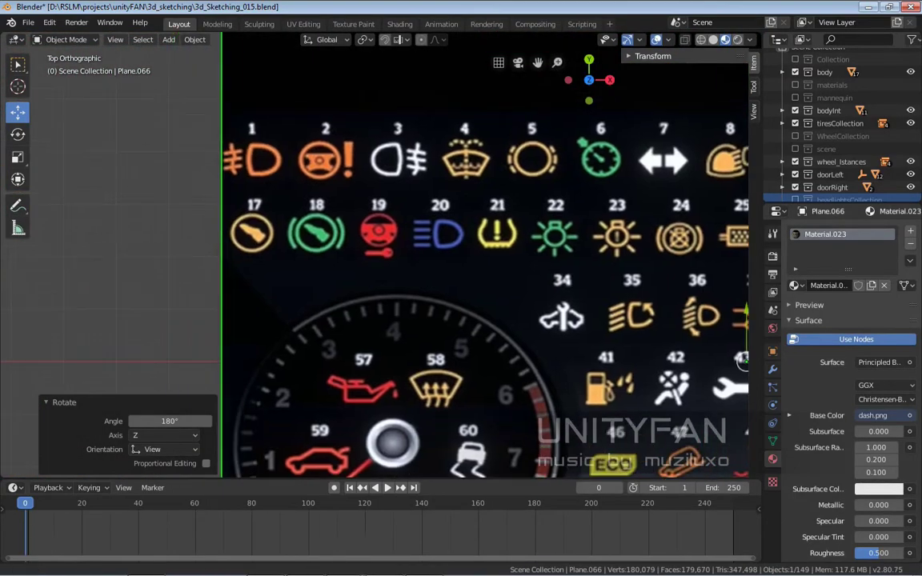
{"action": "scroll", "coordinate": [379, 256], "scroll_direction": "up", "scroll_amount": 1}
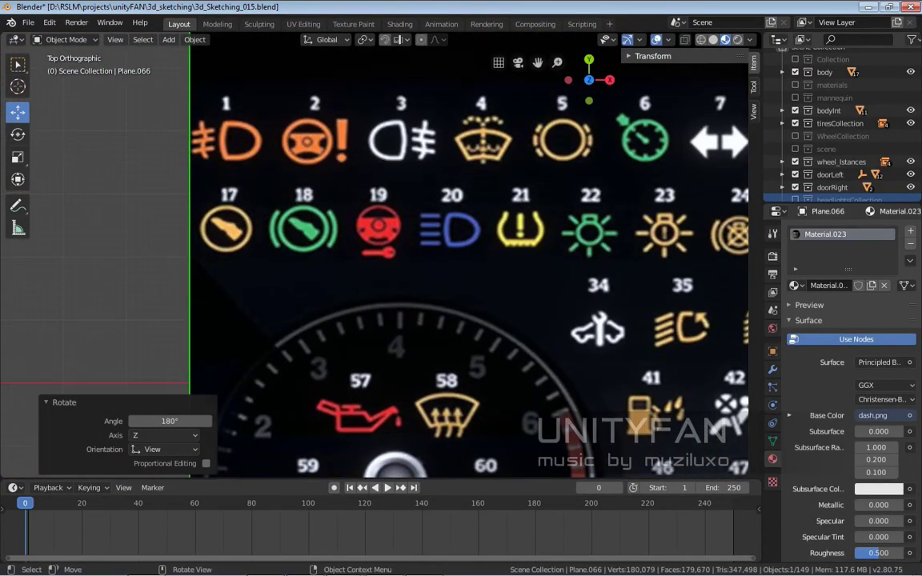
{"action": "scroll", "coordinate": [252, 210], "scroll_direction": "down", "scroll_amount": 4}
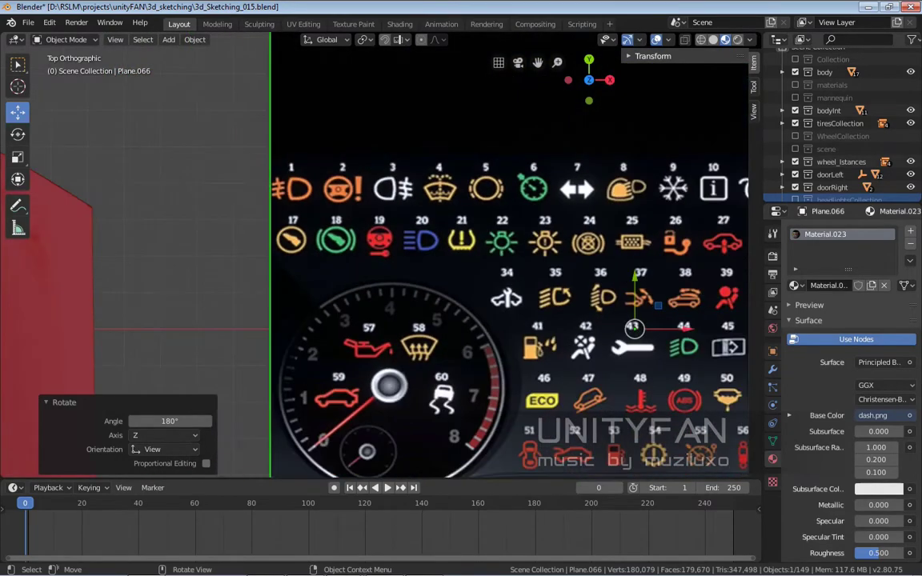
{"action": "scroll", "coordinate": [252, 210], "scroll_direction": "down", "scroll_amount": 4}
{"action": "scroll", "coordinate": [252, 210], "scroll_direction": "down", "scroll_amount": 4}
{"action": "left_click", "coordinate": [379, 316]}
{"action": "middle_click_drag", "start_coordinate": [379, 316], "coordinate": [417, 241]}
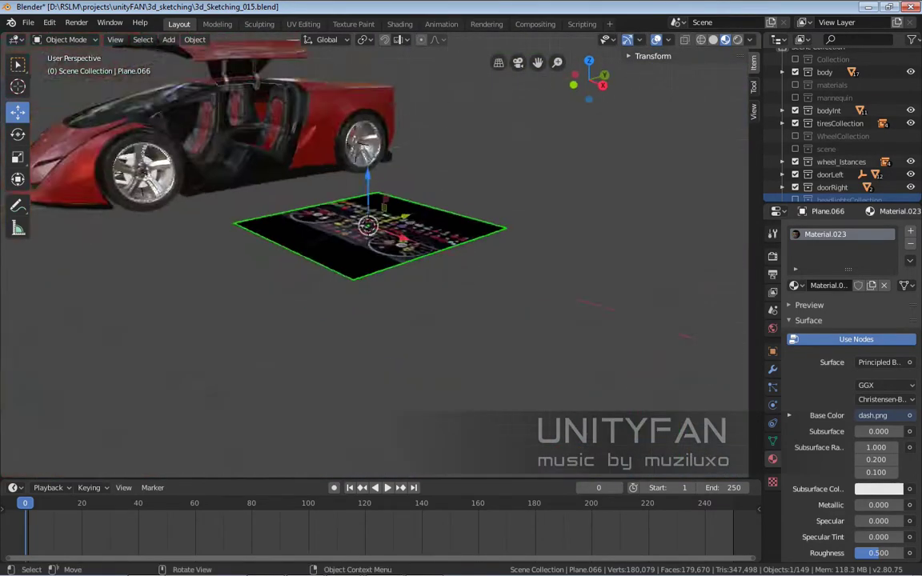
- Add a new plane, Plane.067, subdivide it and delete the unwanted faces
{"action": "key", "text": "shift+a"}
{"action": "left_click", "coordinate": [545, 315]}
{"action": "key", "text": "Tab"}
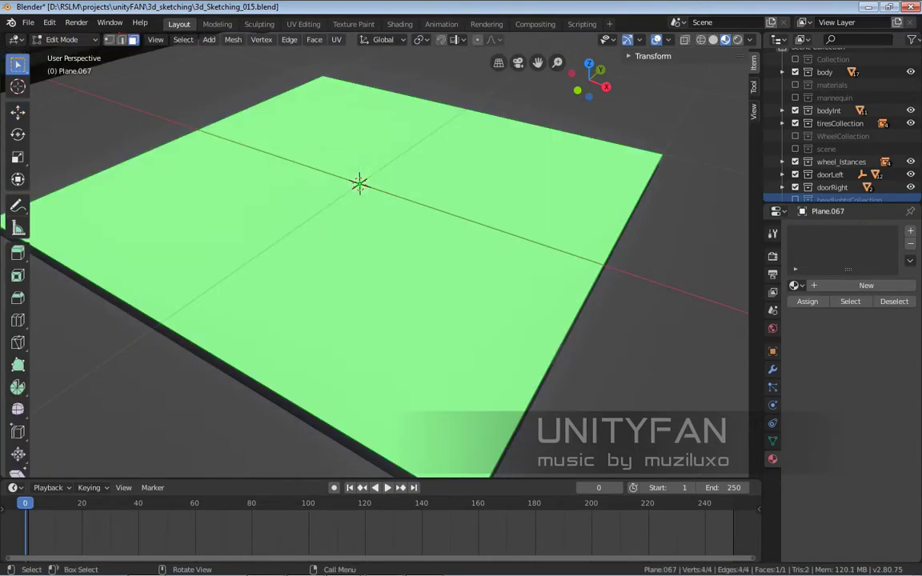
{"action": "right_click", "coordinate": [360, 184]}
{"action": "left_click", "coordinate": [359, 185]}
{"action": "middle_click_drag", "start_coordinate": [359, 184], "coordinate": [480, 208]}
{"action": "left_click", "coordinate": [432, 181]}
{"action": "key", "text": "x"}
{"action": "left_click", "coordinate": [432, 181]}
- Extrude and move the remaining geometry into a thin strip over the first warning icon
{"action": "key", "text": "e"}
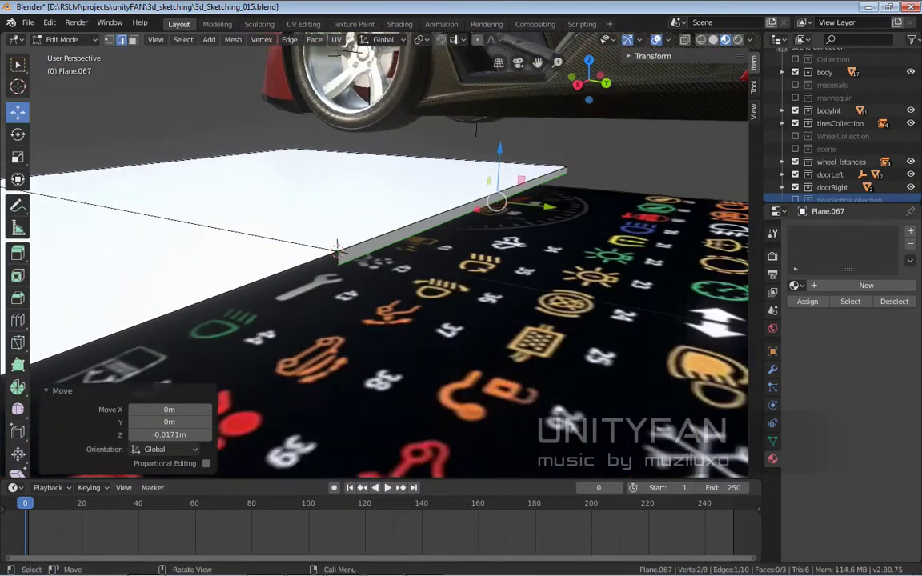
{"action": "middle_click_drag", "start_coordinate": [547, 168], "coordinate": [448, 240]}
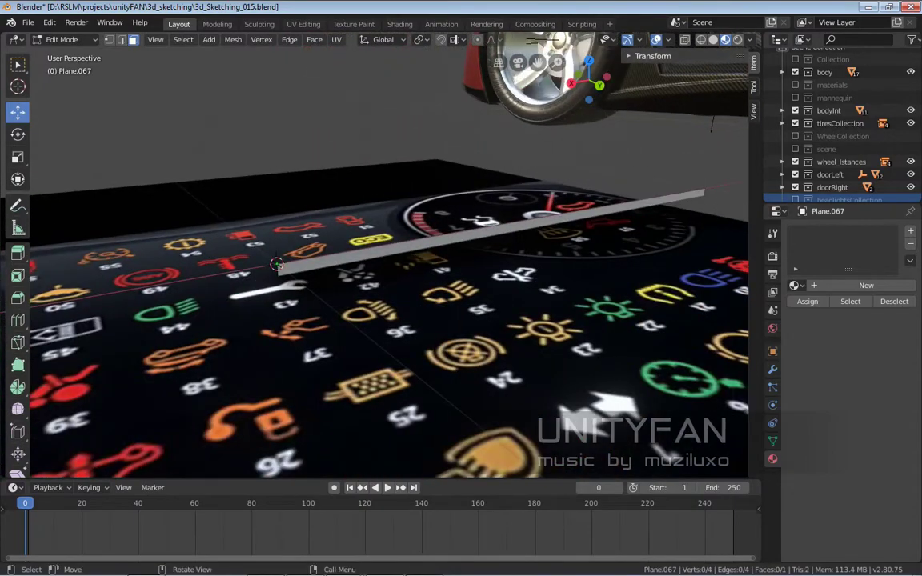
{"action": "key", "text": "2"}
{"action": "middle_click_drag", "start_coordinate": [376, 265], "coordinate": [432, 240]}
{"action": "key", "text": "a"}
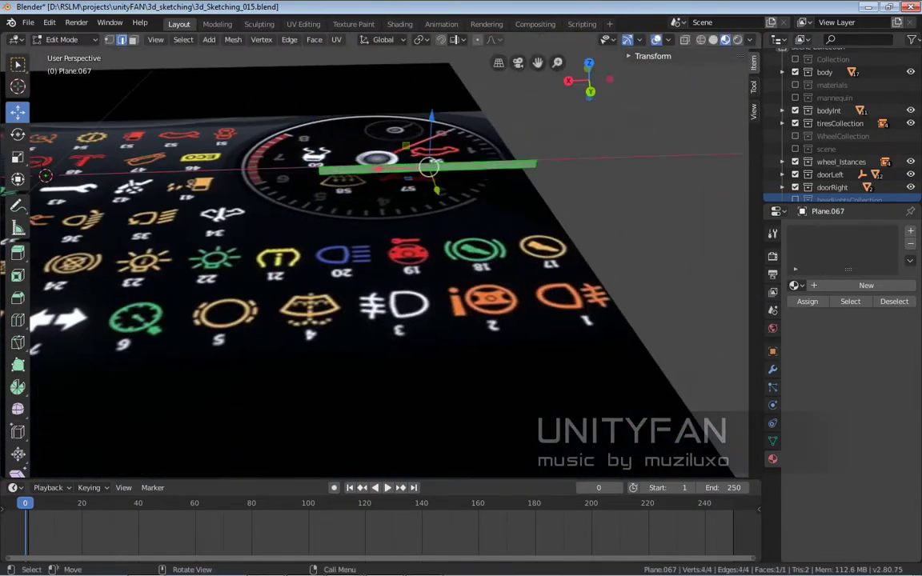
{"action": "middle_click_drag", "start_coordinate": [429, 167], "coordinate": [336, 240]}
{"action": "key", "text": "g"}
{"action": "left_click", "coordinate": [242, 297]}
{"action": "middle_click_drag", "start_coordinate": [242, 298], "coordinate": [448, 224]}
{"action": "key", "text": "Tab"}
- Give the strip a Solidify modifier of 0.01 m thickness and return to top view
{"action": "left_click", "coordinate": [772, 369]}
{"action": "left_click", "coordinate": [811, 231]}
{"action": "left_click", "coordinate": [657, 429]}
{"action": "key", "text": "Tab"}
{"action": "key", "text": "KP_7"}
- Reposition the strip over icon 1 and shorten its right end
{"action": "scroll", "coordinate": [520, 241], "scroll_direction": "up", "scroll_amount": 3}
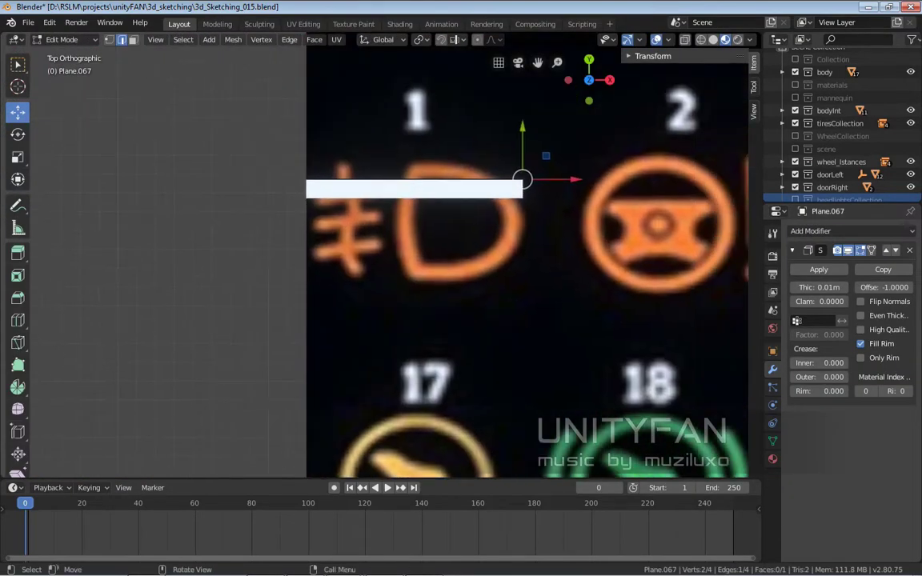
{"action": "key", "text": "a"}
{"action": "key", "text": "g"}
{"action": "key", "text": "Return"}
{"action": "scroll", "coordinate": [529, 256], "scroll_direction": "up", "scroll_amount": 2}
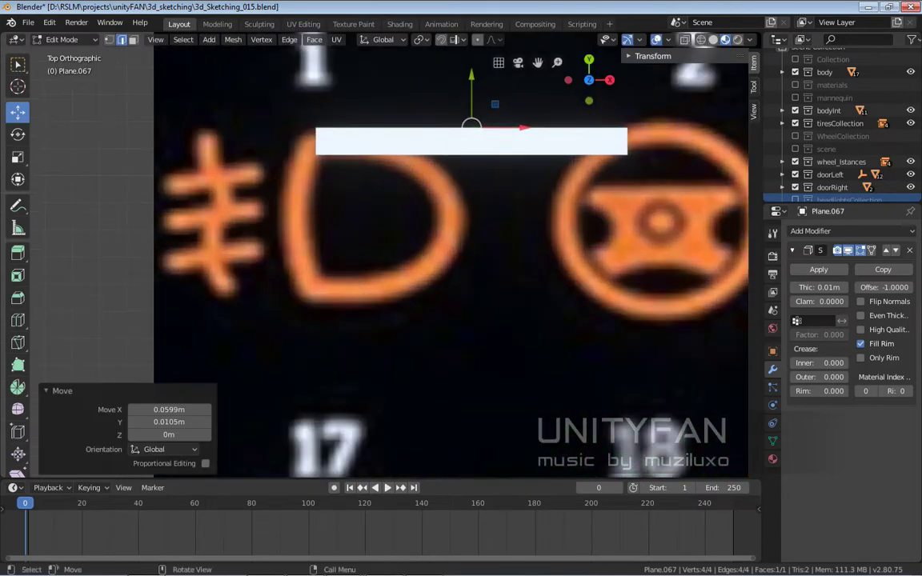
{"action": "middle_click_drag", "start_coordinate": [448, 240], "coordinate": [496, 224]}
{"action": "key", "text": "KP_7"}
{"action": "left_click", "coordinate": [498, 195]}
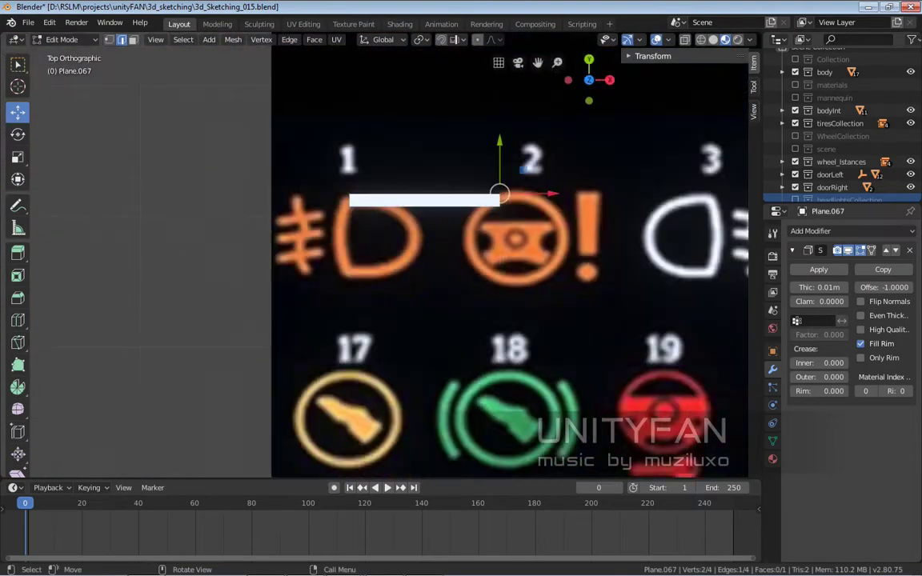
{"action": "key", "text": "1"}
{"action": "scroll", "coordinate": [498, 195], "scroll_direction": "up", "scroll_amount": 3}
{"action": "key", "text": "Return"}
{"action": "middle_click_drag", "start_coordinate": [400, 240], "coordinate": [441, 220], "text": "shift"}
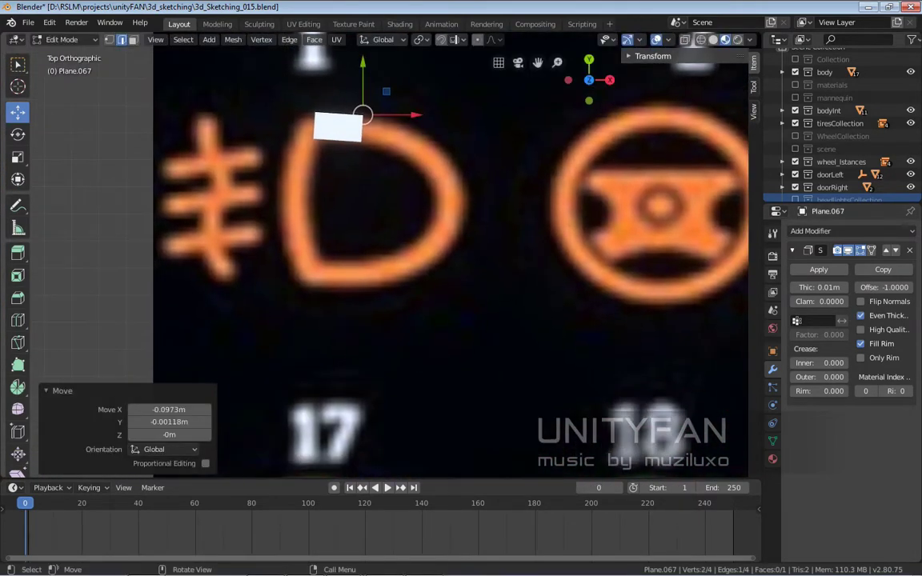
- Extrude further segments along the icon's D outline, fill the gap and bevel the corner
{"action": "key", "text": "Return"}
{"action": "scroll", "coordinate": [385, 256], "scroll_direction": "up", "scroll_amount": 1}
{"action": "key", "text": "e"}
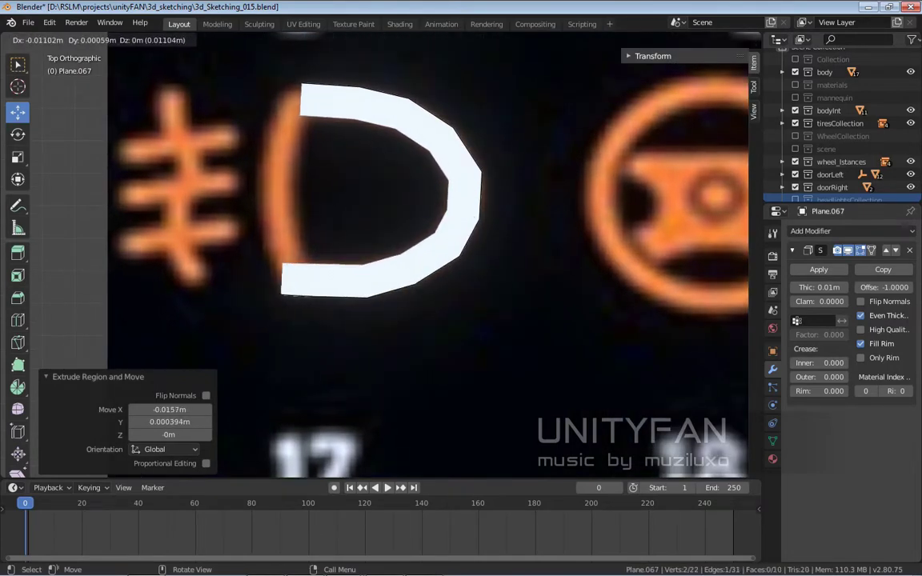
{"action": "key", "text": "Return"}
{"action": "scroll", "coordinate": [384, 256], "scroll_direction": "down", "scroll_amount": 3}
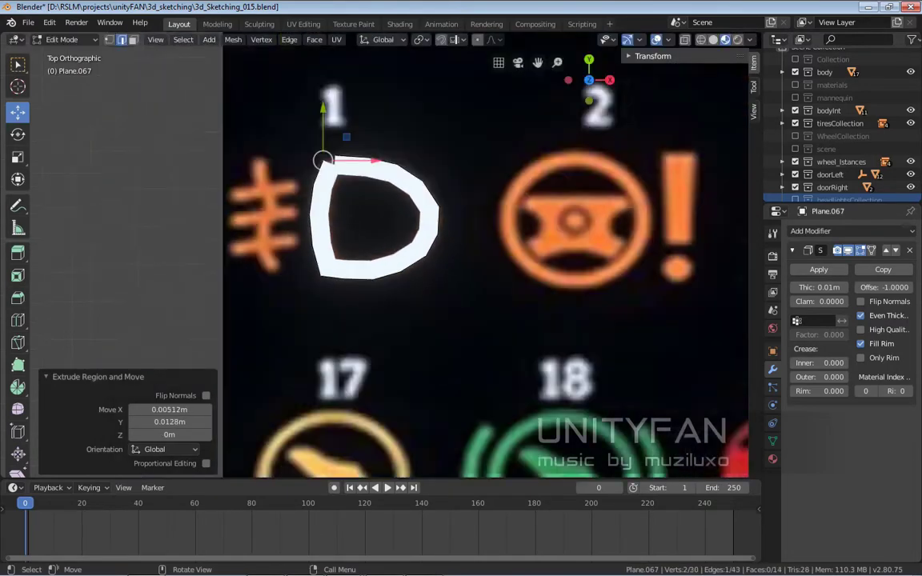
{"action": "scroll", "coordinate": [385, 256], "scroll_direction": "up", "scroll_amount": 3}
{"action": "middle_click_drag", "start_coordinate": [560, 320], "coordinate": [608, 264]}
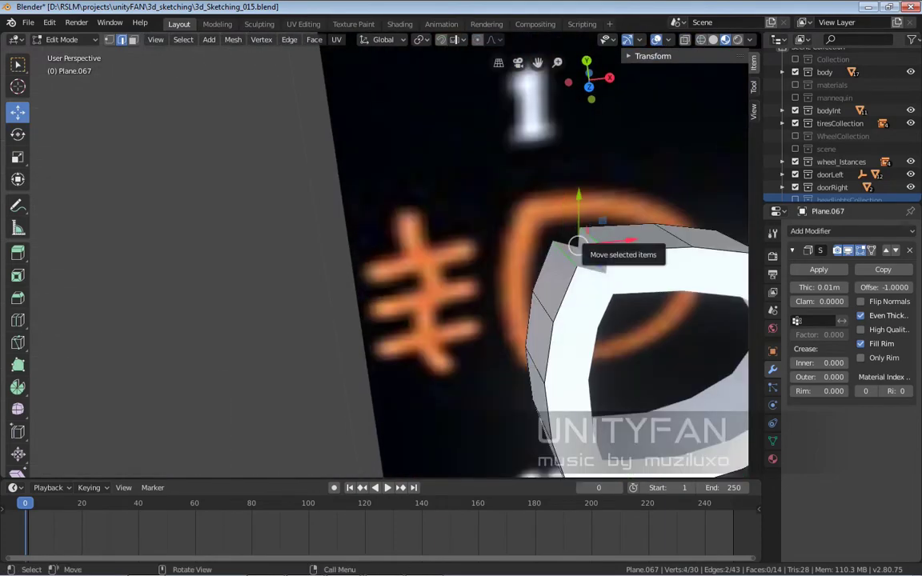
{"action": "key", "text": "f"}
{"action": "scroll", "coordinate": [561, 257], "scroll_direction": "down", "scroll_amount": 2}
{"action": "scroll", "coordinate": [561, 257], "scroll_direction": "up", "scroll_amount": 3}
{"action": "key", "text": "Return"}
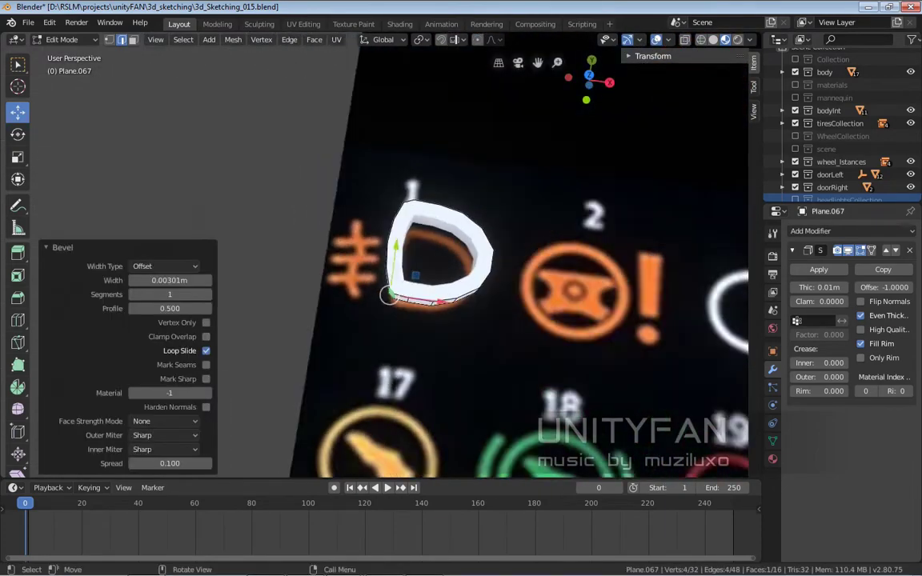
- Nudge the finished D ring into place and inspect its thickness before returning to top view
{"action": "middle_click_drag", "start_coordinate": [385, 256], "coordinate": [384, 288]}
{"action": "scroll", "coordinate": [384, 256], "scroll_direction": "up", "scroll_amount": 3}
{"action": "scroll", "coordinate": [384, 257], "scroll_direction": "up", "scroll_amount": 3}
{"action": "scroll", "coordinate": [384, 320], "scroll_direction": "down", "scroll_amount": 3}
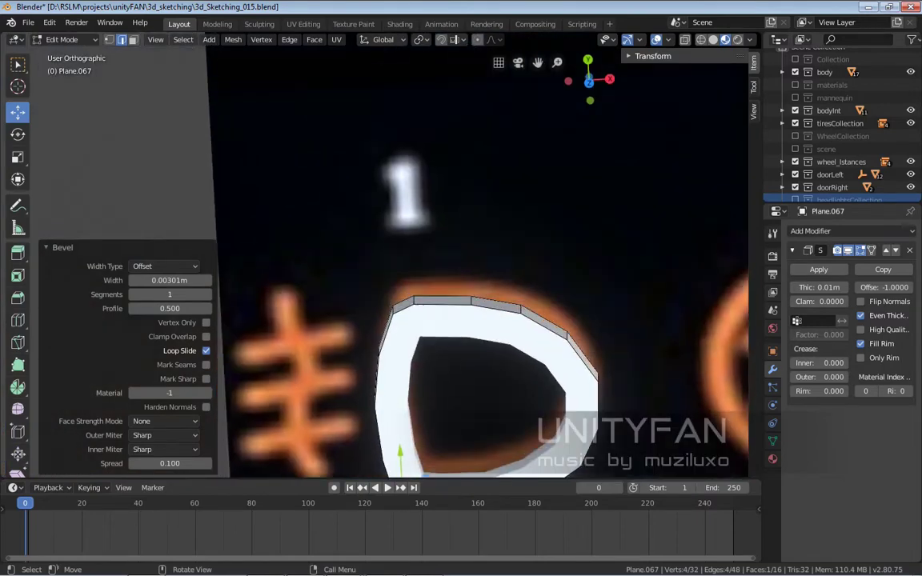
{"action": "scroll", "coordinate": [385, 320], "scroll_direction": "up", "scroll_amount": 2}
{"action": "left_click", "coordinate": [421, 325]}
{"action": "middle_click_drag", "start_coordinate": [481, 320], "coordinate": [520, 336]}
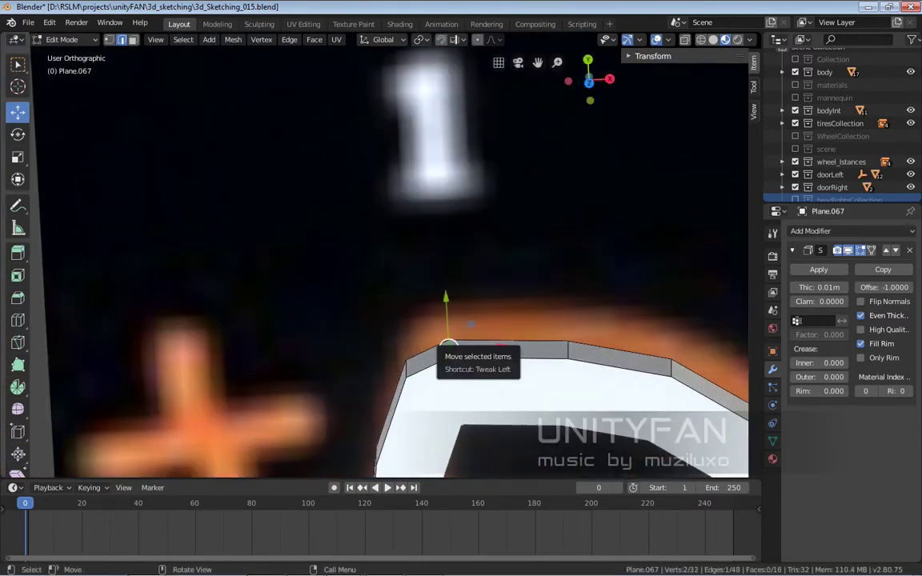
{"action": "key", "text": "KP_7"}
{"action": "key", "text": "Return"}
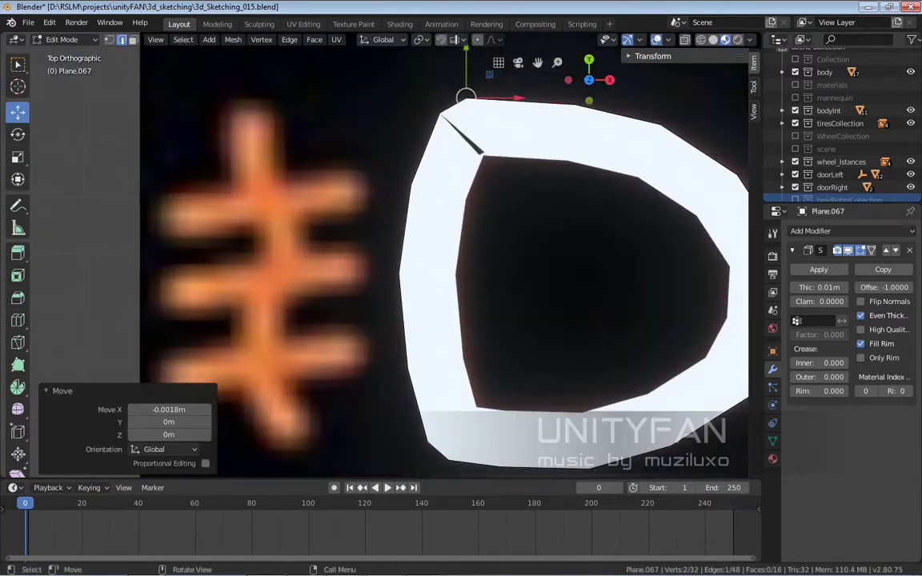
{"action": "scroll", "coordinate": [496, 272], "scroll_direction": "down", "scroll_amount": 2}
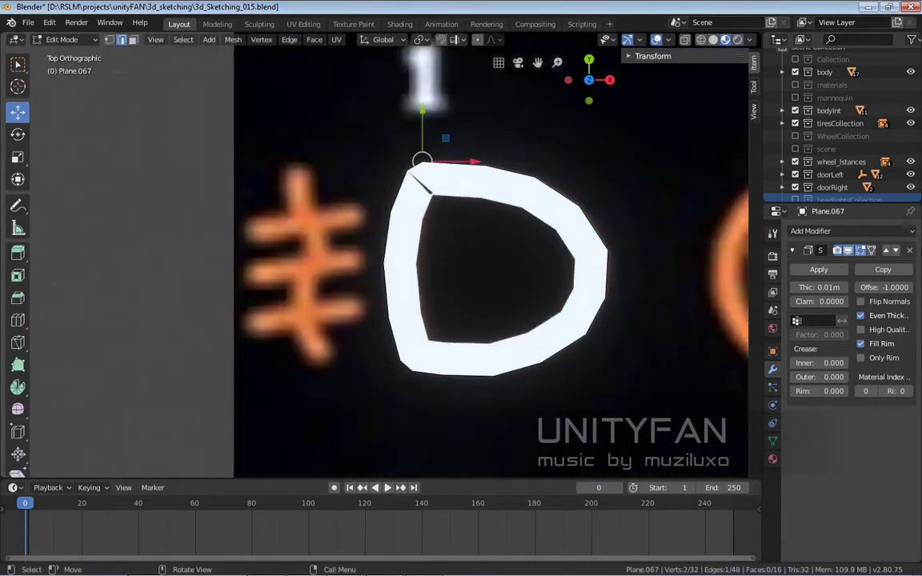
{"action": "middle_click_drag", "start_coordinate": [496, 272], "coordinate": [464, 241]}
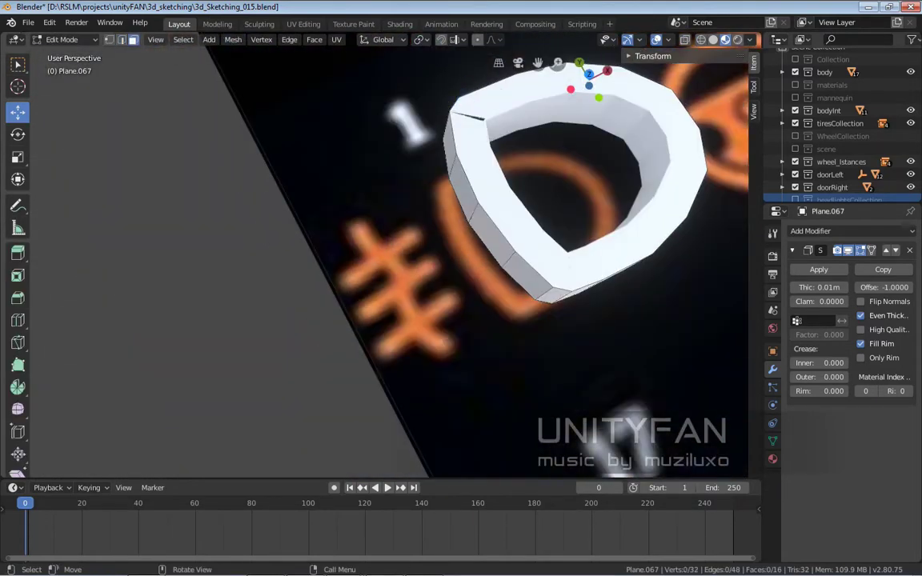
{"action": "key", "text": "KP_7"}
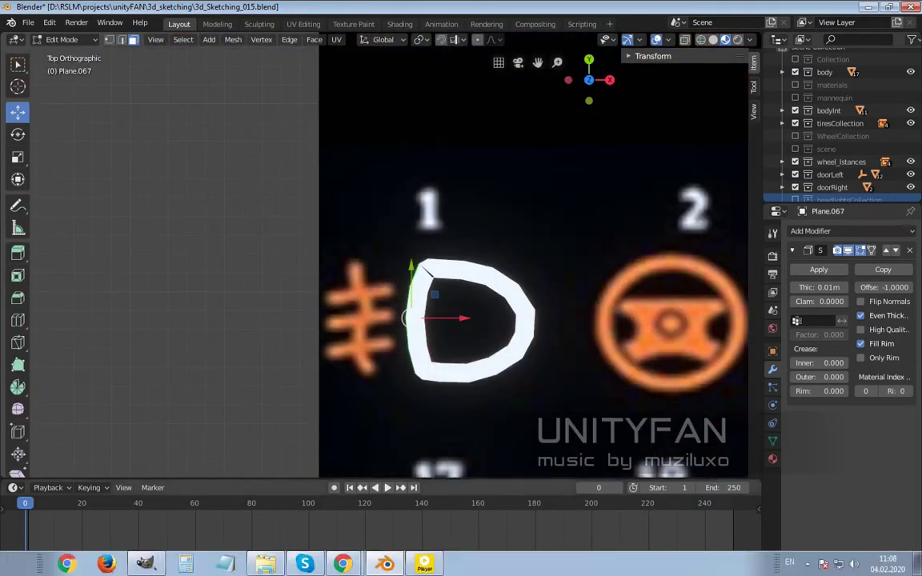
{"action": "scroll", "coordinate": [560, 265], "scroll_direction": "up", "scroll_amount": 3}
- Place the duplicated strip left of the D and reposition its vertices
{"action": "key", "text": "Return"}
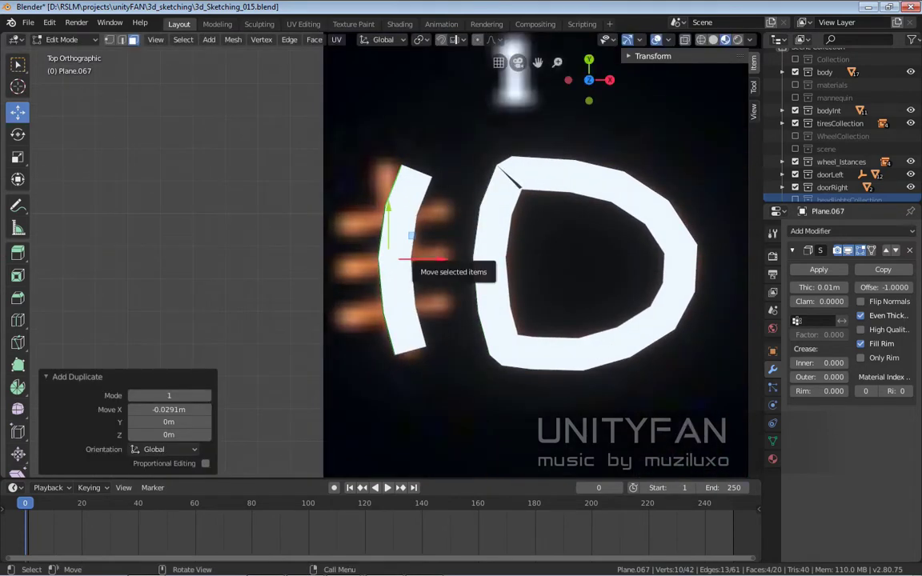
{"action": "key", "text": "alt+a"}
{"action": "key", "text": "shift+z"}
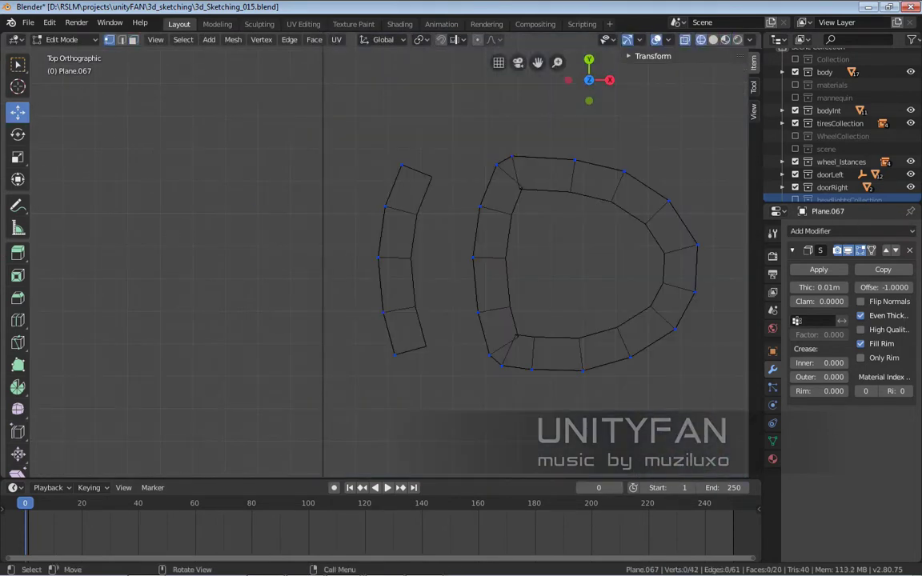
{"action": "left_click", "coordinate": [326, 85]}
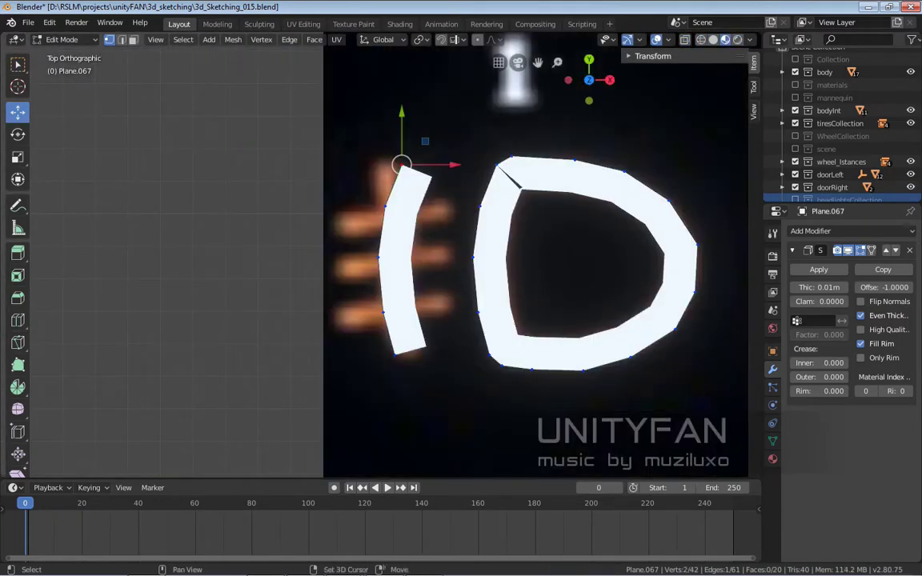
{"action": "key", "text": "g"}
{"action": "key", "text": "Return"}
{"action": "middle_click_drag", "start_coordinate": [480, 240], "coordinate": [328, 345]}
- Extrude the strip into a vertical bar and bend it at a middle edge loop
{"action": "key", "text": "e"}
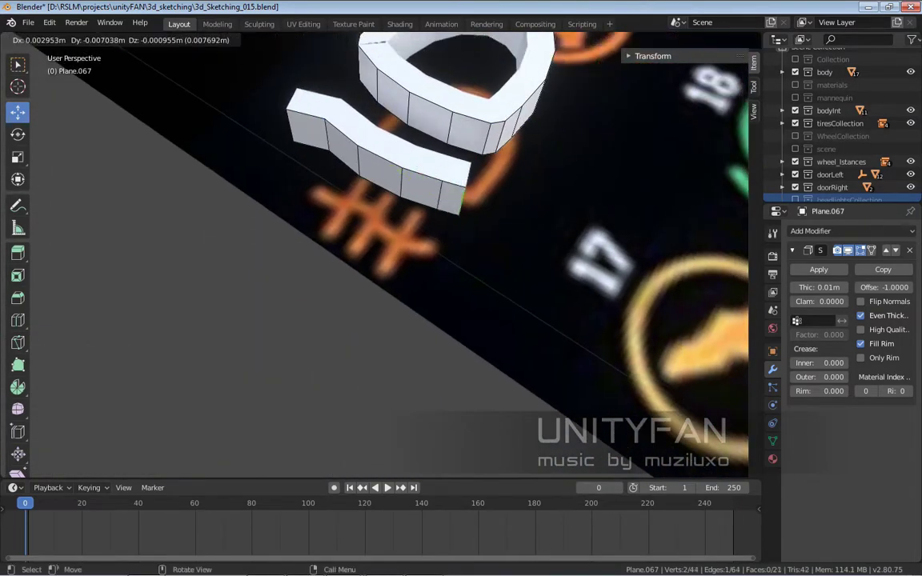
{"action": "left_click", "coordinate": [418, 224]}
{"action": "left_click_drag", "start_coordinate": [422, 223], "coordinate": [418, 232]}
{"action": "middle_click_drag", "start_coordinate": [418, 232], "coordinate": [384, 264]}
{"action": "left_click", "coordinate": [17, 321]}
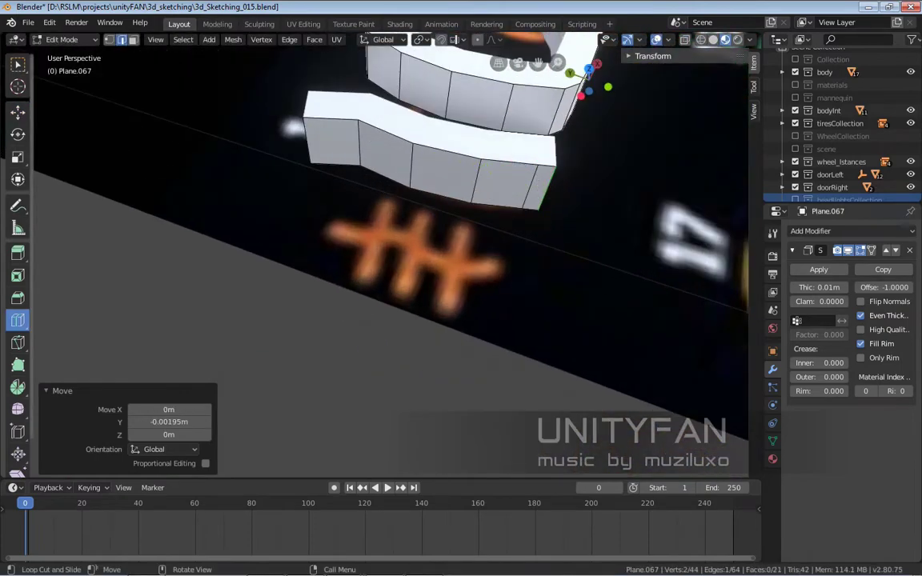
{"action": "key", "text": "g"}
{"action": "key", "text": "Return"}
{"action": "middle_click_drag", "start_coordinate": [384, 200], "coordinate": [361, 184]}
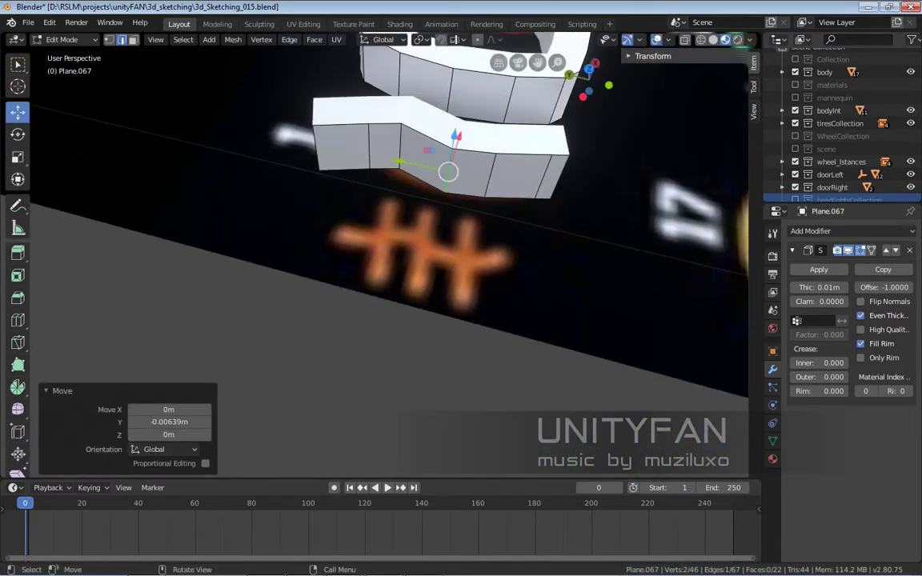
{"action": "key", "text": "g"}
{"action": "key", "text": "Return"}
- Adjust the vertex at the vertical bar's end along the X axis
{"action": "key", "text": "KP_7"}
{"action": "scroll", "coordinate": [337, 232], "scroll_direction": "up", "scroll_amount": 3}
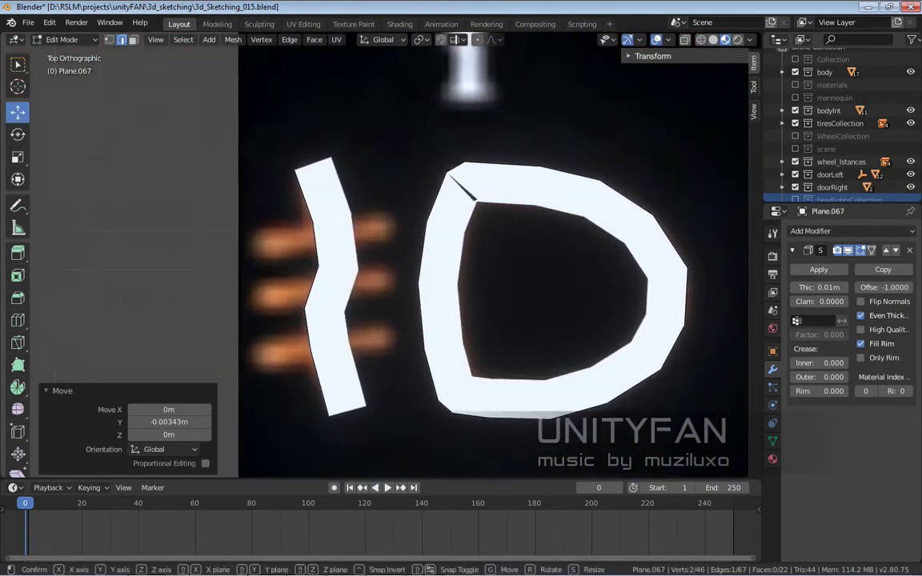
{"action": "scroll", "coordinate": [336, 232], "scroll_direction": "up", "scroll_amount": 1}
{"action": "middle_click_drag", "start_coordinate": [330, 223], "coordinate": [344, 265]}
{"action": "left_click", "coordinate": [344, 264]}
{"action": "key", "text": "g"}
{"action": "key", "text": "Return"}
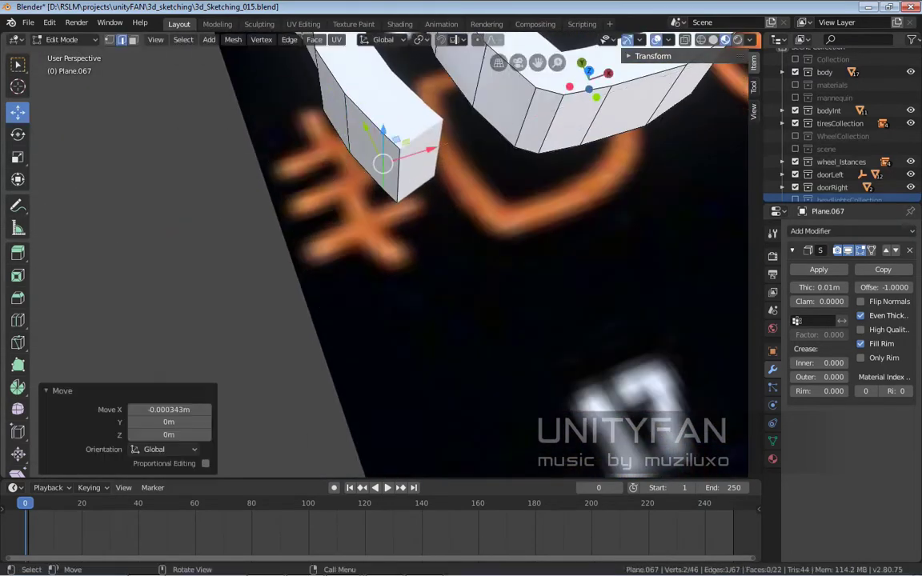
{"action": "key", "text": "KP_7"}
{"action": "middle_click_drag", "start_coordinate": [481, 240], "coordinate": [448, 200]}
- Copy the bar's end face and rotate it 90 degrees beside the bar
{"action": "key", "text": "3"}
{"action": "left_click", "coordinate": [371, 155]}
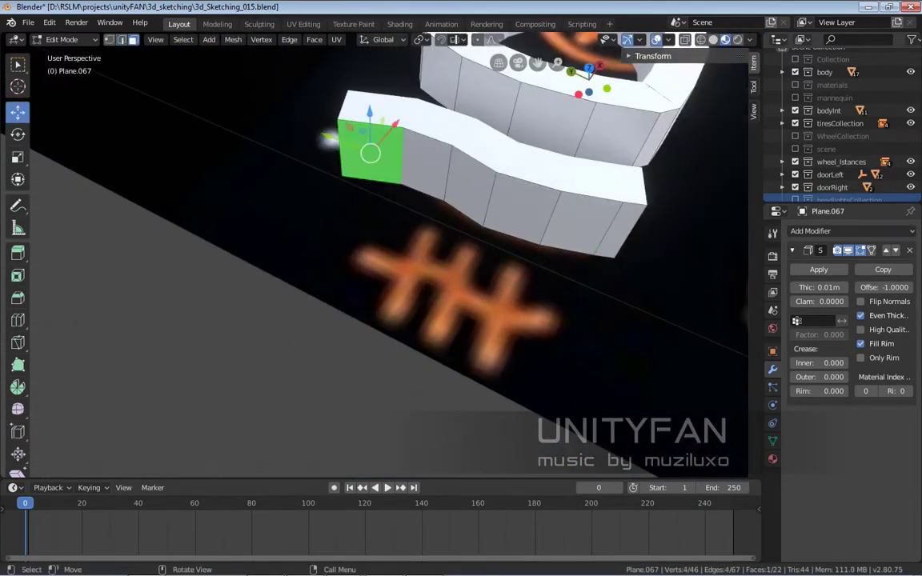
{"action": "key", "text": "KP_7"}
{"action": "key", "text": "Return"}
{"action": "type", "text": "r90"}
{"action": "key", "text": "Return"}
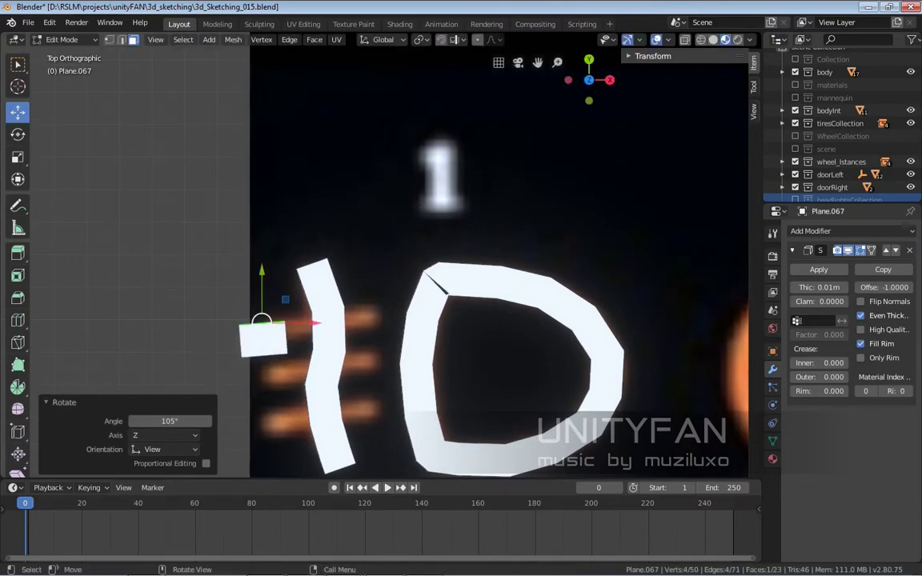
{"action": "key", "text": "g"}
{"action": "key", "text": "Return"}
- Extrude the copied face's outer edge into a horizontal crossbar
{"action": "key", "text": "KP_5"}
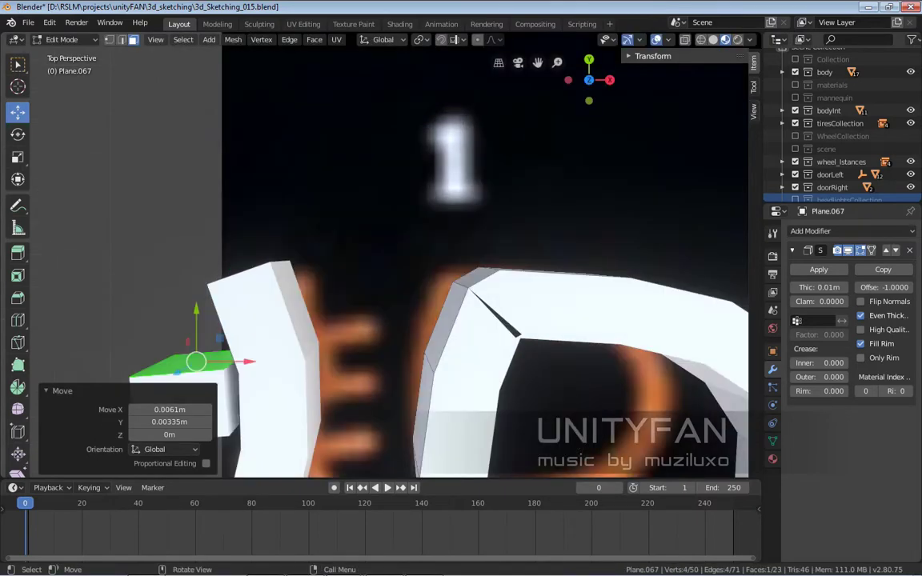
{"action": "scroll", "coordinate": [196, 362], "scroll_direction": "down", "scroll_amount": 3}
{"action": "middle_click_drag", "start_coordinate": [196, 362], "coordinate": [240, 320]}
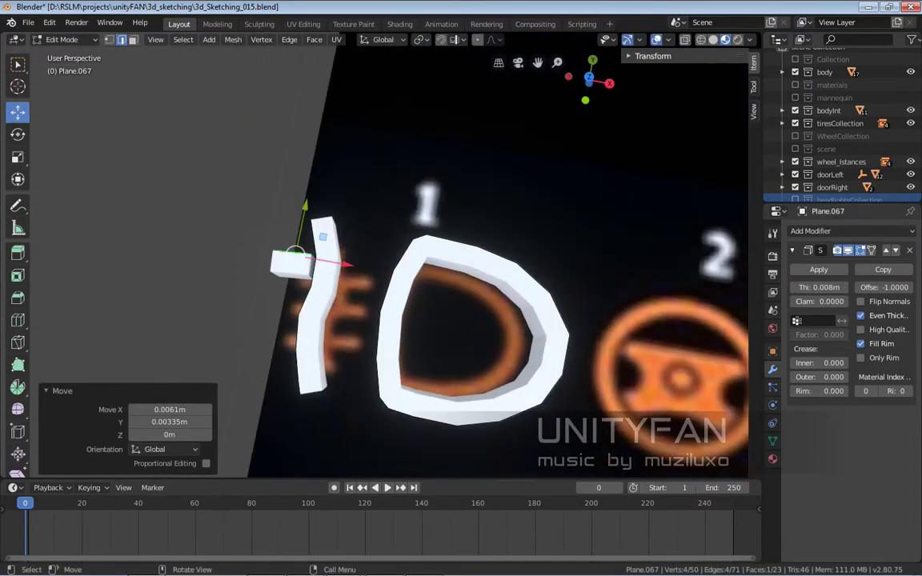
{"action": "key", "text": "KP_7"}
{"action": "key", "text": "KP_5"}
{"action": "scroll", "coordinate": [298, 272], "scroll_direction": "down", "scroll_amount": 2}
{"action": "left_click", "coordinate": [305, 328]}
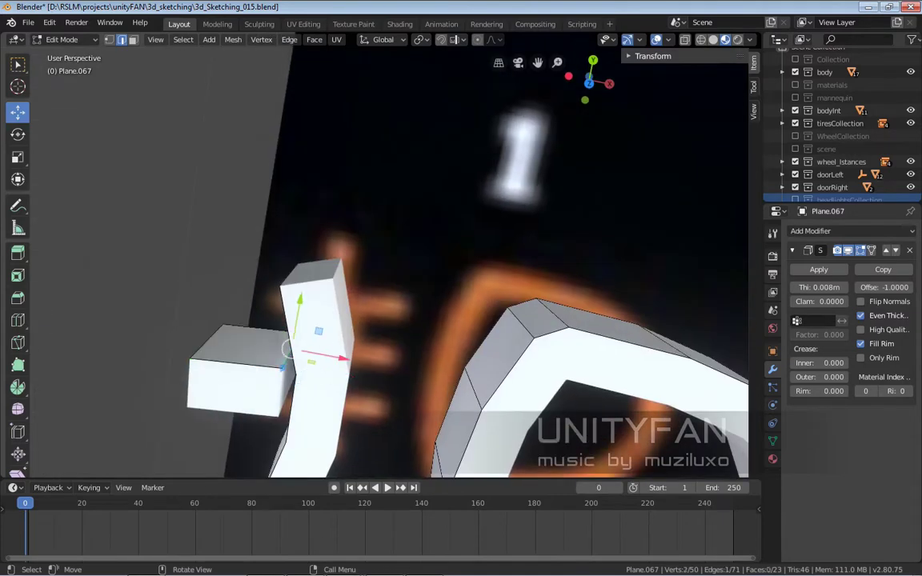
{"action": "key", "text": "KP_5"}
{"action": "key", "text": "Return"}
- Duplicate the crossbar below the first to make three horizontal bars
{"action": "middle_click_drag", "start_coordinate": [480, 281], "coordinate": [359, 214]}
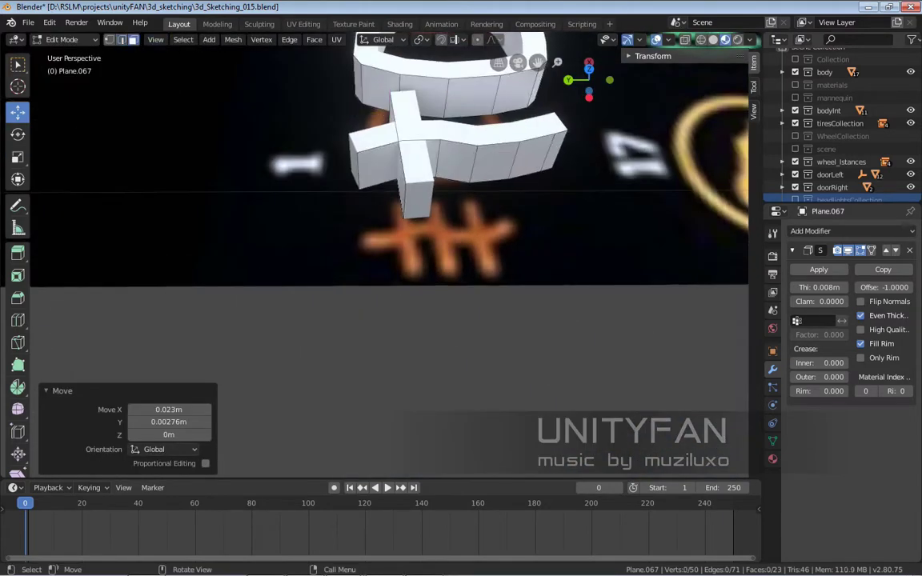
{"action": "left_click", "coordinate": [359, 256]}
{"action": "key", "text": "KP_7"}
{"action": "key", "text": "Return"}
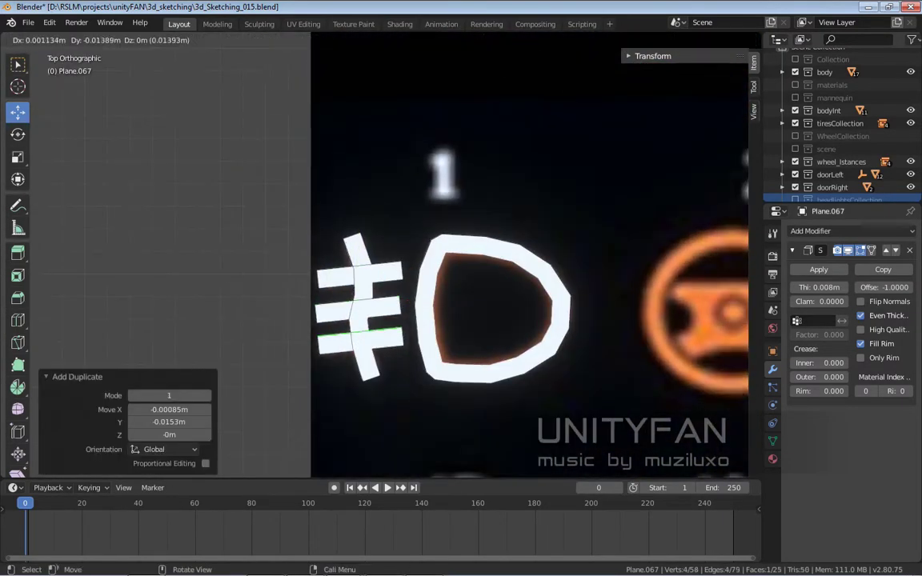
{"action": "scroll", "coordinate": [530, 254], "scroll_direction": "down", "scroll_amount": 5}
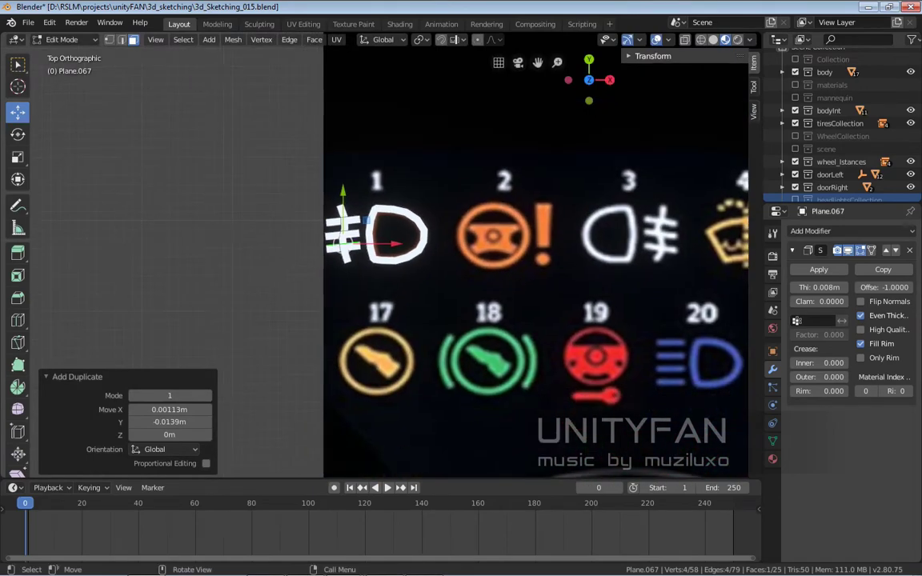
{"action": "scroll", "coordinate": [516, 350], "scroll_direction": "up", "scroll_amount": 2}
{"action": "scroll", "coordinate": [516, 350], "scroll_direction": "down", "scroll_amount": 4}
{"action": "scroll", "coordinate": [515, 351], "scroll_direction": "up", "scroll_amount": 4}
{"action": "scroll", "coordinate": [276, 214], "scroll_direction": "up", "scroll_amount": 2}
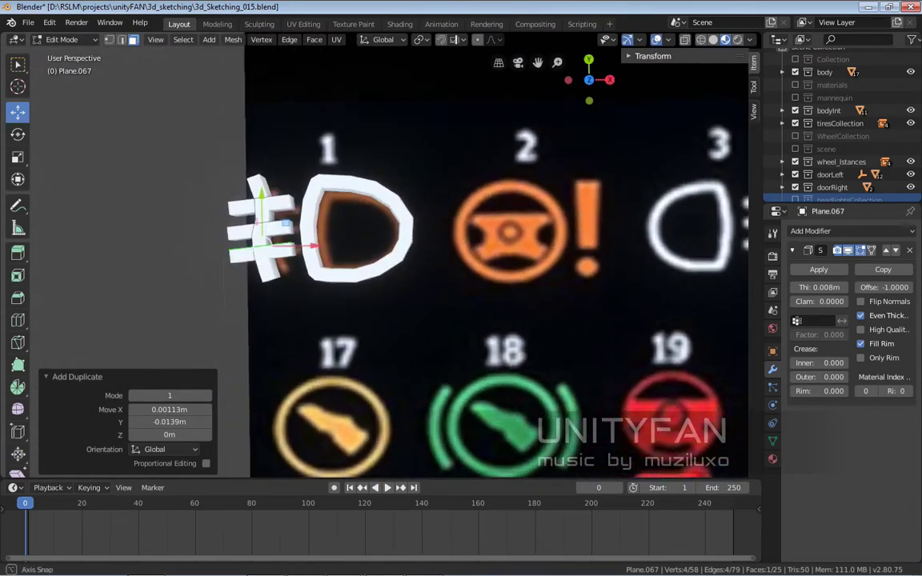
{"action": "mouse_move", "coordinate": [276, 214]}
{"action": "middle_mouse_down"}
{"action": "mouse_move", "coordinate": [336, 240]}
{"action": "mouse_move", "coordinate": [400, 240]}
{"action": "middle_mouse_up"}
{"action": "scroll", "coordinate": [373, 256], "scroll_direction": "up", "scroll_amount": 2}
- Apply the Solidify modifier so the thickness is baked into the mesh
{"action": "key", "text": "Tab"}
{"action": "left_click", "coordinate": [819, 269]}
{"action": "key", "text": "Tab"}
{"action": "scroll", "coordinate": [428, 231], "scroll_direction": "up", "scroll_amount": 2}
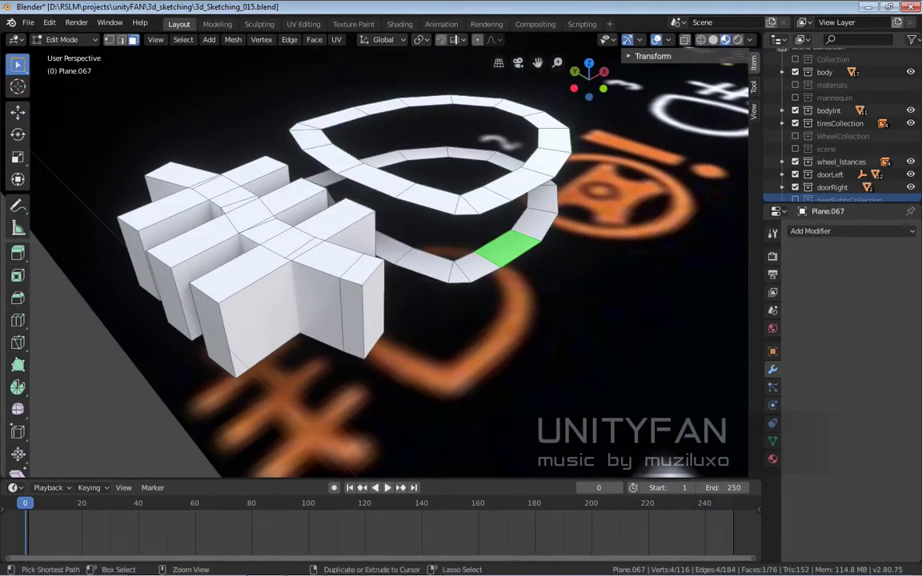
- Delete the solidified inner and side wall faces of the icon mesh
{"action": "key", "text": "x"}
{"action": "left_click", "coordinate": [432, 226]}
{"action": "key", "text": "x"}
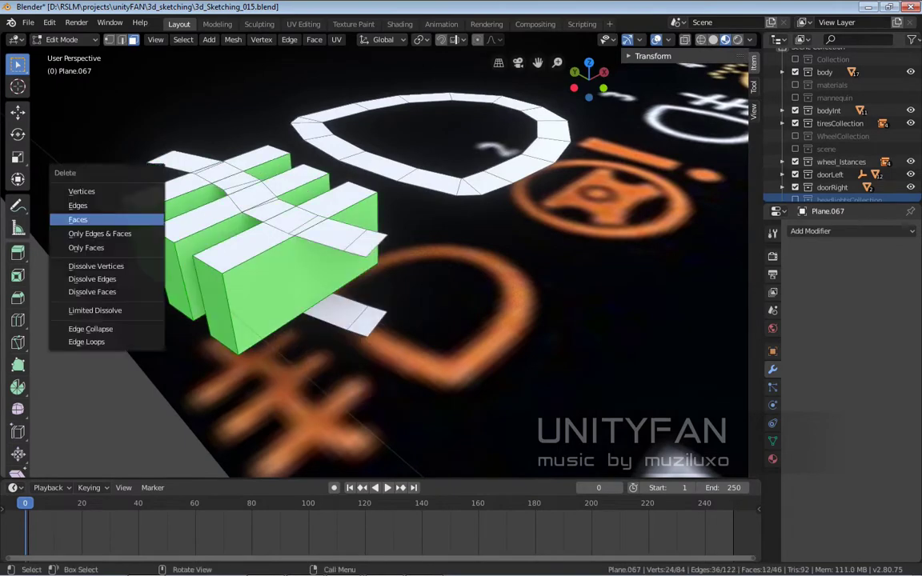
{"action": "left_click", "coordinate": [76, 225]}
{"action": "key", "text": "x"}
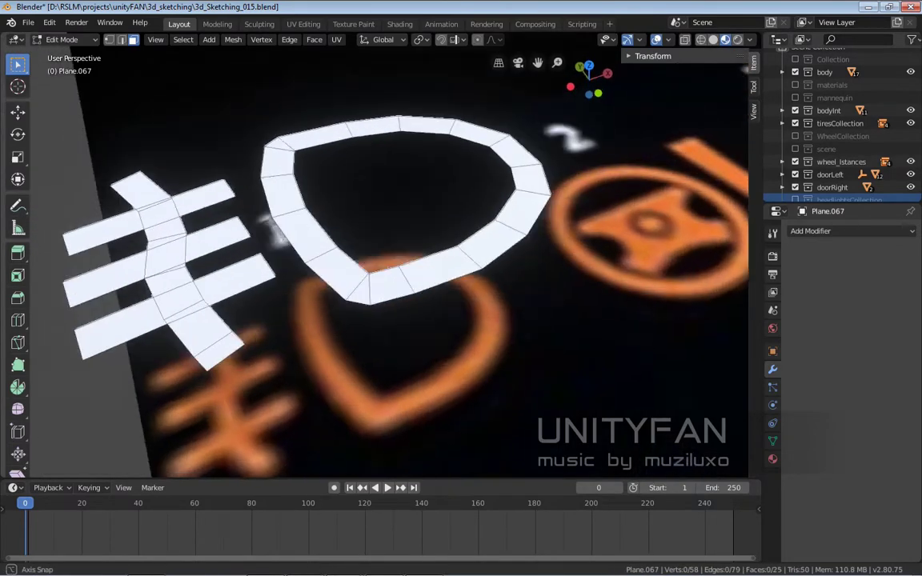
- Nudge the D ring's top-left inner vertex onto the reference outline
{"action": "middle_click_drag", "start_coordinate": [264, 264], "coordinate": [231, 313], "text": "alt"}
{"action": "scroll", "coordinate": [336, 265], "scroll_direction": "up", "scroll_amount": 2}
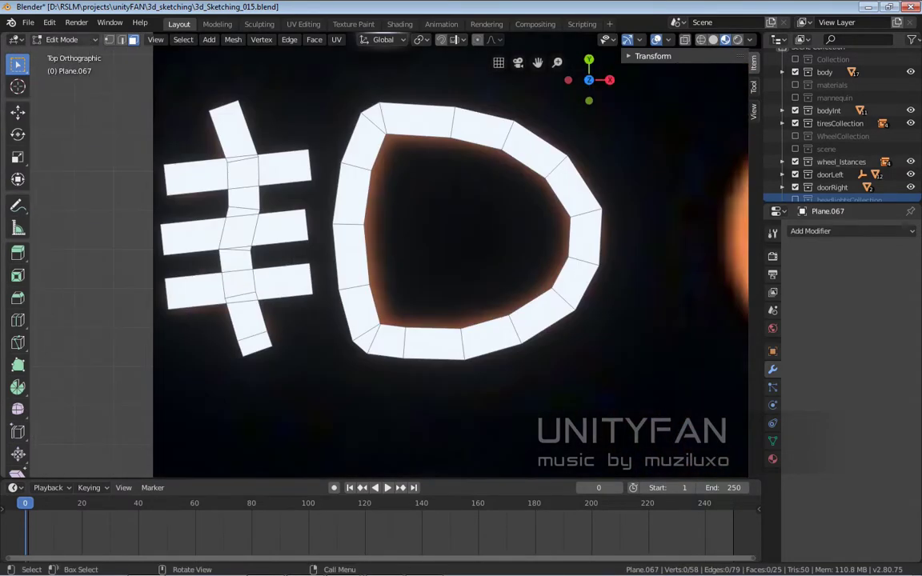
{"action": "left_click", "coordinate": [109, 39]}
{"action": "scroll", "coordinate": [337, 240], "scroll_direction": "up", "scroll_amount": 3}
{"action": "left_click", "coordinate": [18, 113]}
{"action": "left_click", "coordinate": [353, 166]}
{"action": "scroll", "coordinate": [353, 166], "scroll_direction": "up", "scroll_amount": 3}
{"action": "left_click_drag", "start_coordinate": [345, 94], "coordinate": [344, 92]}
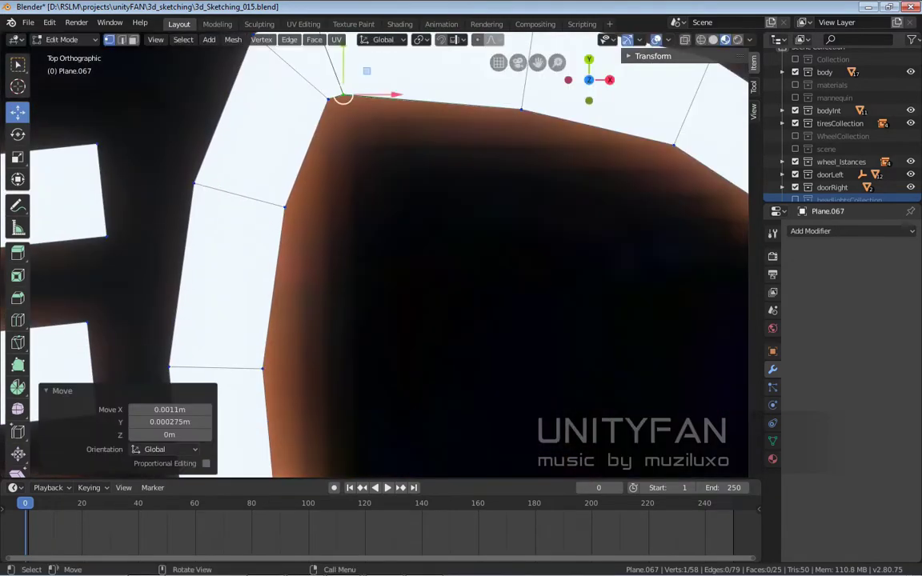
- Nudge the D ring's bottom-left inner vertex onto the outline, then select a ring face
{"action": "scroll", "coordinate": [346, 93], "scroll_direction": "down", "scroll_amount": 4}
{"action": "scroll", "coordinate": [350, 329], "scroll_direction": "up", "scroll_amount": 4}
{"action": "left_click", "coordinate": [349, 329]}
{"action": "left_click_drag", "start_coordinate": [350, 329], "coordinate": [345, 323]}
{"action": "scroll", "coordinate": [344, 323], "scroll_direction": "down", "scroll_amount": 2}
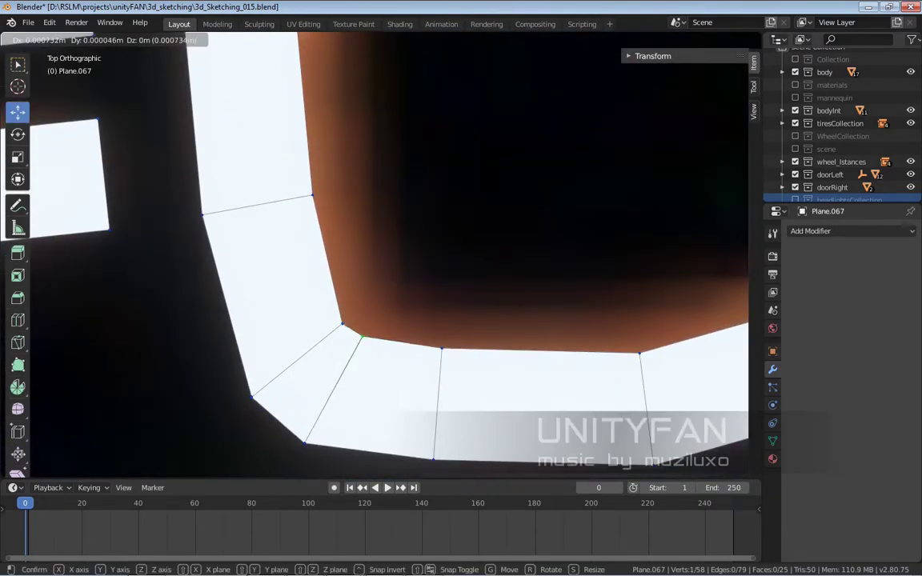
{"action": "scroll", "coordinate": [344, 323], "scroll_direction": "down", "scroll_amount": 3}
{"action": "scroll", "coordinate": [264, 184], "scroll_direction": "up", "scroll_amount": 2}
{"action": "key", "text": "3"}
{"action": "left_click", "coordinate": [249, 186]}
- Duplicate a D ring face and move it onto the steering-wheel icon's outer circle
{"action": "scroll", "coordinate": [249, 187], "scroll_direction": "down", "scroll_amount": 3}
{"action": "key", "text": "shift+d"}
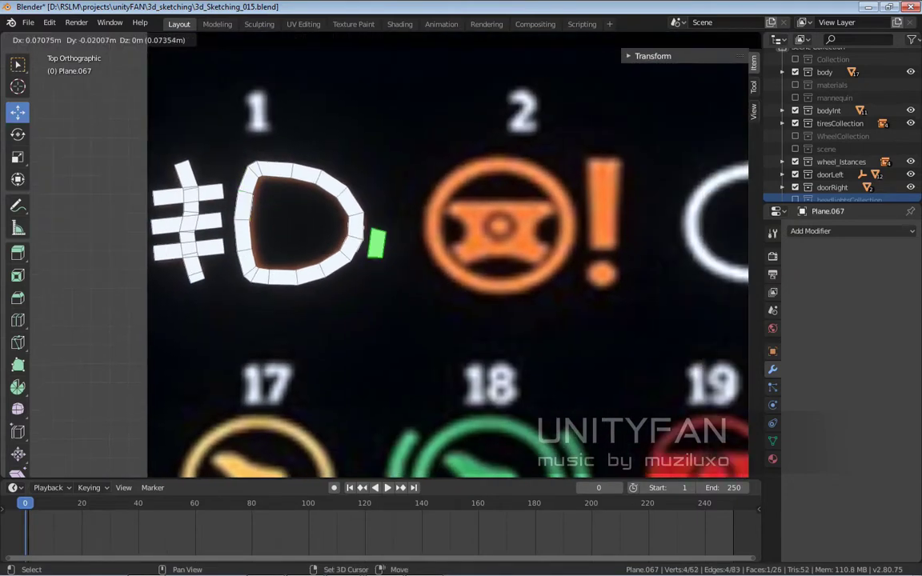
{"action": "left_click", "coordinate": [436, 206]}
{"action": "scroll", "coordinate": [436, 205], "scroll_direction": "up", "scroll_amount": 2}
{"action": "left_click_drag", "start_coordinate": [494, 154], "coordinate": [490, 152]}
{"action": "scroll", "coordinate": [494, 155], "scroll_direction": "up", "scroll_amount": 2}
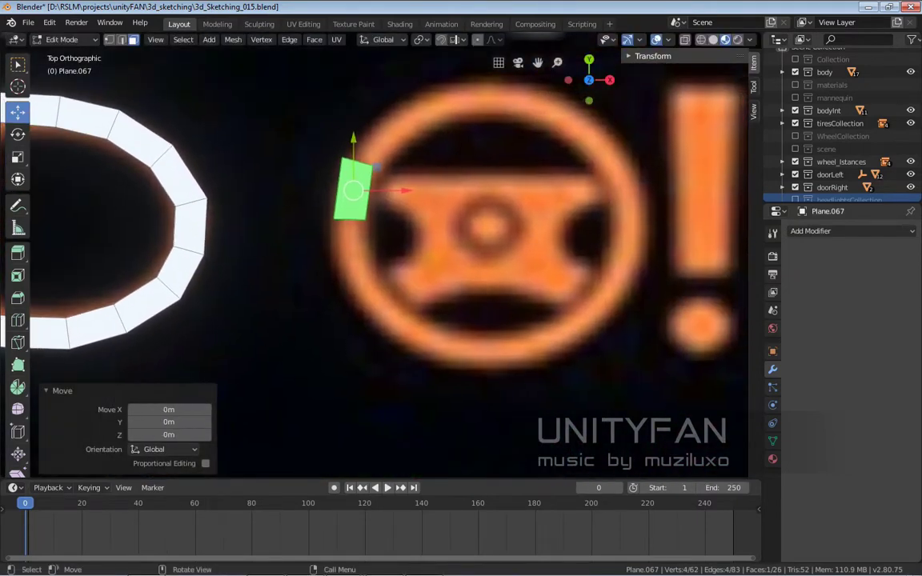
{"action": "key", "text": "g"}
{"action": "left_click", "coordinate": [486, 109]}
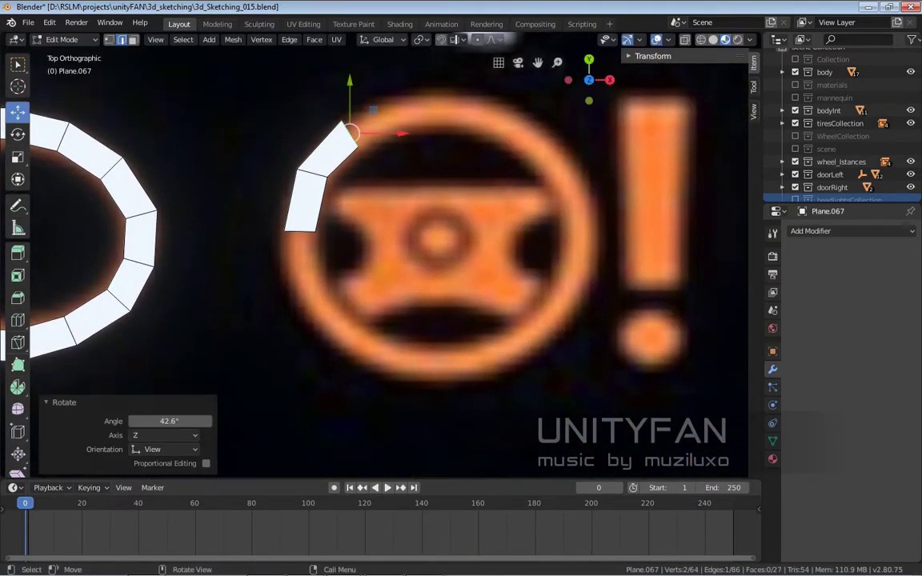
- Extrude and rotate successive faces to trace the first arc of the circle
{"action": "key", "text": "e"}
{"action": "left_click", "coordinate": [406, 120]}
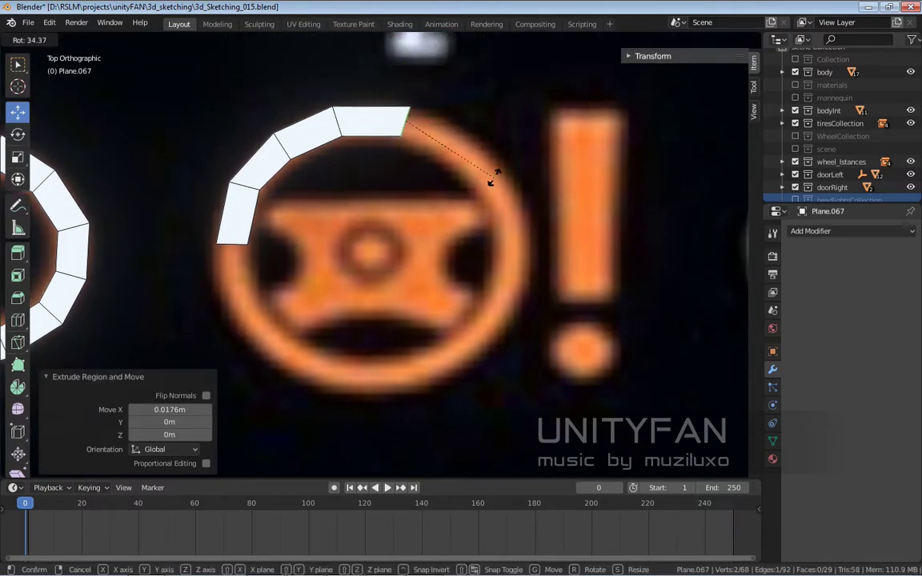
{"action": "left_click", "coordinate": [492, 179]}
{"action": "key", "text": "e"}
{"action": "key", "text": "r"}
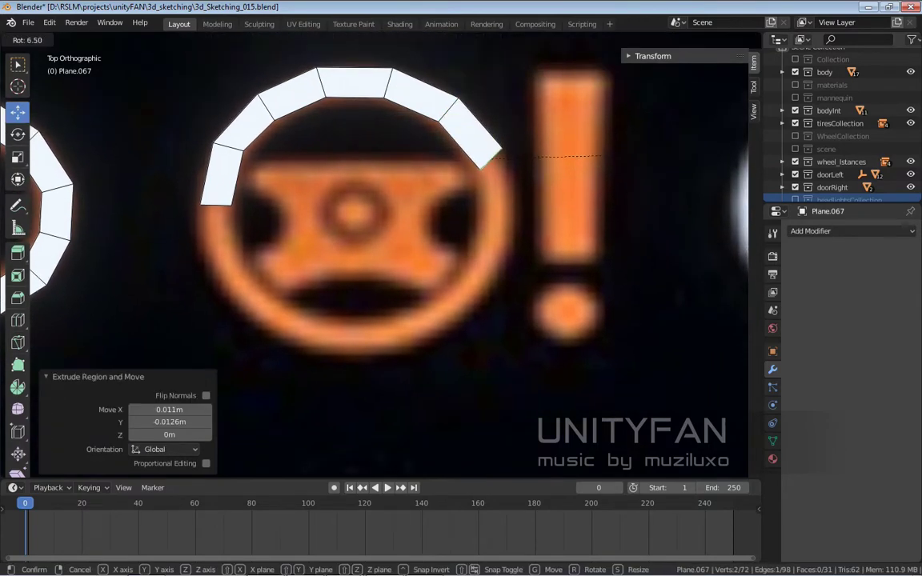
{"action": "left_click", "coordinate": [602, 156]}
{"action": "key", "text": "e"}
{"action": "left_click", "coordinate": [512, 144]}
{"action": "key", "text": "r"}
{"action": "left_click", "coordinate": [519, 162]}
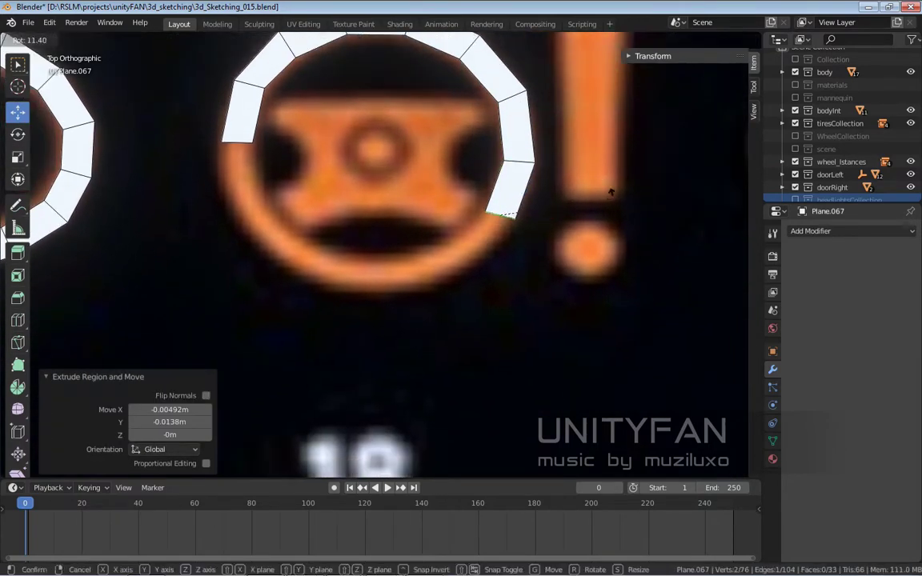
{"action": "left_click", "coordinate": [610, 193]}
- Keep extruding and rotating faces around the circle until the ring closes
{"action": "key", "text": "e"}
{"action": "left_click", "coordinate": [521, 240]}
{"action": "scroll", "coordinate": [377, 240], "scroll_direction": "down", "scroll_amount": 3}
{"action": "scroll", "coordinate": [288, 123], "scroll_direction": "up", "scroll_amount": 3}
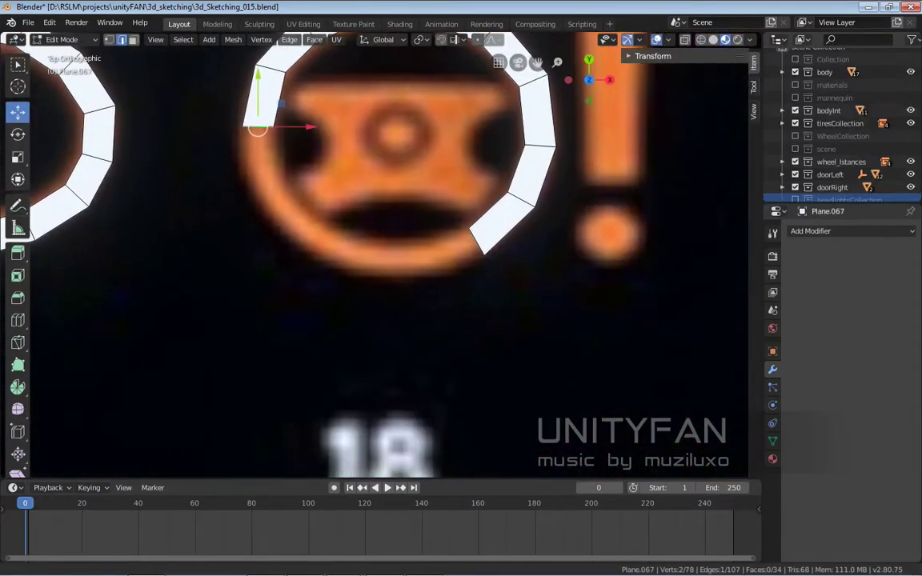
{"action": "key", "text": "e"}
{"action": "key", "text": "r"}
{"action": "left_click", "coordinate": [272, 184]}
{"action": "key", "text": "r"}
{"action": "key", "text": "Return"}
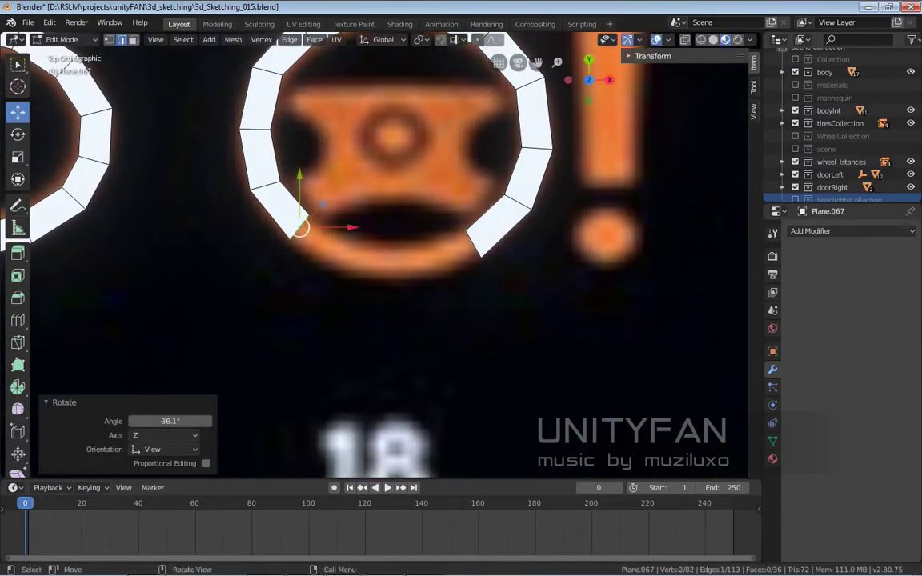
{"action": "key", "text": "Return"}
{"action": "key", "text": "r"}
{"action": "key", "text": "Return"}
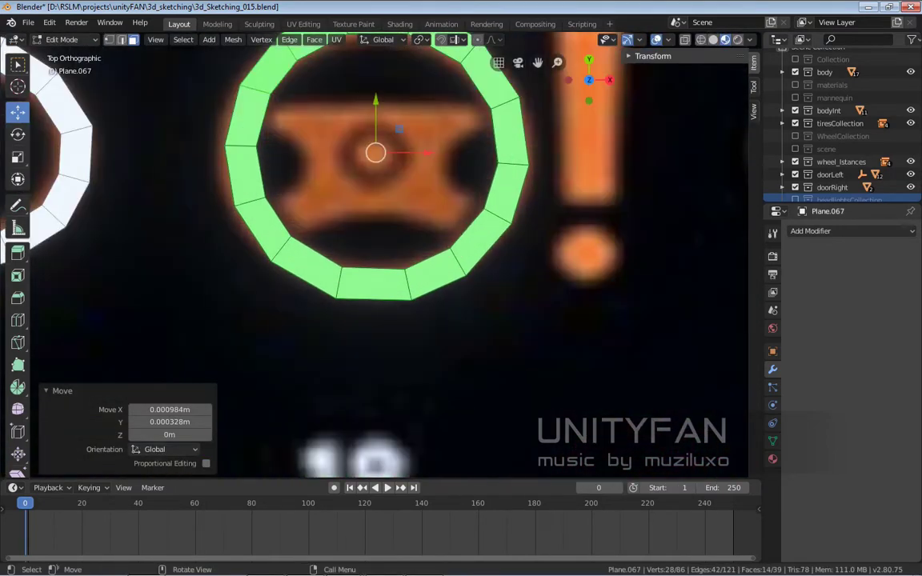
- Duplicate a ring face and place the copy inside the ring above the hub
{"action": "key", "text": "shift+d"}
{"action": "mouse_move", "coordinate": [255, 128]}
{"action": "left_mouse_down"}
{"action": "mouse_move", "coordinate": [288, 120]}
{"action": "mouse_move", "coordinate": [295, 84]}
{"action": "left_mouse_up"}
{"action": "key", "text": "1"}
{"action": "left_click", "coordinate": [296, 136]}
{"action": "scroll", "coordinate": [376, 184], "scroll_direction": "up", "scroll_amount": 2}
- Extrude the copied face's right edge to stretch the crossbar rightward across the wheel
{"action": "left_click", "coordinate": [288, 156], "text": "shift"}
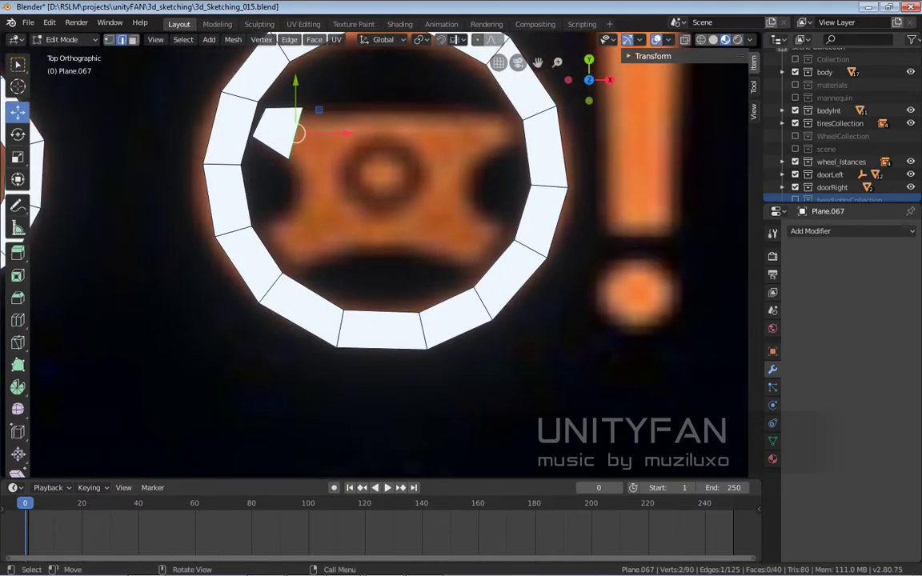
{"action": "left_click", "coordinate": [392, 96]}
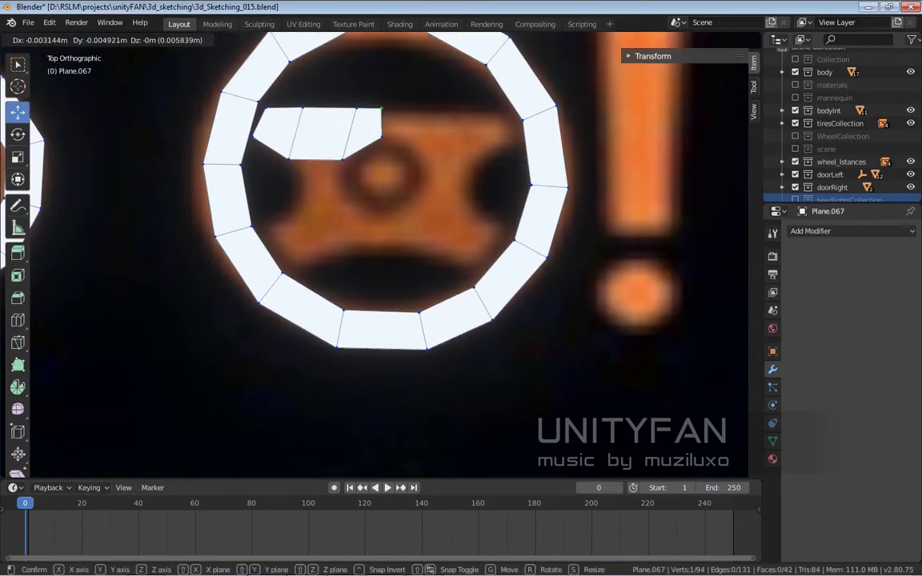
{"action": "left_click", "coordinate": [381, 108]}
{"action": "scroll", "coordinate": [382, 128], "scroll_direction": "up", "scroll_amount": 2}
{"action": "key", "text": "e"}
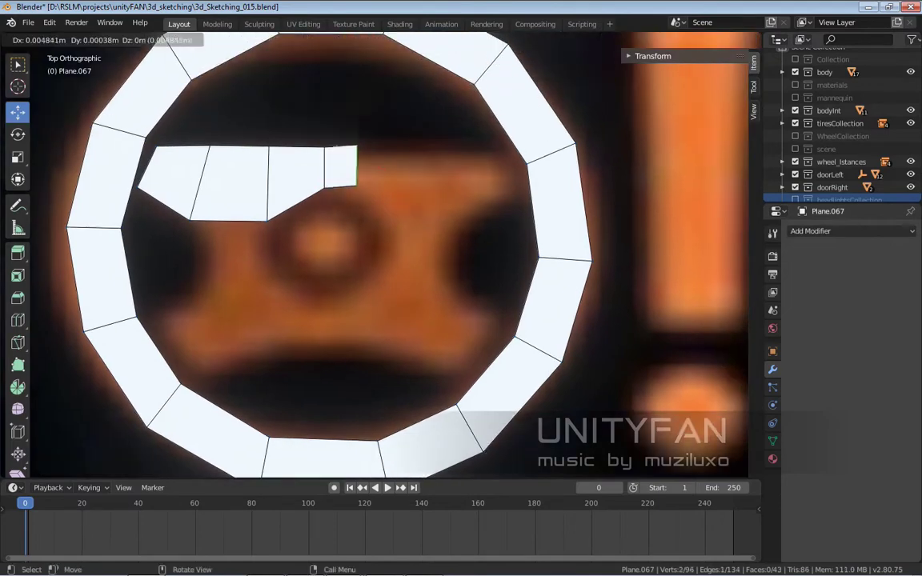
{"action": "left_click", "coordinate": [386, 169]}
{"action": "key", "text": "g"}
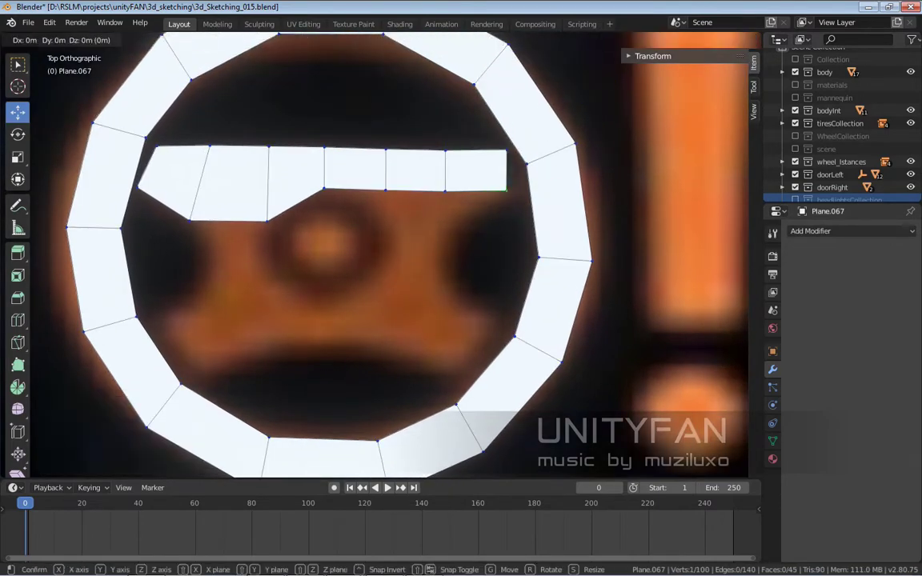
{"action": "key", "text": "Return"}
{"action": "scroll", "coordinate": [364, 200], "scroll_direction": "down", "scroll_amount": 3}
- Move the crossbar's vertices onto the reference outline
{"action": "key", "text": "g"}
{"action": "key", "text": "Return"}
{"action": "scroll", "coordinate": [392, 177], "scroll_direction": "up", "scroll_amount": 2}
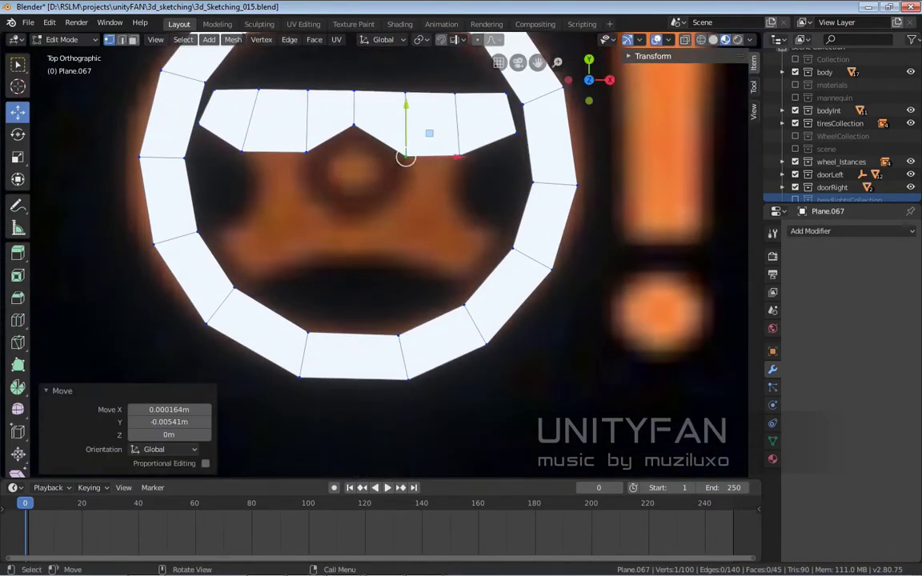
{"action": "key", "text": "g"}
{"action": "key", "text": "Return"}
{"action": "scroll", "coordinate": [492, 150], "scroll_direction": "up", "scroll_amount": 1}
- Extrude the crossbar's lower notch edges downward to start the spokes
{"action": "key", "text": "ctrl+z"}
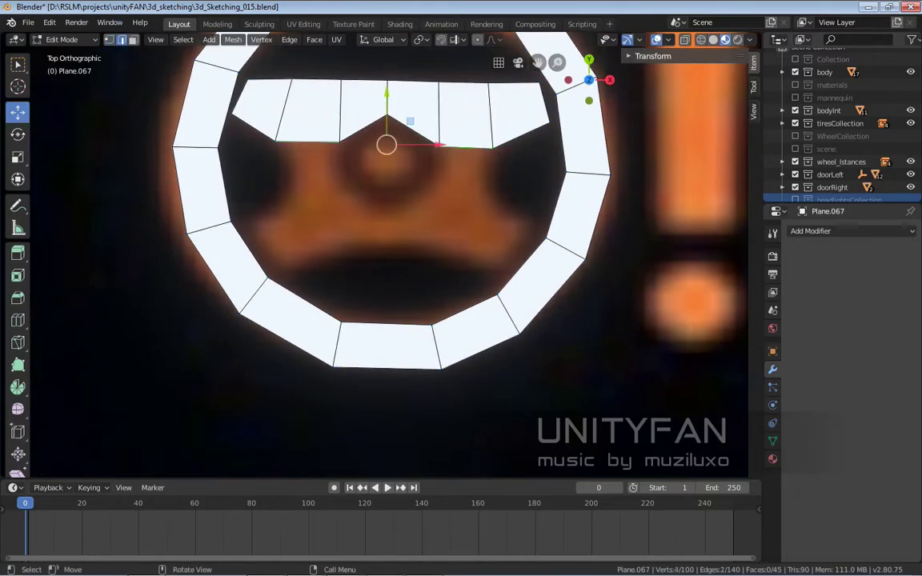
{"action": "key", "text": "Return"}
{"action": "scroll", "coordinate": [385, 201], "scroll_direction": "up", "scroll_amount": 1}
{"action": "key", "text": "Return"}
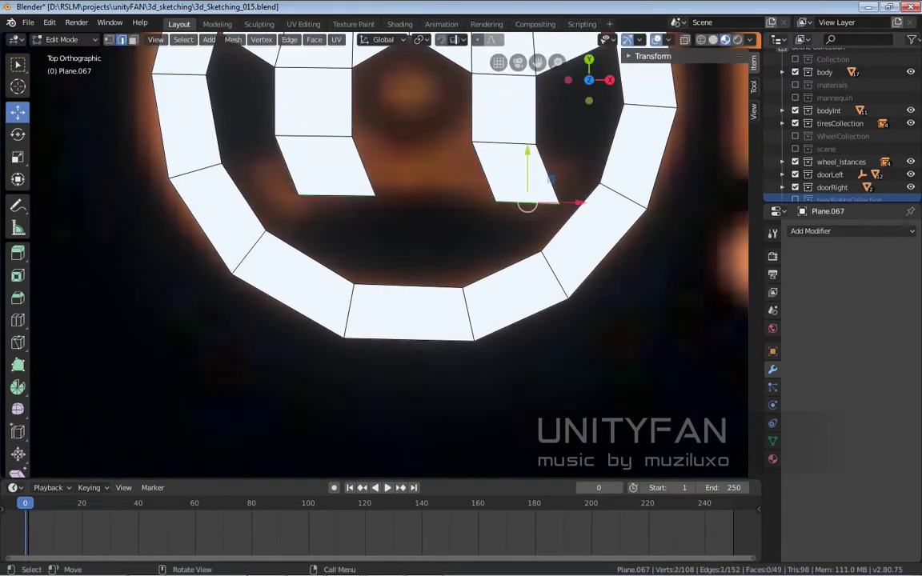
{"action": "scroll", "coordinate": [384, 240], "scroll_direction": "up", "scroll_amount": 1}
- Position vertices on the right and left spokes to match the reference
{"action": "left_click", "coordinate": [476, 140]}
{"action": "key", "text": "g"}
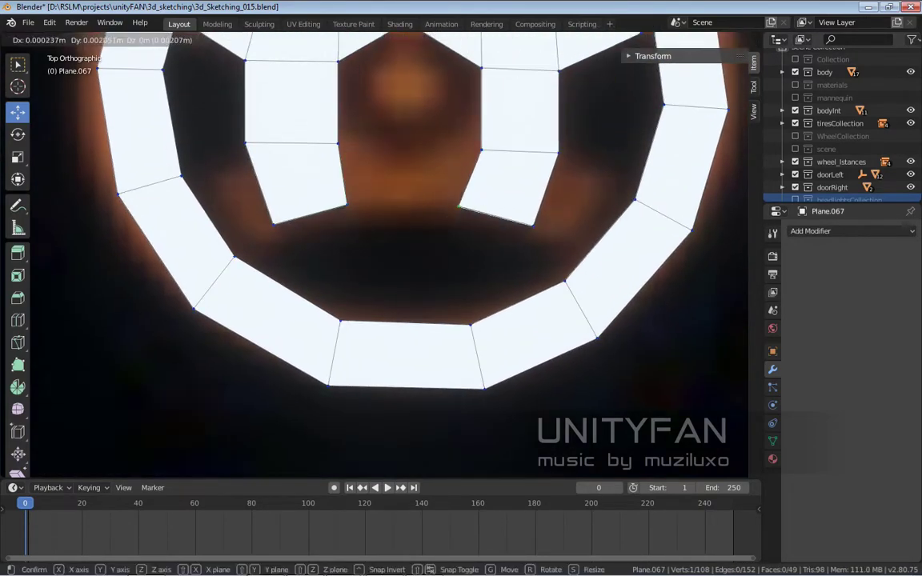
{"action": "key", "text": "Return"}
{"action": "scroll", "coordinate": [385, 240], "scroll_direction": "down", "scroll_amount": 1}
{"action": "left_click", "coordinate": [240, 164]}
{"action": "scroll", "coordinate": [240, 164], "scroll_direction": "up", "scroll_amount": 1}
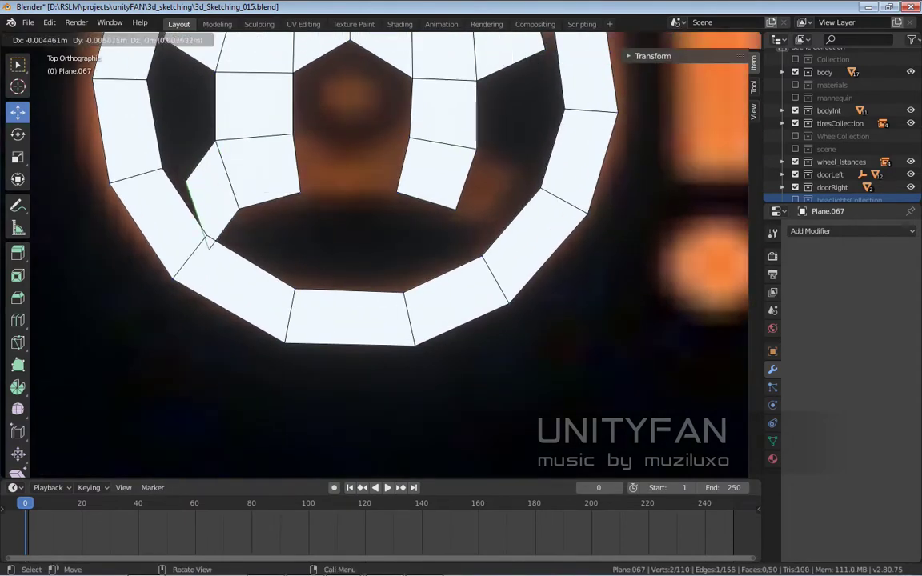
{"action": "left_click", "coordinate": [208, 239]}
- Extrude the right spoke's lower and side edges and move the new vertices
{"action": "key", "text": "g"}
{"action": "left_click", "coordinate": [210, 236]}
{"action": "left_click", "coordinate": [468, 178]}
{"action": "key", "text": "e"}
{"action": "left_click", "coordinate": [491, 232]}
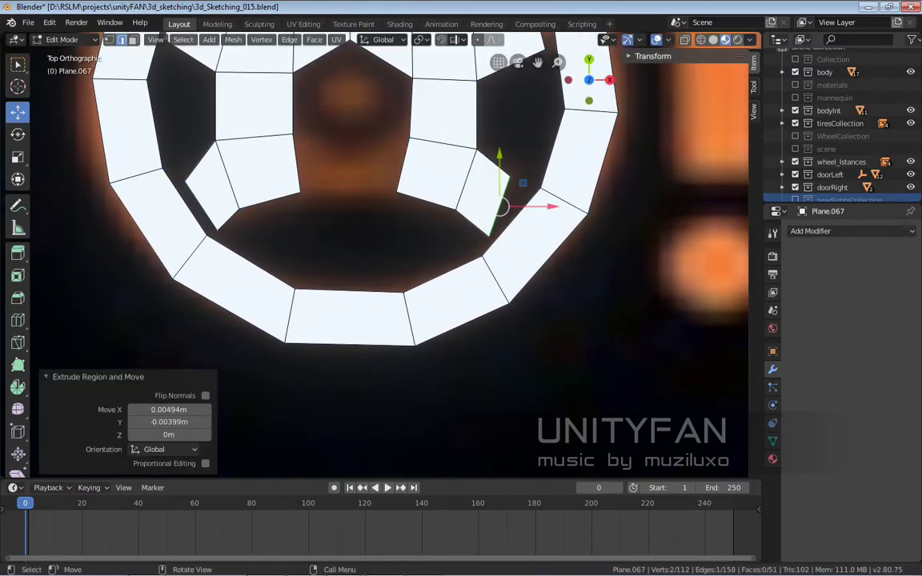
{"action": "scroll", "coordinate": [502, 206], "scroll_direction": "down", "scroll_amount": 1}
{"action": "scroll", "coordinate": [511, 210], "scroll_direction": "down", "scroll_amount": 2}
{"action": "key", "text": "g"}
{"action": "scroll", "coordinate": [521, 181], "scroll_direction": "up", "scroll_amount": 2}
{"action": "scroll", "coordinate": [507, 205], "scroll_direction": "up", "scroll_amount": 1}
- Refine the spoke vertices and loop cut through the lower spoke face
{"action": "key", "text": "g"}
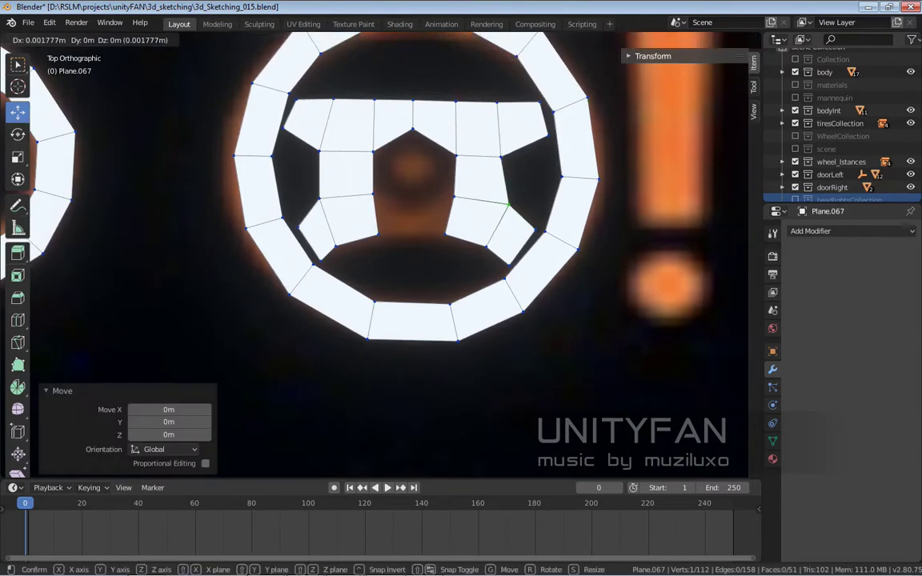
{"action": "left_click", "coordinate": [506, 205]}
{"action": "scroll", "coordinate": [507, 205], "scroll_direction": "up", "scroll_amount": 2}
{"action": "key", "text": "g"}
{"action": "left_click", "coordinate": [478, 210]}
{"action": "left_click", "coordinate": [478, 210]}
{"action": "left_click", "coordinate": [378, 210], "text": "shift"}
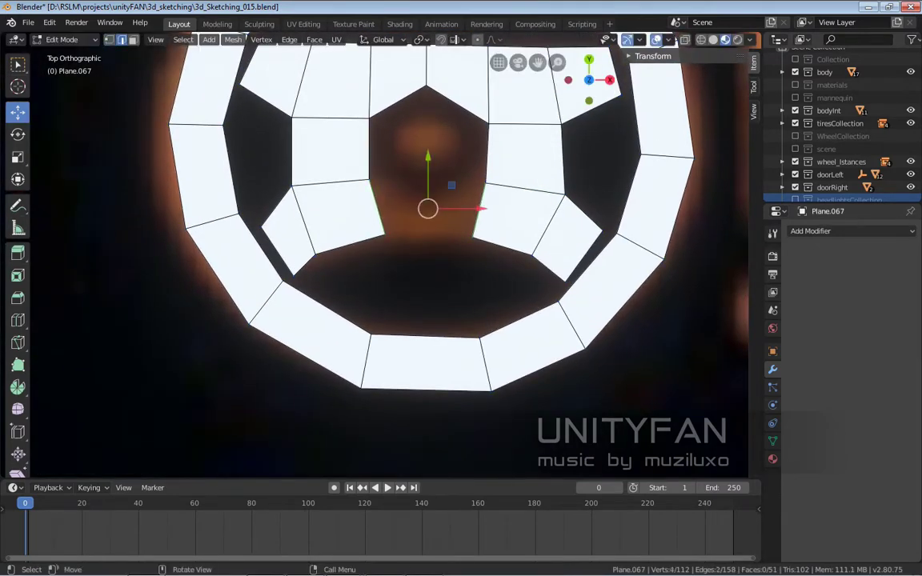
{"action": "left_click", "coordinate": [428, 210]}
- Undo the extra loop cut and move the hexagon's lower vertices vertically
{"action": "key", "text": "ctrl+z"}
{"action": "key", "text": "w"}
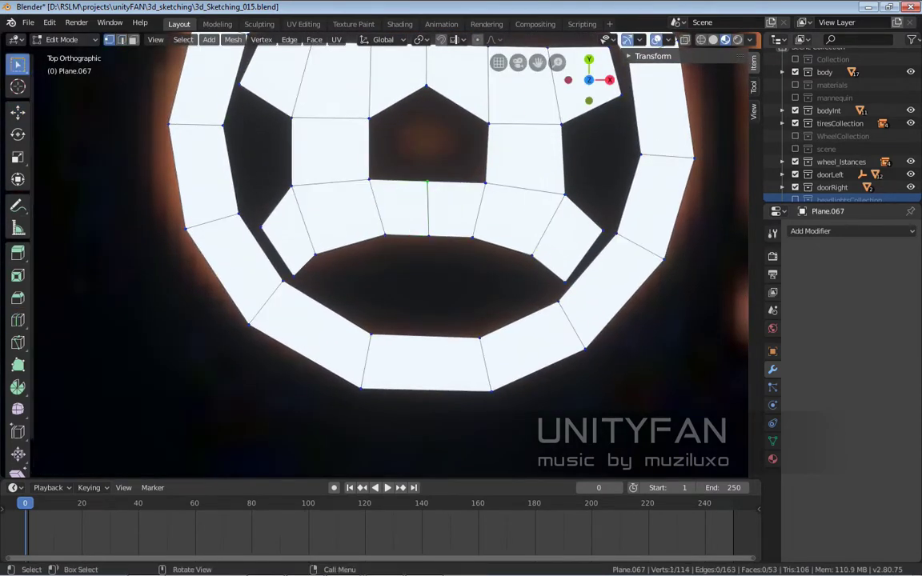
{"action": "scroll", "coordinate": [469, 174], "scroll_direction": "up", "scroll_amount": 1}
{"action": "left_click", "coordinate": [417, 247]}
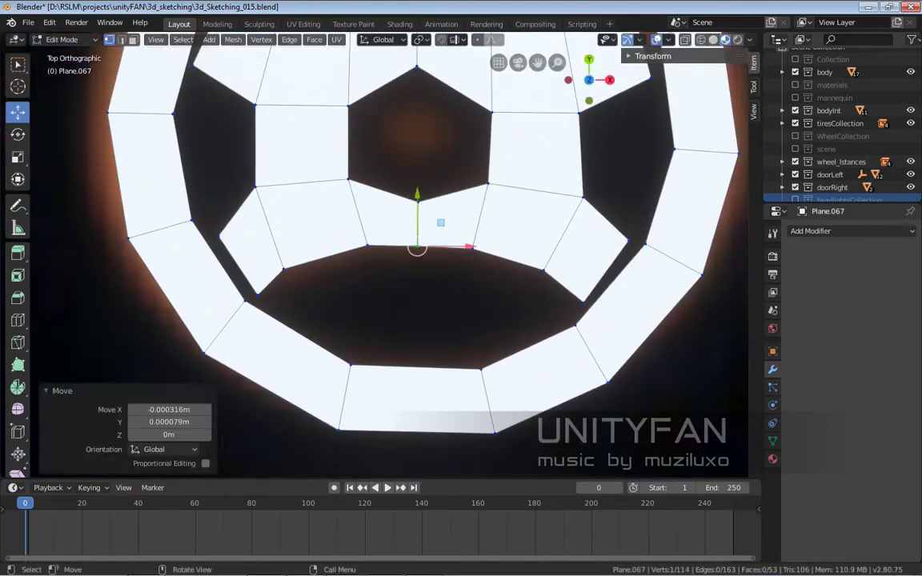
{"action": "left_click", "coordinate": [488, 172]}
{"action": "key", "text": "g"}
{"action": "key", "text": "y"}
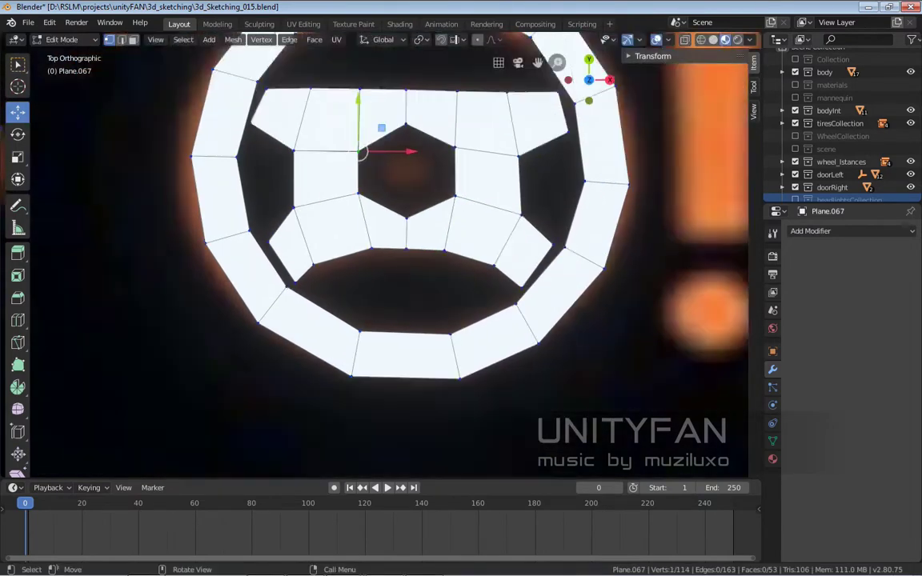
- Frame the steering-wheel mesh and reshape the hexagonal hub opening's vertices into an octagon
{"action": "key", "text": "Return"}
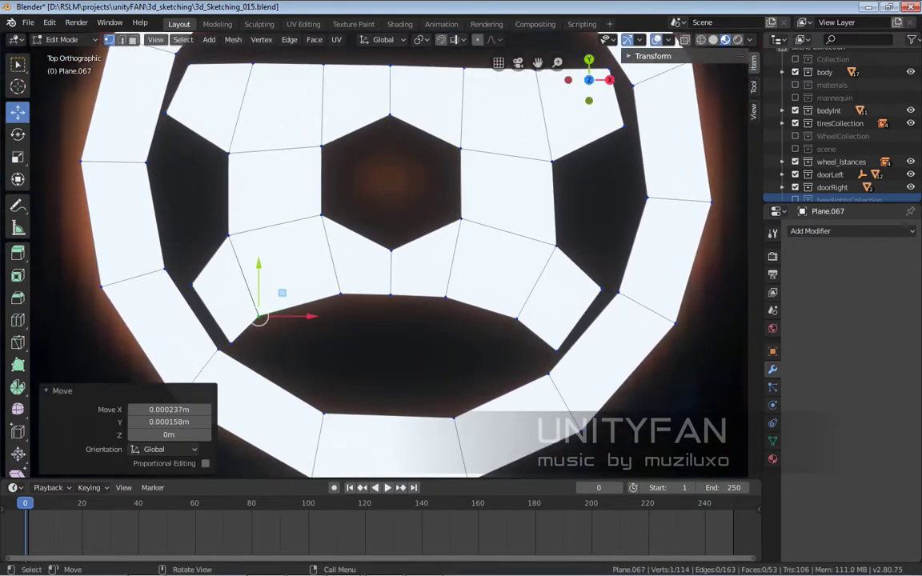
{"action": "key", "text": "KP_Decimal"}
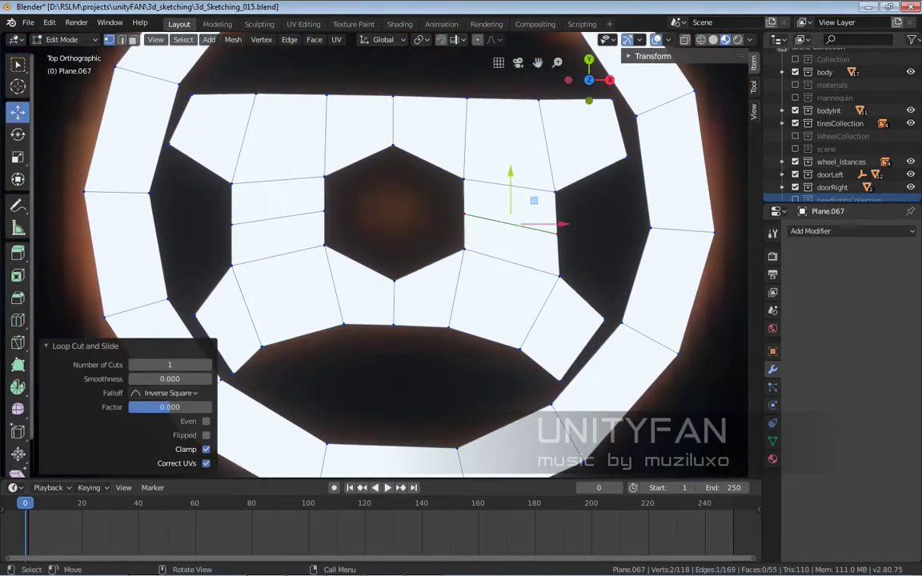
{"action": "key", "text": "g"}
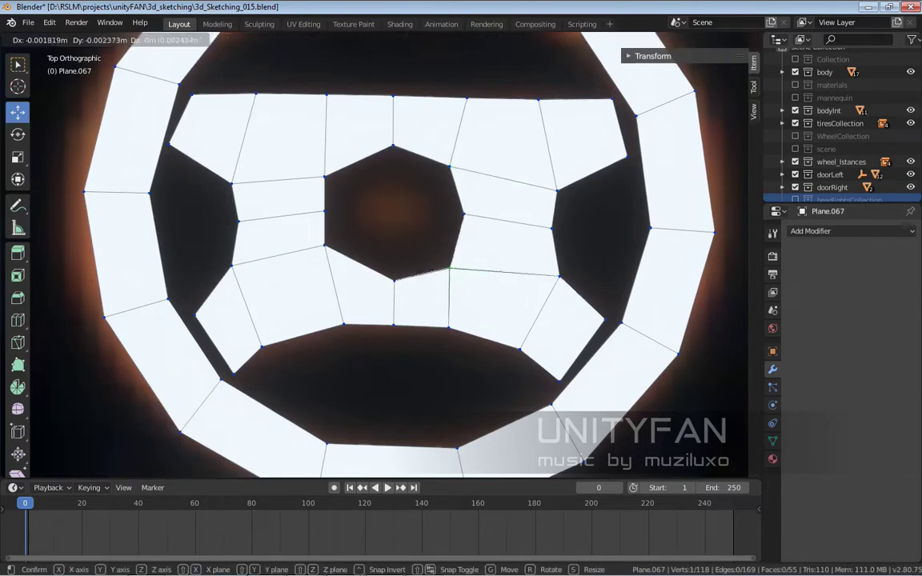
{"action": "left_click", "coordinate": [448, 264]}
{"action": "left_click", "coordinate": [325, 174]}
{"action": "key", "text": "g"}
{"action": "left_click", "coordinate": [336, 258]}
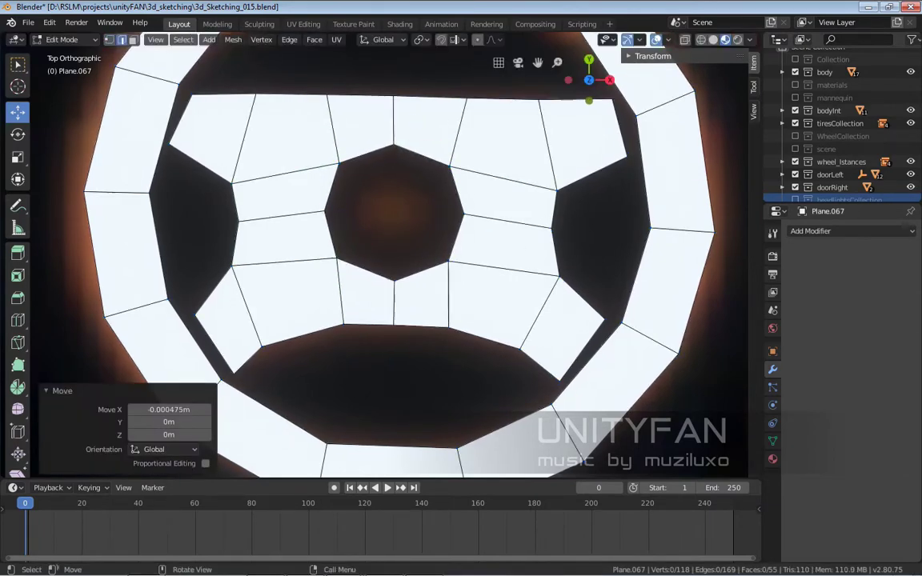
- Fill the central opening, inset it, and delete the inset ring to leave a small hub
{"action": "left_click", "coordinate": [365, 270], "text": "alt"}
{"action": "key", "text": "3"}
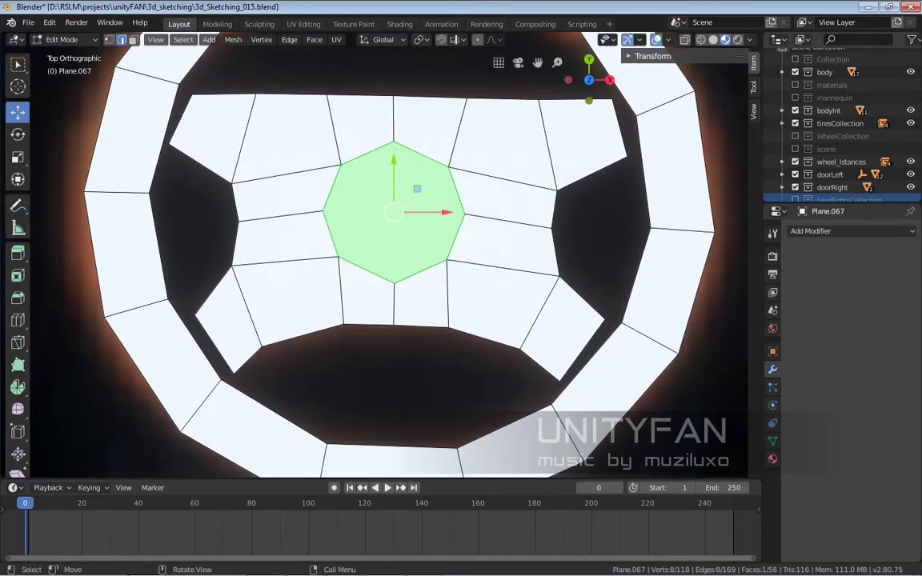
{"action": "key", "text": "g"}
{"action": "key", "text": "Return"}
{"action": "left_click", "coordinate": [594, 221]}
{"action": "left_click", "coordinate": [329, 227]}
{"action": "key", "text": "Delete"}
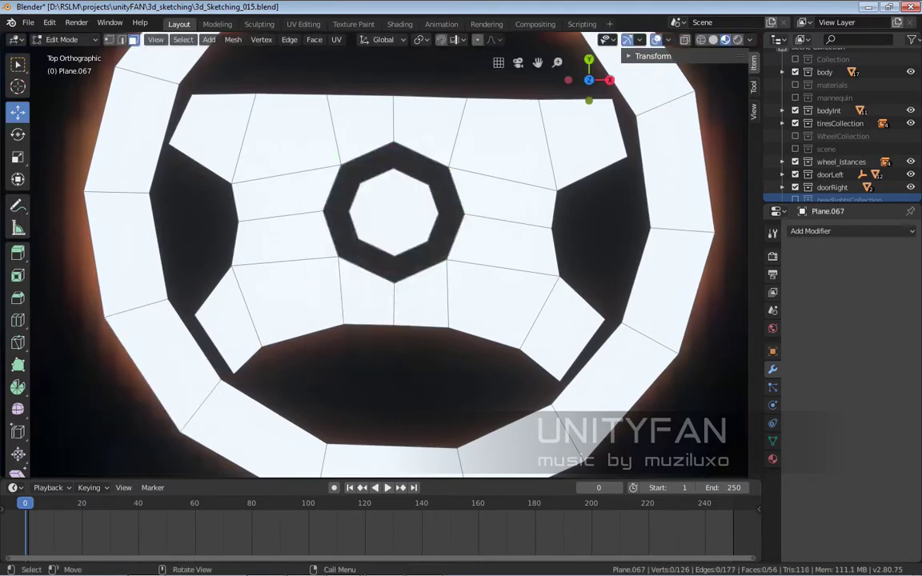
{"action": "scroll", "coordinate": [392, 240], "scroll_direction": "down", "scroll_amount": 5}
{"action": "scroll", "coordinate": [406, 253], "scroll_direction": "up", "scroll_amount": 5}
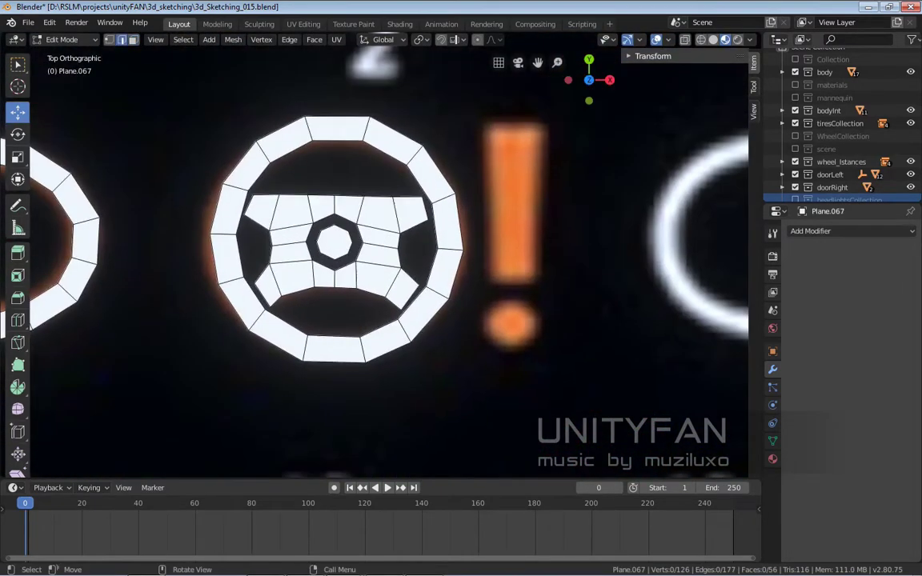
- Trace the exclamation stroke with a stretched face and its dot with a scaled octagon copy
{"action": "left_click_drag", "start_coordinate": [446, 206], "coordinate": [519, 136]}
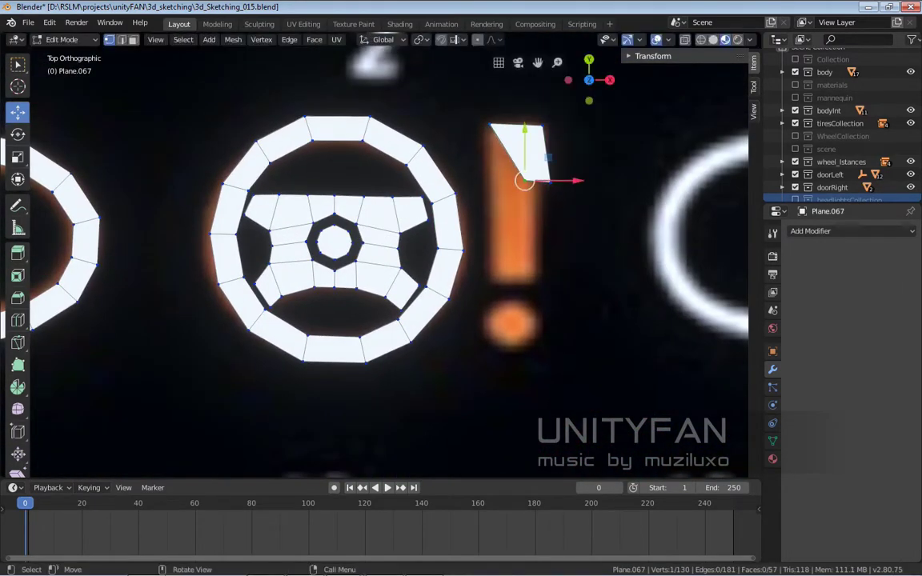
{"action": "mouse_move", "coordinate": [525, 180]}
{"action": "left_mouse_down"}
{"action": "mouse_move", "coordinate": [494, 278]}
{"action": "mouse_move", "coordinate": [531, 278]}
{"action": "left_mouse_up"}
{"action": "scroll", "coordinate": [453, 84], "scroll_direction": "up", "scroll_amount": 2}
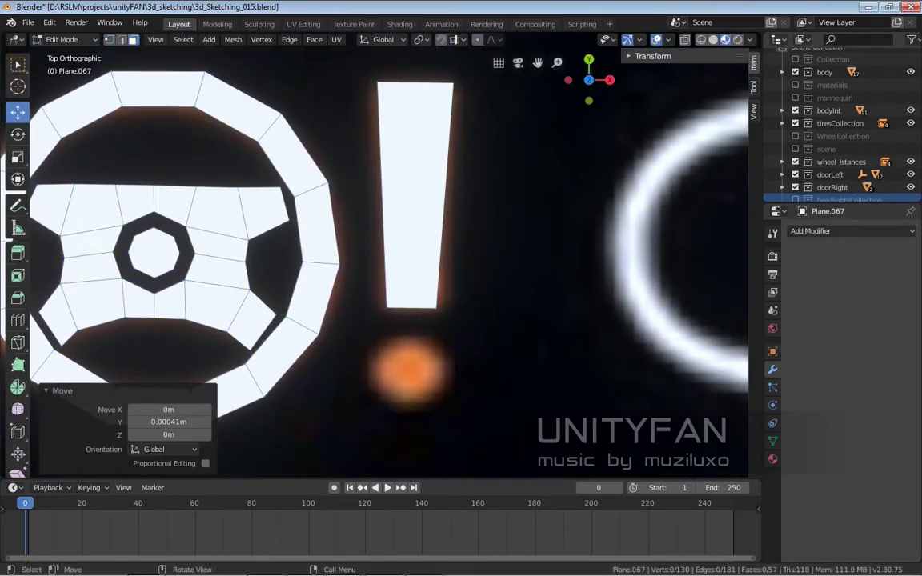
{"action": "left_click", "coordinate": [154, 253]}
{"action": "key", "text": "shift+d"}
{"action": "left_click", "coordinate": [409, 372]}
{"action": "key", "text": "s"}
{"action": "left_click", "coordinate": [408, 373]}
{"action": "scroll", "coordinate": [389, 288], "scroll_direction": "down", "scroll_amount": 3}
- Check the full reference, then nudge a fog-lamp icon 1 bar into line
{"action": "key", "text": "Tab"}
{"action": "scroll", "coordinate": [433, 241], "scroll_direction": "down", "scroll_amount": 5}
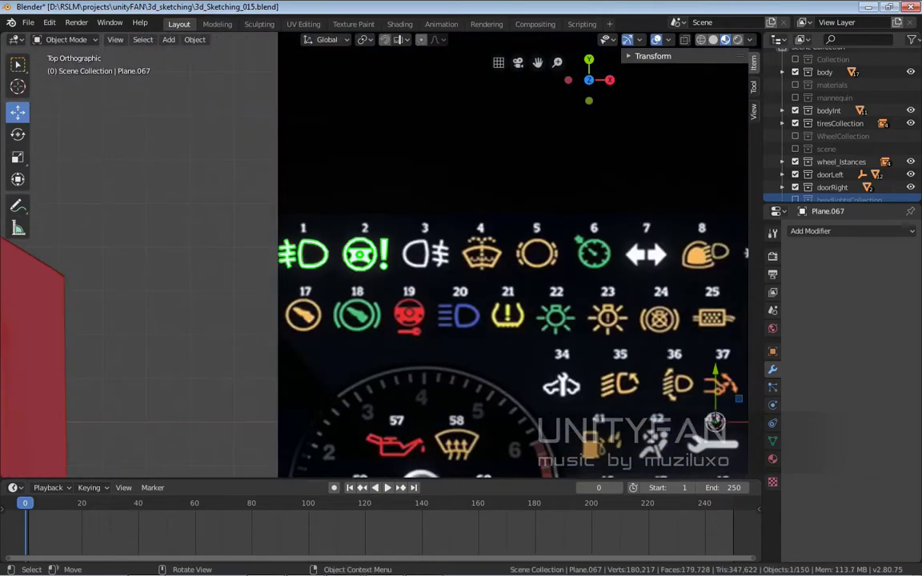
{"action": "scroll", "coordinate": [432, 240], "scroll_direction": "up", "scroll_amount": 2}
{"action": "scroll", "coordinate": [432, 240], "scroll_direction": "up", "scroll_amount": 3}
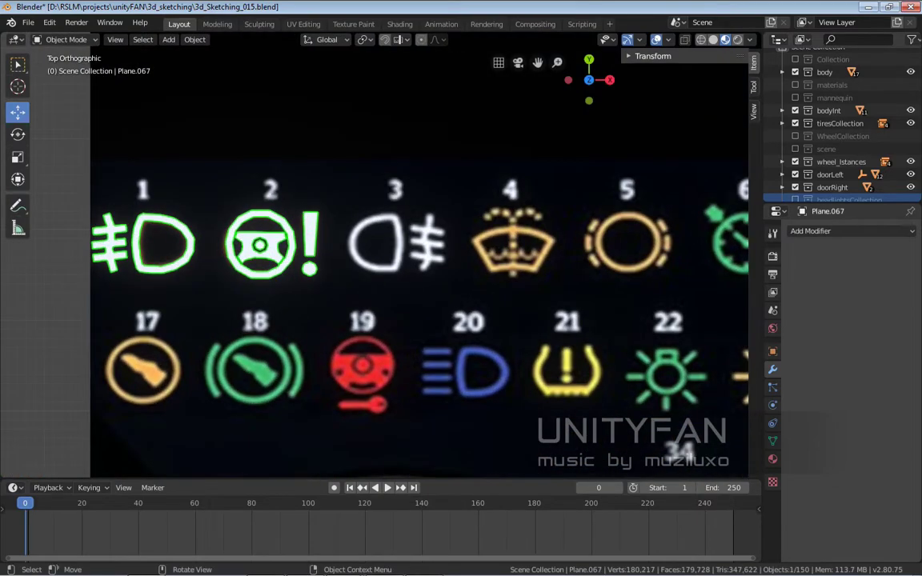
{"action": "key", "text": "Tab"}
{"action": "scroll", "coordinate": [164, 312], "scroll_direction": "up", "scroll_amount": 2}
{"action": "left_click", "coordinate": [323, 237]}
{"action": "scroll", "coordinate": [272, 244], "scroll_direction": "up", "scroll_amount": 5}
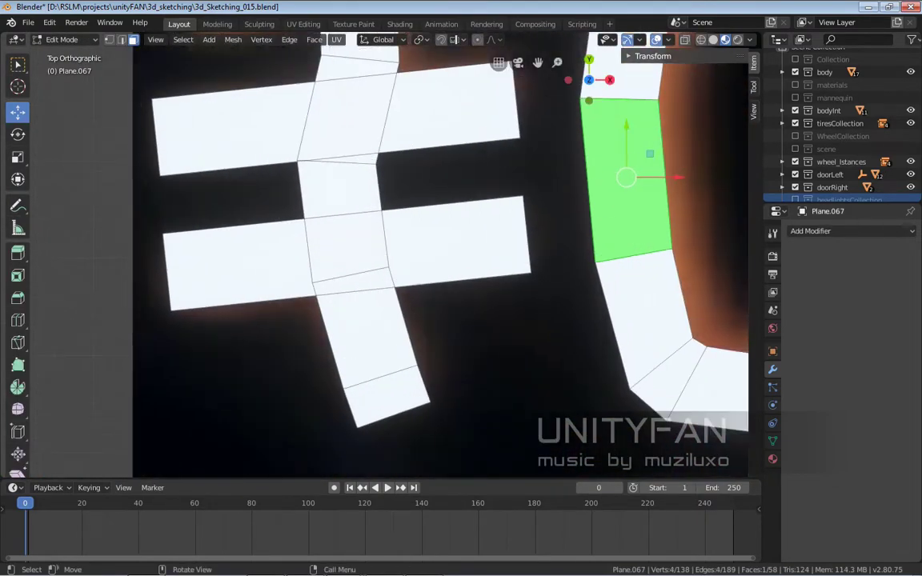
{"action": "scroll", "coordinate": [272, 244], "scroll_direction": "up", "scroll_amount": 4}
{"action": "scroll", "coordinate": [360, 240], "scroll_direction": "down", "scroll_amount": 2}
{"action": "left_click", "coordinate": [360, 196]}
{"action": "left_click_drag", "start_coordinate": [400, 199], "coordinate": [407, 199]}
- Duplicate the fog-lamp mesh, rotate it 180°, and place it over icon 3
{"action": "left_click", "coordinate": [480, 360]}
{"action": "scroll", "coordinate": [360, 241], "scroll_direction": "up", "scroll_amount": 2}
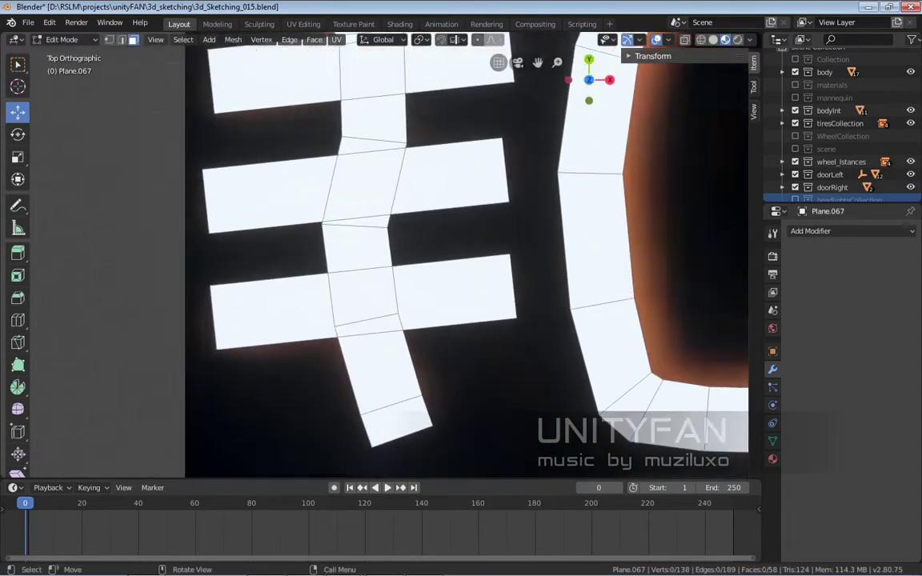
{"action": "scroll", "coordinate": [480, 240], "scroll_direction": "down", "scroll_amount": 5}
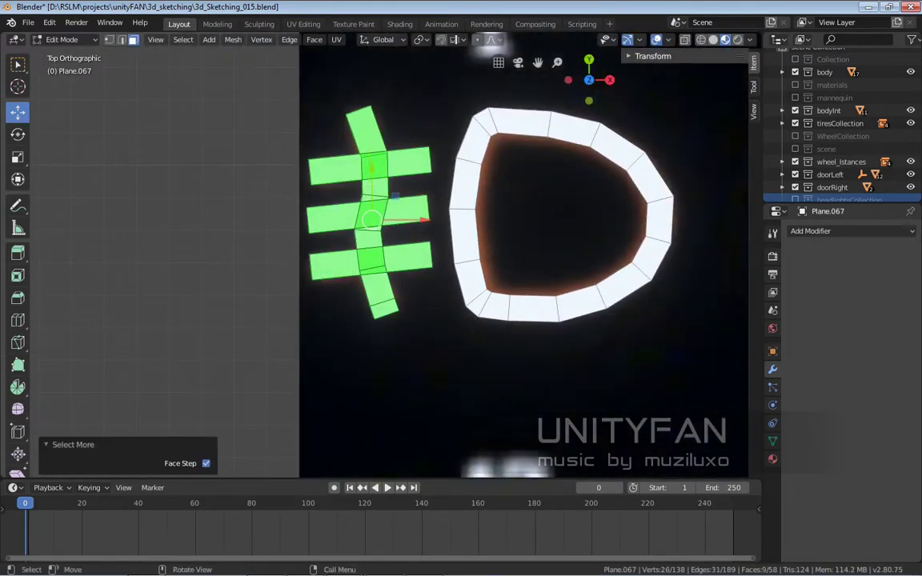
{"action": "scroll", "coordinate": [369, 240], "scroll_direction": "down", "scroll_amount": 5}
{"action": "key", "text": "shift+d"}
{"action": "scroll", "coordinate": [481, 241], "scroll_direction": "down", "scroll_amount": 3}
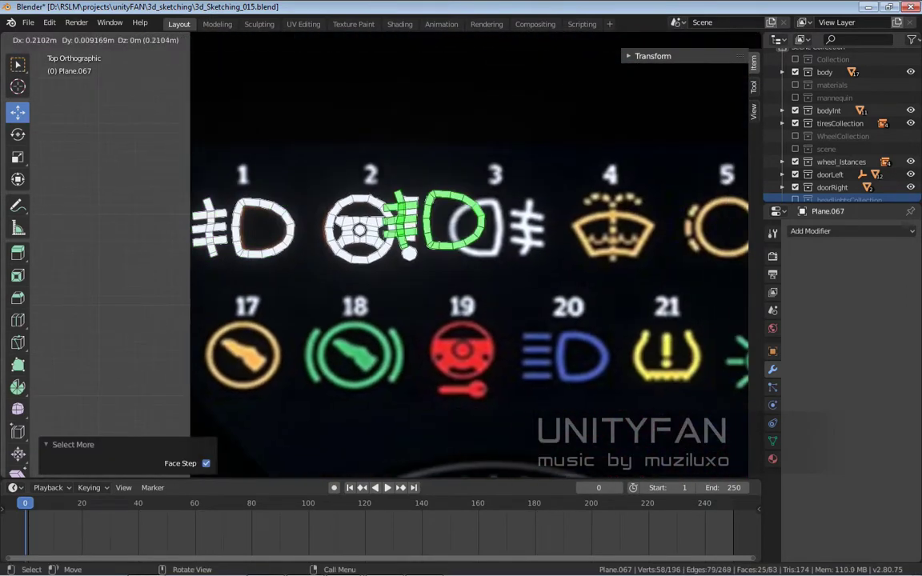
{"action": "scroll", "coordinate": [481, 240], "scroll_direction": "up", "scroll_amount": 3}
{"action": "key", "text": "r"}
{"action": "key", "text": "g"}
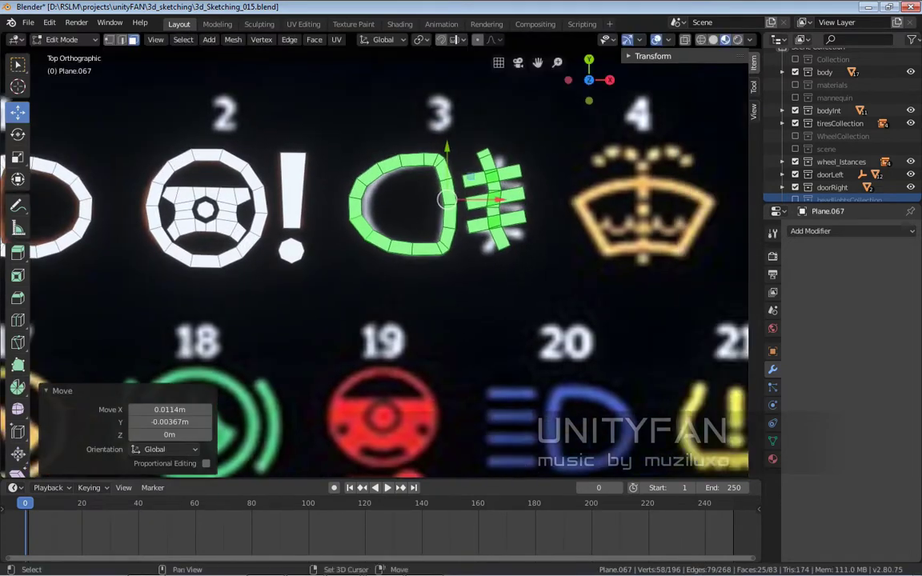
{"action": "key", "text": "Return"}
{"action": "scroll", "coordinate": [384, 178], "scroll_direction": "up", "scroll_amount": 4}
- Shrink, move and tilt the hash bars and lower stem to the reference slant
{"action": "left_click_drag", "start_coordinate": [408, 160], "coordinate": [529, 272]}
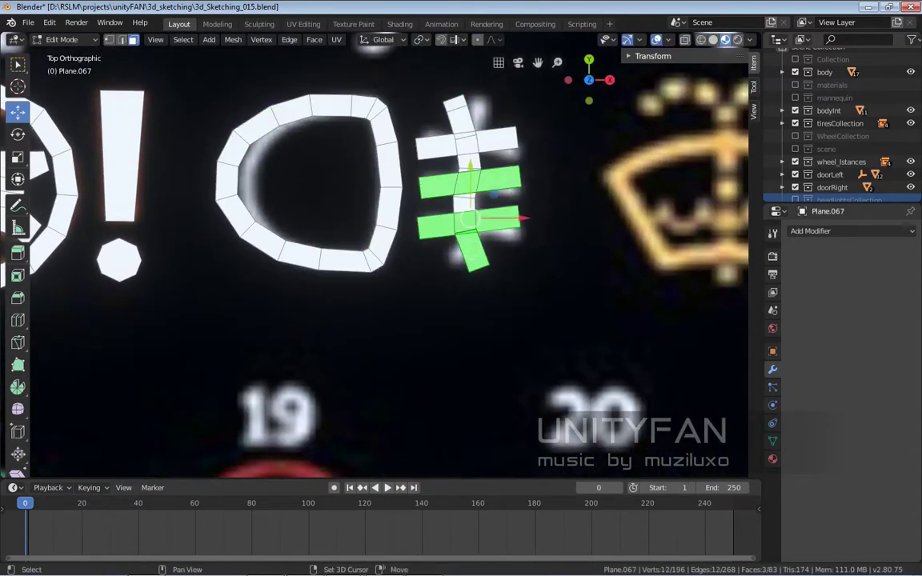
{"action": "key", "text": "s"}
{"action": "key", "text": "Return"}
{"action": "key", "text": "g"}
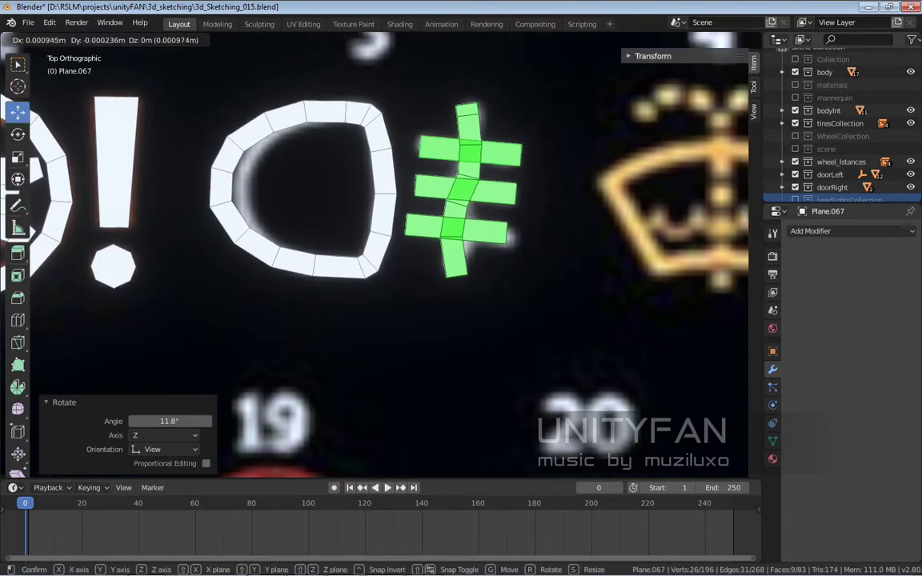
{"action": "key", "text": "Return"}
{"action": "middle_click_drag", "start_coordinate": [400, 240], "coordinate": [512, 246], "text": "shift"}
- Reshape icon 3's ring, pulling its left corner to follow the reference
{"action": "left_click", "coordinate": [367, 165]}
{"action": "scroll", "coordinate": [352, 140], "scroll_direction": "up", "scroll_amount": 2}
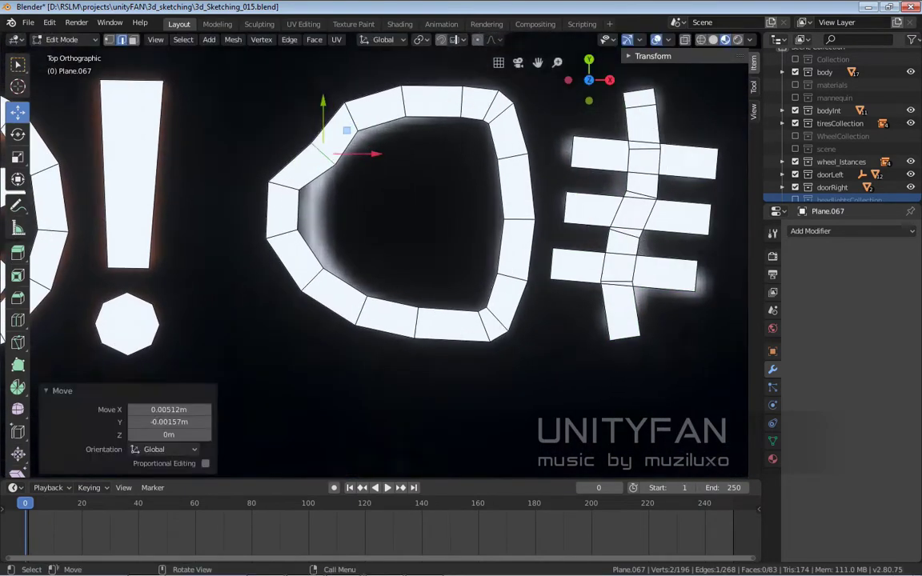
{"action": "key", "text": "g"}
{"action": "key", "text": "Return"}
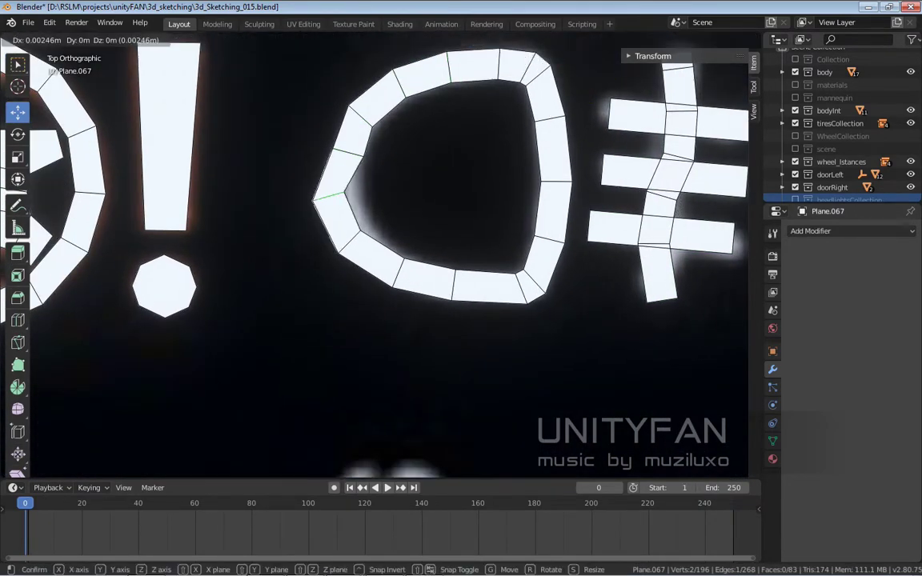
{"action": "middle_click_drag", "start_coordinate": [400, 241], "coordinate": [388, 160], "text": "shift"}
{"action": "scroll", "coordinate": [360, 240], "scroll_direction": "down", "scroll_amount": 3}
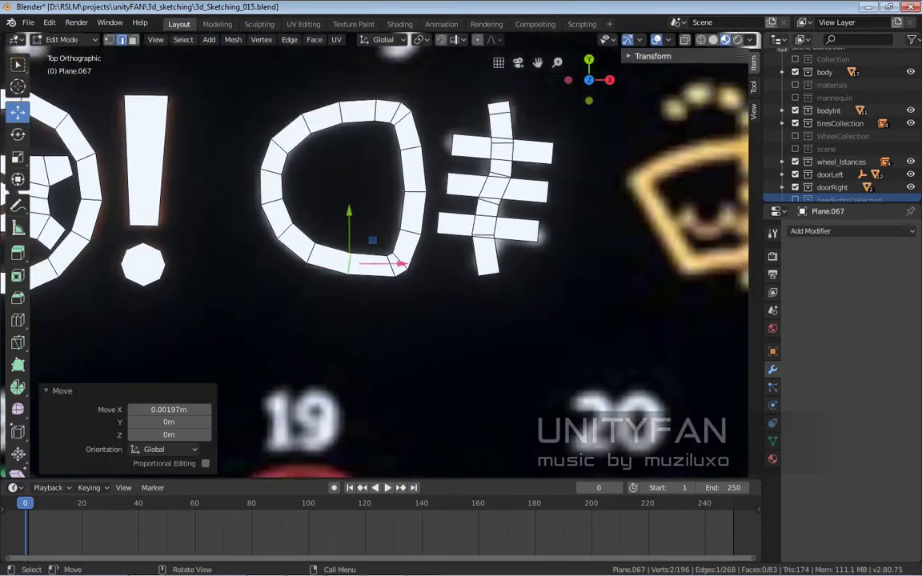
{"action": "scroll", "coordinate": [360, 240], "scroll_direction": "down", "scroll_amount": 2}
{"action": "scroll", "coordinate": [319, 210], "scroll_direction": "up", "scroll_amount": 5}
- Adjust a left hash face and the vertex at the hash junction
{"action": "left_click", "coordinate": [322, 210]}
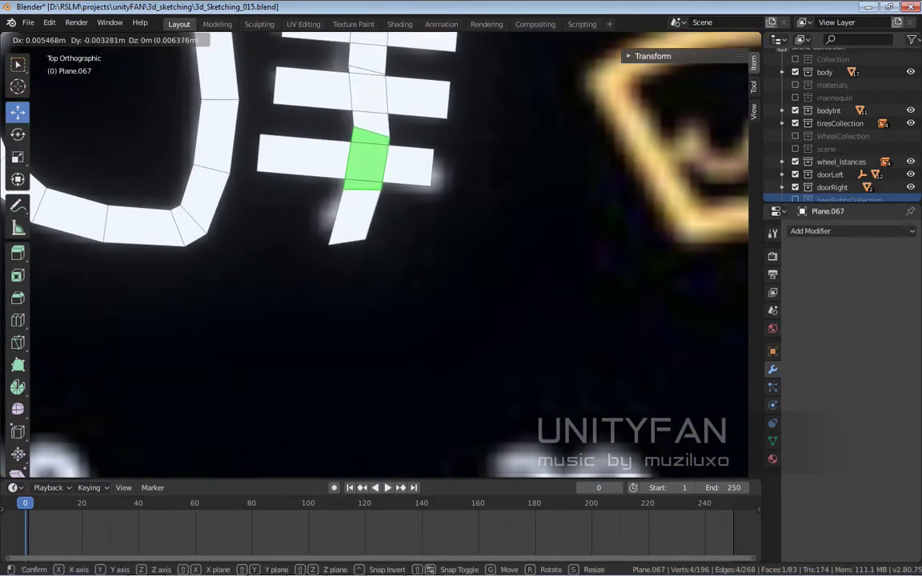
{"action": "key", "text": "Return"}
{"action": "left_click", "coordinate": [319, 216]}
{"action": "left_click", "coordinate": [343, 178]}
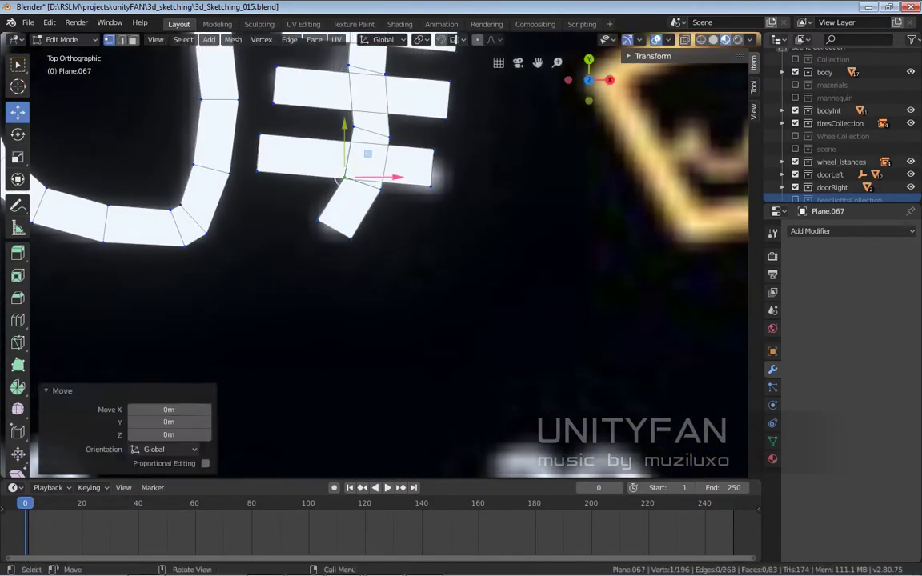
{"action": "key", "text": "3"}
- Shift the vertical strip's top face slightly right to match the reference
{"action": "middle_click_drag", "start_coordinate": [400, 200], "coordinate": [401, 328], "text": "shift"}
{"action": "left_click", "coordinate": [361, 160]}
{"action": "left_click", "coordinate": [366, 84]}
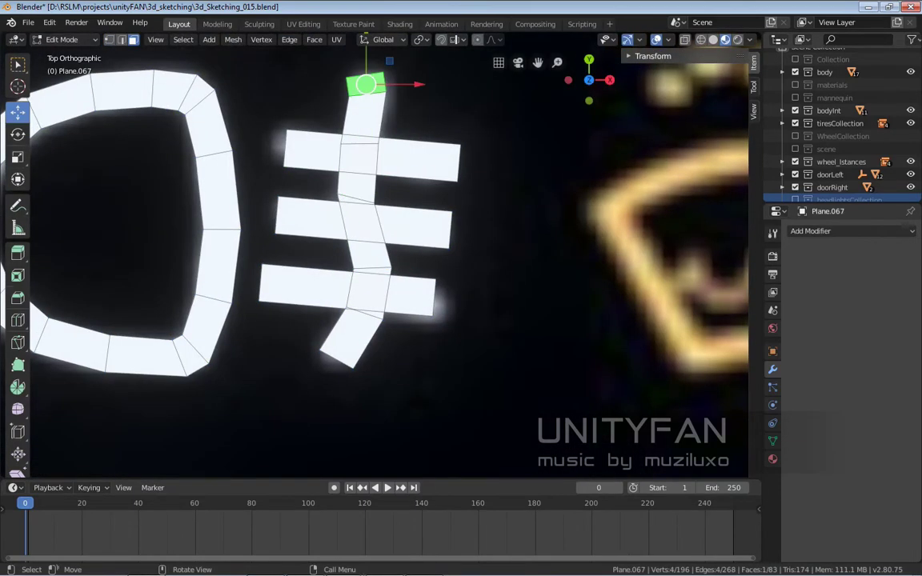
{"action": "left_click_drag", "start_coordinate": [366, 84], "coordinate": [373, 82]}
{"action": "scroll", "coordinate": [376, 240], "scroll_direction": "down", "scroll_amount": 5}
{"action": "scroll", "coordinate": [377, 240], "scroll_direction": "down", "scroll_amount": 1}
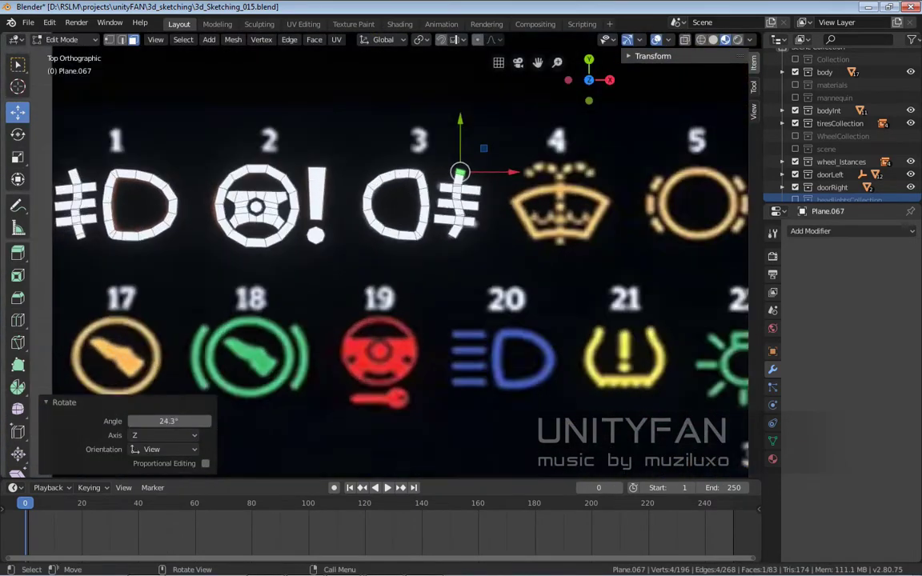
{"action": "scroll", "coordinate": [376, 240], "scroll_direction": "up", "scroll_amount": 2}
{"action": "scroll", "coordinate": [376, 240], "scroll_direction": "down", "scroll_amount": 4}
{"action": "scroll", "coordinate": [234, 305], "scroll_direction": "up", "scroll_amount": 3}
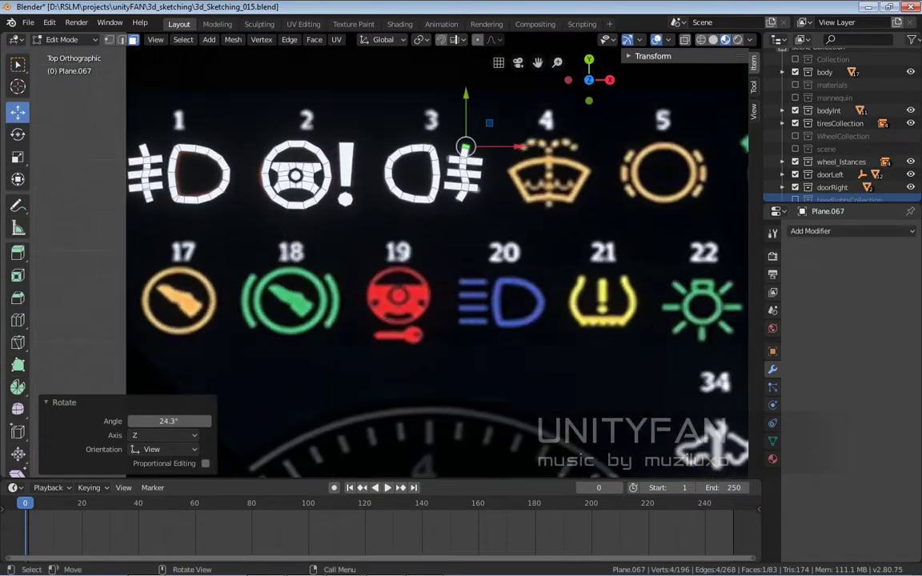
- Copy icon 1's D-shaped ring onto icon 20 and scale it to fit
{"action": "left_click", "coordinate": [217, 160]}
{"action": "key", "text": "ctrl+KP_Add"}
{"action": "key", "text": "ctrl+KP_Add"}
{"action": "key", "text": "ctrl+KP_Add"}
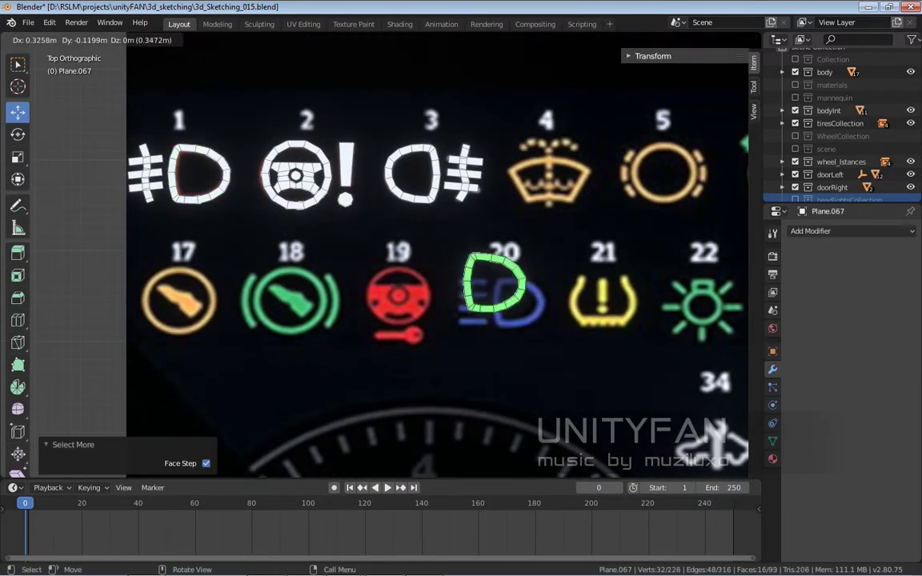
{"action": "left_click", "coordinate": [563, 340]}
{"action": "scroll", "coordinate": [564, 340], "scroll_direction": "up", "scroll_amount": 4}
{"action": "key", "text": "s"}
{"action": "key", "text": "Return"}
- Place a levelled white bar on icon 20's top line, sized to the reference
{"action": "scroll", "coordinate": [384, 240], "scroll_direction": "down", "scroll_amount": 4}
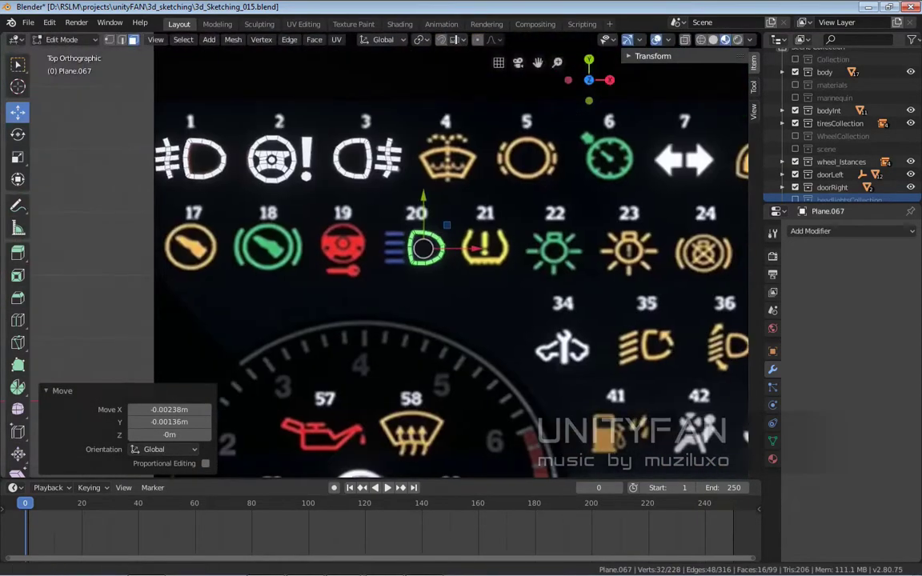
{"action": "key", "text": "shift+d"}
{"action": "key", "text": "Return"}
{"action": "scroll", "coordinate": [385, 240], "scroll_direction": "up", "scroll_amount": 4}
{"action": "key", "text": "g"}
{"action": "key", "text": "Return"}
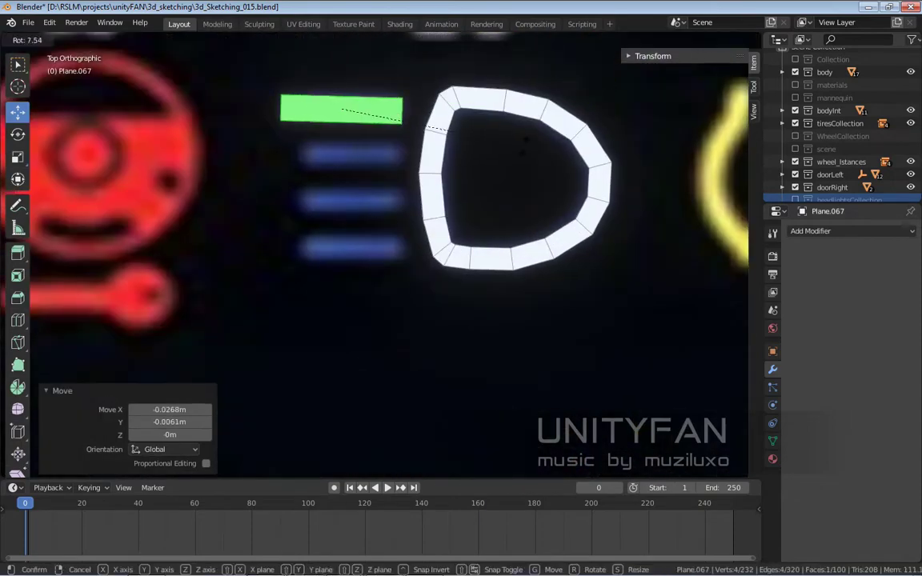
- Duplicate the bar straight down along Y for the second line
{"action": "key", "text": "Return"}
{"action": "scroll", "coordinate": [384, 256], "scroll_direction": "down", "scroll_amount": 3}
{"action": "scroll", "coordinate": [384, 257], "scroll_direction": "up", "scroll_amount": 3}
{"action": "key", "text": "shift+d"}
{"action": "key", "text": "y"}
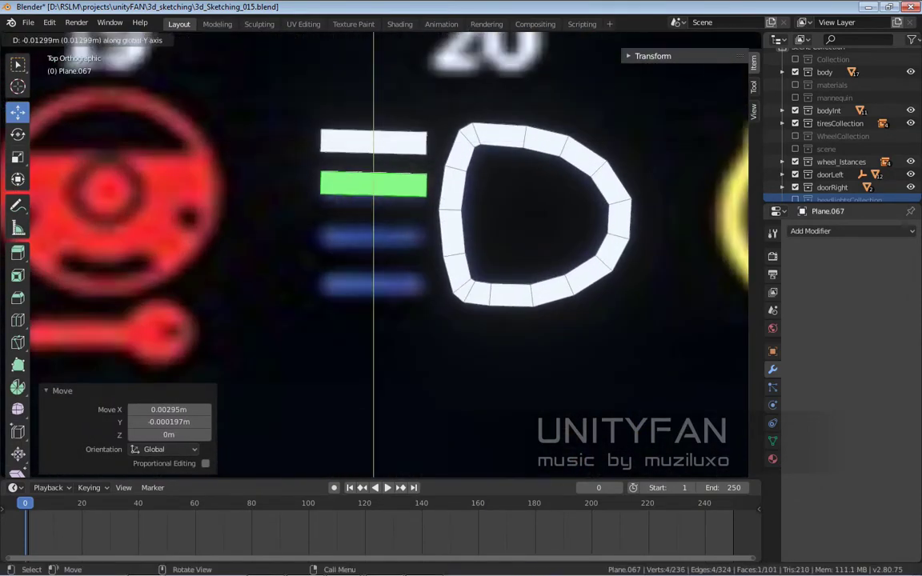
{"action": "key", "text": "Return"}
{"action": "scroll", "coordinate": [384, 240], "scroll_direction": "down", "scroll_amount": 3}
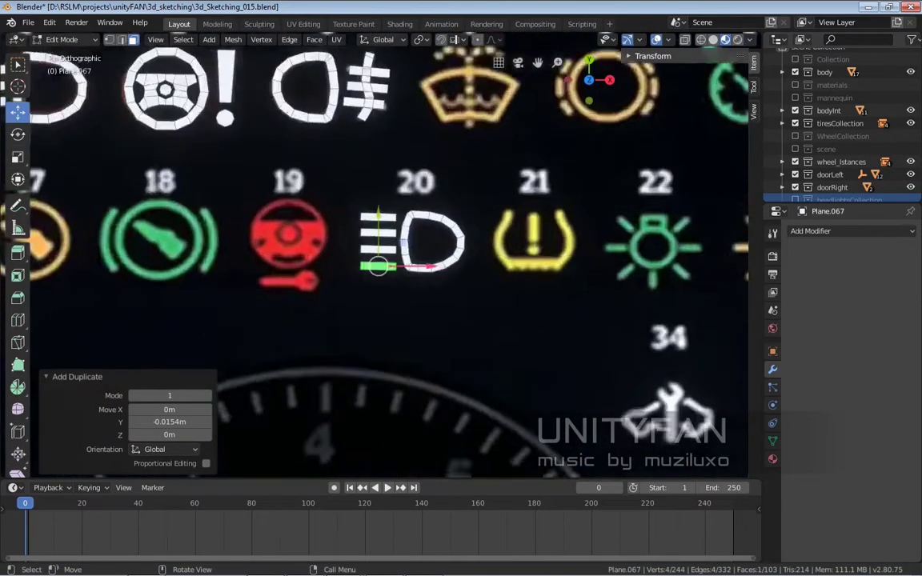
{"action": "scroll", "coordinate": [384, 240], "scroll_direction": "up", "scroll_amount": 3}
- Add the remaining bars to complete four lines, then review all icons outside Edit Mode
{"action": "key", "text": "shift+d"}
{"action": "key", "text": "Tab"}
{"action": "scroll", "coordinate": [385, 240], "scroll_direction": "down", "scroll_amount": 4}
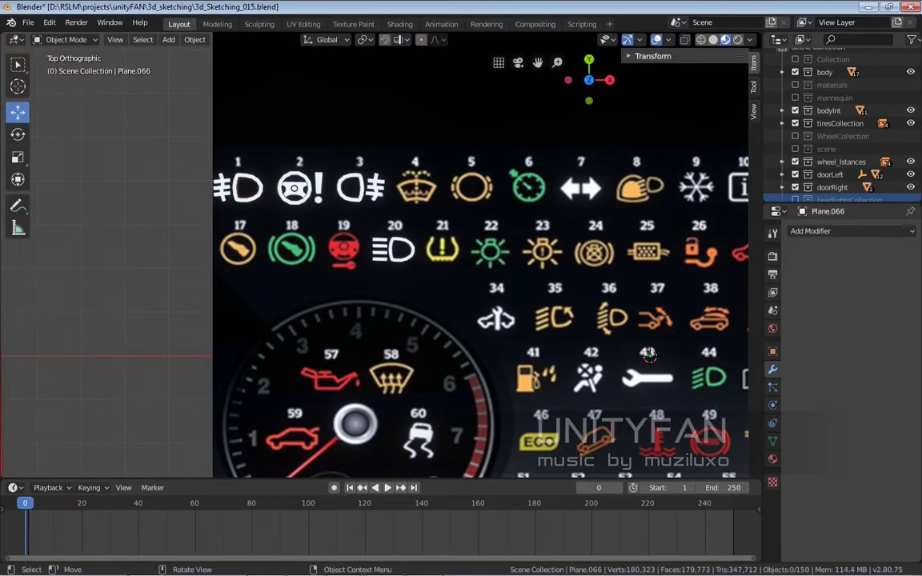
{"action": "scroll", "coordinate": [320, 240], "scroll_direction": "up", "scroll_amount": 3}
{"action": "key", "text": "Tab"}
{"action": "scroll", "coordinate": [320, 241], "scroll_direction": "up", "scroll_amount": 4}
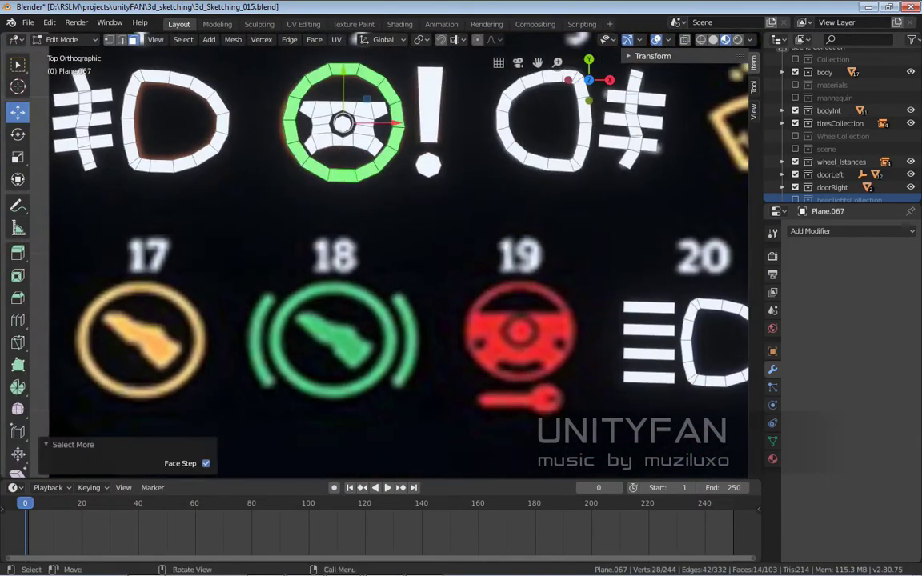
- Copy the steering-wheel ring onto icon 17 and adjust it to fit
{"action": "key", "text": "shift+d"}
{"action": "key", "text": "Return"}
{"action": "scroll", "coordinate": [321, 240], "scroll_direction": "up", "scroll_amount": 2}
{"action": "scroll", "coordinate": [320, 240], "scroll_direction": "up", "scroll_amount": 2}
{"action": "scroll", "coordinate": [320, 240], "scroll_direction": "up", "scroll_amount": 1}
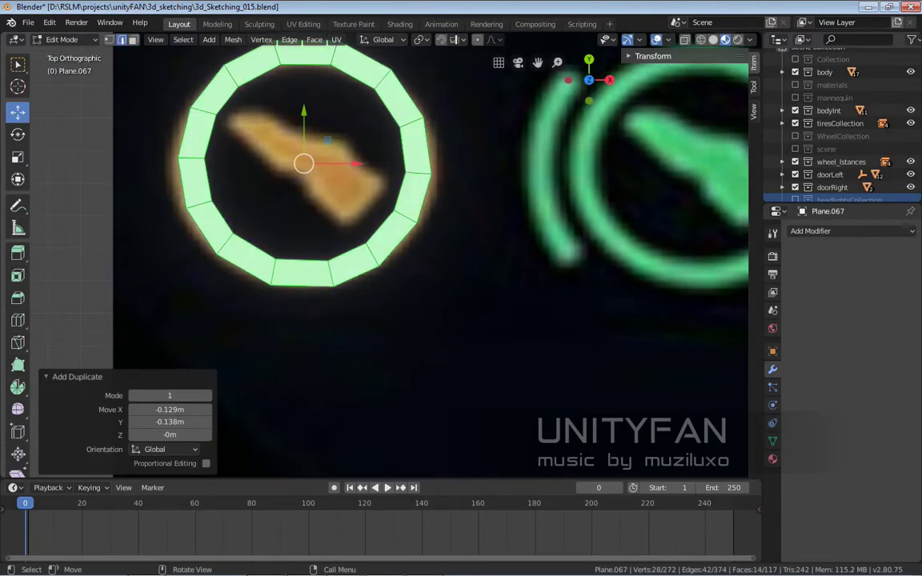
{"action": "key", "text": "1"}
{"action": "left_click", "coordinate": [385, 255]}
{"action": "scroll", "coordinate": [385, 259], "scroll_direction": "down", "scroll_amount": 1}
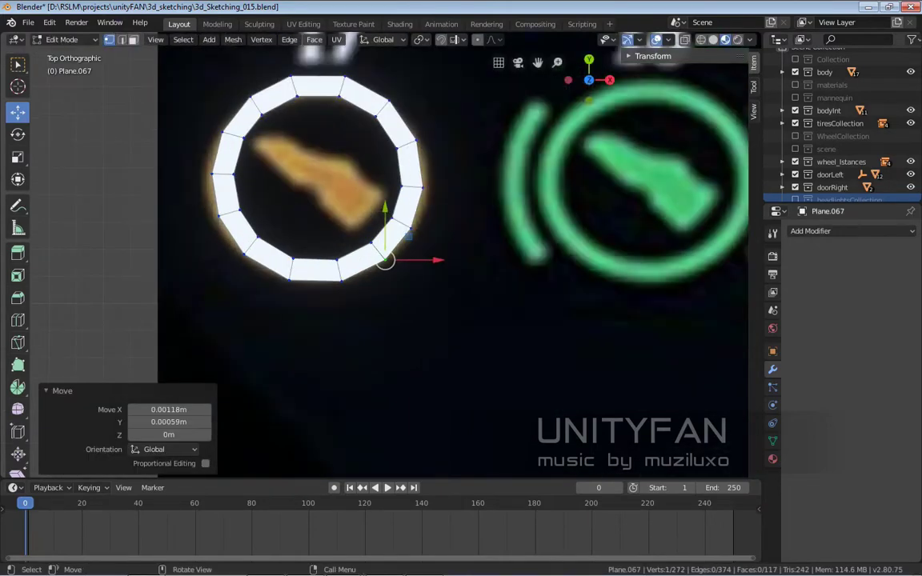
{"action": "key", "text": "3"}
{"action": "key", "text": "ctrl+KP_Add"}
{"action": "key", "text": "ctrl+KP_Add"}
{"action": "key", "text": "ctrl+KP_Add"}
{"action": "key", "text": "ctrl+KP_Add"}
{"action": "key", "text": "ctrl+KP_Add"}
{"action": "scroll", "coordinate": [320, 240], "scroll_direction": "down", "scroll_amount": 3}
{"action": "scroll", "coordinate": [320, 241], "scroll_direction": "up", "scroll_amount": 3}
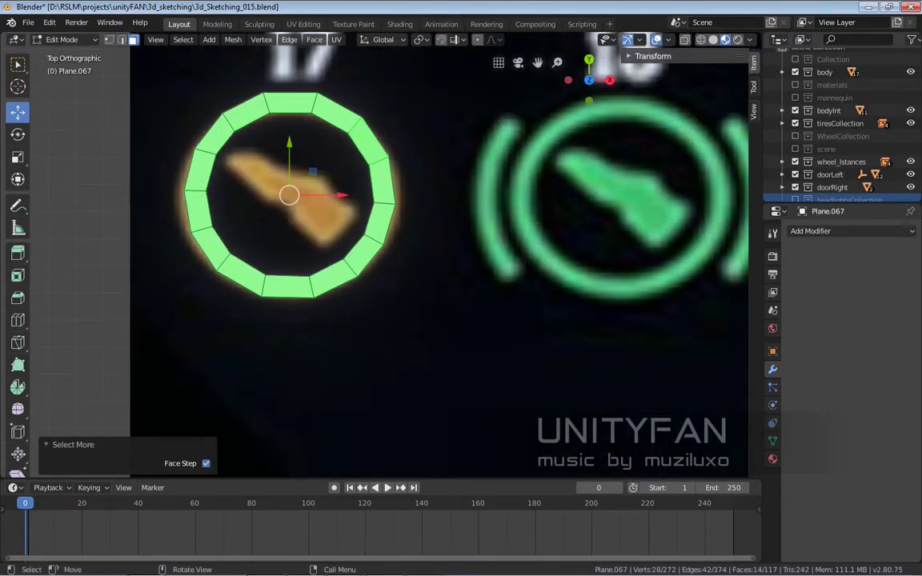
- Duplicate one ring face into the ring's centre as the boot's first square
{"action": "left_click", "coordinate": [384, 210]}
{"action": "key", "text": "shift+d"}
{"action": "scroll", "coordinate": [321, 208], "scroll_direction": "up", "scroll_amount": 2}
{"action": "left_click", "coordinate": [319, 202]}
{"action": "key", "text": "1"}
{"action": "left_click", "coordinate": [310, 168]}
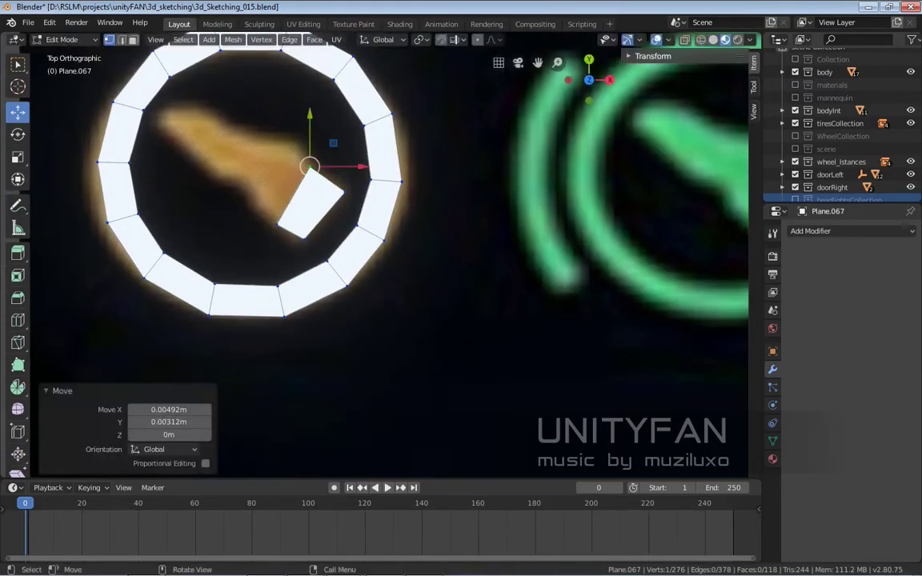
{"action": "key", "text": "2"}
{"action": "scroll", "coordinate": [310, 184], "scroll_direction": "up", "scroll_amount": 2}
{"action": "left_click", "coordinate": [292, 224]}
- Extrude edges and move corners so the strip follows the boot outline
{"action": "key", "text": "e"}
{"action": "left_click", "coordinate": [292, 186]}
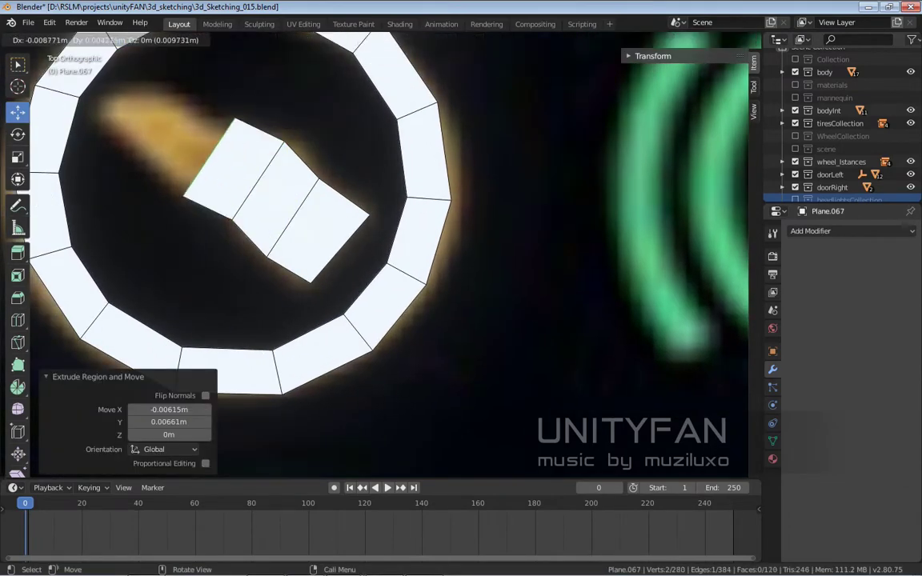
{"action": "scroll", "coordinate": [240, 201], "scroll_direction": "down", "scroll_amount": 2}
{"action": "left_click_drag", "start_coordinate": [190, 113], "coordinate": [242, 134]}
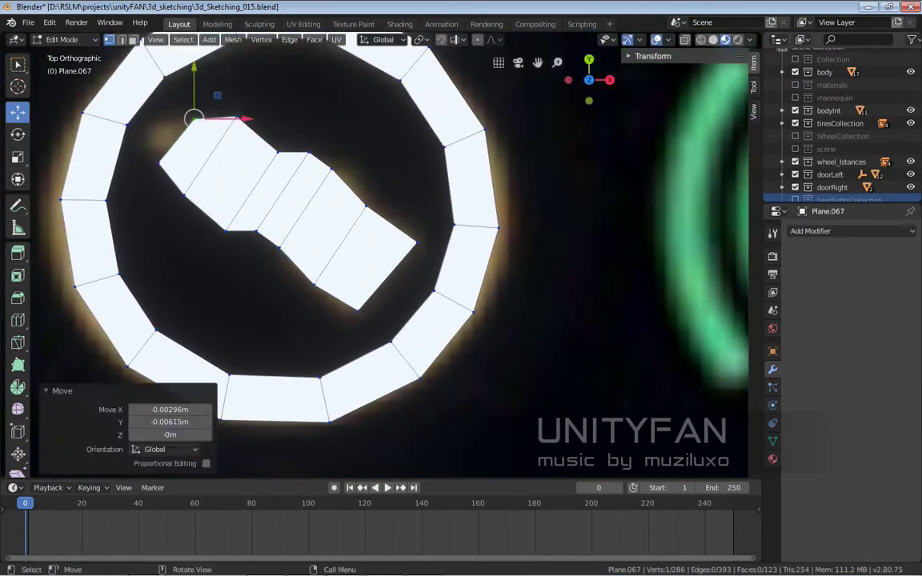
{"action": "left_click", "coordinate": [277, 151]}
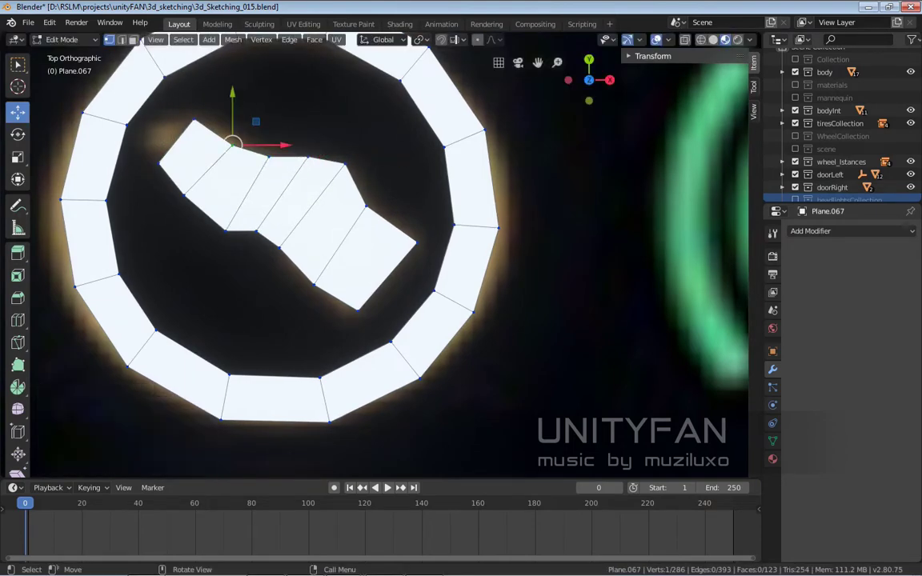
{"action": "left_click", "coordinate": [358, 308]}
{"action": "left_click_drag", "start_coordinate": [358, 308], "coordinate": [416, 360]}
{"action": "scroll", "coordinate": [360, 240], "scroll_direction": "down", "scroll_amount": 2}
{"action": "scroll", "coordinate": [360, 240], "scroll_direction": "up", "scroll_amount": 3}
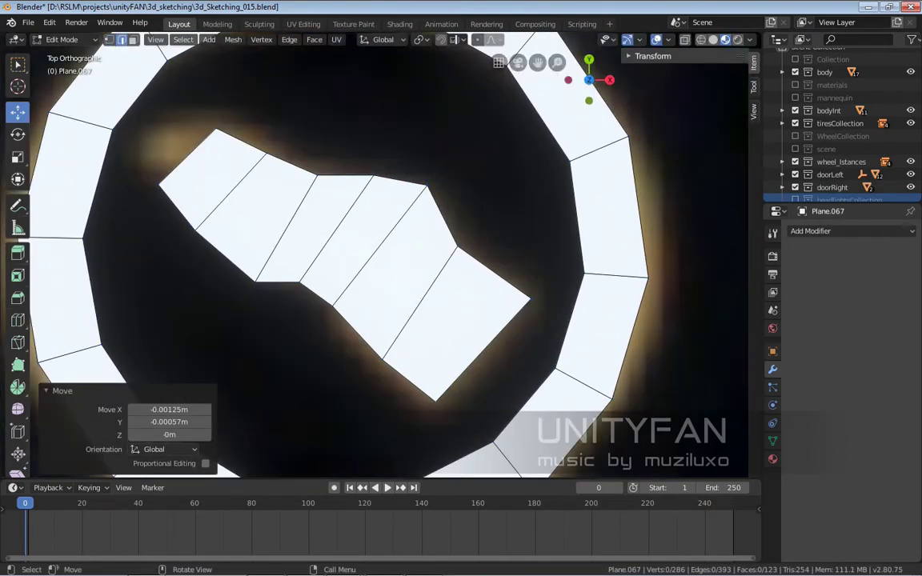
{"action": "key", "text": "ctrl+z"}
{"action": "middle_click_drag", "start_coordinate": [513, 284], "coordinate": [377, 216], "text": "shift"}
- Knife-cut extra edges into the boot strip, undo a stray vertex, and cancel a ring bevel
{"action": "key", "text": "k"}
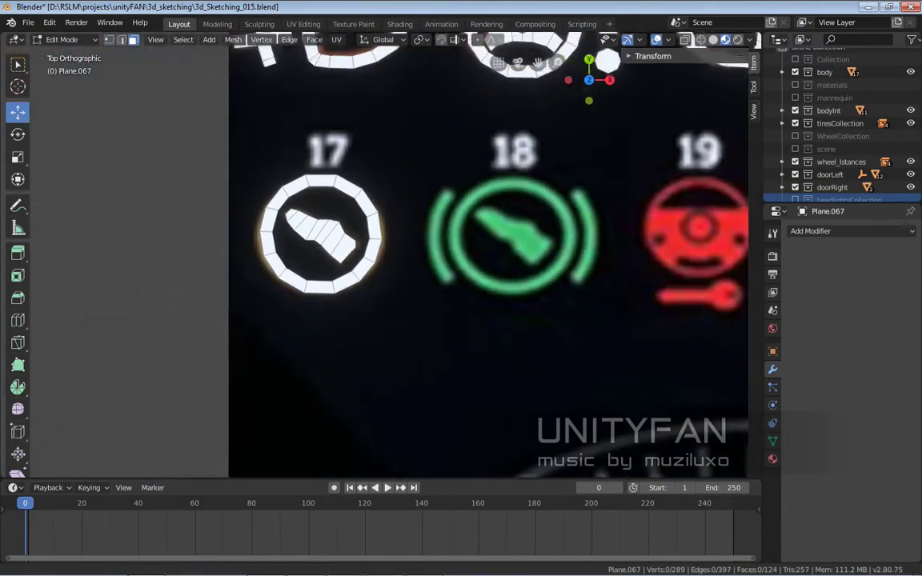
{"action": "key", "text": "k"}
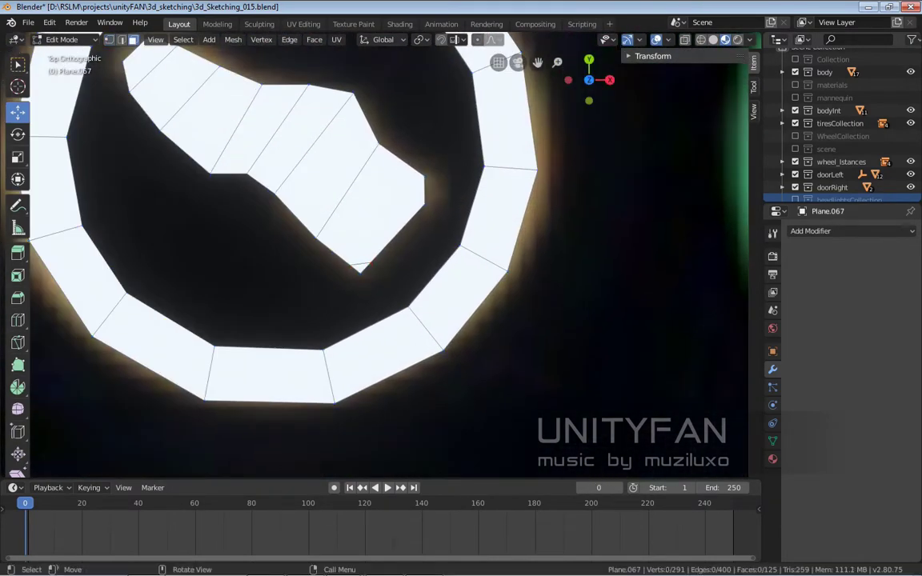
{"action": "key", "text": "ctrl+z"}
{"action": "scroll", "coordinate": [376, 256], "scroll_direction": "down", "scroll_amount": 3}
{"action": "scroll", "coordinate": [377, 256], "scroll_direction": "up", "scroll_amount": 1}
{"action": "scroll", "coordinate": [376, 256], "scroll_direction": "up", "scroll_amount": 1}
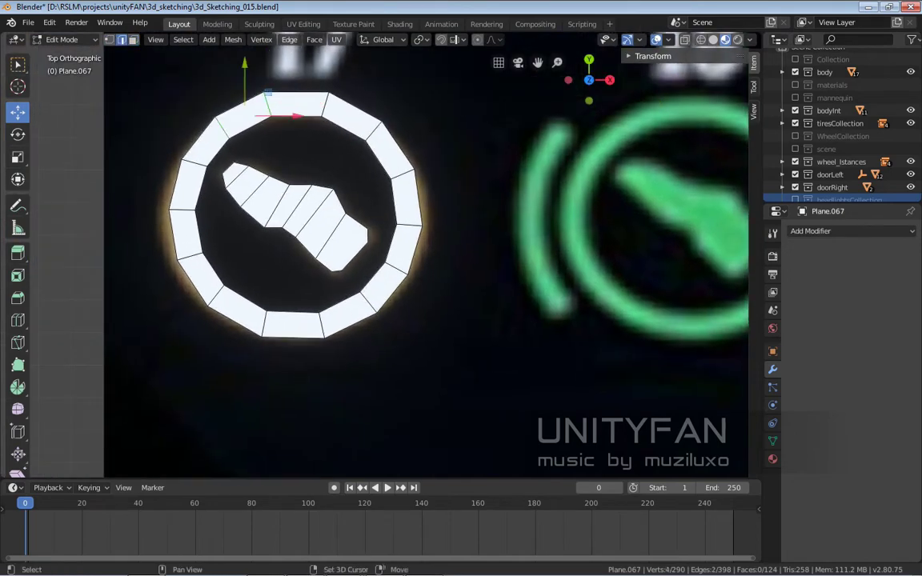
{"action": "scroll", "coordinate": [376, 256], "scroll_direction": "down", "scroll_amount": 3}
{"action": "scroll", "coordinate": [377, 256], "scroll_direction": "up", "scroll_amount": 3}
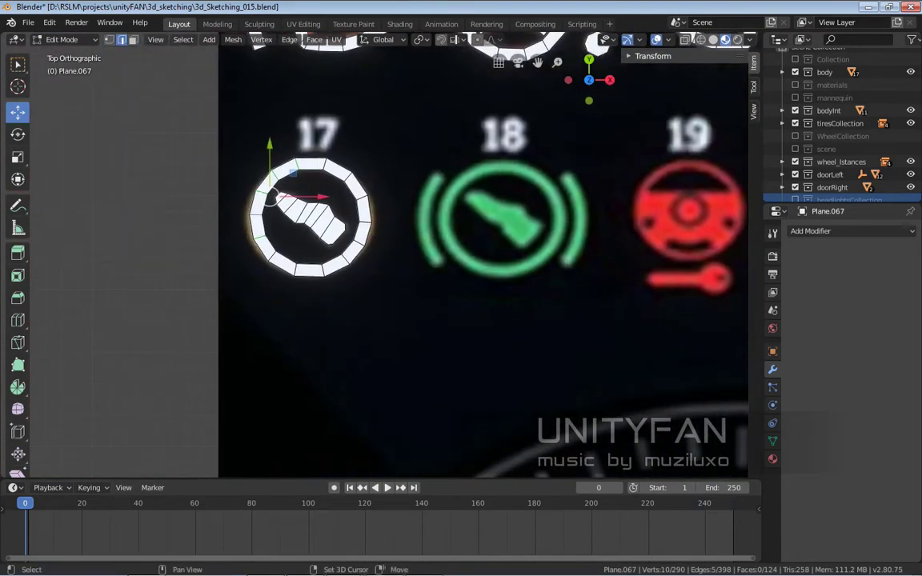
{"action": "scroll", "coordinate": [376, 256], "scroll_direction": "up", "scroll_amount": 2}
{"action": "middle_click_drag", "start_coordinate": [150, 167], "coordinate": [293, 239], "text": "shift"}
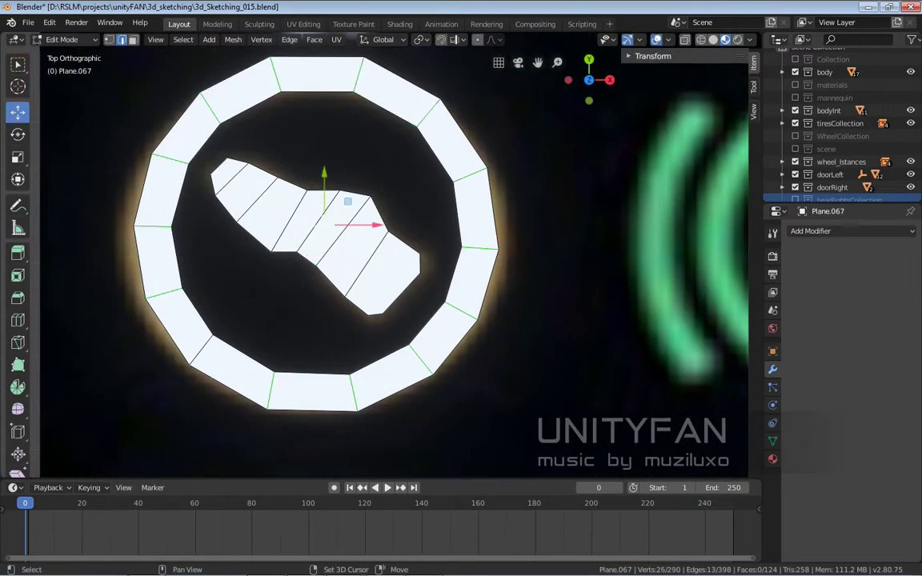
{"action": "key", "text": "ctrl+b"}
{"action": "key", "text": "Escape"}
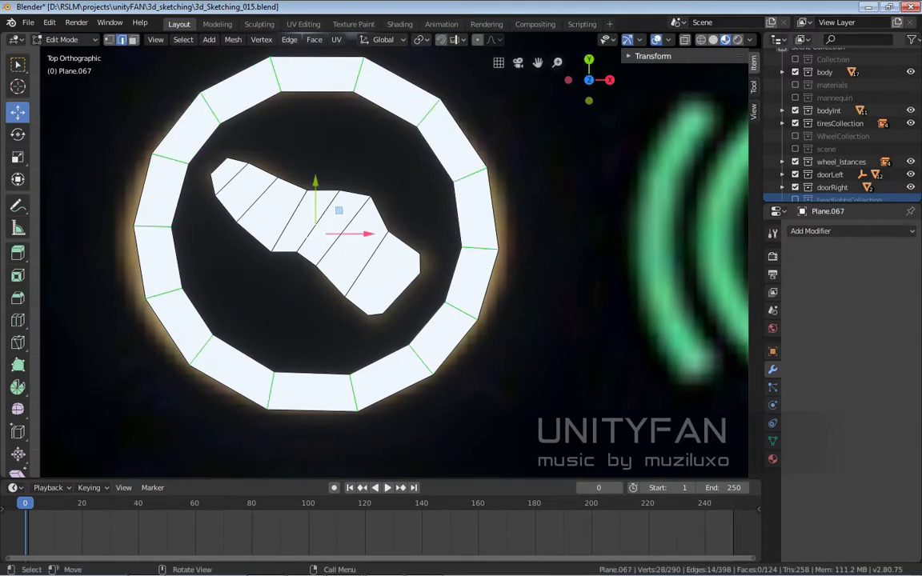
- Loop-cut icon 17's ring and round it into a true circle with To Sphere factor 1
{"action": "left_click", "coordinate": [190, 133]}
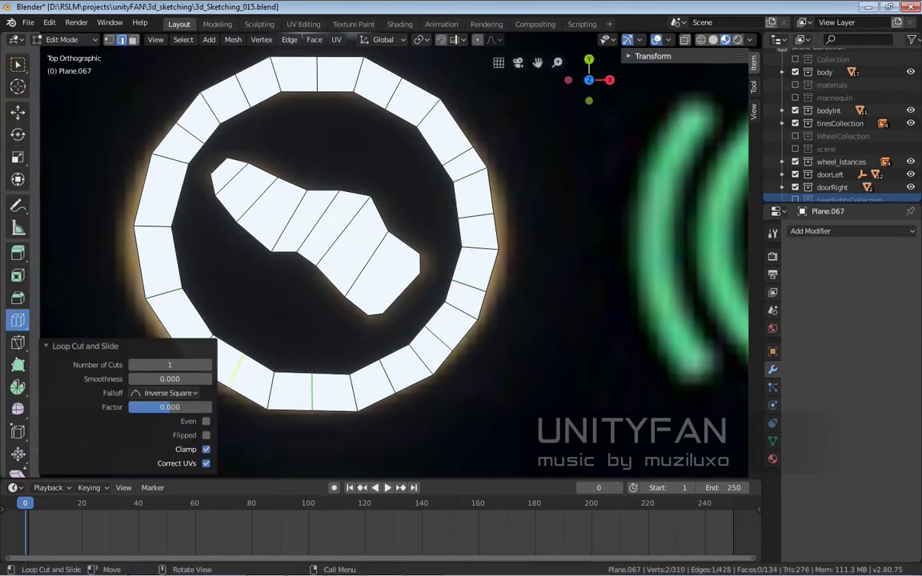
{"action": "key", "text": "w"}
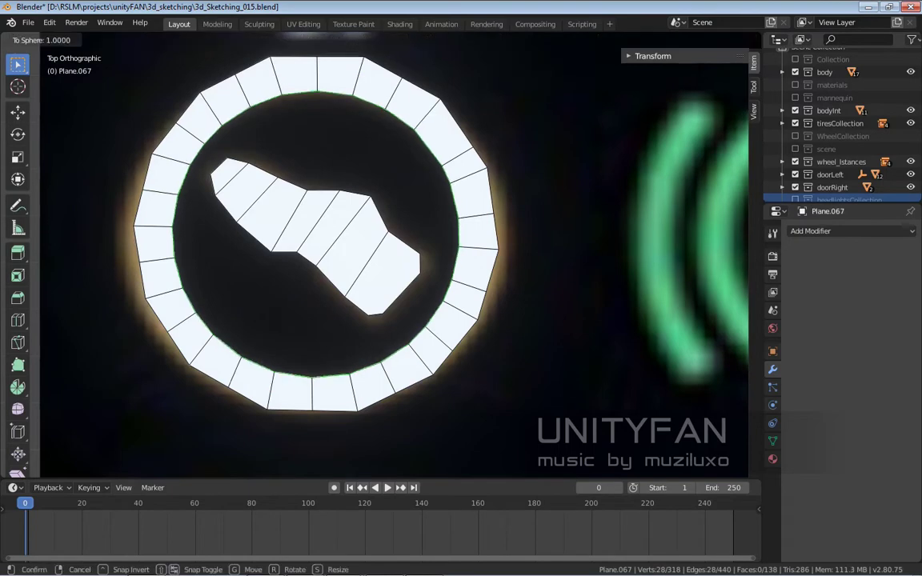
{"action": "key", "text": "Return"}
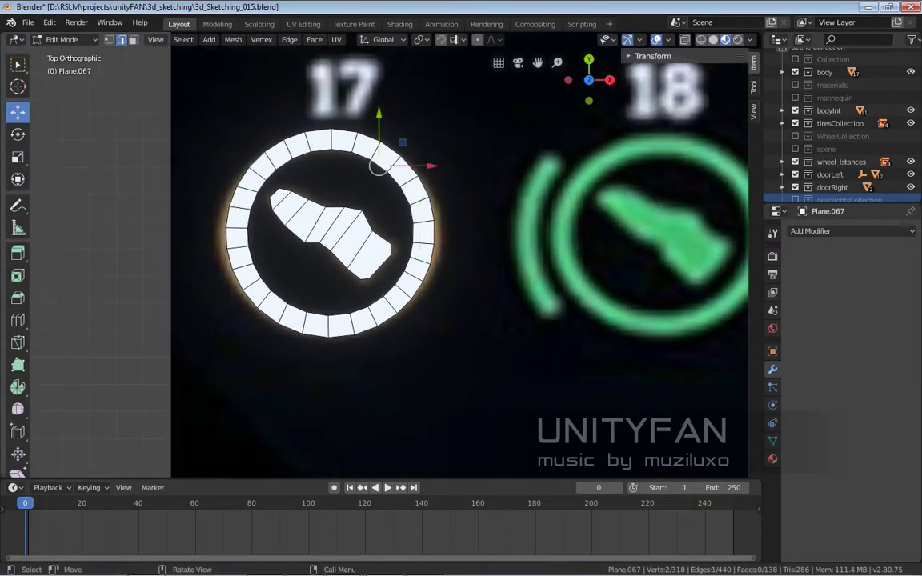
{"action": "key", "text": "shift+alt+s"}
{"action": "key", "text": "shift+alt+s"}
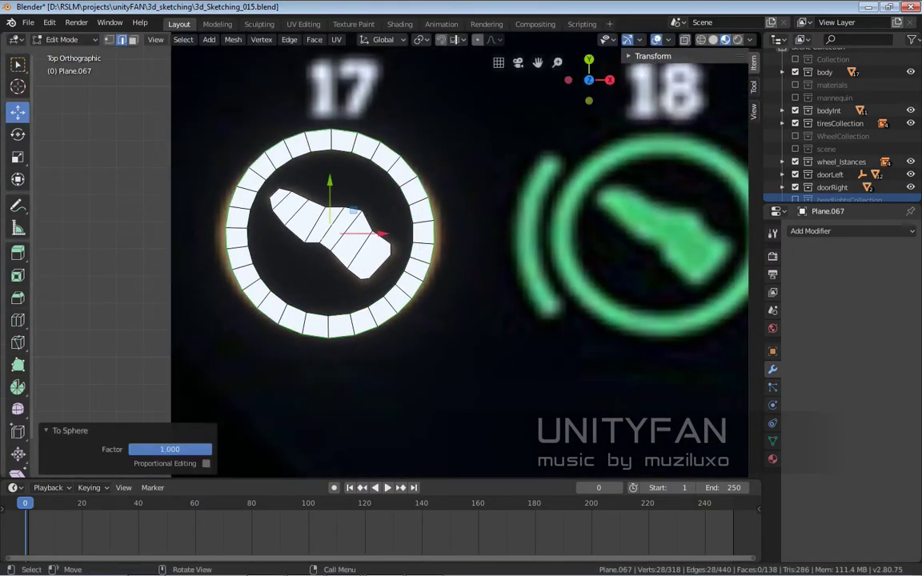
{"action": "scroll", "coordinate": [460, 256], "scroll_direction": "down", "scroll_amount": 5}
{"action": "scroll", "coordinate": [461, 256], "scroll_direction": "up", "scroll_amount": 3}
{"action": "scroll", "coordinate": [497, 256], "scroll_direction": "down", "scroll_amount": 2}
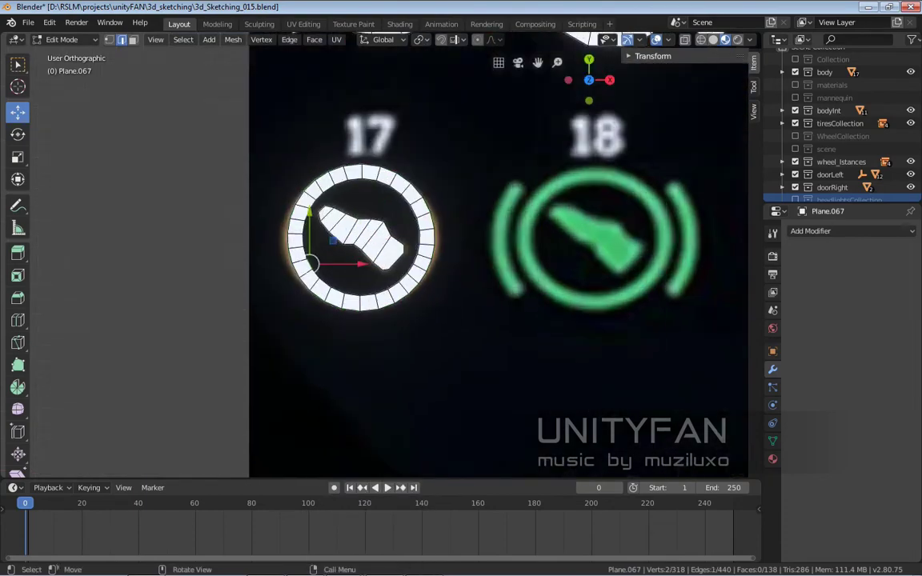
{"action": "scroll", "coordinate": [496, 256], "scroll_direction": "up", "scroll_amount": 3}
{"action": "scroll", "coordinate": [497, 256], "scroll_direction": "down", "scroll_amount": 1}
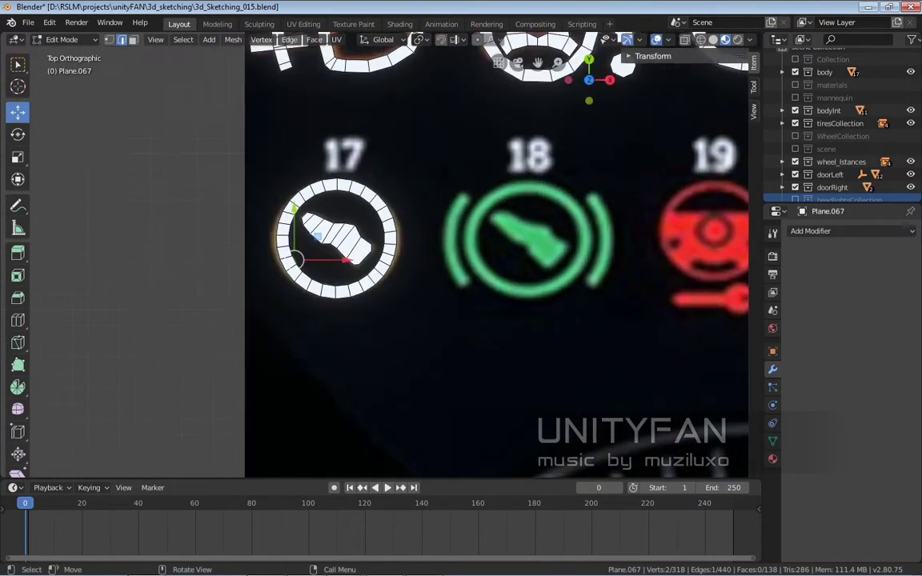
{"action": "middle_click_drag", "start_coordinate": [496, 256], "coordinate": [417, 413], "text": "shift"}
- Copy icon 17's ring along X onto icon 2 as its outer ring
{"action": "key", "text": "alt+a"}
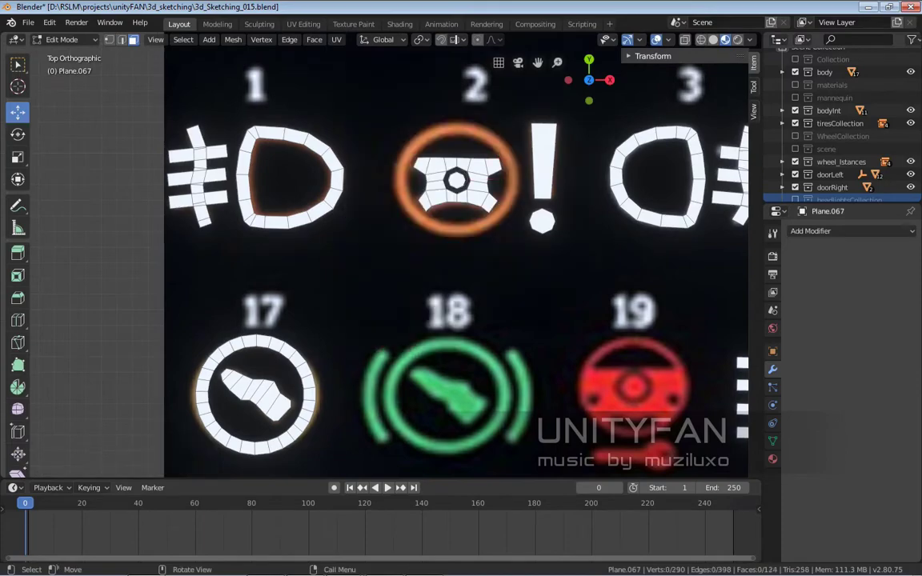
{"action": "key", "text": "shift+d"}
{"action": "left_click", "coordinate": [476, 156]}
{"action": "scroll", "coordinate": [477, 156], "scroll_direction": "up", "scroll_amount": 5}
{"action": "key", "text": "g"}
{"action": "key", "text": "x"}
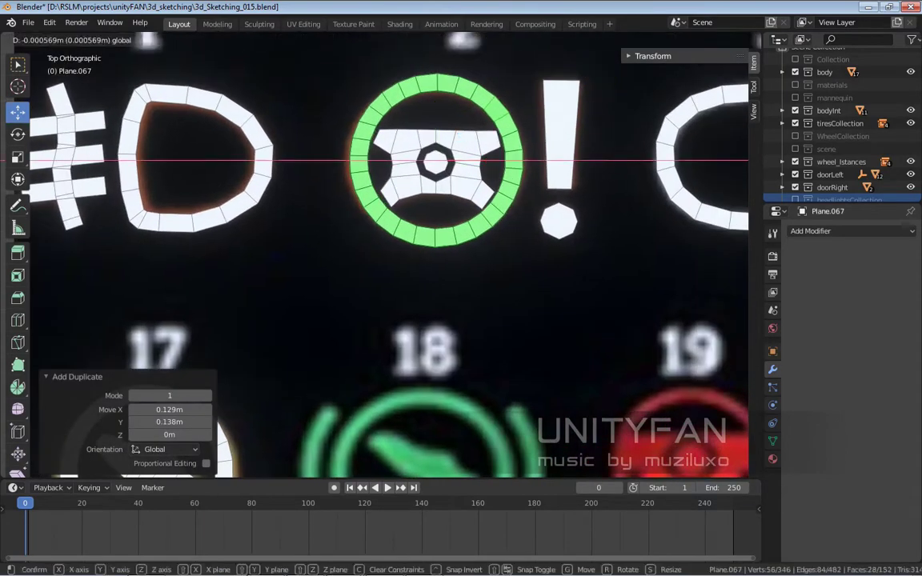
{"action": "left_click", "coordinate": [477, 157]}
{"action": "key", "text": "alt+a"}
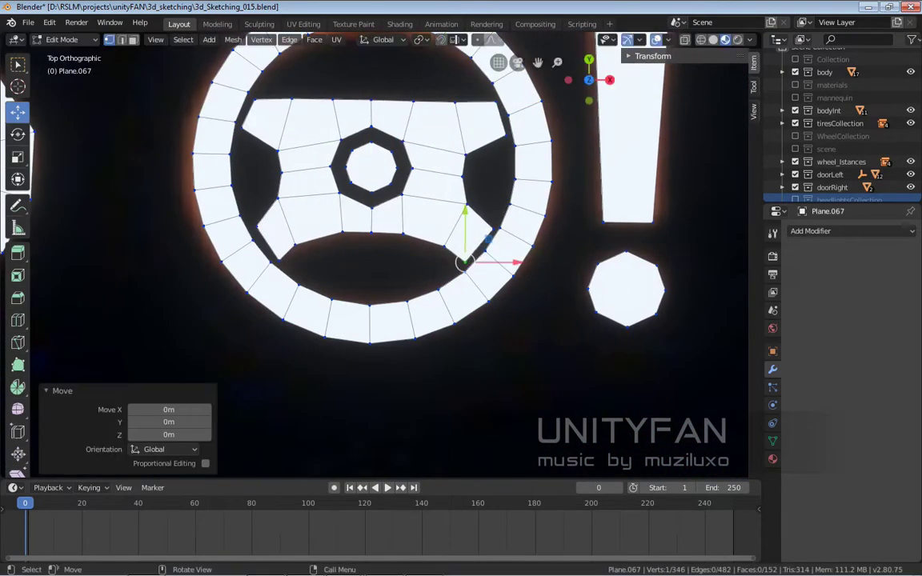
- Duplicate icon 2's ring down along Y onto icon 18
{"action": "left_click", "coordinate": [493, 227]}
{"action": "scroll", "coordinate": [493, 227], "scroll_direction": "down", "scroll_amount": 5}
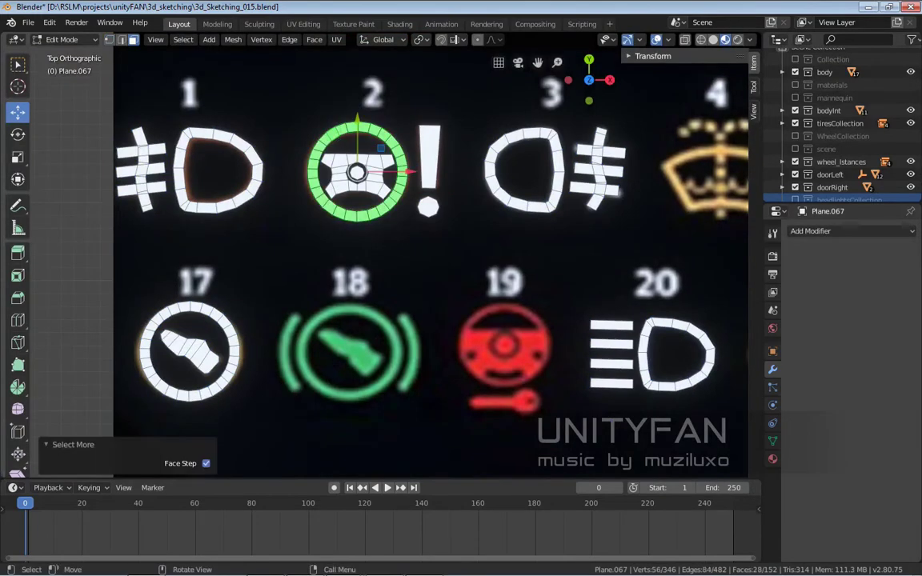
{"action": "key", "text": "shift+d"}
{"action": "key", "text": "y"}
{"action": "left_click", "coordinate": [357, 351]}
{"action": "scroll", "coordinate": [357, 350], "scroll_direction": "up", "scroll_amount": 3}
- Copy the whole boot shape from icon 17 into icon 18's ring
{"action": "left_click", "coordinate": [152, 224]}
{"action": "key", "text": "ctrl+KP_Add"}
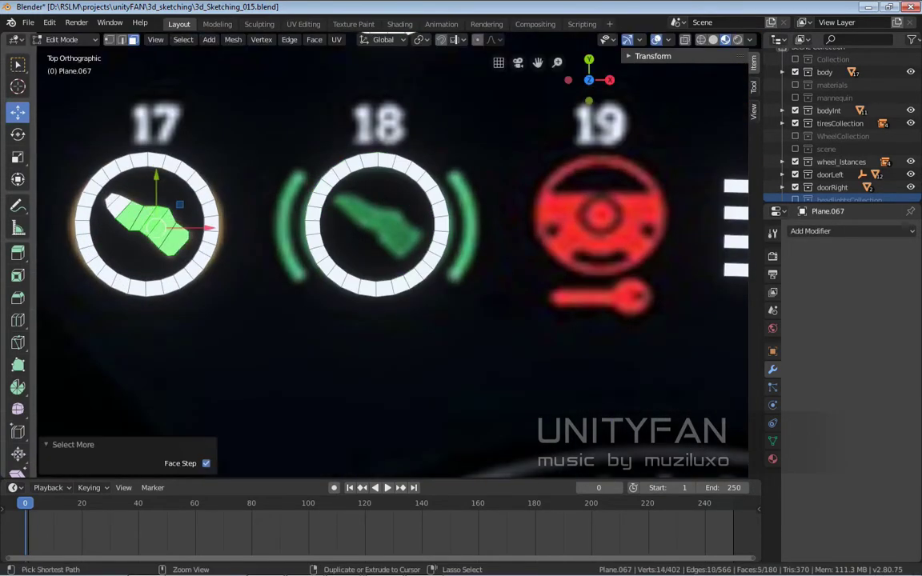
{"action": "key", "text": "shift+d"}
{"action": "left_click", "coordinate": [367, 184]}
{"action": "scroll", "coordinate": [376, 184], "scroll_direction": "up", "scroll_amount": 2}
- Duplicate icon 18's ring and scale it into a slightly larger outer ring
{"action": "left_click", "coordinate": [398, 116]}
{"action": "left_click", "coordinate": [392, 240], "text": "shift"}
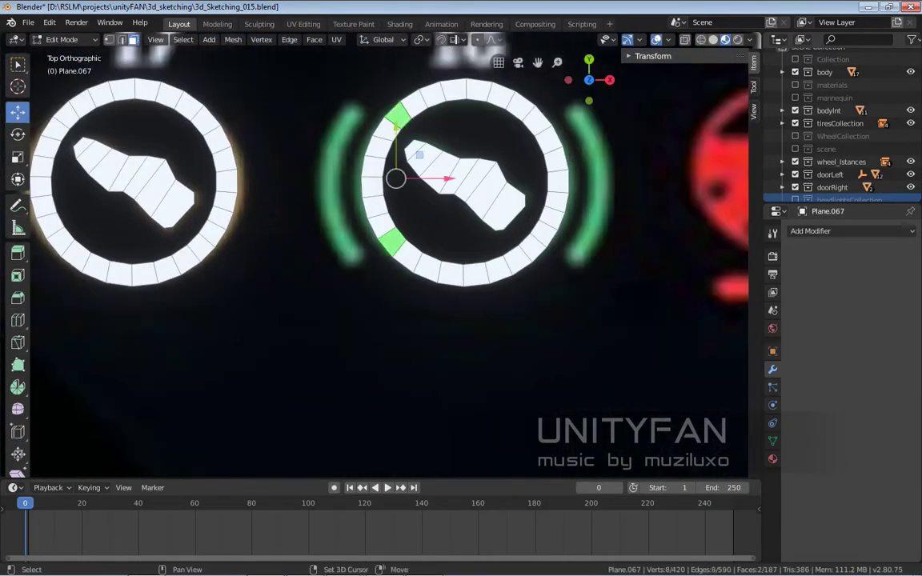
{"action": "key", "text": "shift+d"}
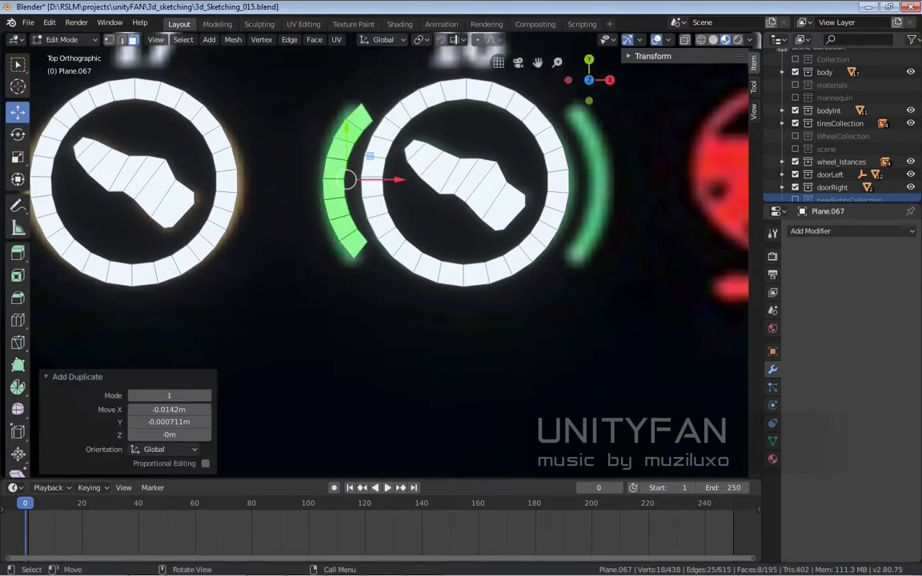
{"action": "key", "text": "shift+d"}
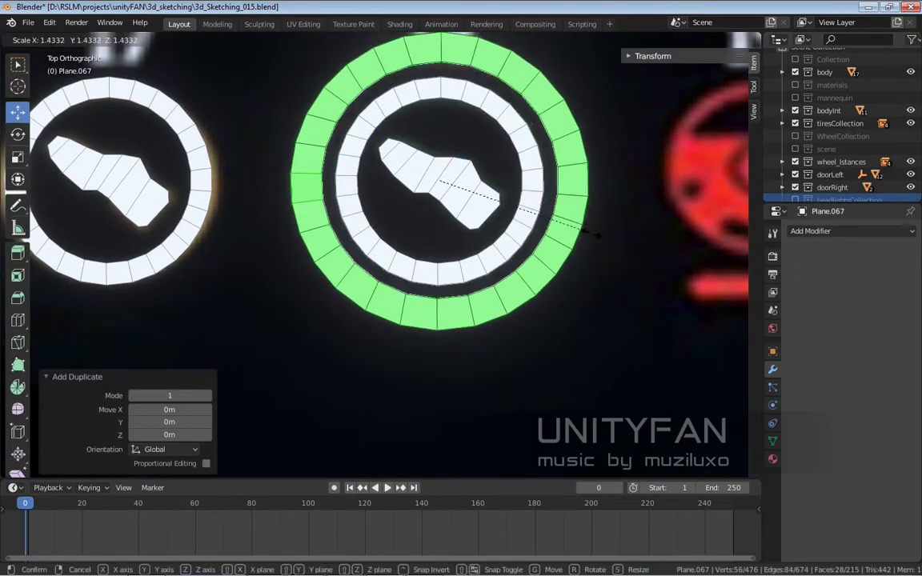
{"action": "key", "text": "s"}
{"action": "key", "text": "Return"}
{"action": "key", "text": "2"}
{"action": "left_click", "coordinate": [280, 189]}
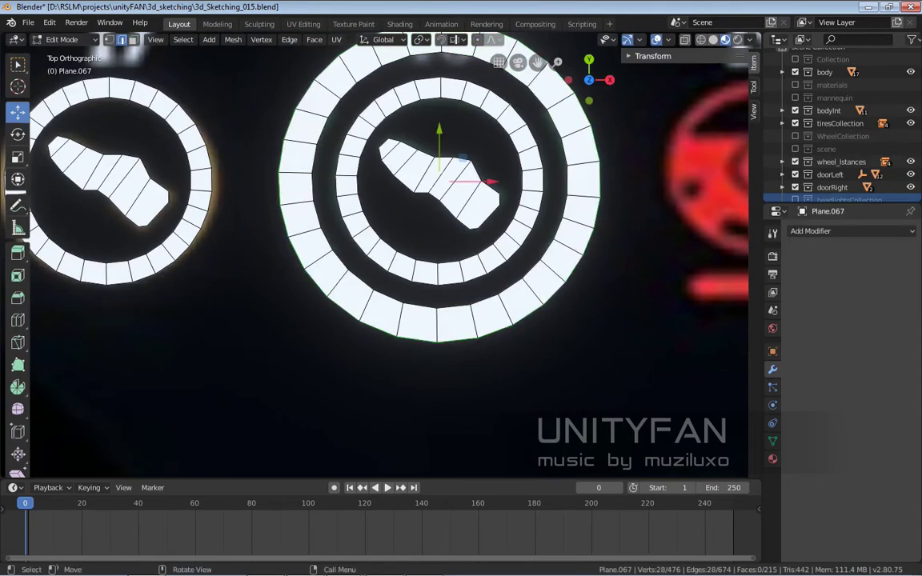
{"action": "key", "text": "s"}
{"action": "left_click", "coordinate": [573, 238]}
- Delete the outer ring's top faces, leaving two curved side arcs
{"action": "middle_click_drag", "start_coordinate": [573, 239], "coordinate": [566, 315], "text": "shift"}
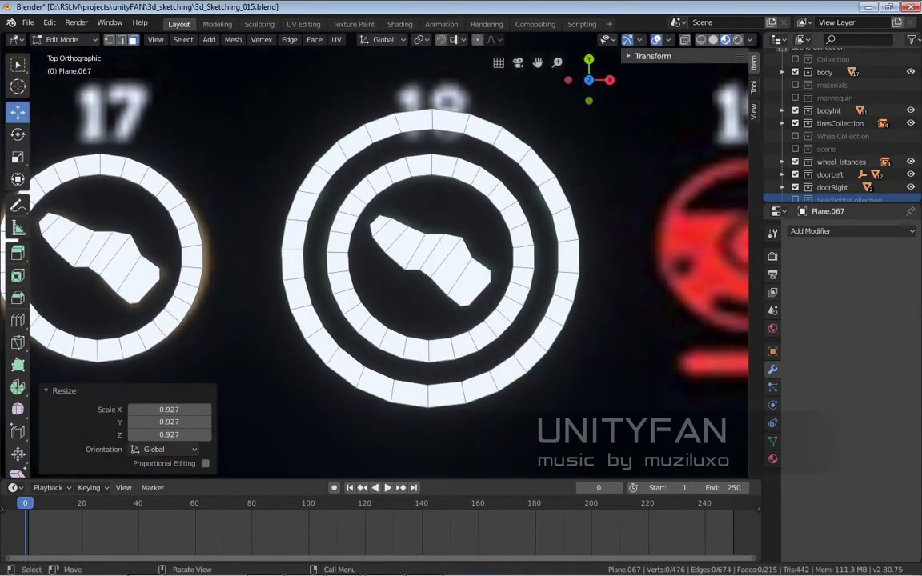
{"action": "left_click", "coordinate": [330, 158]}
{"action": "left_click", "coordinate": [511, 147], "text": "shift"}
{"action": "key", "text": "Delete"}
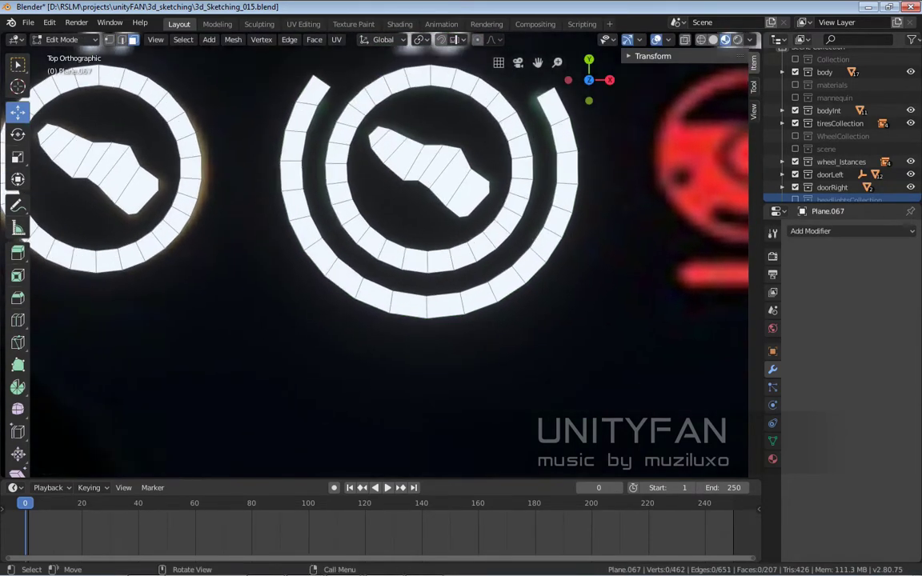
- Delete the bottom ring faces to split the previous icon's side arcs
{"action": "key", "text": "x"}
{"action": "left_click", "coordinate": [504, 264]}
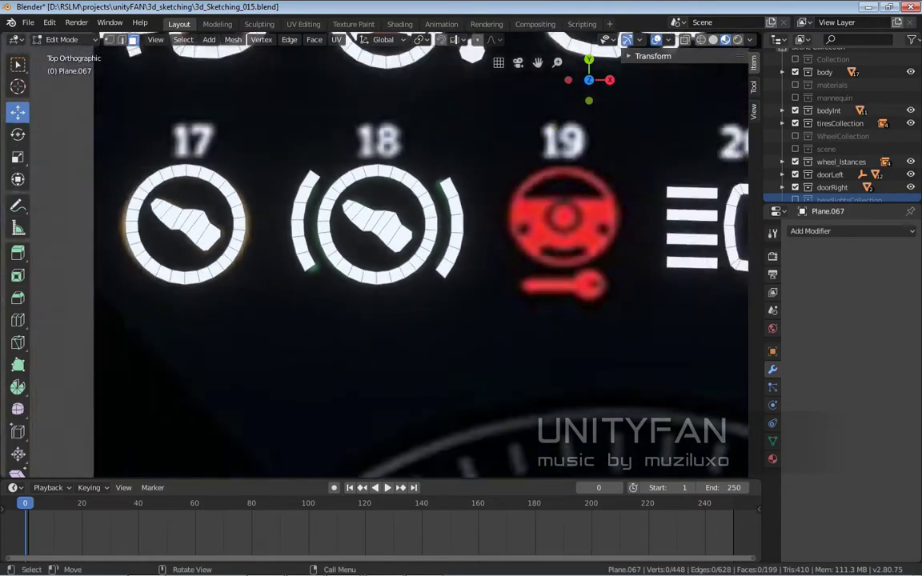
{"action": "scroll", "coordinate": [376, 240], "scroll_direction": "down", "scroll_amount": 3}
{"action": "scroll", "coordinate": [376, 240], "scroll_direction": "up", "scroll_amount": 3}
{"action": "scroll", "coordinate": [393, 265], "scroll_direction": "down", "scroll_amount": 6}
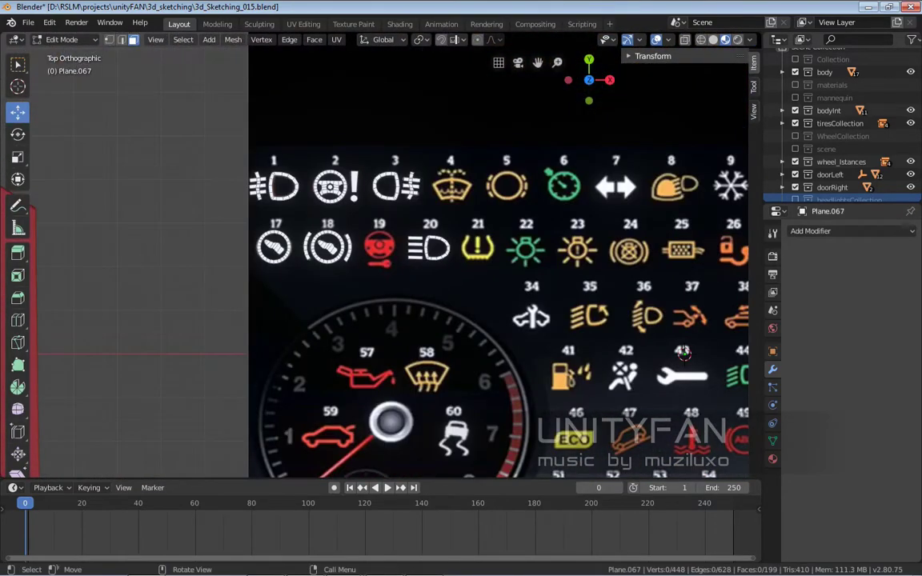
{"action": "scroll", "coordinate": [445, 178], "scroll_direction": "up", "scroll_amount": 3}
{"action": "scroll", "coordinate": [445, 178], "scroll_direction": "up", "scroll_amount": 5}
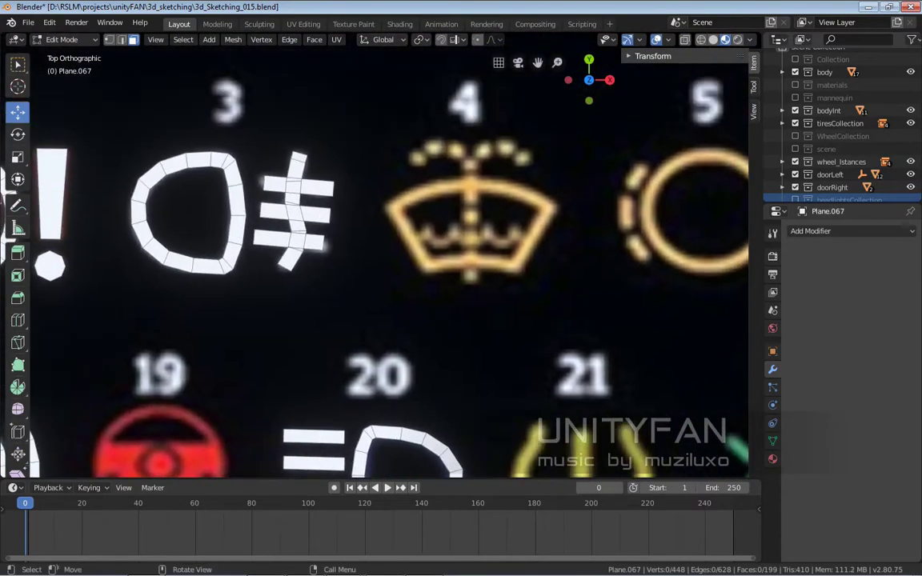
- Copy an existing strip face onto the top of icon 4's windscreen frame
{"action": "key", "text": "shift+d"}
{"action": "scroll", "coordinate": [433, 240], "scroll_direction": "up", "scroll_amount": 2}
{"action": "key", "text": "g"}
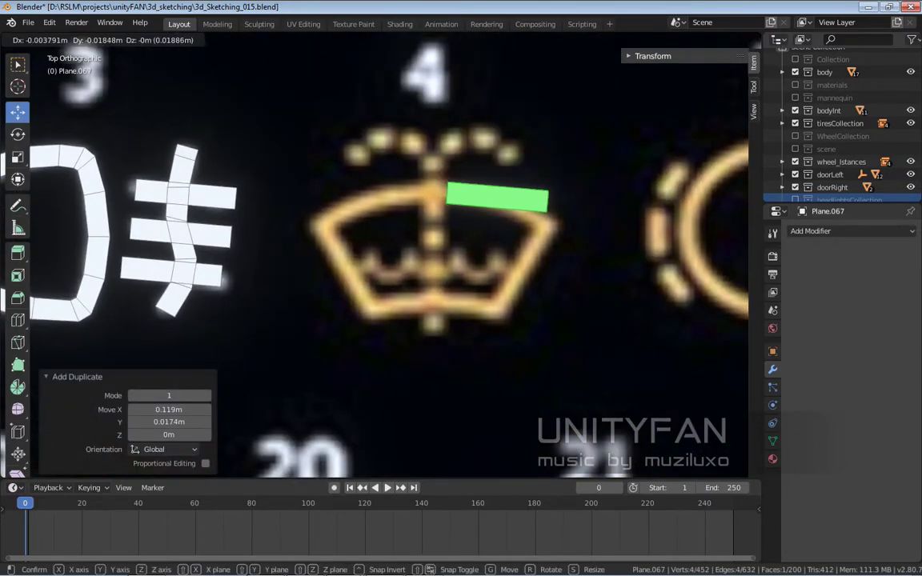
{"action": "key", "text": "Return"}
{"action": "scroll", "coordinate": [441, 192], "scroll_direction": "up", "scroll_amount": 2}
{"action": "key", "text": "g"}
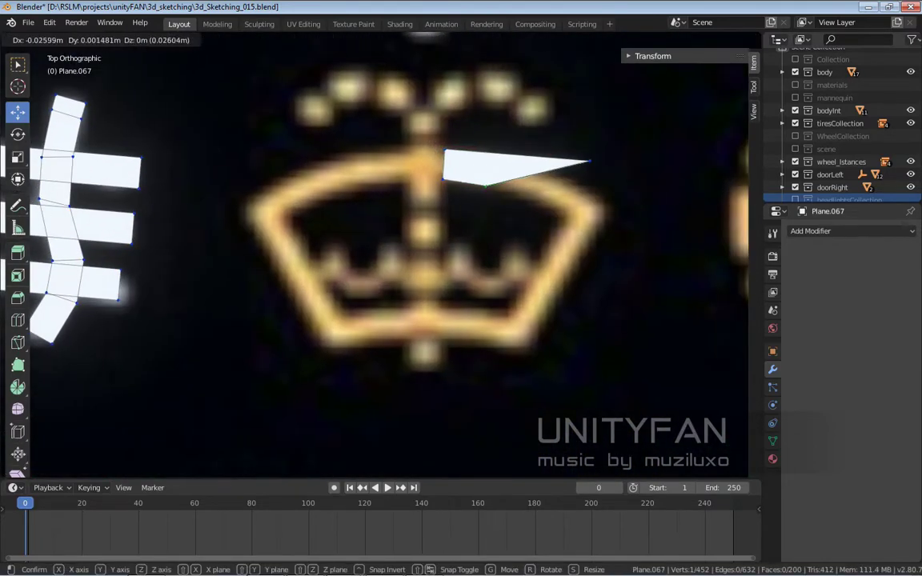
{"action": "left_click", "coordinate": [490, 155]}
- Extrude and rotate a segment so the strip follows the frame's top curve
{"action": "key", "text": "e"}
{"action": "scroll", "coordinate": [484, 165], "scroll_direction": "down", "scroll_amount": 1, "text": "ctrl"}
{"action": "left_click", "coordinate": [480, 168]}
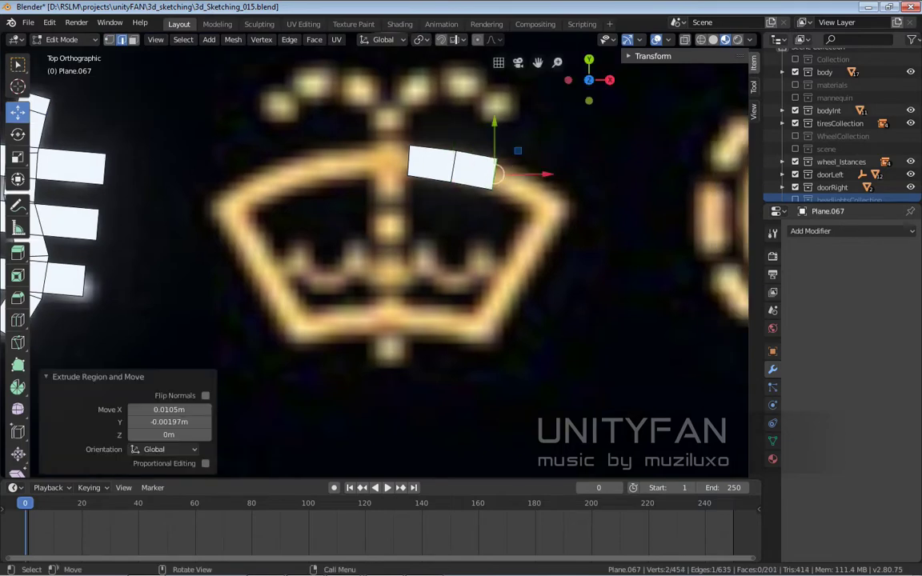
{"action": "key", "text": "r"}
{"action": "left_click", "coordinate": [496, 174]}
{"action": "left_click", "coordinate": [732, 236]}
- Extend the strip down the frame's right side to the bottom corner
{"action": "key", "text": "e"}
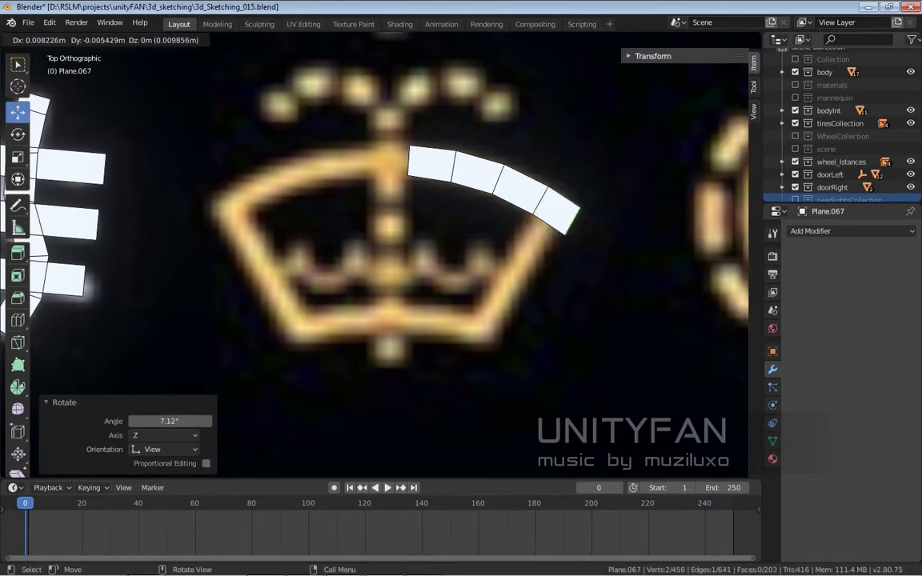
{"action": "left_click", "coordinate": [583, 206]}
{"action": "key", "text": "e"}
{"action": "left_click", "coordinate": [516, 307]}
{"action": "left_click", "coordinate": [500, 298]}
{"action": "scroll", "coordinate": [501, 298], "scroll_direction": "up", "scroll_amount": 1}
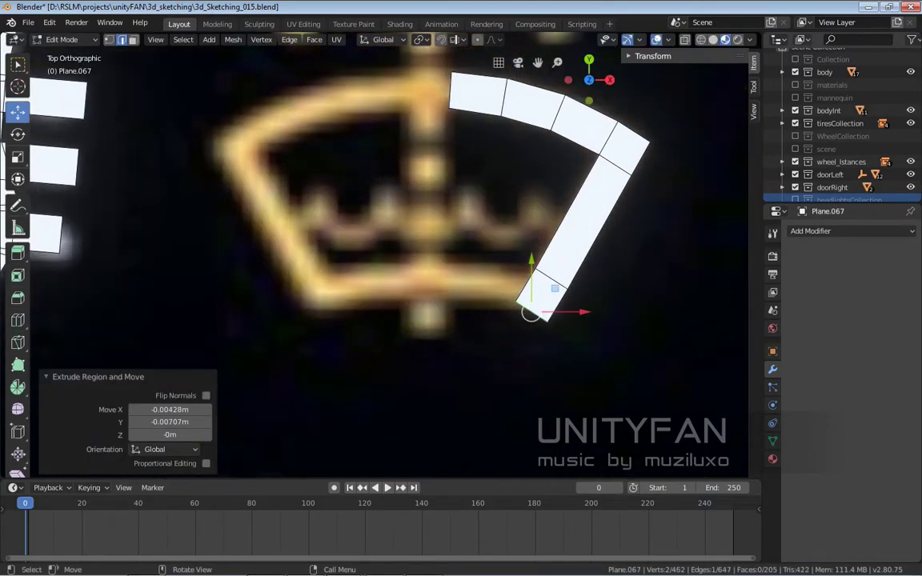
{"action": "left_click", "coordinate": [515, 307]}
{"action": "left_click_drag", "start_coordinate": [515, 306], "coordinate": [515, 308]}
- Extrude the bottom strip leftward, flatten its end edge (S X 0), and add a loop cut
{"action": "left_click", "coordinate": [535, 271], "text": "shift"}
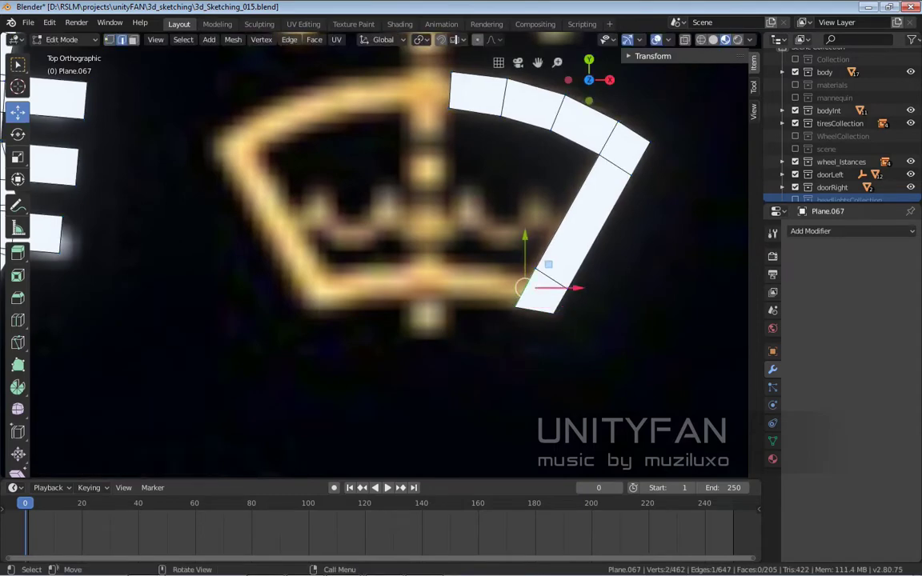
{"action": "key", "text": "e"}
{"action": "left_click", "coordinate": [450, 288]}
{"action": "key", "text": "s"}
{"action": "key", "text": "x"}
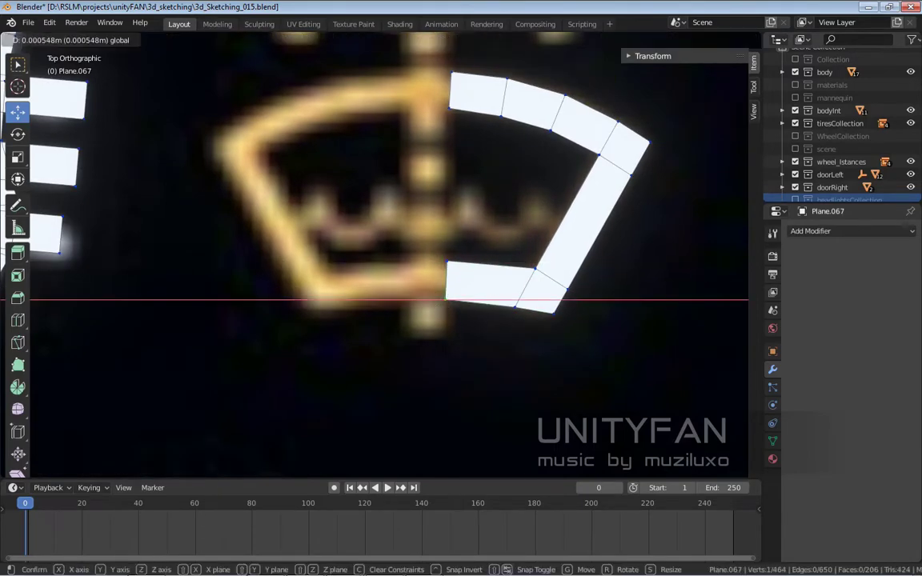
{"action": "key", "text": "0"}
{"action": "key", "text": "Return"}
{"action": "key", "text": "ctrl+r"}
{"action": "left_click", "coordinate": [484, 280]}
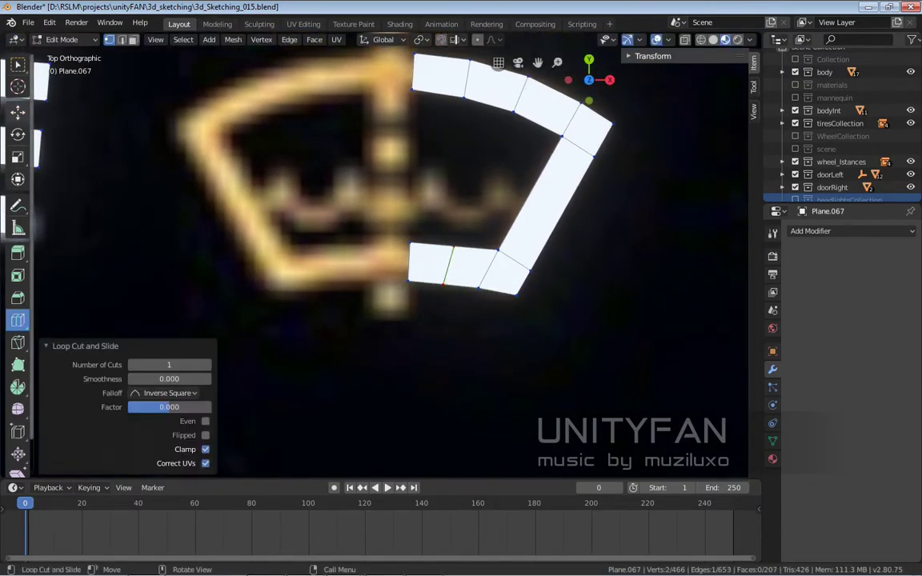
{"action": "scroll", "coordinate": [485, 280], "scroll_direction": "up", "scroll_amount": 2}
{"action": "left_click_drag", "start_coordinate": [494, 269], "coordinate": [495, 270]}
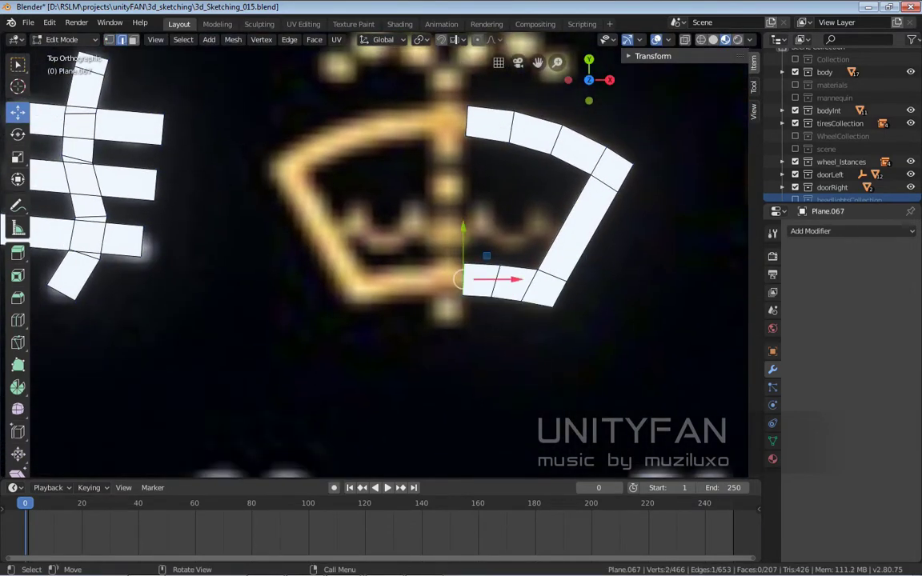
- Mirror a copy of the right half to the left (S X -1) and fill the gap
{"action": "key", "text": "ctrl+l"}
{"action": "key", "text": "shift+d"}
{"action": "key", "text": "x"}
{"action": "left_click", "coordinate": [364, 206]}
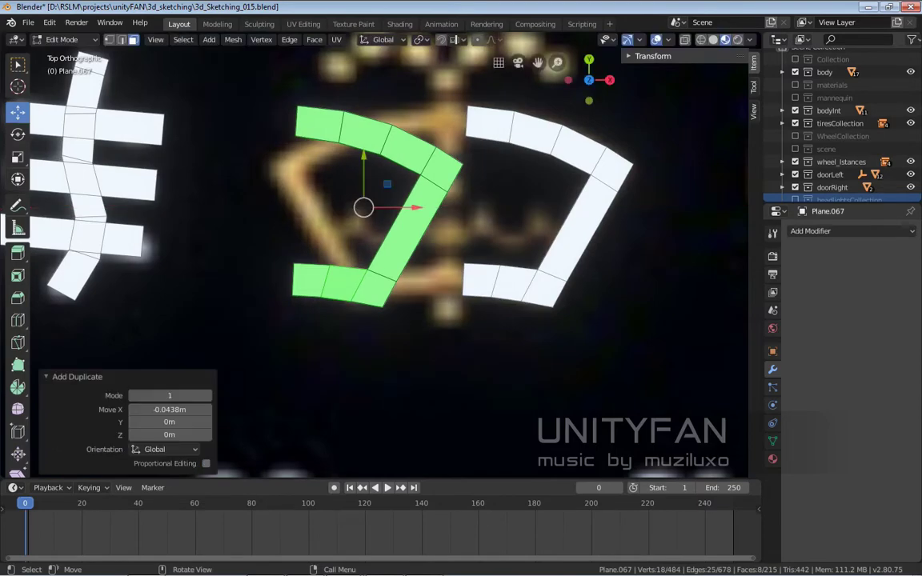
{"action": "key", "text": "s"}
{"action": "key", "text": "x"}
{"action": "key", "text": "KP_Decimal"}
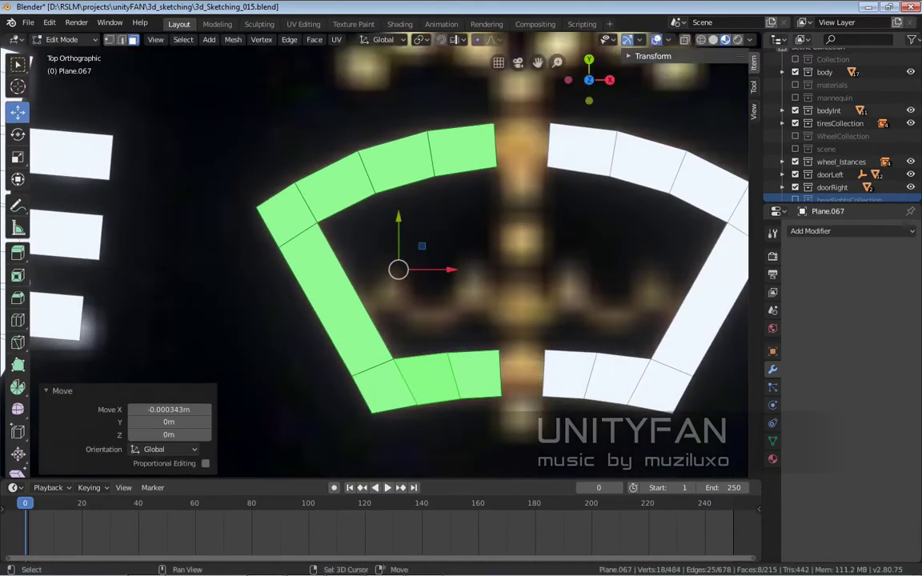
{"action": "key", "text": "alt+a"}
{"action": "key", "text": "f"}
{"action": "middle_click_drag", "start_coordinate": [476, 140], "coordinate": [455, 40], "text": "shift"}
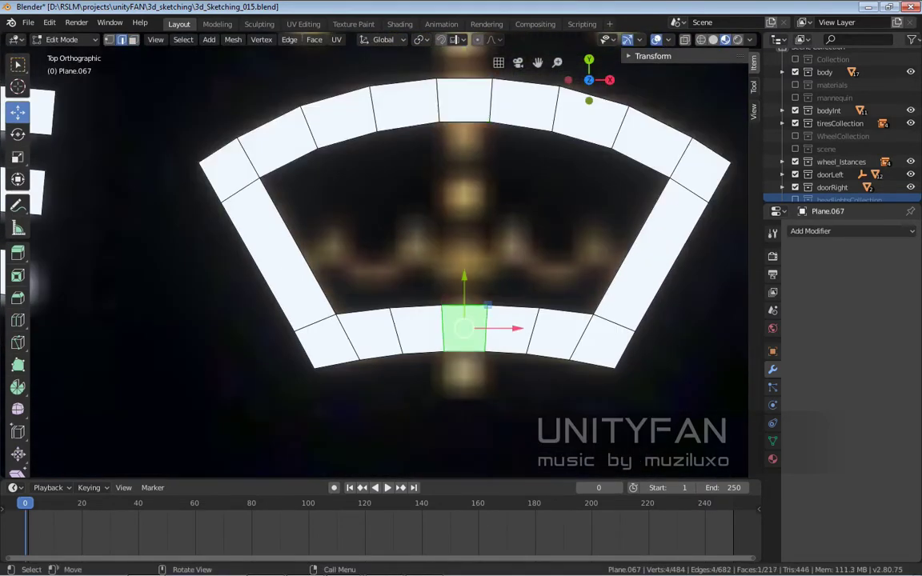
- Extrude the bottom centre face down below icon 4's frame
{"action": "middle_click_drag", "start_coordinate": [465, 329], "coordinate": [402, 253], "text": "shift"}
{"action": "left_click", "coordinate": [488, 302]}
{"action": "scroll", "coordinate": [488, 302], "scroll_direction": "up", "scroll_amount": 2}
{"action": "key", "text": "e"}
{"action": "left_click", "coordinate": [457, 321]}
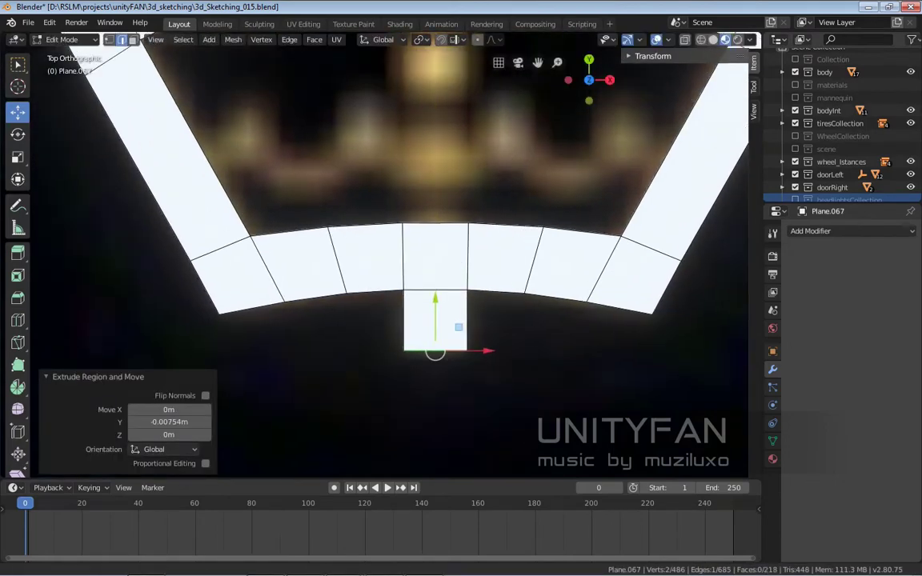
{"action": "scroll", "coordinate": [457, 321], "scroll_direction": "up", "scroll_amount": 2}
- Copy the centre square up the middle as dashes and resize one above the frame
{"action": "left_click", "coordinate": [434, 294]}
{"action": "key", "text": "shift+d"}
{"action": "scroll", "coordinate": [434, 295], "scroll_direction": "down", "scroll_amount": 3}
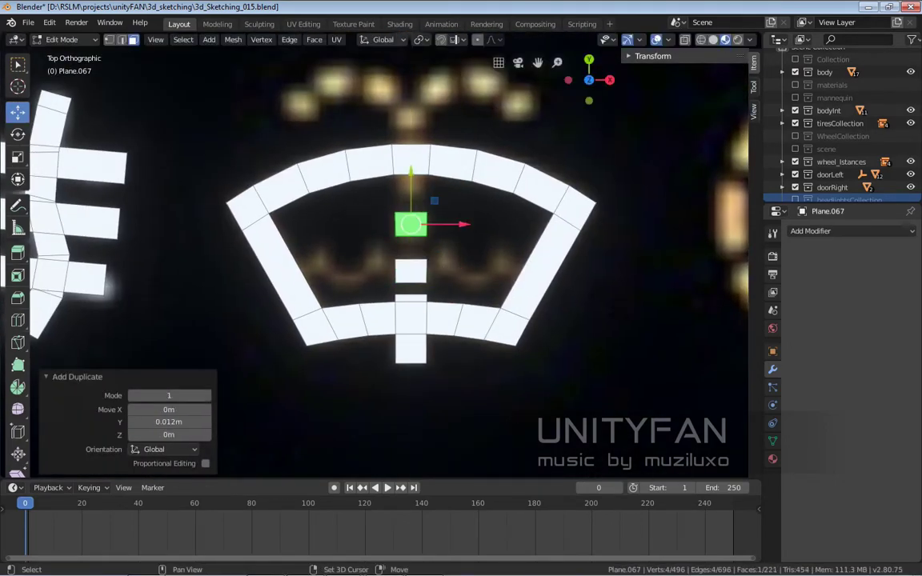
{"action": "scroll", "coordinate": [418, 268], "scroll_direction": "up", "scroll_amount": 1}
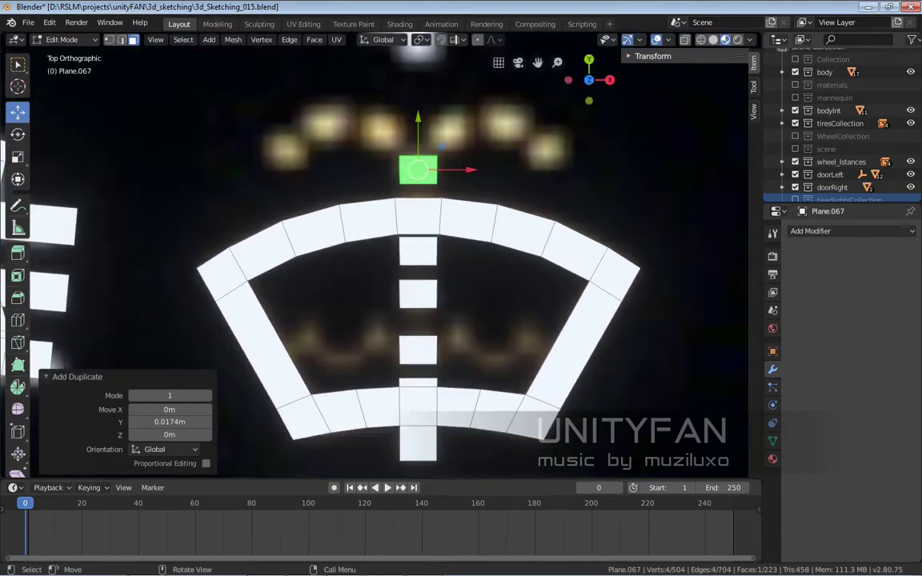
{"action": "key", "text": "Return"}
{"action": "scroll", "coordinate": [387, 266], "scroll_direction": "down", "scroll_amount": 3}
{"action": "scroll", "coordinate": [386, 266], "scroll_direction": "up", "scroll_amount": 2}
{"action": "key", "text": "shift+d"}
{"action": "scroll", "coordinate": [386, 266], "scroll_direction": "up", "scroll_amount": 2}
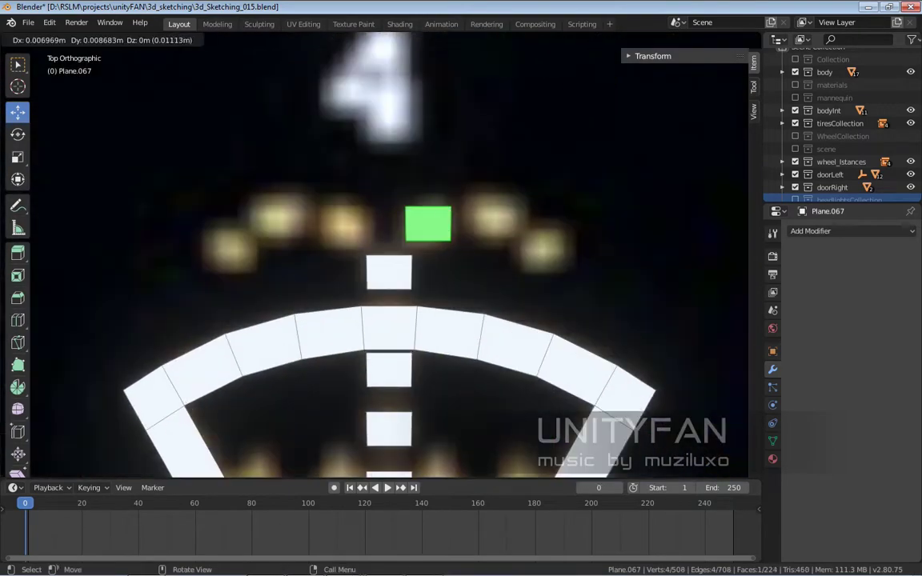
{"action": "left_click", "coordinate": [446, 232]}
{"action": "key", "text": "s"}
{"action": "key", "text": "Return"}
- Copy the three spray-dot squares to the left and align a dot onto the row
{"action": "scroll", "coordinate": [480, 304], "scroll_direction": "down", "scroll_amount": 5}
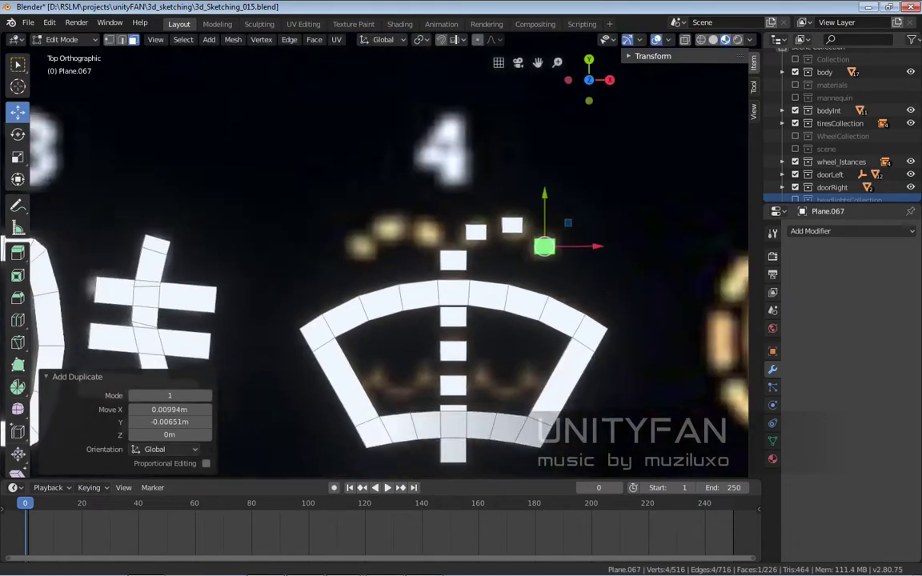
{"action": "scroll", "coordinate": [490, 306], "scroll_direction": "up", "scroll_amount": 2}
{"action": "scroll", "coordinate": [490, 305], "scroll_direction": "up", "scroll_amount": 3}
{"action": "key", "text": "shift+d"}
{"action": "key", "text": "x"}
{"action": "key", "text": "Return"}
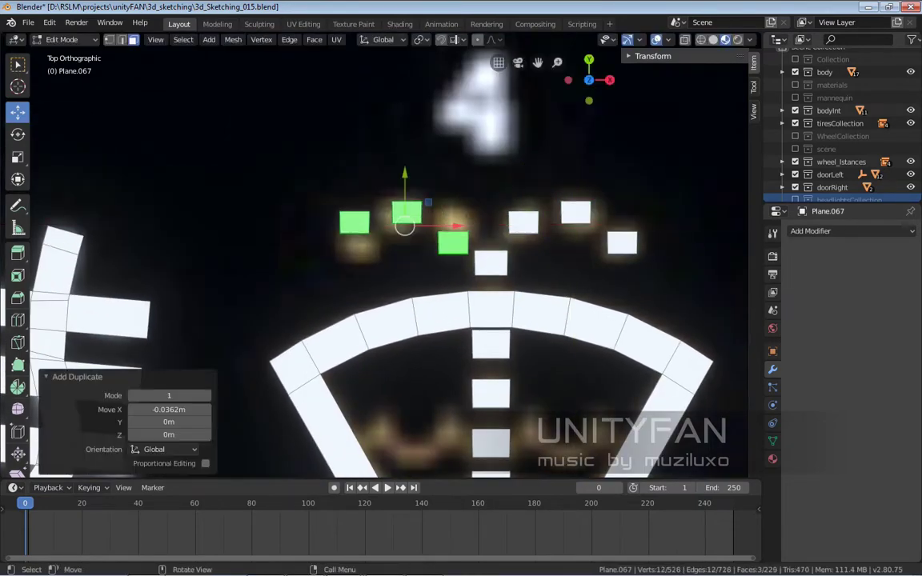
{"action": "left_click", "coordinate": [453, 242]}
{"action": "scroll", "coordinate": [453, 241], "scroll_direction": "up", "scroll_amount": 1}
{"action": "key", "text": "g"}
{"action": "key", "text": "y"}
{"action": "key", "text": "x"}
{"action": "key", "text": "Return"}
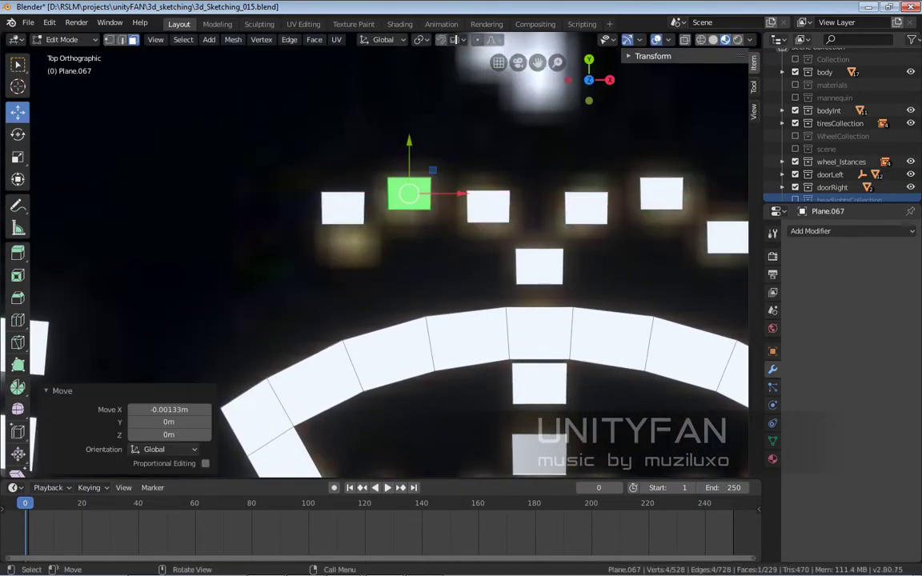
{"action": "scroll", "coordinate": [454, 242], "scroll_direction": "down", "scroll_amount": 1}
{"action": "scroll", "coordinate": [381, 220], "scroll_direction": "down", "scroll_amount": 3}
- Copy a dot into the frame and move the small face toward the wave line
{"action": "key", "text": "g"}
{"action": "key", "text": "x"}
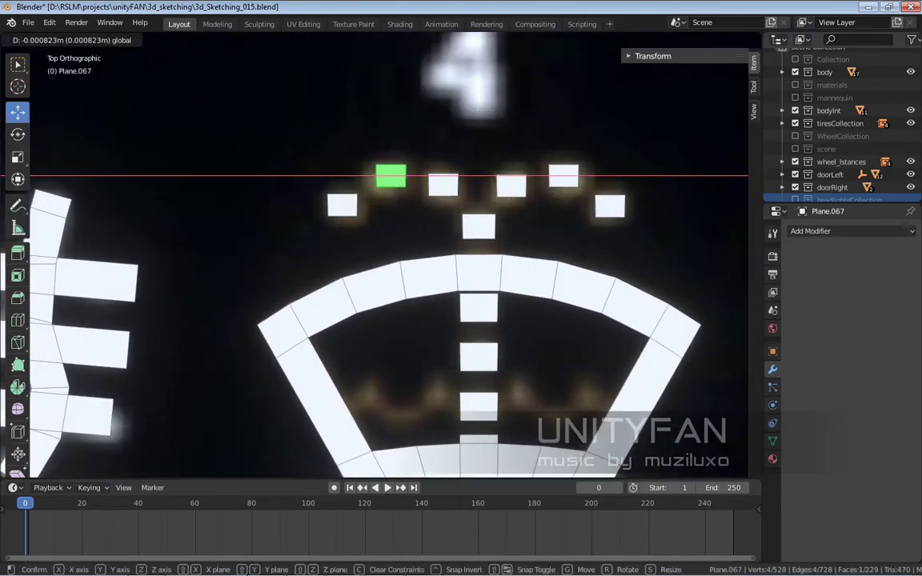
{"action": "key", "text": "Return"}
{"action": "scroll", "coordinate": [380, 220], "scroll_direction": "down", "scroll_amount": 3}
{"action": "scroll", "coordinate": [380, 220], "scroll_direction": "up", "scroll_amount": 3}
{"action": "key", "text": "shift+d"}
{"action": "left_click", "coordinate": [380, 228]}
{"action": "scroll", "coordinate": [381, 253], "scroll_direction": "up", "scroll_amount": 3}
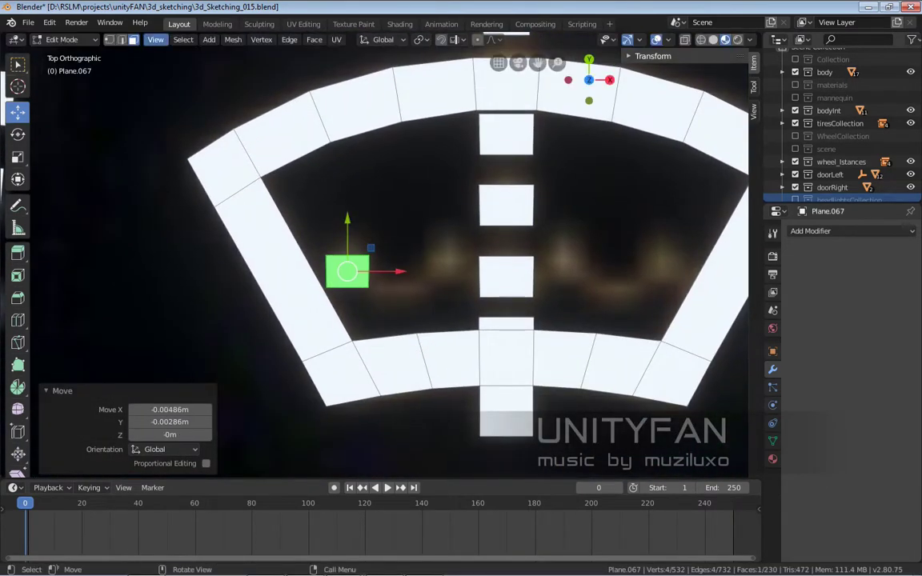
{"action": "scroll", "coordinate": [348, 271], "scroll_direction": "up", "scroll_amount": 2}
{"action": "key", "text": "g"}
{"action": "scroll", "coordinate": [329, 272], "scroll_direction": "down", "scroll_amount": 3}
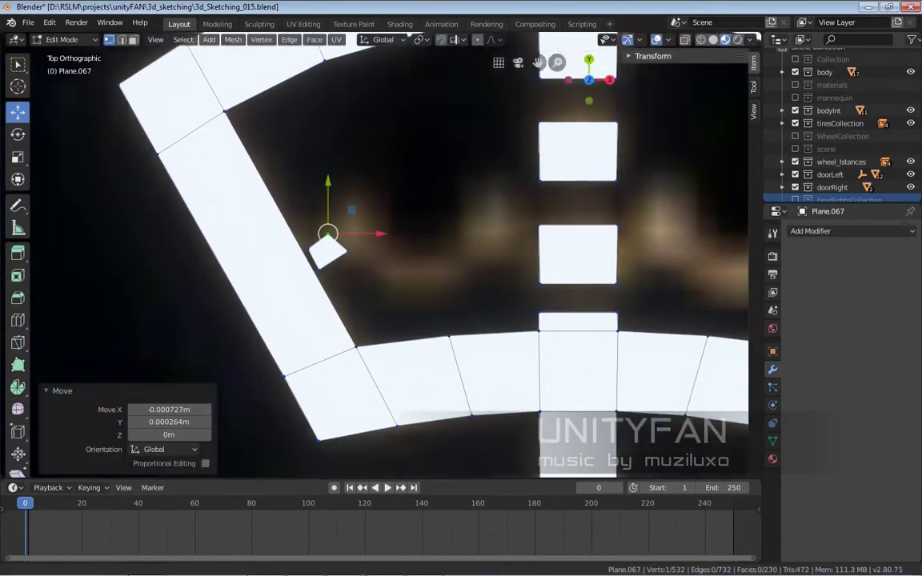
{"action": "scroll", "coordinate": [328, 272], "scroll_direction": "up", "scroll_amount": 5}
- Extrude the small face's upper edge into a new wave segment and shift its end corner right
{"action": "key", "text": "g"}
{"action": "left_click", "coordinate": [318, 227]}
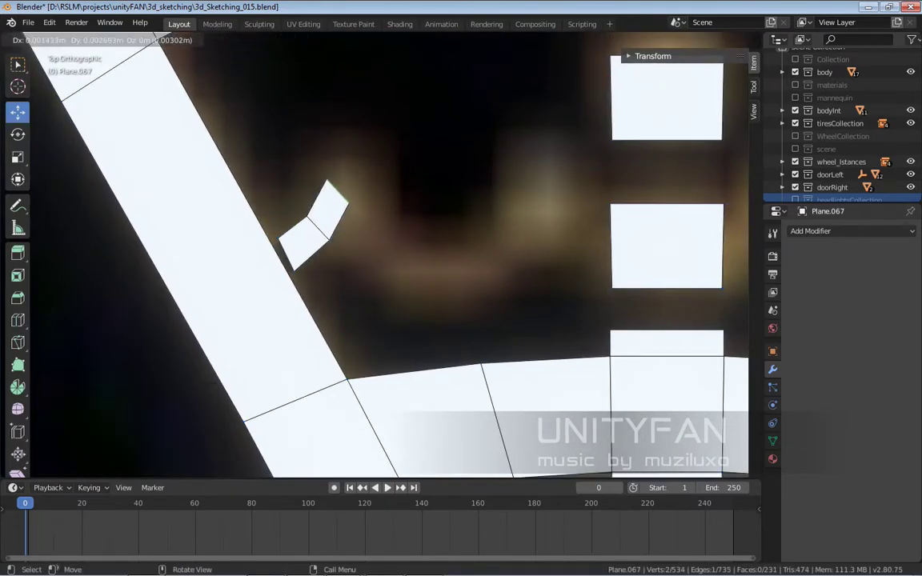
{"action": "middle_click_drag", "start_coordinate": [352, 192], "coordinate": [315, 191], "text": "shift"}
{"action": "key", "text": "e"}
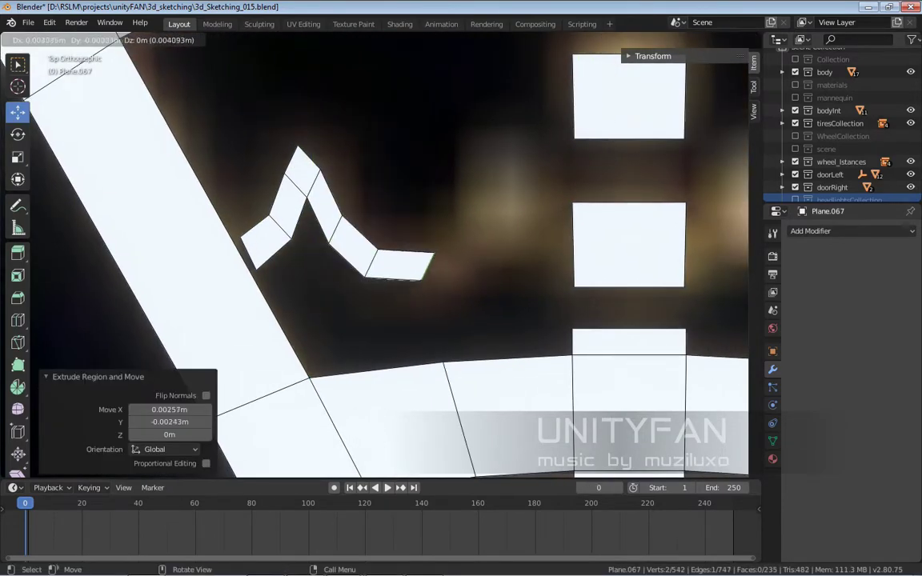
{"action": "left_click", "coordinate": [432, 263]}
{"action": "scroll", "coordinate": [433, 263], "scroll_direction": "down", "scroll_amount": 4}
{"action": "scroll", "coordinate": [433, 263], "scroll_direction": "up", "scroll_amount": 3}
{"action": "left_click_drag", "start_coordinate": [317, 276], "coordinate": [328, 268]}
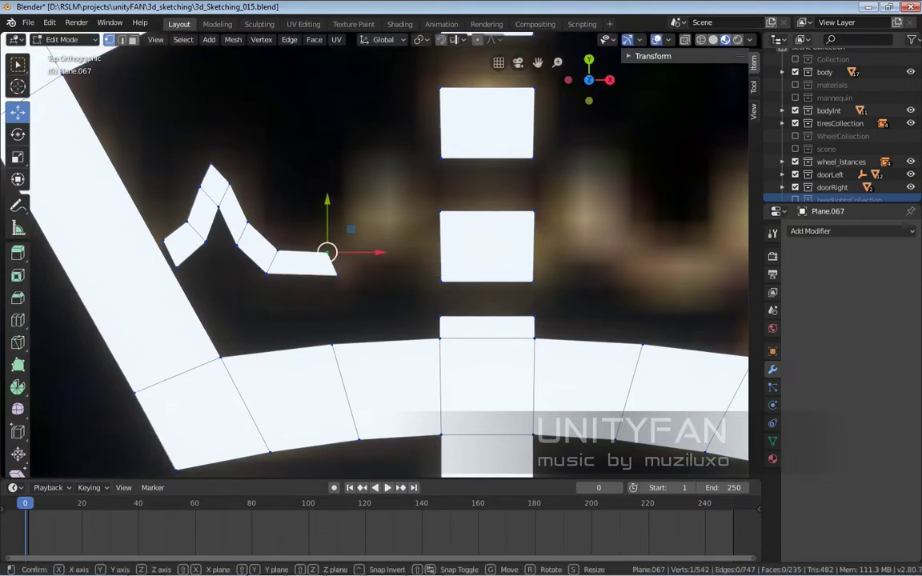
{"action": "left_click", "coordinate": [216, 164]}
{"action": "left_click", "coordinate": [232, 191]}
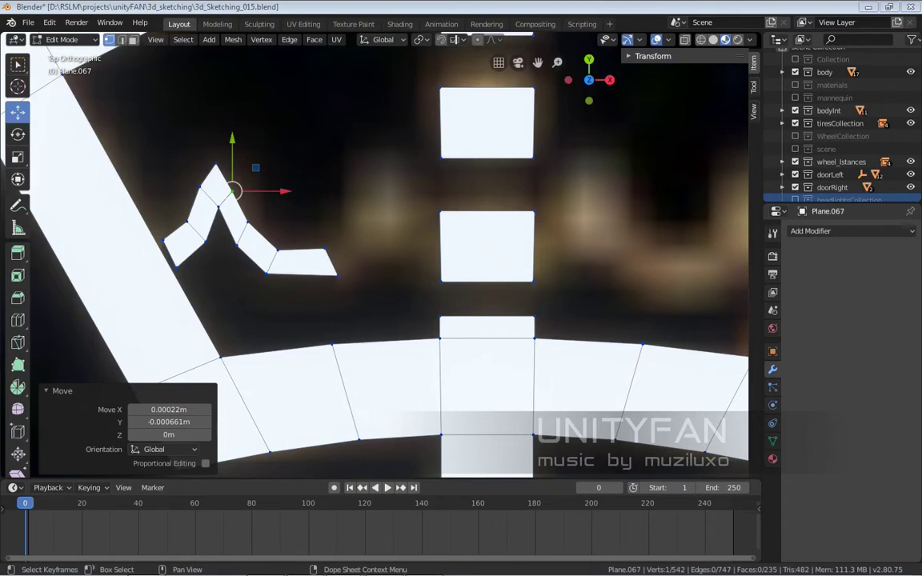
- Extrude the zigzag's end edge and angle the new segment to follow the wave
{"action": "middle_click_drag", "start_coordinate": [277, 248], "coordinate": [320, 225]}
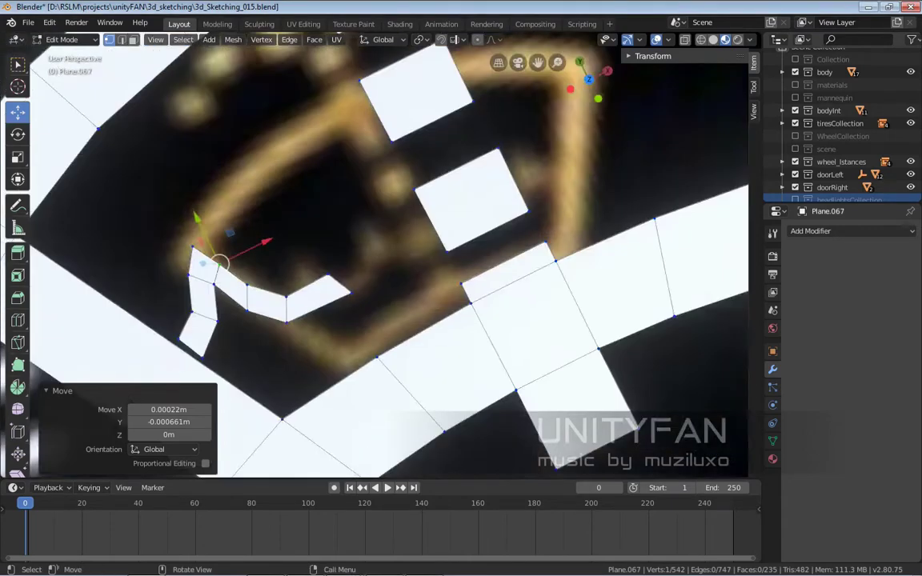
{"action": "key", "text": "KP_7"}
{"action": "scroll", "coordinate": [276, 244], "scroll_direction": "up", "scroll_amount": 2}
{"action": "scroll", "coordinate": [280, 252], "scroll_direction": "up", "scroll_amount": 1}
{"action": "left_click", "coordinate": [281, 255]}
{"action": "key", "text": "e"}
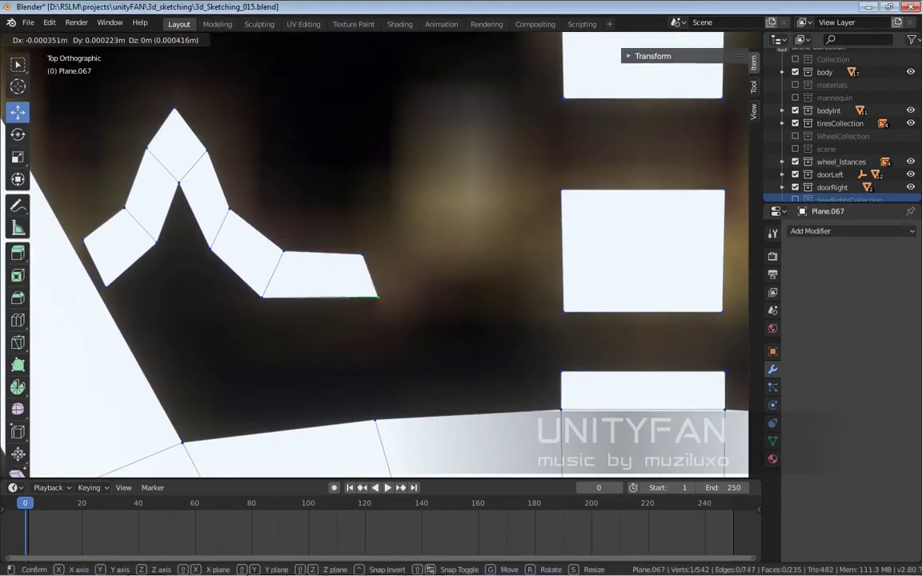
{"action": "key", "text": "Return"}
{"action": "middle_click_drag", "start_coordinate": [368, 272], "coordinate": [306, 270], "text": "shift"}
{"action": "key", "text": "r"}
{"action": "key", "text": "Return"}
- Extrude and rotate further segments to form the next peak, then align the peak vertex to the reference
{"action": "scroll", "coordinate": [384, 256], "scroll_direction": "down", "scroll_amount": 4}
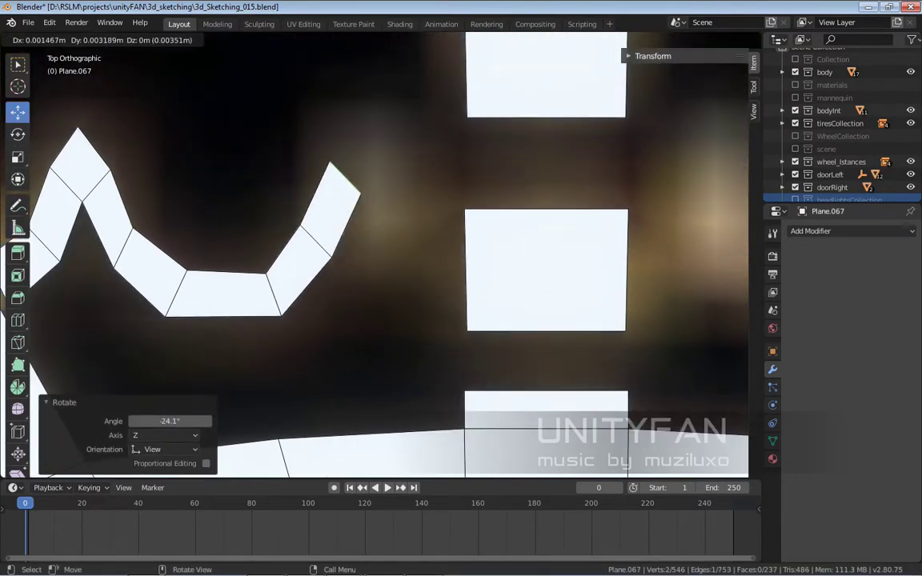
{"action": "key", "text": "e"}
{"action": "key", "text": "r"}
{"action": "key", "text": "e"}
{"action": "key", "text": "Return"}
{"action": "scroll", "coordinate": [385, 257], "scroll_direction": "up", "scroll_amount": 2}
{"action": "scroll", "coordinate": [392, 256], "scroll_direction": "down", "scroll_amount": 2}
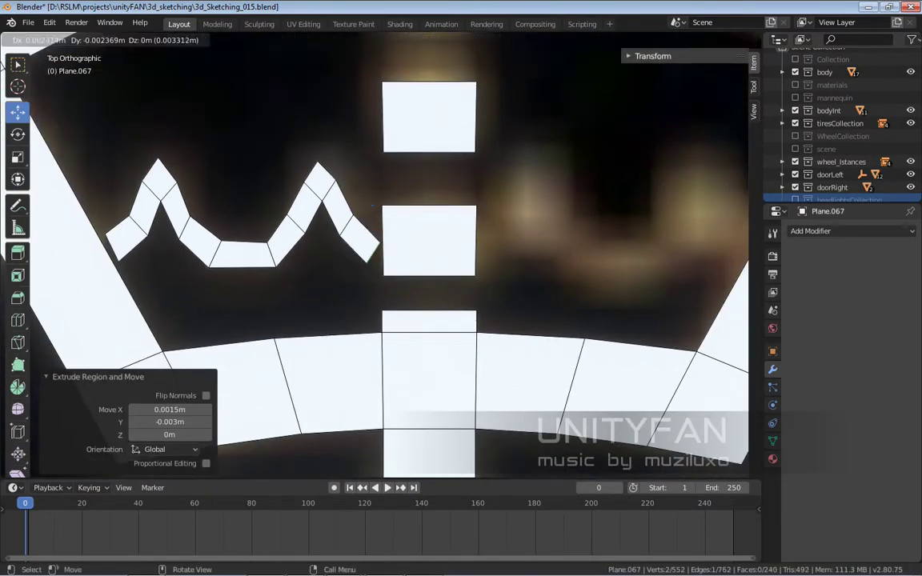
{"action": "scroll", "coordinate": [392, 256], "scroll_direction": "up", "scroll_amount": 2}
{"action": "scroll", "coordinate": [392, 240], "scroll_direction": "up", "scroll_amount": 1}
{"action": "scroll", "coordinate": [321, 152], "scroll_direction": "up", "scroll_amount": 1}
{"action": "left_click", "coordinate": [308, 142]}
{"action": "left_click_drag", "start_coordinate": [330, 233], "coordinate": [330, 232]}
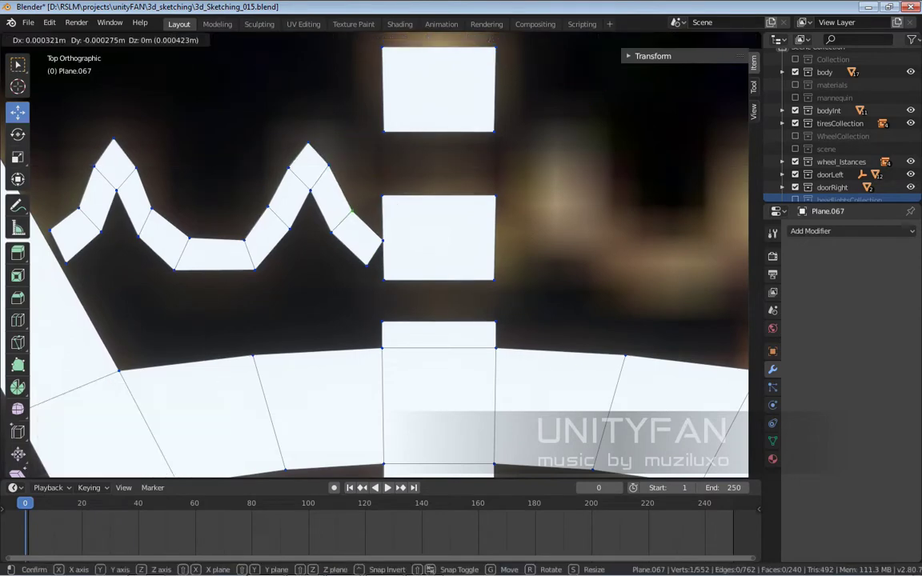
{"action": "key", "text": "Return"}
- Add a loop cut across the bottom segment and nudge the bottom vertices into place
{"action": "scroll", "coordinate": [384, 256], "scroll_direction": "down", "scroll_amount": 4}
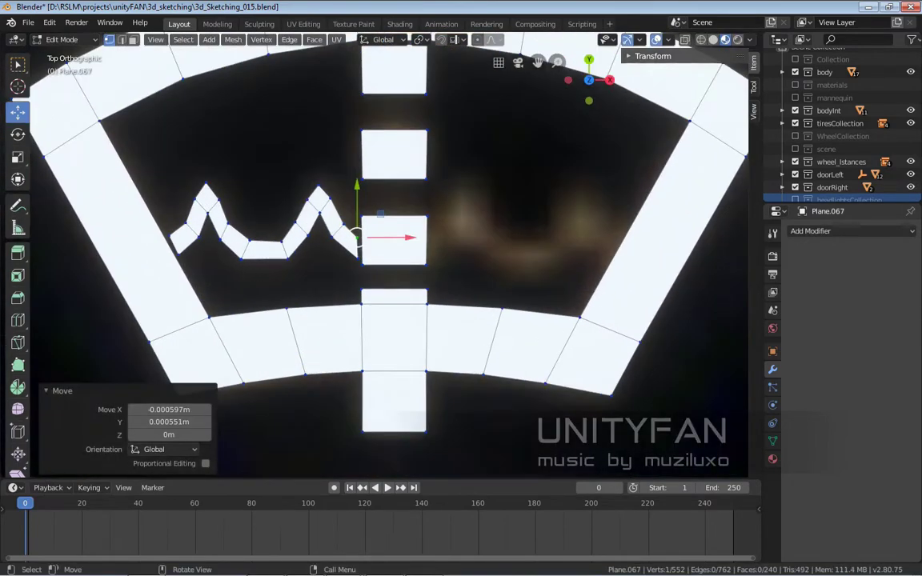
{"action": "scroll", "coordinate": [385, 256], "scroll_direction": "up", "scroll_amount": 2}
{"action": "key", "text": "ctrl+r"}
{"action": "left_click", "coordinate": [278, 245]}
{"action": "scroll", "coordinate": [320, 232], "scroll_direction": "up", "scroll_amount": 3}
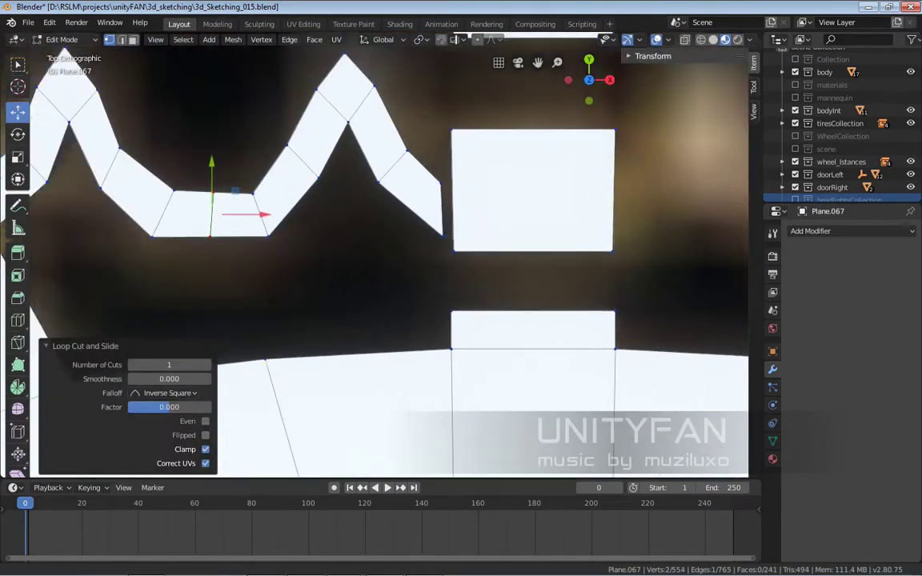
{"action": "scroll", "coordinate": [336, 224], "scroll_direction": "up", "scroll_amount": 1}
{"action": "left_click_drag", "start_coordinate": [363, 231], "coordinate": [365, 230]}
{"action": "left_click", "coordinate": [296, 247]}
{"action": "left_click_drag", "start_coordinate": [296, 247], "coordinate": [287, 255]}
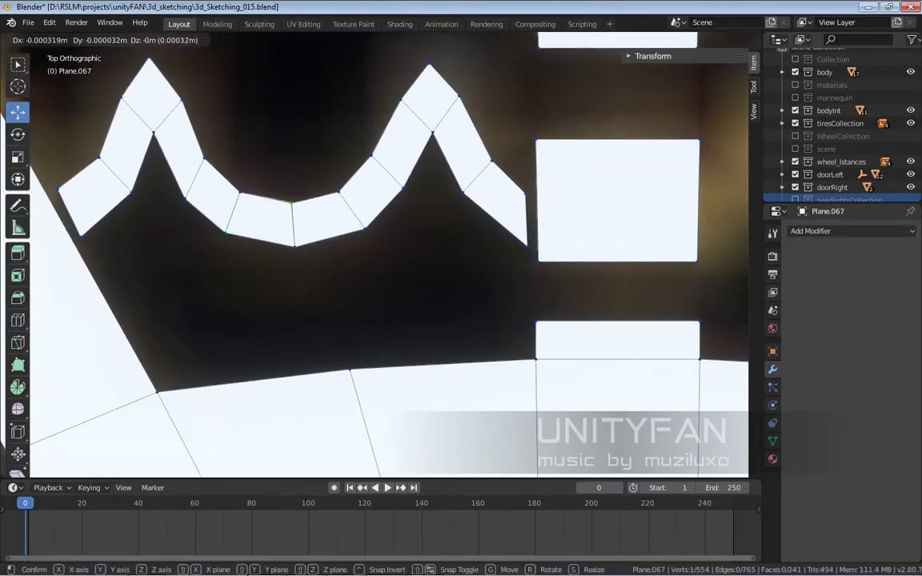
{"action": "scroll", "coordinate": [129, 312], "scroll_direction": "down", "scroll_amount": 1}
{"action": "scroll", "coordinate": [308, 232], "scroll_direction": "down", "scroll_amount": 5}
- Duplicate the wave strip and mirror the copy with an X scale of -1
{"action": "key", "text": "3"}
{"action": "left_click", "coordinate": [309, 233]}
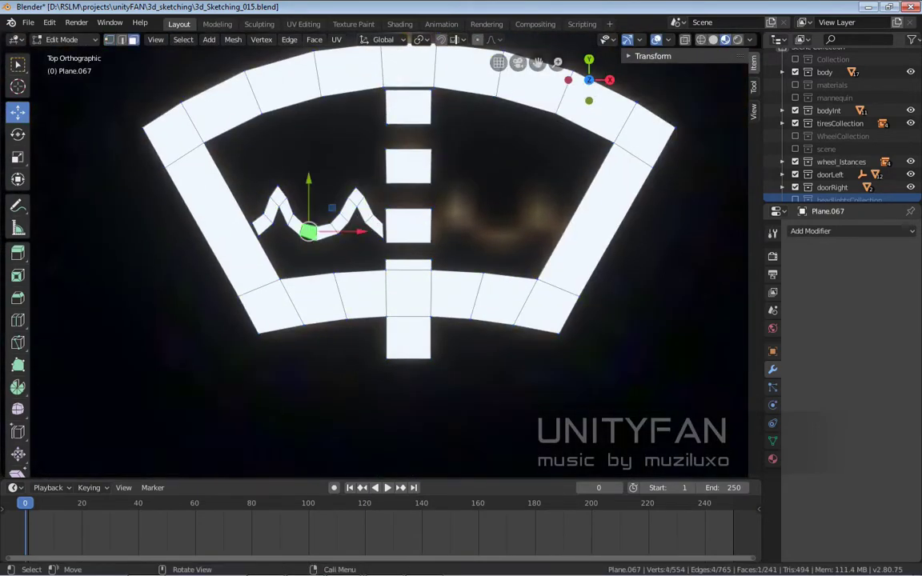
{"action": "key", "text": "Return"}
{"action": "key", "text": "s"}
{"action": "key", "text": "x"}
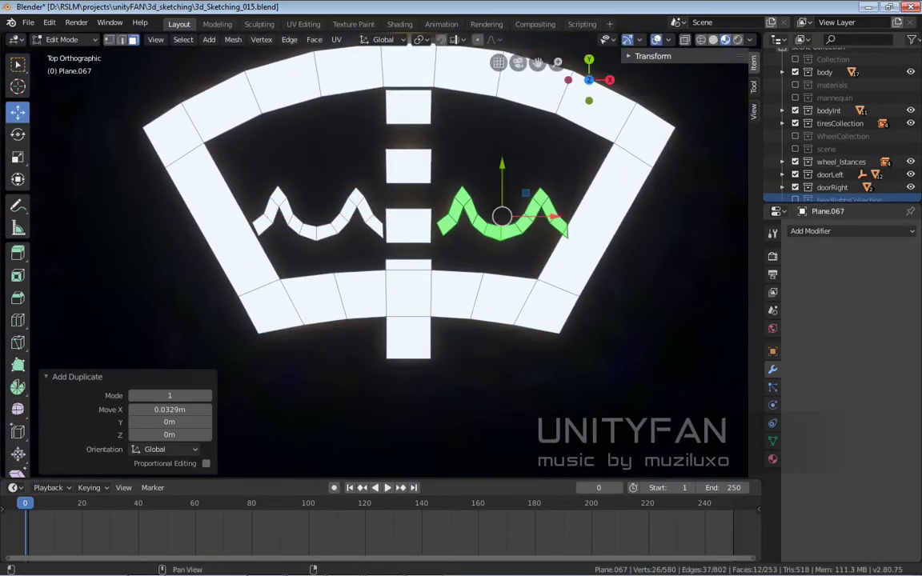
{"action": "left_click", "coordinate": [368, 223]}
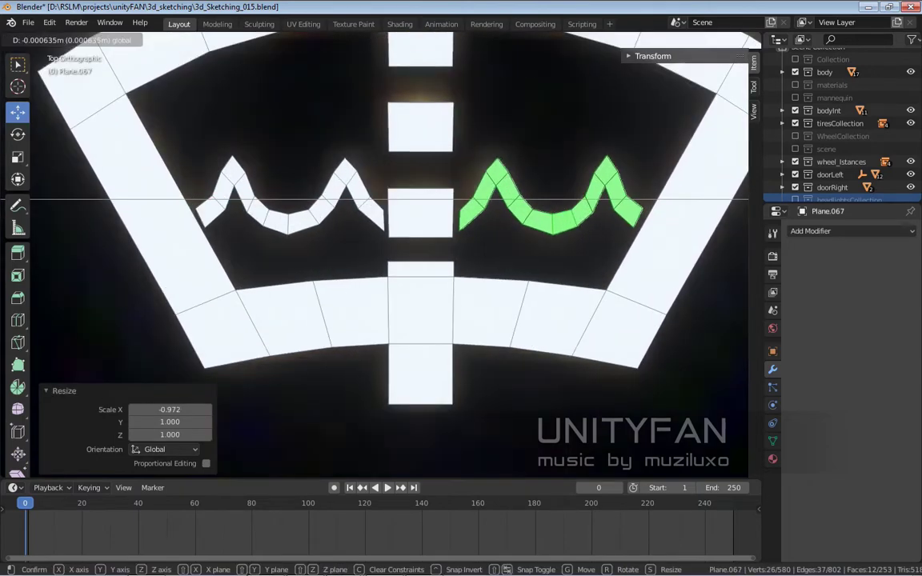
{"action": "key", "text": "alt+a"}
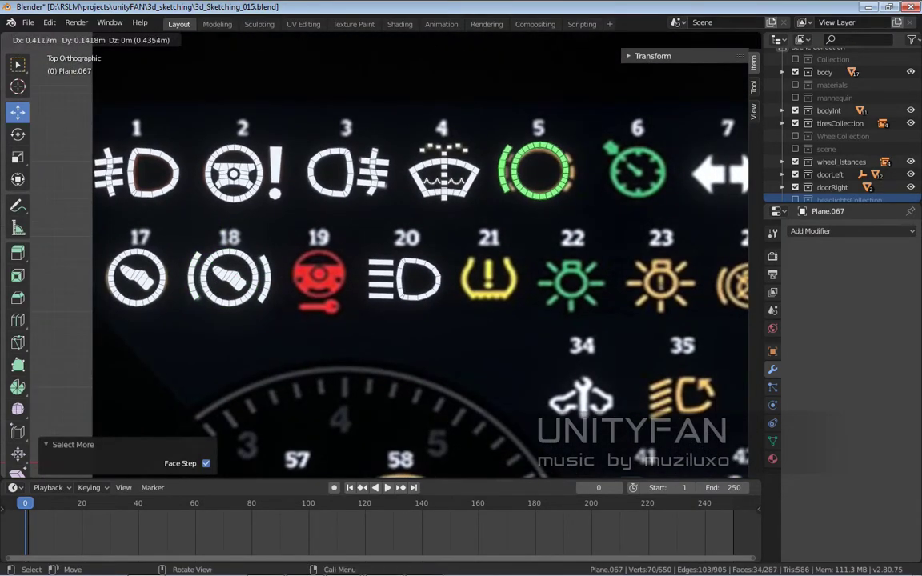
- Place the copied ring on icon 5 and scale it down to fit the reference
{"action": "key", "text": "Return"}
{"action": "key", "text": "KP_Decimal"}
{"action": "key", "text": "s"}
{"action": "key", "text": "Return"}
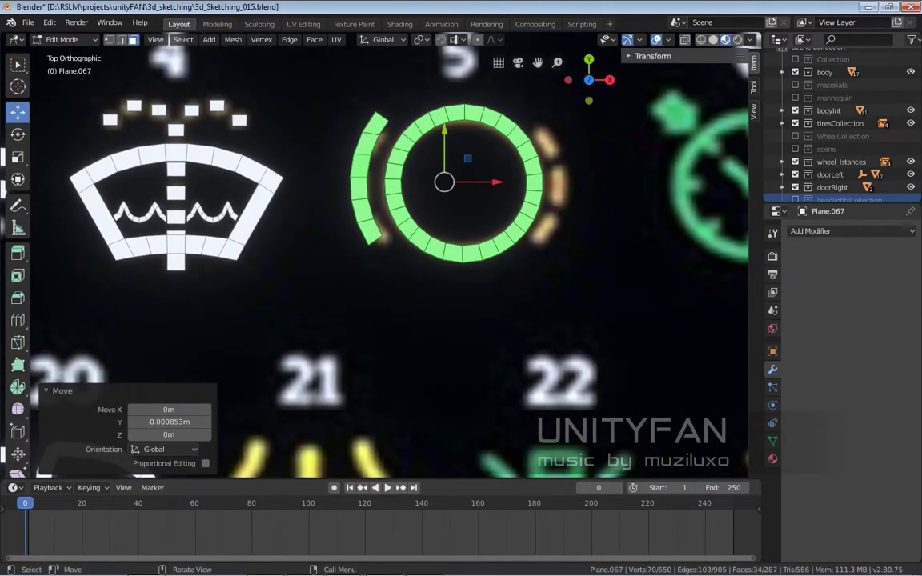
- Delete the arc faces between the dashes on the ring's left side
{"action": "left_click", "coordinate": [349, 153]}
{"action": "key", "text": "ctrl+KP_Add"}
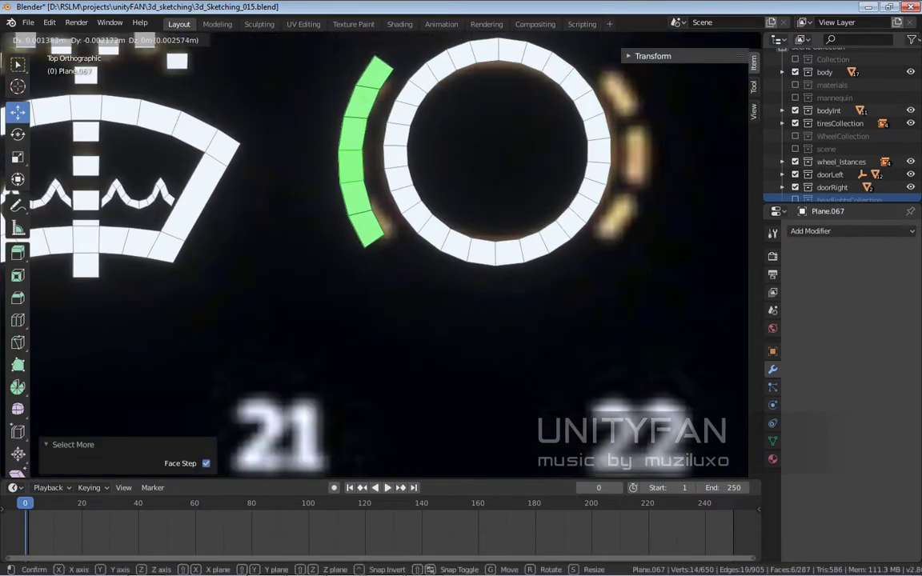
{"action": "key", "text": "Escape"}
{"action": "left_click", "coordinate": [343, 112]}
{"action": "key", "text": "x"}
{"action": "left_click", "coordinate": [288, 213]}
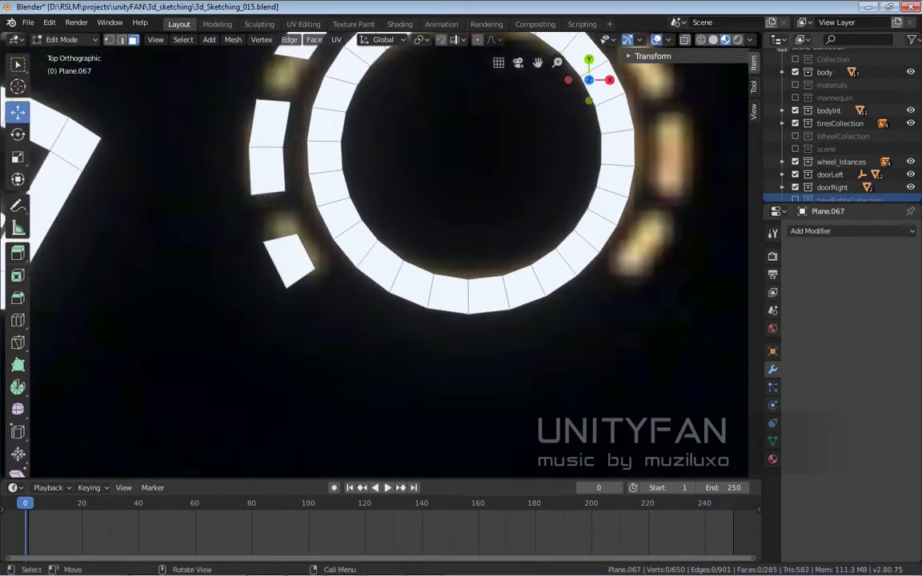
- Loop cut the top-left dash through its middle and reposition it along the ring
{"action": "key", "text": "Return"}
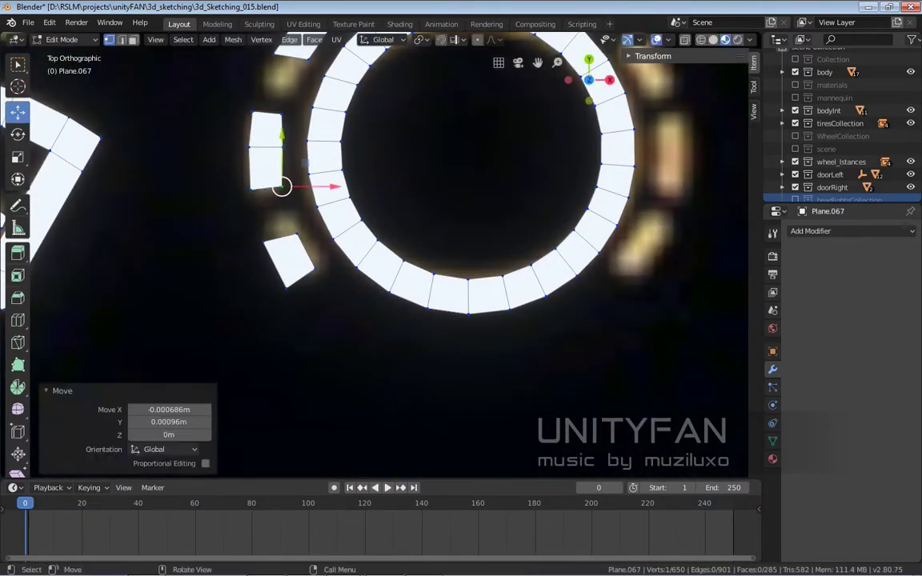
{"action": "key", "text": "g"}
{"action": "key", "text": "Escape"}
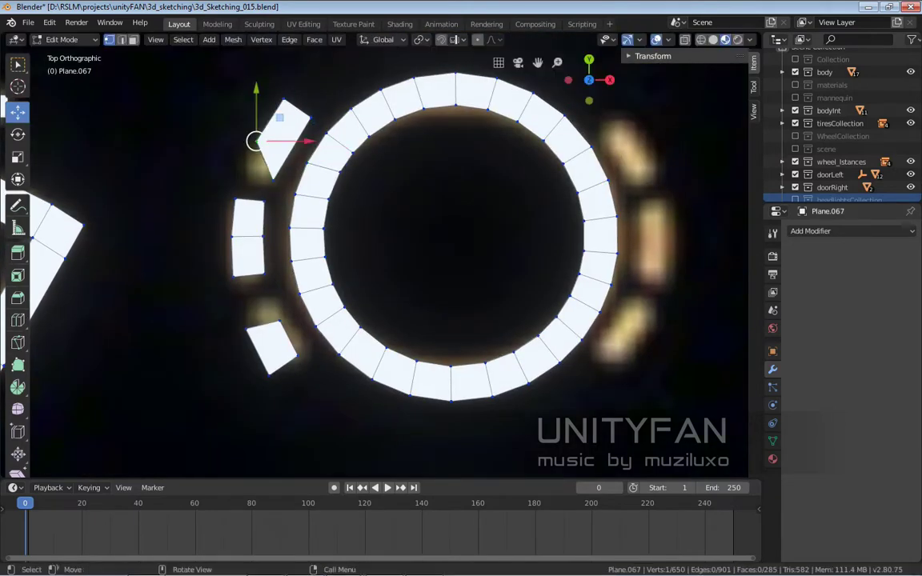
{"action": "key", "text": "Return"}
{"action": "scroll", "coordinate": [337, 132], "scroll_direction": "up", "scroll_amount": 2}
{"action": "scroll", "coordinate": [337, 132], "scroll_direction": "up", "scroll_amount": 2}
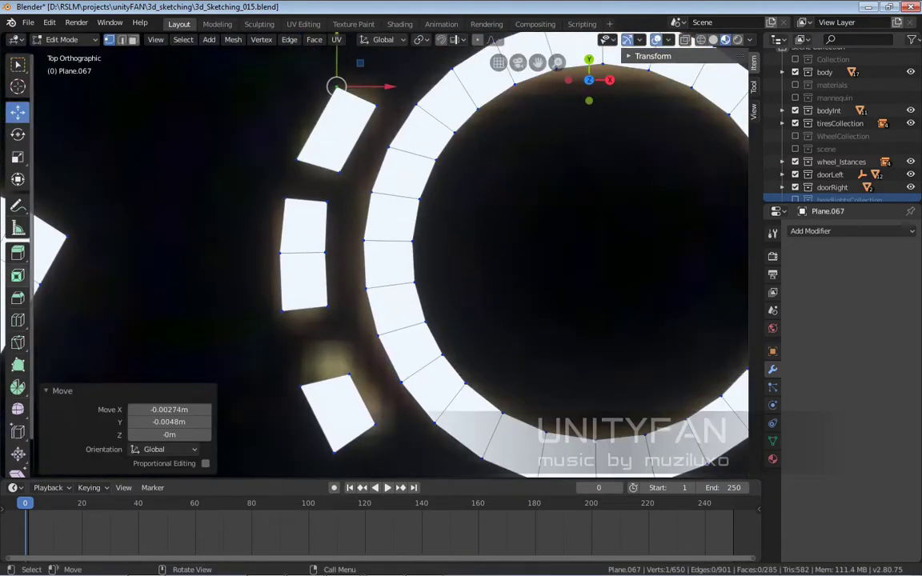
{"action": "left_click", "coordinate": [18, 320]}
{"action": "left_click", "coordinate": [336, 131]}
{"action": "scroll", "coordinate": [481, 256], "scroll_direction": "down", "scroll_amount": 2}
{"action": "key", "text": "g"}
{"action": "key", "text": "Return"}
{"action": "key", "text": "g"}
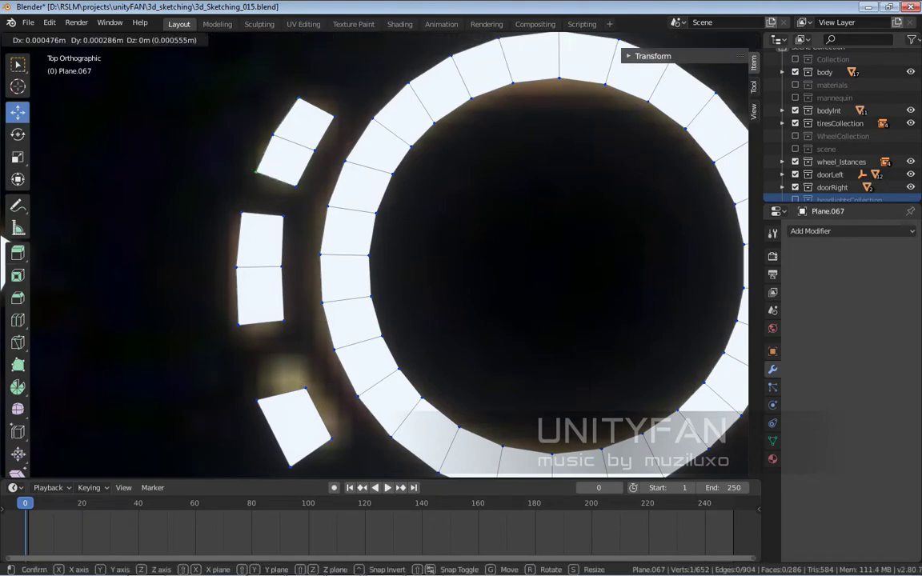
{"action": "key", "text": "Return"}
- Loop cut the lower-left dash and nudge it and its bottom vertex into place
{"action": "scroll", "coordinate": [480, 256], "scroll_direction": "down", "scroll_amount": 3}
{"action": "scroll", "coordinate": [337, 241], "scroll_direction": "up", "scroll_amount": 3}
{"action": "left_click", "coordinate": [18, 320]}
{"action": "left_click", "coordinate": [240, 268]}
{"action": "left_click", "coordinate": [18, 112]}
{"action": "left_click_drag", "start_coordinate": [258, 240], "coordinate": [260, 247]}
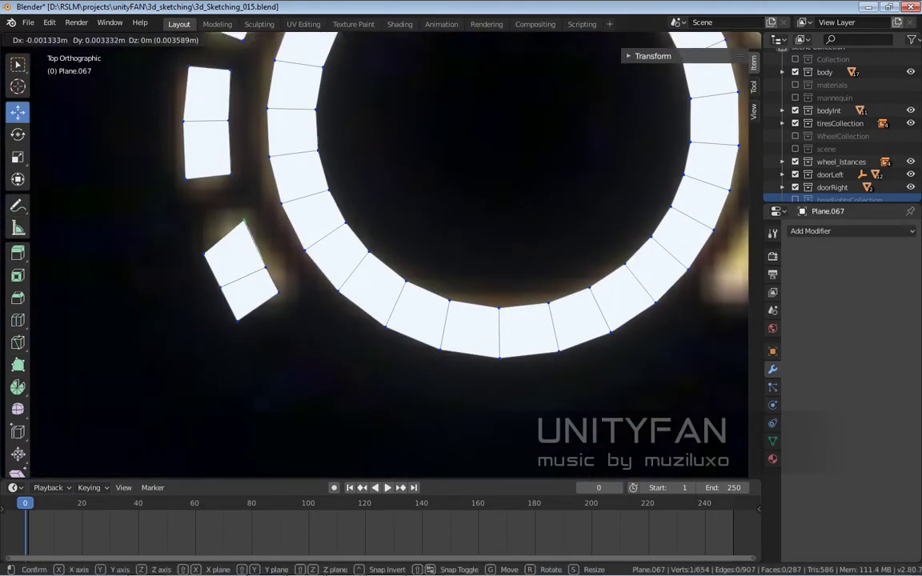
{"action": "left_click", "coordinate": [237, 322]}
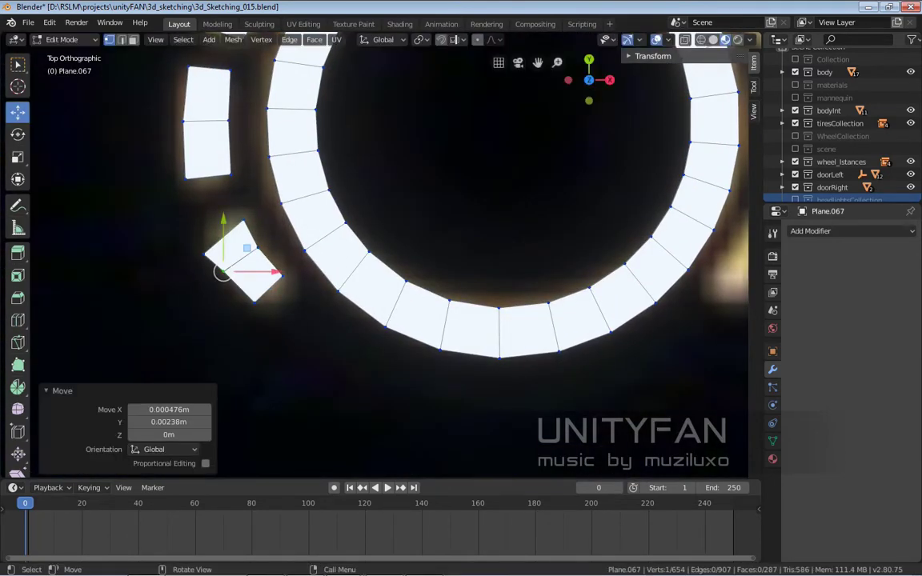
{"action": "key", "text": "shift+d"}
{"action": "key", "text": "Return"}
- Fine-tune the left dashes' positions so they align with the reference
{"action": "scroll", "coordinate": [376, 240], "scroll_direction": "down", "scroll_amount": 3}
{"action": "scroll", "coordinate": [376, 240], "scroll_direction": "up", "scroll_amount": 3}
{"action": "key", "text": "shift+d"}
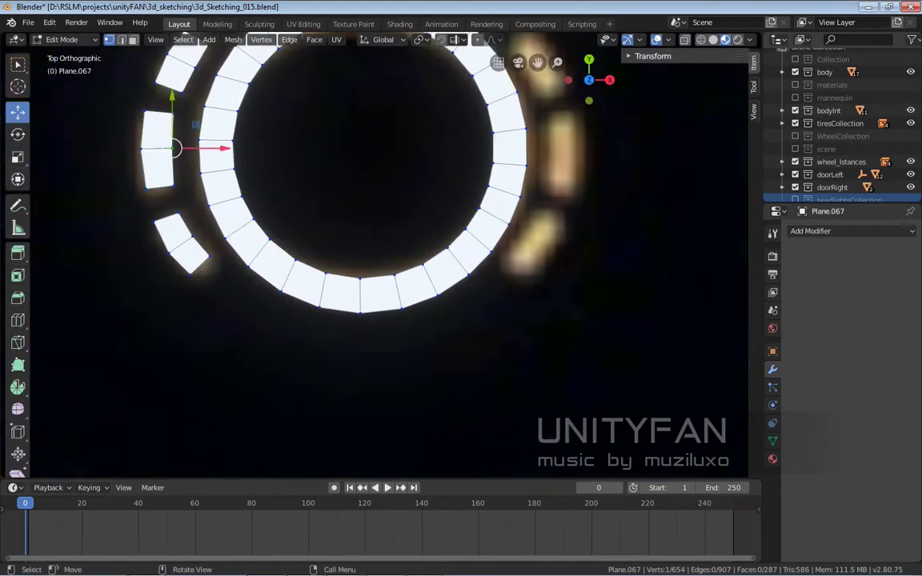
{"action": "key", "text": "Return"}
{"action": "scroll", "coordinate": [377, 240], "scroll_direction": "down", "scroll_amount": 3}
{"action": "scroll", "coordinate": [376, 240], "scroll_direction": "up", "scroll_amount": 3}
{"action": "key", "text": "g"}
{"action": "key", "text": "Return"}
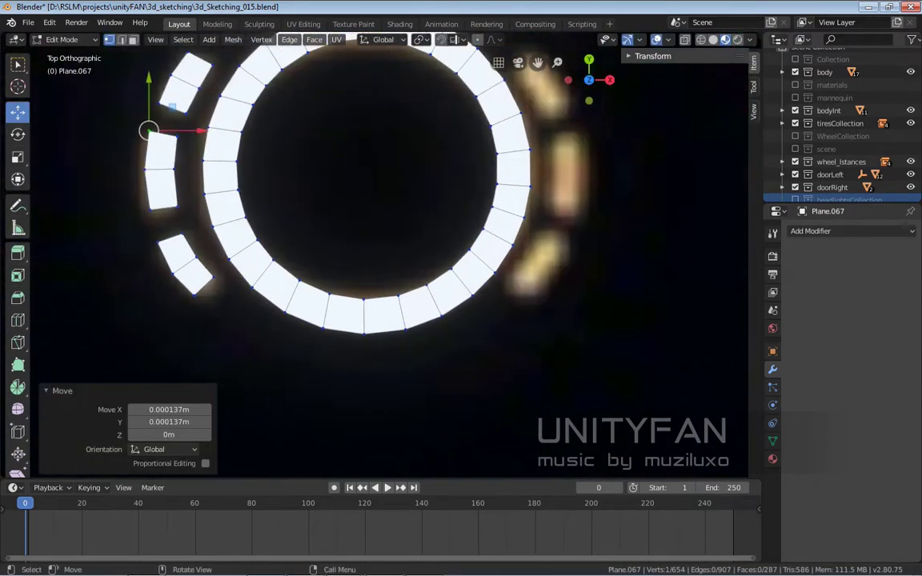
- Duplicate the three left dashes, rotate the copy to the ring's right side, and shift it along X
{"action": "key", "text": "3"}
{"action": "left_click", "coordinate": [161, 152]}
{"action": "scroll", "coordinate": [377, 241], "scroll_direction": "down", "scroll_amount": 2}
{"action": "key", "text": "shift+d"}
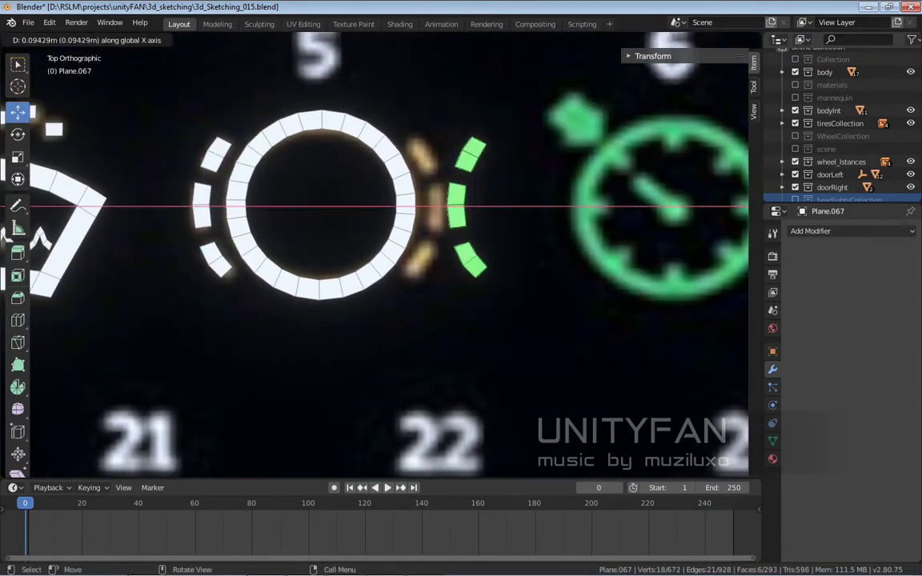
{"action": "key", "text": "Return"}
{"action": "key", "text": "r"}
{"action": "key", "text": "Return"}
{"action": "scroll", "coordinate": [377, 240], "scroll_direction": "up", "scroll_amount": 3}
{"action": "key", "text": "g"}
{"action": "key", "text": "x"}
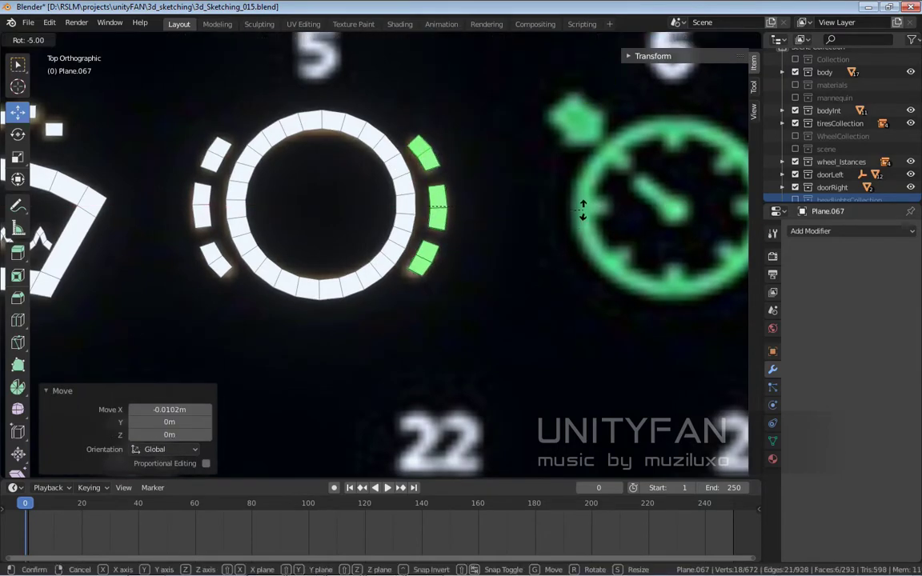
{"action": "key", "text": "Return"}
{"action": "scroll", "coordinate": [583, 210], "scroll_direction": "down", "scroll_amount": 3}
{"action": "scroll", "coordinate": [583, 209], "scroll_direction": "down", "scroll_amount": 3}
{"action": "scroll", "coordinate": [675, 344], "scroll_direction": "up", "scroll_amount": 2}
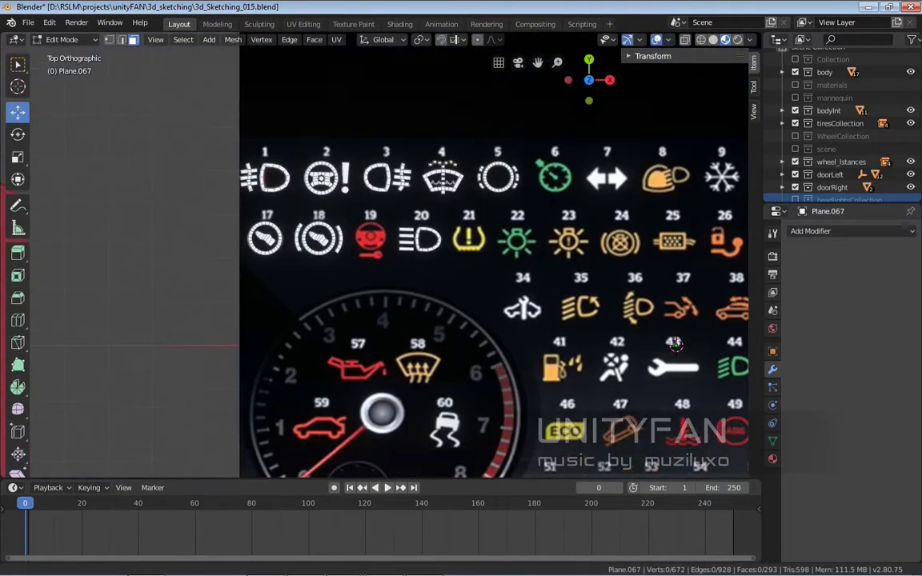
{"action": "scroll", "coordinate": [675, 344], "scroll_direction": "up", "scroll_amount": 5}
- Duplicate the green ring and place it over icon 19, adjusting its position along Y and its size
{"action": "key", "text": "shift+d"}
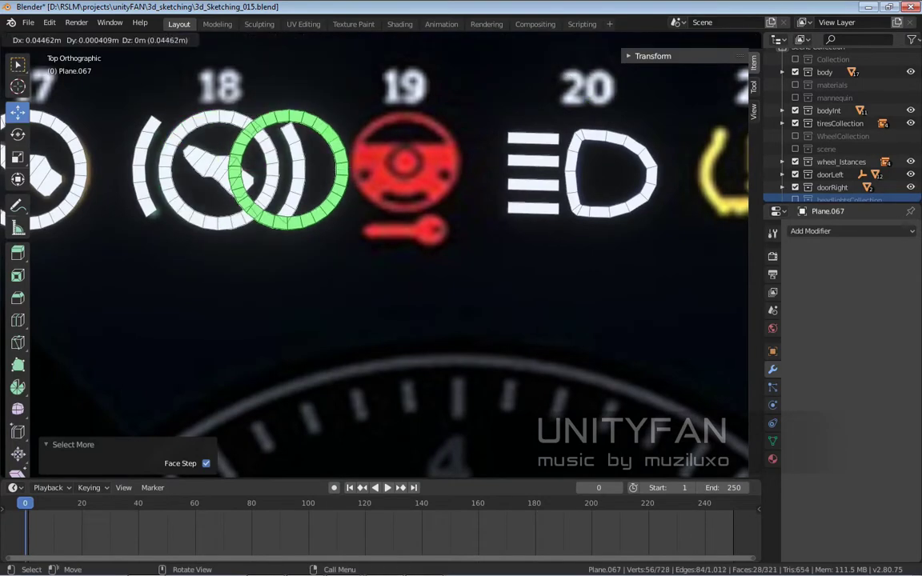
{"action": "key", "text": "Return"}
{"action": "scroll", "coordinate": [384, 160], "scroll_direction": "up", "scroll_amount": 2}
{"action": "scroll", "coordinate": [384, 160], "scroll_direction": "up", "scroll_amount": 3}
{"action": "key", "text": "g"}
{"action": "key", "text": "y"}
{"action": "key", "text": "Return"}
{"action": "scroll", "coordinate": [384, 160], "scroll_direction": "down", "scroll_amount": 1}
{"action": "key", "text": "s"}
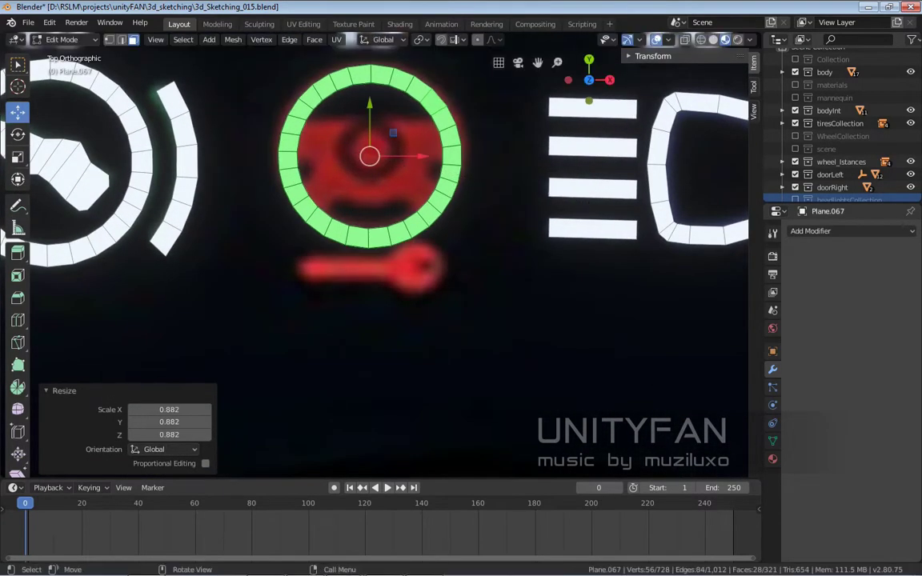
{"action": "key", "text": "ctrl+z"}
{"action": "key", "text": "ctrl+shift+z"}
{"action": "scroll", "coordinate": [384, 160], "scroll_direction": "up", "scroll_amount": 1}
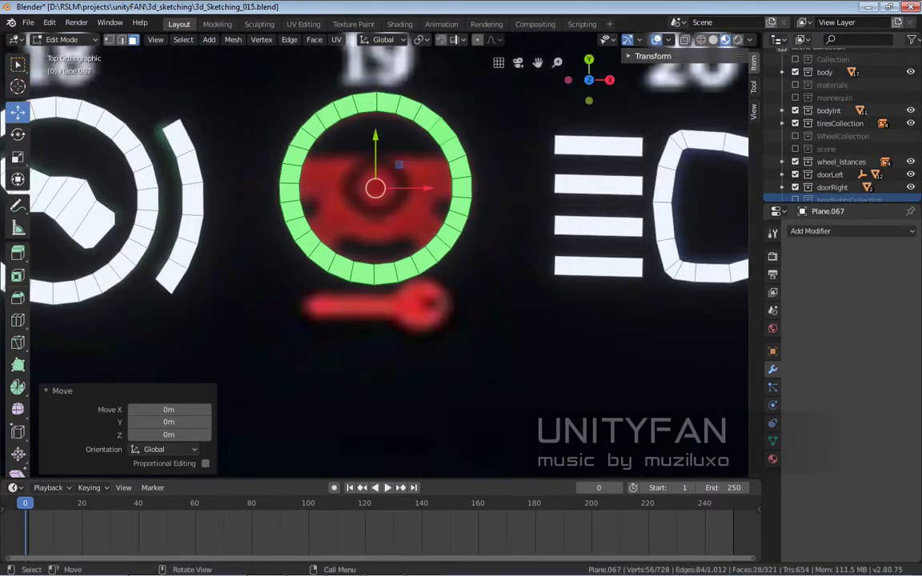
- Shrink the copied ring slightly to fit the icon
{"action": "key", "text": "alt+a"}
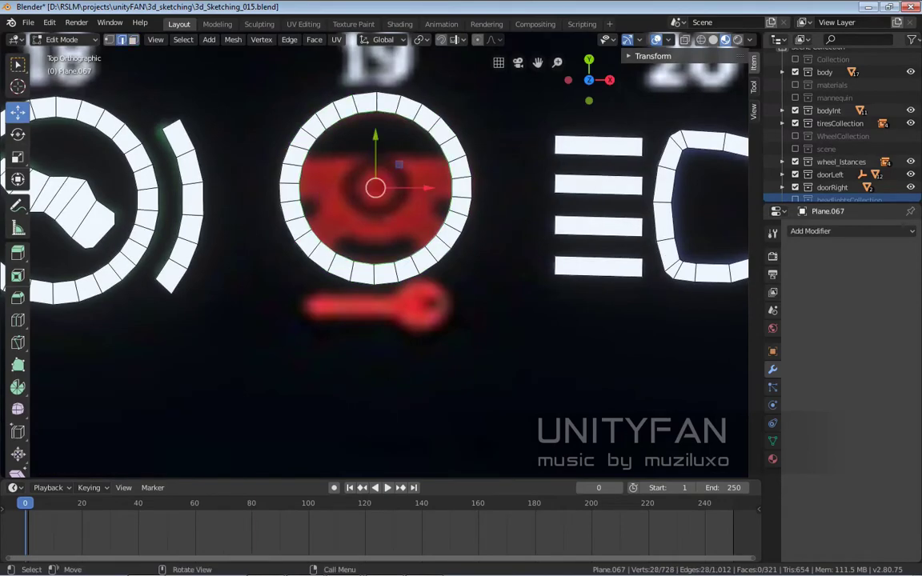
{"action": "key", "text": "s"}
{"action": "left_click", "coordinate": [509, 234]}
{"action": "scroll", "coordinate": [509, 234], "scroll_direction": "up", "scroll_amount": 2}
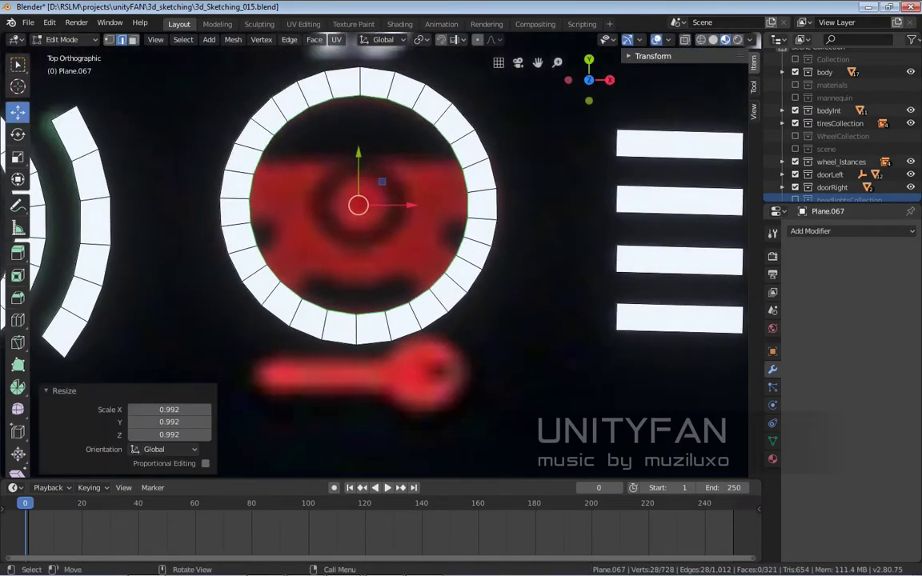
- Fill the ring's inner opening with a face and inset it into a small centre disc
{"action": "left_click", "coordinate": [256, 163]}
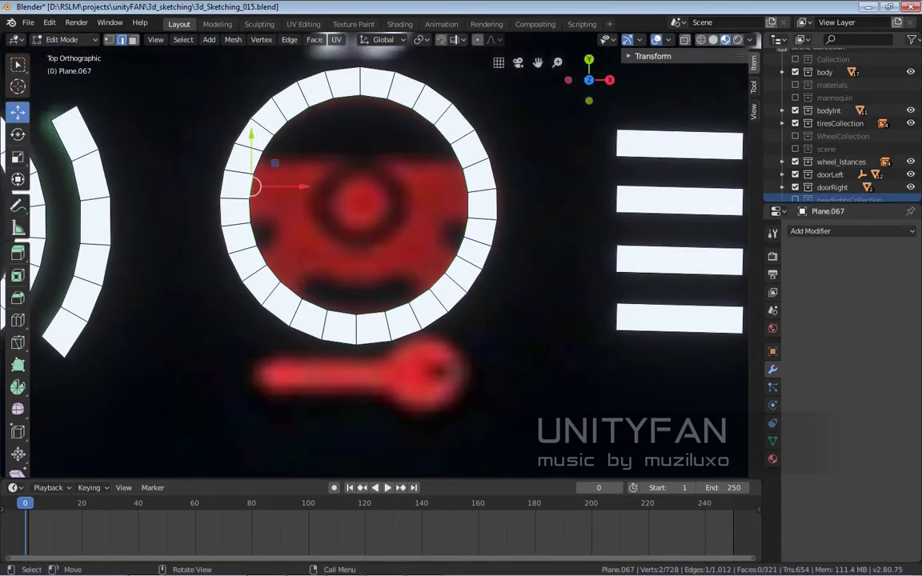
{"action": "scroll", "coordinate": [407, 272], "scroll_direction": "up", "scroll_amount": 2}
{"action": "scroll", "coordinate": [380, 186], "scroll_direction": "down", "scroll_amount": 2}
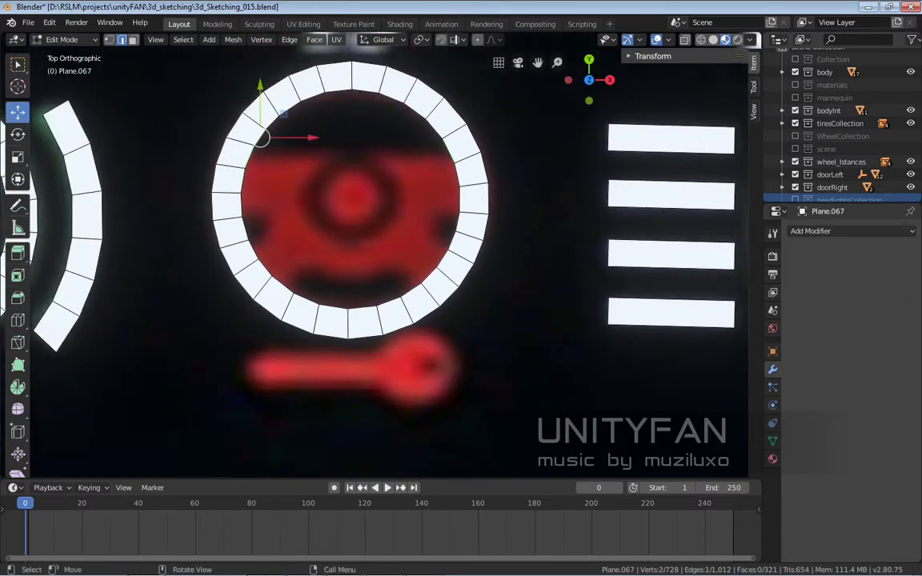
{"action": "key", "text": "f"}
{"action": "key", "text": "i"}
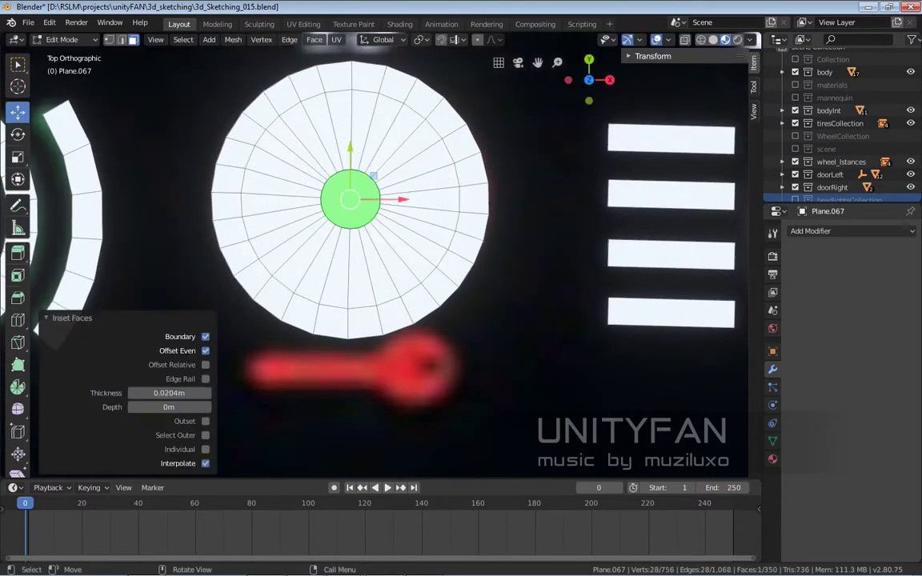
{"action": "scroll", "coordinate": [336, 176], "scroll_direction": "up", "scroll_amount": 2}
- Remove the faces between the centre disc and the ring, working in vertex select mode
{"action": "key", "text": "1"}
{"action": "left_click", "coordinate": [336, 132]}
{"action": "scroll", "coordinate": [336, 132], "scroll_direction": "up", "scroll_amount": 2}
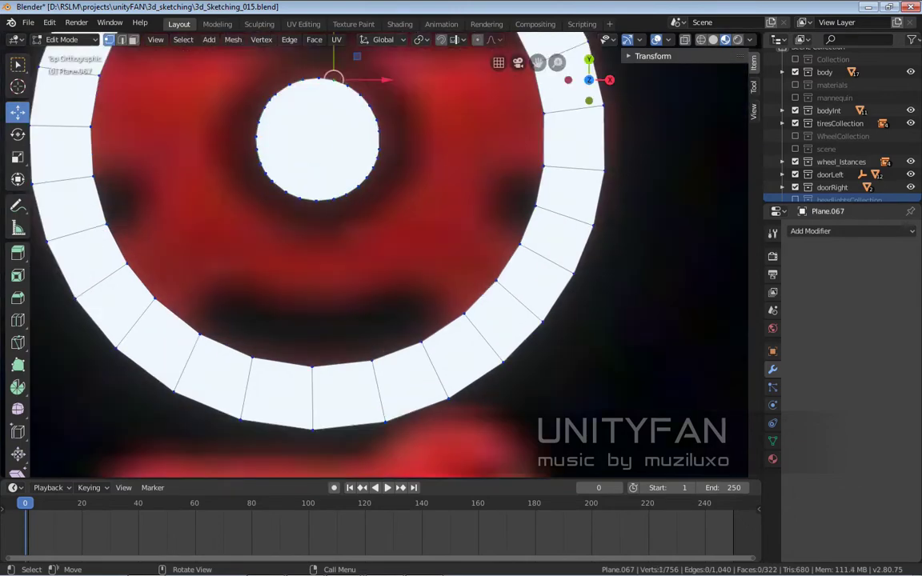
{"action": "scroll", "coordinate": [387, 149], "scroll_direction": "up", "scroll_amount": 1}
{"action": "scroll", "coordinate": [388, 149], "scroll_direction": "up", "scroll_amount": 1}
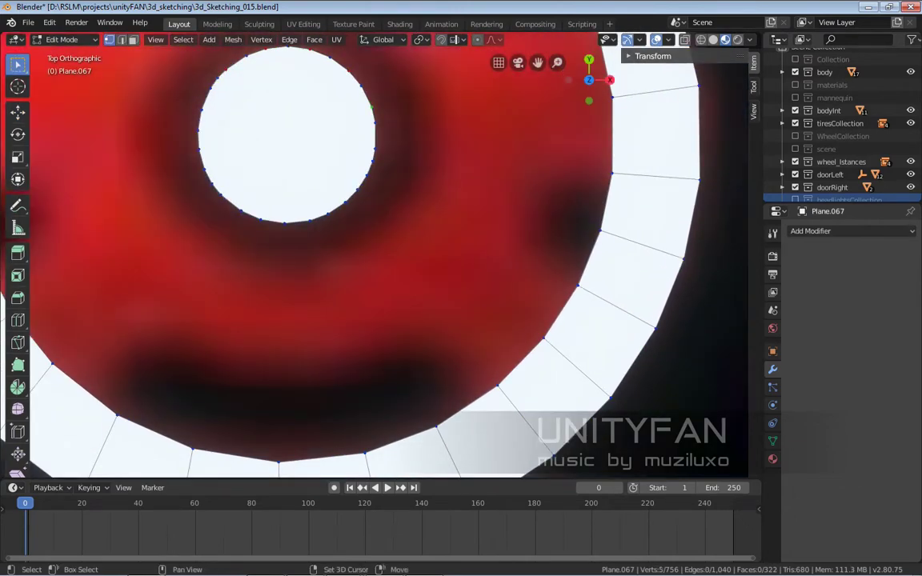
- Dissolve the extra vertices on the disc outline to simplify it
{"action": "middle_click_drag", "start_coordinate": [371, 106], "coordinate": [365, 135], "text": "shift"}
{"action": "left_click", "coordinate": [206, 116], "text": "shift"}
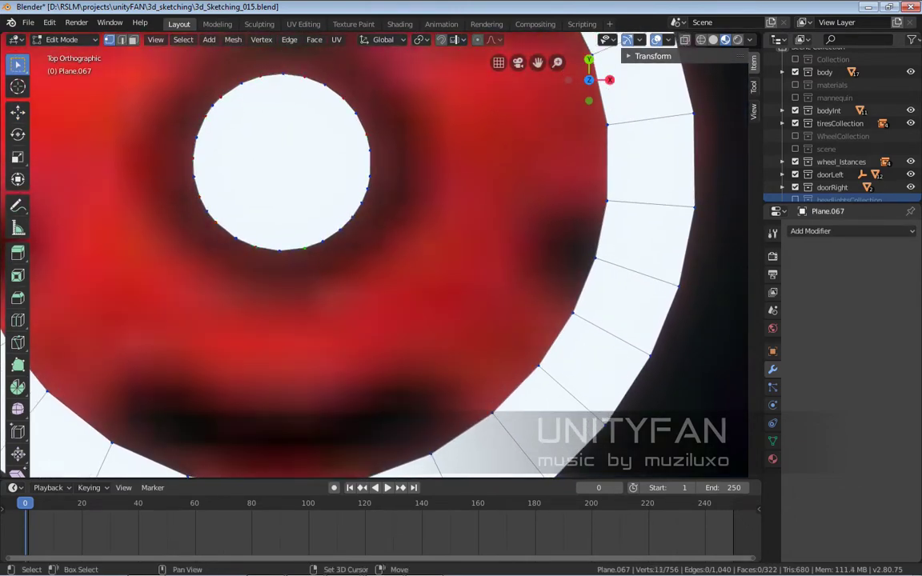
{"action": "key", "text": "x"}
{"action": "left_click", "coordinate": [334, 213]}
{"action": "scroll", "coordinate": [349, 224], "scroll_direction": "down", "scroll_amount": 3}
{"action": "scroll", "coordinate": [349, 224], "scroll_direction": "down", "scroll_amount": 4}
{"action": "scroll", "coordinate": [349, 224], "scroll_direction": "up", "scroll_amount": 2}
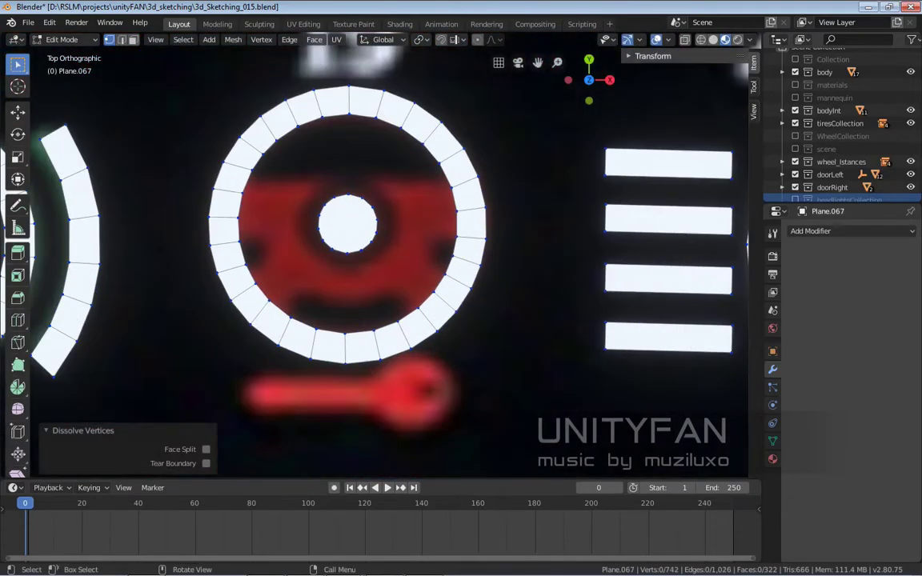
{"action": "scroll", "coordinate": [348, 224], "scroll_direction": "up", "scroll_amount": 2}
- Extrude an inner ring edge into a new strip on the left side and nudge it downward
{"action": "left_click", "coordinate": [206, 160]}
{"action": "key", "text": "e"}
{"action": "left_click", "coordinate": [324, 158]}
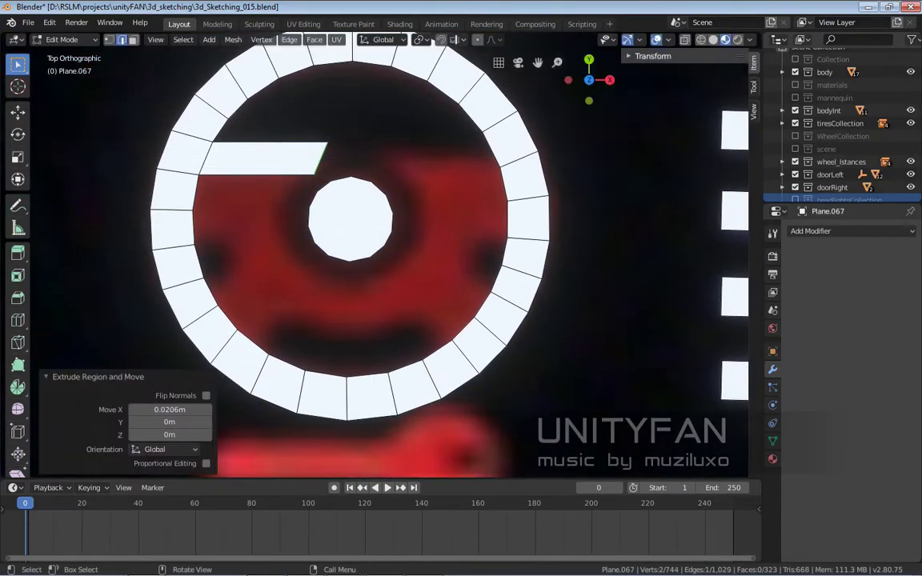
{"action": "left_click", "coordinate": [267, 160]}
{"action": "key", "text": "ctrl+z"}
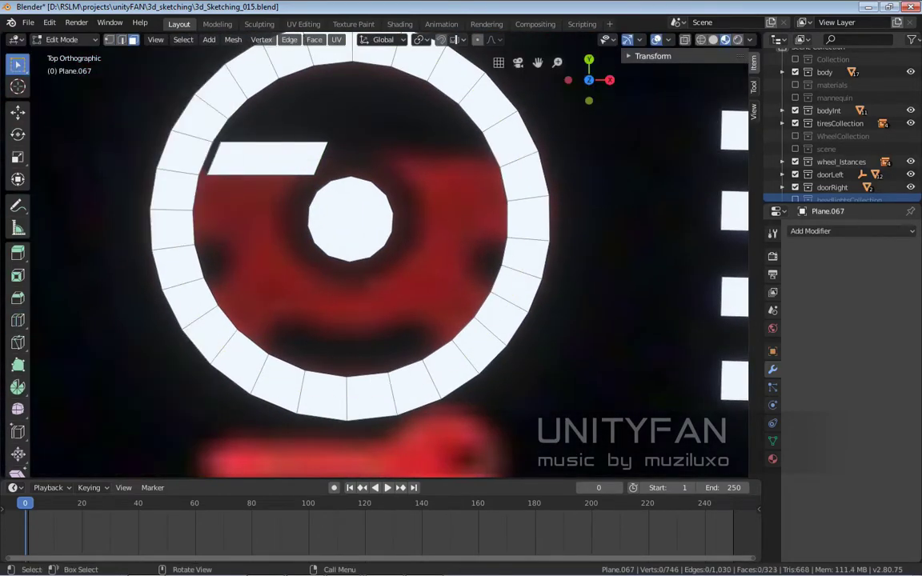
{"action": "left_click_drag", "start_coordinate": [267, 158], "coordinate": [265, 168]}
- Select the strip's bottom edge in edge select mode and reposition it
{"action": "key", "text": "2"}
{"action": "left_click", "coordinate": [257, 185]}
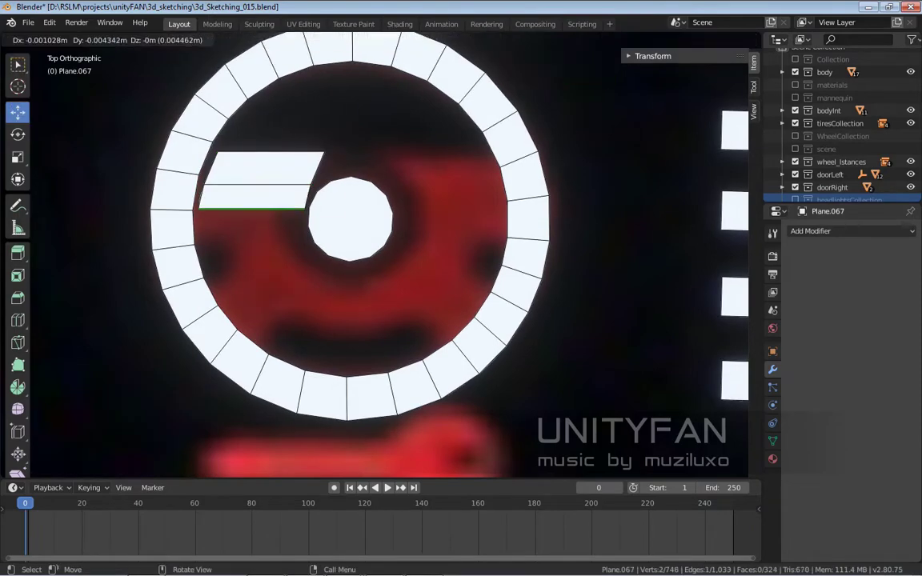
{"action": "key", "text": "Return"}
{"action": "scroll", "coordinate": [381, 256], "scroll_direction": "up", "scroll_amount": 2}
{"action": "scroll", "coordinate": [381, 256], "scroll_direction": "up", "scroll_amount": 1}
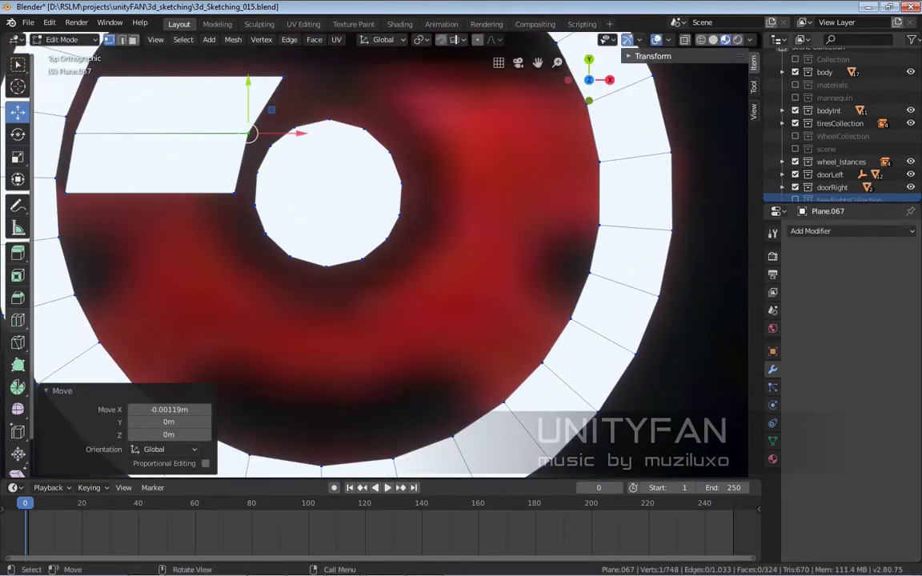
- Add a loop cut as a second row below the strip and offset it sideways
{"action": "key", "text": "ctrl+r"}
{"action": "left_click", "coordinate": [271, 104]}
{"action": "key", "text": "g"}
{"action": "key", "text": "Return"}
{"action": "scroll", "coordinate": [381, 257], "scroll_direction": "down", "scroll_amount": 2}
{"action": "scroll", "coordinate": [381, 257], "scroll_direction": "up", "scroll_amount": 2}
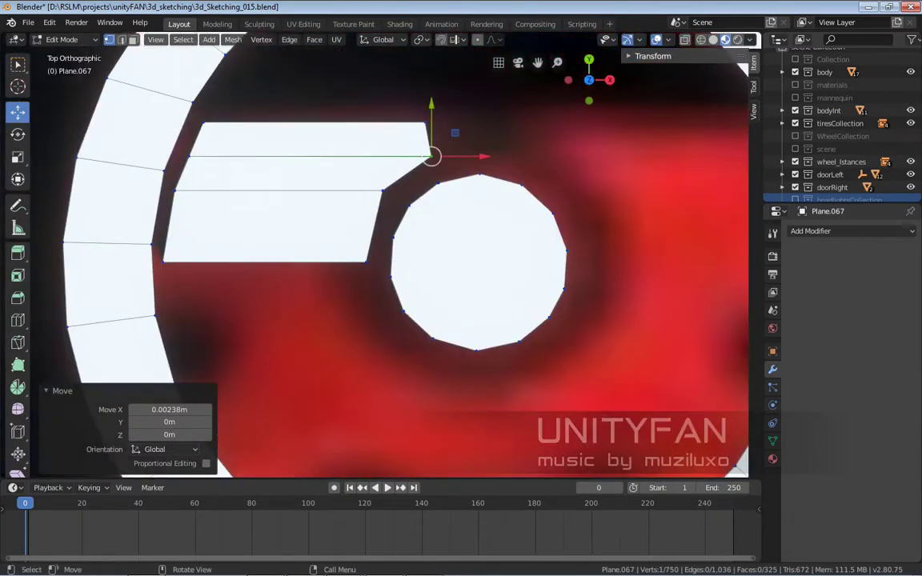
- Shift the lower edge slightly along the X axis
{"action": "key", "text": "g"}
{"action": "key", "text": "x"}
{"action": "key", "text": "Return"}
{"action": "scroll", "coordinate": [380, 256], "scroll_direction": "down", "scroll_amount": 2}
{"action": "scroll", "coordinate": [380, 256], "scroll_direction": "down", "scroll_amount": 2}
{"action": "scroll", "coordinate": [380, 256], "scroll_direction": "up", "scroll_amount": 2}
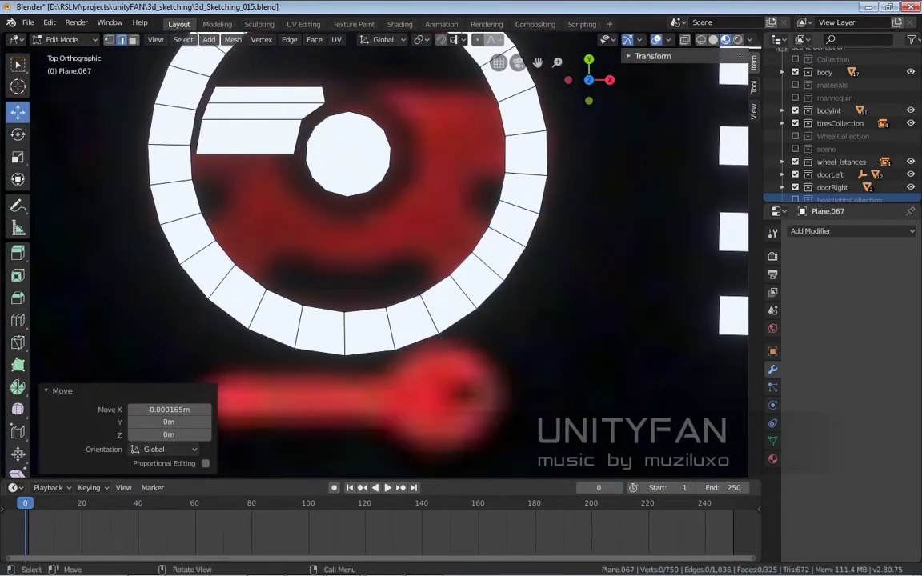
- Extrude the lower edge into another row, resize its width and move it along Y
{"action": "key", "text": "e"}
{"action": "key", "text": "y"}
{"action": "key", "text": "Return"}
{"action": "scroll", "coordinate": [380, 257], "scroll_direction": "up", "scroll_amount": 1}
{"action": "key", "text": "s"}
{"action": "key", "text": "Return"}
{"action": "key", "text": "g"}
{"action": "key", "text": "y"}
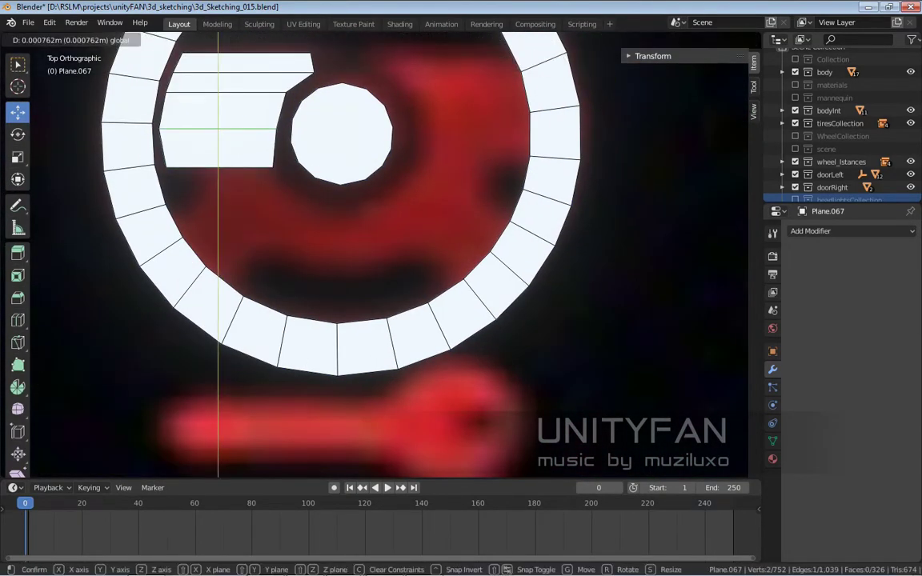
{"action": "key", "text": "Return"}
- Shift the new edge horizontally along the X axis
{"action": "key", "text": "g"}
{"action": "key", "text": "x"}
{"action": "key", "text": "Return"}
{"action": "scroll", "coordinate": [381, 256], "scroll_direction": "up", "scroll_amount": 1}
{"action": "scroll", "coordinate": [380, 256], "scroll_direction": "up", "scroll_amount": 2}
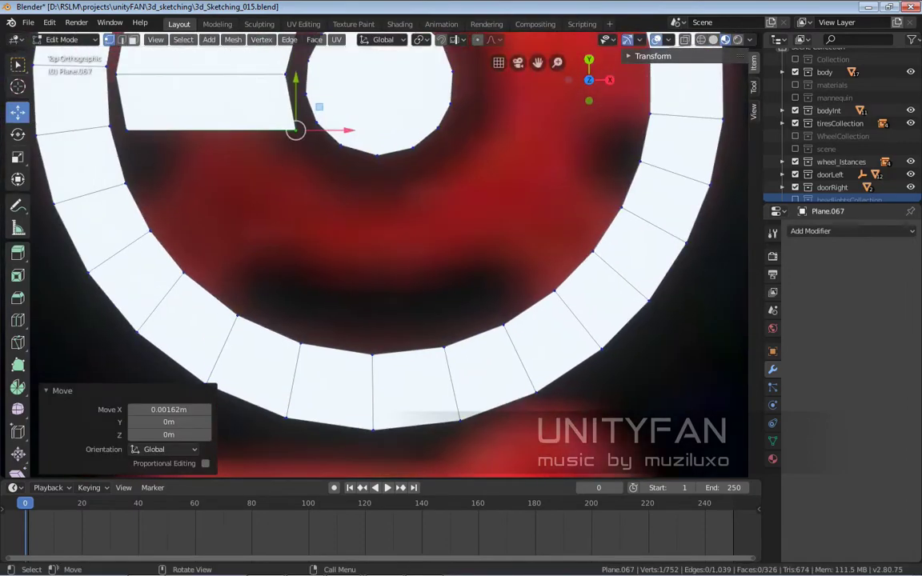
- Extrude one more row downward and narrow its edge
{"action": "key", "text": "e"}
{"action": "key", "text": "Return"}
{"action": "key", "text": "s"}
{"action": "key", "text": "Return"}
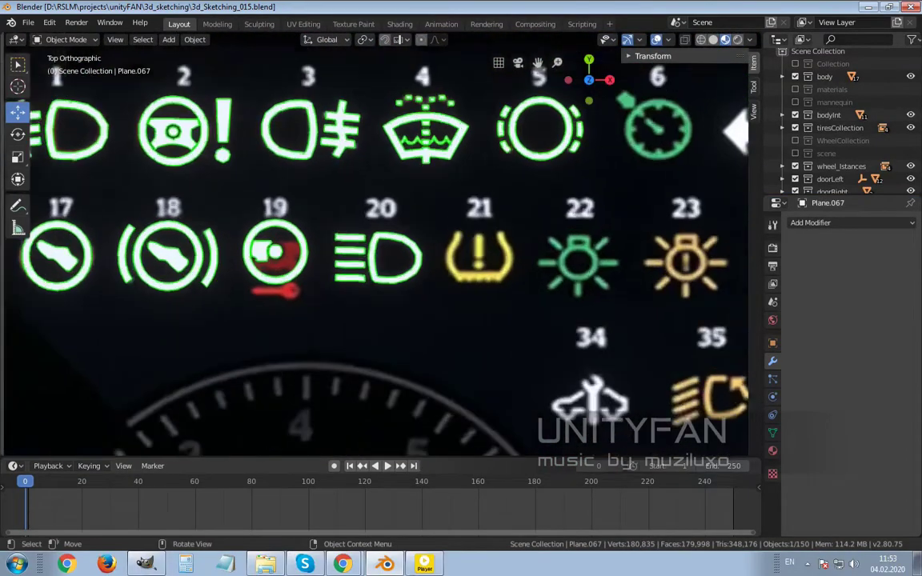
{"action": "scroll", "coordinate": [275, 254], "scroll_direction": "up", "scroll_amount": 1}
- Pull a vertex of the white mesh out into a pointed corner
{"action": "key", "text": "Tab"}
{"action": "scroll", "coordinate": [275, 255], "scroll_direction": "up", "scroll_amount": 3}
{"action": "scroll", "coordinate": [360, 208], "scroll_direction": "up", "scroll_amount": 2}
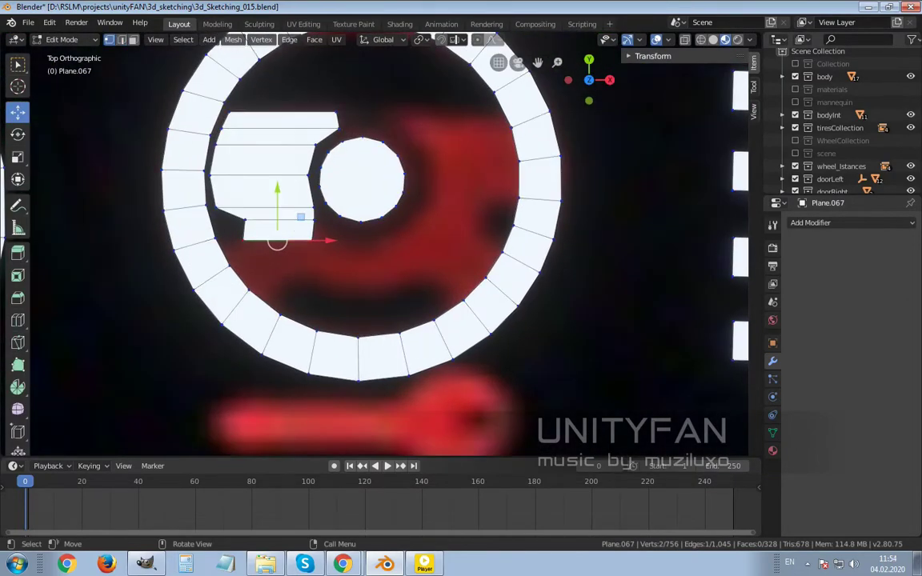
{"action": "mouse_move", "coordinate": [277, 243]}
{"action": "left_mouse_down"}
{"action": "mouse_move", "coordinate": [294, 278]}
{"action": "mouse_move", "coordinate": [312, 260]}
{"action": "left_mouse_up"}
{"action": "scroll", "coordinate": [313, 260], "scroll_direction": "up", "scroll_amount": 1}
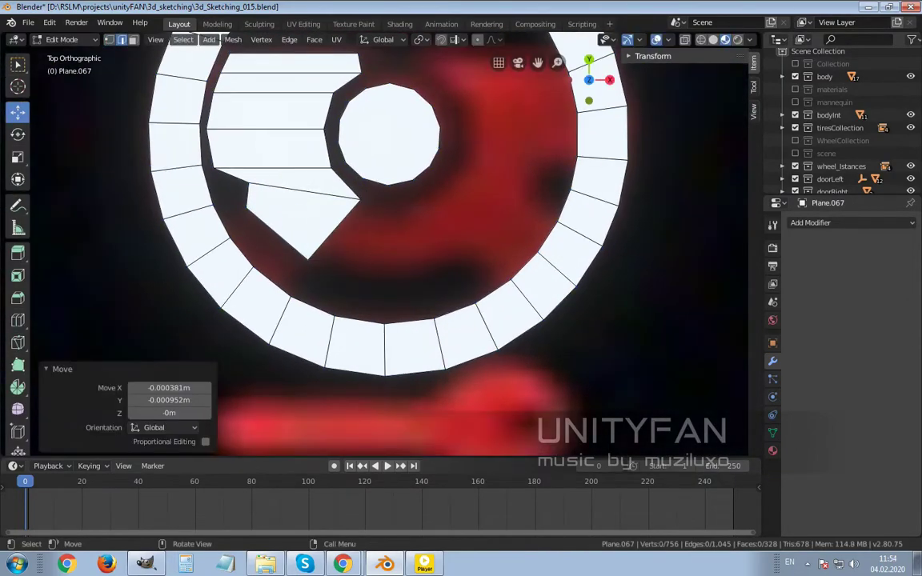
- Extrude an edge of the lower strip into a new face and nudge its corner vertex
{"action": "left_click", "coordinate": [278, 221]}
{"action": "key", "text": "e"}
{"action": "left_click", "coordinate": [284, 240]}
{"action": "left_click", "coordinate": [282, 283]}
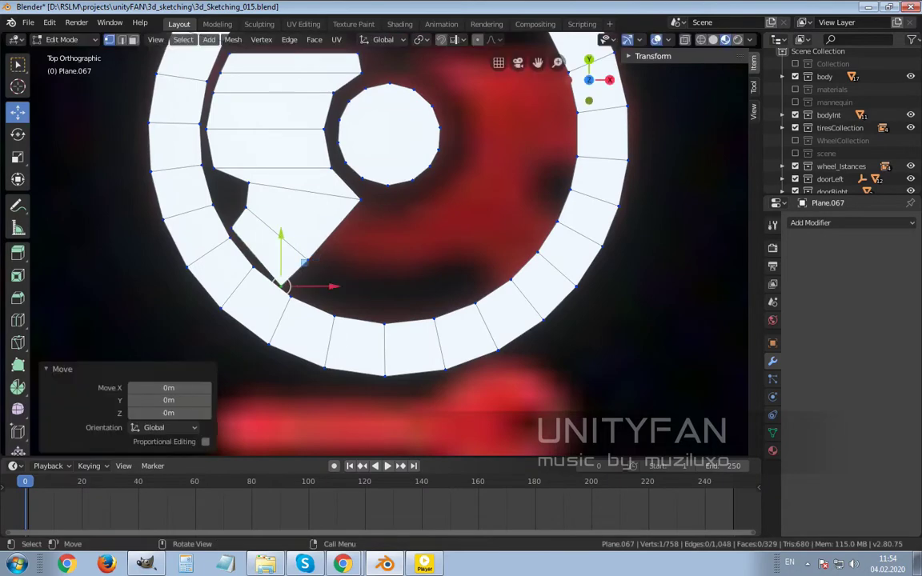
{"action": "left_click_drag", "start_coordinate": [282, 283], "coordinate": [283, 283]}
{"action": "scroll", "coordinate": [558, 61], "scroll_direction": "down", "scroll_amount": 1, "text": "ctrl"}
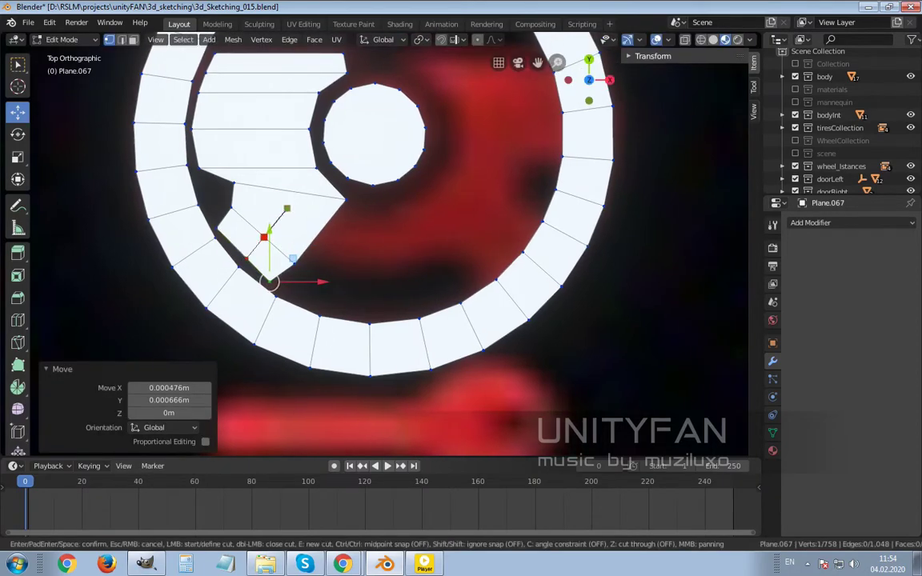
- Split the face with knife cuts and reposition the corner vertex
{"action": "key", "text": "Return"}
{"action": "key", "text": "Return"}
{"action": "scroll", "coordinate": [374, 240], "scroll_direction": "up", "scroll_amount": 1}
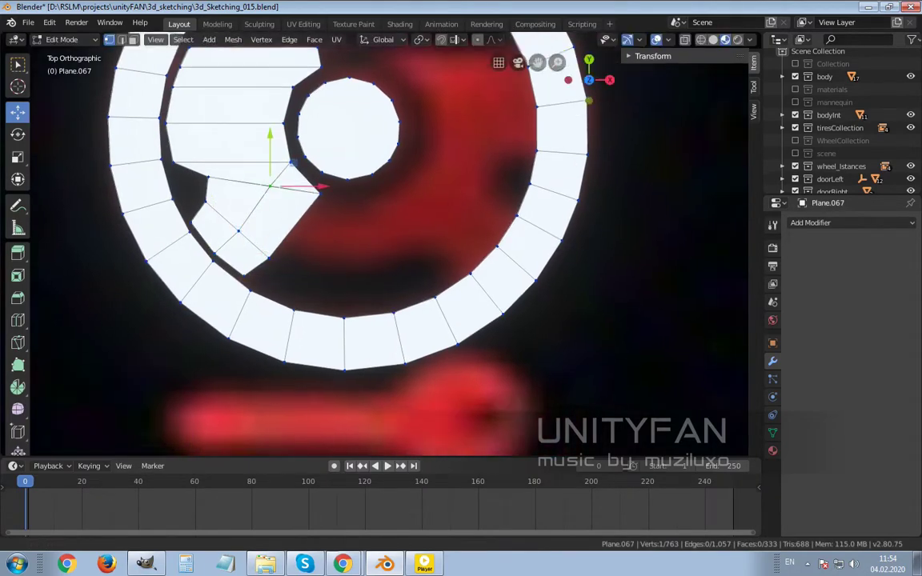
{"action": "scroll", "coordinate": [374, 240], "scroll_direction": "down", "scroll_amount": 1}
{"action": "scroll", "coordinate": [374, 240], "scroll_direction": "up", "scroll_amount": 1}
{"action": "key", "text": "g"}
{"action": "key", "text": "Return"}
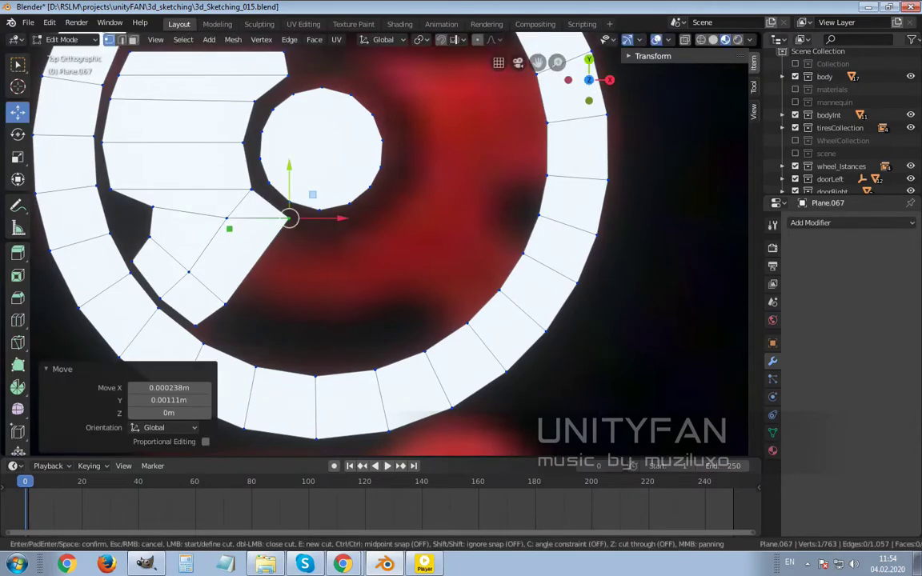
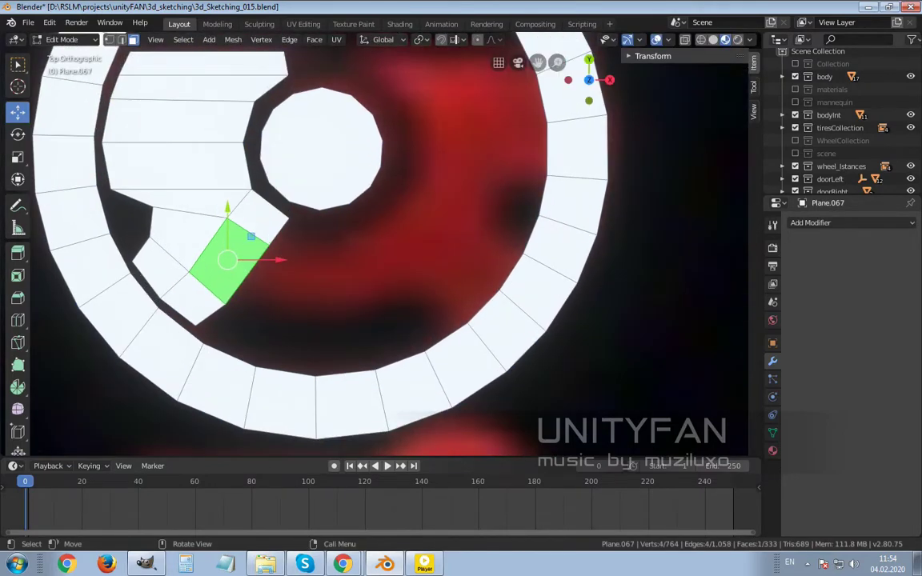
- Knife-cut a new edge across the hub and nudge hub vertices onto the reference outline
{"action": "key", "text": "Return"}
{"action": "key", "text": "g"}
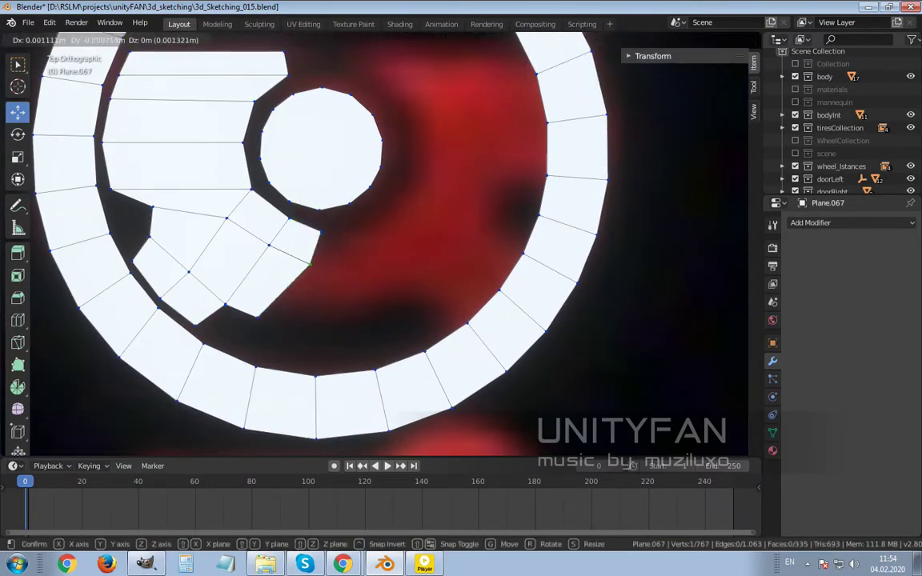
{"action": "key", "text": "Return"}
{"action": "key", "text": "Return"}
{"action": "key", "text": "k"}
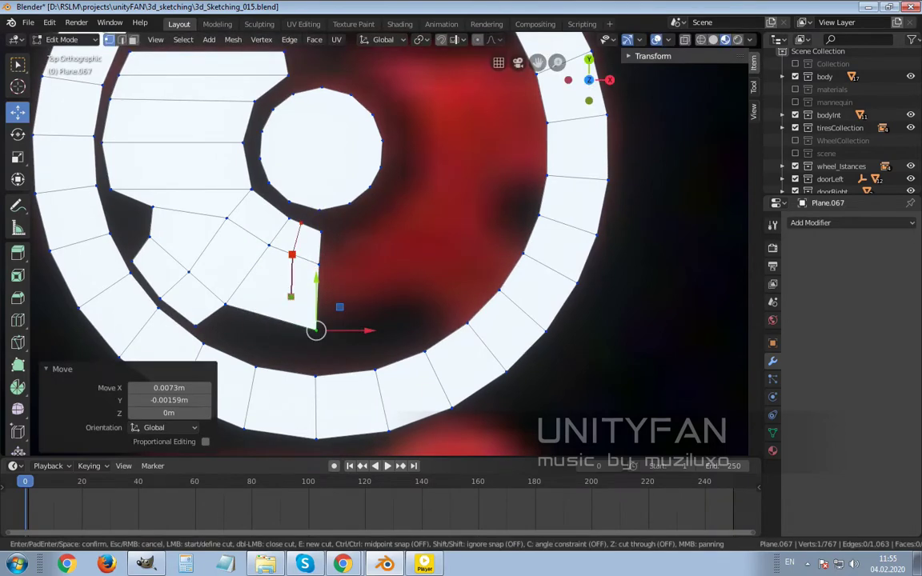
{"action": "key", "text": "Return"}
{"action": "scroll", "coordinate": [368, 176], "scroll_direction": "up", "scroll_amount": 3}
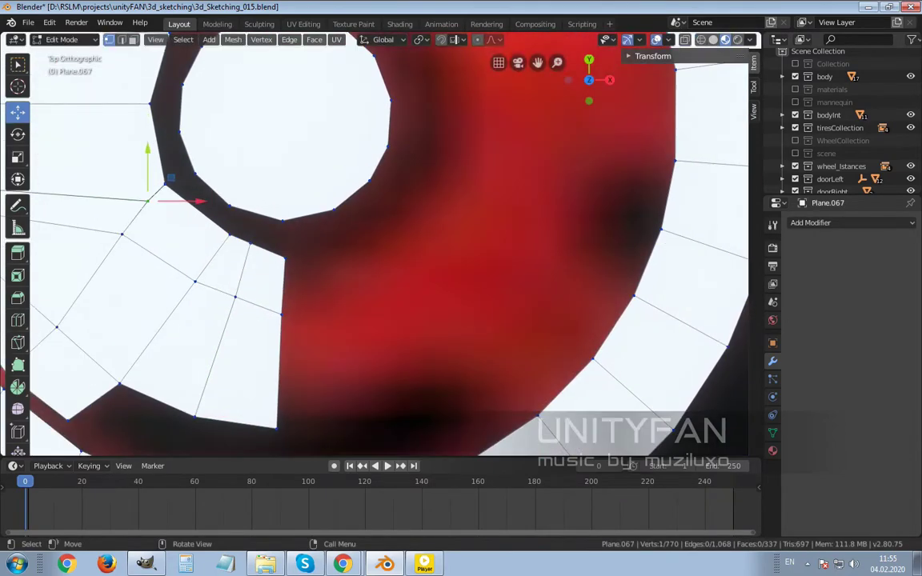
{"action": "scroll", "coordinate": [189, 161], "scroll_direction": "down", "scroll_amount": 3}
{"action": "key", "text": "k"}
{"action": "left_click", "coordinate": [189, 164]}
{"action": "key", "text": "Return"}
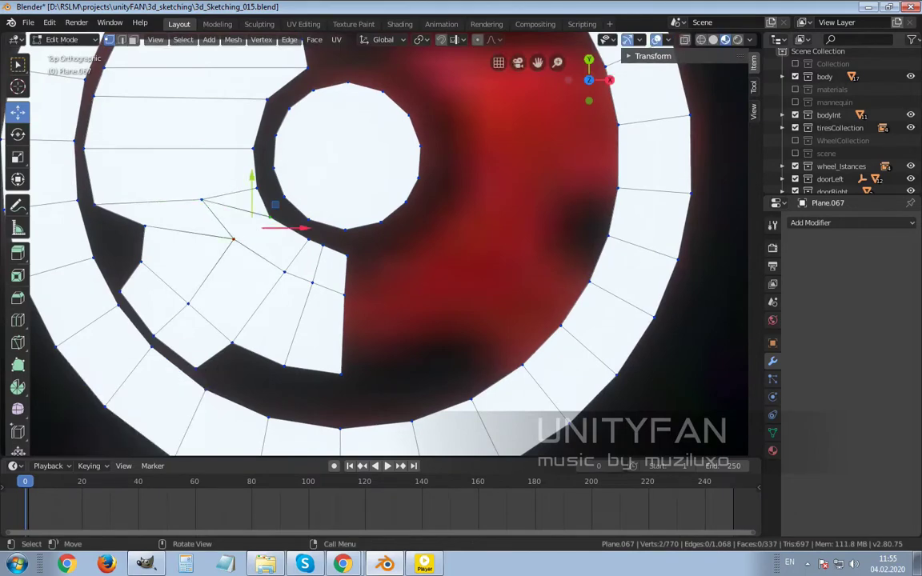
{"action": "scroll", "coordinate": [189, 166], "scroll_direction": "up", "scroll_amount": 3}
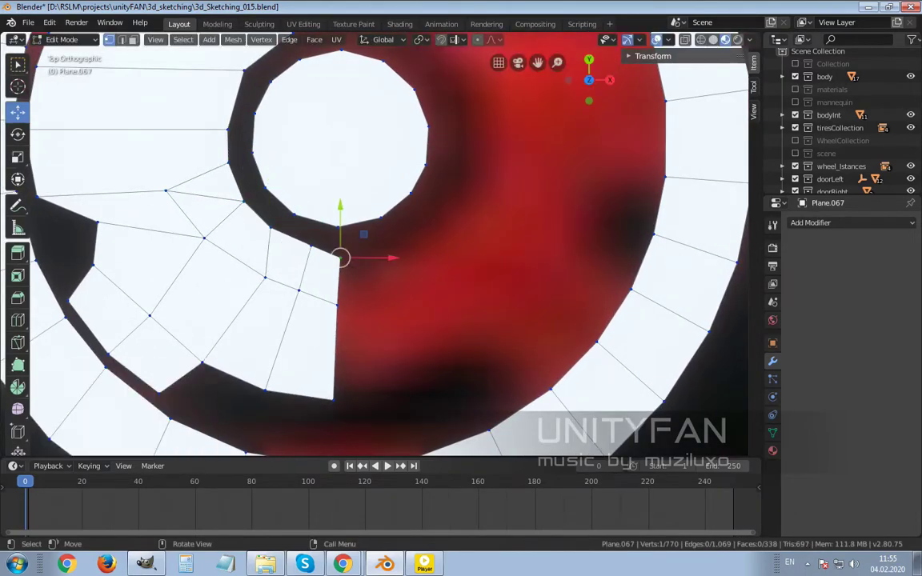
{"action": "mouse_move", "coordinate": [339, 257]}
{"action": "left_mouse_down"}
{"action": "mouse_move", "coordinate": [340, 248]}
{"action": "mouse_move", "coordinate": [309, 268]}
{"action": "left_mouse_up"}
{"action": "scroll", "coordinate": [391, 313], "scroll_direction": "down", "scroll_amount": 2}
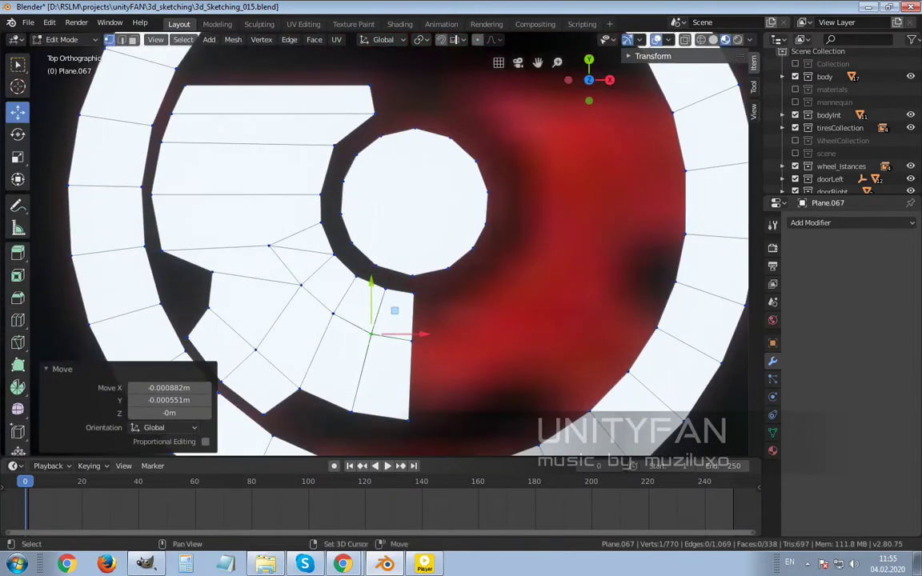
- Duplicate the left hub faces and mirror the copy along X onto the right side
{"action": "key", "text": "alt+a"}
{"action": "key", "text": "3"}
{"action": "left_click", "coordinate": [292, 272]}
{"action": "scroll", "coordinate": [309, 265], "scroll_direction": "down", "scroll_amount": 3}
{"action": "key", "text": "ctrl+KP_Add"}
{"action": "key", "text": "ctrl+KP_Add"}
{"action": "key", "text": "ctrl+KP_Add"}
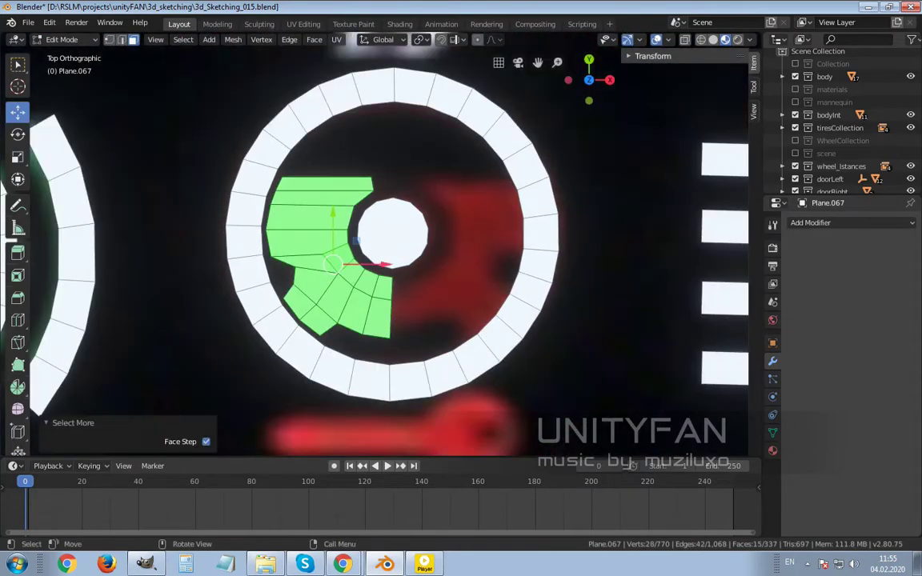
{"action": "key", "text": "g"}
{"action": "key", "text": "Return"}
{"action": "key", "text": "s"}
{"action": "key", "text": "x"}
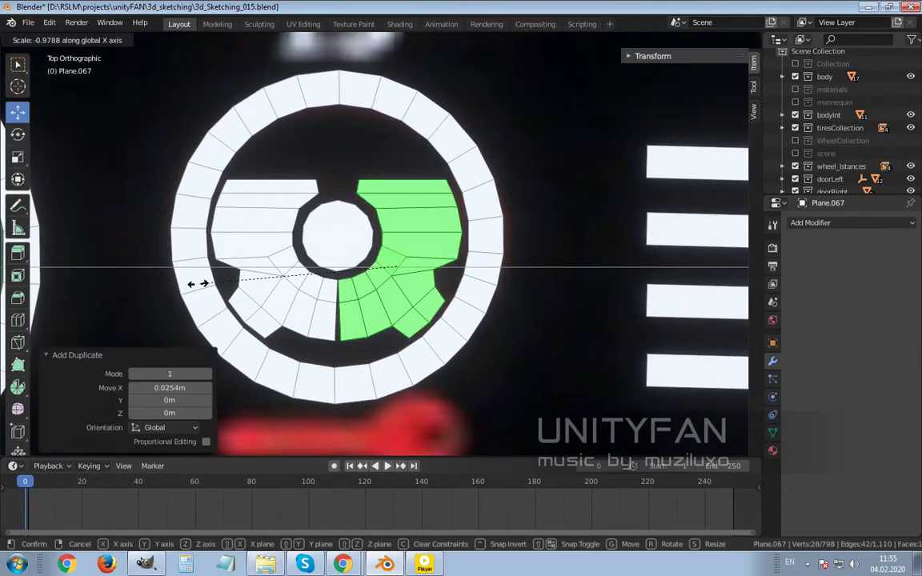
{"action": "left_click", "coordinate": [204, 283]}
{"action": "left_click_drag", "start_coordinate": [422, 257], "coordinate": [424, 257]}
- Merge the top pair of centre-seam vertices together
{"action": "left_click", "coordinate": [322, 231]}
{"action": "scroll", "coordinate": [320, 232], "scroll_direction": "up", "scroll_amount": 3}
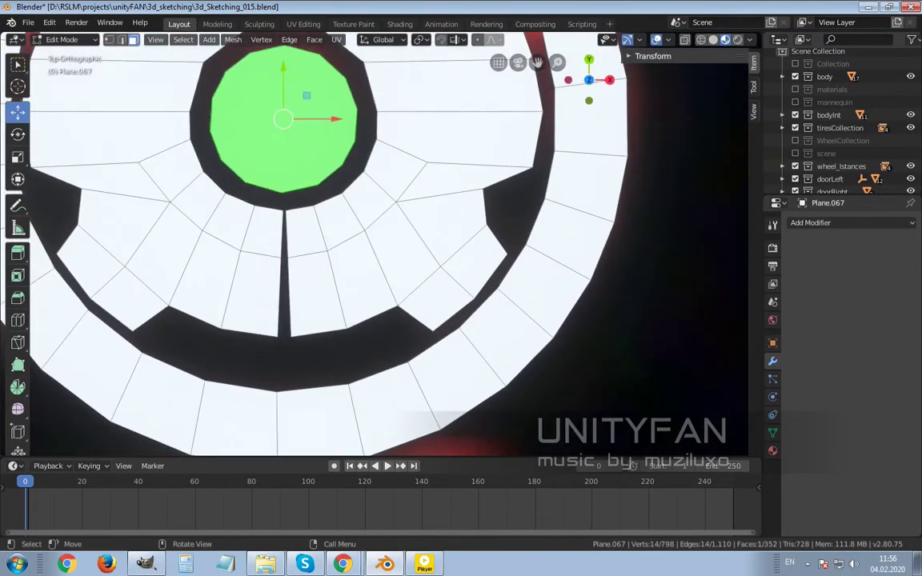
{"action": "key", "text": "1"}
{"action": "left_click", "coordinate": [283, 212]}
{"action": "scroll", "coordinate": [283, 212], "scroll_direction": "up", "scroll_amount": 3}
{"action": "scroll", "coordinate": [282, 211], "scroll_direction": "up", "scroll_amount": 2}
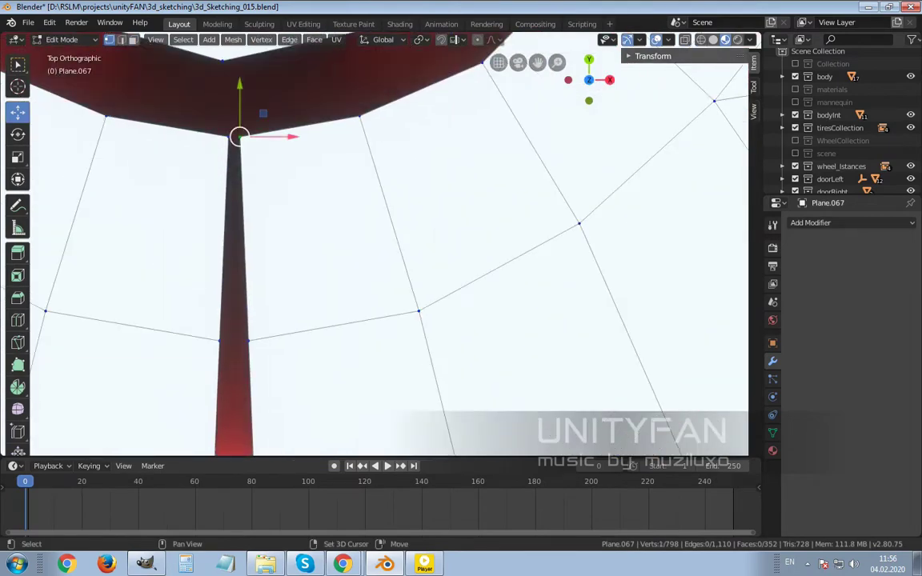
{"action": "left_click", "coordinate": [247, 341], "text": "shift"}
{"action": "key", "text": "alt+m"}
{"action": "left_click", "coordinate": [172, 344]}
- Merge the remaining seam vertex pair At Center
{"action": "scroll", "coordinate": [253, 240], "scroll_direction": "up", "scroll_amount": 2}
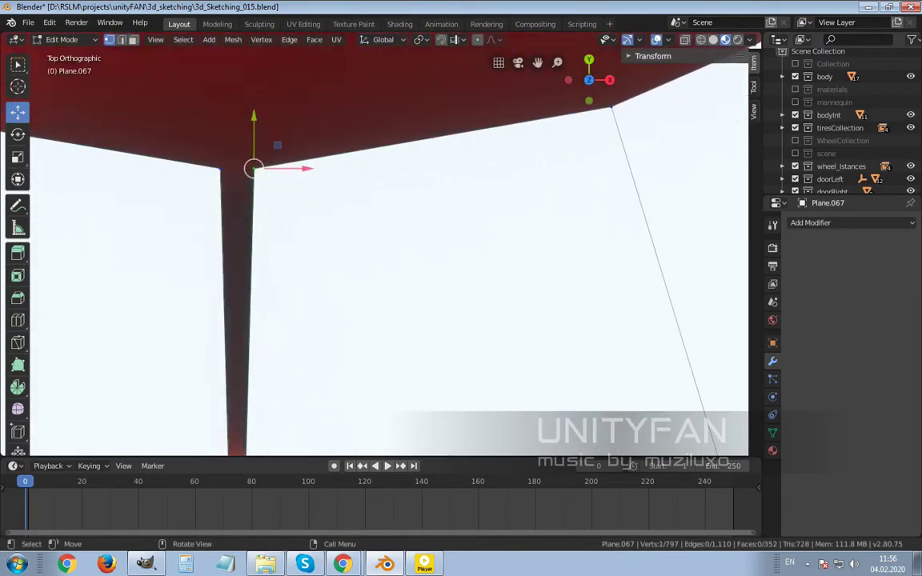
{"action": "left_click", "coordinate": [229, 217]}
{"action": "scroll", "coordinate": [229, 217], "scroll_direction": "down", "scroll_amount": 4}
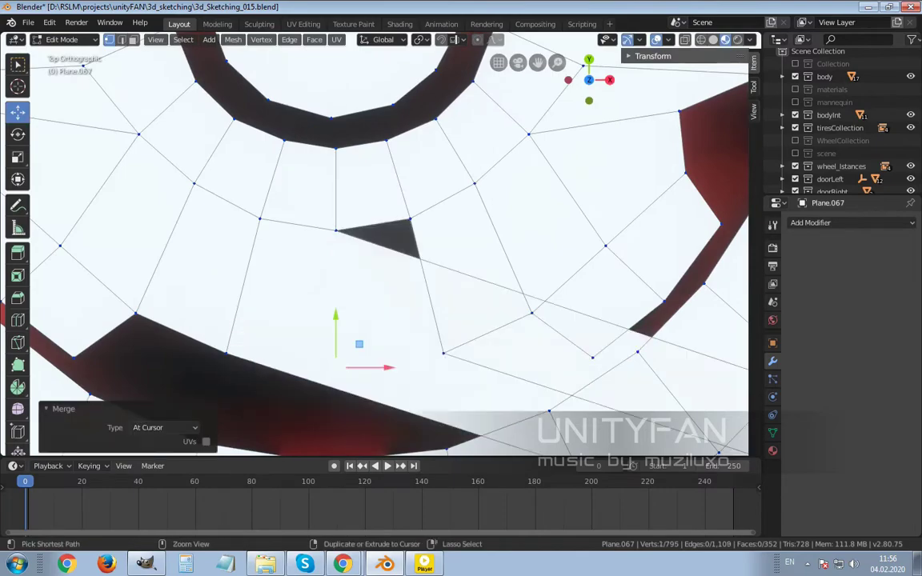
{"action": "key", "text": "alt+m"}
{"action": "left_click", "coordinate": [292, 333]}
{"action": "scroll", "coordinate": [336, 352], "scroll_direction": "down", "scroll_amount": 3}
{"action": "scroll", "coordinate": [335, 353], "scroll_direction": "down", "scroll_amount": 2}
{"action": "scroll", "coordinate": [353, 288], "scroll_direction": "up", "scroll_amount": 3}
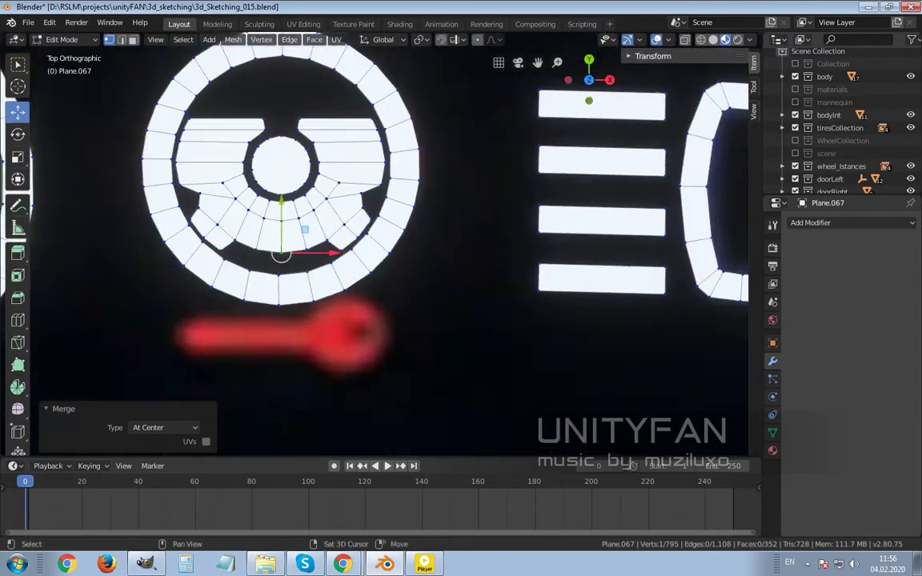
{"action": "scroll", "coordinate": [352, 289], "scroll_direction": "up", "scroll_amount": 2}
{"action": "scroll", "coordinate": [352, 289], "scroll_direction": "down", "scroll_amount": 2}
- Duplicate a ring face and stretch it along X into a bar over the wrench handle
{"action": "left_click", "coordinate": [322, 204]}
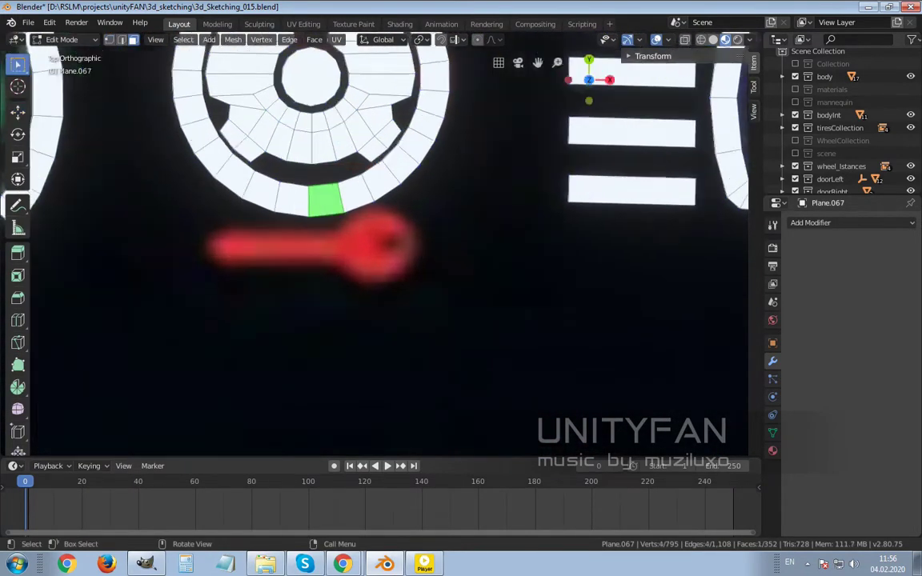
{"action": "scroll", "coordinate": [323, 204], "scroll_direction": "up", "scroll_amount": 2}
{"action": "key", "text": "shift+d"}
{"action": "key", "text": "g"}
{"action": "key", "text": "2"}
{"action": "left_click", "coordinate": [235, 248]}
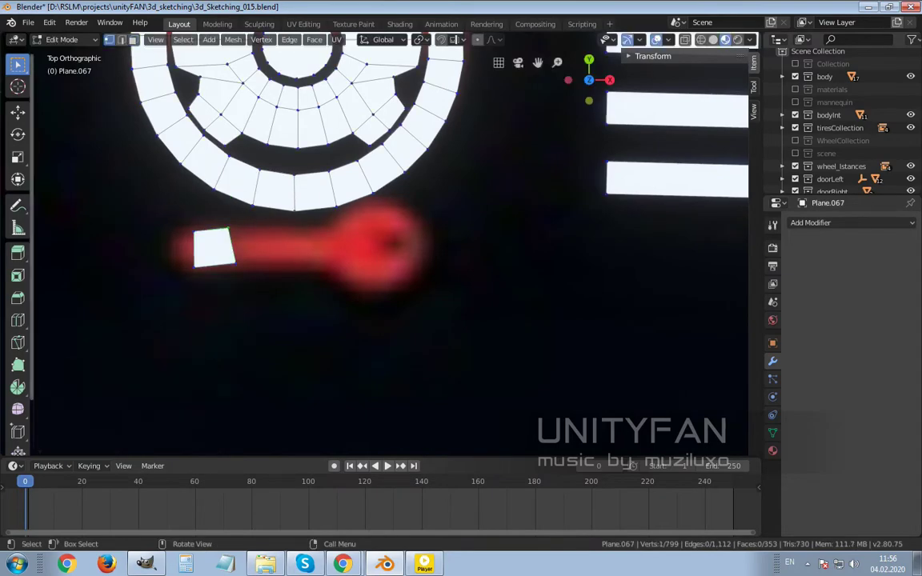
{"action": "key", "text": "g"}
{"action": "key", "text": "x"}
{"action": "left_click", "coordinate": [328, 249]}
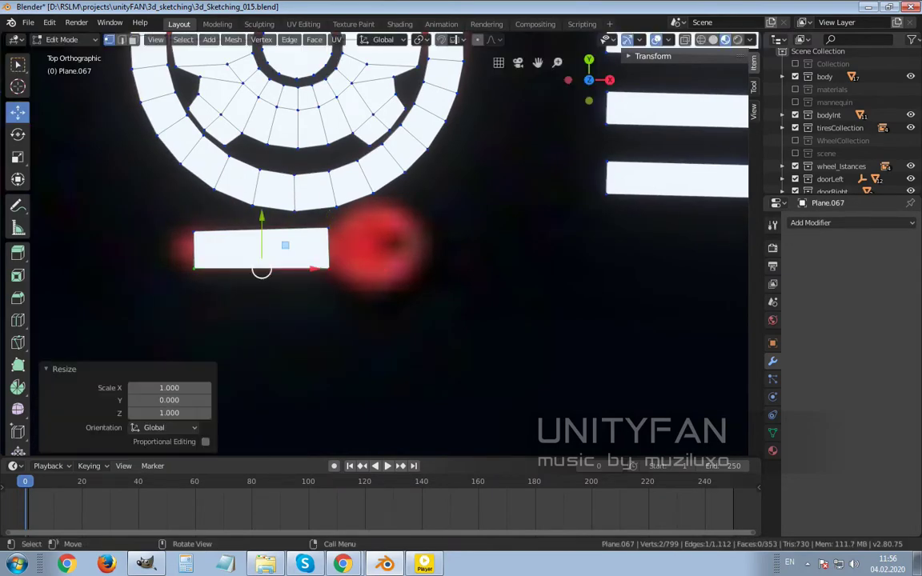
{"action": "left_click", "coordinate": [265, 230]}
{"action": "left_click", "coordinate": [178, 241]}
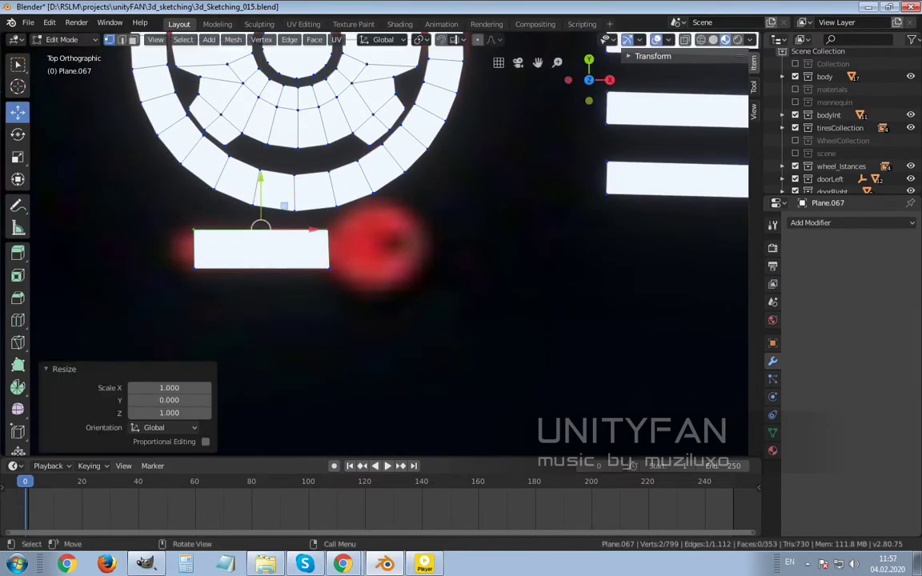
{"action": "scroll", "coordinate": [366, 244], "scroll_direction": "up", "scroll_amount": 2}
{"action": "left_click", "coordinate": [437, 270]}
{"action": "middle_click_drag", "start_coordinate": [367, 244], "coordinate": [505, 237], "text": "shift"}
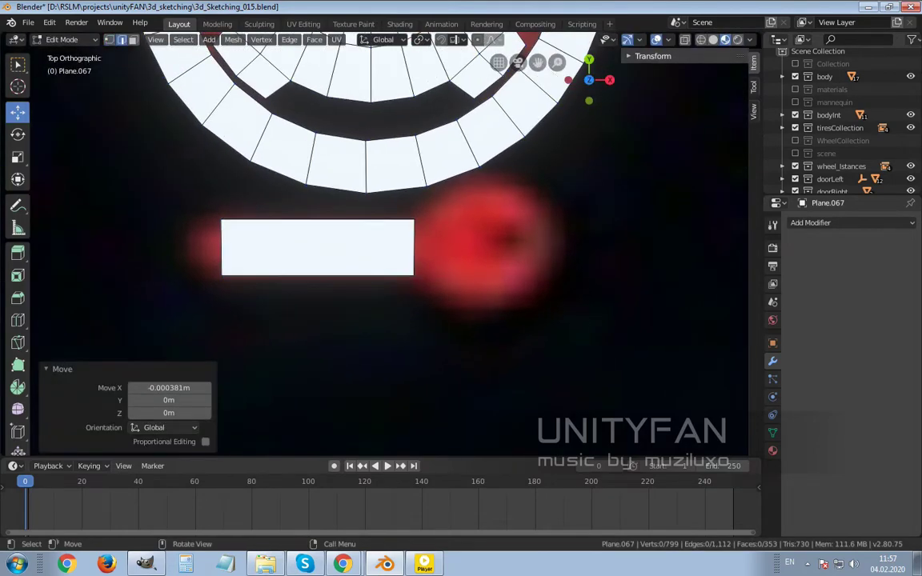
- Extrude the bar's left end into a point and extend the bar across the wrench head
{"action": "key", "text": "e"}
{"action": "key", "text": "x"}
{"action": "left_click", "coordinate": [484, 247]}
{"action": "key", "text": "s"}
{"action": "left_click", "coordinate": [494, 248]}
{"action": "scroll", "coordinate": [453, 240], "scroll_direction": "down", "scroll_amount": 3}
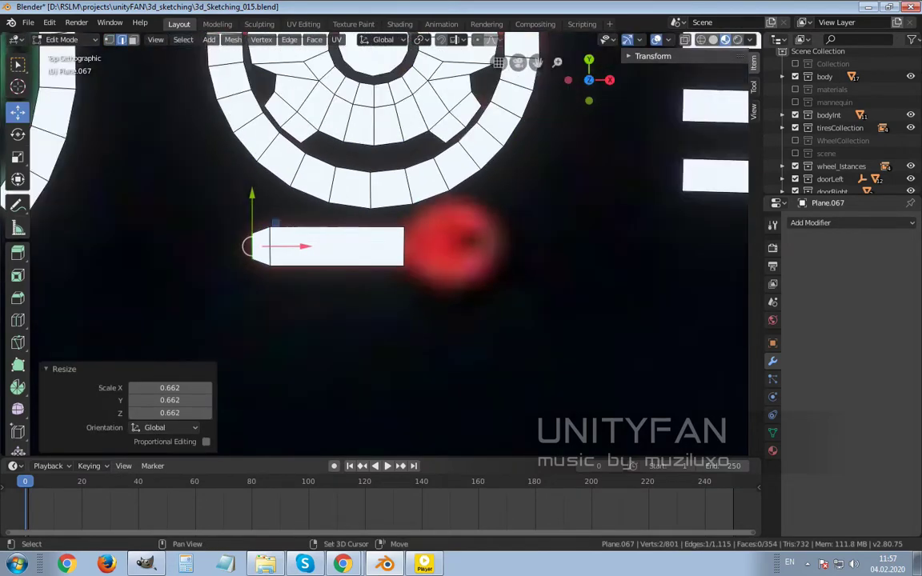
{"action": "key", "text": "ctrl+z"}
{"action": "middle_click_drag", "start_coordinate": [452, 240], "coordinate": [316, 252], "text": "shift"}
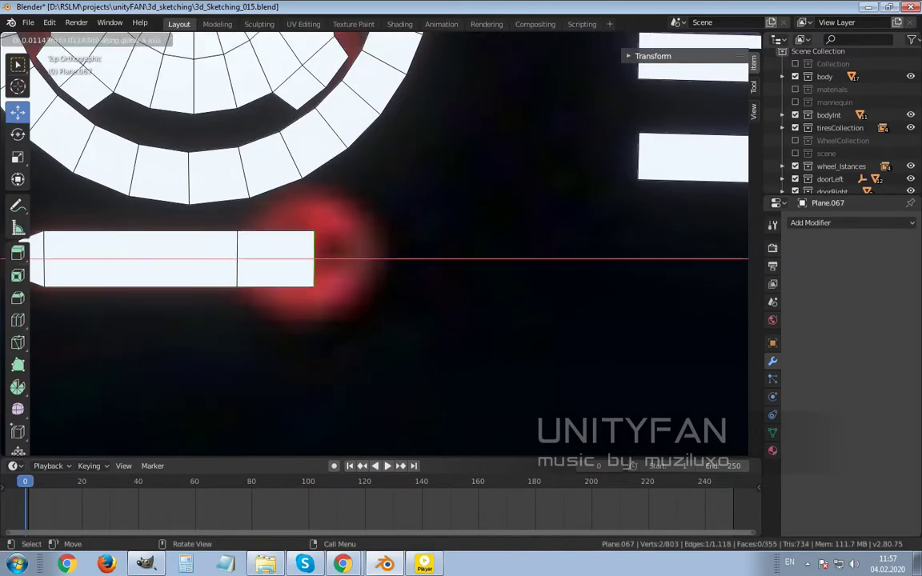
{"action": "left_click", "coordinate": [376, 258]}
{"action": "middle_click_drag", "start_coordinate": [305, 290], "coordinate": [290, 294], "text": "shift"}
{"action": "left_click", "coordinate": [291, 293]}
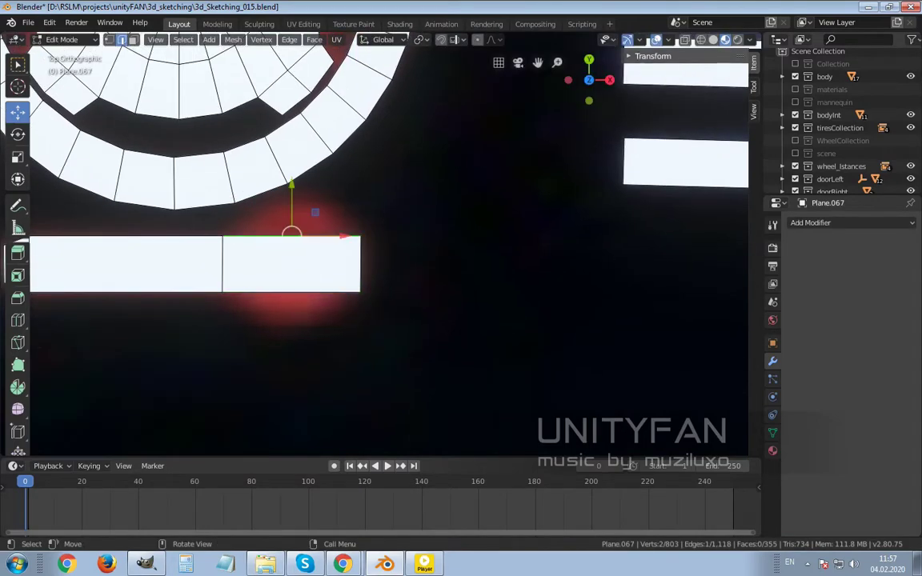
- Add two loop cuts through the head and pull its vertices into an octagon
{"action": "left_click", "coordinate": [291, 257]}
{"action": "left_click", "coordinate": [326, 257]}
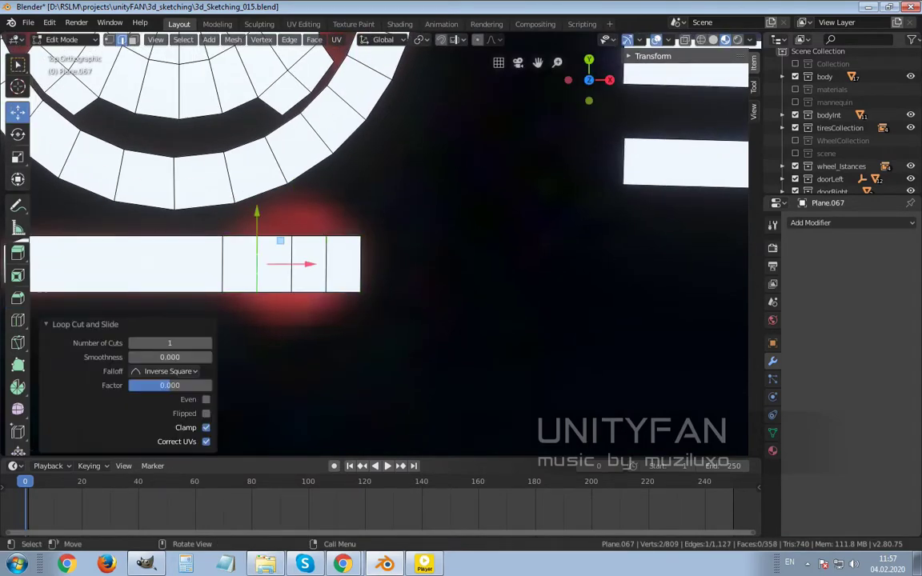
{"action": "left_click", "coordinate": [291, 236]}
{"action": "left_click_drag", "start_coordinate": [291, 236], "coordinate": [292, 196]}
{"action": "left_click", "coordinate": [292, 292]}
{"action": "left_click_drag", "start_coordinate": [291, 292], "coordinate": [291, 333]}
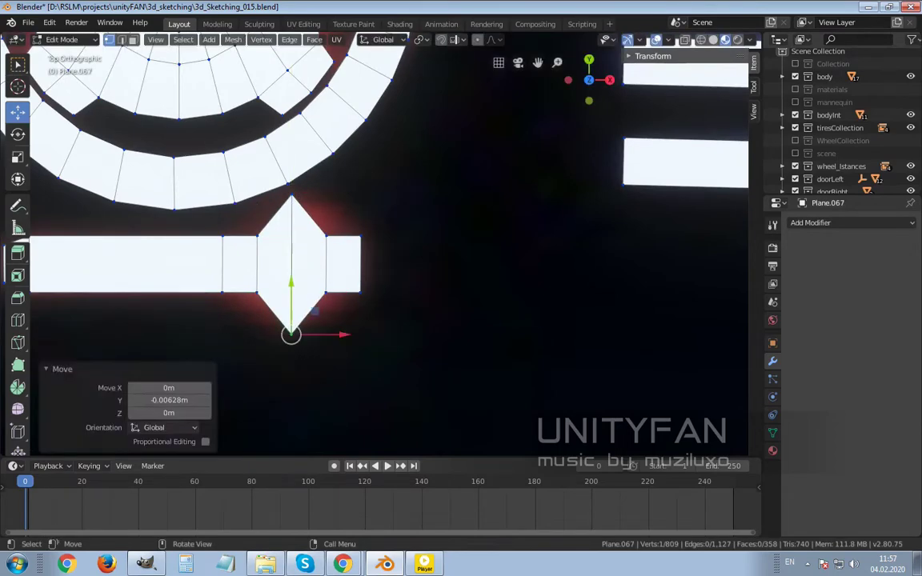
{"action": "left_click", "coordinate": [326, 236]}
{"action": "left_click_drag", "start_coordinate": [325, 236], "coordinate": [330, 203]}
{"action": "left_click_drag", "start_coordinate": [326, 292], "coordinate": [330, 328]}
{"action": "left_click", "coordinate": [256, 293]}
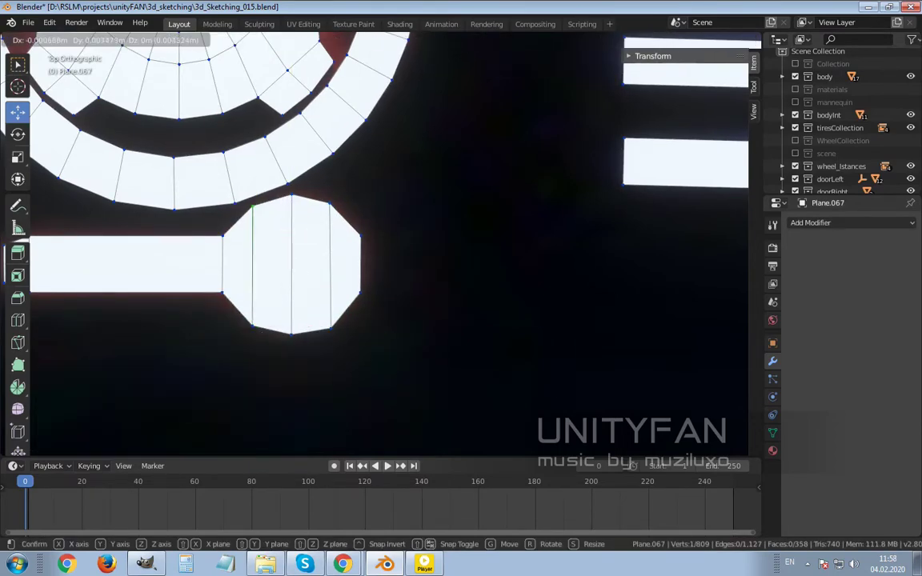
{"action": "left_click", "coordinate": [253, 202]}
{"action": "scroll", "coordinate": [263, 163], "scroll_direction": "up", "scroll_amount": 1}
{"action": "scroll", "coordinate": [291, 244], "scroll_direction": "down", "scroll_amount": 1}
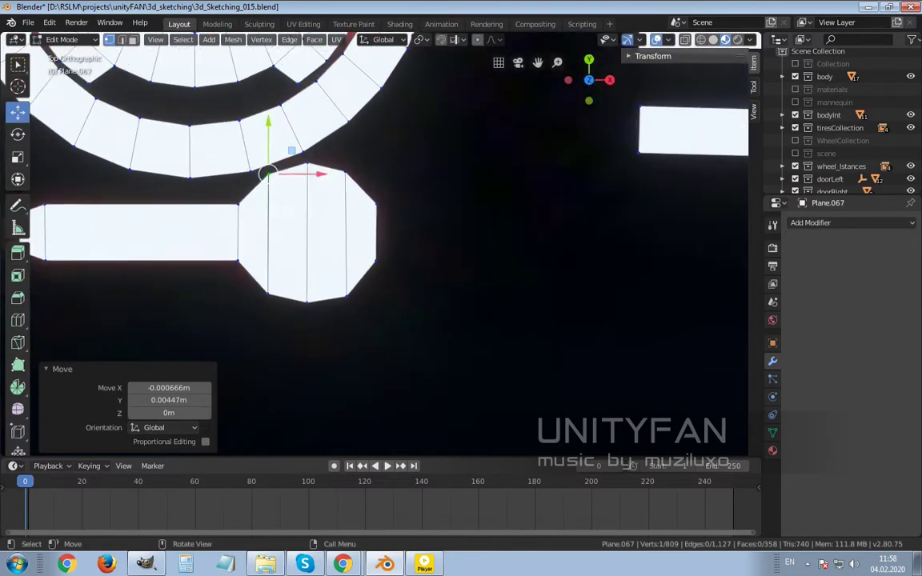
- Inset the octagonal head, delete the inner faces and enlarge the resulting hole
{"action": "key", "text": "l"}
{"action": "key", "text": "i"}
{"action": "scroll", "coordinate": [306, 233], "scroll_direction": "down", "scroll_amount": 2}
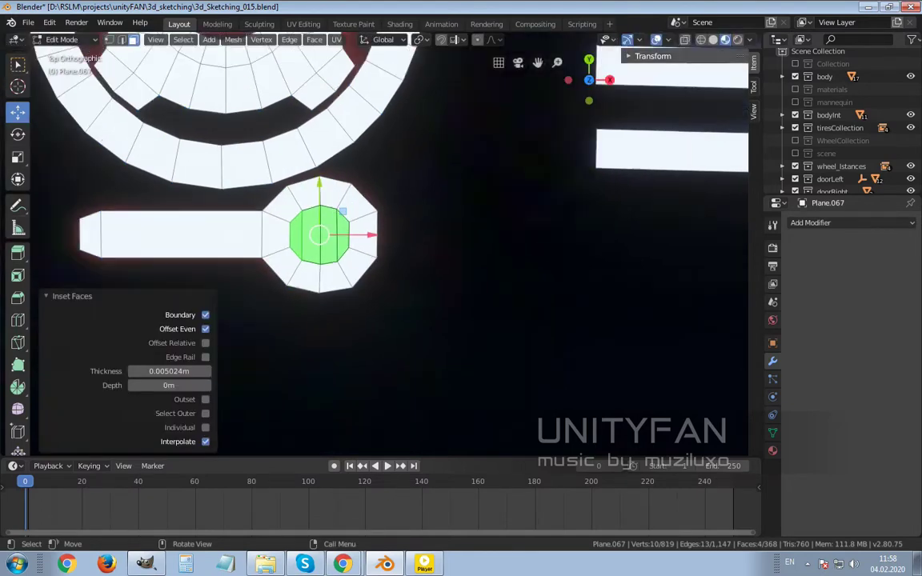
{"action": "scroll", "coordinate": [336, 232], "scroll_direction": "up", "scroll_amount": 2}
{"action": "key", "text": "s"}
{"action": "left_click", "coordinate": [312, 229]}
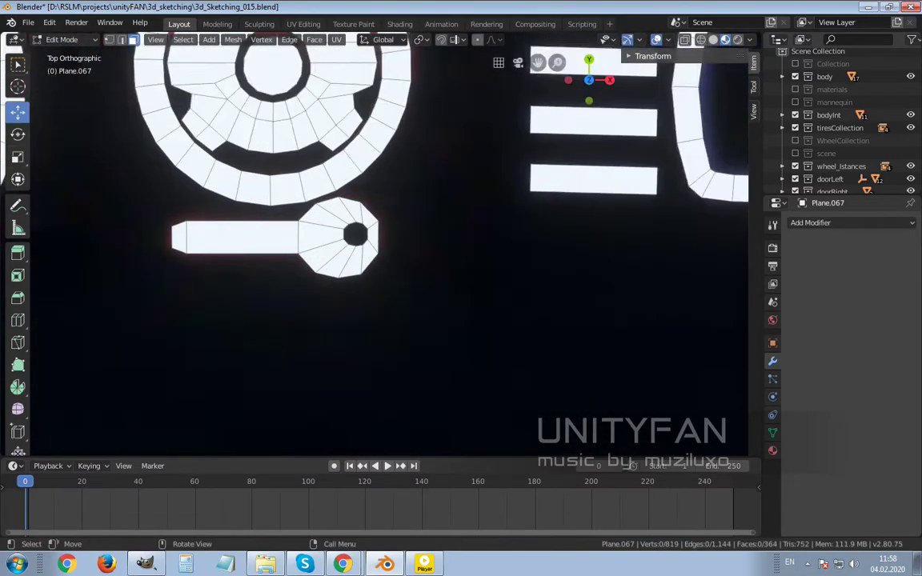
{"action": "scroll", "coordinate": [328, 224], "scroll_direction": "up", "scroll_amount": 2}
{"action": "left_click", "coordinate": [392, 240]}
- Position the wrench hole and drop the copied ring onto the clock icon
{"action": "key", "text": "g"}
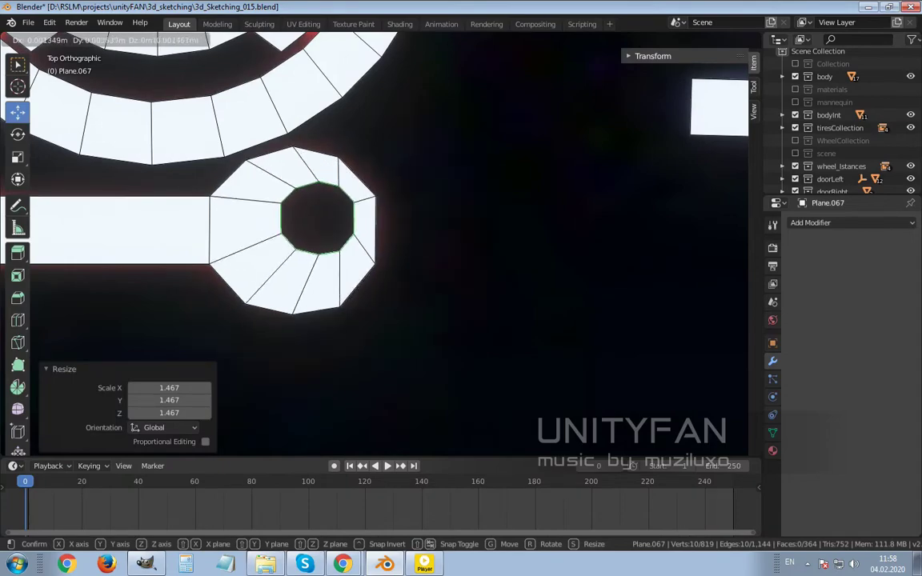
{"action": "key", "text": "g"}
{"action": "scroll", "coordinate": [377, 240], "scroll_direction": "down", "scroll_amount": 3}
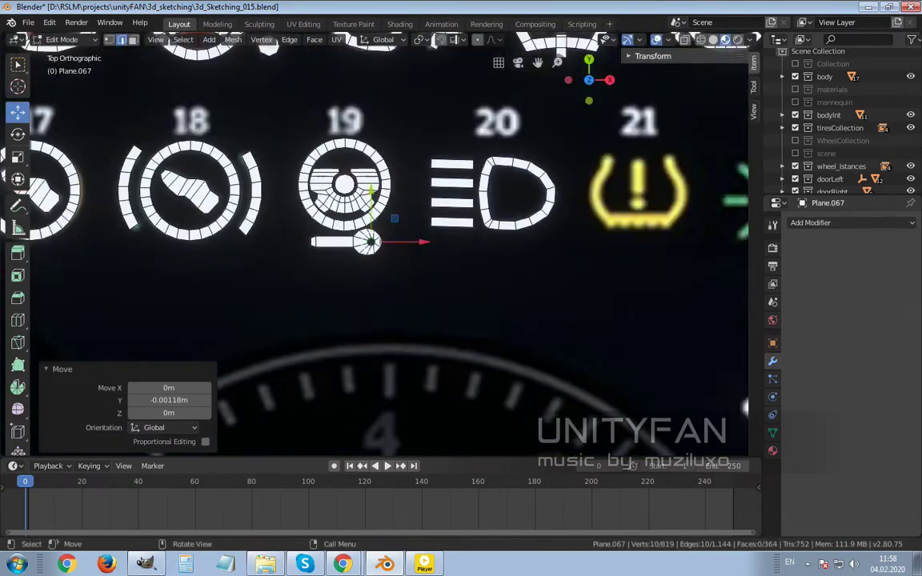
{"action": "key", "text": "Tab"}
{"action": "scroll", "coordinate": [377, 240], "scroll_direction": "up", "scroll_amount": 3}
{"action": "scroll", "coordinate": [376, 240], "scroll_direction": "down", "scroll_amount": 3}
{"action": "key", "text": "Tab"}
{"action": "scroll", "coordinate": [440, 136], "scroll_direction": "up", "scroll_amount": 4}
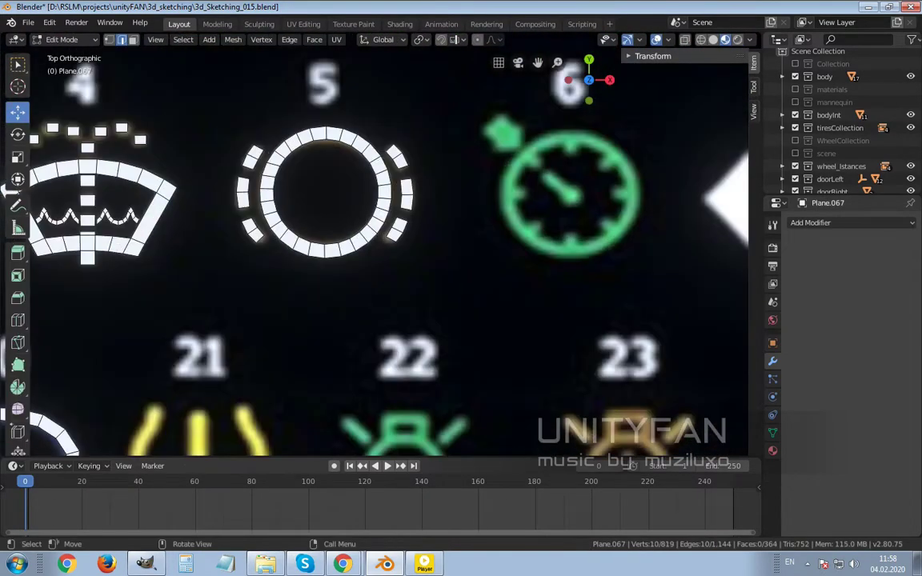
{"action": "scroll", "coordinate": [236, 248], "scroll_direction": "down", "scroll_amount": 2}
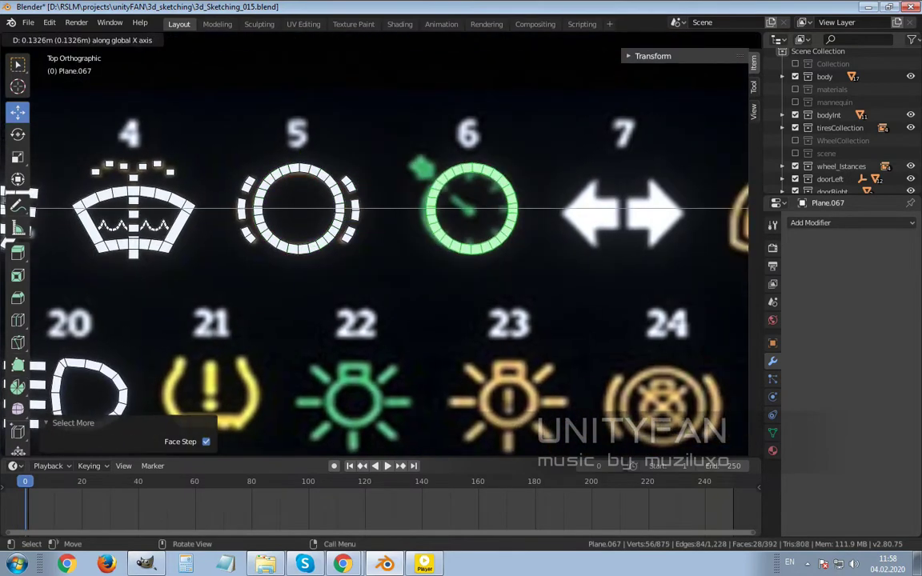
{"action": "key", "text": "Return"}
{"action": "scroll", "coordinate": [469, 208], "scroll_direction": "up", "scroll_amount": 2}
{"action": "scroll", "coordinate": [469, 209], "scroll_direction": "up", "scroll_amount": 2}
{"action": "scroll", "coordinate": [468, 208], "scroll_direction": "up", "scroll_amount": 1}
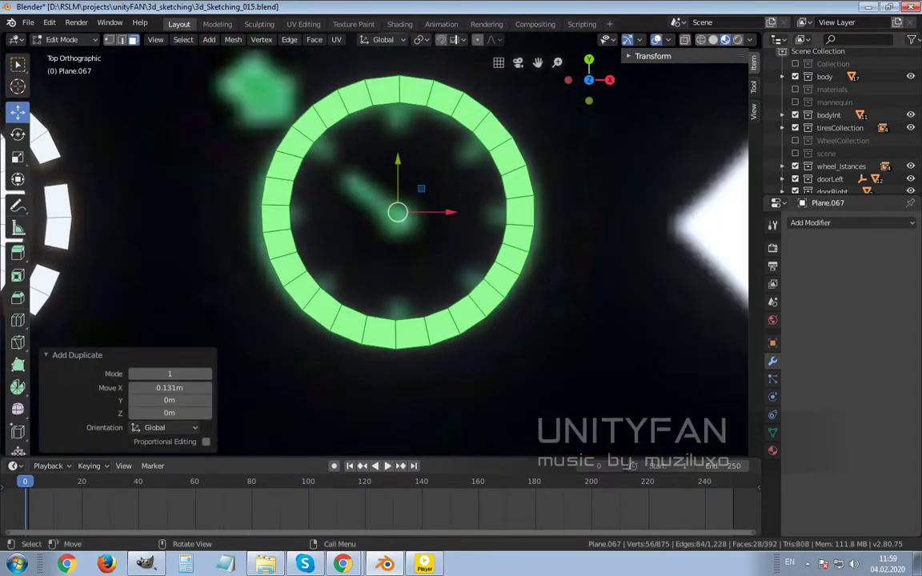
- Duplicate a ring segment and shrink it into tick marks on opposite sides inside the ring
{"action": "left_click", "coordinate": [273, 217]}
{"action": "key", "text": "shift+d"}
{"action": "left_click", "coordinate": [303, 216]}
{"action": "key", "text": "s"}
{"action": "left_click", "coordinate": [297, 215]}
{"action": "scroll", "coordinate": [297, 215], "scroll_direction": "up", "scroll_amount": 2}
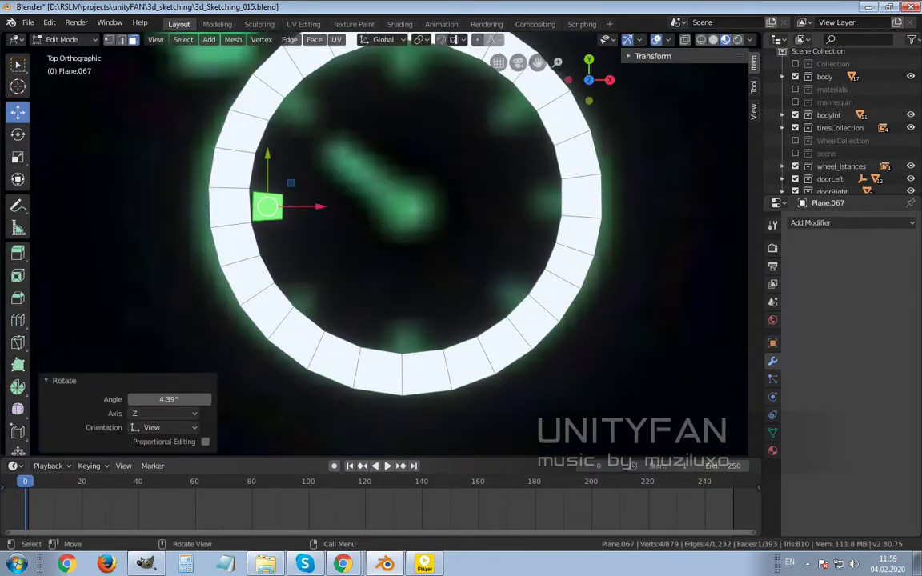
{"action": "left_click", "coordinate": [230, 224]}
{"action": "scroll", "coordinate": [230, 224], "scroll_direction": "down", "scroll_amount": 2}
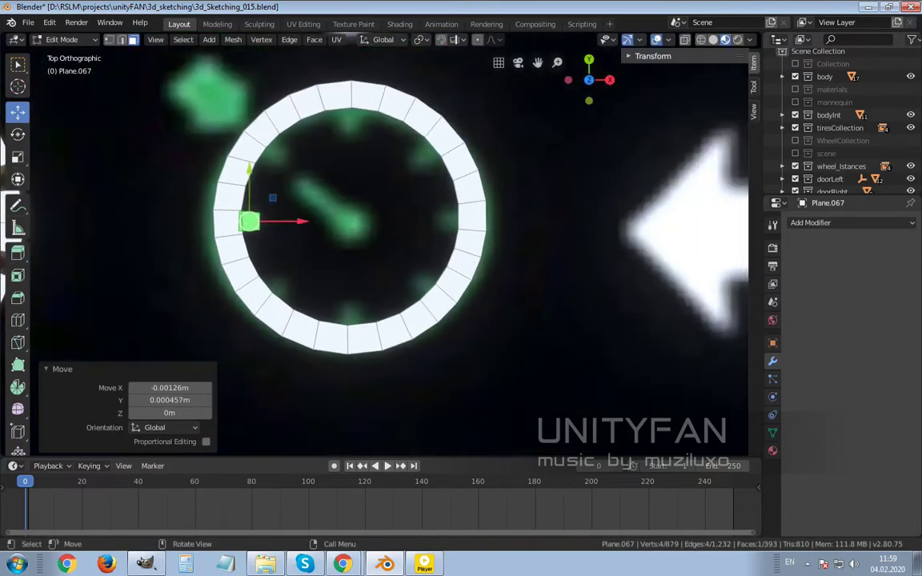
{"action": "left_click", "coordinate": [439, 221]}
{"action": "scroll", "coordinate": [439, 220], "scroll_direction": "up", "scroll_amount": 2}
- Copy the two side ticks rotated 90 degrees to the top and bottom
{"action": "left_click", "coordinate": [191, 212], "text": "shift"}
{"action": "scroll", "coordinate": [321, 240], "scroll_direction": "down", "scroll_amount": 2}
{"action": "key", "text": "shift+d"}
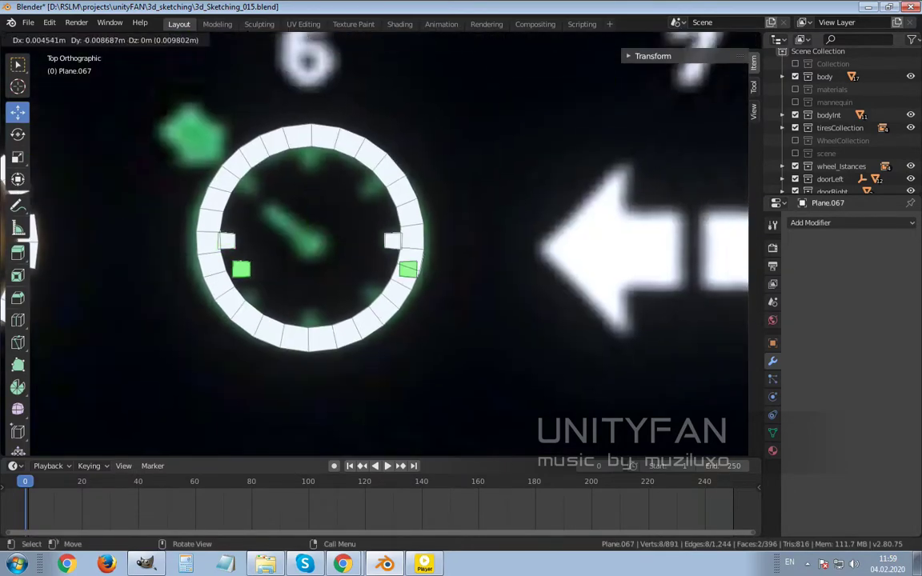
{"action": "key", "text": "r"}
{"action": "key", "text": "9"}
{"action": "key", "text": "0"}
{"action": "key", "text": "Return"}
{"action": "scroll", "coordinate": [310, 349], "scroll_direction": "up", "scroll_amount": 2}
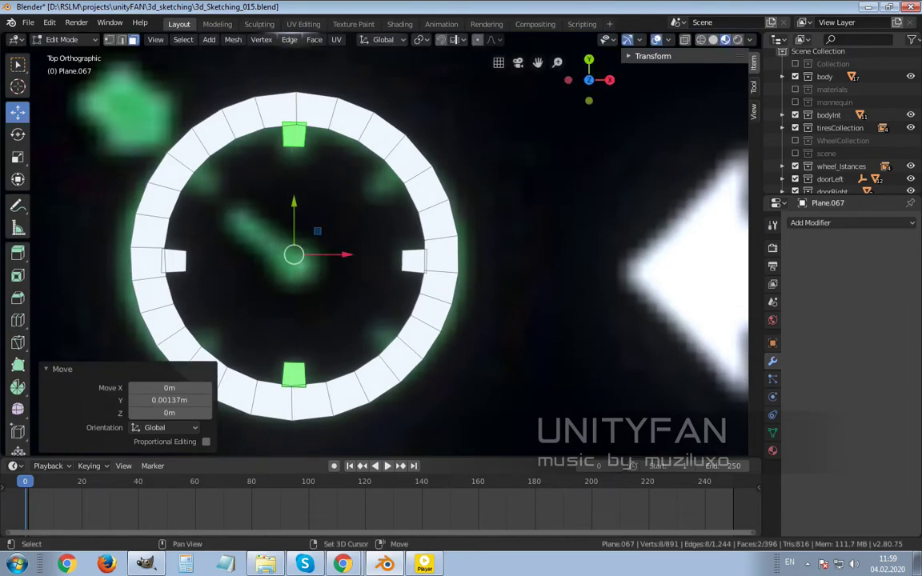
- Copy all four ticks rotated 50 degrees onto the diagonals
{"action": "left_click", "coordinate": [175, 261], "text": "shift"}
{"action": "left_click", "coordinate": [414, 260], "text": "shift"}
{"action": "key", "text": "shift+d"}
{"action": "key", "text": "r"}
{"action": "key", "text": "5"}
{"action": "key", "text": "0"}
{"action": "key", "text": "Return"}
{"action": "scroll", "coordinate": [308, 282], "scroll_direction": "down", "scroll_amount": 2}
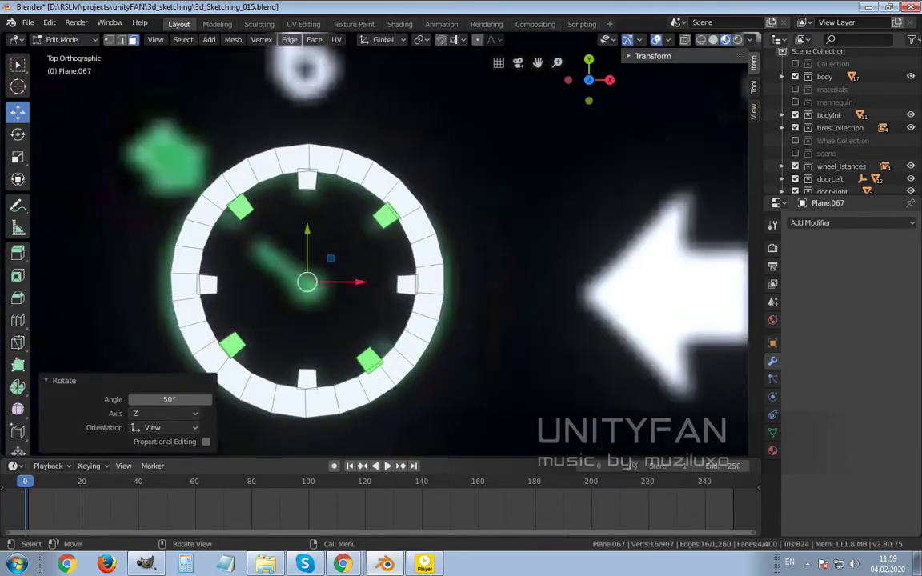
- Nudge the left, bottom, lower-left, upper-right and upper-left ticks into alignment
{"action": "left_click_drag", "start_coordinate": [207, 278], "coordinate": [206, 276]}
{"action": "left_click_drag", "start_coordinate": [305, 377], "coordinate": [305, 376]}
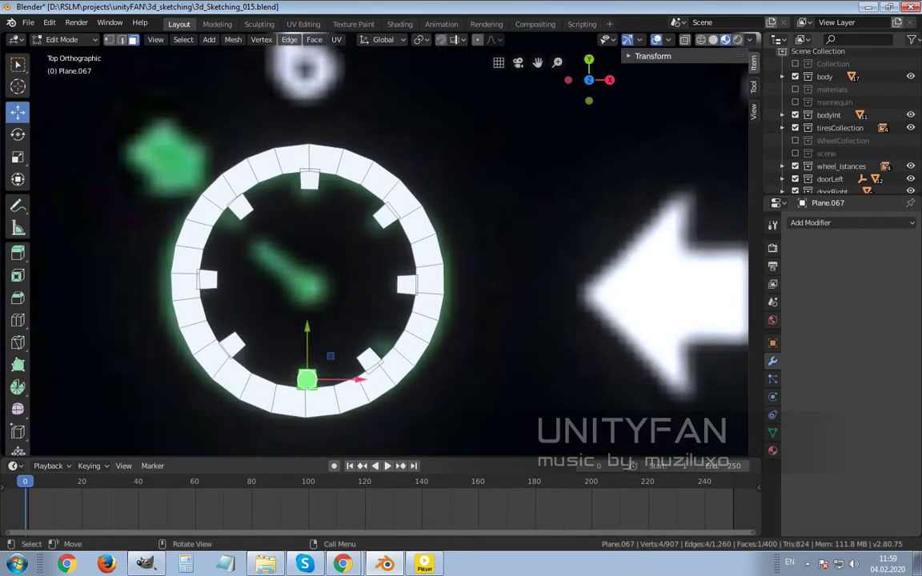
{"action": "left_click_drag", "start_coordinate": [233, 346], "coordinate": [234, 345]}
{"action": "left_click_drag", "start_coordinate": [385, 214], "coordinate": [385, 213]}
{"action": "left_click_drag", "start_coordinate": [238, 210], "coordinate": [238, 210]}
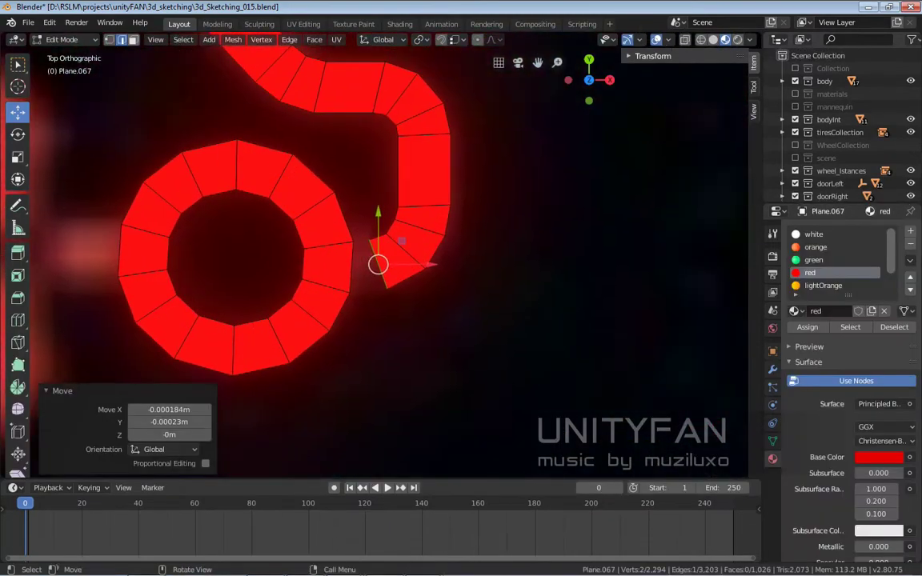
- Extrude the end of the car body strip into an axle strip across the wheel
{"action": "left_click", "coordinate": [420, 267], "text": "shift"}
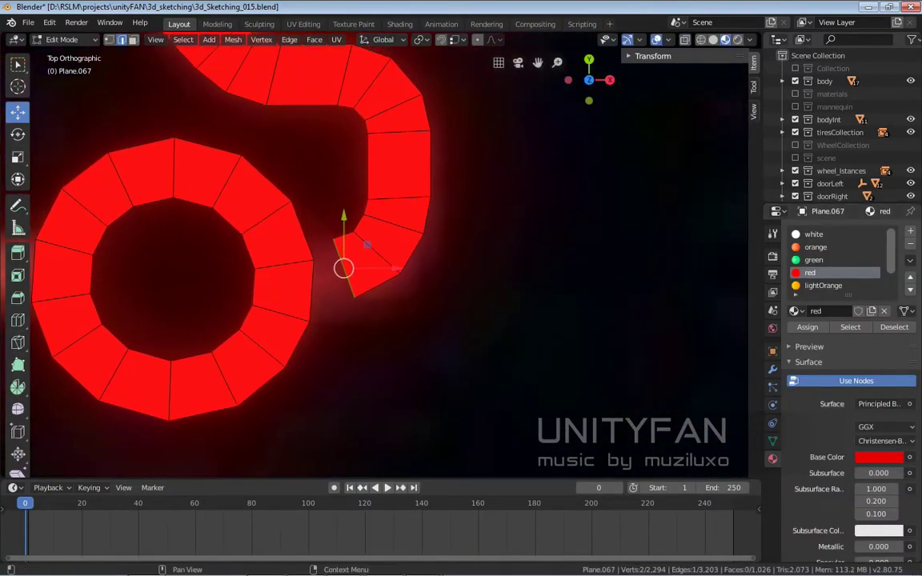
{"action": "scroll", "coordinate": [344, 268], "scroll_direction": "down", "scroll_amount": 3}
{"action": "scroll", "coordinate": [342, 272], "scroll_direction": "up", "scroll_amount": 4}
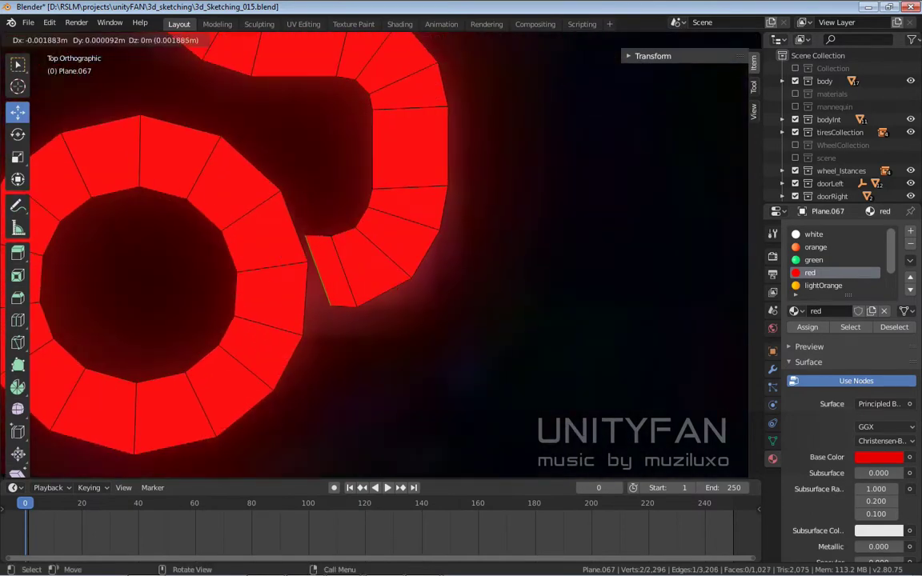
{"action": "key", "text": "r"}
{"action": "key", "text": "Return"}
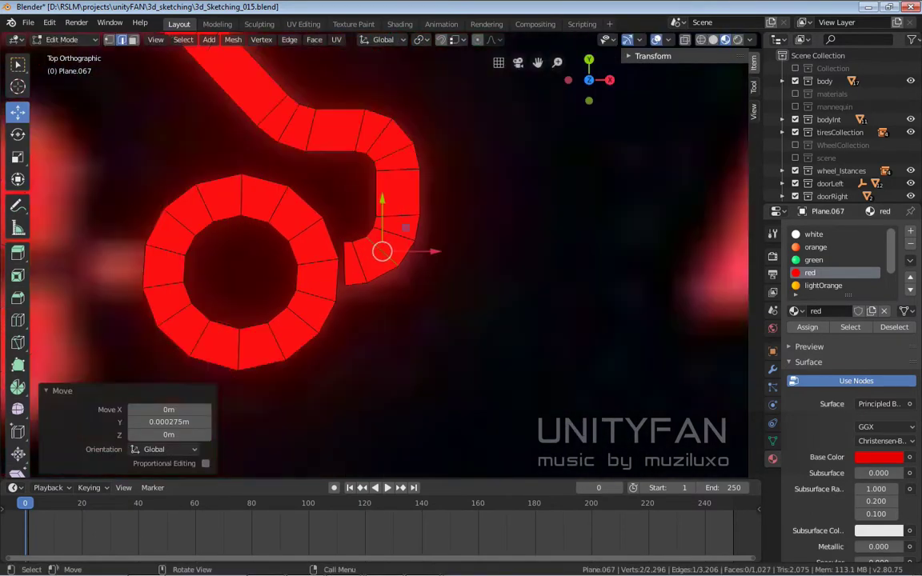
{"action": "key", "text": "Return"}
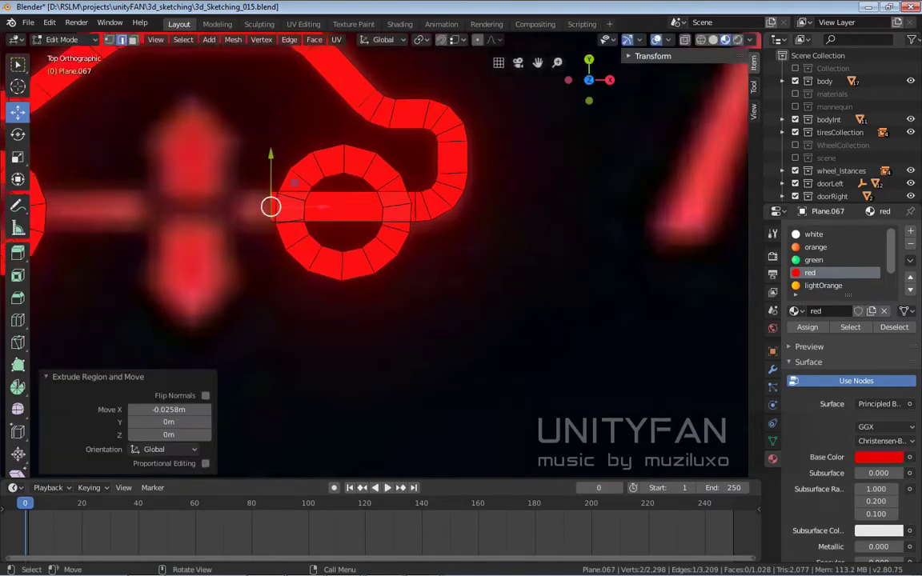
{"action": "scroll", "coordinate": [344, 216], "scroll_direction": "up", "scroll_amount": 3}
- Delete the axle strip faces that overlap the wheel
{"action": "left_click", "coordinate": [207, 181]}
{"action": "key", "text": "x"}
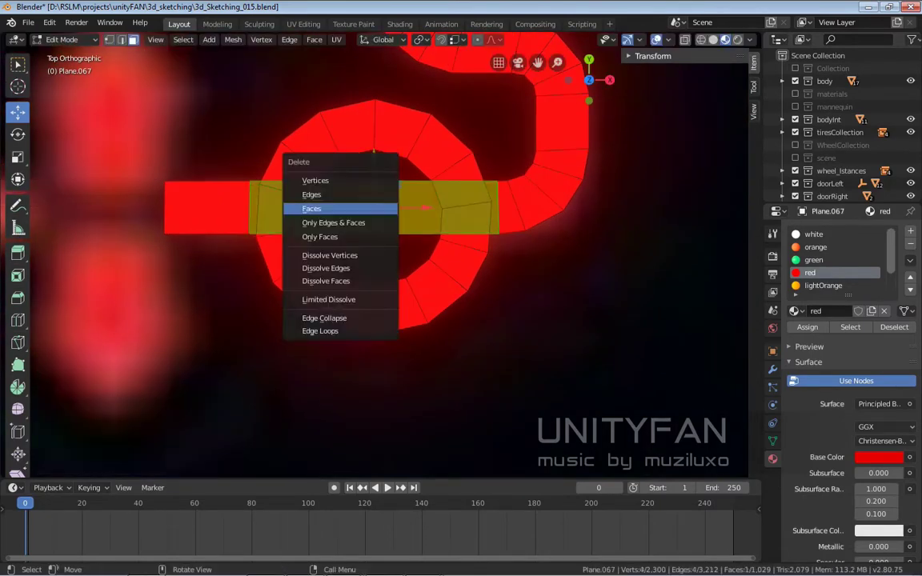
{"action": "left_click", "coordinate": [312, 206]}
{"action": "scroll", "coordinate": [377, 240], "scroll_direction": "down", "scroll_amount": 1}
{"action": "scroll", "coordinate": [376, 240], "scroll_direction": "down", "scroll_amount": 2}
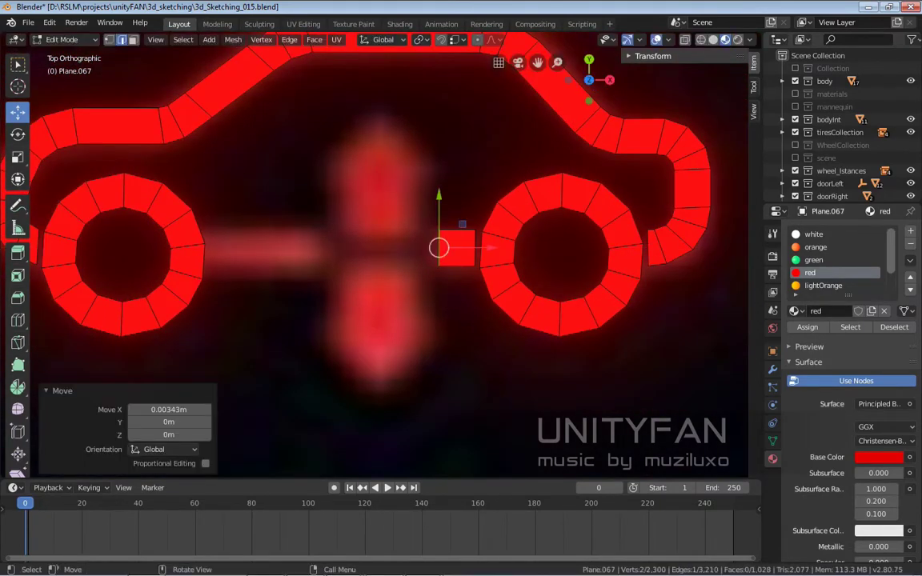
- Duplicate the axle stub into pieces at the left wheel and the car's centre
{"action": "key", "text": "3"}
{"action": "key", "text": "shift+d"}
{"action": "key", "text": "Return"}
{"action": "key", "text": "g"}
{"action": "key", "text": "Return"}
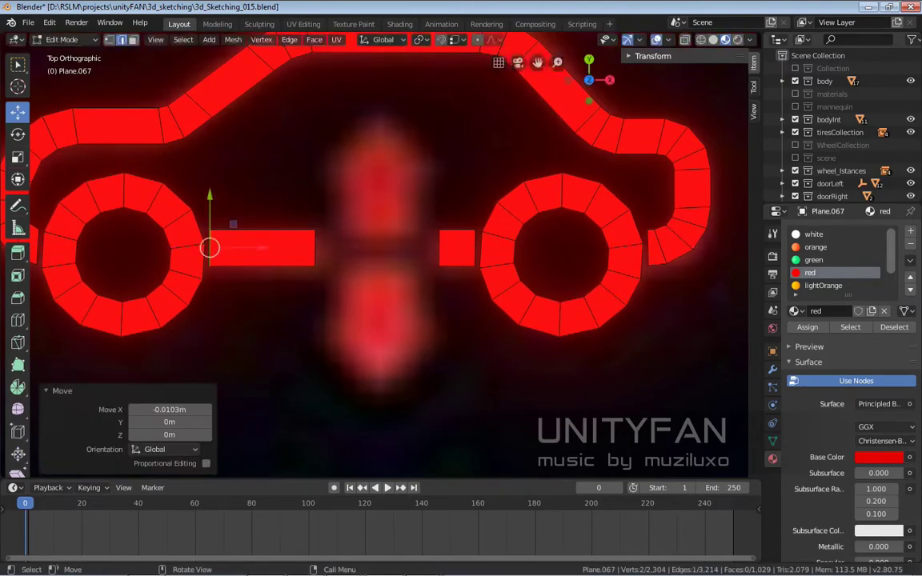
{"action": "scroll", "coordinate": [377, 241], "scroll_direction": "up", "scroll_amount": 2}
{"action": "key", "text": "g"}
{"action": "left_click", "coordinate": [391, 198]}
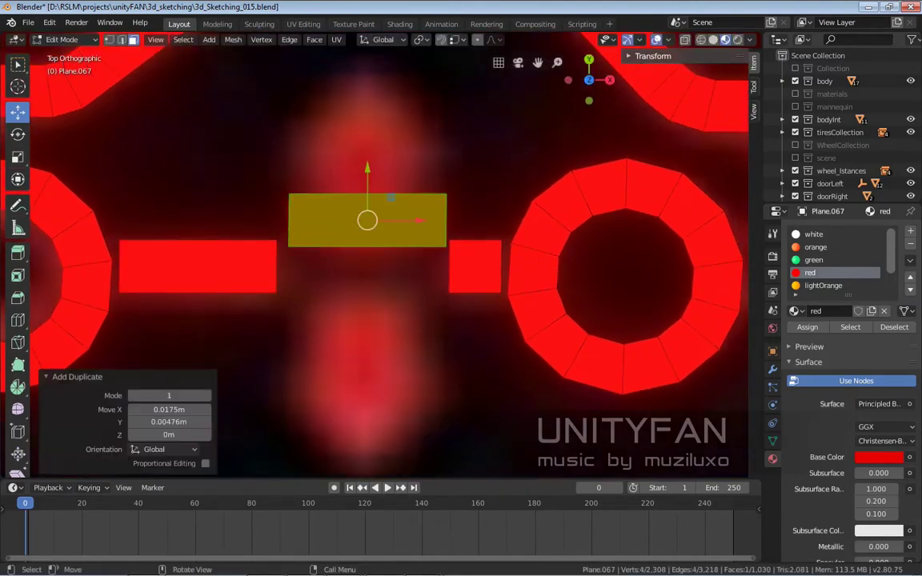
- Extrude the centre block's left and right top edges outward to form arrowhead wings
{"action": "key", "text": "e"}
{"action": "left_click", "coordinate": [391, 240]}
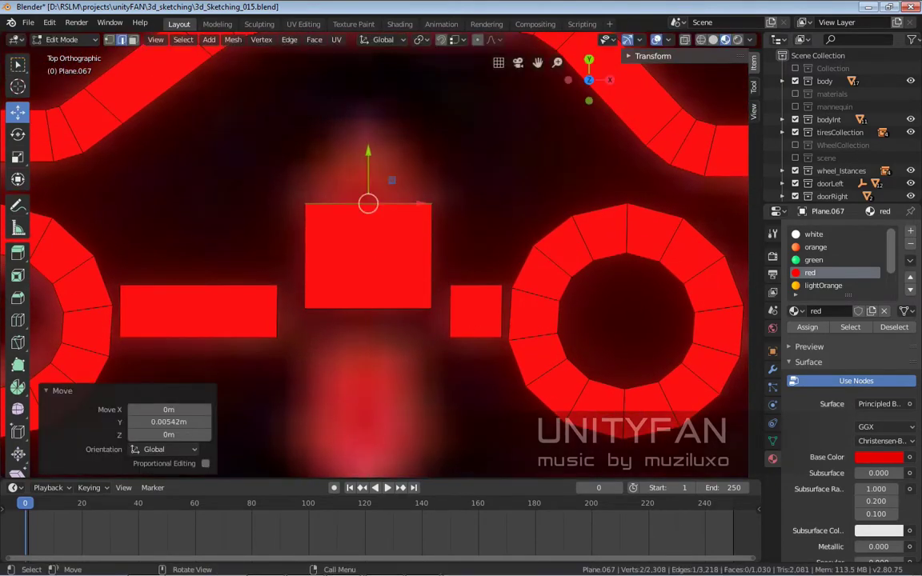
{"action": "scroll", "coordinate": [392, 240], "scroll_direction": "down", "scroll_amount": 3}
{"action": "scroll", "coordinate": [443, 195], "scroll_direction": "up", "scroll_amount": 2}
{"action": "key", "text": "2"}
{"action": "left_click", "coordinate": [442, 196]}
{"action": "left_click", "coordinate": [450, 217]}
{"action": "left_click", "coordinate": [314, 218]}
{"action": "key", "text": "e"}
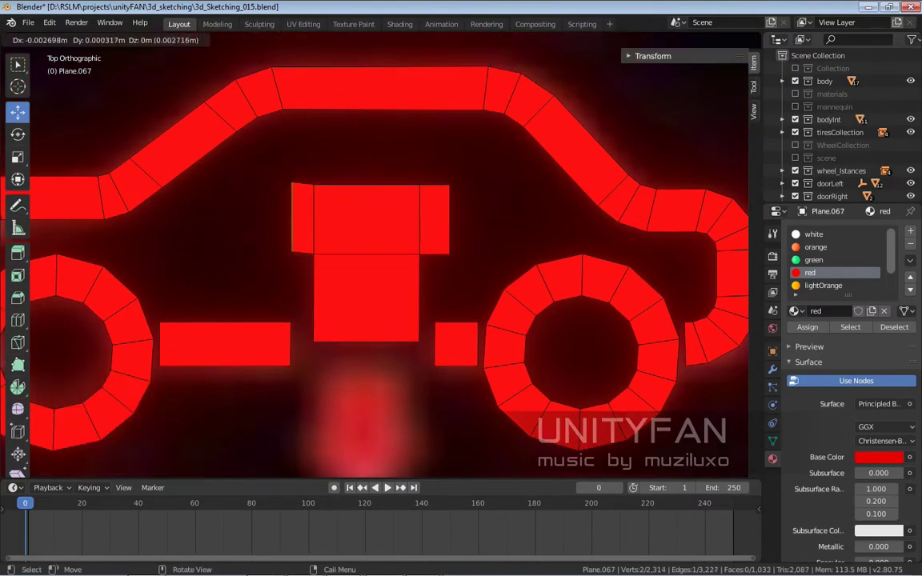
{"action": "left_click", "coordinate": [285, 218]}
- Merge the top edge at the cursor into the up arrow's point
{"action": "scroll", "coordinate": [285, 218], "scroll_direction": "up", "scroll_amount": 2}
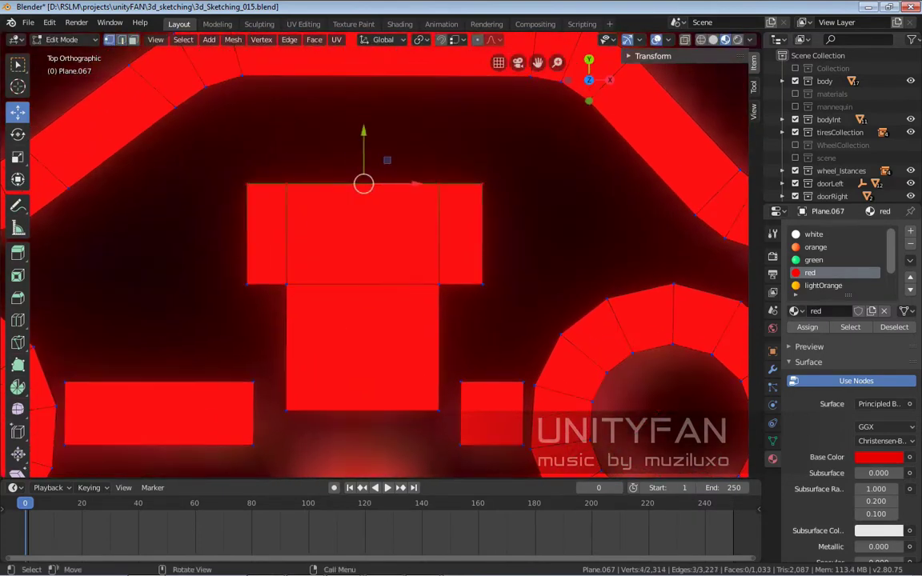
{"action": "left_click", "coordinate": [232, 192]}
{"action": "scroll", "coordinate": [232, 192], "scroll_direction": "down", "scroll_amount": 3}
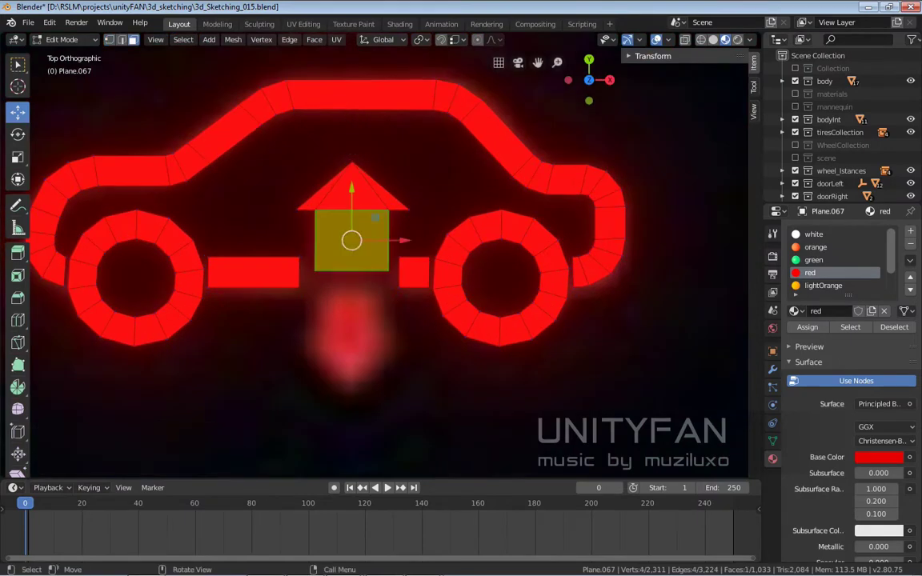
{"action": "scroll", "coordinate": [352, 201], "scroll_direction": "up", "scroll_amount": 2}
- Duplicate the up arrow, rotate it 180° and place it below the axle
{"action": "key", "text": "shift+d"}
{"action": "left_click_drag", "start_coordinate": [353, 184], "coordinate": [357, 269]}
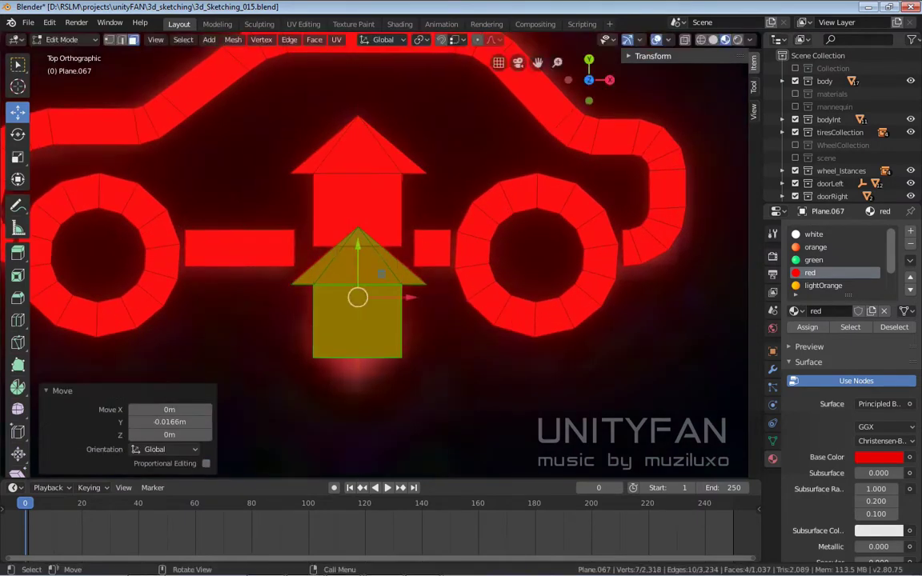
{"action": "left_click", "coordinate": [308, 277]}
{"action": "scroll", "coordinate": [346, 315], "scroll_direction": "up", "scroll_amount": 2}
{"action": "key", "text": "g"}
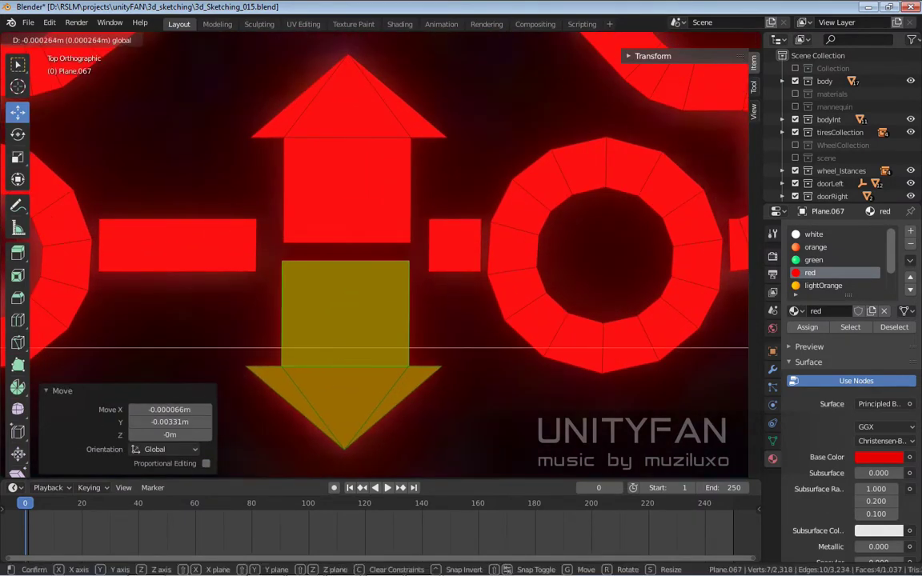
{"action": "left_click", "coordinate": [371, 133]}
- Reposition the upper arrow and nudge the small axle piece sideways
{"action": "key", "text": "ctrl+KP_Add"}
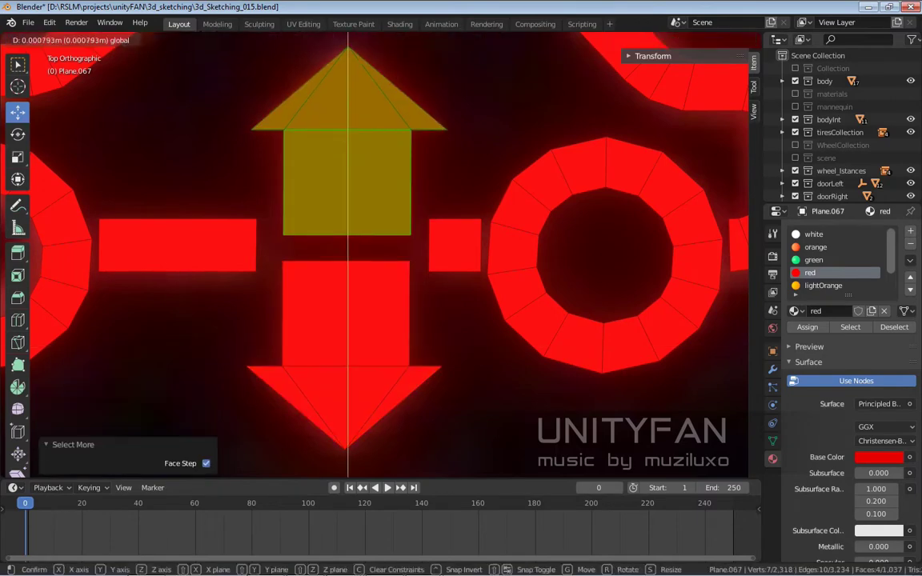
{"action": "key", "text": "Return"}
{"action": "key", "text": "ctrl+z"}
{"action": "key", "text": "ctrl+z"}
{"action": "key", "text": "ctrl+z"}
{"action": "key", "text": "ctrl+shift+z"}
{"action": "key", "text": "ctrl+shift+z"}
{"action": "key", "text": "ctrl+shift+z"}
{"action": "key", "text": "ctrl+shift+z"}
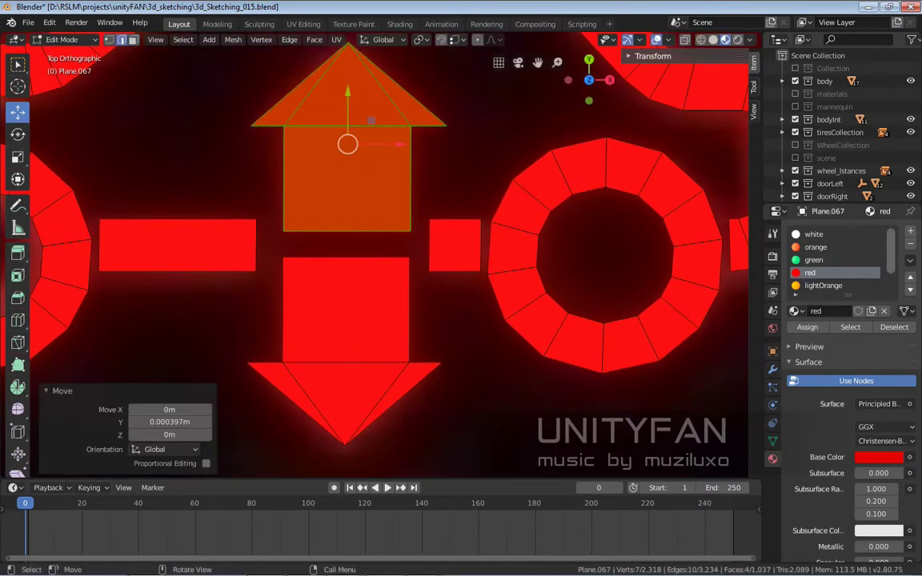
{"action": "key", "text": "ctrl+z"}
{"action": "key", "text": "g"}
{"action": "key", "text": "x"}
{"action": "key", "text": "Return"}
{"action": "scroll", "coordinate": [371, 160], "scroll_direction": "down", "scroll_amount": 8}
{"action": "scroll", "coordinate": [371, 200], "scroll_direction": "up", "scroll_amount": 3}
{"action": "scroll", "coordinate": [370, 229], "scroll_direction": "up", "scroll_amount": 3}
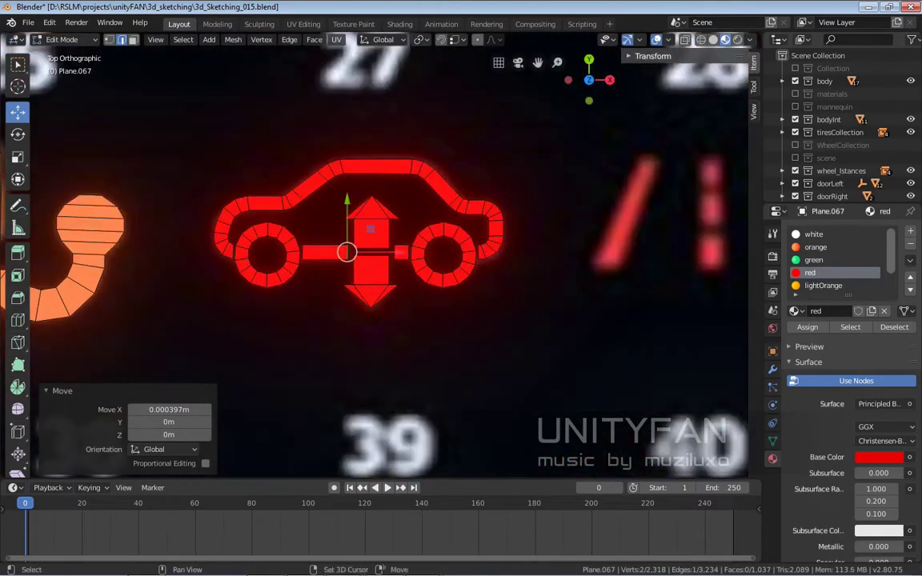
- Add a square at icon 28's left slash and extrude it up along the slash
{"action": "middle_click_drag", "start_coordinate": [370, 229], "coordinate": [216, 209], "text": "shift"}
{"action": "key", "text": "shift+d"}
{"action": "left_click", "coordinate": [284, 240]}
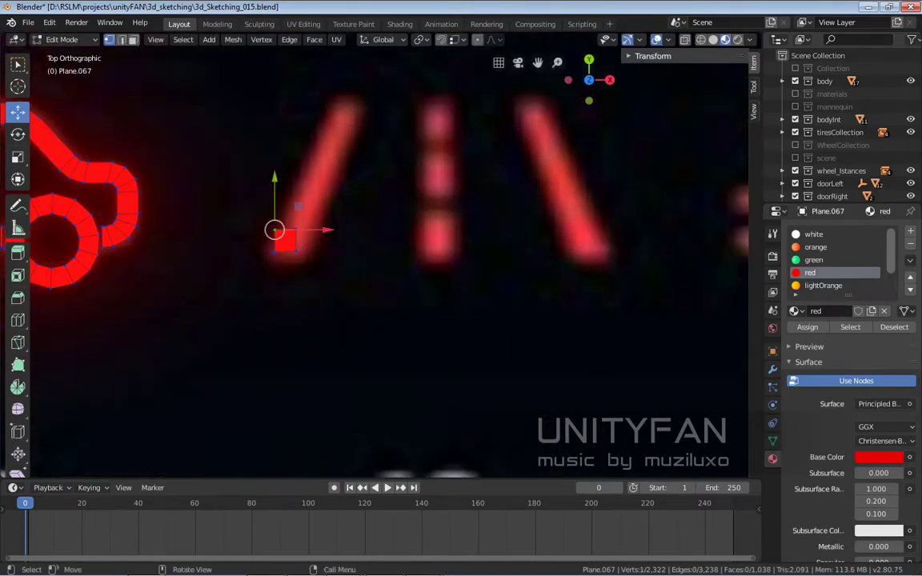
{"action": "scroll", "coordinate": [284, 241], "scroll_direction": "up", "scroll_amount": 4}
{"action": "scroll", "coordinate": [284, 240], "scroll_direction": "down", "scroll_amount": 5}
{"action": "key", "text": "e"}
{"action": "left_click", "coordinate": [404, 200]}
{"action": "key", "text": "alt+a"}
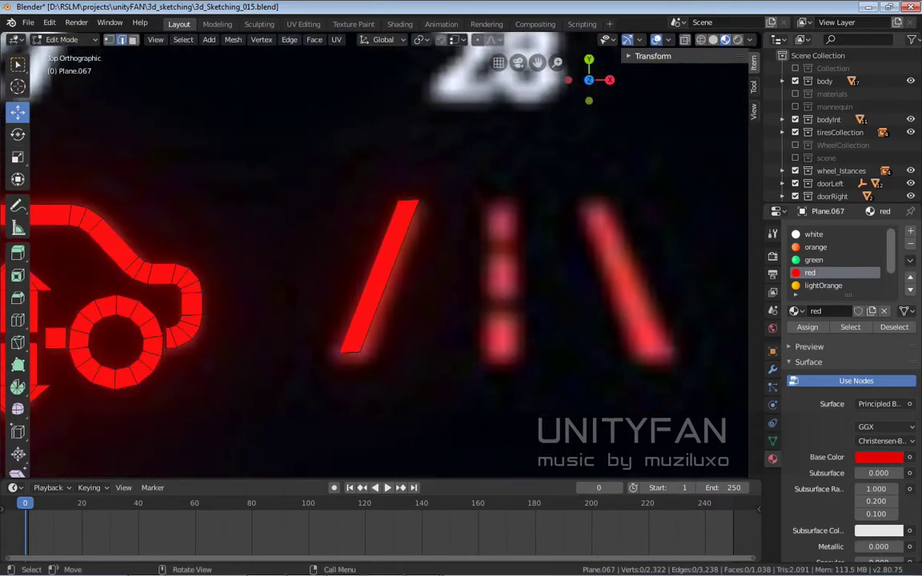
{"action": "left_click", "coordinate": [349, 351]}
{"action": "middle_click_drag", "start_coordinate": [325, 315], "coordinate": [233, 298], "text": "shift"}
- Scale the left slash's top edge narrower and select the whole strip
{"action": "left_click", "coordinate": [265, 153]}
{"action": "key", "text": "s"}
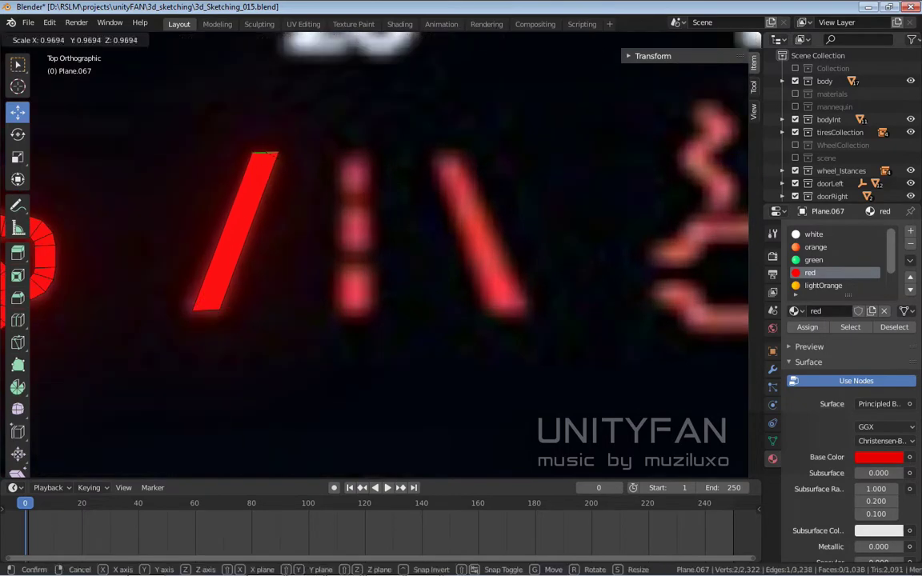
{"action": "key", "text": "Return"}
{"action": "key", "text": "a"}
{"action": "scroll", "coordinate": [63, 281], "scroll_direction": "down", "scroll_amount": 1}
- Copy the slash over the right lane line and lean its top to match
{"action": "key", "text": "Return"}
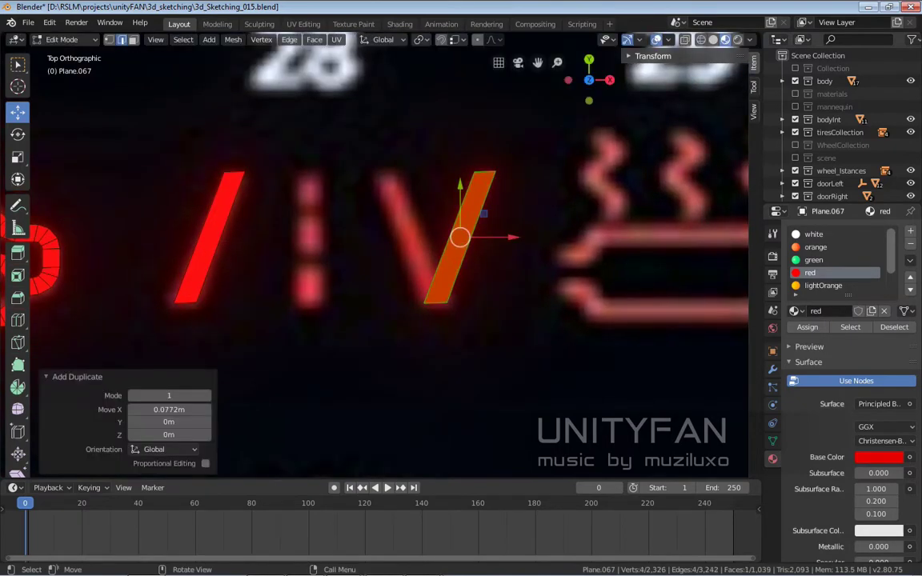
{"action": "left_click", "coordinate": [490, 175]}
{"action": "key", "text": "g"}
{"action": "key", "text": "x"}
{"action": "scroll", "coordinate": [436, 240], "scroll_direction": "up", "scroll_amount": 1}
{"action": "key", "text": "Return"}
- Duplicate the right slash for the centre line and flatten the dash edge with S Y 0
{"action": "key", "text": "shift+d"}
{"action": "key", "text": "x"}
{"action": "key", "text": "Return"}
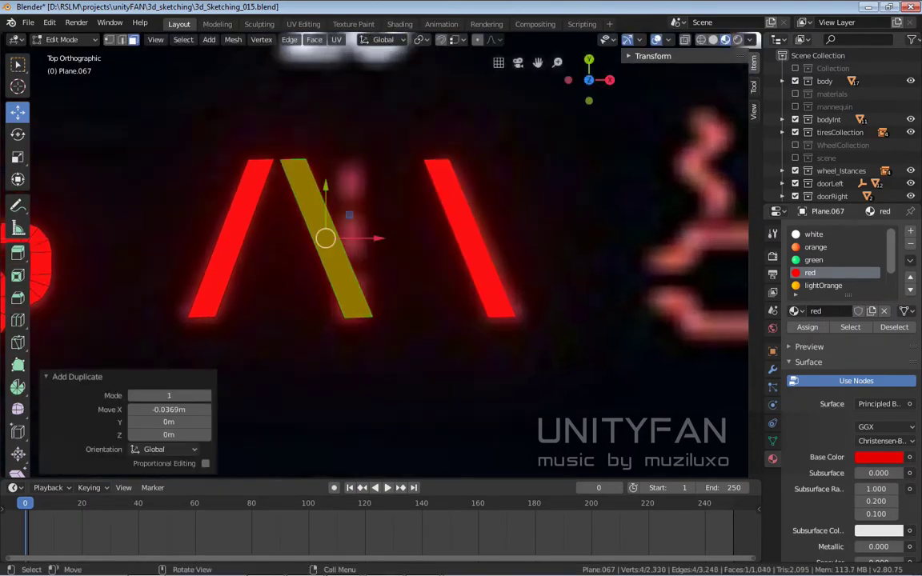
{"action": "scroll", "coordinate": [384, 253], "scroll_direction": "up", "scroll_amount": 2}
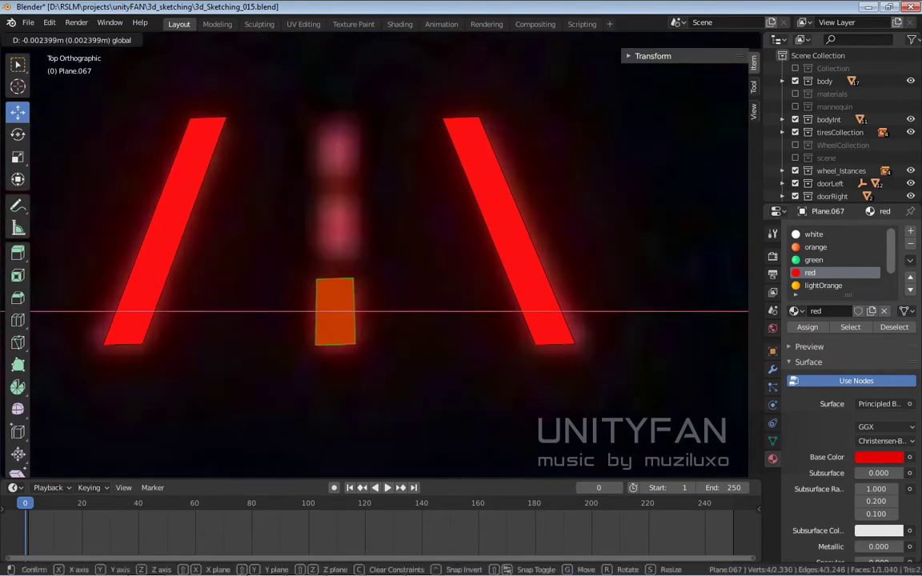
{"action": "key", "text": "s"}
{"action": "key", "text": "y"}
{"action": "key", "text": "0"}
{"action": "key", "text": "Return"}
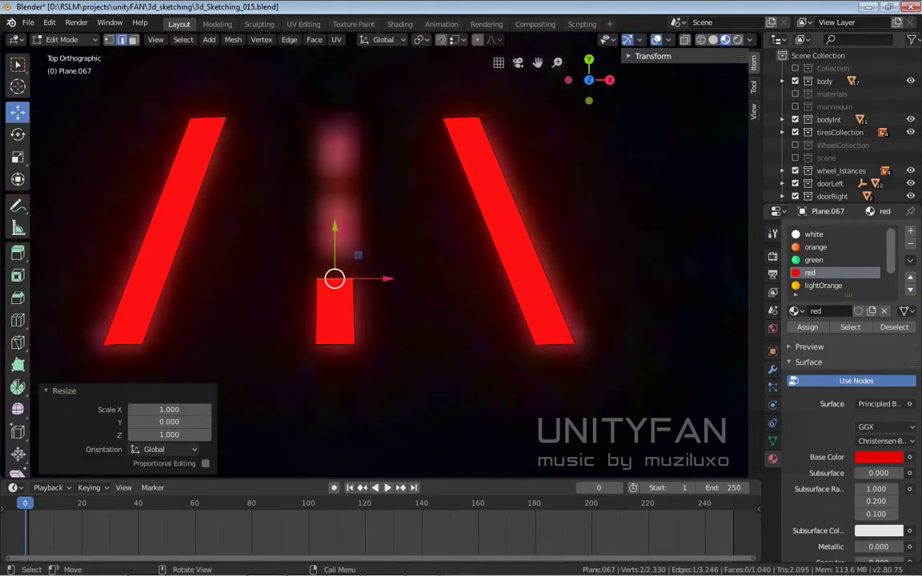
- Align the middle dash and duplicate it upward along Y as a shortened top dash
{"action": "left_click", "coordinate": [345, 301]}
{"action": "left_click_drag", "start_coordinate": [335, 311], "coordinate": [336, 311]}
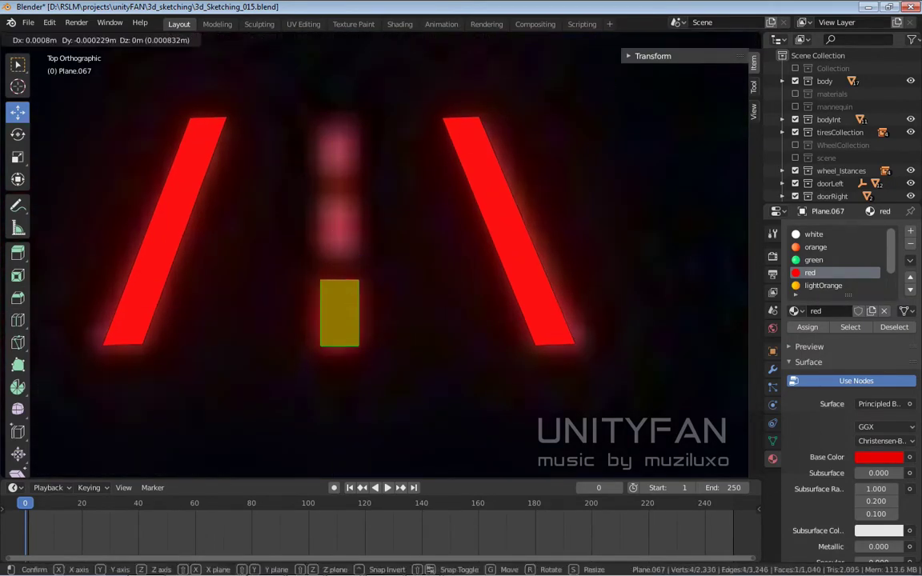
{"action": "scroll", "coordinate": [336, 313], "scroll_direction": "down", "scroll_amount": 2}
{"action": "key", "text": "shift+d"}
{"action": "key", "text": "y"}
{"action": "key", "text": "2"}
{"action": "left_click", "coordinate": [356, 242]}
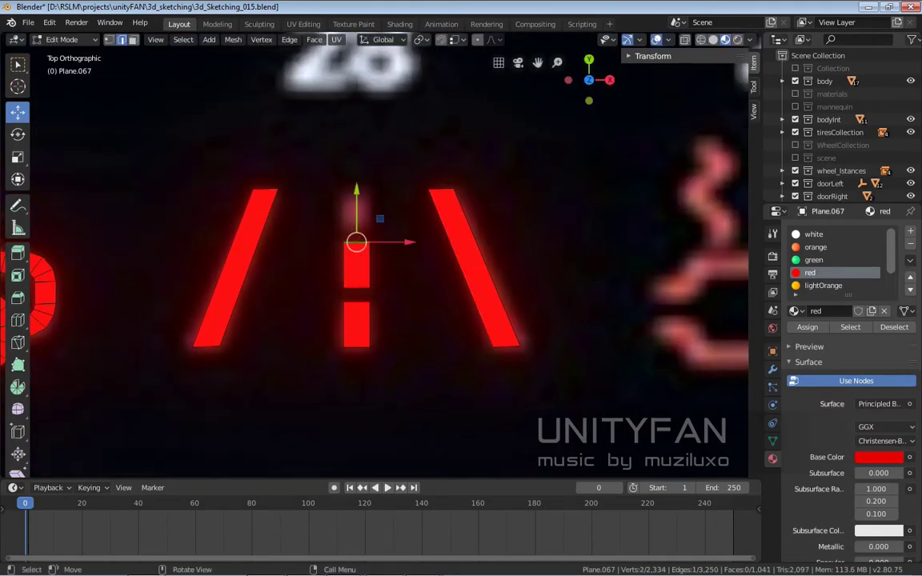
{"action": "key", "text": "Return"}
{"action": "key", "text": "3"}
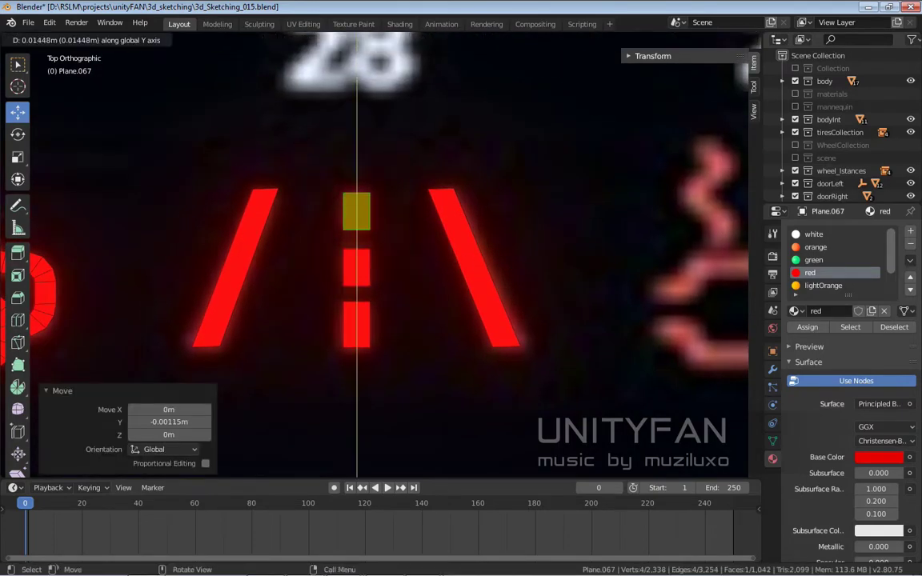
{"action": "key", "text": "Return"}
{"action": "scroll", "coordinate": [366, 264], "scroll_direction": "down", "scroll_amount": 3}
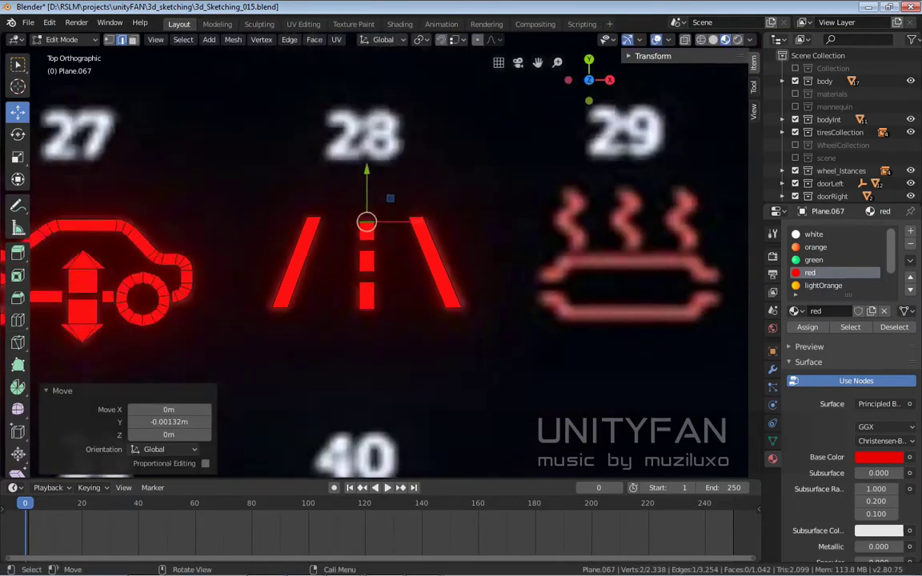
{"action": "scroll", "coordinate": [367, 252], "scroll_direction": "down", "scroll_amount": 3}
- In top view, place a copied square at the left end of icon 29's lower bar
{"action": "scroll", "coordinate": [367, 252], "scroll_direction": "down", "scroll_amount": 4}
{"action": "scroll", "coordinate": [366, 252], "scroll_direction": "down", "scroll_amount": 2}
{"action": "scroll", "coordinate": [366, 252], "scroll_direction": "up", "scroll_amount": 1}
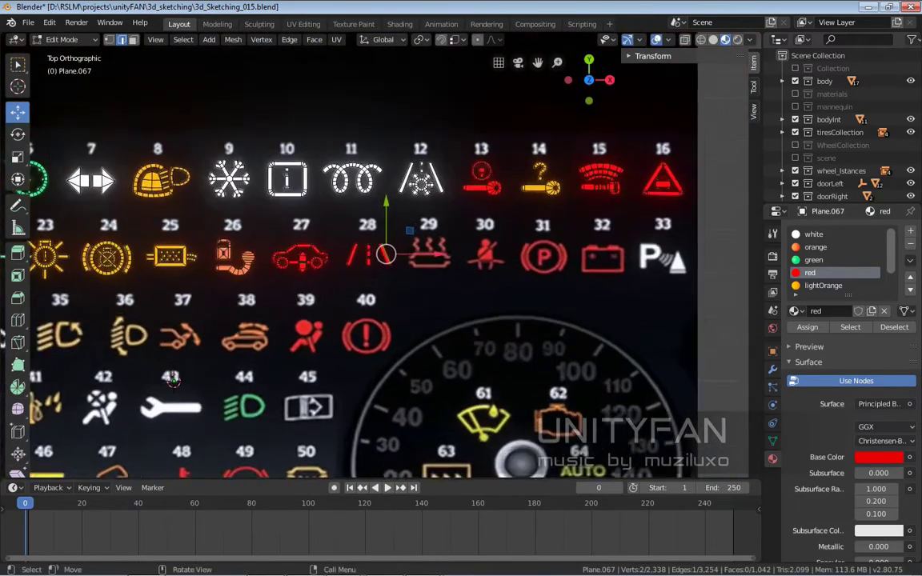
{"action": "middle_click_drag", "start_coordinate": [386, 255], "coordinate": [386, 288]}
{"action": "key", "text": "KP_7"}
{"action": "scroll", "coordinate": [429, 258], "scroll_direction": "up", "scroll_amount": 2}
{"action": "scroll", "coordinate": [428, 258], "scroll_direction": "up", "scroll_amount": 3}
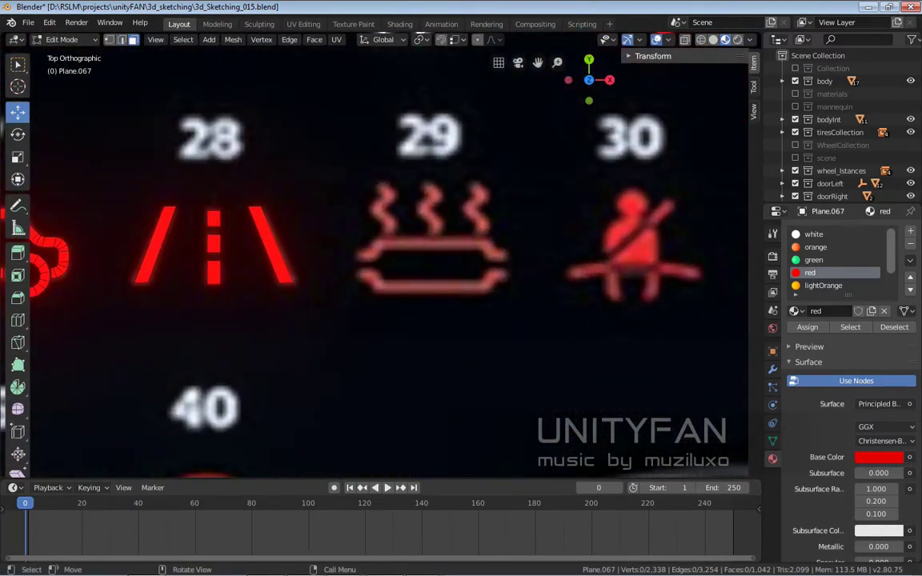
{"action": "key", "text": "Return"}
{"action": "scroll", "coordinate": [479, 274], "scroll_direction": "up", "scroll_amount": 2}
{"action": "left_click", "coordinate": [388, 258]}
{"action": "scroll", "coordinate": [389, 258], "scroll_direction": "up", "scroll_amount": 2}
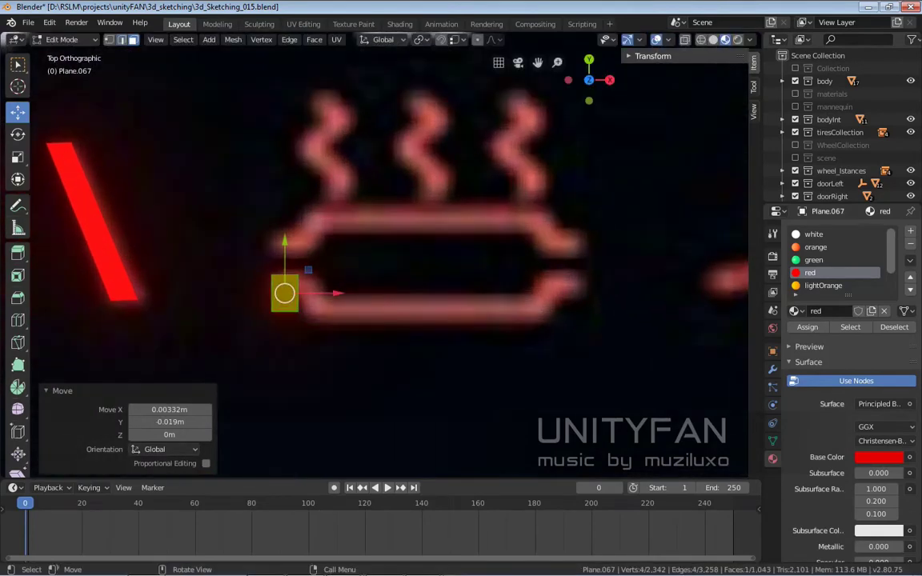
{"action": "scroll", "coordinate": [385, 263], "scroll_direction": "up", "scroll_amount": 3}
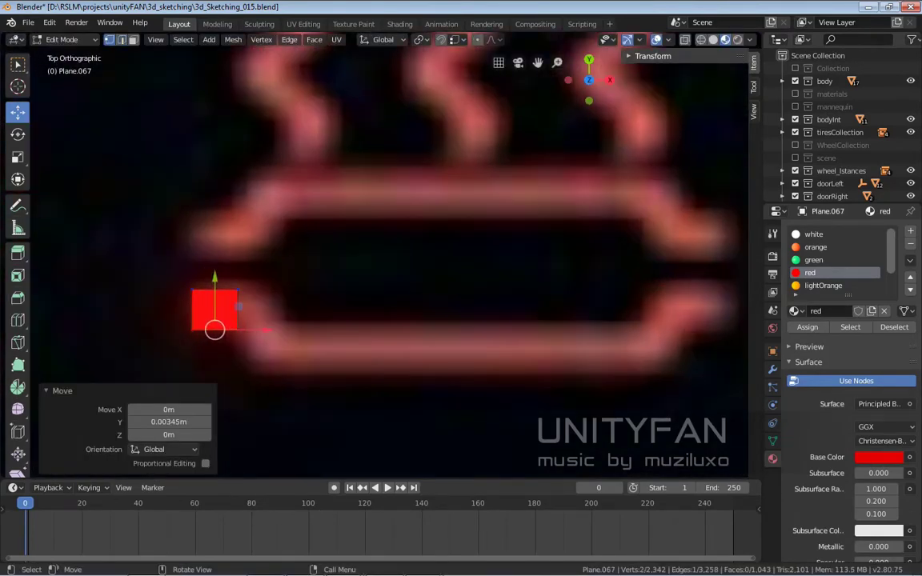
- Slant the square's top-right corner and extrude the bottom bar rightward along X
{"action": "left_click", "coordinate": [237, 290]}
{"action": "scroll", "coordinate": [264, 289], "scroll_direction": "down", "scroll_amount": 2}
{"action": "scroll", "coordinate": [257, 209], "scroll_direction": "up", "scroll_amount": 2}
{"action": "key", "text": "g"}
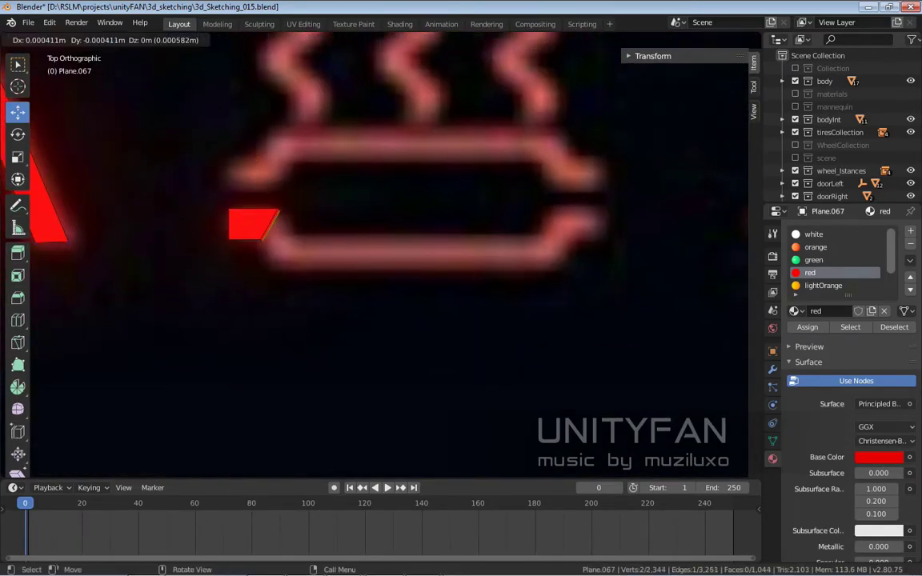
{"action": "key", "text": "Return"}
{"action": "key", "text": "e"}
{"action": "key", "text": "x"}
{"action": "key", "text": "Return"}
- Lengthen the bottom bar along X and extrude a diagonal piece up to the right
{"action": "middle_click_drag", "start_coordinate": [480, 240], "coordinate": [396, 240], "text": "shift"}
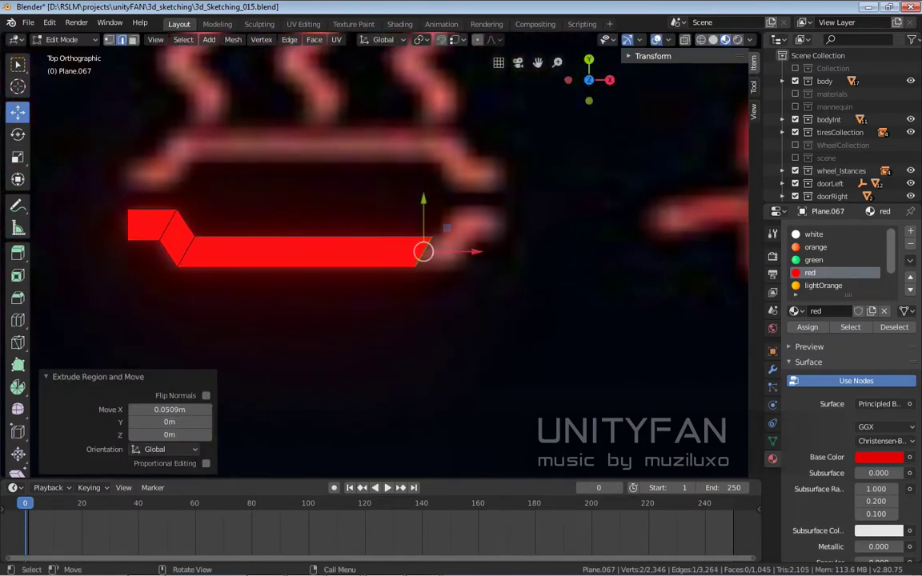
{"action": "key", "text": "g"}
{"action": "key", "text": "x"}
{"action": "key", "text": "Return"}
{"action": "mouse_move", "coordinate": [448, 256]}
{"action": "middle_mouse_down", "text": "shift"}
{"action": "mouse_move", "coordinate": [373, 256]}
{"action": "mouse_move", "coordinate": [395, 271]}
{"action": "middle_mouse_up", "text": "shift"}
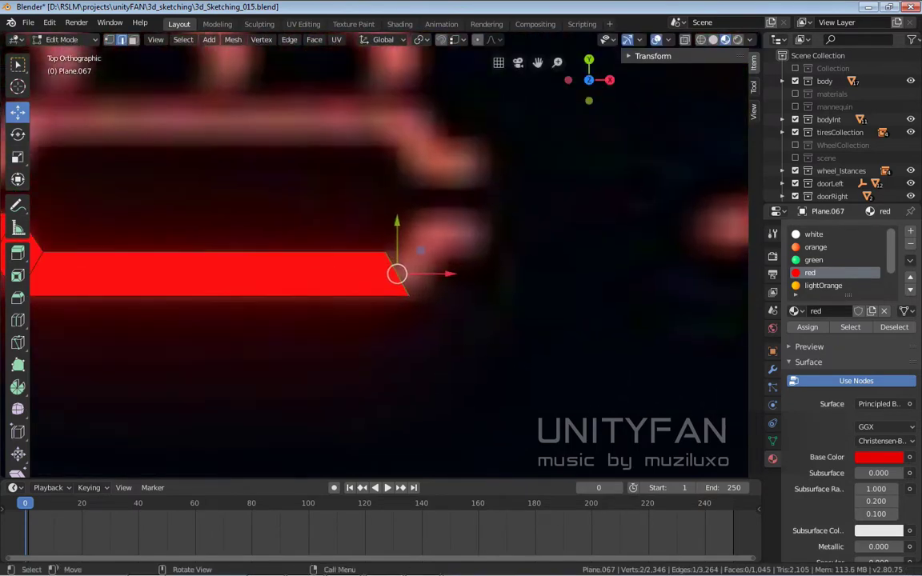
{"action": "key", "text": "e"}
{"action": "left_click", "coordinate": [422, 230]}
{"action": "middle_click_drag", "start_coordinate": [422, 230], "coordinate": [386, 241], "text": "shift"}
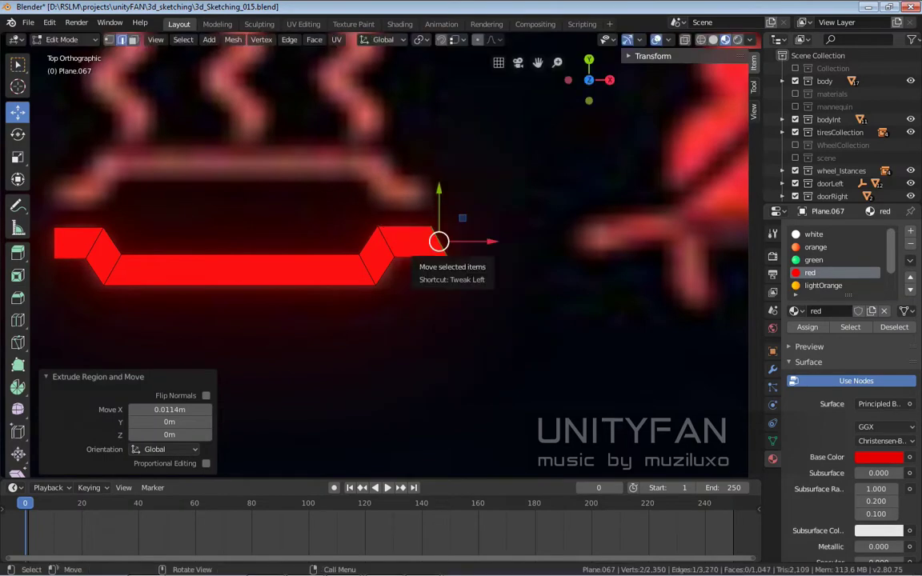
{"action": "scroll", "coordinate": [377, 257], "scroll_direction": "down", "scroll_amount": 3}
{"action": "scroll", "coordinate": [376, 257], "scroll_direction": "up", "scroll_amount": 3}
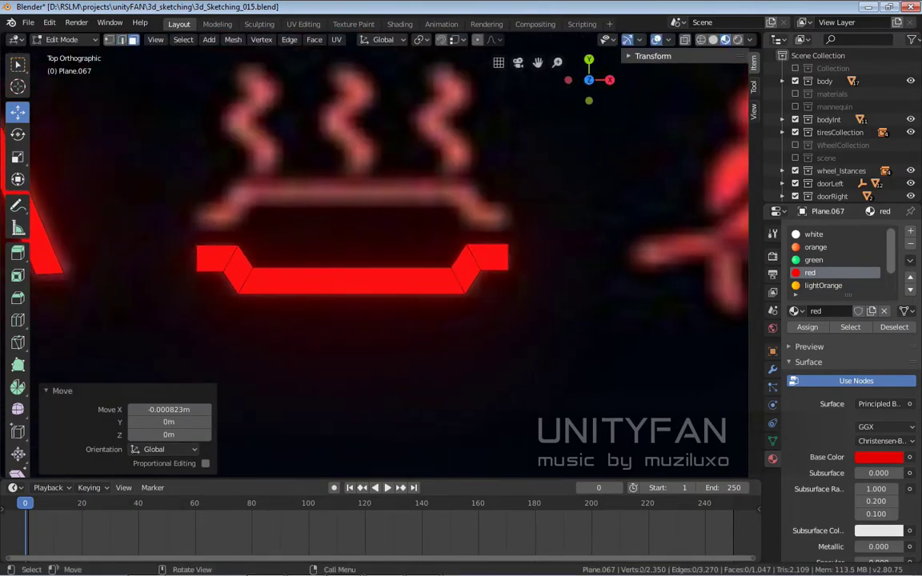
- Duplicate the whole bottom bracket strip and rotate the copy 180°
{"action": "key", "text": "ctrl+KP_Add"}
{"action": "key", "text": "shift+d"}
{"action": "key", "text": "Escape"}
{"action": "key", "text": "g"}
{"action": "key", "text": "y"}
{"action": "key", "text": "Return"}
{"action": "key", "text": "r"}
{"action": "key", "text": "1"}
{"action": "key", "text": "8"}
{"action": "key", "text": "0"}
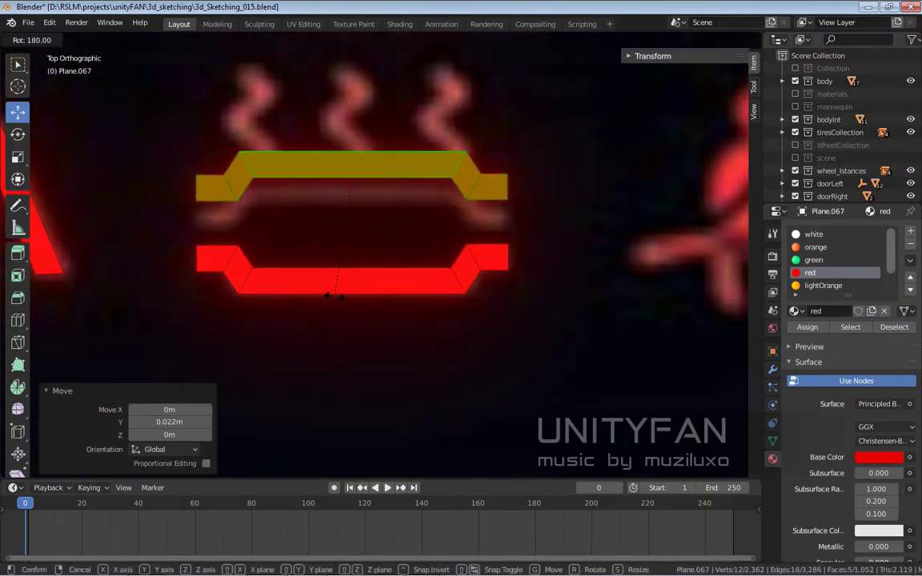
{"action": "key", "text": "Return"}
- Move the flipped copy along Y to sit over the upper bar
{"action": "key", "text": "g"}
{"action": "key", "text": "y"}
{"action": "key", "text": "Return"}
{"action": "scroll", "coordinate": [376, 256], "scroll_direction": "down", "scroll_amount": 3}
{"action": "scroll", "coordinate": [376, 257], "scroll_direction": "down", "scroll_amount": 1}
{"action": "scroll", "coordinate": [376, 256], "scroll_direction": "down", "scroll_amount": 3}
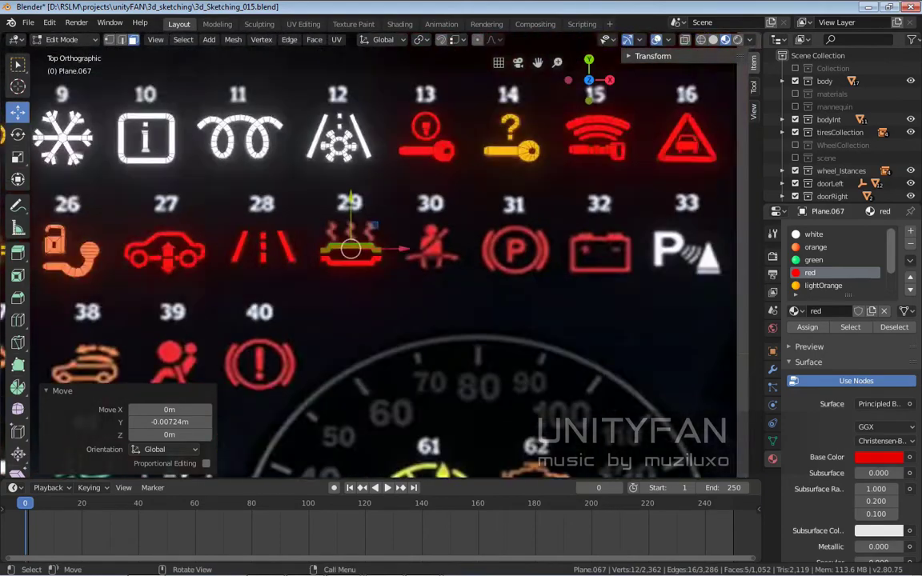
{"action": "scroll", "coordinate": [376, 256], "scroll_direction": "up", "scroll_amount": 6}
{"action": "middle_click_drag", "start_coordinate": [376, 256], "coordinate": [503, 290], "text": "shift"}
- Duplicate a face from the top bracket, move it above, and scale it to 0.710
{"action": "key", "text": "alt+a"}
{"action": "key", "text": "shift+d"}
{"action": "key", "text": "Return"}
{"action": "scroll", "coordinate": [376, 256], "scroll_direction": "up", "scroll_amount": 2}
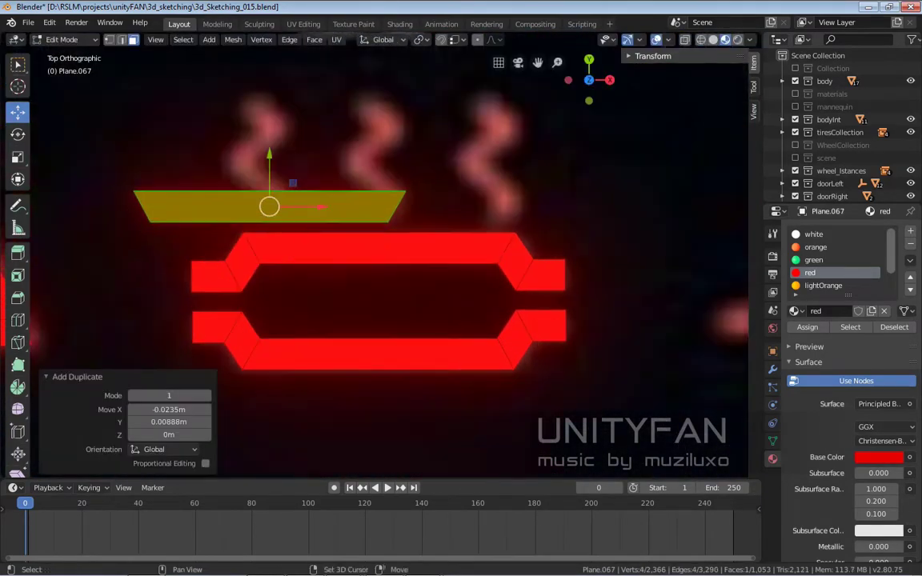
{"action": "key", "text": "s"}
{"action": "key", "text": "Return"}
{"action": "scroll", "coordinate": [376, 257], "scroll_direction": "up", "scroll_amount": 1}
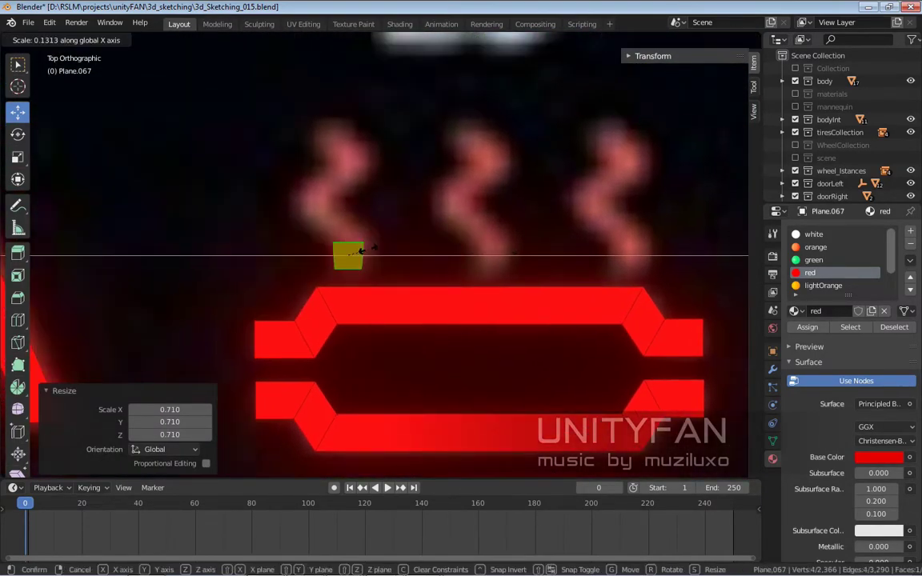
{"action": "key", "text": "Return"}
- Tilt the small square to match the heat wave's base angle
{"action": "scroll", "coordinate": [361, 250], "scroll_direction": "up", "scroll_amount": 2}
{"action": "key", "text": "s"}
{"action": "key", "text": "Return"}
{"action": "key", "text": "r"}
{"action": "key", "text": "Return"}
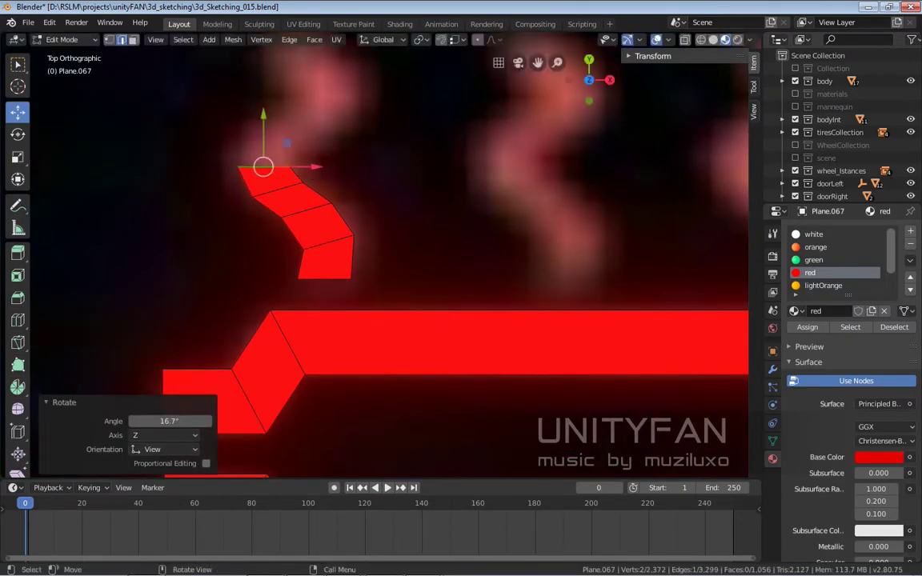
- Extrude the square upward in several segments, rotating the end to follow the wave
{"action": "key", "text": "e"}
{"action": "mouse_move", "coordinate": [268, 161]}
{"action": "middle_mouse_down", "text": "shift"}
{"action": "mouse_move", "coordinate": [240, 190]}
{"action": "mouse_move", "coordinate": [279, 180]}
{"action": "mouse_move", "coordinate": [312, 201]}
{"action": "middle_mouse_up", "text": "shift"}
{"action": "key", "text": "e"}
{"action": "key", "text": "Return"}
{"action": "key", "text": "e"}
{"action": "key", "text": "Return"}
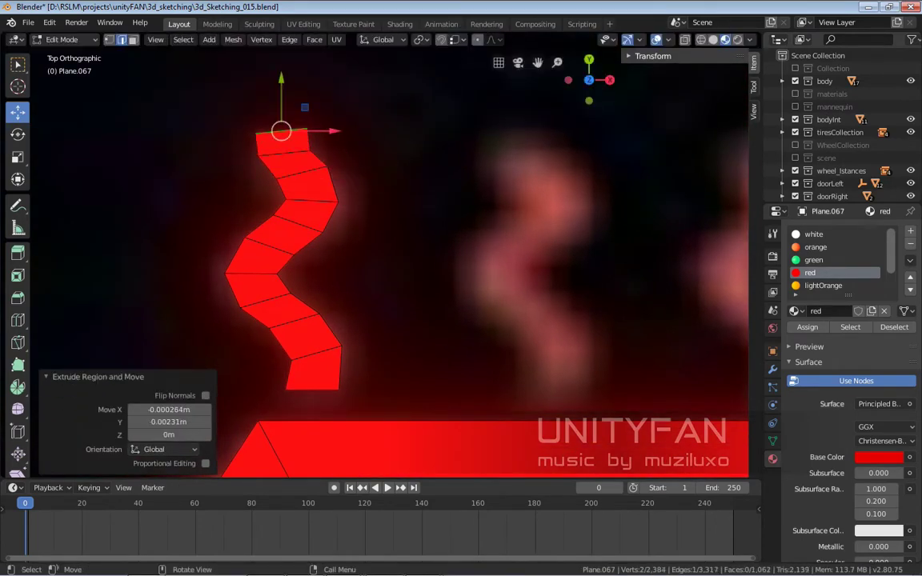
{"action": "key", "text": "r"}
{"action": "key", "text": "Return"}
{"action": "scroll", "coordinate": [384, 240], "scroll_direction": "down", "scroll_amount": 3}
{"action": "scroll", "coordinate": [384, 240], "scroll_direction": "up", "scroll_amount": 3}
{"action": "middle_click_drag", "start_coordinate": [320, 160], "coordinate": [336, 80], "text": "shift"}
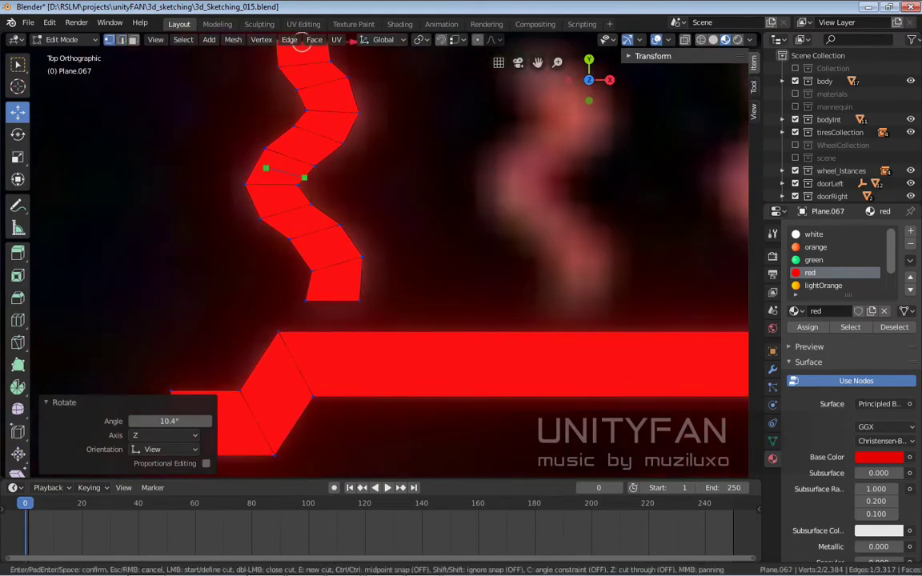
- Knife-cut a new edge across the strip and move a vertex to smooth the bend
{"action": "key", "text": "Return"}
{"action": "scroll", "coordinate": [242, 183], "scroll_direction": "up", "scroll_amount": 2}
{"action": "key", "text": "g"}
{"action": "left_click", "coordinate": [193, 134]}
{"action": "key", "text": "g"}
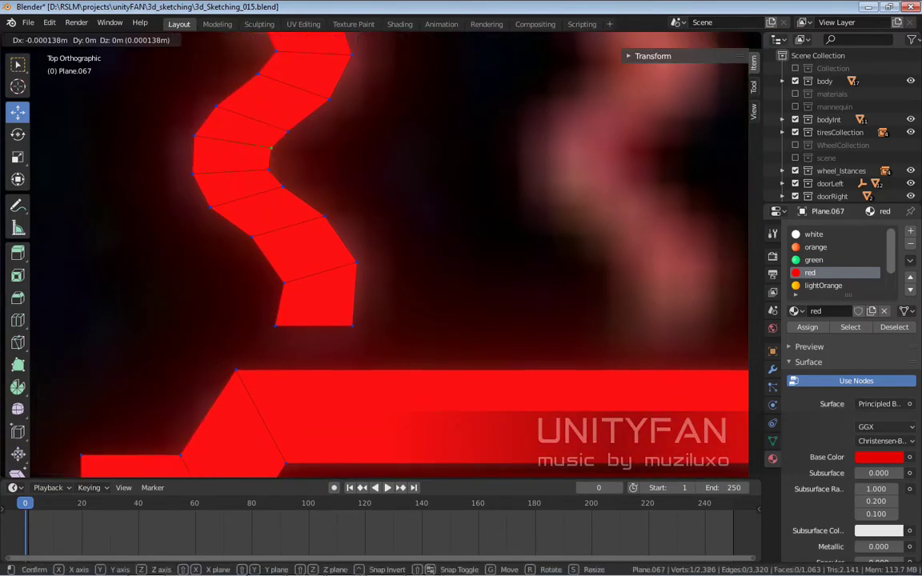
{"action": "left_click", "coordinate": [271, 148]}
{"action": "scroll", "coordinate": [271, 148], "scroll_direction": "down", "scroll_amount": 4}
{"action": "scroll", "coordinate": [384, 240], "scroll_direction": "down", "scroll_amount": 3}
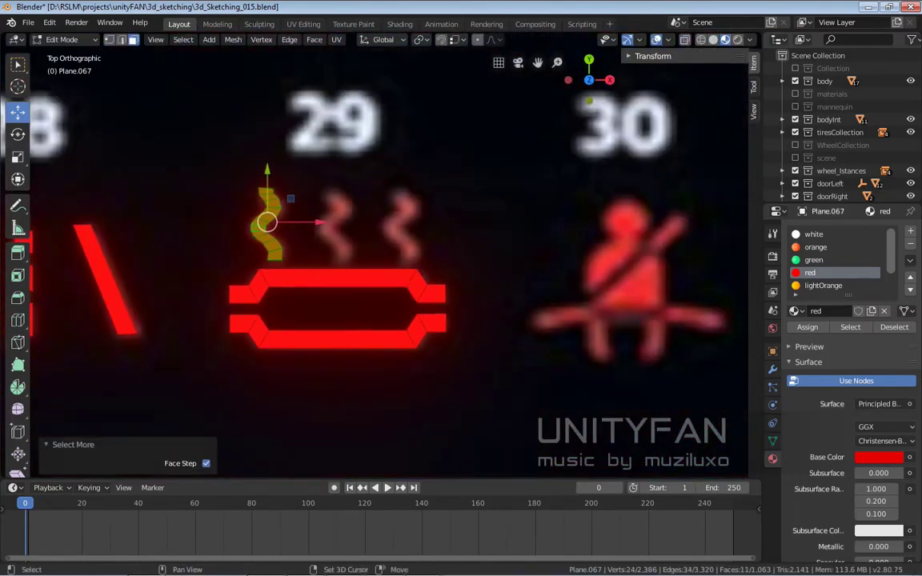
- Duplicate the wavy strip along X to form the next heat line
{"action": "key", "text": "shift+d"}
{"action": "key", "text": "x"}
{"action": "key", "text": "Return"}
{"action": "scroll", "coordinate": [376, 257], "scroll_direction": "down", "scroll_amount": 6}
{"action": "scroll", "coordinate": [376, 256], "scroll_direction": "down", "scroll_amount": 2}
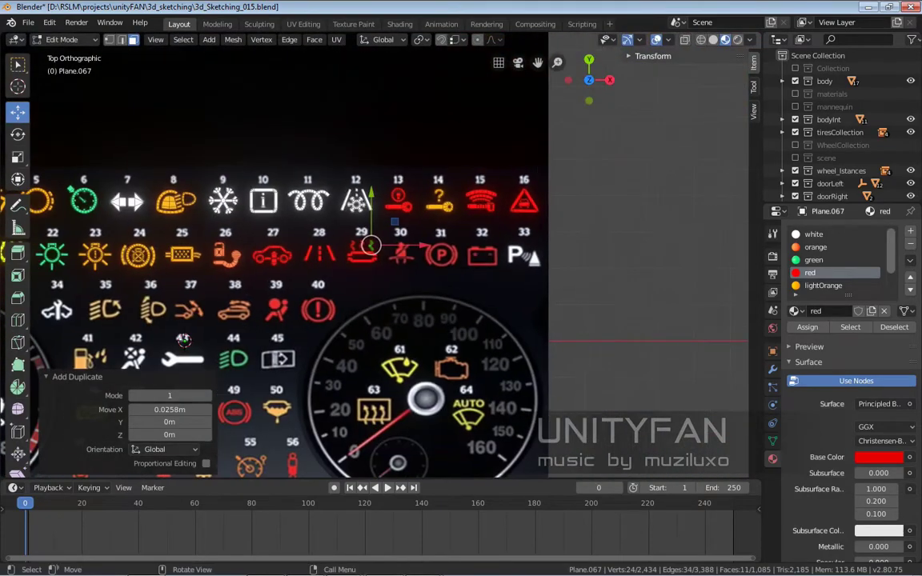
{"action": "scroll", "coordinate": [376, 256], "scroll_direction": "up", "scroll_amount": 2}
- Duplicate a square for icon 30 and place it, tilted, at the seat's left end
{"action": "scroll", "coordinate": [376, 257], "scroll_direction": "up", "scroll_amount": 1}
{"action": "key", "text": "alt+a"}
{"action": "key", "text": "shift+d"}
{"action": "scroll", "coordinate": [236, 245], "scroll_direction": "up", "scroll_amount": 2}
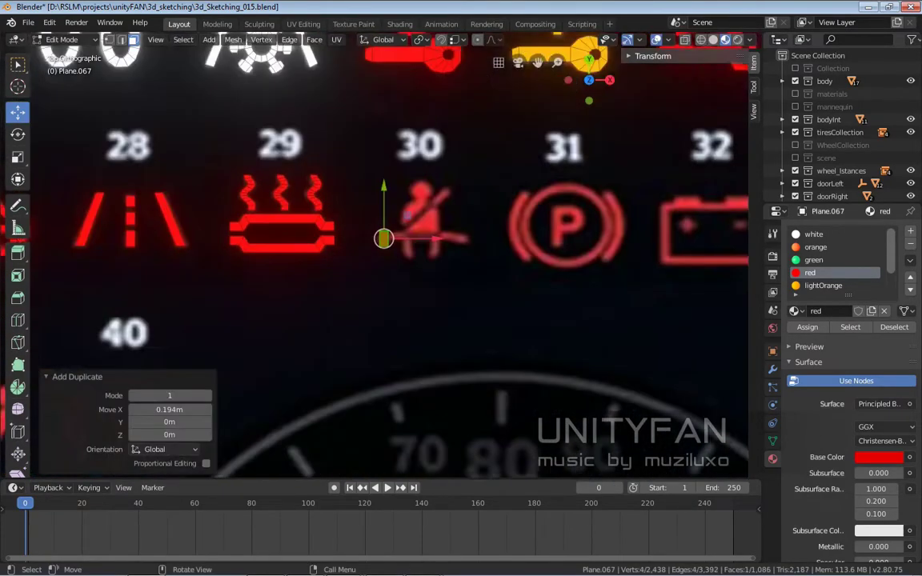
{"action": "scroll", "coordinate": [336, 243], "scroll_direction": "up", "scroll_amount": 3}
{"action": "scroll", "coordinate": [336, 243], "scroll_direction": "up", "scroll_amount": 2}
{"action": "key", "text": "y"}
{"action": "key", "text": "Return"}
{"action": "key", "text": "r"}
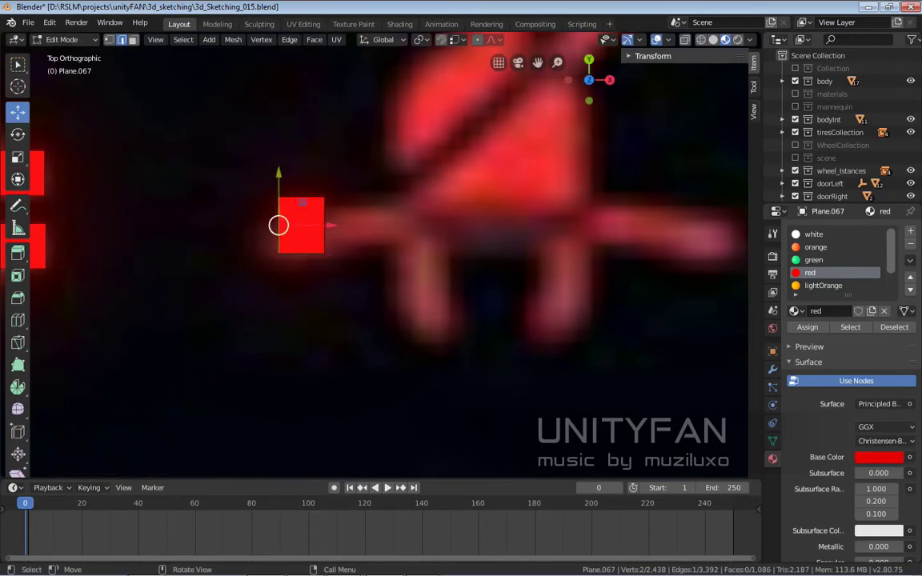
{"action": "key", "text": "Return"}
{"action": "key", "text": "g"}
{"action": "key", "text": "Return"}
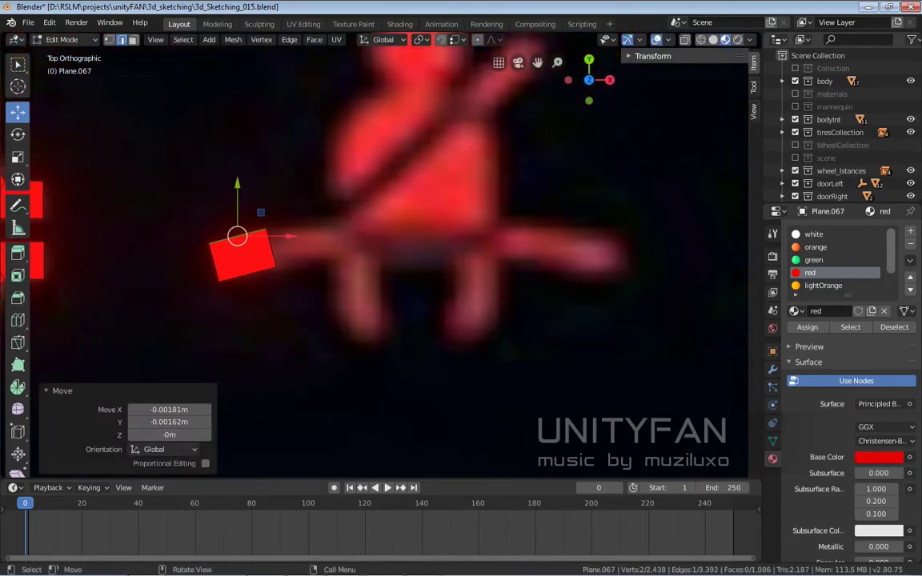
- Extrude and angle a second segment so the strip follows the seat curve
{"action": "key", "text": "e"}
{"action": "key", "text": "Return"}
{"action": "key", "text": "r"}
{"action": "key", "text": "Return"}
{"action": "key", "text": "g"}
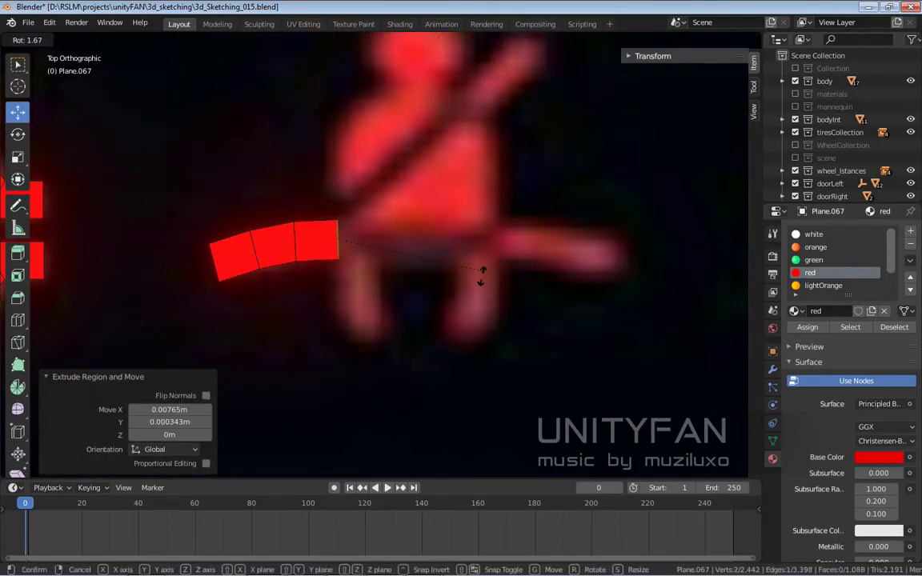
{"action": "key", "text": "Return"}
{"action": "key", "text": "g"}
{"action": "key", "text": "Return"}
{"action": "scroll", "coordinate": [481, 274], "scroll_direction": "down", "scroll_amount": 3}
{"action": "scroll", "coordinate": [336, 248], "scroll_direction": "up", "scroll_amount": 2}
{"action": "scroll", "coordinate": [312, 249], "scroll_direction": "down", "scroll_amount": 1}
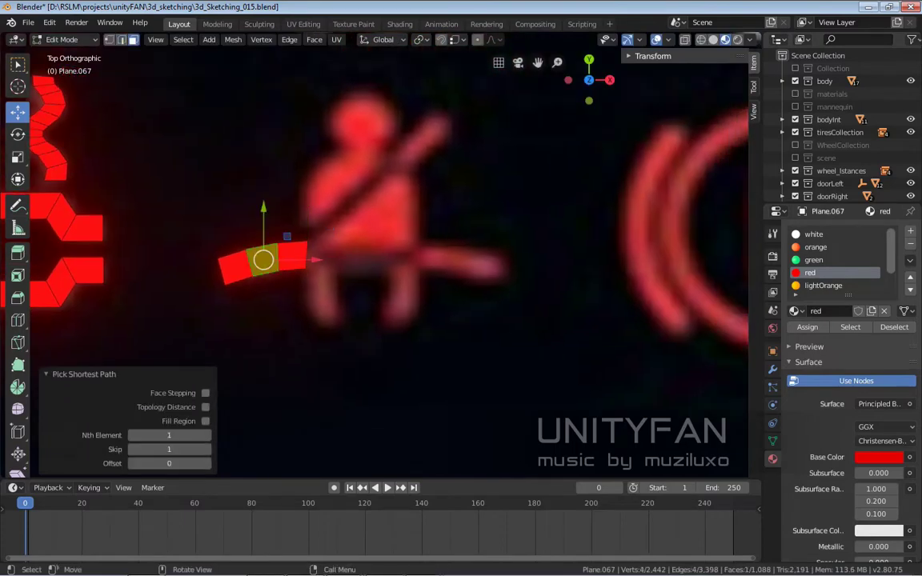
- Duplicate the curved strip to the right side and adjust an arm-arc vertex
{"action": "key", "text": "shift+d"}
{"action": "key", "text": "Return"}
{"action": "key", "text": "r"}
{"action": "key", "text": "Return"}
{"action": "key", "text": "g"}
{"action": "key", "text": "Return"}
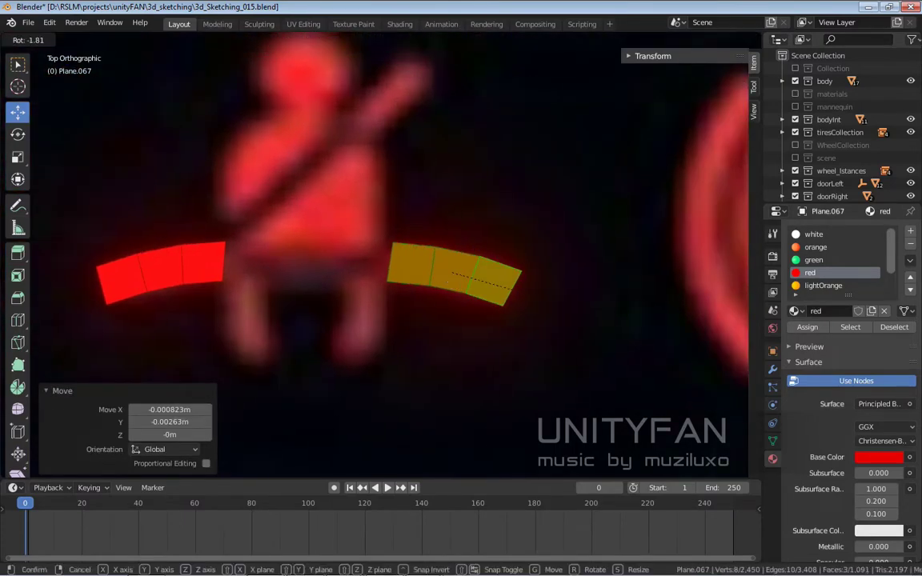
{"action": "key", "text": "1"}
{"action": "left_click", "coordinate": [360, 241]}
{"action": "key", "text": "g"}
{"action": "key", "text": "Return"}
{"action": "scroll", "coordinate": [423, 243], "scroll_direction": "down", "scroll_amount": 2}
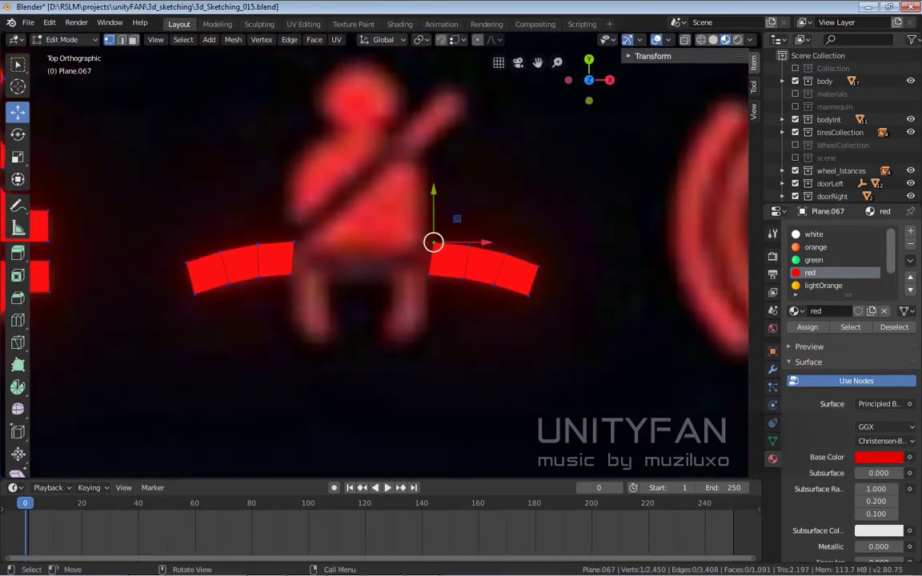
{"action": "scroll", "coordinate": [423, 243], "scroll_direction": "up", "scroll_amount": 1}
- Build a bent leg from a copied arm face, shrinking the foot end to 0.719
{"action": "left_click", "coordinate": [422, 255]}
{"action": "key", "text": "shift+d"}
{"action": "key", "text": "Return"}
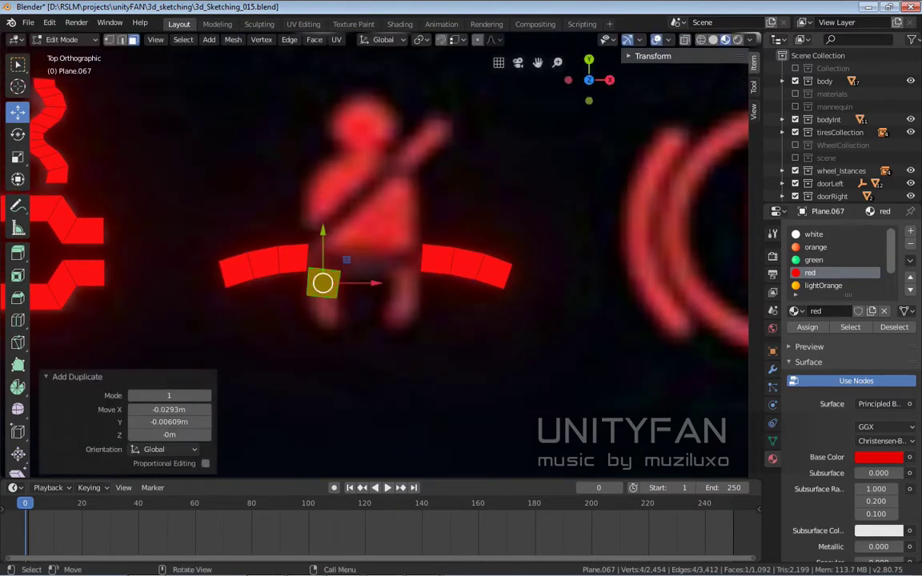
{"action": "scroll", "coordinate": [323, 272], "scroll_direction": "up", "scroll_amount": 2}
{"action": "key", "text": "2"}
{"action": "left_click", "coordinate": [325, 269]}
{"action": "key", "text": "Return"}
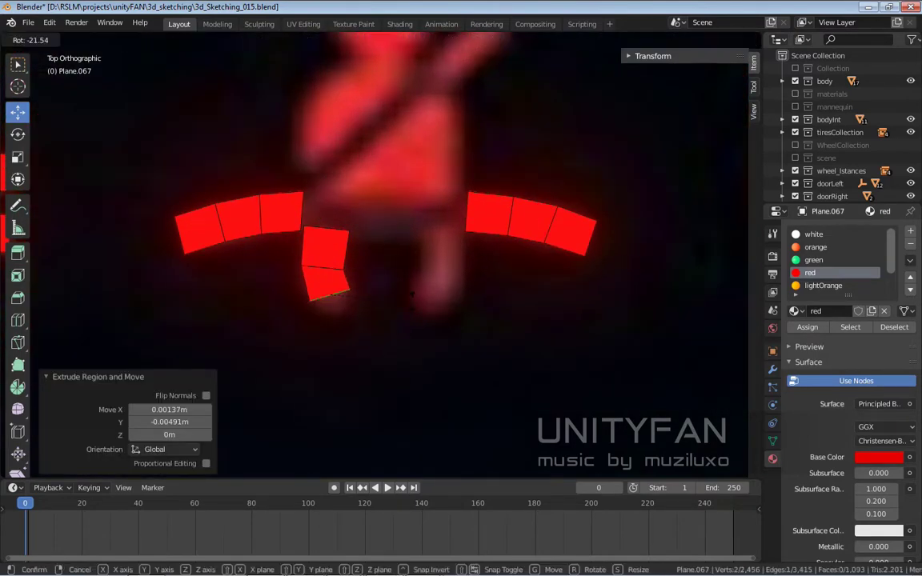
{"action": "key", "text": "r"}
{"action": "key", "text": "Return"}
{"action": "key", "text": "e"}
{"action": "key", "text": "Return"}
{"action": "key", "text": "s"}
{"action": "key", "text": "Return"}
{"action": "scroll", "coordinate": [381, 256], "scroll_direction": "up", "scroll_amount": 2}
{"action": "scroll", "coordinate": [346, 265], "scroll_direction": "down", "scroll_amount": 2}
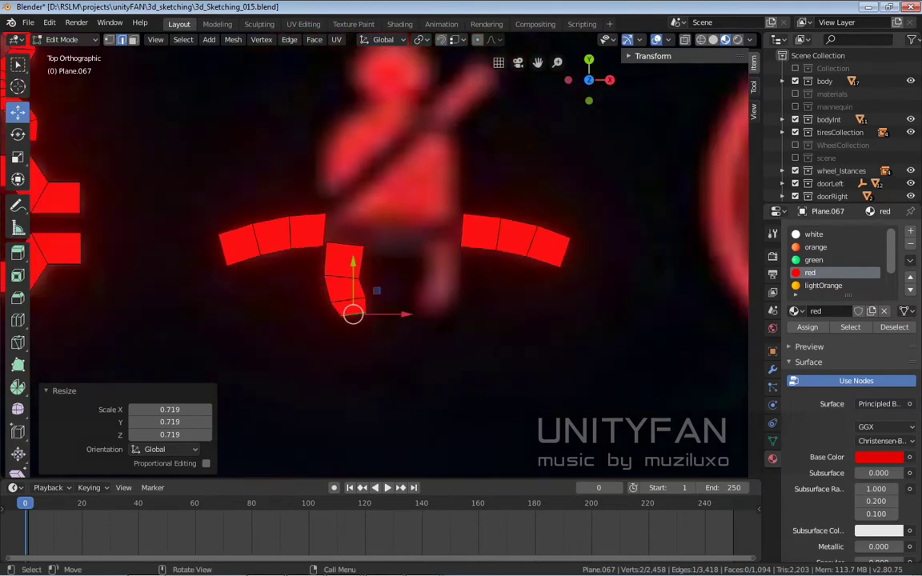
- Duplicate the leg and mirror it along X (S X -1) for the second leg
{"action": "left_click", "coordinate": [346, 264]}
{"action": "key", "text": "shift+d"}
{"action": "key", "text": "x"}
{"action": "key", "text": "Return"}
{"action": "key", "text": "s"}
{"action": "key", "text": "x"}
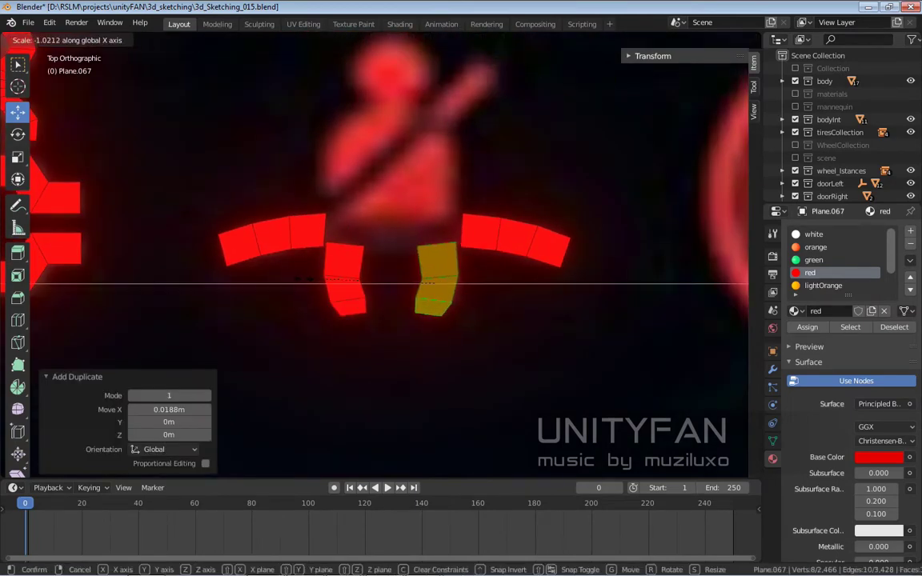
{"action": "key", "text": "Return"}
- Copy a small square to the torso and stretch its corners into a wide wedge
{"action": "middle_click_drag", "start_coordinate": [377, 264], "coordinate": [376, 312], "text": "shift"}
{"action": "left_click", "coordinate": [380, 313]}
{"action": "key", "text": "shift+d"}
{"action": "key", "text": "Return"}
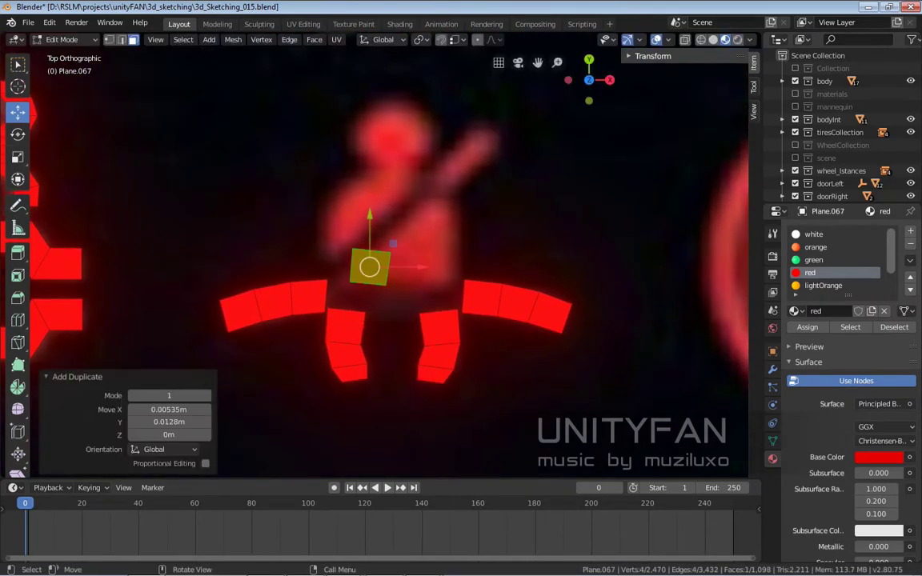
{"action": "scroll", "coordinate": [369, 267], "scroll_direction": "up", "scroll_amount": 2}
{"action": "key", "text": "g"}
{"action": "left_click", "coordinate": [480, 212]}
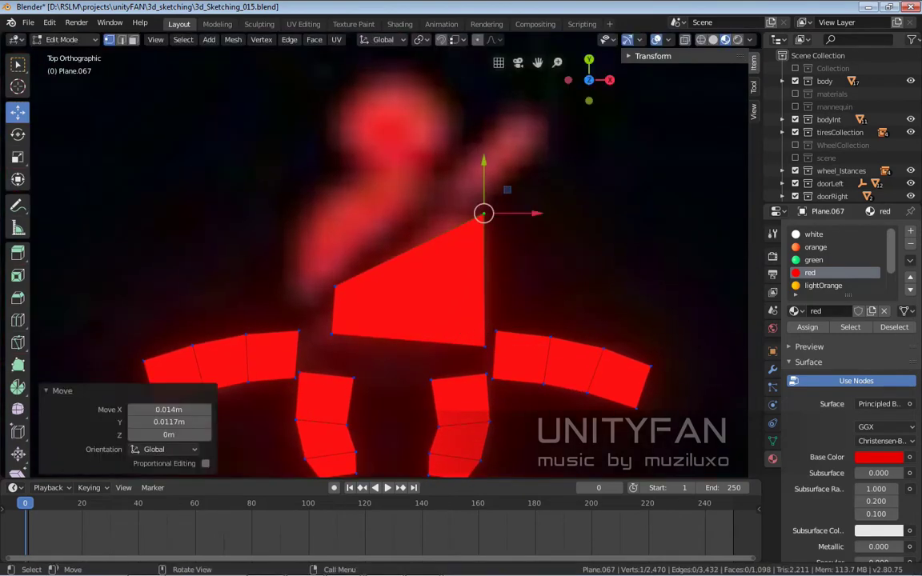
{"action": "left_click", "coordinate": [408, 249]}
{"action": "key", "text": "g"}
{"action": "key", "text": "Return"}
{"action": "mouse_move", "coordinate": [479, 253]}
{"action": "middle_mouse_down", "text": "shift"}
{"action": "mouse_move", "coordinate": [469, 257]}
{"action": "mouse_move", "coordinate": [454, 232]}
{"action": "middle_mouse_up", "text": "shift"}
- Extrude the torso upward and narrow its top to 0.5525
{"action": "key", "text": "e"}
{"action": "key", "text": "Return"}
{"action": "key", "text": "s"}
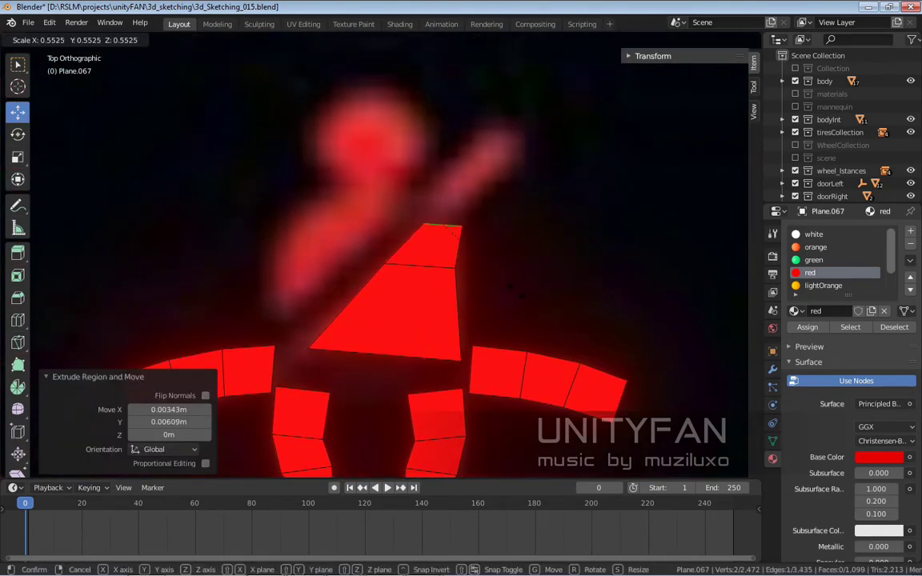
{"action": "key", "text": "Return"}
{"action": "key", "text": "g"}
- Duplicate the top face and stretch it into the diagonal strap piece
{"action": "key", "text": "Return"}
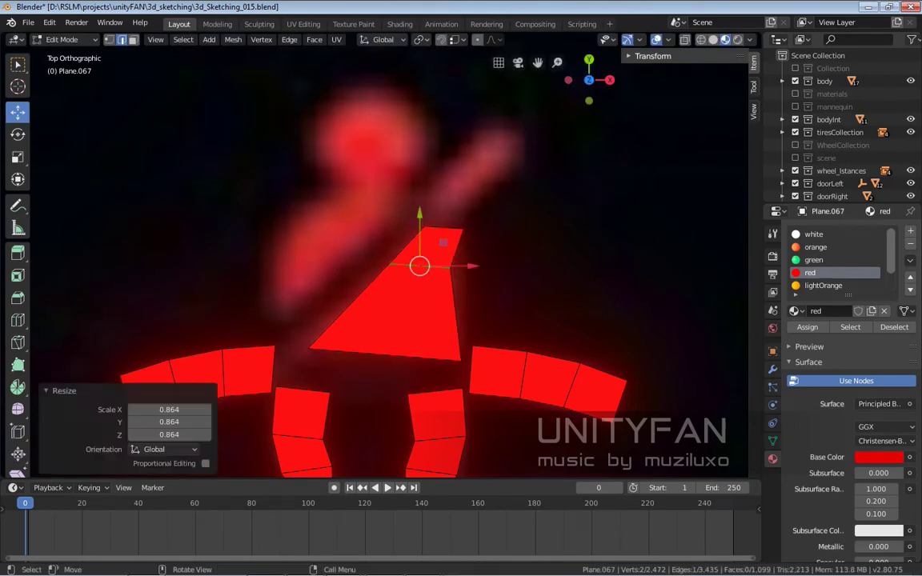
{"action": "middle_click_drag", "start_coordinate": [444, 229], "coordinate": [441, 217]}
{"action": "key", "text": "shift+d"}
{"action": "key", "text": "Return"}
{"action": "key", "text": "g"}
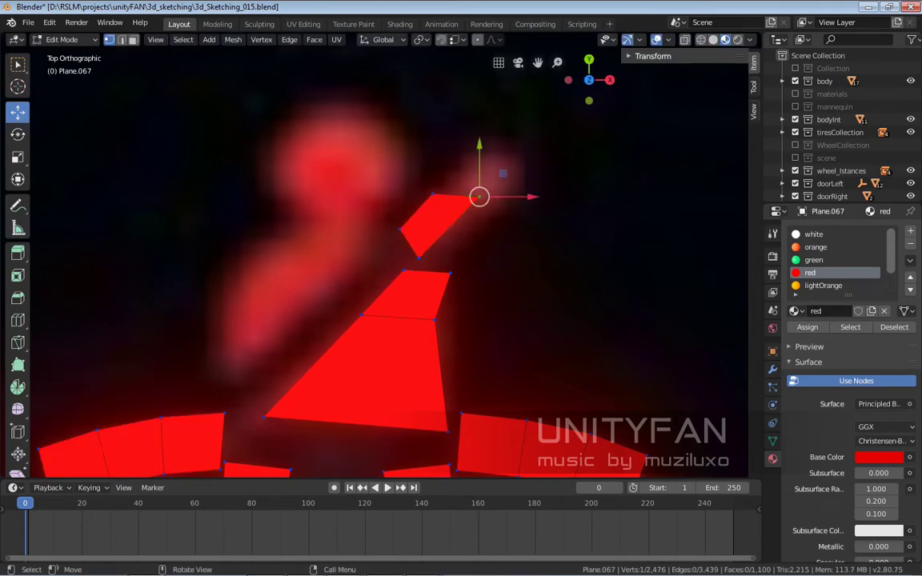
{"action": "mouse_move", "coordinate": [479, 196]}
{"action": "left_mouse_down"}
{"action": "mouse_move", "coordinate": [486, 136]}
{"action": "mouse_move", "coordinate": [506, 153]}
{"action": "mouse_move", "coordinate": [451, 233]}
{"action": "left_mouse_up"}
{"action": "scroll", "coordinate": [506, 152], "scroll_direction": "down", "scroll_amount": 3}
{"action": "scroll", "coordinate": [463, 189], "scroll_direction": "up", "scroll_amount": 2}
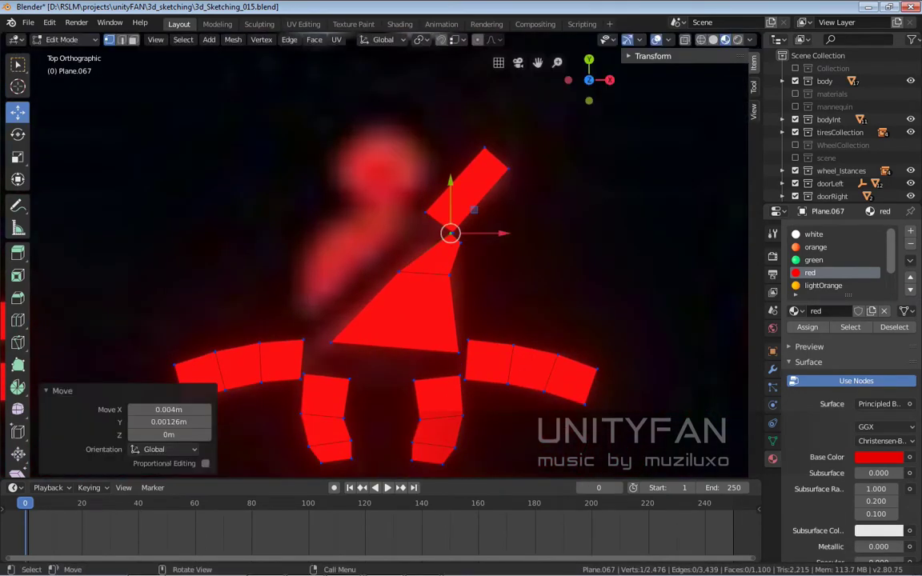
{"action": "scroll", "coordinate": [335, 441], "scroll_direction": "up", "scroll_amount": 1}
- Knife-cut across the torso twice and nudge the new vertices into place
{"action": "key", "text": "Return"}
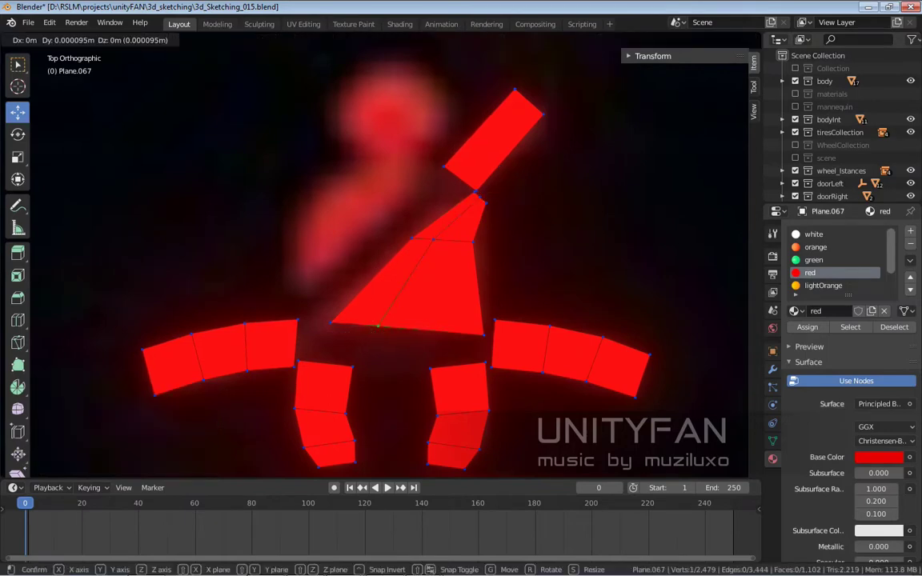
{"action": "left_click_drag", "start_coordinate": [379, 325], "coordinate": [381, 322]}
{"action": "left_click_drag", "start_coordinate": [417, 264], "coordinate": [418, 263]}
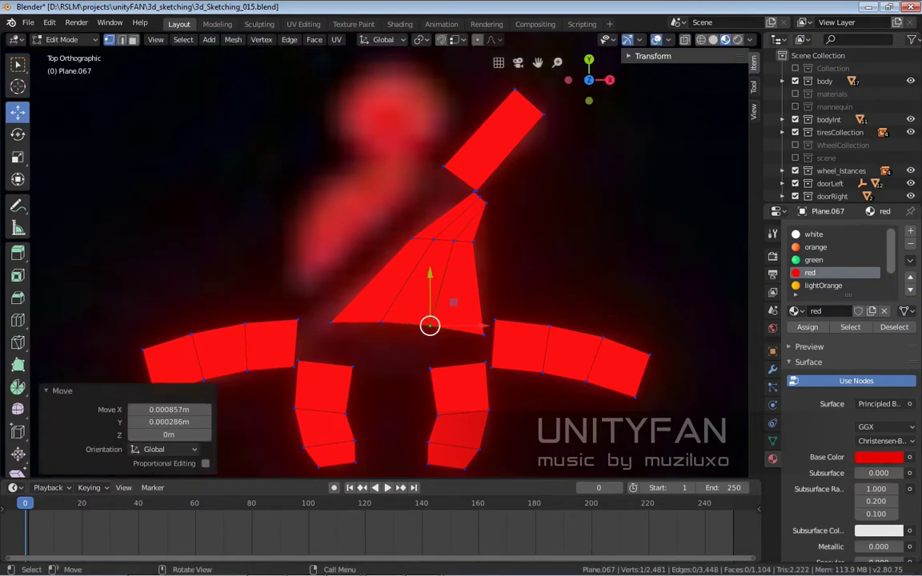
{"action": "scroll", "coordinate": [417, 264], "scroll_direction": "up", "scroll_amount": 1}
{"action": "key", "text": "k"}
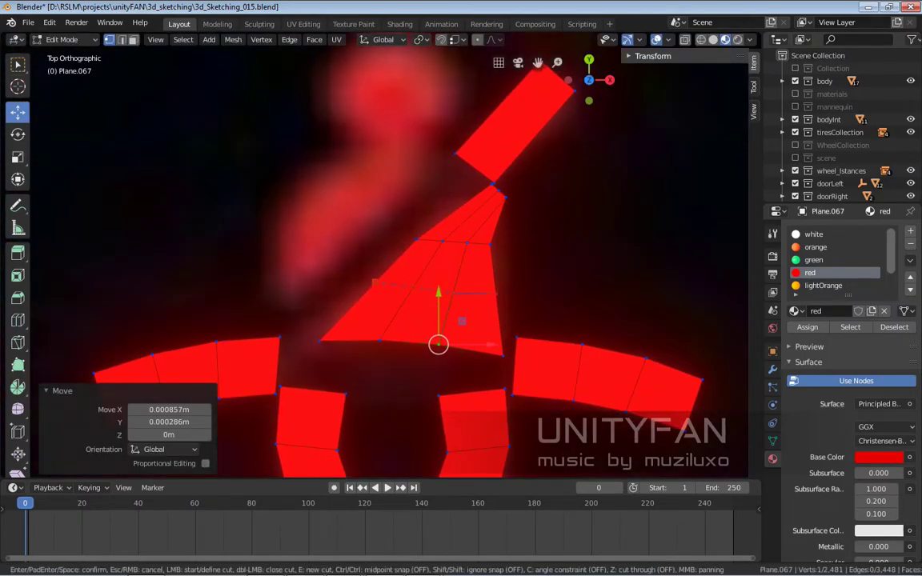
{"action": "key", "text": "Return"}
{"action": "scroll", "coordinate": [438, 344], "scroll_direction": "down", "scroll_amount": 2}
{"action": "scroll", "coordinate": [438, 320], "scroll_direction": "up", "scroll_amount": 1}
- Duplicate a small torso face up-left and extrude its edge upward for the shoulder
{"action": "key", "text": "3"}
{"action": "left_click", "coordinate": [427, 320]}
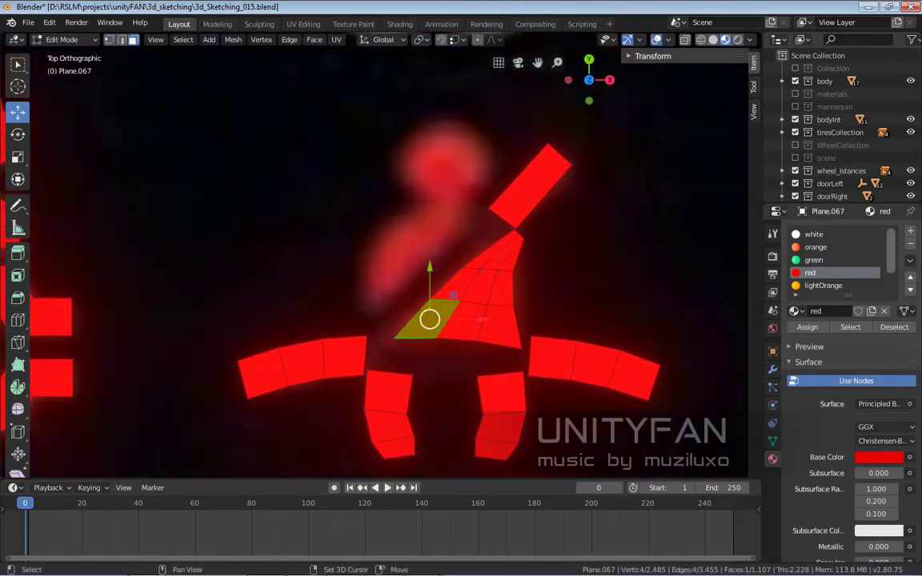
{"action": "key", "text": "shift+d"}
{"action": "left_click", "coordinate": [376, 286]}
{"action": "key", "text": "2"}
{"action": "left_click", "coordinate": [388, 271]}
{"action": "key", "text": "e"}
{"action": "scroll", "coordinate": [381, 272], "scroll_direction": "up", "scroll_amount": 2}
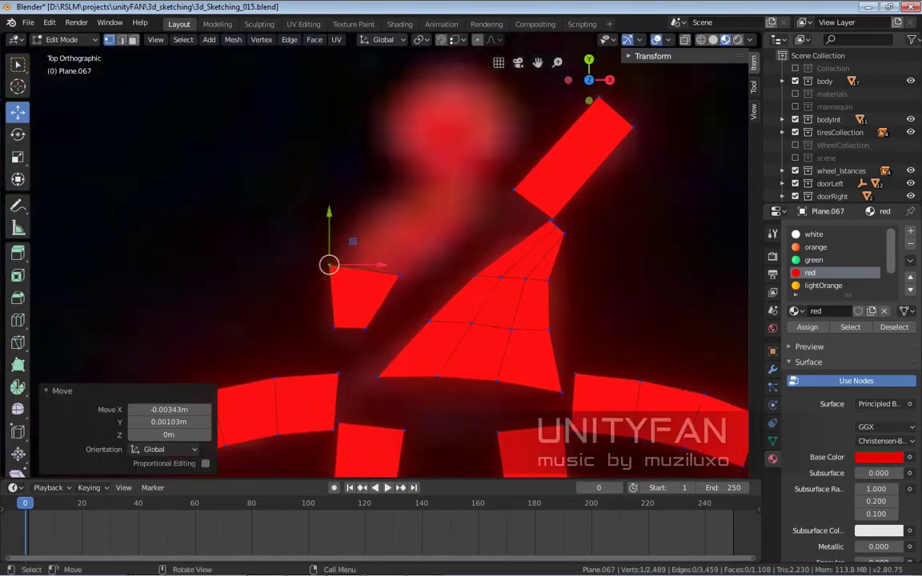
{"action": "key", "text": "e"}
- Extrude a shoulder corner vertex to a new point and pull a spike upward
{"action": "key", "text": "1"}
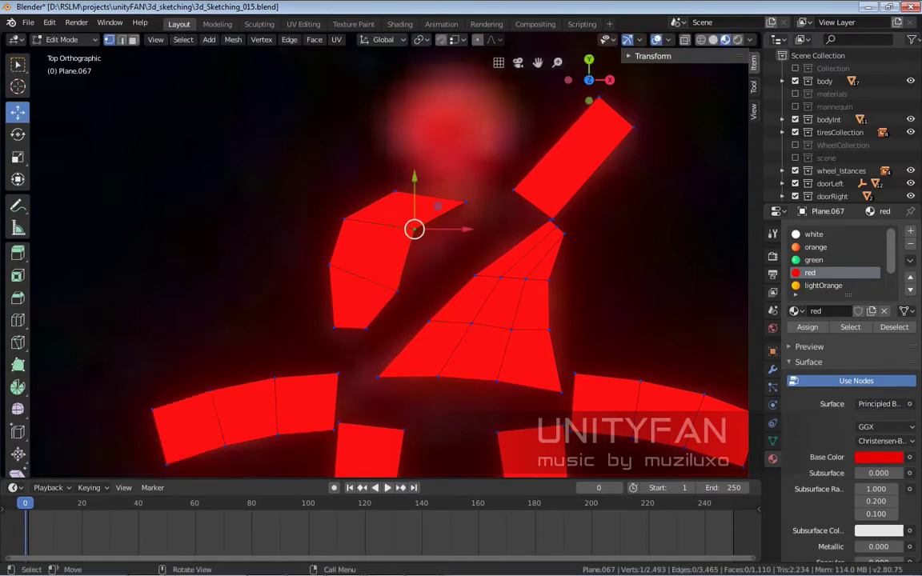
{"action": "scroll", "coordinate": [412, 227], "scroll_direction": "up", "scroll_amount": 1}
{"action": "left_click", "coordinate": [298, 246]}
{"action": "key", "text": "e"}
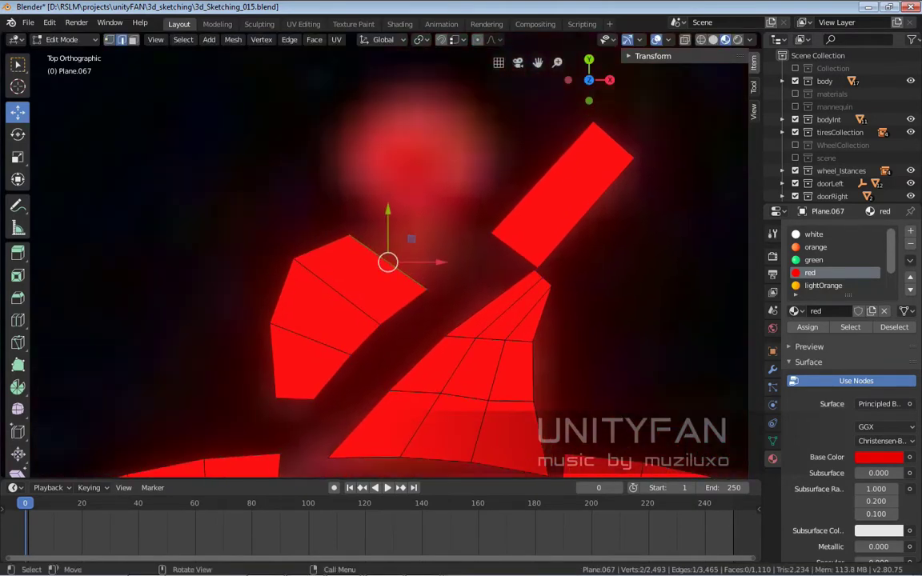
{"action": "left_click", "coordinate": [453, 212]}
{"action": "middle_click_drag", "start_coordinate": [453, 212], "coordinate": [430, 252], "text": "shift"}
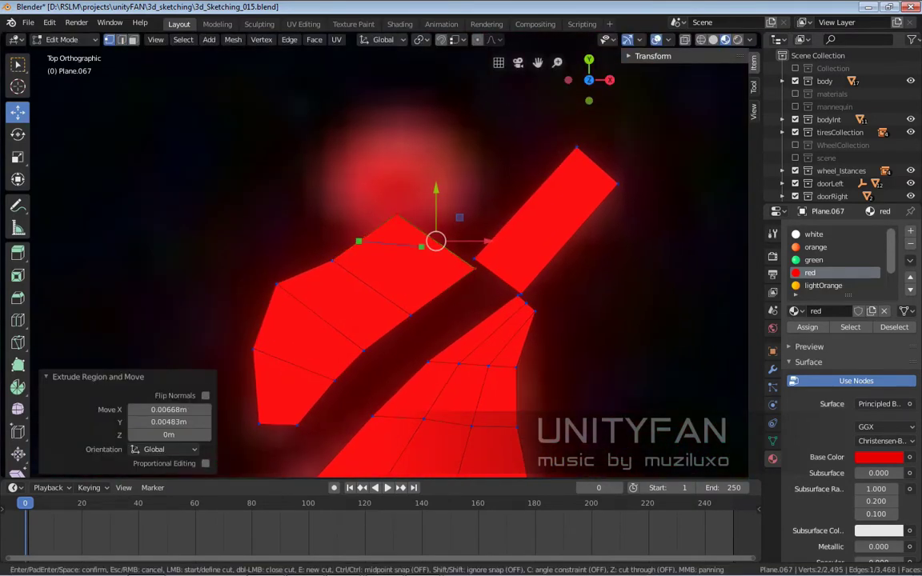
{"action": "left_click_drag", "start_coordinate": [398, 214], "coordinate": [388, 93]}
{"action": "middle_click_drag", "start_coordinate": [389, 93], "coordinate": [405, 86], "text": "shift"}
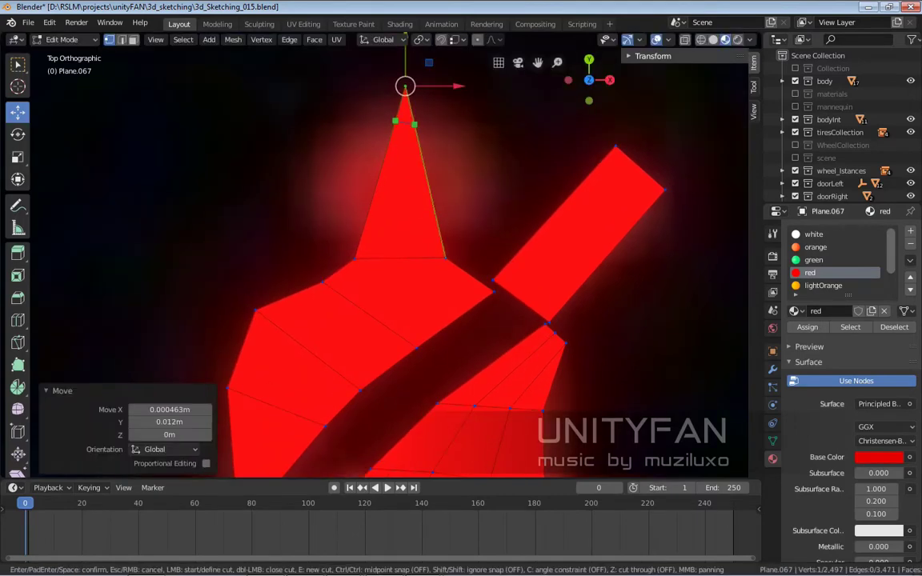
- Cut the spike and spread its points into a flat-topped, wider head block
{"action": "key", "text": "Return"}
{"action": "mouse_move", "coordinate": [394, 120]}
{"action": "left_mouse_down"}
{"action": "mouse_move", "coordinate": [365, 94]}
{"action": "mouse_move", "coordinate": [448, 96]}
{"action": "left_mouse_up"}
{"action": "left_click", "coordinate": [364, 94]}
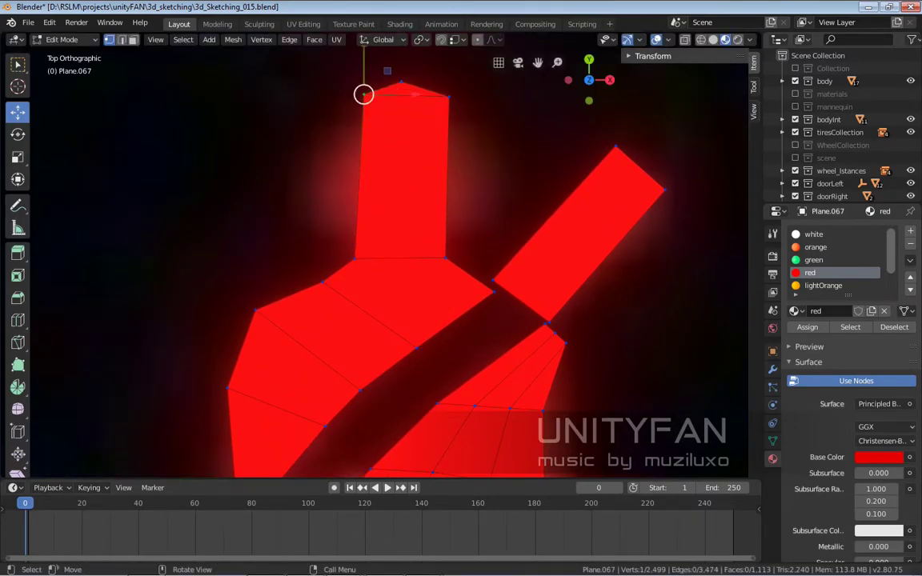
{"action": "left_click_drag", "start_coordinate": [363, 95], "coordinate": [347, 95]}
{"action": "key", "text": "Return"}
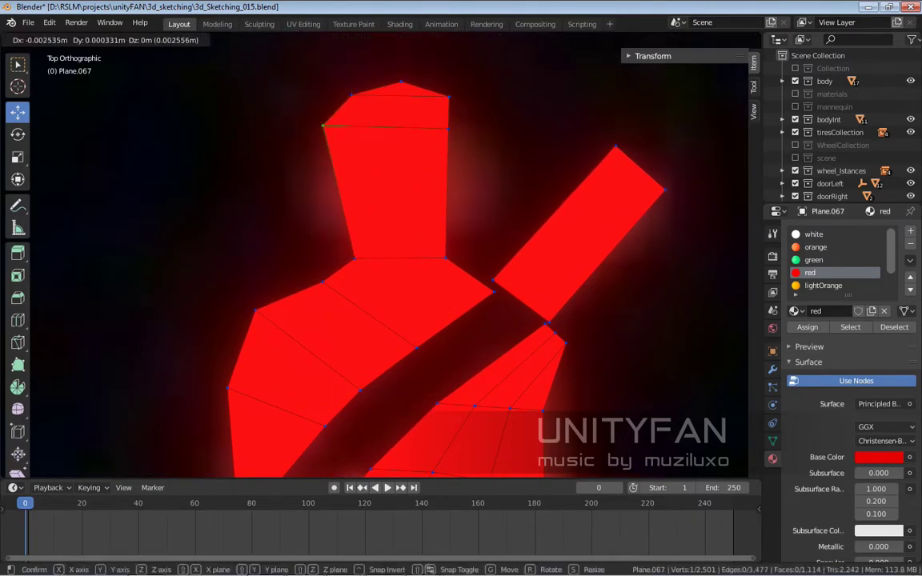
{"action": "left_click_drag", "start_coordinate": [448, 128], "coordinate": [483, 124]}
{"action": "left_click_drag", "start_coordinate": [351, 128], "coordinate": [314, 124]}
{"action": "middle_click_drag", "start_coordinate": [387, 171], "coordinate": [379, 178], "text": "shift"}
- Knife-cut across the head again and widen it into a square
{"action": "key", "text": "k"}
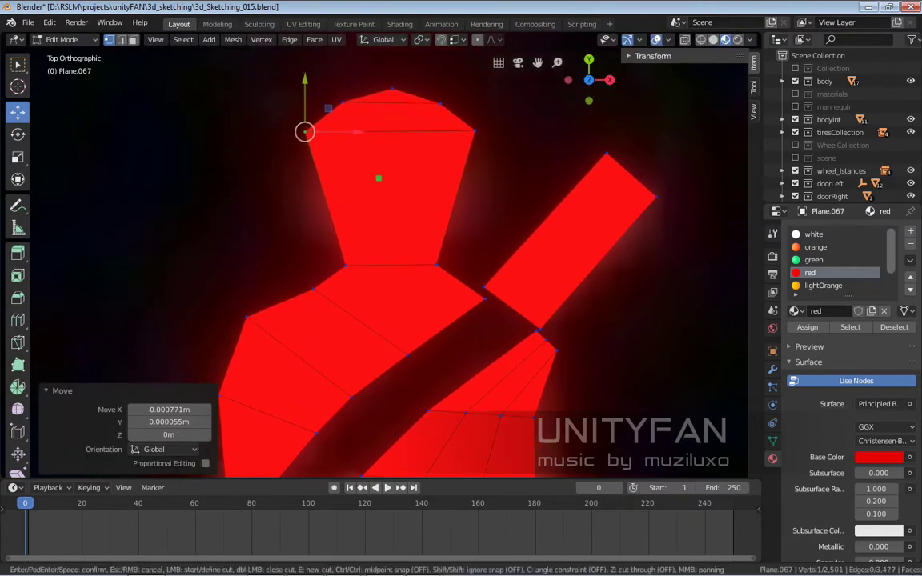
{"action": "key", "text": "Return"}
{"action": "left_click_drag", "start_coordinate": [444, 239], "coordinate": [469, 238]}
{"action": "left_click", "coordinate": [336, 239]}
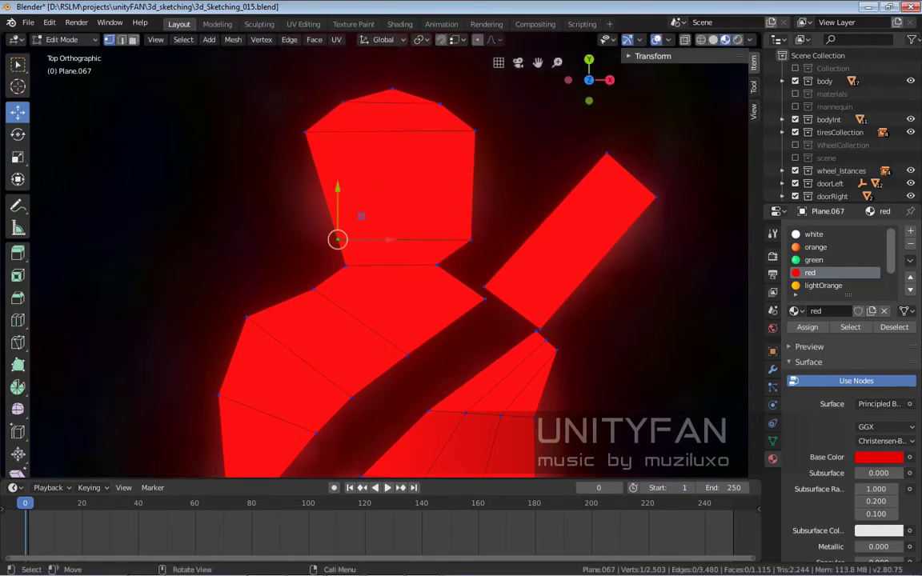
{"action": "left_click_drag", "start_coordinate": [336, 239], "coordinate": [306, 239]}
{"action": "scroll", "coordinate": [309, 264], "scroll_direction": "down", "scroll_amount": 1}
- Add loop cuts across the head, widen its middle rows, and round it with To Sphere
{"action": "left_click", "coordinate": [321, 216]}
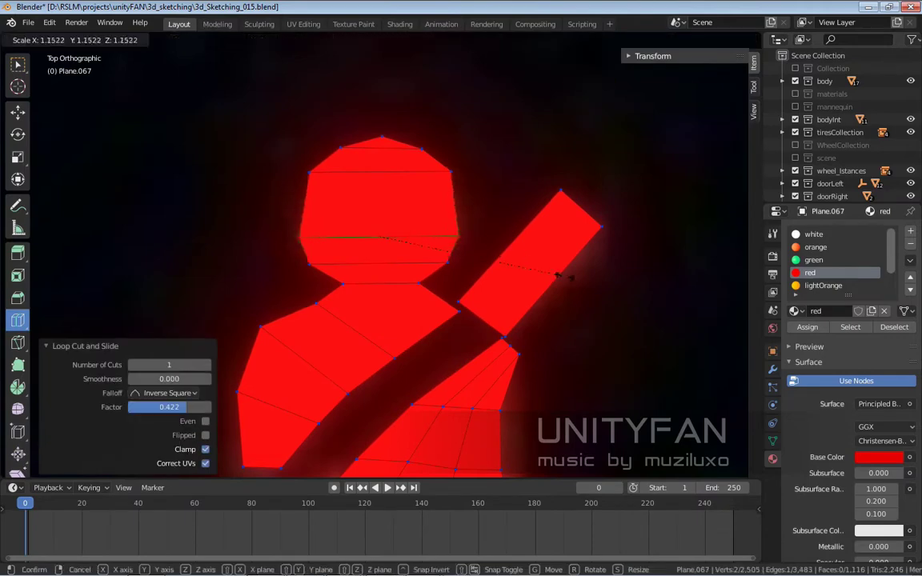
{"action": "key", "text": "s"}
{"action": "key", "text": "Return"}
{"action": "left_click", "coordinate": [320, 204]}
{"action": "key", "text": "s"}
{"action": "key", "text": "Return"}
{"action": "key", "text": "w"}
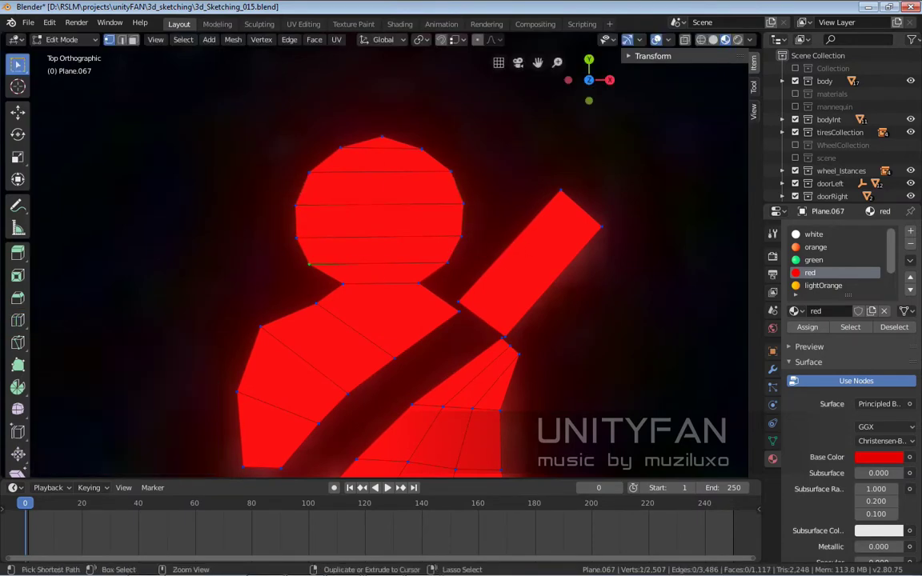
{"action": "left_click", "coordinate": [376, 274], "text": "ctrl"}
{"action": "key", "text": "1"}
{"action": "key", "text": "Return"}
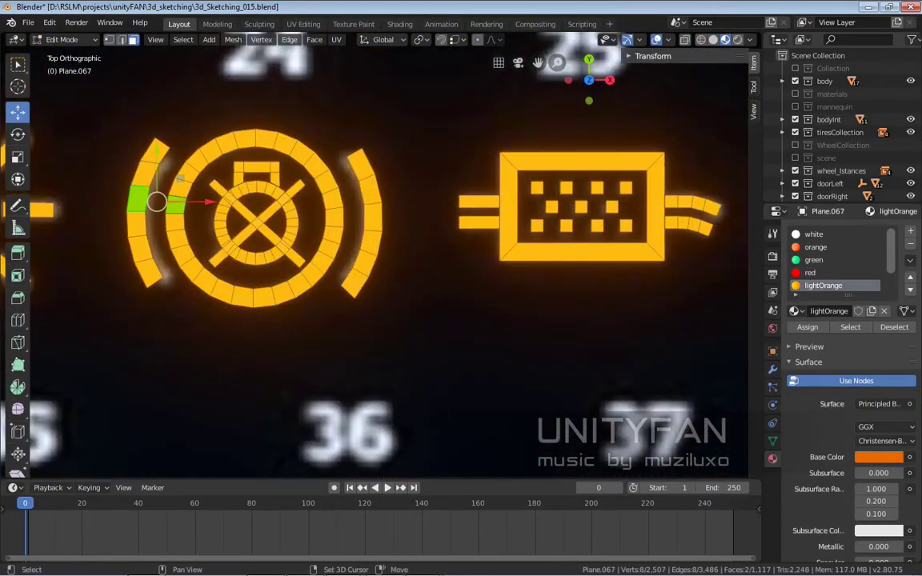
- Copy the ring-and-brackets icon and line it up over reference icon 31
{"action": "key", "text": "ctrl+KP_Add"}
{"action": "key", "text": "ctrl+KP_Add"}
{"action": "key", "text": "ctrl+KP_Add"}
{"action": "scroll", "coordinate": [264, 322], "scroll_direction": "down", "scroll_amount": 5}
{"action": "key", "text": "g"}
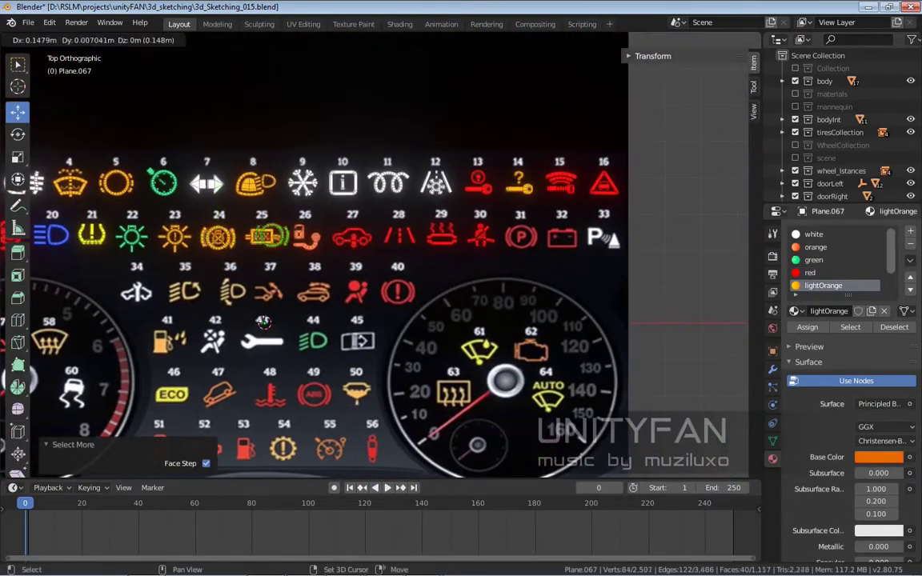
{"action": "left_click", "coordinate": [264, 322]}
{"action": "key", "text": "KP_Decimal"}
{"action": "key", "text": "g"}
{"action": "key", "text": "Return"}
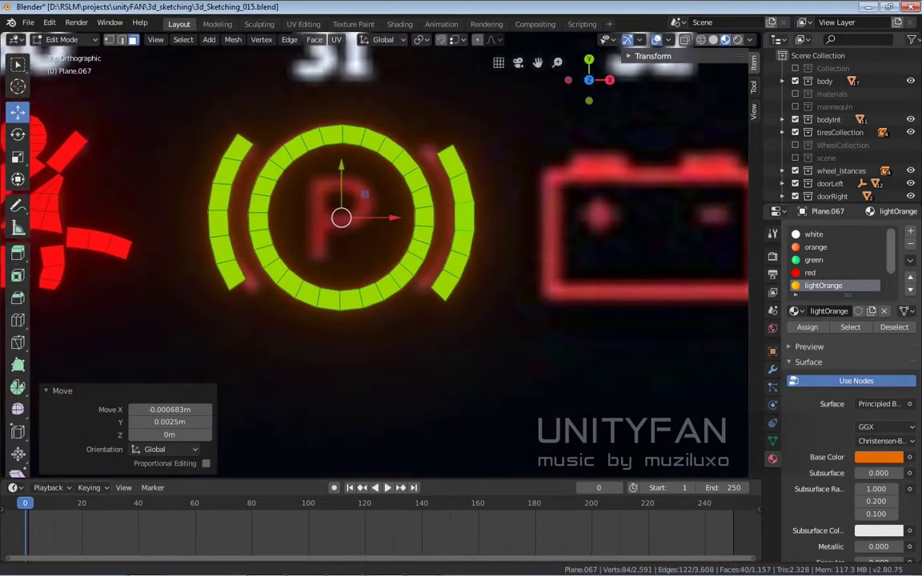
{"action": "scroll", "coordinate": [474, 200], "scroll_direction": "up", "scroll_amount": 1}
- Reselect the ring and brackets, then clear the selection and frame the parking-brake icon
{"action": "left_click", "coordinate": [474, 200]}
{"action": "left_click", "coordinate": [512, 241]}
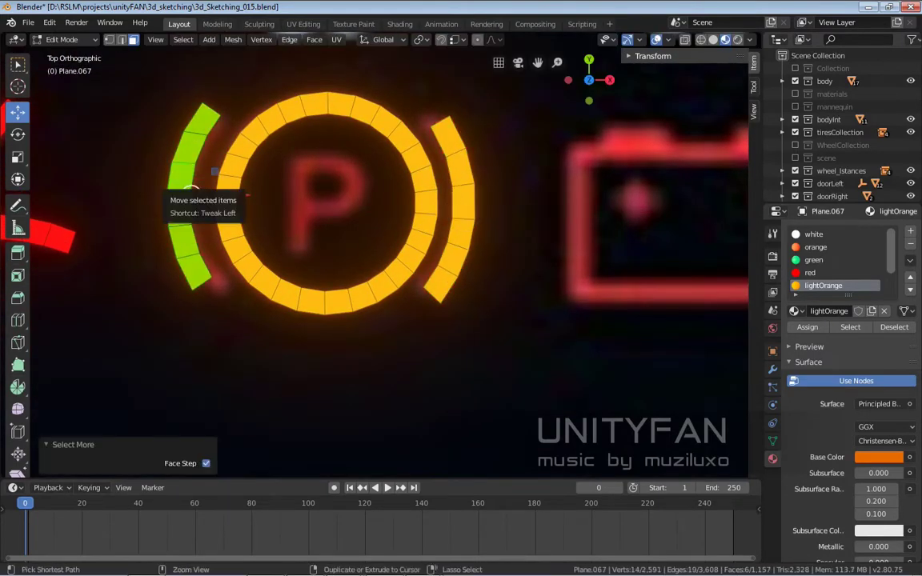
{"action": "key", "text": "ctrl+KP_Add"}
{"action": "key", "text": "ctrl+KP_Add"}
{"action": "key", "text": "ctrl+KP_Add"}
{"action": "key", "text": "ctrl+KP_Add"}
{"action": "scroll", "coordinate": [385, 251], "scroll_direction": "down", "scroll_amount": 3}
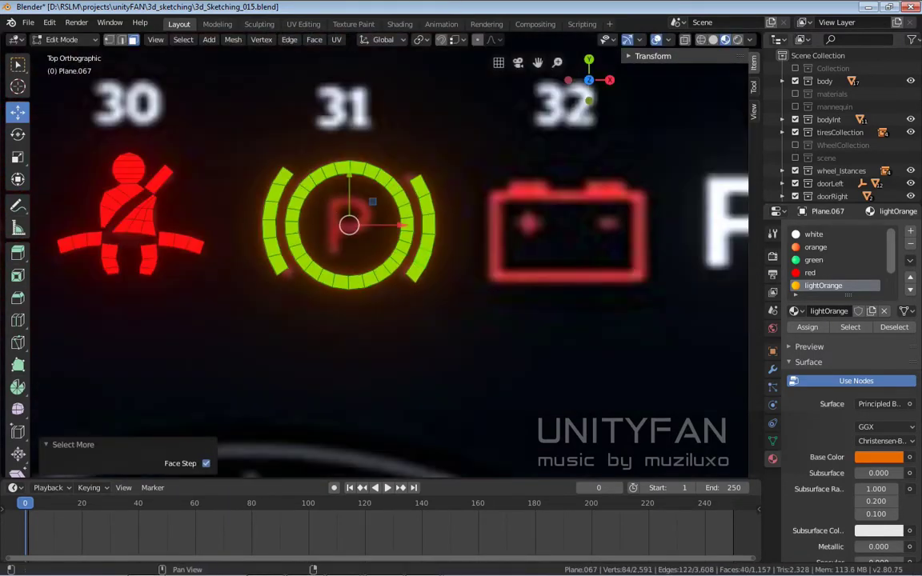
{"action": "key", "text": "KP_Decimal"}
{"action": "key", "text": "alt+a"}
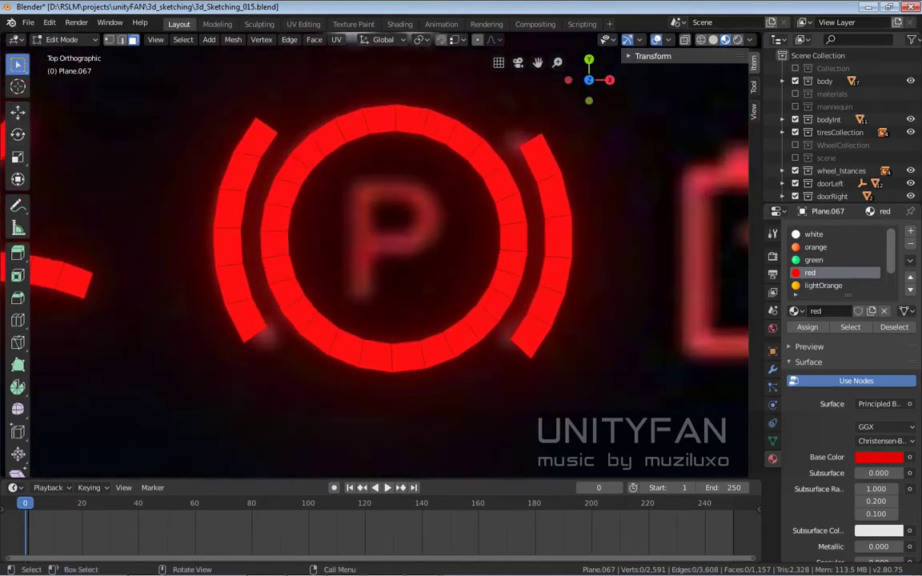
{"action": "scroll", "coordinate": [385, 240], "scroll_direction": "down", "scroll_amount": 3}
{"action": "scroll", "coordinate": [385, 240], "scroll_direction": "down", "scroll_amount": 2}
- Duplicate a ring face and move the new square onto the P's stem
{"action": "key", "text": "shift+d"}
{"action": "key", "text": "x"}
{"action": "left_click", "coordinate": [372, 176]}
{"action": "scroll", "coordinate": [372, 176], "scroll_direction": "up", "scroll_amount": 3}
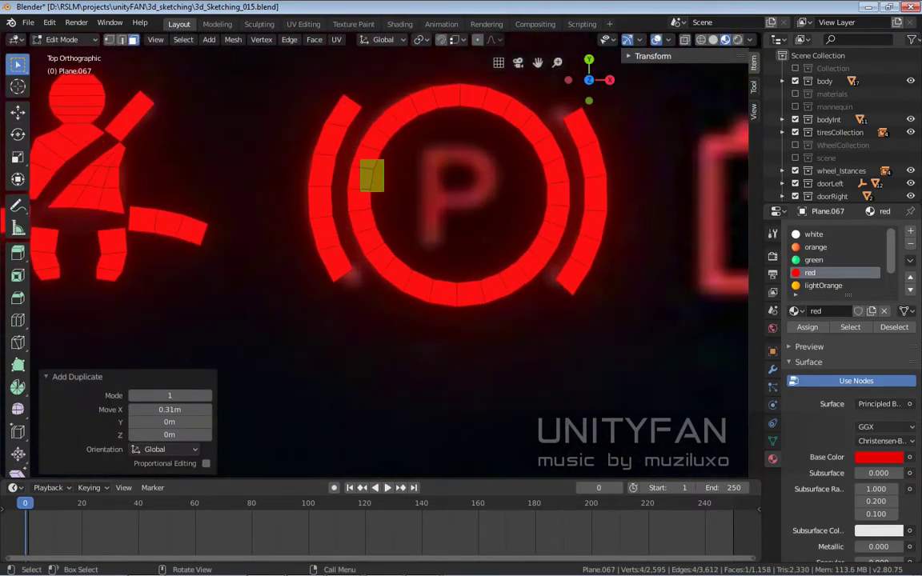
{"action": "scroll", "coordinate": [372, 176], "scroll_direction": "up", "scroll_amount": 2}
{"action": "left_click_drag", "start_coordinate": [289, 192], "coordinate": [373, 274]}
{"action": "scroll", "coordinate": [372, 274], "scroll_direction": "up", "scroll_amount": 1}
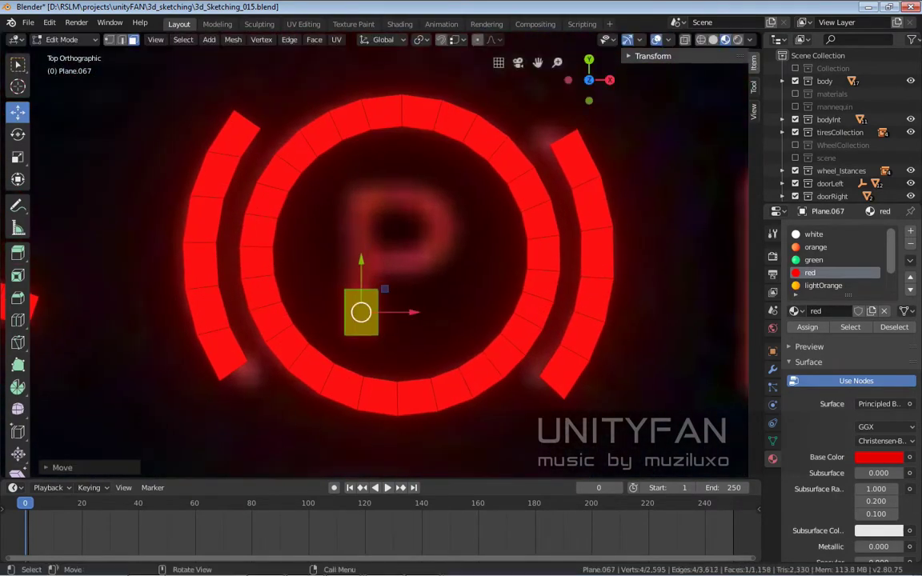
- Stretch the square's top edge upward along Y into the P's stem
{"action": "left_click", "coordinate": [361, 290]}
{"action": "key", "text": "g"}
{"action": "key", "text": "y"}
{"action": "scroll", "coordinate": [361, 240], "scroll_direction": "up", "scroll_amount": 2}
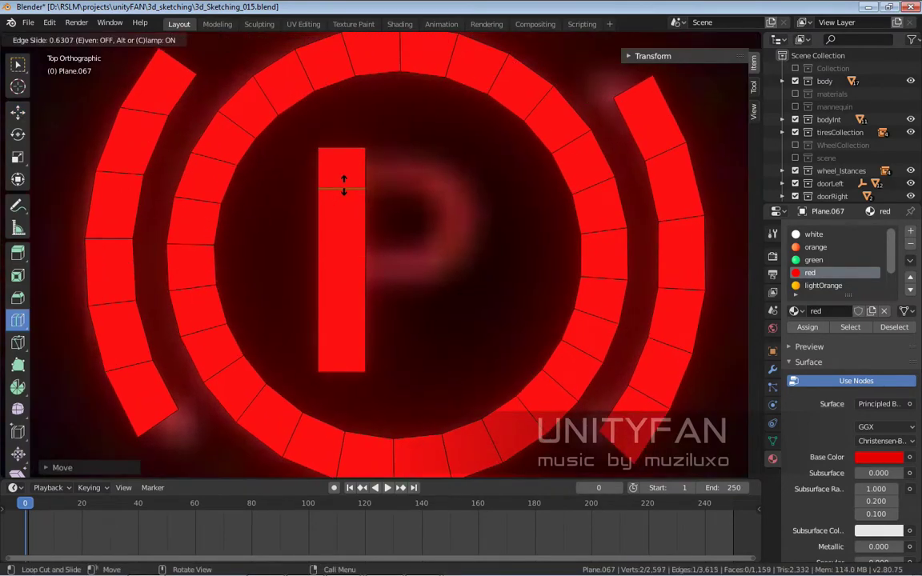
{"action": "key", "text": "e"}
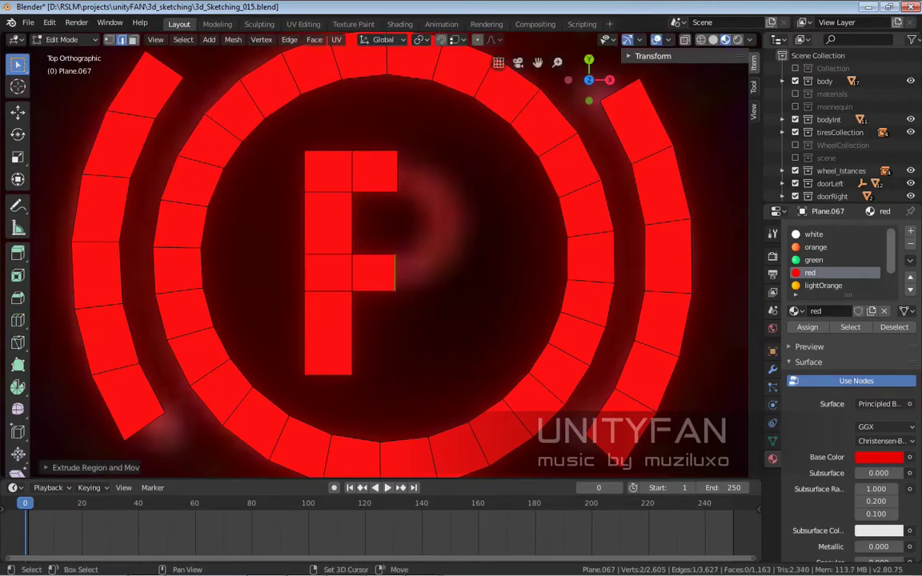
- Undo an unwanted bridge, resize the bowl piece and nudge the P's right-edge vertices left
{"action": "key", "text": "ctrl+e"}
{"action": "left_click", "coordinate": [463, 220]}
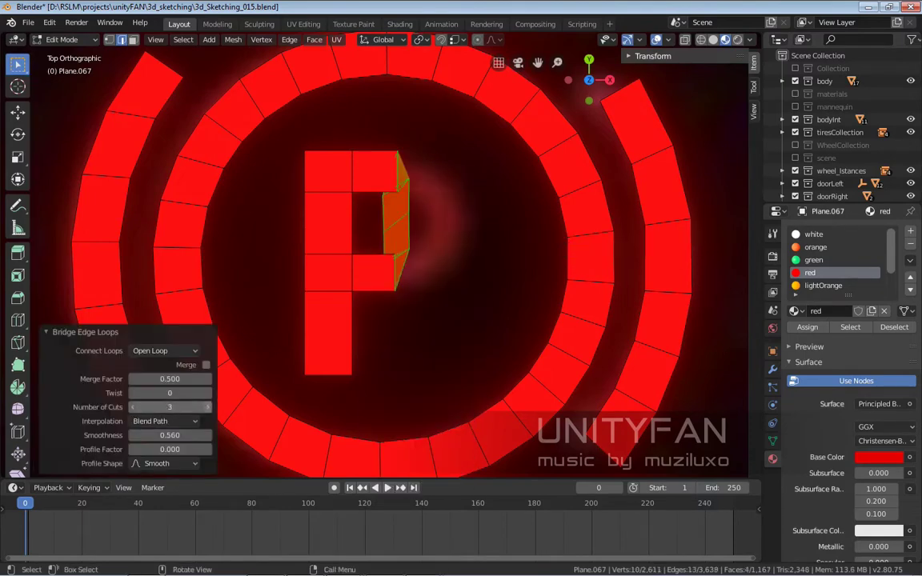
{"action": "key", "text": "ctrl+z"}
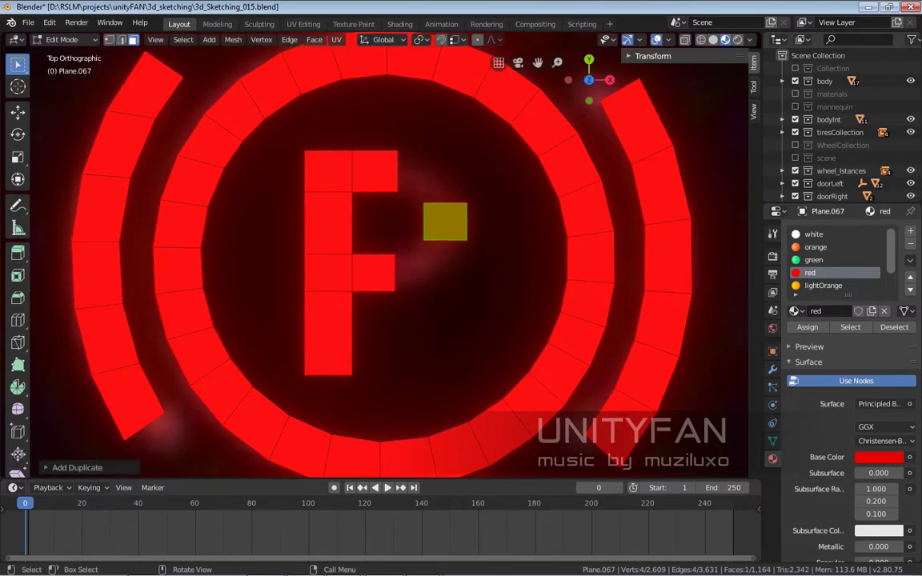
{"action": "left_click", "coordinate": [520, 280]}
{"action": "scroll", "coordinate": [520, 280], "scroll_direction": "up", "scroll_amount": 2}
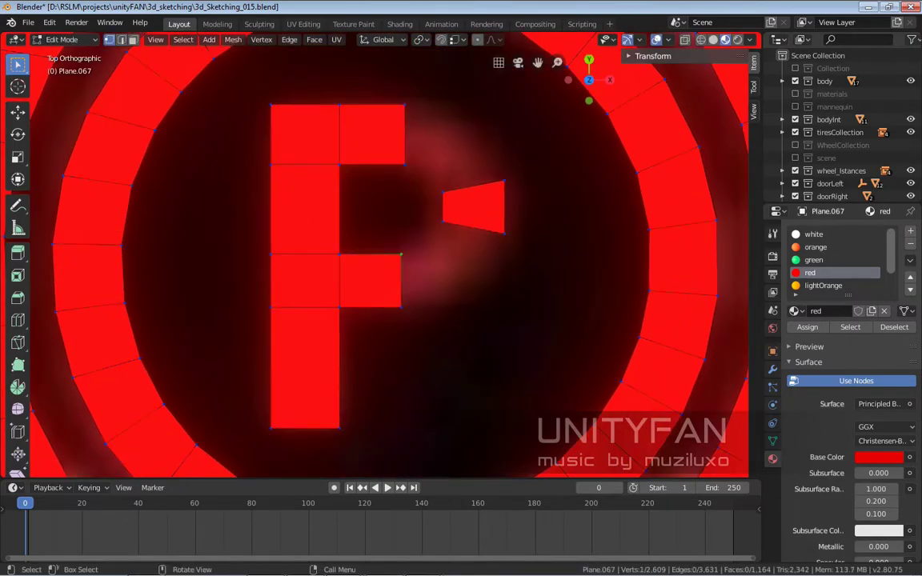
{"action": "left_click_drag", "start_coordinate": [403, 210], "coordinate": [396, 210]}
- Bridge the P's top and lower edges to the bowl piece, closing the curved bowl
{"action": "key", "text": "ctrl+e"}
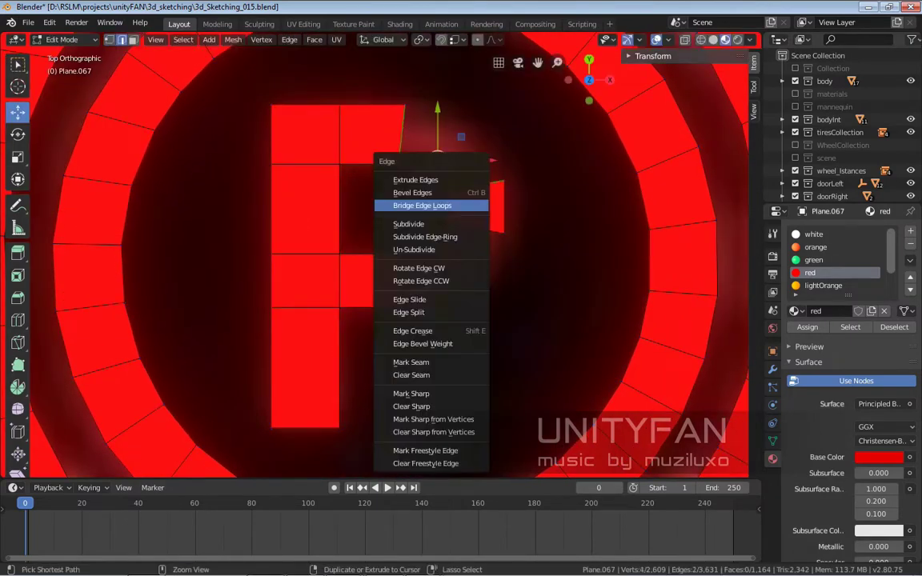
{"action": "left_click", "coordinate": [422, 204]}
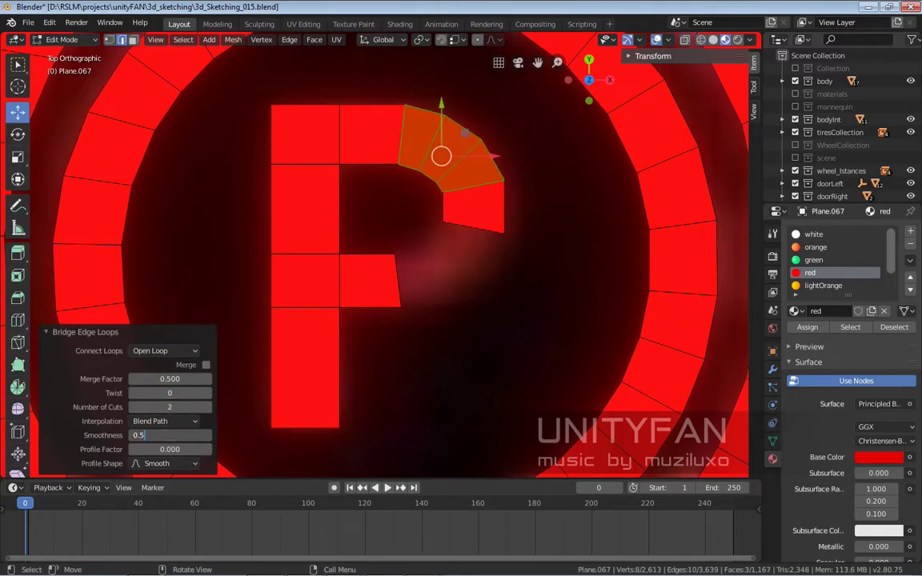
{"action": "left_click", "coordinate": [474, 226]}
{"action": "left_click", "coordinate": [398, 280], "text": "shift"}
{"action": "key", "text": "ctrl+e"}
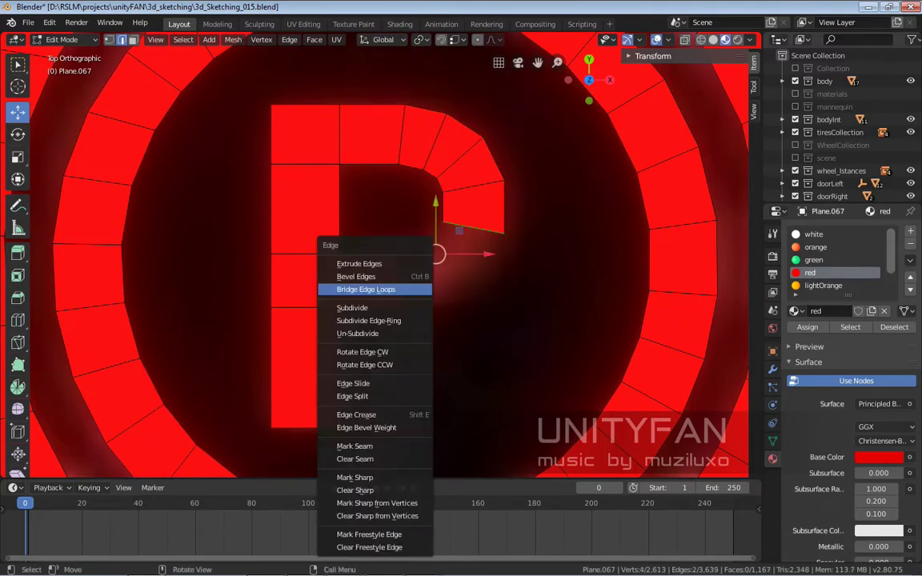
{"action": "left_click", "coordinate": [432, 289]}
{"action": "left_click", "coordinate": [422, 303]}
{"action": "scroll", "coordinate": [384, 264], "scroll_direction": "down", "scroll_amount": 8}
{"action": "scroll", "coordinate": [384, 264], "scroll_direction": "down", "scroll_amount": 3}
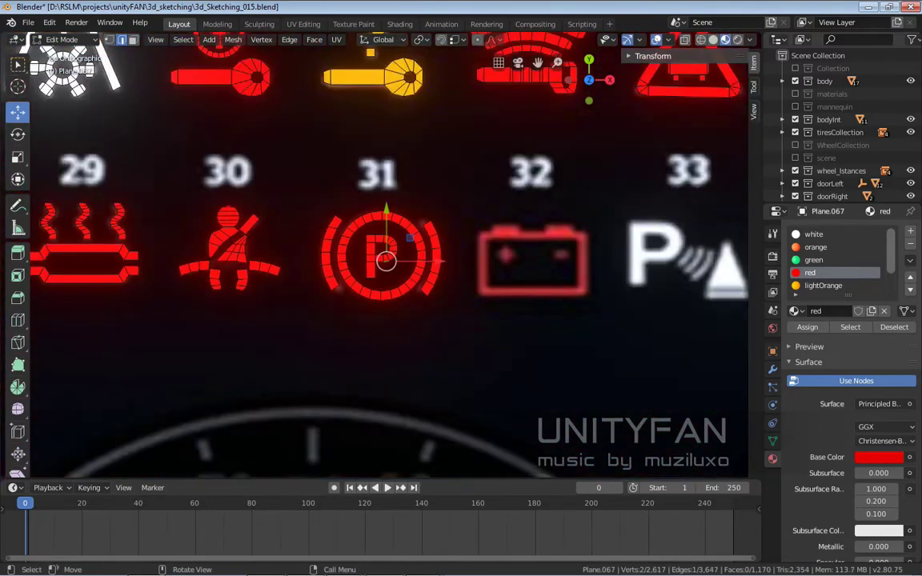
{"action": "scroll", "coordinate": [512, 264], "scroll_direction": "down", "scroll_amount": 4}
{"action": "scroll", "coordinate": [193, 364], "scroll_direction": "up", "scroll_amount": 3}
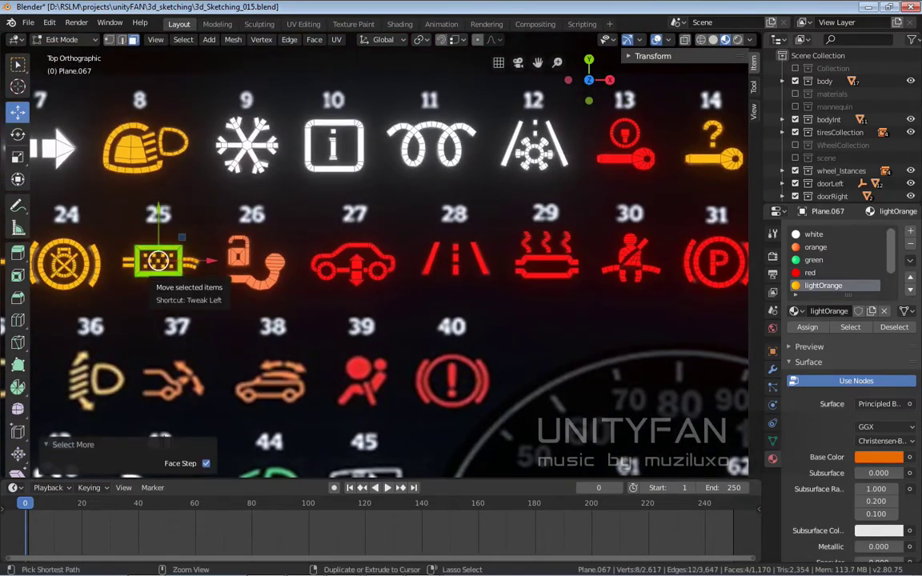
- Duplicate the rectangular frame onto battery icon 32 and assign it the red material
{"action": "scroll", "coordinate": [384, 264], "scroll_direction": "down", "scroll_amount": 3}
{"action": "key", "text": "shift+d"}
{"action": "left_click", "coordinate": [565, 253]}
{"action": "scroll", "coordinate": [565, 253], "scroll_direction": "up", "scroll_amount": 3}
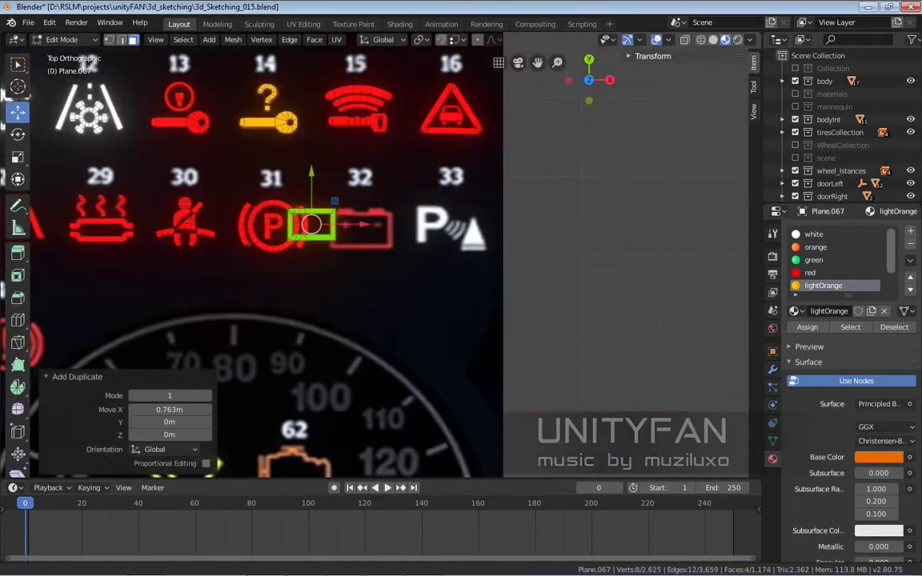
{"action": "scroll", "coordinate": [280, 214], "scroll_direction": "up", "scroll_amount": 3}
{"action": "left_click_drag", "start_coordinate": [280, 214], "coordinate": [424, 210]}
{"action": "left_click", "coordinate": [810, 273]}
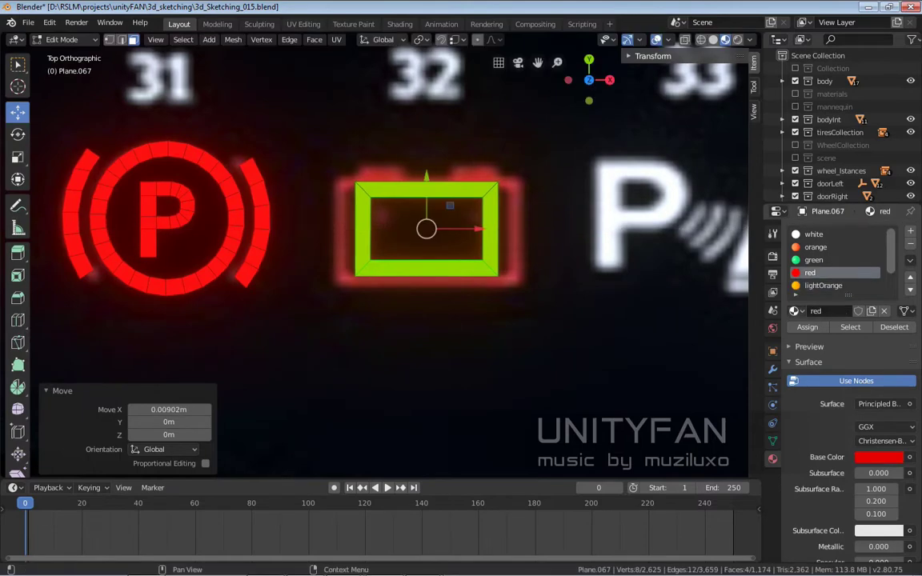
{"action": "left_click", "coordinate": [807, 328]}
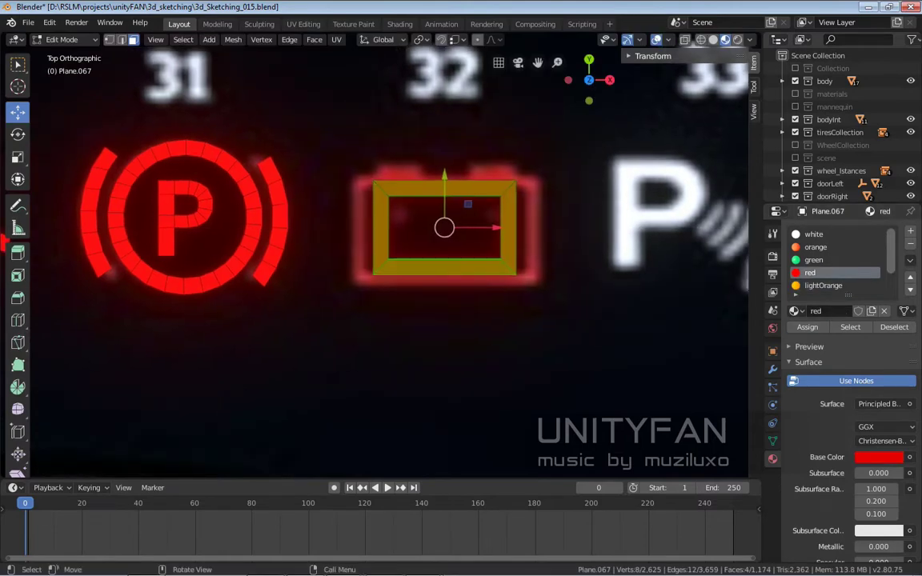
- Move the frame's left, right, top and bottom strips to fit the battery outline
{"action": "scroll", "coordinate": [444, 228], "scroll_direction": "up", "scroll_amount": 2}
{"action": "left_click", "coordinate": [320, 240]}
{"action": "left_click_drag", "start_coordinate": [377, 247], "coordinate": [344, 247]}
{"action": "left_click", "coordinate": [552, 240]}
{"action": "key", "text": "g"}
{"action": "key", "text": "x"}
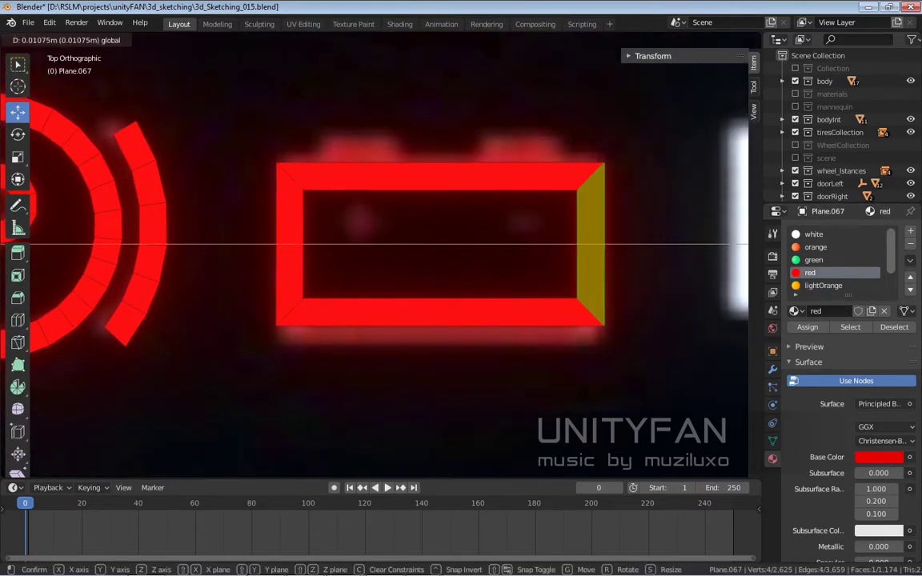
{"action": "left_click", "coordinate": [593, 244]}
{"action": "left_click", "coordinate": [439, 176]}
{"action": "left_click_drag", "start_coordinate": [439, 176], "coordinate": [438, 162]}
{"action": "left_click", "coordinate": [438, 313]}
{"action": "left_click_drag", "start_coordinate": [439, 312], "coordinate": [439, 336]}
{"action": "left_click", "coordinate": [439, 401]}
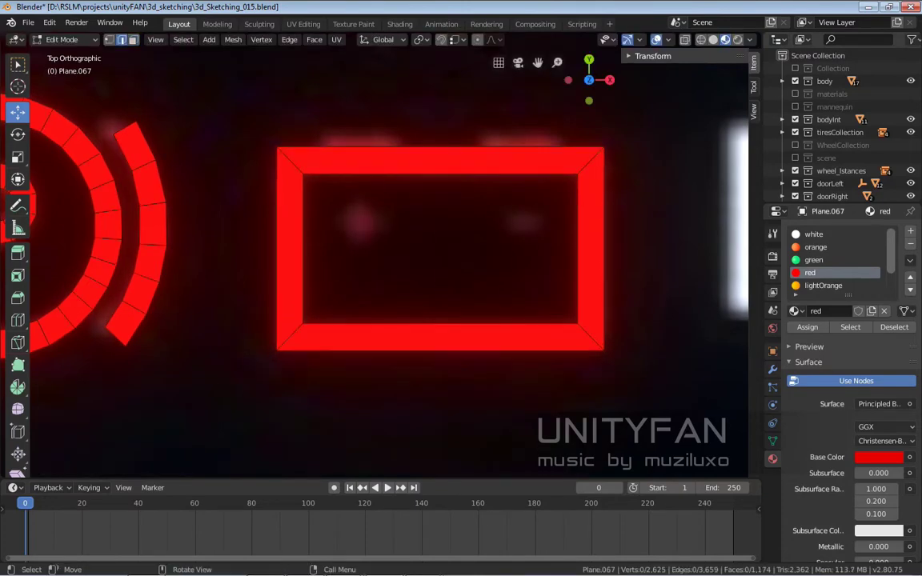
- Try a loop cut around the frame, undo it, and bring icons 26–40 into view
{"action": "left_click", "coordinate": [18, 321]}
{"action": "left_click", "coordinate": [305, 329]}
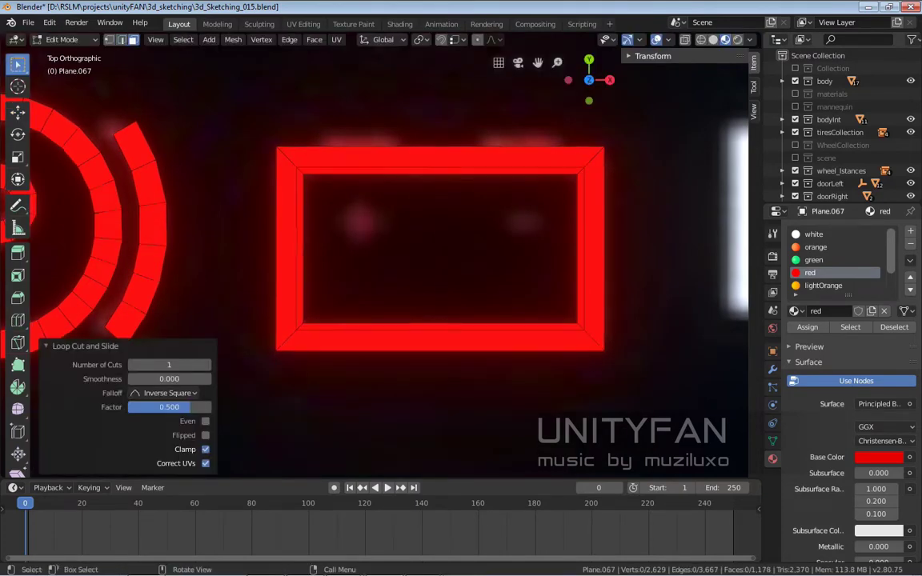
{"action": "key", "text": "ctrl+z"}
{"action": "scroll", "coordinate": [375, 264], "scroll_direction": "down", "scroll_amount": 3}
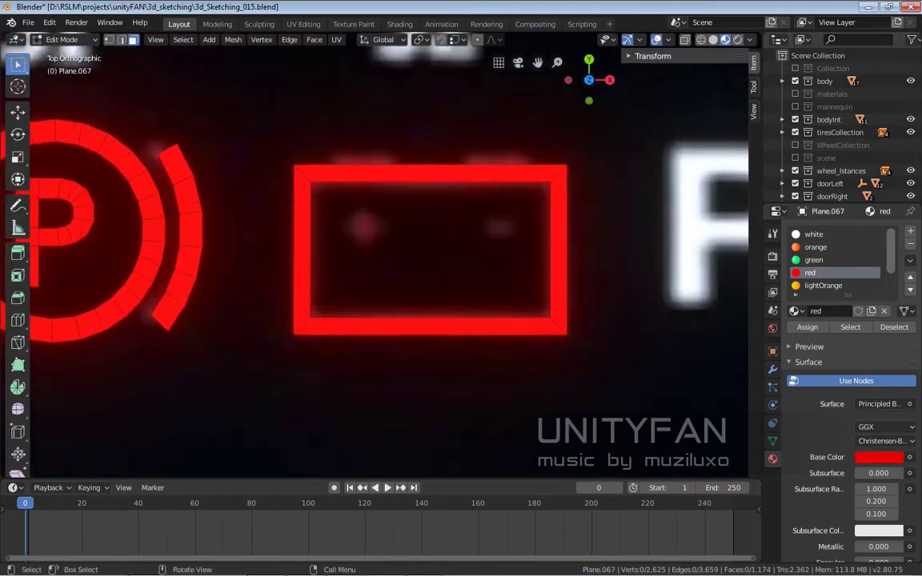
{"action": "scroll", "coordinate": [375, 264], "scroll_direction": "down", "scroll_amount": 5}
{"action": "mouse_move", "coordinate": [240, 241]}
{"action": "middle_mouse_down", "text": "shift"}
{"action": "mouse_move", "coordinate": [520, 241]}
{"action": "mouse_move", "coordinate": [240, 234]}
{"action": "middle_mouse_up", "text": "shift"}
{"action": "scroll", "coordinate": [375, 254], "scroll_direction": "down", "scroll_amount": 2}
{"action": "scroll", "coordinate": [375, 255], "scroll_direction": "down", "scroll_amount": 3}
{"action": "scroll", "coordinate": [375, 254], "scroll_direction": "up", "scroll_amount": 1}
{"action": "scroll", "coordinate": [374, 255], "scroll_direction": "up", "scroll_amount": 3}
- Copy a face from icon 28's centre dash and place it above the battery frame
{"action": "left_click", "coordinate": [356, 231]}
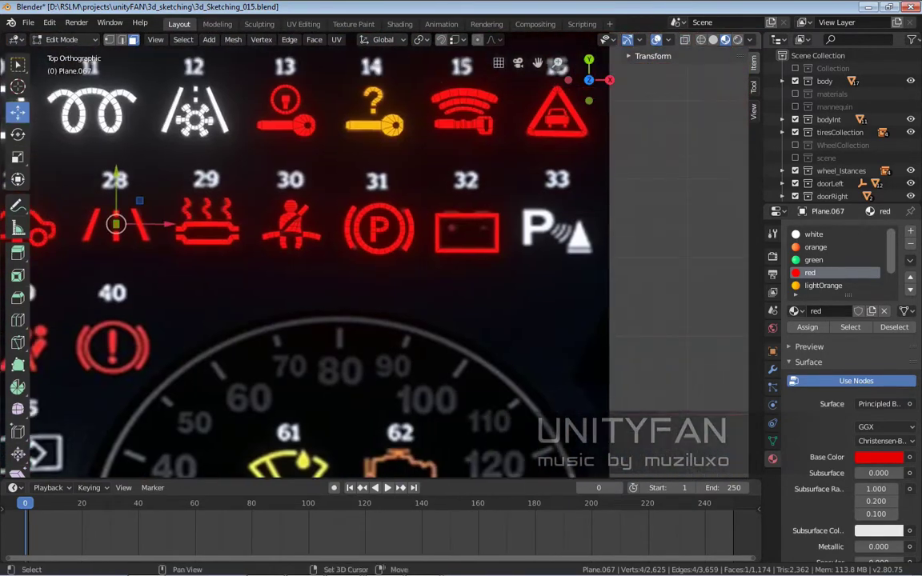
{"action": "left_click", "coordinate": [417, 225]}
{"action": "scroll", "coordinate": [417, 225], "scroll_direction": "up", "scroll_amount": 3}
{"action": "key", "text": "g"}
{"action": "left_click", "coordinate": [333, 150]}
{"action": "scroll", "coordinate": [333, 151], "scroll_direction": "up", "scroll_amount": 2}
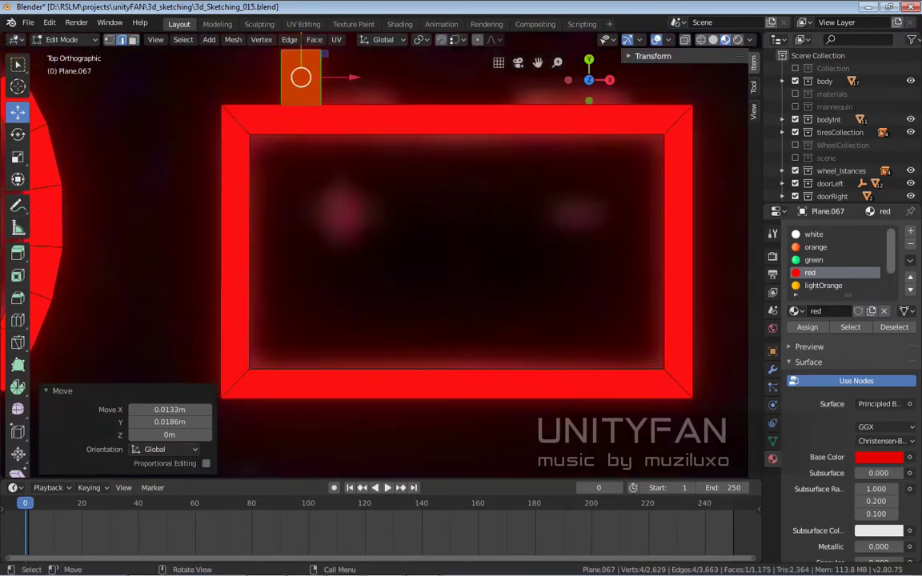
{"action": "middle_click_drag", "start_coordinate": [320, 80], "coordinate": [329, 164], "text": "shift"}
- Scale the face flat and wide into a terminal, and add a second terminal
{"action": "key", "text": "s"}
{"action": "key", "text": "y"}
{"action": "key", "text": "Return"}
{"action": "key", "text": "s"}
{"action": "key", "text": "x"}
{"action": "key", "text": "Return"}
{"action": "scroll", "coordinate": [376, 264], "scroll_direction": "down", "scroll_amount": 4}
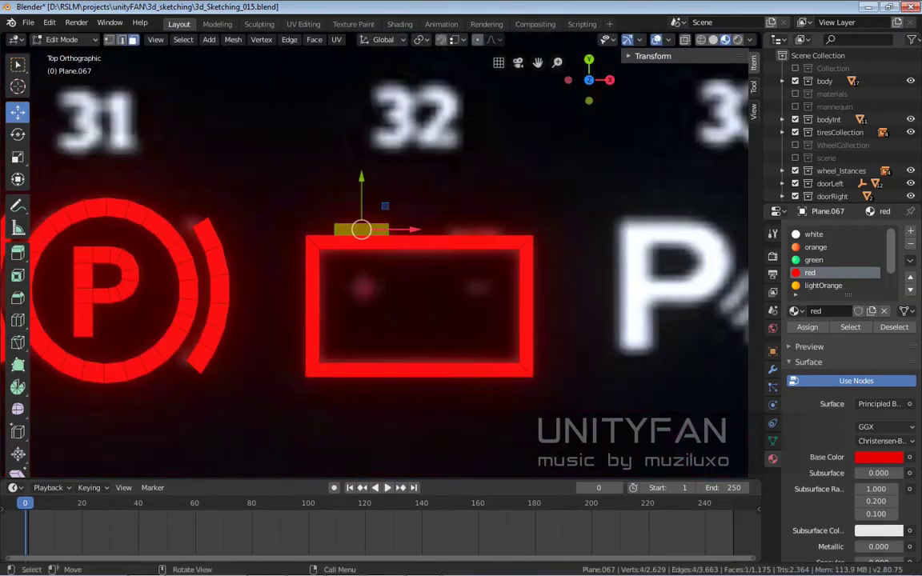
{"action": "key", "text": "Return"}
{"action": "scroll", "coordinate": [427, 312], "scroll_direction": "up", "scroll_amount": 1}
- Turn a terminal copy into the minus bar inside the battery and copy it for the plus
{"action": "key", "text": "s"}
{"action": "key", "text": "Return"}
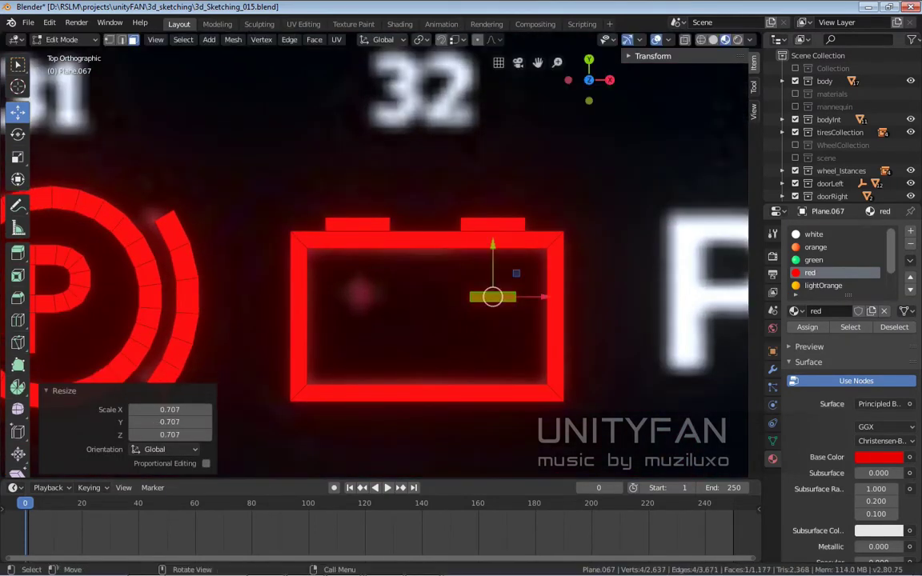
{"action": "key", "text": "g"}
{"action": "key", "text": "Return"}
{"action": "scroll", "coordinate": [379, 375], "scroll_direction": "up", "scroll_amount": 2}
{"action": "key", "text": "Return"}
{"action": "scroll", "coordinate": [379, 256], "scroll_direction": "up", "scroll_amount": 1}
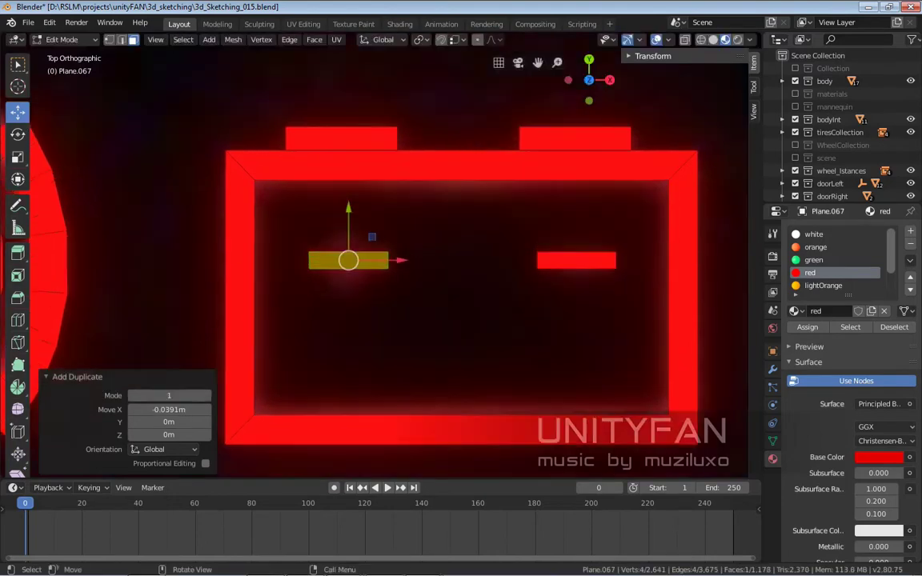
- Split the copied bar and extend its upper and lower arms into the plus sign
{"action": "key", "text": "w"}
{"action": "key", "text": "Return"}
{"action": "scroll", "coordinate": [380, 256], "scroll_direction": "up", "scroll_amount": 3}
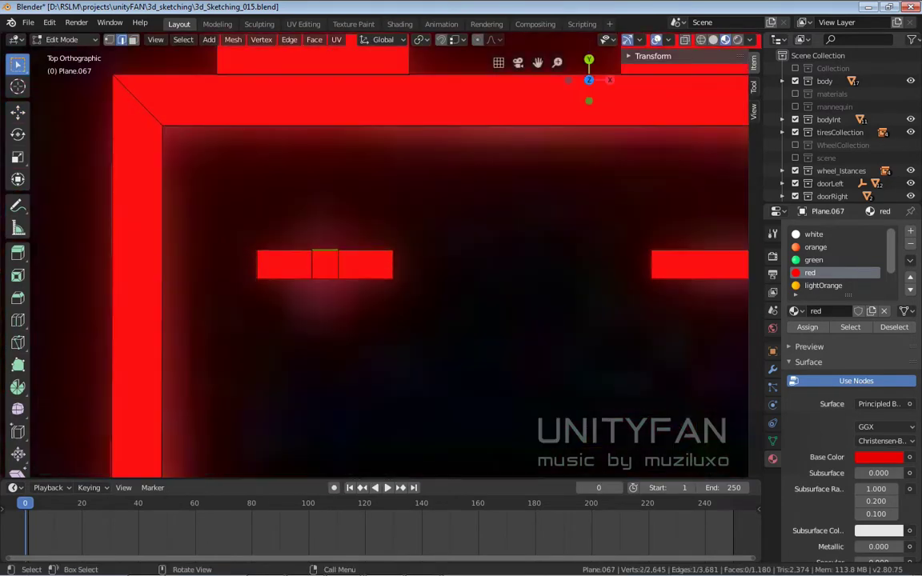
{"action": "key", "text": "Return"}
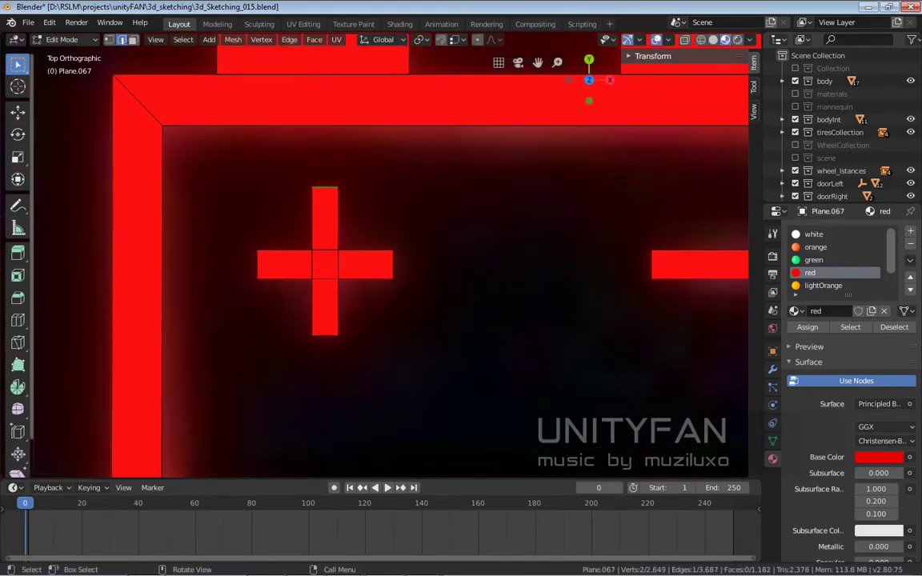
{"action": "key", "text": "g"}
{"action": "key", "text": "y"}
{"action": "key", "text": "Return"}
{"action": "key", "text": "Tab"}
{"action": "scroll", "coordinate": [380, 256], "scroll_direction": "down", "scroll_amount": 10}
{"action": "key", "text": "Tab"}
{"action": "scroll", "coordinate": [381, 256], "scroll_direction": "up", "scroll_amount": 3}
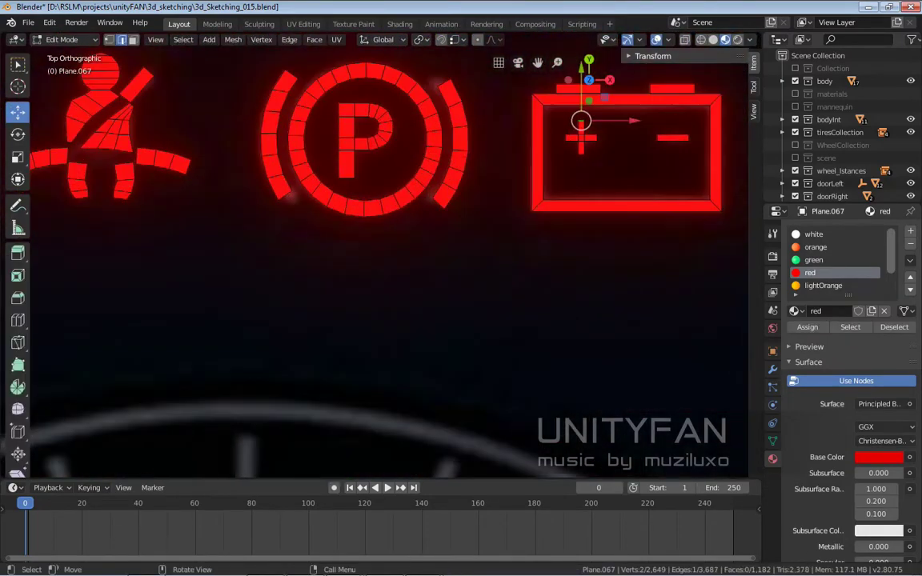
- Duplicate the P letter, enlarge it and move it onto icon 33
{"action": "scroll", "coordinate": [381, 256], "scroll_direction": "down", "scroll_amount": 3}
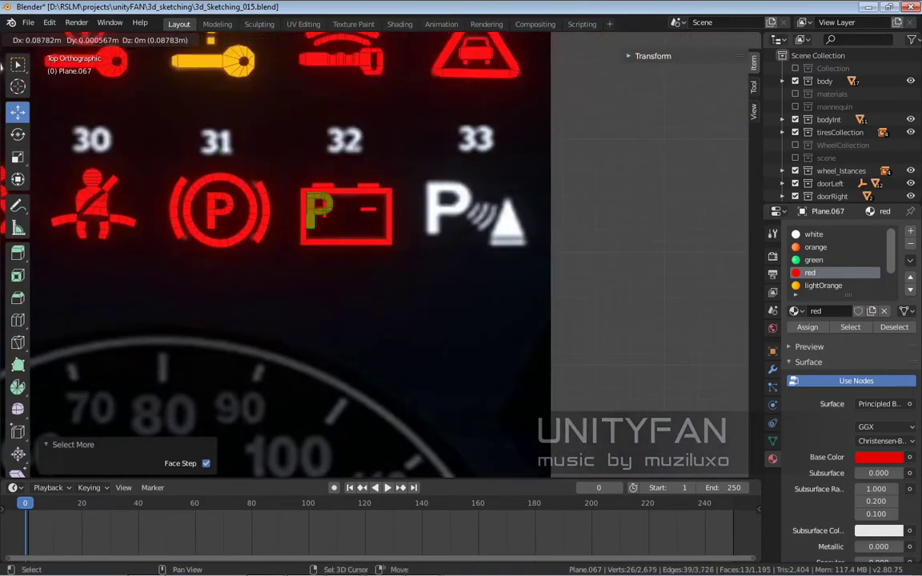
{"action": "key", "text": "shift+d"}
{"action": "scroll", "coordinate": [380, 256], "scroll_direction": "up", "scroll_amount": 3}
{"action": "key", "text": "s"}
{"action": "left_click", "coordinate": [488, 222]}
{"action": "key", "text": "g"}
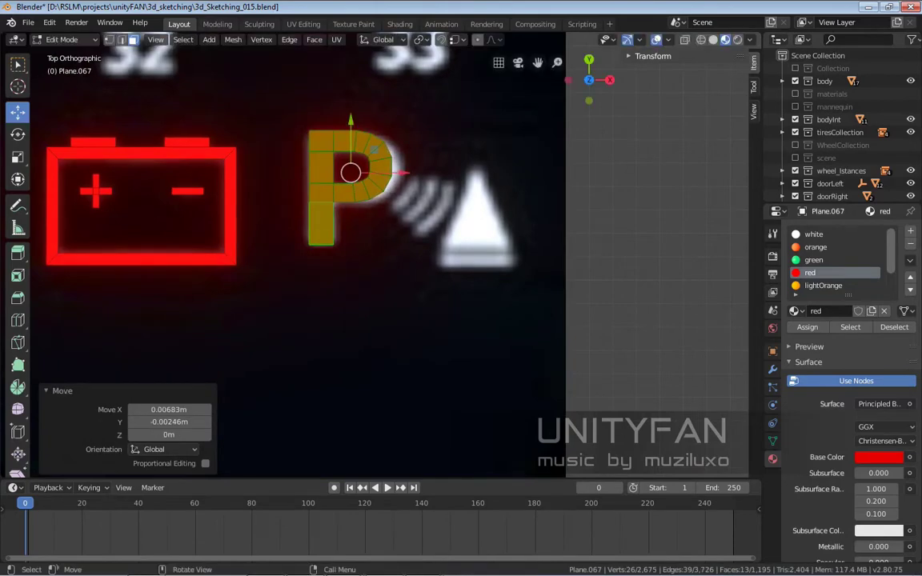
{"action": "scroll", "coordinate": [379, 190], "scroll_direction": "up", "scroll_amount": 2}
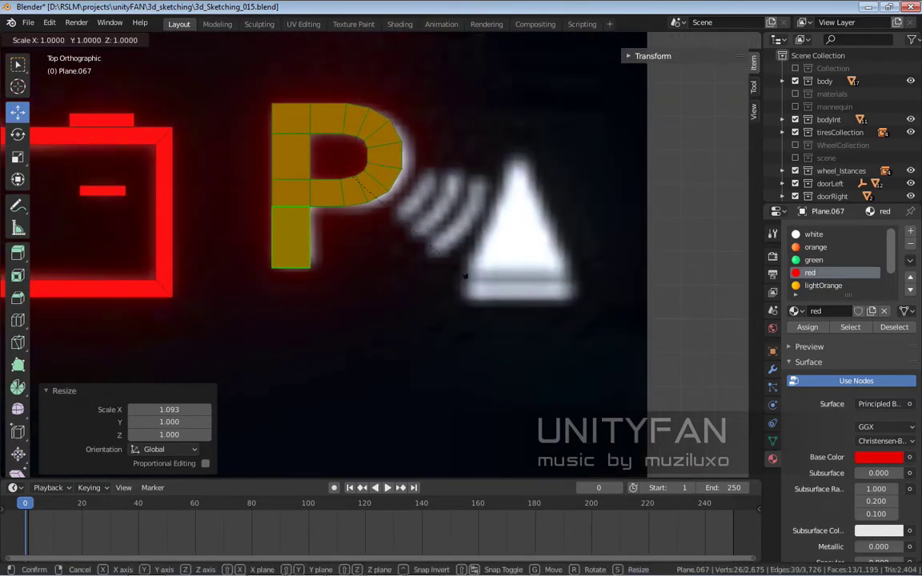
{"action": "scroll", "coordinate": [376, 256], "scroll_direction": "down", "scroll_amount": 5}
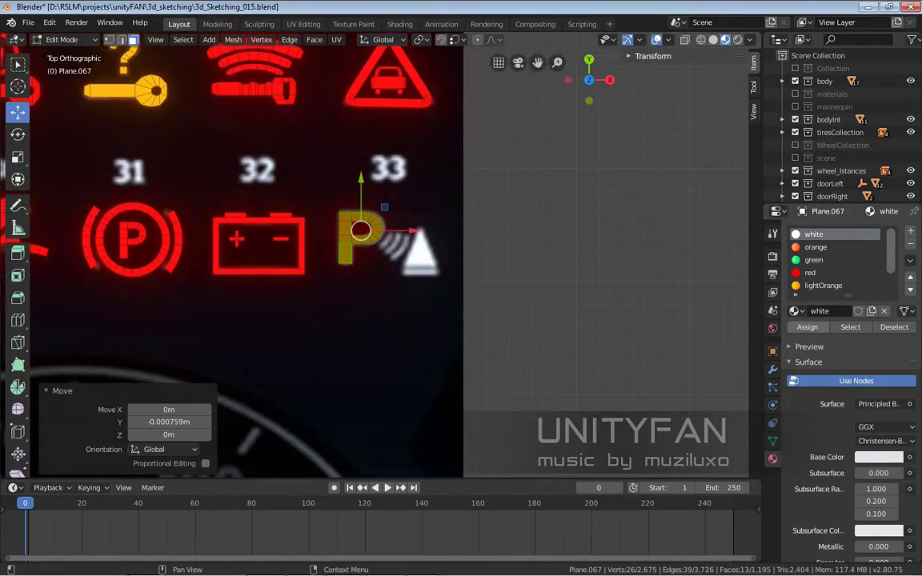
{"action": "scroll", "coordinate": [360, 232], "scroll_direction": "up", "scroll_amount": 3}
- Shift the copied P's left edges slightly along X to fit the reference
{"action": "key", "text": "2"}
{"action": "left_click", "coordinate": [275, 240], "text": "ctrl"}
{"action": "left_click_drag", "start_coordinate": [324, 206], "coordinate": [326, 206]}
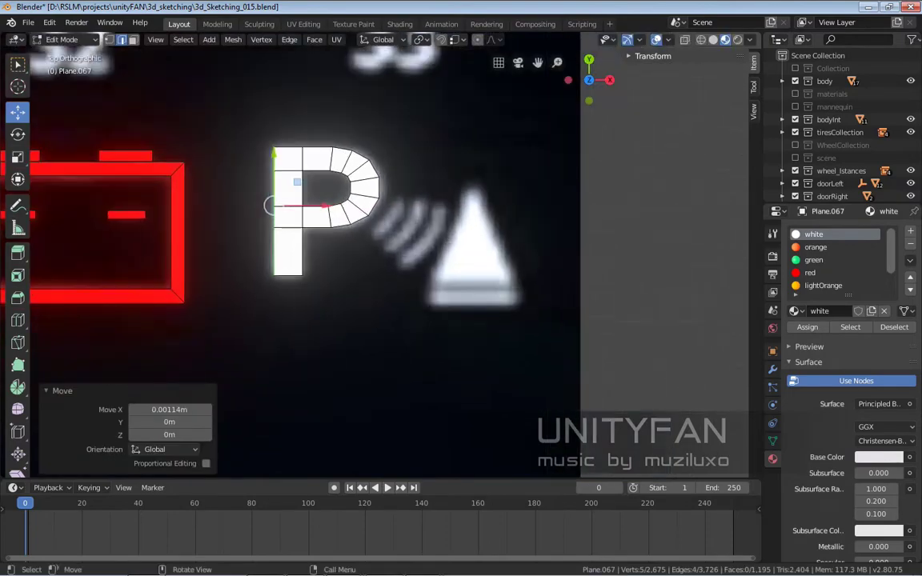
{"action": "scroll", "coordinate": [360, 240], "scroll_direction": "down", "scroll_amount": 3}
{"action": "scroll", "coordinate": [360, 240], "scroll_direction": "down", "scroll_amount": 2}
{"action": "scroll", "coordinate": [360, 240], "scroll_direction": "up", "scroll_amount": 1}
{"action": "scroll", "coordinate": [360, 240], "scroll_direction": "up", "scroll_amount": 2}
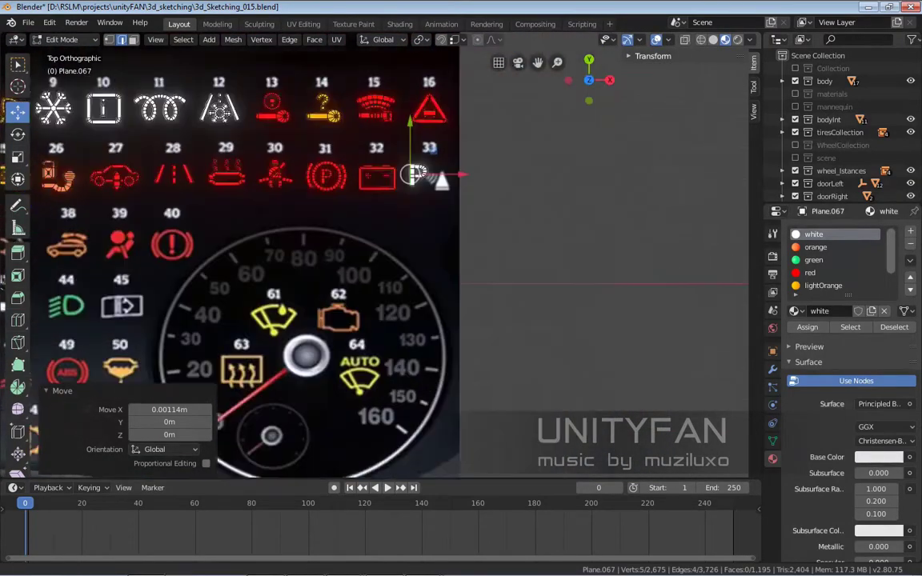
{"action": "scroll", "coordinate": [422, 172], "scroll_direction": "up", "scroll_amount": 3}
{"action": "scroll", "coordinate": [422, 172], "scroll_direction": "up", "scroll_amount": 6}
{"action": "scroll", "coordinate": [422, 172], "scroll_direction": "up", "scroll_amount": 1}
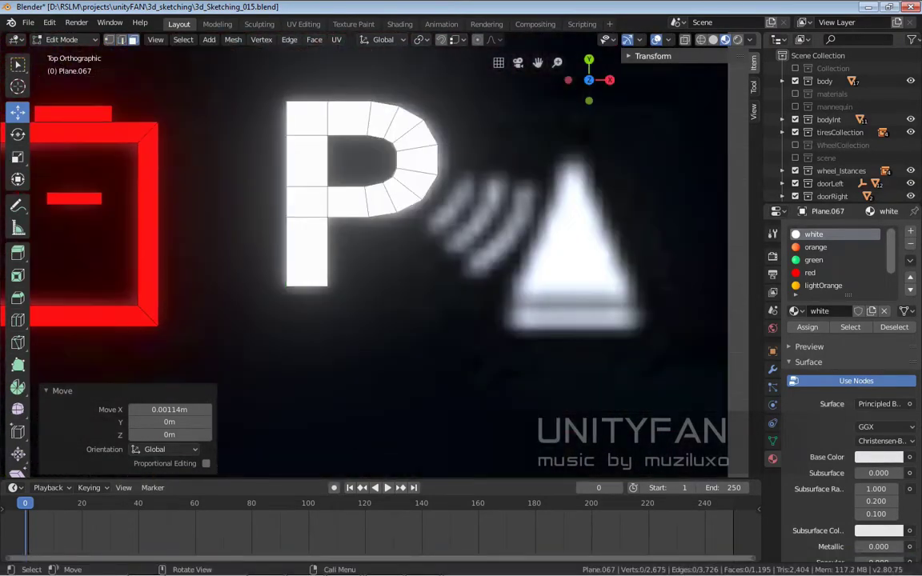
{"action": "middle_click_drag", "start_coordinate": [417, 192], "coordinate": [382, 187], "text": "shift"}
- Copy a P curve face, shrink and tilt it at the first arc's start
{"action": "left_click", "coordinate": [382, 154]}
{"action": "key", "text": "shift+d"}
{"action": "key", "text": "r"}
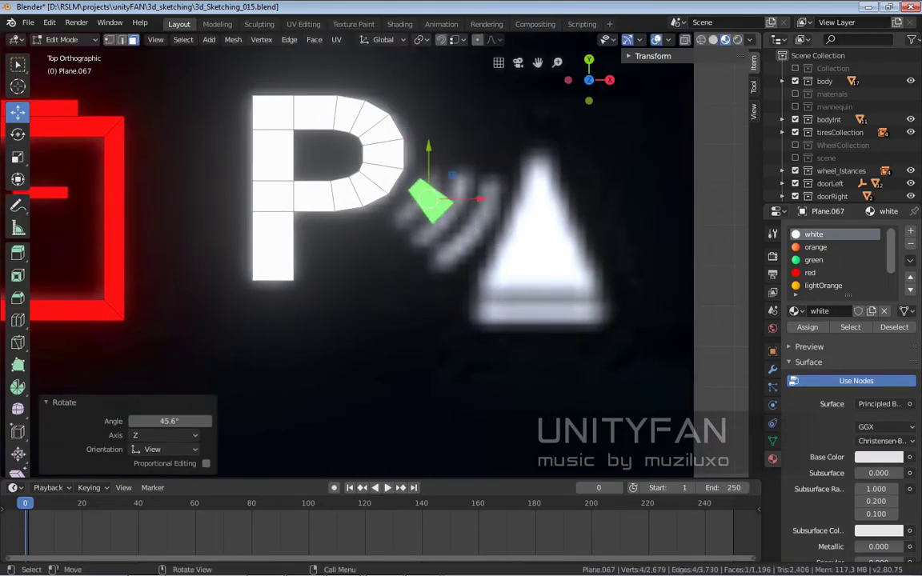
{"action": "key", "text": "s"}
{"action": "scroll", "coordinate": [436, 182], "scroll_direction": "up", "scroll_amount": 2}
{"action": "key", "text": "g"}
{"action": "left_click", "coordinate": [436, 182]}
{"action": "scroll", "coordinate": [436, 183], "scroll_direction": "up", "scroll_amount": 1}
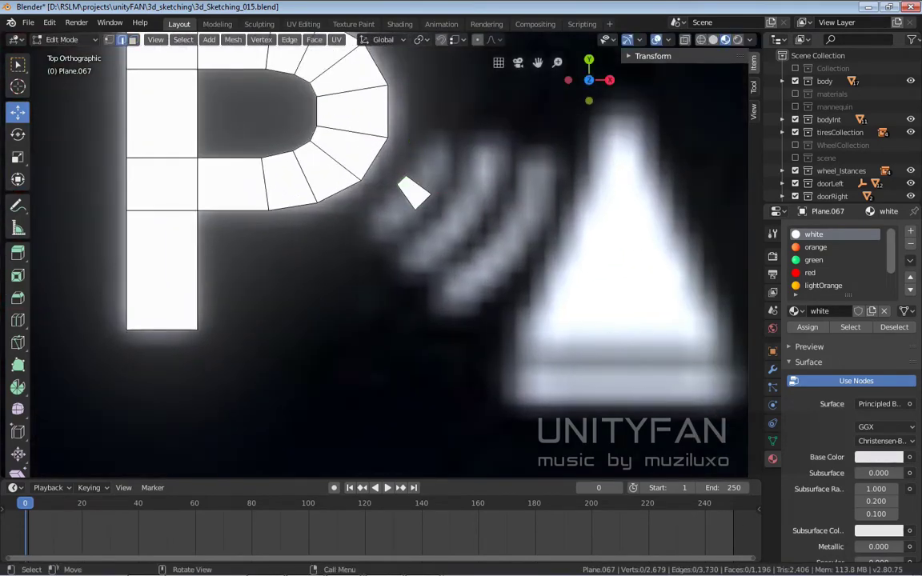
{"action": "left_click", "coordinate": [418, 191]}
{"action": "scroll", "coordinate": [418, 190], "scroll_direction": "up", "scroll_amount": 1}
{"action": "left_click", "coordinate": [433, 169]}
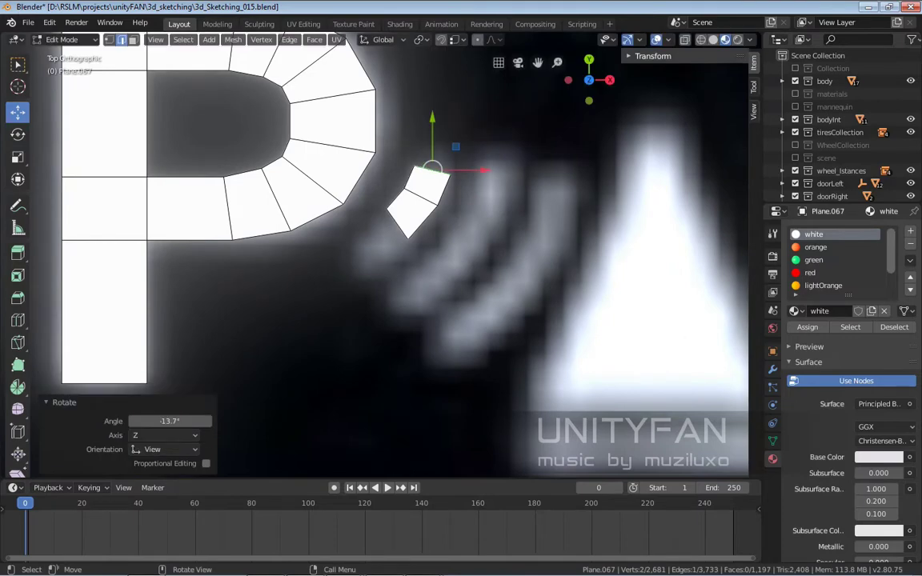
{"action": "scroll", "coordinate": [438, 150], "scroll_direction": "up", "scroll_amount": 1}
- Extrude and rotate the face segment by segment to bend the first sensor arc
{"action": "key", "text": "e"}
{"action": "left_click", "coordinate": [392, 228]}
{"action": "key", "text": "r"}
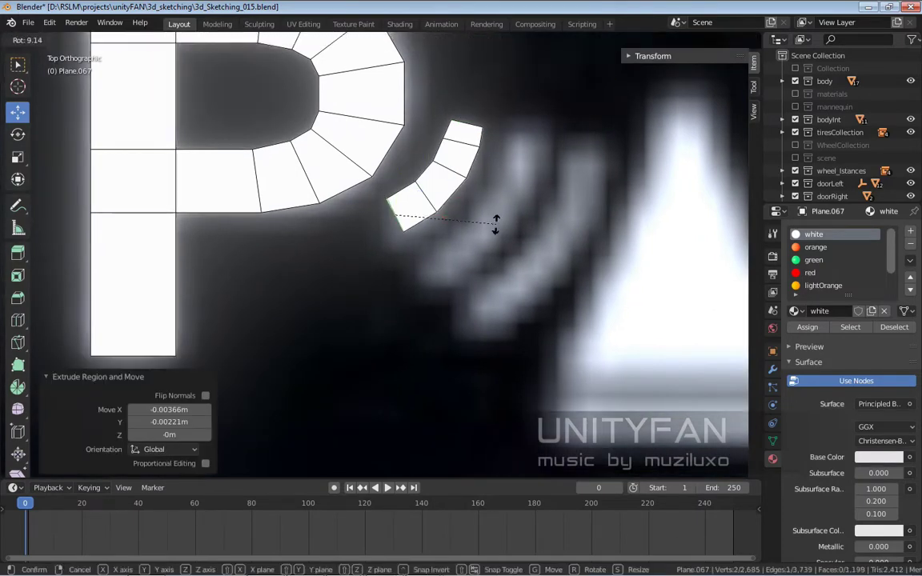
{"action": "left_click", "coordinate": [494, 226]}
{"action": "key", "text": "e"}
{"action": "key", "text": "r"}
{"action": "key", "text": "Return"}
{"action": "scroll", "coordinate": [321, 200], "scroll_direction": "up", "scroll_amount": 1}
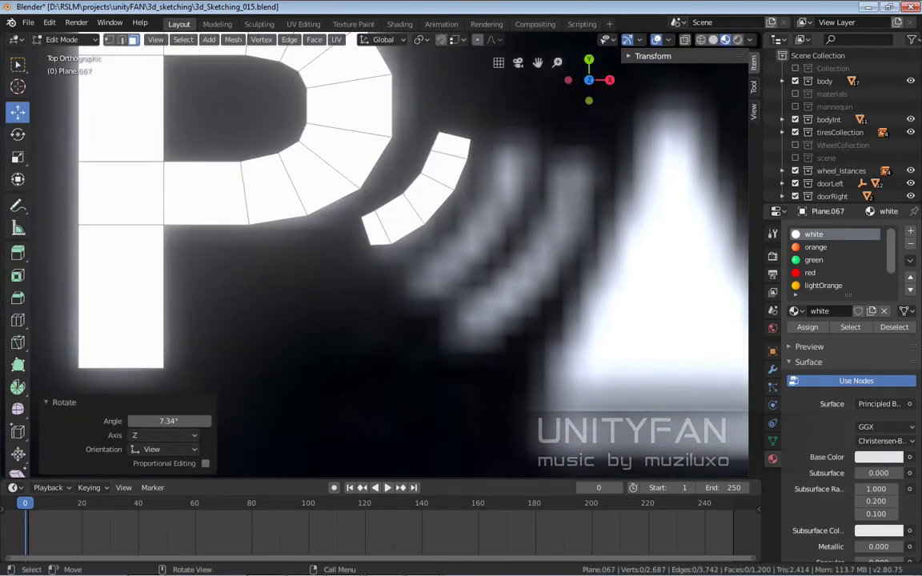
{"action": "key", "text": "ctrl+z"}
{"action": "scroll", "coordinate": [360, 240], "scroll_direction": "down", "scroll_amount": 1}
{"action": "scroll", "coordinate": [360, 240], "scroll_direction": "up", "scroll_amount": 2}
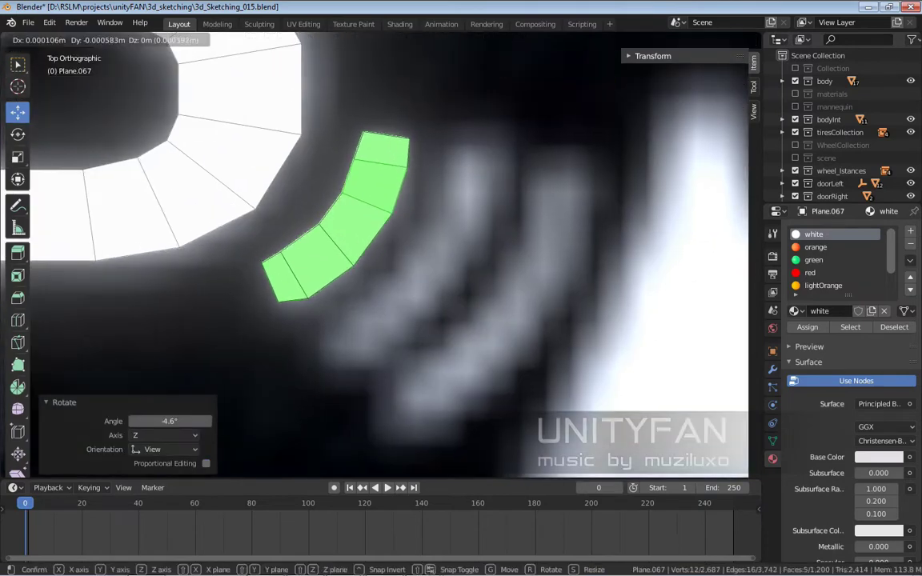
{"action": "scroll", "coordinate": [360, 240], "scroll_direction": "down", "scroll_amount": 1}
{"action": "left_click", "coordinate": [356, 232]}
- Copy and enlarge the first arc into a second arc outside it
{"action": "key", "text": "e"}
{"action": "left_click", "coordinate": [421, 248]}
{"action": "key", "text": "s"}
{"action": "left_click", "coordinate": [416, 240]}
{"action": "scroll", "coordinate": [392, 228], "scroll_direction": "up", "scroll_amount": 1}
{"action": "left_click", "coordinate": [392, 228]}
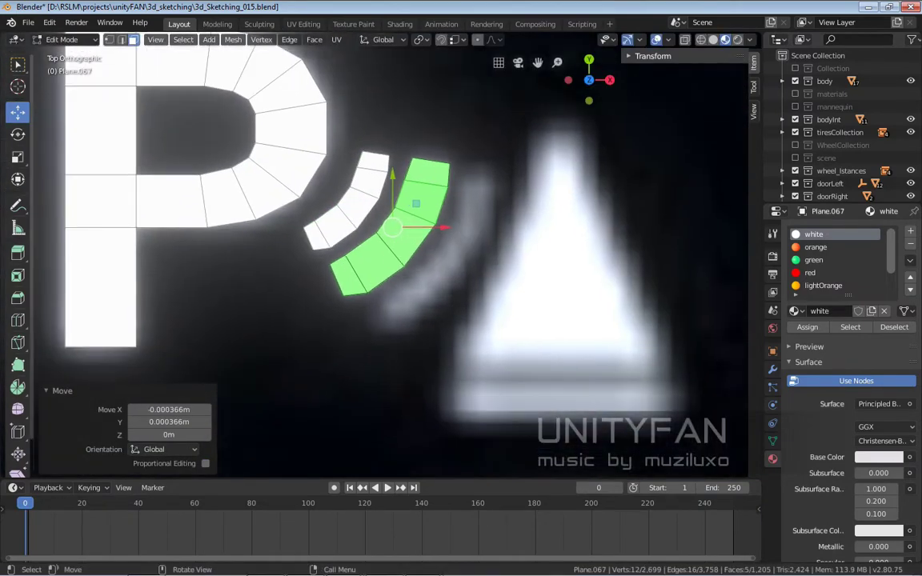
{"action": "left_click", "coordinate": [392, 233]}
{"action": "key", "text": "ctrl+z"}
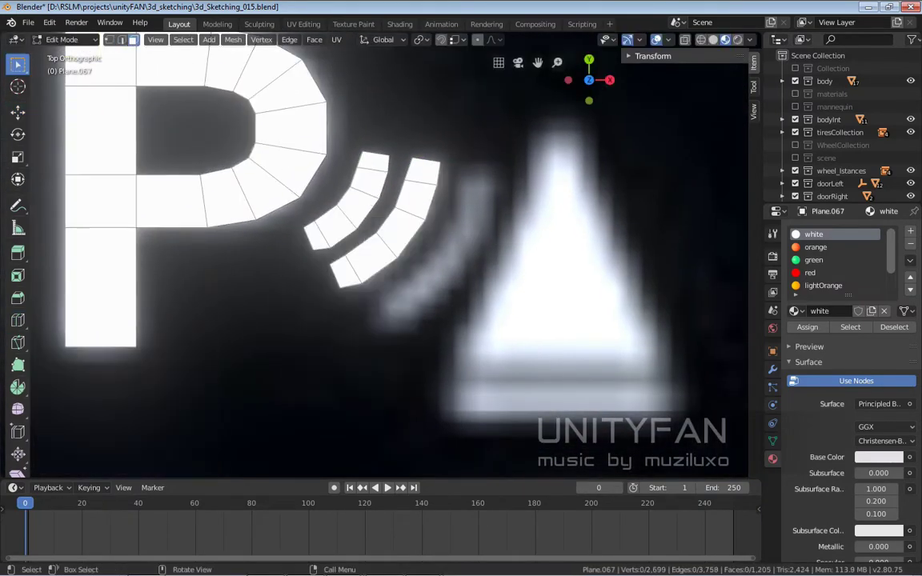
{"action": "scroll", "coordinate": [392, 240], "scroll_direction": "down", "scroll_amount": 1}
- Copy and enlarge the second arc into the third, outermost arc
{"action": "key", "text": "shift+d"}
{"action": "left_click", "coordinate": [480, 256]}
{"action": "key", "text": "s"}
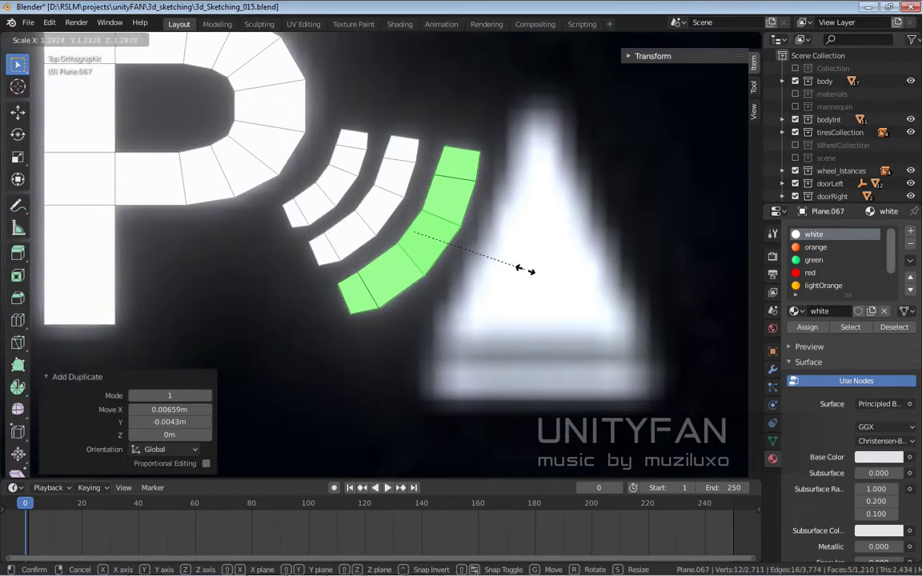
{"action": "left_click", "coordinate": [531, 270]}
{"action": "scroll", "coordinate": [531, 270], "scroll_direction": "up", "scroll_amount": 1}
{"action": "left_click", "coordinate": [412, 267]}
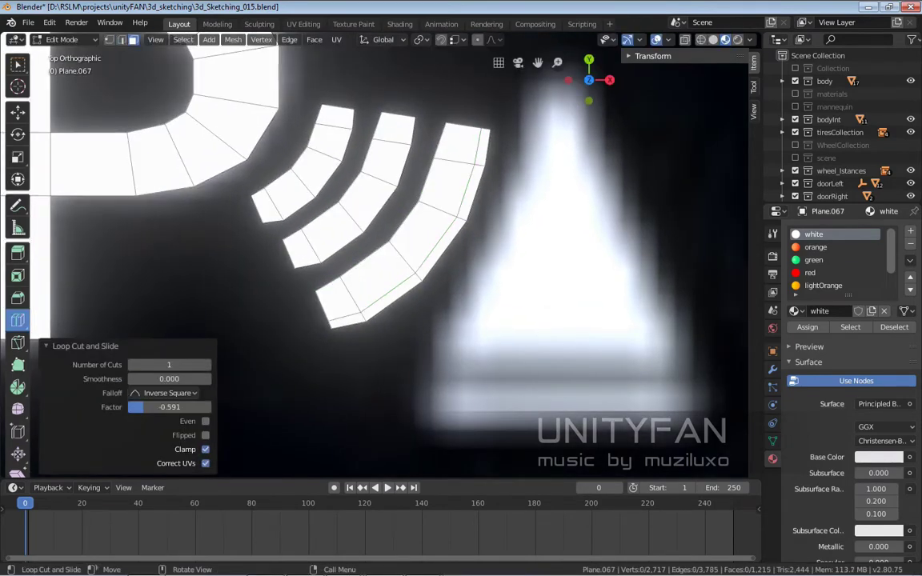
{"action": "key", "text": "ctrl+z"}
{"action": "key", "text": "x"}
{"action": "key", "text": "Escape"}
{"action": "key", "text": "alt+a"}
{"action": "scroll", "coordinate": [422, 220], "scroll_direction": "down", "scroll_amount": 3}
{"action": "scroll", "coordinate": [508, 398], "scroll_direction": "up", "scroll_amount": 1}
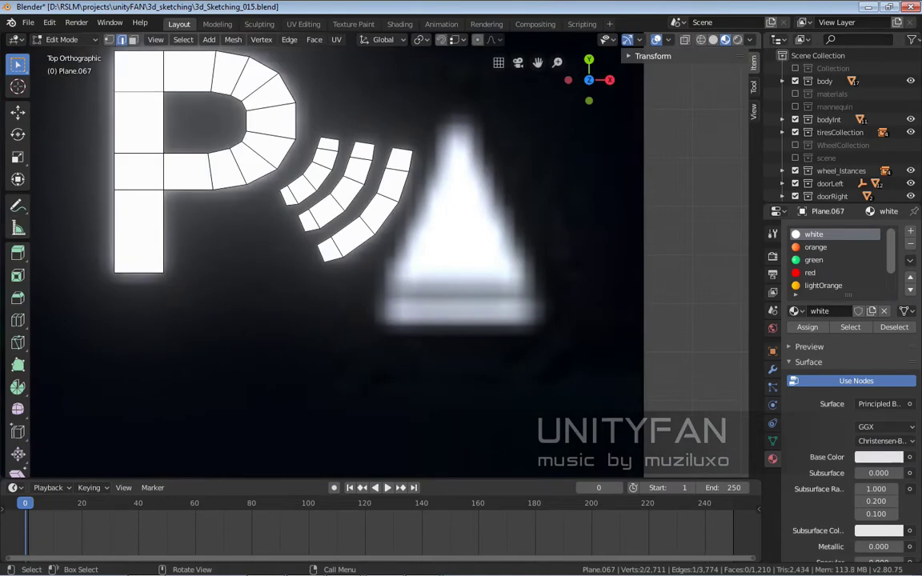
- Duplicate a square face and taper its top edge into the pointed triangle
{"action": "key", "text": "shift+d"}
{"action": "left_click", "coordinate": [454, 263]}
{"action": "scroll", "coordinate": [453, 263], "scroll_direction": "down", "scroll_amount": 3}
{"action": "scroll", "coordinate": [384, 265], "scroll_direction": "up", "scroll_amount": 3}
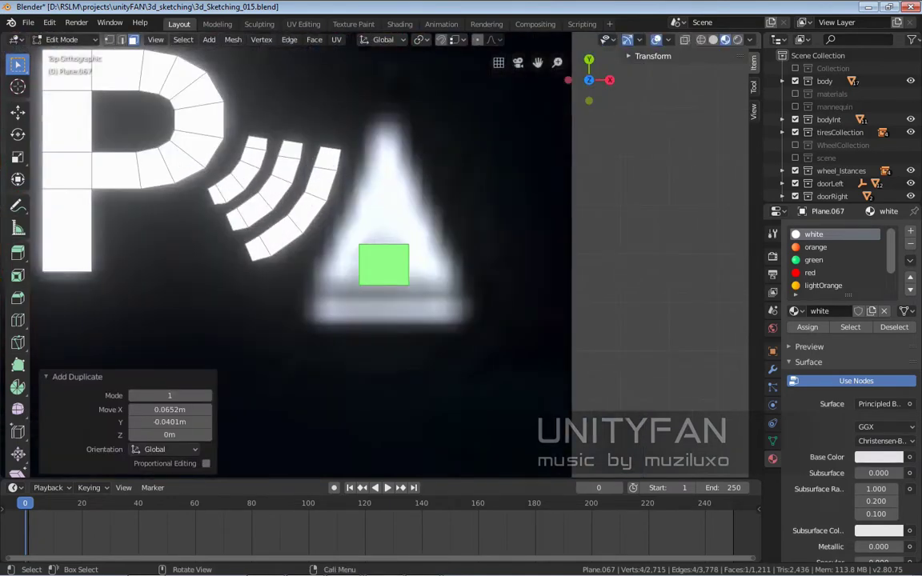
{"action": "key", "text": "2"}
{"action": "left_click", "coordinate": [384, 284]}
{"action": "key", "text": "s"}
{"action": "key", "text": "Return"}
{"action": "key", "text": "g"}
{"action": "key", "text": "y"}
{"action": "key", "text": "Return"}
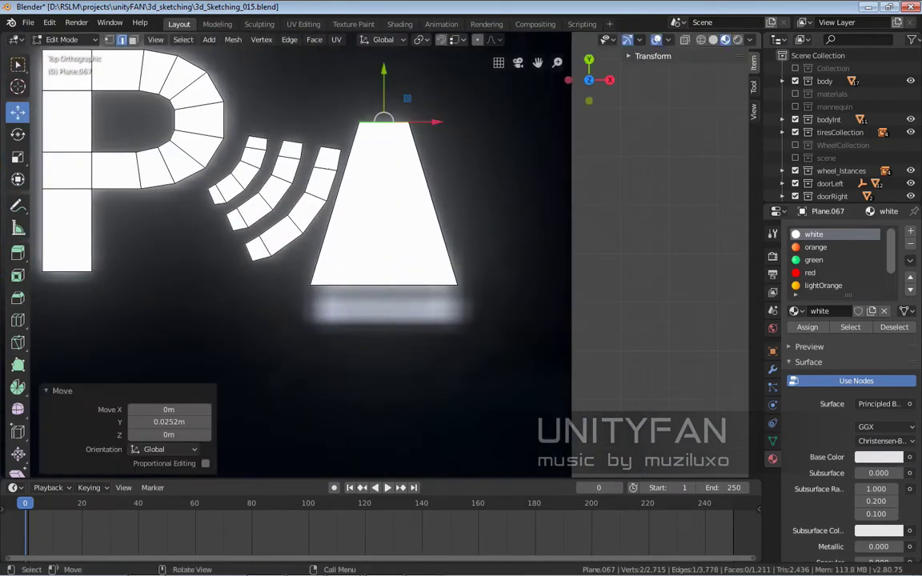
{"action": "key", "text": "s"}
{"action": "key", "text": "Return"}
- Extrude the triangle's bottom into a bar, delete the gap strip, and leave Edit Mode
{"action": "left_click", "coordinate": [392, 265]}
{"action": "key", "text": "e"}
{"action": "key", "text": "Return"}
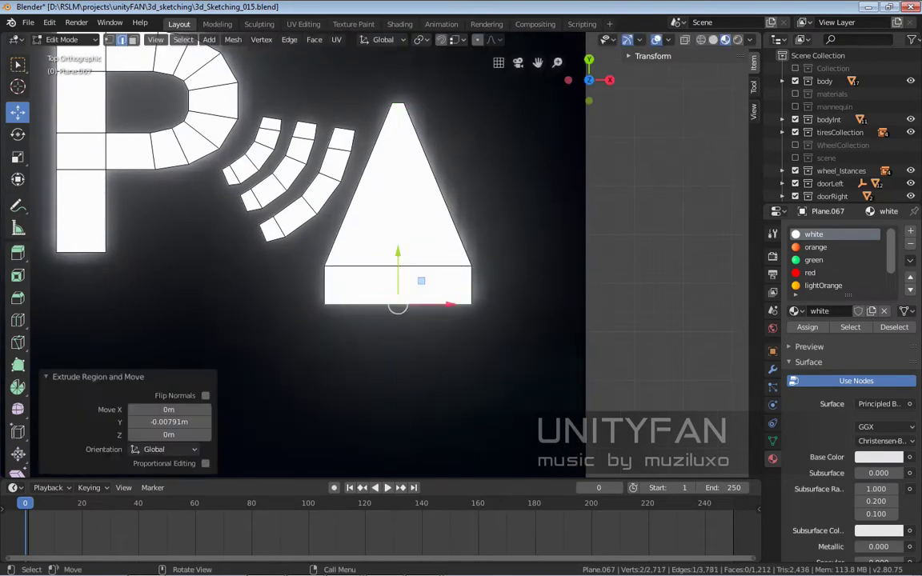
{"action": "left_click", "coordinate": [199, 48]}
{"action": "key", "text": "w"}
{"action": "left_click", "coordinate": [398, 274]}
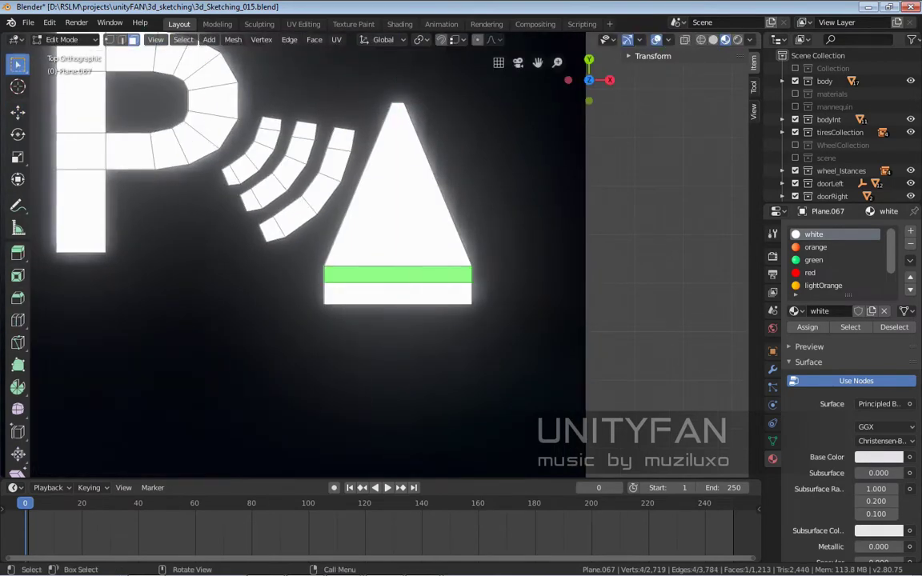
{"action": "key", "text": "x"}
{"action": "key", "text": "f"}
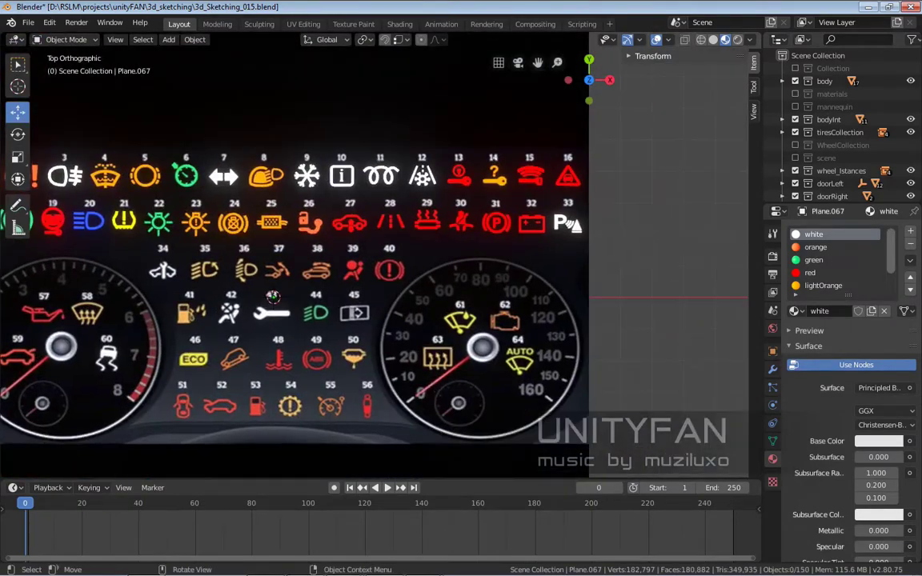
- Orbit to inspect the planes, select Plane.067 and return to the top view
{"action": "mouse_move", "coordinate": [432, 265]}
{"action": "middle_mouse_down"}
{"action": "mouse_move", "coordinate": [336, 240]}
{"action": "mouse_move", "coordinate": [347, 312]}
{"action": "middle_mouse_up"}
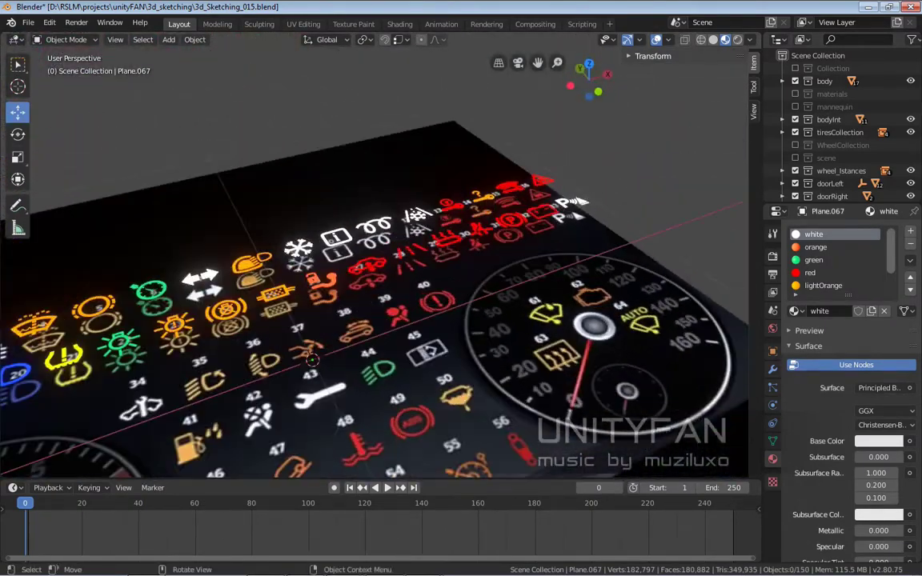
{"action": "left_click", "coordinate": [347, 312]}
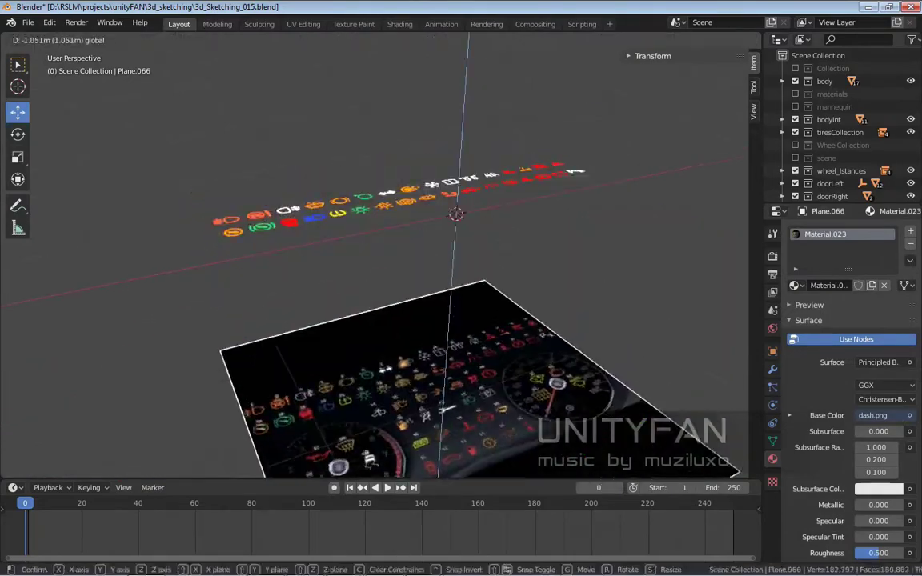
{"action": "mouse_move", "coordinate": [347, 312]}
{"action": "middle_mouse_down"}
{"action": "mouse_move", "coordinate": [400, 240]}
{"action": "mouse_move", "coordinate": [361, 208]}
{"action": "middle_mouse_up"}
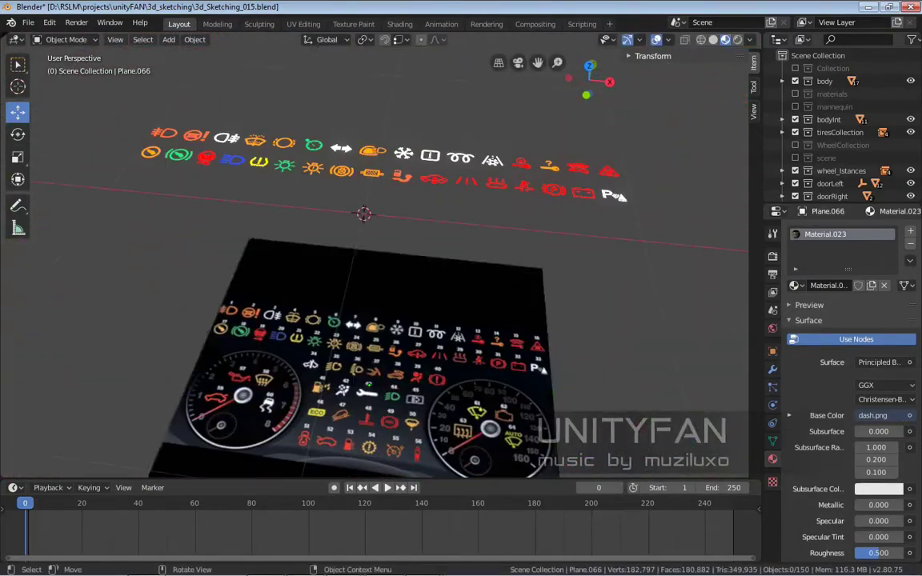
{"action": "left_click", "coordinate": [360, 152]}
{"action": "key", "text": "KP_7"}
{"action": "scroll", "coordinate": [240, 256], "scroll_direction": "up", "scroll_amount": 4}
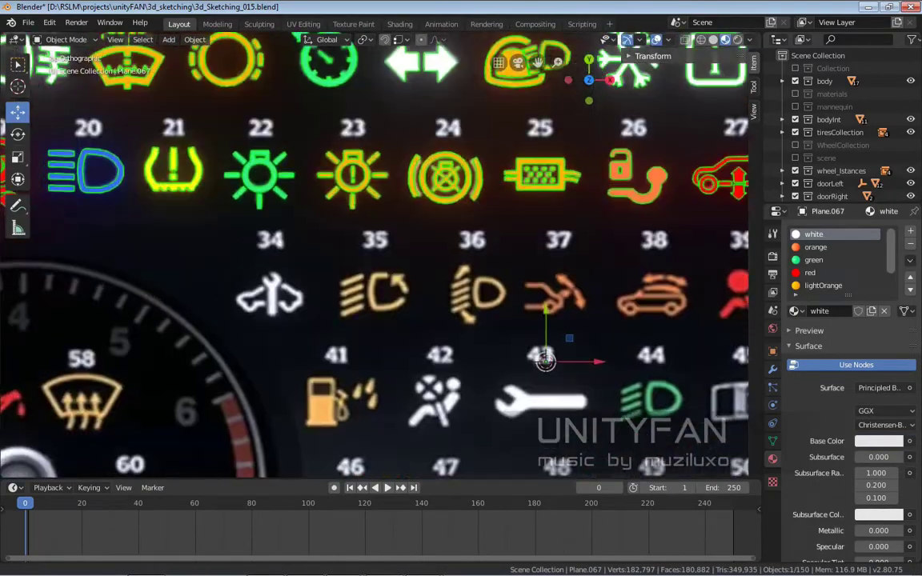
{"action": "scroll", "coordinate": [240, 256], "scroll_direction": "up", "scroll_amount": 3}
{"action": "scroll", "coordinate": [368, 256], "scroll_direction": "down", "scroll_amount": 4}
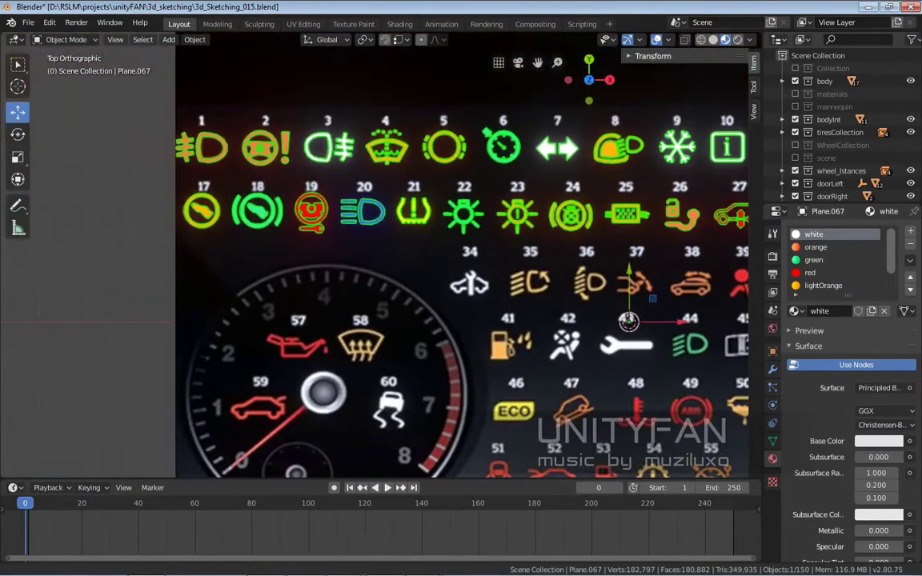
{"action": "scroll", "coordinate": [368, 240], "scroll_direction": "up", "scroll_amount": 3}
{"action": "scroll", "coordinate": [368, 240], "scroll_direction": "up", "scroll_amount": 2}
- Copy the icon 20 headlight shape, scale it to 0.837 and place it over icon 35
{"action": "scroll", "coordinate": [368, 241], "scroll_direction": "up", "scroll_amount": 2}
{"action": "key", "text": "Tab"}
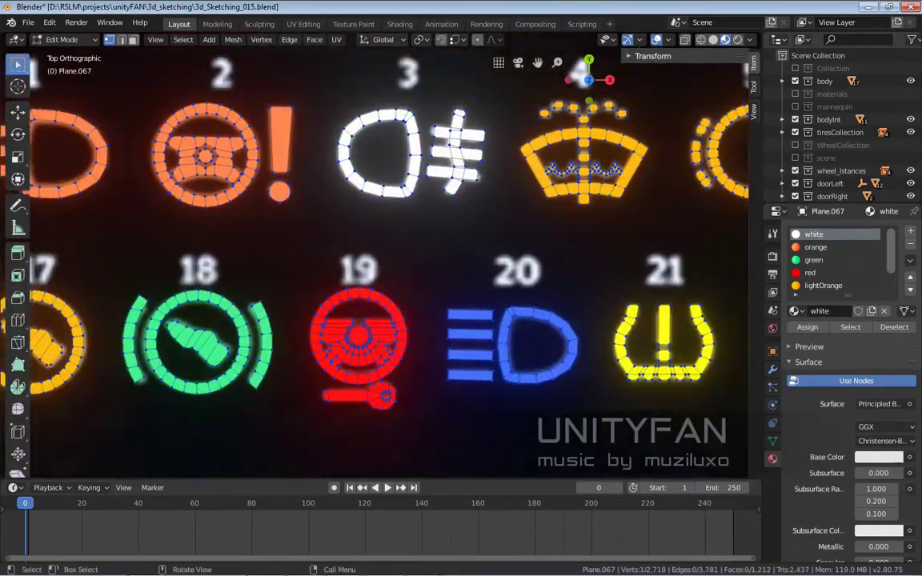
{"action": "scroll", "coordinate": [376, 256], "scroll_direction": "up", "scroll_amount": 2}
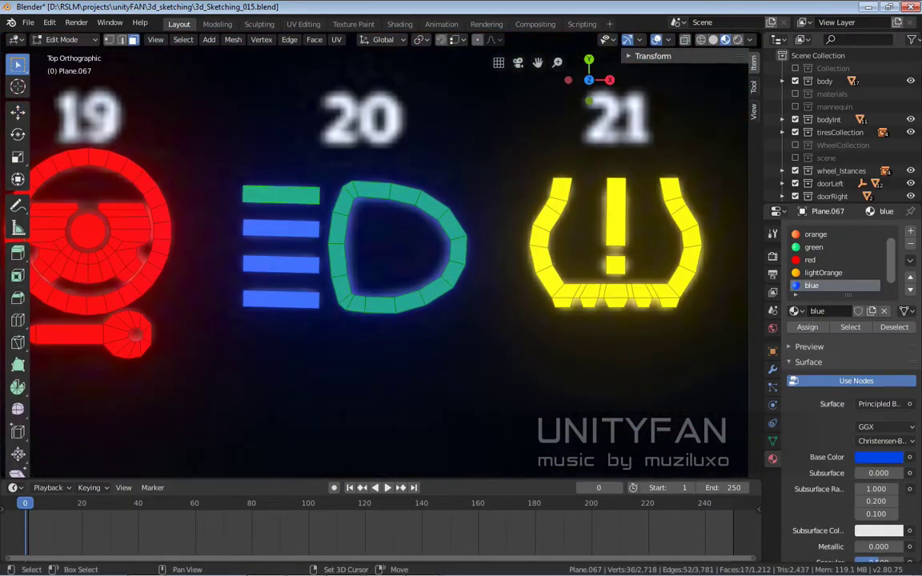
{"action": "scroll", "coordinate": [376, 256], "scroll_direction": "down", "scroll_amount": 5}
{"action": "key", "text": "shift+space"}
{"action": "key", "text": "g"}
{"action": "middle_click_drag", "start_coordinate": [376, 280], "coordinate": [377, 215], "text": "shift"}
{"action": "middle_click_drag", "start_coordinate": [448, 264], "coordinate": [298, 221], "text": "shift"}
{"action": "key", "text": "shift+d"}
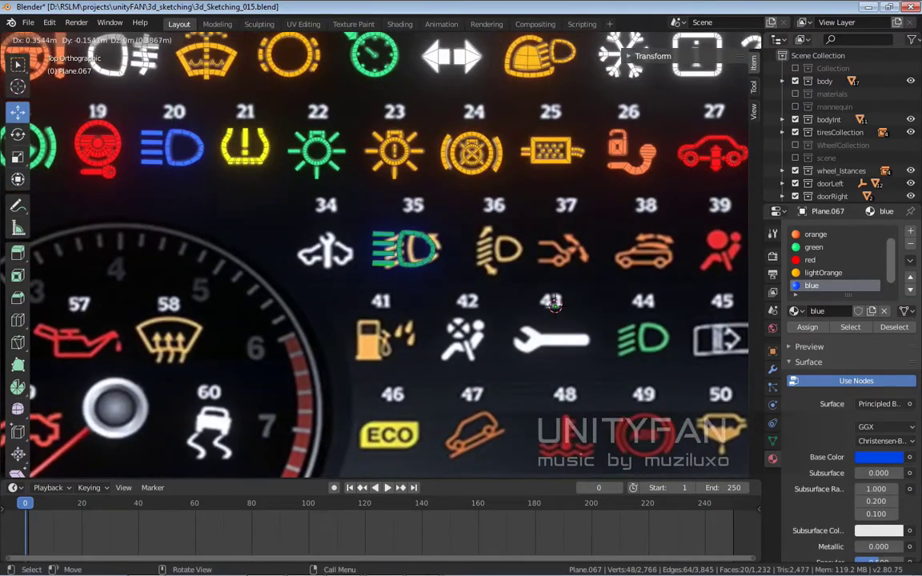
{"action": "scroll", "coordinate": [445, 281], "scroll_direction": "up", "scroll_amount": 5}
{"action": "key", "text": "g"}
{"action": "key", "text": "s"}
{"action": "scroll", "coordinate": [385, 192], "scroll_direction": "up", "scroll_amount": 2}
{"action": "scroll", "coordinate": [364, 172], "scroll_direction": "down", "scroll_amount": 2}
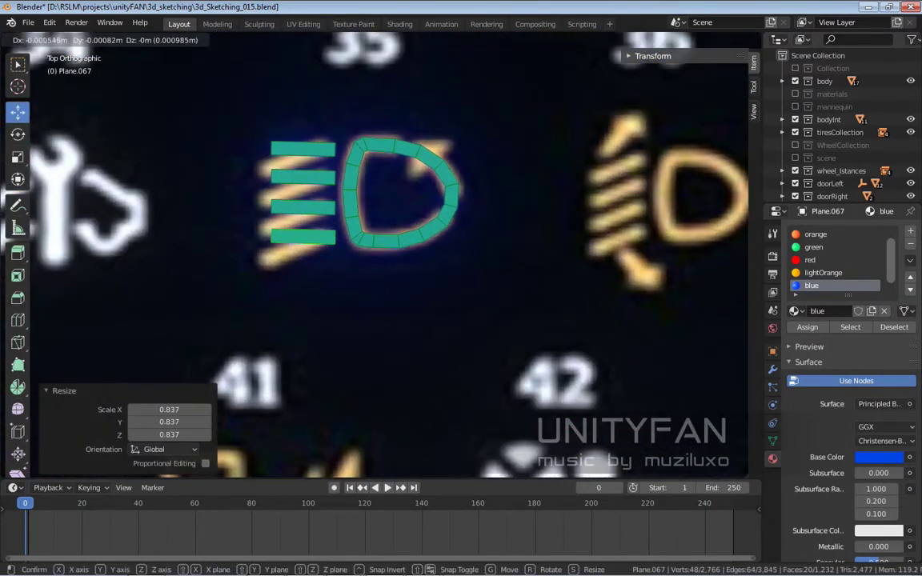
{"action": "key", "text": "g"}
{"action": "scroll", "coordinate": [364, 172], "scroll_direction": "up", "scroll_amount": 3}
- Assign the lightOrange material to the copied headlight
{"action": "left_click", "coordinate": [394, 219]}
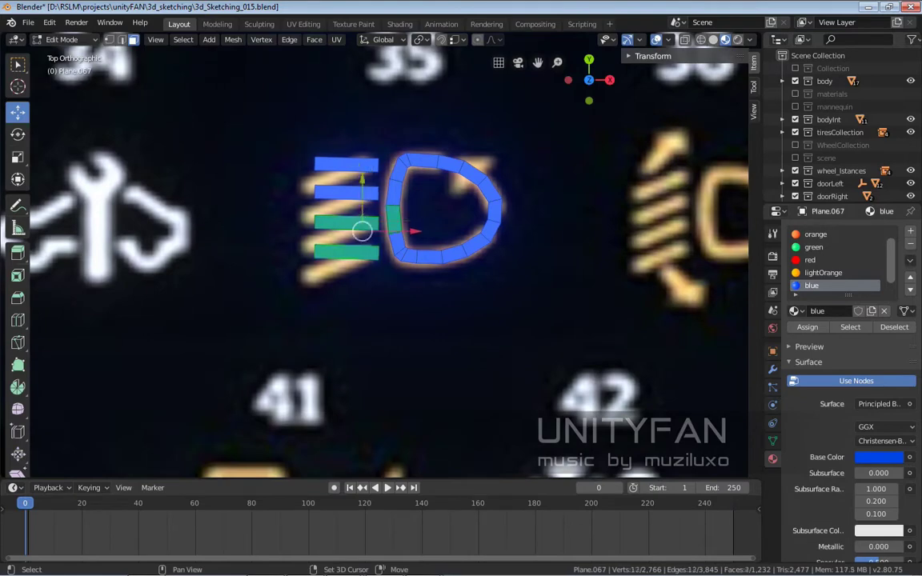
{"action": "left_click", "coordinate": [823, 272]}
{"action": "left_click", "coordinate": [807, 327]}
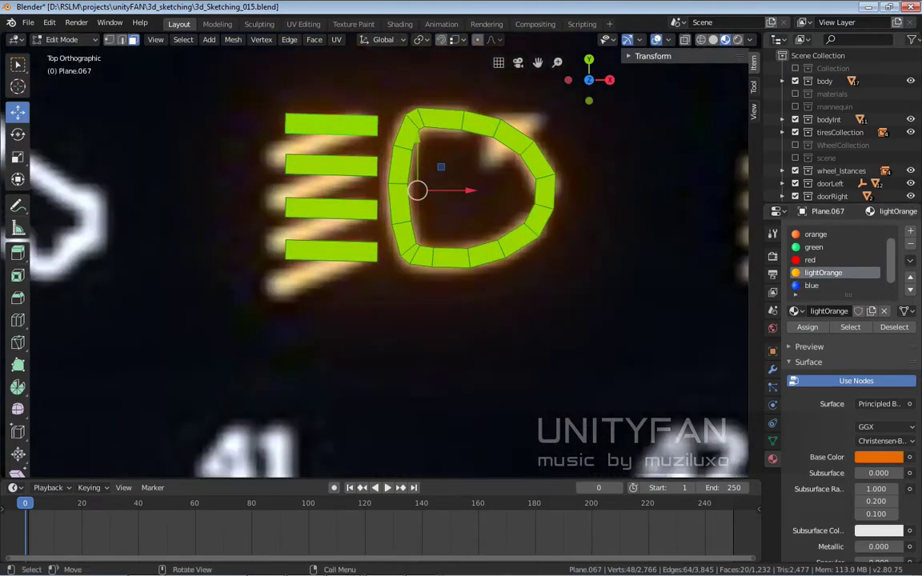
{"action": "scroll", "coordinate": [315, 210], "scroll_direction": "up", "scroll_amount": 5}
{"action": "key", "text": "2"}
{"action": "left_click", "coordinate": [326, 277]}
- Skew the four bars by moving their left and right end edges
{"action": "left_click", "coordinate": [314, 96]}
{"action": "left_click", "coordinate": [314, 316], "text": "ctrl"}
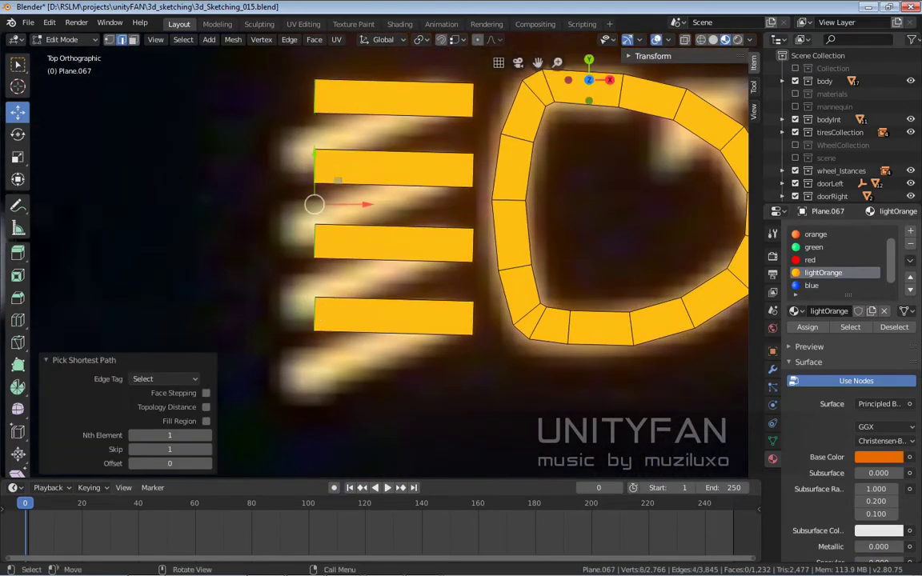
{"action": "key", "text": "g"}
{"action": "key", "text": "y"}
{"action": "left_click", "coordinate": [319, 240]}
{"action": "left_click", "coordinate": [473, 172]}
{"action": "left_click", "coordinate": [394, 256], "text": "shift"}
{"action": "key", "text": "g"}
{"action": "left_click", "coordinate": [422, 227]}
{"action": "scroll", "coordinate": [422, 227], "scroll_direction": "down", "scroll_amount": 2}
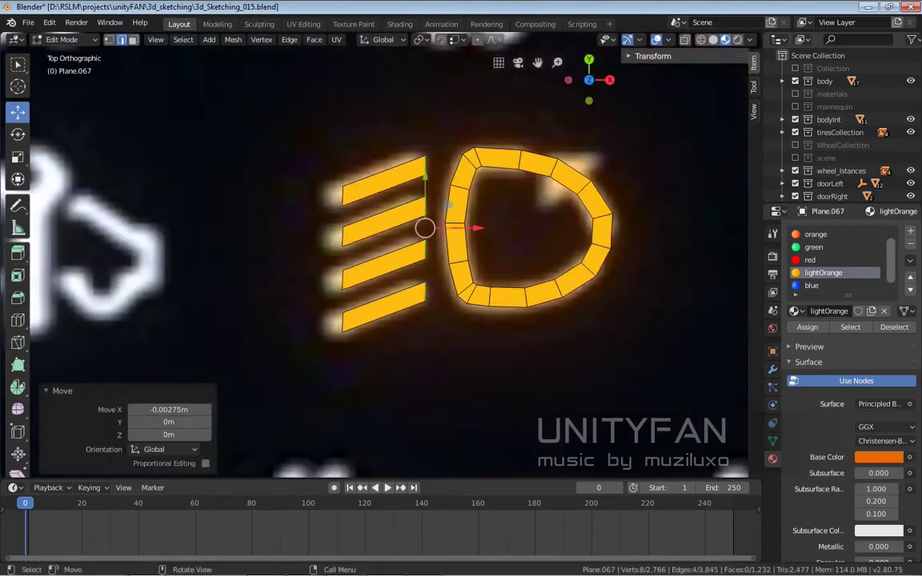
- Align the bars' left edges with S X 0 and extrude square end stubs
{"action": "left_click", "coordinate": [320, 242]}
{"action": "scroll", "coordinate": [294, 157], "scroll_direction": "up", "scroll_amount": 2}
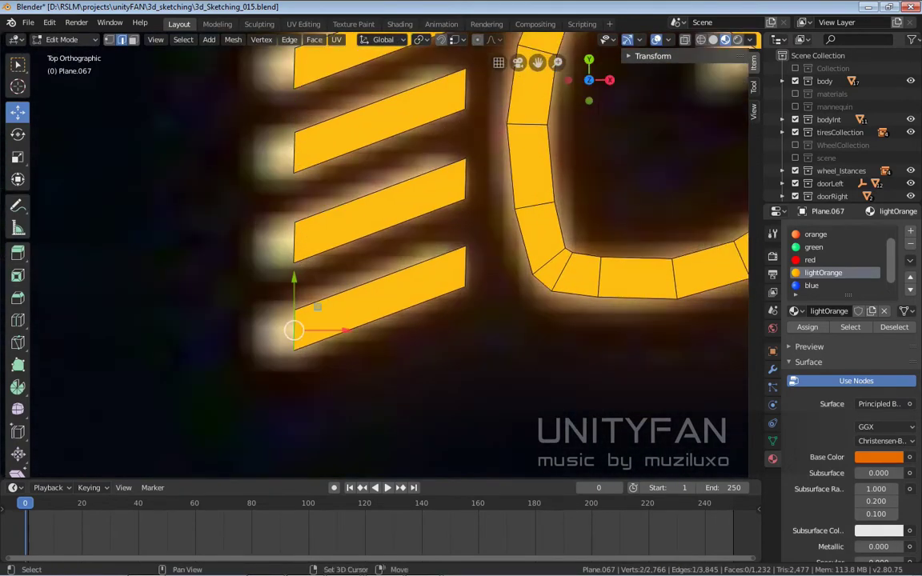
{"action": "key", "text": "s"}
{"action": "key", "text": "x"}
{"action": "key", "text": "0"}
{"action": "key", "text": "Return"}
{"action": "scroll", "coordinate": [344, 193], "scroll_direction": "down", "scroll_amount": 2}
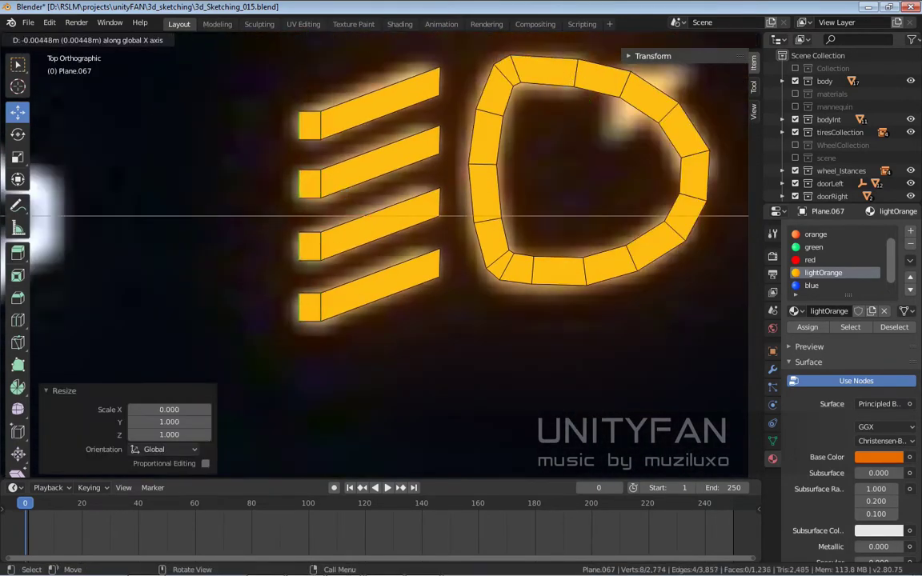
{"action": "key", "text": "Return"}
{"action": "scroll", "coordinate": [237, 232], "scroll_direction": "down", "scroll_amount": 2}
{"action": "scroll", "coordinate": [74, 288], "scroll_direction": "up", "scroll_amount": 2}
{"action": "scroll", "coordinate": [75, 288], "scroll_direction": "up", "scroll_amount": 2}
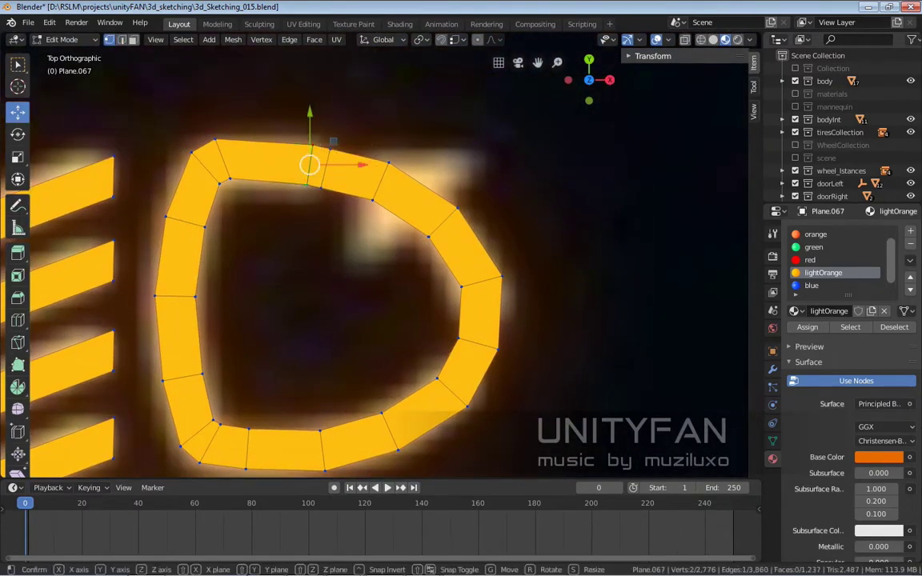
- Delete the ring's upper faces to open a gap, then extrude a face from the gap's end
{"action": "key", "text": "Return"}
{"action": "key", "text": "x"}
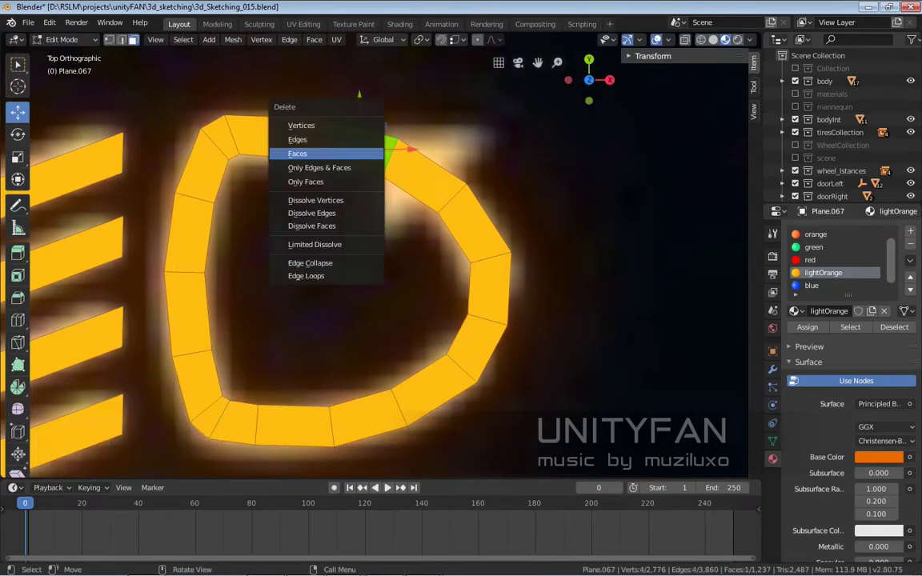
{"action": "left_click", "coordinate": [297, 153]}
{"action": "key", "text": "1"}
{"action": "left_click", "coordinate": [395, 256]}
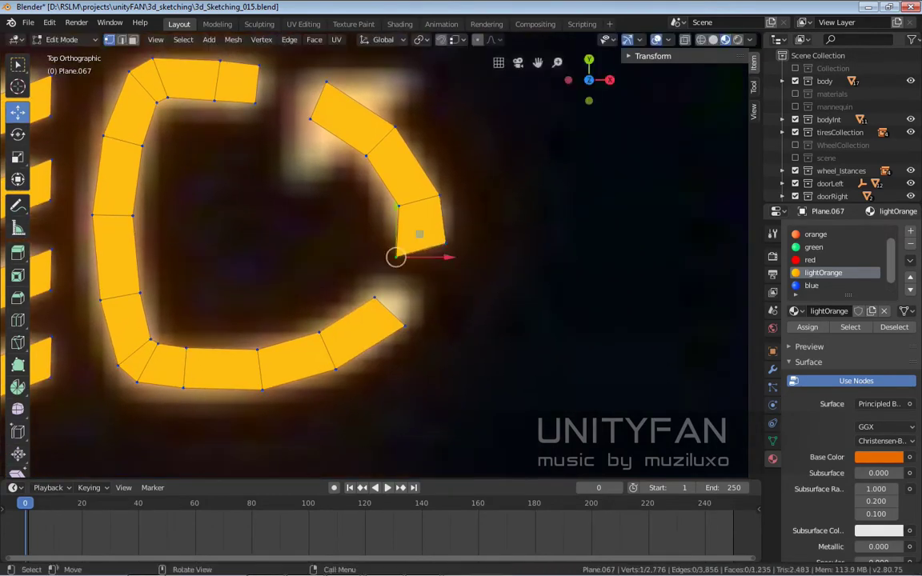
{"action": "key", "text": "g"}
{"action": "left_click", "coordinate": [396, 244]}
{"action": "scroll", "coordinate": [396, 256], "scroll_direction": "up", "scroll_amount": 2}
- Extend the strip with another rotated face and move its edges onto the reference outline
{"action": "key", "text": "2"}
{"action": "key", "text": "e"}
{"action": "left_click", "coordinate": [394, 266]}
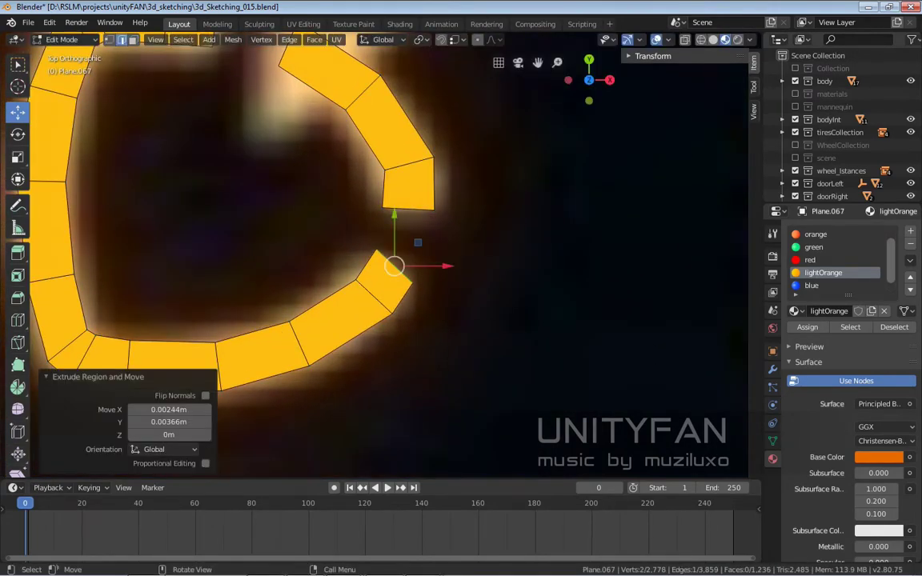
{"action": "key", "text": "g"}
{"action": "left_click", "coordinate": [404, 340]}
{"action": "left_click", "coordinate": [371, 168]}
{"action": "scroll", "coordinate": [398, 220], "scroll_direction": "up", "scroll_amount": 2}
{"action": "key", "text": "g"}
{"action": "left_click", "coordinate": [398, 220]}
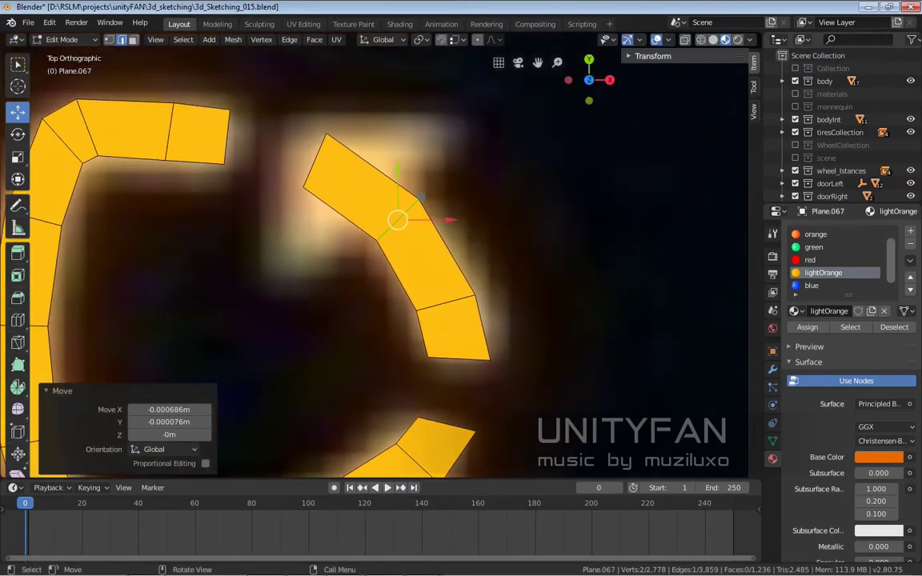
- Loop-cut across the right strip, place the new edge, and extrude a face toward the upper right
{"action": "left_click", "coordinate": [422, 260]}
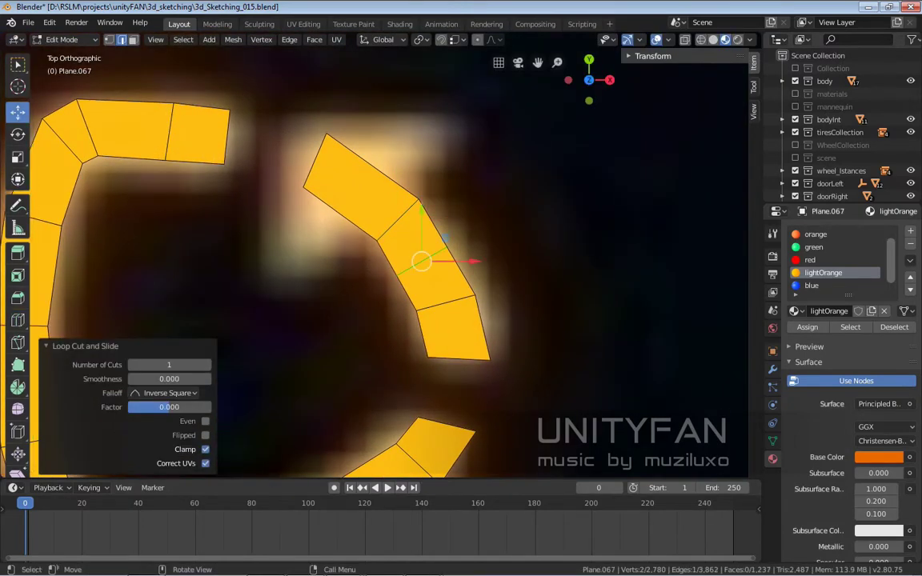
{"action": "key", "text": "g"}
{"action": "left_click", "coordinate": [398, 243]}
{"action": "left_click", "coordinate": [379, 191]}
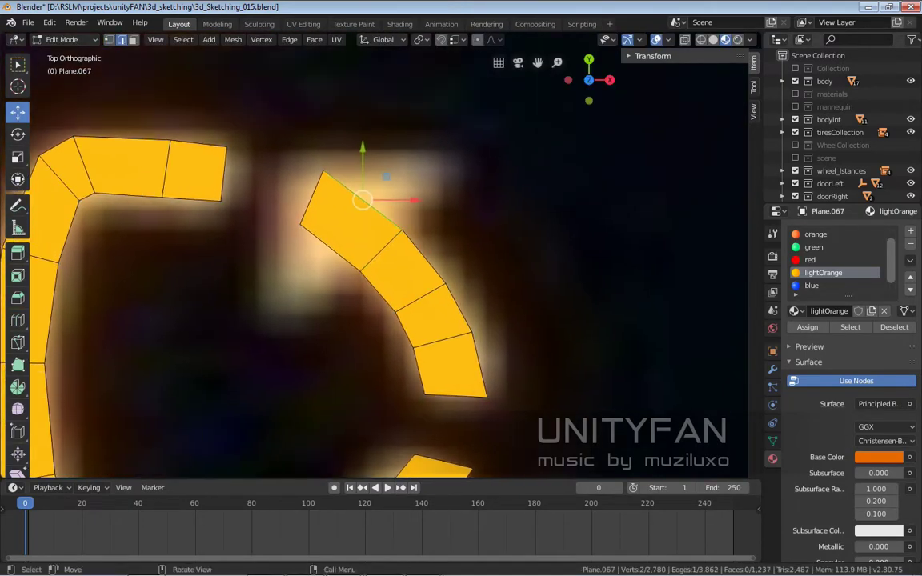
{"action": "key", "text": "e"}
{"action": "left_click", "coordinate": [433, 128]}
{"action": "left_click", "coordinate": [346, 240]}
- Extrude a face toward the lower left and merge the outer edges at center into a pointed arrow tip
{"action": "key", "text": "e"}
{"action": "left_click", "coordinate": [281, 306]}
{"action": "left_click", "coordinate": [311, 198]}
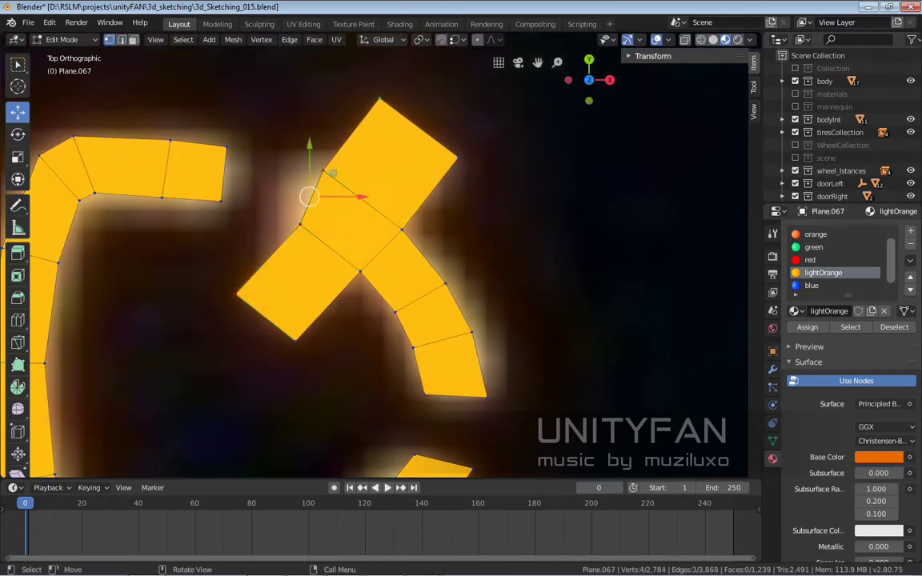
{"action": "left_click", "coordinate": [319, 106]}
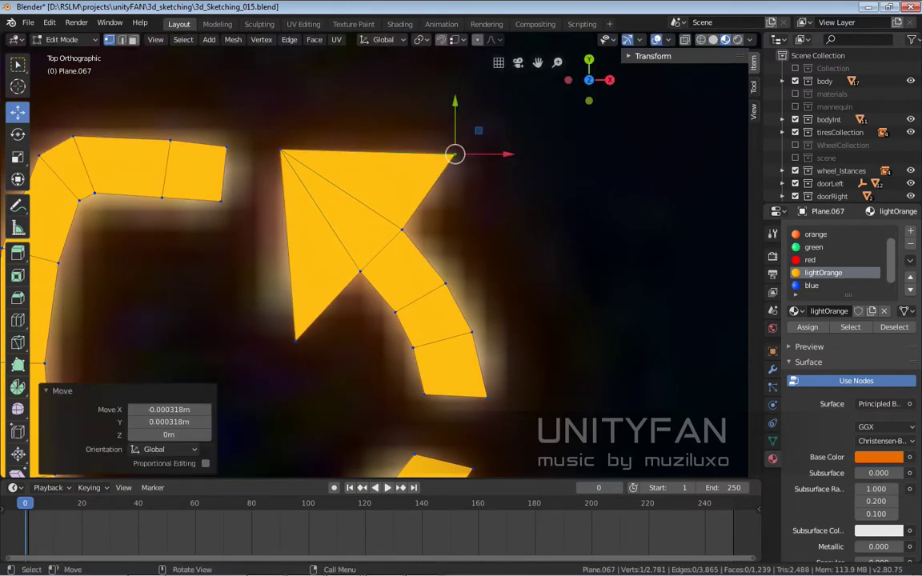
{"action": "key", "text": "g"}
{"action": "left_click", "coordinate": [290, 328]}
{"action": "key", "text": "Tab"}
{"action": "scroll", "coordinate": [449, 265], "scroll_direction": "down", "scroll_amount": 3}
- Duplicate the P icon's ring and side arcs onto icon 40 and scale them to fit
{"action": "scroll", "coordinate": [449, 265], "scroll_direction": "down", "scroll_amount": 2}
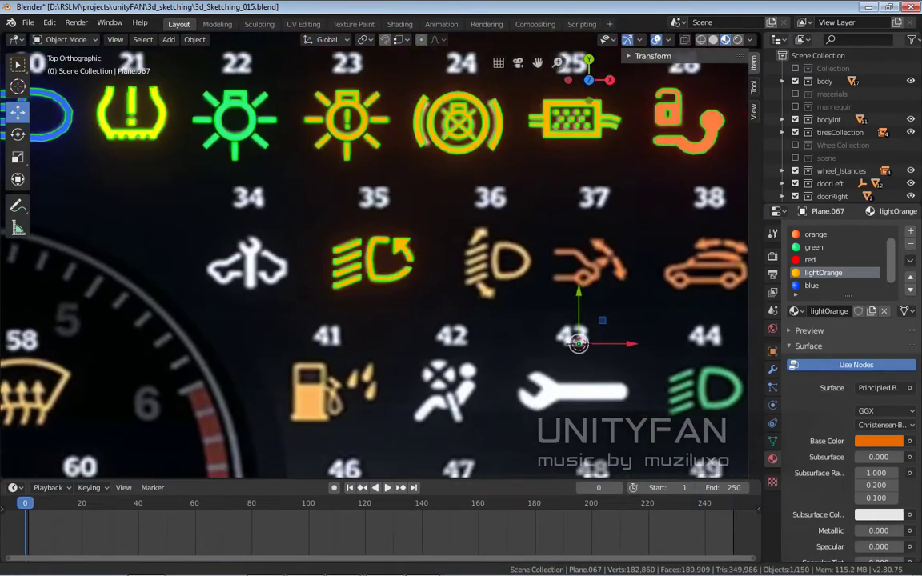
{"action": "scroll", "coordinate": [448, 265], "scroll_direction": "down", "scroll_amount": 1}
{"action": "scroll", "coordinate": [448, 264], "scroll_direction": "down", "scroll_amount": 1}
{"action": "scroll", "coordinate": [449, 265], "scroll_direction": "down", "scroll_amount": 1}
{"action": "key", "text": "Tab"}
{"action": "scroll", "coordinate": [661, 145], "scroll_direction": "up", "scroll_amount": 2}
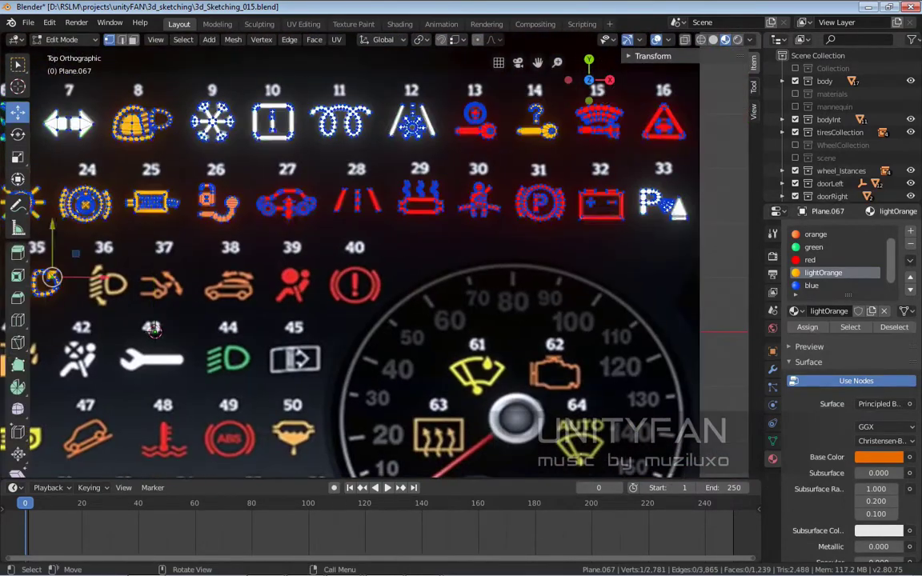
{"action": "scroll", "coordinate": [660, 145], "scroll_direction": "up", "scroll_amount": 2}
{"action": "scroll", "coordinate": [375, 234], "scroll_direction": "up", "scroll_amount": 3}
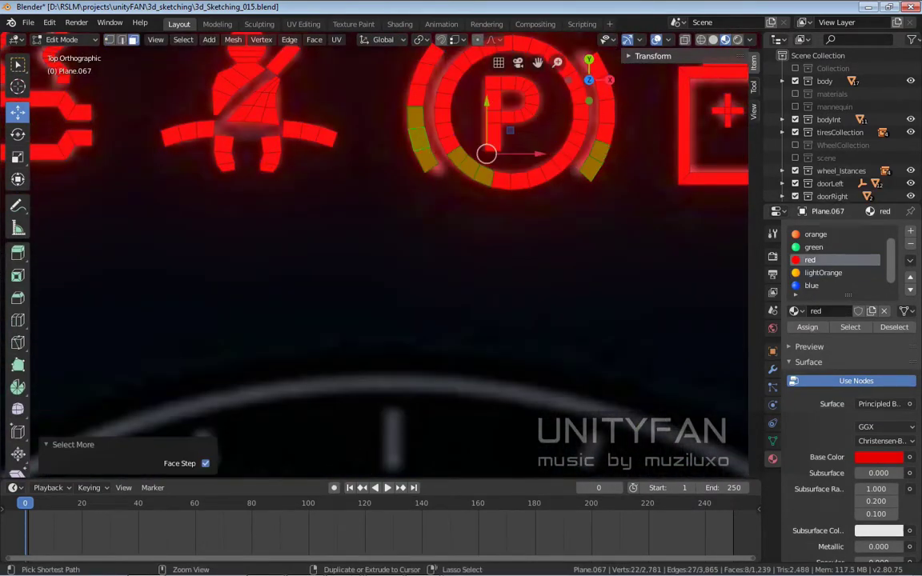
{"action": "scroll", "coordinate": [375, 234], "scroll_direction": "down", "scroll_amount": 3}
{"action": "key", "text": "shift+d"}
{"action": "left_click", "coordinate": [277, 274]}
{"action": "scroll", "coordinate": [277, 274], "scroll_direction": "up", "scroll_amount": 3}
{"action": "key", "text": "g"}
{"action": "left_click", "coordinate": [293, 225]}
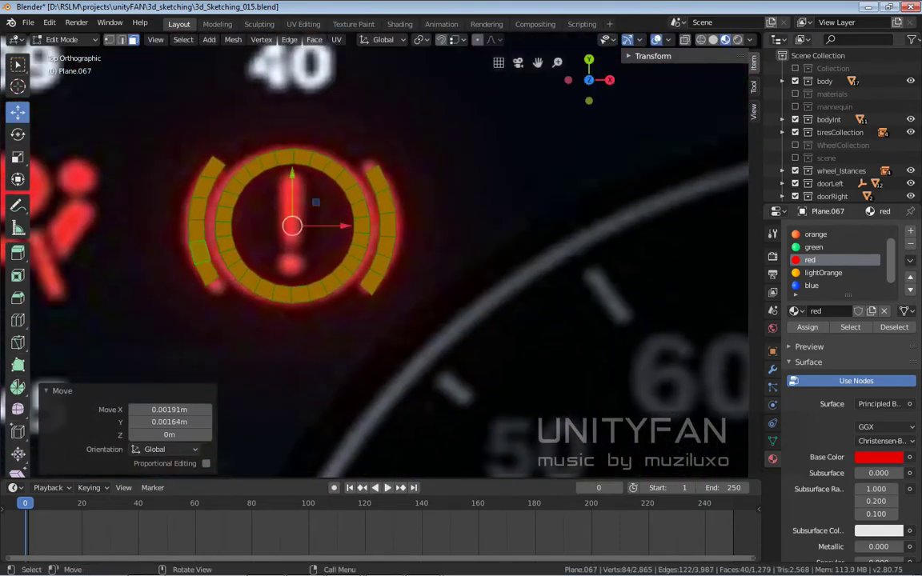
{"action": "key", "text": "s"}
{"action": "left_click", "coordinate": [292, 226]}
{"action": "key", "text": "alt+a"}
{"action": "scroll", "coordinate": [241, 281], "scroll_direction": "down", "scroll_amount": 8}
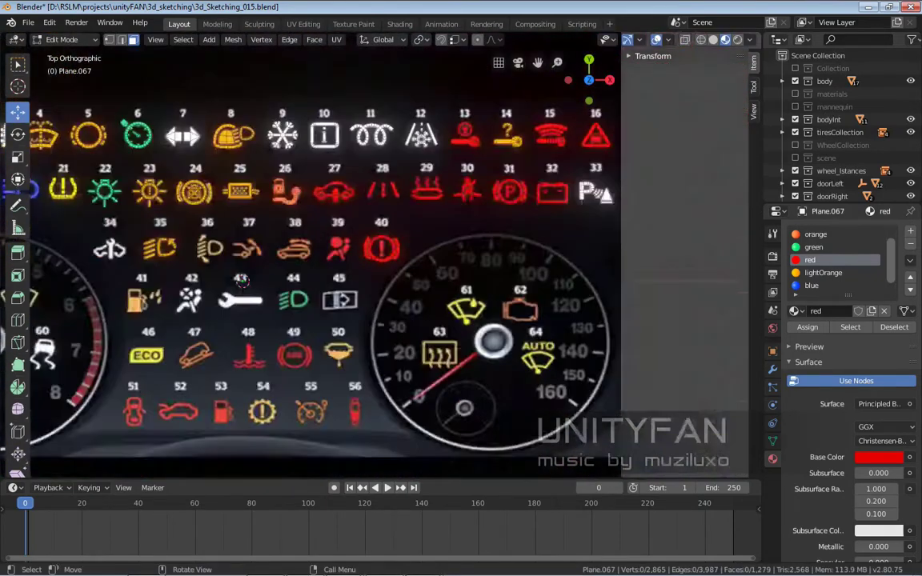
{"action": "scroll", "coordinate": [336, 240], "scroll_direction": "up", "scroll_amount": 3}
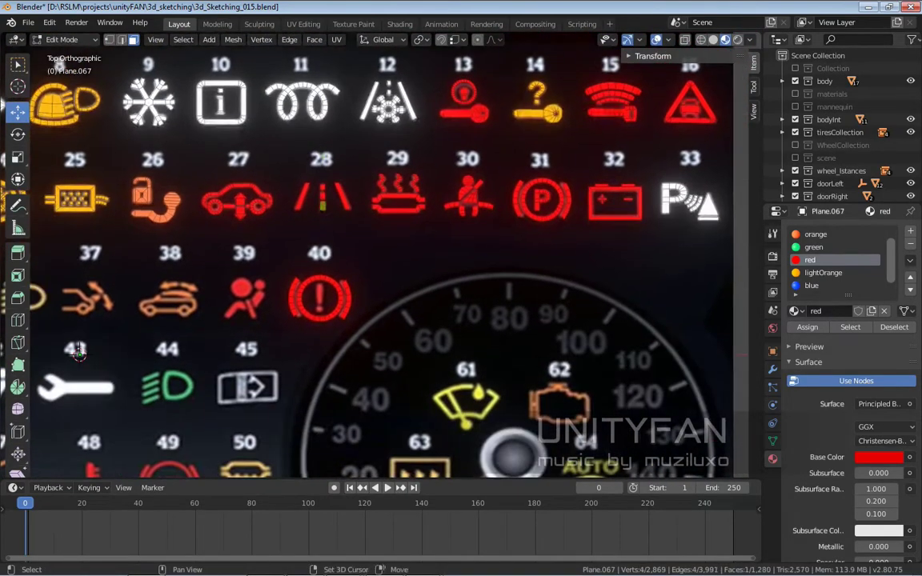
- Duplicate a face for the exclamation dot and slide it along Y into position
{"action": "key", "text": "shift+d"}
{"action": "left_click", "coordinate": [256, 367]}
{"action": "scroll", "coordinate": [408, 184], "scroll_direction": "up", "scroll_amount": 4}
{"action": "key", "text": "g"}
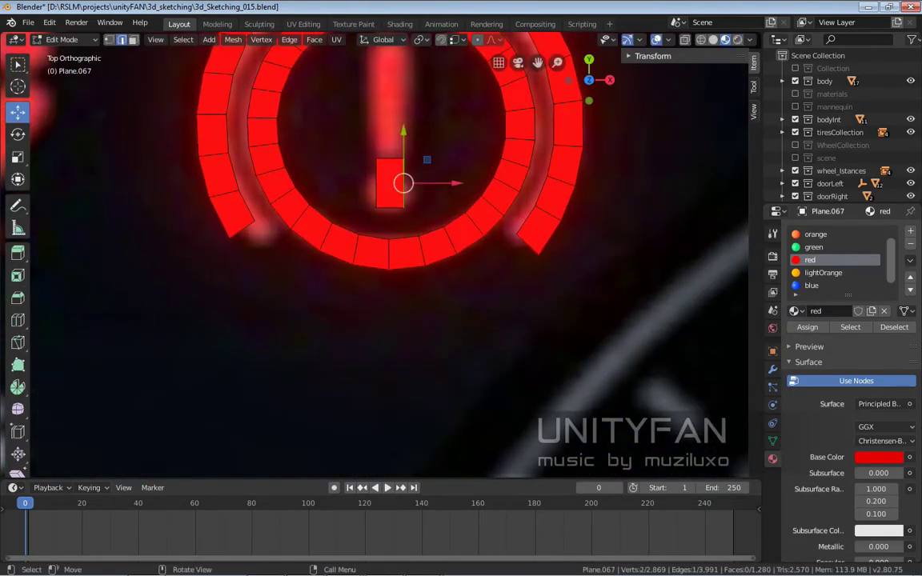
{"action": "key", "text": "y"}
{"action": "key", "text": "Return"}
{"action": "middle_click_drag", "start_coordinate": [390, 184], "coordinate": [374, 261], "text": "shift"}
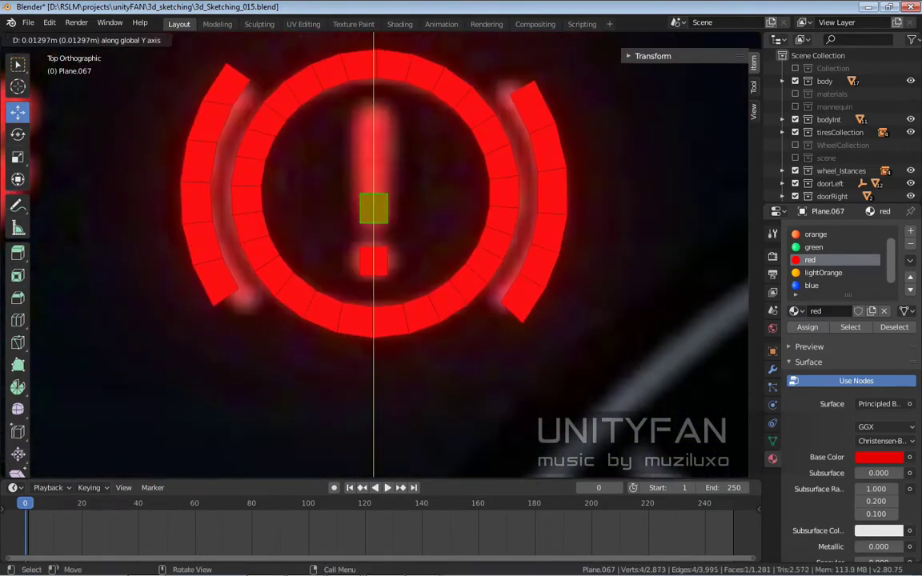
{"action": "key", "text": "Escape"}
{"action": "key", "text": "g"}
{"action": "key", "text": "y"}
{"action": "key", "text": "Return"}
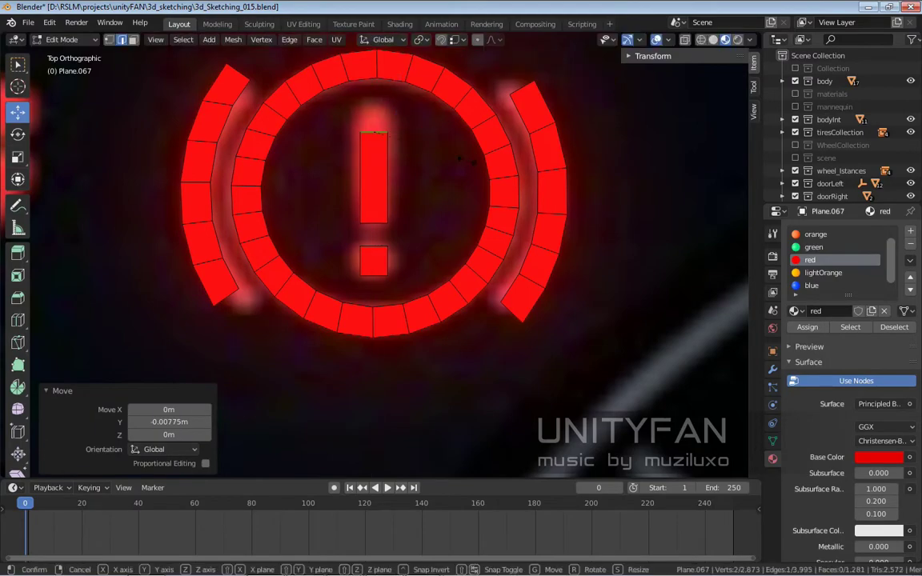
- Widen the edge and extrude it along Y to form the exclamation bar
{"action": "scroll", "coordinate": [374, 192], "scroll_direction": "up", "scroll_amount": 2}
{"action": "key", "text": "s"}
{"action": "key", "text": "Return"}
{"action": "key", "text": "e"}
{"action": "key", "text": "y"}
{"action": "key", "text": "g"}
{"action": "key", "text": "y"}
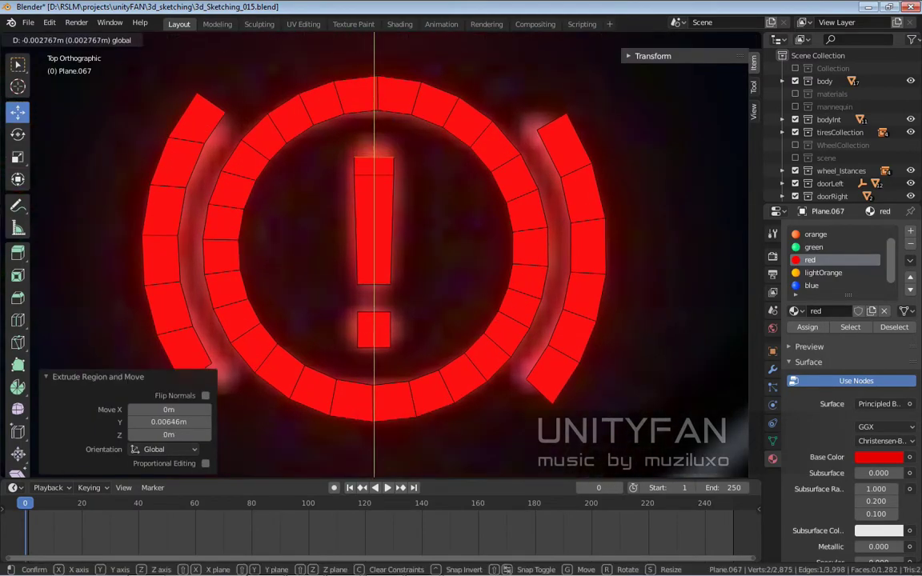
{"action": "key", "text": "Return"}
- Taper the bar's end, nudge it along Y, and return to object mode
{"action": "key", "text": "s"}
{"action": "key", "text": "Return"}
{"action": "key", "text": "g"}
{"action": "key", "text": "y"}
{"action": "key", "text": "Return"}
{"action": "scroll", "coordinate": [374, 257], "scroll_direction": "down", "scroll_amount": 3}
{"action": "key", "text": "Tab"}
{"action": "scroll", "coordinate": [374, 256], "scroll_direction": "down", "scroll_amount": 5}
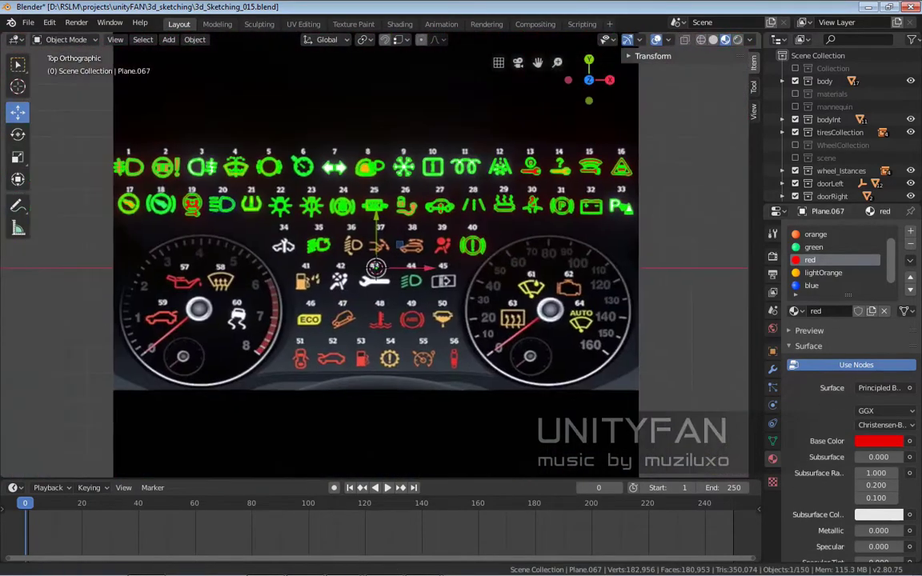
{"action": "scroll", "coordinate": [374, 256], "scroll_direction": "up", "scroll_amount": 3}
{"action": "scroll", "coordinate": [374, 256], "scroll_direction": "up", "scroll_amount": 1}
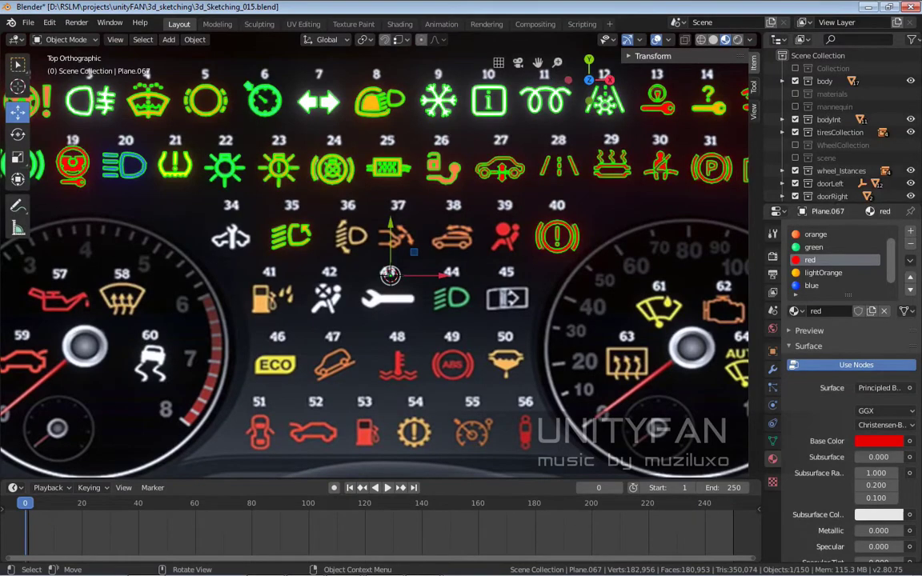
- Duplicate the icon 35 headlight mesh and move the copy along X onto icon 36
{"action": "scroll", "coordinate": [164, 169], "scroll_direction": "up", "scroll_amount": 1}
{"action": "scroll", "coordinate": [164, 169], "scroll_direction": "up", "scroll_amount": 2}
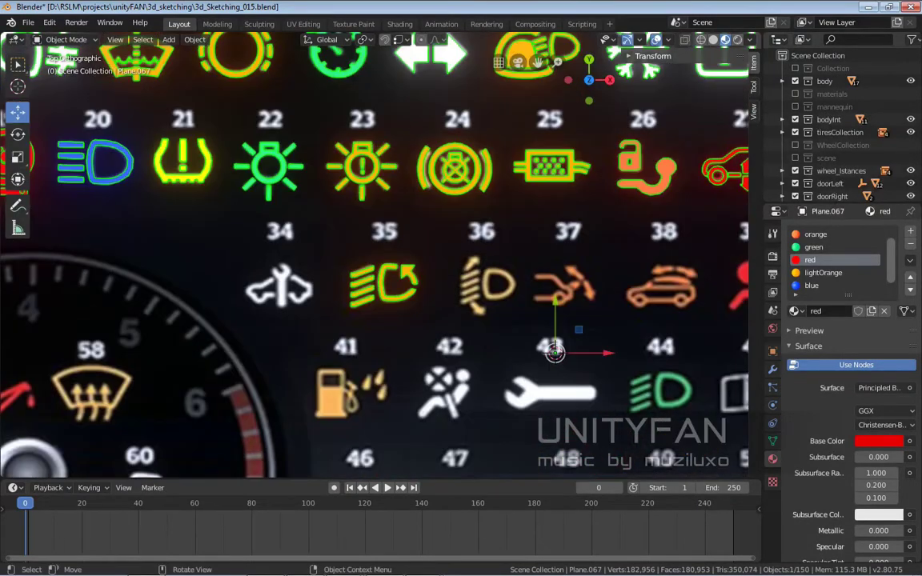
{"action": "scroll", "coordinate": [425, 293], "scroll_direction": "up", "scroll_amount": 4}
{"action": "key", "text": "Tab"}
{"action": "scroll", "coordinate": [425, 294], "scroll_direction": "up", "scroll_amount": 2}
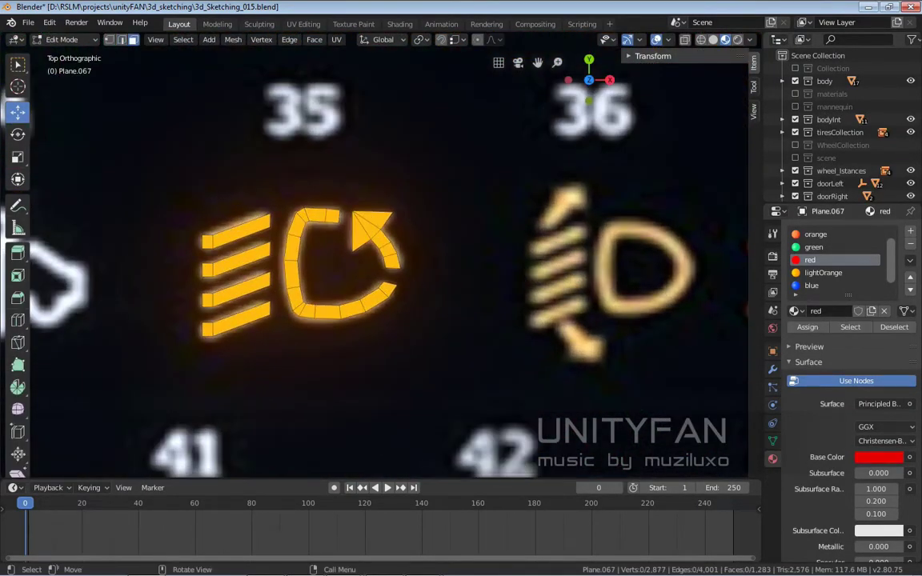
{"action": "scroll", "coordinate": [377, 265], "scroll_direction": "down", "scroll_amount": 2}
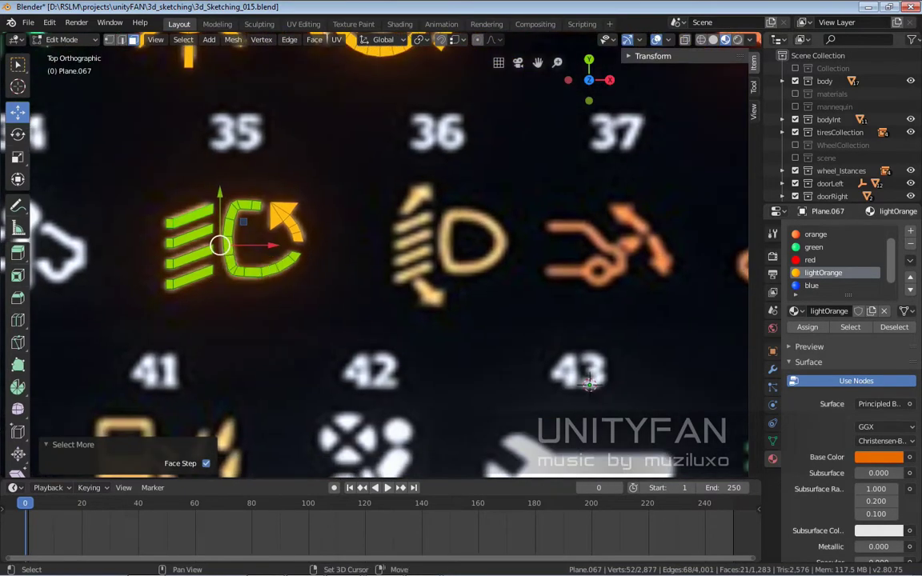
{"action": "key", "text": "shift+d"}
{"action": "key", "text": "x"}
{"action": "left_click", "coordinate": [590, 386]}
{"action": "scroll", "coordinate": [476, 255], "scroll_direction": "up", "scroll_amount": 1}
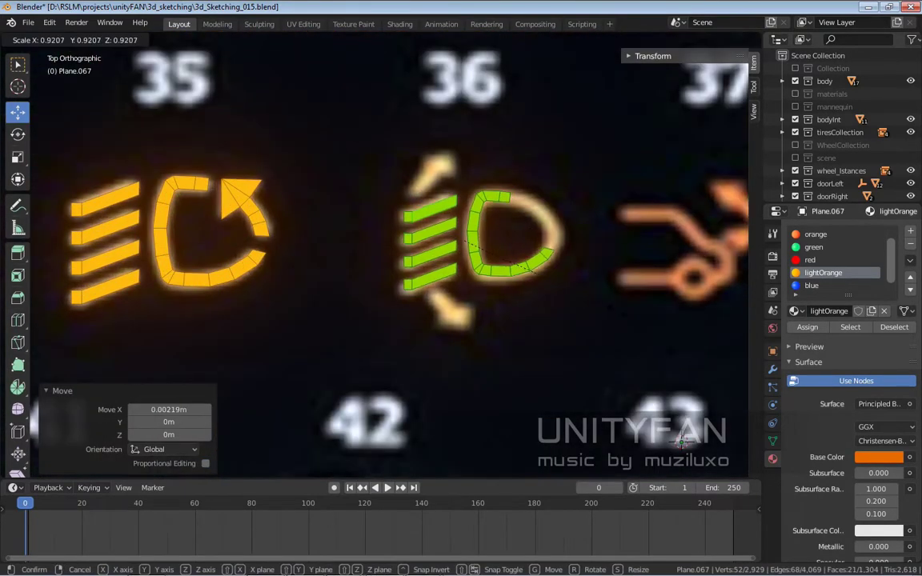
{"action": "scroll", "coordinate": [476, 255], "scroll_direction": "up", "scroll_amount": 4}
{"action": "scroll", "coordinate": [476, 254], "scroll_direction": "up", "scroll_amount": 2}
{"action": "key", "text": "alt+a"}
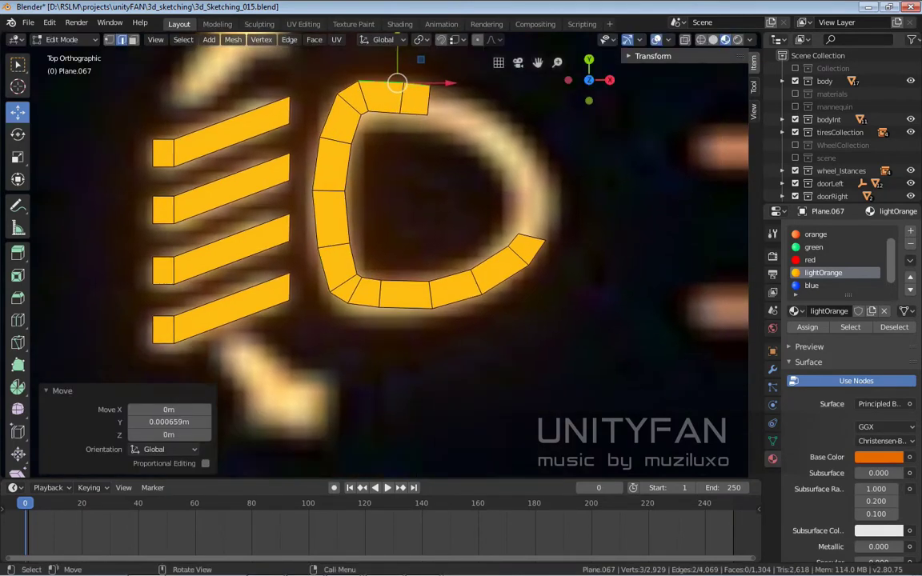
- Shift the D's bottom edges and the stripe edges along Y to match icon 36
{"action": "left_click", "coordinate": [529, 254], "text": "ctrl"}
{"action": "key", "text": "g"}
{"action": "key", "text": "y"}
{"action": "key", "text": "Return"}
{"action": "scroll", "coordinate": [377, 240], "scroll_direction": "down", "scroll_amount": 1}
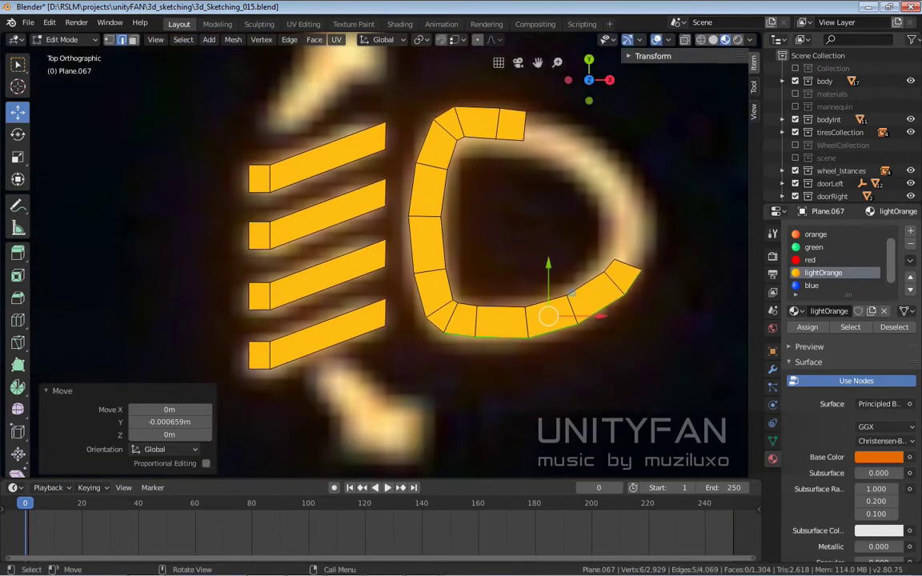
{"action": "key", "text": "g"}
{"action": "key", "text": "y"}
{"action": "key", "text": "Return"}
{"action": "scroll", "coordinate": [384, 216], "scroll_direction": "up", "scroll_amount": 4}
- Extrude and rotate successive segments from the D's top end along the reference curve
{"action": "left_click", "coordinate": [339, 99]}
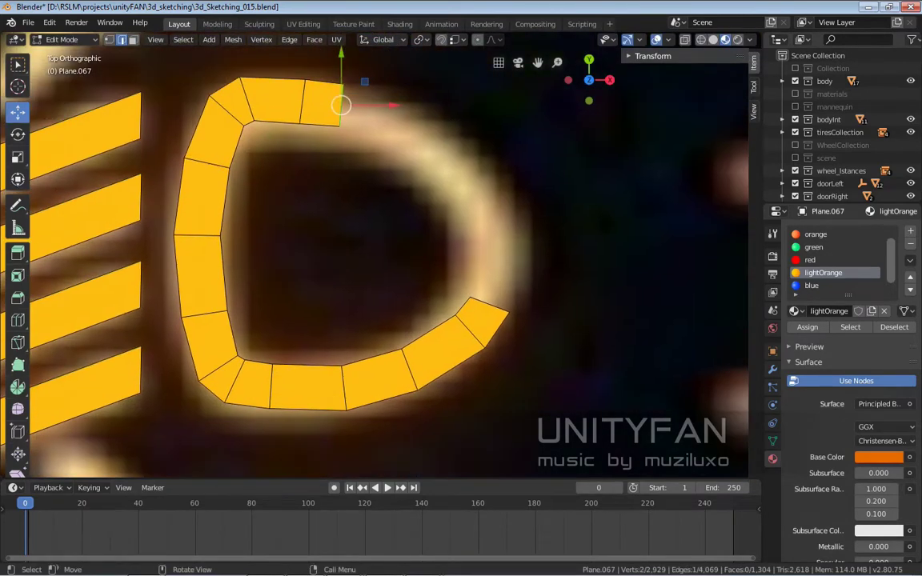
{"action": "key", "text": "e"}
{"action": "key", "text": "r"}
{"action": "key", "text": "e"}
{"action": "key", "text": "r"}
{"action": "key", "text": "Return"}
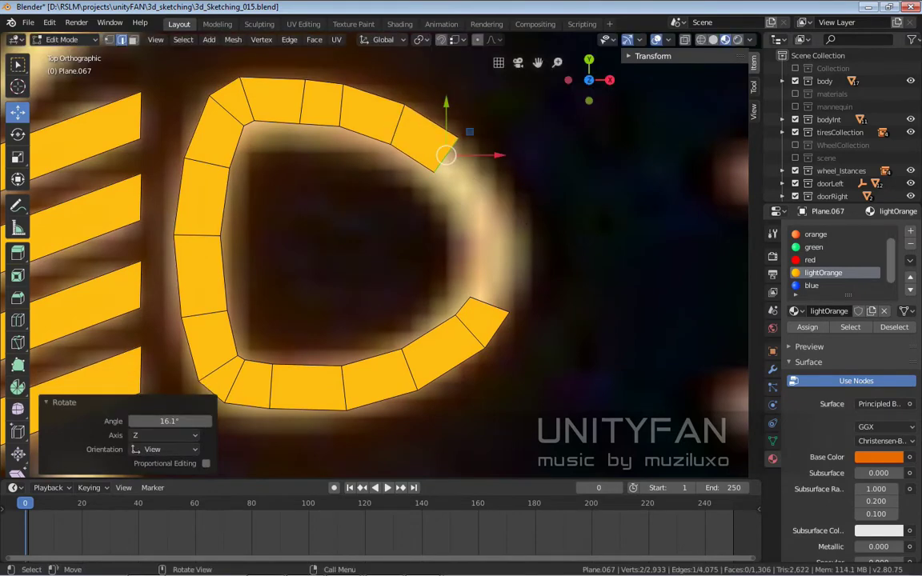
{"action": "key", "text": "e"}
{"action": "key", "text": "Return"}
{"action": "key", "text": "r"}
{"action": "key", "text": "Return"}
{"action": "key", "text": "e"}
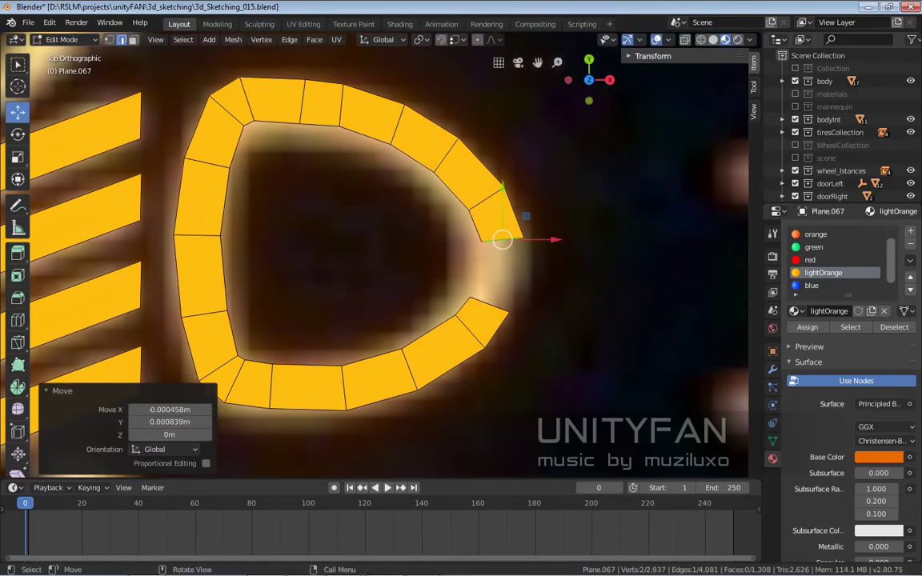
- Move and align the end piece beside the gap to close the D into a ring
{"action": "left_click", "coordinate": [494, 286]}
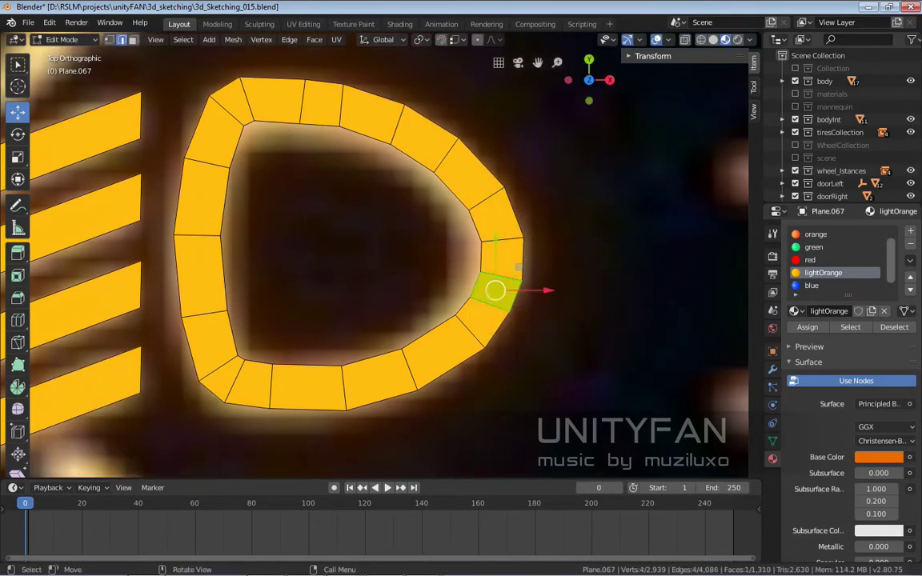
{"action": "scroll", "coordinate": [494, 287], "scroll_direction": "up", "scroll_amount": 2}
{"action": "key", "text": "g"}
{"action": "key", "text": "Return"}
{"action": "scroll", "coordinate": [377, 252], "scroll_direction": "down", "scroll_amount": 3}
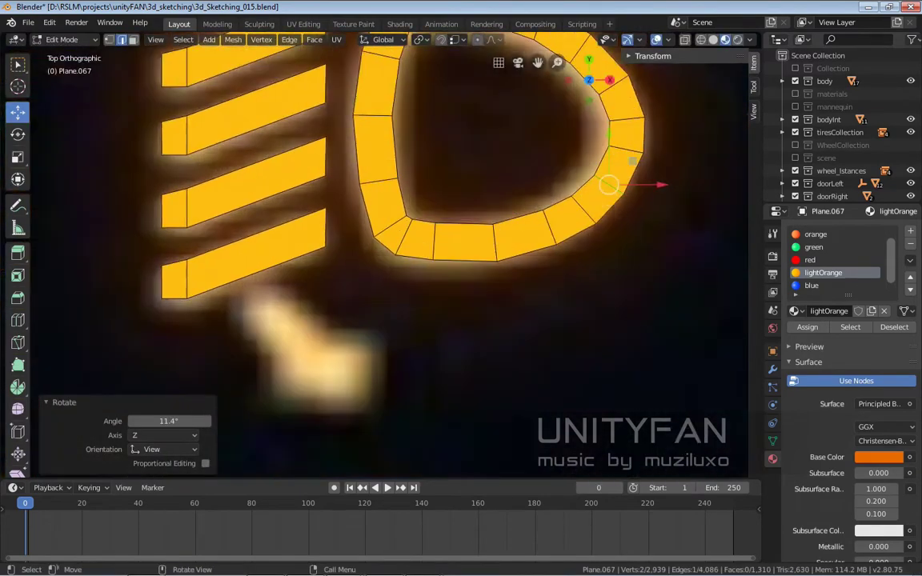
{"action": "key", "text": "g"}
{"action": "key", "text": "Return"}
{"action": "scroll", "coordinate": [367, 233], "scroll_direction": "down", "scroll_amount": 3}
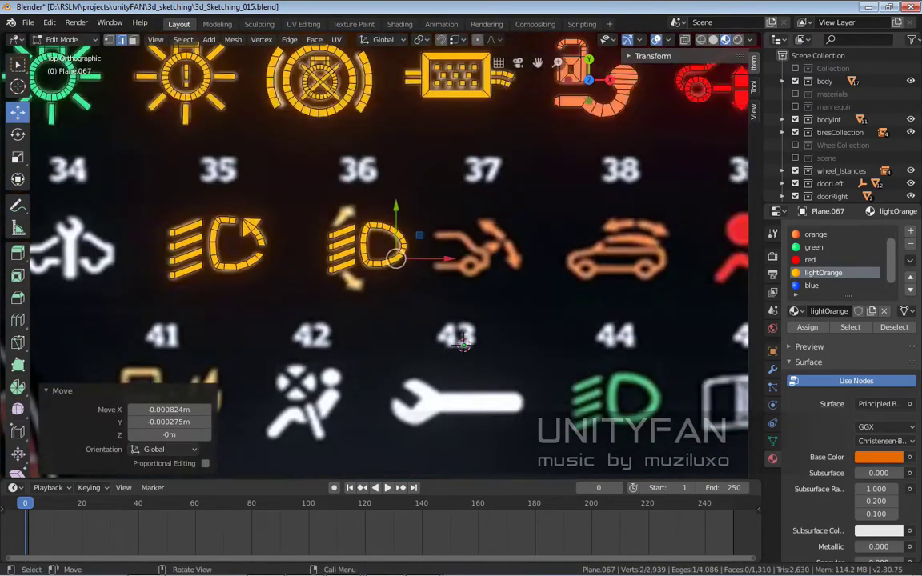
{"action": "scroll", "coordinate": [371, 232], "scroll_direction": "up", "scroll_amount": 3}
- Position and rotate a new light-orange face to start the lower arrow, matching the reference
{"action": "key", "text": "Return"}
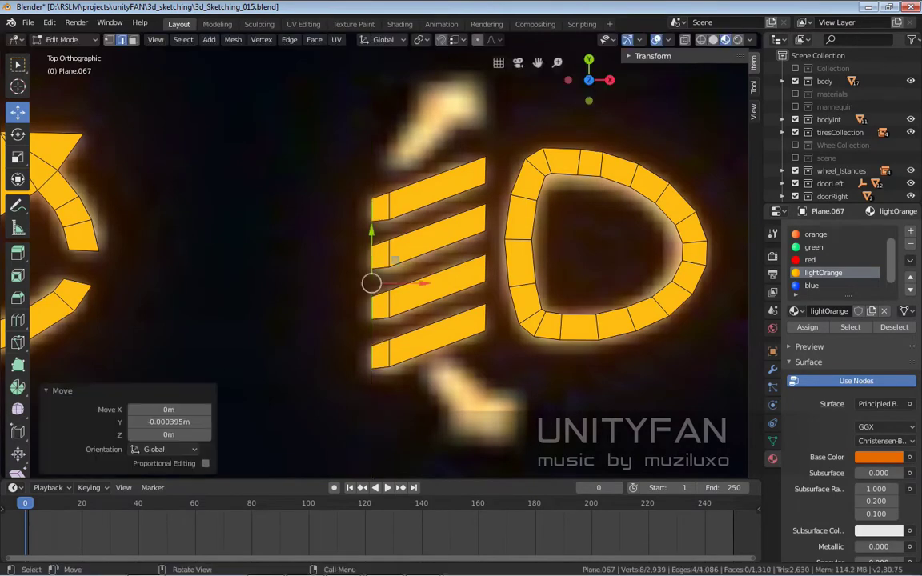
{"action": "scroll", "coordinate": [371, 240], "scroll_direction": "down", "scroll_amount": 3}
{"action": "scroll", "coordinate": [371, 240], "scroll_direction": "up", "scroll_amount": 3}
{"action": "scroll", "coordinate": [693, 429], "scroll_direction": "down", "scroll_amount": 1}
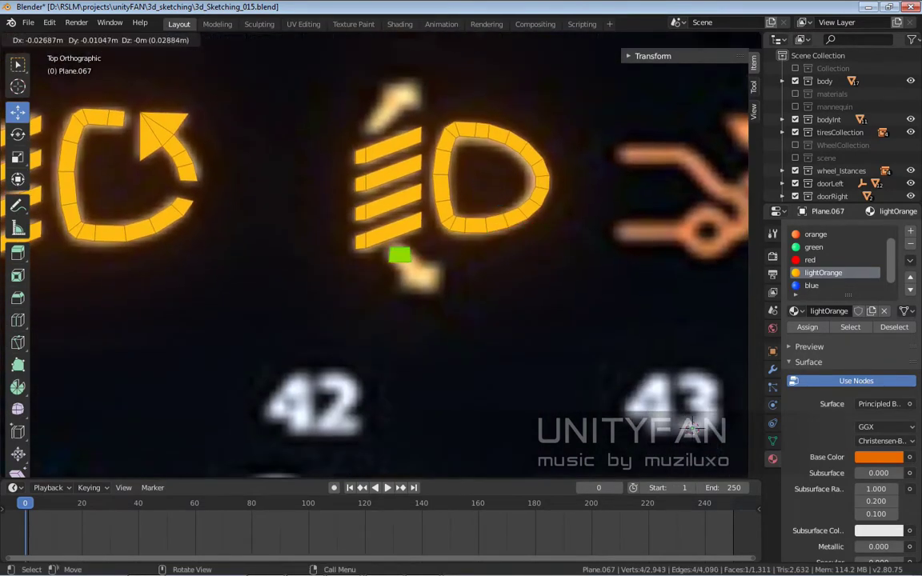
{"action": "key", "text": "r"}
{"action": "key", "text": "Return"}
{"action": "scroll", "coordinate": [393, 255], "scroll_direction": "up", "scroll_amount": 2}
{"action": "key", "text": "Return"}
{"action": "scroll", "coordinate": [379, 245], "scroll_direction": "up", "scroll_amount": 3}
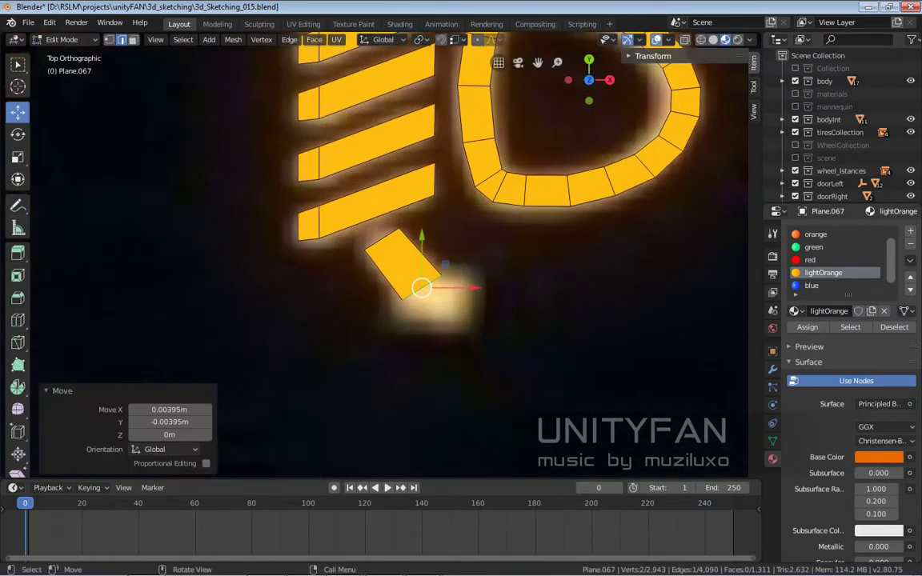
- Extrude the face into the arrow's shaft and both sides of its arrowhead
{"action": "key", "text": "e"}
{"action": "key", "text": "Return"}
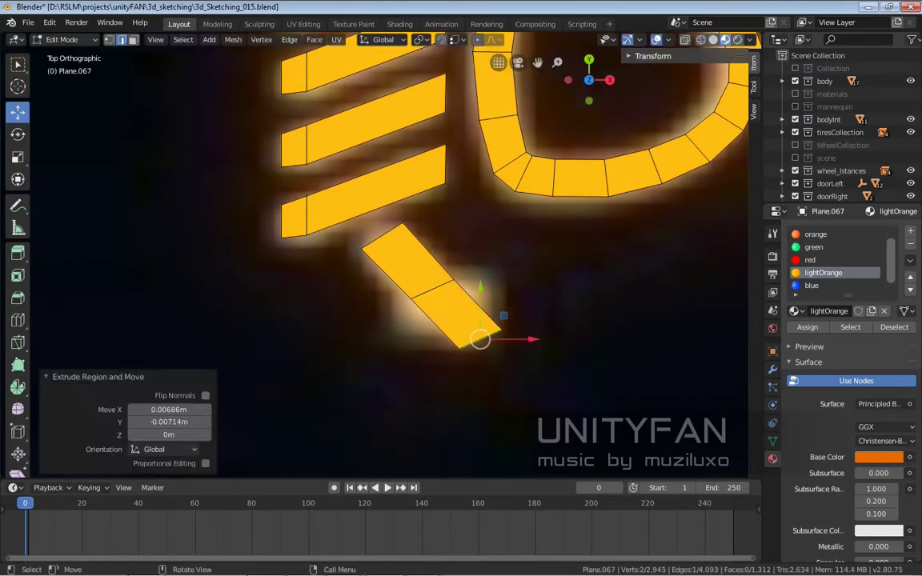
{"action": "key", "text": "e"}
{"action": "key", "text": "Return"}
{"action": "key", "text": "e"}
{"action": "key", "text": "Return"}
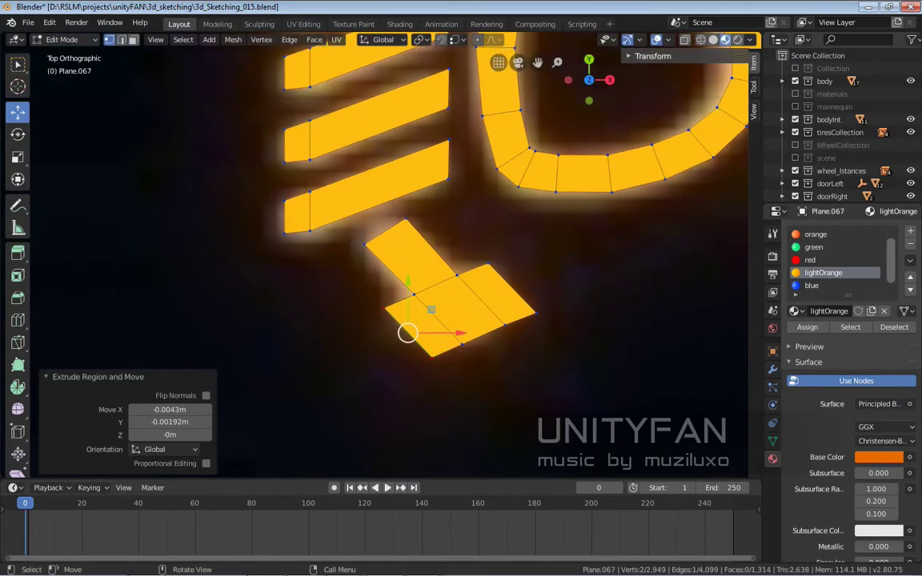
- Merge the arrowhead's tip vertices into one point and nudge the tip into place
{"action": "key", "text": "1"}
{"action": "left_click", "coordinate": [442, 334]}
{"action": "scroll", "coordinate": [441, 334], "scroll_direction": "down", "scroll_amount": 3}
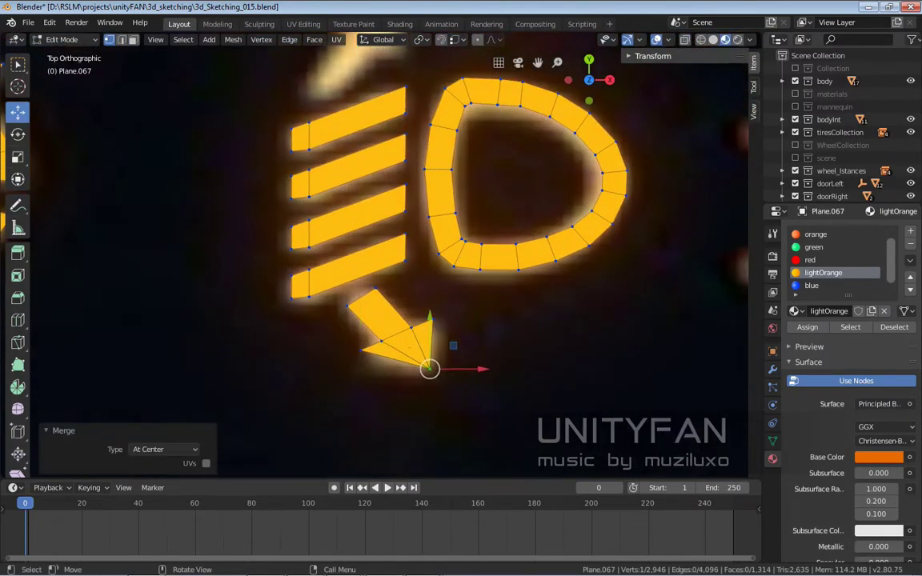
{"action": "key", "text": "g"}
{"action": "key", "text": "Return"}
{"action": "scroll", "coordinate": [374, 264], "scroll_direction": "down", "scroll_amount": 3}
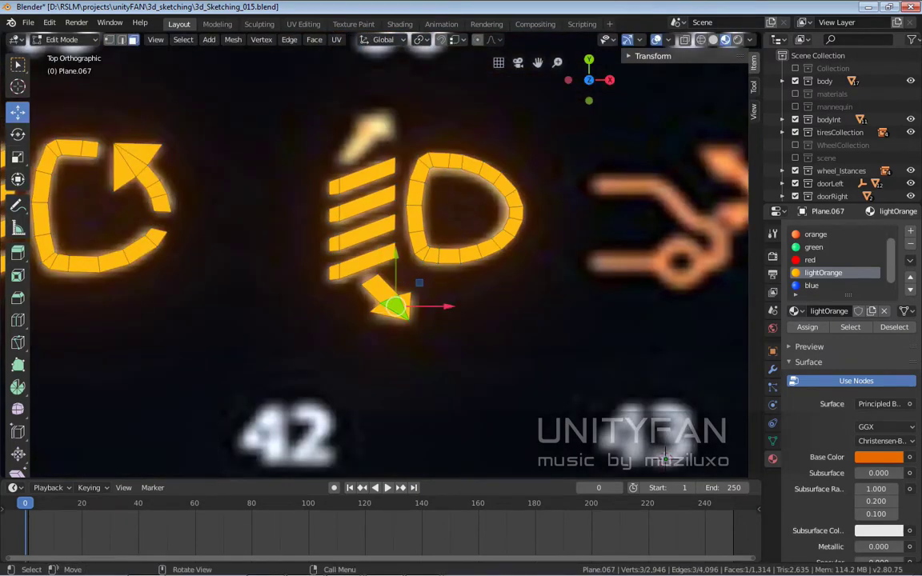
{"action": "scroll", "coordinate": [373, 260], "scroll_direction": "up", "scroll_amount": 2}
- Duplicate the lower arrow and rotate the copy to point up-right above the beam bars
{"action": "key", "text": "3"}
{"action": "key", "text": "shift+d"}
{"action": "left_click", "coordinate": [360, 82]}
{"action": "scroll", "coordinate": [367, 99], "scroll_direction": "up", "scroll_amount": 3}
{"action": "key", "text": "r"}
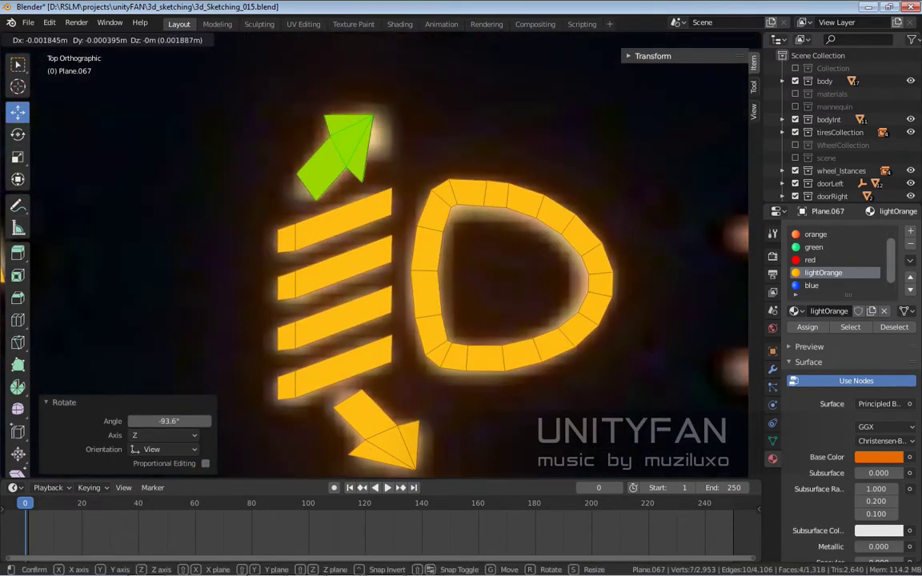
{"action": "scroll", "coordinate": [295, 140], "scroll_direction": "up", "scroll_amount": 2}
- Adjust the top arrow's arrowhead edge to fit the reference and return to Object Mode
{"action": "key", "text": "1"}
{"action": "left_click", "coordinate": [345, 167]}
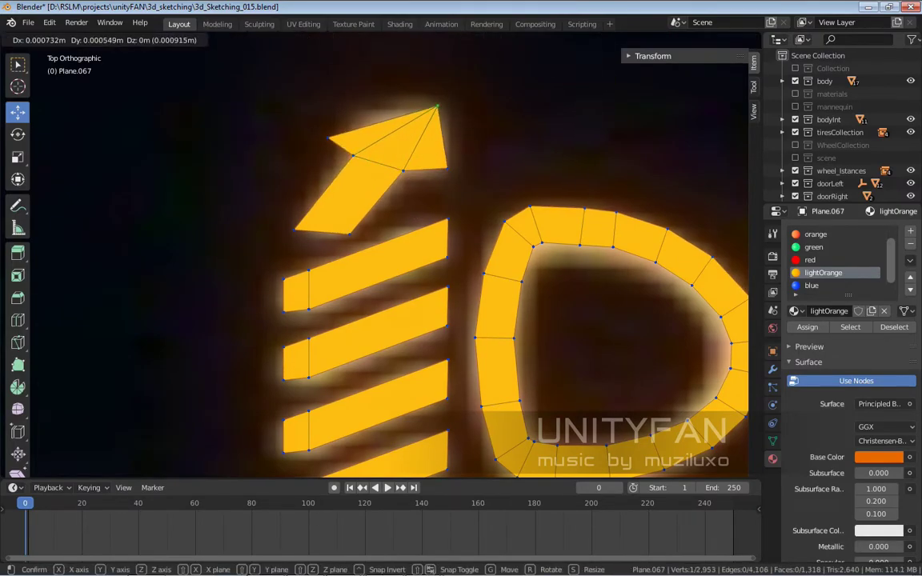
{"action": "key", "text": "Return"}
{"action": "scroll", "coordinate": [374, 264], "scroll_direction": "down", "scroll_amount": 4}
{"action": "key", "text": "Tab"}
{"action": "scroll", "coordinate": [374, 264], "scroll_direction": "down", "scroll_amount": 2}
{"action": "scroll", "coordinate": [374, 264], "scroll_direction": "down", "scroll_amount": 2}
- Duplicate the whole red car outline in Edit Mode and place the copy over icon 34
{"action": "scroll", "coordinate": [374, 264], "scroll_direction": "down", "scroll_amount": 3}
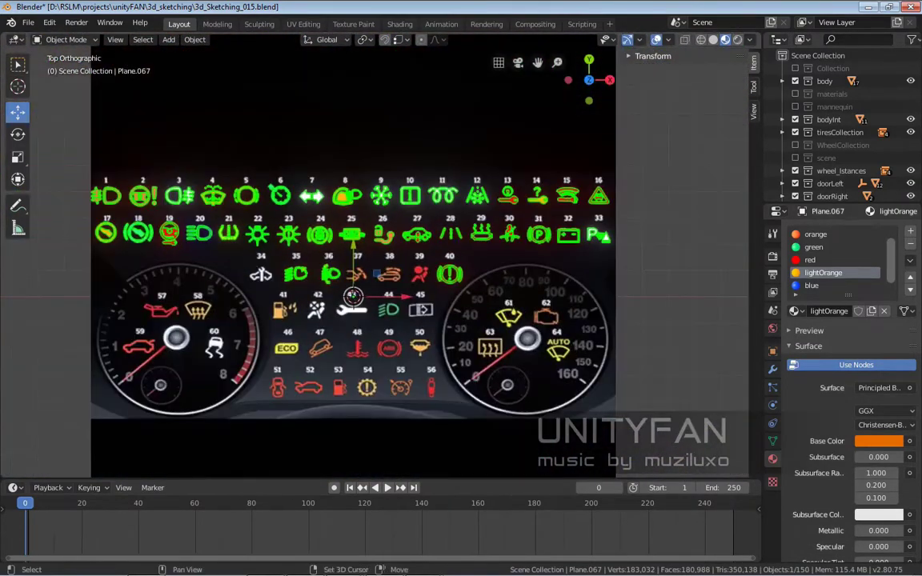
{"action": "scroll", "coordinate": [423, 328], "scroll_direction": "up", "scroll_amount": 5}
{"action": "key", "text": "Tab"}
{"action": "scroll", "coordinate": [641, 153], "scroll_direction": "up", "scroll_amount": 2}
{"action": "scroll", "coordinate": [641, 152], "scroll_direction": "up", "scroll_amount": 6}
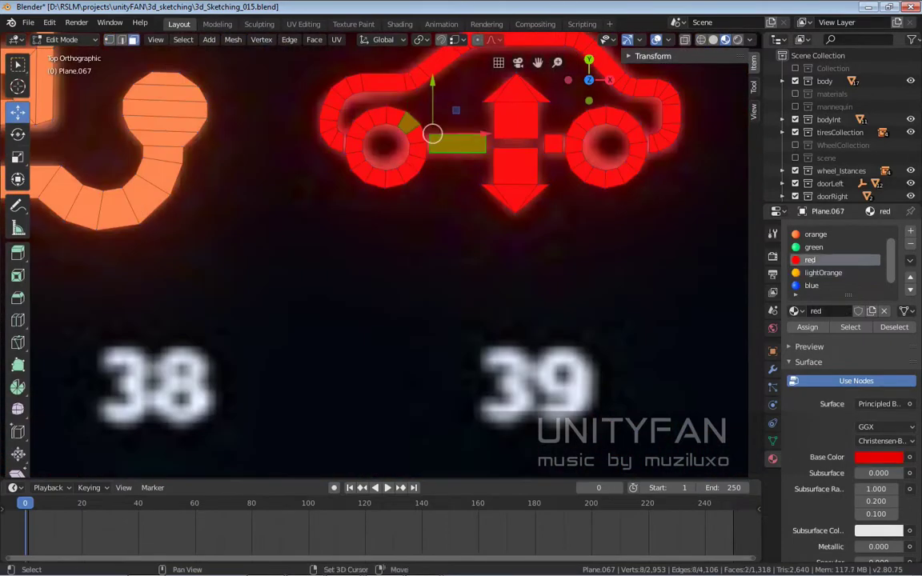
{"action": "scroll", "coordinate": [374, 264], "scroll_direction": "down", "scroll_amount": 3}
{"action": "scroll", "coordinate": [374, 264], "scroll_direction": "down", "scroll_amount": 3}
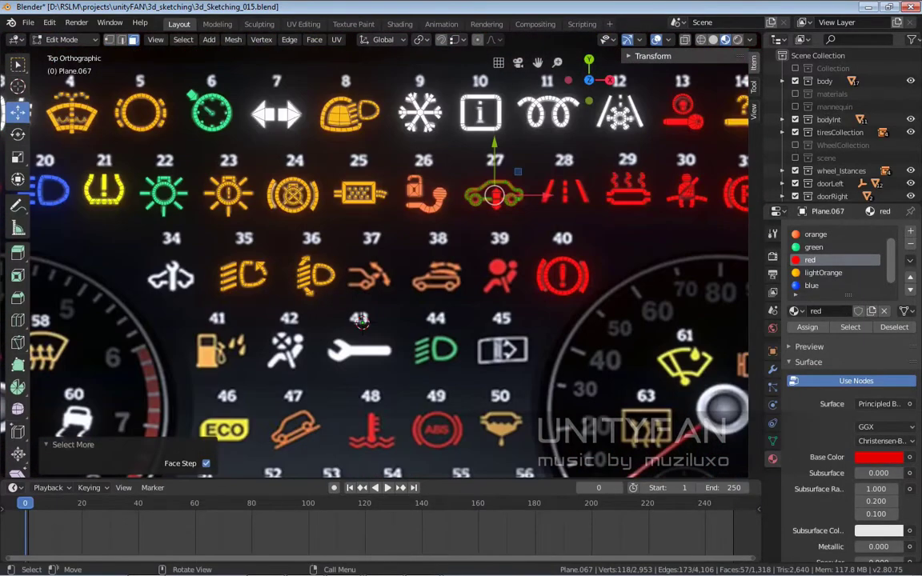
{"action": "key", "text": "shift+d"}
{"action": "left_click", "coordinate": [685, 258]}
{"action": "scroll", "coordinate": [686, 258], "scroll_direction": "up", "scroll_amount": 4}
{"action": "scroll", "coordinate": [686, 258], "scroll_direction": "up", "scroll_amount": 4}
{"action": "key", "text": "g"}
{"action": "left_click", "coordinate": [513, 232]}
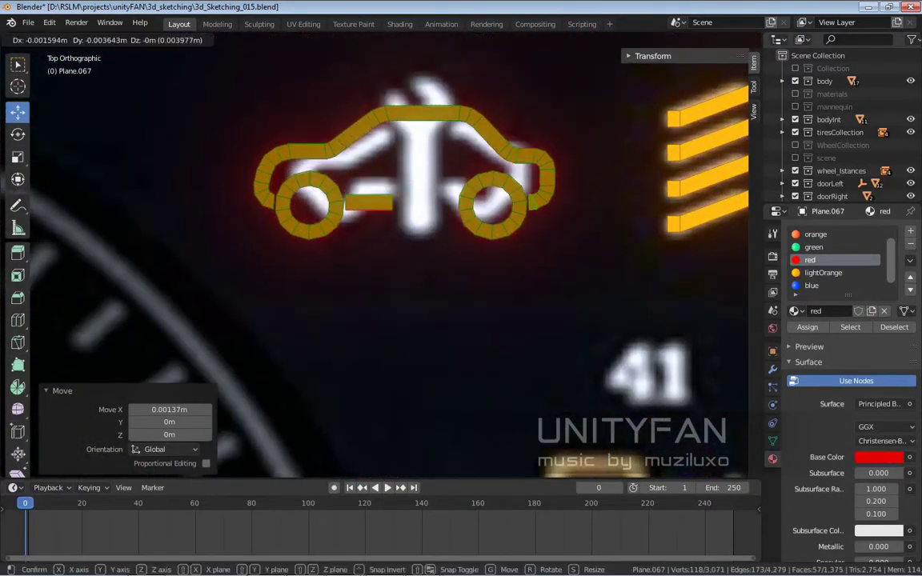
- Scale the car copy to fit icon 34 and give it the white material
{"action": "key", "text": "s"}
{"action": "left_click", "coordinate": [463, 153]}
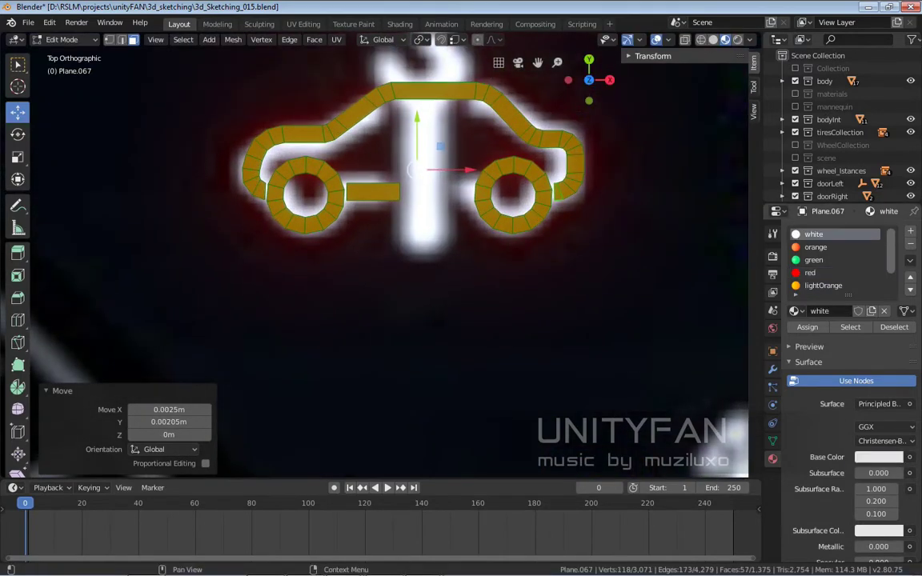
{"action": "scroll", "coordinate": [400, 160], "scroll_direction": "down", "scroll_amount": 3}
{"action": "scroll", "coordinate": [400, 160], "scroll_direction": "up", "scroll_amount": 4}
{"action": "middle_click_drag", "start_coordinate": [400, 160], "coordinate": [356, 272], "text": "shift"}
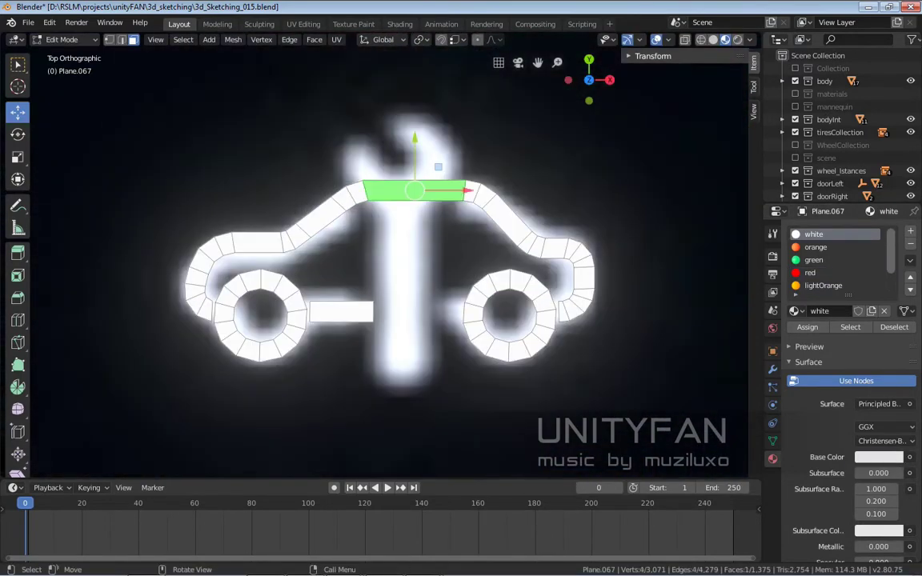
{"action": "key", "text": "Return"}
{"action": "scroll", "coordinate": [388, 265], "scroll_direction": "down", "scroll_amount": 1}
- Copy the car's axle bar to the right of the wrench along X
{"action": "key", "text": "shift+d"}
{"action": "key", "text": "x"}
{"action": "key", "text": "Return"}
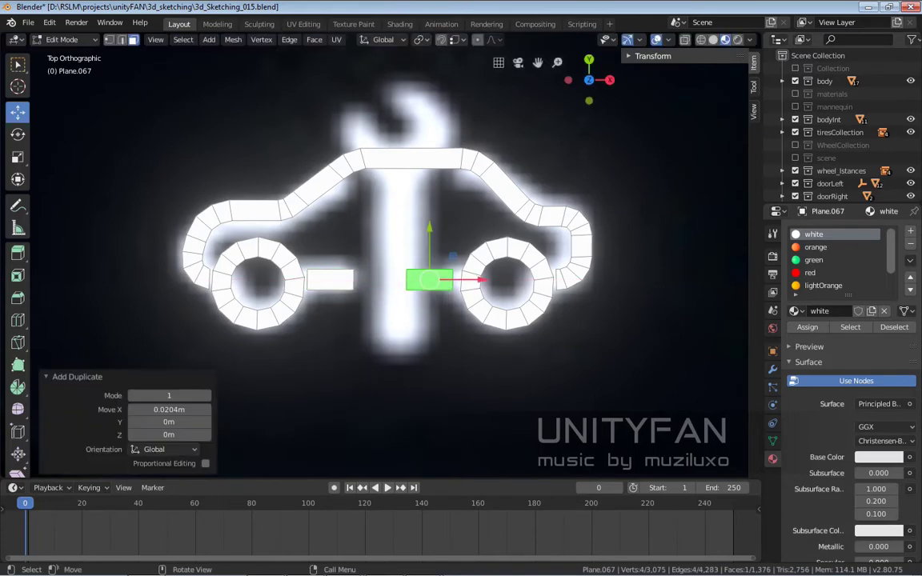
{"action": "scroll", "coordinate": [481, 280], "scroll_direction": "up", "scroll_amount": 1}
{"action": "key", "text": "ctrl+KP_Add"}
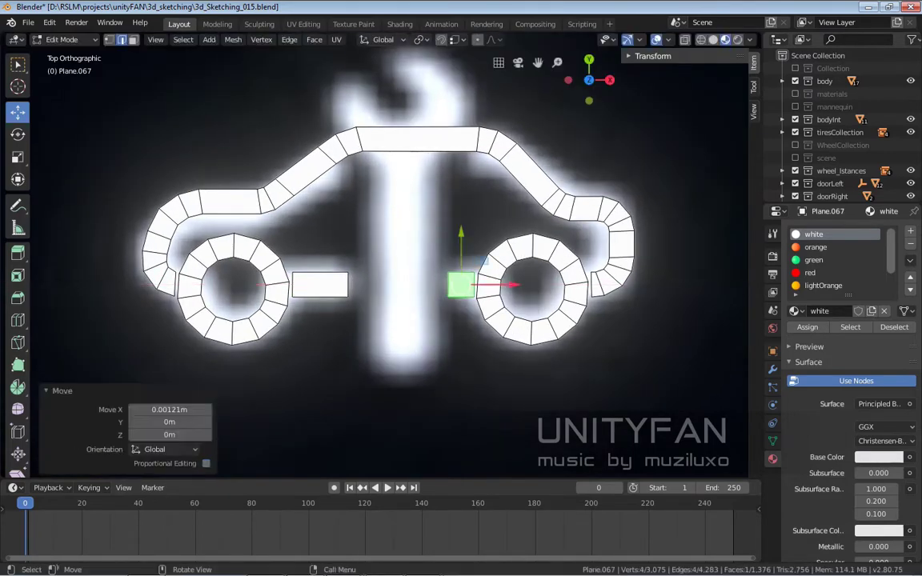
{"action": "scroll", "coordinate": [384, 264], "scroll_direction": "down", "scroll_amount": 1}
{"action": "scroll", "coordinate": [232, 288], "scroll_direction": "up", "scroll_amount": 3}
- Delete the white car's wheel faces lying under the wrench
{"action": "key", "text": "1"}
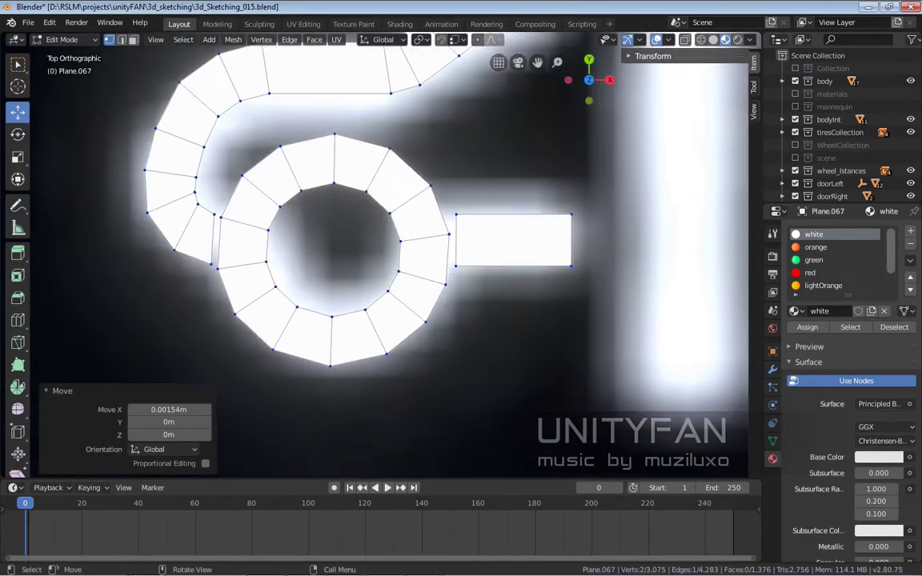
{"action": "key", "text": "3"}
{"action": "left_click", "coordinate": [250, 200], "text": "shift"}
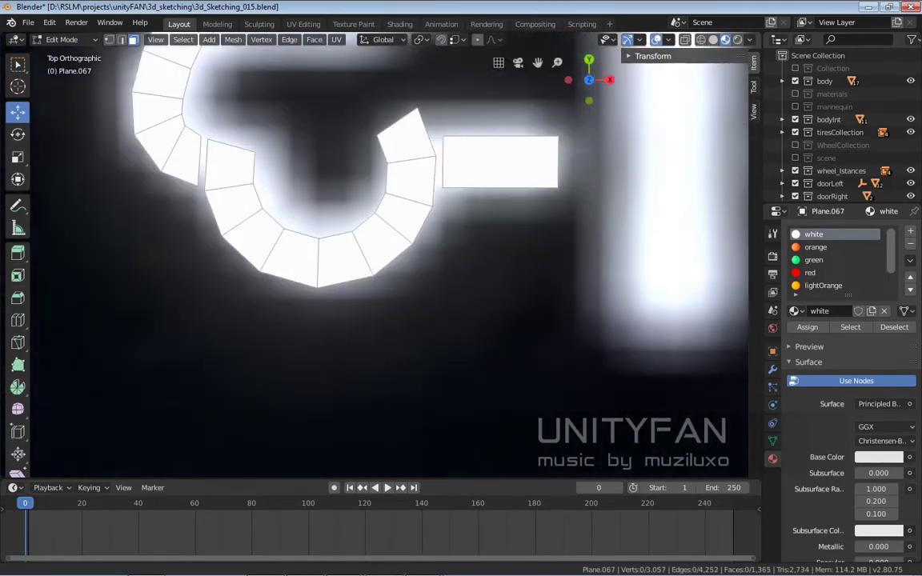
{"action": "key", "text": "x"}
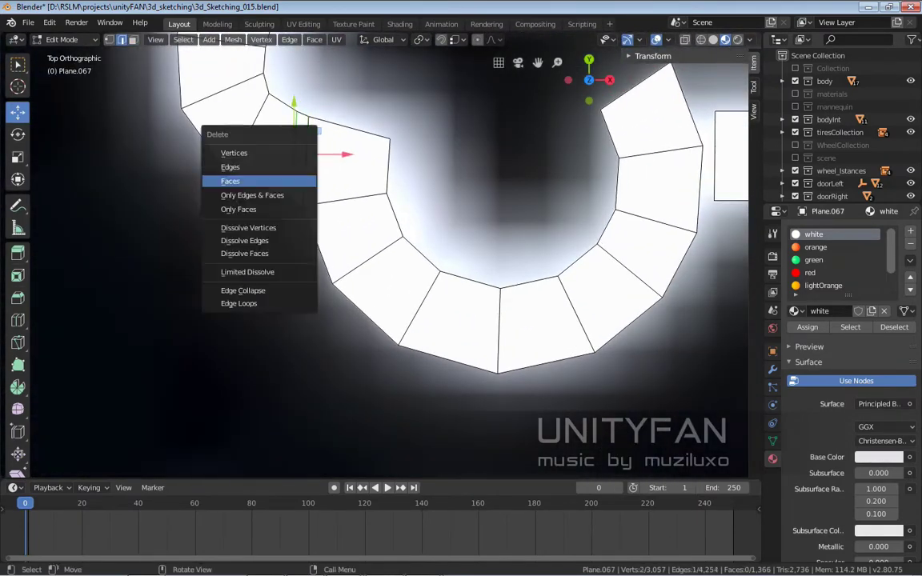
{"action": "left_click", "coordinate": [252, 241]}
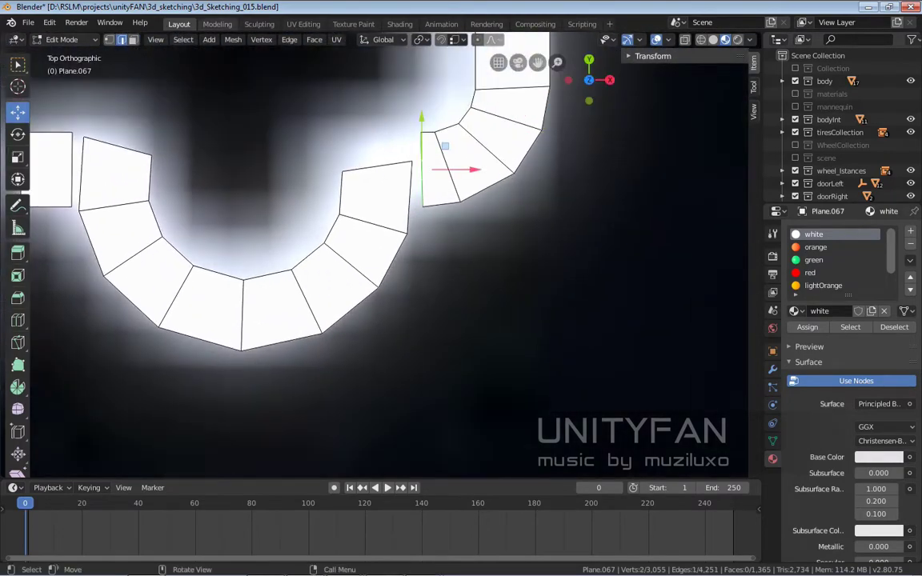
- Join the wheel ends to the axle bars, fill the gaps, and merge duplicate vertices by distance
{"action": "left_click_drag", "start_coordinate": [423, 207], "coordinate": [407, 233]}
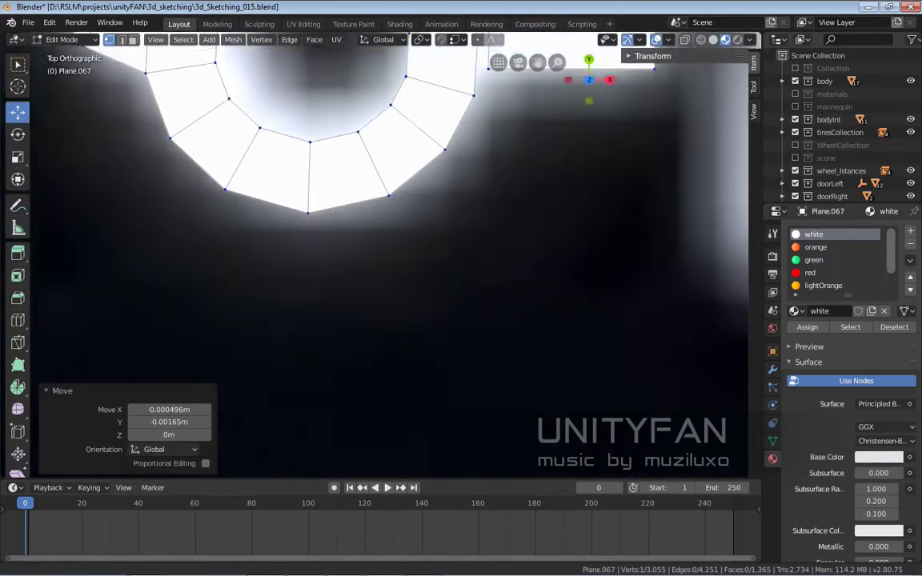
{"action": "key", "text": "g"}
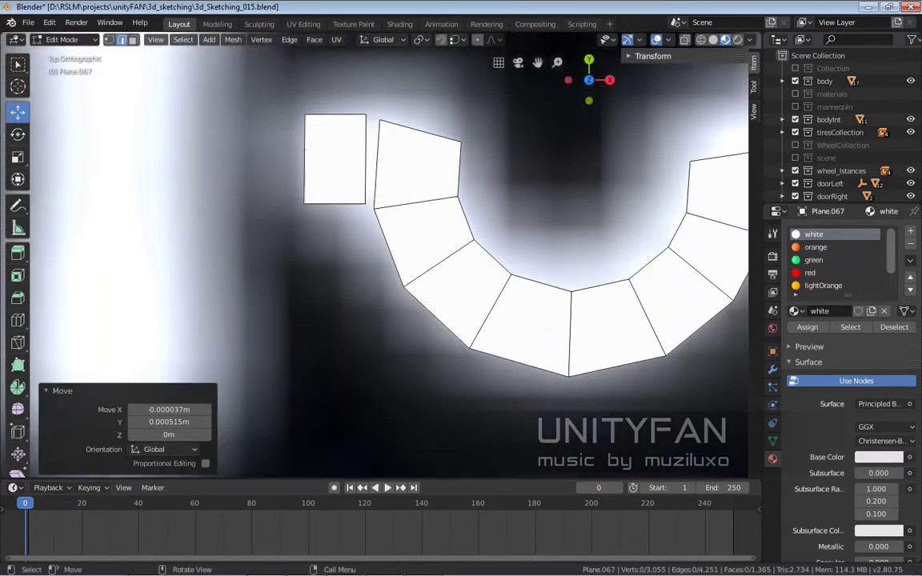
{"action": "key", "text": "f"}
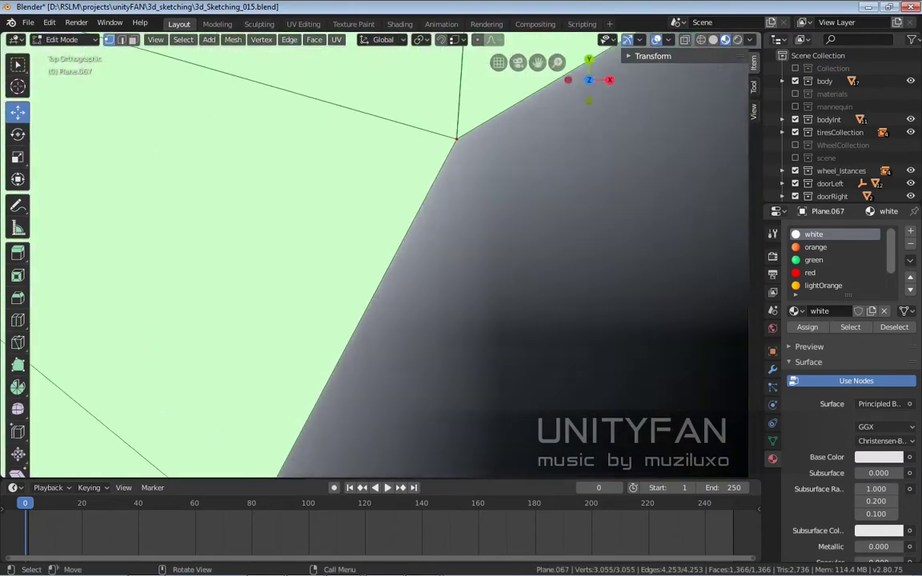
{"action": "left_click", "coordinate": [261, 40]}
{"action": "left_click", "coordinate": [436, 282]}
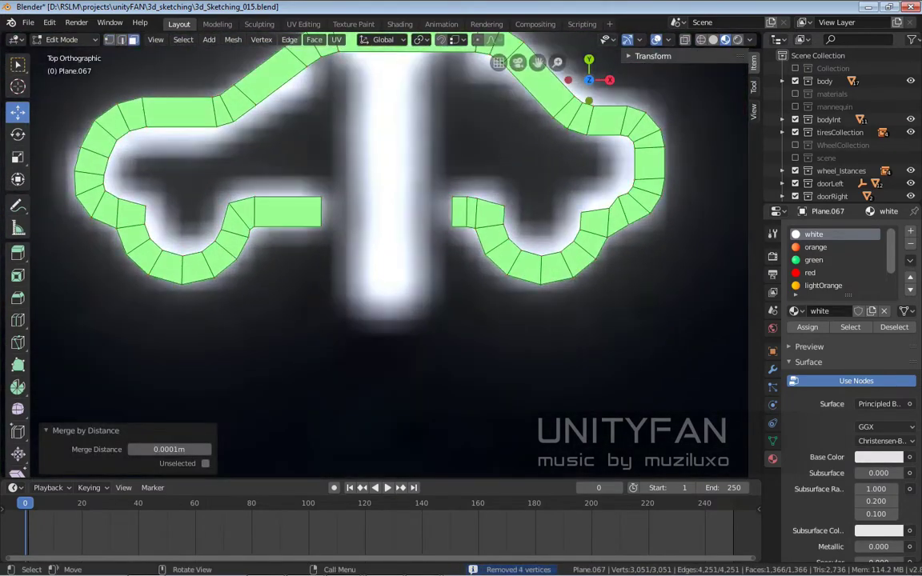
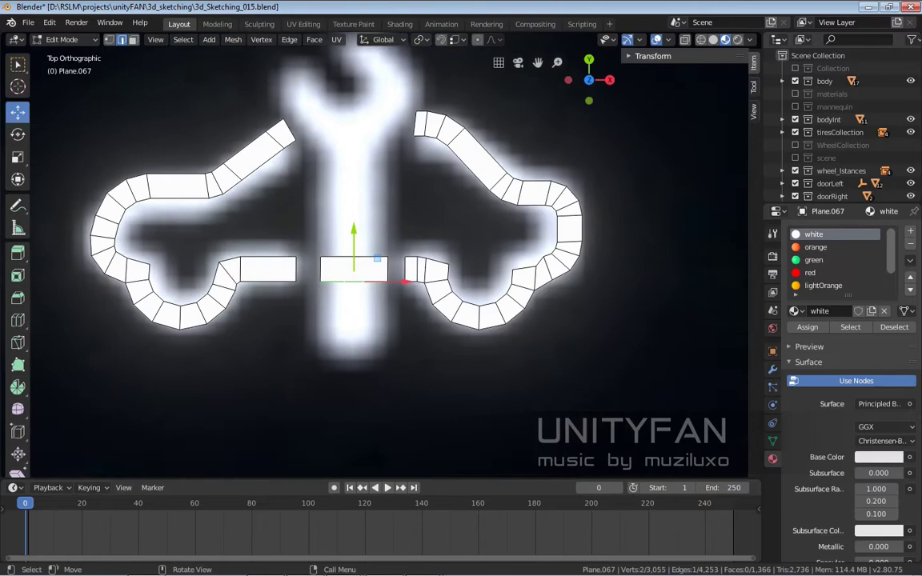
- Lengthen the wrench handle downward and extrude its top edge up into a head section
{"action": "left_click_drag", "start_coordinate": [377, 259], "coordinate": [377, 313]}
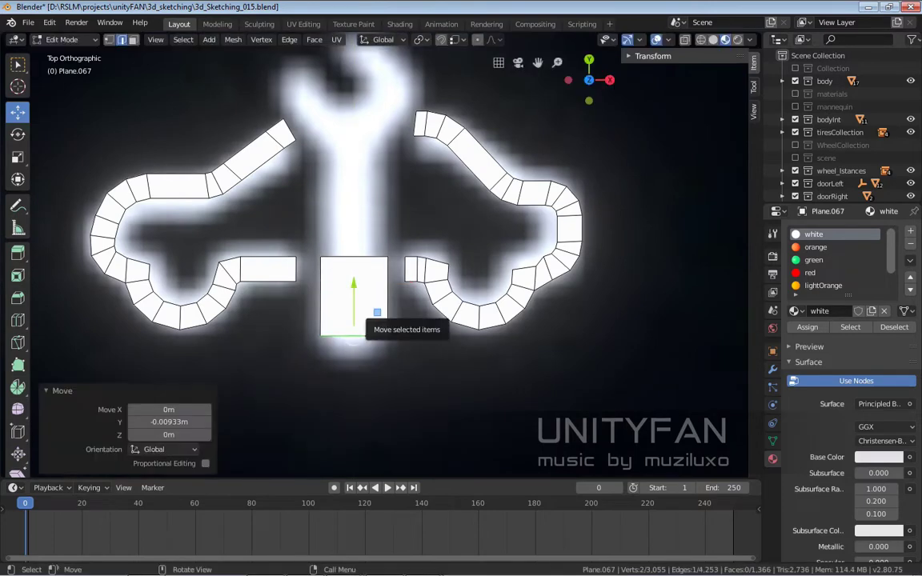
{"action": "key", "text": "s"}
{"action": "key", "text": "g"}
{"action": "scroll", "coordinate": [349, 288], "scroll_direction": "up", "scroll_amount": 3}
{"action": "key", "text": "g"}
{"action": "key", "text": "y"}
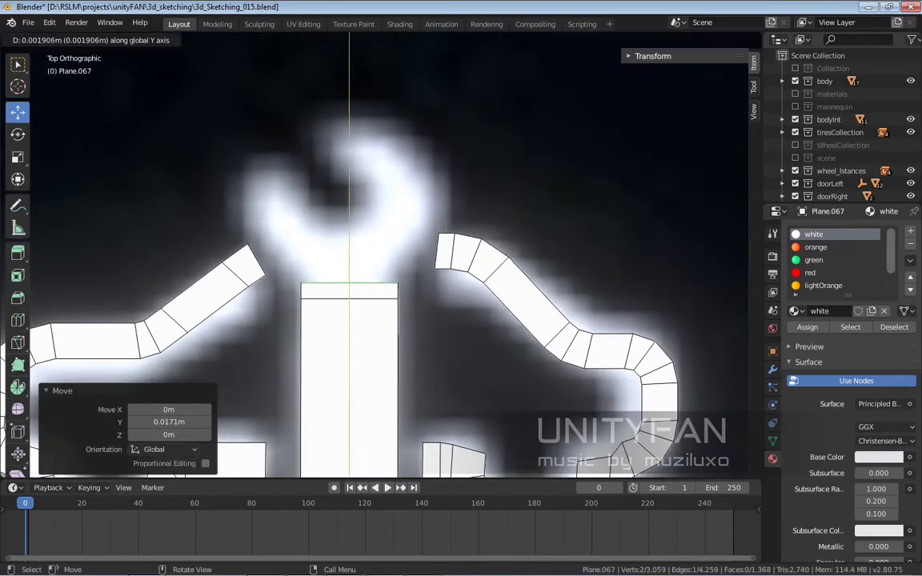
{"action": "scroll", "coordinate": [349, 288], "scroll_direction": "up", "scroll_amount": 2}
{"action": "key", "text": "e"}
{"action": "key", "text": "y"}
{"action": "key", "text": "Return"}
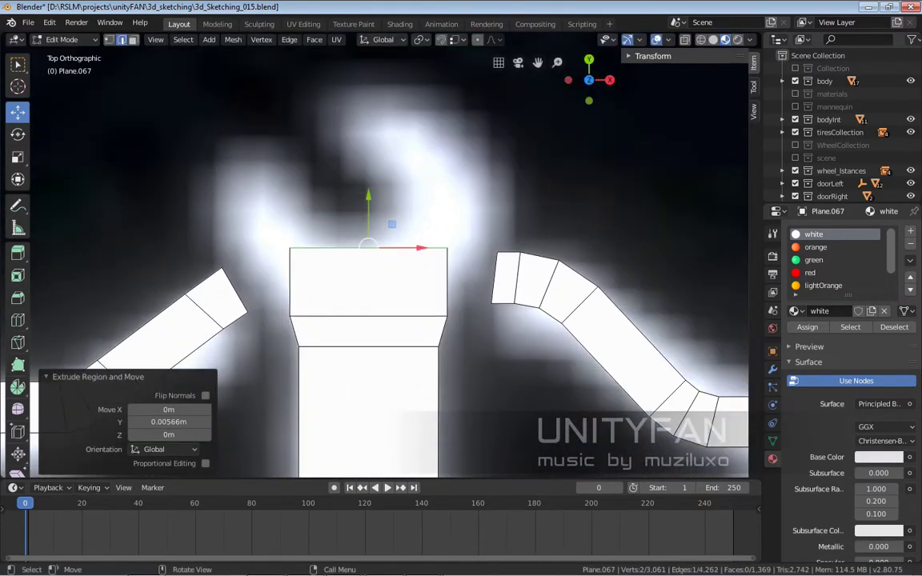
- Pull the head section's top-left corner up and out to the left
{"action": "left_click", "coordinate": [290, 248]}
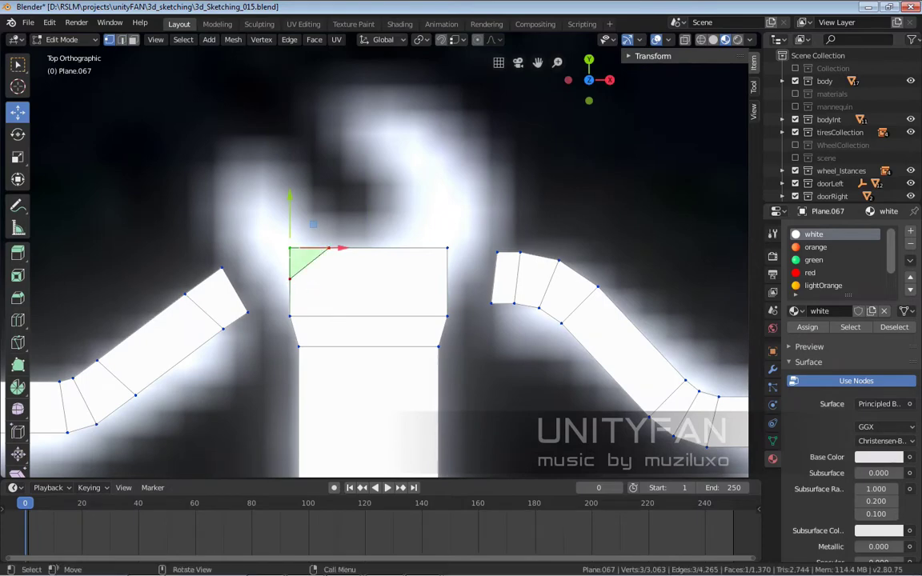
{"action": "key", "text": "g"}
{"action": "key", "text": "Return"}
{"action": "scroll", "coordinate": [377, 256], "scroll_direction": "up", "scroll_amount": 1}
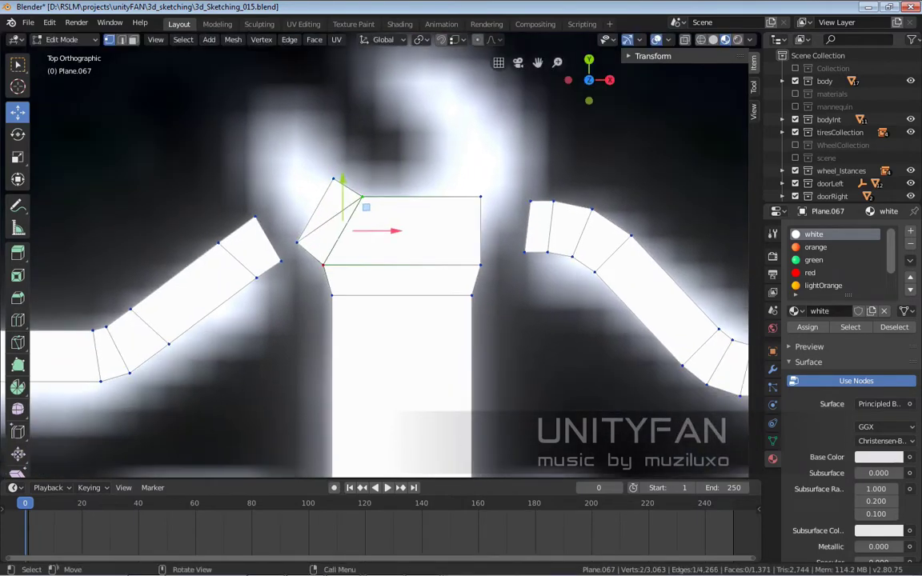
{"action": "middle_click_drag", "start_coordinate": [384, 240], "coordinate": [326, 280], "text": "shift"}
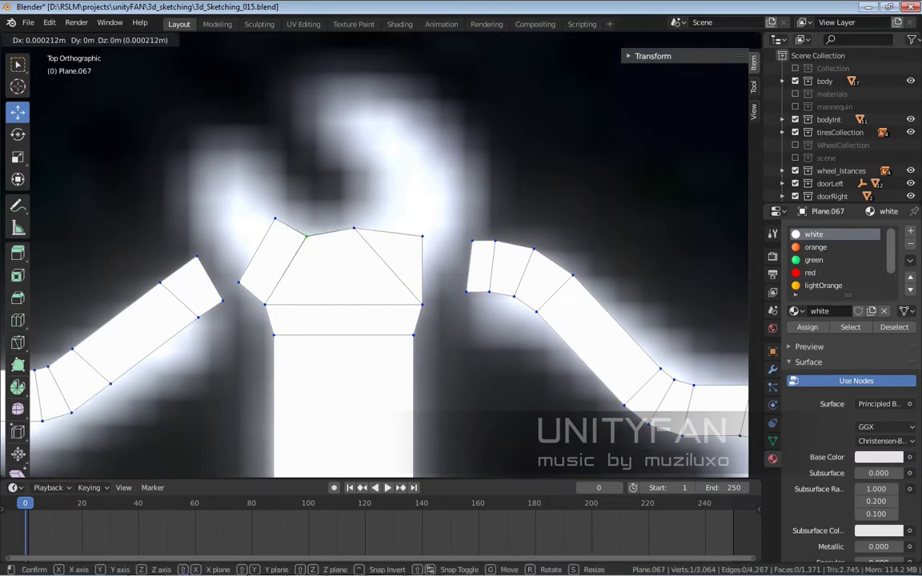
- Knife-cut the wrench head's top edge and raise the new points into a peak
{"action": "key", "text": "Return"}
{"action": "scroll", "coordinate": [383, 247], "scroll_direction": "up", "scroll_amount": 1}
{"action": "key", "text": "k"}
{"action": "key", "text": "Return"}
{"action": "key", "text": "g"}
{"action": "key", "text": "Return"}
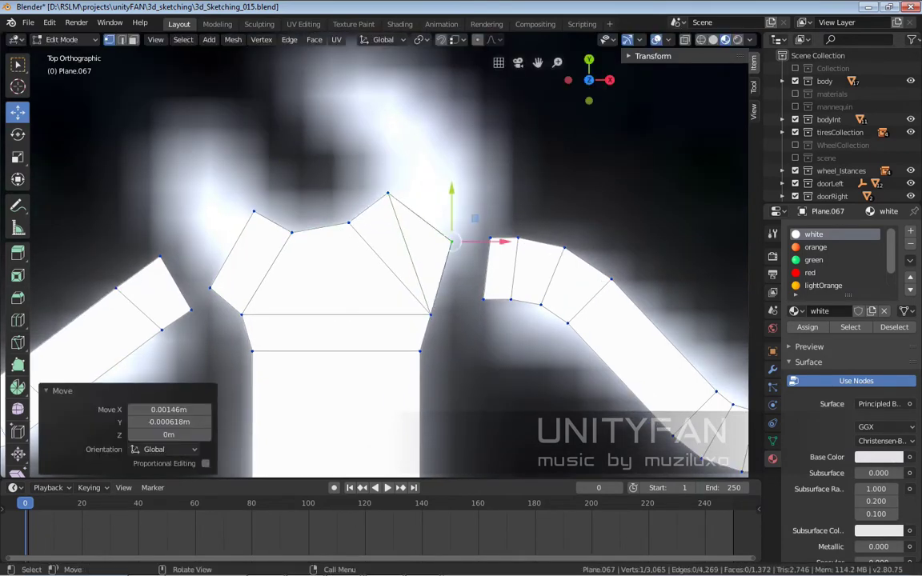
- Extrude and rotate the right jaw's outer edge into a narrow right jaw tip
{"action": "left_click", "coordinate": [382, 234], "text": "shift"}
{"action": "key", "text": "2"}
{"action": "left_click", "coordinate": [437, 322]}
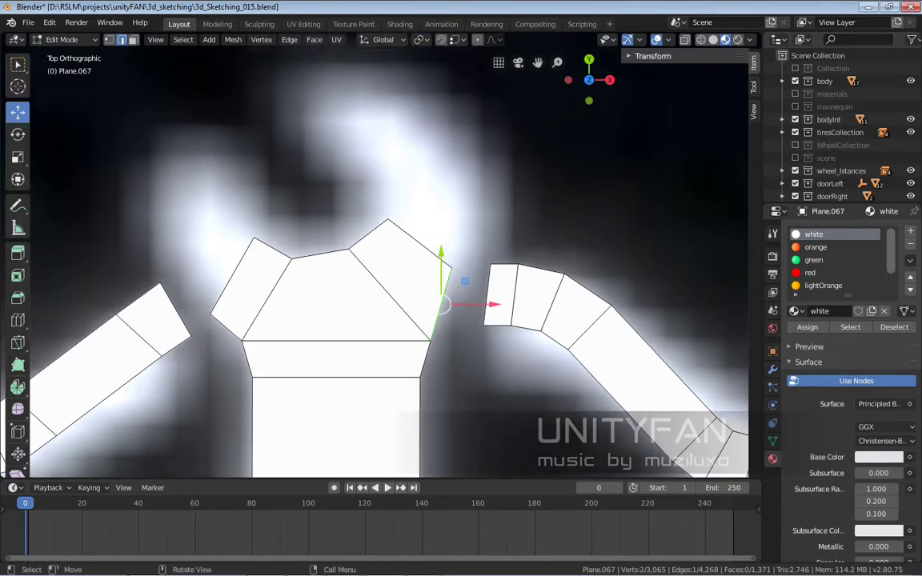
{"action": "key", "text": "Return"}
{"action": "key", "text": "r"}
{"action": "key", "text": "Return"}
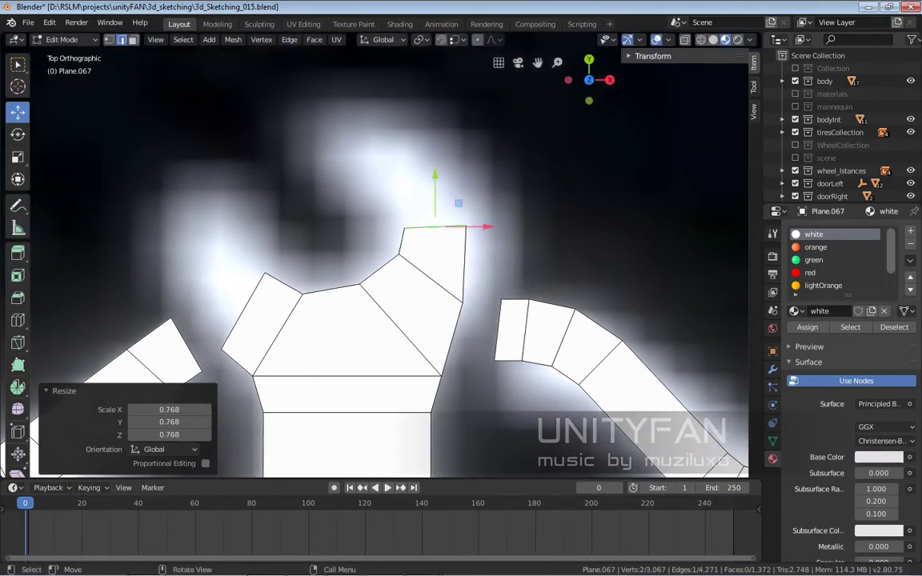
{"action": "key", "text": "ctrl+z"}
{"action": "middle_click_drag", "start_coordinate": [384, 264], "coordinate": [505, 240], "text": "shift"}
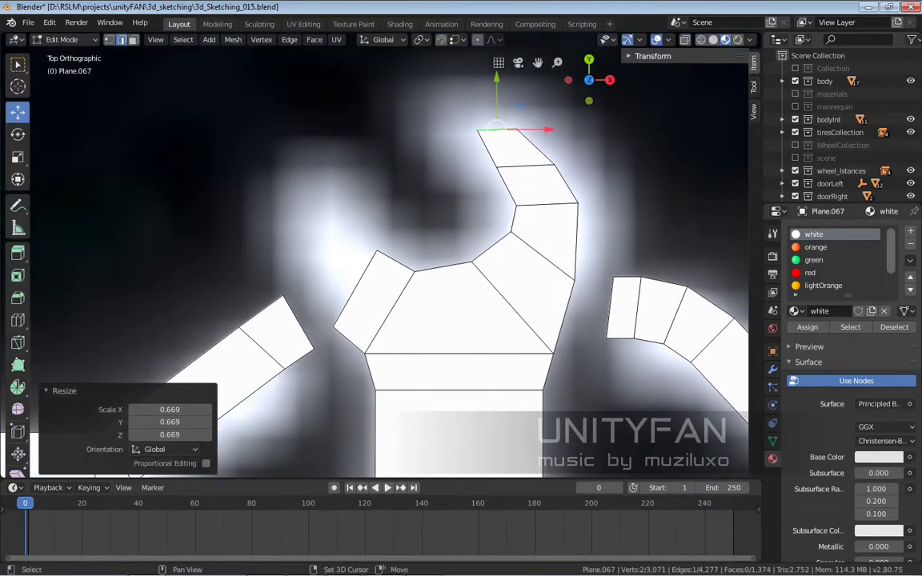
- Extrude the left jaw edge up and left, then rotate and shrink its tip
{"action": "left_click", "coordinate": [356, 291]}
{"action": "key", "text": "Return"}
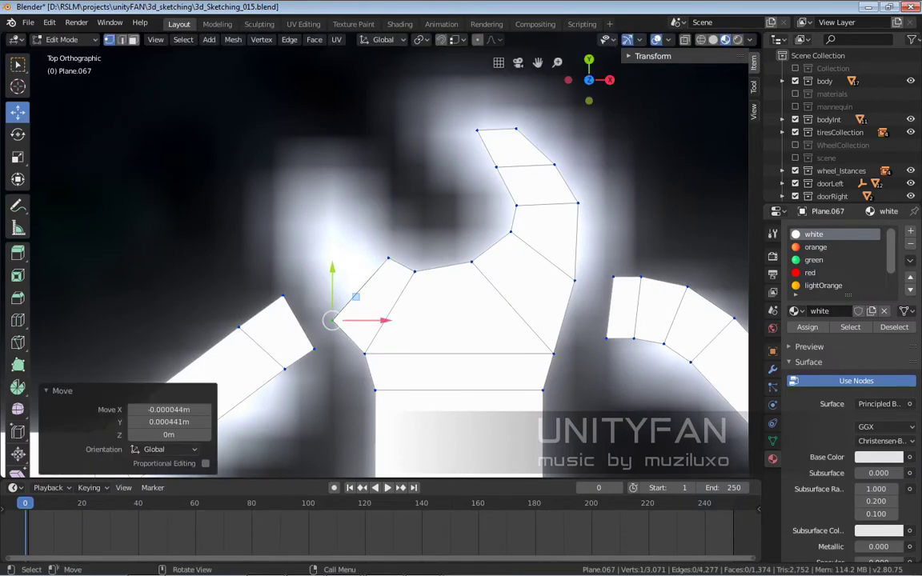
{"action": "key", "text": "e"}
{"action": "key", "text": "Return"}
{"action": "key", "text": "Return"}
{"action": "key", "text": "g"}
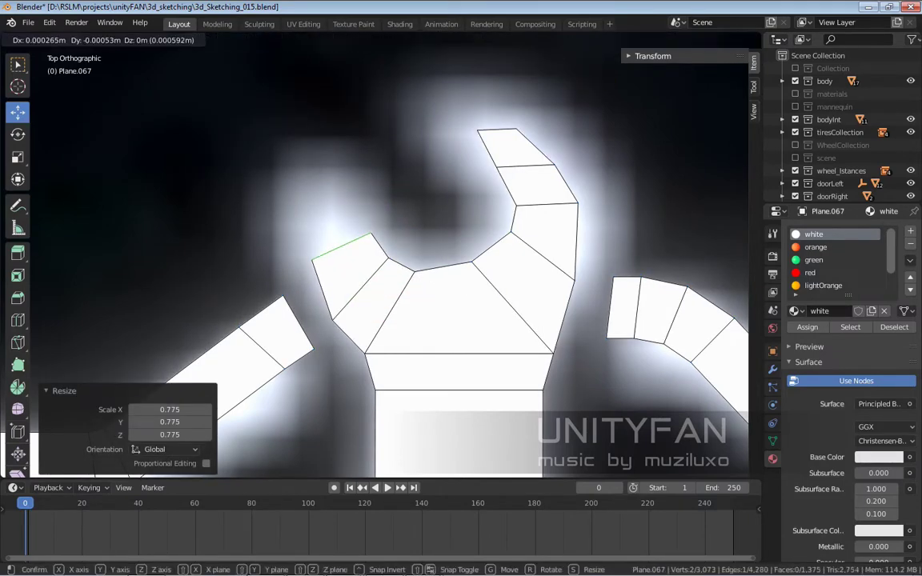
{"action": "key", "text": "s"}
{"action": "key", "text": "Return"}
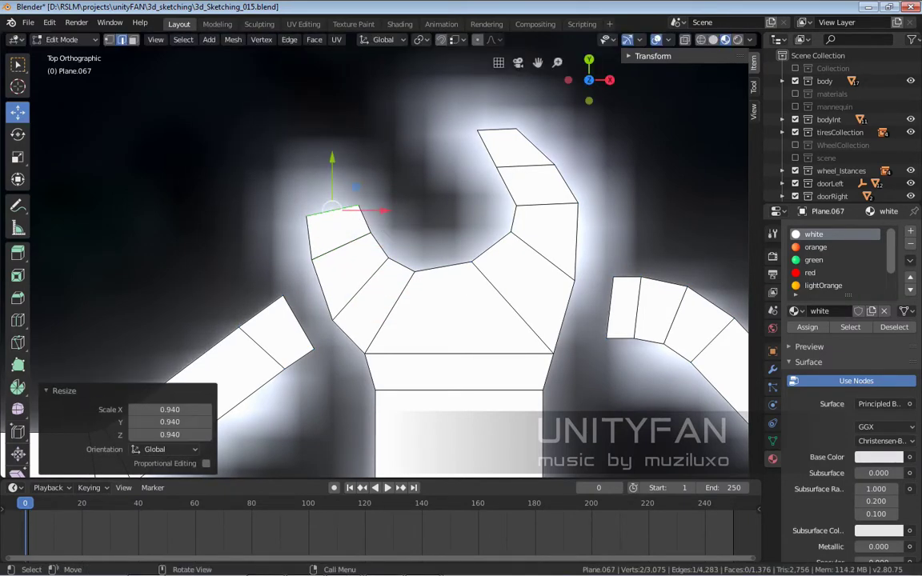
{"action": "key", "text": "g"}
{"action": "key", "text": "Return"}
- Review the finished wrench, frame the red car icon and select its whole outline
{"action": "key", "text": "Tab"}
{"action": "scroll", "coordinate": [375, 257], "scroll_direction": "down", "scroll_amount": 5}
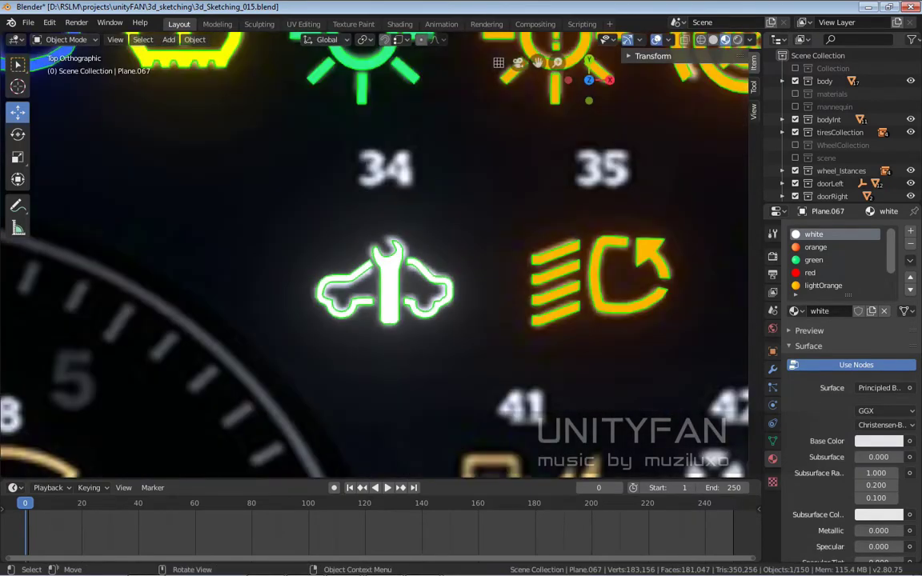
{"action": "scroll", "coordinate": [375, 256], "scroll_direction": "down", "scroll_amount": 3}
{"action": "scroll", "coordinate": [374, 256], "scroll_direction": "up", "scroll_amount": 3}
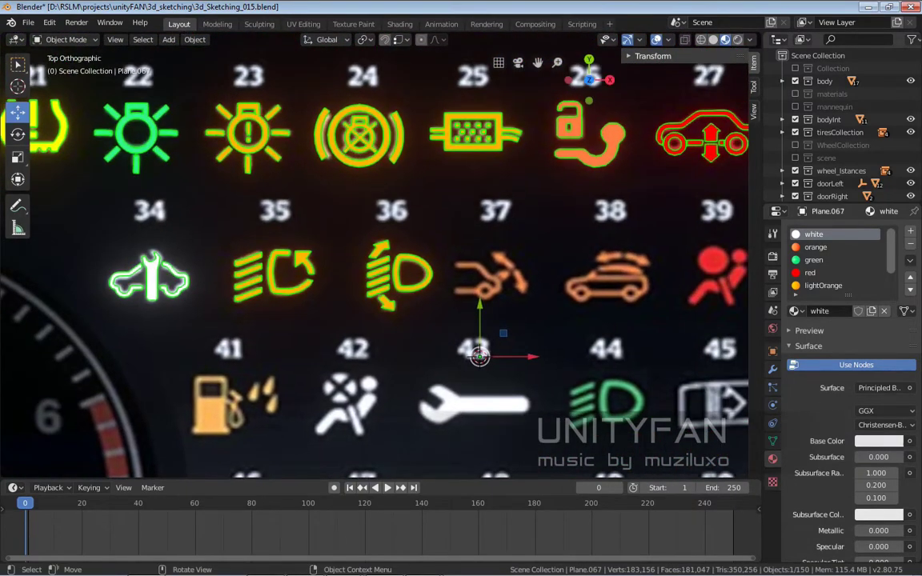
{"action": "scroll", "coordinate": [349, 237], "scroll_direction": "down", "scroll_amount": 2}
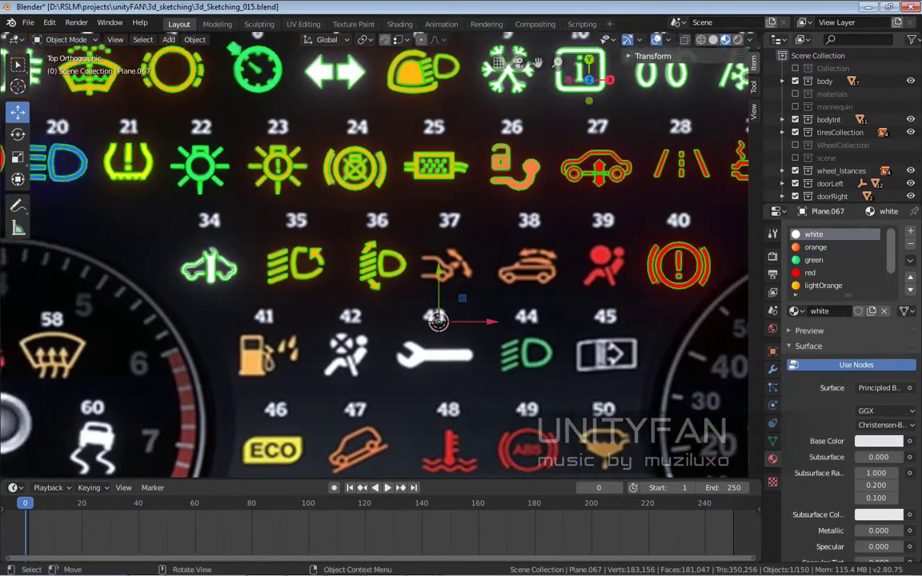
{"action": "scroll", "coordinate": [349, 236], "scroll_direction": "up", "scroll_amount": 2}
{"action": "key", "text": "KP_Decimal"}
{"action": "key", "text": "Tab"}
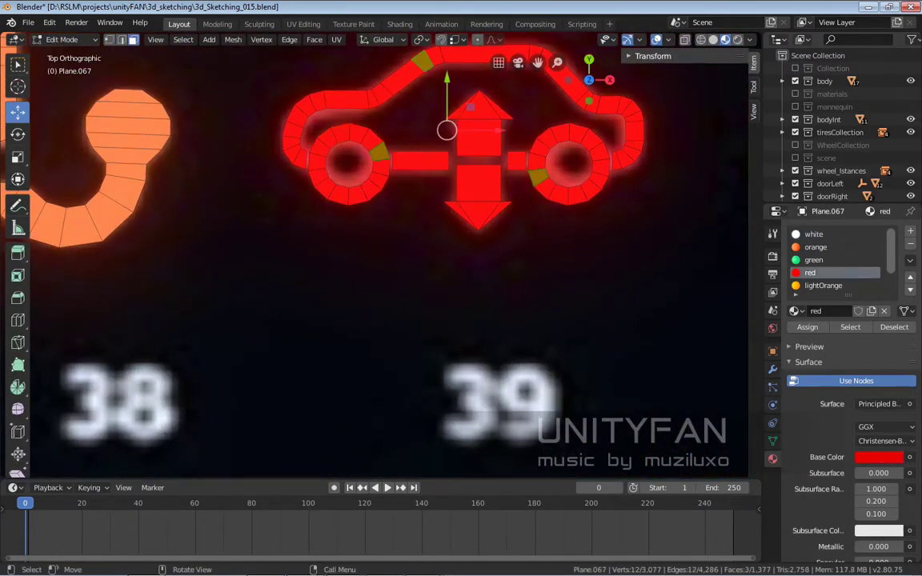
{"action": "key", "text": "1"}
{"action": "scroll", "coordinate": [374, 256], "scroll_direction": "down", "scroll_amount": 3}
- Duplicate the red car outline and drop the copy over icon 38
{"action": "key", "text": "shift+d"}
{"action": "key", "text": "Return"}
{"action": "scroll", "coordinate": [374, 256], "scroll_direction": "up", "scroll_amount": 4}
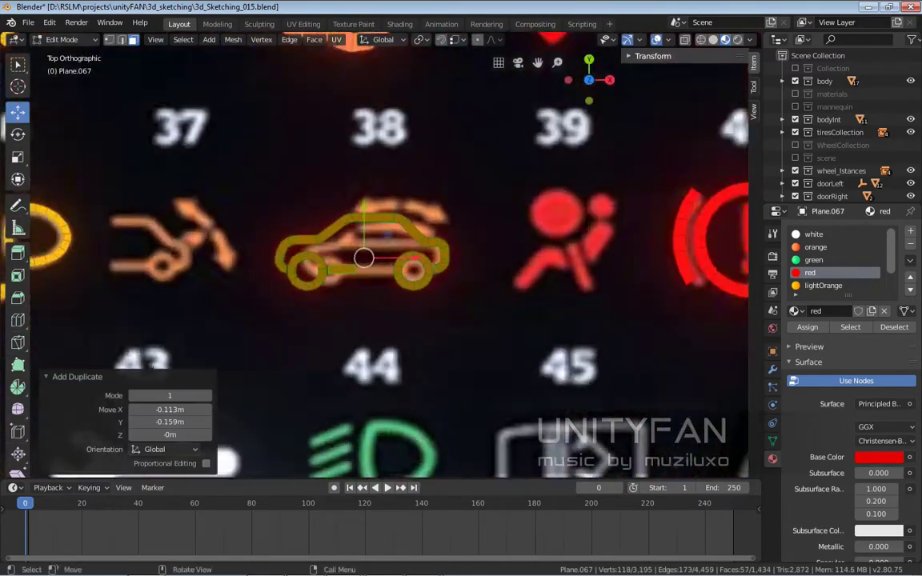
{"action": "scroll", "coordinate": [108, 404], "scroll_direction": "down", "scroll_amount": 4}
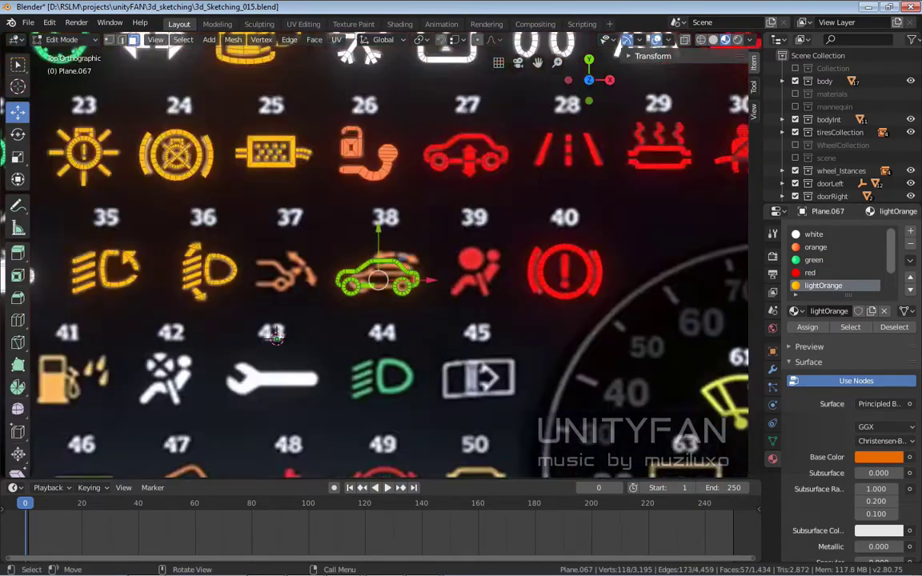
{"action": "middle_click_drag", "start_coordinate": [275, 337], "coordinate": [217, 324], "text": "shift"}
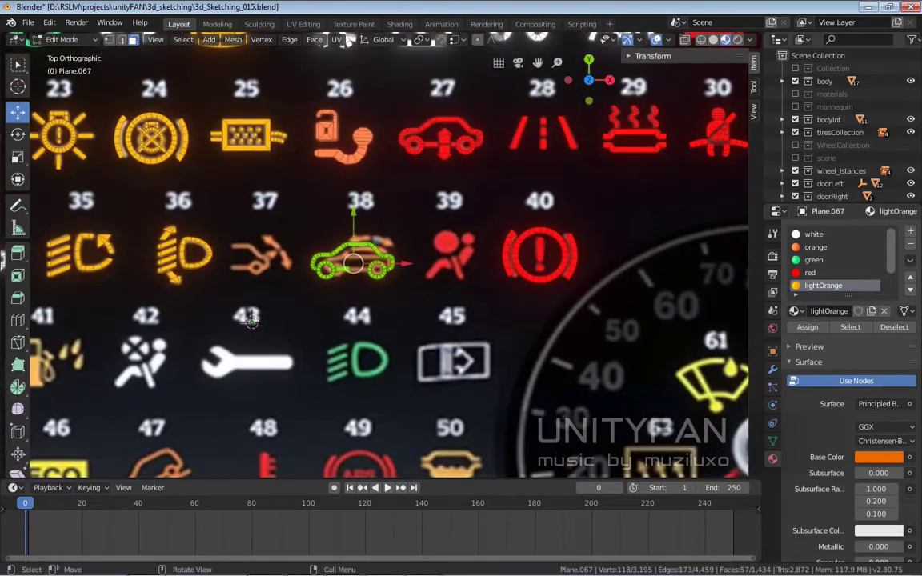
{"action": "scroll", "coordinate": [217, 323], "scroll_direction": "up", "scroll_amount": 2}
{"action": "scroll", "coordinate": [217, 323], "scroll_direction": "up", "scroll_amount": 2}
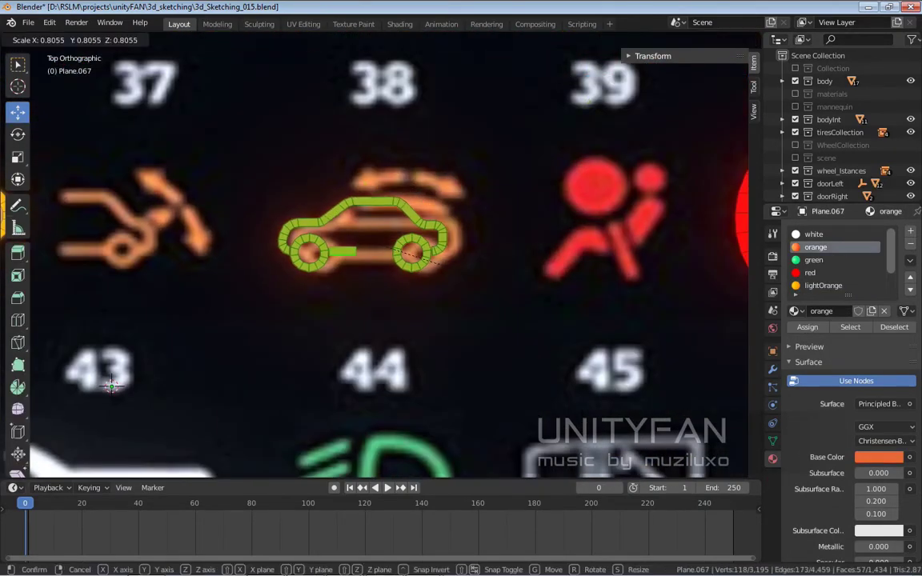
- Shift the car copy vertically and sideways to align it with icon 38
{"action": "left_click_drag", "start_coordinate": [320, 268], "coordinate": [323, 268]}
{"action": "scroll", "coordinate": [320, 268], "scroll_direction": "up", "scroll_amount": 1}
{"action": "scroll", "coordinate": [375, 225], "scroll_direction": "up", "scroll_amount": 2}
{"action": "key", "text": "g"}
{"action": "key", "text": "y"}
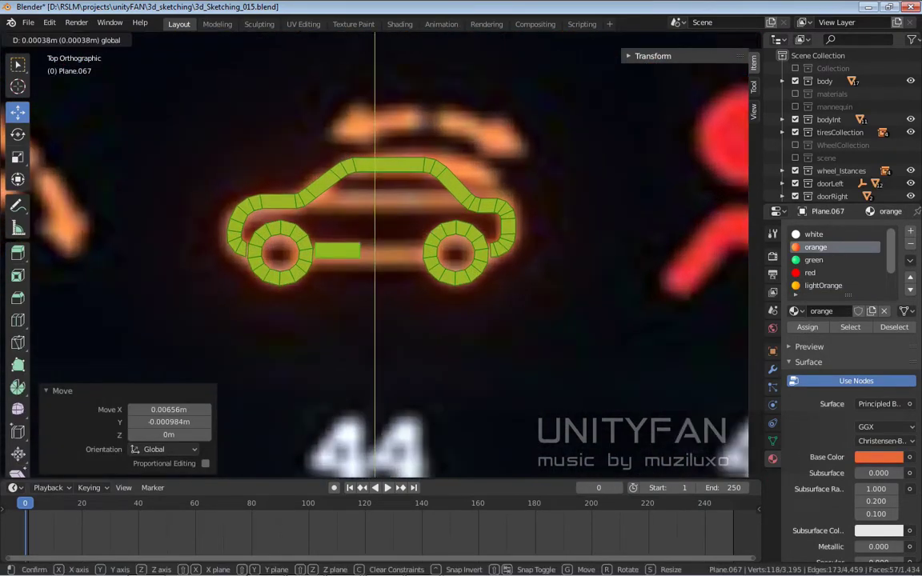
{"action": "key", "text": "g"}
{"action": "key", "text": "x"}
{"action": "left_click", "coordinate": [398, 209]}
{"action": "scroll", "coordinate": [385, 240], "scroll_direction": "down", "scroll_amount": 3}
- Nudge the rear roof corner and delete the selected rear roof faces
{"action": "scroll", "coordinate": [365, 277], "scroll_direction": "up", "scroll_amount": 5}
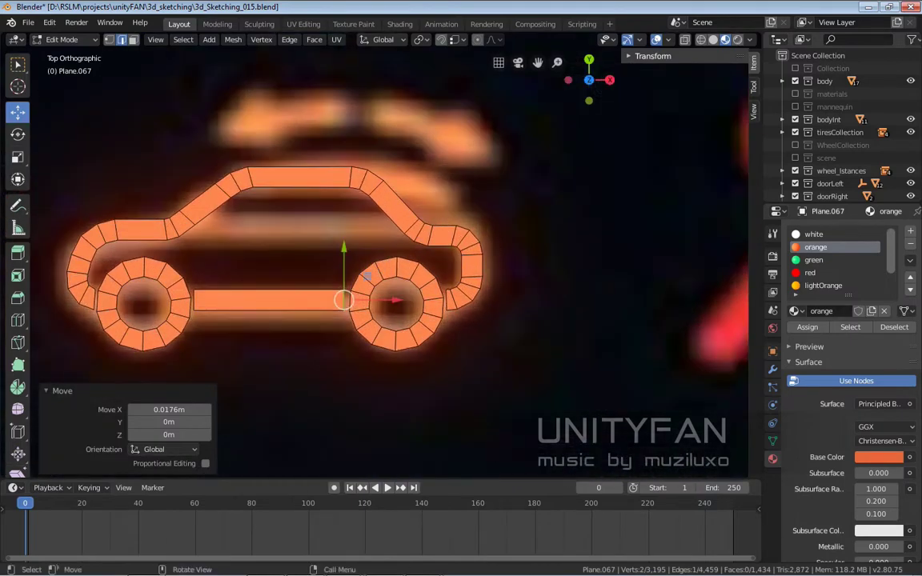
{"action": "left_click", "coordinate": [441, 229]}
{"action": "left_click_drag", "start_coordinate": [441, 180], "coordinate": [441, 176]}
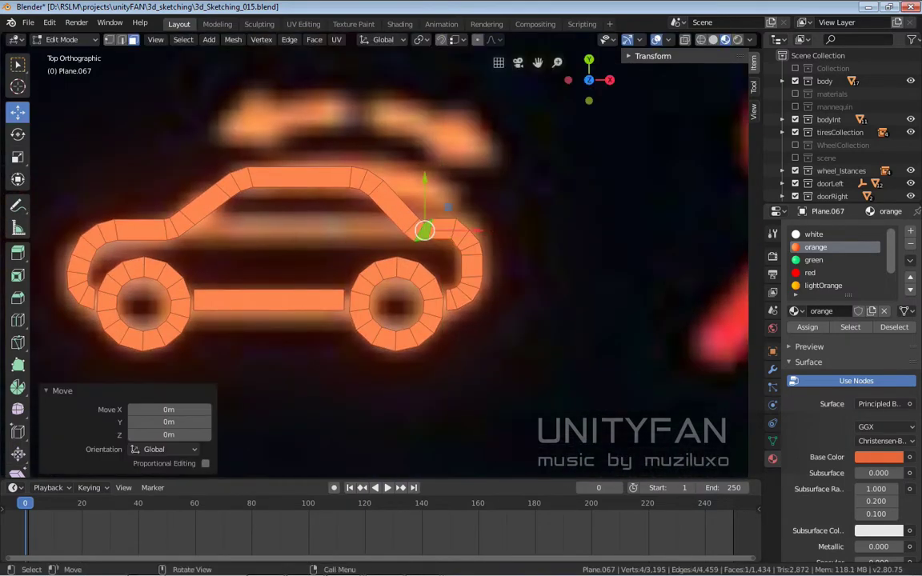
{"action": "scroll", "coordinate": [376, 255], "scroll_direction": "up", "scroll_amount": 2}
{"action": "key", "text": "x"}
{"action": "key", "text": "Return"}
{"action": "scroll", "coordinate": [376, 264], "scroll_direction": "down", "scroll_amount": 2}
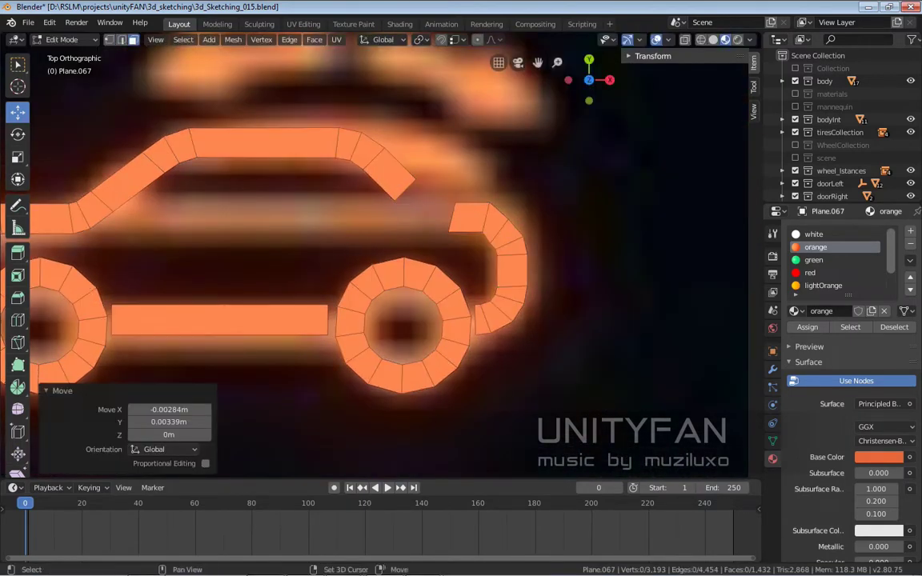
- Slide a roof face horizontally along X to refit the roofline
{"action": "left_click", "coordinate": [470, 154]}
{"action": "key", "text": "g"}
{"action": "key", "text": "x"}
{"action": "key", "text": "Return"}
{"action": "scroll", "coordinate": [376, 240], "scroll_direction": "up", "scroll_amount": 2}
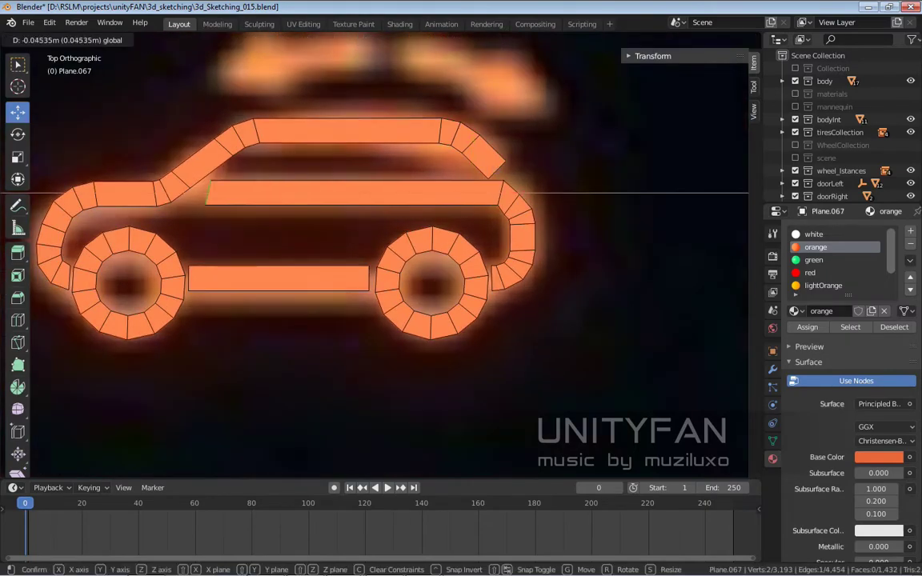
{"action": "scroll", "coordinate": [376, 255], "scroll_direction": "down", "scroll_amount": 6}
{"action": "scroll", "coordinate": [376, 254], "scroll_direction": "up", "scroll_amount": 4}
- Select the front roof corner and faces and shift them left along X
{"action": "left_click", "coordinate": [261, 210]}
{"action": "scroll", "coordinate": [261, 210], "scroll_direction": "up", "scroll_amount": 3}
{"action": "key", "text": "1"}
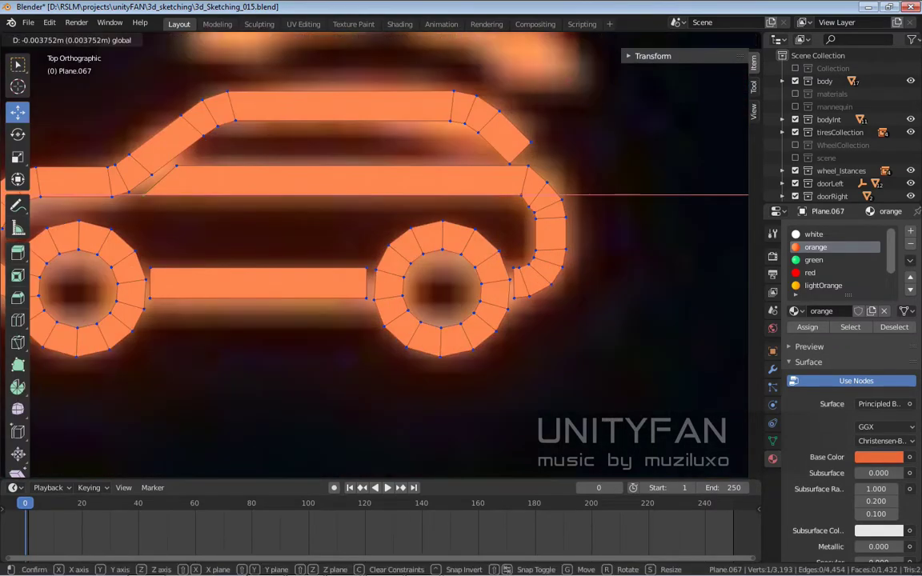
{"action": "scroll", "coordinate": [376, 254], "scroll_direction": "up", "scroll_amount": 3}
{"action": "left_click", "coordinate": [381, 162]}
{"action": "scroll", "coordinate": [381, 163], "scroll_direction": "up", "scroll_amount": 1}
{"action": "scroll", "coordinate": [336, 241], "scroll_direction": "down", "scroll_amount": 1}
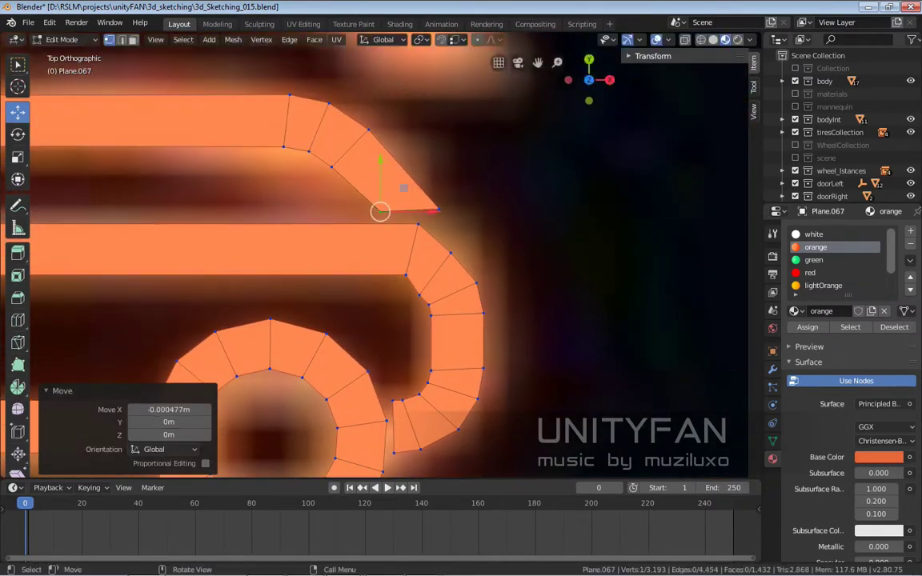
{"action": "scroll", "coordinate": [337, 240], "scroll_direction": "up", "scroll_amount": 2}
{"action": "key", "text": "3"}
{"action": "left_click", "coordinate": [369, 192]}
{"action": "key", "text": "g"}
{"action": "key", "text": "x"}
{"action": "key", "text": "Return"}
{"action": "scroll", "coordinate": [355, 178], "scroll_direction": "down", "scroll_amount": 2}
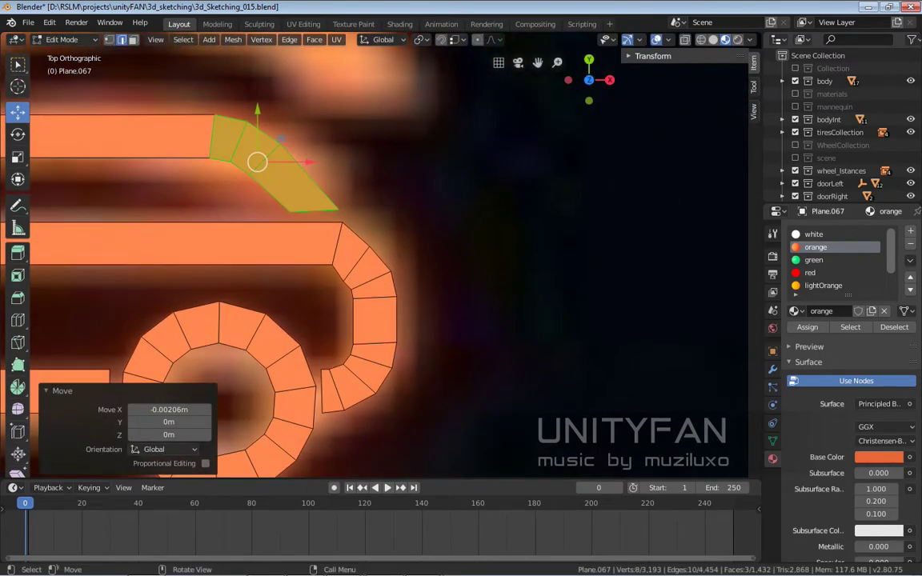
- Nudge an edge of the car outline into place and recentre the view on the car
{"action": "key", "text": "2"}
{"action": "left_click", "coordinate": [361, 253]}
{"action": "left_click_drag", "start_coordinate": [360, 253], "coordinate": [363, 254]}
{"action": "scroll", "coordinate": [379, 257], "scroll_direction": "down", "scroll_amount": 3}
{"action": "middle_click_drag", "start_coordinate": [379, 257], "coordinate": [432, 252], "text": "shift"}
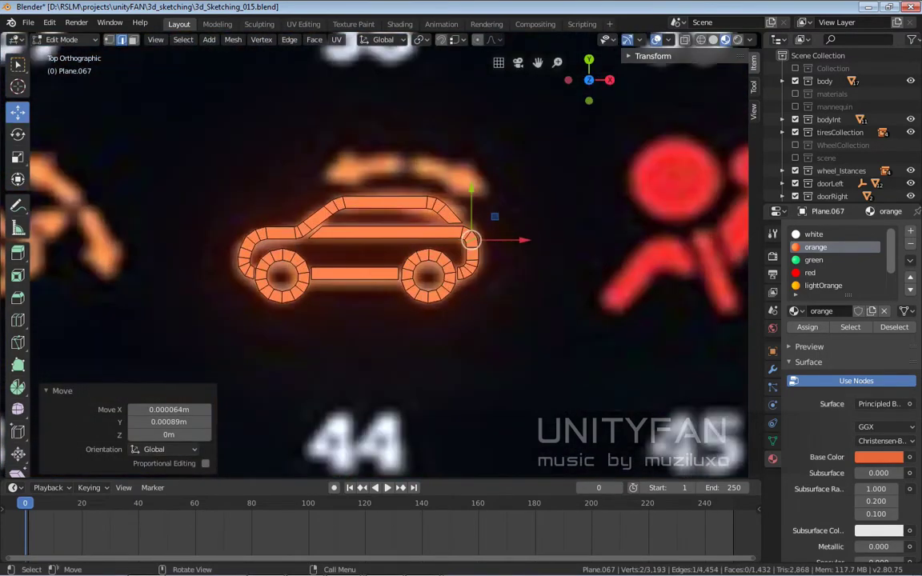
{"action": "scroll", "coordinate": [432, 253], "scroll_direction": "down", "scroll_amount": 2}
{"action": "scroll", "coordinate": [432, 253], "scroll_direction": "up", "scroll_amount": 2}
{"action": "scroll", "coordinate": [412, 252], "scroll_direction": "up", "scroll_amount": 5}
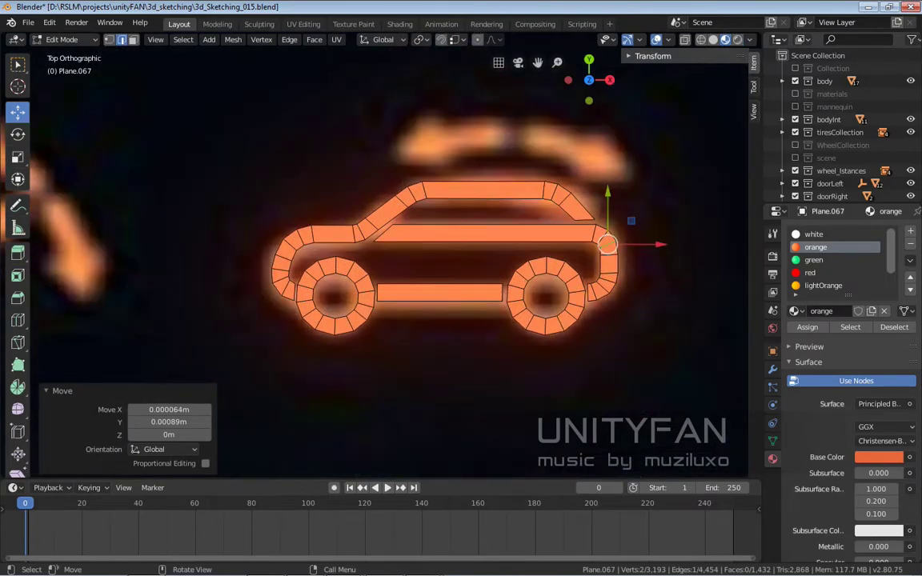
- Duplicate the long roof face into a separate bar above the car
{"action": "key", "text": "3"}
{"action": "left_click", "coordinate": [464, 239]}
{"action": "key", "text": "shift+d"}
{"action": "left_click", "coordinate": [421, 181]}
{"action": "scroll", "coordinate": [422, 180], "scroll_direction": "up", "scroll_amount": 2}
- Place the copied bar above the car roof and shorten it from its end
{"action": "middle_click_drag", "start_coordinate": [422, 181], "coordinate": [370, 233], "text": "shift"}
{"action": "key", "text": "2"}
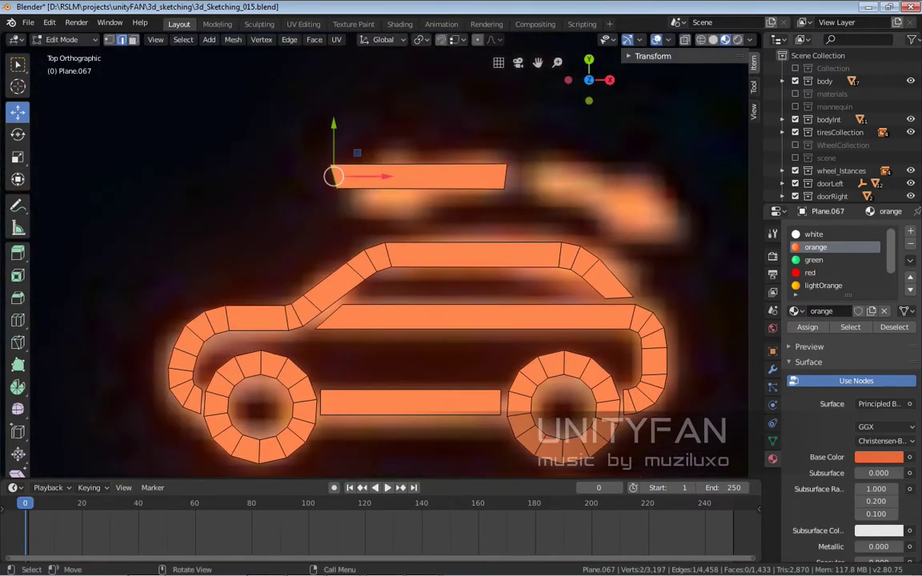
{"action": "left_click_drag", "start_coordinate": [309, 201], "coordinate": [433, 201]}
{"action": "key", "text": "Escape"}
{"action": "key", "text": "e"}
{"action": "key", "text": "ctrl+z"}
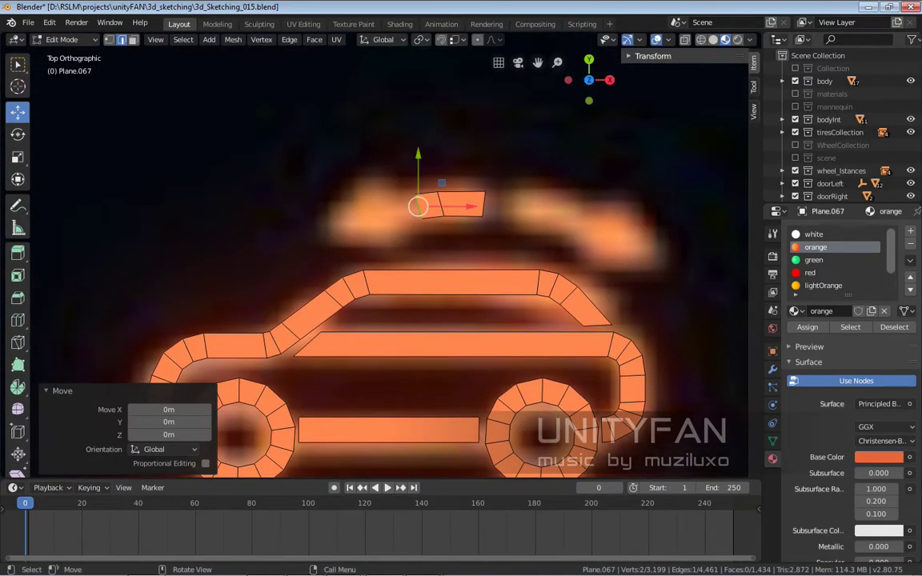
- Extrude new segments from the bar's end so they follow the arc above the roof
{"action": "scroll", "coordinate": [433, 240], "scroll_direction": "up", "scroll_amount": 1}
{"action": "key", "text": "g"}
{"action": "key", "text": "x"}
{"action": "key", "text": "Return"}
{"action": "key", "text": "e"}
{"action": "scroll", "coordinate": [440, 240], "scroll_direction": "up", "scroll_amount": 1}
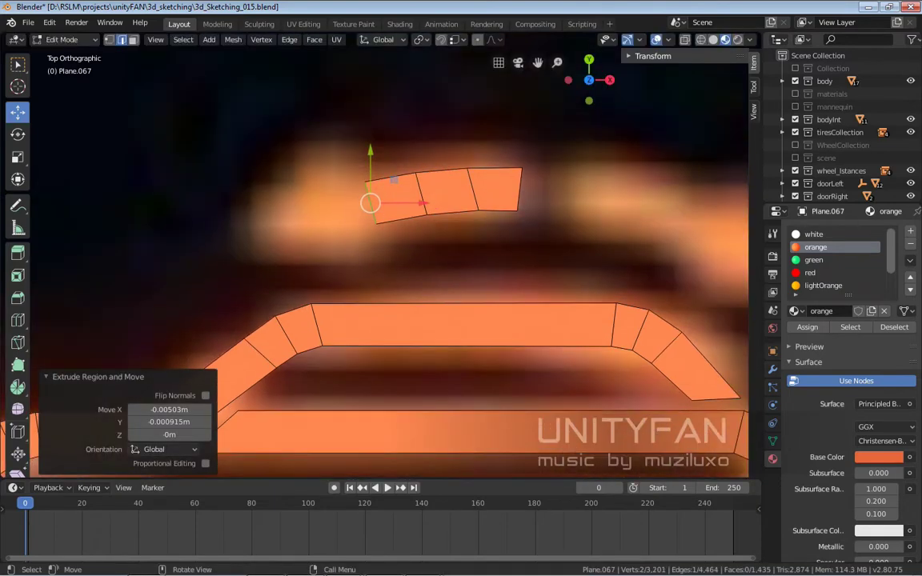
{"action": "key", "text": "ctrl+z"}
{"action": "key", "text": "g"}
{"action": "key", "text": "x"}
{"action": "key", "text": "Return"}
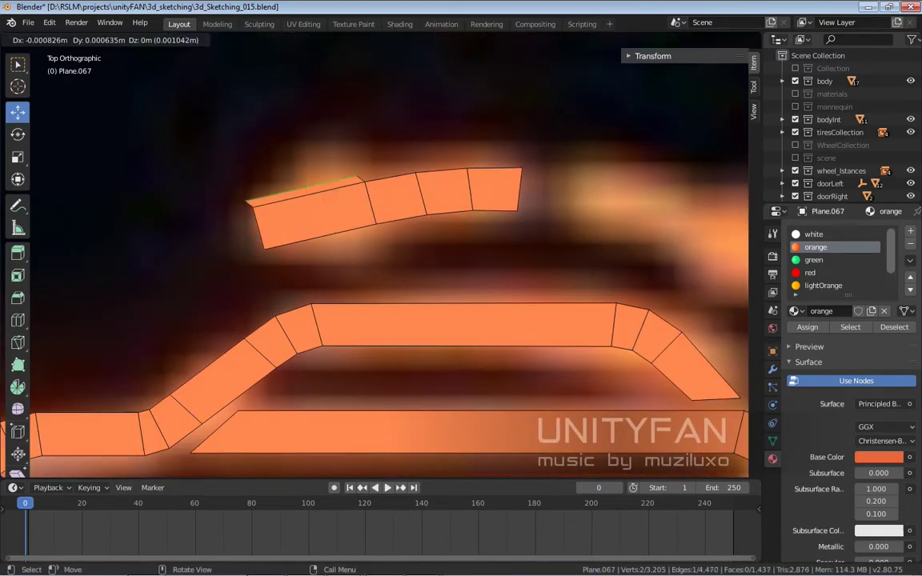
- Extrude and widen an arrowhead on the arc's end, merging its tip vertices at center
{"action": "key", "text": "e"}
{"action": "key", "text": "Return"}
{"action": "key", "text": "1"}
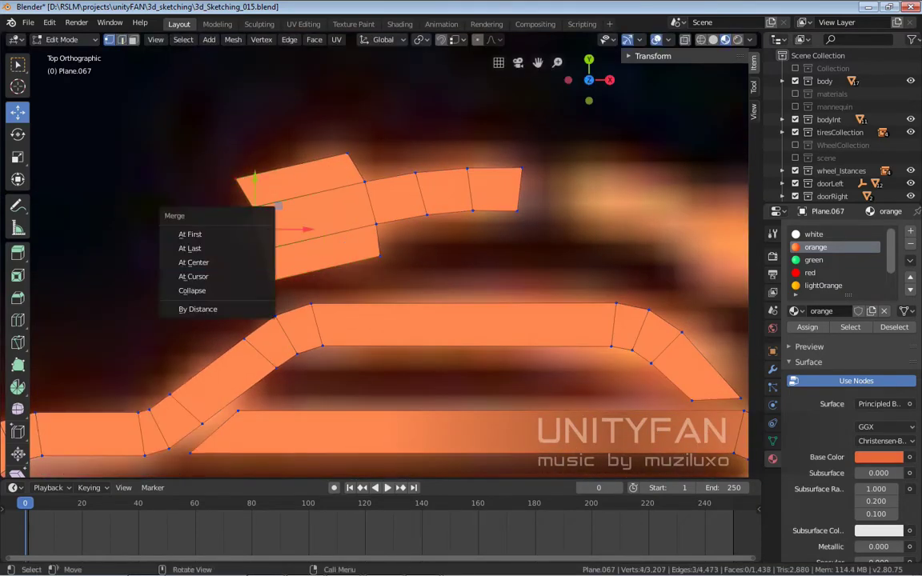
{"action": "key", "text": "c"}
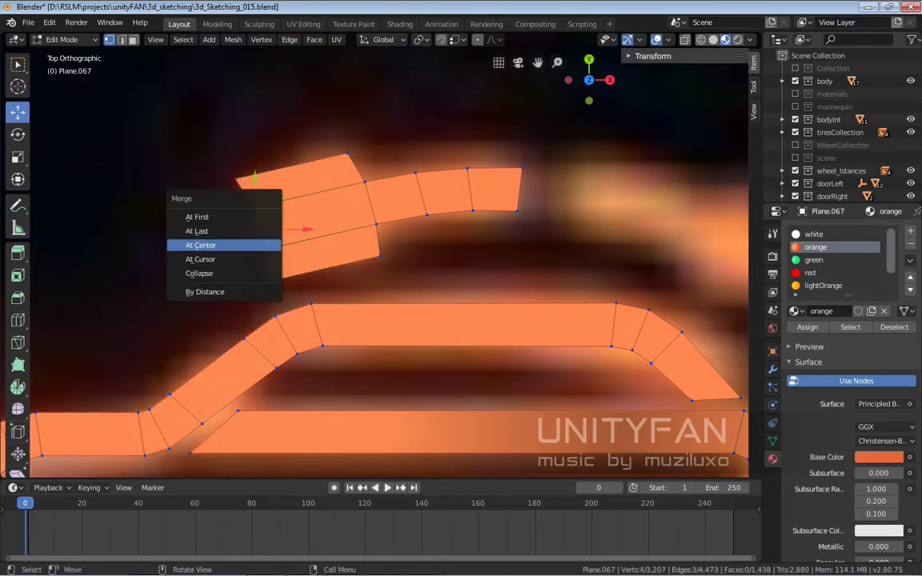
{"action": "key", "text": "Return"}
{"action": "scroll", "coordinate": [376, 265], "scroll_direction": "down", "scroll_amount": 3}
{"action": "scroll", "coordinate": [376, 264], "scroll_direction": "up", "scroll_amount": 2}
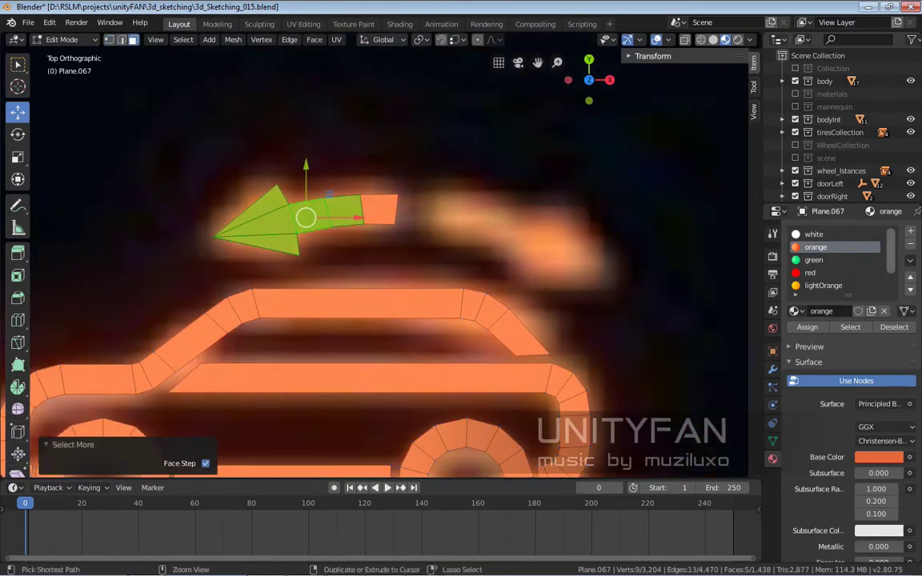
{"action": "scroll", "coordinate": [377, 264], "scroll_direction": "down", "scroll_amount": 3}
{"action": "scroll", "coordinate": [376, 265], "scroll_direction": "up", "scroll_amount": 2}
- Duplicate the left arrow and mirror the copy along X (scale -1) to point right
{"action": "key", "text": "shift+d"}
{"action": "key", "text": "Return"}
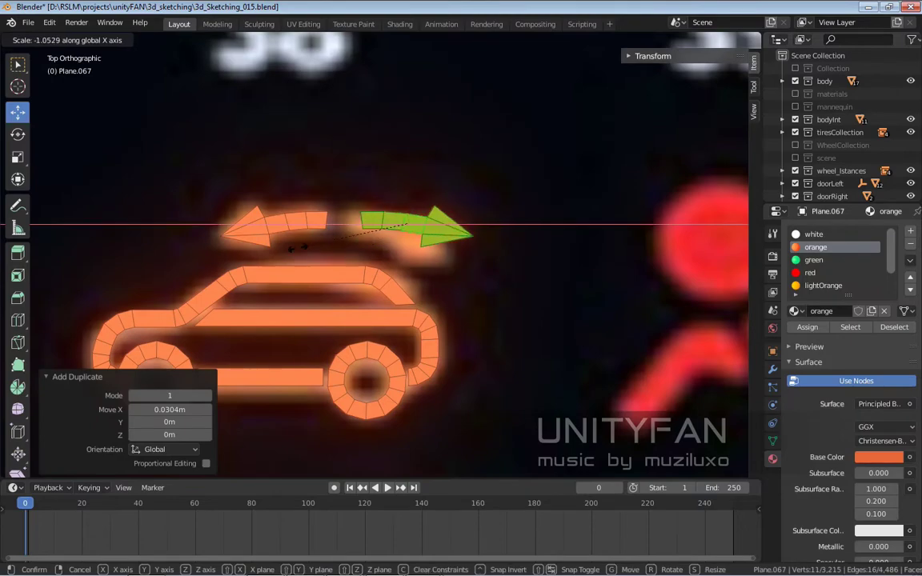
{"action": "key", "text": "Return"}
{"action": "scroll", "coordinate": [376, 240], "scroll_direction": "up", "scroll_amount": 1}
{"action": "key", "text": "r"}
- Move, adjust along X and slightly rotate the right arrow to match the curve
{"action": "key", "text": "g"}
{"action": "scroll", "coordinate": [376, 240], "scroll_direction": "up", "scroll_amount": 2}
{"action": "key", "text": "s"}
{"action": "key", "text": "x"}
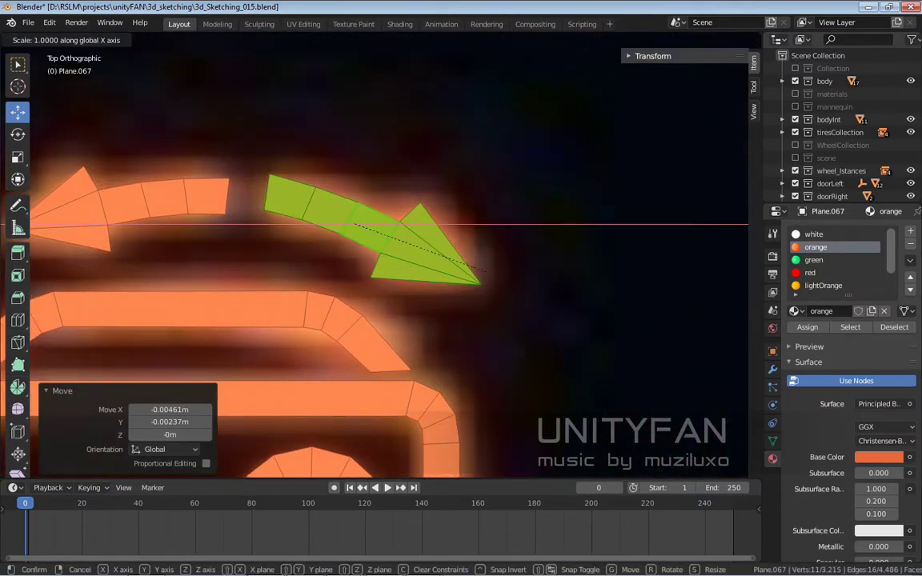
{"action": "key", "text": "r"}
{"action": "key", "text": "Return"}
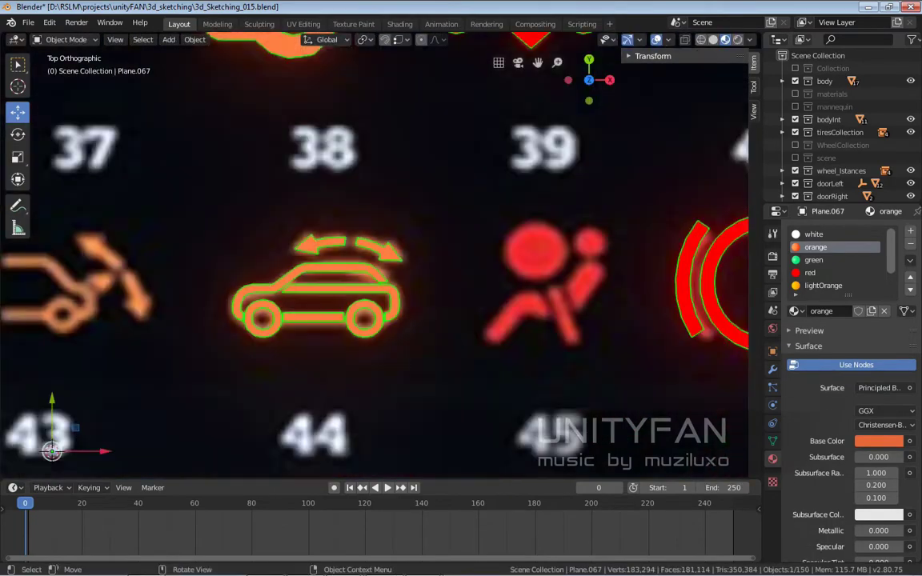
- Zoom out and move icon 40's left arc beside the red warning ring
{"action": "scroll", "coordinate": [328, 234], "scroll_direction": "down", "scroll_amount": 5}
{"action": "scroll", "coordinate": [329, 234], "scroll_direction": "down", "scroll_amount": 1}
{"action": "scroll", "coordinate": [329, 234], "scroll_direction": "down", "scroll_amount": 2}
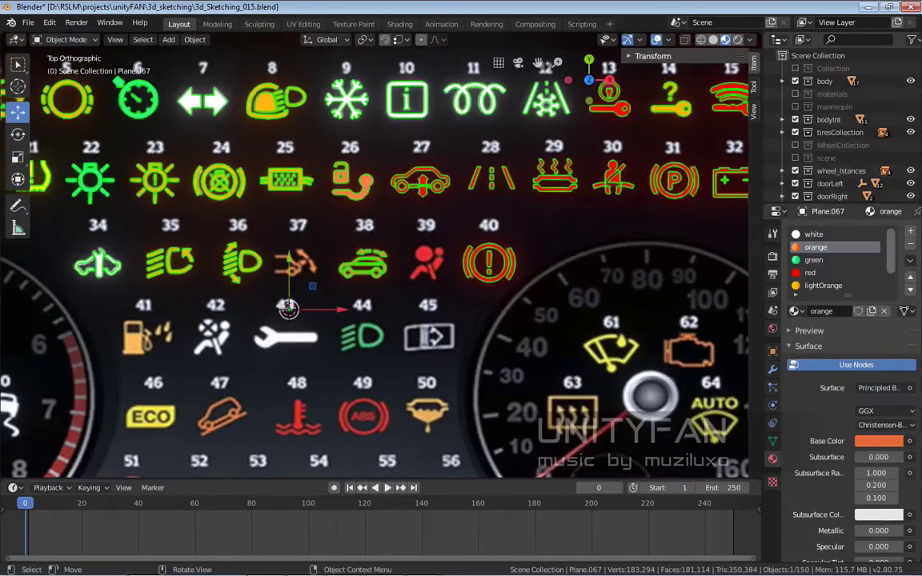
{"action": "scroll", "coordinate": [328, 234], "scroll_direction": "down", "scroll_amount": 2}
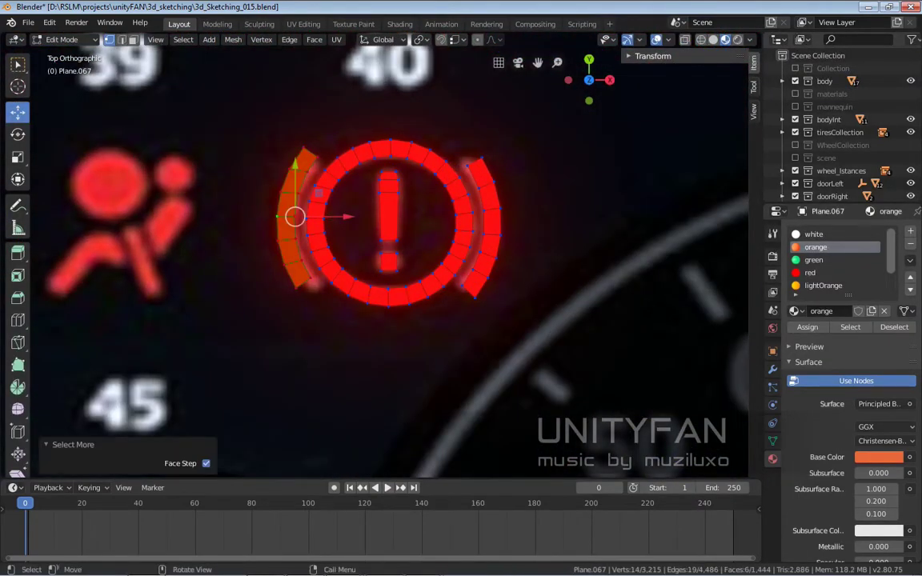
{"action": "key", "text": "Return"}
{"action": "scroll", "coordinate": [350, 229], "scroll_direction": "up", "scroll_amount": 1}
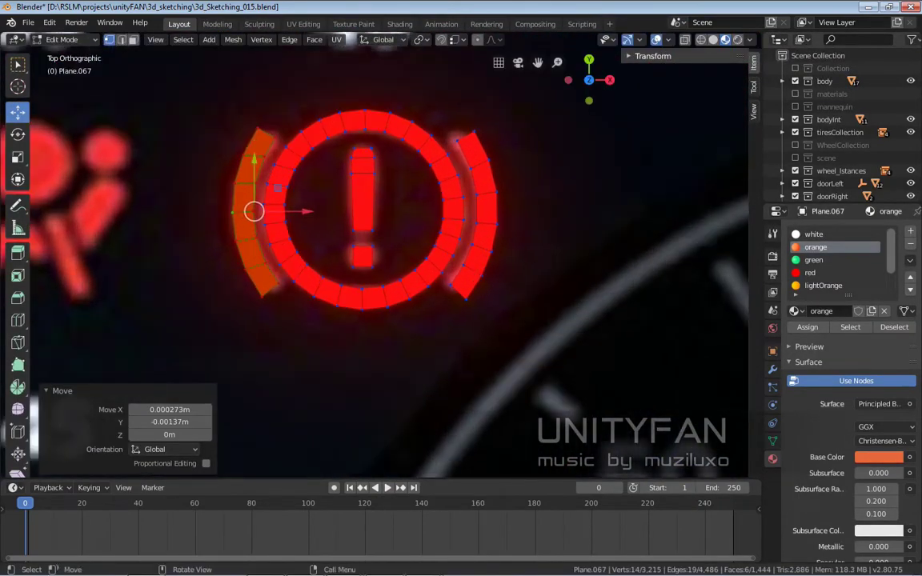
{"action": "scroll", "coordinate": [364, 204], "scroll_direction": "up", "scroll_amount": 2}
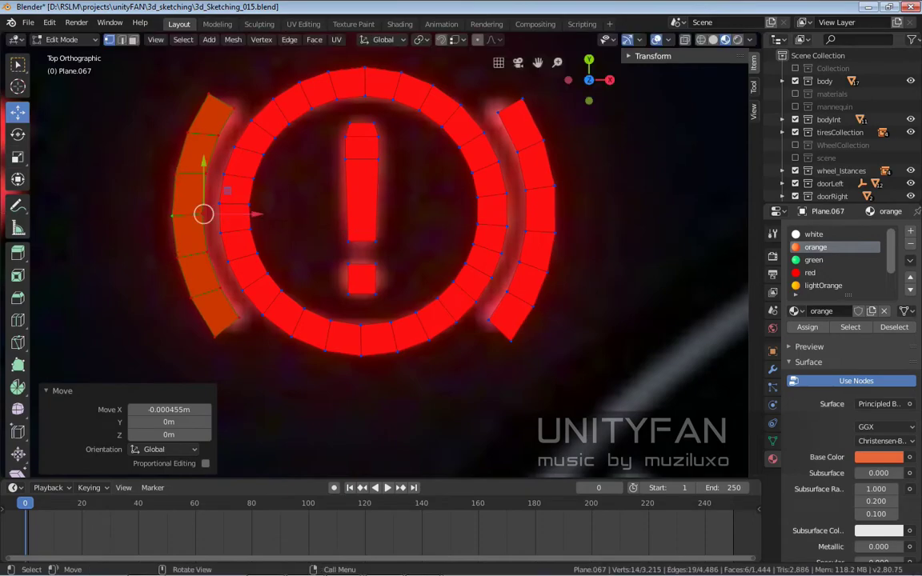
- Switch to Object Mode to review the full sheet, then return to Edit Mode
{"action": "key", "text": "Tab"}
{"action": "scroll", "coordinate": [495, 166], "scroll_direction": "down", "scroll_amount": 8}
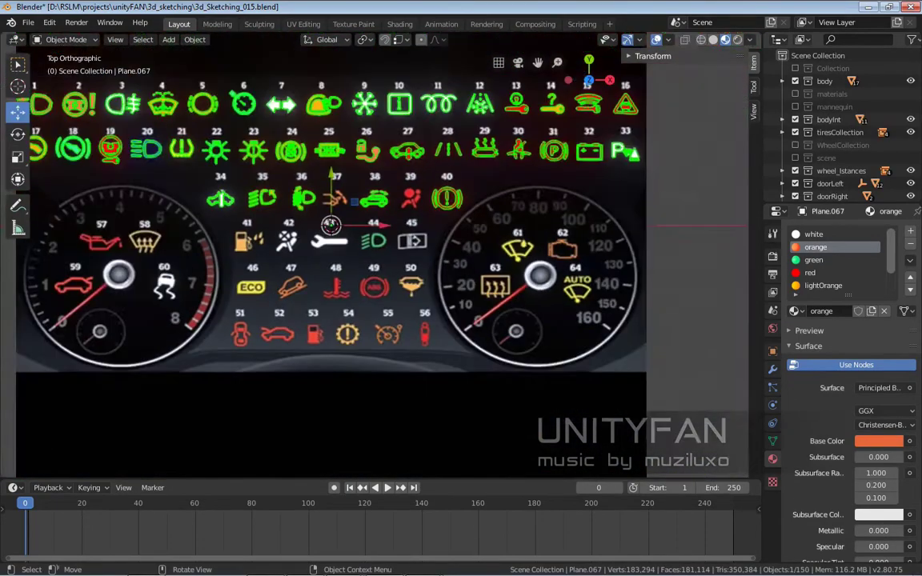
{"action": "scroll", "coordinate": [397, 175], "scroll_direction": "up", "scroll_amount": 2}
{"action": "scroll", "coordinate": [397, 175], "scroll_direction": "up", "scroll_amount": 4}
{"action": "scroll", "coordinate": [397, 174], "scroll_direction": "up", "scroll_amount": 2}
{"action": "key", "text": "Tab"}
- Copy the car outline over icon 37 and delete its curved roof segment
{"action": "middle_click_drag", "start_coordinate": [33, 329], "coordinate": [152, 375], "text": "shift"}
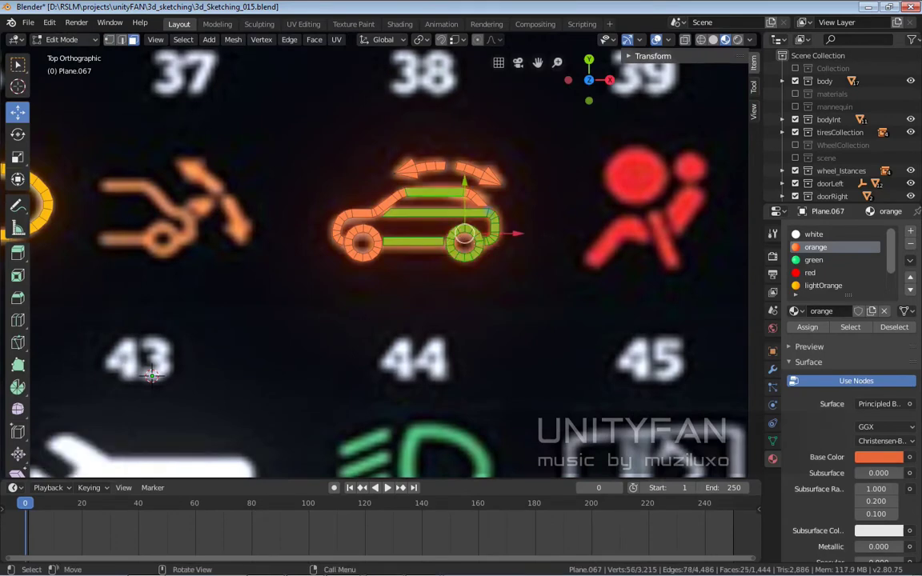
{"action": "key", "text": "shift+d"}
{"action": "scroll", "coordinate": [321, 200], "scroll_direction": "up", "scroll_amount": 3}
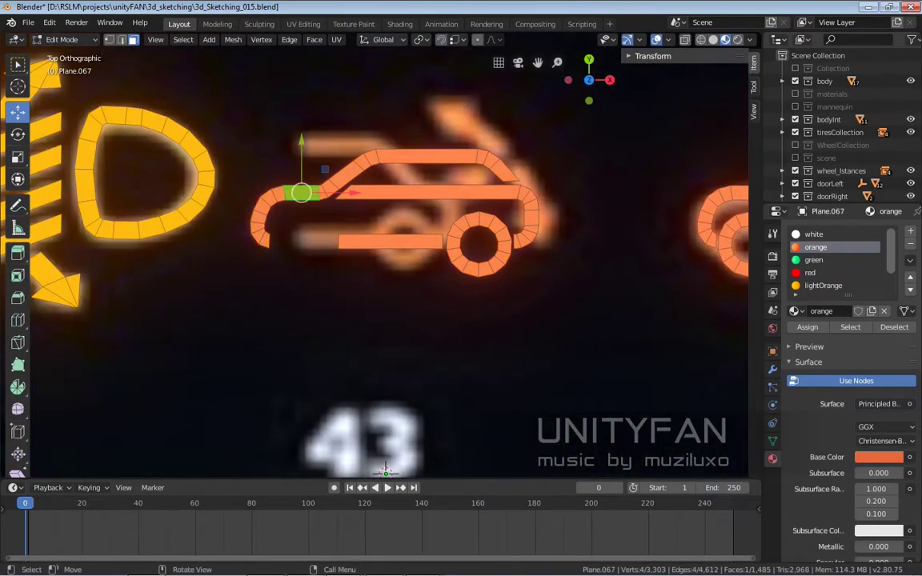
{"action": "key", "text": "x"}
{"action": "left_click", "coordinate": [269, 189]}
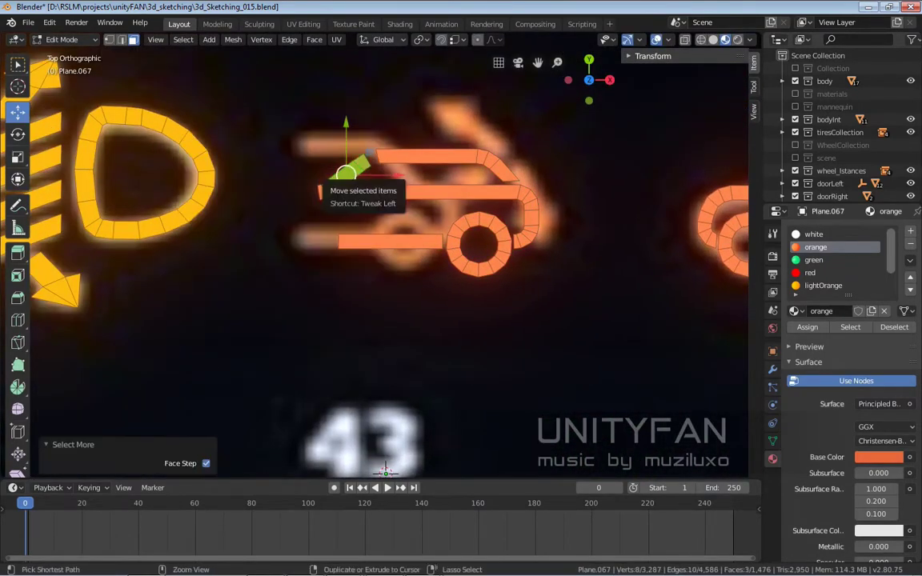
- Shift the copied car's front pieces left and move the top bar up and left
{"action": "middle_click_drag", "start_coordinate": [346, 172], "coordinate": [275, 476], "text": "shift"}
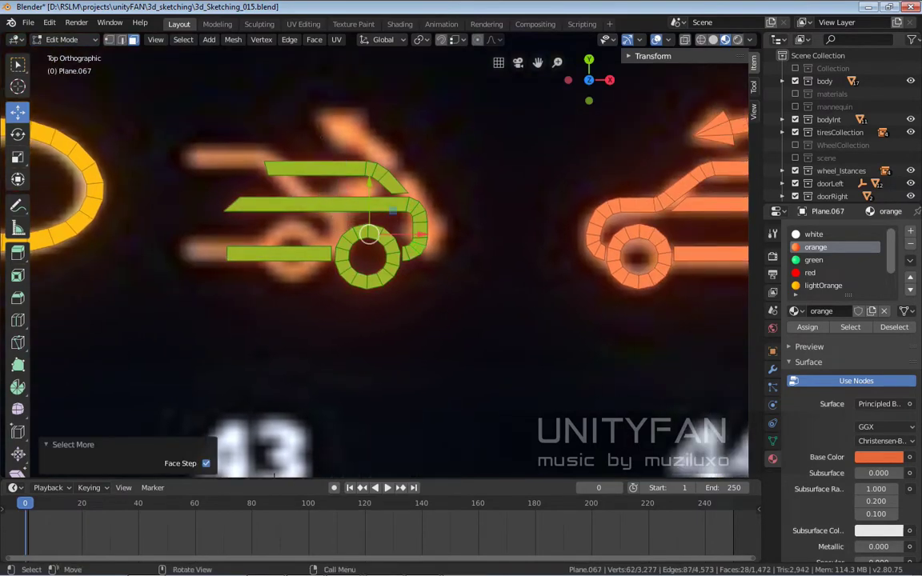
{"action": "left_click_drag", "start_coordinate": [369, 234], "coordinate": [313, 237]}
{"action": "scroll", "coordinate": [321, 224], "scroll_direction": "up", "scroll_amount": 2}
{"action": "left_click", "coordinate": [336, 173]}
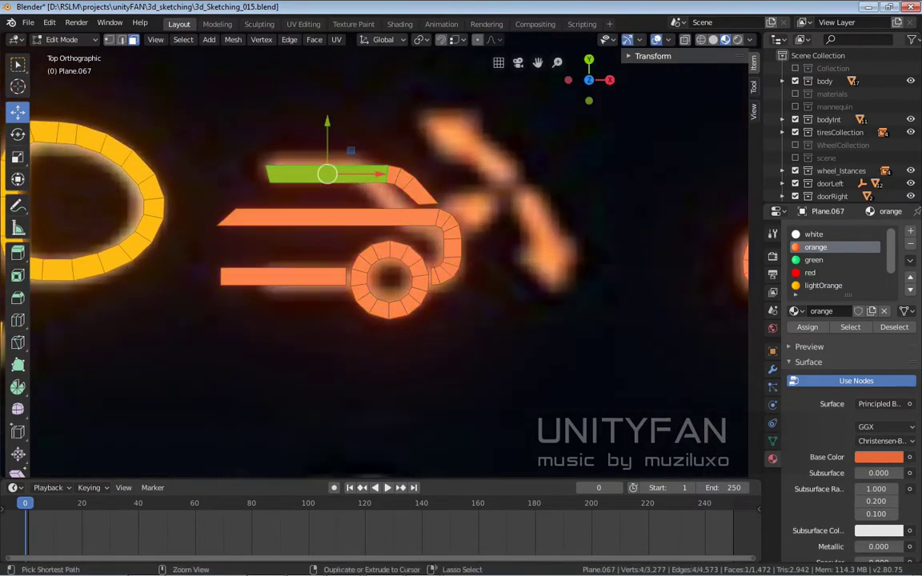
{"action": "left_click_drag", "start_coordinate": [378, 182], "coordinate": [340, 173]}
{"action": "scroll", "coordinate": [340, 173], "scroll_direction": "up", "scroll_amount": 2}
- Straighten the top bar's left end and slide the middle bar's left end horizontally
{"action": "left_click", "coordinate": [162, 131]}
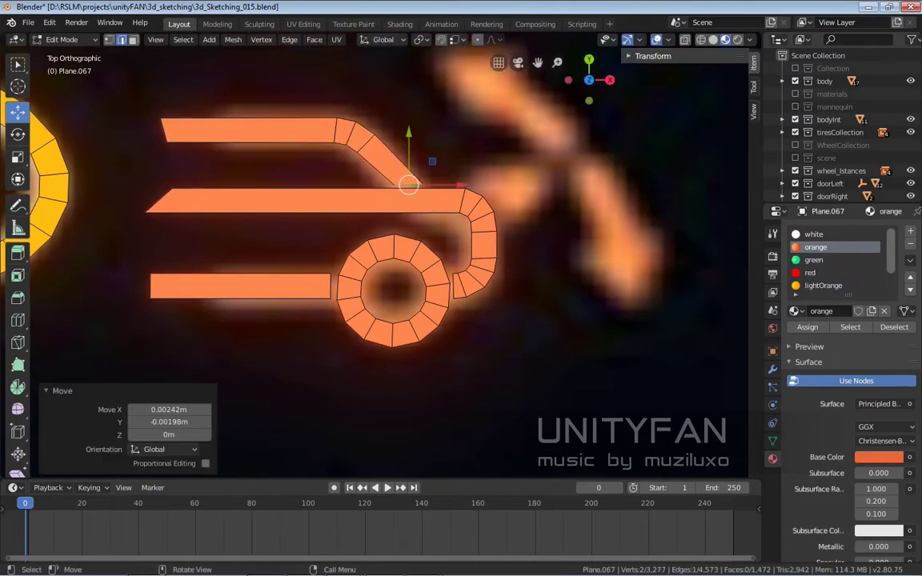
{"action": "key", "text": "s"}
{"action": "key", "text": "x"}
{"action": "key", "text": "g"}
{"action": "key", "text": "x"}
{"action": "left_click", "coordinate": [158, 200]}
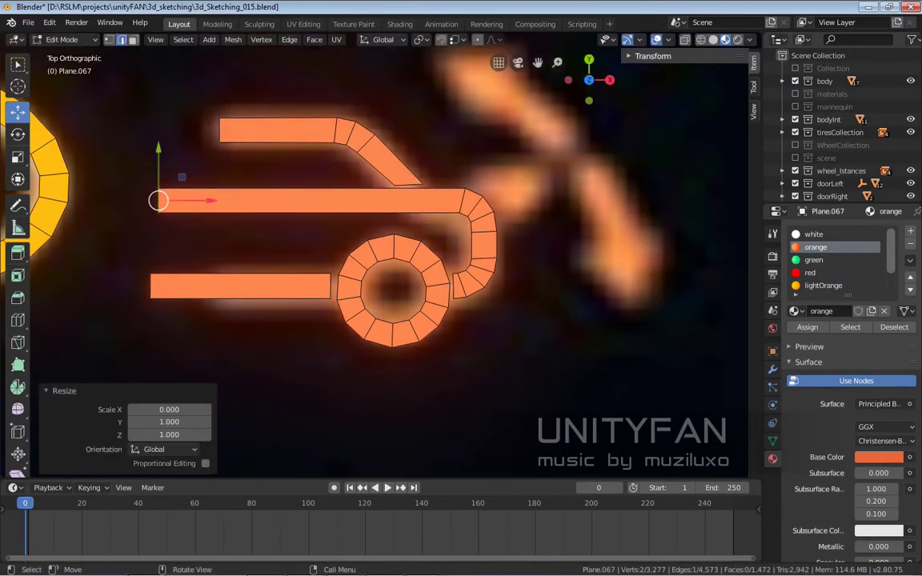
{"action": "key", "text": "g"}
{"action": "key", "text": "x"}
{"action": "left_click", "coordinate": [398, 200]}
- Shorten the bottom bar by moving its left end horizontally in two passes
{"action": "left_click", "coordinate": [150, 286]}
{"action": "key", "text": "g"}
{"action": "key", "text": "x"}
{"action": "left_click", "coordinate": [212, 286]}
{"action": "scroll", "coordinate": [212, 286], "scroll_direction": "down", "scroll_amount": 1}
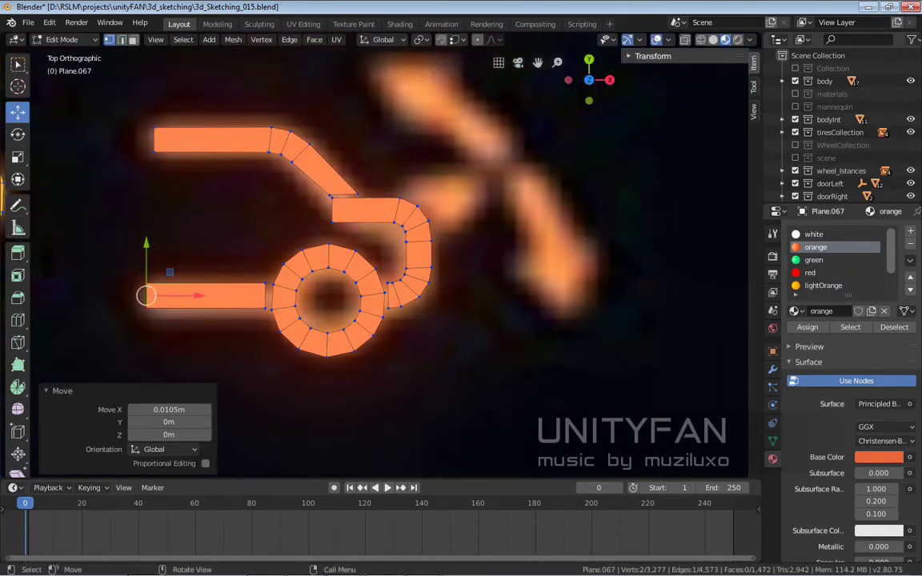
{"action": "key", "text": "g"}
{"action": "key", "text": "x"}
{"action": "left_click", "coordinate": [259, 462]}
{"action": "scroll", "coordinate": [259, 462], "scroll_direction": "down", "scroll_amount": 2}
- Duplicate the right arrow from car 38, rotate it and drop it over icon 37's arrow
{"action": "left_click", "coordinate": [605, 210]}
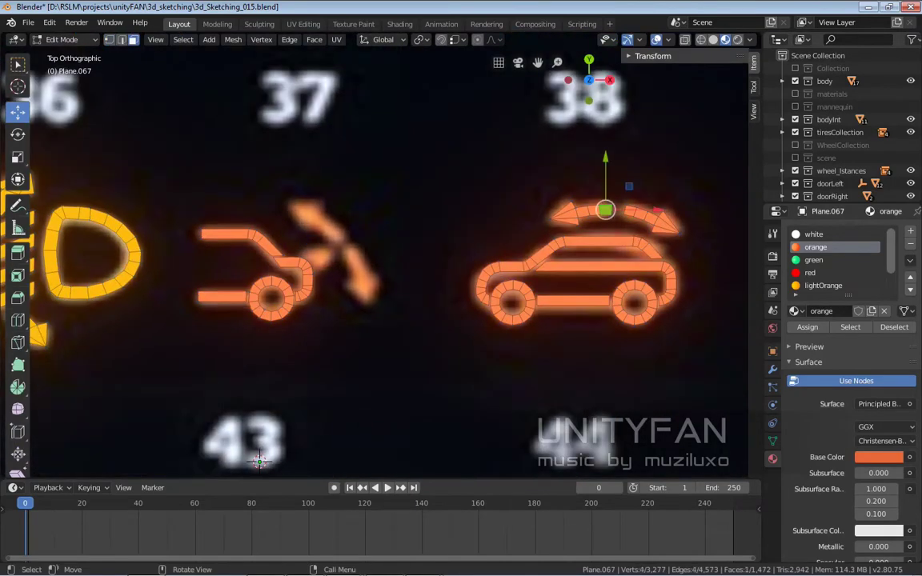
{"action": "key", "text": "shift+d"}
{"action": "left_click", "coordinate": [336, 288]}
{"action": "key", "text": "r"}
{"action": "left_click", "coordinate": [337, 264]}
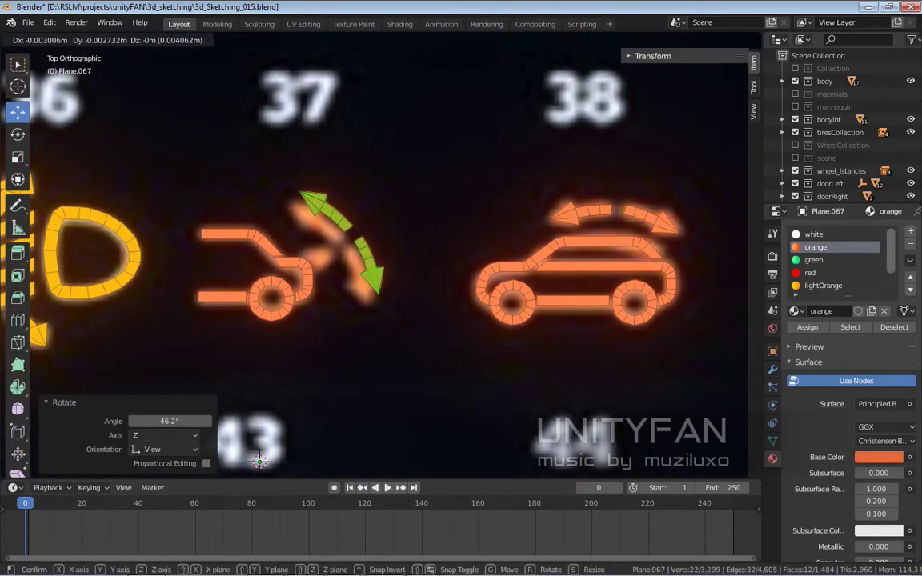
{"action": "key", "text": "g"}
{"action": "scroll", "coordinate": [358, 173], "scroll_direction": "up", "scroll_amount": 3}
- Reshape the small triangle at the tailgate top, extrude a new face and commit the knife cut
{"action": "left_click", "coordinate": [300, 209]}
{"action": "scroll", "coordinate": [362, 181], "scroll_direction": "up", "scroll_amount": 2}
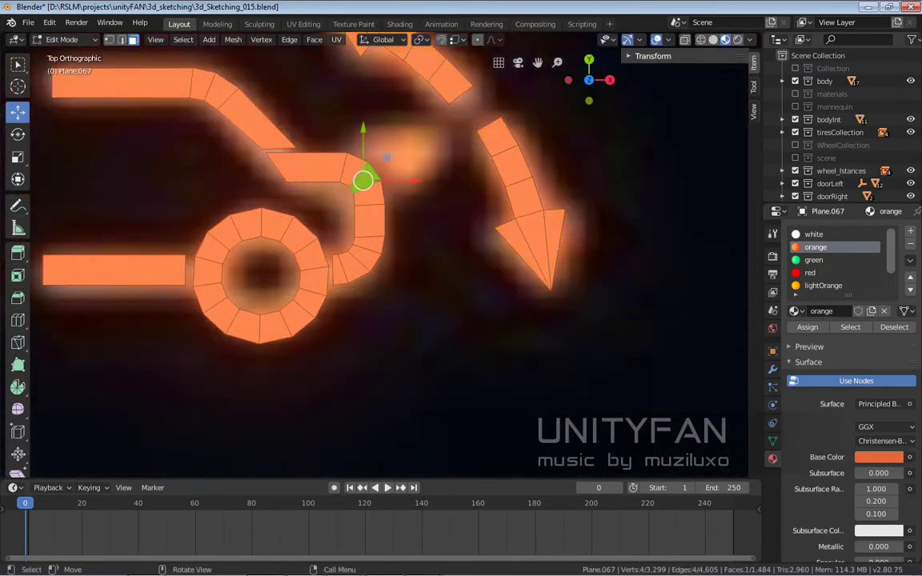
{"action": "left_click", "coordinate": [426, 144]}
{"action": "scroll", "coordinate": [289, 154], "scroll_direction": "up", "scroll_amount": 3}
{"action": "left_click_drag", "start_coordinate": [369, 112], "coordinate": [370, 107]}
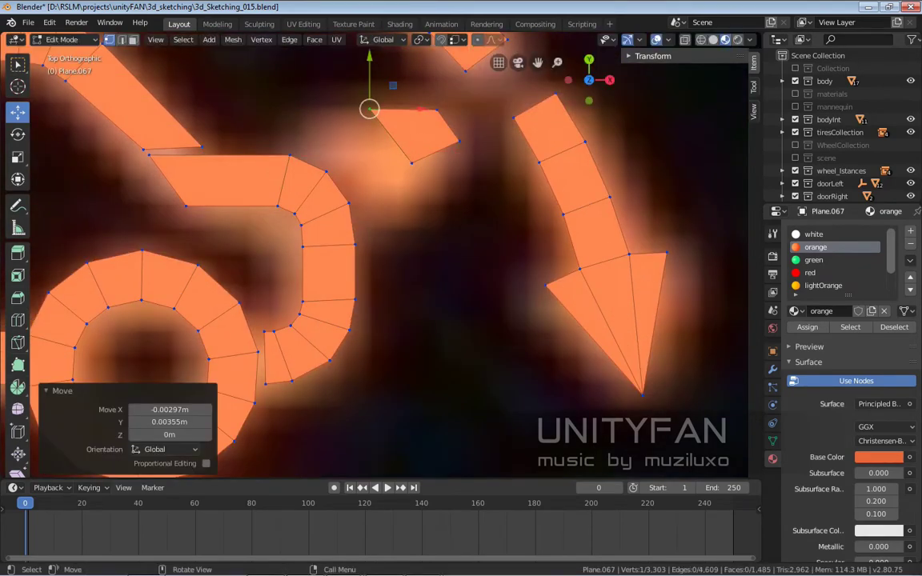
{"action": "left_click_drag", "start_coordinate": [439, 191], "coordinate": [436, 193]}
{"action": "key", "text": "e"}
{"action": "left_click", "coordinate": [360, 154]}
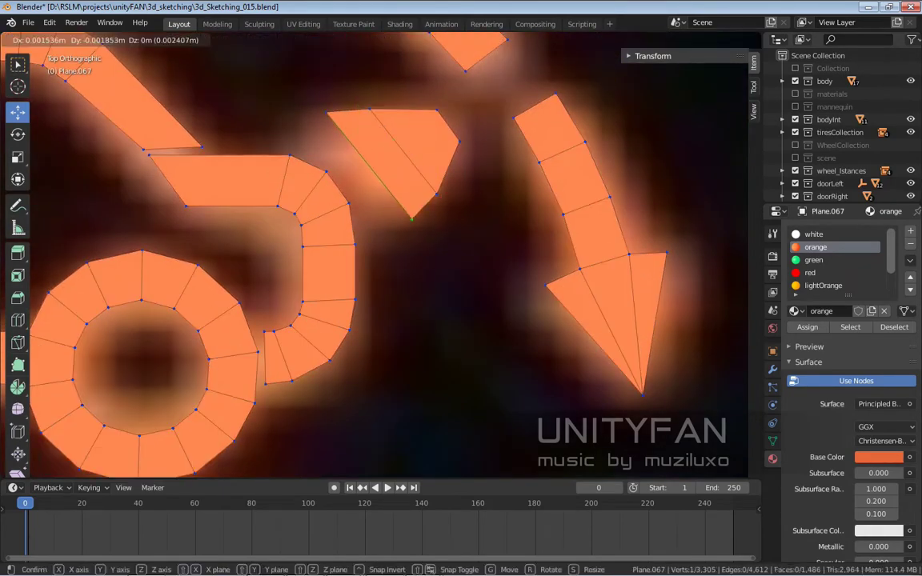
{"action": "left_click_drag", "start_coordinate": [376, 184], "coordinate": [379, 181]}
{"action": "scroll", "coordinate": [378, 251], "scroll_direction": "up", "scroll_amount": 2}
{"action": "key", "text": "Return"}
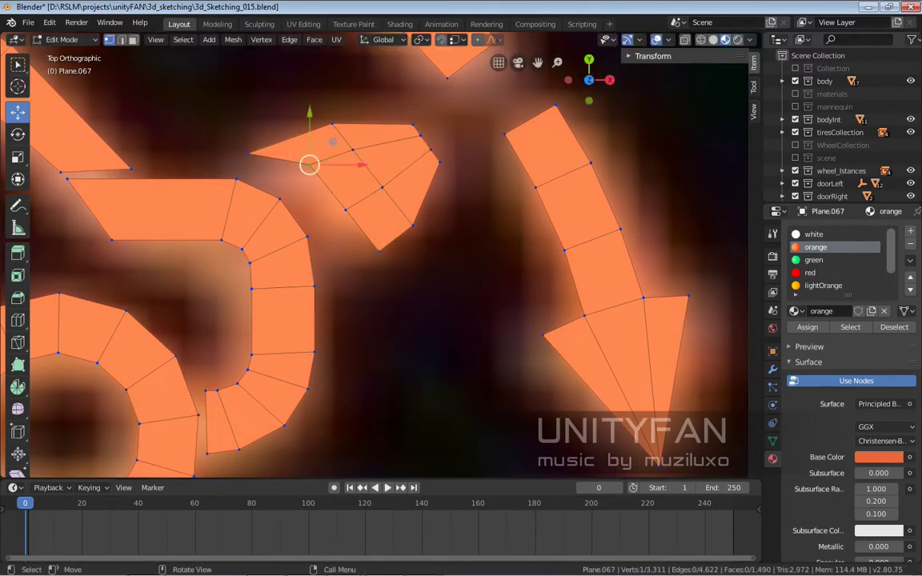
- Drag the upper piece's corners so its outline fits the glow
{"action": "left_click_drag", "start_coordinate": [309, 165], "coordinate": [320, 215]}
{"action": "left_click_drag", "start_coordinate": [334, 275], "coordinate": [334, 274]}
{"action": "left_click", "coordinate": [250, 153]}
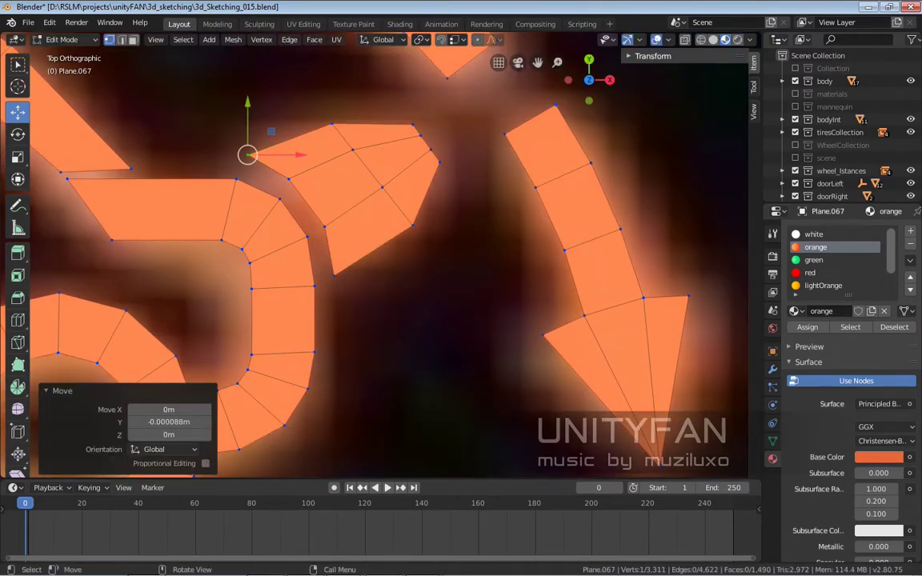
{"action": "left_click_drag", "start_coordinate": [331, 124], "coordinate": [289, 125]}
{"action": "left_click_drag", "start_coordinate": [412, 225], "coordinate": [388, 255]}
{"action": "left_click", "coordinate": [388, 255]}
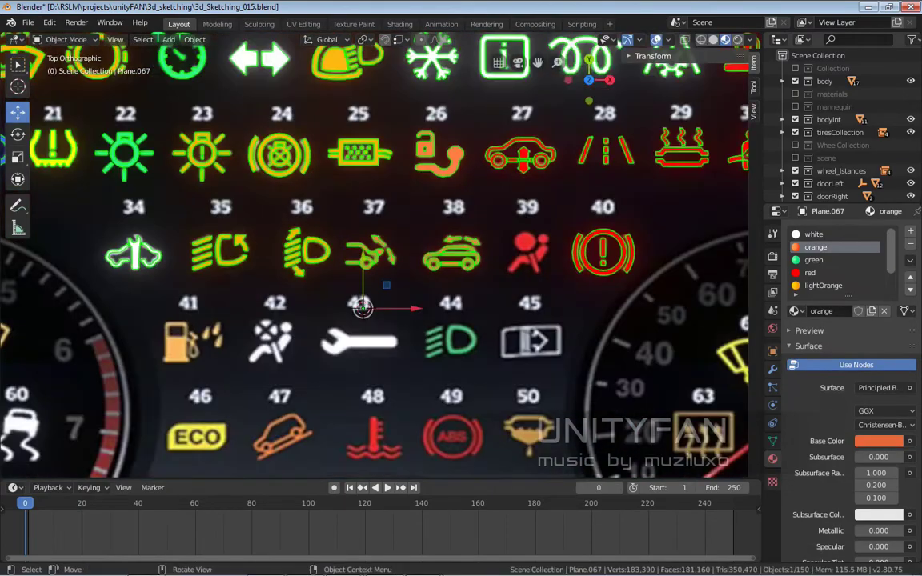
- Copy a disc plane onto icon 39's airbag head and scale it to cover the head
{"action": "scroll", "coordinate": [492, 203], "scroll_direction": "up", "scroll_amount": 5}
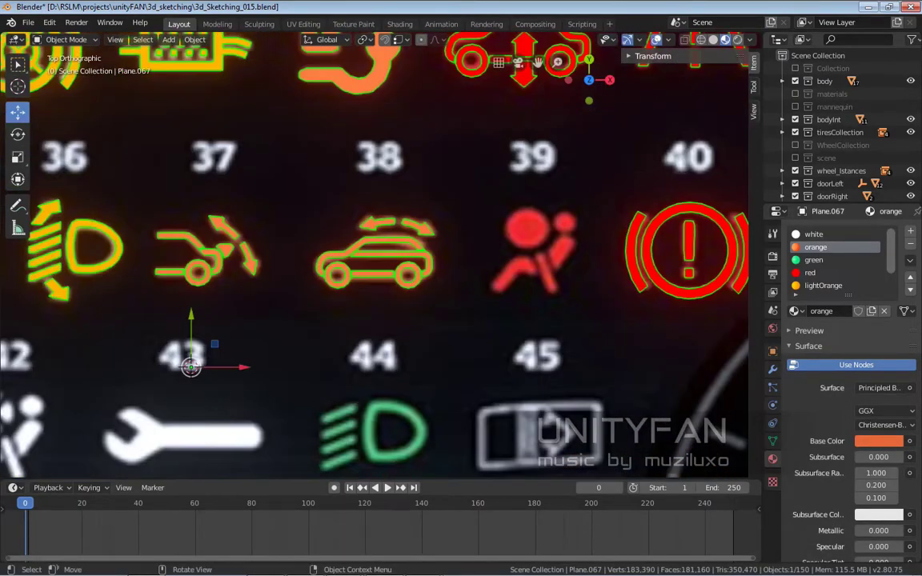
{"action": "scroll", "coordinate": [374, 265], "scroll_direction": "down", "scroll_amount": 3}
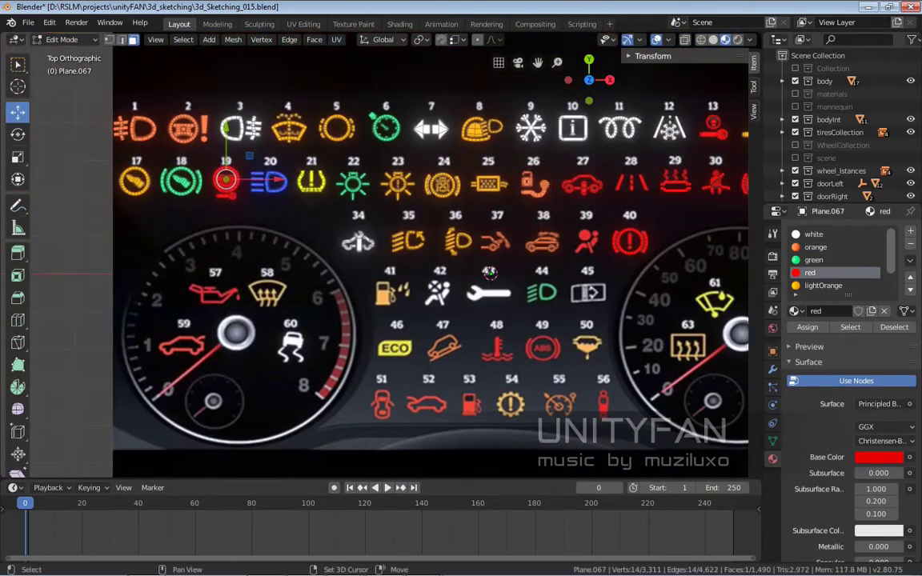
{"action": "key", "text": "shift+d"}
{"action": "left_click", "coordinate": [524, 285]}
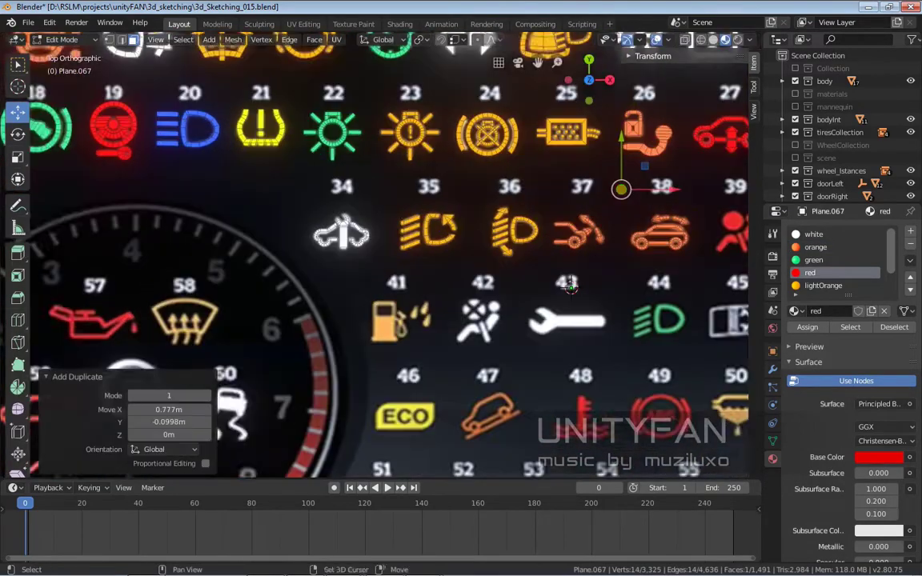
{"action": "scroll", "coordinate": [524, 285], "scroll_direction": "up", "scroll_amount": 3}
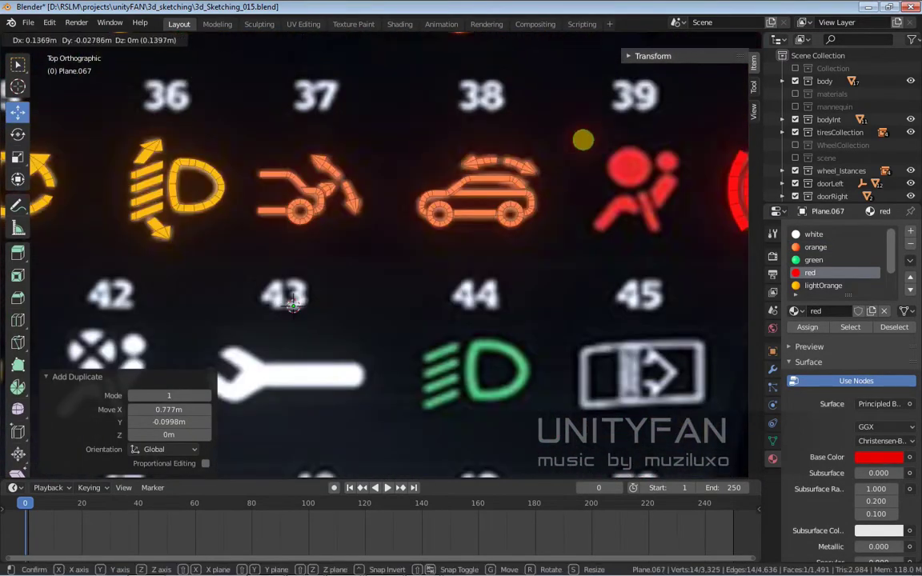
{"action": "key", "text": "g"}
{"action": "left_click", "coordinate": [379, 205]}
{"action": "scroll", "coordinate": [379, 205], "scroll_direction": "up", "scroll_amount": 2}
{"action": "key", "text": "s"}
{"action": "left_click", "coordinate": [416, 196]}
{"action": "scroll", "coordinate": [361, 256], "scroll_direction": "up", "scroll_amount": 1}
{"action": "left_click", "coordinate": [388, 192]}
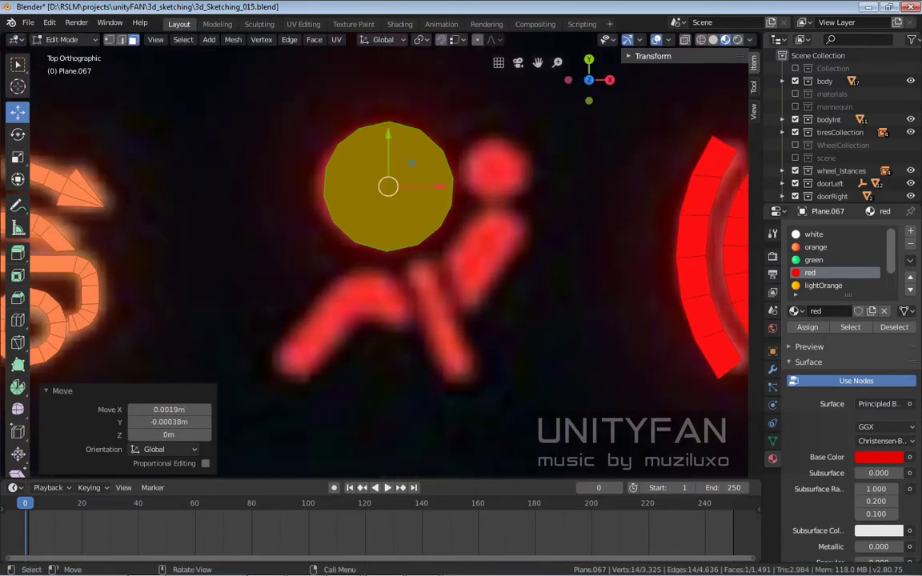
- Duplicate the disc, scale it down onto the smaller round shape and fine-tune its placement
{"action": "key", "text": "shift+d"}
{"action": "left_click", "coordinate": [504, 240]}
{"action": "key", "text": "s"}
{"action": "left_click", "coordinate": [502, 234]}
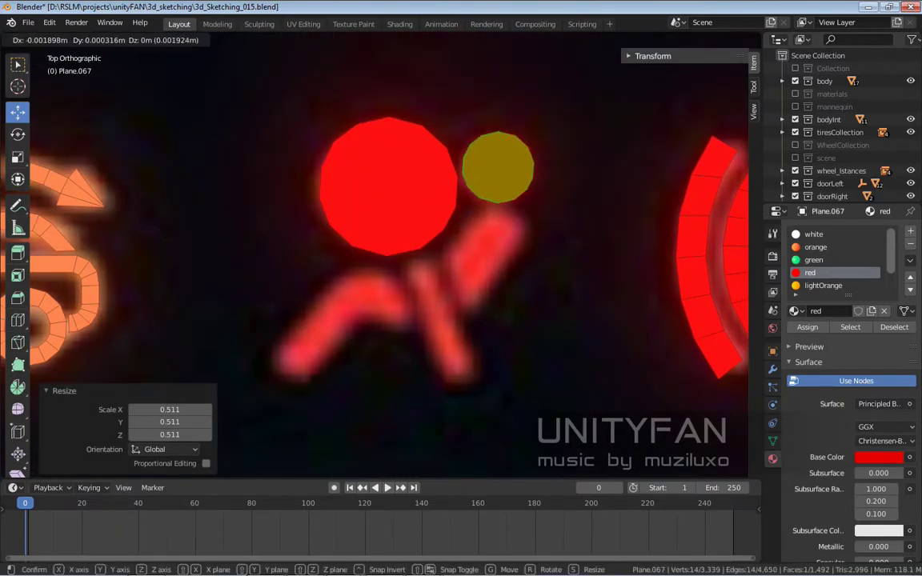
{"action": "scroll", "coordinate": [495, 169], "scroll_direction": "down", "scroll_amount": 2}
{"action": "scroll", "coordinate": [480, 200], "scroll_direction": "up", "scroll_amount": 2}
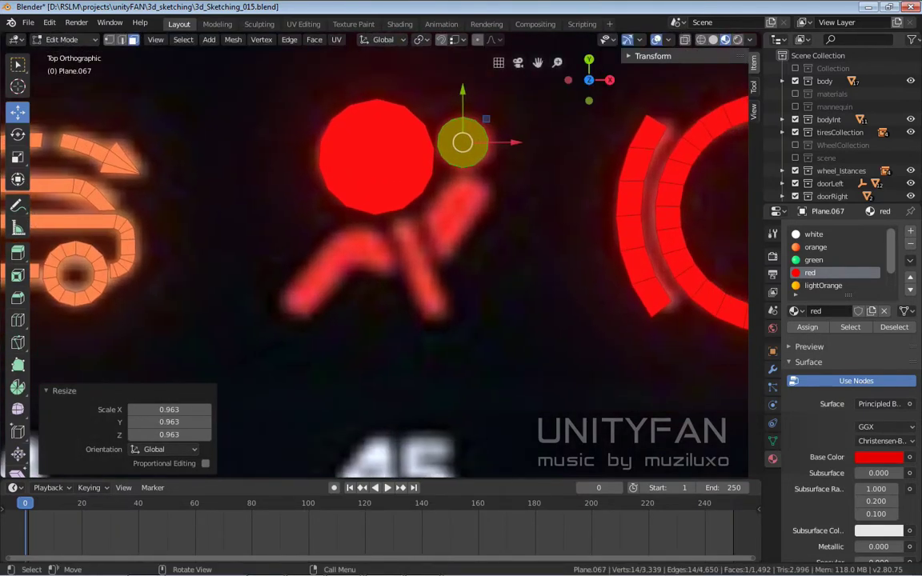
{"action": "key", "text": "g"}
{"action": "left_click", "coordinate": [629, 198]}
- Duplicate and rotate a red piece onto the diagonal body stroke, extruding it into a strip
{"action": "key", "text": "shift+d"}
{"action": "left_click", "coordinate": [401, 237]}
{"action": "key", "text": "r"}
{"action": "left_click", "coordinate": [432, 240]}
{"action": "middle_click_drag", "start_coordinate": [400, 240], "coordinate": [447, 217], "text": "shift"}
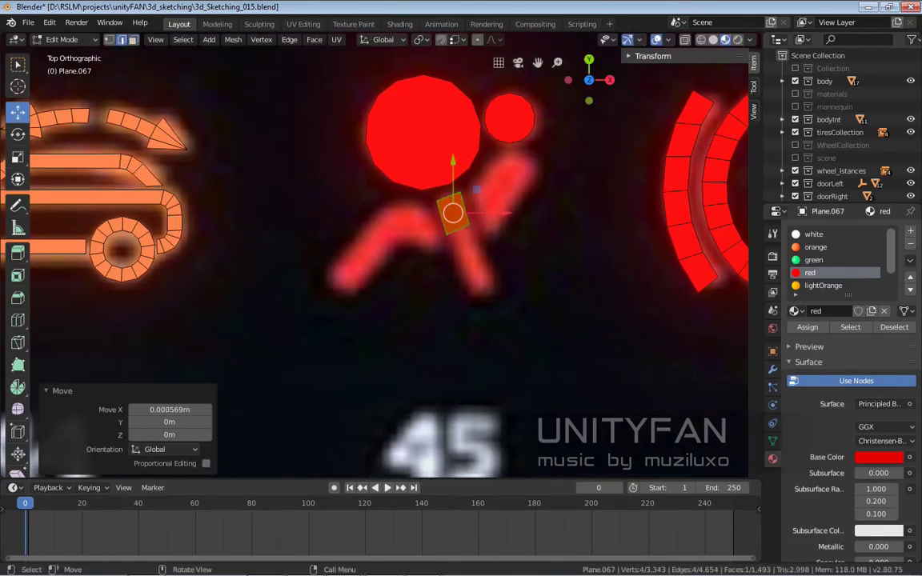
{"action": "left_click", "coordinate": [456, 230]}
{"action": "key", "text": "e"}
{"action": "left_click", "coordinate": [480, 256]}
{"action": "key", "text": "e"}
{"action": "scroll", "coordinate": [480, 264], "scroll_direction": "up", "scroll_amount": 1}
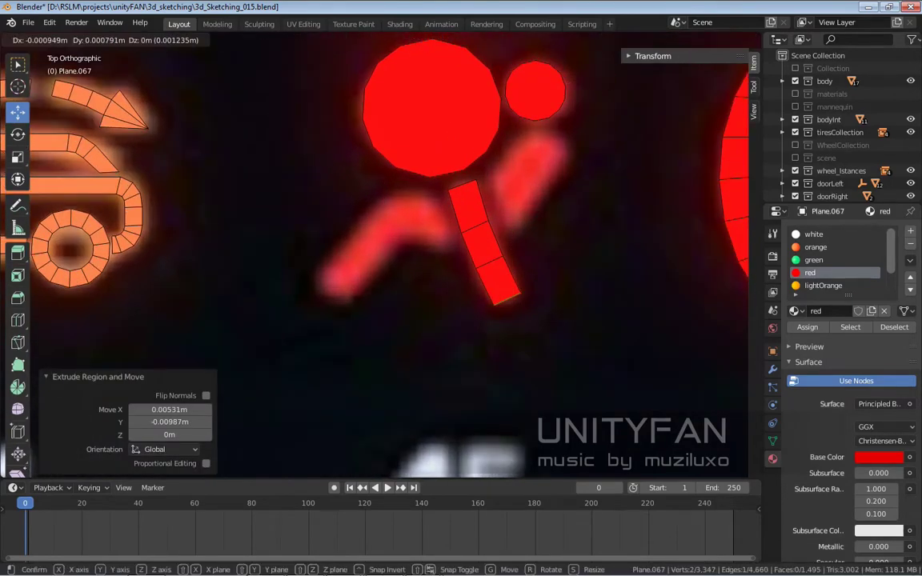
{"action": "left_click", "coordinate": [504, 301]}
{"action": "key", "text": "2"}
{"action": "key", "text": "g"}
{"action": "left_click", "coordinate": [485, 242]}
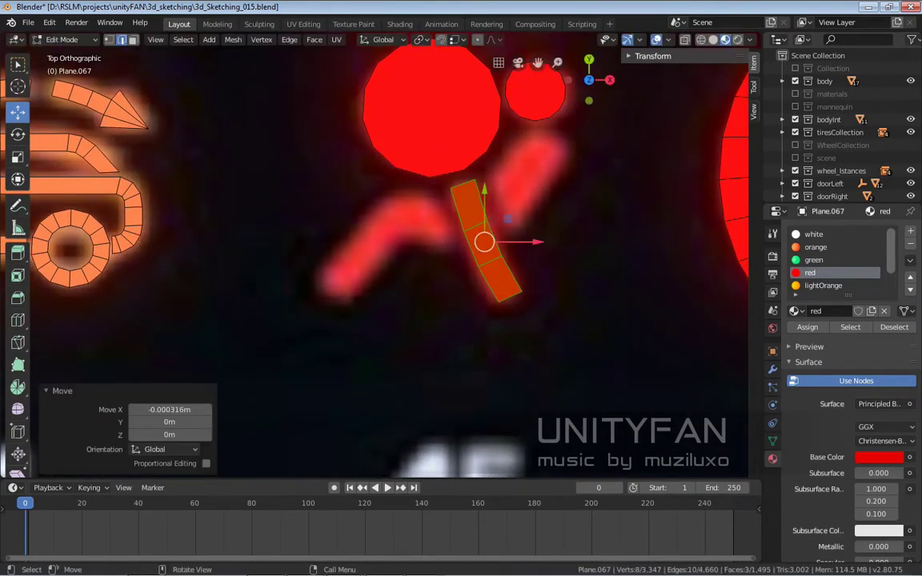
{"action": "scroll", "coordinate": [485, 241], "scroll_direction": "up", "scroll_amount": 1}
- Copy a strip face as the right piece, reshaping it with a loop cut and bevel
{"action": "key", "text": "3"}
{"action": "left_click", "coordinate": [422, 233]}
{"action": "key", "text": "shift+d"}
{"action": "left_click", "coordinate": [474, 220]}
{"action": "scroll", "coordinate": [473, 220], "scroll_direction": "up", "scroll_amount": 2}
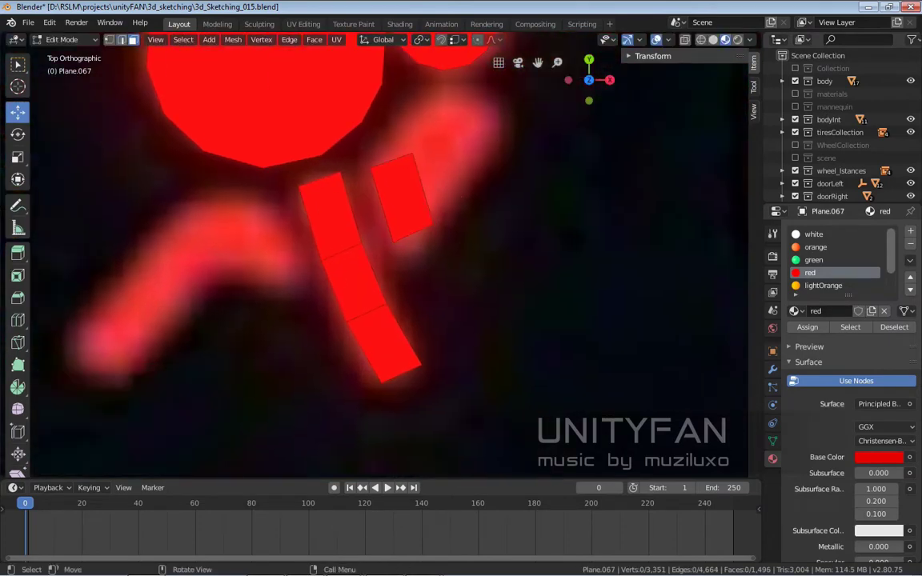
{"action": "key", "text": "1"}
{"action": "left_click", "coordinate": [394, 240]}
{"action": "key", "text": "g"}
{"action": "left_click", "coordinate": [401, 288]}
{"action": "key", "text": "ctrl+r"}
{"action": "left_click", "coordinate": [370, 228]}
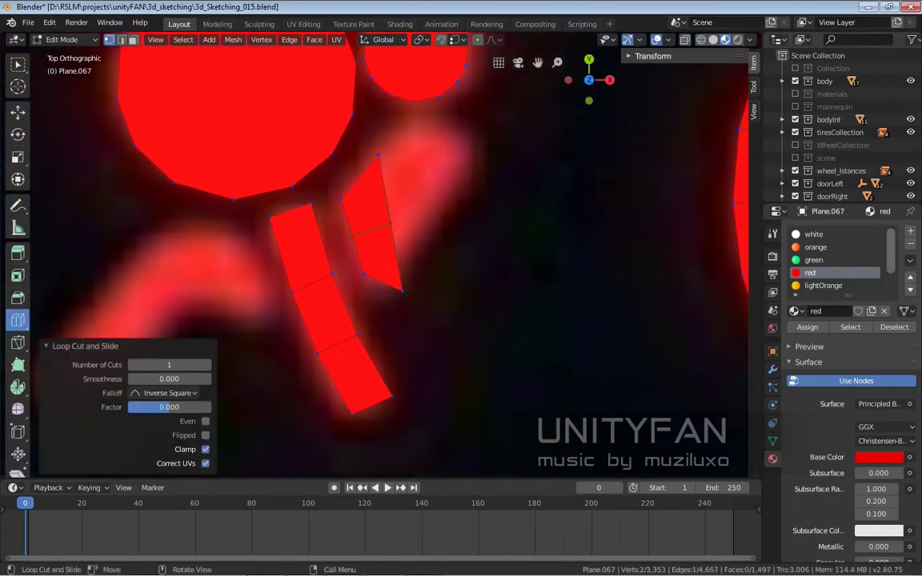
{"action": "key", "text": "w"}
{"action": "key", "text": "g"}
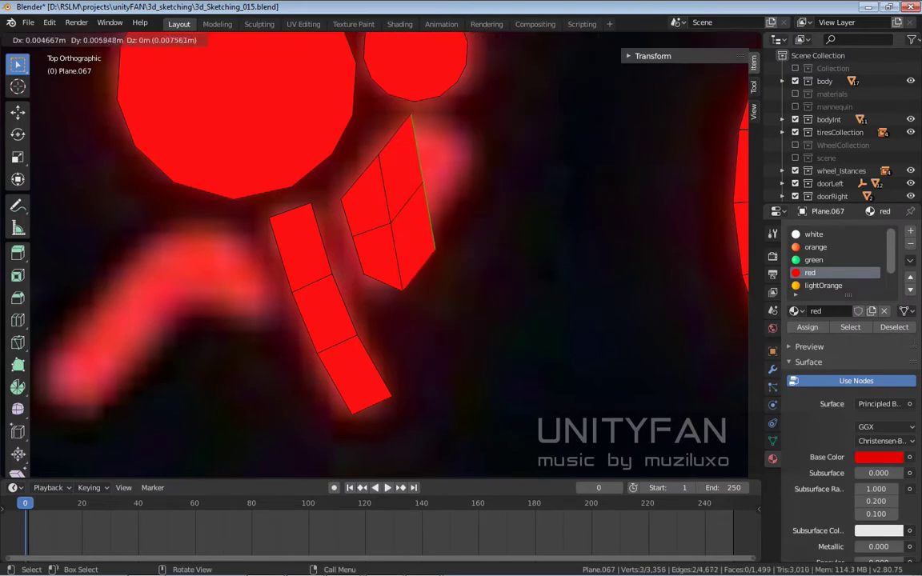
{"action": "key", "text": "Return"}
{"action": "scroll", "coordinate": [384, 240], "scroll_direction": "down", "scroll_amount": 2}
{"action": "scroll", "coordinate": [385, 240], "scroll_direction": "down", "scroll_amount": 1}
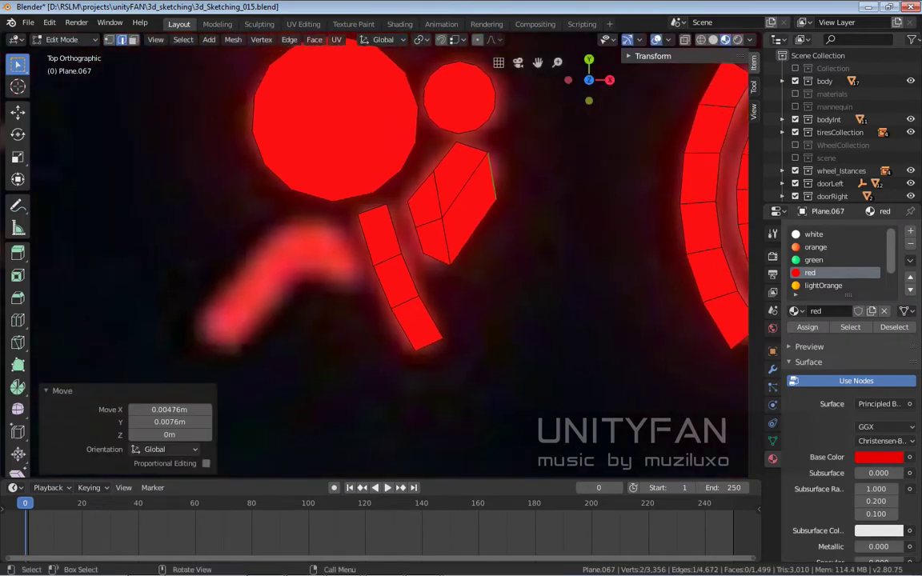
{"action": "scroll", "coordinate": [478, 199], "scroll_direction": "up", "scroll_amount": 3}
{"action": "key", "text": "Return"}
{"action": "scroll", "coordinate": [481, 240], "scroll_direction": "down", "scroll_amount": 2}
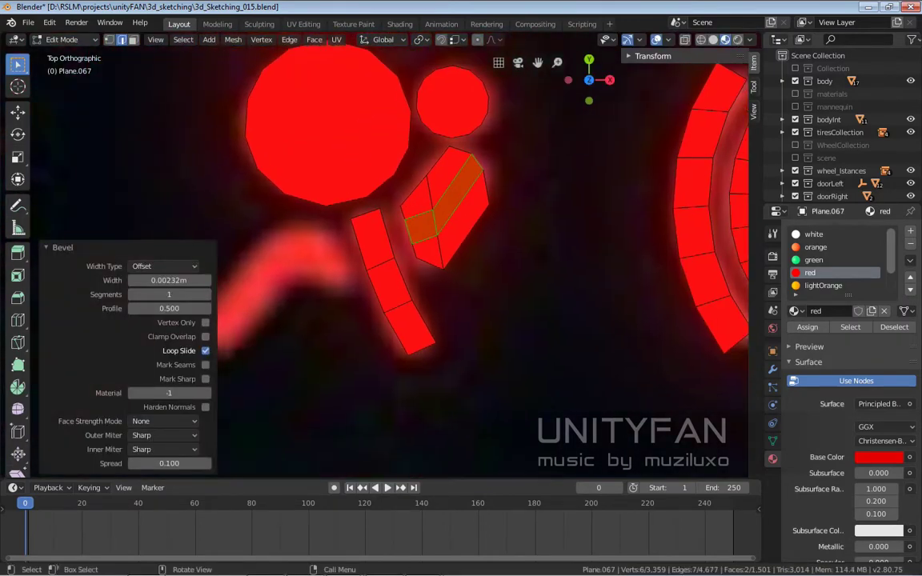
{"action": "scroll", "coordinate": [481, 241], "scroll_direction": "down", "scroll_amount": 2}
{"action": "scroll", "coordinate": [440, 280], "scroll_direction": "up", "scroll_amount": 2}
- Duplicate a face onto the left arm's glow and widen it to cover the arm
{"action": "key", "text": "shift+d"}
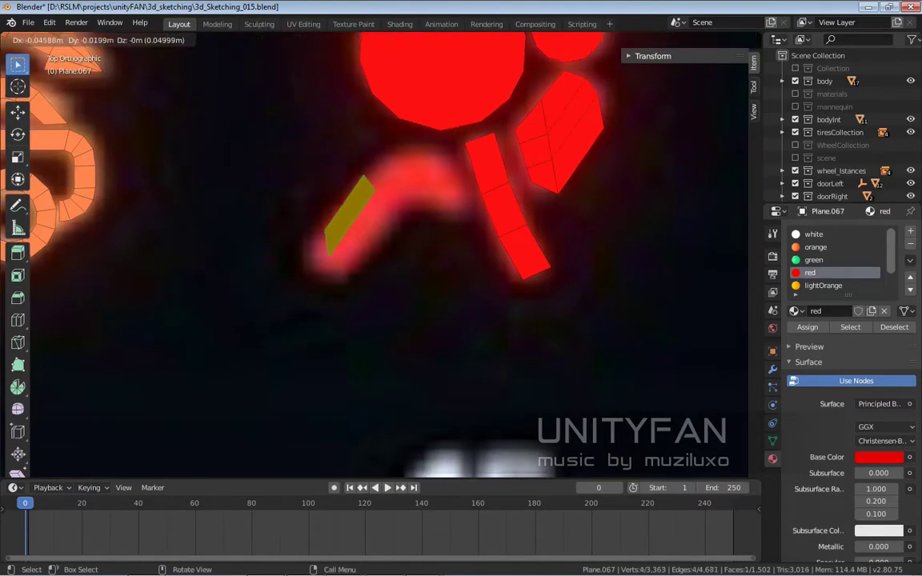
{"action": "key", "text": "Return"}
{"action": "scroll", "coordinate": [374, 264], "scroll_direction": "up", "scroll_amount": 1}
{"action": "left_click", "coordinate": [339, 243]}
{"action": "key", "text": "e"}
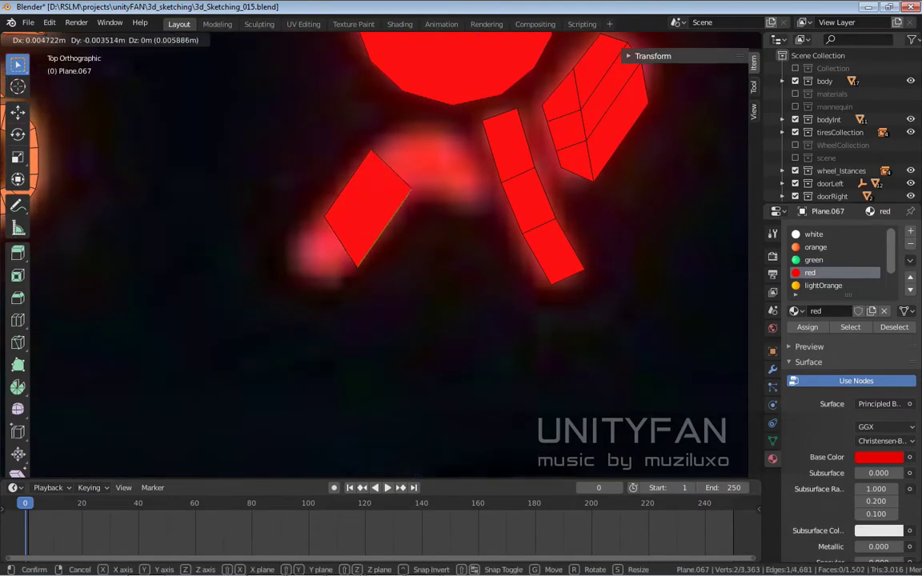
{"action": "key", "text": "Return"}
{"action": "key", "text": "g"}
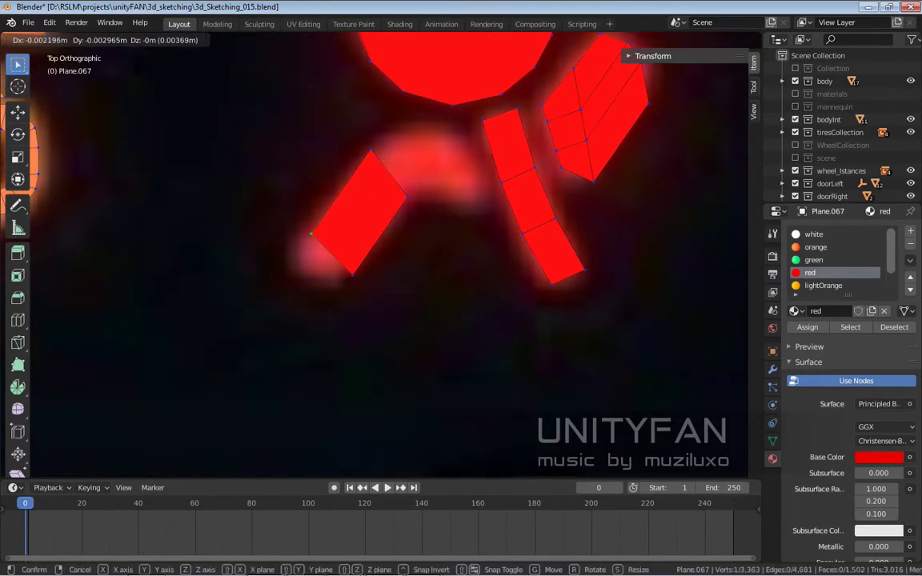
{"action": "key", "text": "Return"}
{"action": "scroll", "coordinate": [416, 208], "scroll_direction": "up", "scroll_amount": 1}
- Extrude the arm's top edge in several segments following the bend
{"action": "key", "text": "2"}
{"action": "key", "text": "e"}
{"action": "key", "text": "Return"}
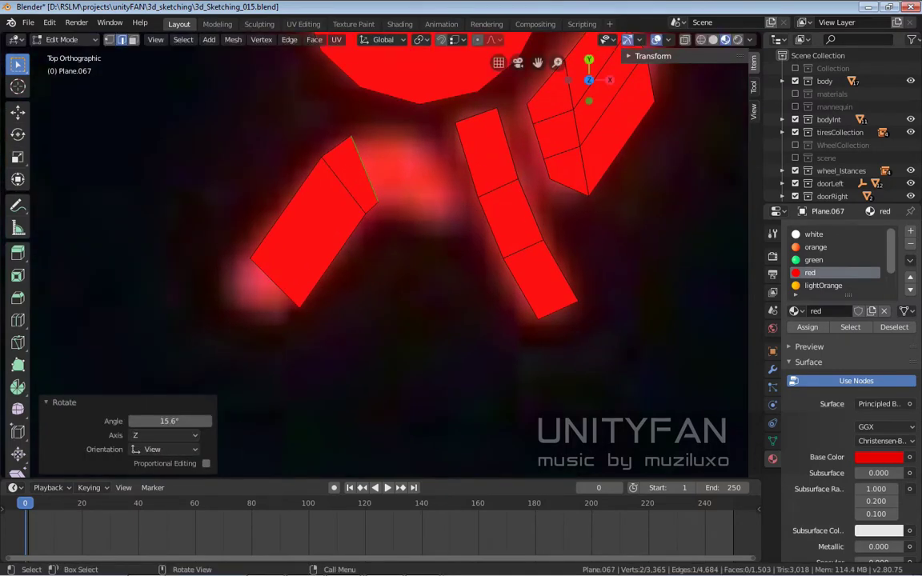
{"action": "key", "text": "e"}
{"action": "key", "text": "Return"}
{"action": "key", "text": "g"}
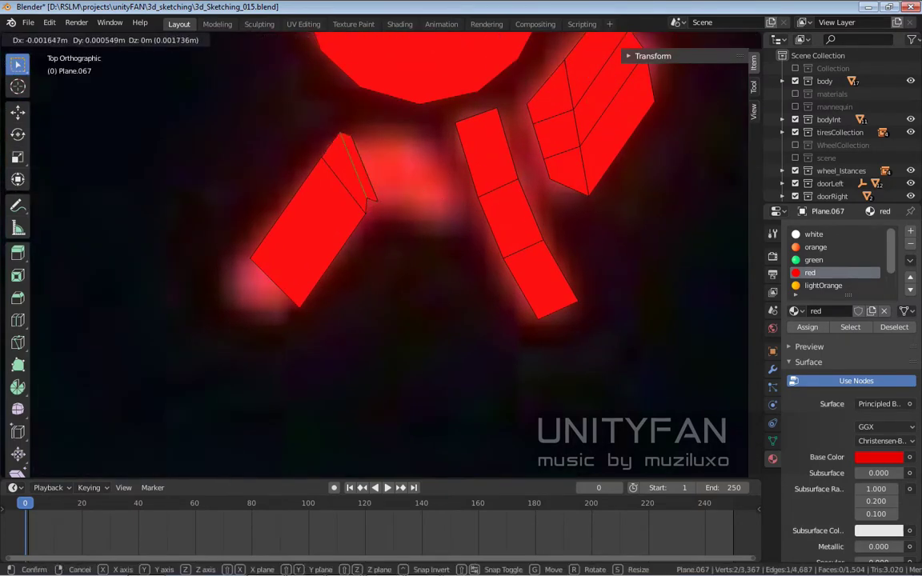
{"action": "key", "text": "Return"}
{"action": "scroll", "coordinate": [457, 206], "scroll_direction": "up", "scroll_amount": 1}
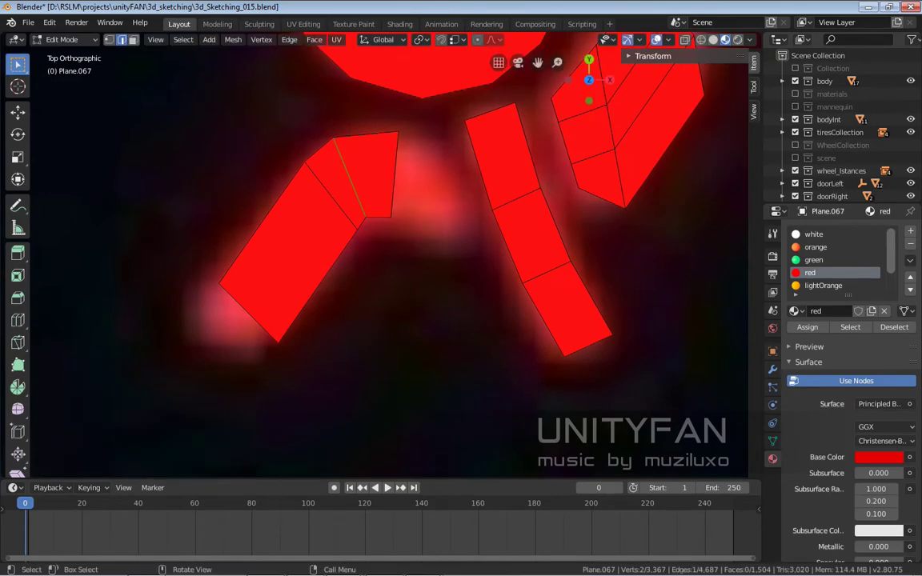
{"action": "key", "text": "e"}
{"action": "key", "text": "Return"}
- Scale the arm's bottom end edge to fit the glow
{"action": "scroll", "coordinate": [400, 208], "scroll_direction": "down", "scroll_amount": 1}
{"action": "left_click", "coordinate": [304, 279]}
{"action": "key", "text": "g"}
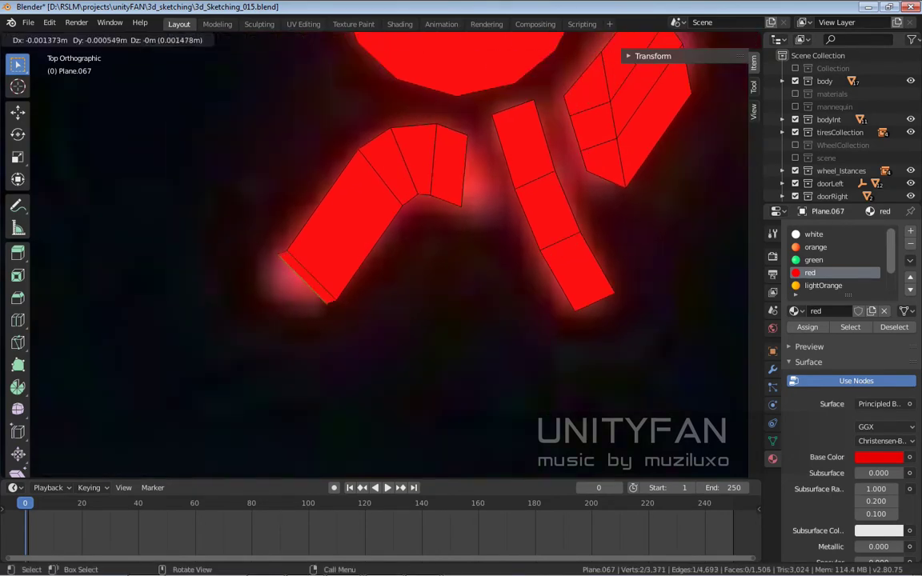
{"action": "key", "text": "Escape"}
{"action": "key", "text": "s"}
{"action": "key", "text": "Return"}
{"action": "key", "text": "ctrl+z"}
{"action": "key", "text": "ctrl+shift+z"}
{"action": "scroll", "coordinate": [385, 208], "scroll_direction": "down", "scroll_amount": 1}
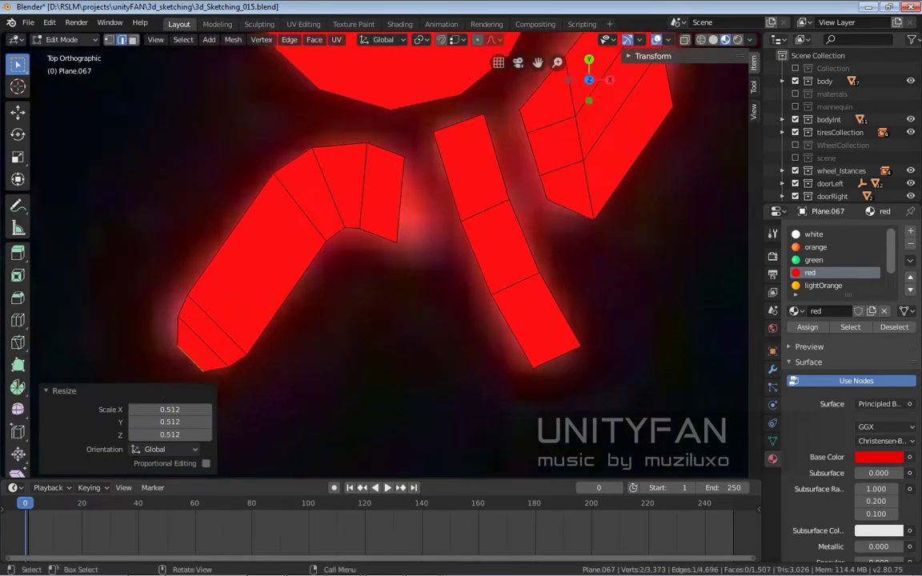
{"action": "key", "text": "ctrl+z"}
{"action": "key", "text": "s"}
{"action": "key", "text": "Return"}
{"action": "scroll", "coordinate": [384, 241], "scroll_direction": "up", "scroll_amount": 2}
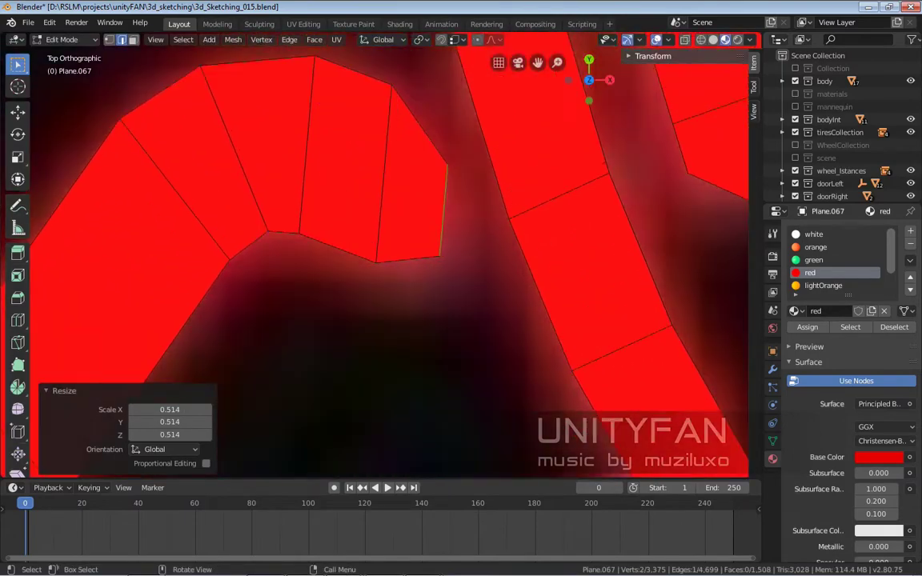
- Knife-cut an extra edge into the arm and tidy its vertices onto the glow
{"action": "key", "text": "1"}
{"action": "scroll", "coordinate": [384, 241], "scroll_direction": "down", "scroll_amount": 1, "text": "ctrl"}
{"action": "left_click", "coordinate": [405, 234]}
{"action": "key", "text": "Return"}
{"action": "key", "text": "3"}
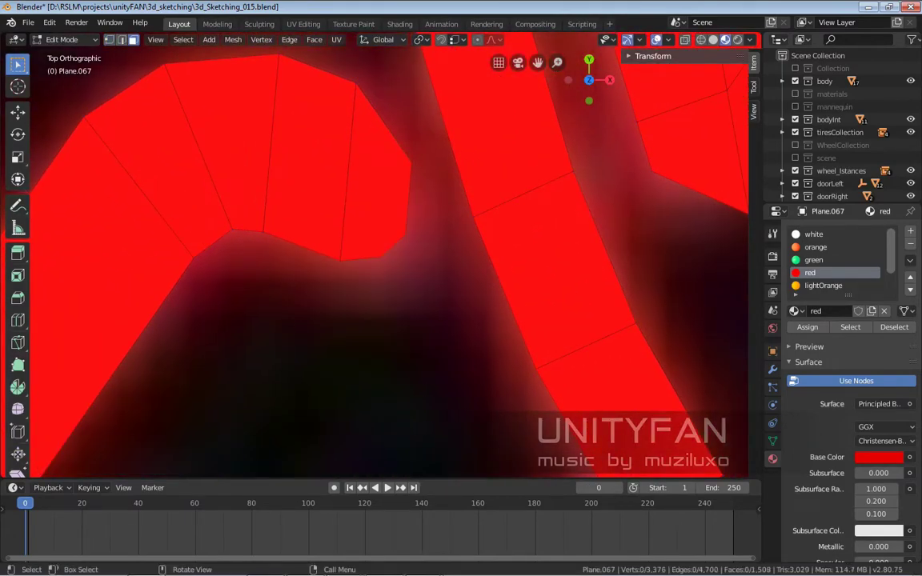
{"action": "key", "text": "g"}
{"action": "left_click", "coordinate": [411, 223]}
{"action": "scroll", "coordinate": [376, 263], "scroll_direction": "down", "scroll_amount": 3}
- Return to Object Mode and zoom around to review the finished airbag trace
{"action": "key", "text": "Tab"}
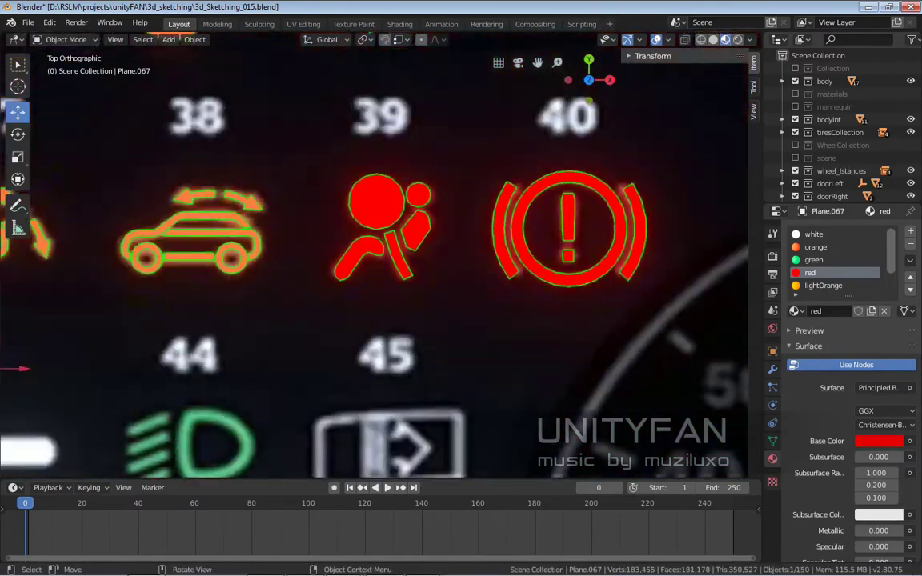
{"action": "scroll", "coordinate": [304, 272], "scroll_direction": "down", "scroll_amount": 3}
{"action": "scroll", "coordinate": [336, 257], "scroll_direction": "up", "scroll_amount": 1}
{"action": "scroll", "coordinate": [336, 257], "scroll_direction": "up", "scroll_amount": 2}
{"action": "scroll", "coordinate": [336, 256], "scroll_direction": "up", "scroll_amount": 2}
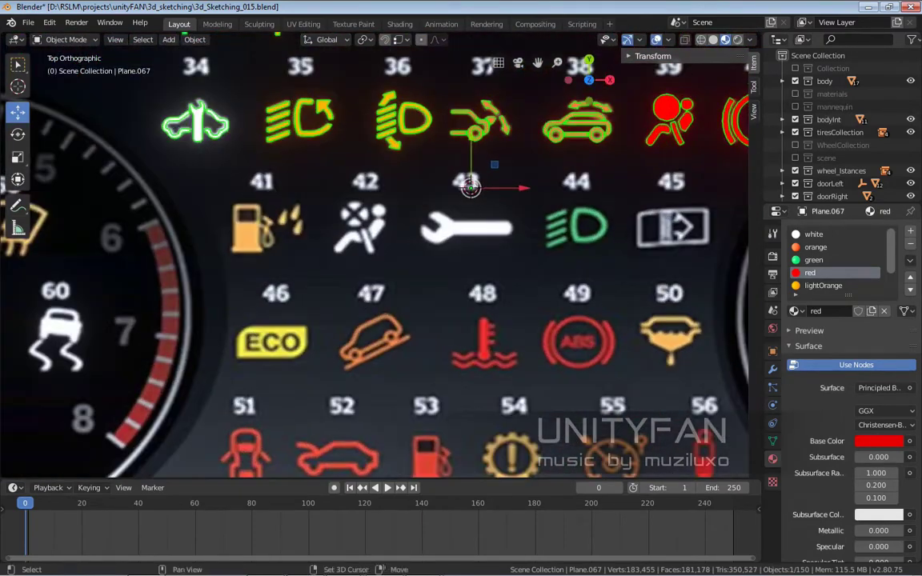
{"action": "scroll", "coordinate": [337, 256], "scroll_direction": "up", "scroll_amount": 1}
{"action": "scroll", "coordinate": [374, 260], "scroll_direction": "down", "scroll_amount": 2}
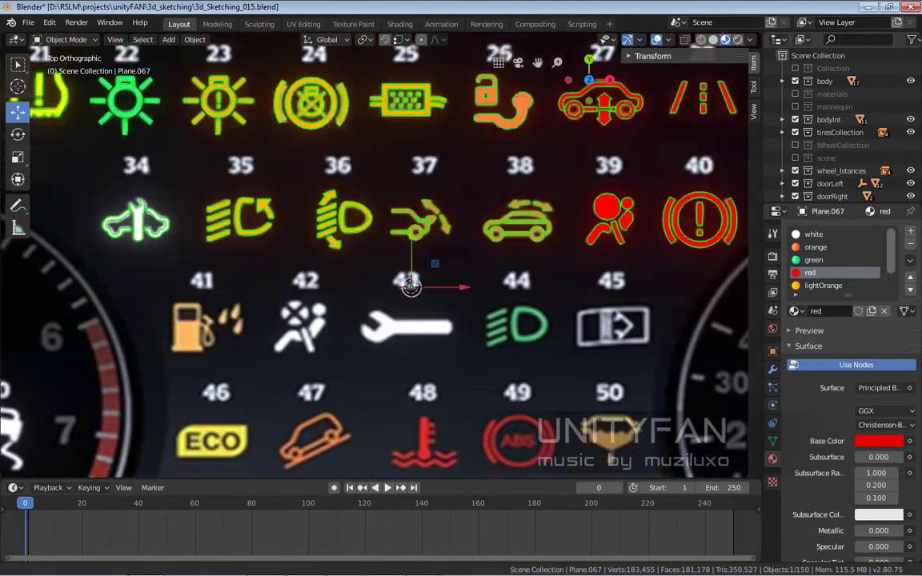
{"action": "scroll", "coordinate": [375, 260], "scroll_direction": "down", "scroll_amount": 2}
{"action": "scroll", "coordinate": [374, 260], "scroll_direction": "up", "scroll_amount": 1}
{"action": "scroll", "coordinate": [375, 260], "scroll_direction": "up", "scroll_amount": 2}
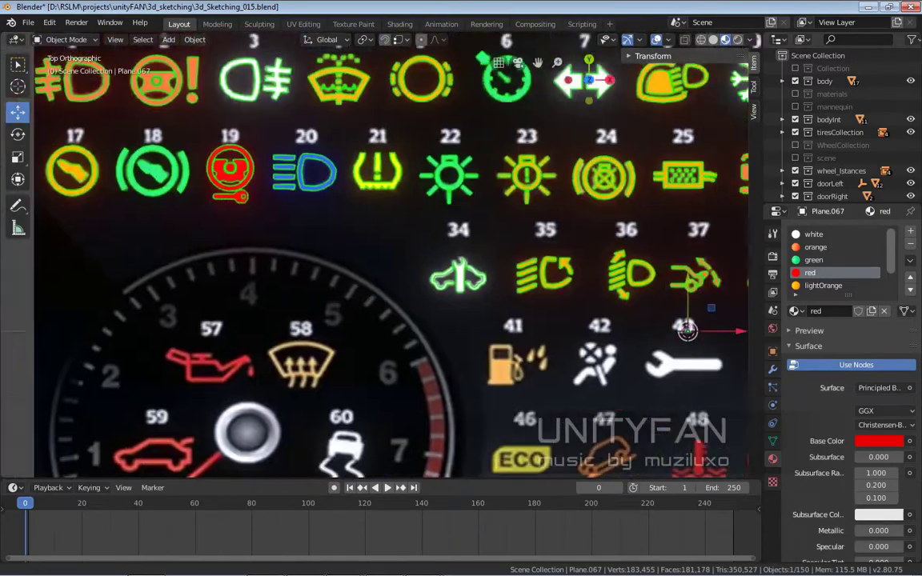
- Back in Edit Mode, select all connected faces of icon 34's upright bar
{"action": "key", "text": "Tab"}
{"action": "scroll", "coordinate": [344, 200], "scroll_direction": "up", "scroll_amount": 4}
{"action": "left_click", "coordinate": [304, 184]}
{"action": "key", "text": "ctrl+KP_Add"}
- Duplicate the bar onto icon 43, rotate it 90° and scale it to fit
{"action": "scroll", "coordinate": [316, 132], "scroll_direction": "down", "scroll_amount": 5}
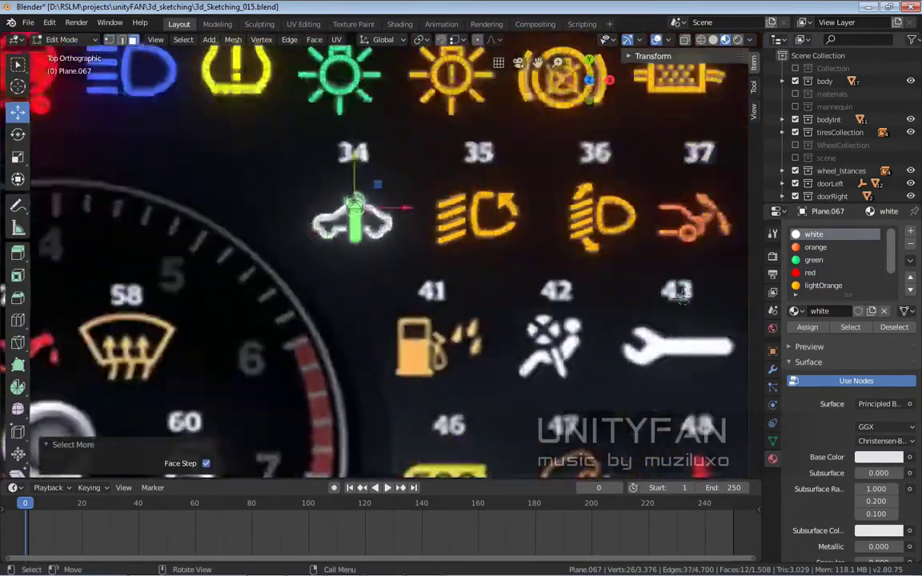
{"action": "key", "text": "shift+d"}
{"action": "scroll", "coordinate": [513, 248], "scroll_direction": "down", "scroll_amount": 1}
{"action": "left_click", "coordinate": [513, 248]}
{"action": "scroll", "coordinate": [522, 234], "scroll_direction": "up", "scroll_amount": 3}
{"action": "scroll", "coordinate": [522, 234], "scroll_direction": "up", "scroll_amount": 3}
{"action": "middle_click_drag", "start_coordinate": [522, 233], "coordinate": [395, 166], "text": "shift"}
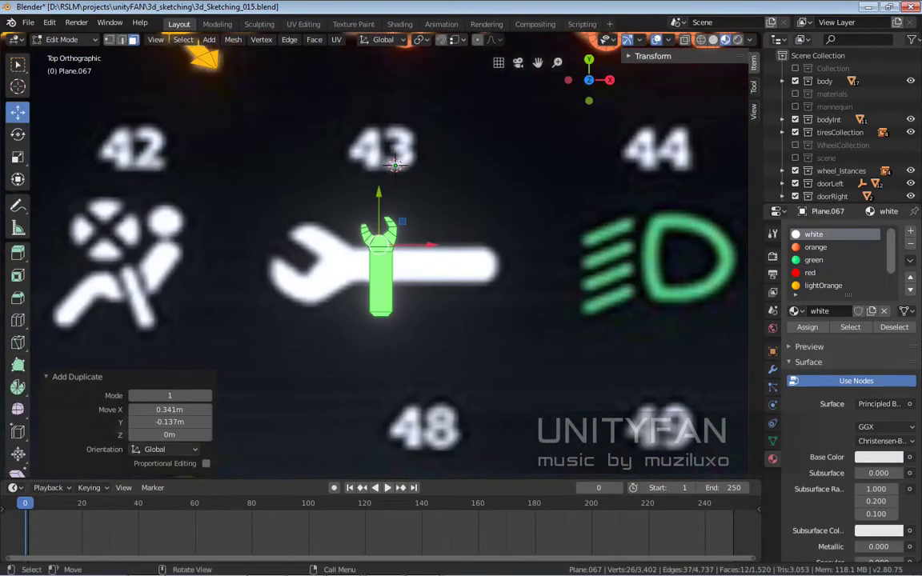
{"action": "left_click", "coordinate": [284, 270]}
{"action": "scroll", "coordinate": [284, 270], "scroll_direction": "up", "scroll_amount": 2}
{"action": "key", "text": "r"}
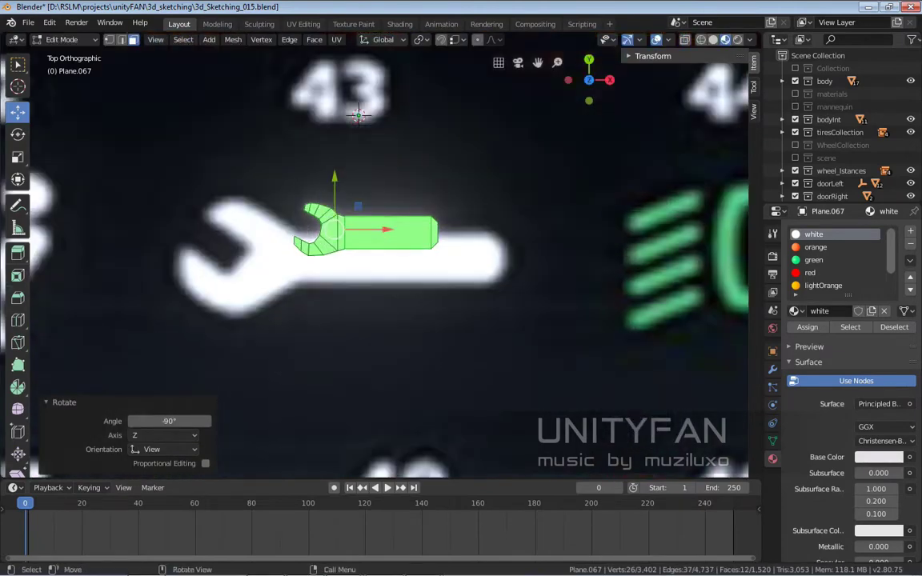
{"action": "key", "text": "g"}
{"action": "key", "text": "s"}
{"action": "middle_click_drag", "start_coordinate": [358, 114], "coordinate": [419, 88], "text": "shift"}
{"action": "key", "text": "g"}
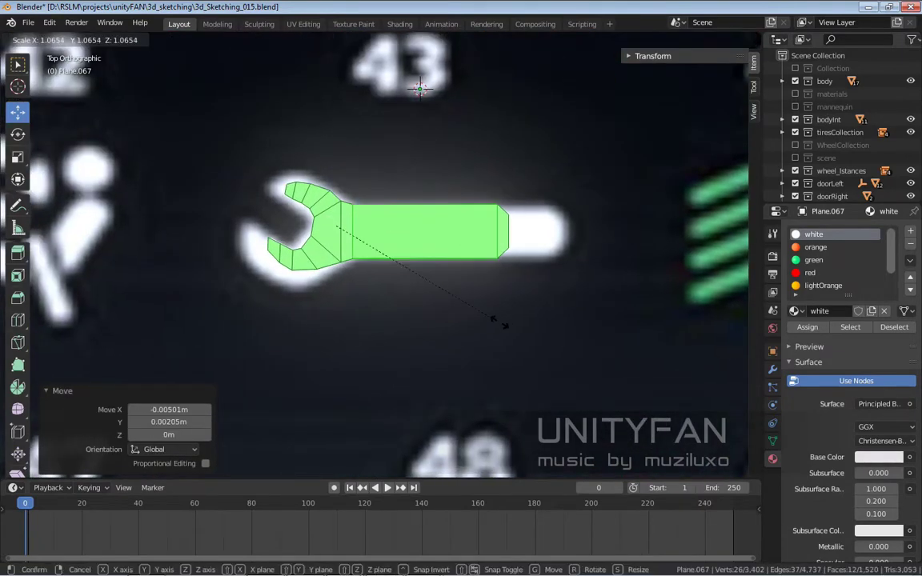
{"action": "left_click", "coordinate": [497, 321]}
- Stretch the wrench shaft by moving its top edge vertically
{"action": "key", "text": "Tab"}
{"action": "scroll", "coordinate": [385, 232], "scroll_direction": "up", "scroll_amount": 2}
{"action": "key", "text": "g"}
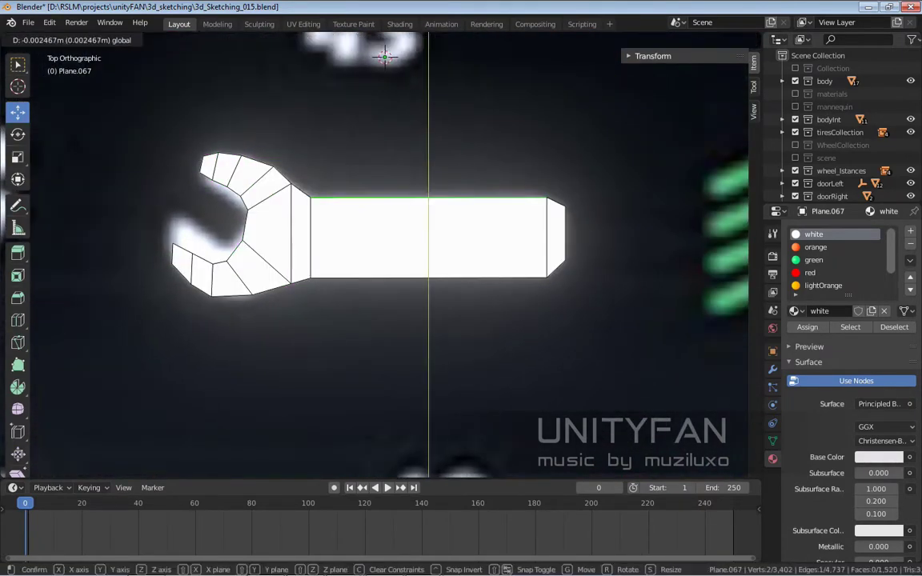
{"action": "left_click", "coordinate": [474, 275]}
{"action": "middle_click_drag", "start_coordinate": [474, 275], "coordinate": [651, 216], "text": "shift"}
{"action": "scroll", "coordinate": [650, 217], "scroll_direction": "up", "scroll_amount": 2}
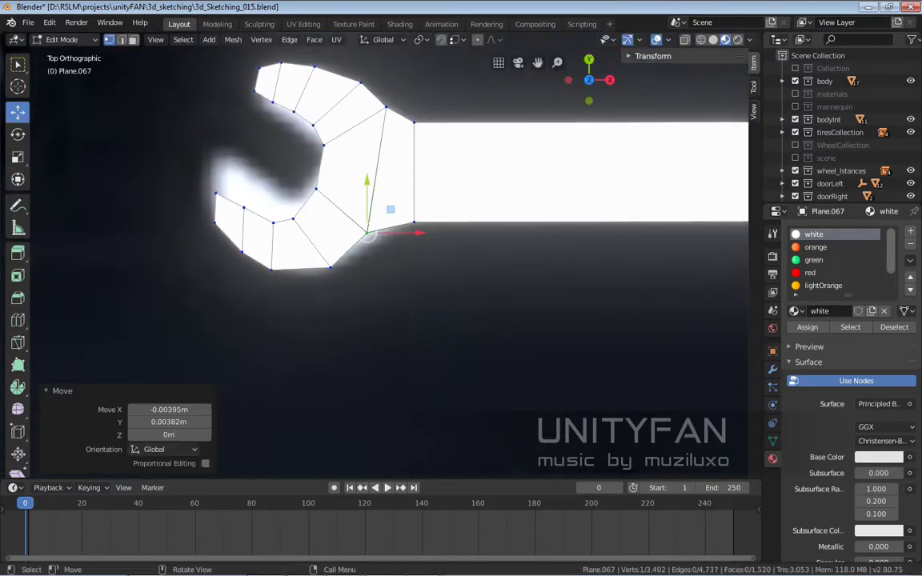
{"action": "scroll", "coordinate": [293, 219], "scroll_direction": "up", "scroll_amount": 2}
{"action": "scroll", "coordinate": [356, 209], "scroll_direction": "down", "scroll_amount": 1}
- Drag the jaw vertices to match the wrench's open jaw outline
{"action": "left_click_drag", "start_coordinate": [341, 233], "coordinate": [356, 208]}
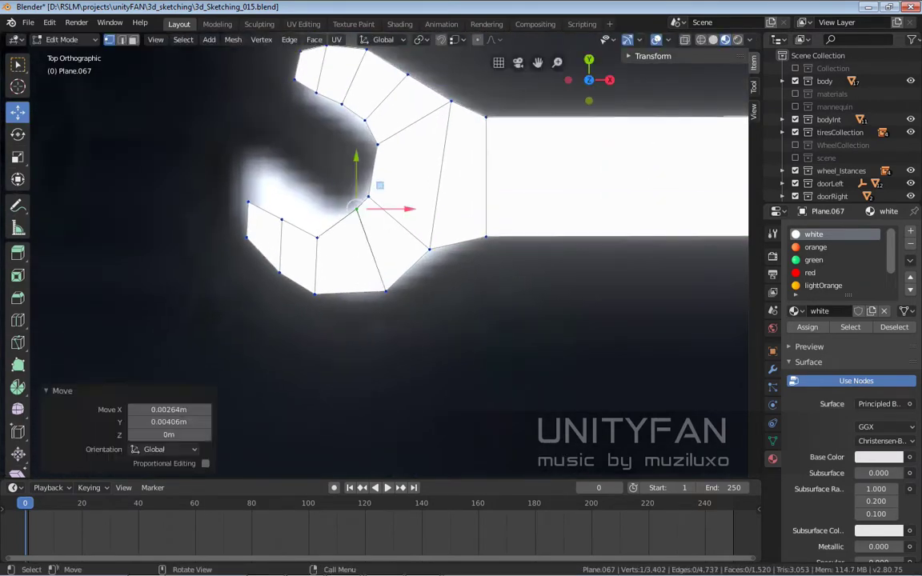
{"action": "left_click_drag", "start_coordinate": [282, 218], "coordinate": [294, 183]}
{"action": "left_click_drag", "start_coordinate": [249, 203], "coordinate": [248, 160]}
{"action": "left_click_drag", "start_coordinate": [247, 237], "coordinate": [285, 279]}
{"action": "left_click_drag", "start_coordinate": [327, 209], "coordinate": [320, 201]}
{"action": "scroll", "coordinate": [321, 201], "scroll_direction": "up", "scroll_amount": 2}
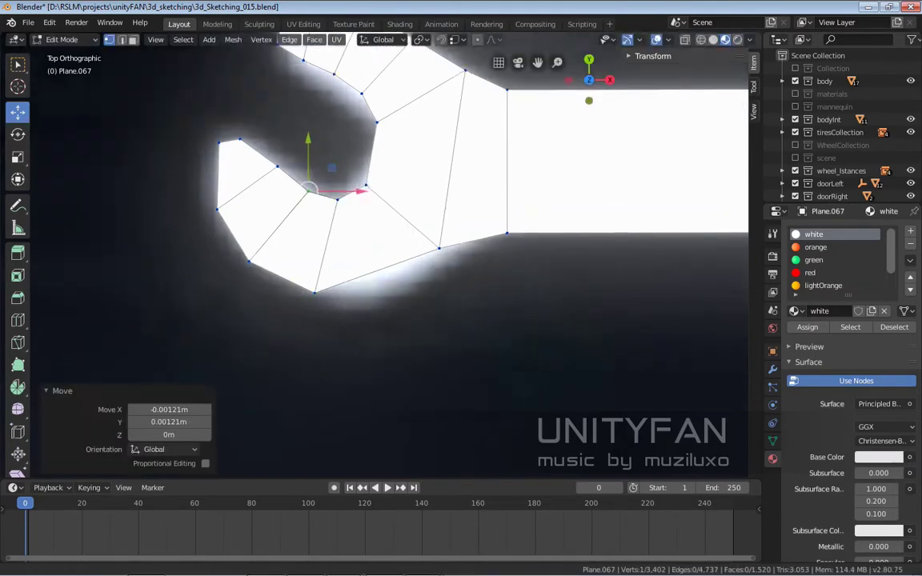
- Knife-cut a new edge across the wrench jaw
{"action": "key", "text": "k"}
{"action": "left_click", "coordinate": [333, 200]}
{"action": "left_click", "coordinate": [358, 292]}
{"action": "key", "text": "Return"}
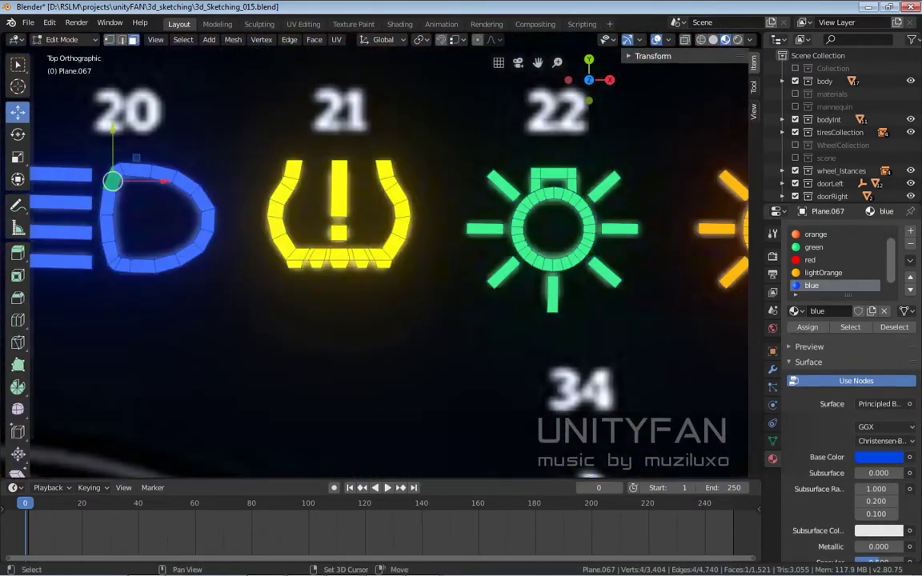
- Duplicate the whole blue headlight, scale it by 0.771 and place it on icon 44
{"action": "key", "text": "ctrl+KP_Add"}
{"action": "scroll", "coordinate": [376, 240], "scroll_direction": "down", "scroll_amount": 5}
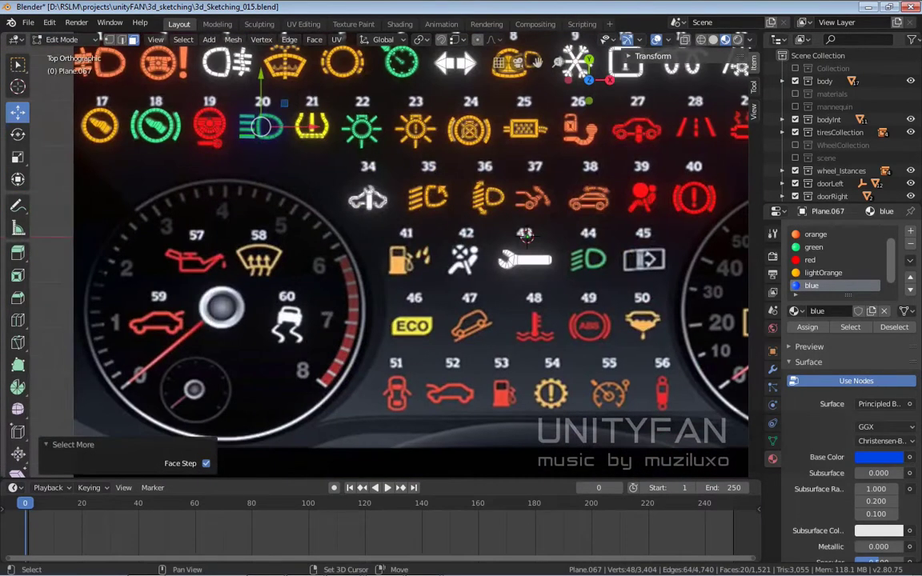
{"action": "key", "text": "shift+d"}
{"action": "scroll", "coordinate": [497, 235], "scroll_direction": "up", "scroll_amount": 5}
{"action": "key", "text": "s"}
{"action": "left_click", "coordinate": [62, 138]}
{"action": "key", "text": "g"}
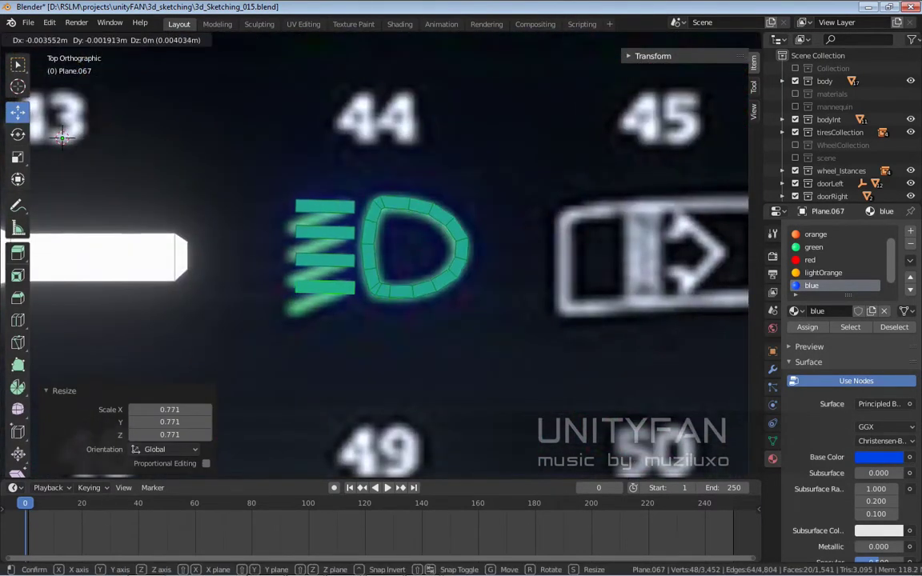
{"action": "left_click", "coordinate": [376, 247]}
{"action": "scroll", "coordinate": [339, 244], "scroll_direction": "up", "scroll_amount": 2}
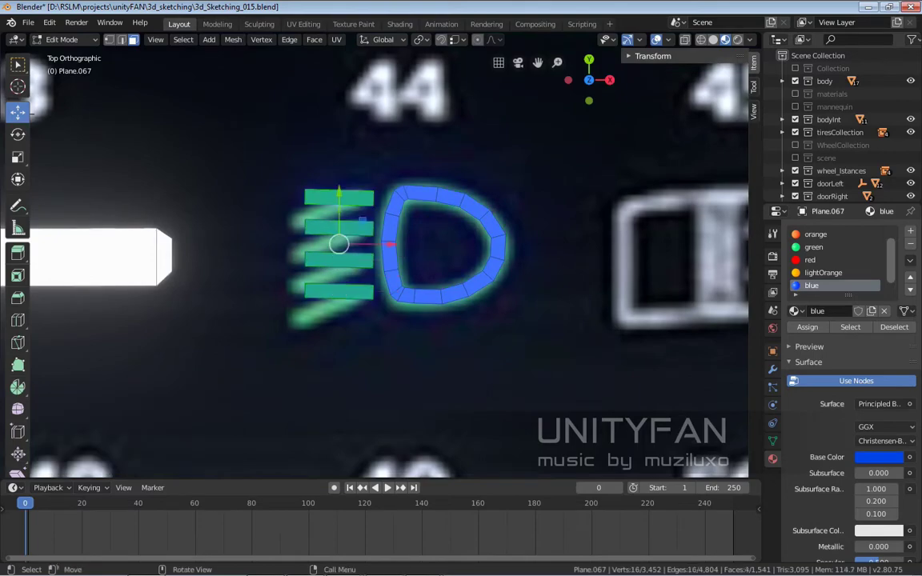
- Align the headlight copy's bars to the reference and assign it the green material
{"action": "left_click_drag", "start_coordinate": [389, 244], "coordinate": [373, 246]}
{"action": "scroll", "coordinate": [373, 248], "scroll_direction": "up", "scroll_amount": 1}
{"action": "key", "text": "ctrl+z"}
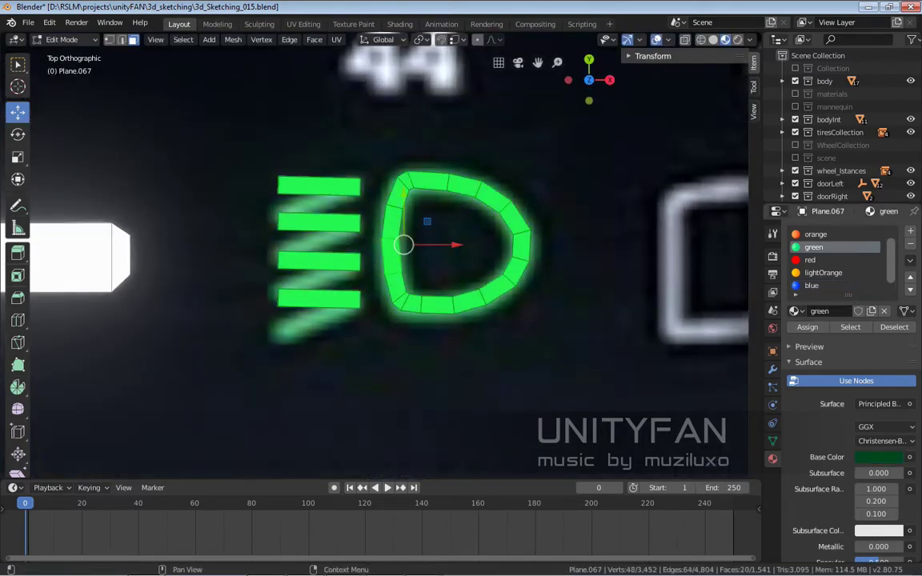
{"action": "scroll", "coordinate": [423, 143], "scroll_direction": "up", "scroll_amount": 2}
{"action": "left_click", "coordinate": [422, 142]}
{"action": "left_click_drag", "start_coordinate": [423, 184], "coordinate": [423, 193]}
{"action": "scroll", "coordinate": [298, 227], "scroll_direction": "down", "scroll_amount": 8}
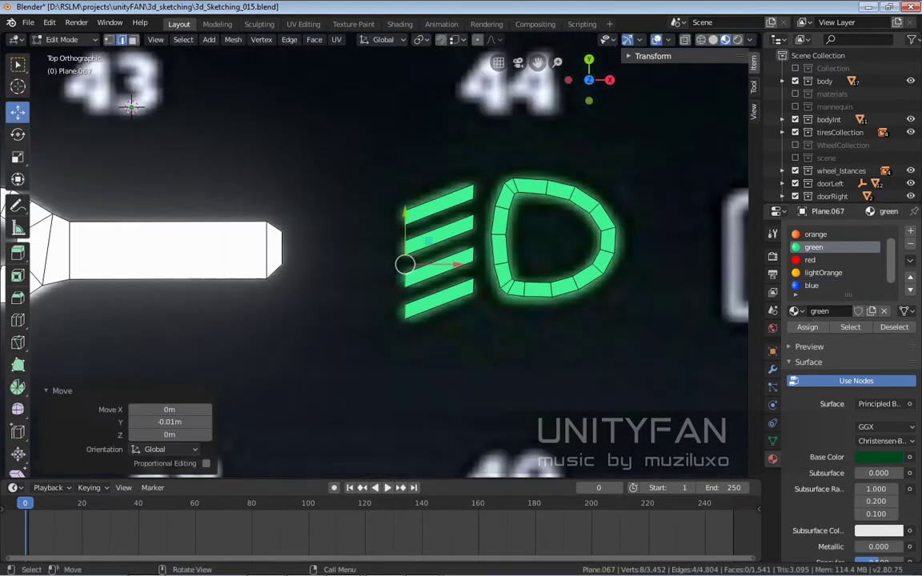
{"action": "middle_click_drag", "start_coordinate": [298, 226], "coordinate": [396, 240], "text": "shift"}
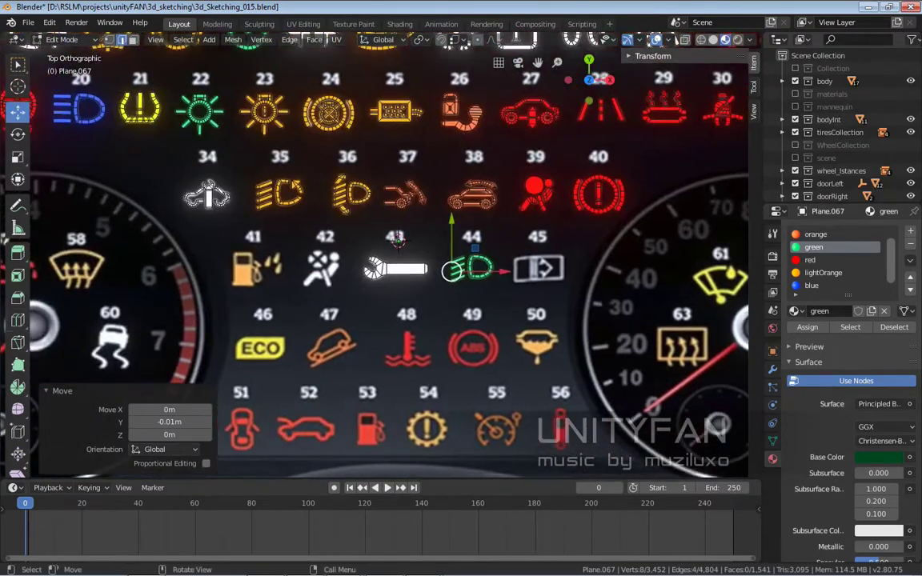
- Duplicate the red airbag mesh onto icon 42 and scale the copy up to 1.113
{"action": "scroll", "coordinate": [508, 210], "scroll_direction": "up", "scroll_amount": 3}
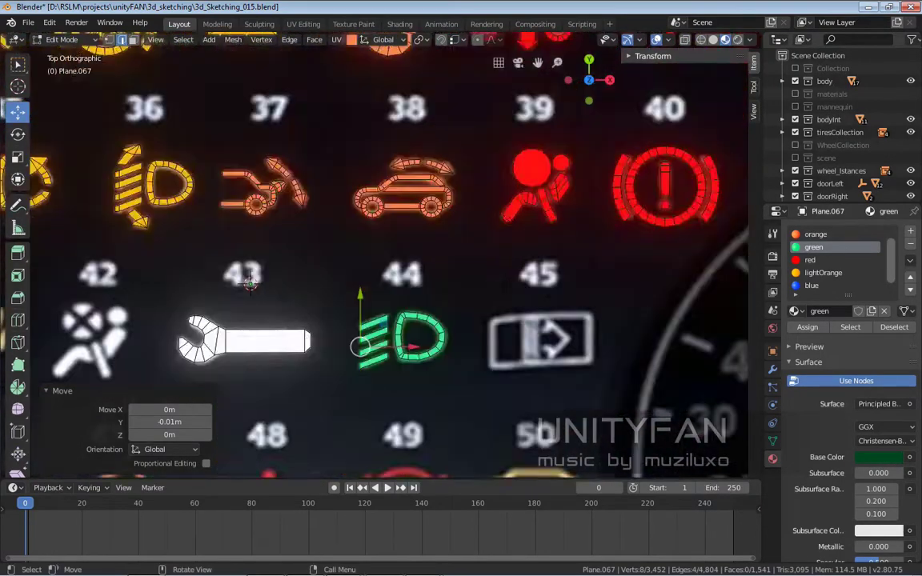
{"action": "scroll", "coordinate": [512, 201], "scroll_direction": "up", "scroll_amount": 3}
{"action": "left_click", "coordinate": [463, 178]}
{"action": "key", "text": "ctrl+KP_Add"}
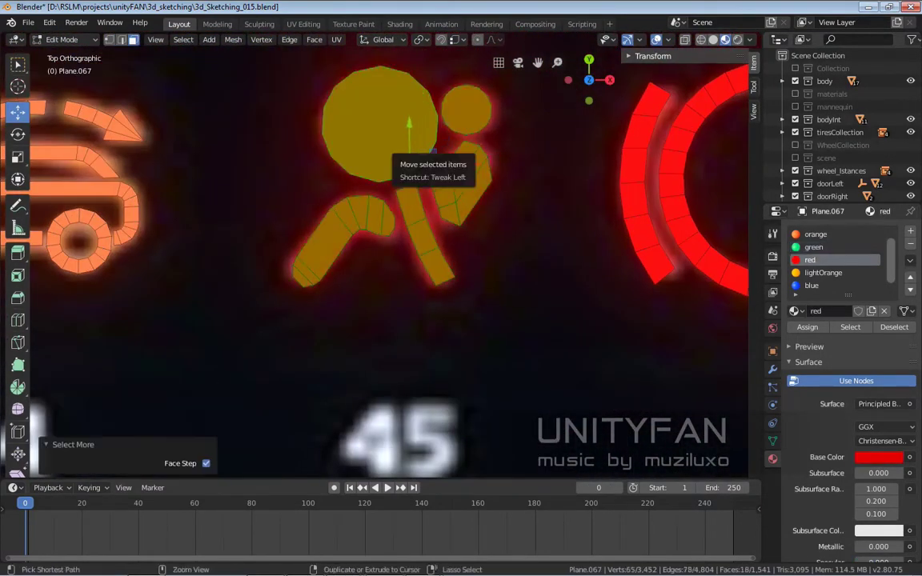
{"action": "scroll", "coordinate": [401, 160], "scroll_direction": "down", "scroll_amount": 6}
{"action": "scroll", "coordinate": [318, 218], "scroll_direction": "up", "scroll_amount": 4}
{"action": "key", "text": "shift+d"}
{"action": "left_click", "coordinate": [318, 218]}
{"action": "key", "text": "KP_Decimal"}
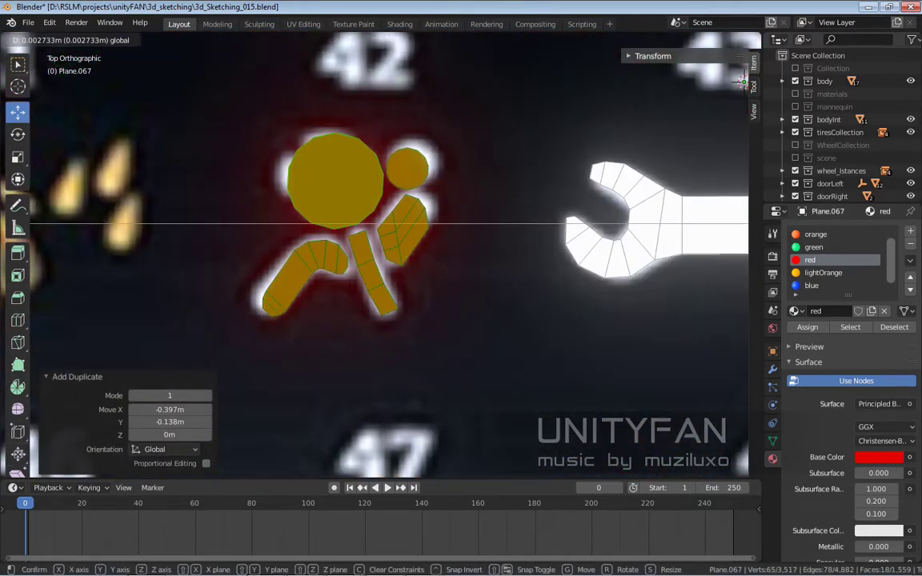
{"action": "key", "text": "s"}
{"action": "left_click", "coordinate": [313, 218]}
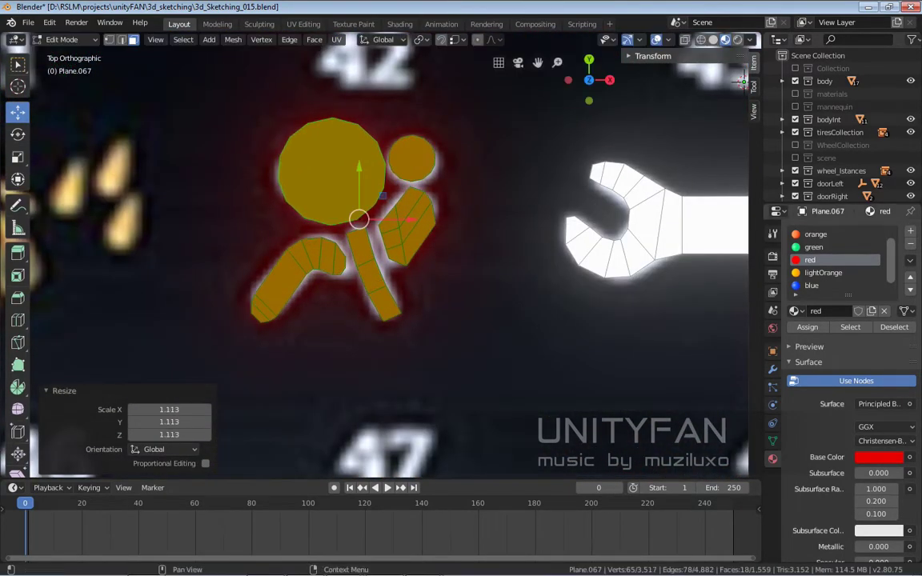
- Make the airbag copy white and knife-cut two crossing lines through its head circle
{"action": "left_click", "coordinate": [813, 234]}
{"action": "left_click", "coordinate": [807, 326]}
{"action": "left_click", "coordinate": [320, 160]}
{"action": "left_click_drag", "start_coordinate": [353, 160], "coordinate": [351, 160]}
{"action": "scroll", "coordinate": [360, 184], "scroll_direction": "up", "scroll_amount": 3}
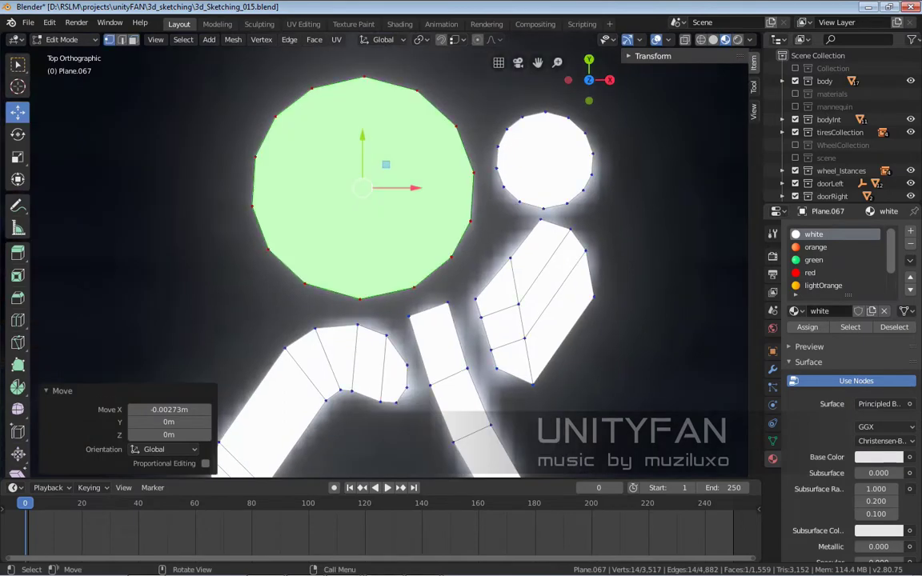
{"action": "left_click", "coordinate": [254, 157]}
{"action": "scroll", "coordinate": [254, 156], "scroll_direction": "up", "scroll_amount": 1}
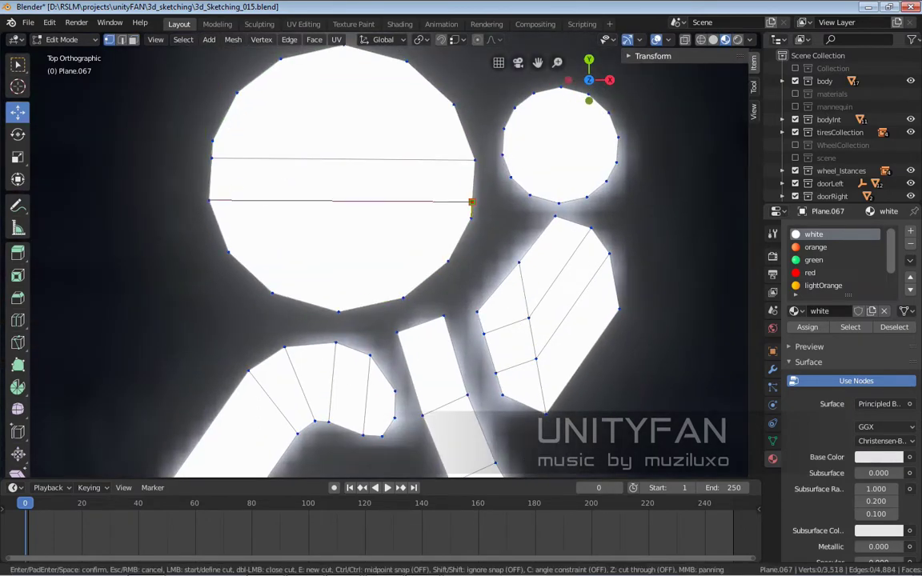
{"action": "key", "text": "3"}
{"action": "left_click", "coordinate": [361, 180]}
{"action": "scroll", "coordinate": [360, 180], "scroll_direction": "down", "scroll_amount": 2}
{"action": "key", "text": "alt+a"}
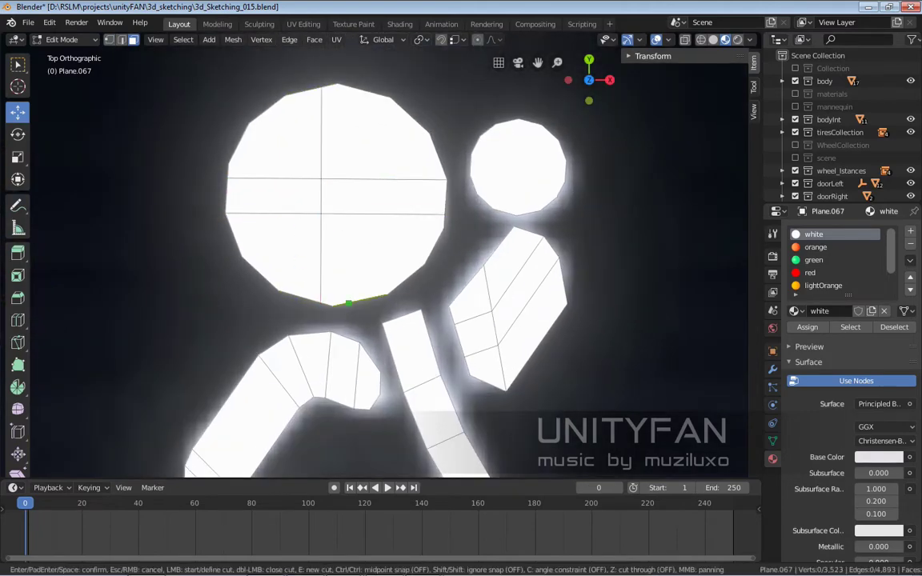
- Delete the four cross-band faces, splitting the head circle into quarters
{"action": "left_click", "coordinate": [335, 132], "text": "shift"}
{"action": "left_click", "coordinate": [398, 196], "text": "shift"}
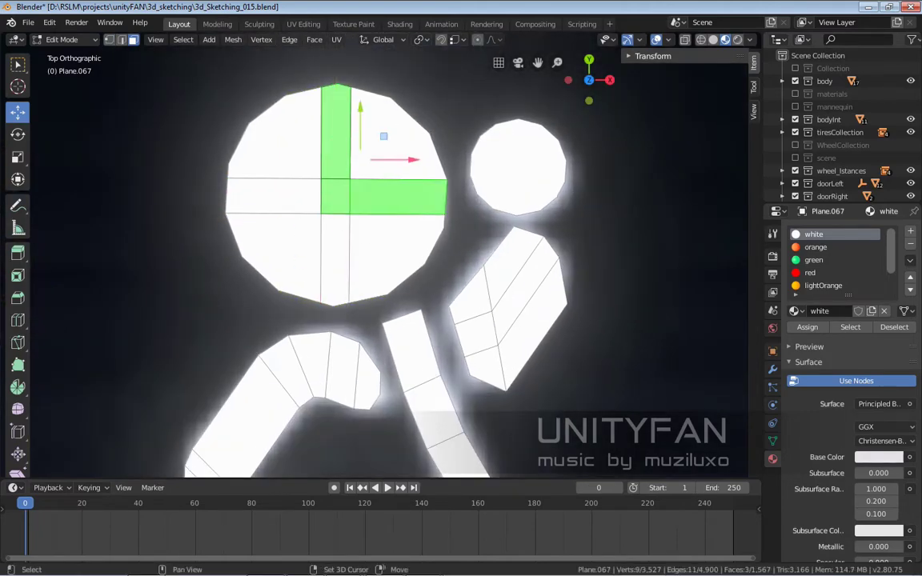
{"action": "left_click", "coordinate": [336, 257], "text": "shift"}
{"action": "left_click", "coordinate": [275, 196], "text": "shift"}
{"action": "key", "text": "x"}
{"action": "left_click", "coordinate": [206, 192]}
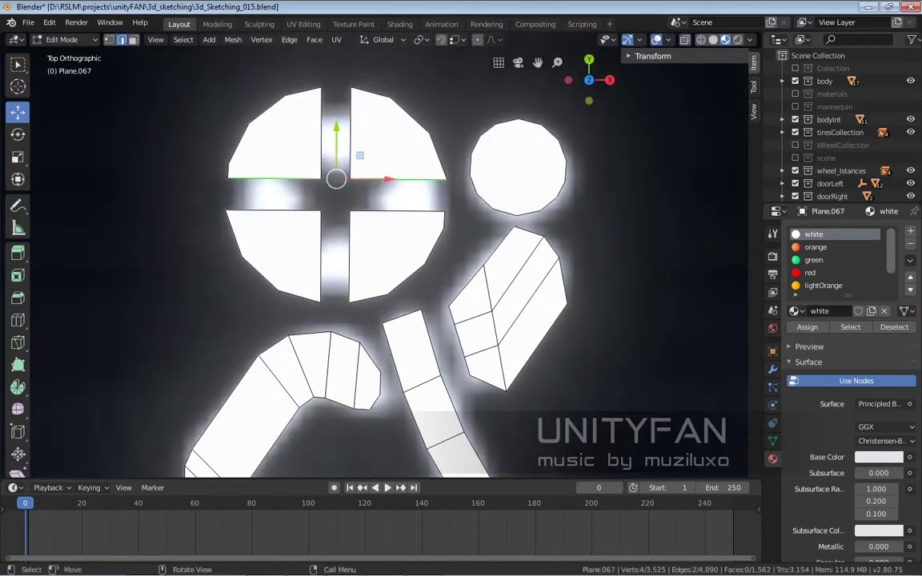
- Rotate the four circle quarters 45° so they form an X
{"action": "key", "text": "ctrl+KP_Add"}
{"action": "key", "text": "ctrl+KP_Add"}
{"action": "type", "text": "r45"}
{"action": "key", "text": "Return"}
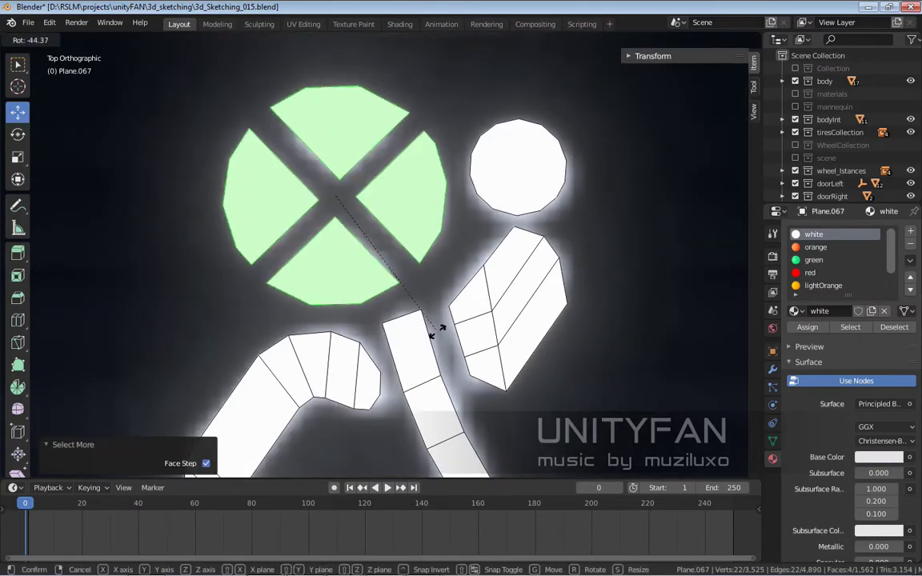
{"action": "key", "text": "Tab"}
{"action": "scroll", "coordinate": [432, 241], "scroll_direction": "down", "scroll_amount": 2}
- Extrude the small light-orange square horizontally into a bar and bevel its middle edge
{"action": "scroll", "coordinate": [276, 300], "scroll_direction": "up", "scroll_amount": 2}
{"action": "key", "text": "g"}
{"action": "key", "text": "y"}
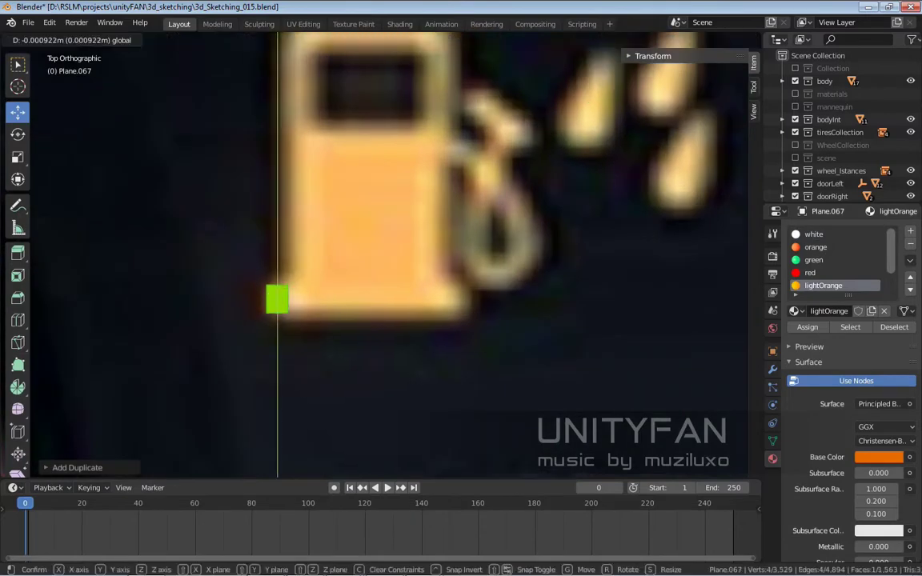
{"action": "key", "text": "Return"}
{"action": "scroll", "coordinate": [276, 299], "scroll_direction": "up", "scroll_amount": 2}
{"action": "scroll", "coordinate": [276, 300], "scroll_direction": "down", "scroll_amount": 3}
{"action": "key", "text": "e"}
{"action": "key", "text": "x"}
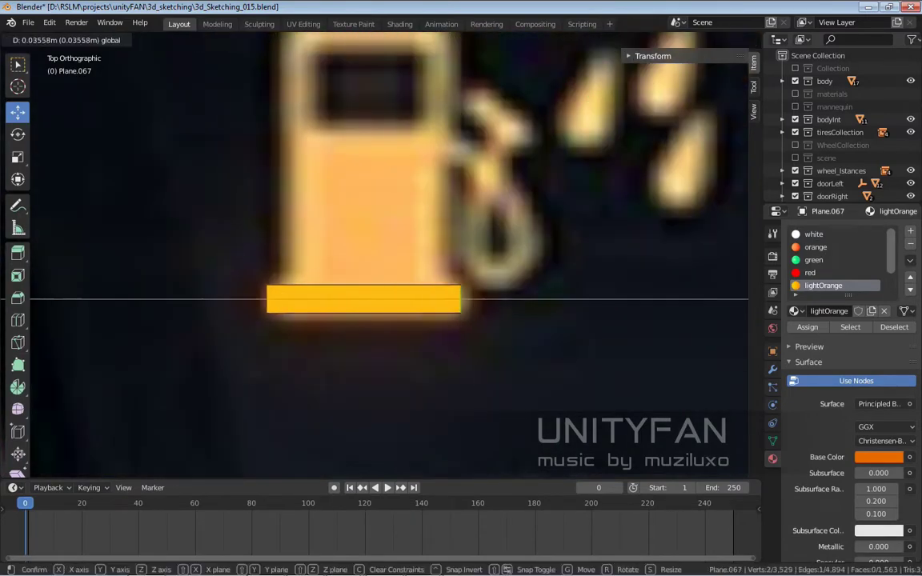
{"action": "key", "text": "Return"}
{"action": "scroll", "coordinate": [360, 320], "scroll_direction": "down", "scroll_amount": 1}
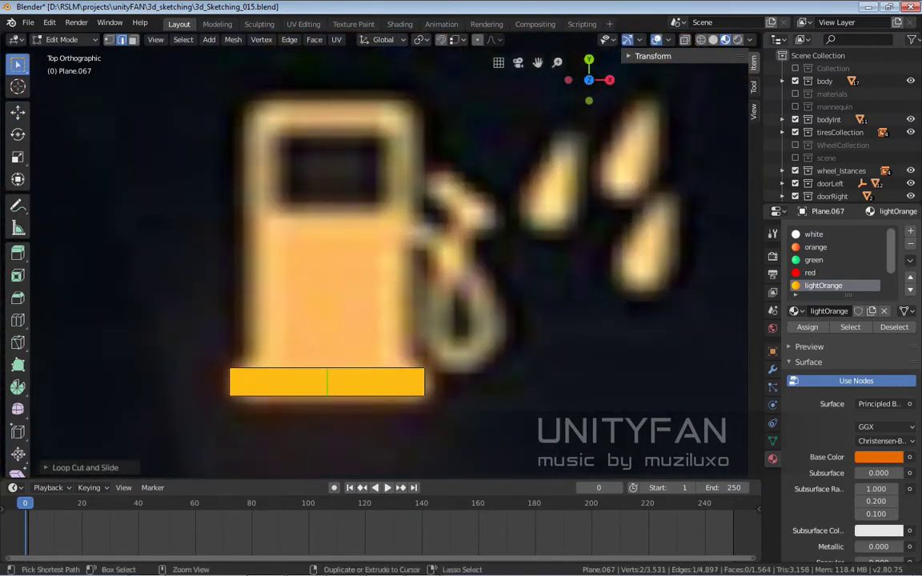
{"action": "key", "text": "ctrl+b"}
- Extrude the pump body upward in three vertical sections and taper its top
{"action": "scroll", "coordinate": [377, 256], "scroll_direction": "up", "scroll_amount": 2, "text": "ctrl"}
{"action": "key", "text": "e"}
{"action": "key", "text": "y"}
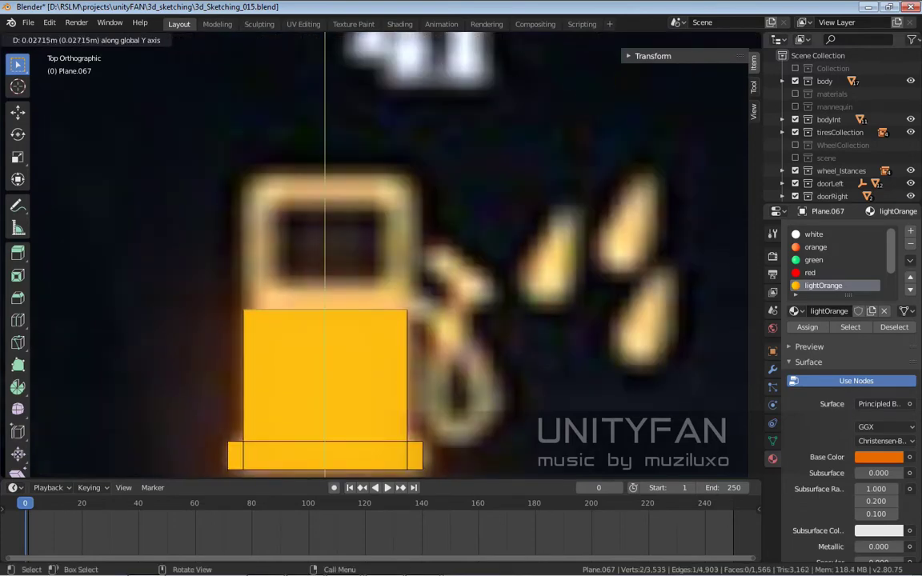
{"action": "key", "text": "Return"}
{"action": "scroll", "coordinate": [377, 256], "scroll_direction": "up", "scroll_amount": 1}
{"action": "key", "text": "e"}
{"action": "key", "text": "y"}
{"action": "key", "text": "Return"}
{"action": "key", "text": "e"}
{"action": "key", "text": "y"}
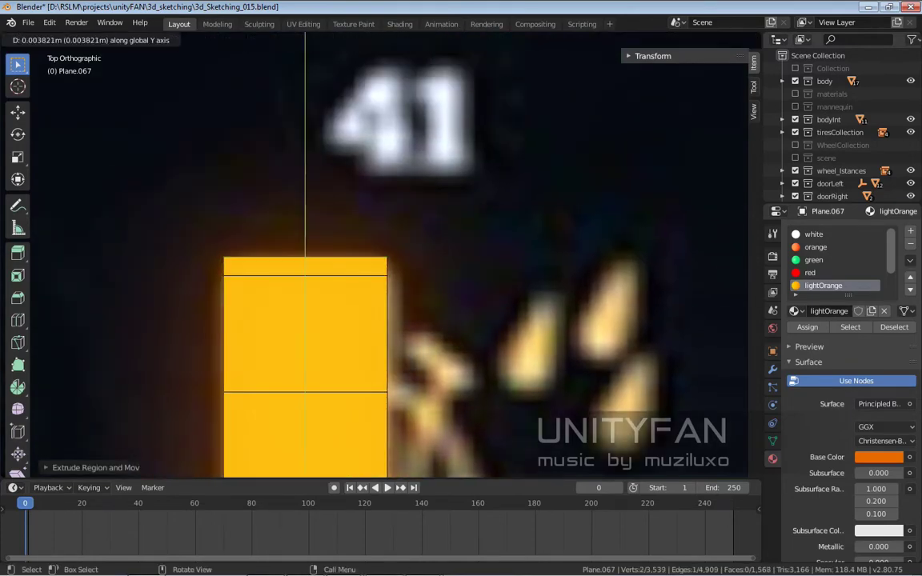
{"action": "key", "text": "Return"}
{"action": "key", "text": "s"}
{"action": "key", "text": "Return"}
{"action": "middle_click_drag", "start_coordinate": [525, 340], "coordinate": [554, 323], "text": "shift"}
- Inset the pump's upper face and delete it to cut the window hole
{"action": "left_click", "coordinate": [334, 321]}
{"action": "key", "text": "i"}
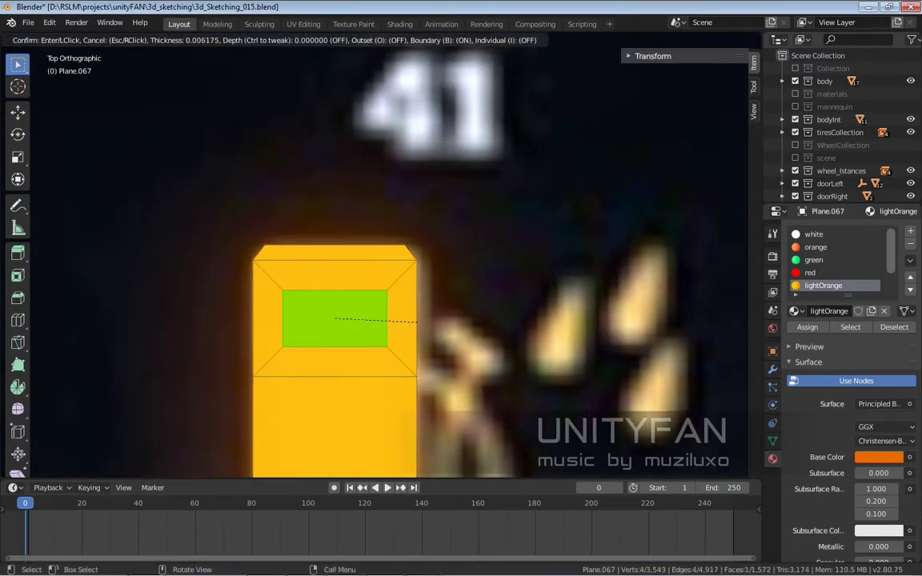
{"action": "left_click", "coordinate": [381, 322]}
{"action": "key", "text": "x"}
{"action": "left_click", "coordinate": [349, 319]}
- Position and rotate the small side piece to start the pump's hose
{"action": "key", "text": "shift+space"}
{"action": "key", "text": "g"}
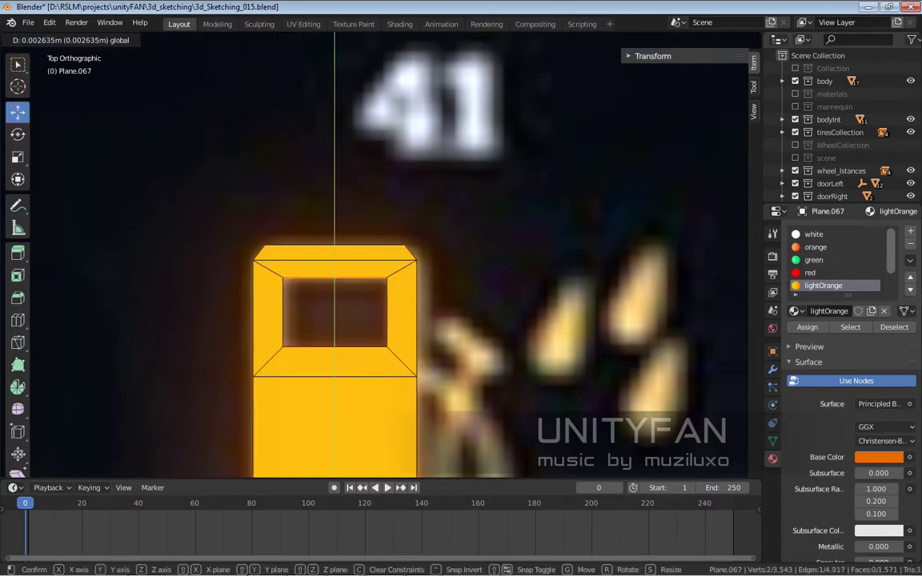
{"action": "scroll", "coordinate": [393, 264], "scroll_direction": "down", "scroll_amount": 3}
{"action": "key", "text": "Tab"}
{"action": "key", "text": "Tab"}
{"action": "scroll", "coordinate": [341, 378], "scroll_direction": "up", "scroll_amount": 2}
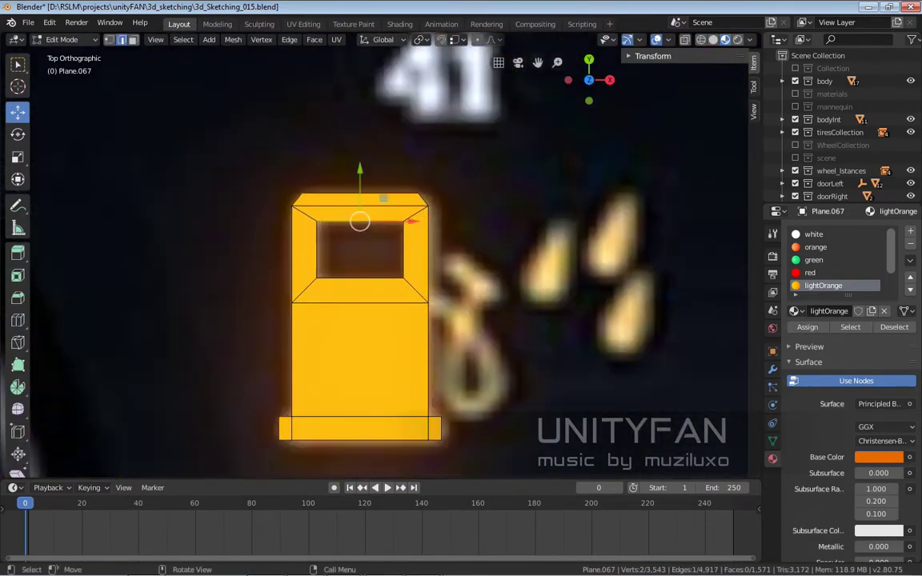
{"action": "key", "text": "Return"}
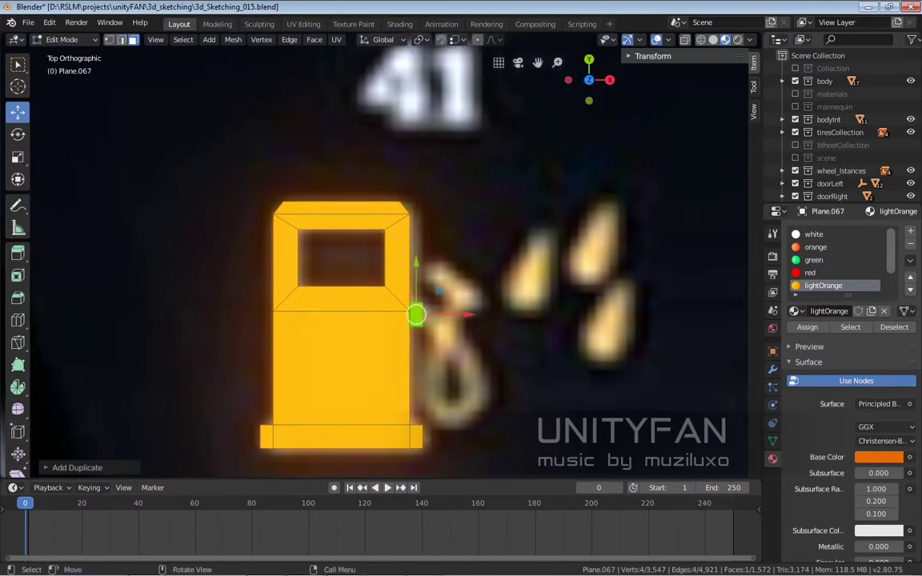
{"action": "scroll", "coordinate": [600, 336], "scroll_direction": "up", "scroll_amount": 2}
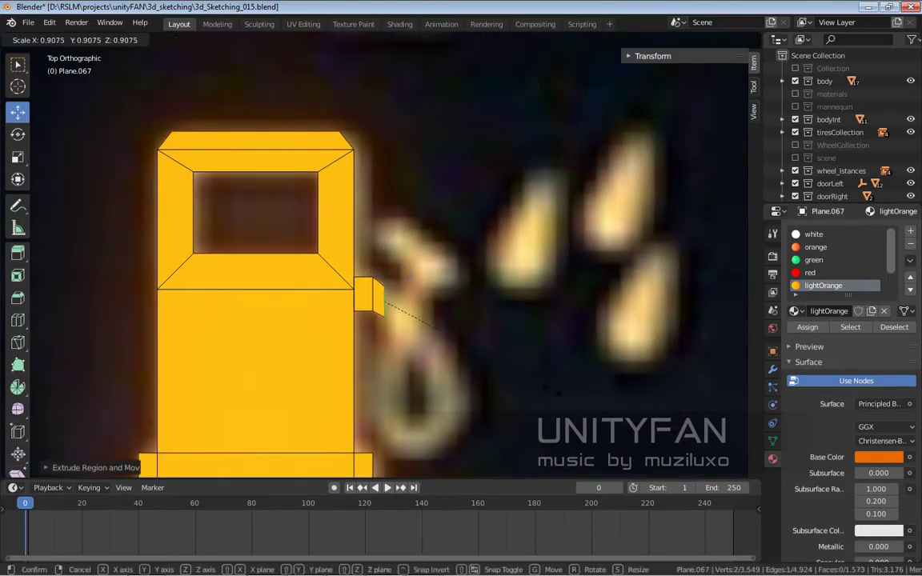
{"action": "left_click", "coordinate": [433, 329]}
{"action": "middle_click_drag", "start_coordinate": [433, 329], "coordinate": [418, 281], "text": "shift"}
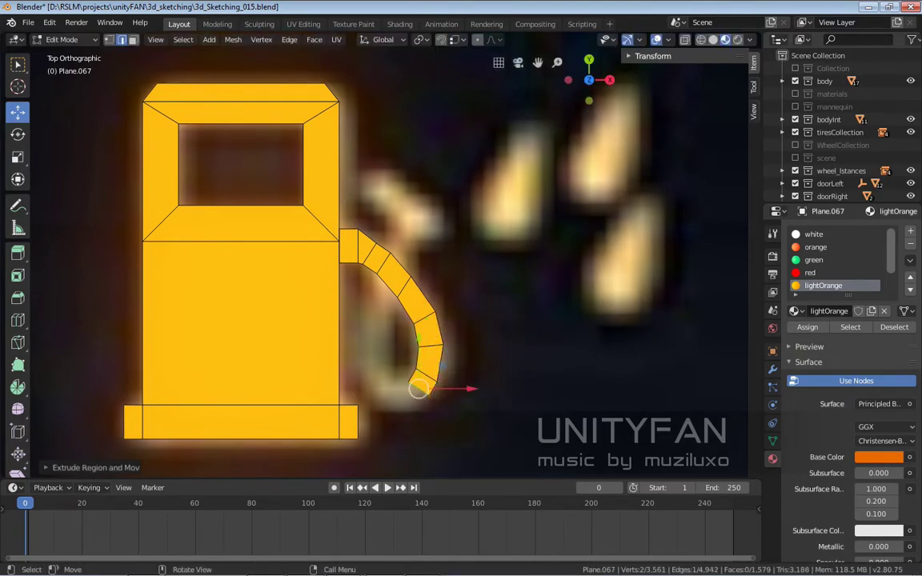
{"action": "left_click", "coordinate": [421, 391]}
{"action": "mouse_move", "coordinate": [420, 391]}
{"action": "middle_mouse_down", "text": "shift"}
{"action": "mouse_move", "coordinate": [455, 375]}
{"action": "mouse_move", "coordinate": [440, 392]}
{"action": "mouse_move", "coordinate": [485, 402]}
{"action": "middle_mouse_up", "text": "shift"}
- Extrude the hose in several segments looping up toward the nozzle
{"action": "key", "text": "g"}
{"action": "left_click", "coordinate": [488, 388]}
{"action": "scroll", "coordinate": [488, 387], "scroll_direction": "up", "scroll_amount": 1}
{"action": "key", "text": "g"}
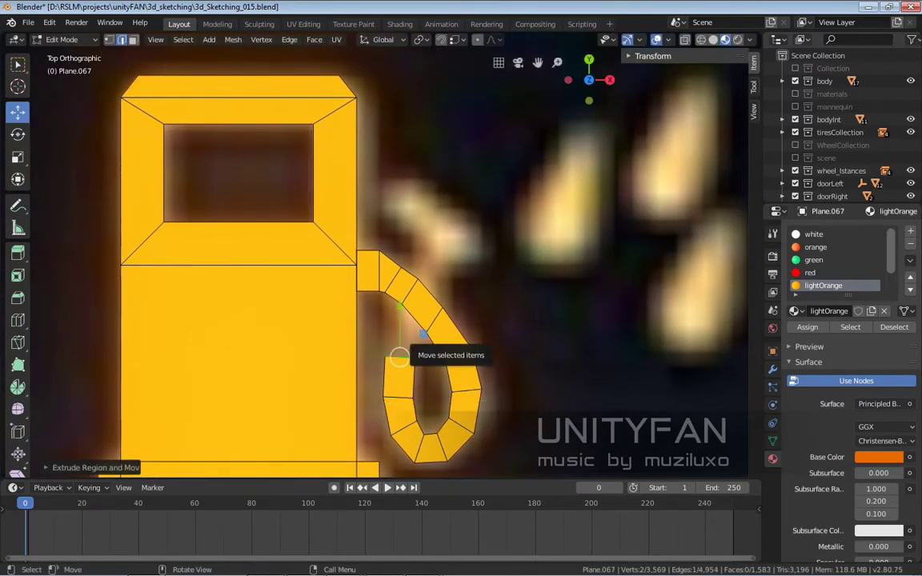
{"action": "scroll", "coordinate": [400, 356], "scroll_direction": "up", "scroll_amount": 1}
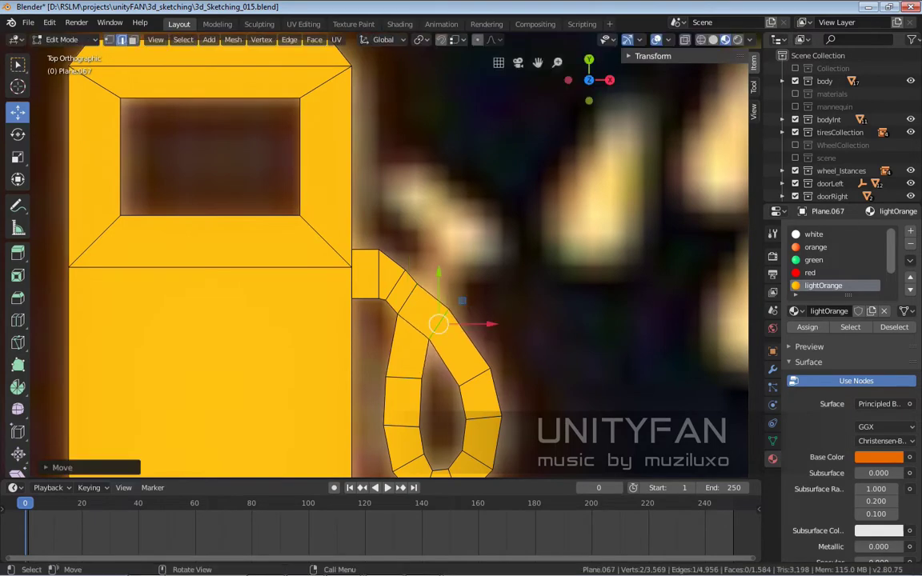
{"action": "scroll", "coordinate": [377, 256], "scroll_direction": "down", "scroll_amount": 3}
{"action": "key", "text": "e"}
{"action": "key", "text": "Return"}
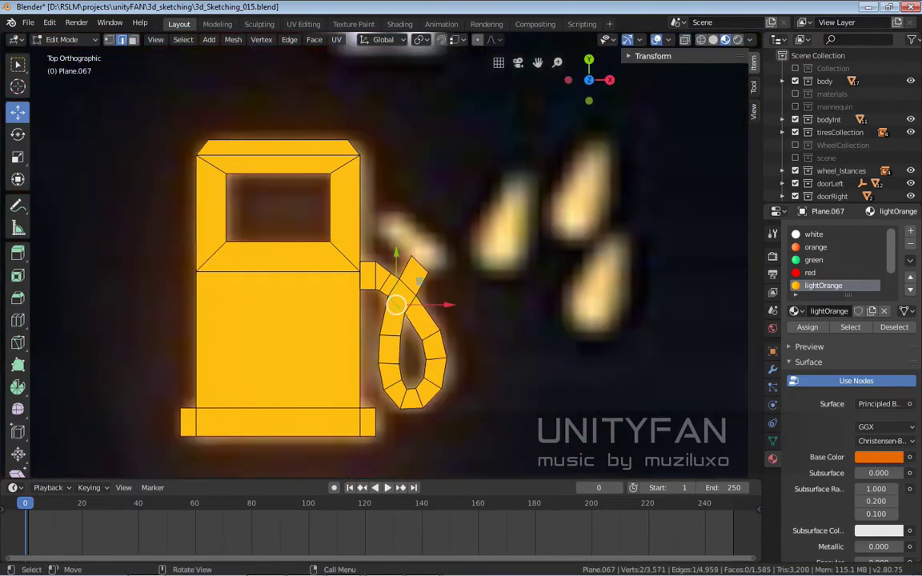
{"action": "scroll", "coordinate": [396, 304], "scroll_direction": "up", "scroll_amount": 2}
{"action": "key", "text": "e"}
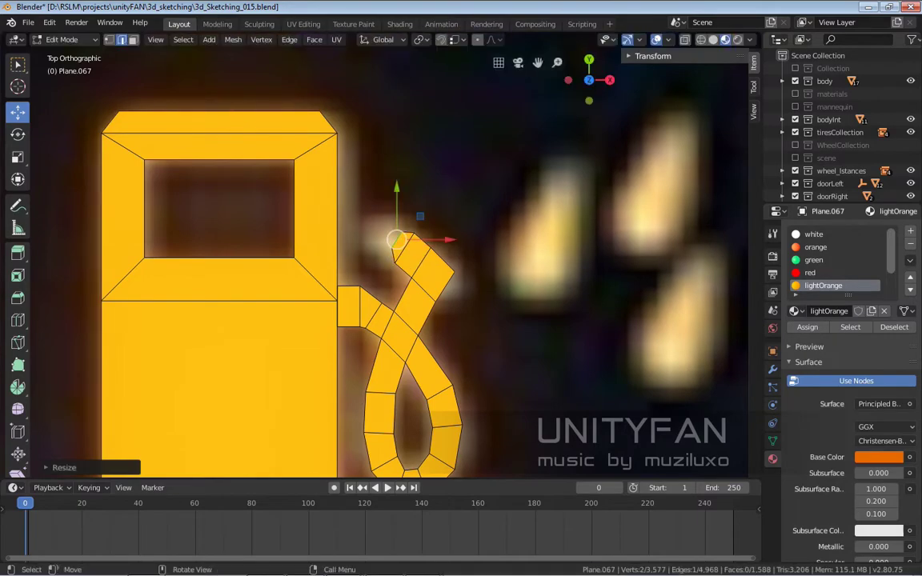
{"action": "key", "text": "e"}
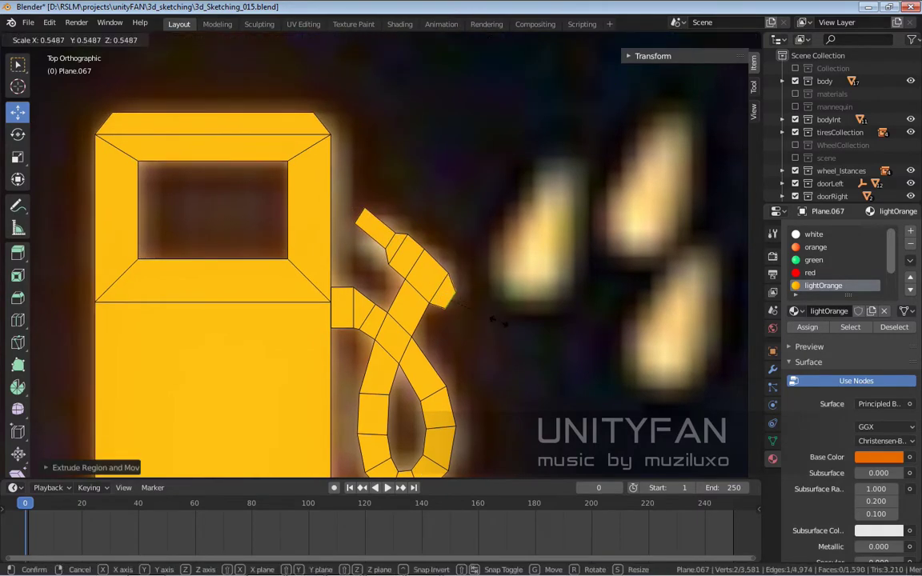
{"action": "left_click", "coordinate": [494, 320]}
- Model a pointed drop shape and fit it over the reference droplet
{"action": "scroll", "coordinate": [236, 223], "scroll_direction": "down", "scroll_amount": 3}
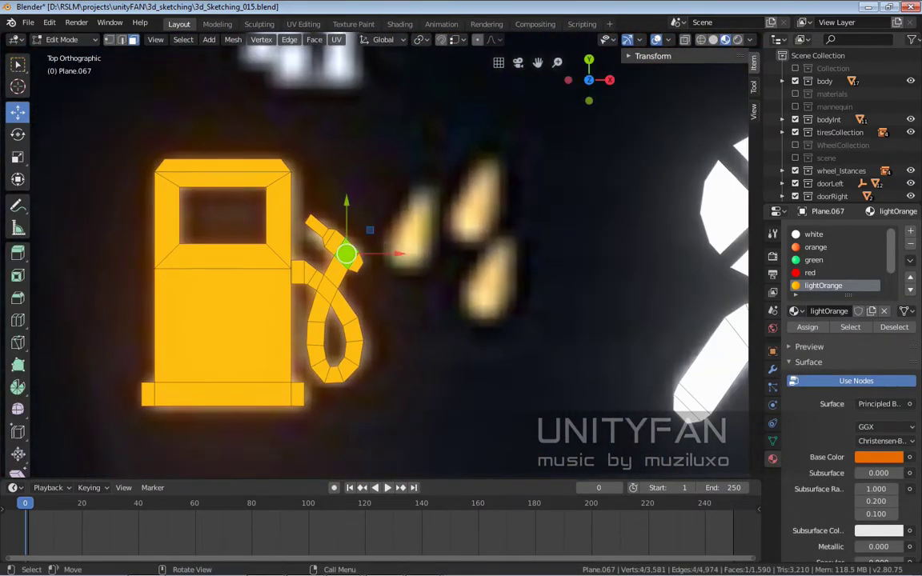
{"action": "scroll", "coordinate": [403, 240], "scroll_direction": "up", "scroll_amount": 3}
{"action": "left_click", "coordinate": [394, 229]}
{"action": "key", "text": "g"}
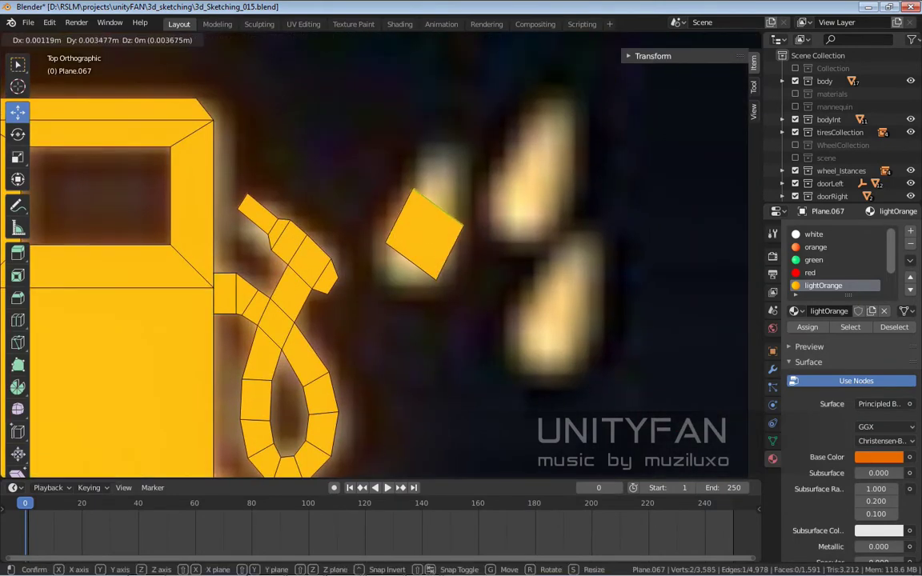
{"action": "left_click", "coordinate": [433, 208]}
{"action": "key", "text": "e"}
{"action": "left_click", "coordinate": [444, 164]}
{"action": "left_click", "coordinate": [411, 262]}
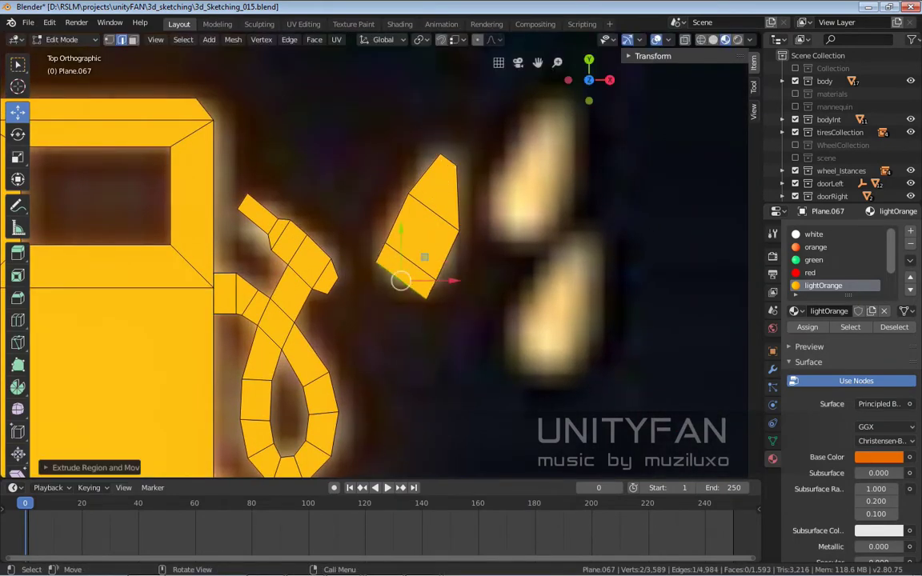
{"action": "key", "text": "s"}
{"action": "left_click", "coordinate": [403, 277]}
{"action": "left_click_drag", "start_coordinate": [433, 155], "coordinate": [447, 144]}
{"action": "scroll", "coordinate": [447, 145], "scroll_direction": "down", "scroll_amount": 2}
{"action": "key", "text": "g"}
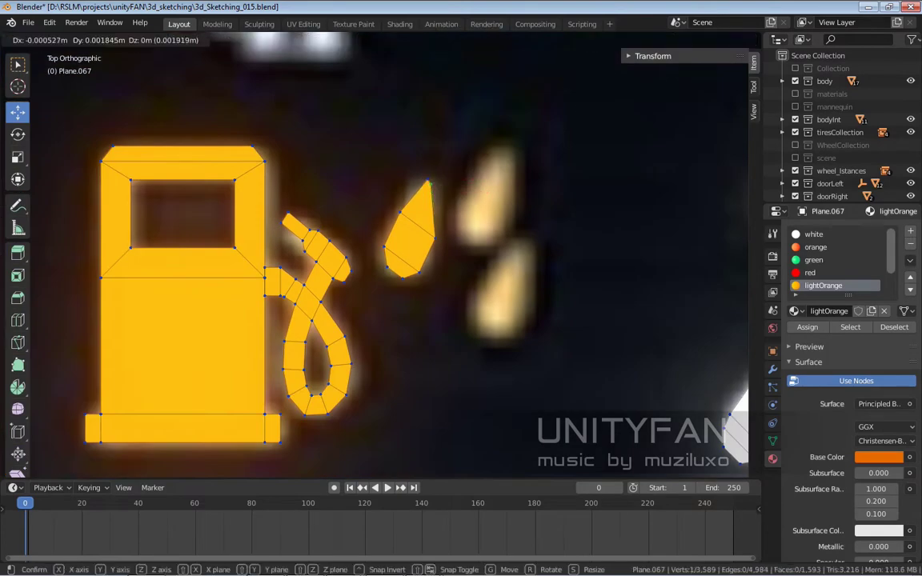
{"action": "key", "text": "Return"}
- Duplicate the drop twice onto the other two reference droplets
{"action": "scroll", "coordinate": [390, 257], "scroll_direction": "up", "scroll_amount": 2}
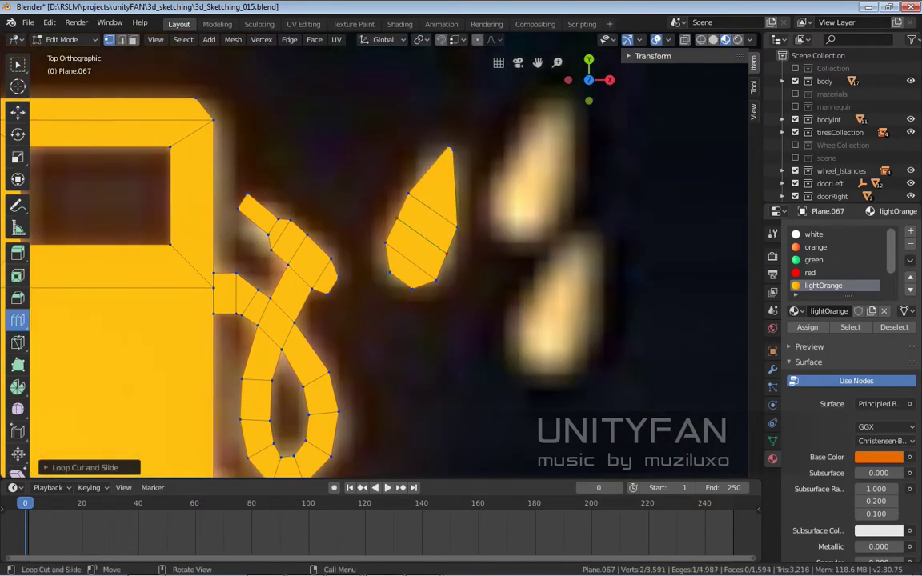
{"action": "scroll", "coordinate": [290, 255], "scroll_direction": "down", "scroll_amount": 3}
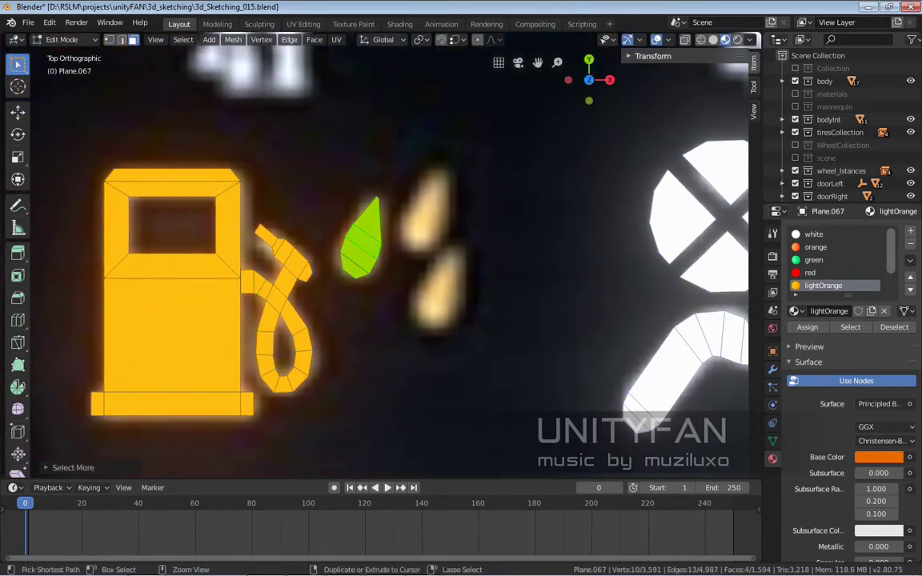
{"action": "scroll", "coordinate": [320, 248], "scroll_direction": "down", "scroll_amount": 1}
{"action": "key", "text": "shift+d"}
{"action": "left_click", "coordinate": [381, 206]}
{"action": "key", "text": "shift+d"}
{"action": "left_click", "coordinate": [390, 309]}
{"action": "scroll", "coordinate": [526, 227], "scroll_direction": "down", "scroll_amount": 6}
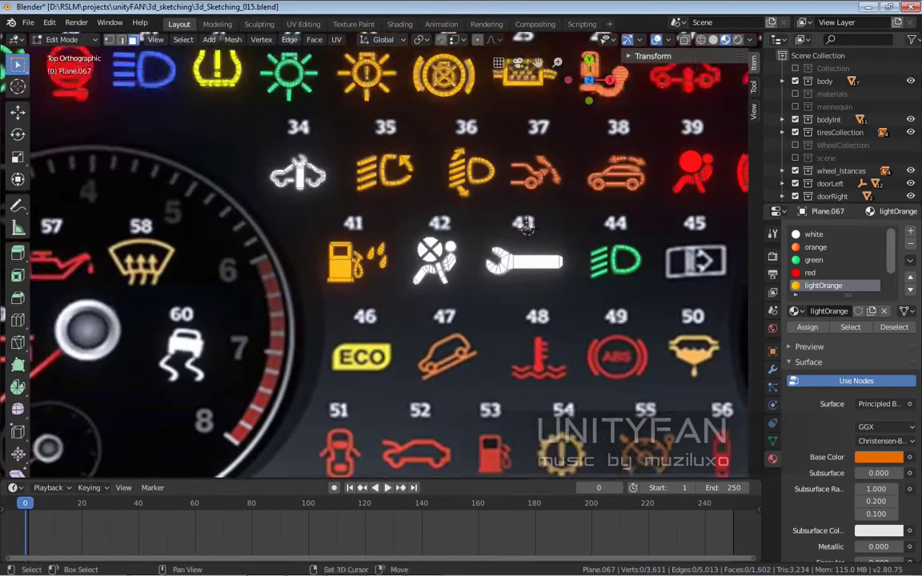
{"action": "middle_click_drag", "start_coordinate": [526, 228], "coordinate": [351, 215], "text": "shift"}
- Copy icon 43's white wrench bar into icon 45
{"action": "left_click", "coordinate": [373, 218]}
{"action": "scroll", "coordinate": [331, 204], "scroll_direction": "up", "scroll_amount": 2}
{"action": "key", "text": "shift+d"}
{"action": "left_click", "coordinate": [568, 200]}
{"action": "scroll", "coordinate": [567, 200], "scroll_direction": "up", "scroll_amount": 5}
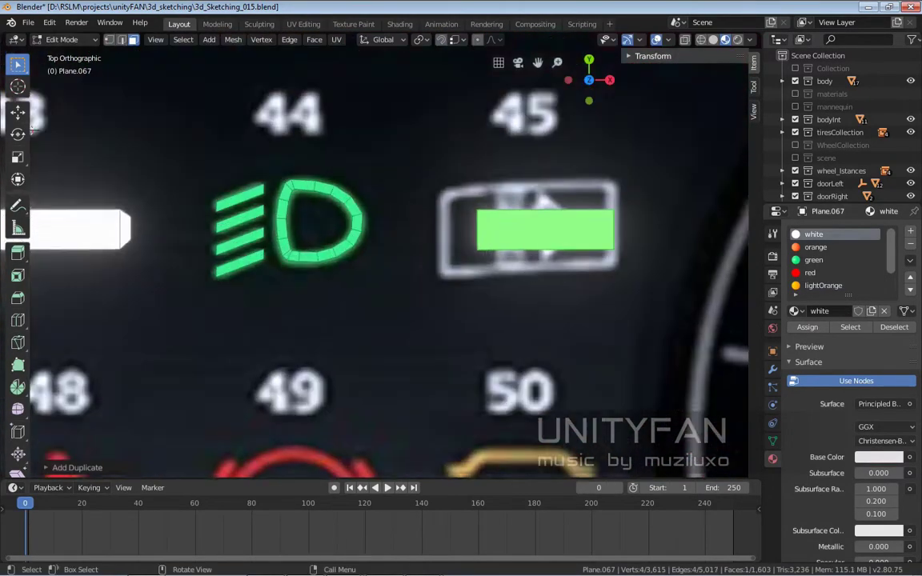
- In edge mode, resize the copied bar's bottom and top edges vertically
{"action": "key", "text": "2"}
{"action": "left_click", "coordinate": [415, 254]}
{"action": "key", "text": "s"}
{"action": "type", "text": "0"}
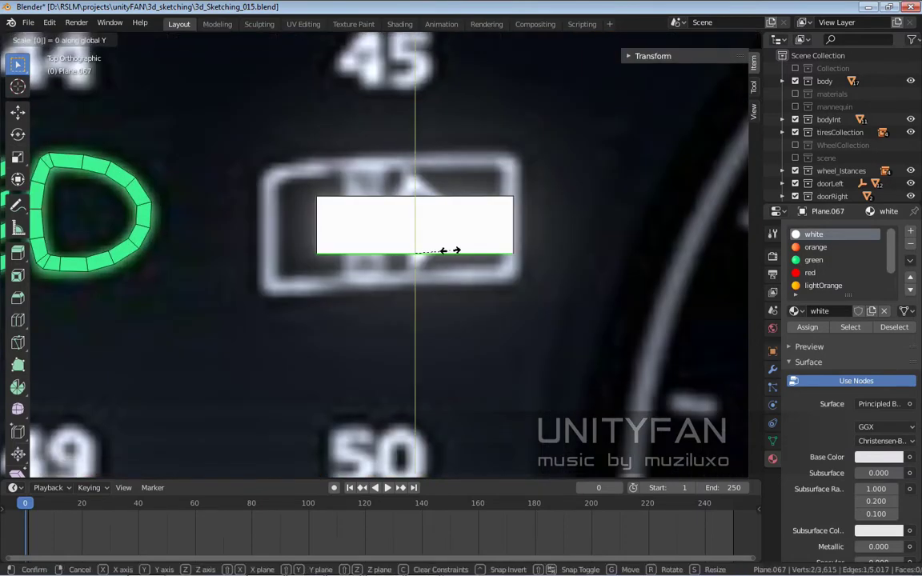
{"action": "key", "text": "Return"}
{"action": "key", "text": "s"}
{"action": "key", "text": "y"}
{"action": "key", "text": "Return"}
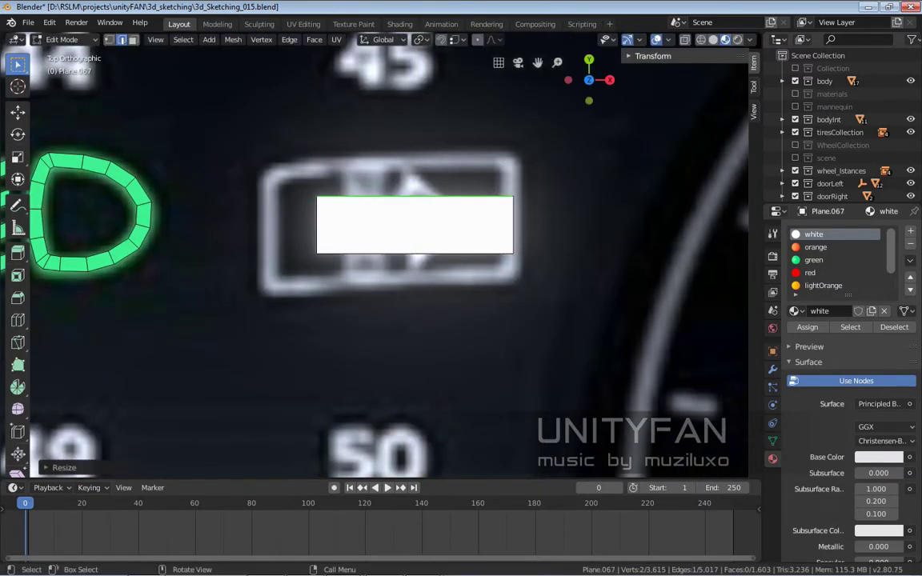
- Move the bottom edge up to make a thinner white bar
{"action": "key", "text": "s"}
{"action": "key", "text": "y"}
{"action": "key", "text": "Return"}
{"action": "scroll", "coordinate": [376, 240], "scroll_direction": "down", "scroll_amount": 2}
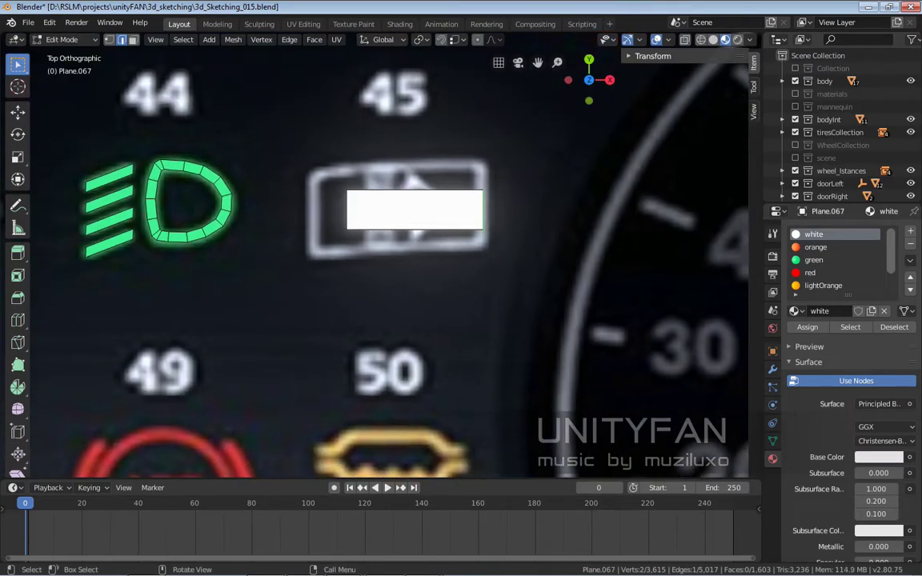
{"action": "key", "text": "g"}
{"action": "key", "text": "y"}
{"action": "key", "text": "Return"}
{"action": "scroll", "coordinate": [376, 241], "scroll_direction": "up", "scroll_amount": 2}
- Duplicate the bottom white bar vertically to form the battery's top bar
{"action": "left_click", "coordinate": [433, 210]}
{"action": "scroll", "coordinate": [480, 224], "scroll_direction": "up", "scroll_amount": 1}
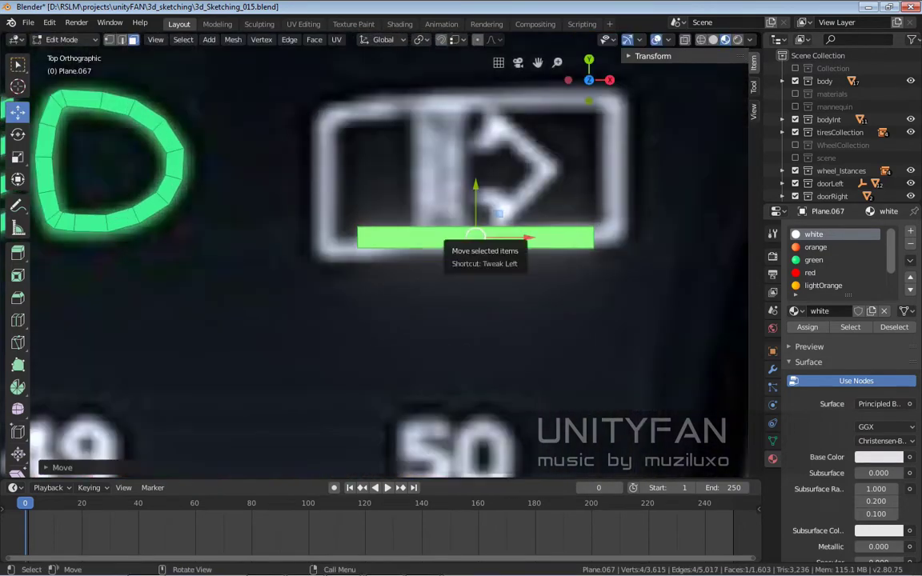
{"action": "scroll", "coordinate": [505, 221], "scroll_direction": "up", "scroll_amount": 1}
{"action": "left_click", "coordinate": [340, 237]}
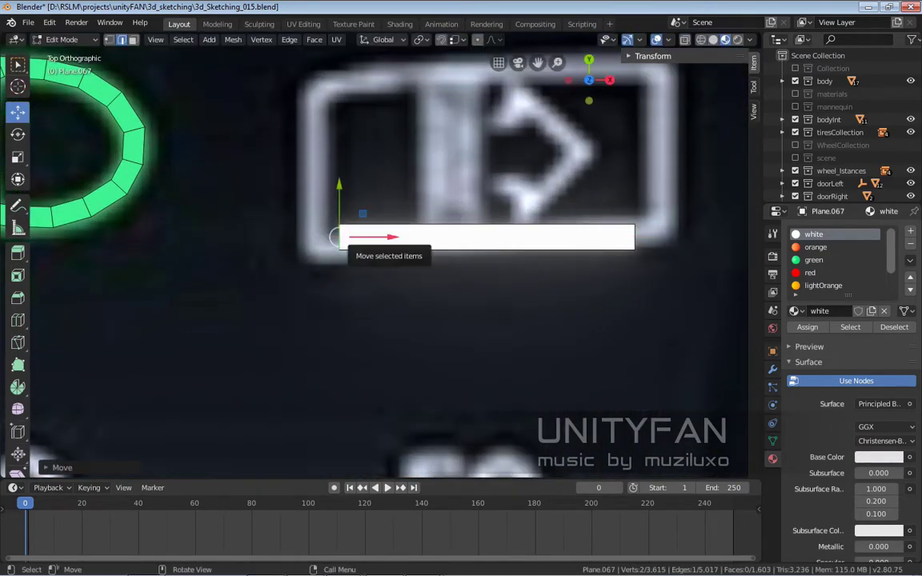
{"action": "left_click", "coordinate": [487, 237]}
{"action": "scroll", "coordinate": [487, 237], "scroll_direction": "down", "scroll_amount": 3}
{"action": "key", "text": "shift+d"}
{"action": "key", "text": "y"}
{"action": "key", "text": "Return"}
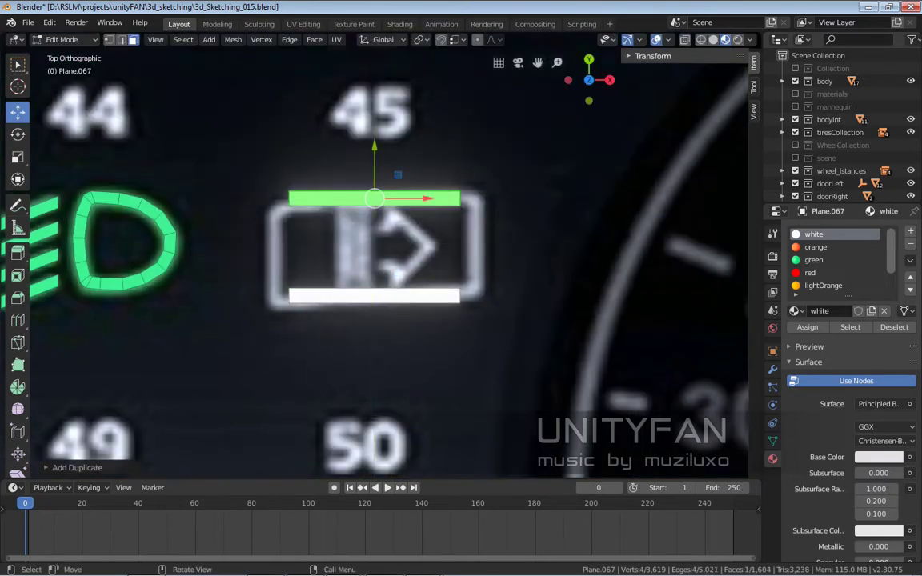
- Make a rotated, resized upright copy as the battery's right end bar
{"action": "key", "text": "shift+d"}
{"action": "key", "text": "r"}
{"action": "scroll", "coordinate": [469, 242], "scroll_direction": "up", "scroll_amount": 2}
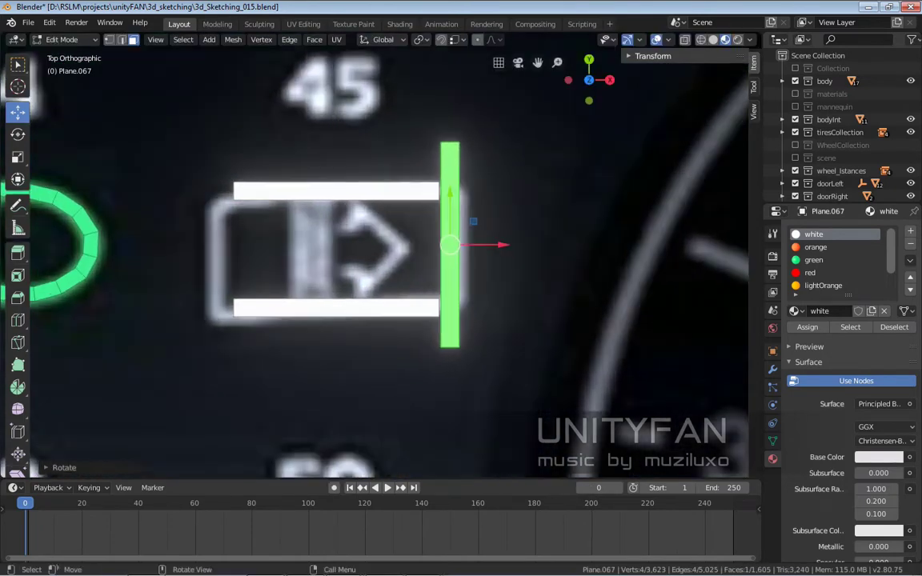
{"action": "key", "text": "s"}
{"action": "key", "text": "x"}
{"action": "key", "text": "x"}
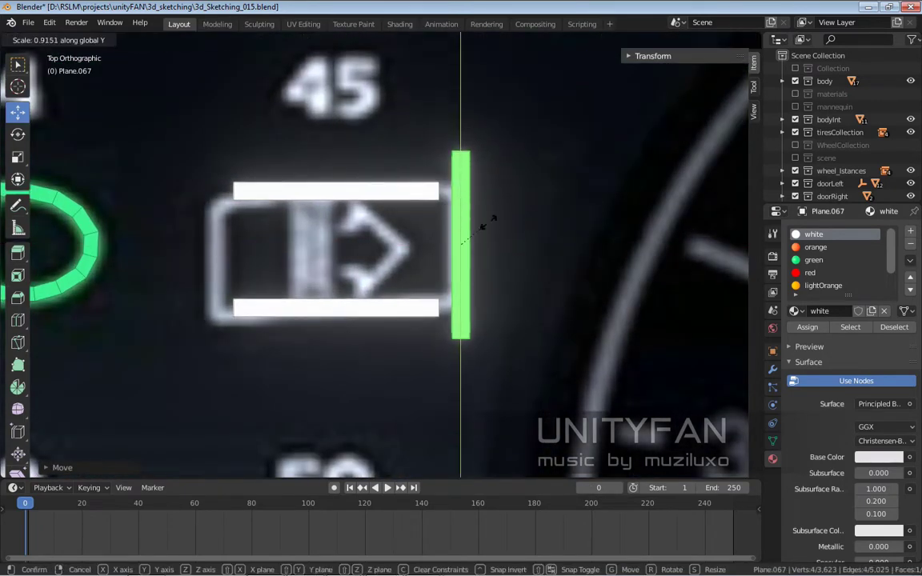
{"action": "left_click", "coordinate": [487, 223]}
{"action": "scroll", "coordinate": [487, 223], "scroll_direction": "up", "scroll_amount": 2}
{"action": "key", "text": "g"}
{"action": "left_click", "coordinate": [518, 240]}
{"action": "key", "text": "g"}
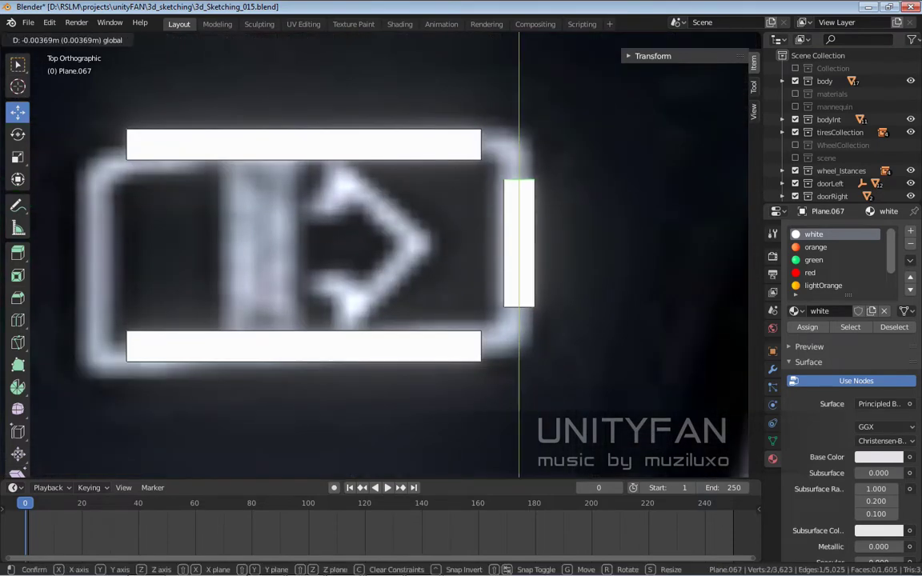
{"action": "left_click", "coordinate": [519, 240]}
- Duplicate the upright bar horizontally onto the icon's left edge
{"action": "middle_click_drag", "start_coordinate": [519, 241], "coordinate": [599, 234], "text": "shift"}
{"action": "key", "text": "shift+d"}
{"action": "key", "text": "x"}
{"action": "left_click", "coordinate": [173, 234]}
{"action": "middle_click_drag", "start_coordinate": [172, 234], "coordinate": [260, 234], "text": "shift"}
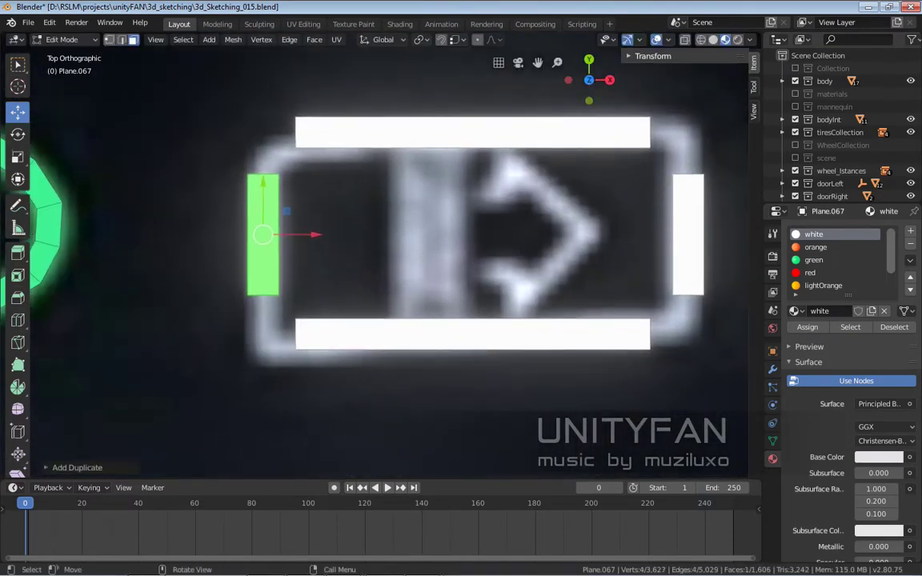
- Bridge the bar ends at the top-left and bottom-left corners with curved cuts
{"action": "key", "text": "w"}
{"action": "key", "text": "alt+a"}
{"action": "left_click", "coordinate": [295, 133], "text": "ctrl"}
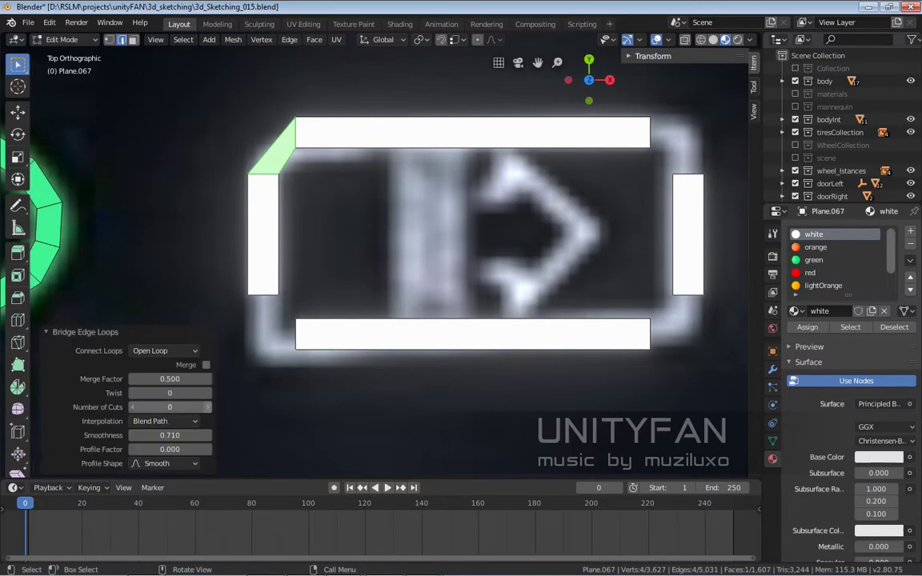
{"action": "left_click", "coordinate": [264, 144]}
{"action": "key", "text": "ctrl+e"}
{"action": "left_click", "coordinate": [235, 305]}
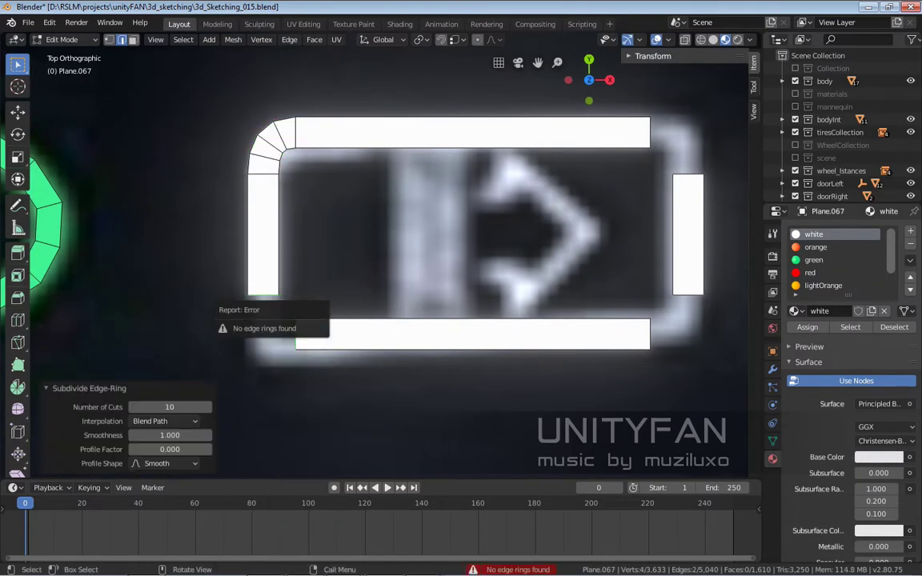
{"action": "key", "text": "ctrl+e"}
{"action": "left_click", "coordinate": [232, 273]}
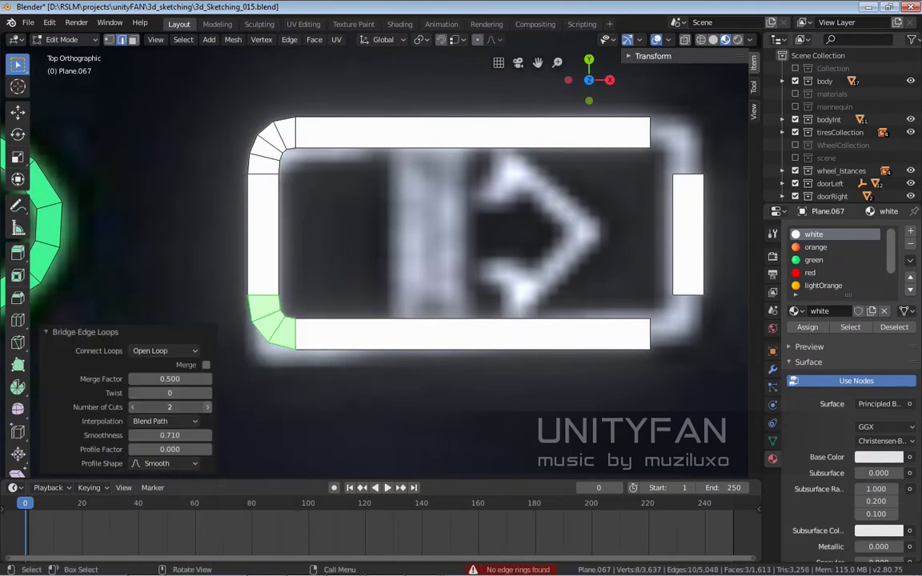
- Bridge the top-right and bottom-right corners to close the rounded frame
{"action": "left_click", "coordinate": [687, 174]}
{"action": "middle_click_drag", "start_coordinate": [687, 175], "coordinate": [563, 205], "text": "shift"}
{"action": "key", "text": "ctrl+e"}
{"action": "left_click", "coordinate": [528, 206]}
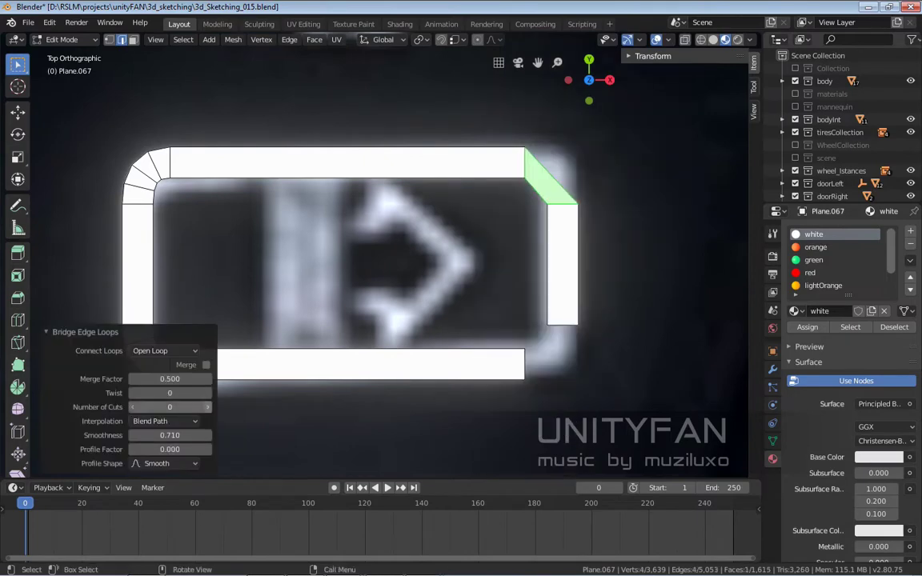
{"action": "left_click", "coordinate": [344, 349]}
{"action": "key", "text": "ctrl+e"}
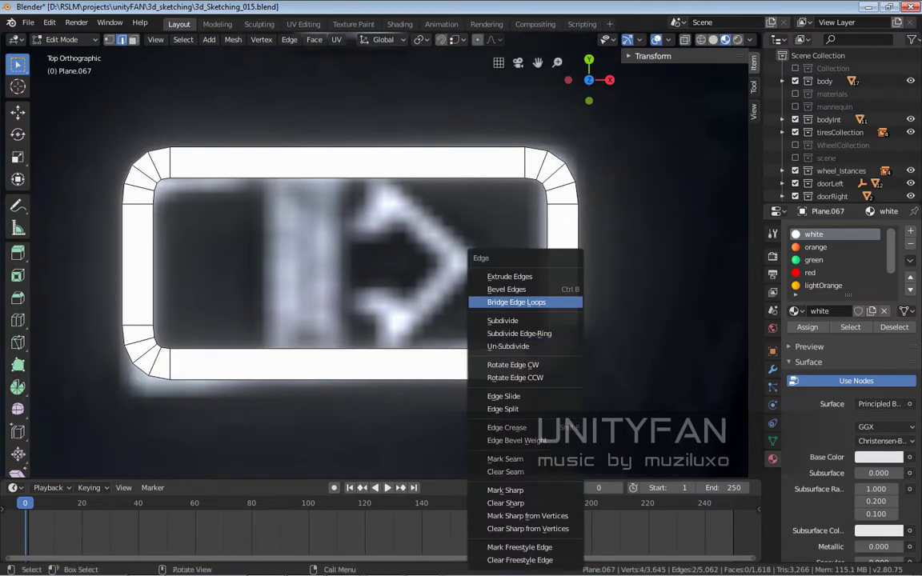
{"action": "left_click", "coordinate": [520, 358]}
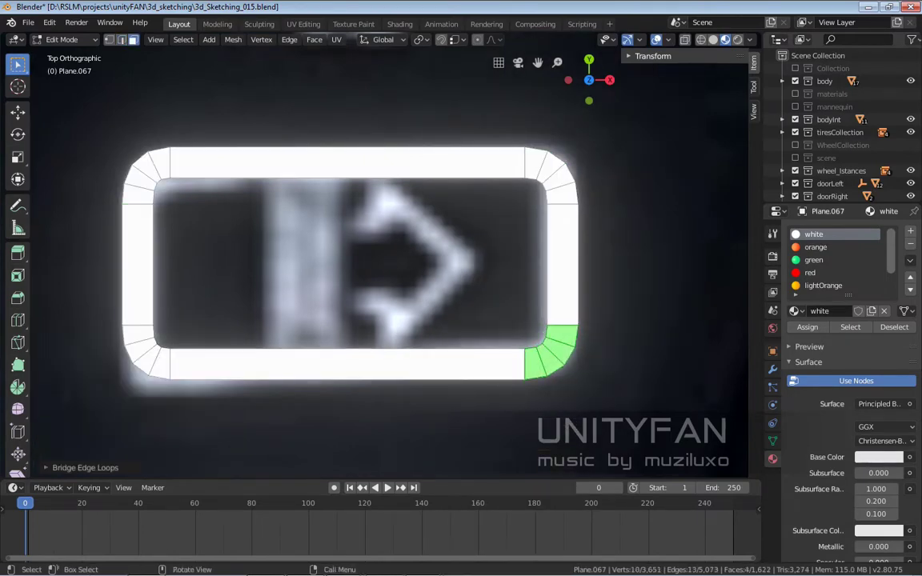
- Duplicate the frame's left bar inside it and narrow it to a thin vertical bar
{"action": "left_click", "coordinate": [136, 265]}
{"action": "key", "text": "shift+d"}
{"action": "left_click", "coordinate": [277, 264]}
{"action": "key", "text": "2"}
{"action": "left_click", "coordinate": [293, 265]}
{"action": "key", "text": "g"}
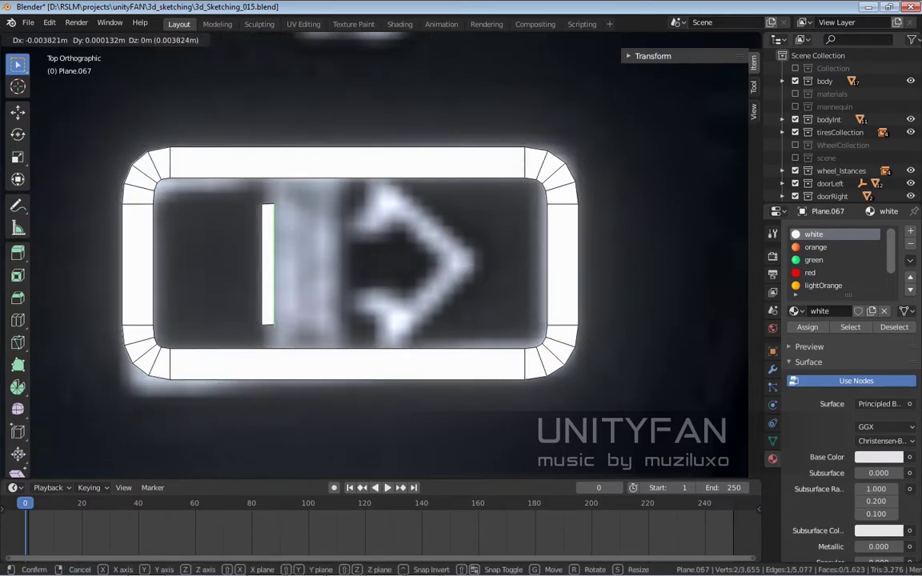
{"action": "left_click", "coordinate": [286, 264]}
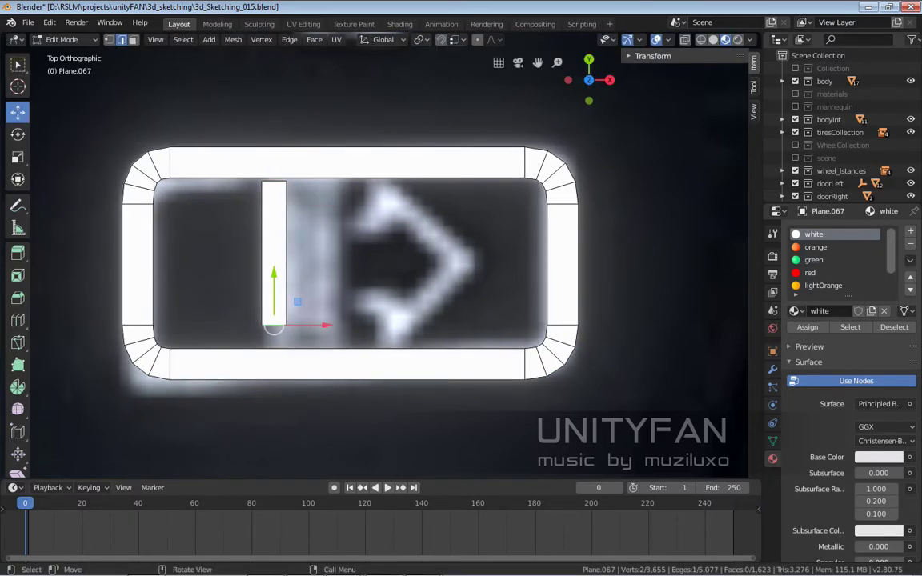
{"action": "key", "text": "3"}
- Duplicate the thin inner bar and select the small square between the bars
{"action": "left_click", "coordinate": [274, 265]}
{"action": "key", "text": "shift+d"}
{"action": "scroll", "coordinate": [318, 264], "scroll_direction": "up", "scroll_amount": 1}
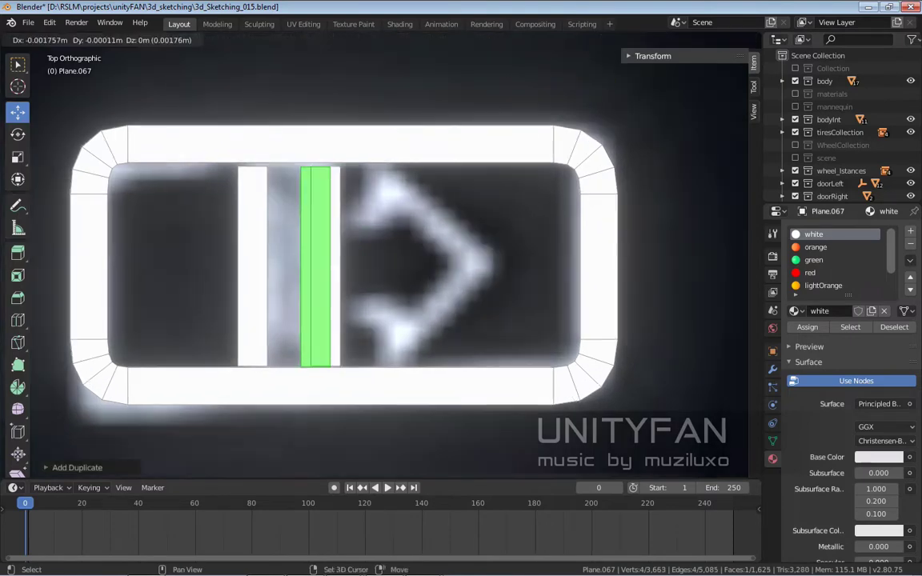
{"action": "key", "text": "Escape"}
{"action": "left_click", "coordinate": [284, 176]}
{"action": "scroll", "coordinate": [321, 264], "scroll_direction": "up", "scroll_amount": 2}
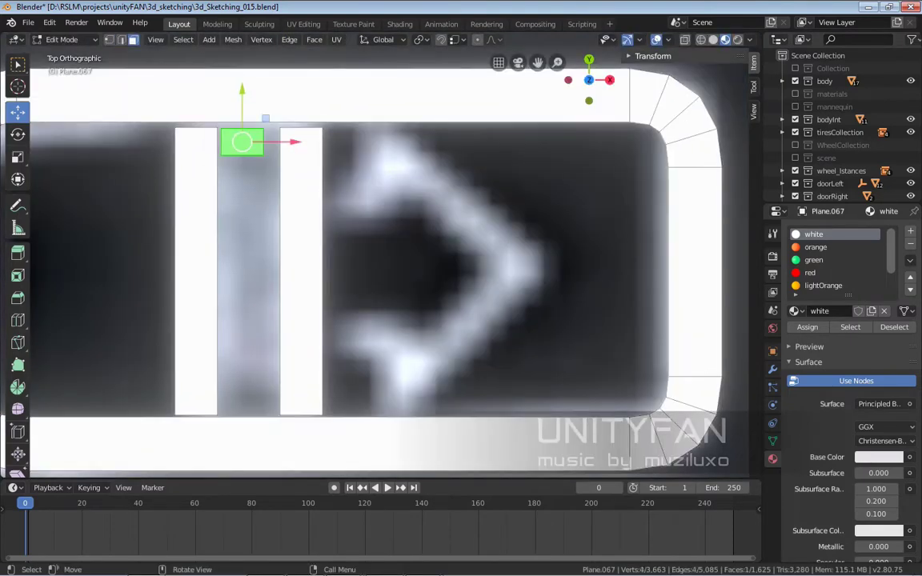
{"action": "left_click", "coordinate": [242, 174]}
{"action": "scroll", "coordinate": [380, 264], "scroll_direction": "down", "scroll_amount": 2}
- Duplicate the small square downward to build a column of five squares
{"action": "key", "text": "shift+d"}
{"action": "key", "text": "y"}
{"action": "key", "text": "Return"}
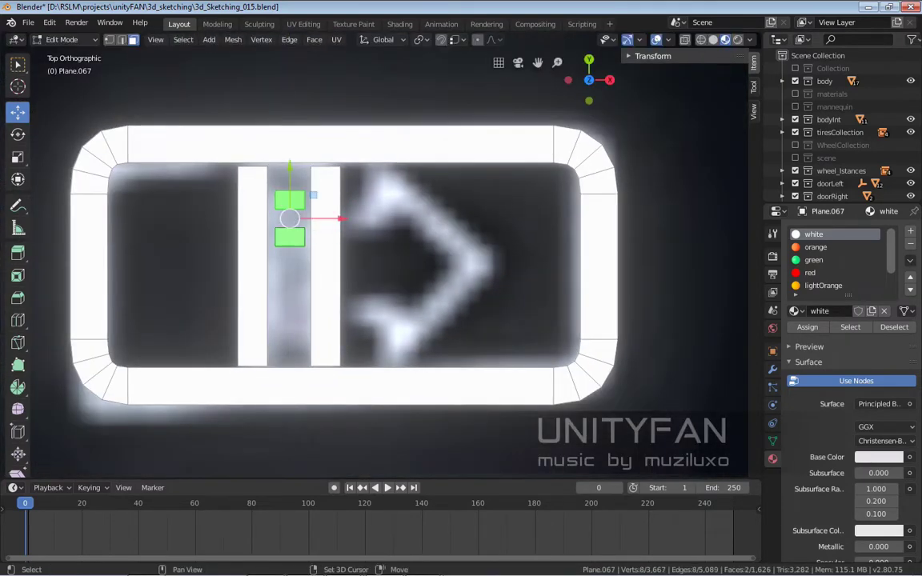
{"action": "scroll", "coordinate": [382, 248], "scroll_direction": "up", "scroll_amount": 1}
{"action": "left_click", "coordinate": [272, 305]}
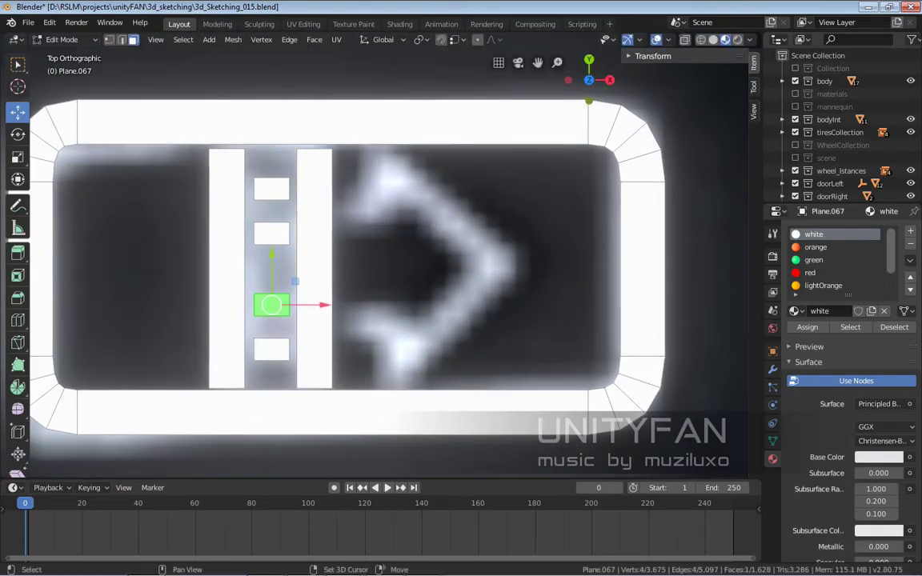
{"action": "key", "text": "shift+d"}
{"action": "left_click", "coordinate": [272, 269]}
{"action": "left_click", "coordinate": [271, 306]}
{"action": "left_click", "coordinate": [272, 349], "text": "shift"}
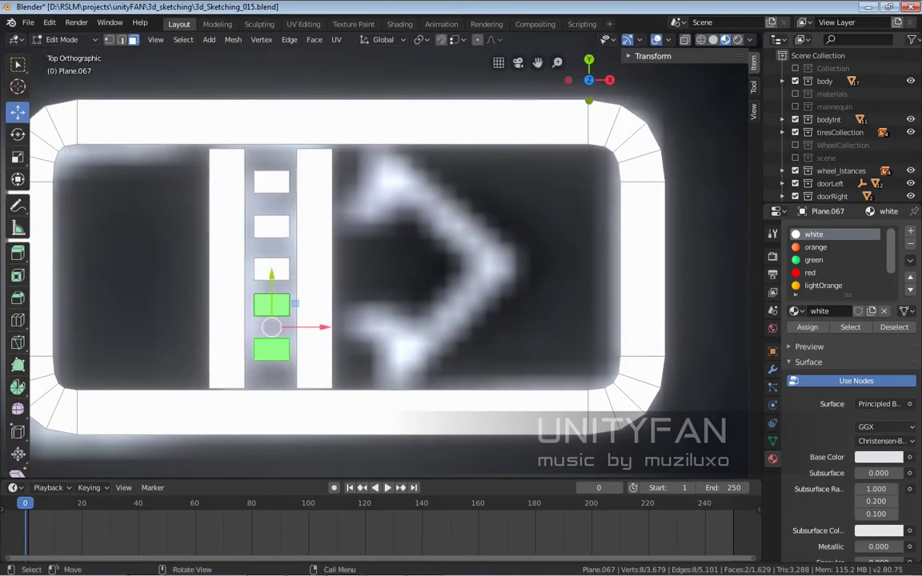
{"action": "left_click", "coordinate": [271, 225]}
- Copy a square to the arrow's stem and extrude it to the right
{"action": "key", "text": "shift+d"}
{"action": "left_click", "coordinate": [344, 207]}
{"action": "scroll", "coordinate": [344, 206], "scroll_direction": "up", "scroll_amount": 2}
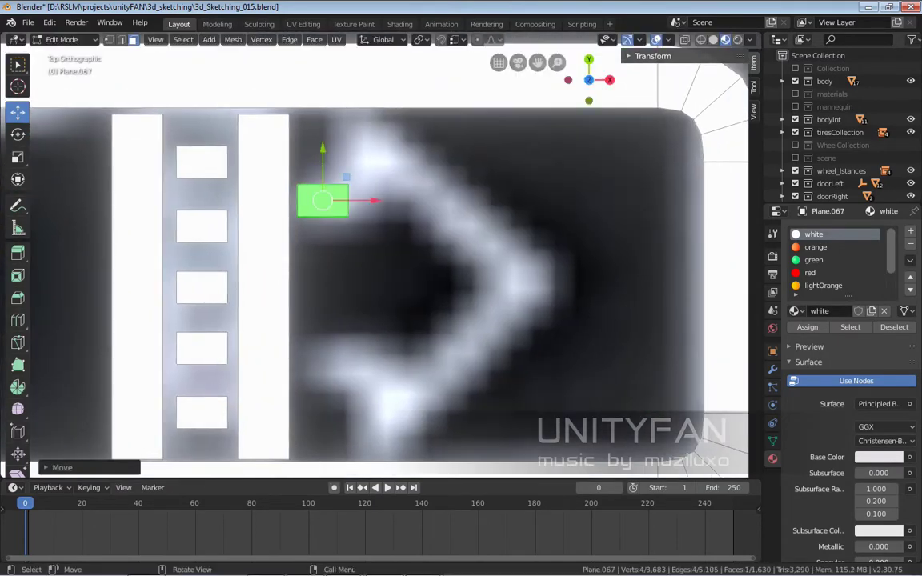
{"action": "left_click", "coordinate": [349, 200]}
{"action": "key", "text": "e"}
{"action": "left_click", "coordinate": [376, 200]}
{"action": "left_click", "coordinate": [362, 161]}
- Extrude upward and along the upper edge to trace the arrow's top half to its tip
{"action": "key", "text": "e"}
{"action": "key", "text": "y"}
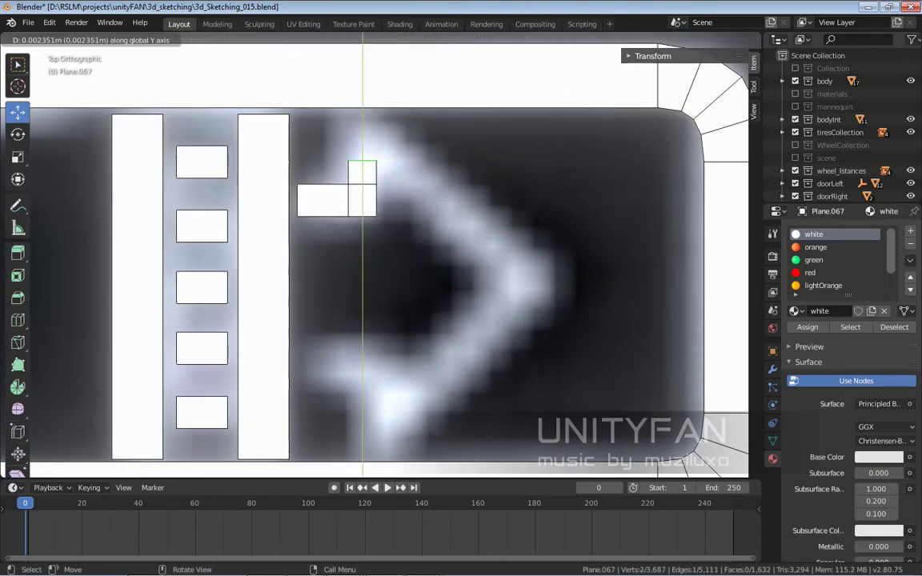
{"action": "left_click", "coordinate": [362, 160]}
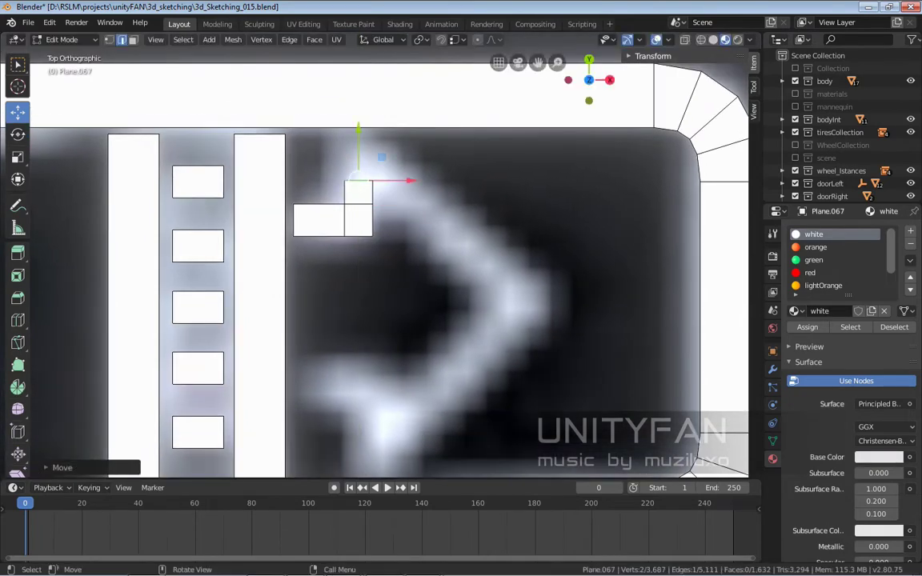
{"action": "key", "text": "e"}
{"action": "left_click", "coordinate": [362, 118]}
{"action": "middle_click_drag", "start_coordinate": [362, 119], "coordinate": [320, 97], "text": "shift"}
{"action": "scroll", "coordinate": [376, 250], "scroll_direction": "down", "scroll_amount": 1}
{"action": "key", "text": "e"}
{"action": "left_click", "coordinate": [446, 232]}
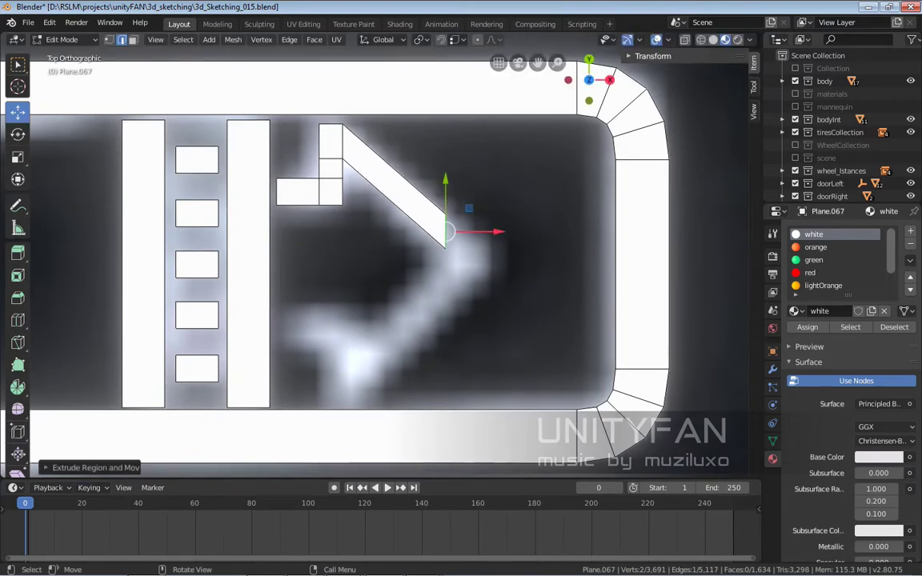
{"action": "left_click_drag", "start_coordinate": [446, 212], "coordinate": [476, 249]}
{"action": "scroll", "coordinate": [476, 248], "scroll_direction": "down", "scroll_amount": 1}
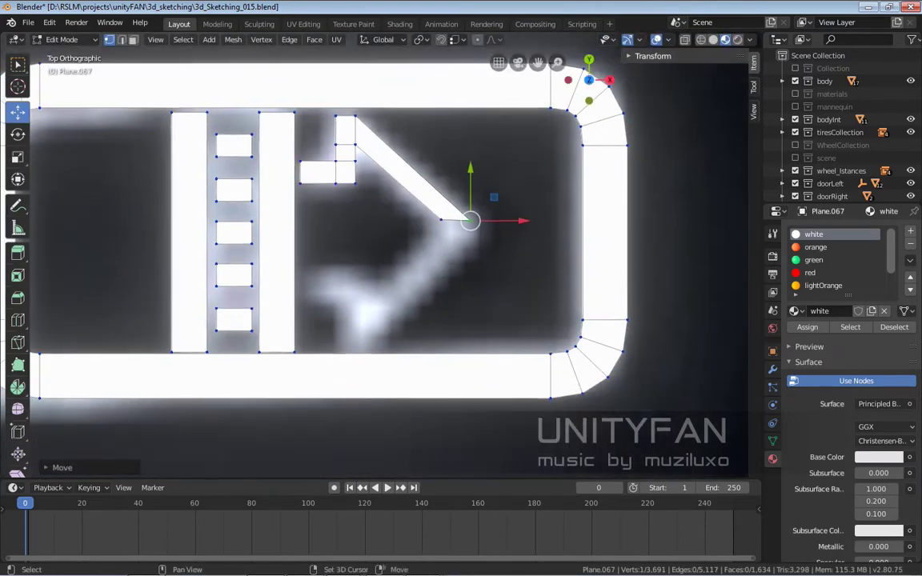
- Mirror a copy of the upper half into the lower half and fill the arrow tip
{"action": "key", "text": "shift+d"}
{"action": "key", "text": "y"}
{"action": "left_click", "coordinate": [358, 286]}
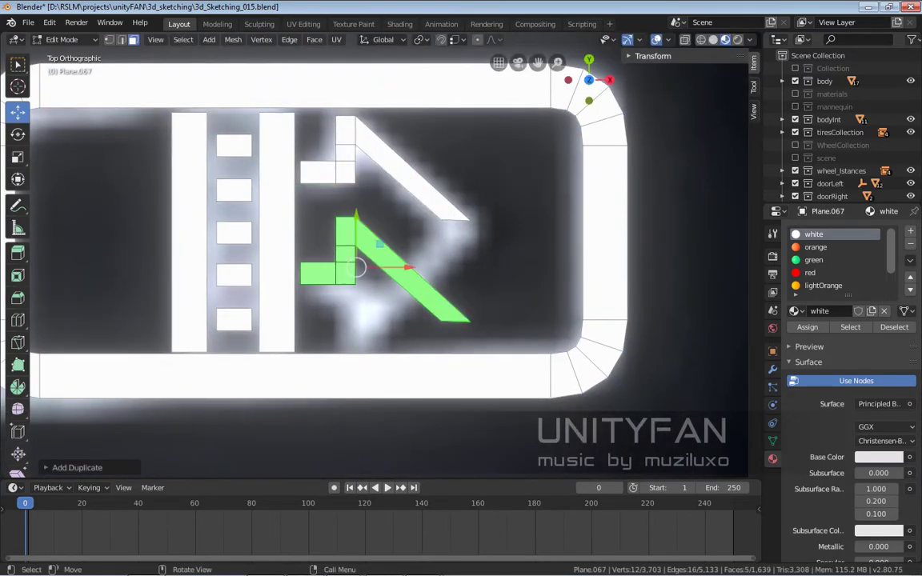
{"action": "key", "text": "s"}
{"action": "key", "text": "y"}
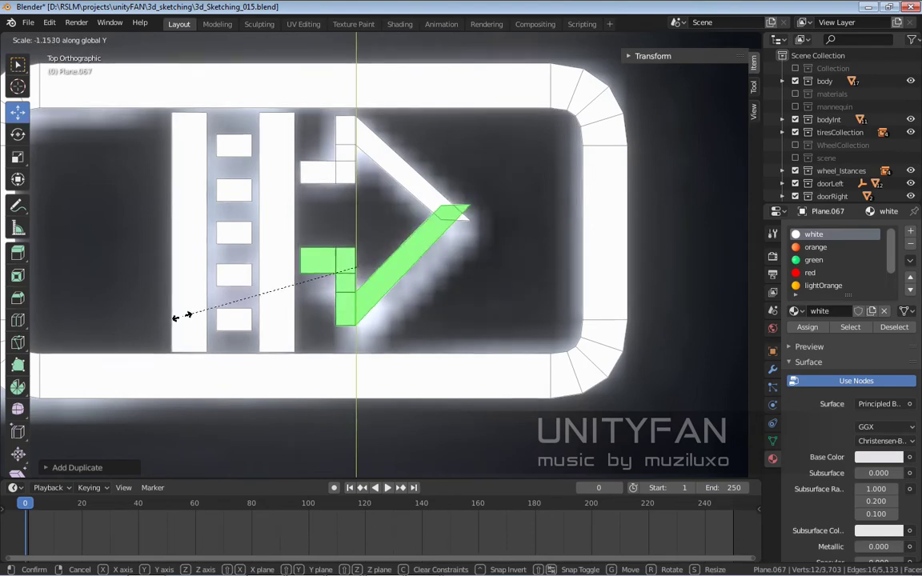
{"action": "left_click", "coordinate": [202, 301]}
{"action": "scroll", "coordinate": [379, 257], "scroll_direction": "up", "scroll_amount": 2}
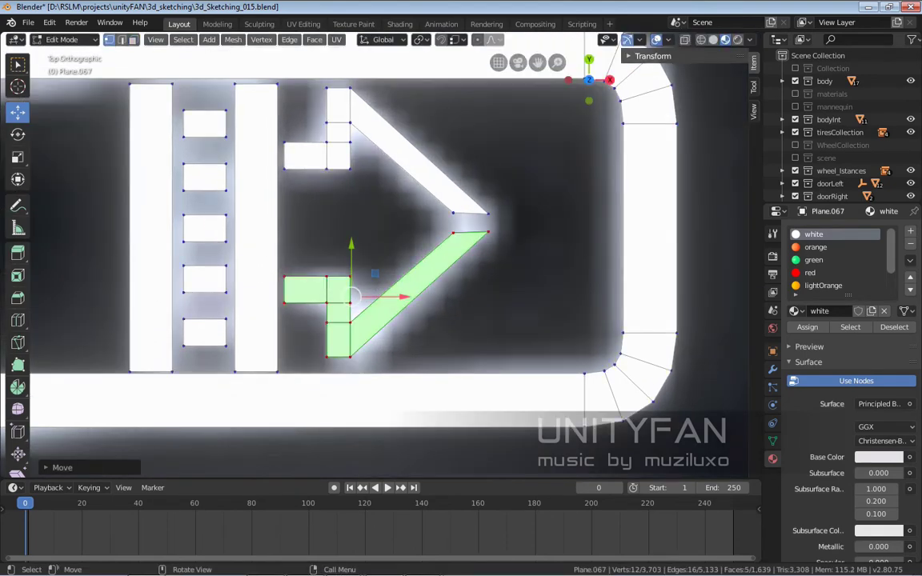
{"action": "scroll", "coordinate": [380, 257], "scroll_direction": "up", "scroll_amount": 2}
{"action": "key", "text": "f"}
{"action": "scroll", "coordinate": [380, 256], "scroll_direction": "up", "scroll_amount": 2}
{"action": "key", "text": "ctrl+r"}
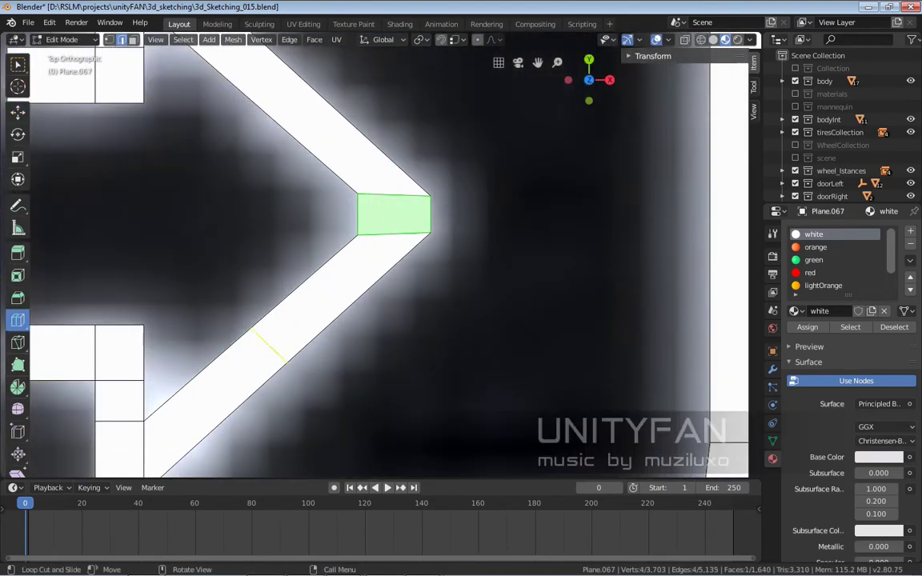
- Pull the car outline's tip out horizontally into a point and dissolve its extra edges
{"action": "key", "text": "g"}
{"action": "key", "text": "x"}
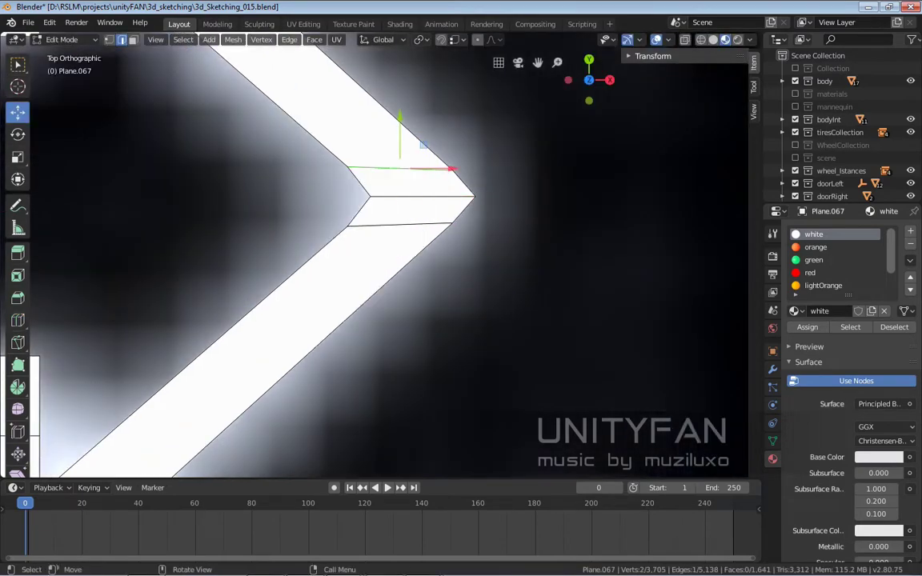
{"action": "key", "text": "x"}
{"action": "left_click", "coordinate": [300, 295]}
{"action": "scroll", "coordinate": [300, 295], "scroll_direction": "down", "scroll_amount": 3}
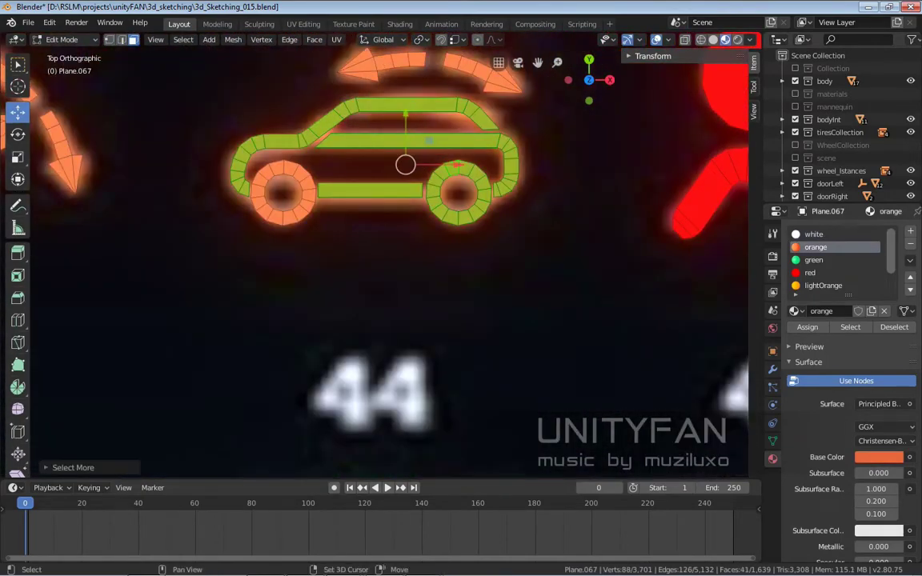
{"action": "scroll", "coordinate": [298, 234], "scroll_direction": "down", "scroll_amount": 5}
- Duplicate the orange car outline, then tilt and position it over icon 47's car
{"action": "key", "text": "shift+d"}
{"action": "left_click", "coordinate": [184, 400]}
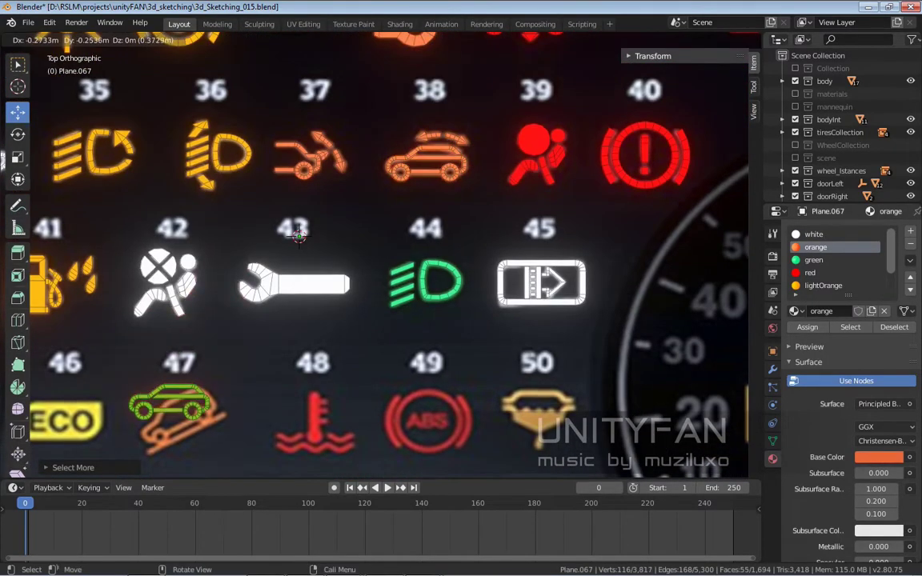
{"action": "scroll", "coordinate": [184, 400], "scroll_direction": "up", "scroll_amount": 4}
{"action": "key", "text": "r"}
{"action": "left_click", "coordinate": [379, 221]}
{"action": "key", "text": "g"}
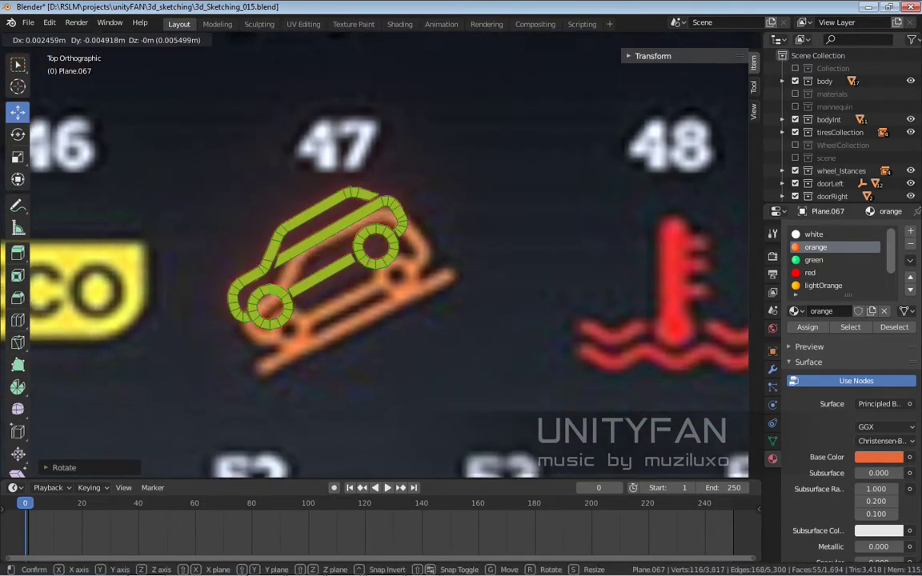
{"action": "left_click", "coordinate": [361, 260]}
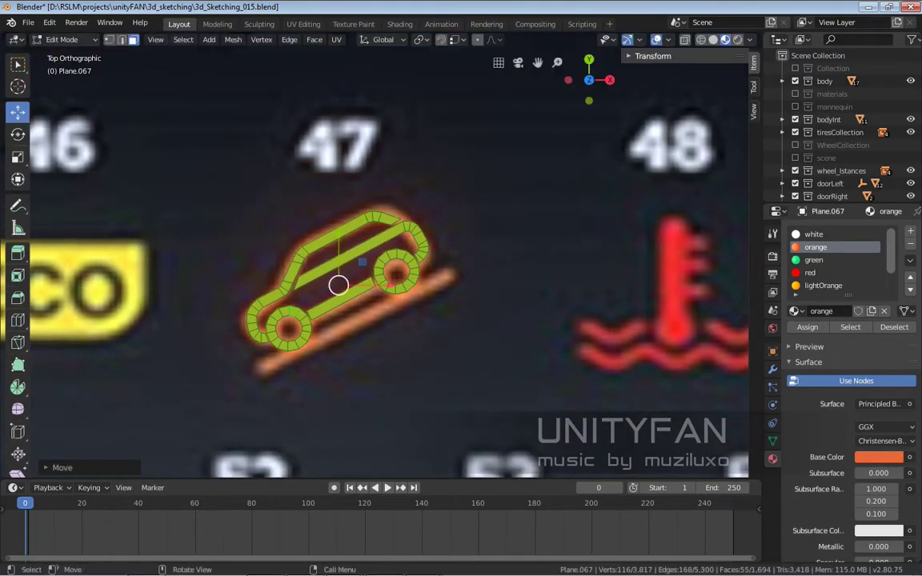
- Delete the stray geometry and the extra roof face from the copied car
{"action": "key", "text": "x"}
{"action": "left_click", "coordinate": [305, 218]}
{"action": "scroll", "coordinate": [387, 247], "scroll_direction": "up", "scroll_amount": 2}
{"action": "scroll", "coordinate": [360, 224], "scroll_direction": "up", "scroll_amount": 2}
{"action": "left_click", "coordinate": [360, 224]}
{"action": "key", "text": "x"}
{"action": "left_click", "coordinate": [360, 224]}
{"action": "scroll", "coordinate": [360, 224], "scroll_direction": "up", "scroll_amount": 2}
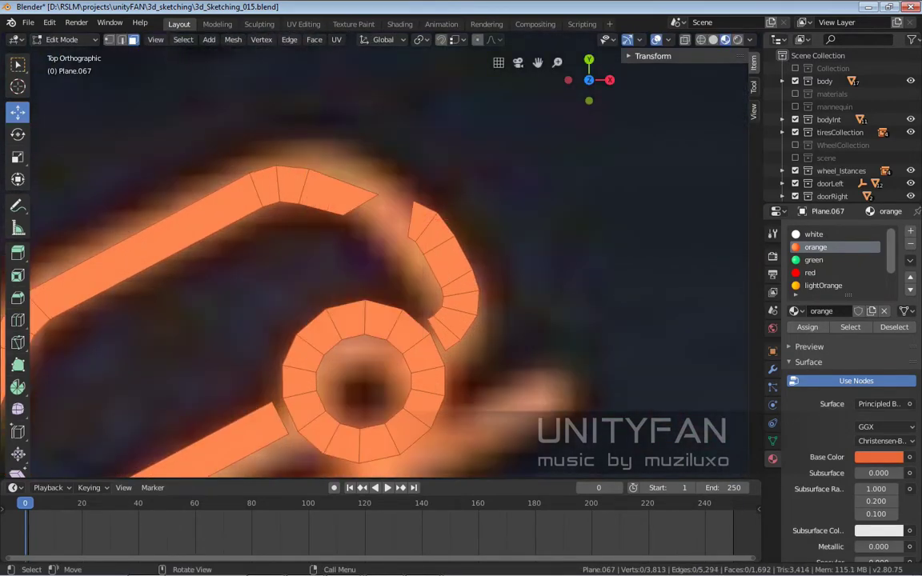
- Merge the car's corner vertices and move the two corner faces onto the outline
{"action": "left_click", "coordinate": [346, 213]}
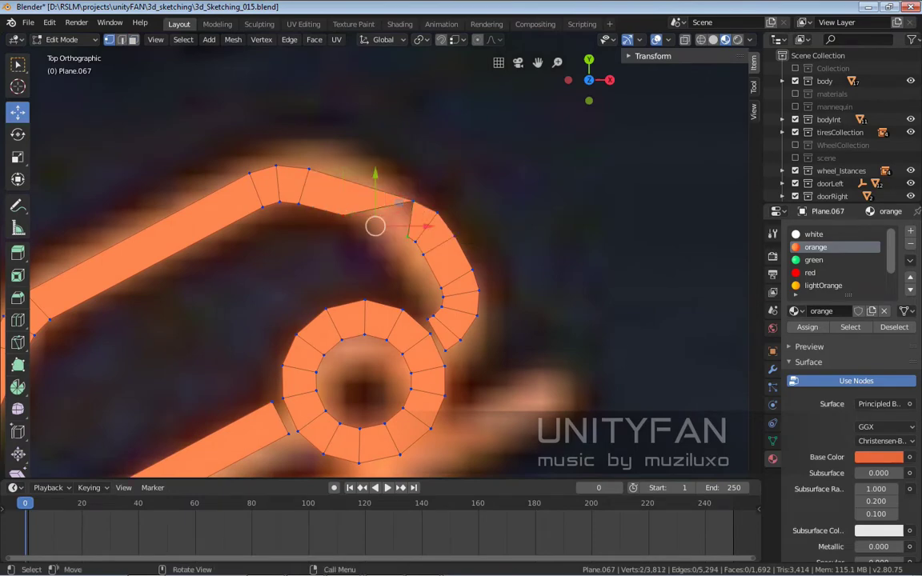
{"action": "key", "text": "m"}
{"action": "left_click", "coordinate": [340, 233]}
{"action": "key", "text": "3"}
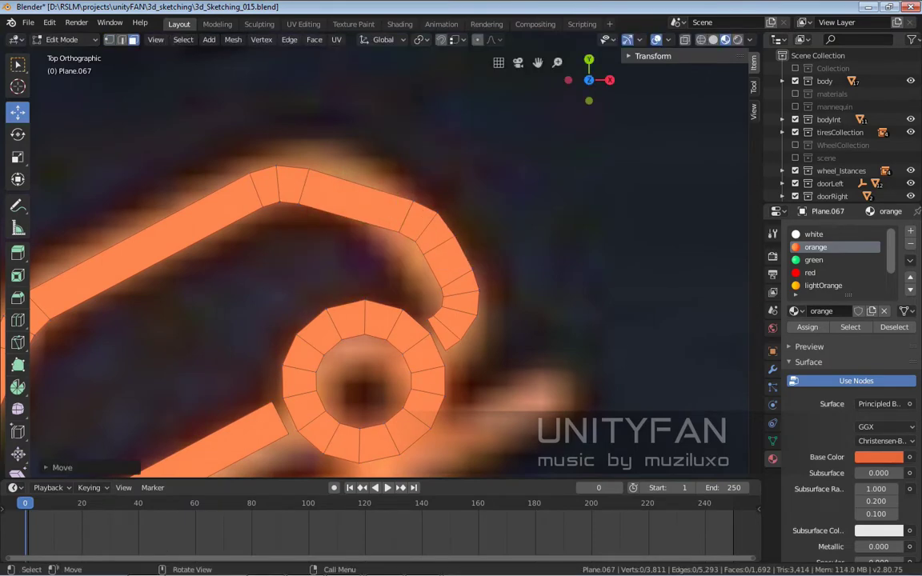
{"action": "left_click", "coordinate": [286, 171]}
{"action": "left_click", "coordinate": [311, 167], "text": "shift"}
{"action": "key", "text": "g"}
{"action": "left_click", "coordinate": [308, 168]}
{"action": "left_click_drag", "start_coordinate": [302, 165], "coordinate": [405, 206]}
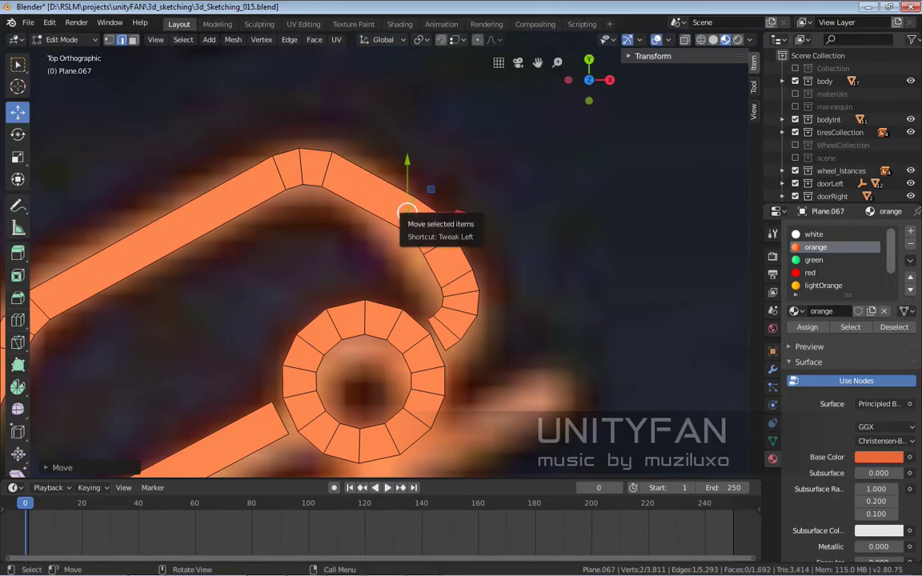
{"action": "scroll", "coordinate": [396, 231], "scroll_direction": "down", "scroll_amount": 2}
{"action": "middle_click_drag", "start_coordinate": [395, 231], "coordinate": [448, 63], "text": "shift"}
- Duplicate a body strip face and place it below the car as the ground line
{"action": "left_click", "coordinate": [306, 214]}
{"action": "key", "text": "shift+d"}
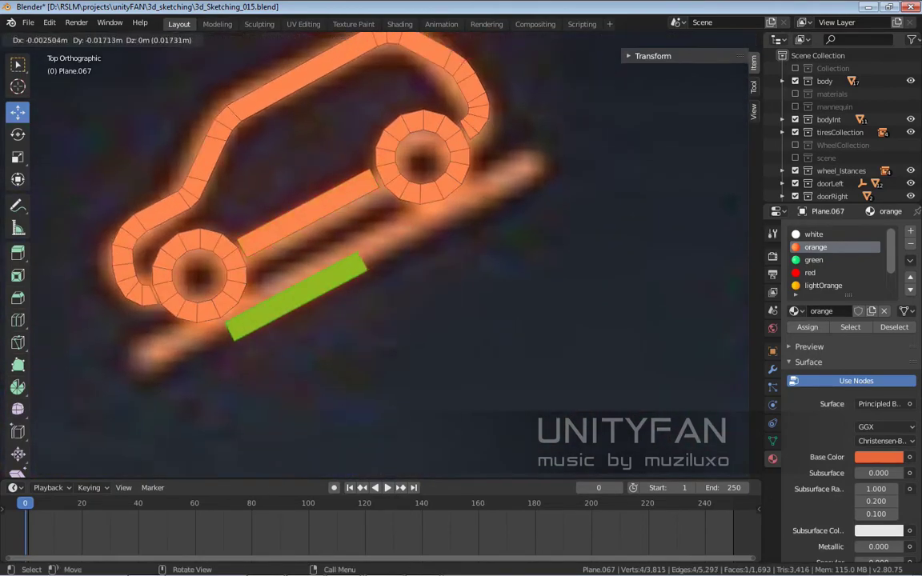
{"action": "key", "text": "g"}
{"action": "key", "text": "Return"}
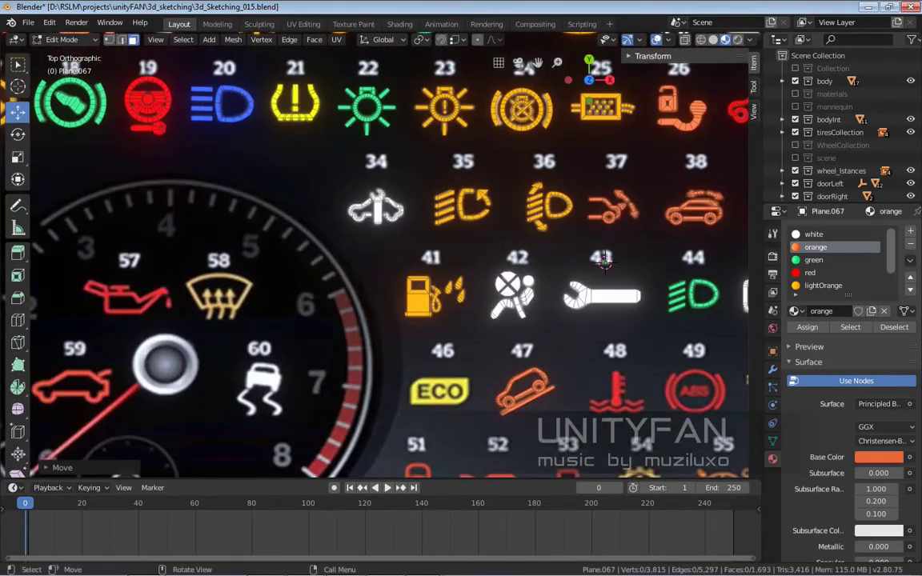
- With the yellow material, place a widened face on the left side of the ECO badge
{"action": "left_click", "coordinate": [815, 285]}
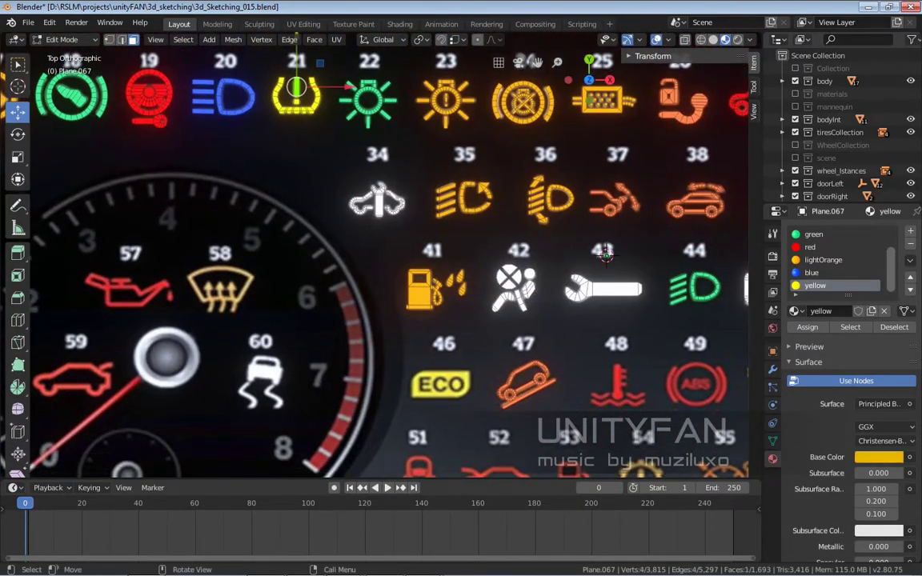
{"action": "key", "text": "g"}
{"action": "key", "text": "Return"}
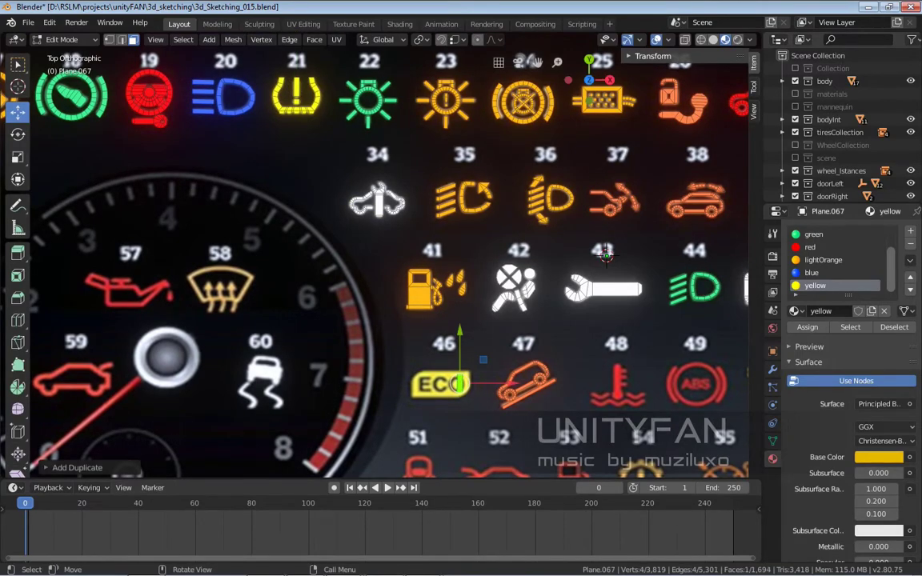
{"action": "scroll", "coordinate": [443, 416], "scroll_direction": "up", "scroll_amount": 4}
{"action": "left_click_drag", "start_coordinate": [483, 309], "coordinate": [310, 259]}
{"action": "scroll", "coordinate": [443, 416], "scroll_direction": "up", "scroll_amount": 2}
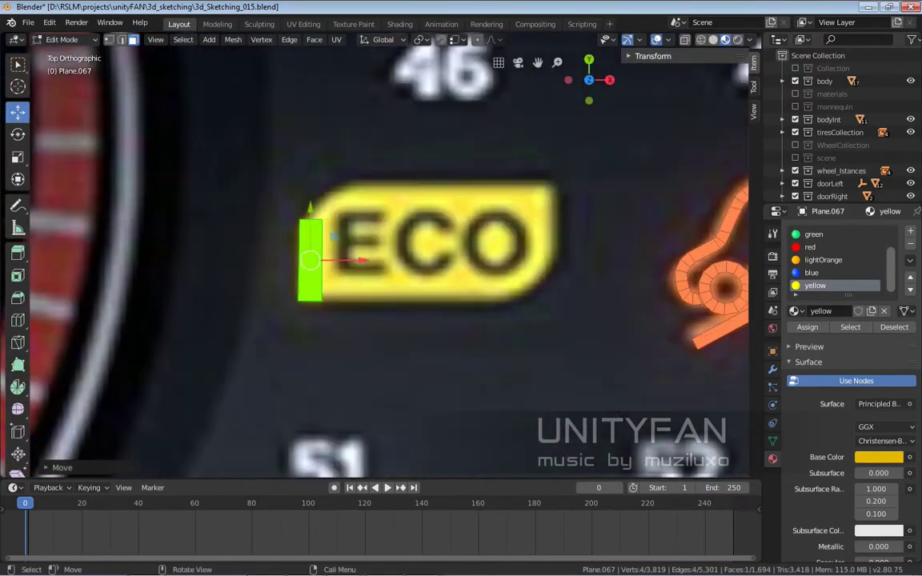
{"action": "left_click", "coordinate": [321, 258]}
{"action": "key", "text": "g"}
{"action": "key", "text": "x"}
{"action": "left_click", "coordinate": [329, 266]}
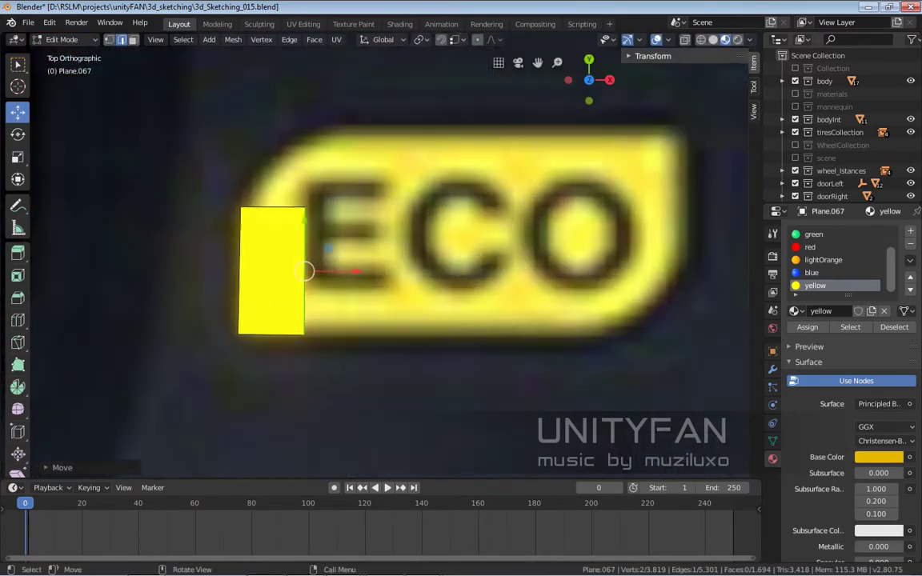
{"action": "scroll", "coordinate": [328, 267], "scroll_direction": "up", "scroll_amount": 2}
{"action": "middle_click_drag", "start_coordinate": [328, 266], "coordinate": [286, 303], "text": "shift"}
- Extrude a horizontal bar along the bottom of the ECO lettering
{"action": "left_click", "coordinate": [318, 302]}
{"action": "key", "text": "e"}
{"action": "key", "text": "x"}
{"action": "left_click", "coordinate": [490, 305]}
{"action": "scroll", "coordinate": [490, 304], "scroll_direction": "up", "scroll_amount": 1}
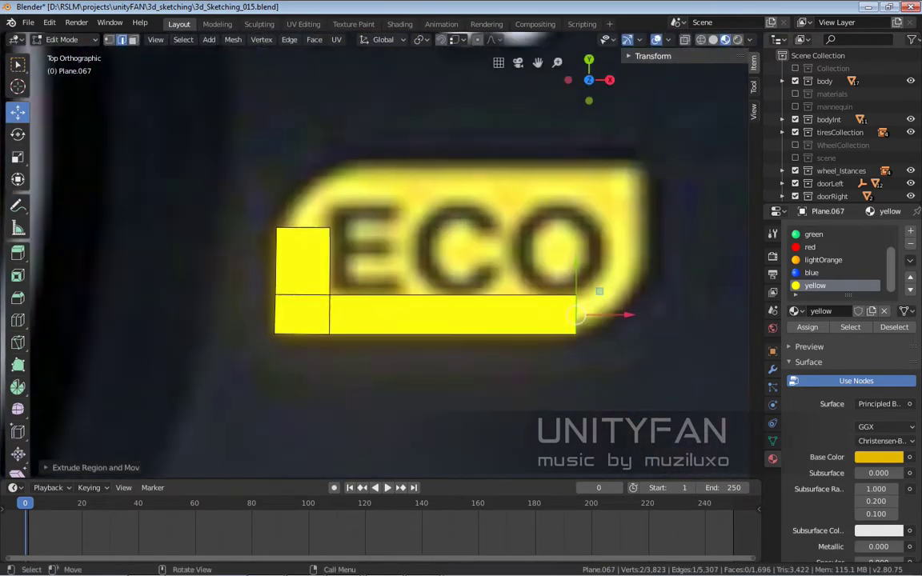
{"action": "scroll", "coordinate": [451, 327], "scroll_direction": "up", "scroll_amount": 2}
- Build the rounded bottom-right corner from rotated, extruded angled segments
{"action": "key", "text": "r"}
{"action": "left_click", "coordinate": [562, 325]}
{"action": "middle_click_drag", "start_coordinate": [562, 325], "coordinate": [534, 361], "text": "shift"}
{"action": "key", "text": "e"}
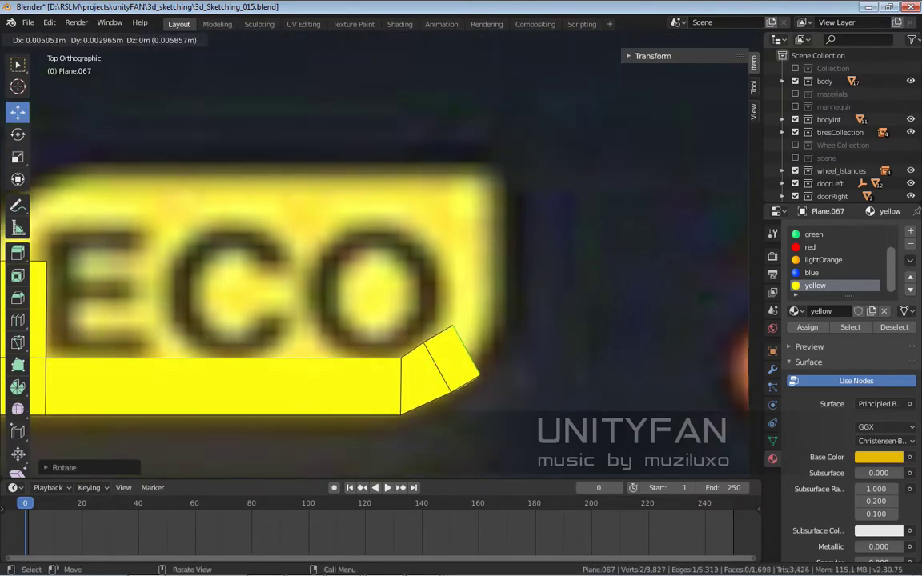
{"action": "key", "text": "e"}
{"action": "left_click", "coordinate": [480, 320]}
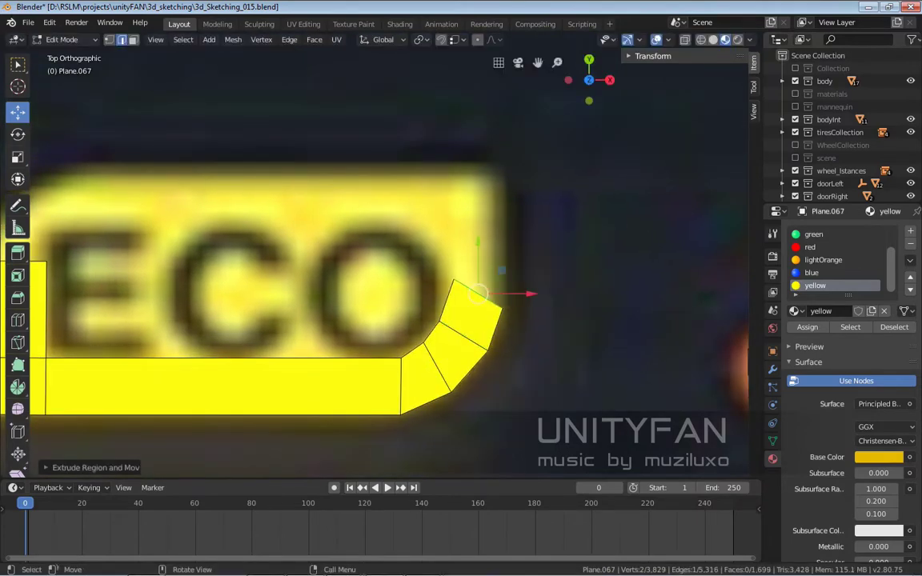
{"action": "key", "text": "r"}
{"action": "key", "text": "Return"}
{"action": "key", "text": "g"}
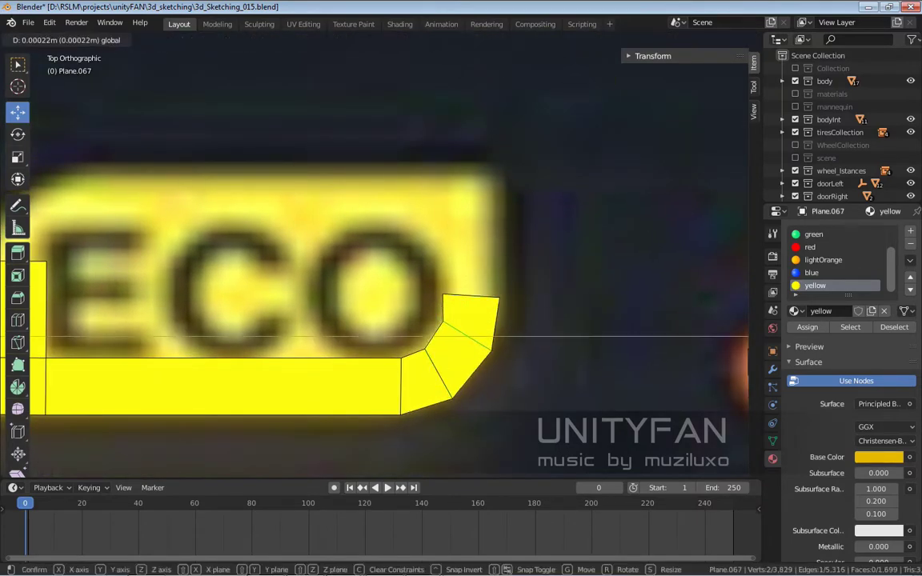
{"action": "key", "text": "Return"}
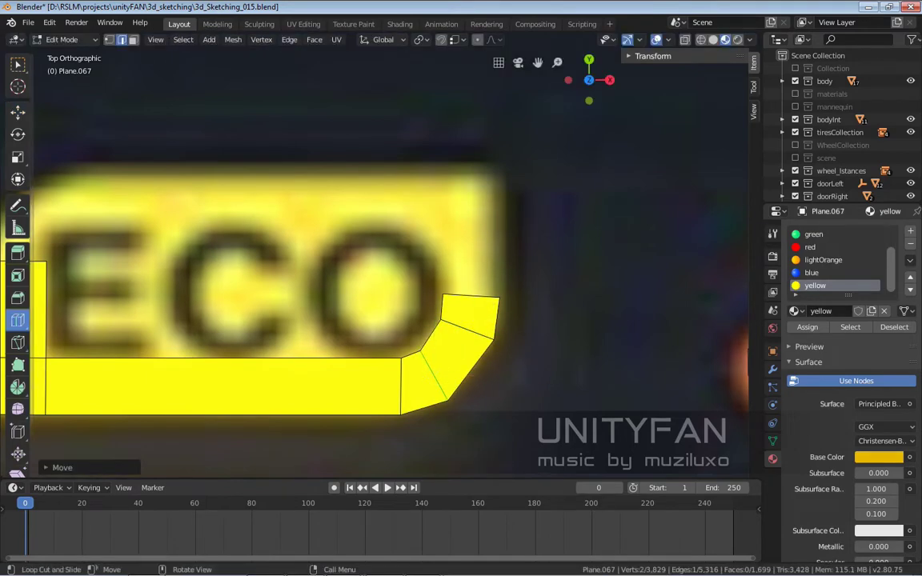
{"action": "scroll", "coordinate": [320, 320], "scroll_direction": "up", "scroll_amount": 2}
- Extrude the vertical right side of the frame and shorten it to height
{"action": "key", "text": "e"}
{"action": "key", "text": "Return"}
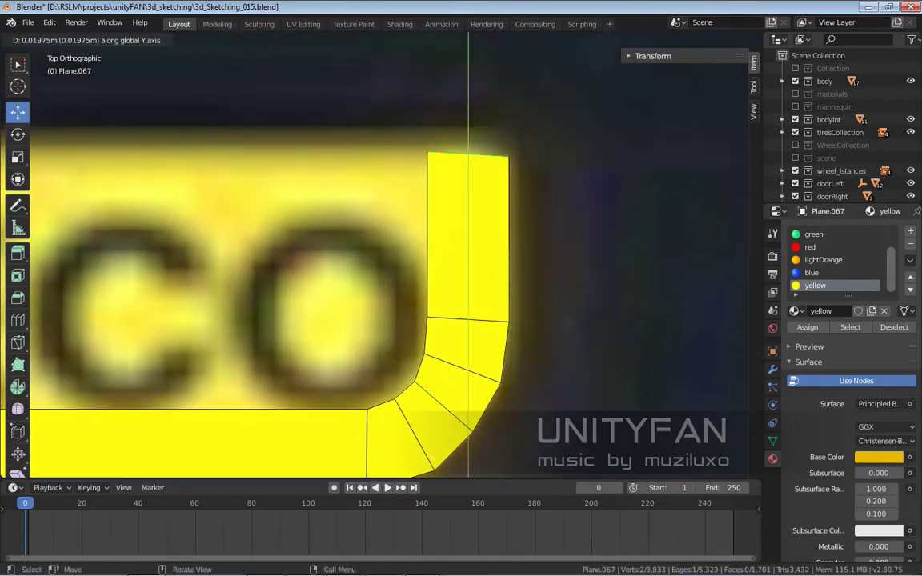
{"action": "key", "text": "g"}
{"action": "key", "text": "Return"}
{"action": "scroll", "coordinate": [376, 240], "scroll_direction": "down", "scroll_amount": 5}
{"action": "scroll", "coordinate": [376, 241], "scroll_direction": "up", "scroll_amount": 2}
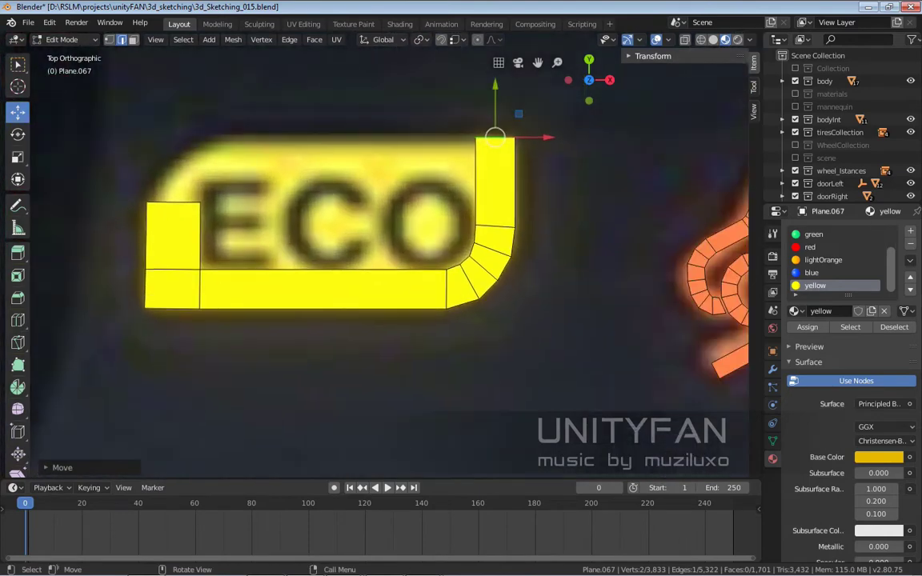
- Copy the curved corner, rotate it, and place it at the badge's top-left
{"action": "key", "text": "shift+d"}
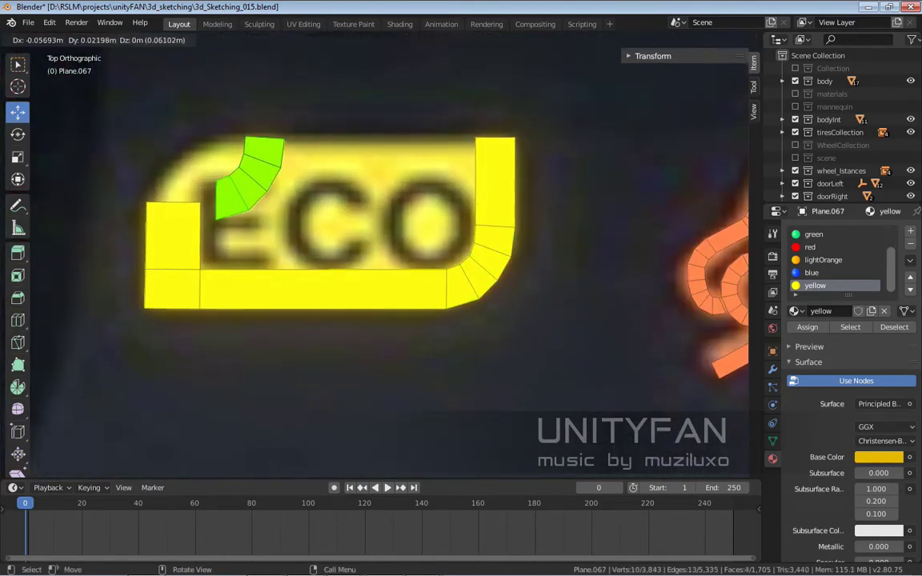
{"action": "key", "text": "Return"}
{"action": "key", "text": "r"}
{"action": "key", "text": "Return"}
{"action": "key", "text": "g"}
{"action": "key", "text": "Return"}
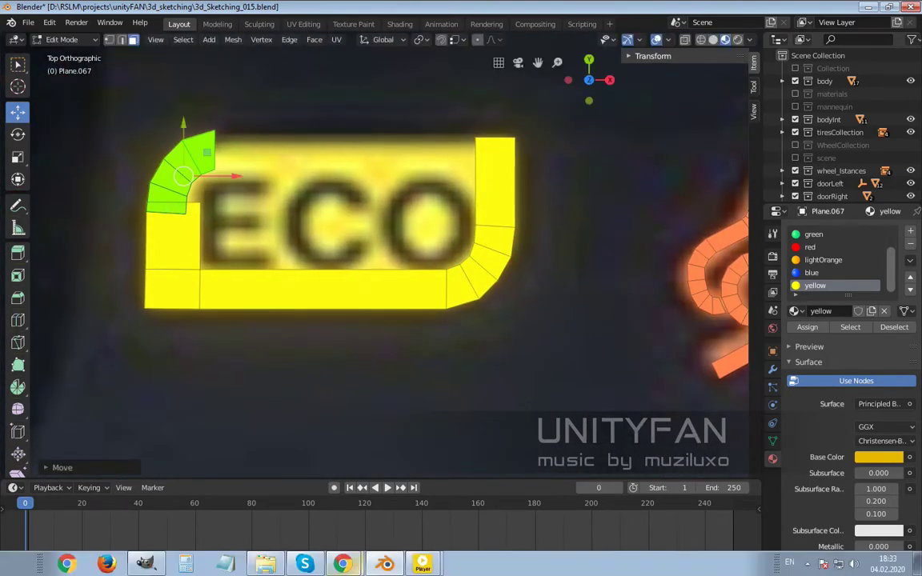
{"action": "key", "text": "Tab"}
{"action": "key", "text": "Tab"}
{"action": "scroll", "coordinate": [496, 256], "scroll_direction": "down", "scroll_amount": 1}
{"action": "scroll", "coordinate": [258, 207], "scroll_direction": "up", "scroll_amount": 3}
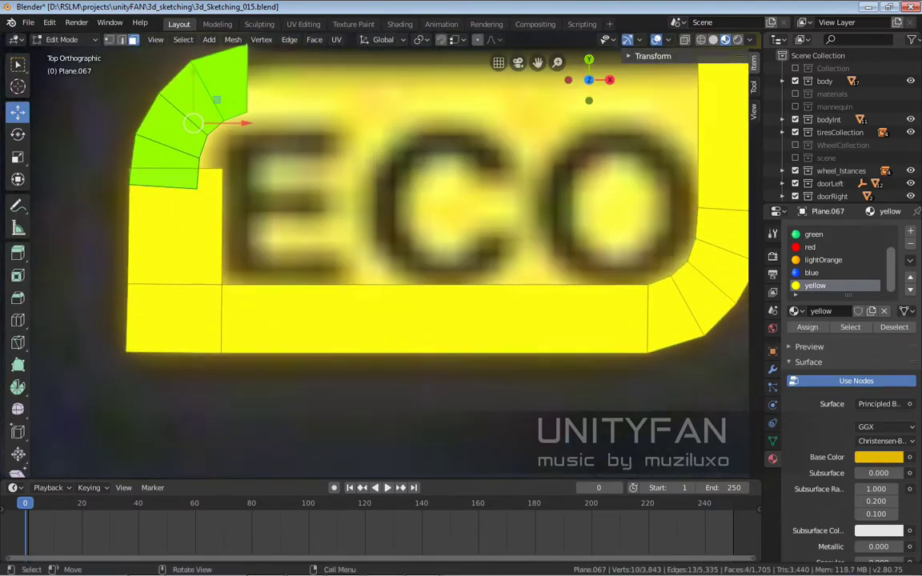
{"action": "scroll", "coordinate": [258, 206], "scroll_direction": "down", "scroll_amount": 1}
- Align the top-left corner with the left side and extrude a horizontal top bar
{"action": "key", "text": "g"}
{"action": "key", "text": "y"}
{"action": "key", "text": "Return"}
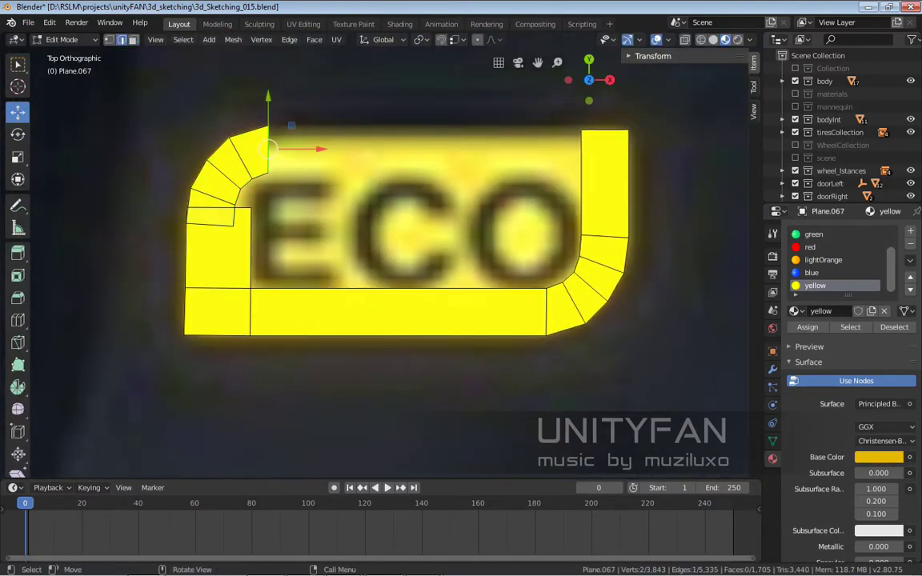
{"action": "key", "text": "e"}
{"action": "key", "text": "x"}
{"action": "key", "text": "Return"}
{"action": "key", "text": "g"}
{"action": "key", "text": "y"}
{"action": "key", "text": "Return"}
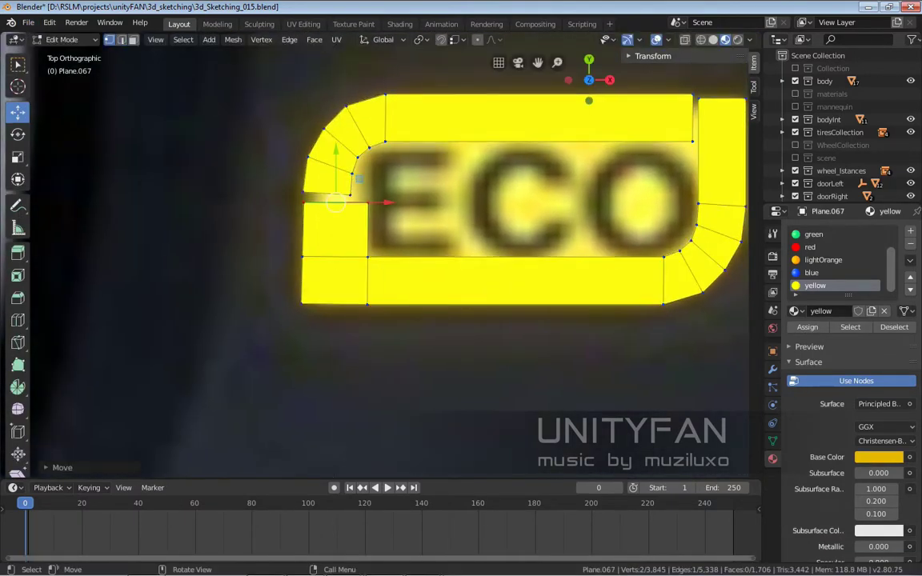
{"action": "scroll", "coordinate": [380, 255], "scroll_direction": "up", "scroll_amount": 2}
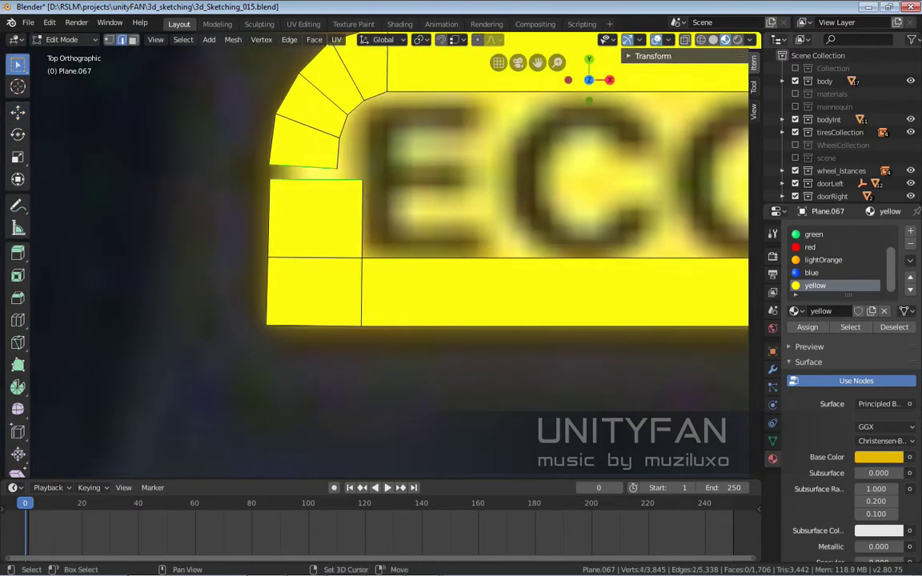
- Join the right column to the top bar and dissolve the edge between the top pieces
{"action": "middle_click_drag", "start_coordinate": [561, 280], "coordinate": [176, 280], "text": "shift"}
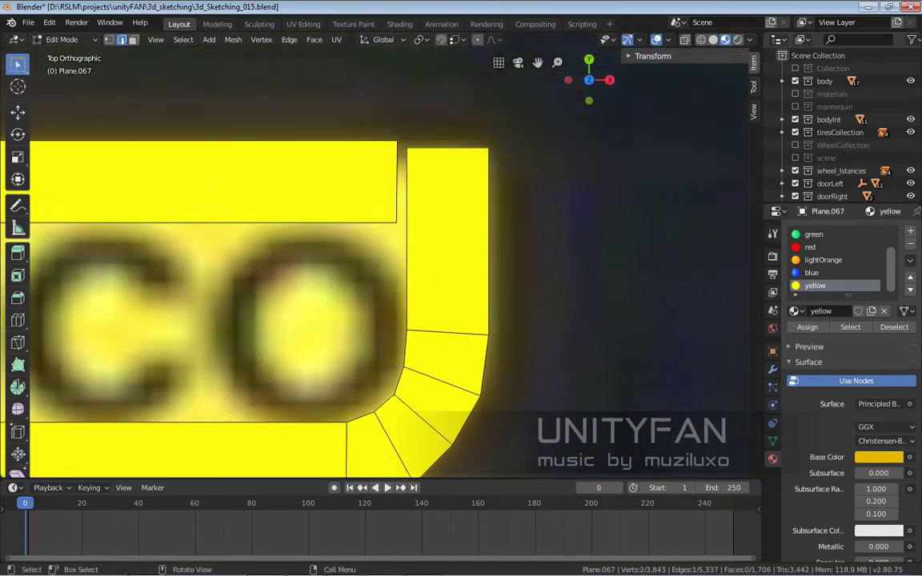
{"action": "key", "text": "g"}
{"action": "key", "text": "Return"}
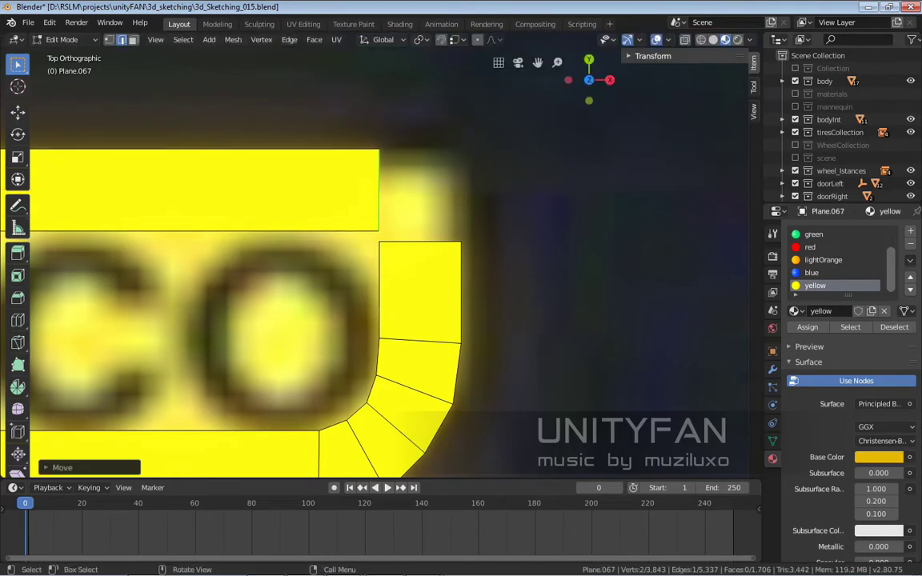
{"action": "key", "text": "x"}
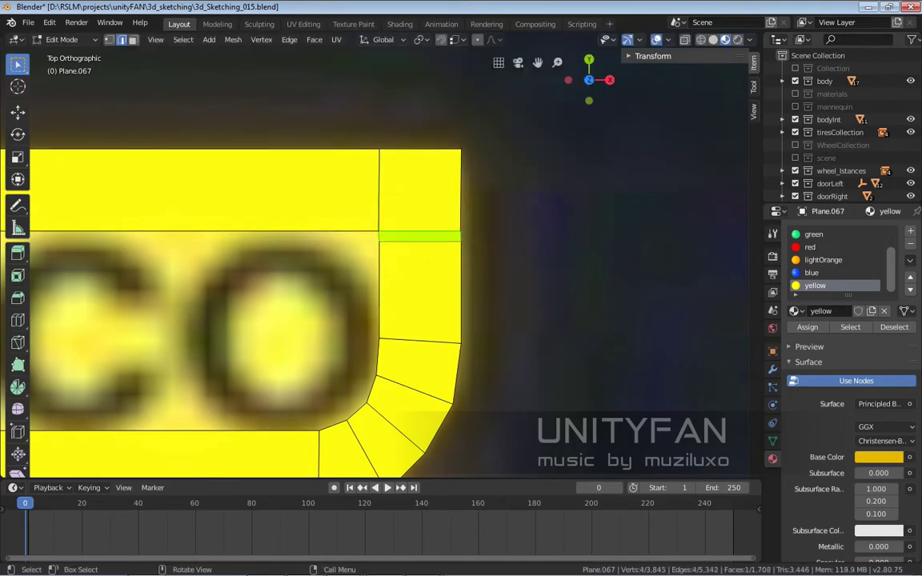
{"action": "key", "text": "x"}
{"action": "left_click", "coordinate": [352, 192]}
{"action": "scroll", "coordinate": [377, 241], "scroll_direction": "down", "scroll_amount": 3}
{"action": "scroll", "coordinate": [377, 240], "scroll_direction": "up", "scroll_amount": 3}
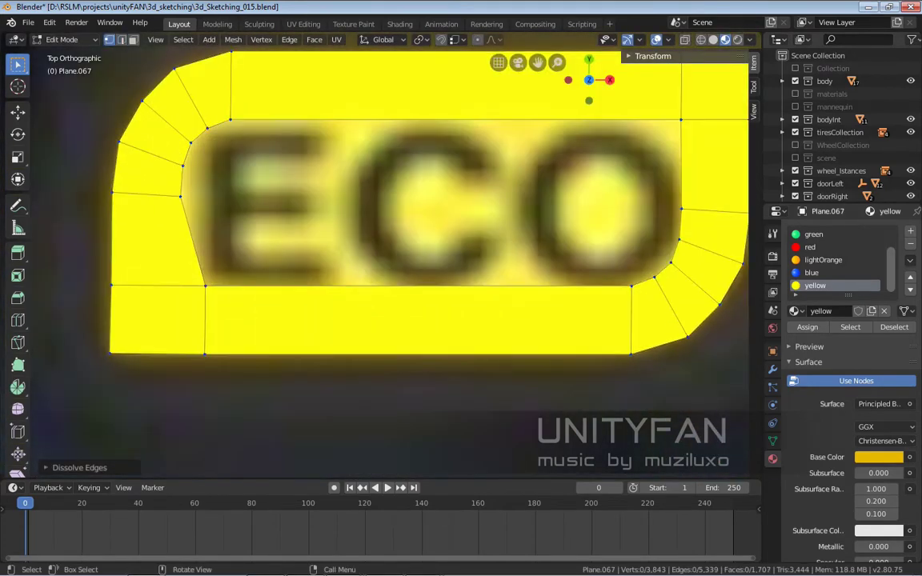
- Reposition the inner corner vertex and merge the vertices at the last one
{"action": "key", "text": "g"}
{"action": "scroll", "coordinate": [240, 176], "scroll_direction": "up", "scroll_amount": 3}
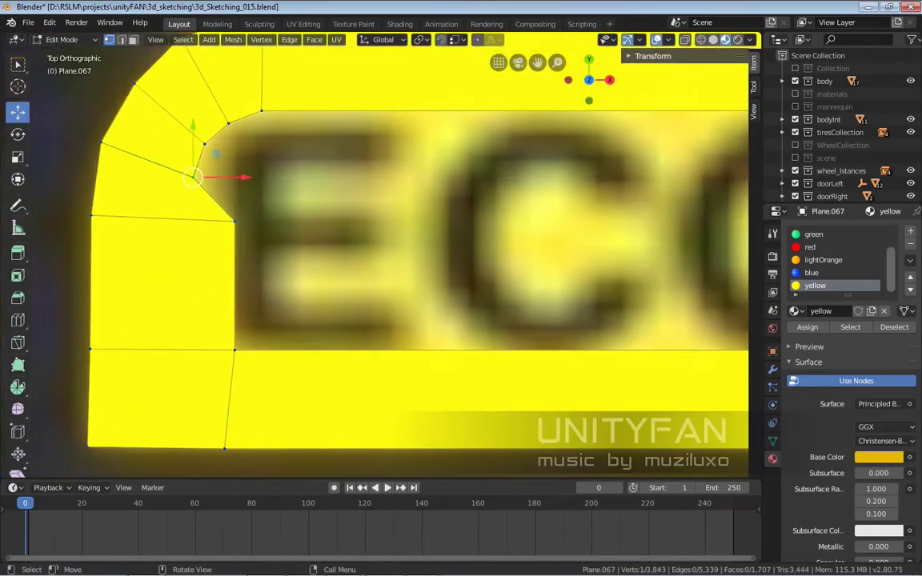
{"action": "key", "text": "Return"}
{"action": "scroll", "coordinate": [211, 138], "scroll_direction": "up", "scroll_amount": 2}
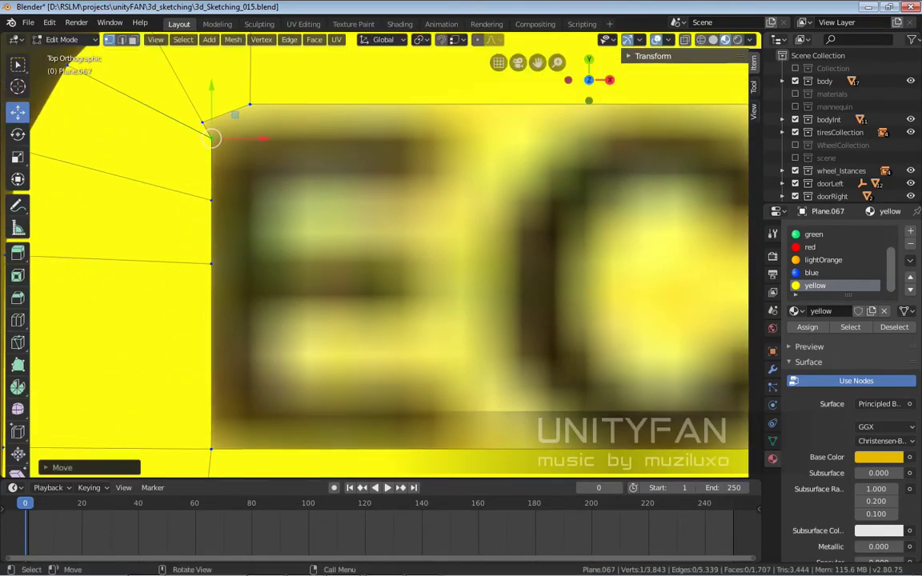
{"action": "key", "text": "m"}
{"action": "left_click", "coordinate": [144, 149]}
{"action": "scroll", "coordinate": [240, 176], "scroll_direction": "down", "scroll_amount": 3}
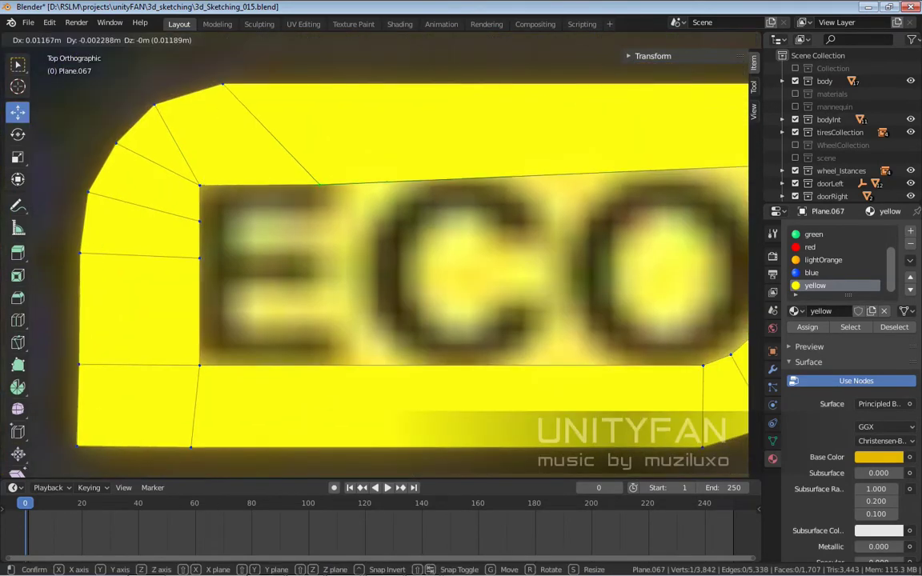
{"action": "scroll", "coordinate": [240, 176], "scroll_direction": "down", "scroll_amount": 2}
{"action": "scroll", "coordinate": [237, 178], "scroll_direction": "up", "scroll_amount": 2}
{"action": "scroll", "coordinate": [241, 137], "scroll_direction": "down", "scroll_amount": 2}
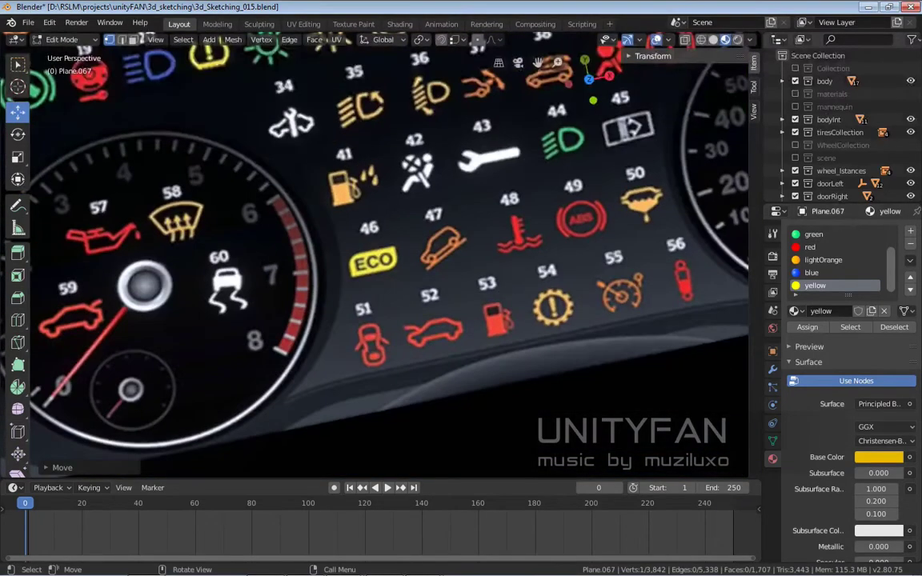
{"action": "scroll", "coordinate": [267, 161], "scroll_direction": "up", "scroll_amount": 3}
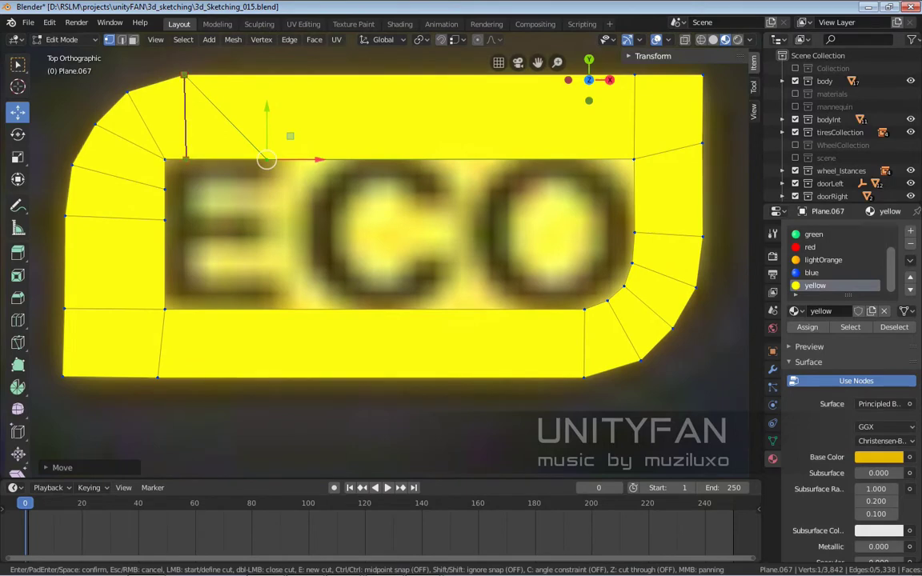
- Knife-cut a vertical edge through the top strip and loop-cut across the bottom strip
{"action": "left_click", "coordinate": [266, 160]}
{"action": "key", "text": "Return"}
{"action": "middle_click_drag", "start_coordinate": [267, 160], "coordinate": [228, 182], "text": "shift"}
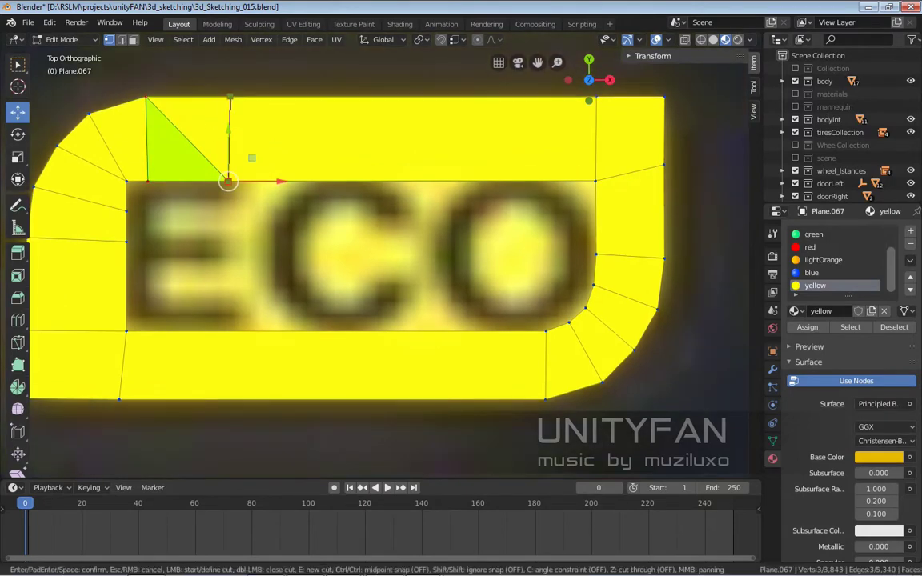
{"action": "key", "text": "Return"}
{"action": "scroll", "coordinate": [350, 173], "scroll_direction": "down", "scroll_amount": 2}
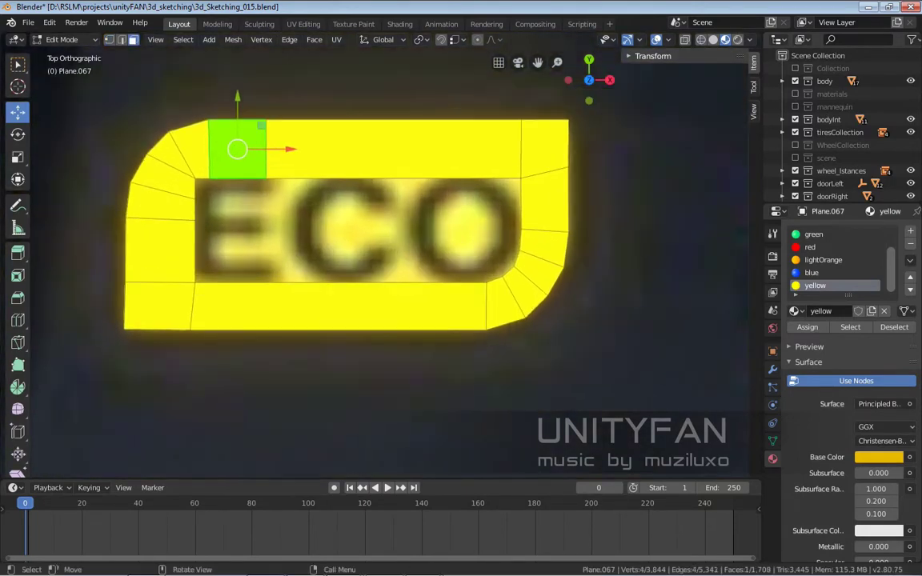
{"action": "scroll", "coordinate": [380, 257], "scroll_direction": "up", "scroll_amount": 1}
{"action": "scroll", "coordinate": [340, 241], "scroll_direction": "down", "scroll_amount": 1}
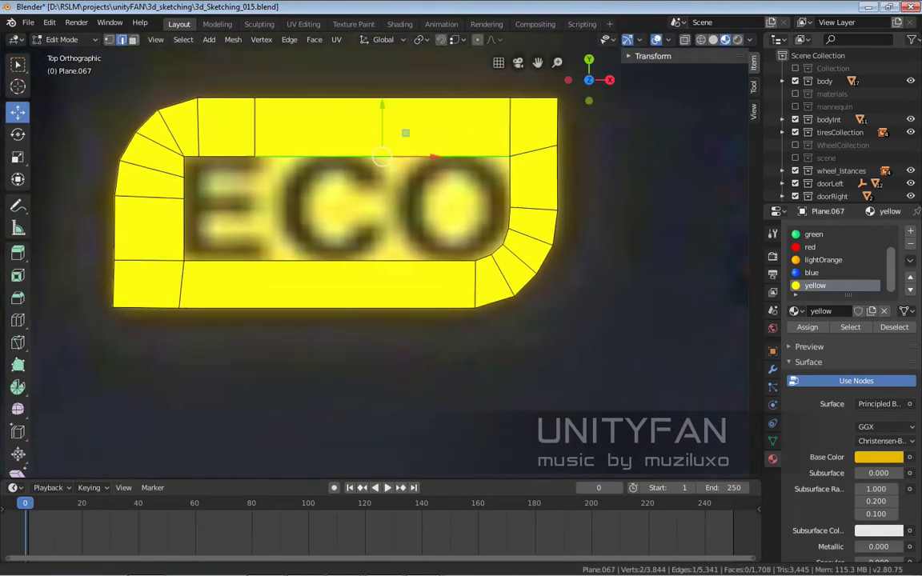
{"action": "scroll", "coordinate": [415, 112], "scroll_direction": "up", "scroll_amount": 1}
{"action": "left_click", "coordinate": [18, 320]}
{"action": "left_click", "coordinate": [362, 290]}
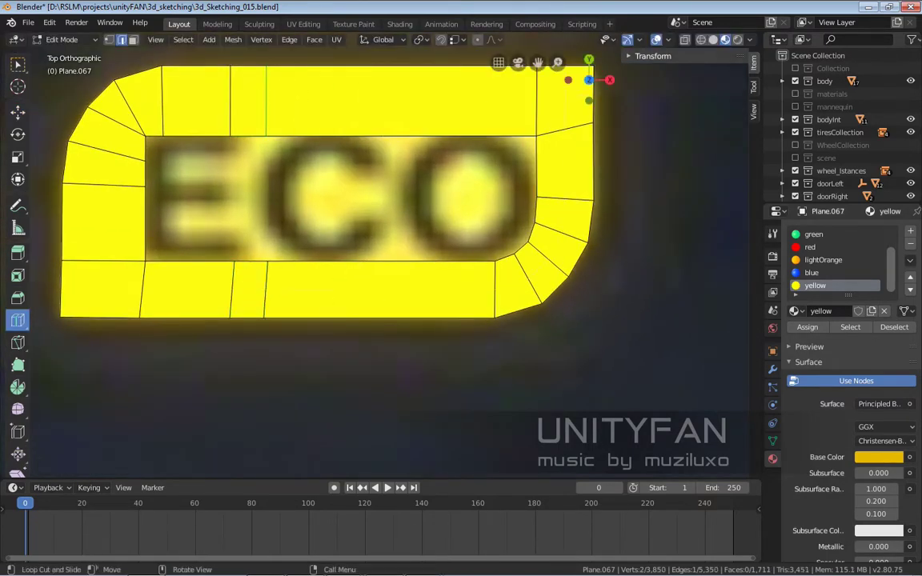
- Straighten the selected edge beside the E into a vertical line by scaling X to 0
{"action": "middle_click_drag", "start_coordinate": [345, 192], "coordinate": [382, 173], "text": "shift"}
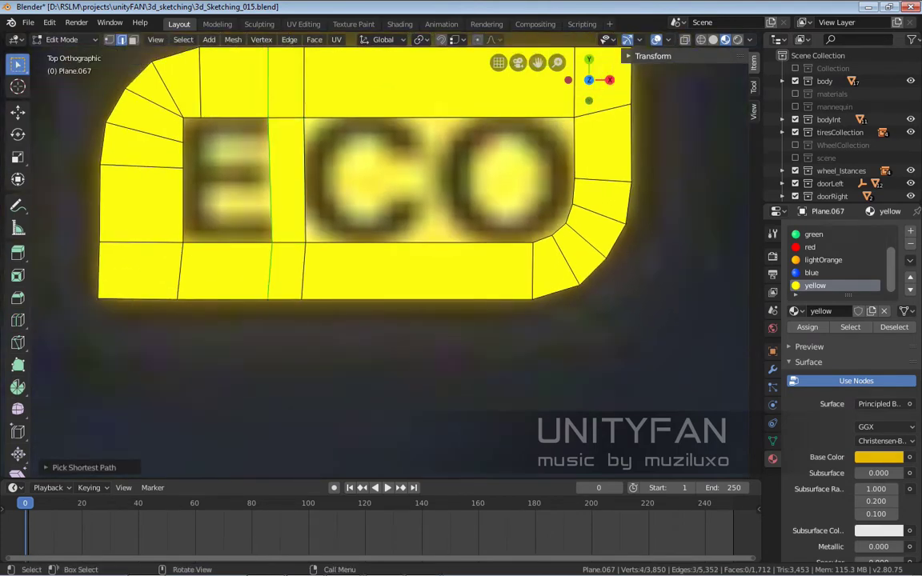
{"action": "key", "text": "s"}
{"action": "key", "text": "x"}
{"action": "key", "text": "0"}
{"action": "key", "text": "Return"}
{"action": "scroll", "coordinate": [330, 191], "scroll_direction": "up", "scroll_amount": 1}
{"action": "scroll", "coordinate": [329, 191], "scroll_direction": "up", "scroll_amount": 1}
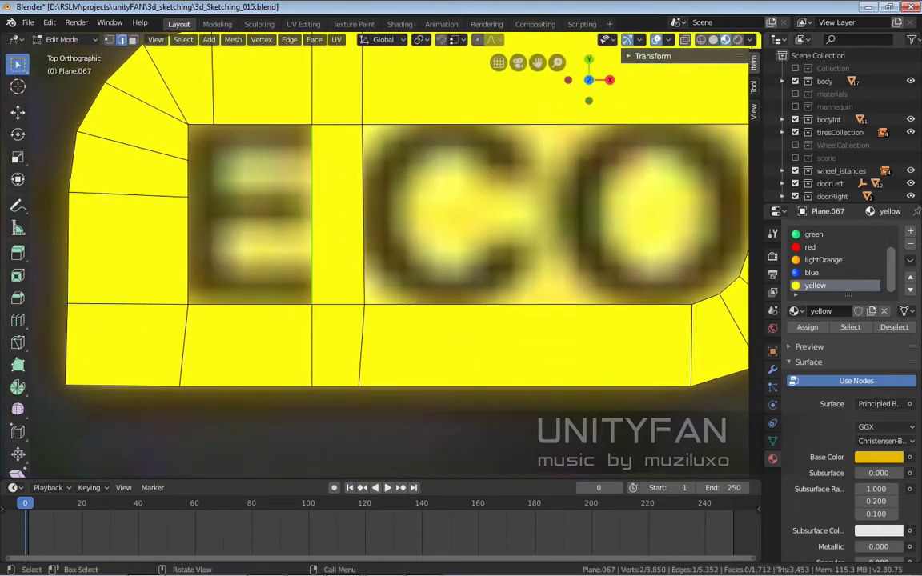
- Add horizontal cuts in the column beside the E and extrude it across the E
{"action": "left_click_drag", "start_coordinate": [325, 138], "coordinate": [329, 213]}
{"action": "left_click_drag", "start_coordinate": [329, 248], "coordinate": [329, 280]}
{"action": "key", "text": "e"}
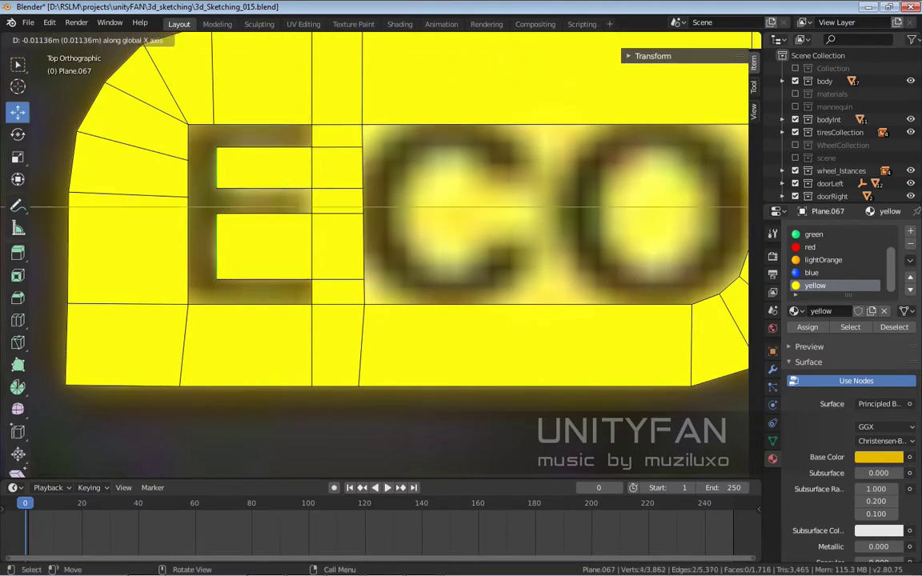
{"action": "left_click", "coordinate": [192, 208]}
{"action": "scroll", "coordinate": [320, 209], "scroll_direction": "down", "scroll_amount": 1}
{"action": "scroll", "coordinate": [320, 208], "scroll_direction": "up", "scroll_amount": 1}
{"action": "scroll", "coordinate": [175, 198], "scroll_direction": "down", "scroll_amount": 1}
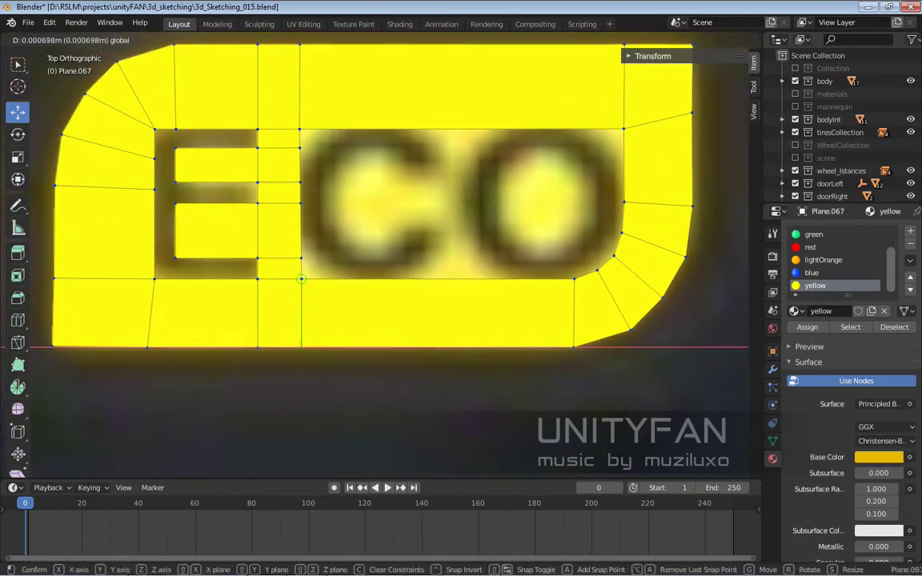
- Reposition the bottom edge and slide the top edge along X to fit the plate
{"action": "left_click", "coordinate": [246, 370]}
{"action": "scroll", "coordinate": [263, 391], "scroll_direction": "up", "scroll_amount": 1}
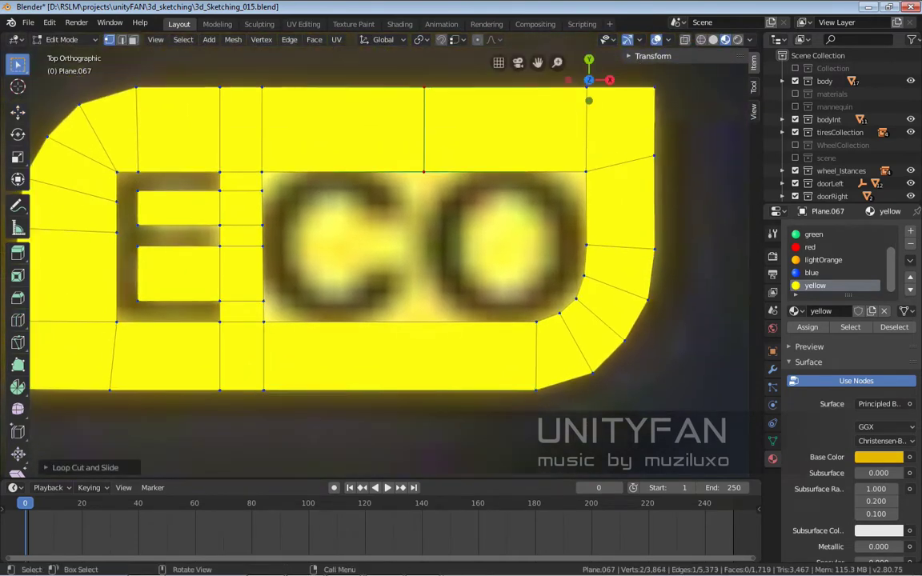
{"action": "scroll", "coordinate": [378, 255], "scroll_direction": "up", "scroll_amount": 1}
{"action": "key", "text": "g"}
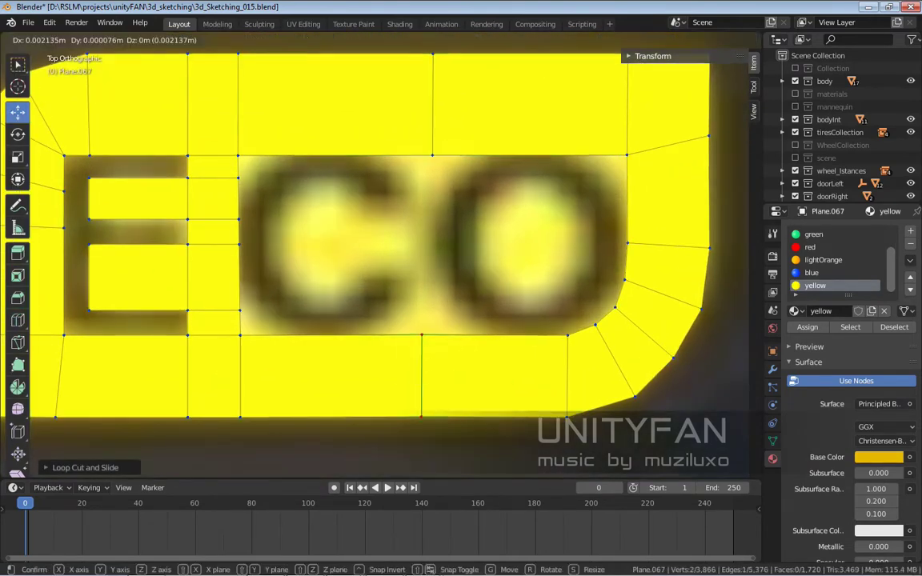
{"action": "left_click", "coordinate": [428, 352]}
{"action": "middle_click_drag", "start_coordinate": [428, 240], "coordinate": [414, 284], "text": "shift"}
{"action": "left_click", "coordinate": [390, 152]}
{"action": "key", "text": "g"}
{"action": "key", "text": "x"}
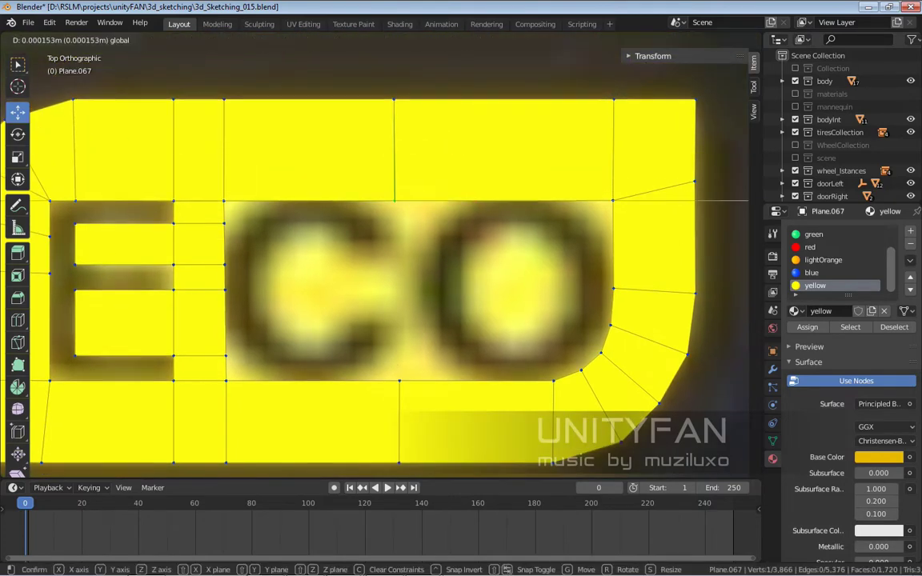
{"action": "middle_click_drag", "start_coordinate": [448, 400], "coordinate": [453, 367], "text": "shift"}
- Add a vertical loop cut between the C and O and fill a face there
{"action": "key", "text": "ctrl+r"}
{"action": "left_click", "coordinate": [436, 376]}
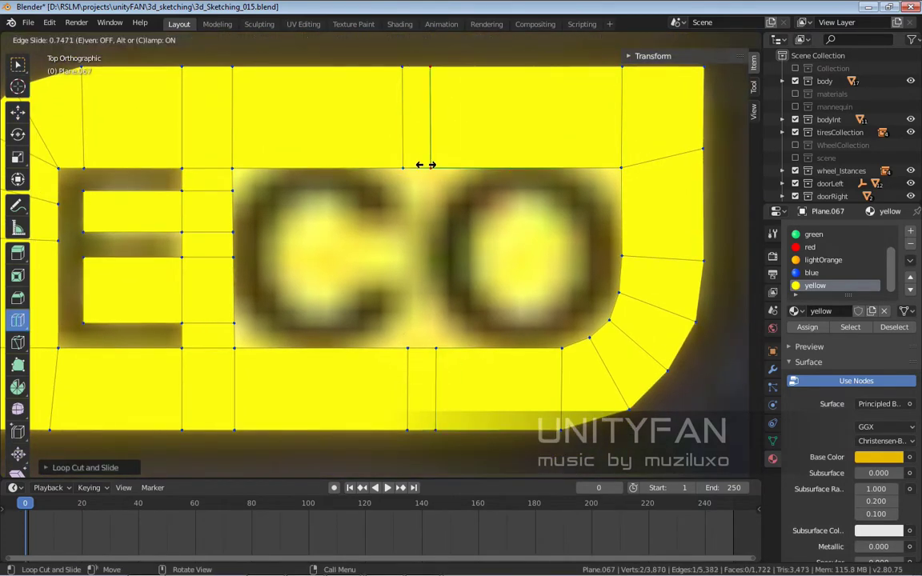
{"action": "key", "text": "w"}
{"action": "key", "text": "2"}
{"action": "key", "text": "f"}
{"action": "scroll", "coordinate": [376, 256], "scroll_direction": "down", "scroll_amount": 1}
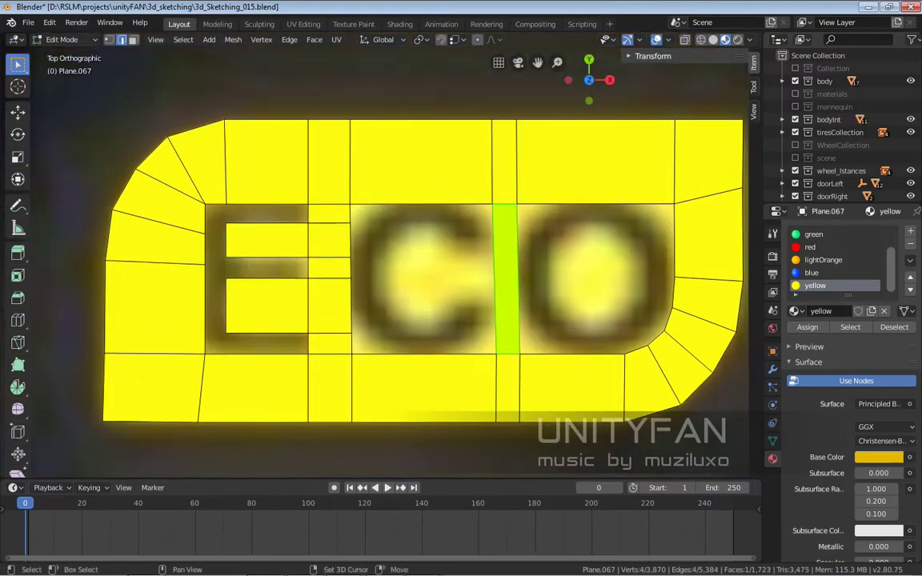
{"action": "scroll", "coordinate": [376, 256], "scroll_direction": "up", "scroll_amount": 1}
{"action": "scroll", "coordinate": [376, 256], "scroll_direction": "up", "scroll_amount": 2}
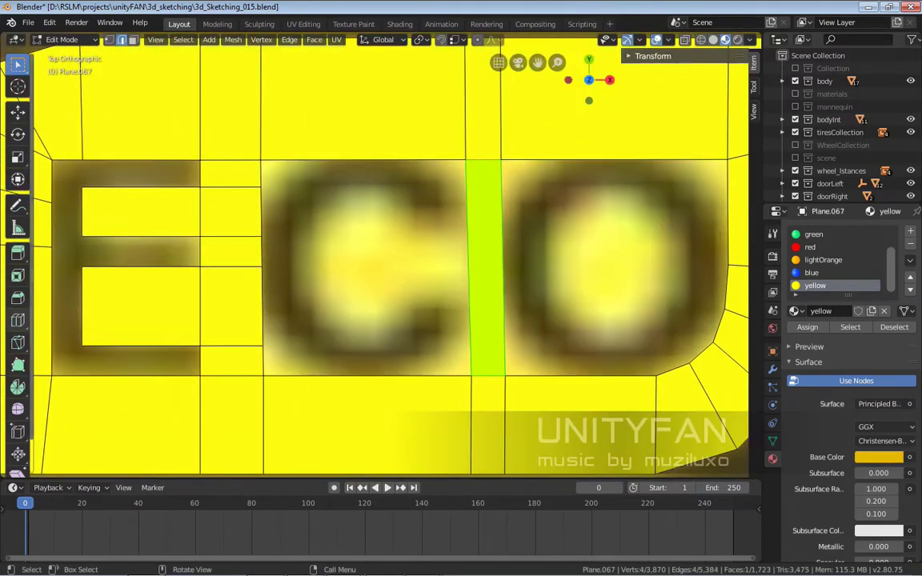
- Cut the new strip horizontally and extrude an edge into the C's hollow
{"action": "key", "text": "ctrl+r"}
{"action": "left_click", "coordinate": [489, 215]}
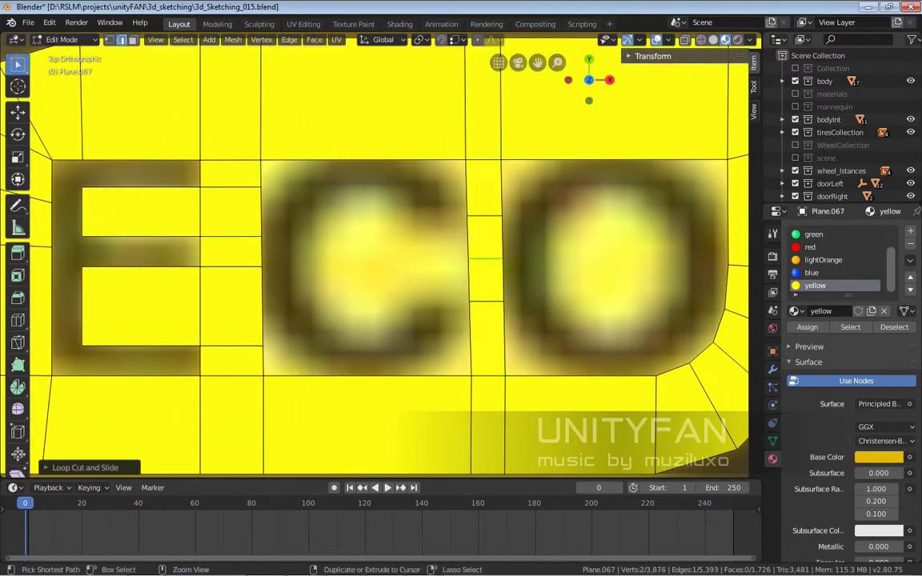
{"action": "middle_click_drag", "start_coordinate": [377, 256], "coordinate": [349, 256], "text": "shift"}
{"action": "key", "text": "e"}
{"action": "key", "text": "Return"}
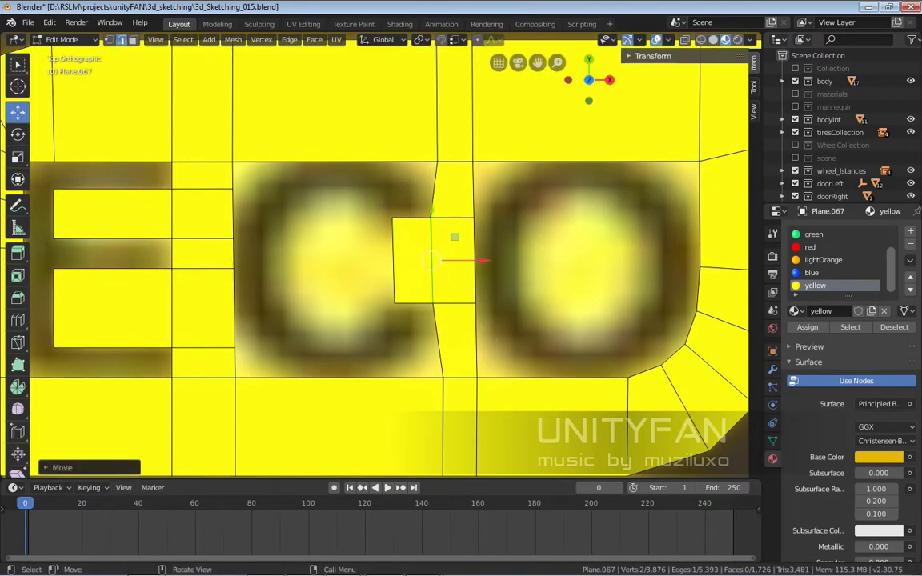
{"action": "key", "text": "e"}
{"action": "left_click", "coordinate": [276, 260]}
{"action": "middle_click_drag", "start_coordinate": [276, 260], "coordinate": [309, 256], "text": "shift"}
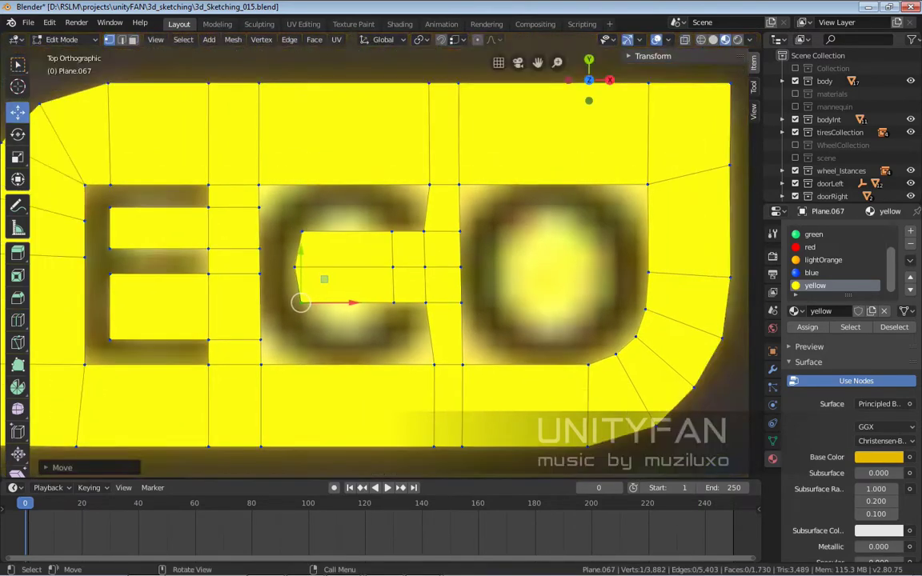
- Move vertices of the C's hollow to follow the C's inner outline
{"action": "key", "text": "g"}
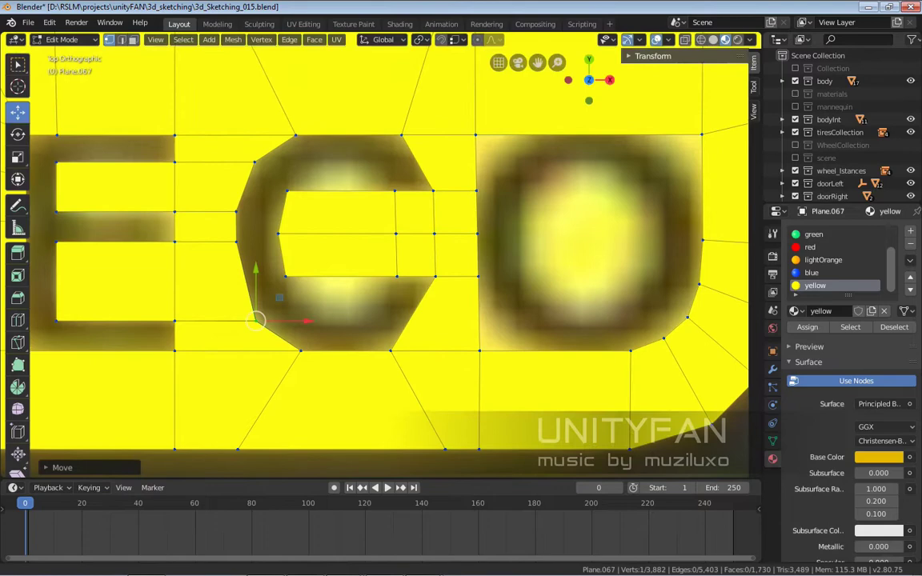
{"action": "left_click", "coordinate": [18, 320]}
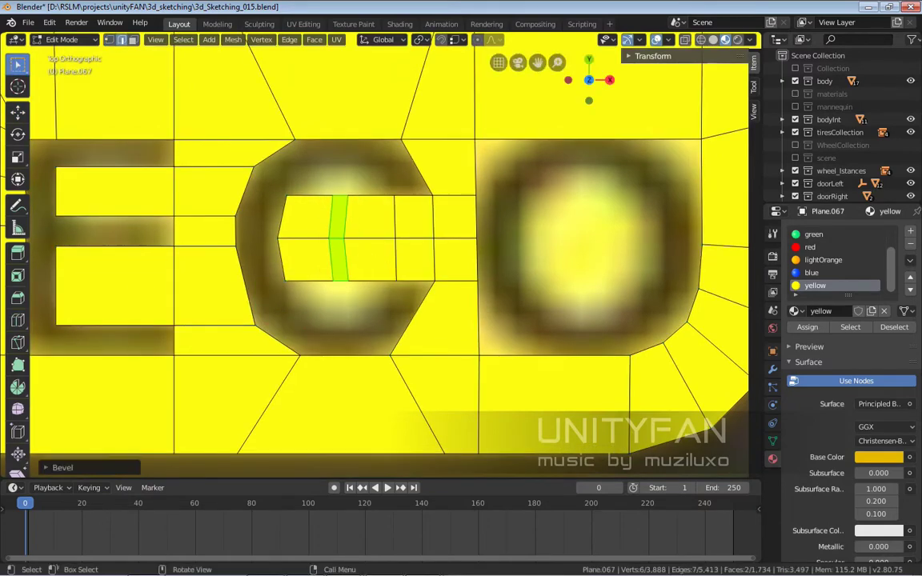
{"action": "key", "text": "g"}
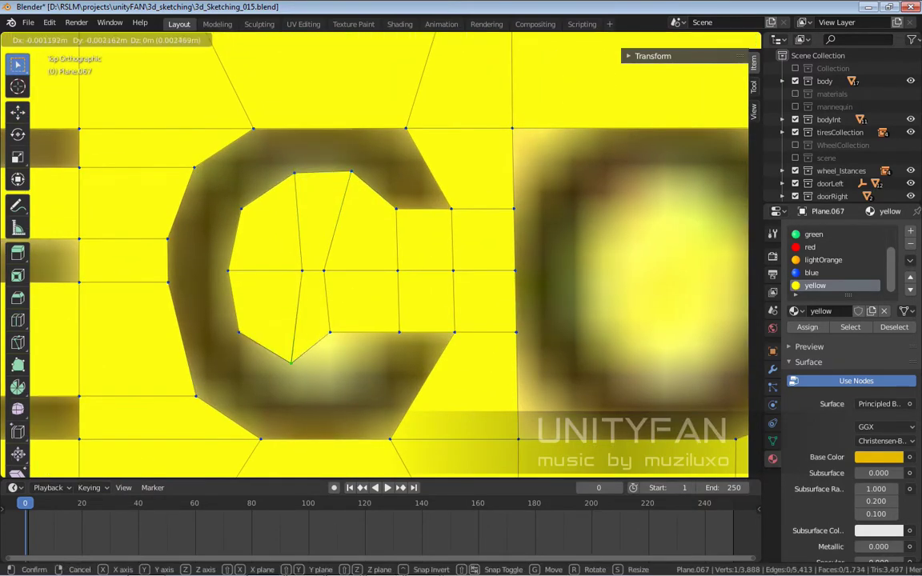
{"action": "key", "text": "Return"}
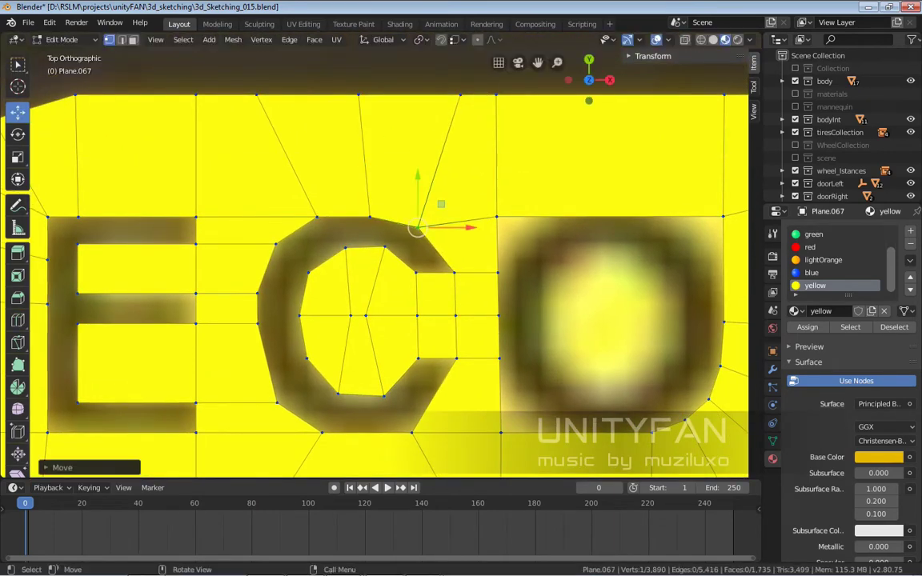
{"action": "scroll", "coordinate": [375, 264], "scroll_direction": "up", "scroll_amount": 1}
{"action": "scroll", "coordinate": [375, 264], "scroll_direction": "up", "scroll_amount": 1}
{"action": "scroll", "coordinate": [272, 72], "scroll_direction": "down", "scroll_amount": 5}
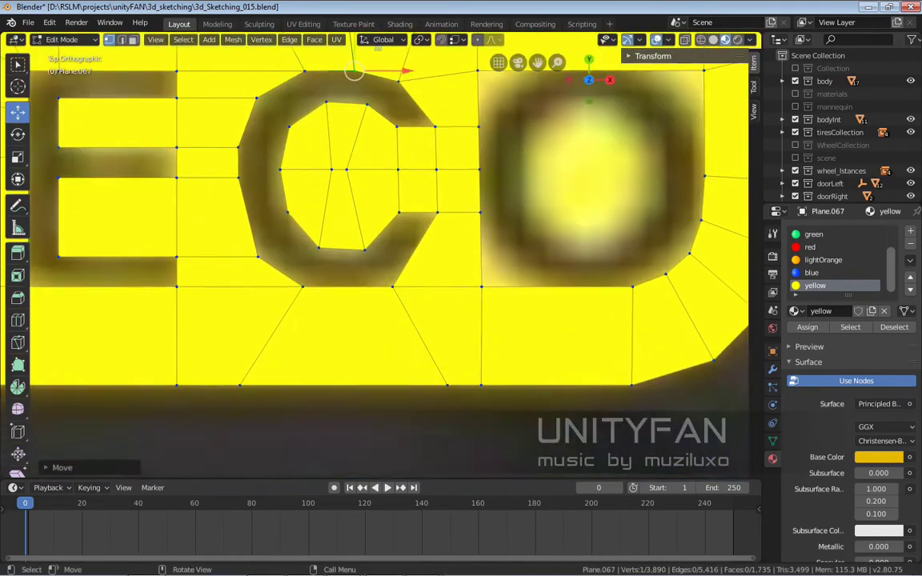
{"action": "scroll", "coordinate": [272, 72], "scroll_direction": "up", "scroll_amount": 4}
{"action": "scroll", "coordinate": [375, 240], "scroll_direction": "down", "scroll_amount": 4}
{"action": "scroll", "coordinate": [375, 240], "scroll_direction": "up", "scroll_amount": 4}
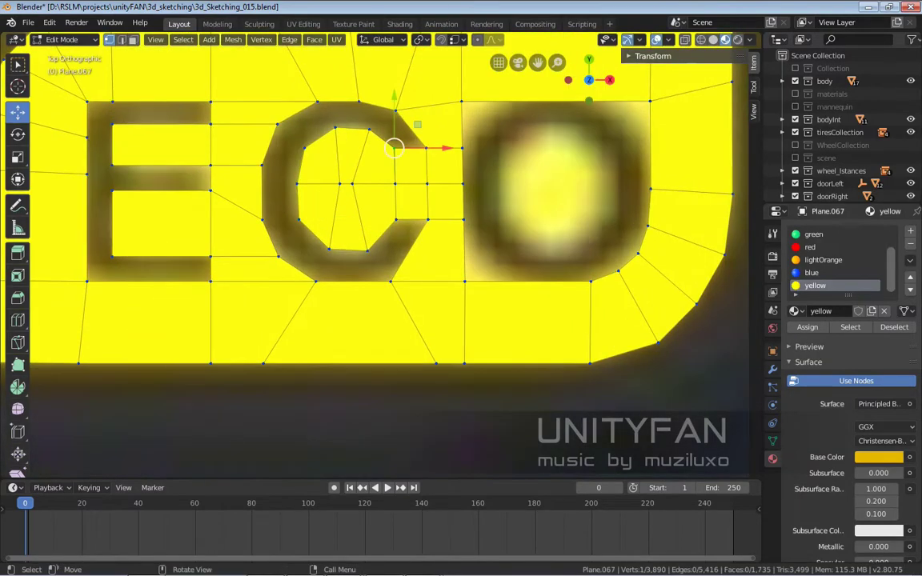
{"action": "key", "text": "g"}
{"action": "key", "text": "Return"}
- Add loop cuts above and below the O
{"action": "scroll", "coordinate": [376, 241], "scroll_direction": "down", "scroll_amount": 1}
{"action": "scroll", "coordinate": [376, 240], "scroll_direction": "up", "scroll_amount": 1}
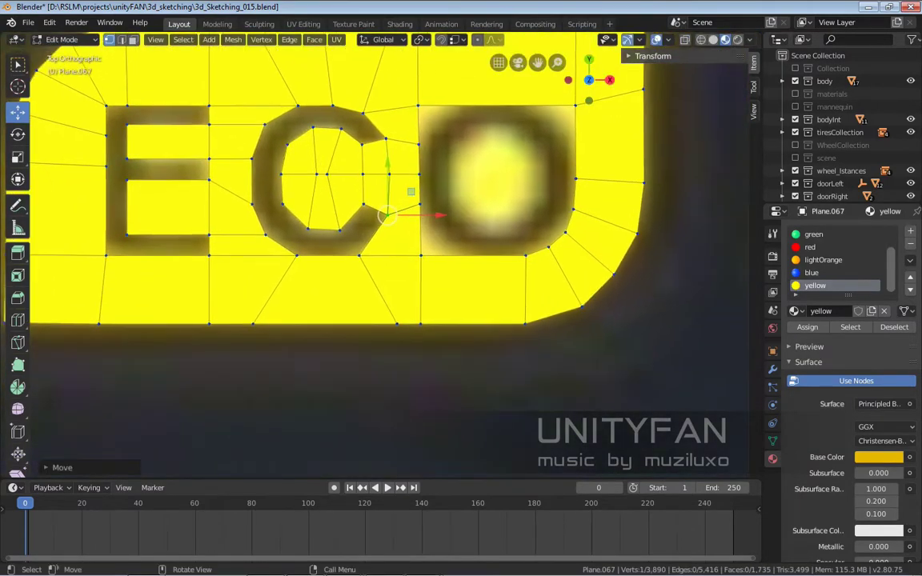
{"action": "scroll", "coordinate": [377, 241], "scroll_direction": "up", "scroll_amount": 1}
{"action": "scroll", "coordinate": [376, 240], "scroll_direction": "up", "scroll_amount": 1}
{"action": "scroll", "coordinate": [379, 256], "scroll_direction": "up", "scroll_amount": 1}
{"action": "left_click", "coordinate": [379, 96]}
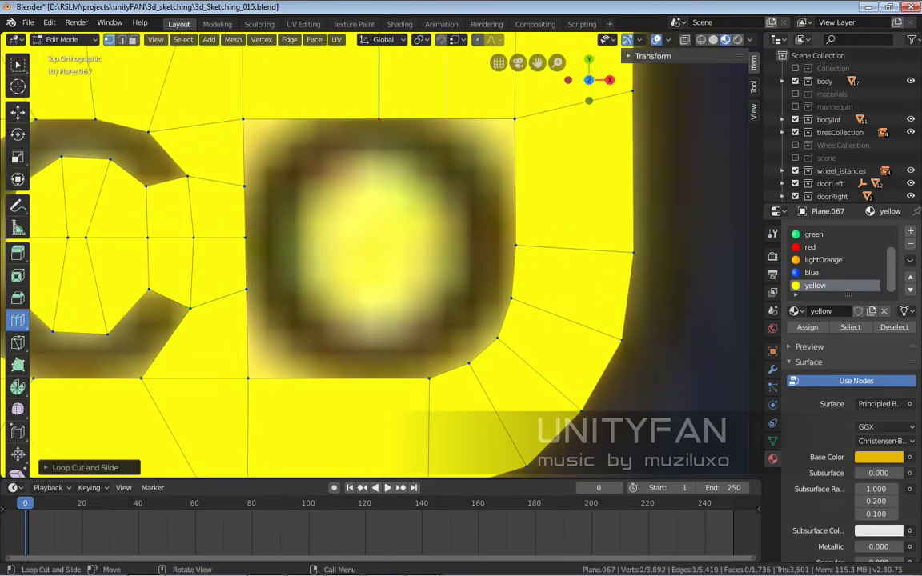
{"action": "scroll", "coordinate": [379, 256], "scroll_direction": "down", "scroll_amount": 2}
{"action": "left_click", "coordinate": [350, 356]}
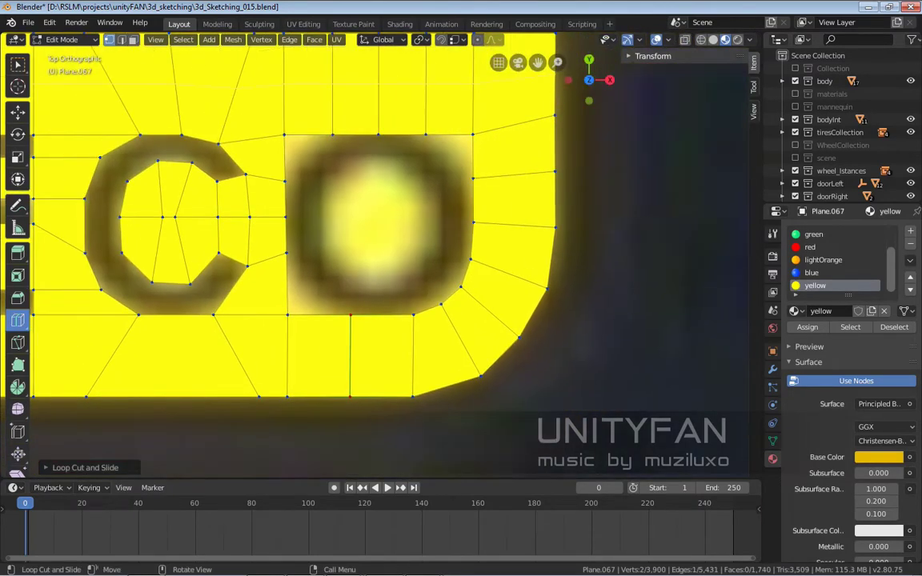
{"action": "scroll", "coordinate": [374, 183], "scroll_direction": "up", "scroll_amount": 2}
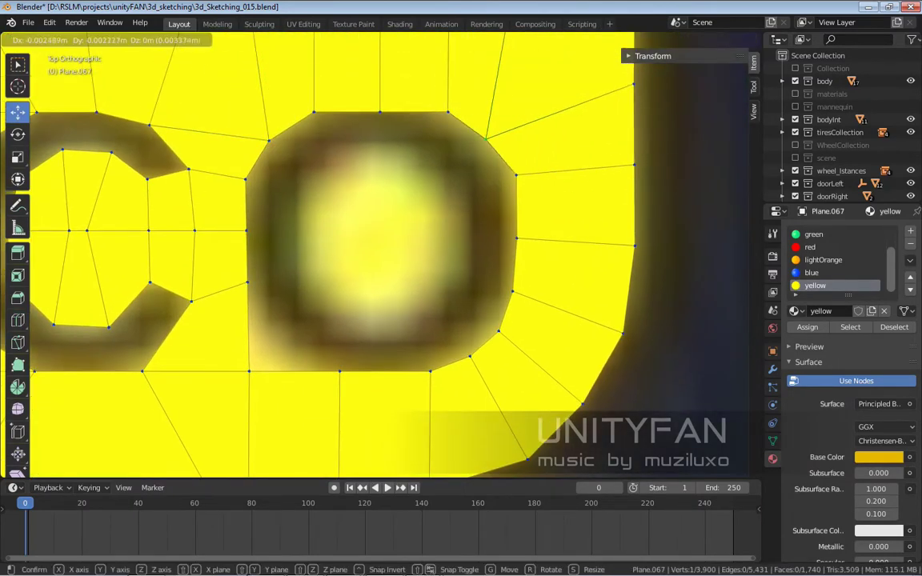
- Move the O's top-right vertex onto its curve and select another outline vertex
{"action": "left_click", "coordinate": [438, 120]}
{"action": "key", "text": "g"}
{"action": "key", "text": "Return"}
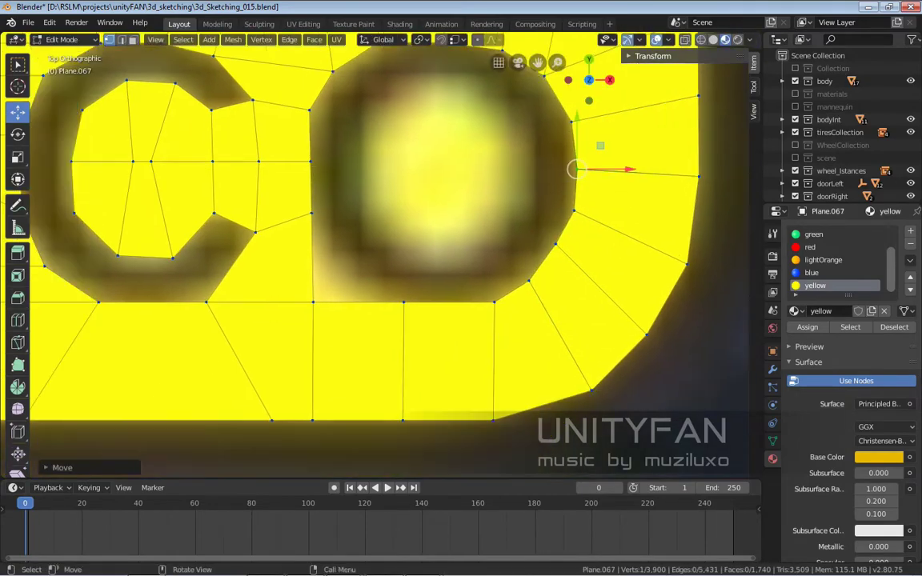
{"action": "left_click", "coordinate": [340, 260]}
{"action": "scroll", "coordinate": [339, 259], "scroll_direction": "down", "scroll_amount": 2}
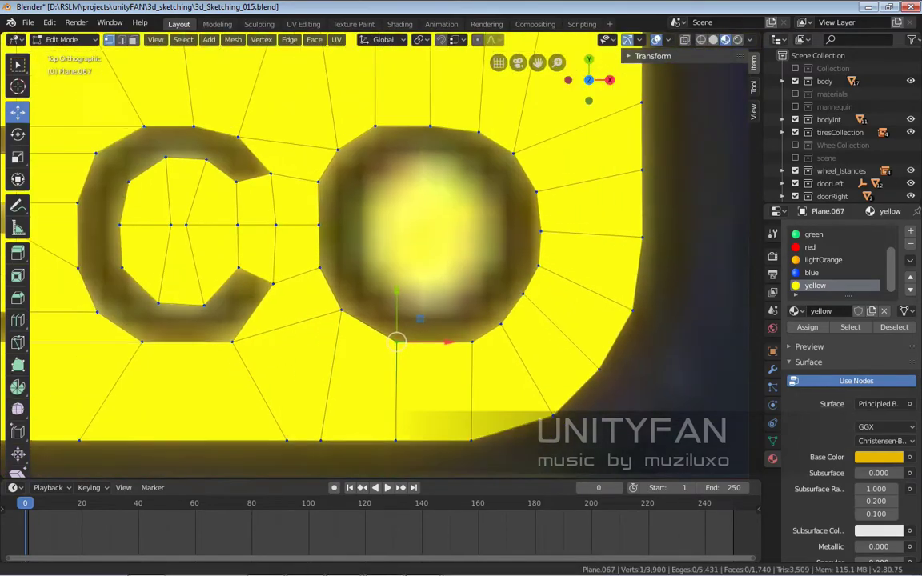
{"action": "scroll", "coordinate": [319, 175], "scroll_direction": "up", "scroll_amount": 2}
- Select the O's top-left and bottom vertices with the Move tool active
{"action": "left_click", "coordinate": [378, 102]}
{"action": "scroll", "coordinate": [378, 103], "scroll_direction": "down", "scroll_amount": 3}
{"action": "scroll", "coordinate": [378, 103], "scroll_direction": "up", "scroll_amount": 2}
{"action": "left_click", "coordinate": [18, 320]}
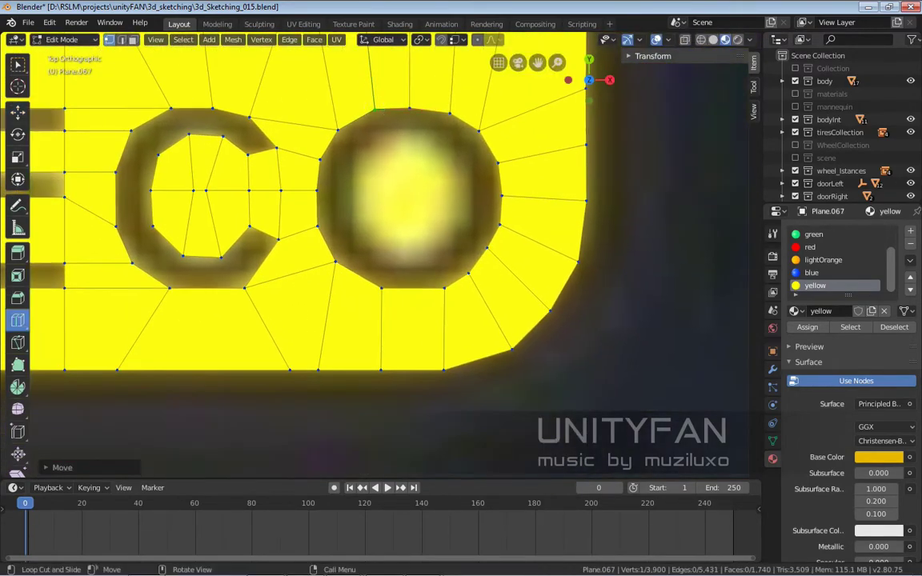
{"action": "left_click", "coordinate": [17, 112]}
{"action": "left_click", "coordinate": [381, 287]}
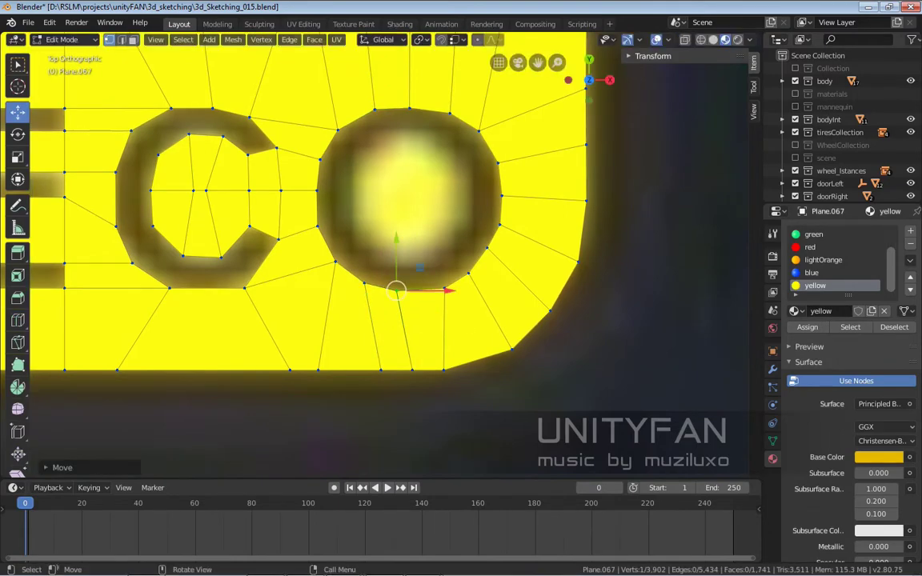
{"action": "scroll", "coordinate": [385, 320], "scroll_direction": "down", "scroll_amount": 2}
- Round the O edge loop with To Sphere, then select the O's ring faces in face mode
{"action": "key", "text": "2"}
{"action": "left_click", "coordinate": [425, 161]}
{"action": "key", "text": "shift+alt+s"}
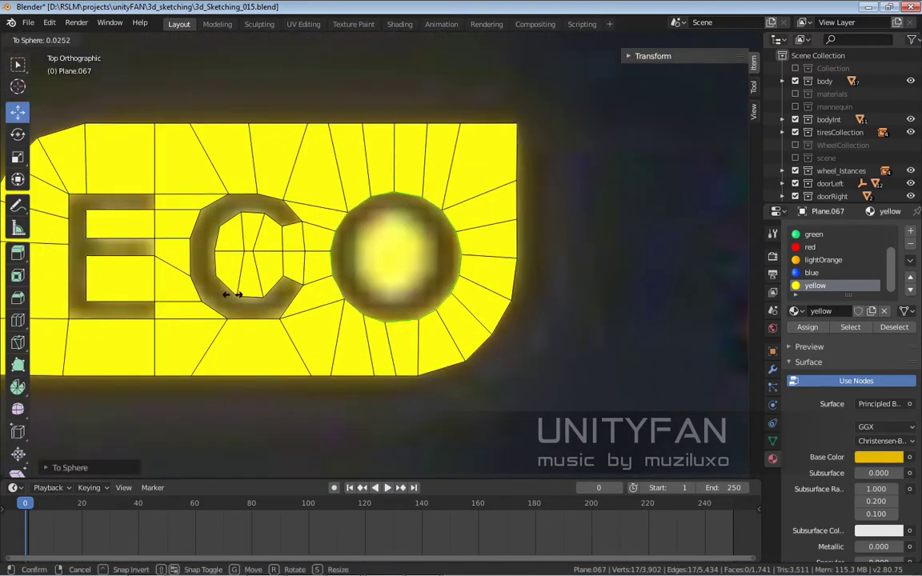
{"action": "key", "text": "alt+a"}
{"action": "scroll", "coordinate": [387, 321], "scroll_direction": "up", "scroll_amount": 1}
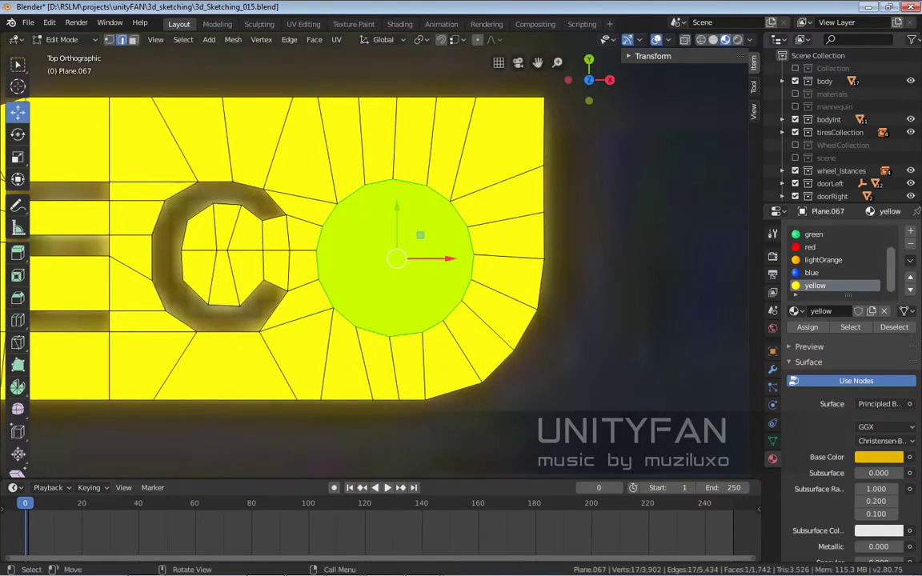
{"action": "key", "text": "3"}
{"action": "left_click", "coordinate": [332, 232], "text": "alt"}
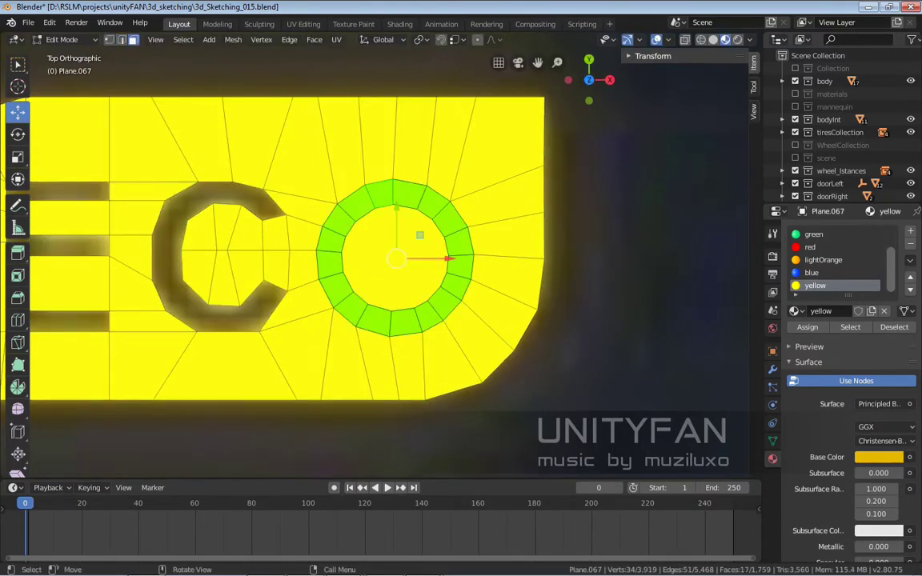
- Delete the O's ring faces, cutting a round hole in the ECO plate
{"action": "key", "text": "x"}
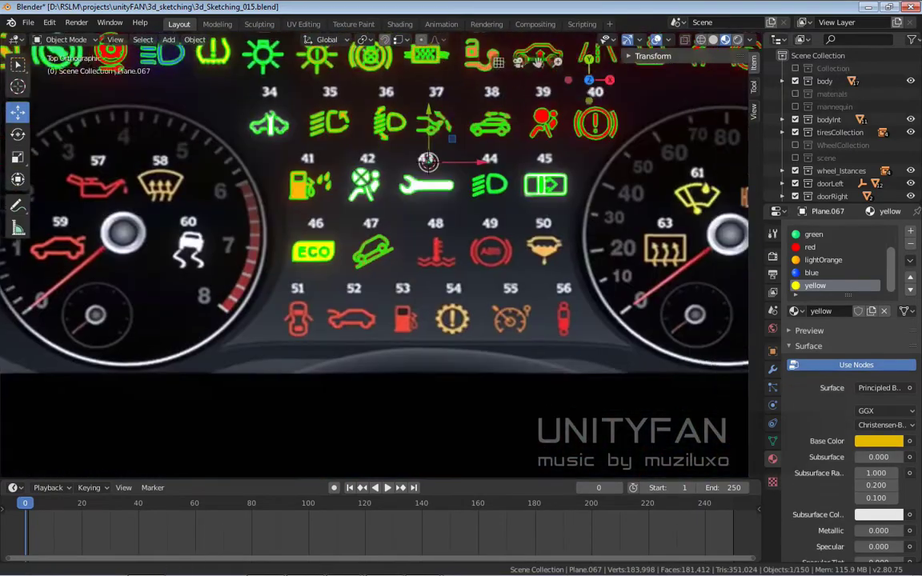
{"action": "scroll", "coordinate": [374, 252], "scroll_direction": "down", "scroll_amount": 1}
{"action": "scroll", "coordinate": [375, 252], "scroll_direction": "down", "scroll_amount": 1}
{"action": "scroll", "coordinate": [374, 252], "scroll_direction": "up", "scroll_amount": 2}
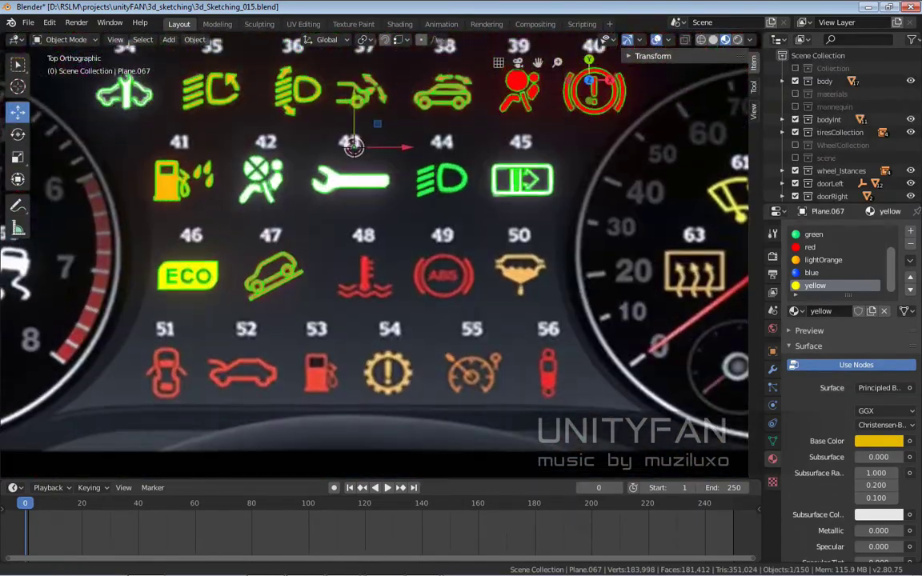
{"action": "scroll", "coordinate": [375, 252], "scroll_direction": "up", "scroll_amount": 1}
- Re-enter Edit Mode and pan and orbit the view down to icon 48's thermometer
{"action": "key", "text": "Tab"}
{"action": "scroll", "coordinate": [375, 254], "scroll_direction": "down", "scroll_amount": 1}
{"action": "middle_click_drag", "start_coordinate": [375, 240], "coordinate": [375, 316], "text": "shift"}
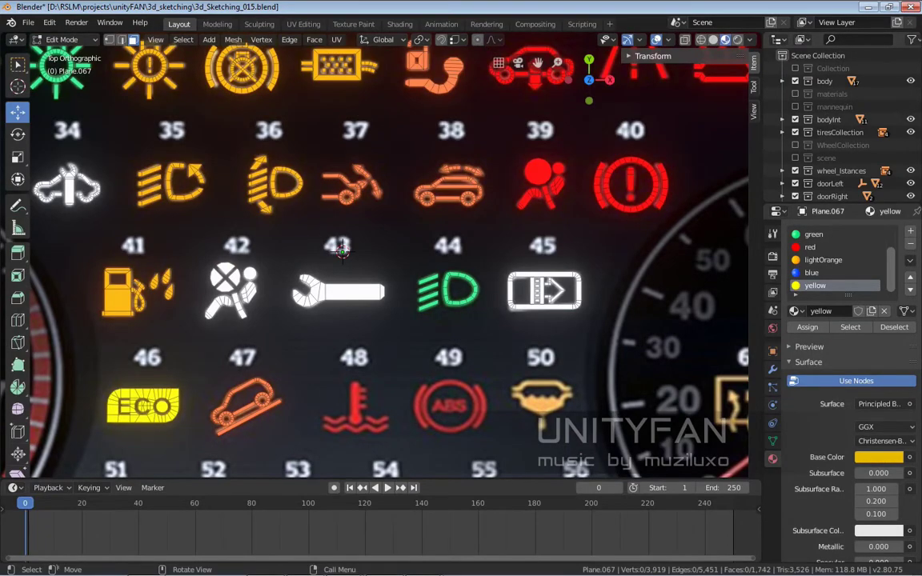
{"action": "middle_click_drag", "start_coordinate": [342, 251], "coordinate": [431, 230]}
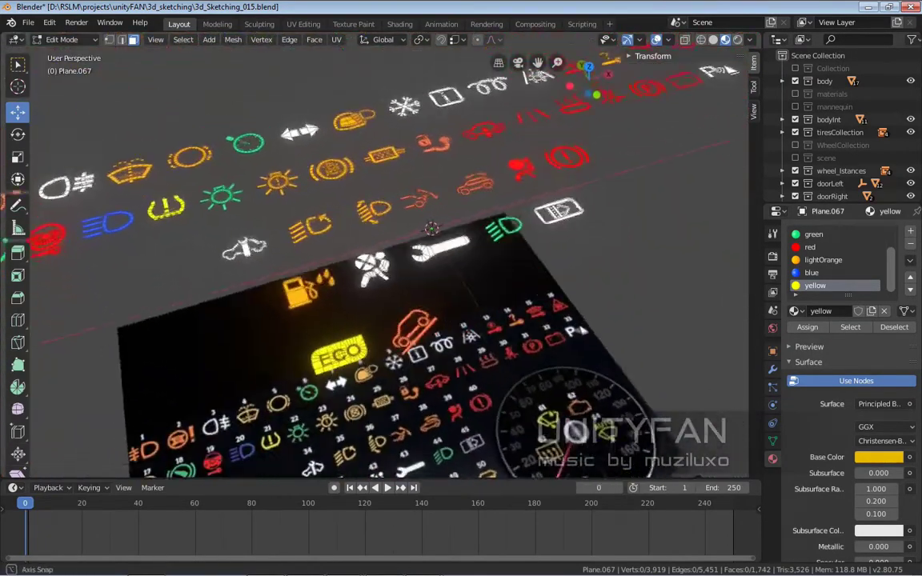
{"action": "middle_click_drag", "start_coordinate": [431, 229], "coordinate": [389, 223]}
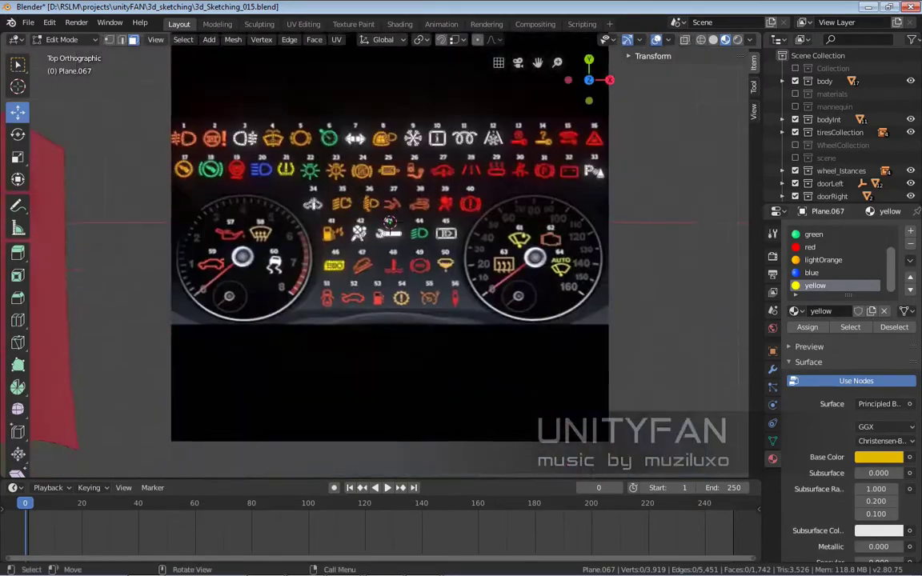
{"action": "scroll", "coordinate": [389, 223], "scroll_direction": "up", "scroll_amount": 5}
{"action": "scroll", "coordinate": [320, 320], "scroll_direction": "down", "scroll_amount": 4}
{"action": "scroll", "coordinate": [228, 430], "scroll_direction": "up", "scroll_amount": 3}
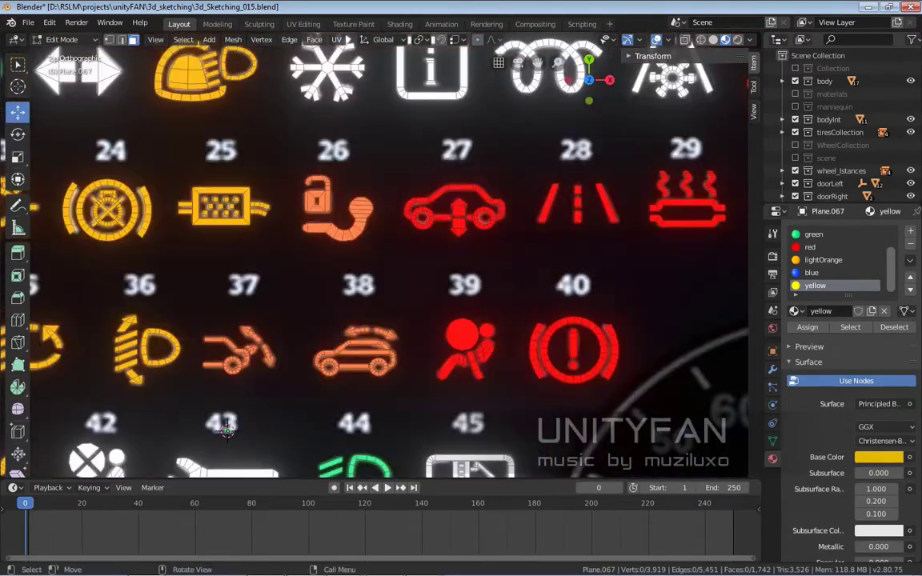
{"action": "scroll", "coordinate": [378, 118], "scroll_direction": "down", "scroll_amount": 4}
- Enlarge the small red face to form the thermometer stem
{"action": "scroll", "coordinate": [329, 340], "scroll_direction": "up", "scroll_amount": 3}
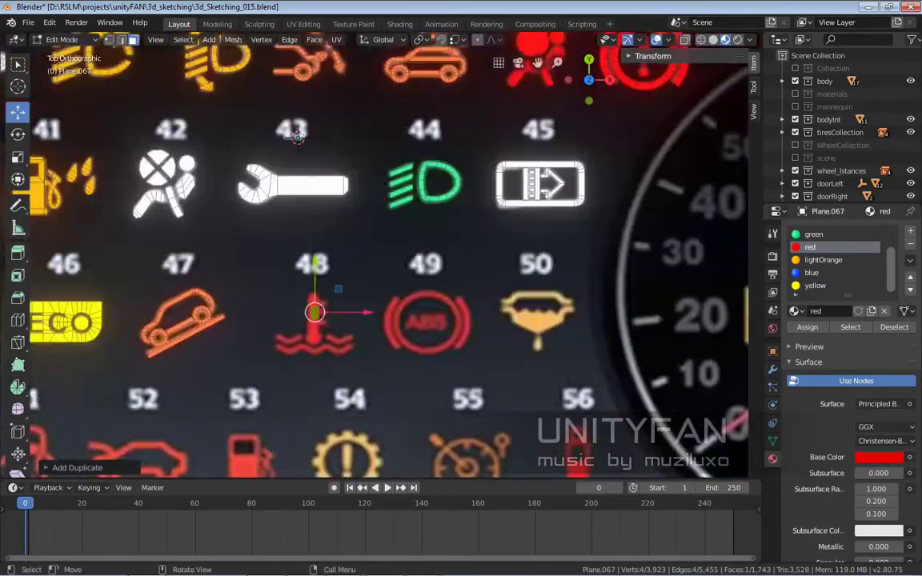
{"action": "scroll", "coordinate": [481, 225], "scroll_direction": "up", "scroll_amount": 3}
{"action": "scroll", "coordinate": [407, 189], "scroll_direction": "up", "scroll_amount": 2}
{"action": "key", "text": "s"}
{"action": "left_click", "coordinate": [478, 200]}
{"action": "scroll", "coordinate": [448, 192], "scroll_direction": "down", "scroll_amount": 1}
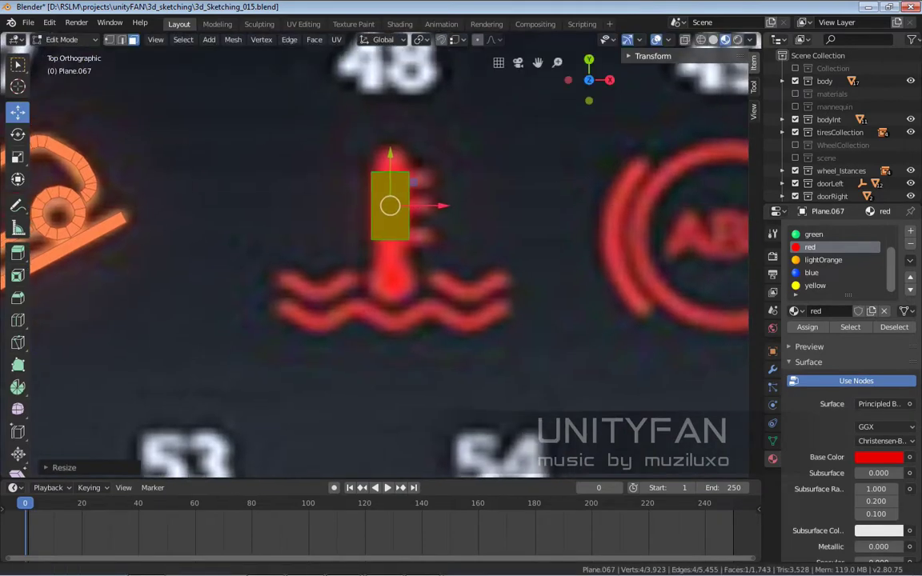
- Extrude and widen the stem's bottom edge into a rounded bulb
{"action": "left_click", "coordinate": [389, 167]}
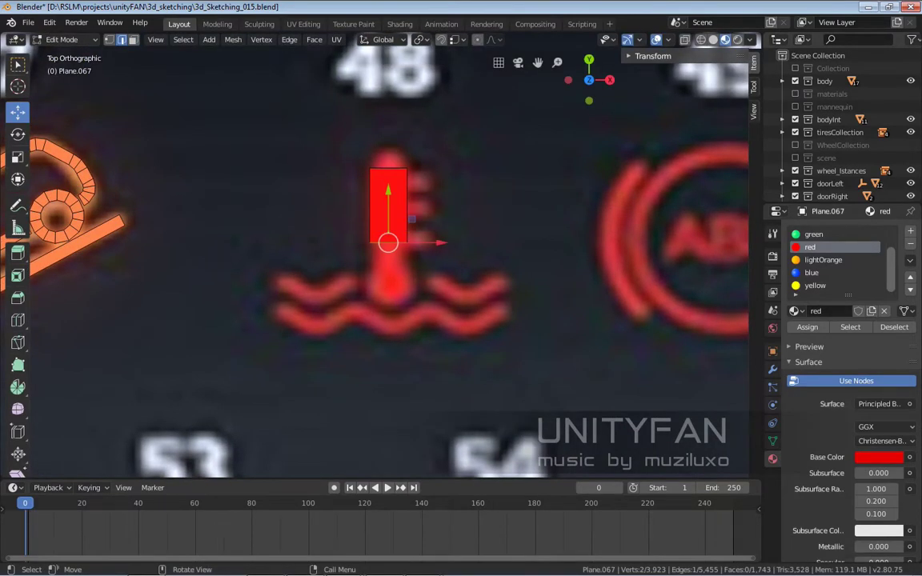
{"action": "scroll", "coordinate": [389, 241], "scroll_direction": "up", "scroll_amount": 2}
{"action": "key", "text": "e"}
{"action": "left_click", "coordinate": [355, 264]}
{"action": "key", "text": "s"}
{"action": "left_click", "coordinate": [355, 278]}
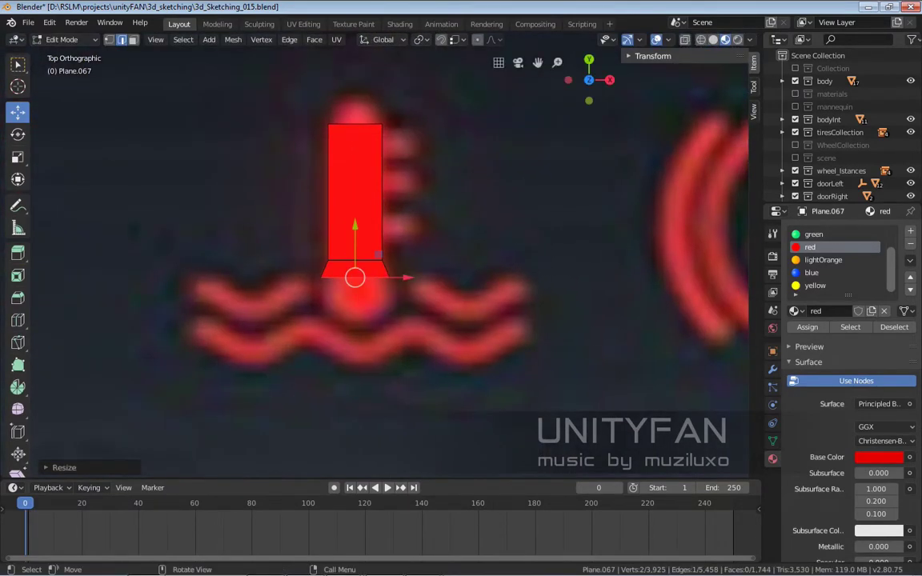
{"action": "scroll", "coordinate": [376, 264], "scroll_direction": "up", "scroll_amount": 1}
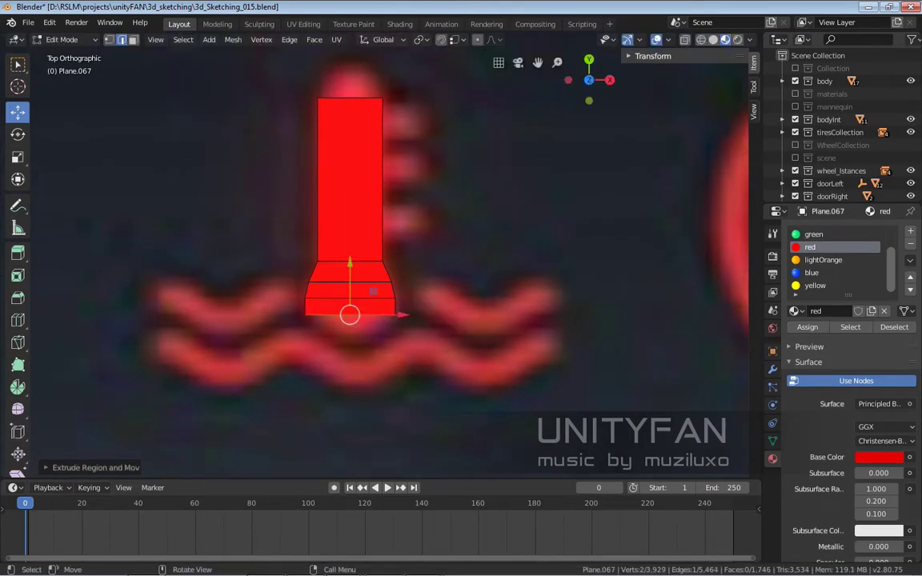
{"action": "scroll", "coordinate": [368, 368], "scroll_direction": "up", "scroll_amount": 1}
{"action": "key", "text": "s"}
{"action": "key", "text": "Return"}
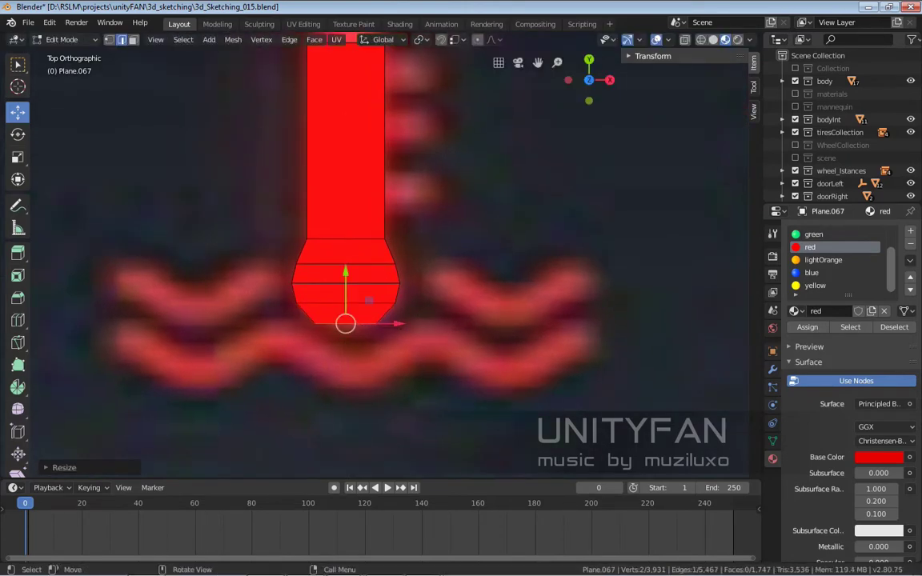
{"action": "scroll", "coordinate": [376, 264], "scroll_direction": "down", "scroll_amount": 2}
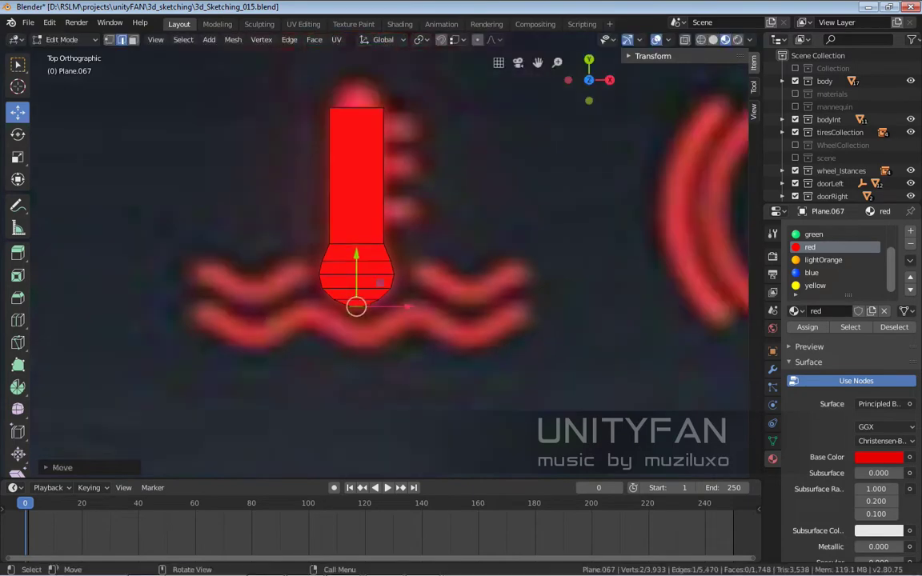
- Narrow the stem's top edge and extrude it into a tapered cap
{"action": "left_click", "coordinate": [358, 177]}
{"action": "scroll", "coordinate": [358, 264], "scroll_direction": "up", "scroll_amount": 1}
{"action": "key", "text": "s"}
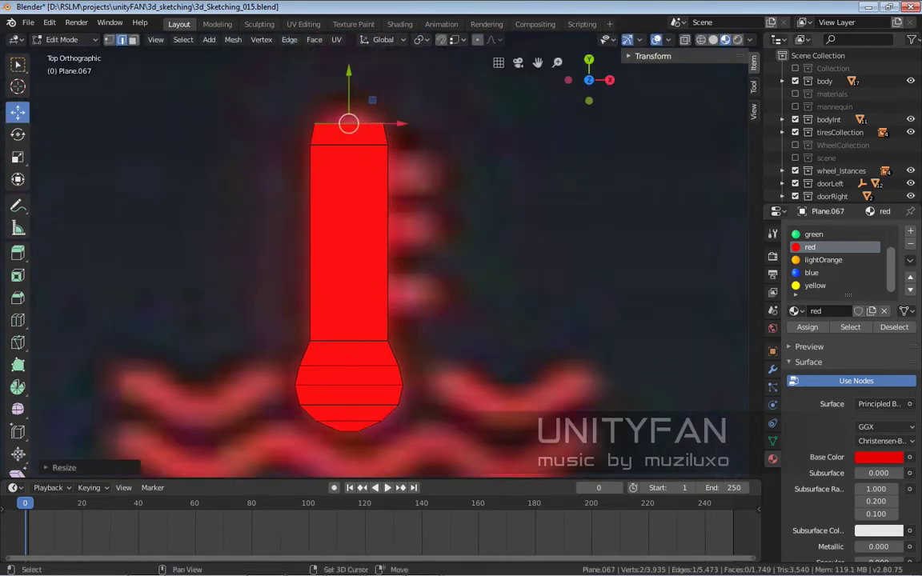
{"action": "key", "text": "e"}
{"action": "key", "text": "s"}
{"action": "scroll", "coordinate": [359, 264], "scroll_direction": "down", "scroll_amount": 1}
{"action": "scroll", "coordinate": [358, 265], "scroll_direction": "up", "scroll_amount": 1}
- Duplicate the middle stem face beside the bar and shrink it into a short tick tab
{"action": "left_click", "coordinate": [357, 252]}
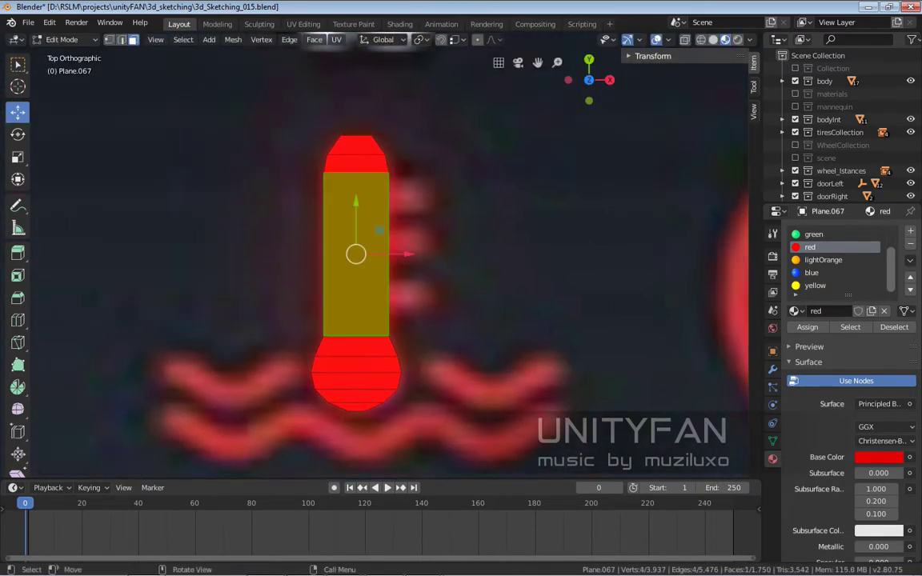
{"action": "key", "text": "shift+d"}
{"action": "scroll", "coordinate": [400, 256], "scroll_direction": "up", "scroll_amount": 1}
{"action": "left_click", "coordinate": [435, 264]}
{"action": "left_click", "coordinate": [436, 353]}
{"action": "left_click_drag", "start_coordinate": [436, 352], "coordinate": [436, 181]}
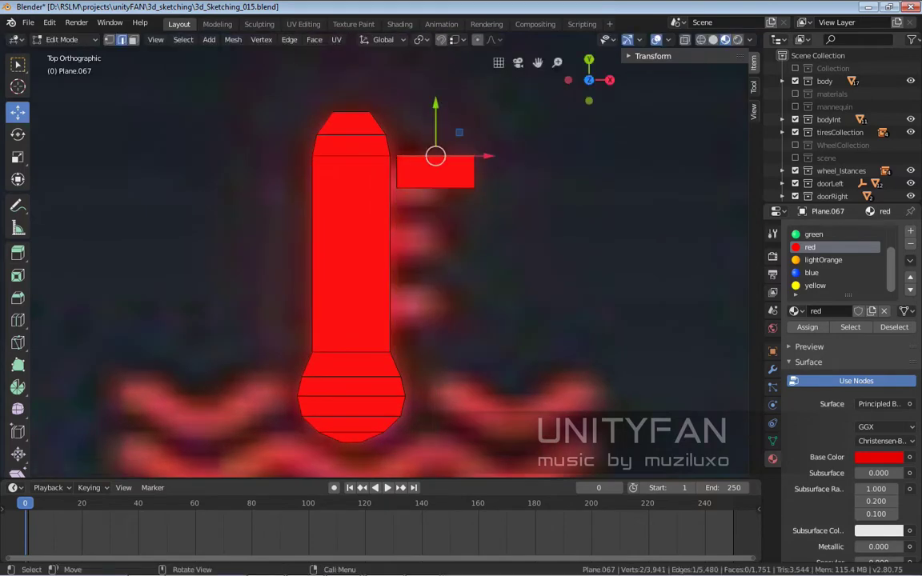
{"action": "left_click", "coordinate": [474, 172]}
{"action": "key", "text": "g"}
{"action": "scroll", "coordinate": [388, 183], "scroll_direction": "up", "scroll_amount": 1}
- Butt the tick tab against the stem and duplicate it for the other tick marks
{"action": "left_click", "coordinate": [387, 184]}
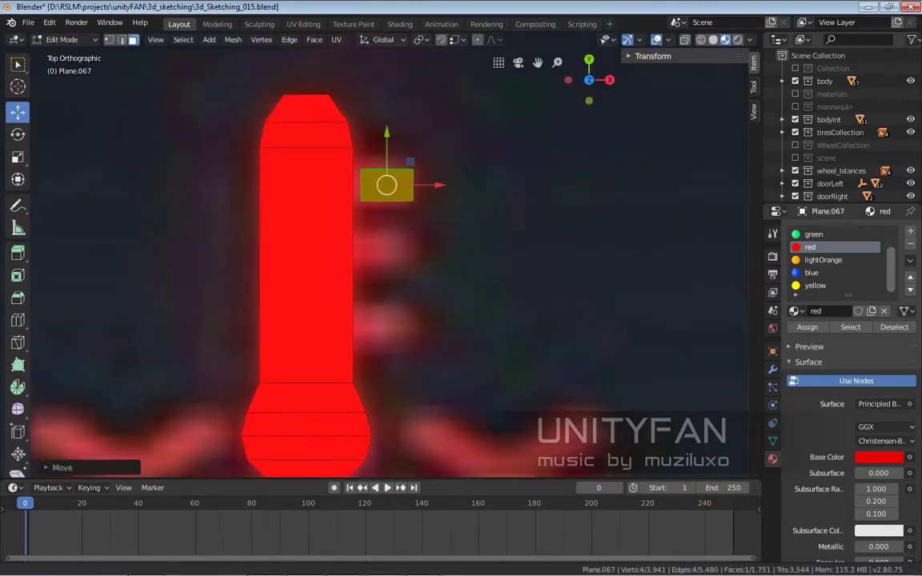
{"action": "left_click", "coordinate": [357, 169]}
{"action": "key", "text": "g"}
{"action": "left_click", "coordinate": [357, 168]}
{"action": "key", "text": "g"}
{"action": "key", "text": "x"}
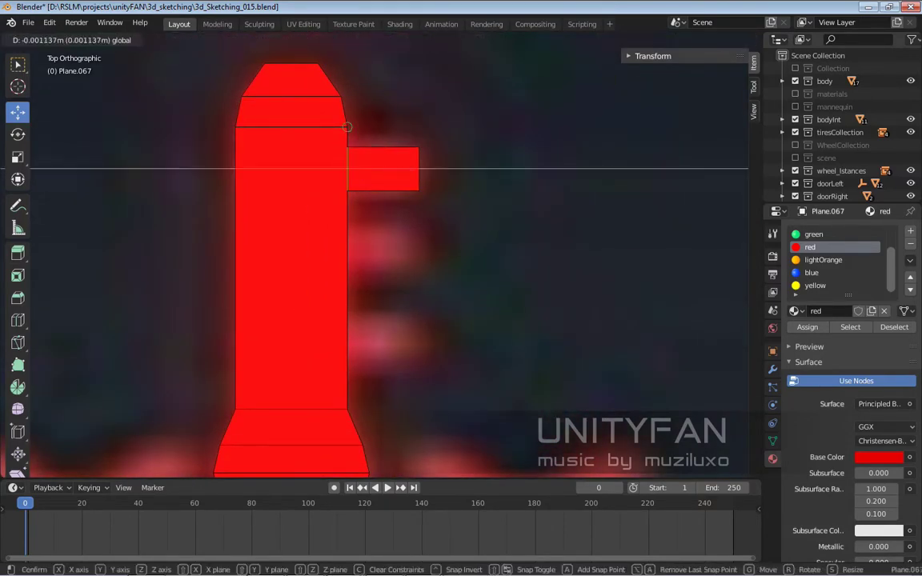
{"action": "key", "text": "Return"}
{"action": "key", "text": "3"}
{"action": "scroll", "coordinate": [263, 172], "scroll_direction": "down", "scroll_amount": 2}
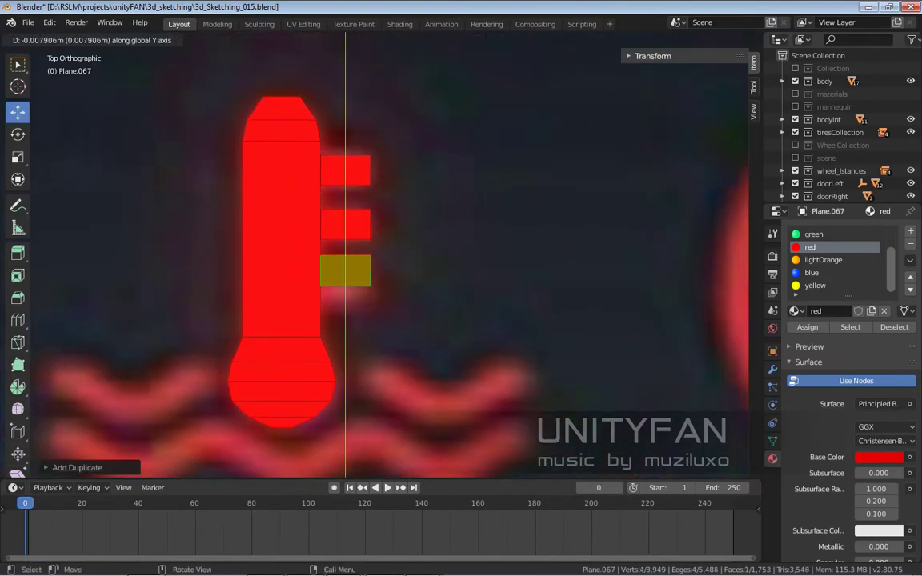
{"action": "key", "text": "g"}
{"action": "scroll", "coordinate": [499, 218], "scroll_direction": "down", "scroll_amount": 4}
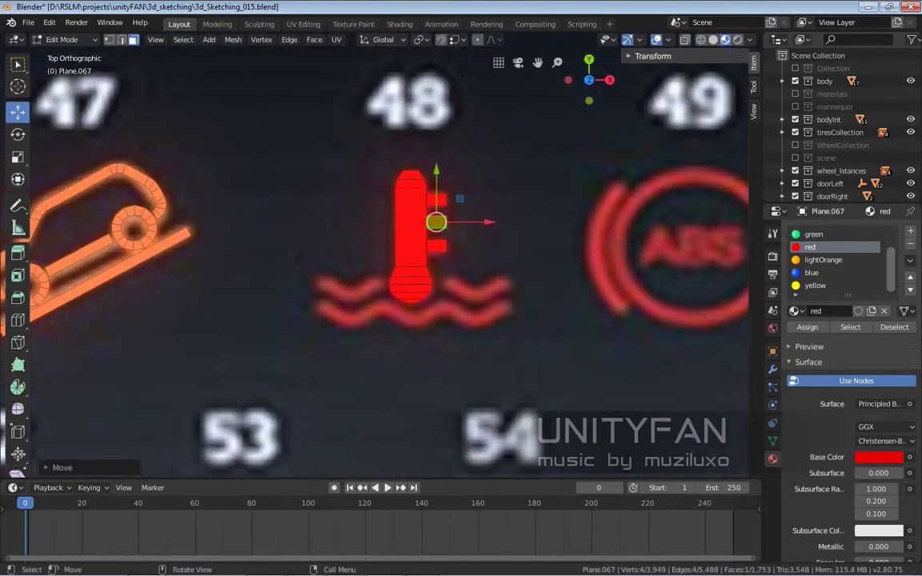
{"action": "left_click", "coordinate": [290, 254]}
- Move a square face to the wave's left end and rotate it to begin the wave strip
{"action": "scroll", "coordinate": [291, 253], "scroll_direction": "down", "scroll_amount": 4}
{"action": "scroll", "coordinate": [291, 254], "scroll_direction": "down", "scroll_amount": 3}
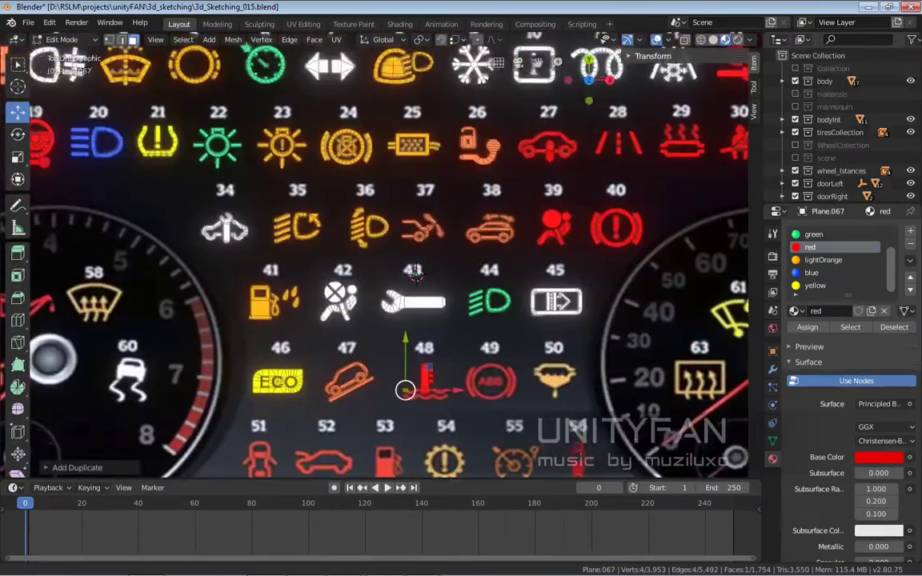
{"action": "scroll", "coordinate": [290, 254], "scroll_direction": "up", "scroll_amount": 3}
{"action": "scroll", "coordinate": [291, 254], "scroll_direction": "up", "scroll_amount": 9}
{"action": "key", "text": "g"}
{"action": "key", "text": "x"}
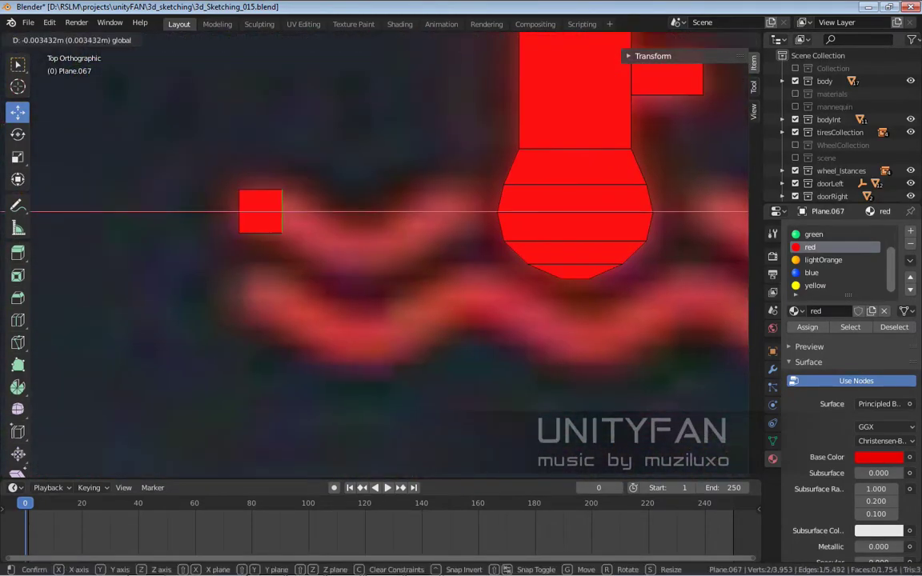
{"action": "key", "text": "r"}
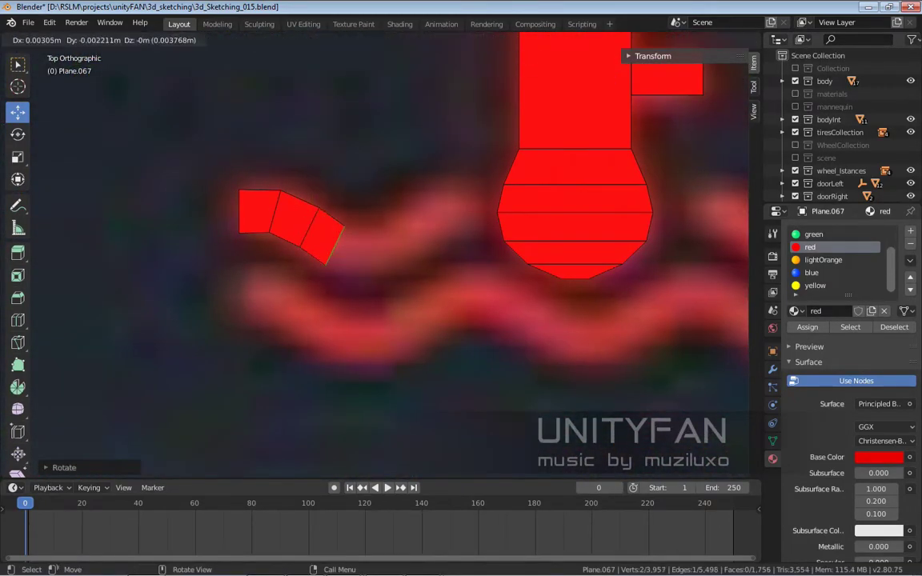
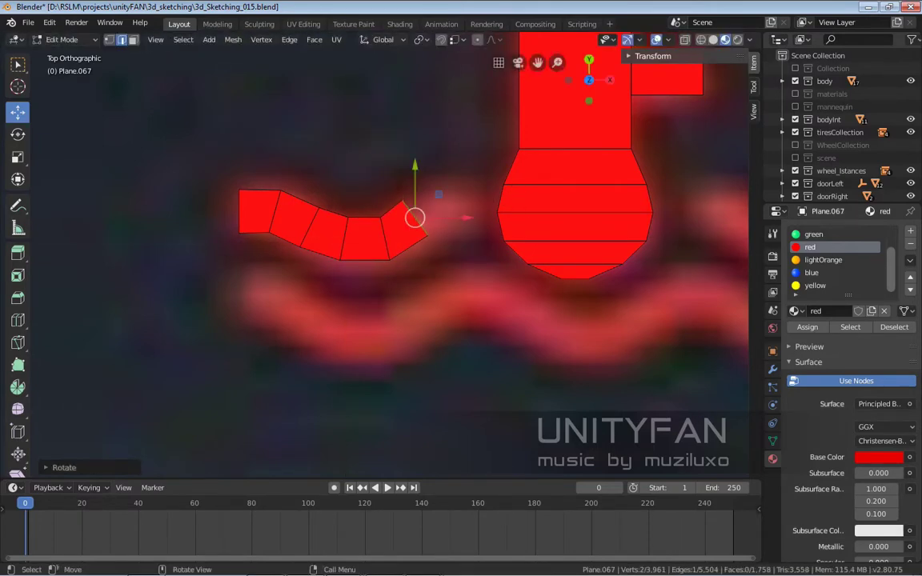
- Extrude a new face from the red wave's end and position it along the reference
{"action": "middle_click_drag", "start_coordinate": [432, 228], "coordinate": [416, 239], "text": "shift"}
{"action": "key", "text": "e"}
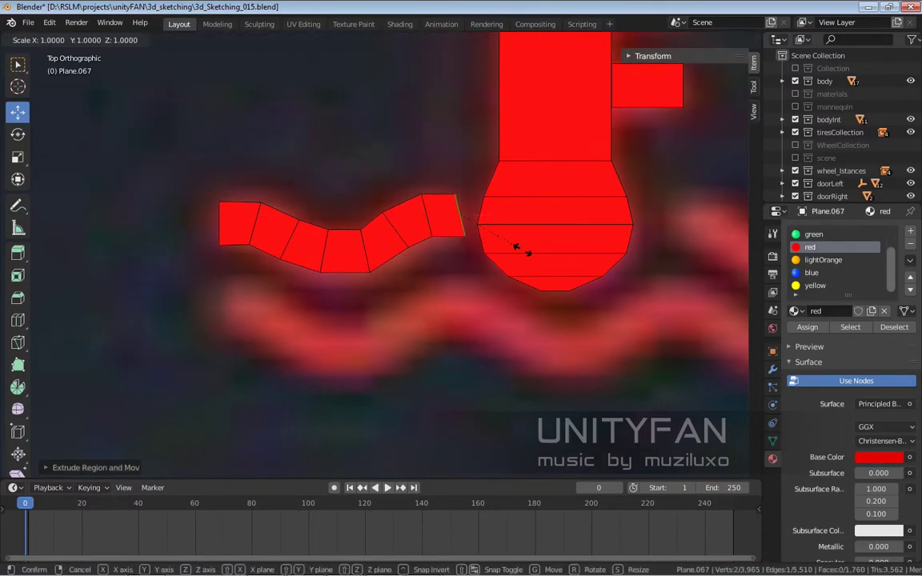
{"action": "left_click", "coordinate": [527, 253]}
{"action": "middle_click_drag", "start_coordinate": [469, 181], "coordinate": [432, 160], "text": "shift"}
{"action": "left_click", "coordinate": [425, 173]}
{"action": "key", "text": "g"}
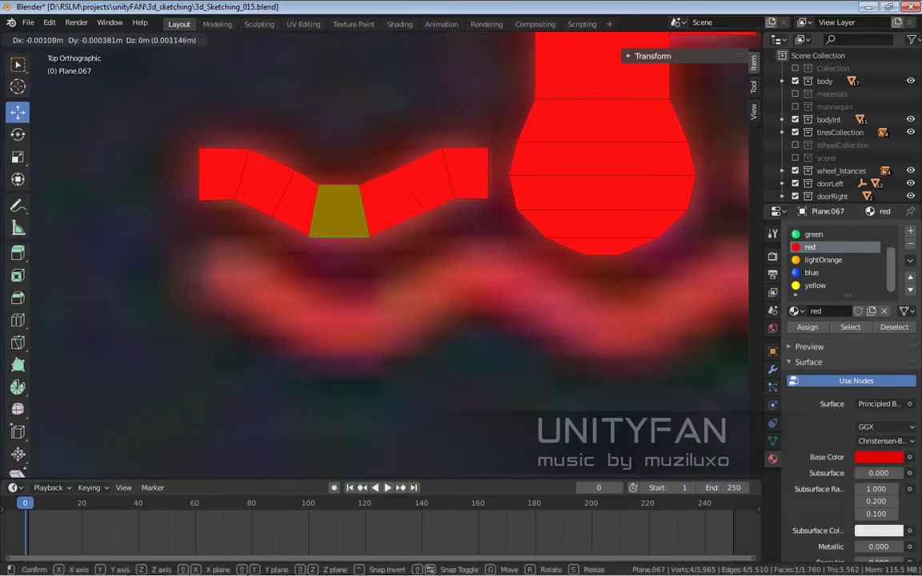
{"action": "key", "text": "Return"}
{"action": "scroll", "coordinate": [376, 256], "scroll_direction": "down", "scroll_amount": 2}
{"action": "scroll", "coordinate": [377, 256], "scroll_direction": "down", "scroll_amount": 2}
- Duplicate the wave strip along X, then copy both upper strips down along Y for the second row
{"action": "middle_click_drag", "start_coordinate": [432, 240], "coordinate": [322, 207], "text": "shift"}
{"action": "key", "text": "shift+d"}
{"action": "key", "text": "x"}
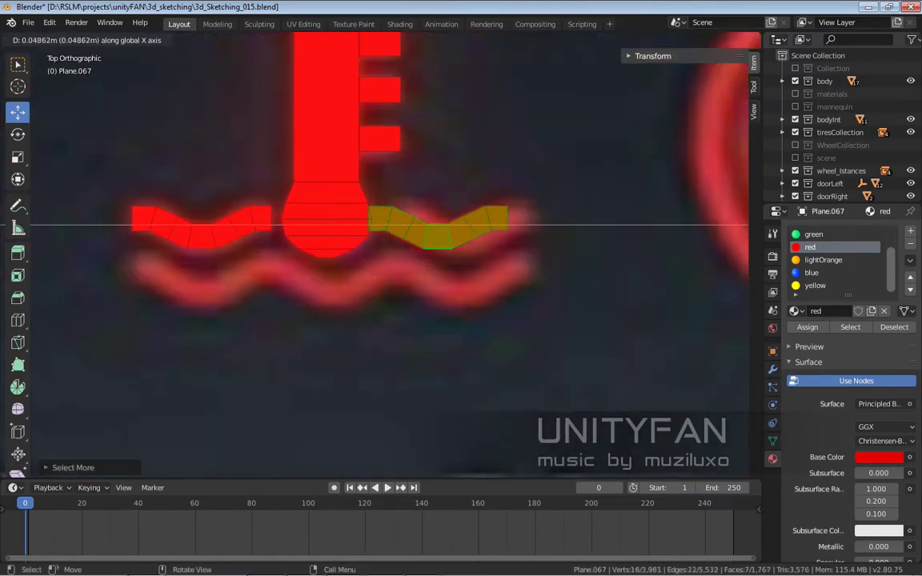
{"action": "key", "text": "Return"}
{"action": "key", "text": "shift+d"}
{"action": "key", "text": "y"}
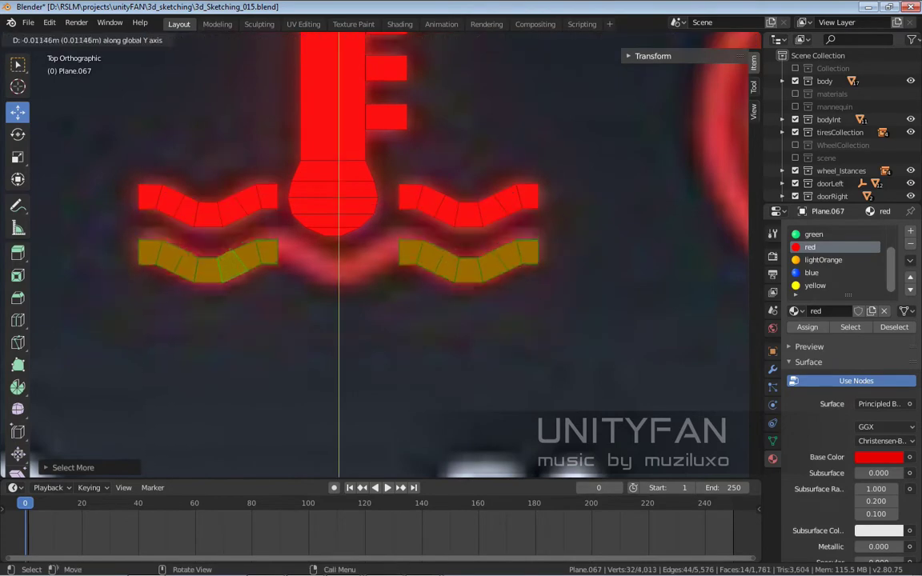
{"action": "left_click", "coordinate": [453, 256]}
{"action": "key", "text": "ctrl+KP_Add"}
{"action": "key", "text": "g"}
{"action": "key", "text": "x"}
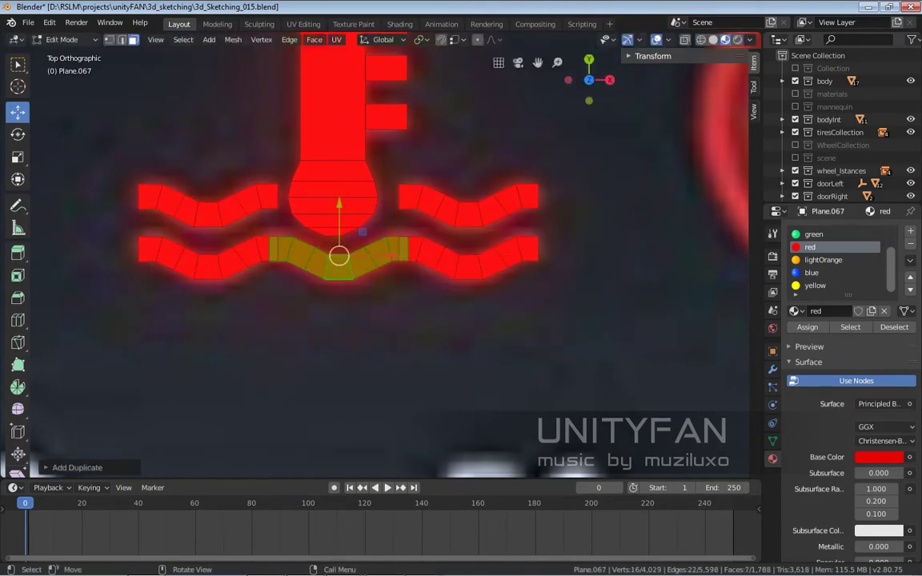
- Dissolve the seam edges between the joined wave pieces and return to Object Mode
{"action": "scroll", "coordinate": [332, 256], "scroll_direction": "up", "scroll_amount": 2}
{"action": "key", "text": "alt+a"}
{"action": "scroll", "coordinate": [332, 240], "scroll_direction": "up", "scroll_amount": 2}
{"action": "key", "text": "1"}
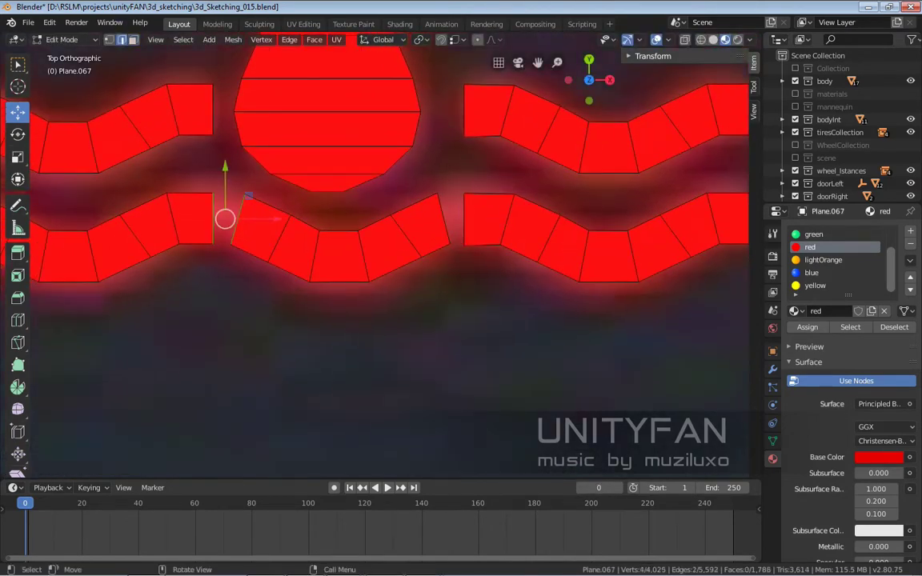
{"action": "key", "text": "x"}
{"action": "key", "text": "x"}
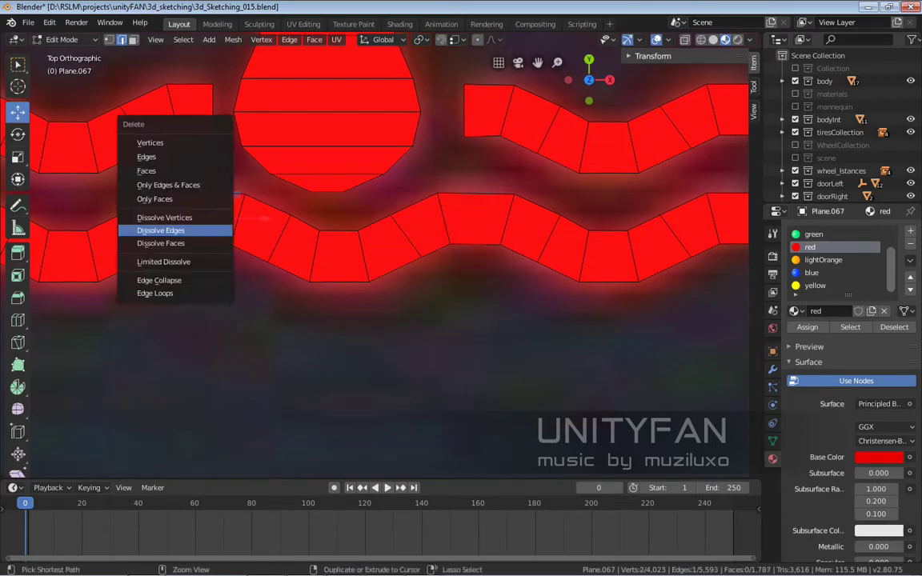
{"action": "left_click", "coordinate": [165, 231]}
{"action": "key", "text": "Tab"}
{"action": "scroll", "coordinate": [356, 240], "scroll_direction": "down", "scroll_amount": 2}
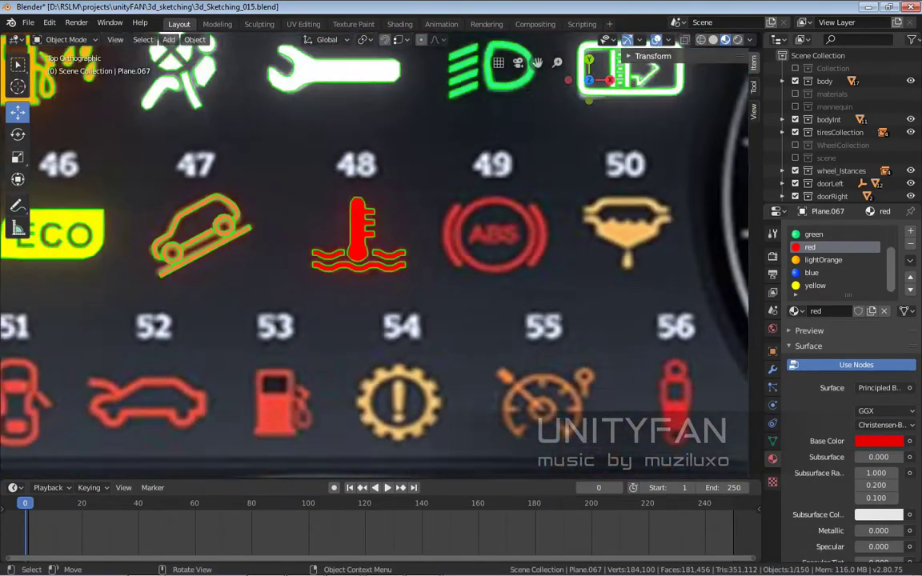
{"action": "scroll", "coordinate": [357, 241], "scroll_direction": "down", "scroll_amount": 4}
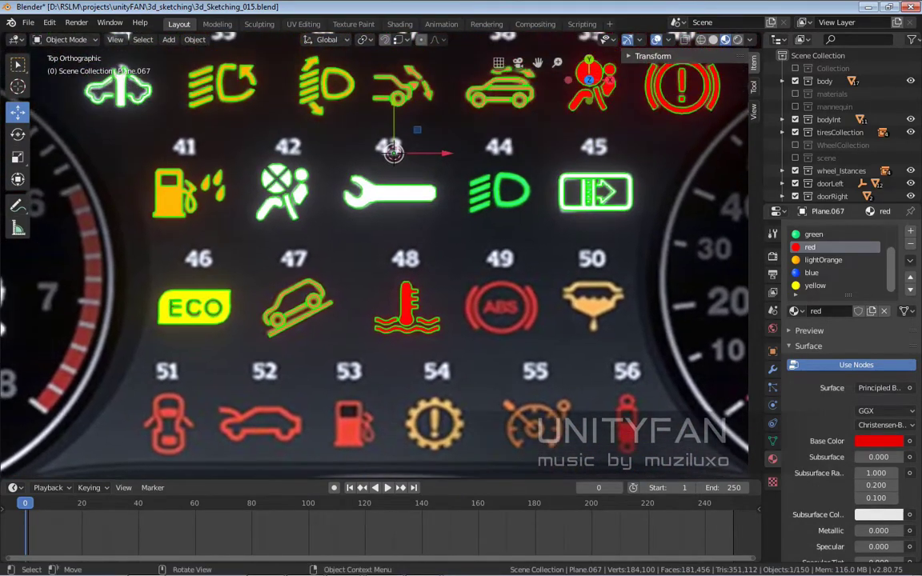
- Orbit to inspect the dashboard, then return to top view in Edit Mode on the icon object
{"action": "mouse_move", "coordinate": [356, 240]}
{"action": "middle_mouse_down"}
{"action": "mouse_move", "coordinate": [387, 192]}
{"action": "mouse_move", "coordinate": [387, 207]}
{"action": "middle_mouse_up"}
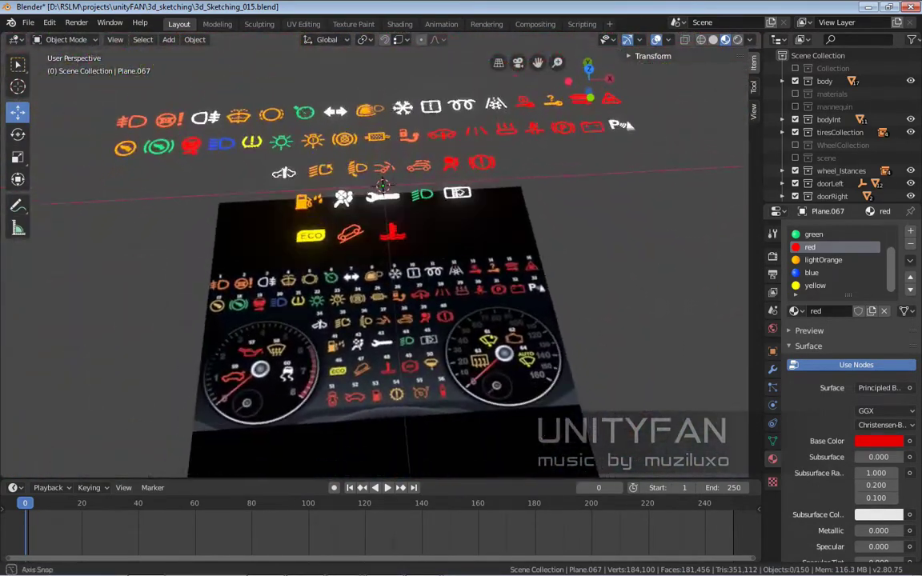
{"action": "key", "text": "KP_7"}
{"action": "scroll", "coordinate": [386, 204], "scroll_direction": "up", "scroll_amount": 3}
{"action": "scroll", "coordinate": [453, 189], "scroll_direction": "up", "scroll_amount": 3}
{"action": "key", "text": "Tab"}
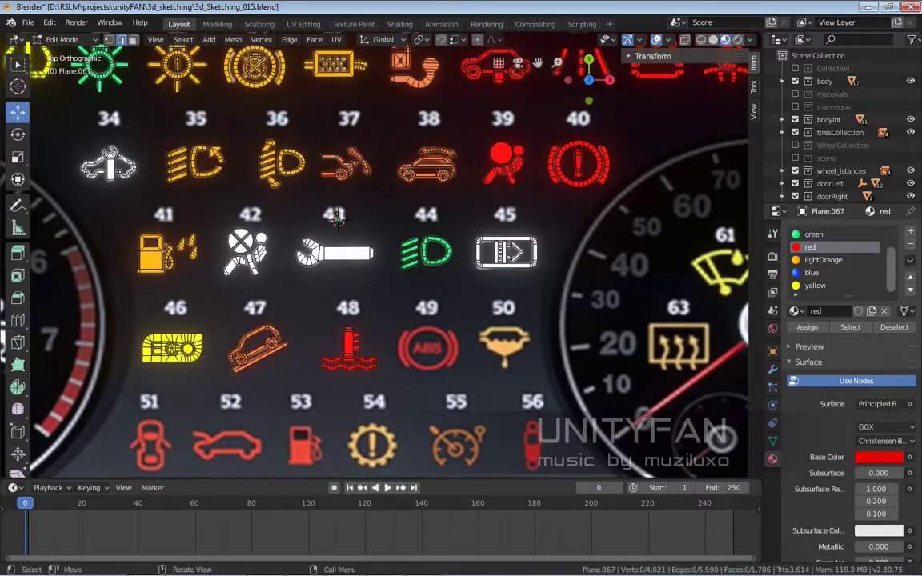
{"action": "scroll", "coordinate": [452, 189], "scroll_direction": "up", "scroll_amount": 4}
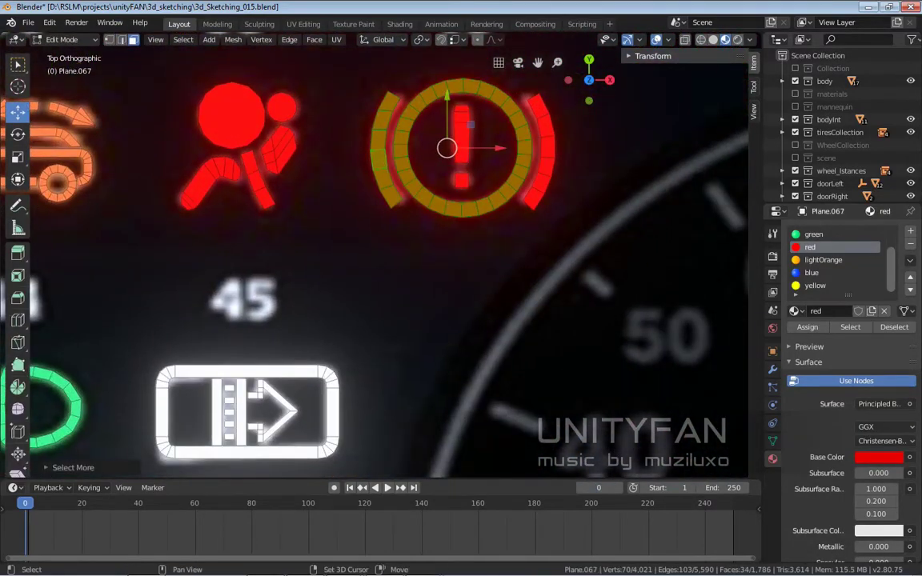
{"action": "scroll", "coordinate": [401, 166], "scroll_direction": "down", "scroll_amount": 5}
- Duplicate the red brake-warning ring and move the copy over ABS icon 49
{"action": "key", "text": "shift+d"}
{"action": "left_click", "coordinate": [242, 385]}
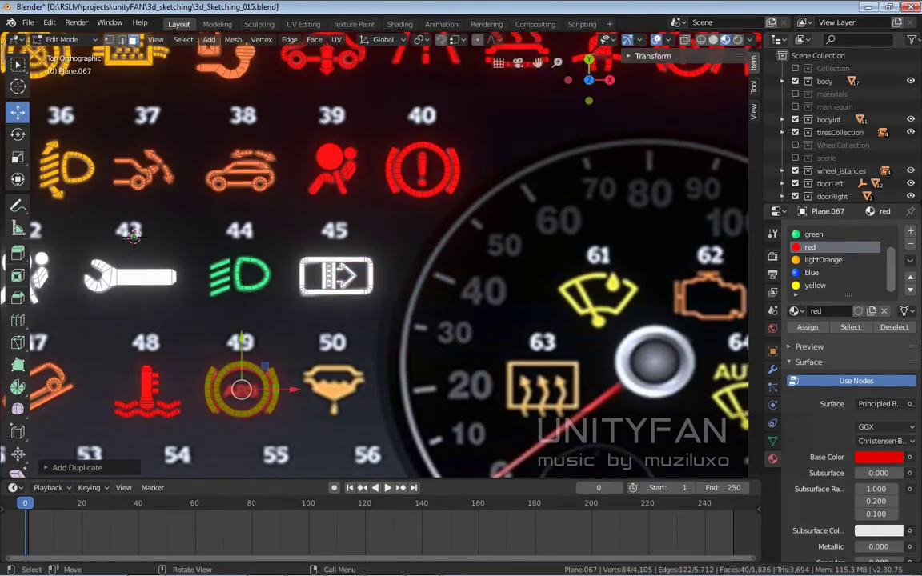
{"action": "scroll", "coordinate": [242, 385], "scroll_direction": "up", "scroll_amount": 5}
{"action": "key", "text": "g"}
{"action": "left_click", "coordinate": [349, 250]}
{"action": "scroll", "coordinate": [350, 251], "scroll_direction": "down", "scroll_amount": 5}
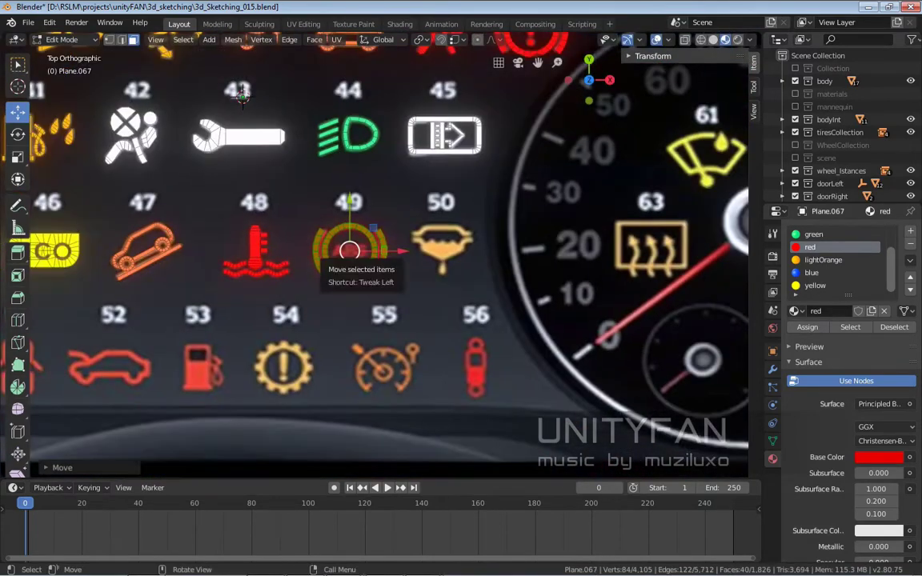
{"action": "scroll", "coordinate": [243, 94], "scroll_direction": "down", "scroll_amount": 3}
{"action": "scroll", "coordinate": [352, 244], "scroll_direction": "up", "scroll_amount": 5}
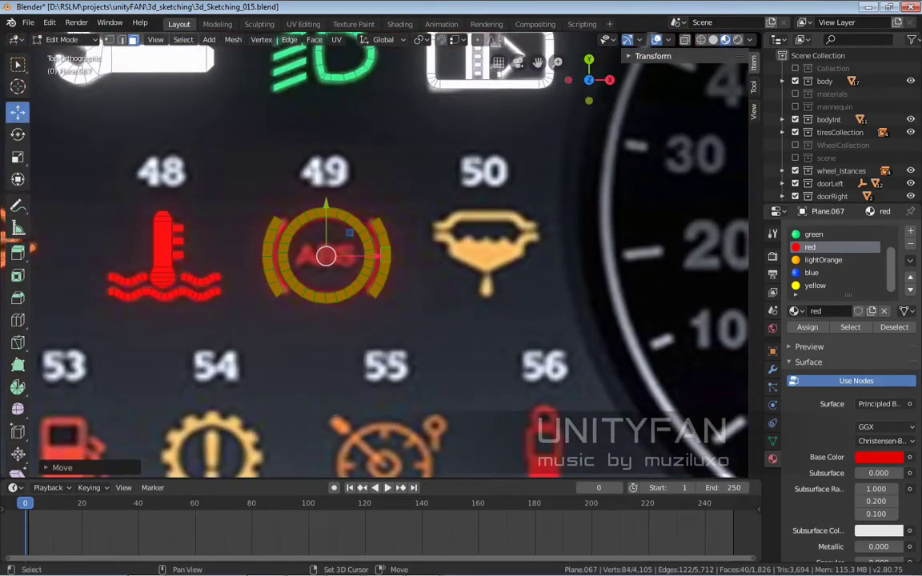
{"action": "key", "text": "Tab"}
{"action": "scroll", "coordinate": [353, 244], "scroll_direction": "down", "scroll_amount": 5}
{"action": "scroll", "coordinate": [352, 244], "scroll_direction": "up", "scroll_amount": 5}
{"action": "key", "text": "shift+a"}
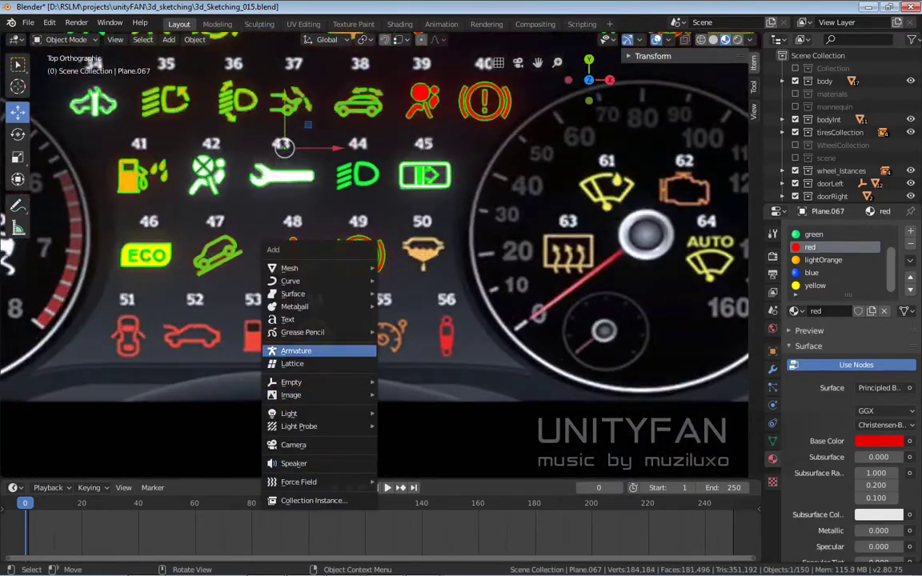
- Add a text object reading 'ABS' and scale it down
{"action": "left_click", "coordinate": [272, 315]}
{"action": "scroll", "coordinate": [272, 315], "scroll_direction": "down", "scroll_amount": 4}
{"action": "key", "text": "Tab"}
{"action": "key", "text": "BackSpace"}
{"action": "key", "text": "BackSpace"}
{"action": "key", "text": "BackSpace"}
{"action": "type", "text": "A"}
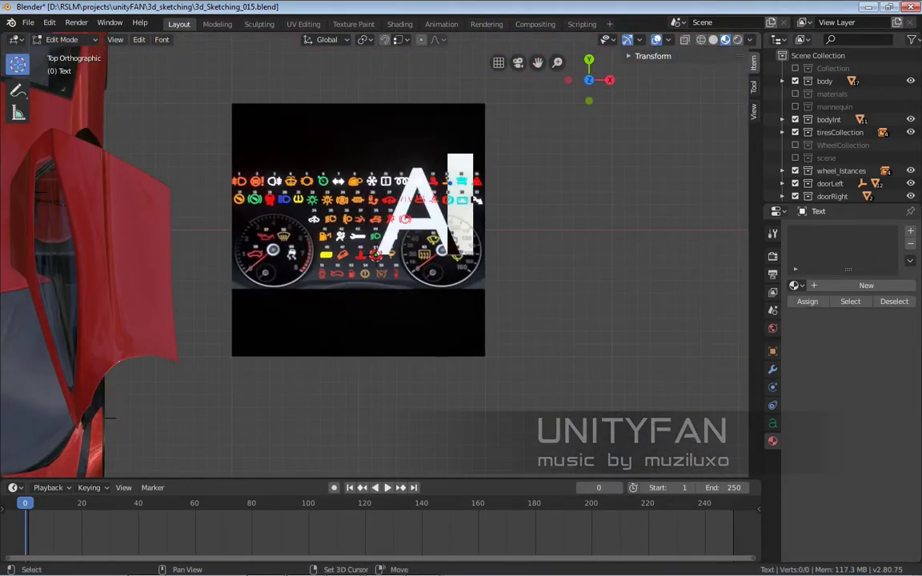
{"action": "type", "text": "BS"}
{"action": "key", "text": "Tab"}
{"action": "scroll", "coordinate": [353, 244], "scroll_direction": "up", "scroll_amount": 2}
{"action": "key", "text": "s"}
{"action": "key", "text": "Return"}
{"action": "scroll", "coordinate": [353, 245], "scroll_direction": "up", "scroll_amount": 5}
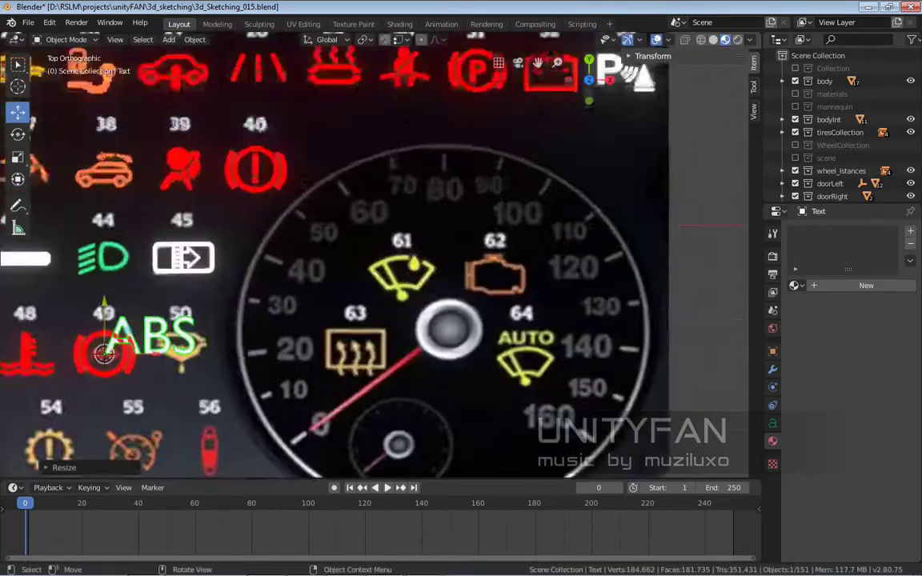
{"action": "scroll", "coordinate": [376, 254], "scroll_direction": "up", "scroll_amount": 3}
{"action": "scroll", "coordinate": [376, 255], "scroll_direction": "up", "scroll_amount": 2}
- Move the ABS text into icon 49's ring and resize it to fit
{"action": "key", "text": "g"}
{"action": "key", "text": "Return"}
{"action": "key", "text": "s"}
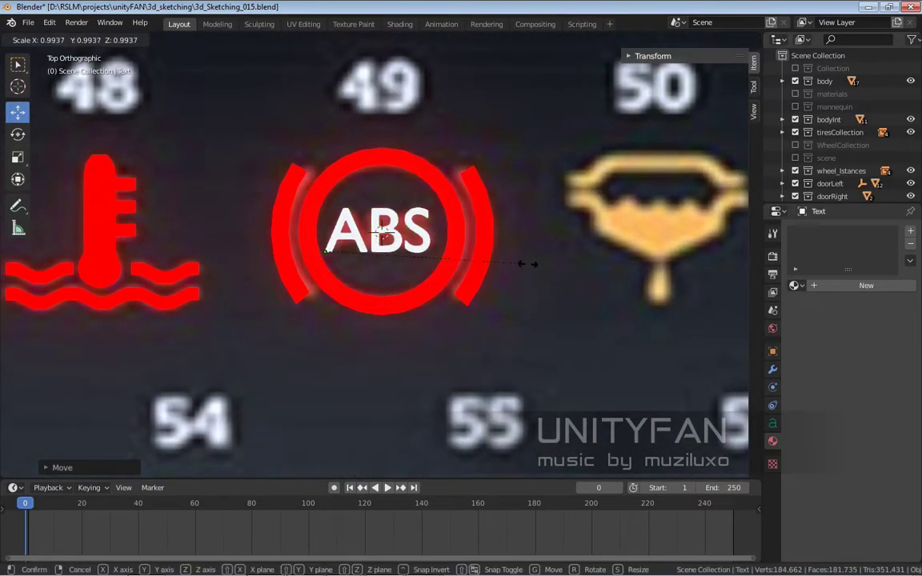
{"action": "scroll", "coordinate": [528, 263], "scroll_direction": "up", "scroll_amount": 2}
{"action": "key", "text": "Return"}
{"action": "middle_click_drag", "start_coordinate": [529, 263], "coordinate": [537, 271], "text": "shift"}
{"action": "scroll", "coordinate": [529, 264], "scroll_direction": "down", "scroll_amount": 2}
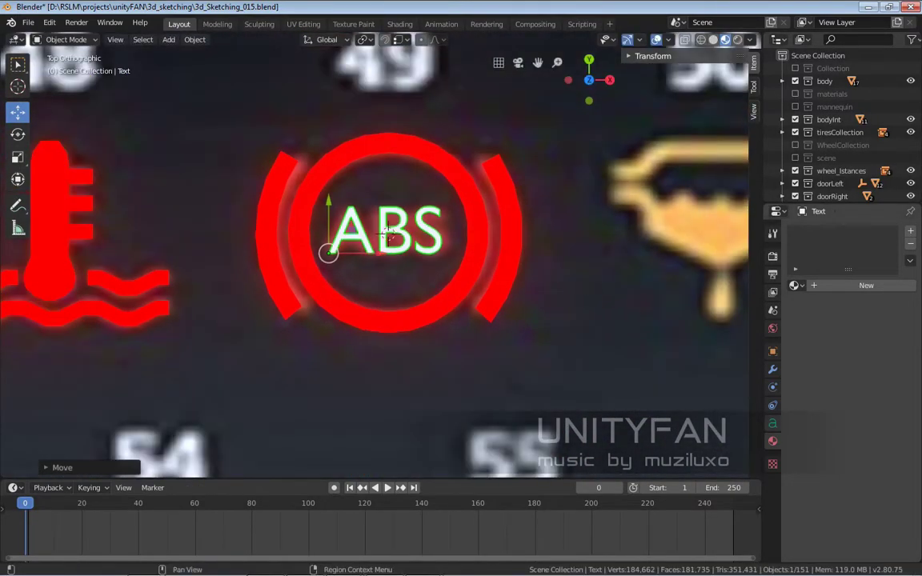
- Browse the Properties tabs: object data, scene, output, view layer and modifiers
{"action": "left_click", "coordinate": [773, 422]}
{"action": "left_click", "coordinate": [773, 310]}
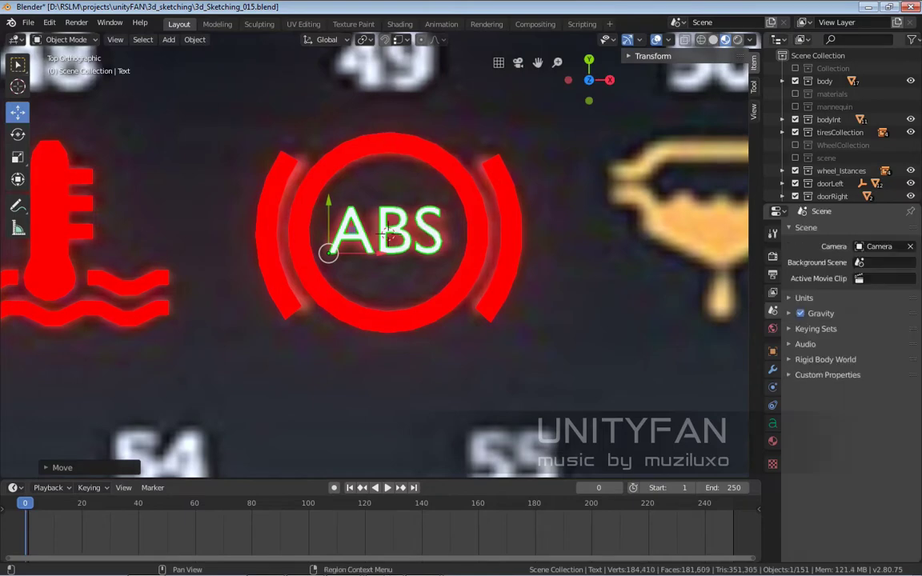
{"action": "left_click", "coordinate": [773, 275]}
{"action": "left_click", "coordinate": [773, 293]}
{"action": "left_click", "coordinate": [773, 309]}
{"action": "left_click", "coordinate": [772, 369]}
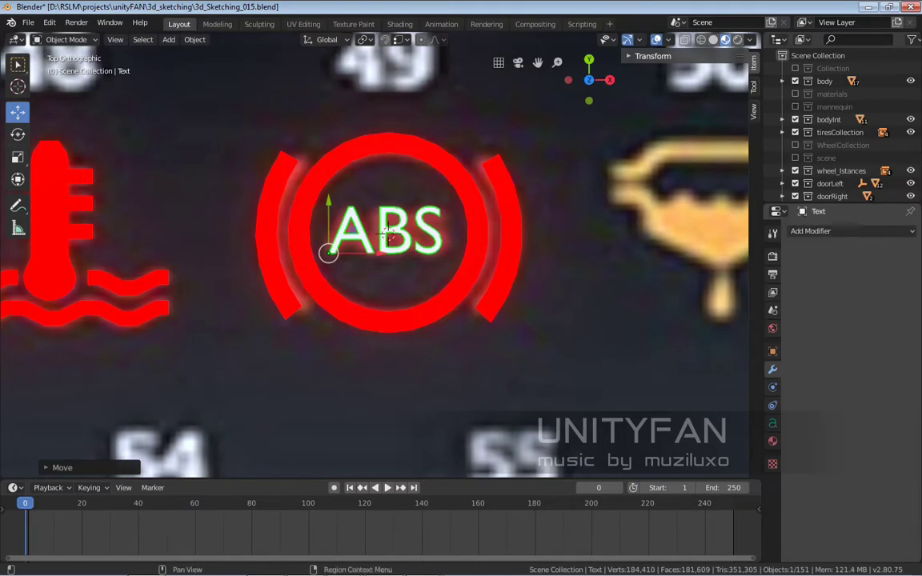
{"action": "scroll", "coordinate": [390, 229], "scroll_direction": "up", "scroll_amount": 2}
{"action": "scroll", "coordinate": [390, 230], "scroll_direction": "down", "scroll_amount": 2}
{"action": "scroll", "coordinate": [390, 230], "scroll_direction": "up", "scroll_amount": 2}
- Convert the ABS text to a mesh and check its faces in Edit Mode
{"action": "left_click", "coordinate": [195, 39]}
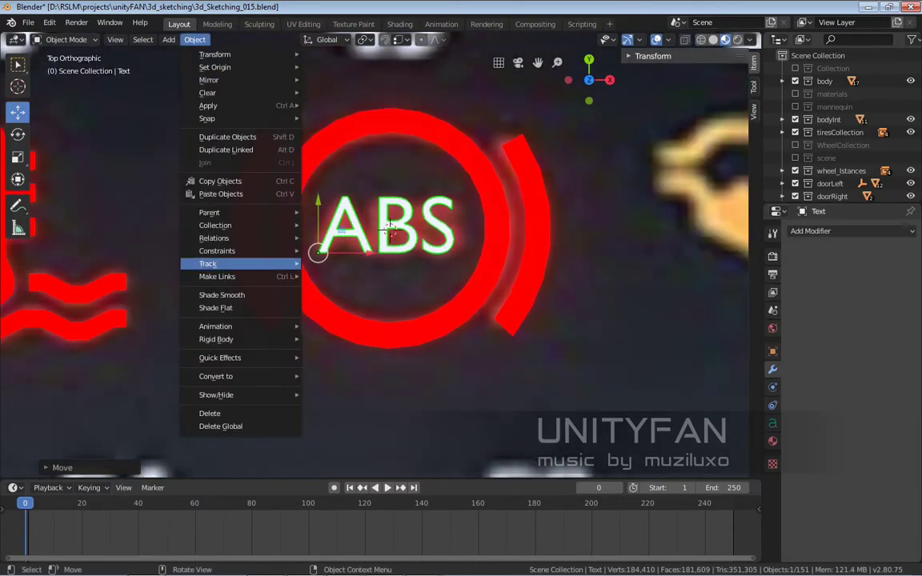
{"action": "left_click", "coordinate": [368, 390]}
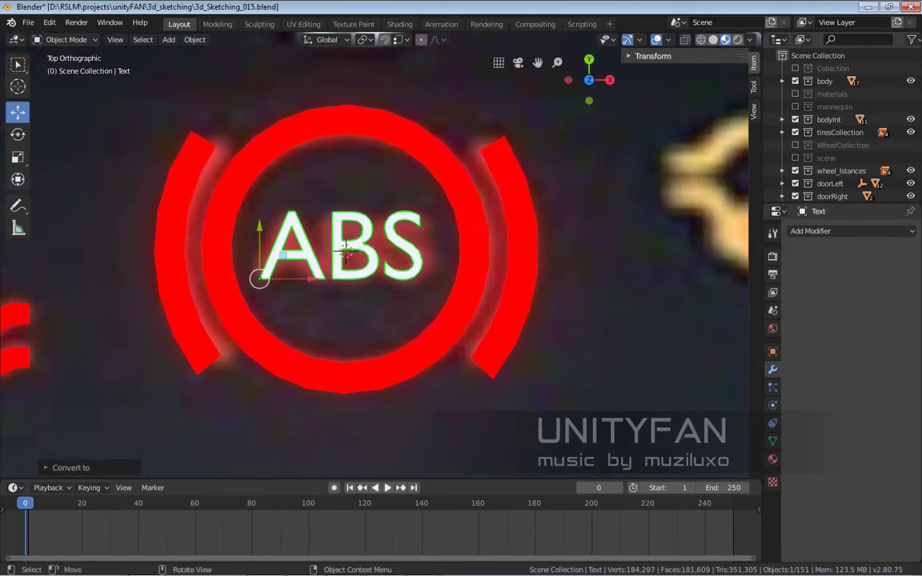
{"action": "scroll", "coordinate": [346, 252], "scroll_direction": "up", "scroll_amount": 2}
{"action": "key", "text": "Tab"}
{"action": "scroll", "coordinate": [366, 232], "scroll_direction": "up", "scroll_amount": 2}
{"action": "key", "text": "ctrl+f"}
{"action": "key", "text": "Escape"}
{"action": "key", "text": "Tab"}
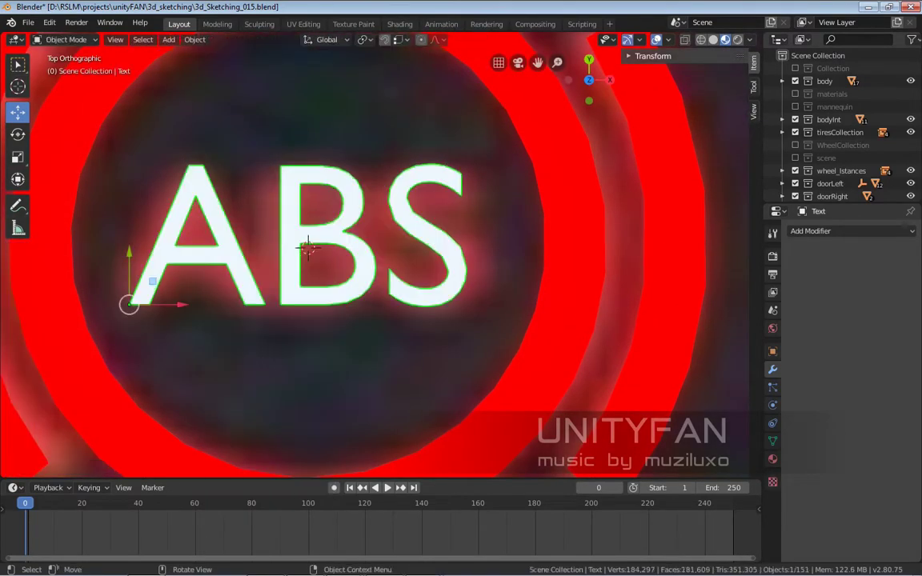
{"action": "scroll", "coordinate": [307, 248], "scroll_direction": "down", "scroll_amount": 3}
- Select the ABS letters with the traced icon mesh active and edit the combined mesh
{"action": "left_click", "coordinate": [261, 278]}
{"action": "left_click", "coordinate": [261, 278]}
{"action": "left_click", "coordinate": [261, 277]}
{"action": "scroll", "coordinate": [346, 252], "scroll_direction": "up", "scroll_amount": 2}
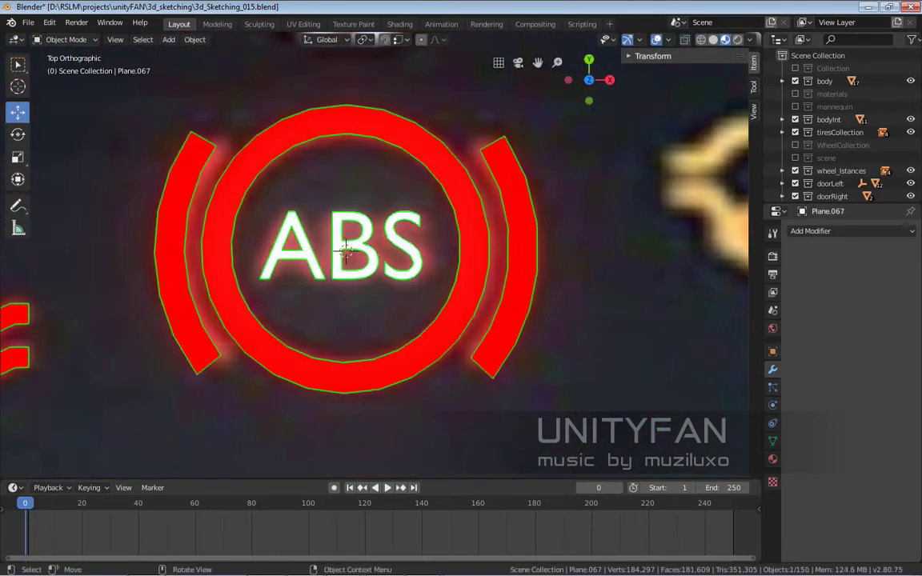
{"action": "key", "text": "Tab"}
{"action": "scroll", "coordinate": [346, 252], "scroll_direction": "up", "scroll_amount": 2}
- Select all the ABS letter faces and assign them the red material
{"action": "left_click", "coordinate": [331, 249]}
{"action": "key", "text": "a"}
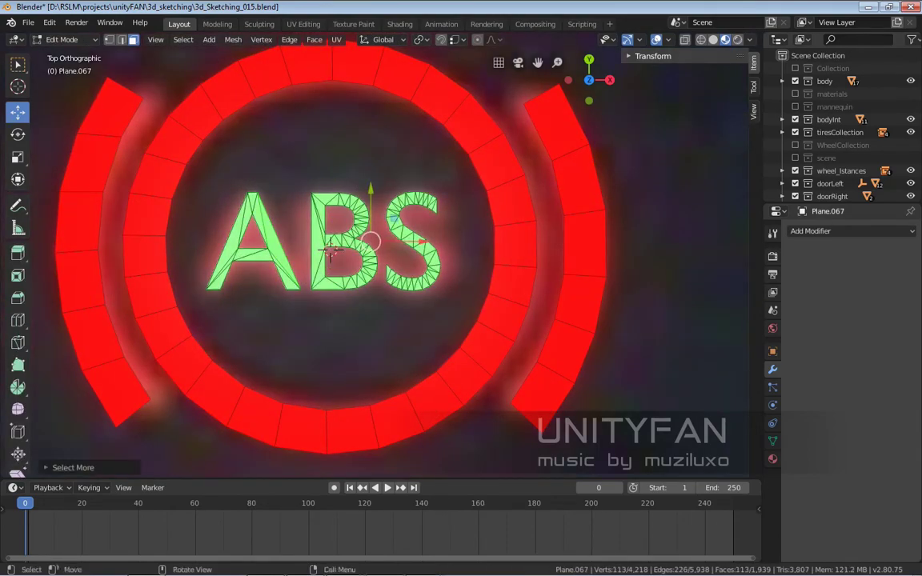
{"action": "left_click", "coordinate": [772, 459]}
{"action": "left_click", "coordinate": [810, 222]}
{"action": "left_click", "coordinate": [792, 270]}
{"action": "scroll", "coordinate": [331, 249], "scroll_direction": "down", "scroll_amount": 5}
{"action": "key", "text": "Tab"}
- Enter Edit Mode on the icon mesh and clear the current face selection
{"action": "scroll", "coordinate": [384, 256], "scroll_direction": "up", "scroll_amount": 6}
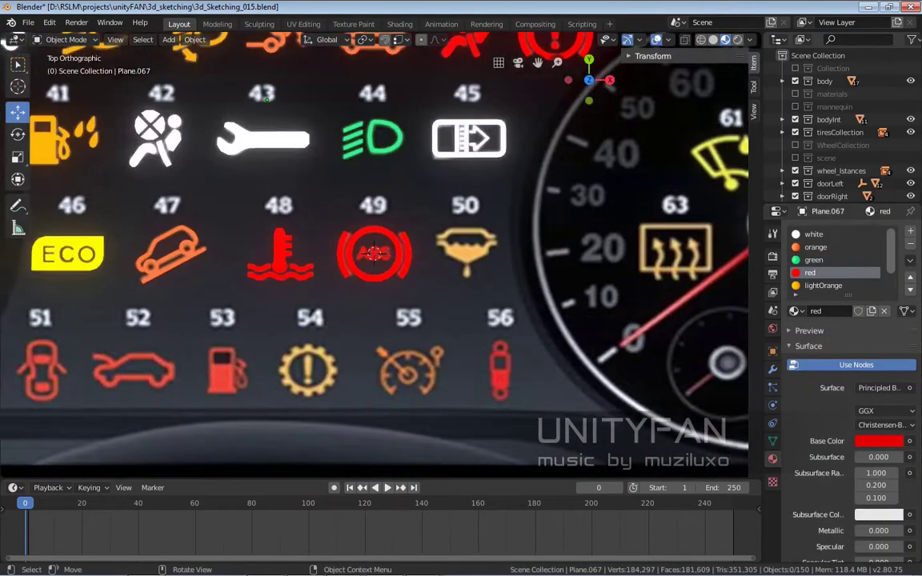
{"action": "scroll", "coordinate": [385, 256], "scroll_direction": "down", "scroll_amount": 3}
{"action": "key", "text": "Tab"}
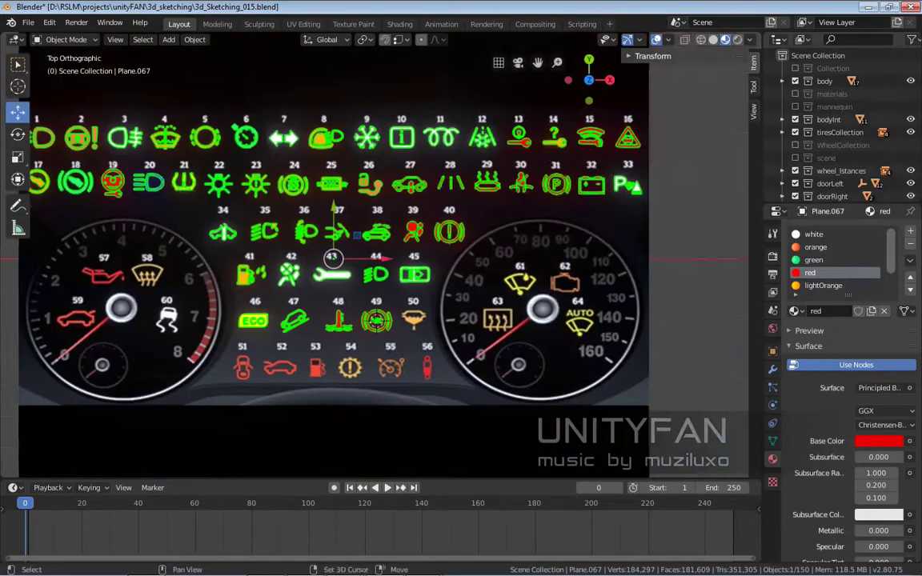
{"action": "scroll", "coordinate": [381, 256], "scroll_direction": "down", "scroll_amount": 1}
{"action": "left_click", "coordinate": [381, 330]}
{"action": "key", "text": "alt+a"}
{"action": "scroll", "coordinate": [593, 197], "scroll_direction": "up", "scroll_amount": 5}
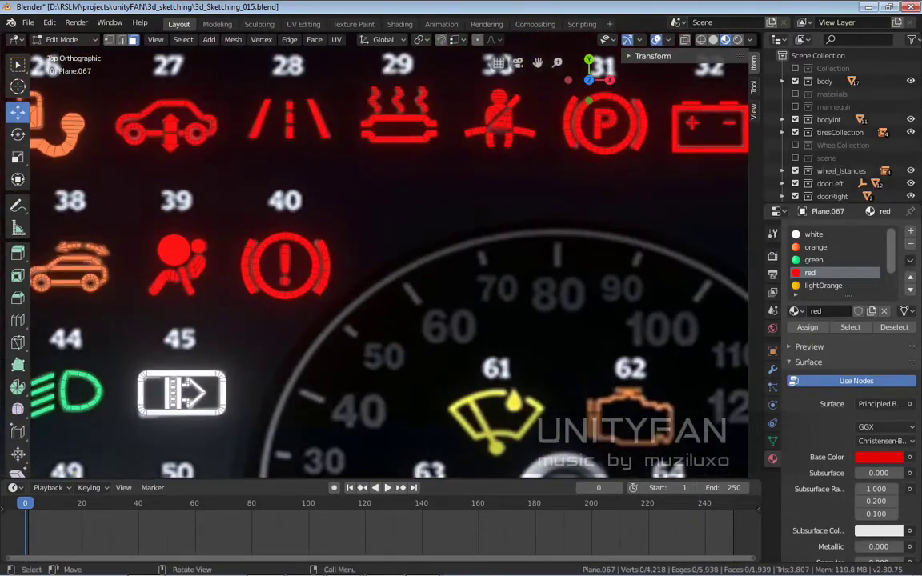
{"action": "scroll", "coordinate": [399, 120], "scroll_direction": "down", "scroll_amount": 4}
- Duplicate the bar onto icon 50 and nudge it into place along X
{"action": "key", "text": "shift+d"}
{"action": "left_click", "coordinate": [272, 320]}
{"action": "scroll", "coordinate": [272, 320], "scroll_direction": "up", "scroll_amount": 4}
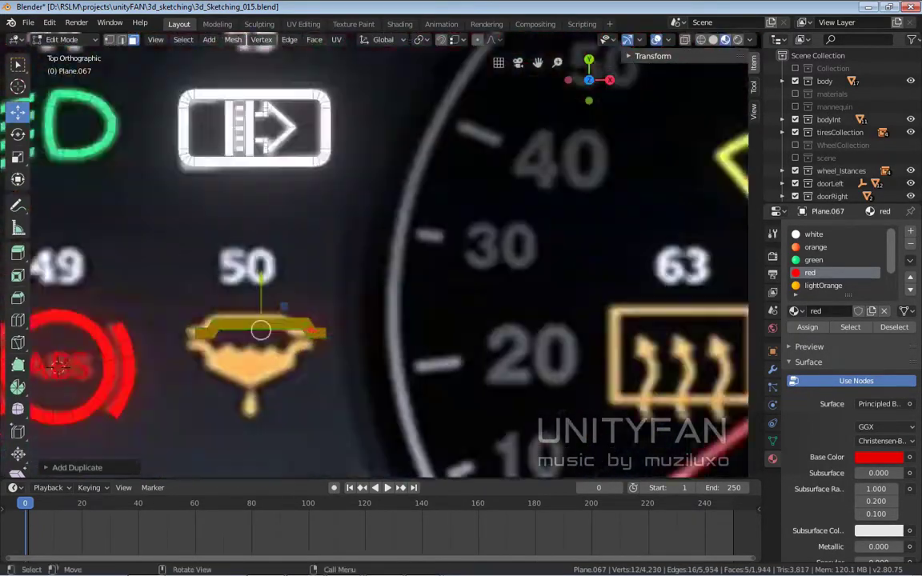
{"action": "key", "text": "g"}
{"action": "key", "text": "Return"}
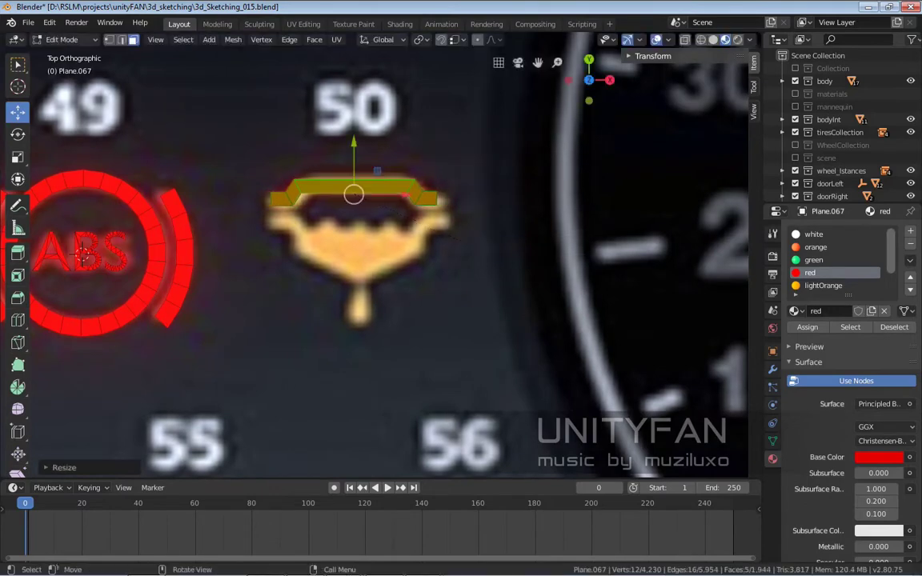
{"action": "key", "text": "g"}
{"action": "key", "text": "x"}
{"action": "key", "text": "Return"}
- Slide the bar's left and right end faces along X so its ends are symmetrical
{"action": "scroll", "coordinate": [436, 217], "scroll_direction": "up", "scroll_amount": 2}
{"action": "left_click", "coordinate": [436, 187]}
{"action": "key", "text": "g"}
{"action": "key", "text": "x"}
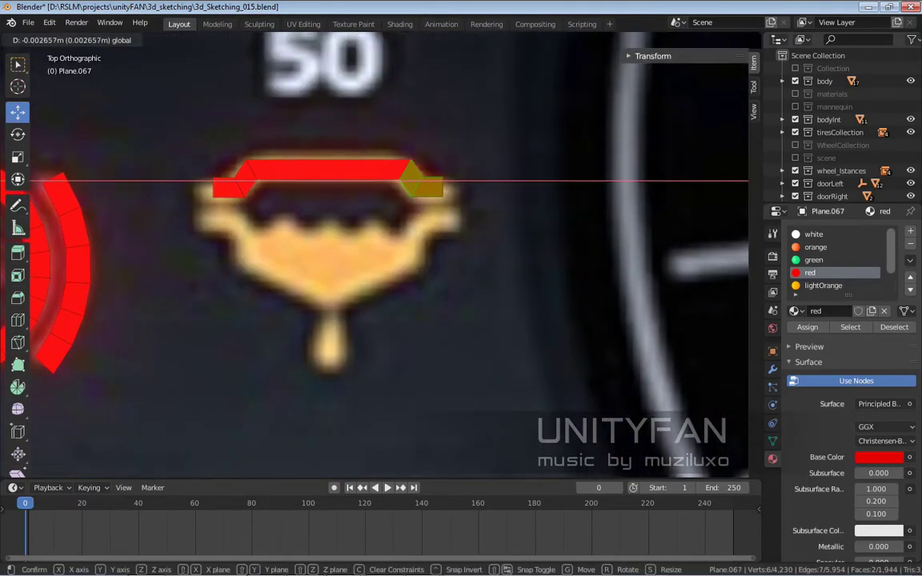
{"action": "key", "text": "Return"}
{"action": "left_click", "coordinate": [217, 190]}
{"action": "key", "text": "g"}
{"action": "key", "text": "y"}
{"action": "key", "text": "x"}
{"action": "key", "text": "Return"}
{"action": "left_click", "coordinate": [432, 189]}
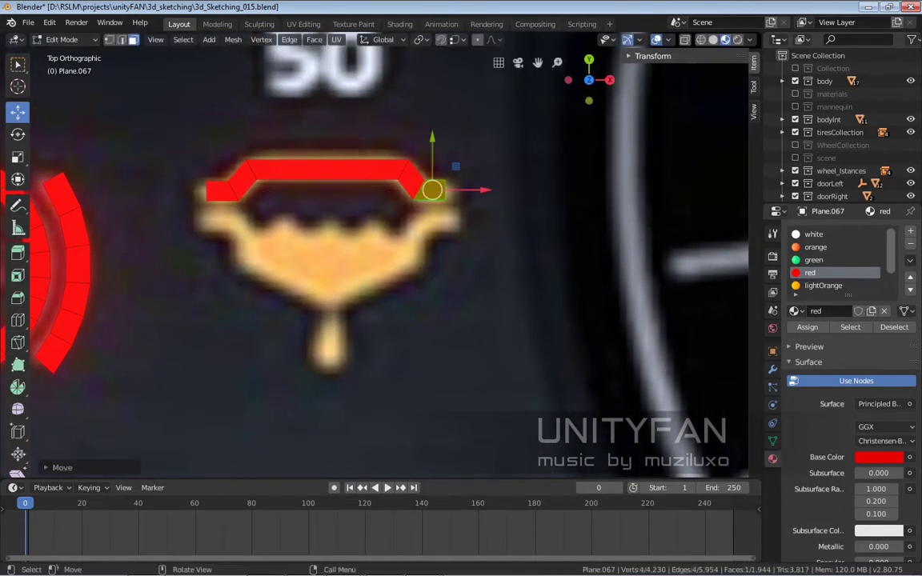
{"action": "key", "text": "g"}
{"action": "key", "text": "x"}
{"action": "key", "text": "Return"}
- Assign the lightOrange material to the bar's faces
{"action": "left_click", "coordinate": [327, 170]}
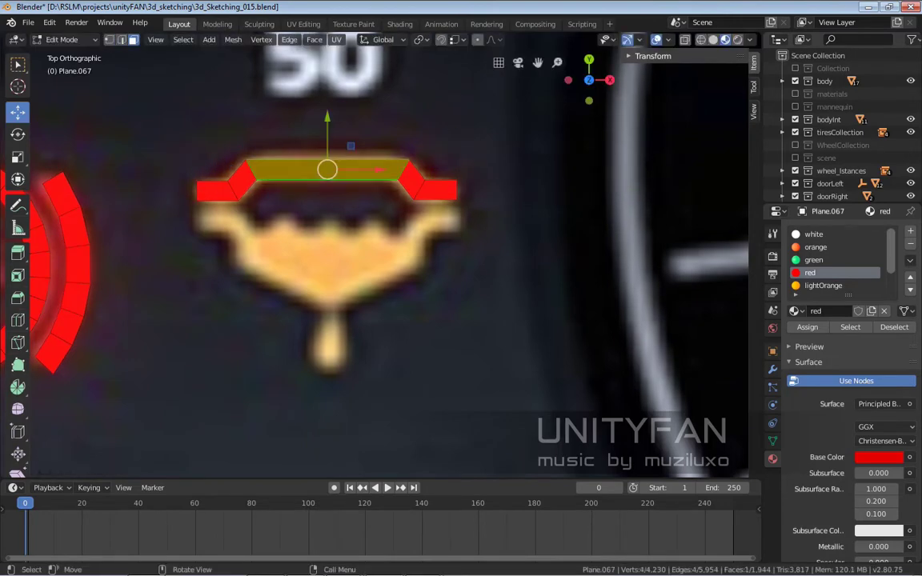
{"action": "left_click", "coordinate": [823, 285]}
{"action": "left_click", "coordinate": [807, 327]}
{"action": "scroll", "coordinate": [360, 240], "scroll_direction": "down", "scroll_amount": 2}
{"action": "scroll", "coordinate": [361, 240], "scroll_direction": "up", "scroll_amount": 3}
{"action": "left_click", "coordinate": [213, 120]}
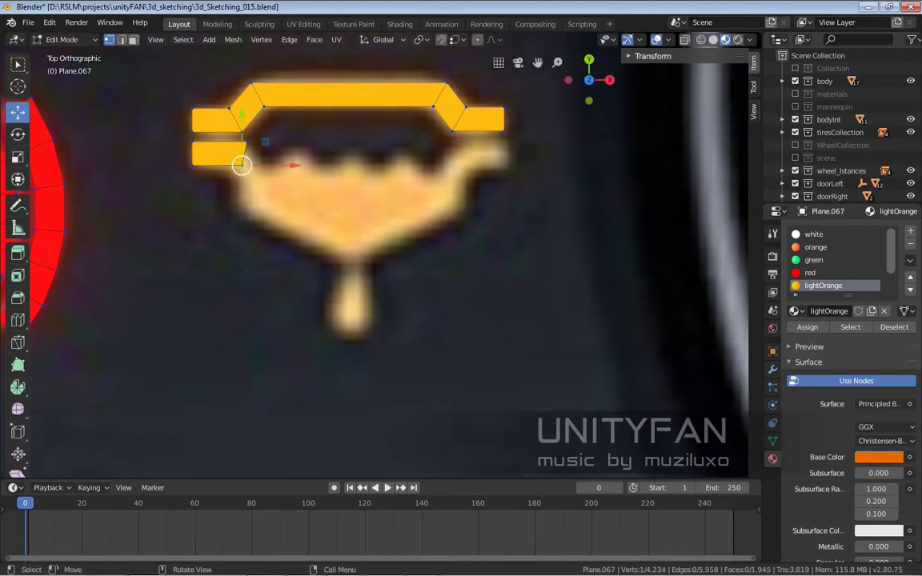
- Place the copied strip below the bar's left end and pull its lower vertices down to the outline
{"action": "left_click_drag", "start_coordinate": [240, 160], "coordinate": [236, 157]}
{"action": "middle_click_drag", "start_coordinate": [241, 141], "coordinate": [225, 134], "text": "shift"}
{"action": "key", "text": "alt+a"}
{"action": "scroll", "coordinate": [226, 135], "scroll_direction": "up", "scroll_amount": 1}
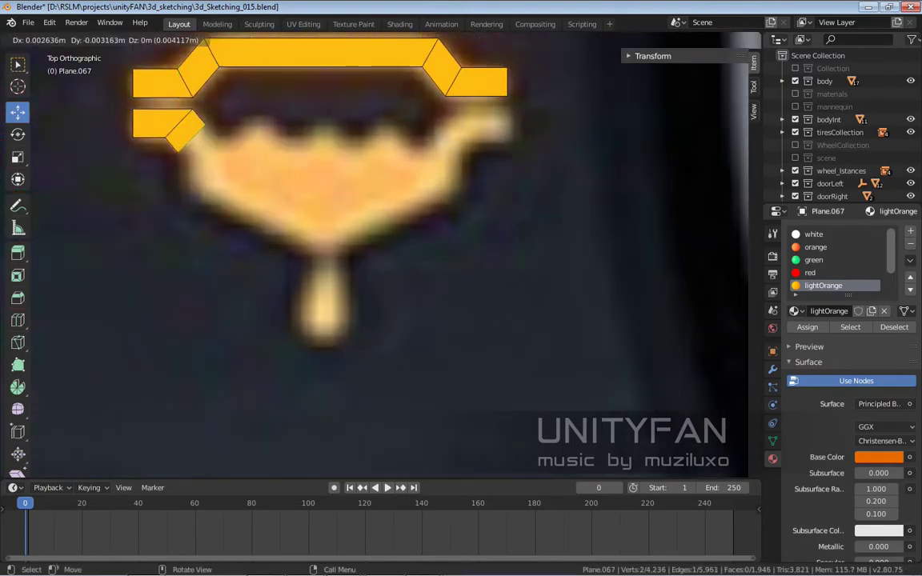
{"action": "middle_click_drag", "start_coordinate": [320, 240], "coordinate": [305, 249], "text": "shift"}
{"action": "left_click", "coordinate": [179, 168]}
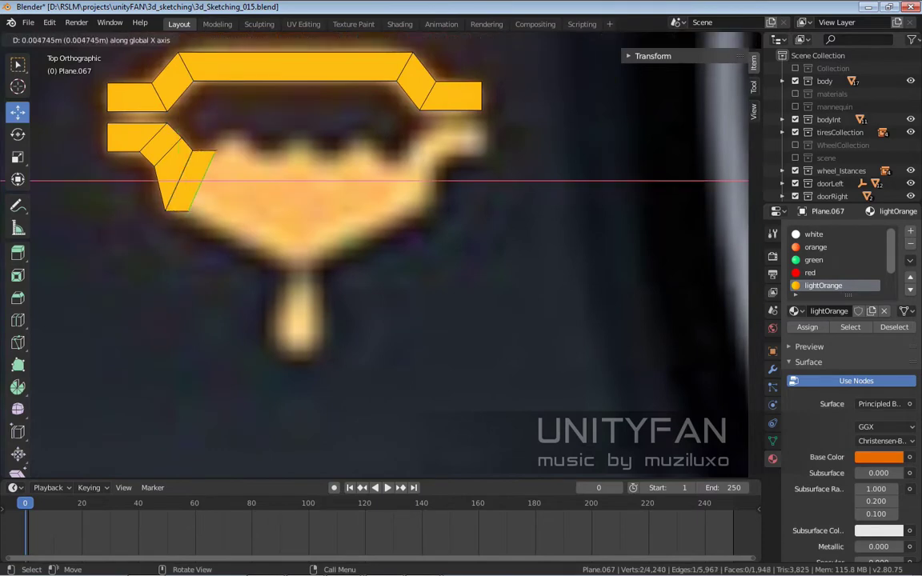
{"action": "key", "text": "g"}
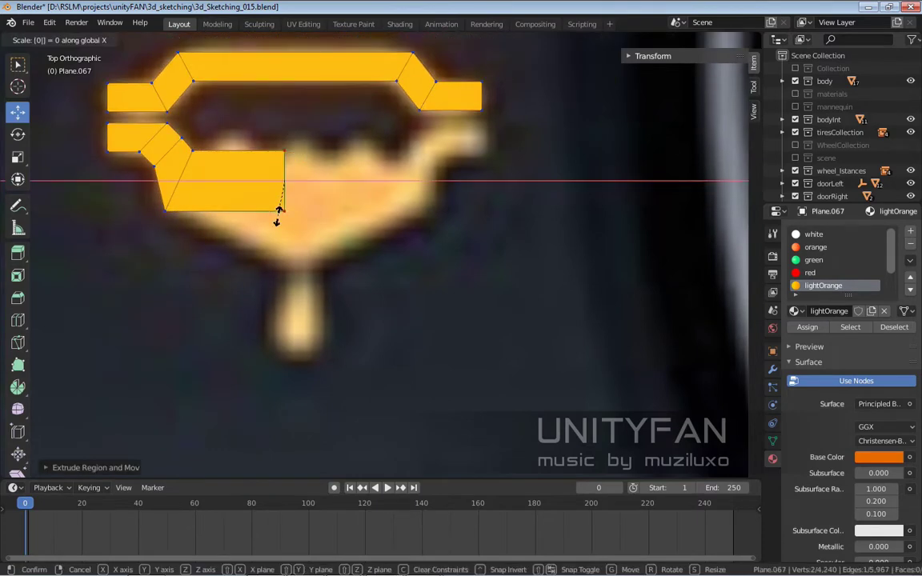
{"action": "key", "text": "Return"}
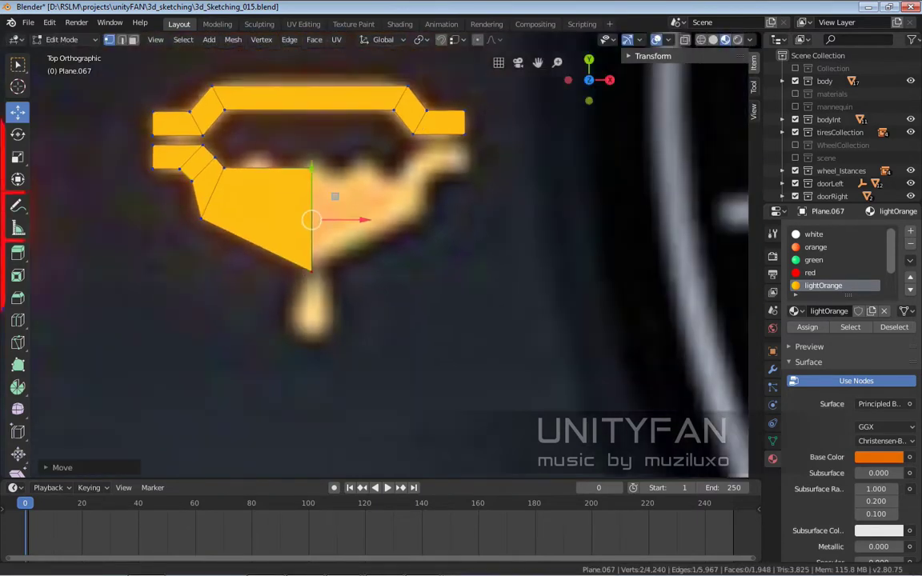
- Taper the small tab under icon 50 into a level-topped trapezoid
{"action": "scroll", "coordinate": [384, 240], "scroll_direction": "up", "scroll_amount": 1}
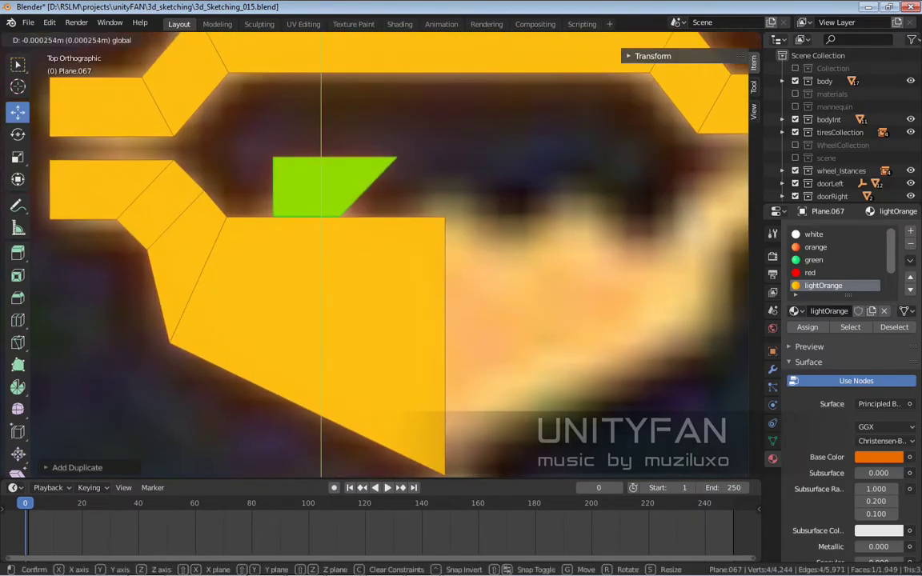
{"action": "key", "text": "Return"}
{"action": "left_click", "coordinate": [394, 158]}
{"action": "key", "text": "g"}
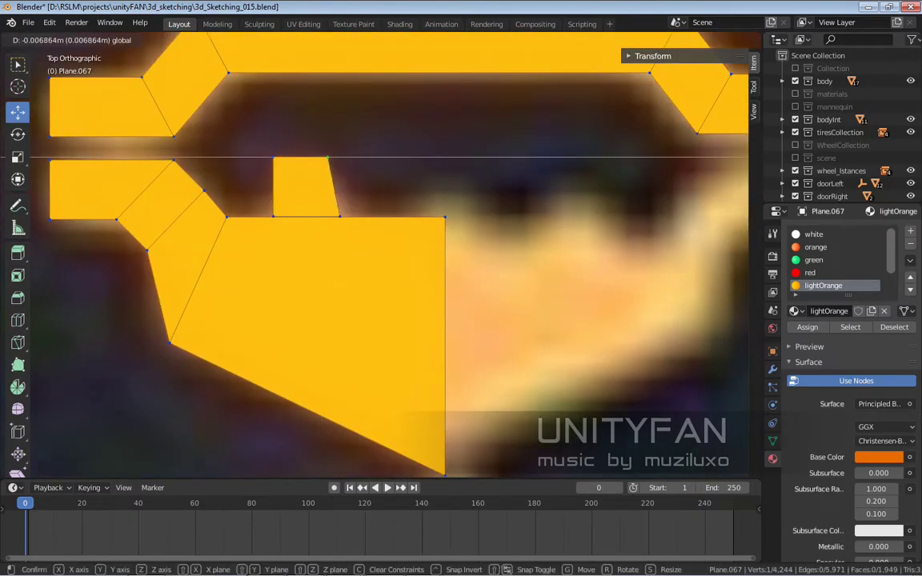
{"action": "left_click", "coordinate": [338, 158]}
{"action": "left_click", "coordinate": [285, 158]}
{"action": "key", "text": "g"}
{"action": "key", "text": "Return"}
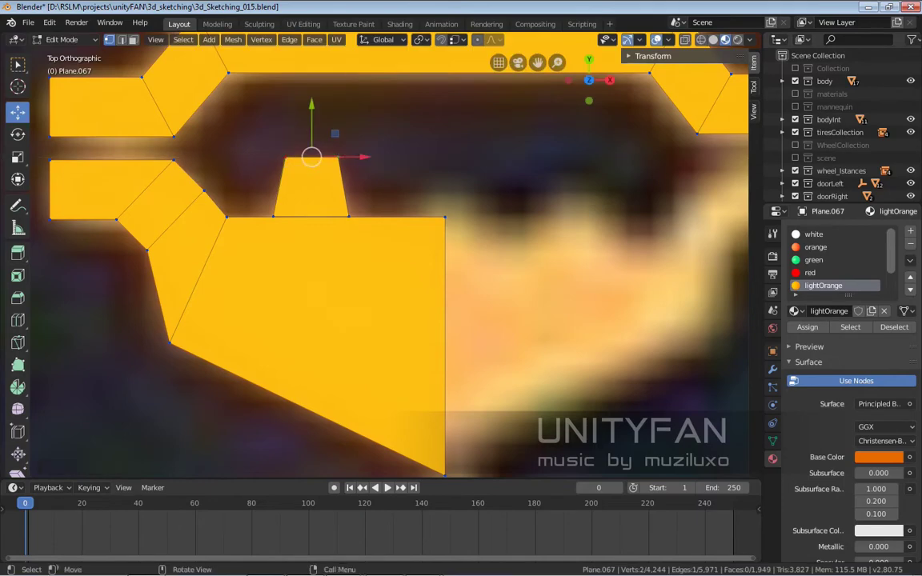
{"action": "key", "text": "g"}
{"action": "key", "text": "Return"}
{"action": "scroll", "coordinate": [269, 160], "scroll_direction": "down", "scroll_amount": 2}
{"action": "scroll", "coordinate": [270, 160], "scroll_direction": "up", "scroll_amount": 2}
{"action": "middle_click_drag", "start_coordinate": [384, 240], "coordinate": [390, 205], "text": "shift"}
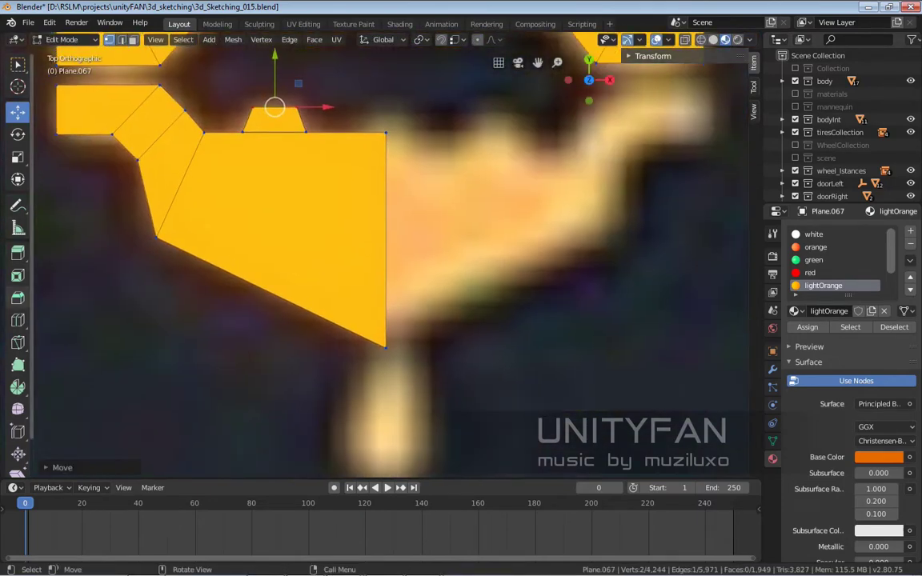
{"action": "key", "text": "Escape"}
- Cut the wing face vertically and extrude the spout edges down and sideways
{"action": "left_click", "coordinate": [360, 165]}
{"action": "middle_click_drag", "start_coordinate": [360, 165], "coordinate": [330, 98], "text": "shift"}
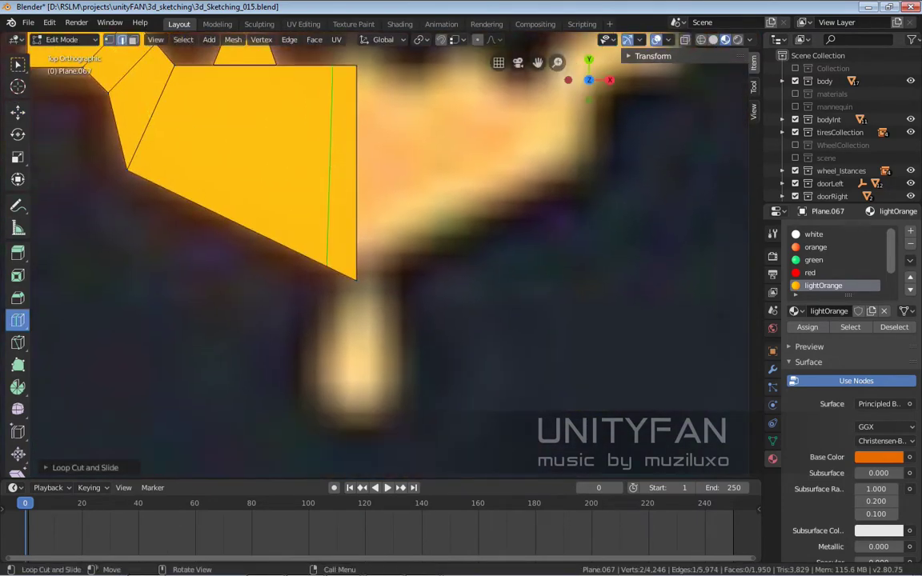
{"action": "middle_click_drag", "start_coordinate": [357, 280], "coordinate": [331, 272], "text": "shift"}
{"action": "key", "text": "e"}
{"action": "key", "text": "y"}
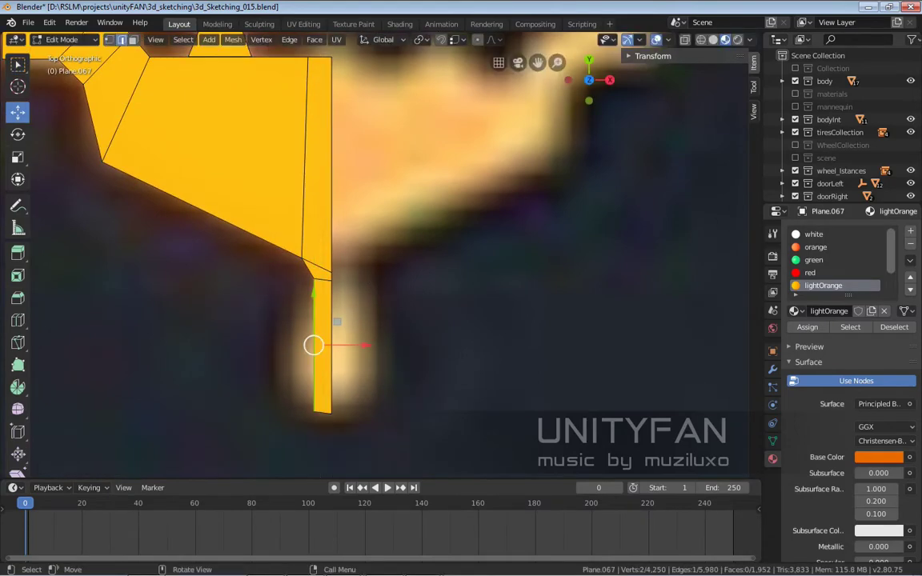
{"action": "key", "text": "e"}
{"action": "key", "text": "x"}
{"action": "scroll", "coordinate": [376, 256], "scroll_direction": "down", "scroll_amount": 2}
- Mirror the left half of icon 50 into a right half with Shift+D and S X -1
{"action": "key", "text": "ctrl+KP_Add"}
{"action": "key", "text": "ctrl+KP_Add"}
{"action": "key", "text": "ctrl+KP_Add"}
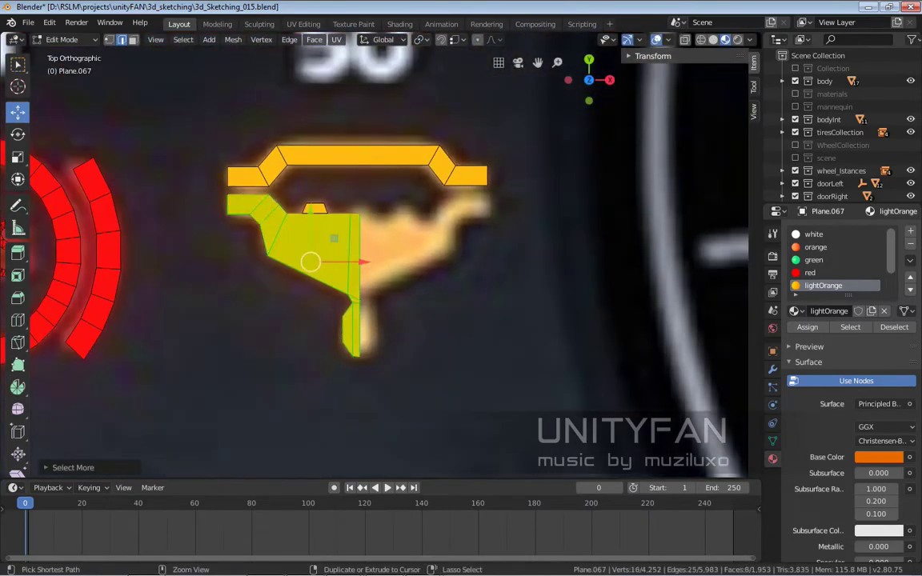
{"action": "scroll", "coordinate": [376, 256], "scroll_direction": "up", "scroll_amount": 1}
{"action": "key", "text": "shift+d"}
{"action": "type", "text": "x-1"}
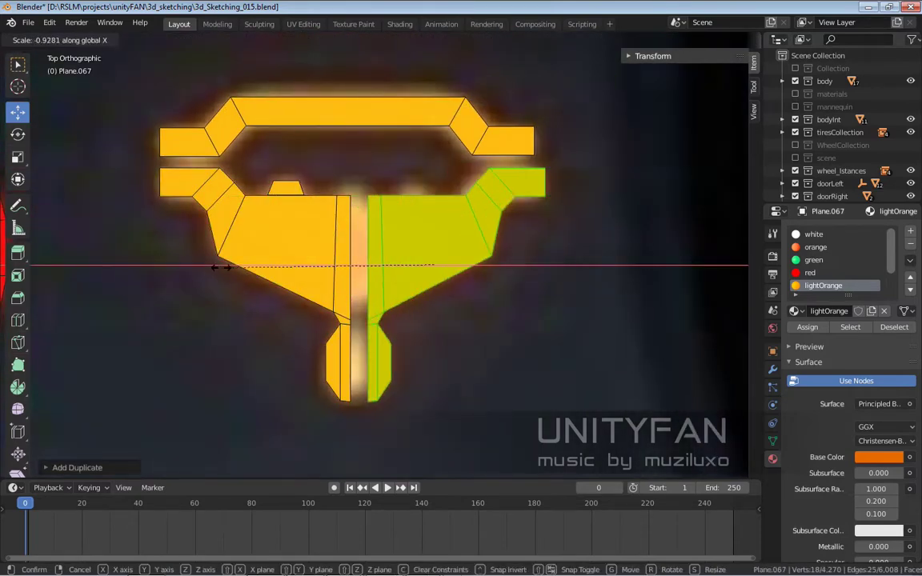
{"action": "key", "text": "Return"}
- Adjust the right wing and close the gap at icon 50's centre seam
{"action": "key", "text": "alt+a"}
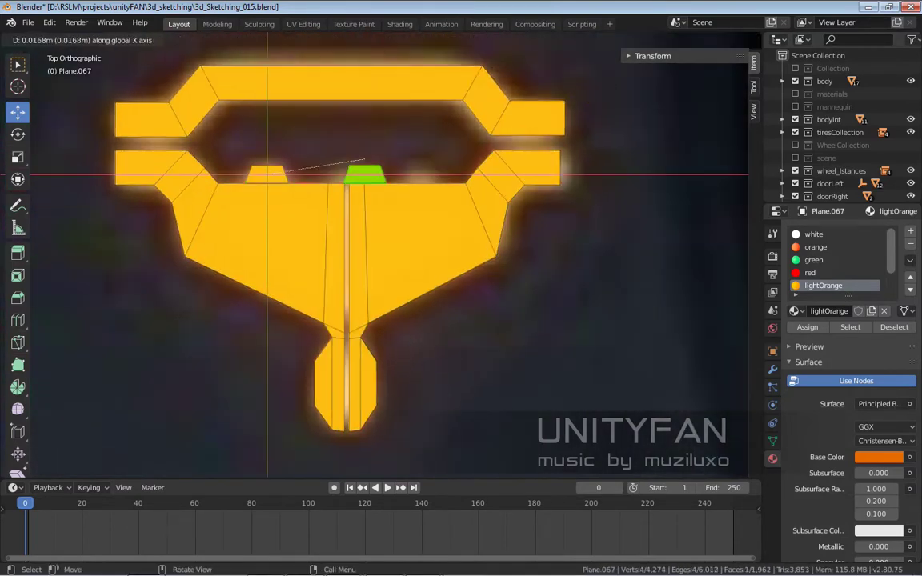
{"action": "left_click", "coordinate": [428, 228]}
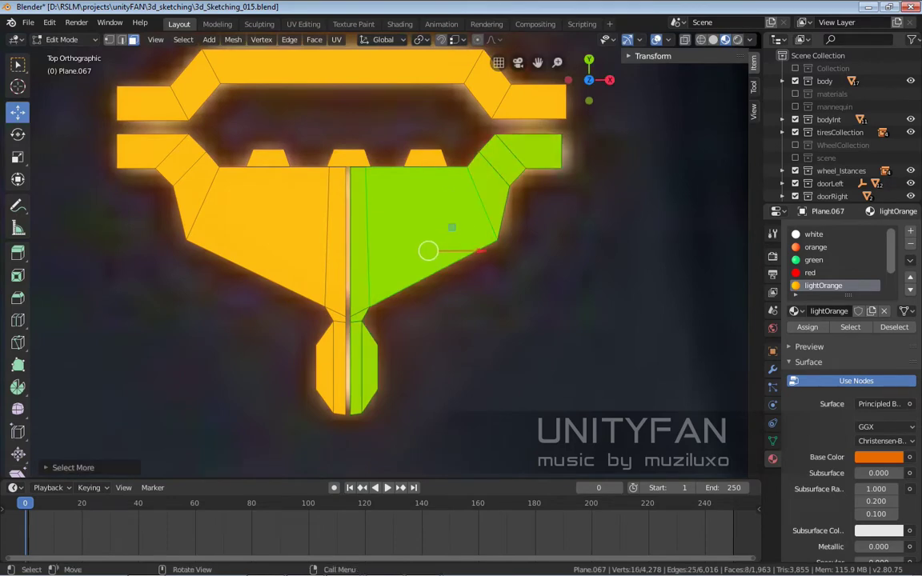
{"action": "key", "text": "s"}
{"action": "key", "text": "x"}
{"action": "key", "text": "Escape"}
{"action": "scroll", "coordinate": [515, 222], "scroll_direction": "up", "scroll_amount": 5}
{"action": "scroll", "coordinate": [515, 223], "scroll_direction": "up", "scroll_amount": 3}
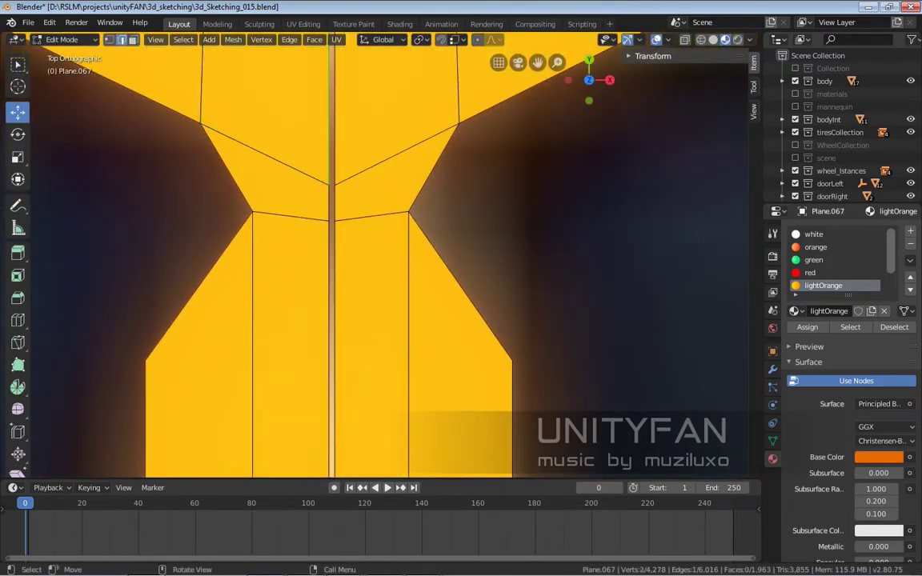
{"action": "scroll", "coordinate": [378, 255], "scroll_direction": "up", "scroll_amount": 2}
{"action": "scroll", "coordinate": [332, 182], "scroll_direction": "up", "scroll_amount": 2}
{"action": "scroll", "coordinate": [332, 181], "scroll_direction": "up", "scroll_amount": 2}
{"action": "left_click", "coordinate": [268, 173]}
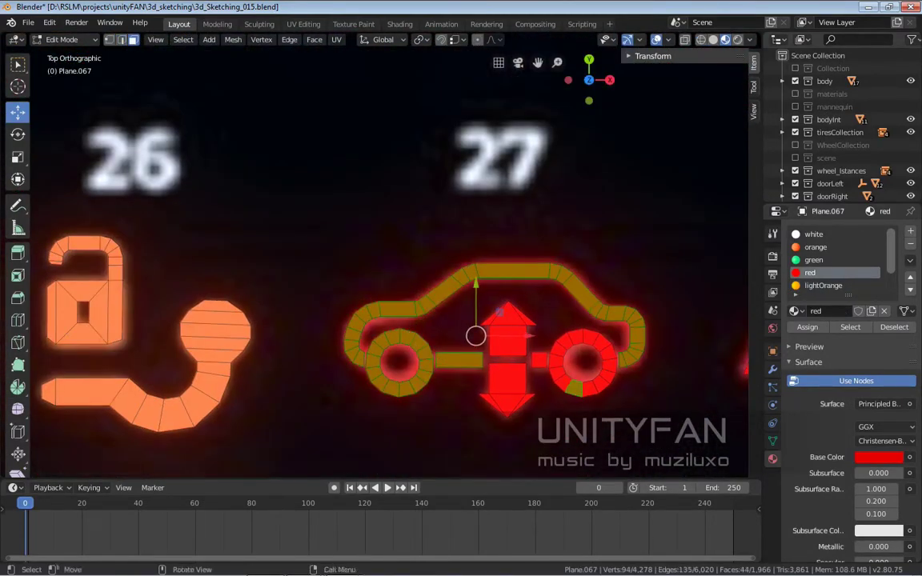
- Duplicate the car outline and position the copy over icon 52
{"action": "key", "text": "shift+d"}
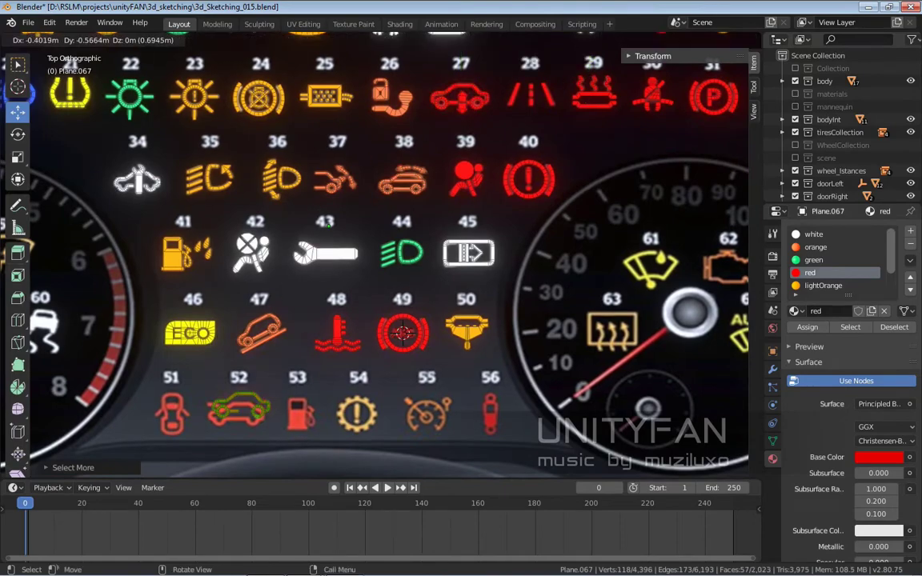
{"action": "key", "text": "Return"}
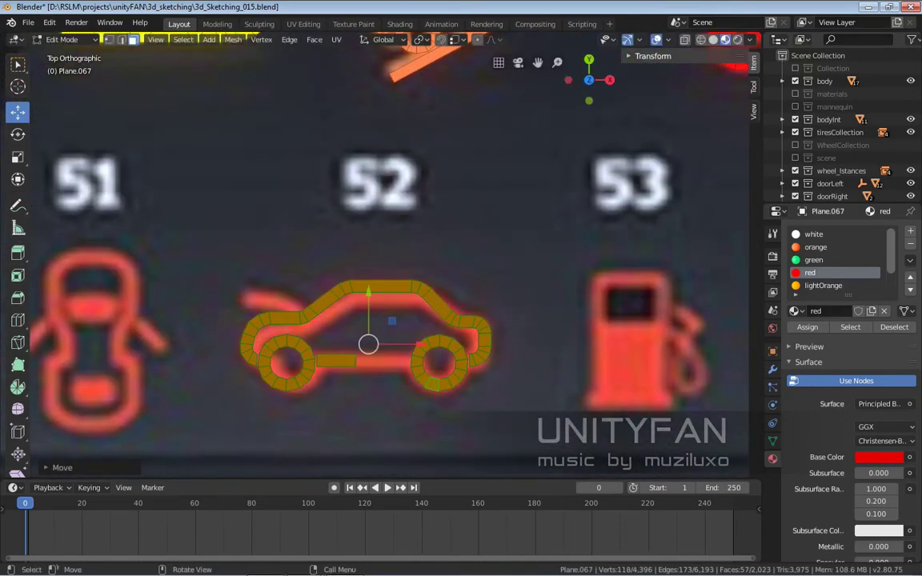
{"action": "scroll", "coordinate": [376, 337], "scroll_direction": "up", "scroll_amount": 1}
{"action": "key", "text": "g"}
{"action": "scroll", "coordinate": [338, 463], "scroll_direction": "up", "scroll_amount": 1}
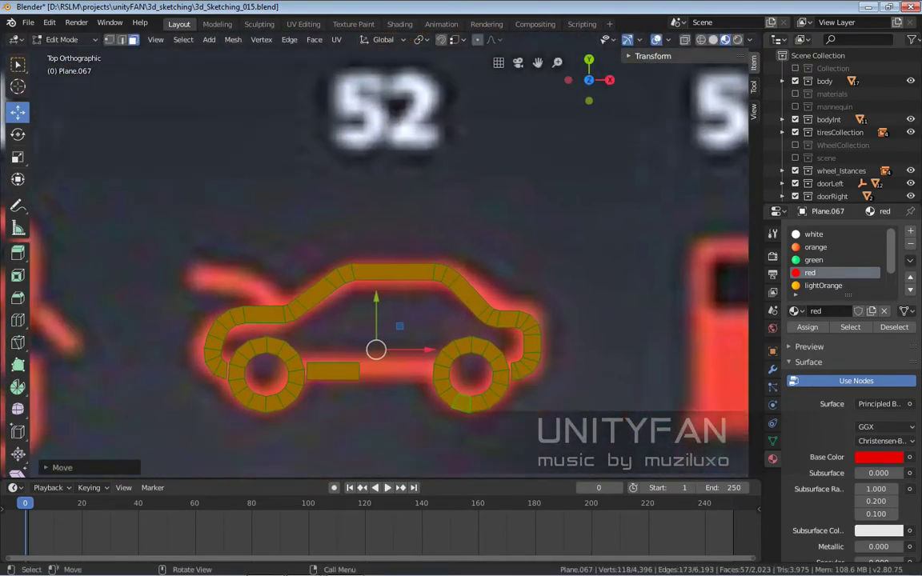
{"action": "right_click", "coordinate": [573, 408]}
{"action": "scroll", "coordinate": [174, 351], "scroll_direction": "up", "scroll_amount": 2}
{"action": "scroll", "coordinate": [174, 351], "scroll_direction": "up", "scroll_amount": 4}
- Select faces and edges at the car's front, roof rear and lower body
{"action": "left_click", "coordinate": [288, 341]}
{"action": "key", "text": "g"}
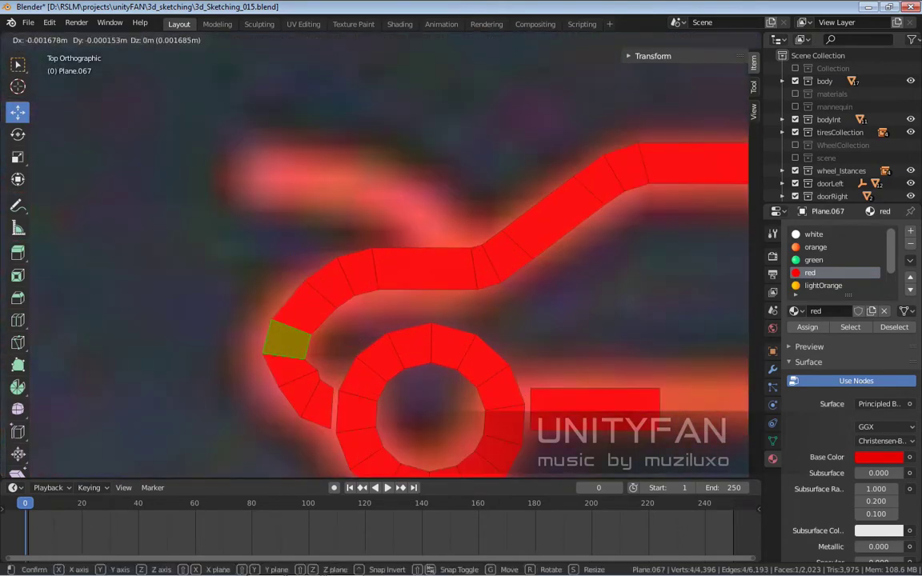
{"action": "scroll", "coordinate": [369, 293], "scroll_direction": "down", "scroll_amount": 2}
{"action": "left_click", "coordinate": [315, 342]}
{"action": "scroll", "coordinate": [467, 305], "scroll_direction": "up", "scroll_amount": 1}
{"action": "left_click", "coordinate": [467, 304]}
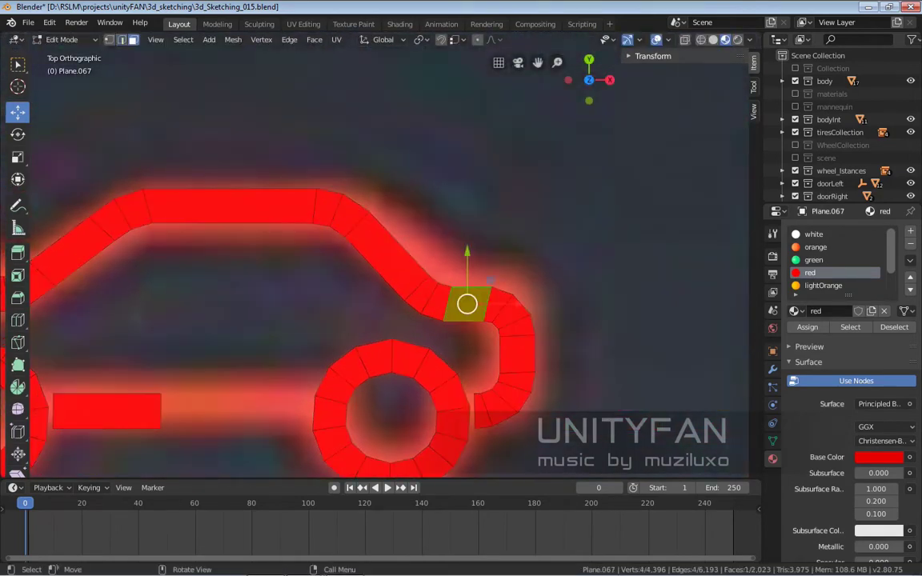
{"action": "key", "text": "2"}
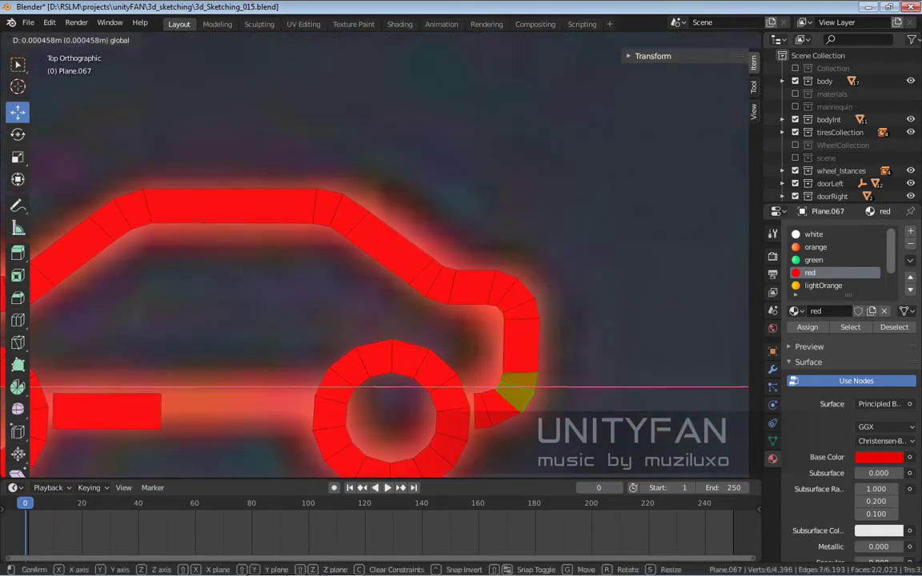
{"action": "scroll", "coordinate": [433, 273], "scroll_direction": "up", "scroll_amount": 3}
{"action": "scroll", "coordinate": [375, 255], "scroll_direction": "down", "scroll_amount": 3}
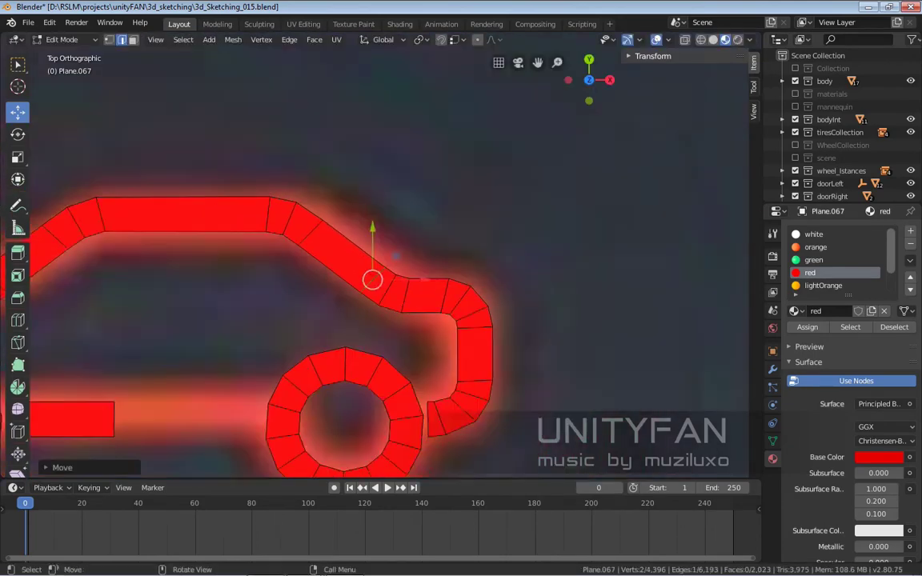
{"action": "scroll", "coordinate": [375, 255], "scroll_direction": "down", "scroll_amount": 2}
{"action": "left_click", "coordinate": [510, 366]}
{"action": "scroll", "coordinate": [418, 370], "scroll_direction": "up", "scroll_amount": 1}
- Delete the stray faces near the rear wheel of the icon 52 car
{"action": "key", "text": "3"}
{"action": "left_click", "coordinate": [92, 353]}
{"action": "middle_click_drag", "start_coordinate": [93, 354], "coordinate": [289, 360], "text": "shift"}
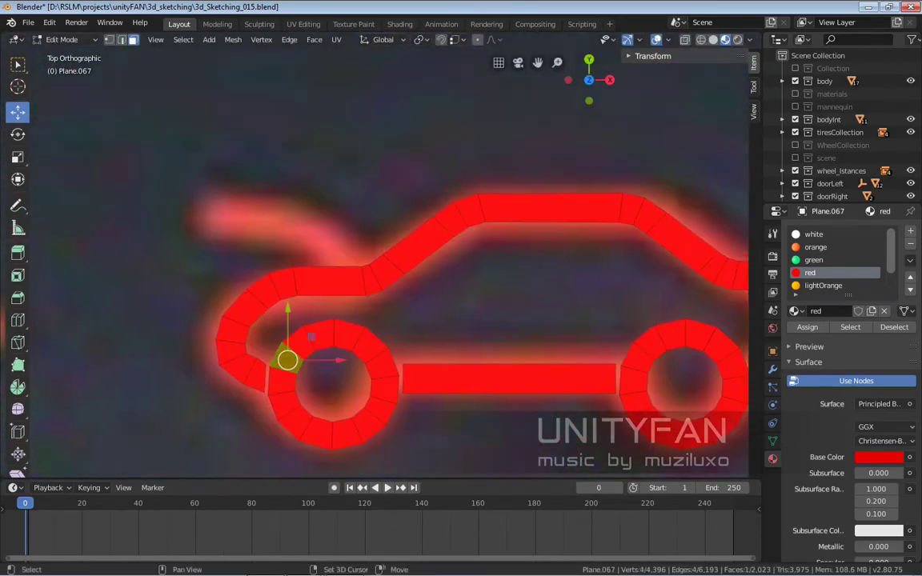
{"action": "key", "text": "x"}
{"action": "left_click", "coordinate": [237, 362]}
{"action": "scroll", "coordinate": [237, 361], "scroll_direction": "down", "scroll_amount": 3}
{"action": "scroll", "coordinate": [472, 381], "scroll_direction": "up", "scroll_amount": 2}
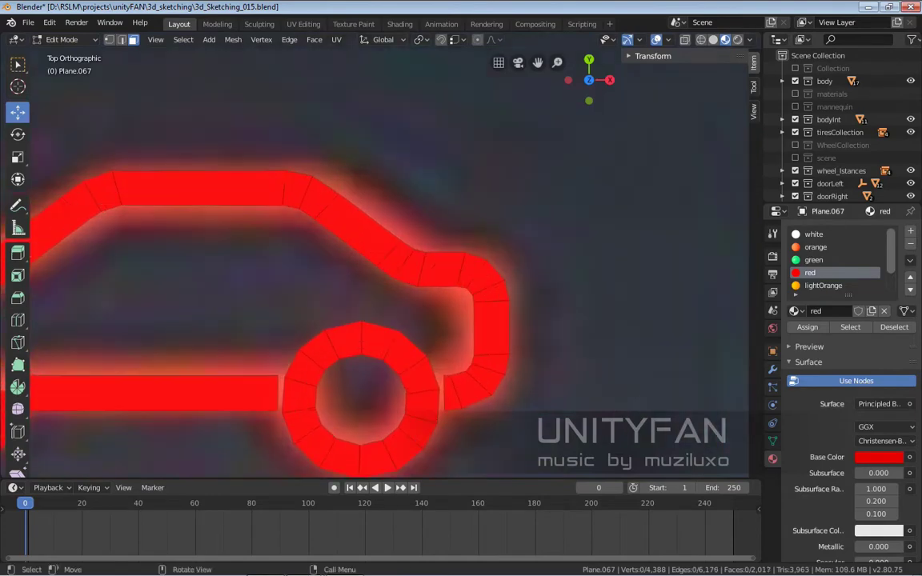
{"action": "scroll", "coordinate": [344, 384], "scroll_direction": "up", "scroll_amount": 2}
{"action": "scroll", "coordinate": [375, 304], "scroll_direction": "down", "scroll_amount": 3}
{"action": "scroll", "coordinate": [374, 304], "scroll_direction": "up", "scroll_amount": 3}
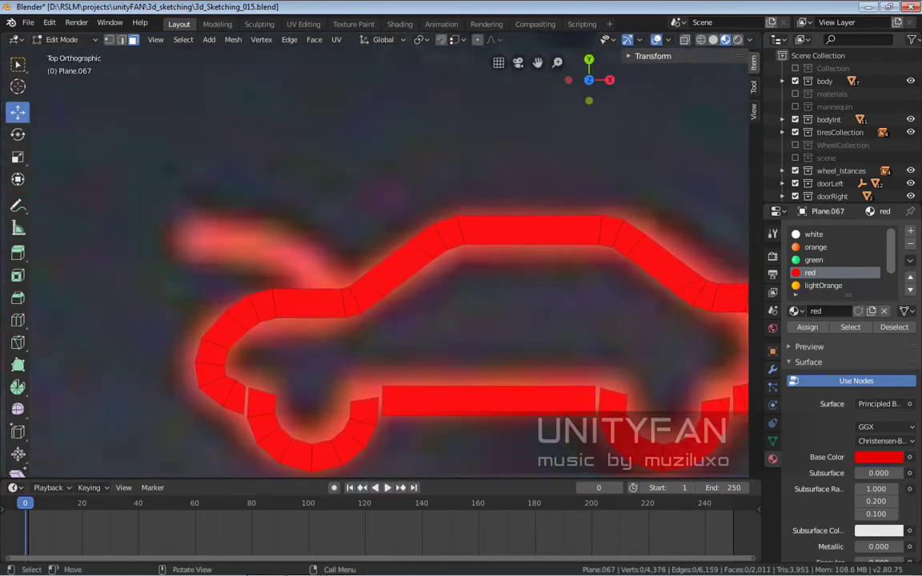
- Place the duplicated strip on the car's raised lid and extrude its end edge
{"action": "left_click_drag", "start_coordinate": [249, 270], "coordinate": [257, 264]}
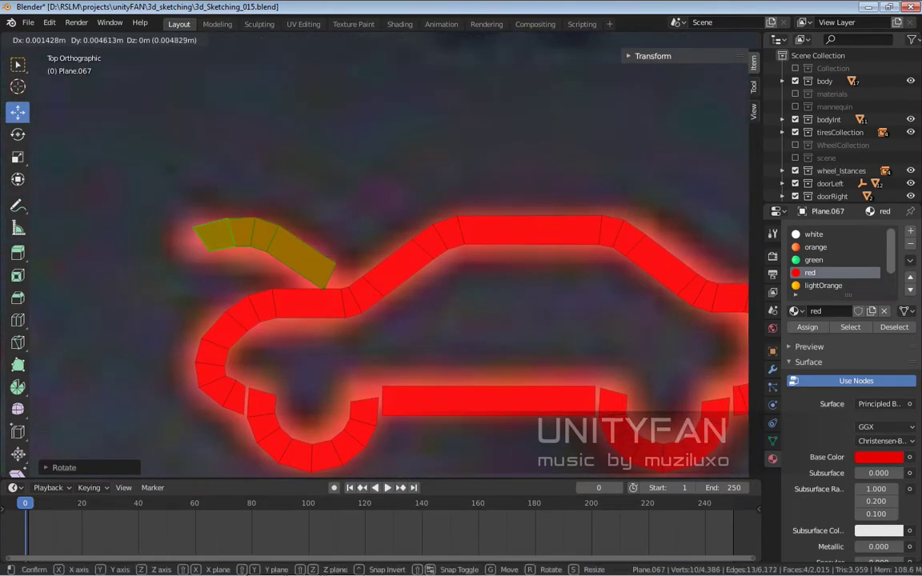
{"action": "scroll", "coordinate": [273, 264], "scroll_direction": "up", "scroll_amount": 3}
{"action": "left_click", "coordinate": [237, 257]}
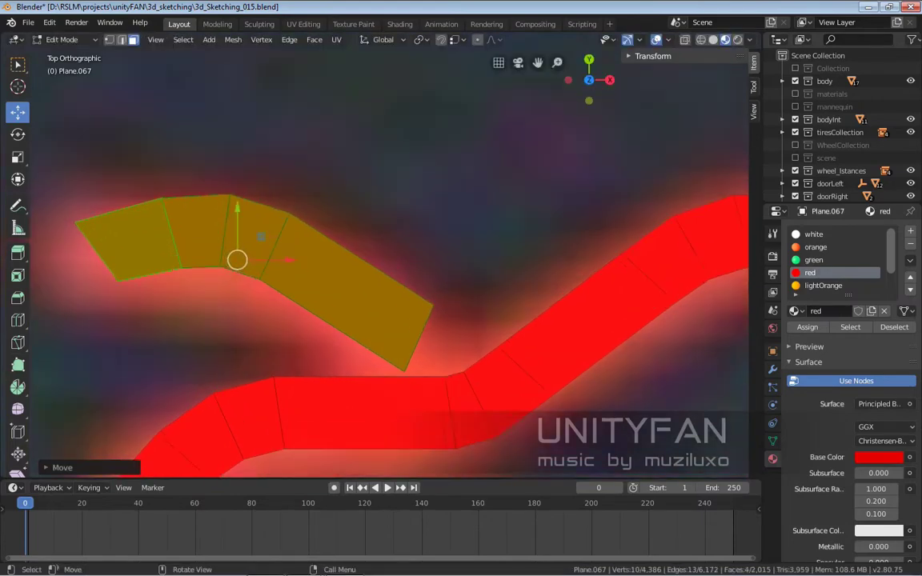
{"action": "scroll", "coordinate": [375, 257], "scroll_direction": "up", "scroll_amount": 2}
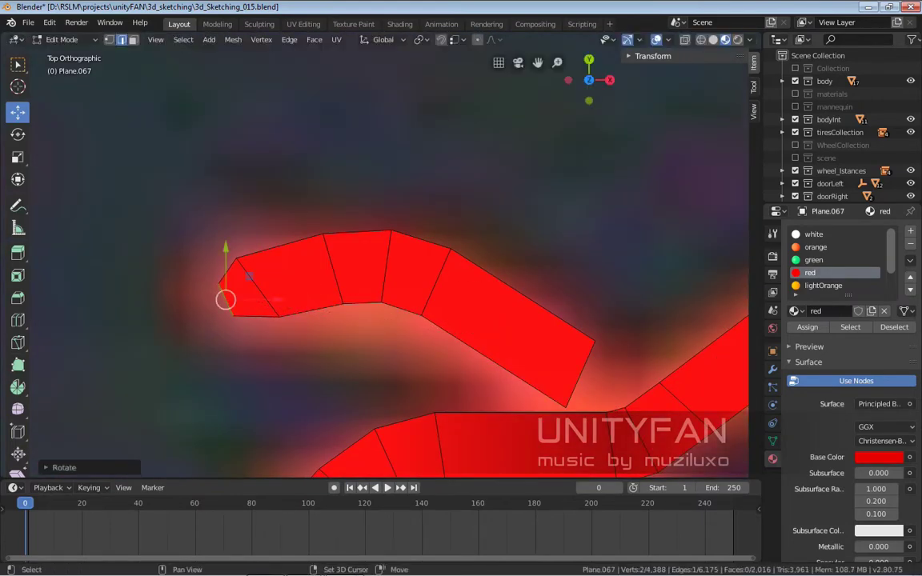
{"action": "middle_click_drag", "start_coordinate": [588, 378], "coordinate": [486, 336], "text": "shift"}
{"action": "left_click", "coordinate": [486, 337]}
{"action": "key", "text": "e"}
{"action": "scroll", "coordinate": [393, 264], "scroll_direction": "down", "scroll_amount": 6}
{"action": "scroll", "coordinate": [393, 264], "scroll_direction": "up", "scroll_amount": 2}
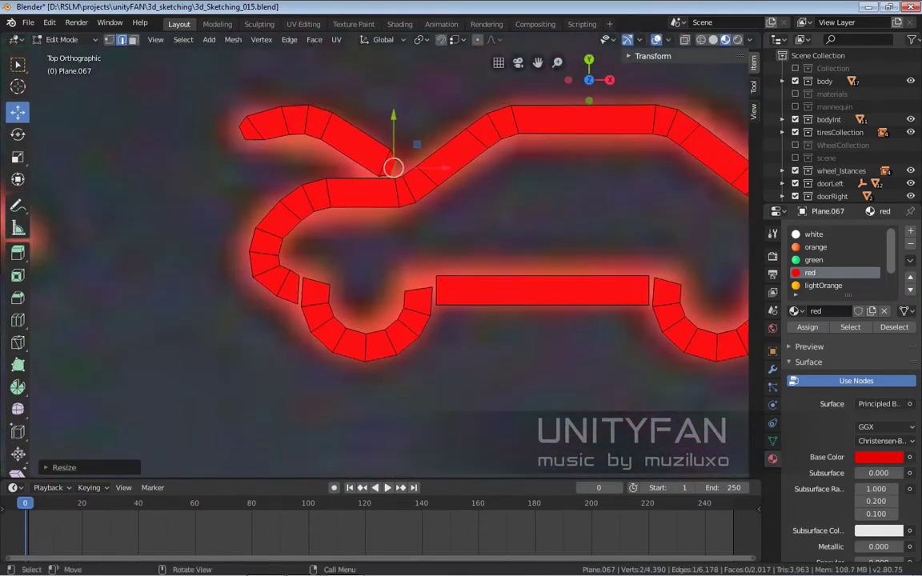
{"action": "scroll", "coordinate": [393, 264], "scroll_direction": "up", "scroll_amount": 4}
{"action": "middle_click_drag", "start_coordinate": [393, 200], "coordinate": [300, 439], "text": "shift"}
- Fill the gaps between the strips at the wheel arch with new faces
{"action": "key", "text": "f"}
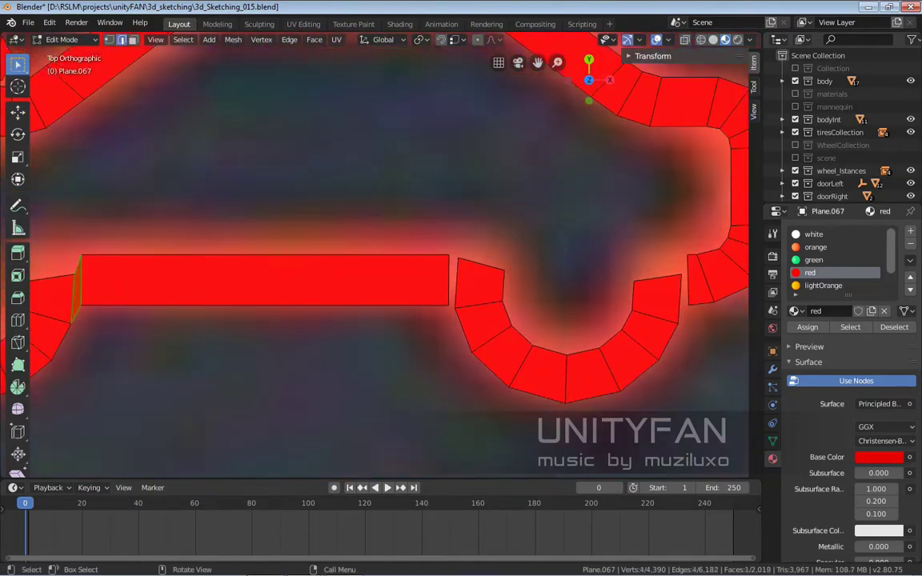
{"action": "middle_click_drag", "start_coordinate": [512, 321], "coordinate": [244, 392], "text": "shift"}
{"action": "key", "text": "f"}
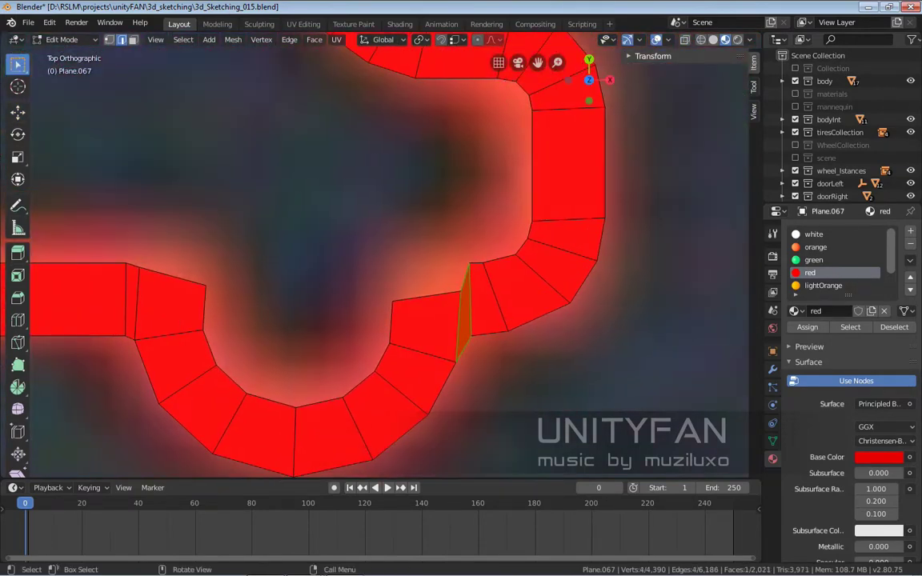
{"action": "middle_click_drag", "start_coordinate": [320, 320], "coordinate": [412, 298], "text": "shift"}
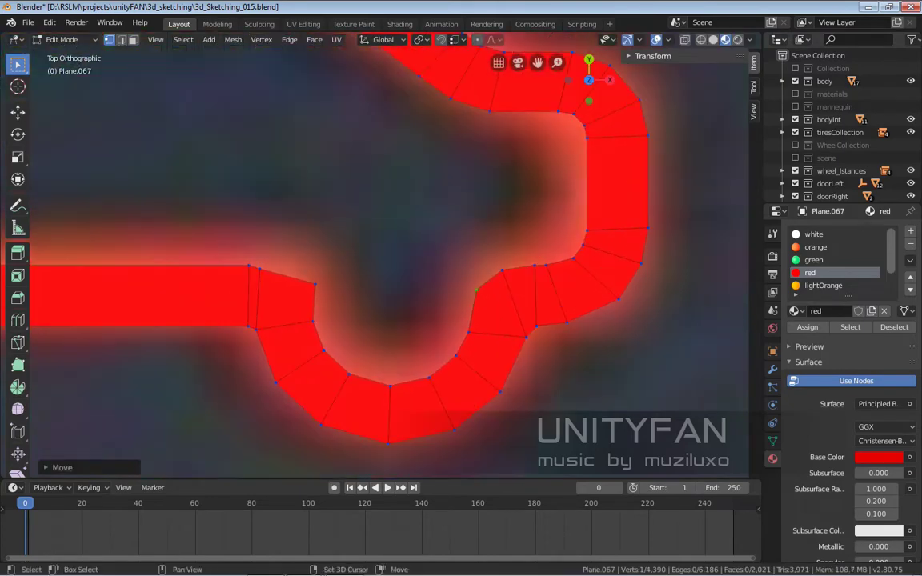
{"action": "key", "text": "Return"}
- Nudge a vertex at the other wheel arch joint into line
{"action": "middle_click_drag", "start_coordinate": [375, 264], "coordinate": [472, 288], "text": "shift"}
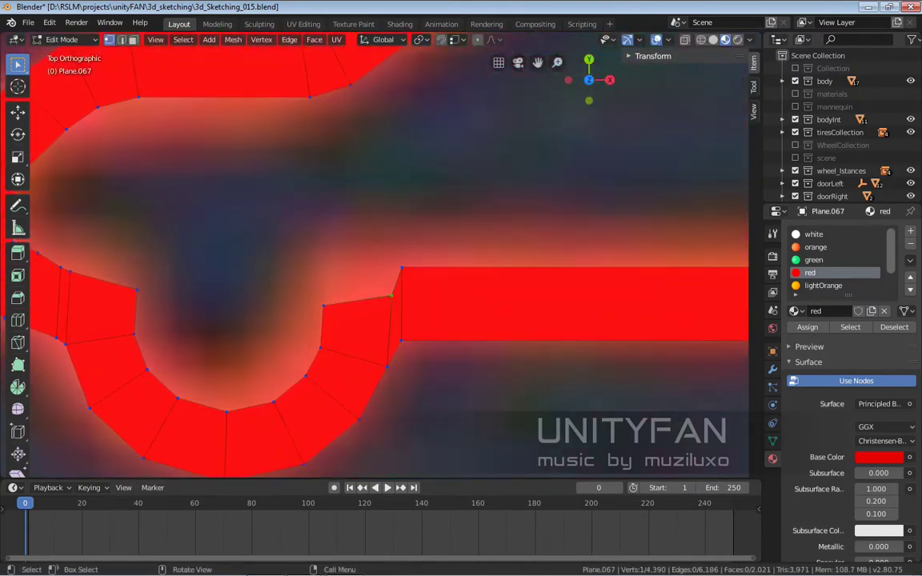
{"action": "middle_click_drag", "start_coordinate": [240, 320], "coordinate": [446, 320], "text": "shift"}
{"action": "left_click", "coordinate": [242, 254]}
{"action": "key", "text": "g"}
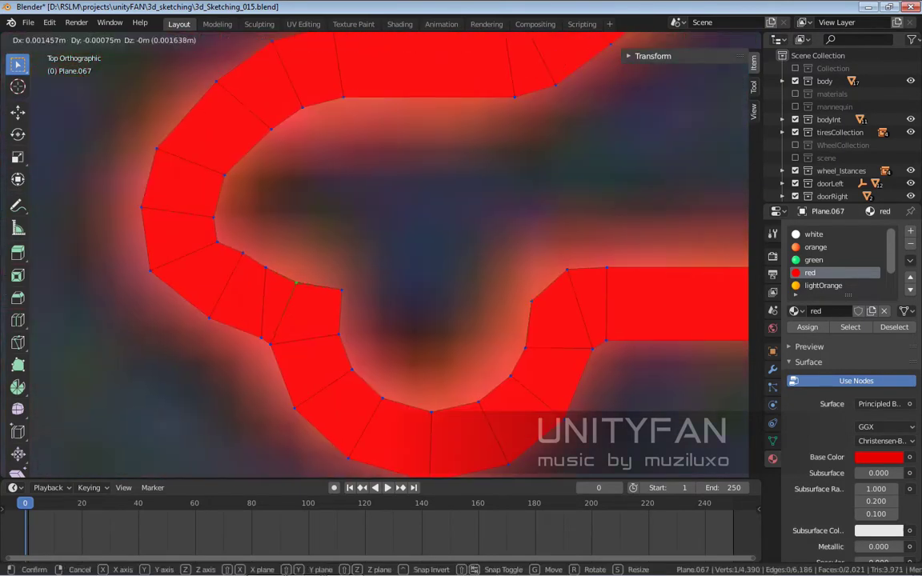
{"action": "left_click", "coordinate": [235, 260]}
{"action": "scroll", "coordinate": [376, 256], "scroll_direction": "down", "scroll_amount": 10}
- In face mode, select the whole icon 41 fuel-pump mesh
{"action": "scroll", "coordinate": [377, 257], "scroll_direction": "down", "scroll_amount": 5}
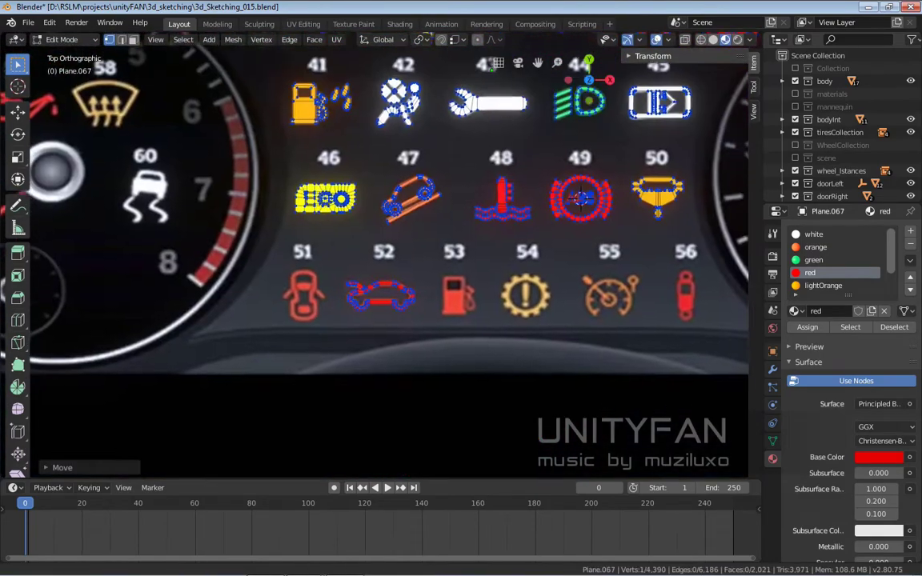
{"action": "scroll", "coordinate": [376, 256], "scroll_direction": "up", "scroll_amount": 3}
{"action": "key", "text": "3"}
{"action": "scroll", "coordinate": [376, 257], "scroll_direction": "up", "scroll_amount": 5}
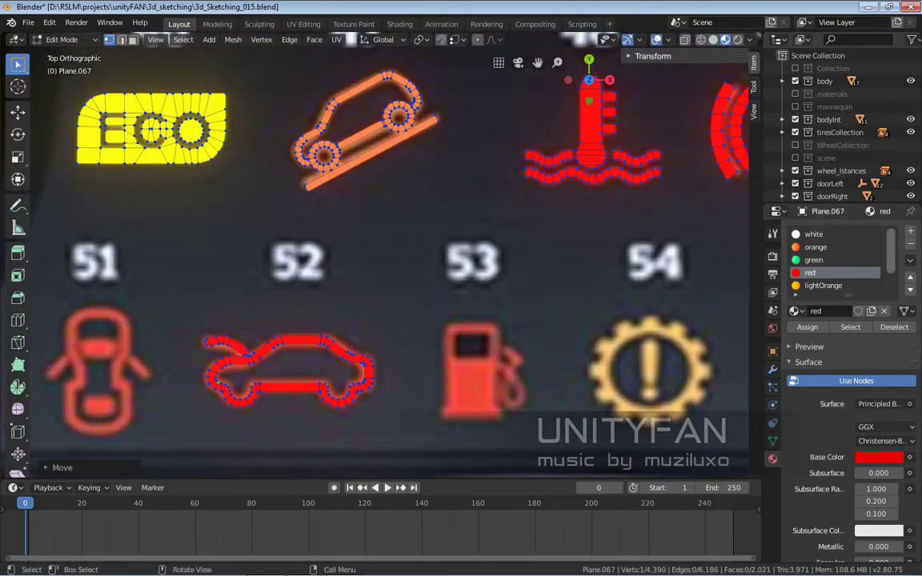
{"action": "scroll", "coordinate": [376, 256], "scroll_direction": "down", "scroll_amount": 5}
{"action": "left_click", "coordinate": [433, 227]}
{"action": "scroll", "coordinate": [320, 152], "scroll_direction": "up", "scroll_amount": 2}
{"action": "left_click", "coordinate": [325, 144]}
{"action": "scroll", "coordinate": [320, 152], "scroll_direction": "down", "scroll_amount": 2}
{"action": "key", "text": "ctrl+KP_Add"}
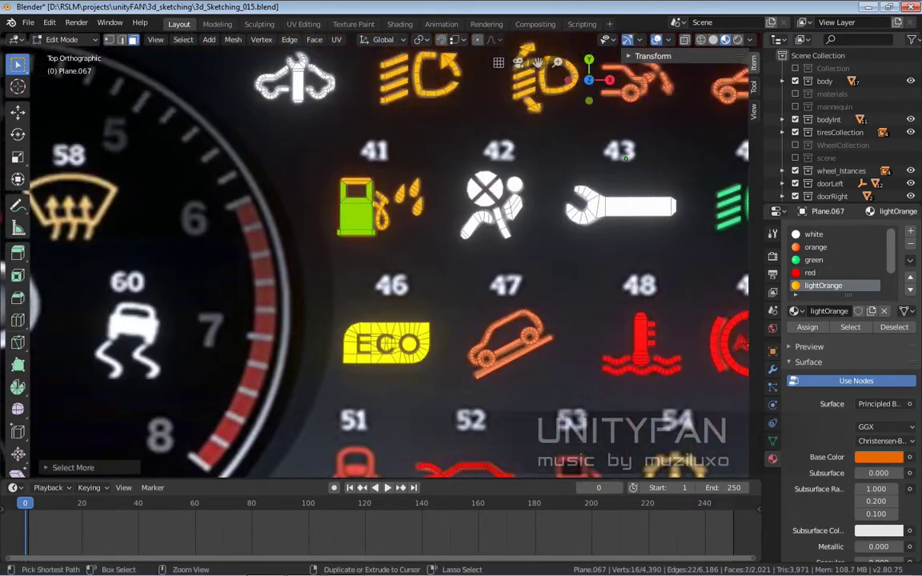
{"action": "scroll", "coordinate": [360, 160], "scroll_direction": "up", "scroll_amount": 3}
{"action": "scroll", "coordinate": [360, 160], "scroll_direction": "up", "scroll_amount": 3}
{"action": "scroll", "coordinate": [376, 256], "scroll_direction": "down", "scroll_amount": 5}
{"action": "scroll", "coordinate": [376, 256], "scroll_direction": "down", "scroll_amount": 3}
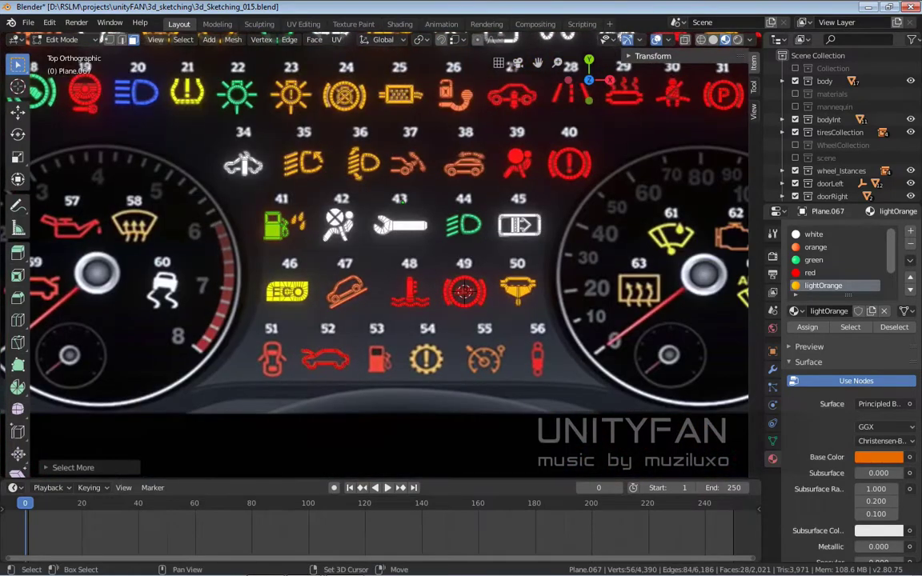
- Duplicate the fuel pump onto icon 53 and assign it the red material
{"action": "key", "text": "shift+d"}
{"action": "left_click", "coordinate": [377, 336]}
{"action": "scroll", "coordinate": [376, 320], "scroll_direction": "up", "scroll_amount": 5}
{"action": "scroll", "coordinate": [352, 313], "scroll_direction": "up", "scroll_amount": 3}
{"action": "key", "text": "g"}
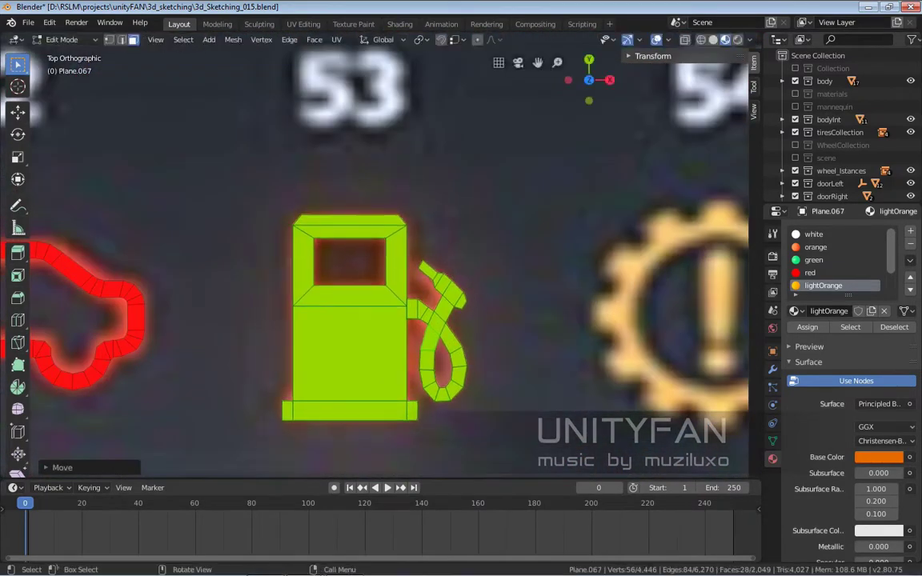
{"action": "scroll", "coordinate": [352, 320], "scroll_direction": "up", "scroll_amount": 2}
{"action": "left_click", "coordinate": [810, 273]}
{"action": "left_click", "coordinate": [807, 328]}
- Select the copied pump's base face and several hose faces
{"action": "left_click", "coordinate": [360, 389]}
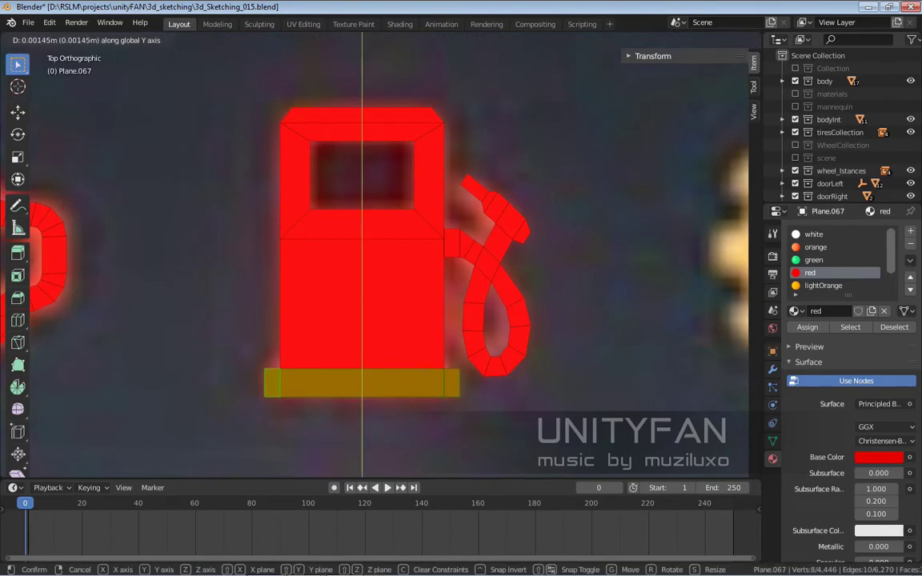
{"action": "key", "text": "Escape"}
{"action": "scroll", "coordinate": [495, 197], "scroll_direction": "up", "scroll_amount": 3}
{"action": "left_click", "coordinate": [478, 304]}
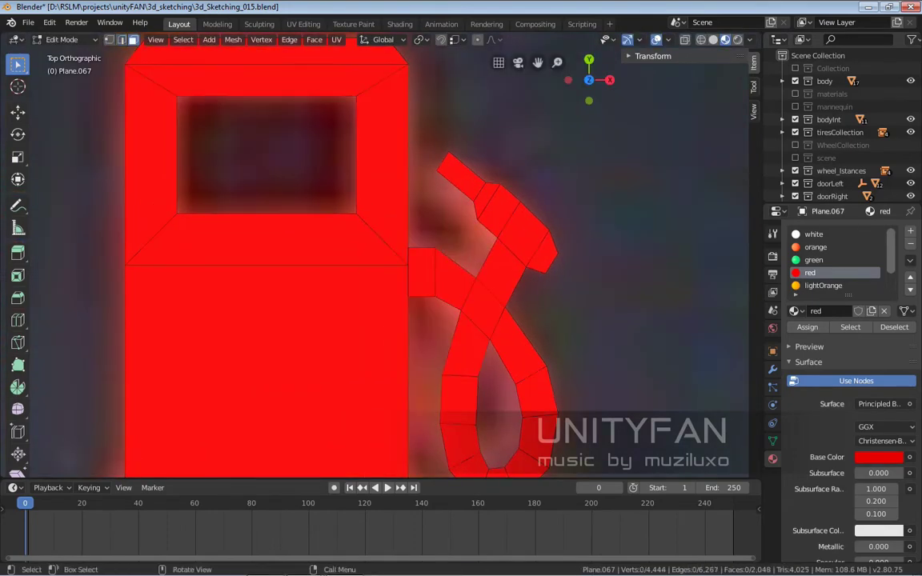
{"action": "middle_click_drag", "start_coordinate": [480, 264], "coordinate": [441, 250], "text": "shift"}
{"action": "left_click", "coordinate": [480, 256], "text": "shift"}
- Adjust the hose loop faces to line up with the icon 53 reference
{"action": "middle_click_drag", "start_coordinate": [448, 361], "coordinate": [449, 296], "text": "shift"}
{"action": "left_click", "coordinate": [423, 365], "text": "ctrl"}
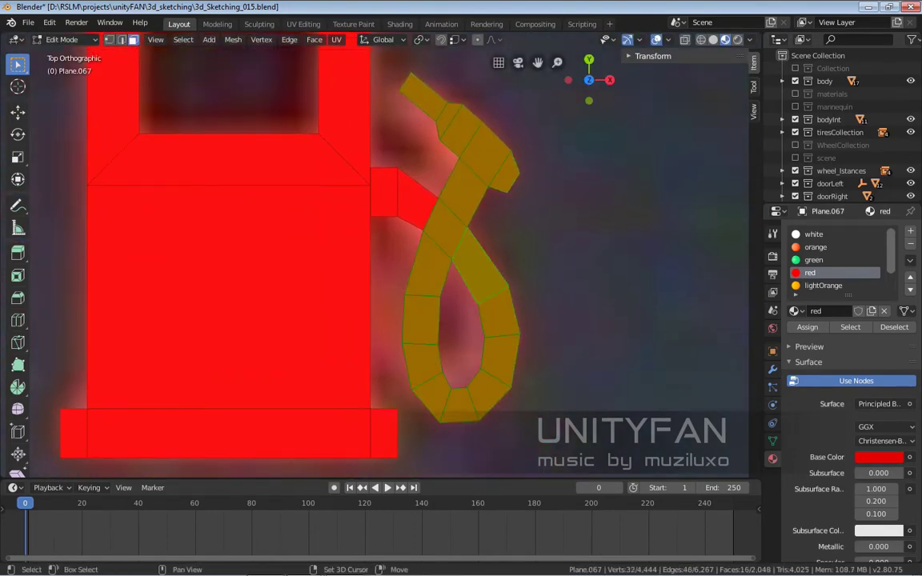
{"action": "key", "text": "Escape"}
{"action": "scroll", "coordinate": [378, 250], "scroll_direction": "up", "scroll_amount": 2}
{"action": "left_click", "coordinate": [450, 199]}
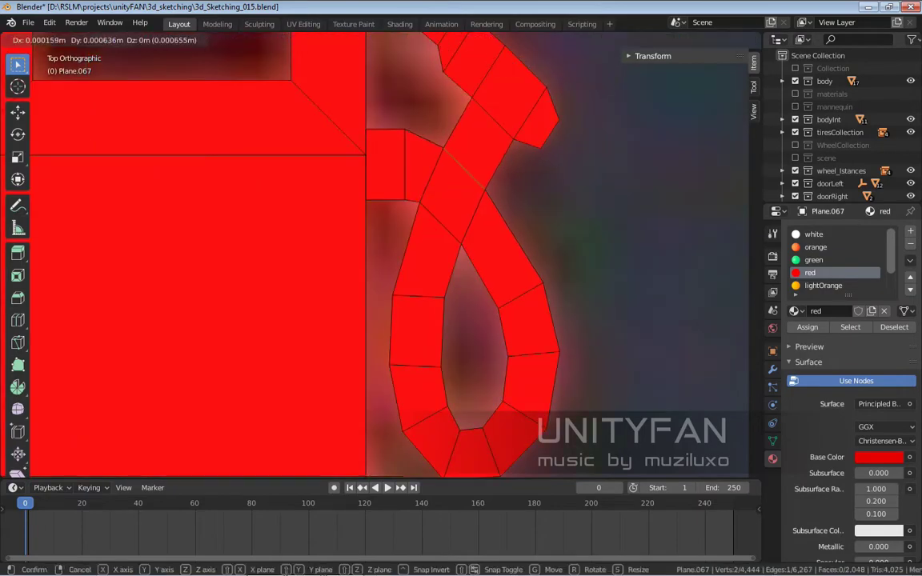
{"action": "key", "text": "Escape"}
{"action": "scroll", "coordinate": [389, 264], "scroll_direction": "down", "scroll_amount": 1}
{"action": "scroll", "coordinate": [449, 240], "scroll_direction": "down", "scroll_amount": 10}
- Leave Edit Mode, tilt the view over the icon sheet, then return to top view
{"action": "scroll", "coordinate": [490, 228], "scroll_direction": "down", "scroll_amount": 1}
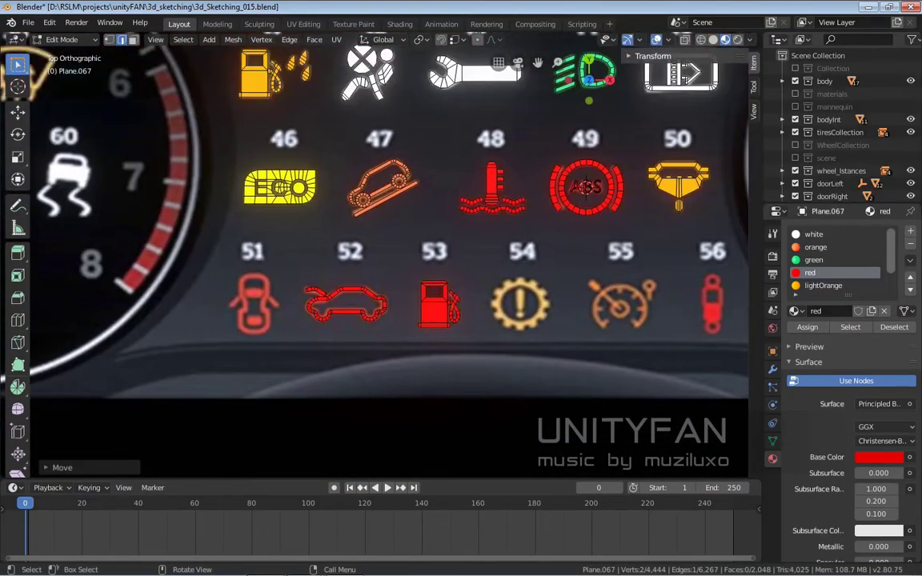
{"action": "key", "text": "Tab"}
{"action": "scroll", "coordinate": [490, 228], "scroll_direction": "up", "scroll_amount": 1}
{"action": "middle_click_drag", "start_coordinate": [490, 229], "coordinate": [513, 192]}
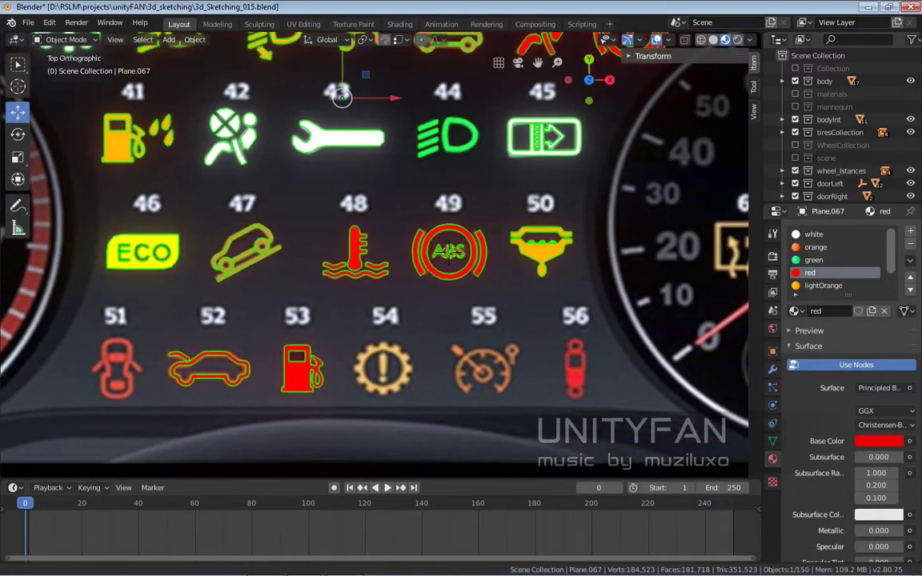
{"action": "key", "text": "KP_7"}
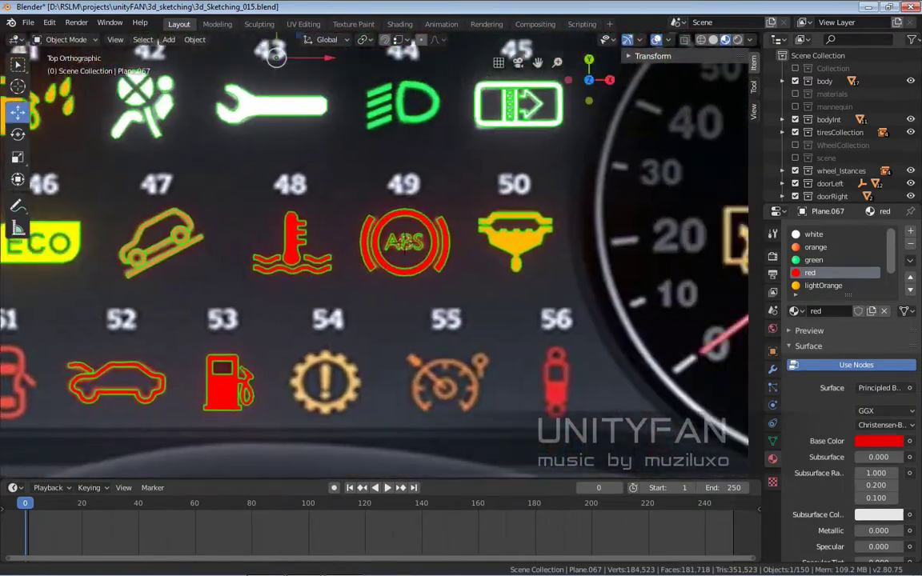
{"action": "scroll", "coordinate": [375, 256], "scroll_direction": "down", "scroll_amount": 6}
{"action": "scroll", "coordinate": [375, 256], "scroll_direction": "up", "scroll_amount": 6}
- Re-enter Edit Mode on the icon mesh and pan across the icon sheet
{"action": "key", "text": "Tab"}
{"action": "mouse_move", "coordinate": [375, 320]}
{"action": "middle_mouse_down", "text": "shift"}
{"action": "mouse_move", "coordinate": [382, 204]}
{"action": "mouse_move", "coordinate": [375, 348]}
{"action": "middle_mouse_up", "text": "shift"}
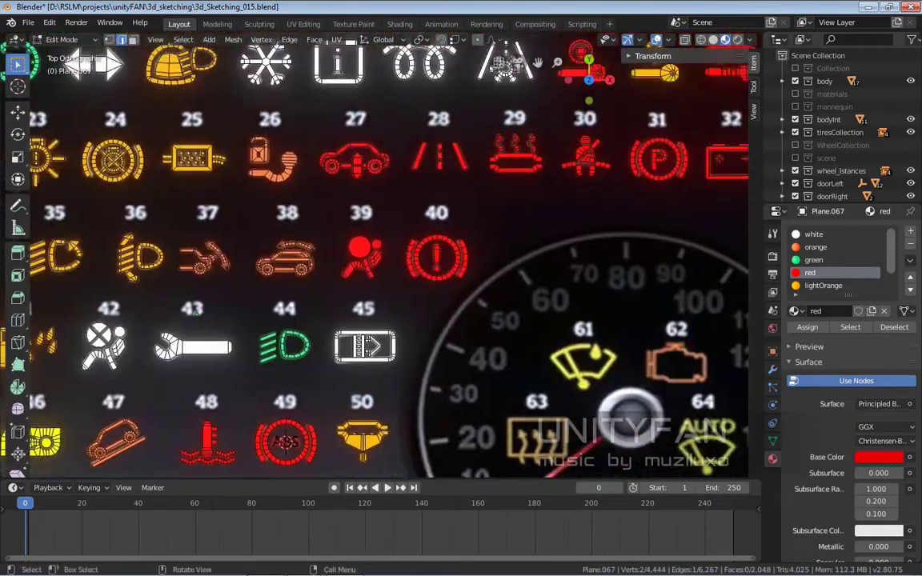
{"action": "scroll", "coordinate": [374, 254], "scroll_direction": "down", "scroll_amount": 5}
{"action": "scroll", "coordinate": [375, 254], "scroll_direction": "up", "scroll_amount": 8}
{"action": "key", "text": "Tab"}
{"action": "scroll", "coordinate": [380, 244], "scroll_direction": "up", "scroll_amount": 3}
{"action": "key", "text": "Tab"}
- Duplicate the fuel pump's lower face into gear icon 54 and snap the 3D cursor there
{"action": "left_click", "coordinate": [328, 338]}
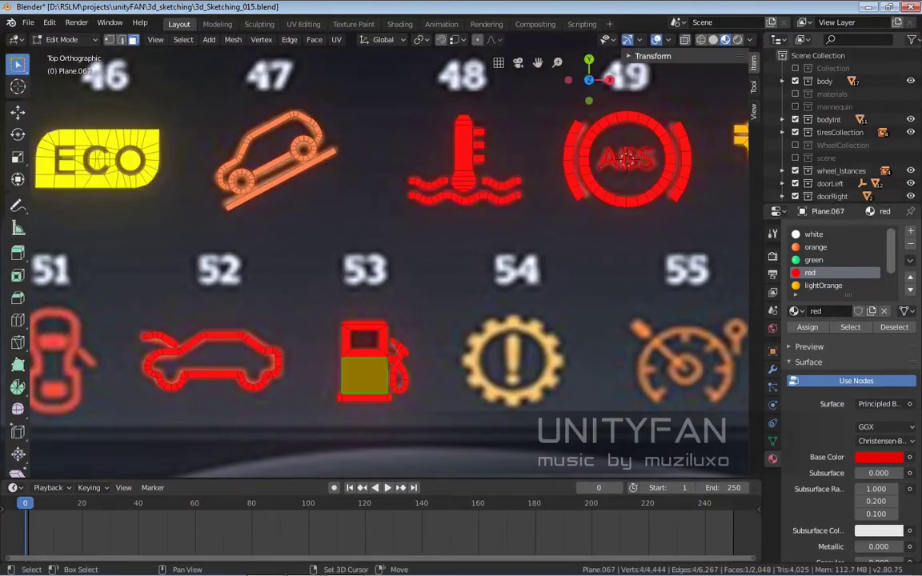
{"action": "key", "text": "shift+d"}
{"action": "left_click", "coordinate": [571, 149]}
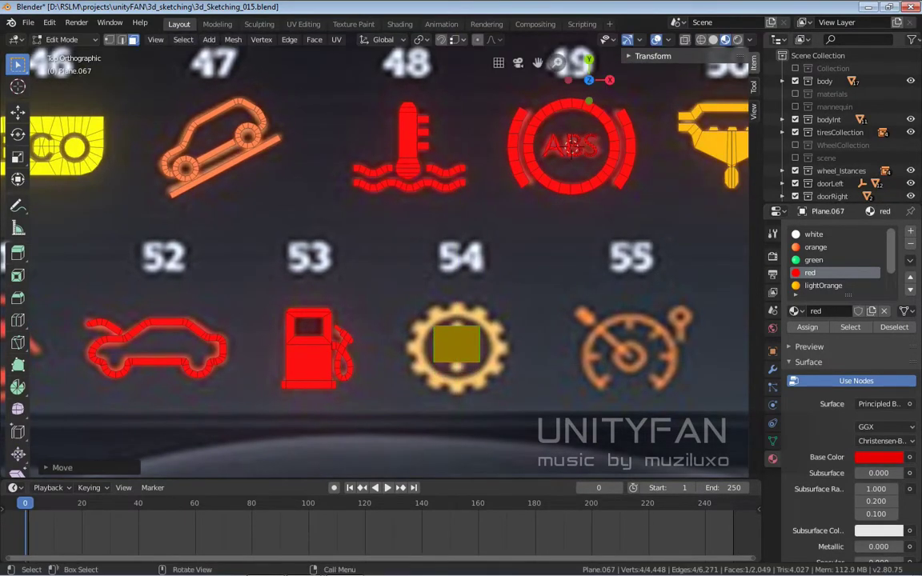
{"action": "middle_click_drag", "start_coordinate": [571, 149], "coordinate": [547, 167], "text": "shift"}
{"action": "scroll", "coordinate": [548, 166], "scroll_direction": "down", "scroll_amount": 3}
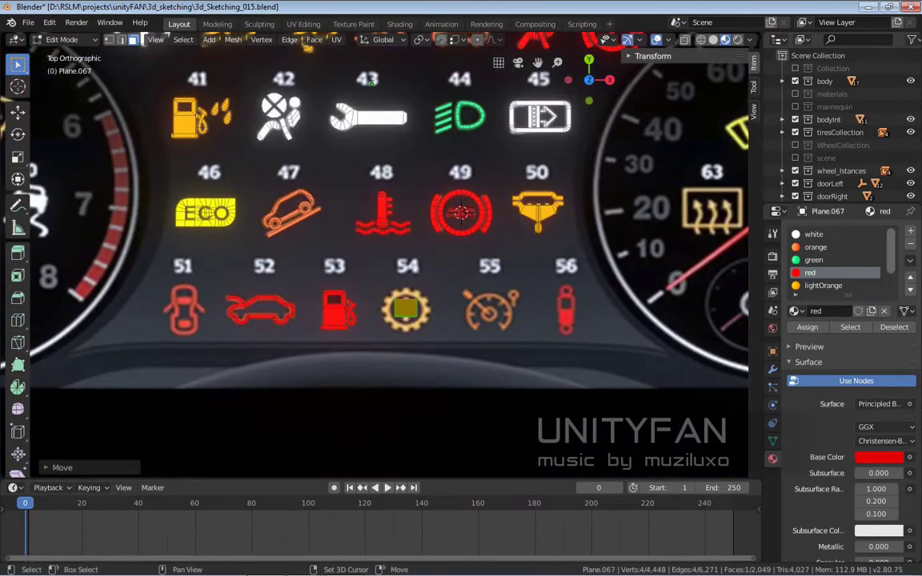
{"action": "key", "text": "shift+s"}
{"action": "left_click", "coordinate": [484, 370]}
- Back in Object Mode, add a cube at icon 54, then delete it
{"action": "key", "text": "Tab"}
{"action": "scroll", "coordinate": [484, 371], "scroll_direction": "up", "scroll_amount": 3}
{"action": "scroll", "coordinate": [484, 370], "scroll_direction": "up", "scroll_amount": 1}
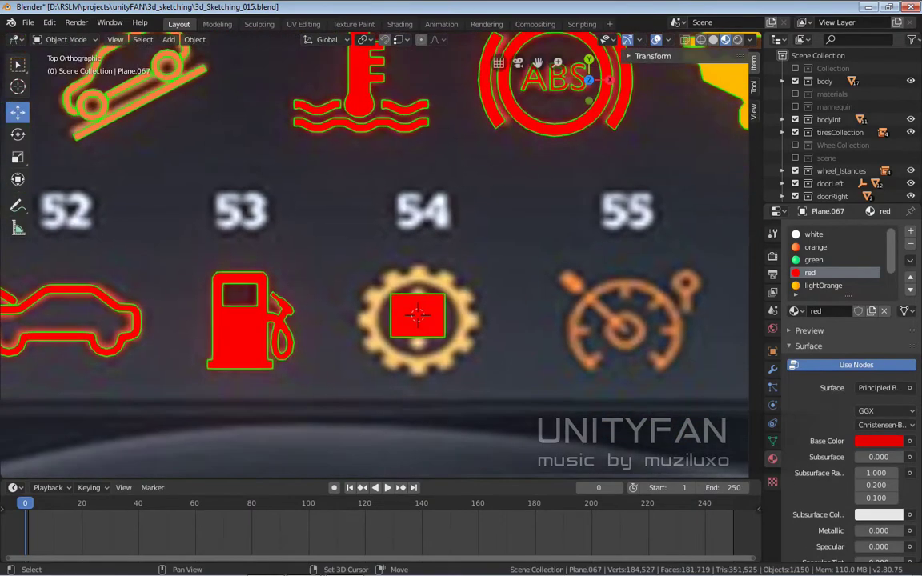
{"action": "key", "text": "shift+a"}
{"action": "left_click", "coordinate": [490, 306]}
{"action": "key", "text": "x"}
{"action": "left_click", "coordinate": [480, 309]}
- Add a circle mesh at icon 54 and shrink it toward the gear
{"action": "key", "text": "shift+a"}
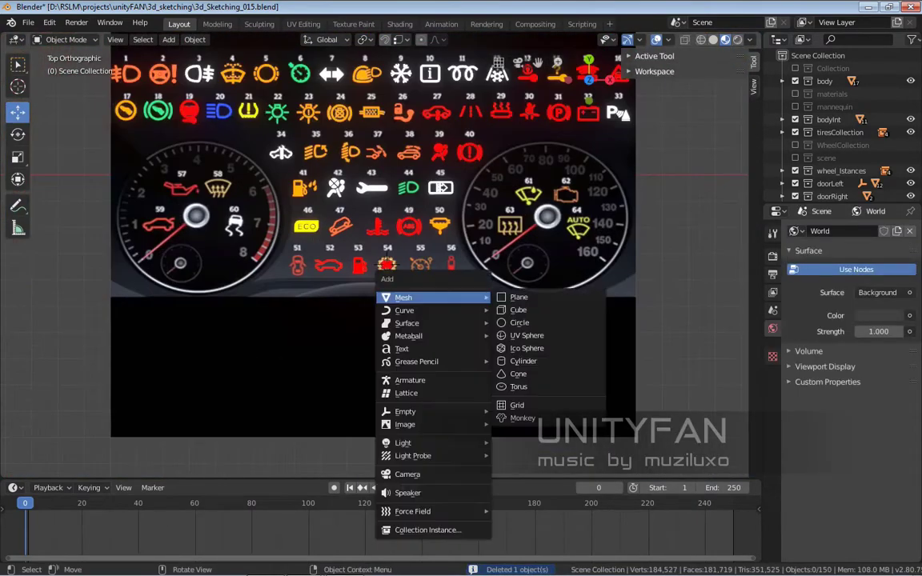
{"action": "left_click", "coordinate": [519, 325]}
{"action": "left_click", "coordinate": [68, 468]}
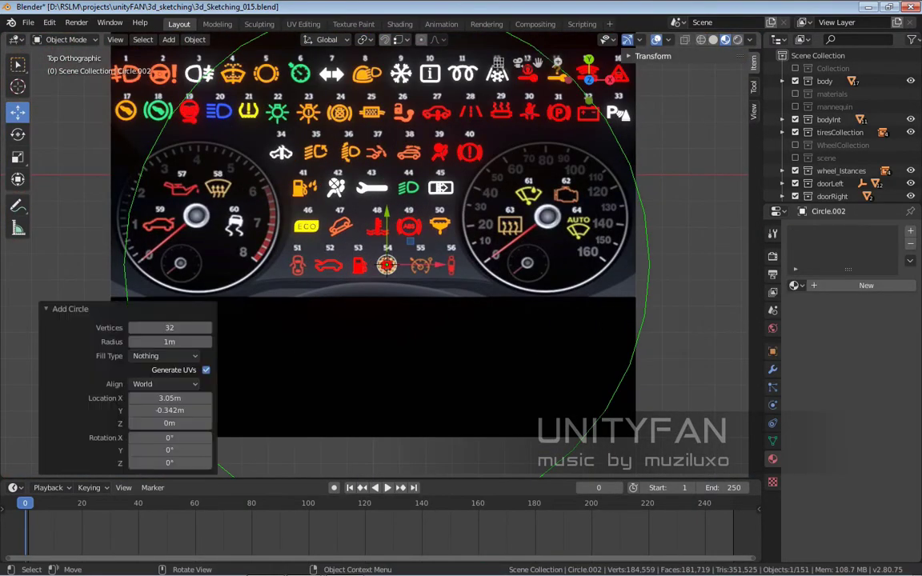
{"action": "key", "text": "s"}
{"action": "key", "text": "Return"}
- Zoom in on gear 54, delete that circle, then try and remove a Bezier circle
{"action": "middle_click_drag", "start_coordinate": [384, 320], "coordinate": [384, 240], "text": "ctrl"}
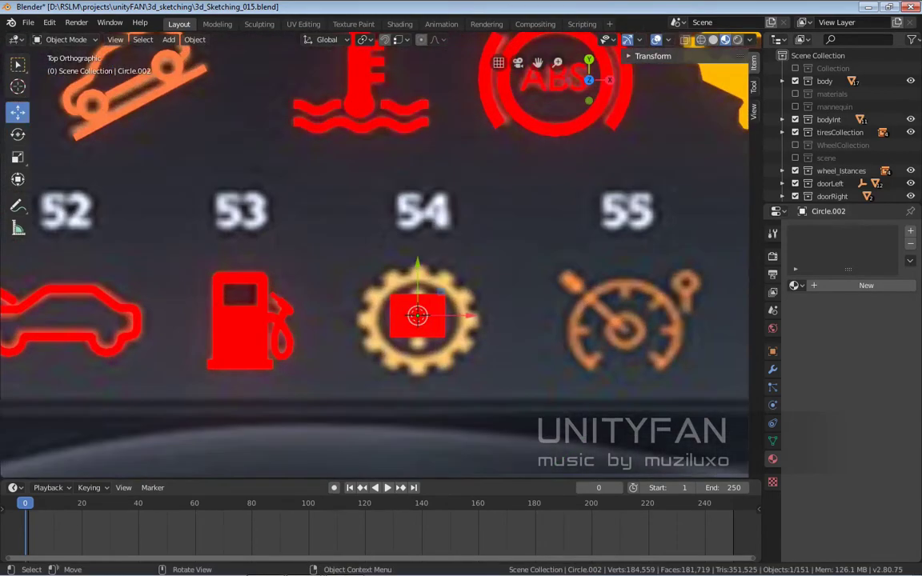
{"action": "scroll", "coordinate": [380, 256], "scroll_direction": "down", "scroll_amount": 5}
{"action": "scroll", "coordinate": [380, 256], "scroll_direction": "up", "scroll_amount": 3}
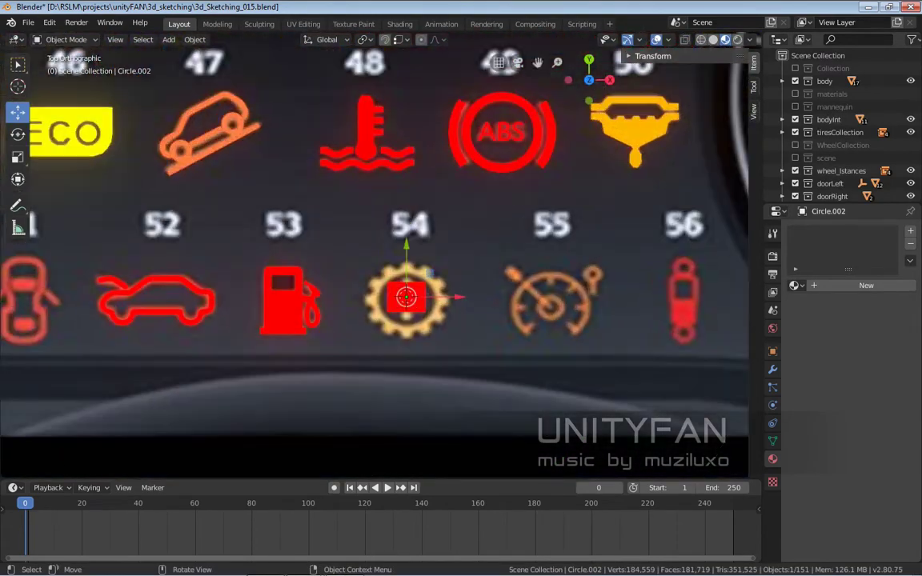
{"action": "scroll", "coordinate": [380, 257], "scroll_direction": "down", "scroll_amount": 10}
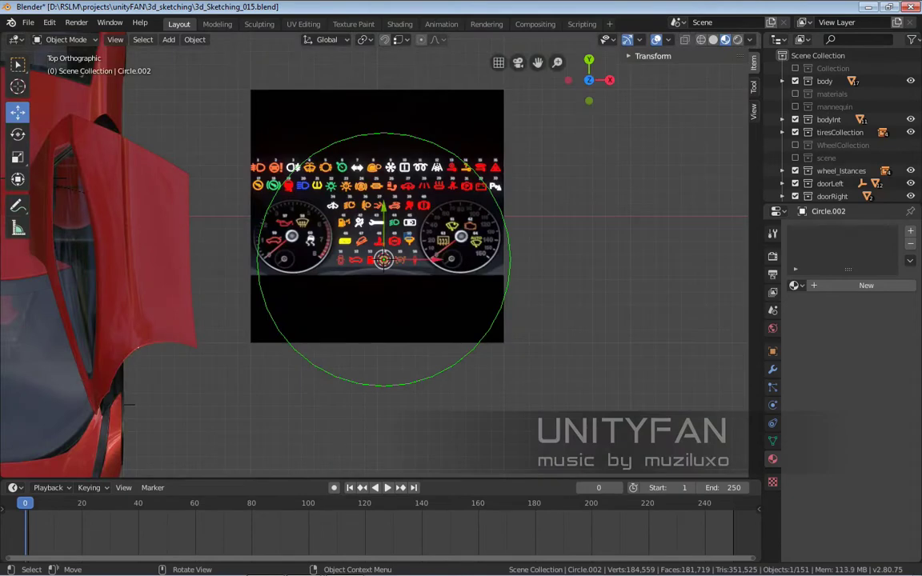
{"action": "key", "text": "Delete"}
{"action": "key", "text": "shift+a"}
{"action": "left_click", "coordinate": [436, 352]}
{"action": "middle_click_drag", "start_coordinate": [380, 256], "coordinate": [376, 278], "text": "shift"}
{"action": "left_click", "coordinate": [371, 389]}
- Add a 24-vertex mesh circle and scale it over gear 54
{"action": "key", "text": "shift+a"}
{"action": "left_click", "coordinate": [473, 358]}
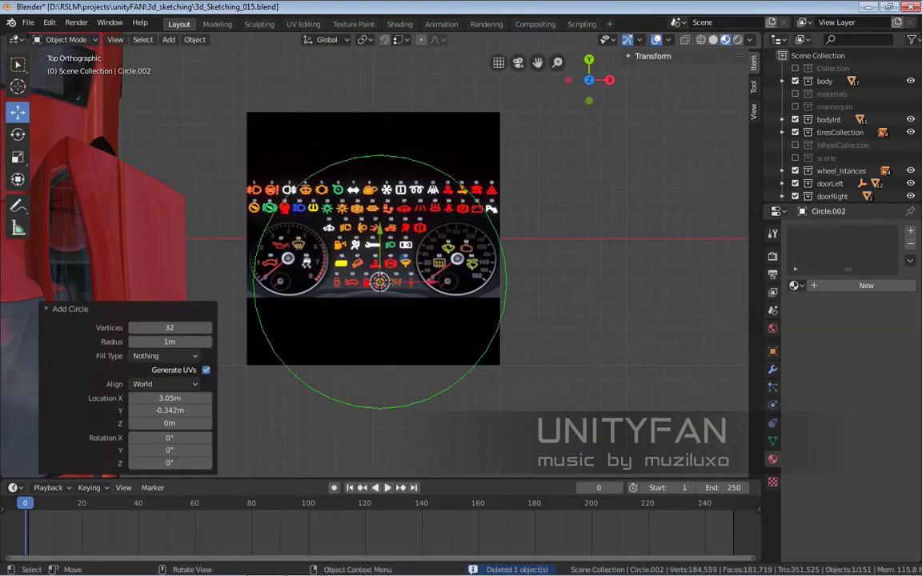
{"action": "key", "text": "Return"}
{"action": "key", "text": "s"}
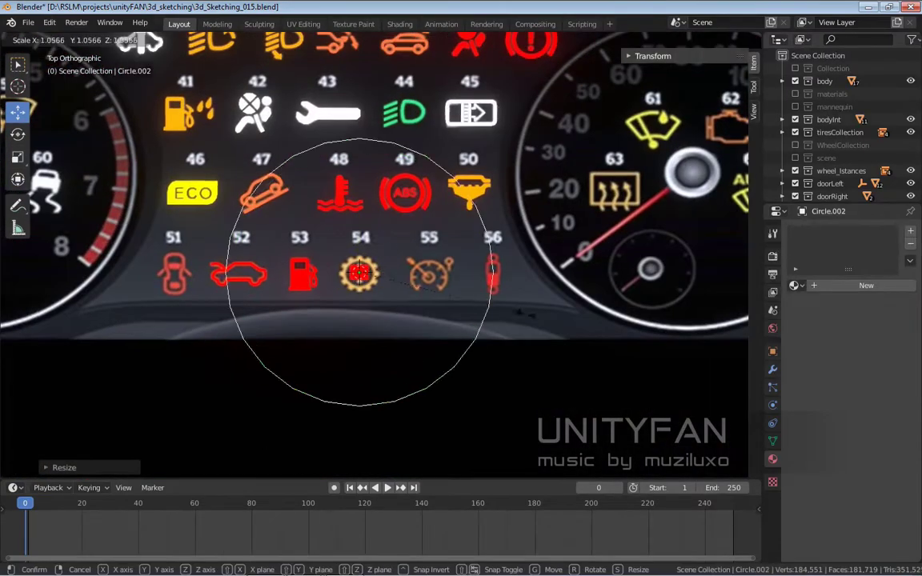
{"action": "left_click", "coordinate": [432, 292]}
{"action": "scroll", "coordinate": [433, 293], "scroll_direction": "up", "scroll_amount": 3}
{"action": "scroll", "coordinate": [433, 292], "scroll_direction": "up", "scroll_amount": 2}
{"action": "scroll", "coordinate": [432, 292], "scroll_direction": "up", "scroll_amount": 1}
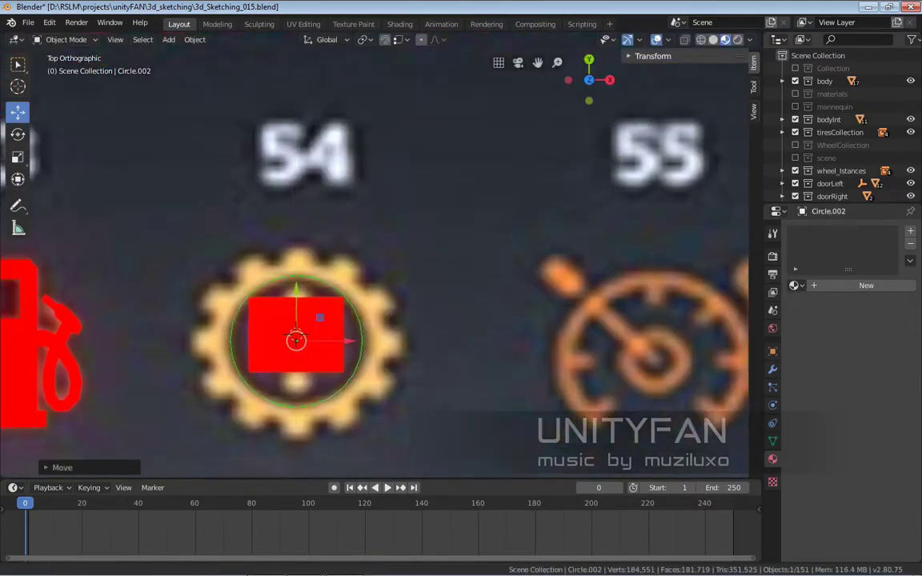
{"action": "scroll", "coordinate": [433, 293], "scroll_direction": "up", "scroll_amount": 2}
- In Edit Mode, rescale the circle to fit the gear outline
{"action": "key", "text": "Tab"}
{"action": "key", "text": "Tab"}
{"action": "scroll", "coordinate": [287, 353], "scroll_direction": "down", "scroll_amount": 2}
{"action": "key", "text": "s"}
{"action": "left_click", "coordinate": [478, 346]}
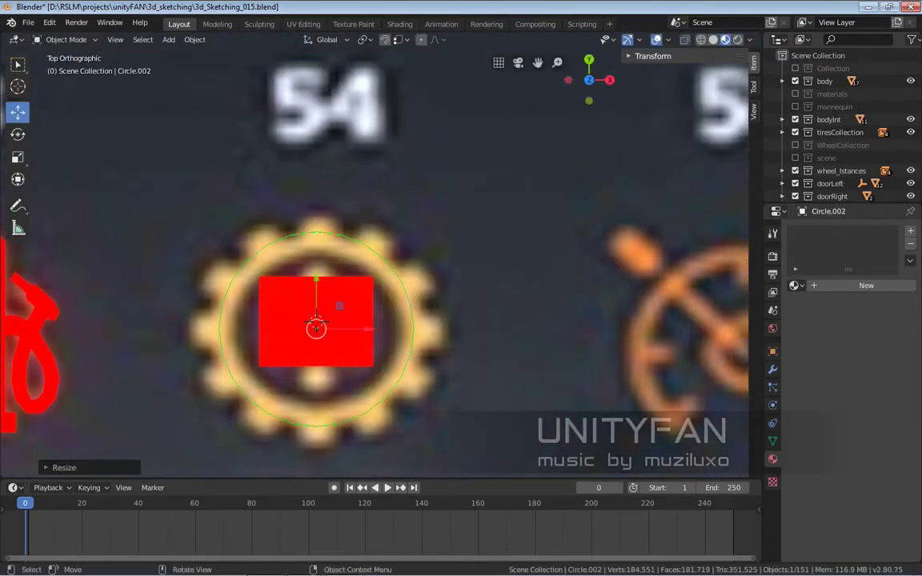
- Fill the circle with a face, inset it, and delete the inner face to form a ring
{"action": "key", "text": "Tab"}
{"action": "key", "text": "f"}
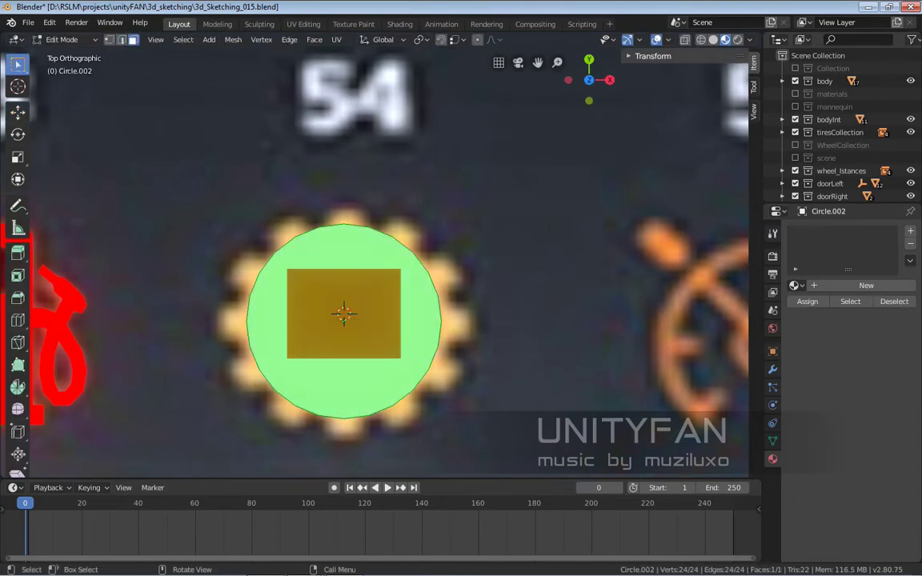
{"action": "left_click", "coordinate": [344, 314]}
{"action": "key", "text": "x"}
{"action": "left_click", "coordinate": [278, 245]}
{"action": "key", "text": "Tab"}
- Delete the red placeholder rectangle and give the ring the lightOrange material
{"action": "left_click", "coordinate": [345, 320]}
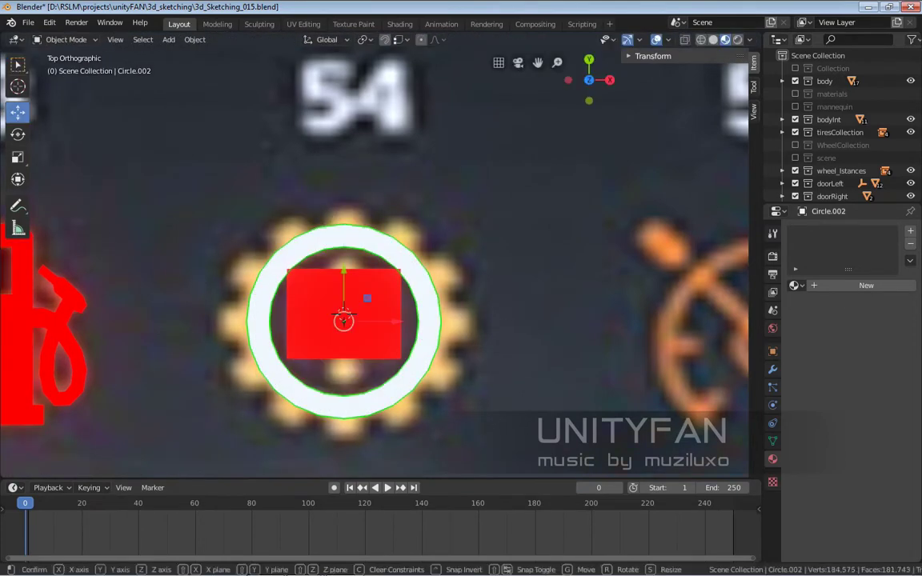
{"action": "key", "text": "x"}
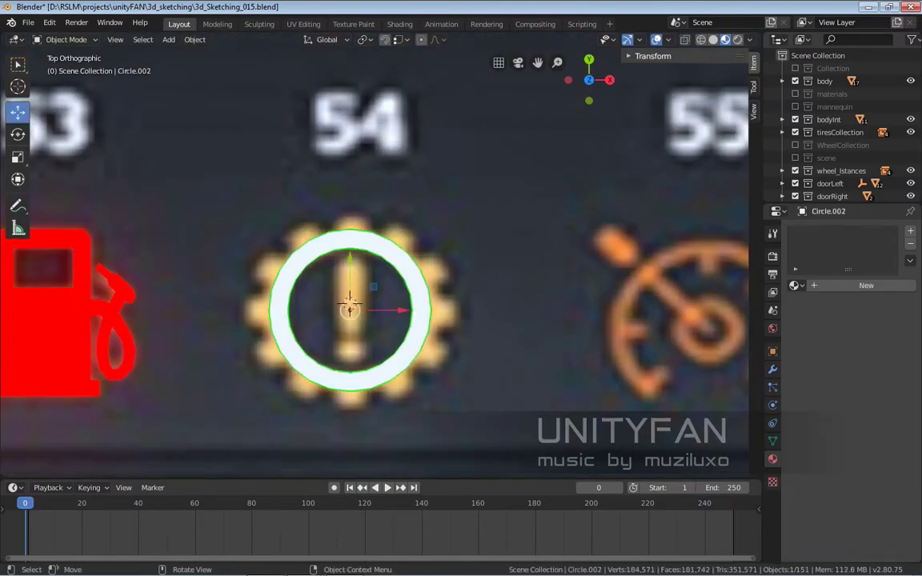
{"action": "left_click_drag", "start_coordinate": [350, 303], "coordinate": [350, 303]}
{"action": "left_click", "coordinate": [350, 303]}
- Rotate the ring in Edit Mode to align with the gear
{"action": "key", "text": "Tab"}
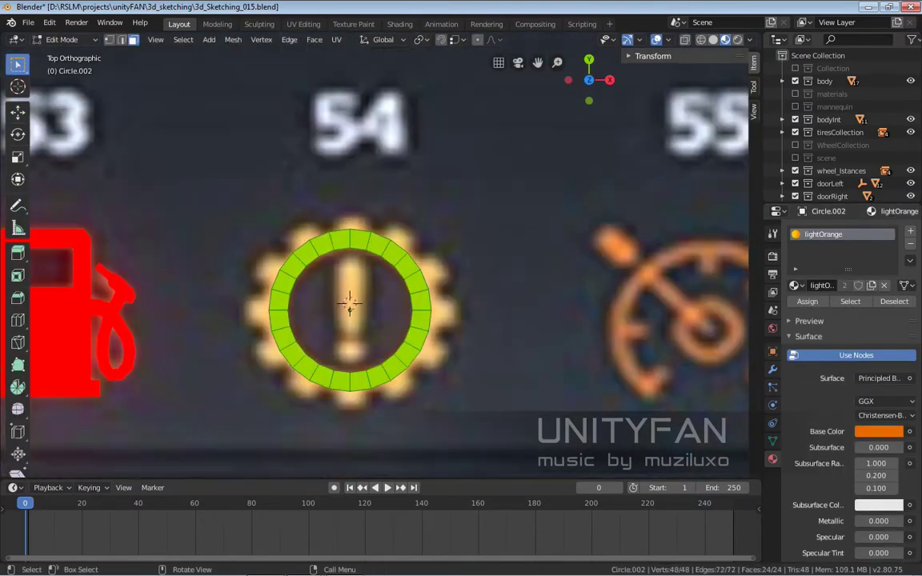
{"action": "key", "text": "r"}
{"action": "left_click", "coordinate": [496, 309]}
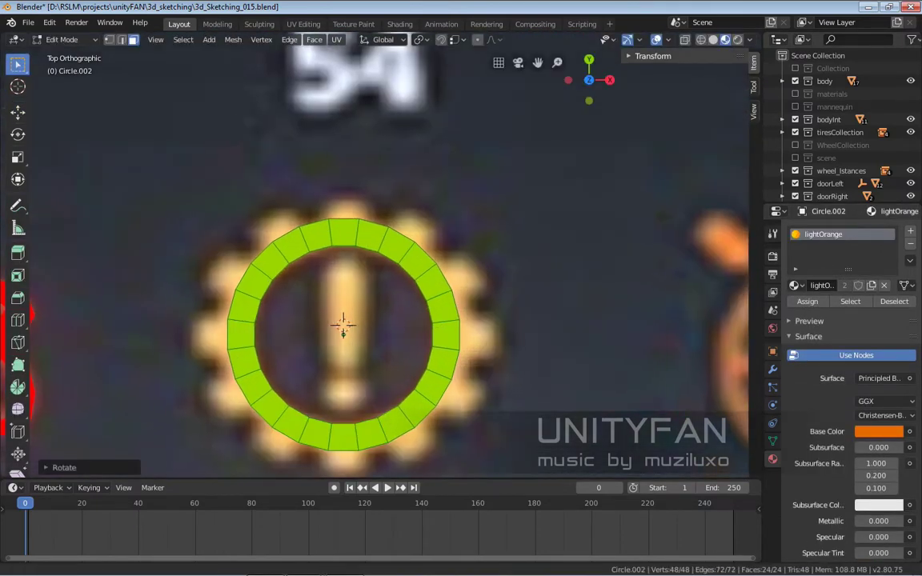
{"action": "scroll", "coordinate": [497, 308], "scroll_direction": "up", "scroll_amount": 2}
- Scale the ring's outer edge loop outward to widen it
{"action": "key", "text": "Tab"}
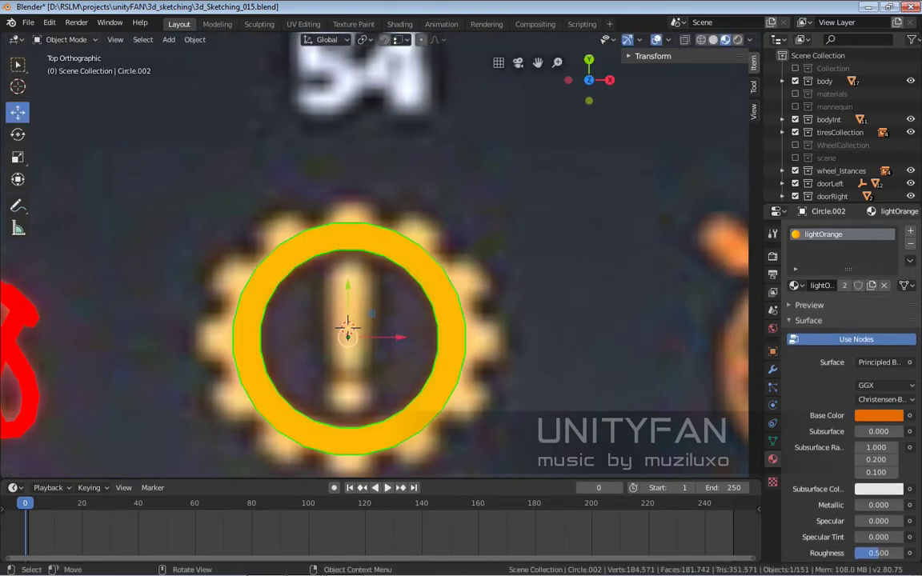
{"action": "key", "text": "Tab"}
{"action": "key", "text": "alt+a"}
{"action": "scroll", "coordinate": [348, 336], "scroll_direction": "up", "scroll_amount": 1}
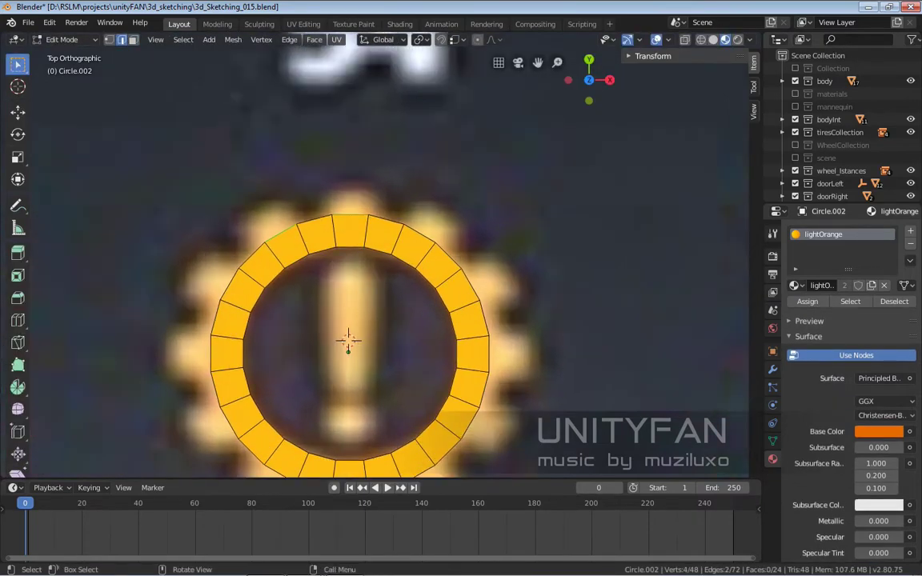
{"action": "key", "text": "s"}
{"action": "key", "text": "Return"}
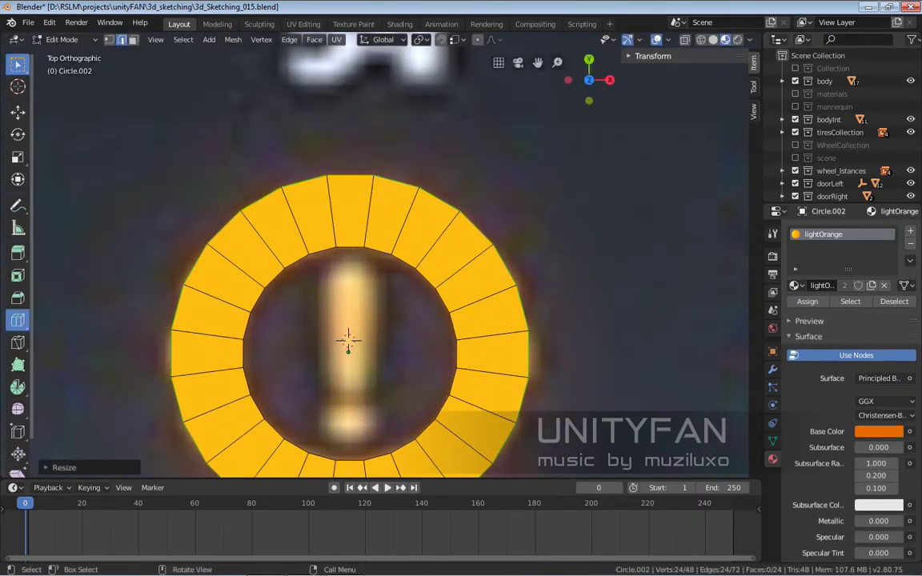
- Add a loop cut and delete alternate outer faces to form the teeth
{"action": "left_click_drag", "start_coordinate": [276, 210], "coordinate": [281, 215]}
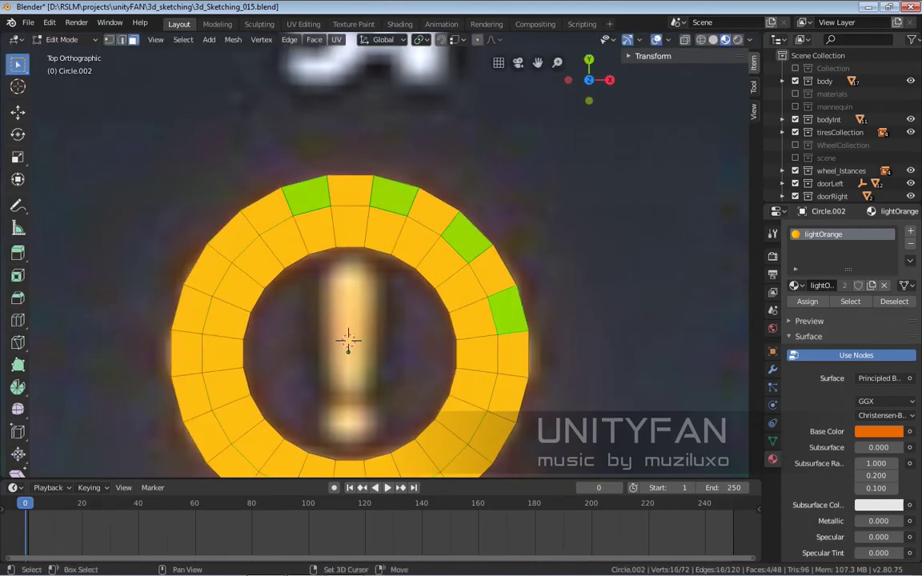
{"action": "mouse_move", "coordinate": [353, 344]}
{"action": "middle_mouse_down", "text": "shift"}
{"action": "mouse_move", "coordinate": [365, 236]}
{"action": "mouse_move", "coordinate": [369, 277]}
{"action": "mouse_move", "coordinate": [339, 281]}
{"action": "middle_mouse_up", "text": "shift"}
{"action": "key", "text": "x"}
{"action": "left_click", "coordinate": [362, 230]}
- Change the pivot point and enlarge the gear teeth to match the reference cog
{"action": "scroll", "coordinate": [339, 280], "scroll_direction": "down", "scroll_amount": 1}
{"action": "left_click", "coordinate": [418, 40]}
{"action": "scroll", "coordinate": [327, 288], "scroll_direction": "up", "scroll_amount": 2}
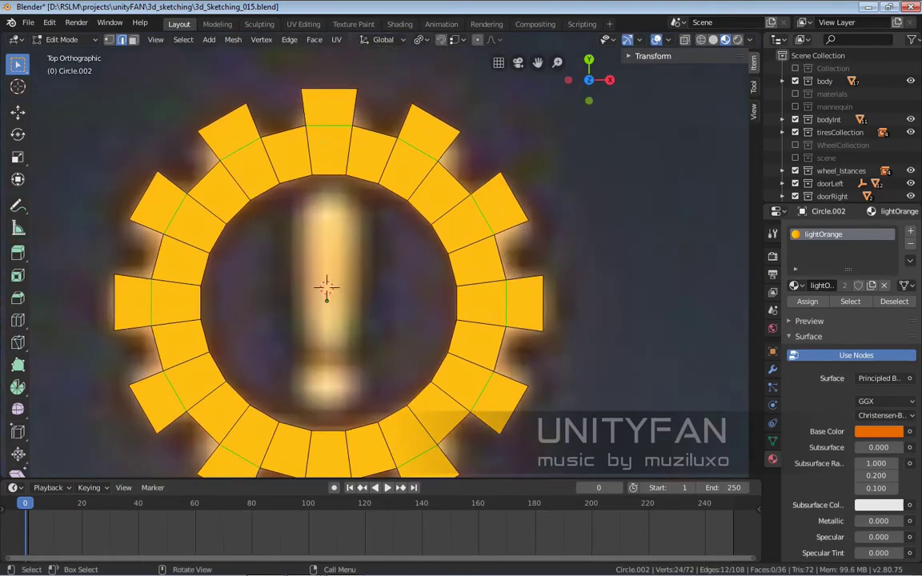
{"action": "key", "text": "s"}
{"action": "left_click", "coordinate": [617, 251]}
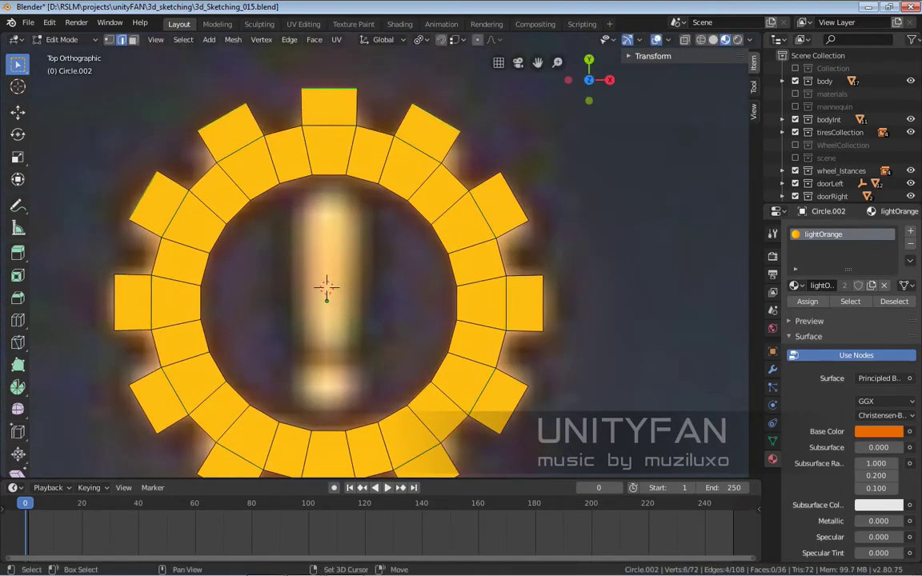
{"action": "scroll", "coordinate": [400, 175], "scroll_direction": "down", "scroll_amount": 2}
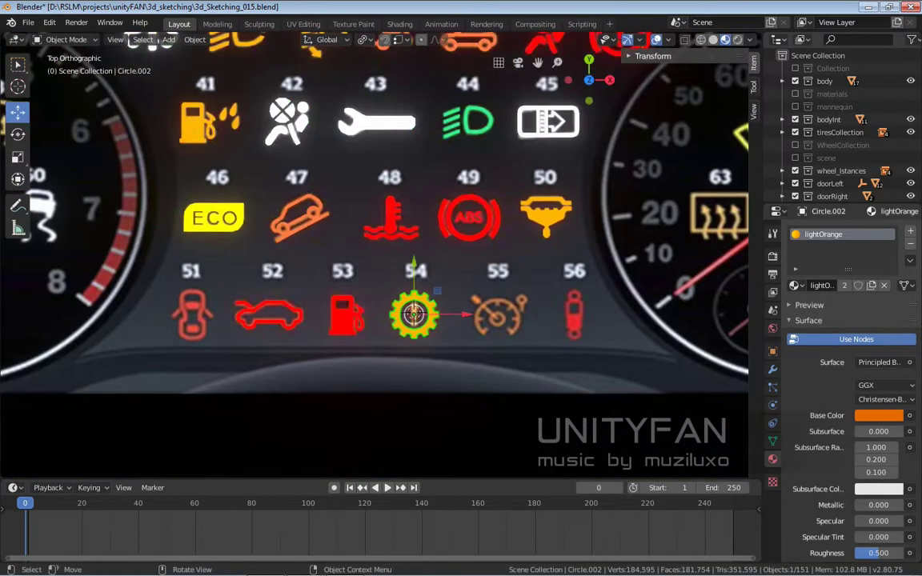
{"action": "scroll", "coordinate": [375, 253], "scroll_direction": "up", "scroll_amount": 2}
- Select the gear mesh, enter Edit Mode, and recentre the view on it
{"action": "left_click", "coordinate": [430, 329]}
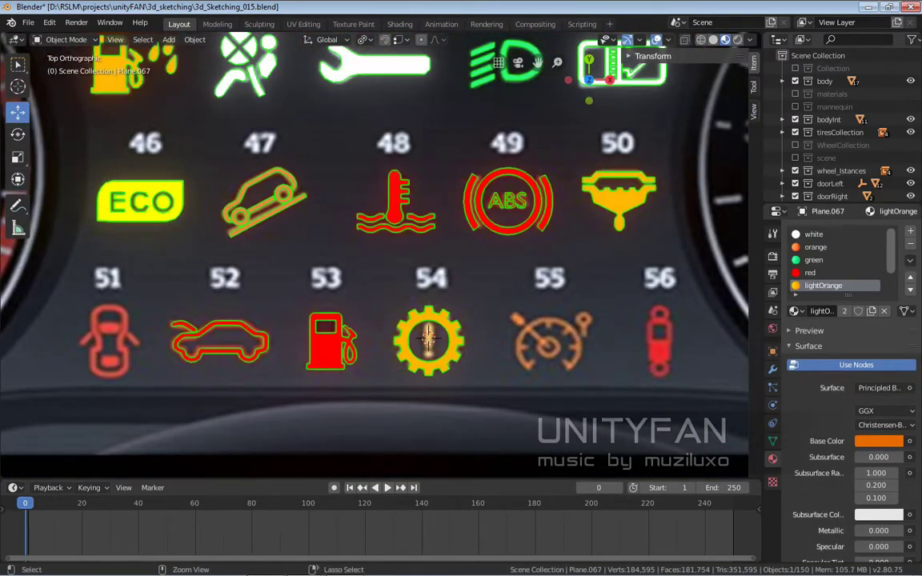
{"action": "scroll", "coordinate": [375, 253], "scroll_direction": "up", "scroll_amount": 3}
{"action": "key", "text": "Tab"}
{"action": "scroll", "coordinate": [386, 336], "scroll_direction": "up", "scroll_amount": 3}
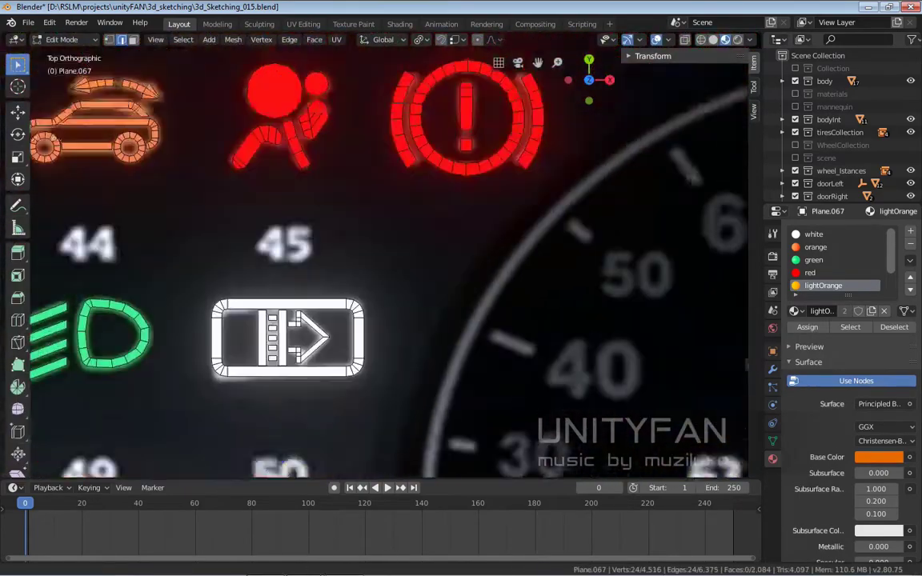
{"action": "middle_click_drag", "start_coordinate": [384, 240], "coordinate": [365, 311], "text": "shift"}
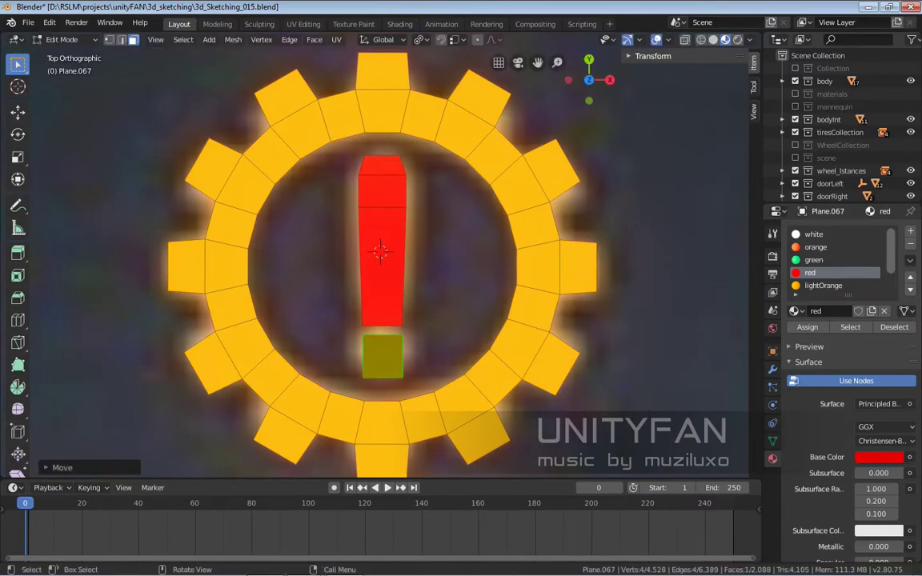
- Move the exclamation bar's bottom edge upward and select the bar's faces
{"action": "key", "text": "2"}
{"action": "key", "text": "g"}
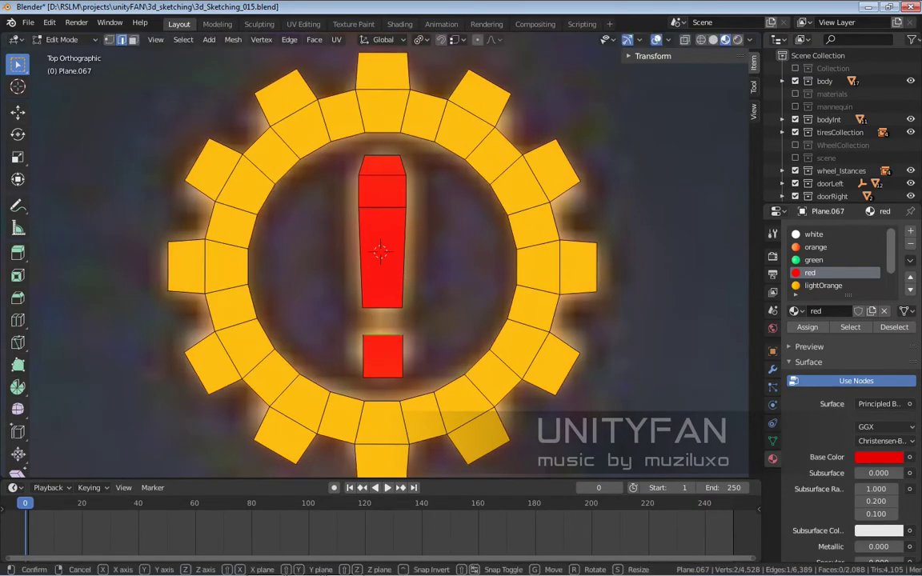
{"action": "key", "text": "3"}
{"action": "left_click", "coordinate": [381, 253], "text": "ctrl"}
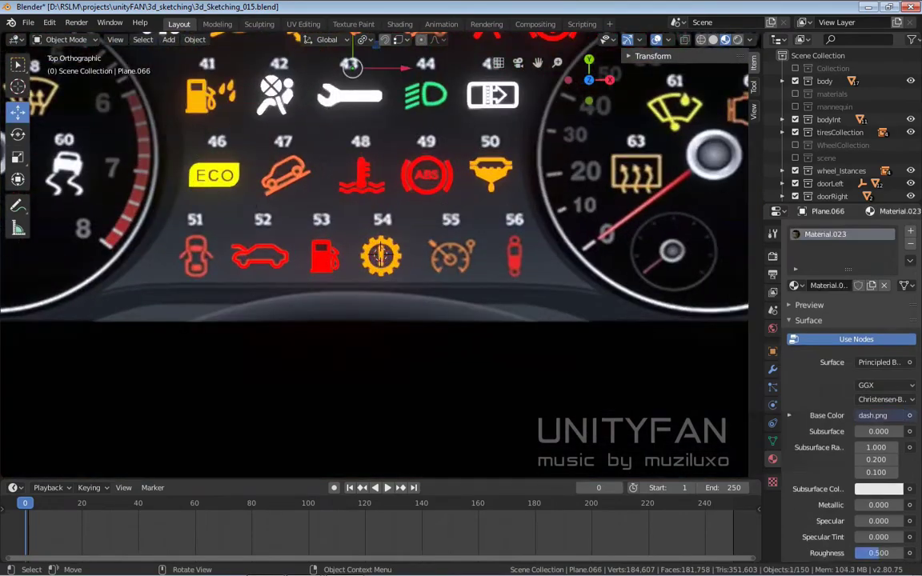
- Zoom in on the orange exclamation mark inside the gear and exit Edit Mode
{"action": "scroll", "coordinate": [245, 111], "scroll_direction": "up", "scroll_amount": 2}
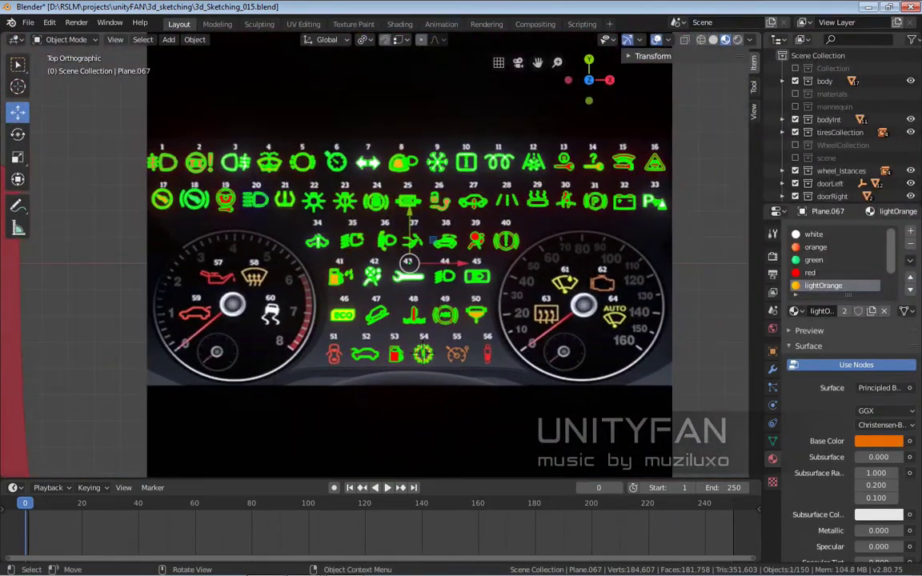
{"action": "scroll", "coordinate": [440, 320], "scroll_direction": "up", "scroll_amount": 3}
{"action": "scroll", "coordinate": [367, 346], "scroll_direction": "up", "scroll_amount": 3}
{"action": "scroll", "coordinate": [367, 346], "scroll_direction": "up", "scroll_amount": 4}
{"action": "key", "text": "Tab"}
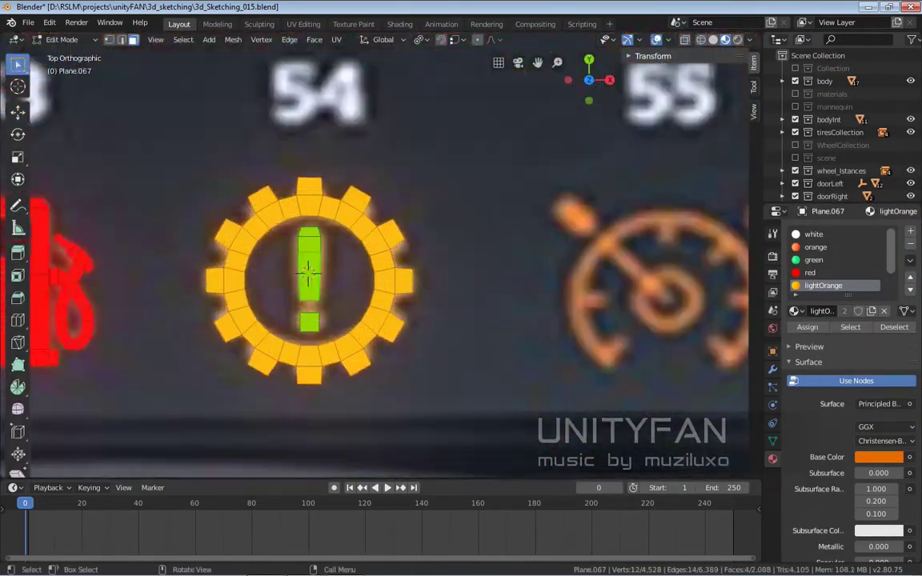
{"action": "scroll", "coordinate": [181, 254], "scroll_direction": "down", "scroll_amount": 3}
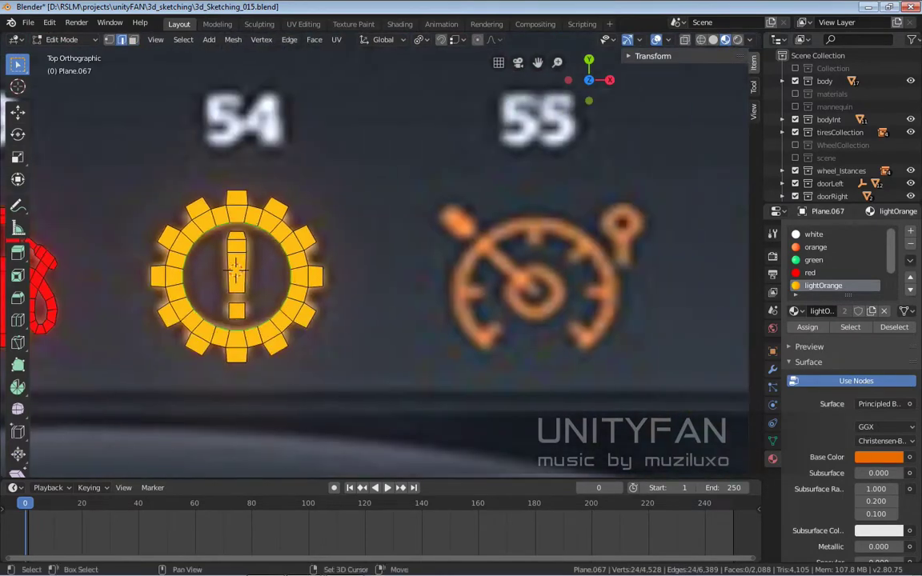
- Move the copied circle onto icon 55 and scale it to ring the speedometer
{"action": "key", "text": "Return"}
{"action": "middle_click_drag", "start_coordinate": [481, 276], "coordinate": [356, 260], "text": "shift"}
{"action": "key", "text": "g"}
{"action": "key", "text": "Return"}
{"action": "key", "text": "s"}
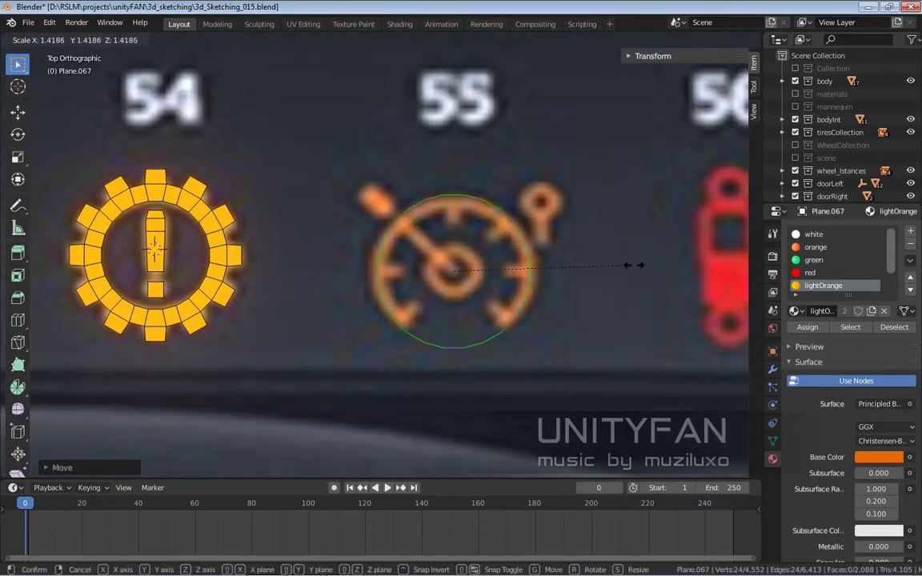
{"action": "left_click", "coordinate": [628, 263]}
{"action": "scroll", "coordinate": [109, 255], "scroll_direction": "down", "scroll_amount": 3}
{"action": "scroll", "coordinate": [109, 255], "scroll_direction": "up", "scroll_amount": 4}
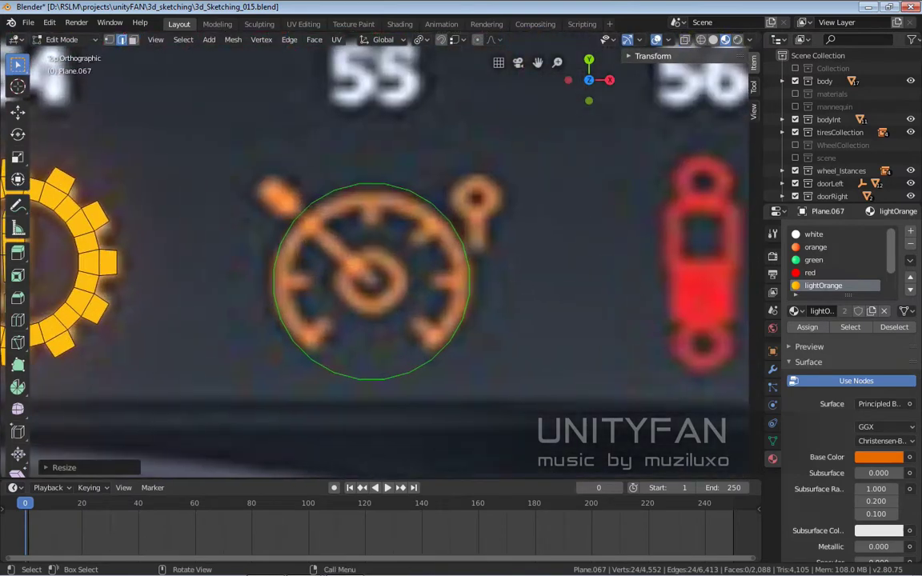
- Fill the circle, inset it into a ring and delete the centre face
{"action": "key", "text": "f"}
{"action": "key", "text": "i"}
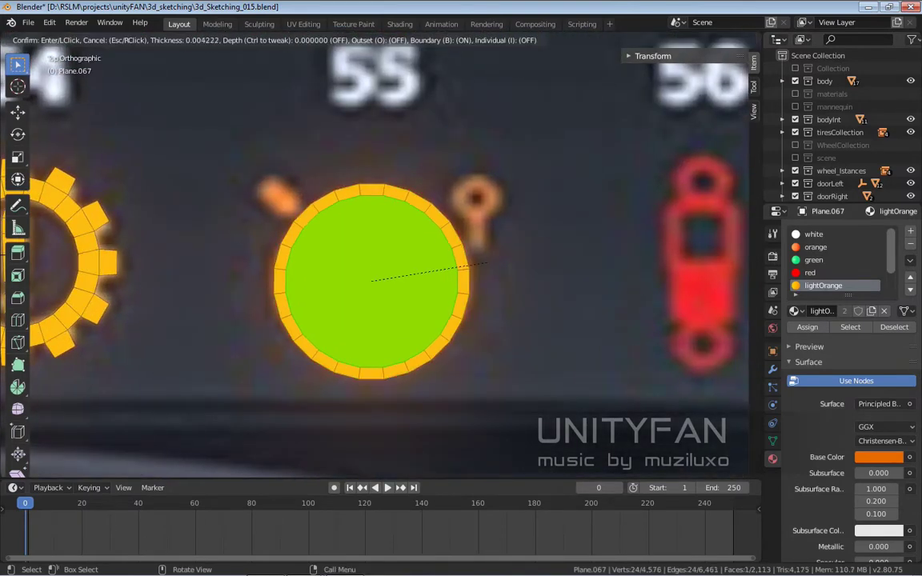
{"action": "left_click", "coordinate": [443, 278]}
{"action": "key", "text": "x"}
{"action": "scroll", "coordinate": [379, 312], "scroll_direction": "up", "scroll_amount": 2}
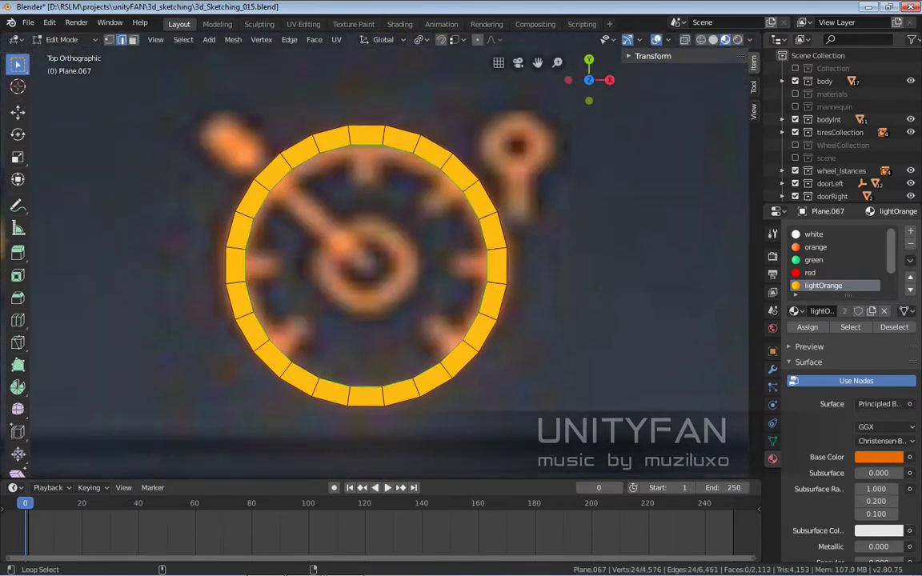
{"action": "key", "text": "s"}
{"action": "key", "text": "Return"}
- Delete the ring's bottom faces and a stray duplicate face to open the arc
{"action": "key", "text": "x"}
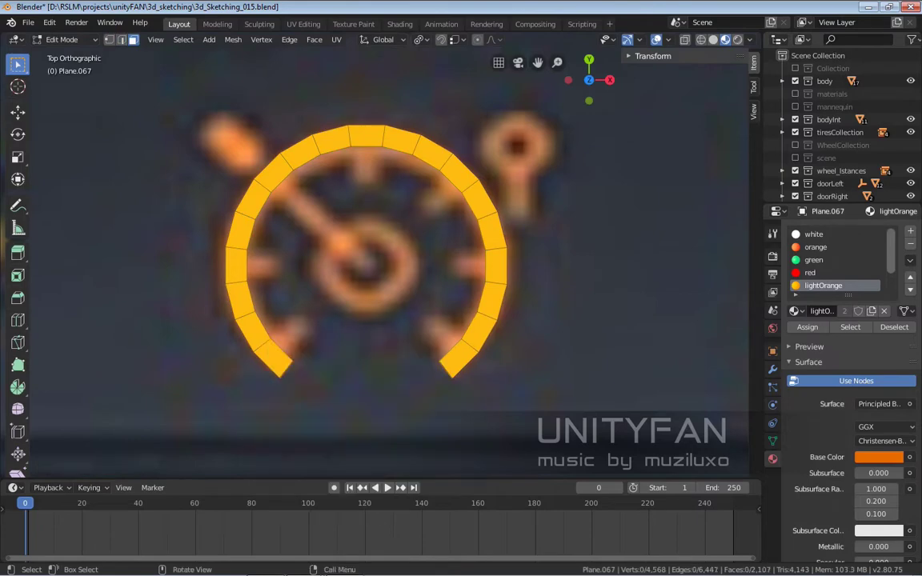
{"action": "middle_click_drag", "start_coordinate": [360, 264], "coordinate": [354, 300], "text": "shift"}
{"action": "scroll", "coordinate": [376, 256], "scroll_direction": "up", "scroll_amount": 1}
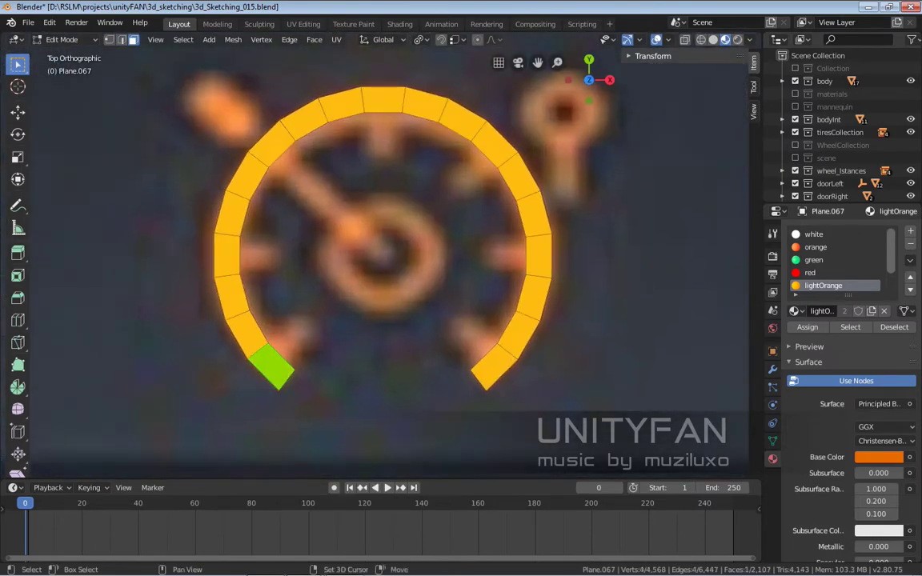
{"action": "left_click", "coordinate": [272, 350]}
{"action": "key", "text": "x"}
{"action": "left_click", "coordinate": [264, 350]}
- Duplicate a ring face inward as the left tick mark, rotated 45 degrees
{"action": "left_click", "coordinate": [226, 255]}
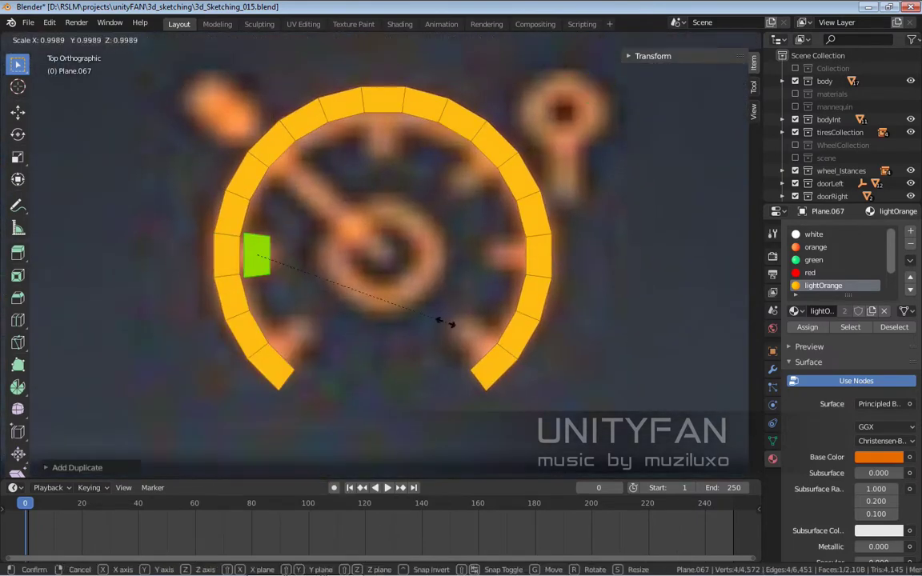
{"action": "right_click", "coordinate": [445, 323]}
{"action": "scroll", "coordinate": [444, 323], "scroll_direction": "up", "scroll_amount": 2}
{"action": "key", "text": "g"}
{"action": "key", "text": "x"}
{"action": "key", "text": "Escape"}
{"action": "key", "text": "e"}
{"action": "key", "text": "x"}
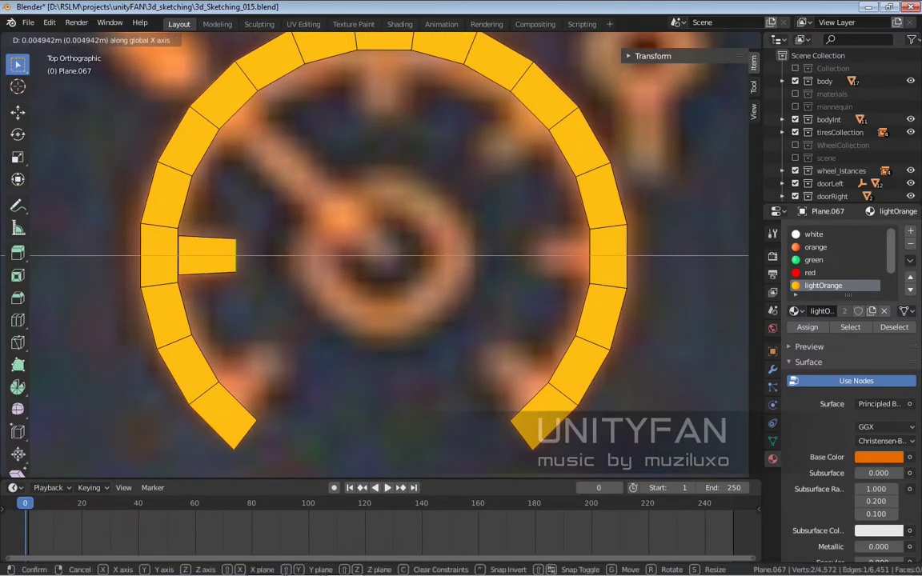
{"action": "key", "text": "Return"}
{"action": "scroll", "coordinate": [383, 256], "scroll_direction": "down", "scroll_amount": 4}
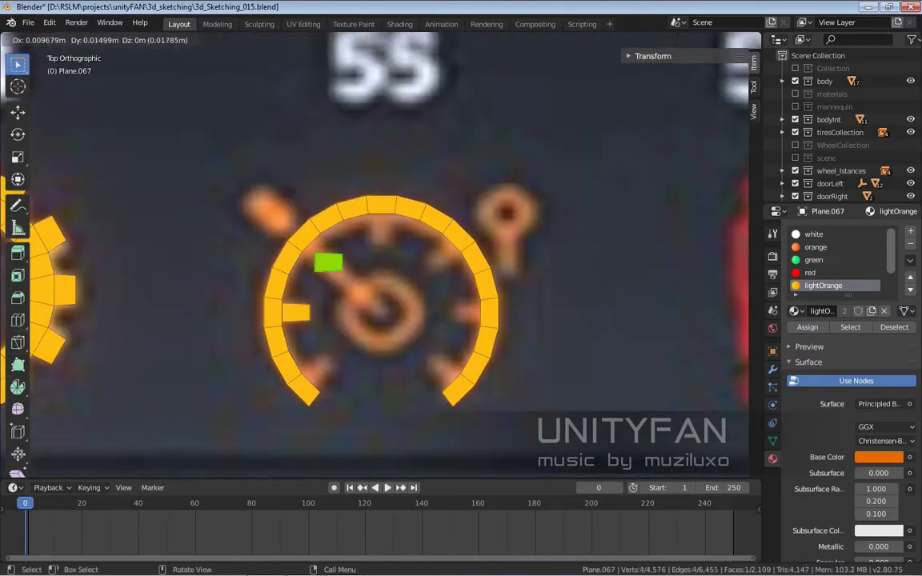
{"action": "key", "text": "Return"}
{"action": "scroll", "coordinate": [383, 264], "scroll_direction": "up", "scroll_amount": 3}
{"action": "key", "text": "r"}
{"action": "key", "text": "Return"}
- Add duplicated tick marks at the top, upper right and right of the ring
{"action": "key", "text": "shift+d"}
{"action": "key", "text": "Return"}
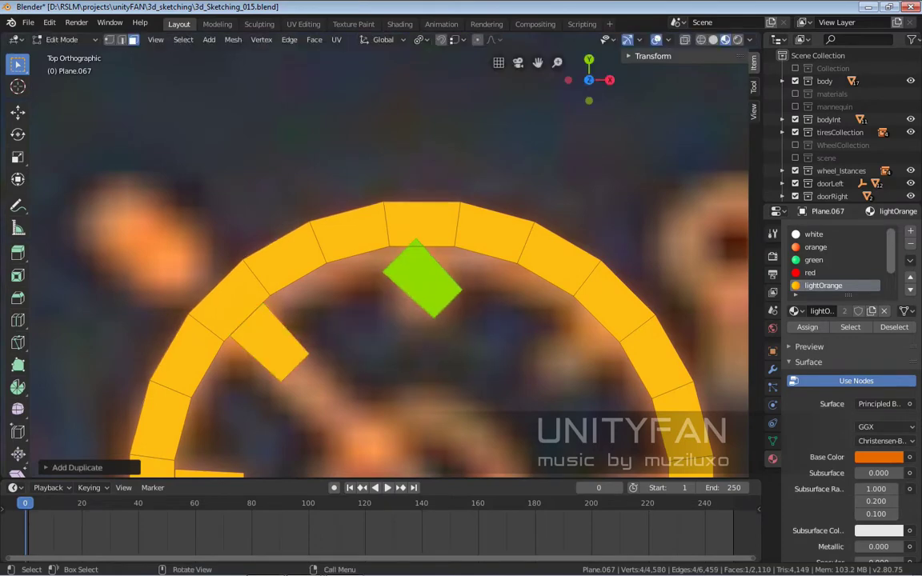
{"action": "key", "text": "r"}
{"action": "key", "text": "Return"}
{"action": "scroll", "coordinate": [382, 264], "scroll_direction": "down", "scroll_amount": 2}
{"action": "key", "text": "shift+d"}
{"action": "key", "text": "r"}
{"action": "key", "text": "Return"}
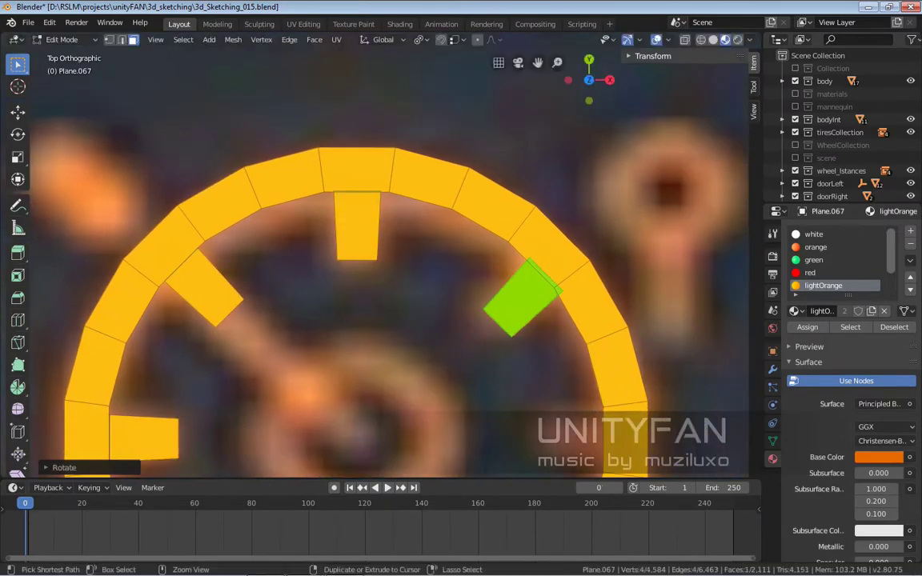
{"action": "key", "text": "shift+d"}
{"action": "key", "text": "Return"}
{"action": "scroll", "coordinate": [383, 264], "scroll_direction": "down", "scroll_amount": 1}
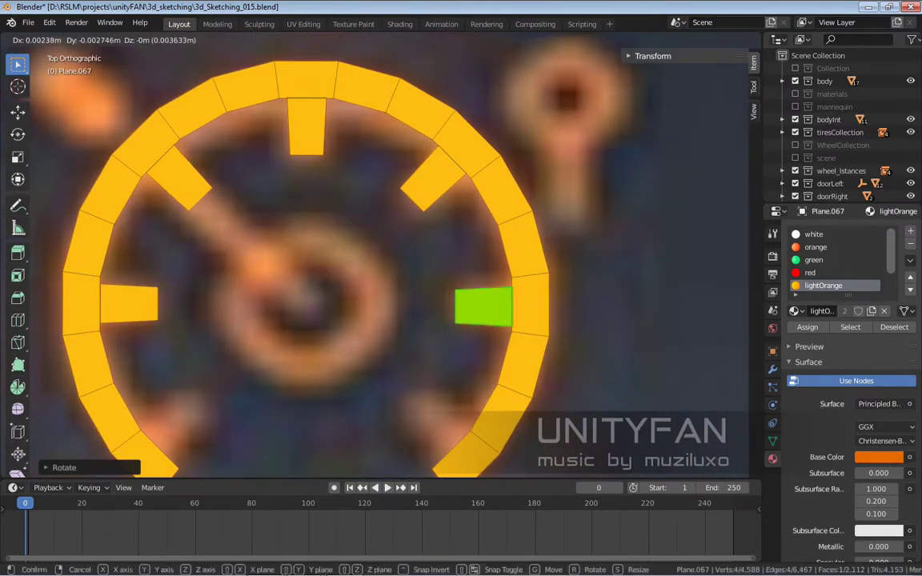
{"action": "key", "text": "Return"}
- Add lower-right and lower-left tick marks rotated to follow the ring
{"action": "scroll", "coordinate": [382, 265], "scroll_direction": "down", "scroll_amount": 1}
{"action": "scroll", "coordinate": [383, 264], "scroll_direction": "up", "scroll_amount": 1}
{"action": "key", "text": "shift+d"}
{"action": "key", "text": "Return"}
{"action": "key", "text": "r"}
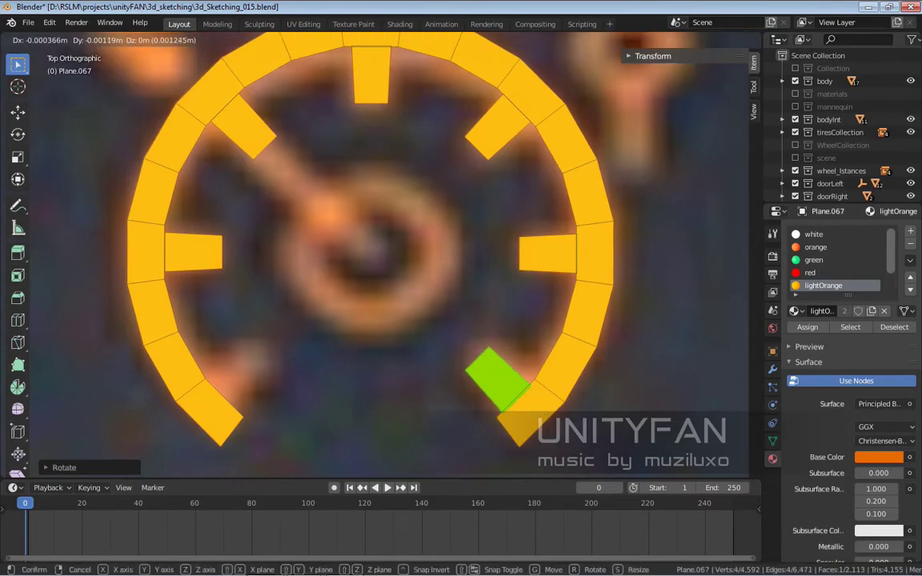
{"action": "key", "text": "Return"}
{"action": "key", "text": "r"}
{"action": "key", "text": "Return"}
{"action": "key", "text": "g"}
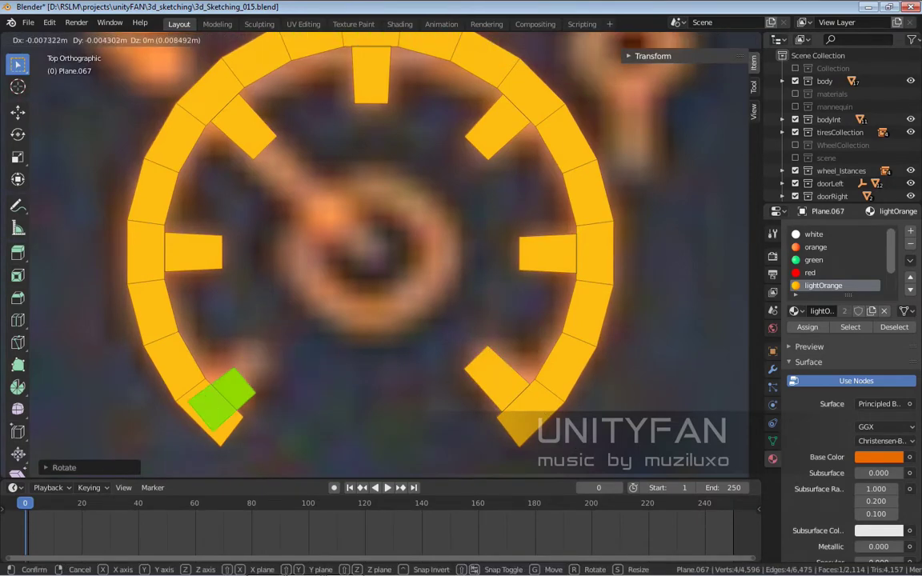
{"action": "key", "text": "Return"}
{"action": "key", "text": "g"}
{"action": "key", "text": "Return"}
- Duplicate a ring face to the needle spot and extrude its edge into an arrow shaft
{"action": "scroll", "coordinate": [78, 233], "scroll_direction": "down", "scroll_amount": 5}
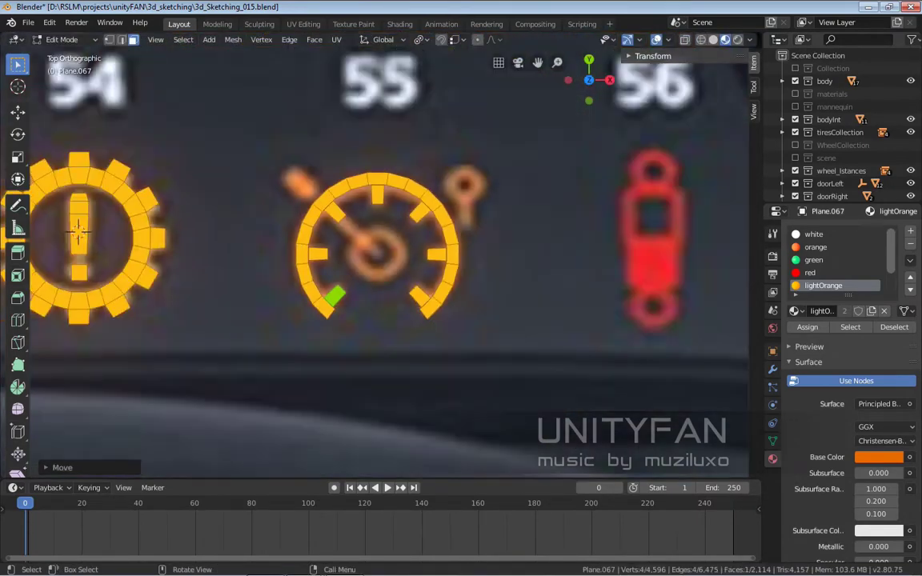
{"action": "scroll", "coordinate": [78, 233], "scroll_direction": "down", "scroll_amount": 3}
{"action": "scroll", "coordinate": [77, 232], "scroll_direction": "down", "scroll_amount": 1}
{"action": "scroll", "coordinate": [110, 324], "scroll_direction": "up", "scroll_amount": 3}
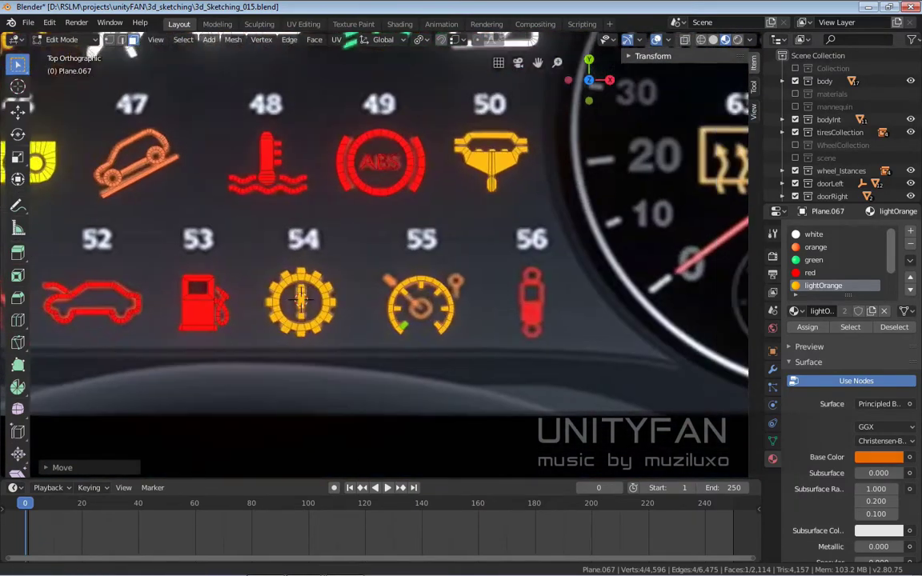
{"action": "scroll", "coordinate": [109, 324], "scroll_direction": "up", "scroll_amount": 2}
{"action": "scroll", "coordinate": [110, 324], "scroll_direction": "up", "scroll_amount": 1}
{"action": "middle_click_drag", "start_coordinate": [88, 320], "coordinate": [66, 288], "text": "shift"}
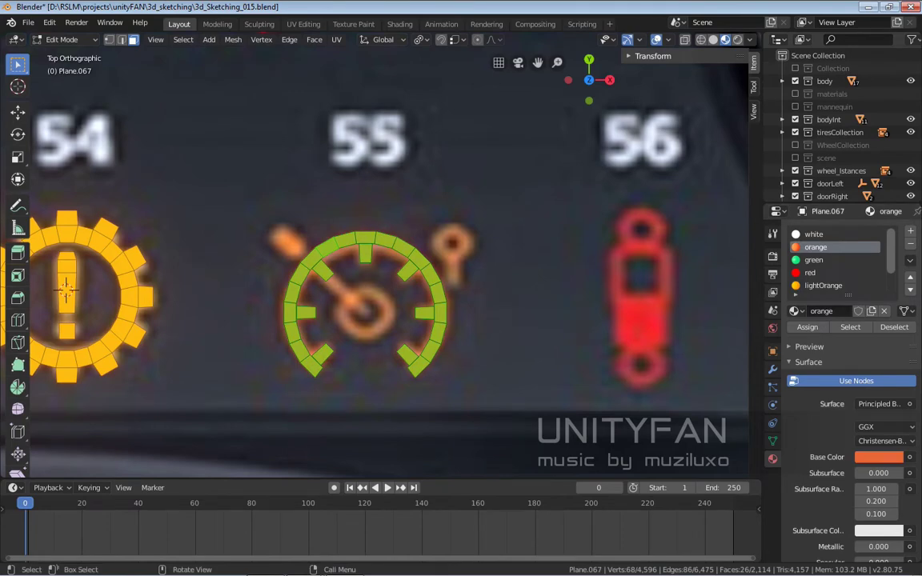
{"action": "scroll", "coordinate": [66, 288], "scroll_direction": "up", "scroll_amount": 2}
{"action": "left_click", "coordinate": [323, 264]}
{"action": "key", "text": "shift+d"}
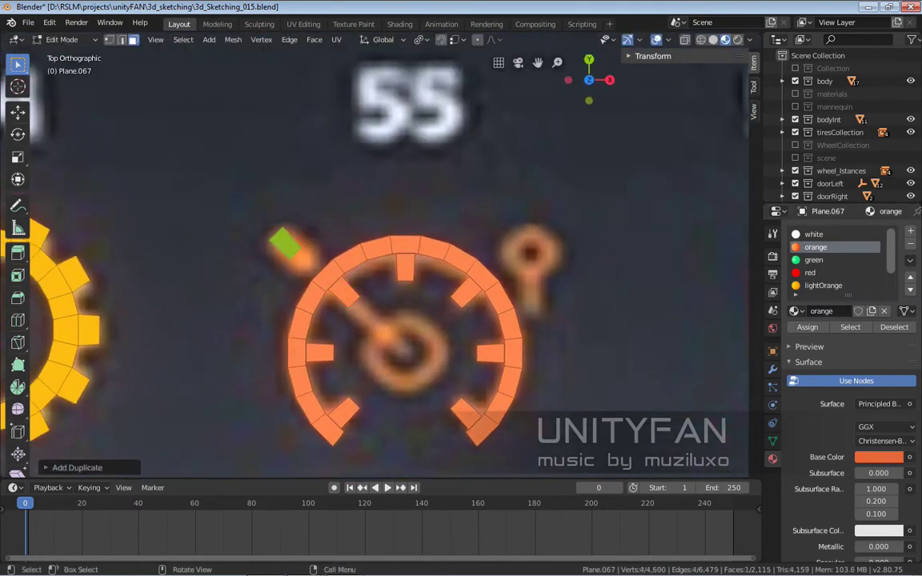
{"action": "scroll", "coordinate": [355, 282], "scroll_direction": "up", "scroll_amount": 2}
{"action": "key", "text": "2"}
{"action": "left_click", "coordinate": [267, 264]}
{"action": "key", "text": "g"}
{"action": "key", "text": "Return"}
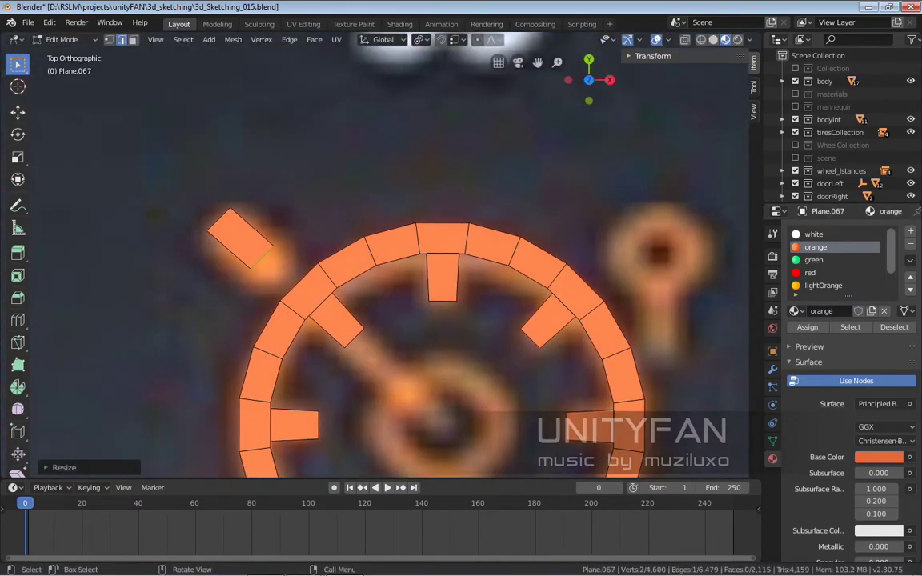
{"action": "scroll", "coordinate": [393, 256], "scroll_direction": "up", "scroll_amount": 1}
- Widen the arrowhead edge and merge the tip vertices into a single point
{"action": "key", "text": "Escape"}
{"action": "key", "text": "g"}
{"action": "left_click", "coordinate": [302, 261]}
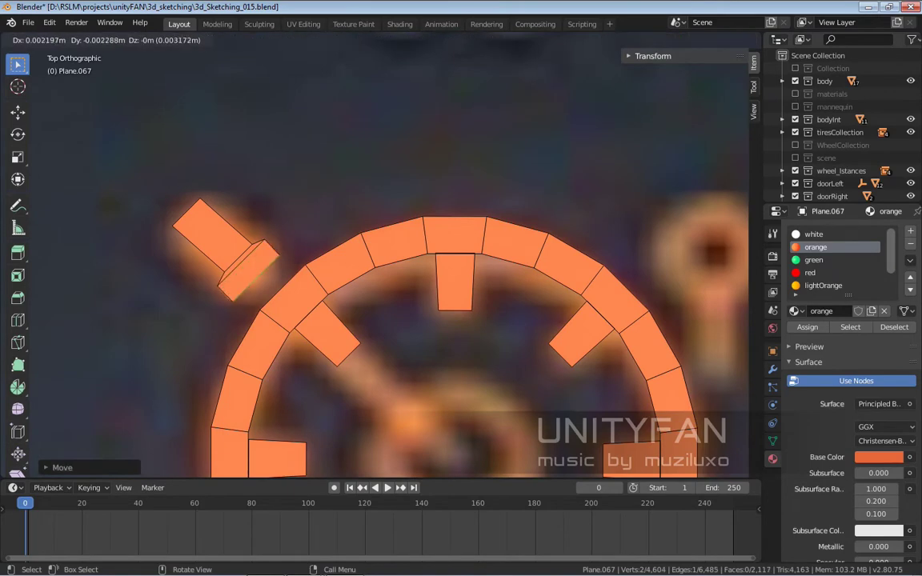
{"action": "scroll", "coordinate": [288, 267], "scroll_direction": "up", "scroll_amount": 2}
{"action": "key", "text": "s"}
{"action": "left_click", "coordinate": [309, 262]}
{"action": "scroll", "coordinate": [309, 261], "scroll_direction": "up", "scroll_amount": 2}
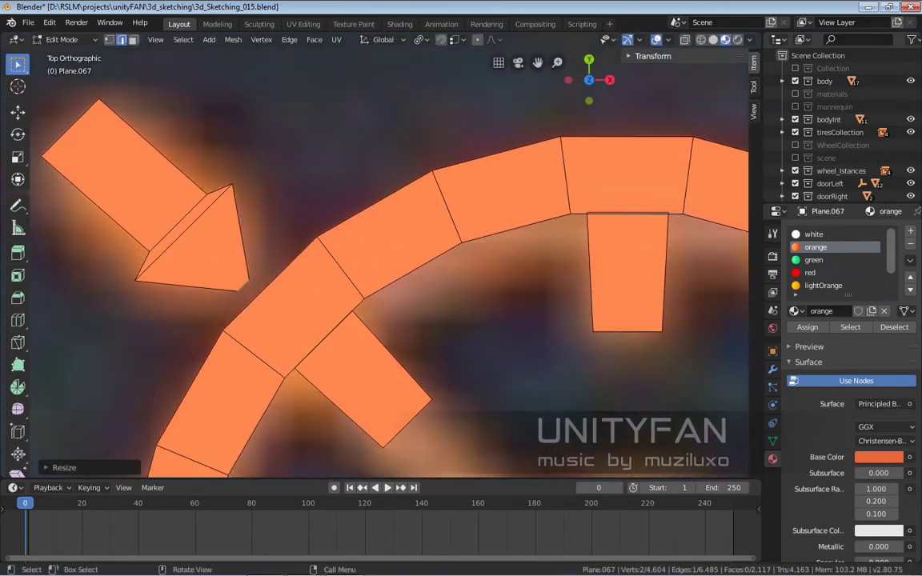
{"action": "key", "text": "alt+m"}
{"action": "left_click", "coordinate": [260, 241]}
{"action": "scroll", "coordinate": [260, 241], "scroll_direction": "down", "scroll_amount": 3}
{"action": "scroll", "coordinate": [260, 241], "scroll_direction": "down", "scroll_amount": 2}
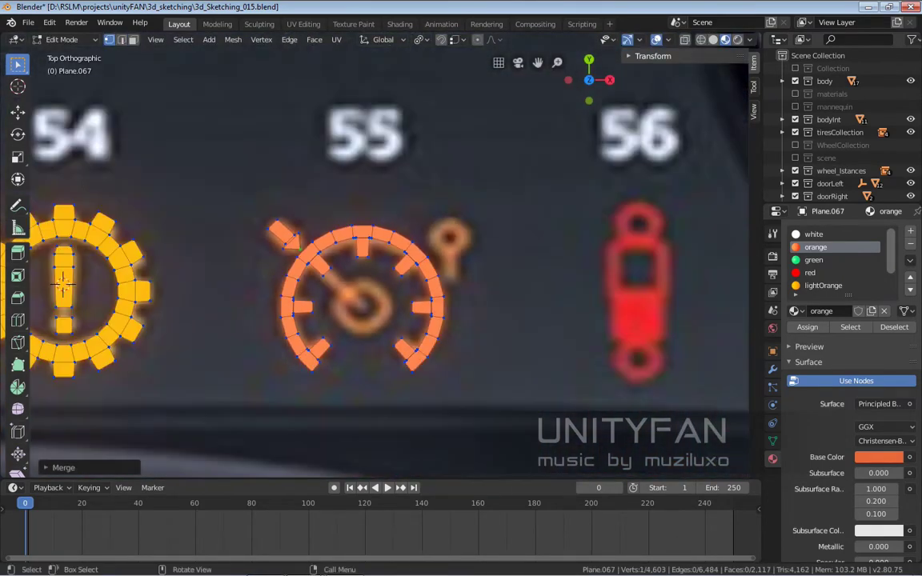
{"action": "scroll", "coordinate": [260, 240], "scroll_direction": "up", "scroll_amount": 1}
{"action": "scroll", "coordinate": [261, 244], "scroll_direction": "down", "scroll_amount": 4}
- Duplicate a circle from a neighbouring icon into icon 55's centre
{"action": "left_click", "coordinate": [811, 272]}
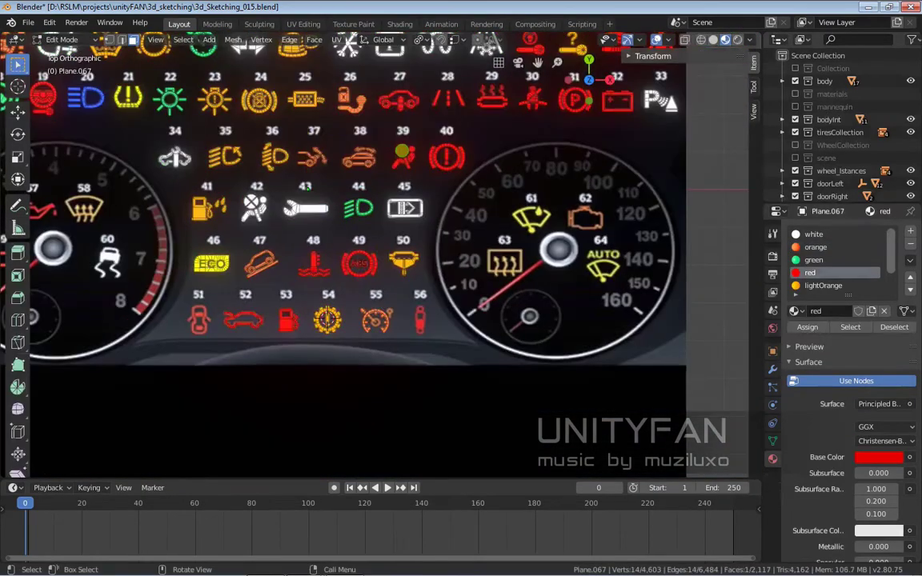
{"action": "key", "text": "shift+d"}
{"action": "left_click", "coordinate": [376, 311]}
{"action": "scroll", "coordinate": [327, 319], "scroll_direction": "up", "scroll_amount": 5}
- Shrink the copied circle to fit the gauge centre and assign the orange material
{"action": "key", "text": "g"}
{"action": "left_click", "coordinate": [336, 304]}
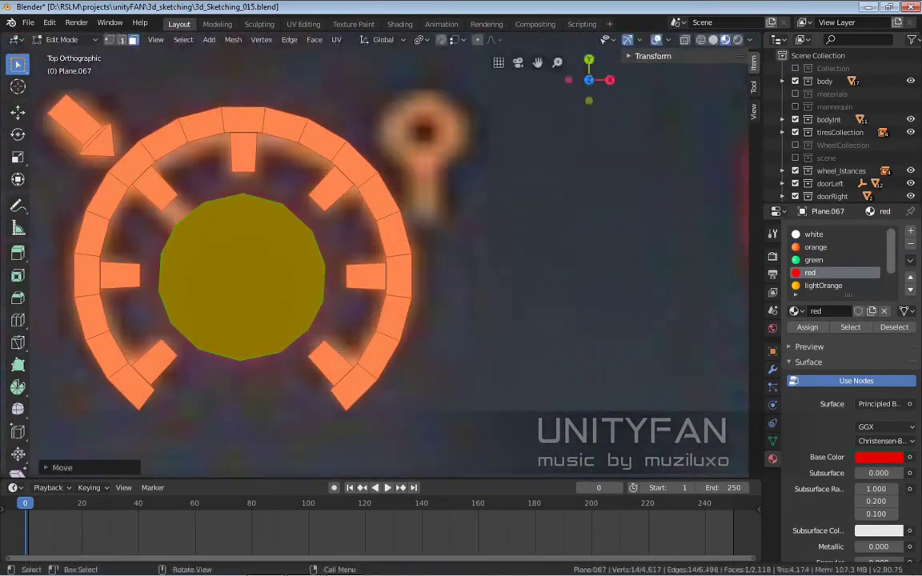
{"action": "key", "text": "s"}
{"action": "left_click", "coordinate": [428, 328]}
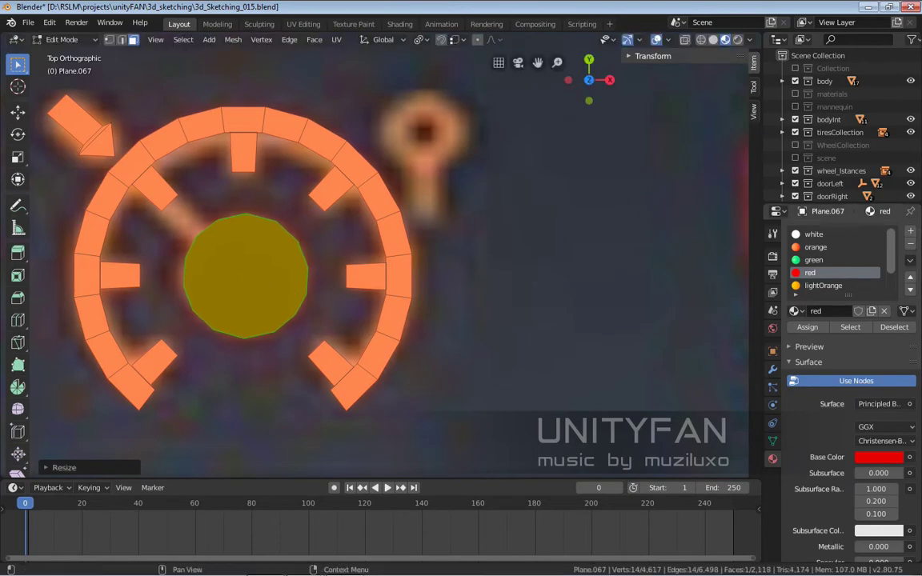
{"action": "left_click", "coordinate": [244, 152]}
{"action": "key", "text": "KP_Decimal"}
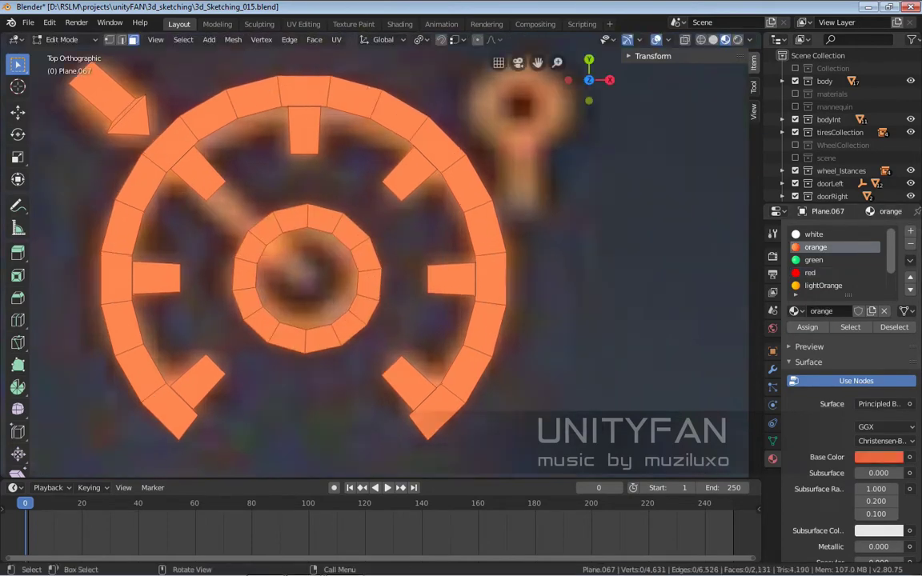
- Scale the inner loop into a ring and adjust the needle face's inner edge
{"action": "key", "text": "s"}
{"action": "left_click", "coordinate": [448, 303]}
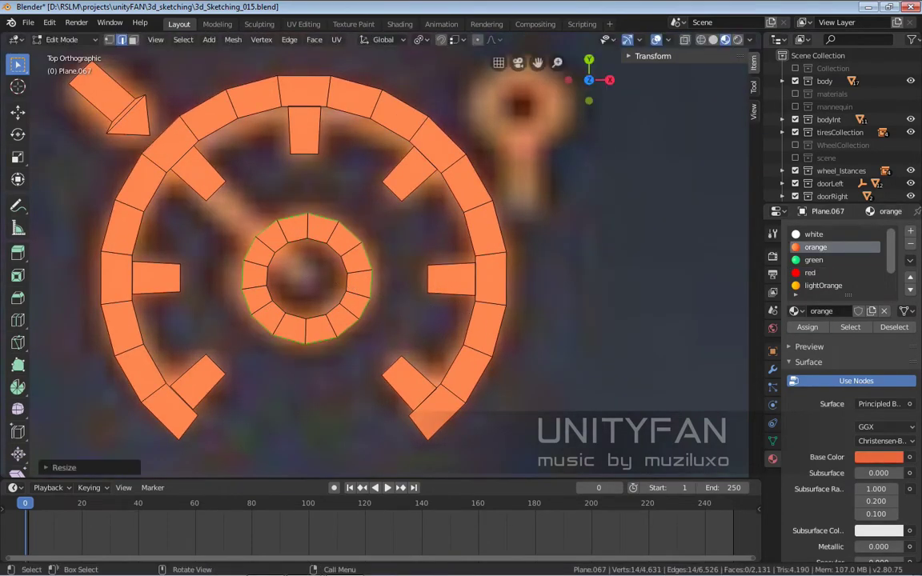
{"action": "scroll", "coordinate": [574, 364], "scroll_direction": "down", "scroll_amount": 2}
{"action": "scroll", "coordinate": [385, 264], "scroll_direction": "up", "scroll_amount": 3}
{"action": "left_click", "coordinate": [258, 211]}
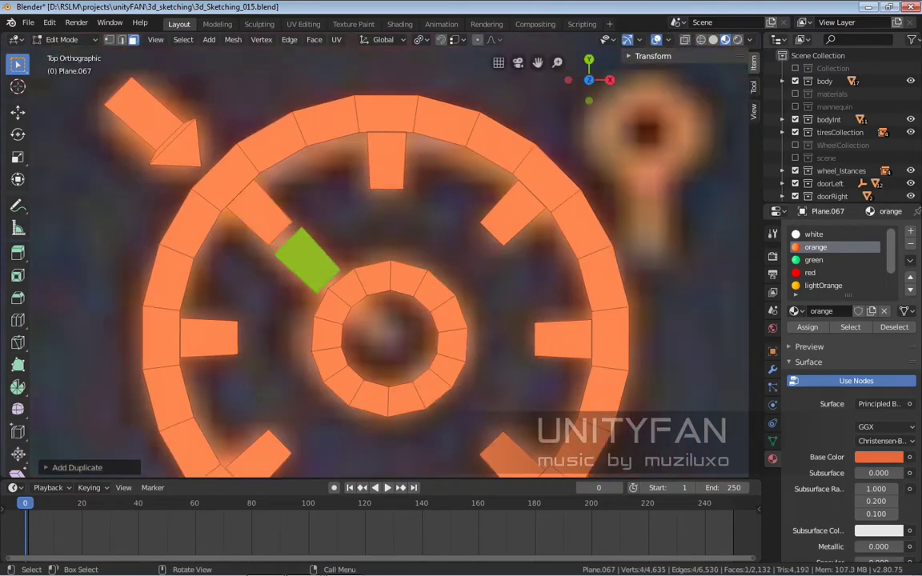
{"action": "left_click", "coordinate": [224, 220]}
{"action": "scroll", "coordinate": [320, 264], "scroll_direction": "up", "scroll_amount": 3}
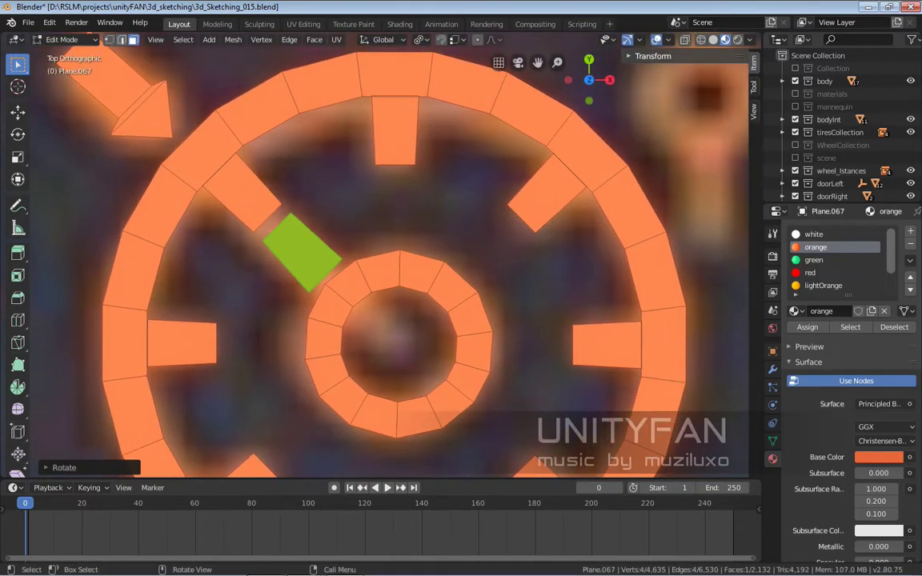
{"action": "left_click", "coordinate": [326, 274]}
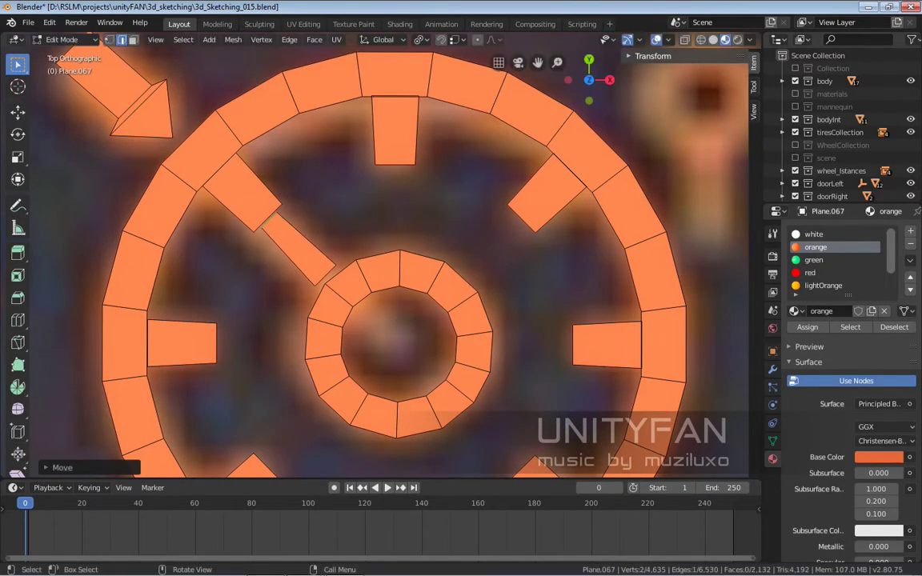
{"action": "key", "text": "3"}
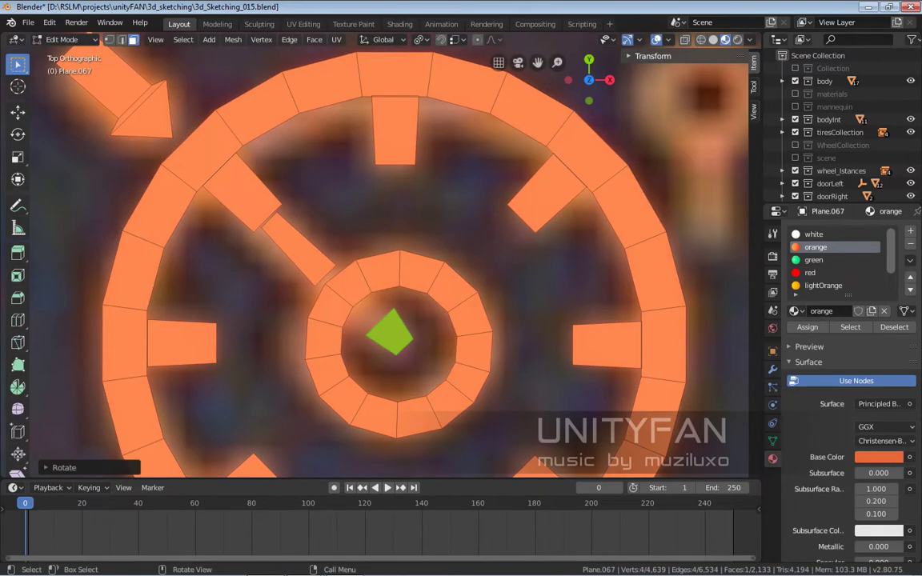
{"action": "key", "text": "ctrl+z"}
{"action": "key", "text": "ctrl+z"}
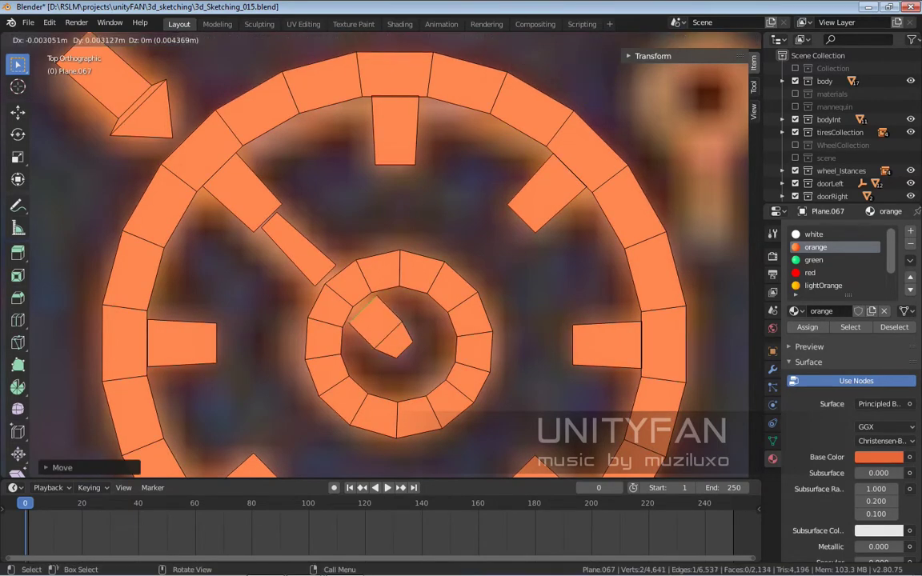
{"action": "key", "text": "Return"}
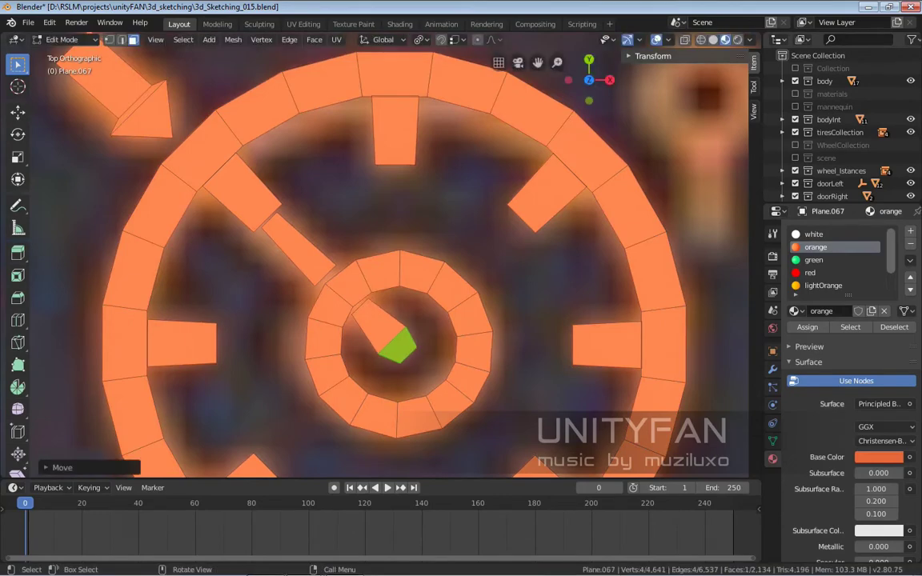
{"action": "scroll", "coordinate": [374, 255], "scroll_direction": "down", "scroll_amount": 5}
{"action": "scroll", "coordinate": [375, 254], "scroll_direction": "up", "scroll_amount": 2}
- Stretch a duplicated square down along Y into a stem and set the ring over icon 56's head
{"action": "key", "text": "Return"}
{"action": "scroll", "coordinate": [281, 320], "scroll_direction": "up", "scroll_amount": 2}
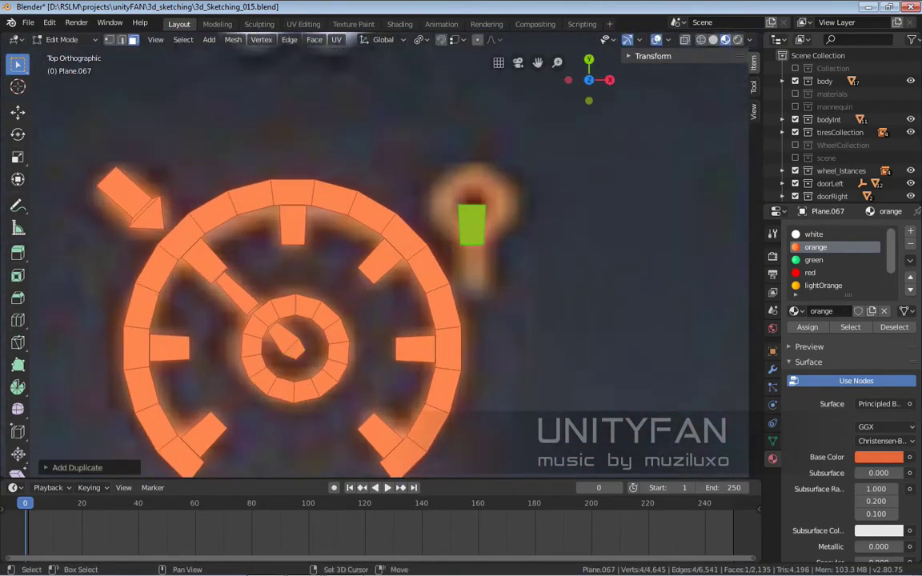
{"action": "key", "text": "g"}
{"action": "key", "text": "y"}
{"action": "key", "text": "g"}
{"action": "key", "text": "y"}
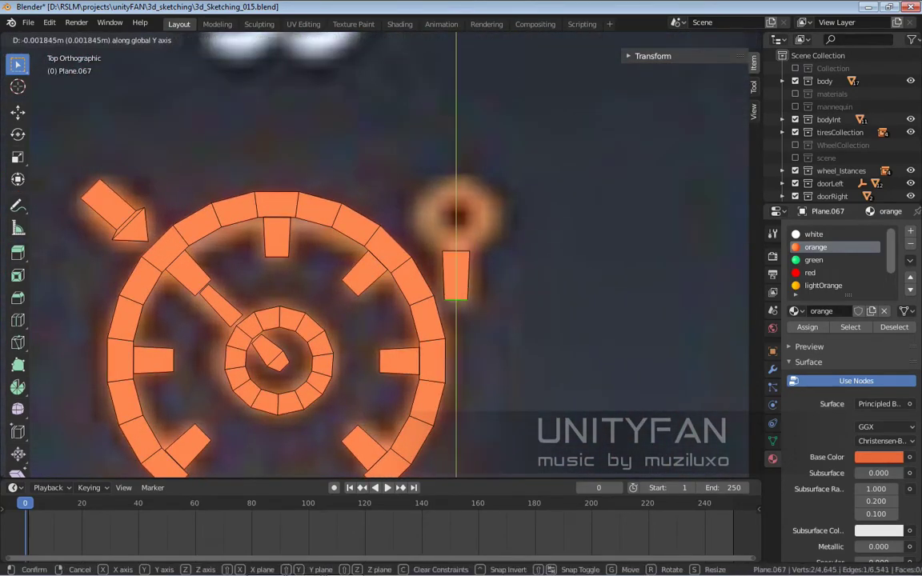
{"action": "key", "text": "Return"}
{"action": "scroll", "coordinate": [280, 320], "scroll_direction": "up", "scroll_amount": 1}
{"action": "key", "text": "Return"}
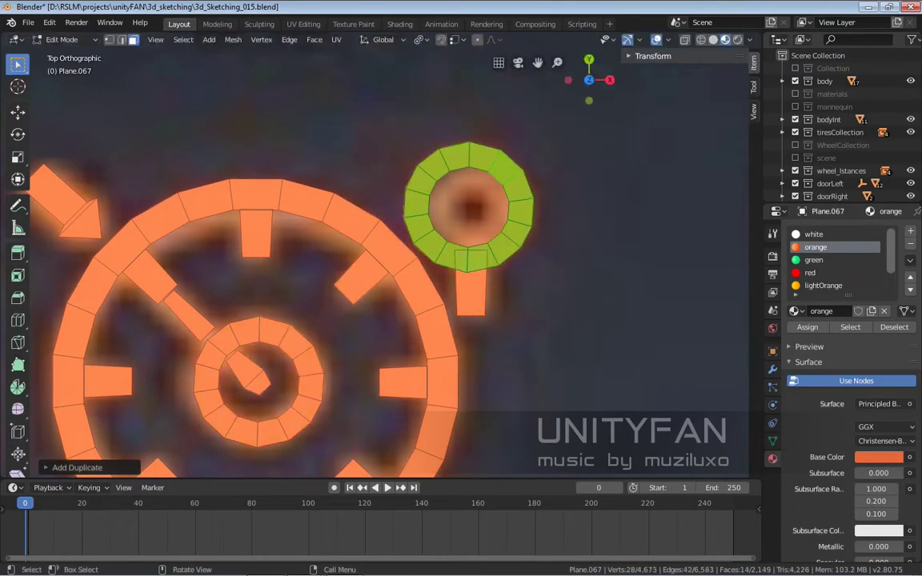
{"action": "scroll", "coordinate": [688, 196], "scroll_direction": "up", "scroll_amount": 1}
{"action": "scroll", "coordinate": [688, 197], "scroll_direction": "up", "scroll_amount": 1}
{"action": "scroll", "coordinate": [689, 197], "scroll_direction": "up", "scroll_amount": 1}
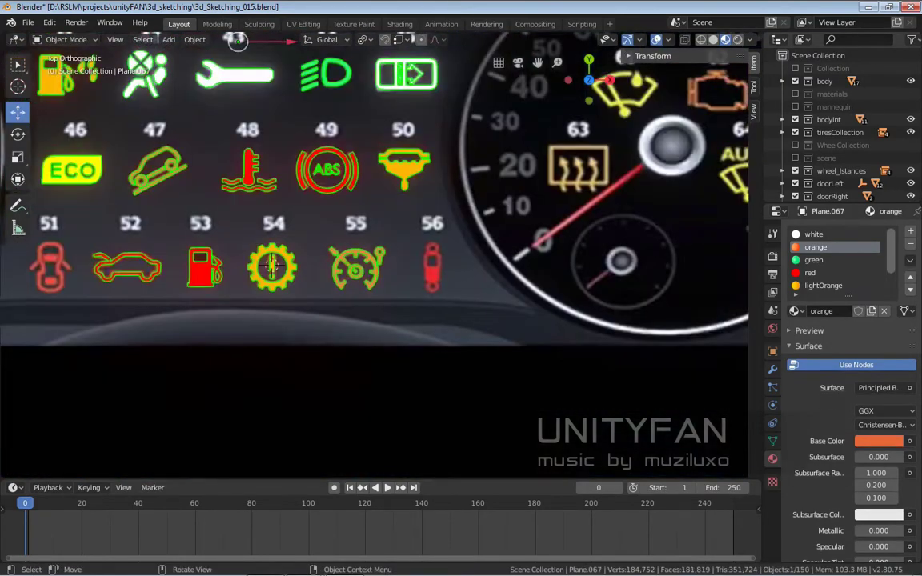
- Pan to the next row of icons, return to Top view and put the tracing mesh in Edit Mode
{"action": "scroll", "coordinate": [376, 240], "scroll_direction": "down", "scroll_amount": 1}
{"action": "scroll", "coordinate": [377, 240], "scroll_direction": "up", "scroll_amount": 1}
{"action": "mouse_move", "coordinate": [376, 240]}
{"action": "middle_mouse_down", "text": "shift"}
{"action": "mouse_move", "coordinate": [376, 334]}
{"action": "mouse_move", "coordinate": [376, 208]}
{"action": "middle_mouse_up", "text": "shift"}
{"action": "scroll", "coordinate": [377, 240], "scroll_direction": "down", "scroll_amount": 2}
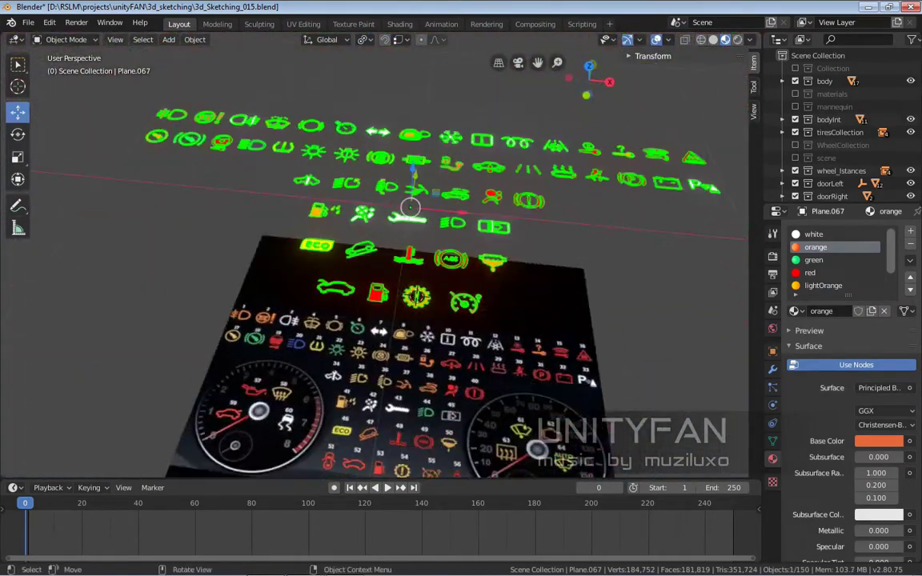
{"action": "key", "text": "KP_7"}
{"action": "key", "text": "Tab"}
{"action": "scroll", "coordinate": [376, 264], "scroll_direction": "up", "scroll_amount": 5}
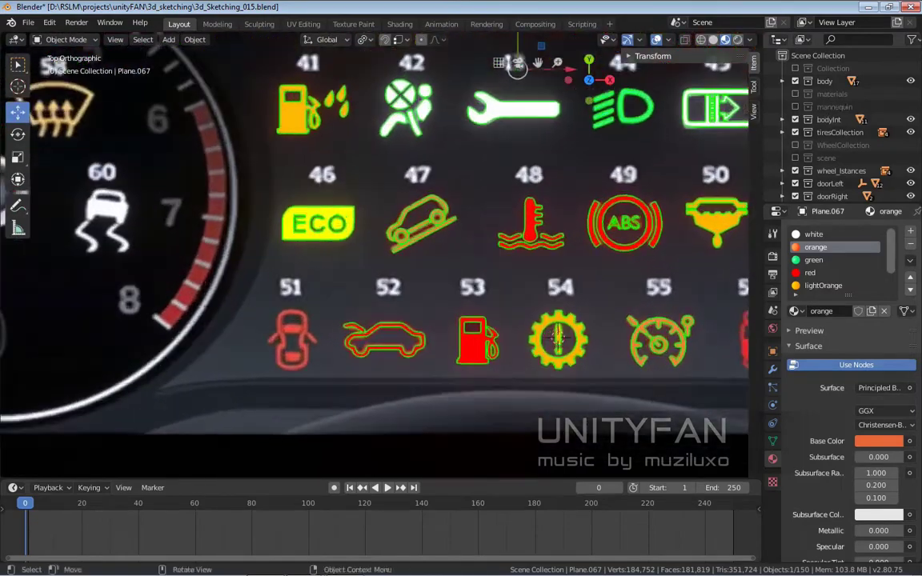
{"action": "scroll", "coordinate": [376, 264], "scroll_direction": "down", "scroll_amount": 2}
{"action": "scroll", "coordinate": [376, 264], "scroll_direction": "up", "scroll_amount": 2}
{"action": "scroll", "coordinate": [377, 264], "scroll_direction": "down", "scroll_amount": 4}
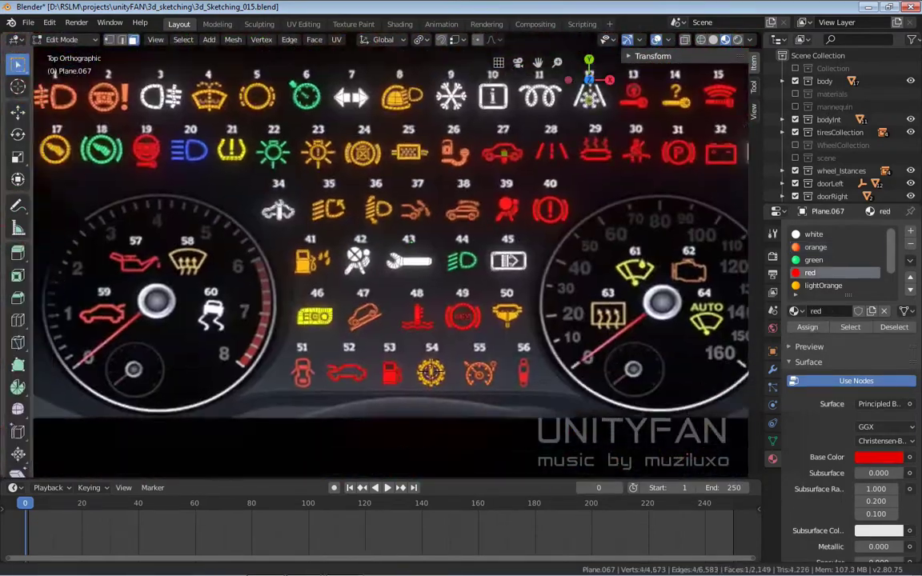
- Duplicate a red face and narrow it along X to start the car icon
{"action": "key", "text": "shift+d"}
{"action": "scroll", "coordinate": [294, 370], "scroll_direction": "up", "scroll_amount": 5}
{"action": "scroll", "coordinate": [294, 370], "scroll_direction": "up", "scroll_amount": 3}
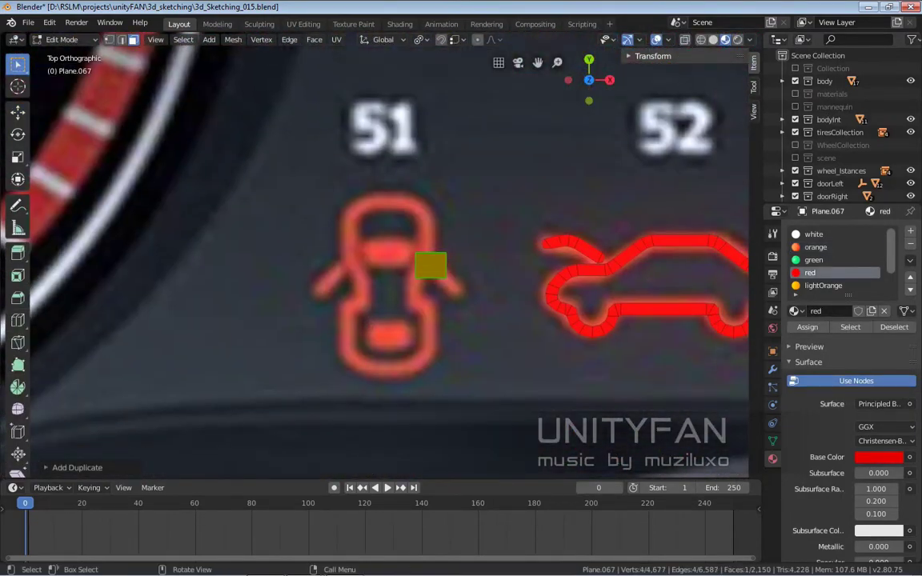
{"action": "scroll", "coordinate": [376, 260], "scroll_direction": "up", "scroll_amount": 2}
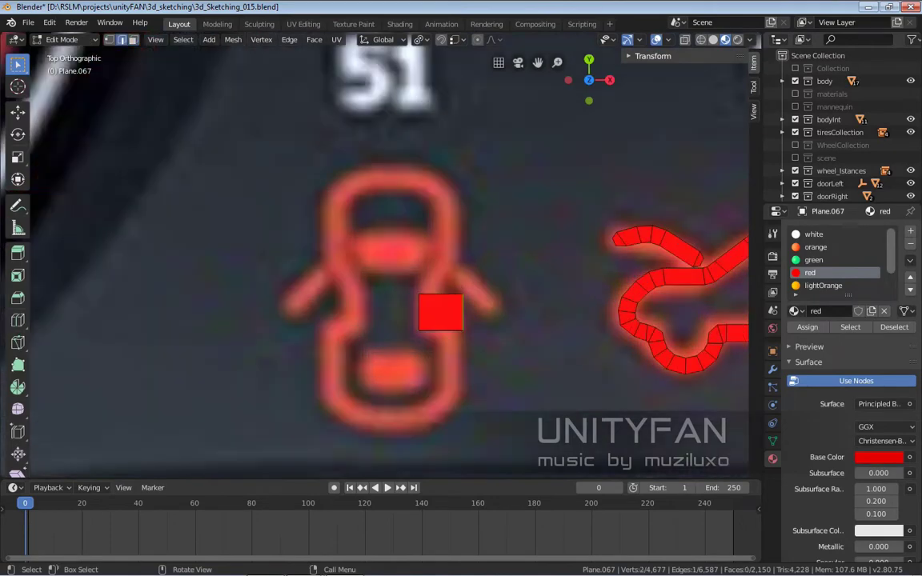
{"action": "key", "text": "g"}
{"action": "key", "text": "x"}
{"action": "key", "text": "Return"}
{"action": "scroll", "coordinate": [389, 280], "scroll_direction": "up", "scroll_amount": 2}
{"action": "scroll", "coordinate": [389, 281], "scroll_direction": "up", "scroll_amount": 2}
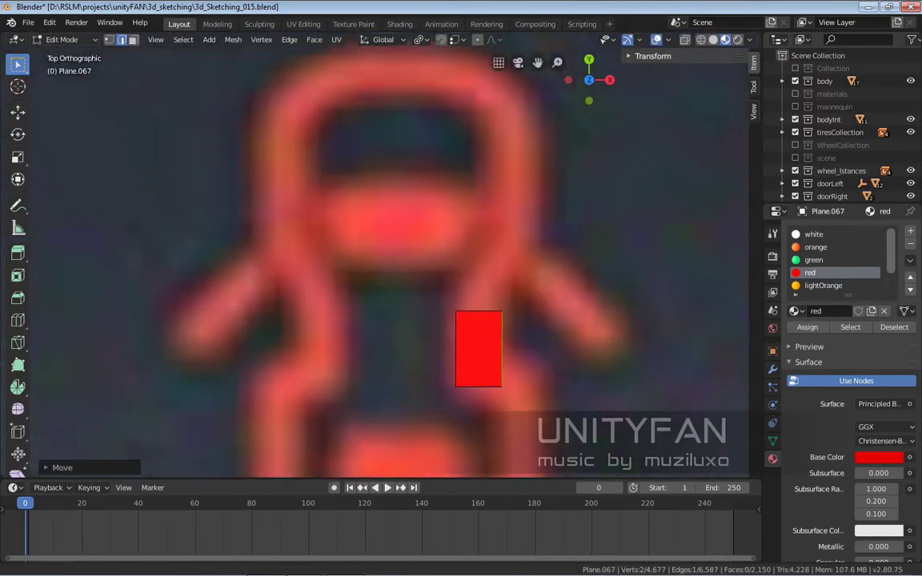
{"action": "scroll", "coordinate": [374, 256], "scroll_direction": "down", "scroll_amount": 1}
- Extrude red strip segments up the car's side and along the roof curve
{"action": "key", "text": "e"}
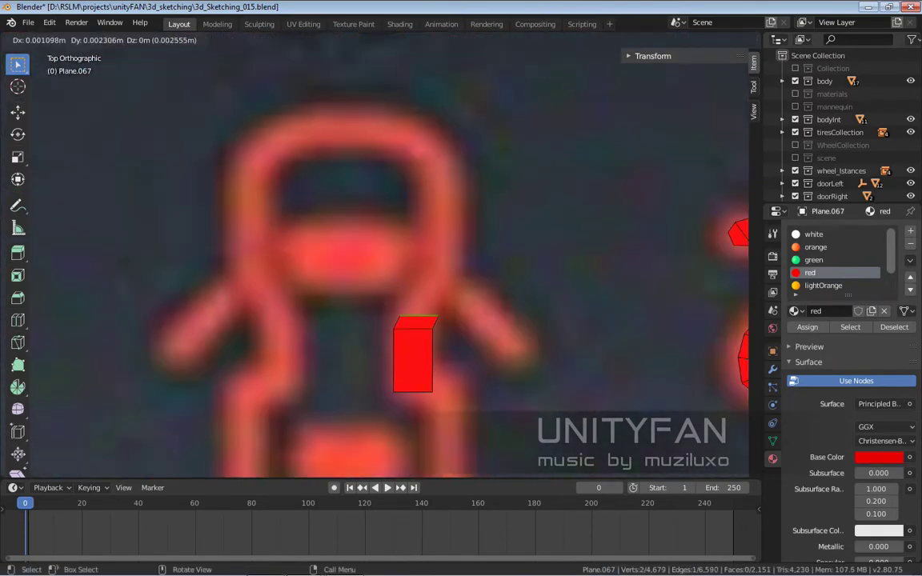
{"action": "left_click", "coordinate": [505, 338]}
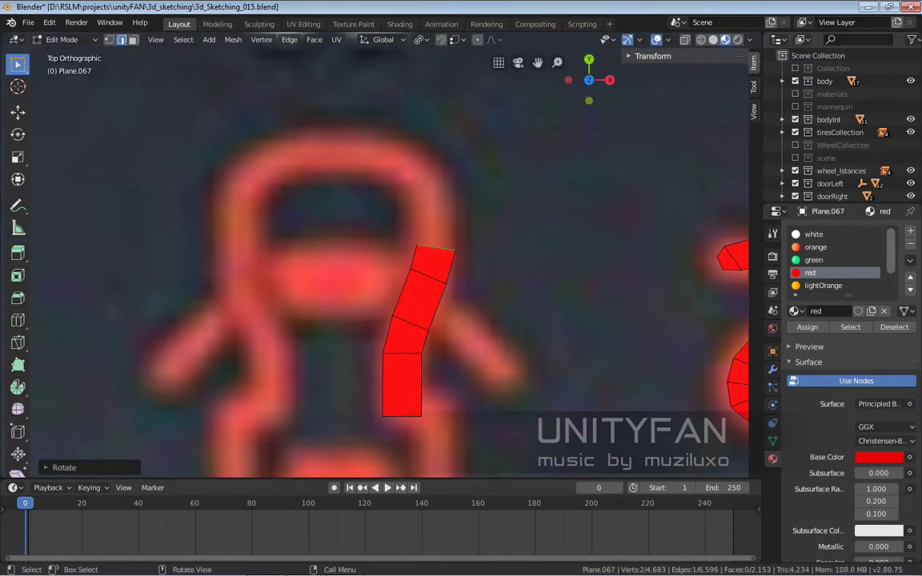
{"action": "key", "text": "g"}
{"action": "key", "text": "Return"}
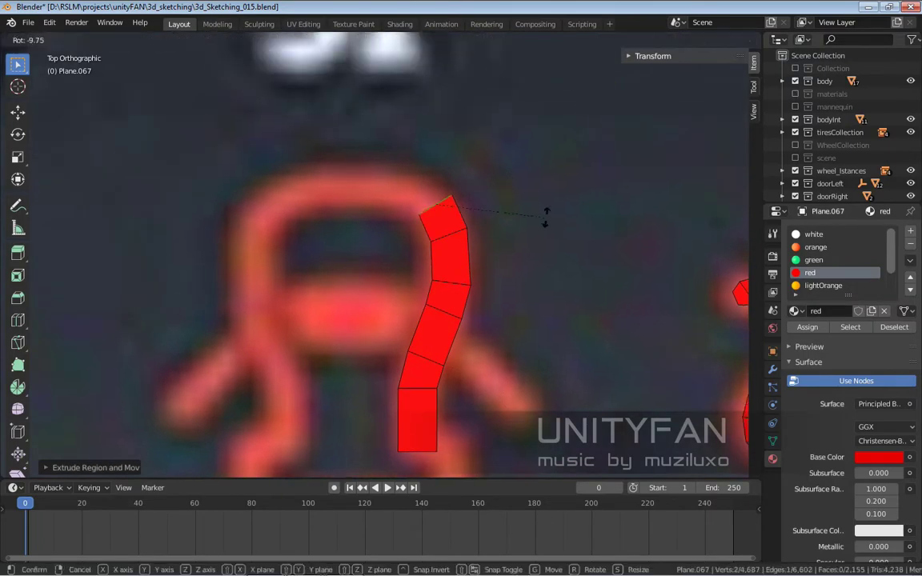
{"action": "left_click", "coordinate": [526, 206]}
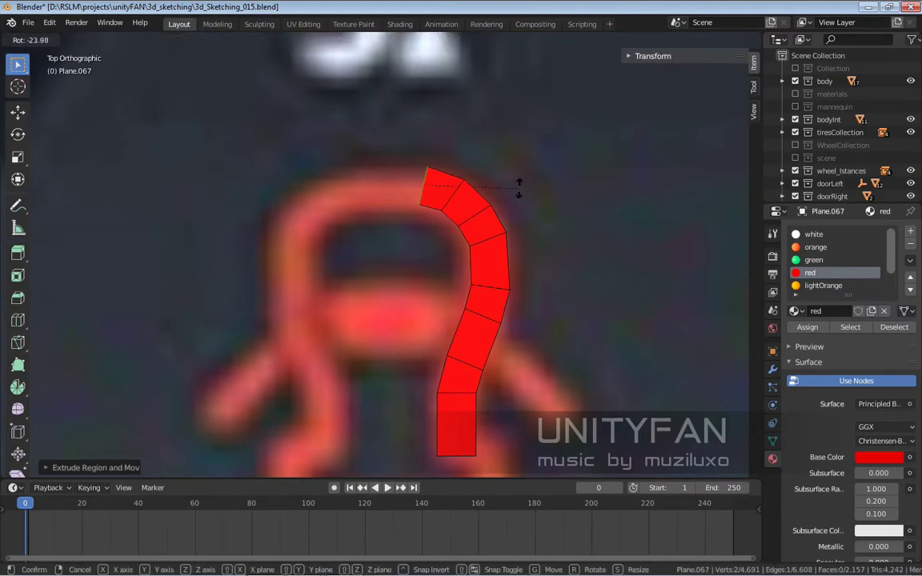
{"action": "key", "text": "e"}
{"action": "key", "text": "s"}
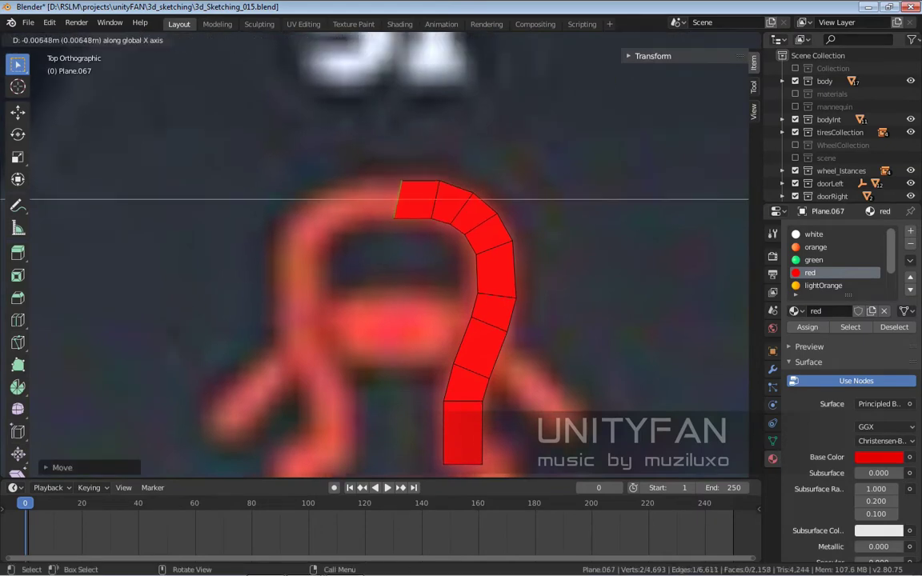
{"action": "scroll", "coordinate": [387, 265], "scroll_direction": "down", "scroll_amount": 4}
{"action": "scroll", "coordinate": [384, 264], "scroll_direction": "up", "scroll_amount": 2}
- Adjust the strip's bottom and bottom-right corner vertically to match the outline
{"action": "key", "text": "g"}
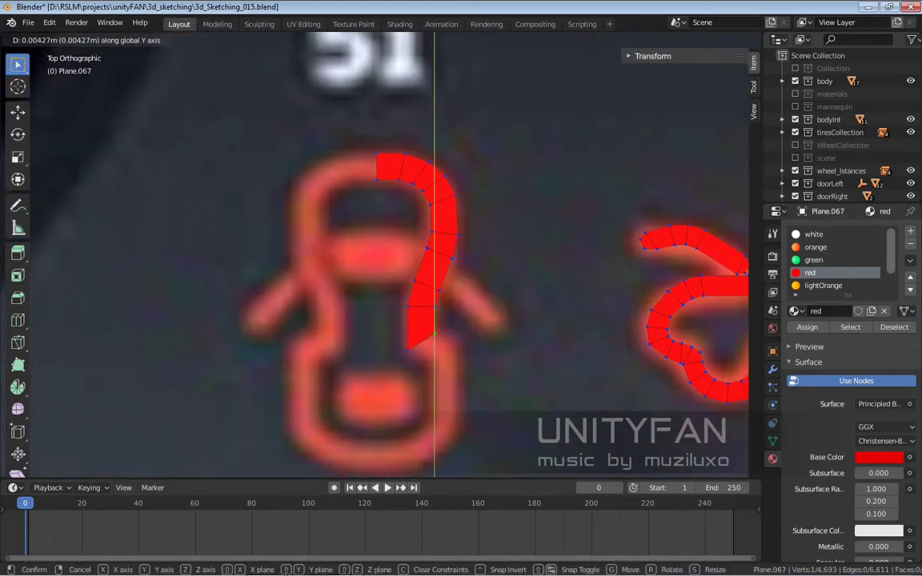
{"action": "key", "text": "Return"}
{"action": "scroll", "coordinate": [337, 352], "scroll_direction": "up", "scroll_amount": 2}
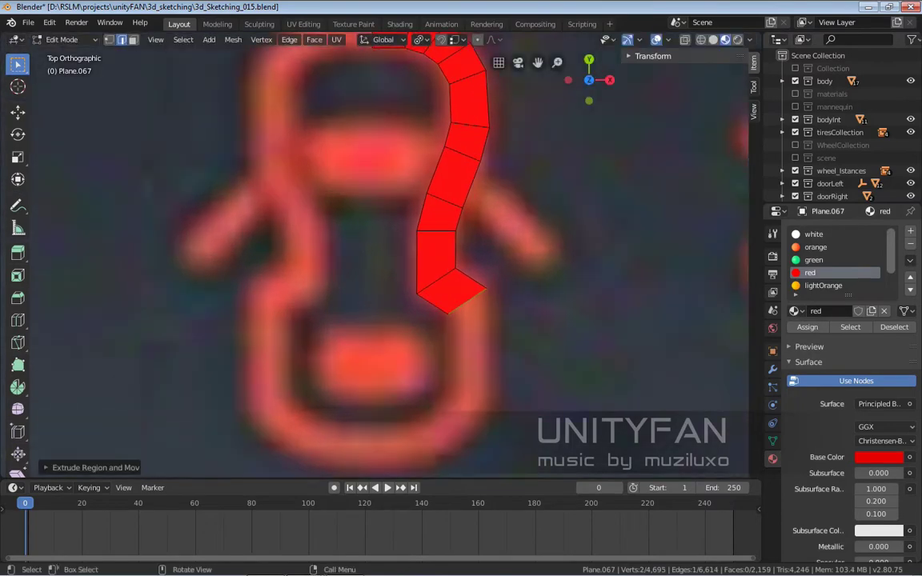
{"action": "key", "text": "g"}
{"action": "key", "text": "Return"}
{"action": "scroll", "coordinate": [384, 264], "scroll_direction": "down", "scroll_amount": 3, "text": "ctrl"}
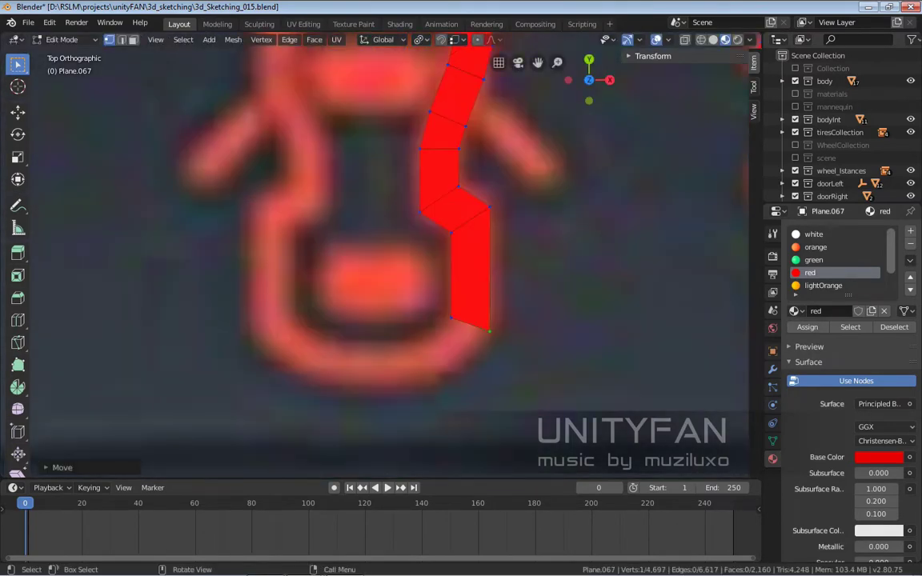
{"action": "key", "text": "g"}
{"action": "key", "text": "Return"}
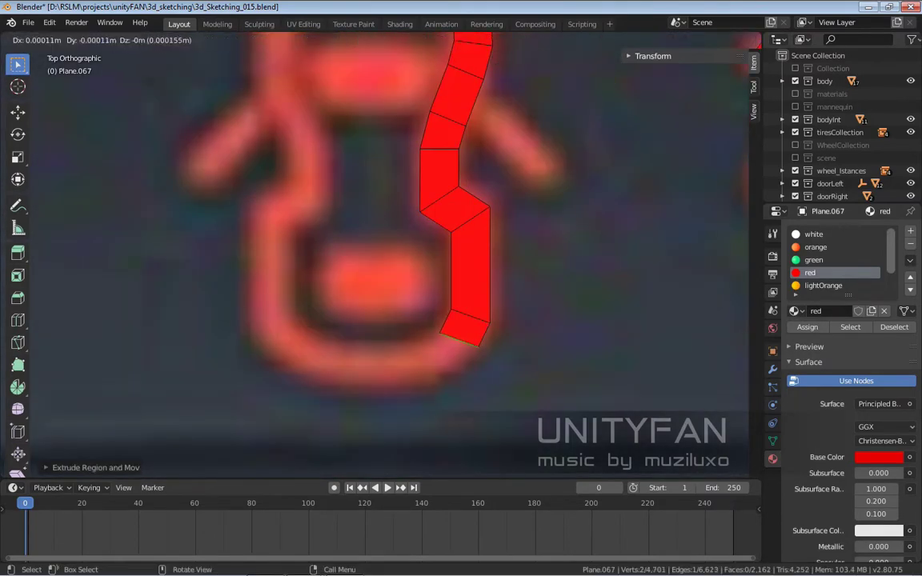
{"action": "left_click", "coordinate": [527, 340]}
- Extrude and rotate segments down and along the car's bottom edge
{"action": "key", "text": "e"}
{"action": "left_click", "coordinate": [449, 376]}
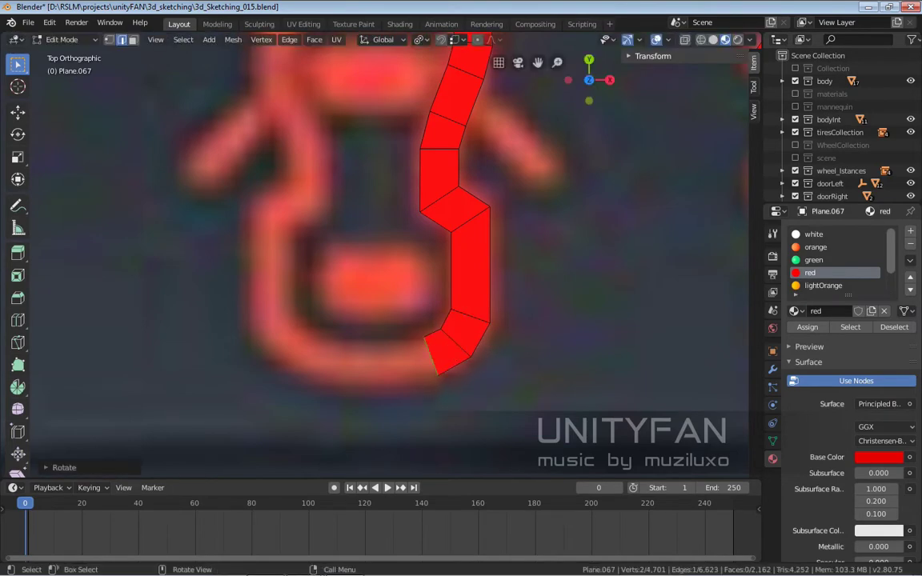
{"action": "key", "text": "r"}
{"action": "left_click", "coordinate": [502, 381]}
{"action": "key", "text": "e"}
{"action": "key", "text": "x"}
{"action": "key", "text": "Escape"}
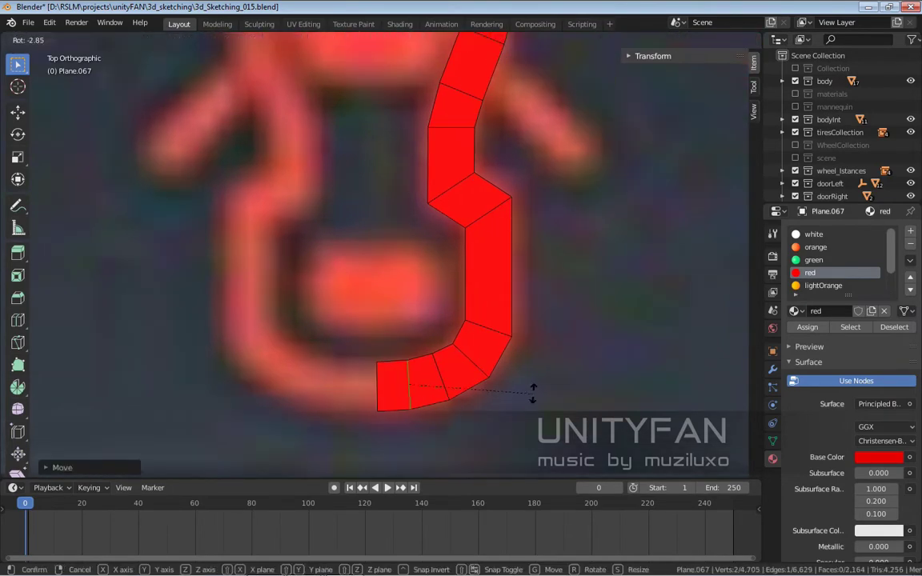
{"action": "scroll", "coordinate": [531, 387], "scroll_direction": "down", "scroll_amount": 5}
{"action": "scroll", "coordinate": [531, 387], "scroll_direction": "up", "scroll_amount": 5}
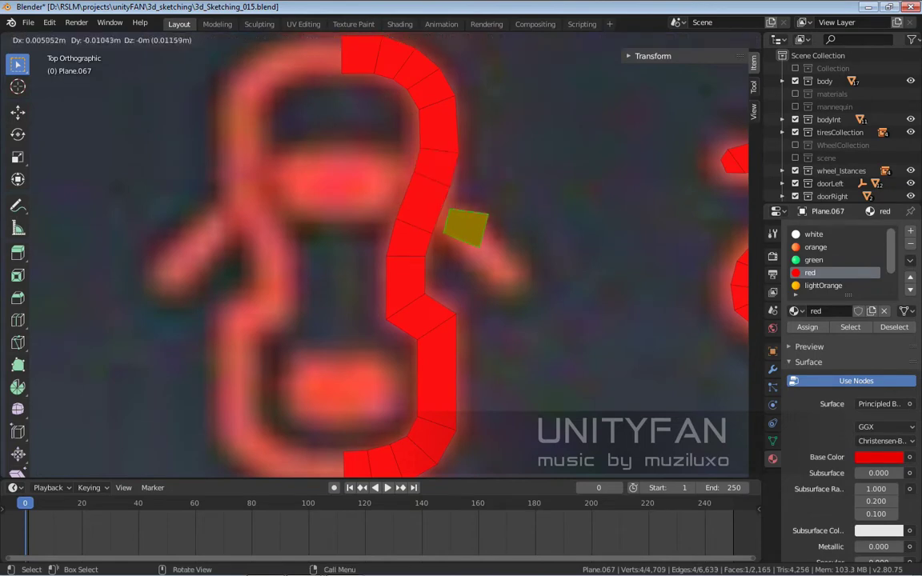
- Angle the separate small face and extrude it into the open-door strip
{"action": "key", "text": "r"}
{"action": "key", "text": "Return"}
{"action": "key", "text": "e"}
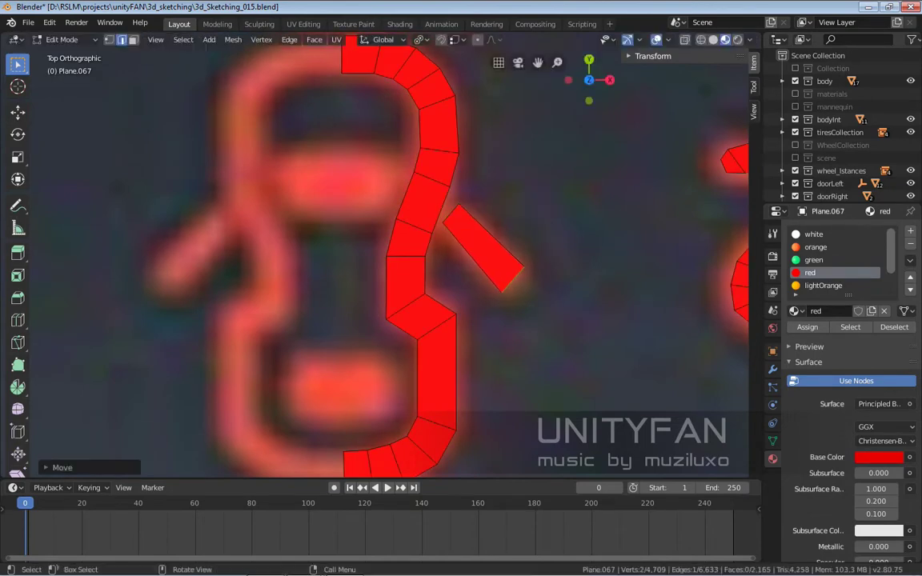
{"action": "key", "text": "Return"}
{"action": "scroll", "coordinate": [436, 272], "scroll_direction": "down", "scroll_amount": 3}
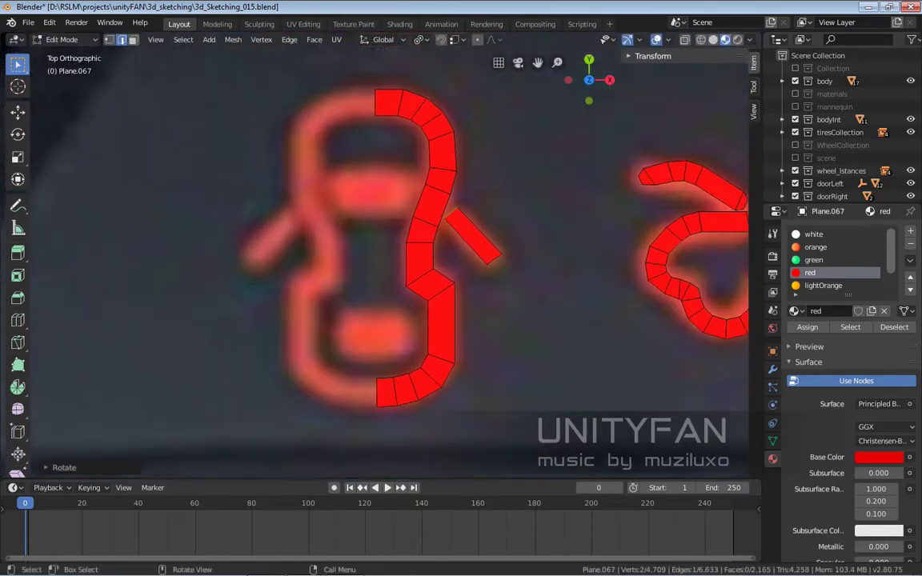
{"action": "scroll", "coordinate": [436, 272], "scroll_direction": "up", "scroll_amount": 3}
- Place a copied face over the roof line and lower its bottom-left corner
{"action": "left_click", "coordinate": [437, 272]}
{"action": "key", "text": "g"}
{"action": "key", "text": "Return"}
{"action": "scroll", "coordinate": [385, 104], "scroll_direction": "up", "scroll_amount": 3}
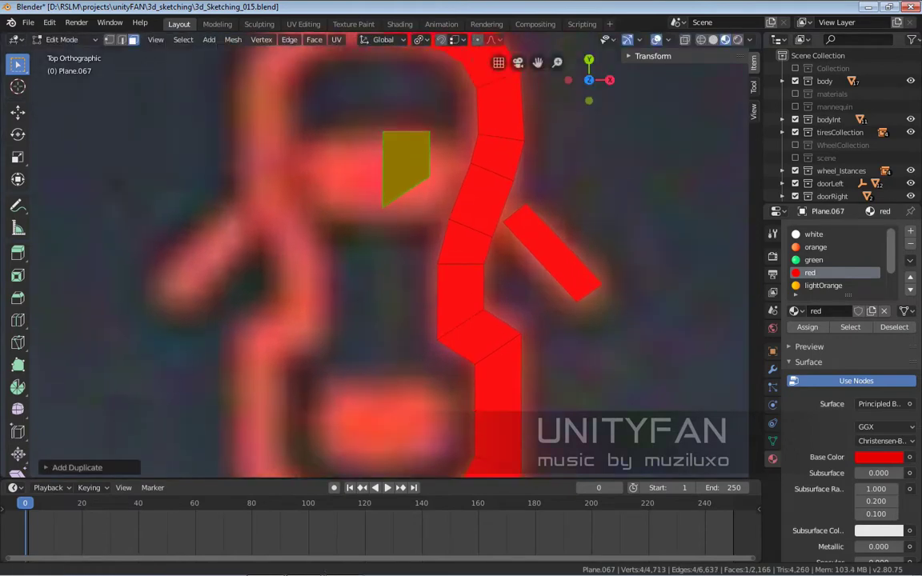
{"action": "left_click_drag", "start_coordinate": [386, 254], "coordinate": [386, 264]}
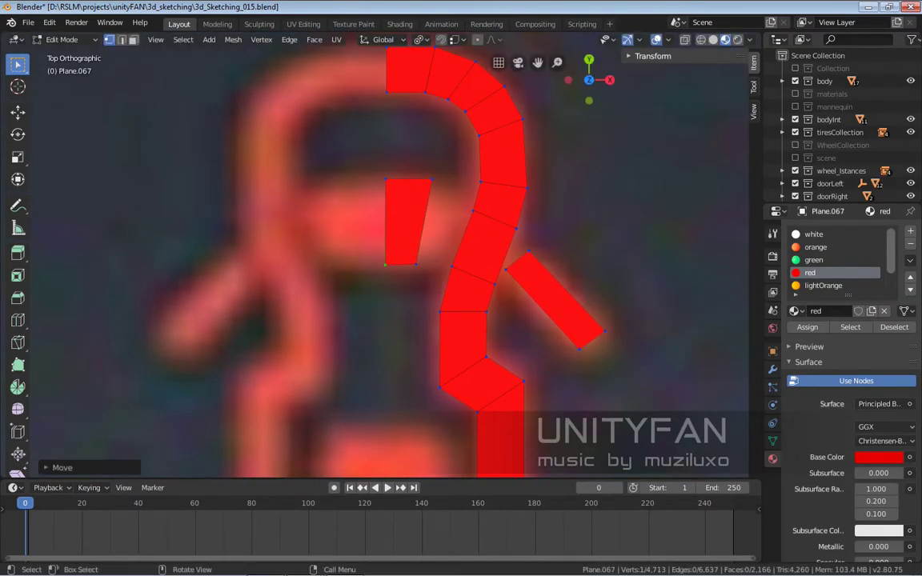
- Extrude a second window piece from the quad's edge and rotate it outward
{"action": "key", "text": "2"}
{"action": "scroll", "coordinate": [380, 256], "scroll_direction": "up", "scroll_amount": 1}
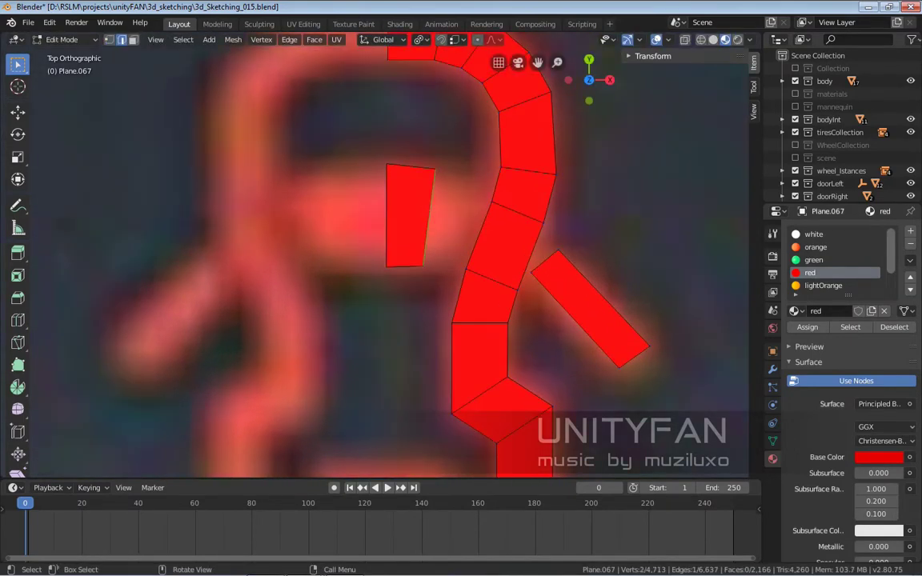
{"action": "key", "text": "Return"}
{"action": "key", "text": "r"}
{"action": "key", "text": "Return"}
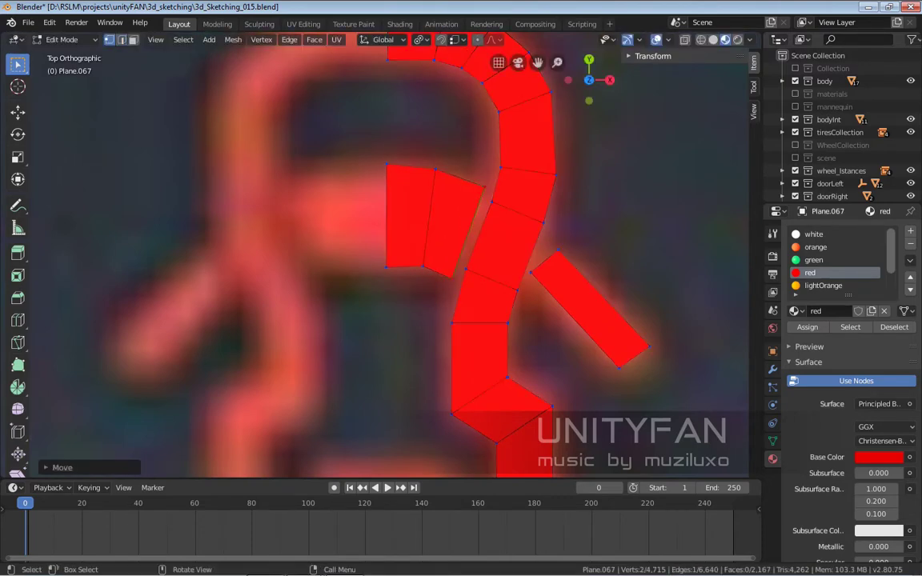
{"action": "key", "text": "3"}
{"action": "scroll", "coordinate": [376, 241], "scroll_direction": "down", "scroll_amount": 2}
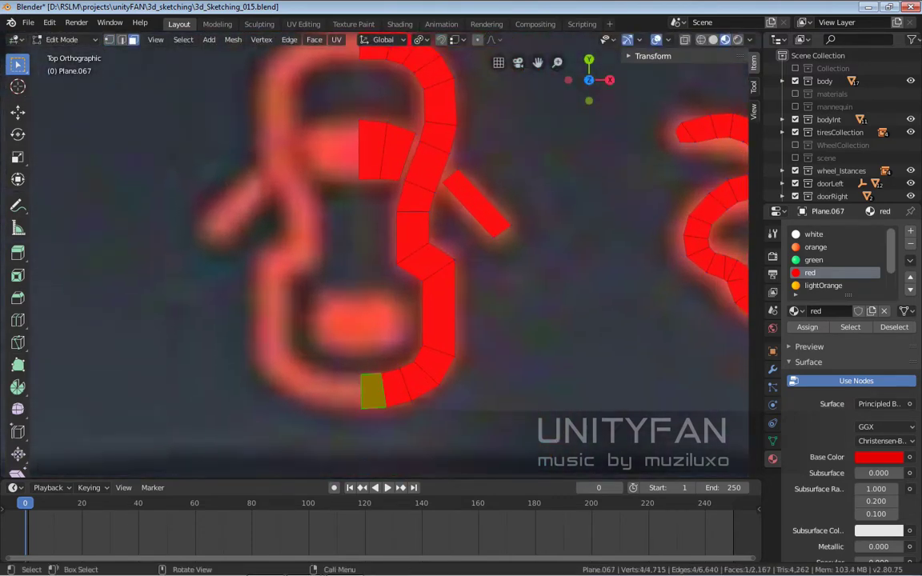
- Duplicate the bottom face and stretch it vertically up the car's side
{"action": "key", "text": "shift+d"}
{"action": "key", "text": "y"}
{"action": "key", "text": "Return"}
{"action": "scroll", "coordinate": [401, 264], "scroll_direction": "up", "scroll_amount": 2}
{"action": "key", "text": "g"}
{"action": "key", "text": "y"}
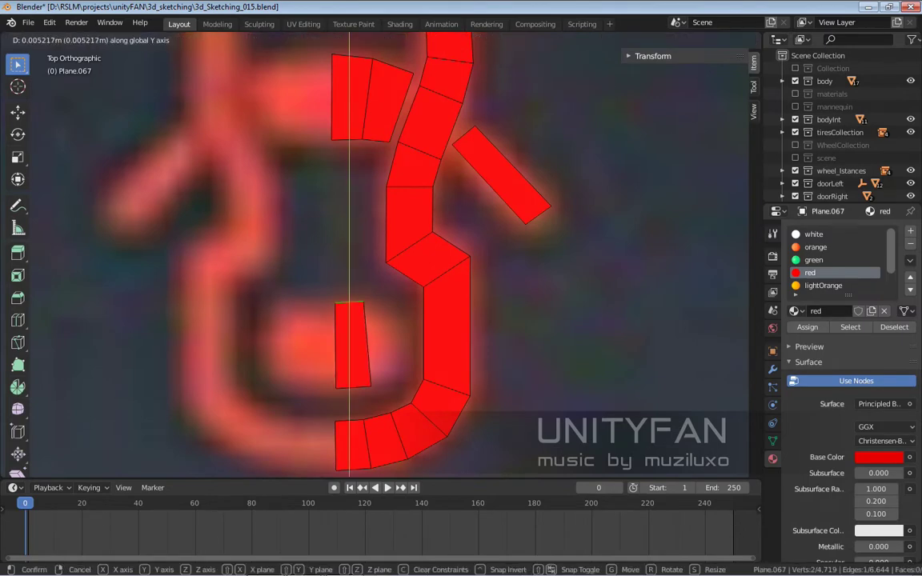
{"action": "key", "text": "Return"}
{"action": "key", "text": "1"}
{"action": "key", "text": "2"}
{"action": "middle_click_drag", "start_coordinate": [377, 264], "coordinate": [352, 261], "text": "shift"}
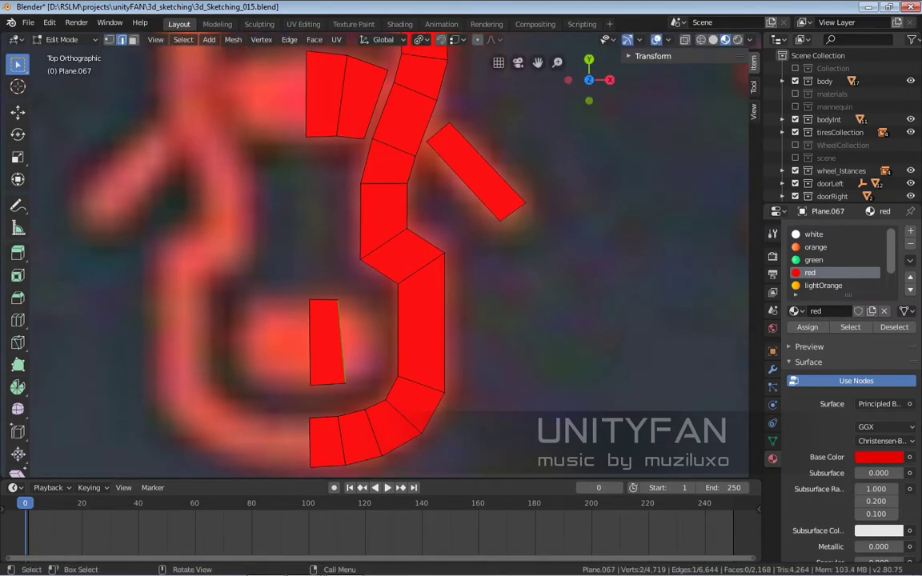
{"action": "scroll", "coordinate": [480, 369], "scroll_direction": "up", "scroll_amount": 2}
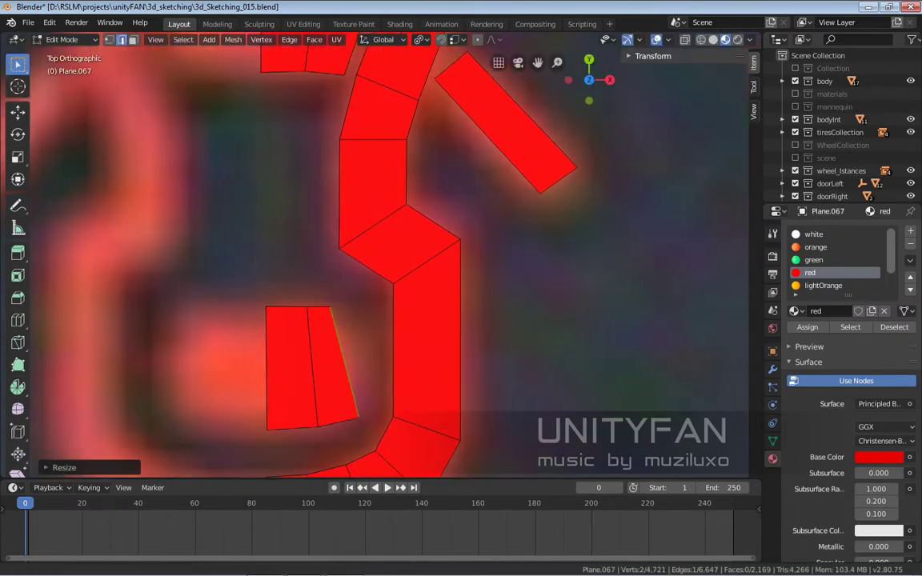
- Extrude the strip's end edge into a new segment, scaled and rotated along the curve
{"action": "key", "text": "e"}
{"action": "key", "text": "Return"}
{"action": "key", "text": "s"}
{"action": "key", "text": "Return"}
{"action": "key", "text": "r"}
{"action": "key", "text": "Return"}
{"action": "scroll", "coordinate": [483, 367], "scroll_direction": "down", "scroll_amount": 2}
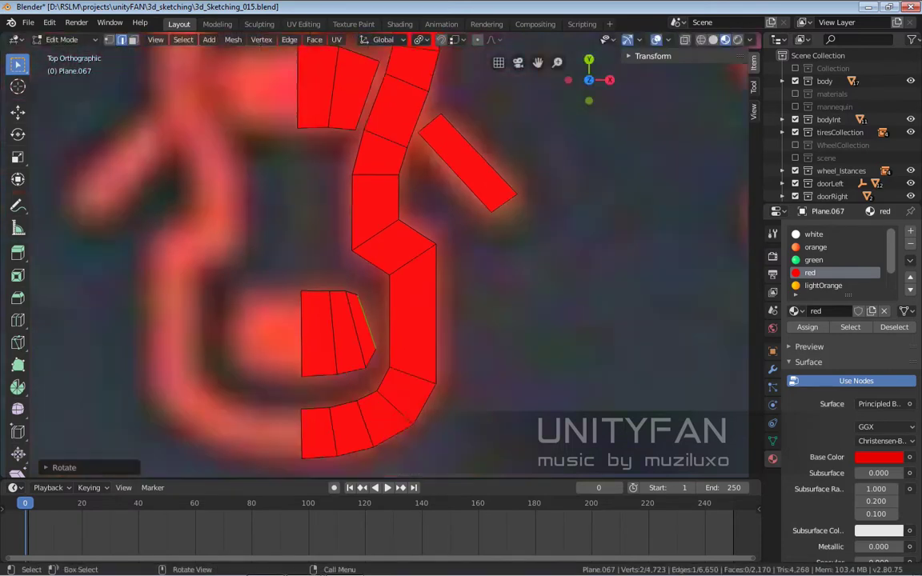
{"action": "scroll", "coordinate": [483, 366], "scroll_direction": "down", "scroll_amount": 4}
{"action": "scroll", "coordinate": [352, 240], "scroll_direction": "up", "scroll_amount": 5}
- Move the new geometry into place, then select a face of the traced half
{"action": "key", "text": "g"}
{"action": "key", "text": "Return"}
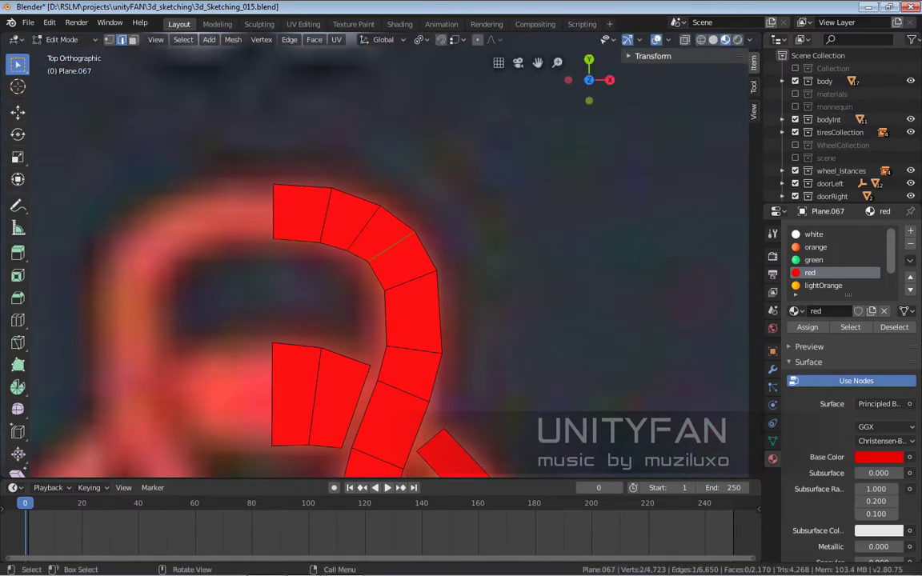
{"action": "scroll", "coordinate": [352, 240], "scroll_direction": "down", "scroll_amount": 3}
{"action": "key", "text": "3"}
{"action": "scroll", "coordinate": [374, 277], "scroll_direction": "up", "scroll_amount": 1}
{"action": "left_click", "coordinate": [375, 276]}
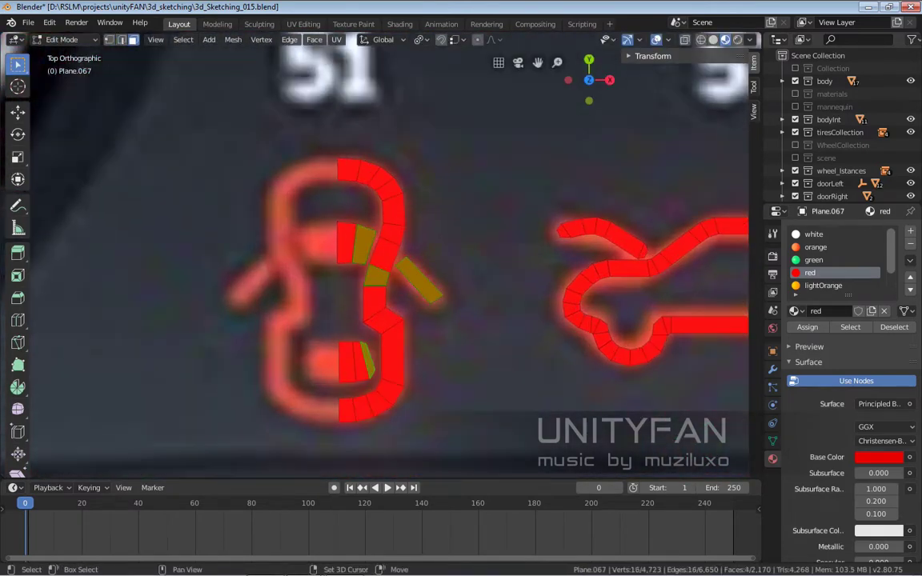
- Duplicate the traced half and mirror it to the left with X scale -1
{"action": "key", "text": "ctrl+l"}
{"action": "key", "text": "shift+d"}
{"action": "key", "text": "x"}
{"action": "key", "text": "Return"}
{"action": "key", "text": "s"}
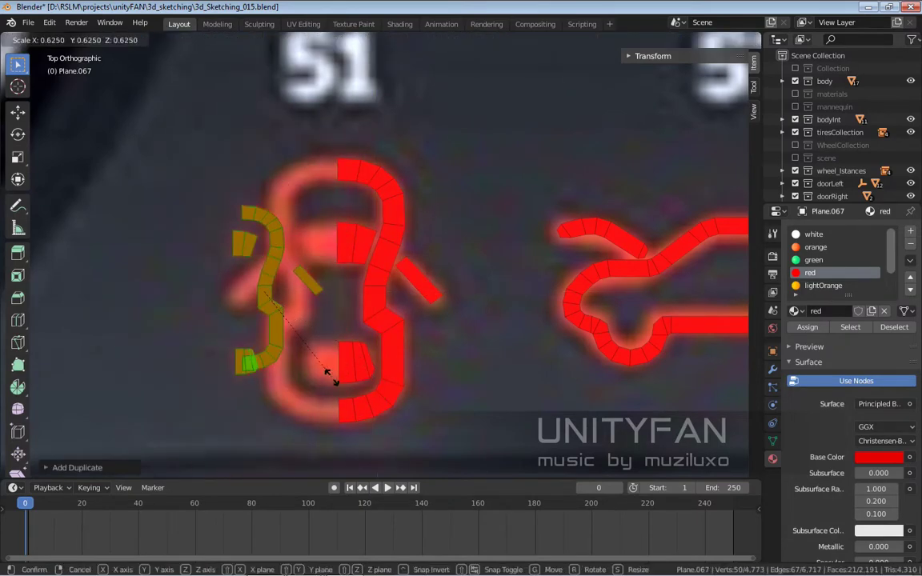
{"action": "key", "text": "Escape"}
{"action": "left_click", "coordinate": [418, 39]}
{"action": "middle_click_drag", "start_coordinate": [377, 274], "coordinate": [391, 267], "text": "shift"}
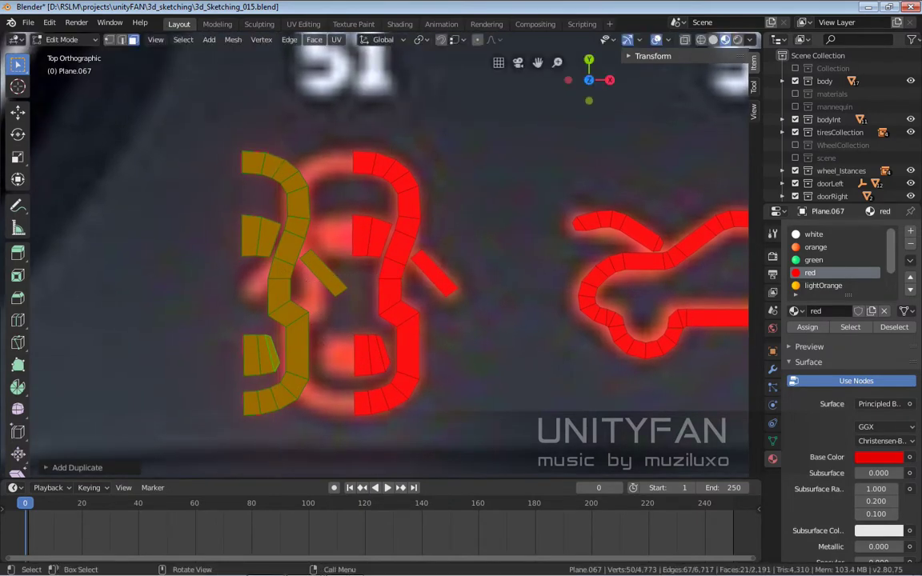
{"action": "type", "text": "x"}
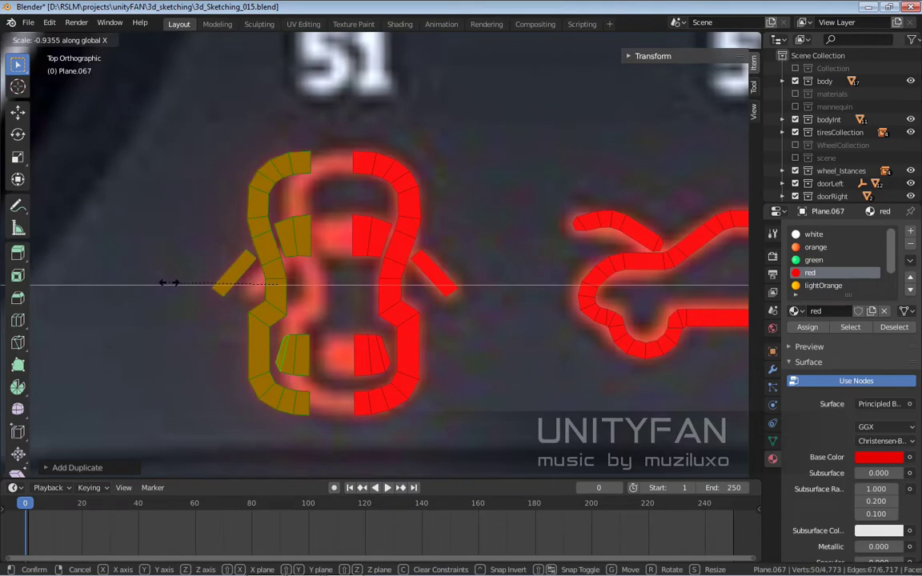
{"action": "type", "text": "-1"}
{"action": "key", "text": "Return"}
- Fill the gap between the two centre panels with a new face
{"action": "scroll", "coordinate": [340, 268], "scroll_direction": "up", "scroll_amount": 2}
{"action": "key", "text": "s"}
{"action": "key", "text": "x"}
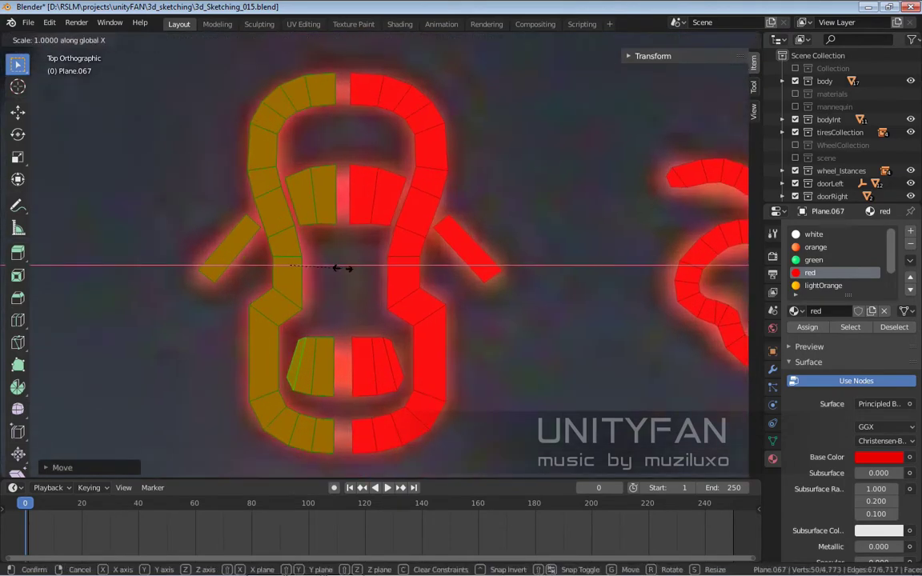
{"action": "key", "text": "Escape"}
{"action": "scroll", "coordinate": [340, 121], "scroll_direction": "up", "scroll_amount": 3}
{"action": "scroll", "coordinate": [341, 120], "scroll_direction": "up", "scroll_amount": 3}
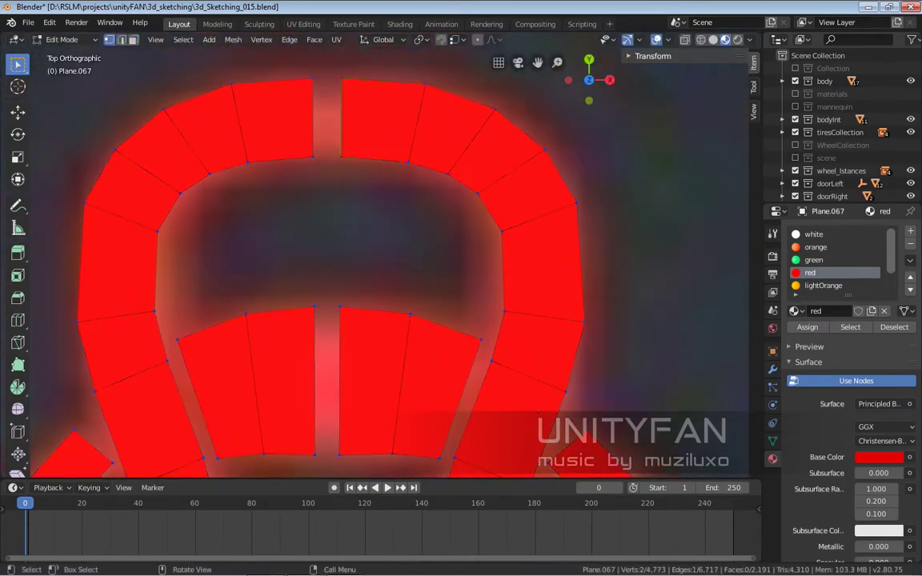
{"action": "scroll", "coordinate": [382, 254], "scroll_direction": "down", "scroll_amount": 2}
{"action": "scroll", "coordinate": [383, 254], "scroll_direction": "down", "scroll_amount": 2}
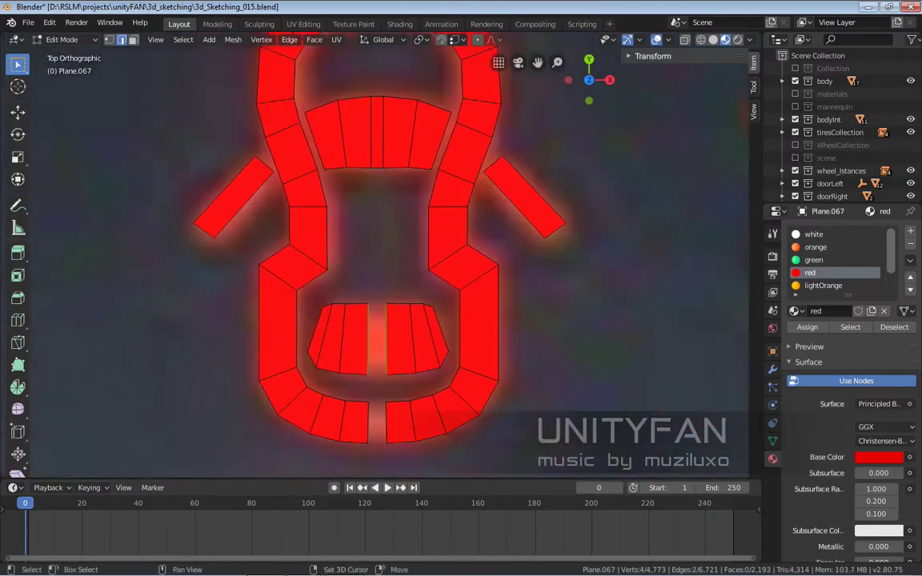
{"action": "key", "text": "f"}
- Scale the centre faces to widen the top centre of the car
{"action": "scroll", "coordinate": [383, 254], "scroll_direction": "up", "scroll_amount": 2}
{"action": "scroll", "coordinate": [383, 254], "scroll_direction": "down", "scroll_amount": 2}
{"action": "scroll", "coordinate": [383, 254], "scroll_direction": "up", "scroll_amount": 3}
{"action": "key", "text": "s"}
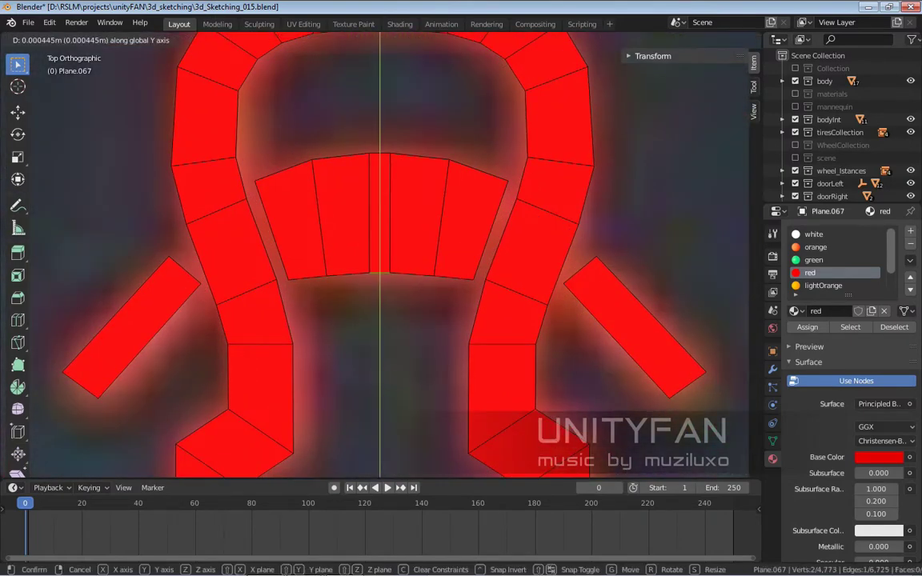
{"action": "left_click", "coordinate": [525, 206]}
{"action": "scroll", "coordinate": [525, 206], "scroll_direction": "up", "scroll_amount": 3, "text": "shift"}
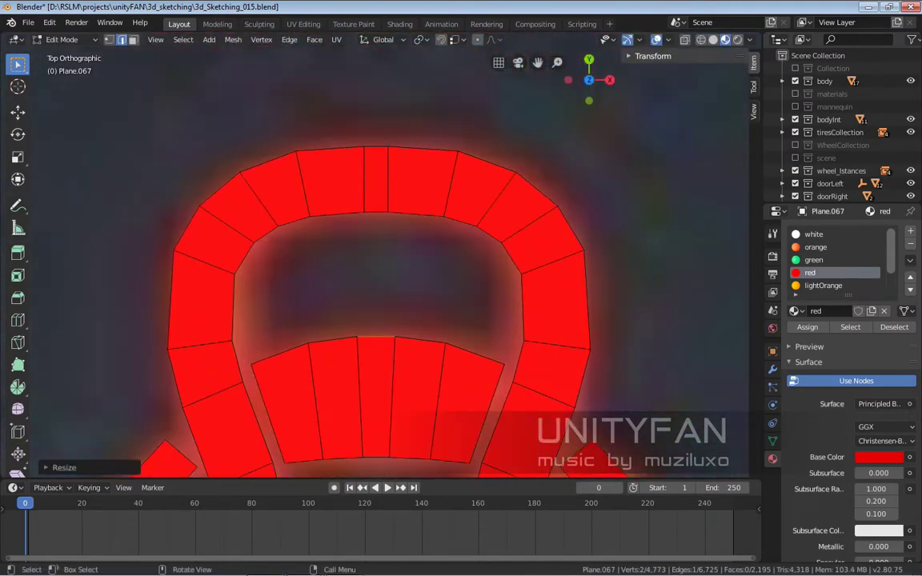
{"action": "left_click", "coordinate": [535, 203]}
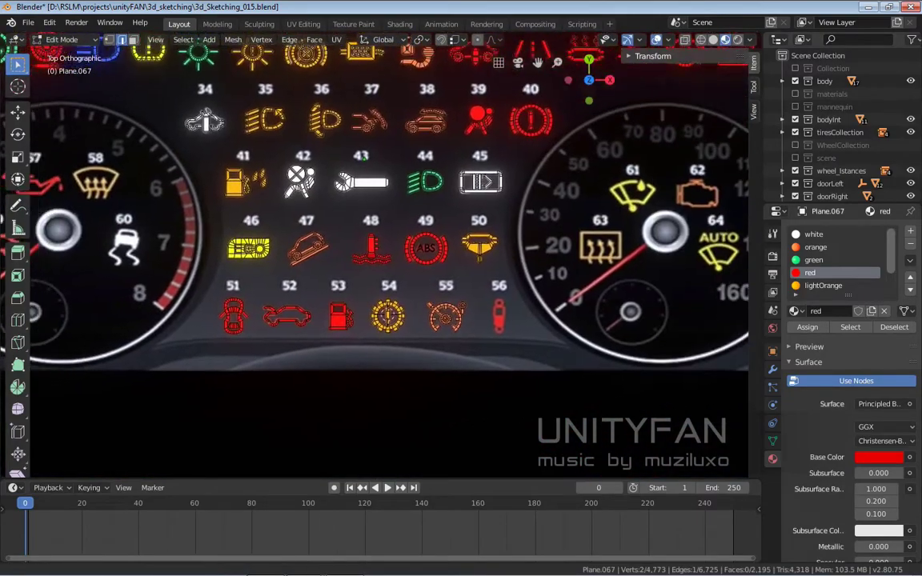
- Place the duplicated face beside icon 56 on the reference
{"action": "scroll", "coordinate": [383, 253], "scroll_direction": "up", "scroll_amount": 2}
{"action": "scroll", "coordinate": [382, 254], "scroll_direction": "up", "scroll_amount": 1}
{"action": "scroll", "coordinate": [383, 254], "scroll_direction": "down", "scroll_amount": 3}
{"action": "scroll", "coordinate": [383, 254], "scroll_direction": "up", "scroll_amount": 2, "text": "shift"}
{"action": "scroll", "coordinate": [383, 253], "scroll_direction": "up", "scroll_amount": 1}
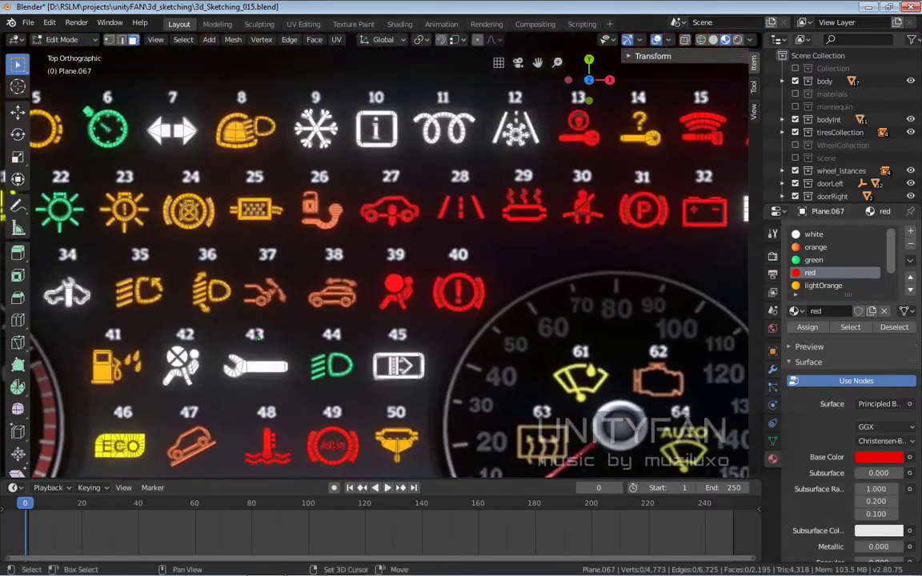
{"action": "scroll", "coordinate": [258, 336], "scroll_direction": "down", "scroll_amount": 2}
{"action": "scroll", "coordinate": [258, 336], "scroll_direction": "down", "scroll_amount": 2}
{"action": "scroll", "coordinate": [272, 304], "scroll_direction": "up", "scroll_amount": 4}
{"action": "scroll", "coordinate": [290, 258], "scroll_direction": "down", "scroll_amount": 2}
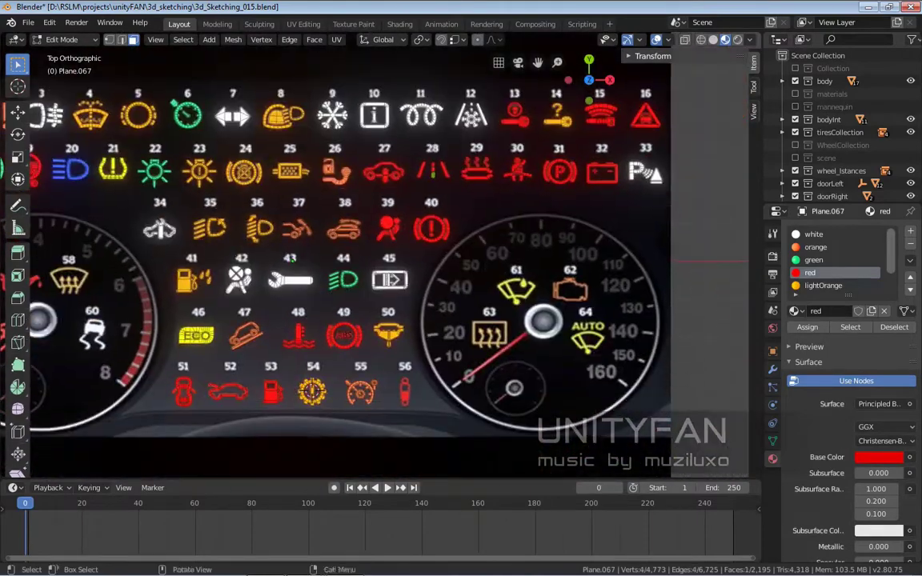
{"action": "left_click", "coordinate": [410, 396]}
- Narrow the new face's width along X to fit the icon's strip
{"action": "scroll", "coordinate": [417, 398], "scroll_direction": "up", "scroll_amount": 4}
{"action": "scroll", "coordinate": [417, 398], "scroll_direction": "up", "scroll_amount": 2}
{"action": "scroll", "coordinate": [417, 398], "scroll_direction": "up", "scroll_amount": 2}
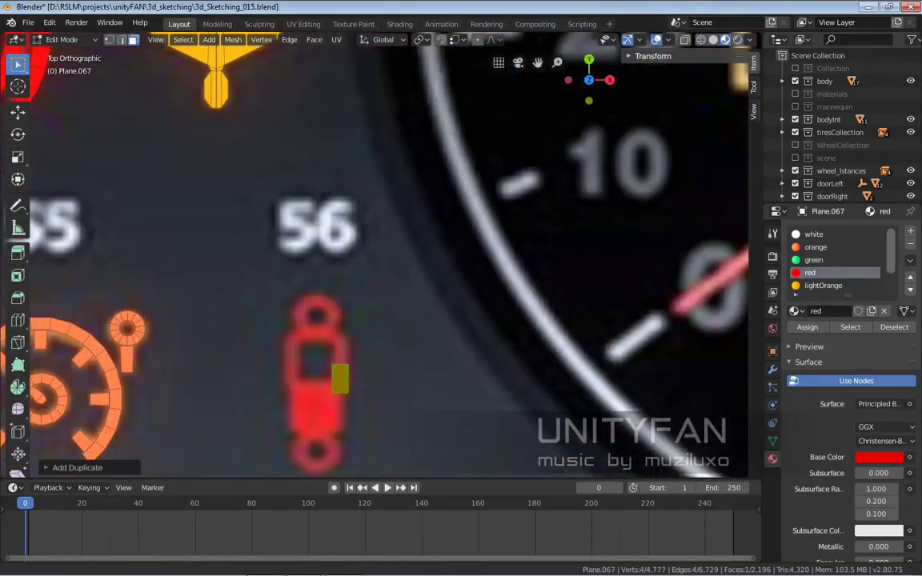
{"action": "scroll", "coordinate": [417, 398], "scroll_direction": "up", "scroll_amount": 2}
{"action": "key", "text": "s"}
{"action": "key", "text": "x"}
{"action": "left_click", "coordinate": [469, 325]}
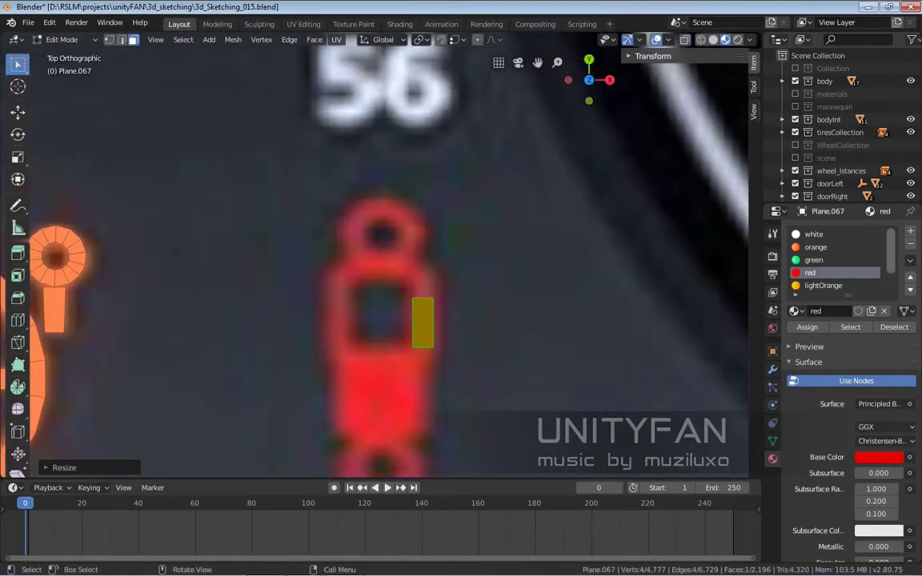
- Lengthen the rectangle by moving its bottom edge down vertically
{"action": "key", "text": "g"}
{"action": "key", "text": "Return"}
{"action": "scroll", "coordinate": [384, 256], "scroll_direction": "up", "scroll_amount": 1}
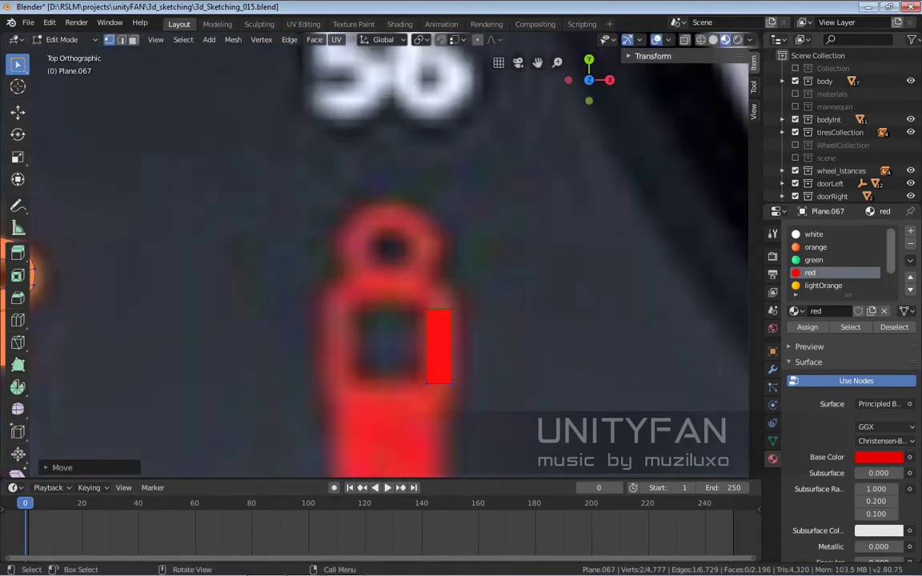
{"action": "key", "text": "Return"}
{"action": "scroll", "coordinate": [376, 249], "scroll_direction": "up", "scroll_amount": 1}
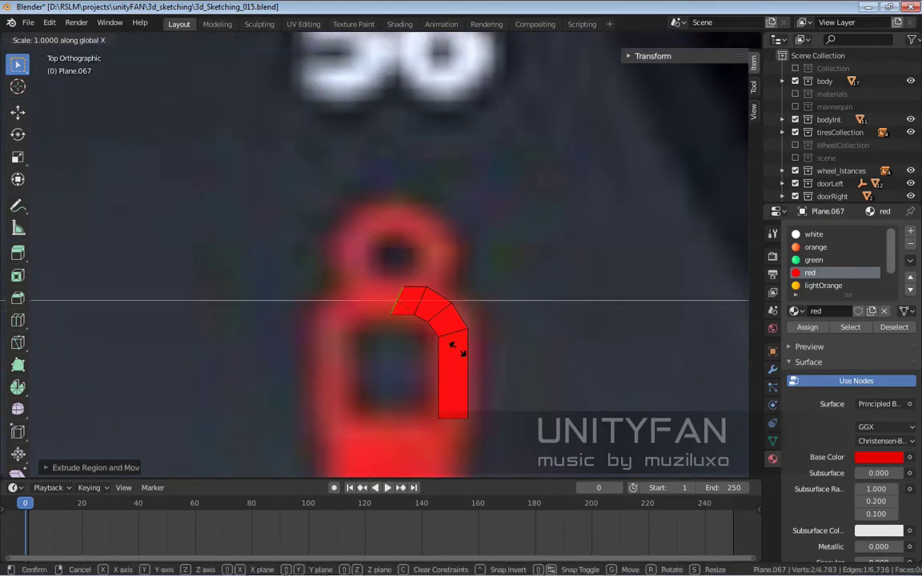
- Straighten the end edge vertically and extrude a new segment rotated along the curve
{"action": "key", "text": "0"}
{"action": "key", "text": "Return"}
{"action": "scroll", "coordinate": [456, 349], "scroll_direction": "up", "scroll_amount": 1}
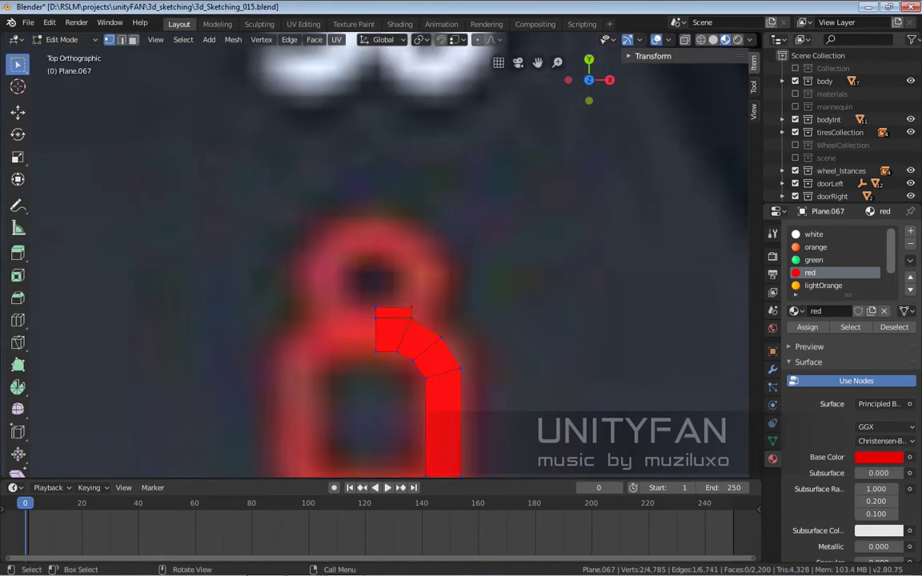
{"action": "key", "text": "e"}
{"action": "key", "text": "Return"}
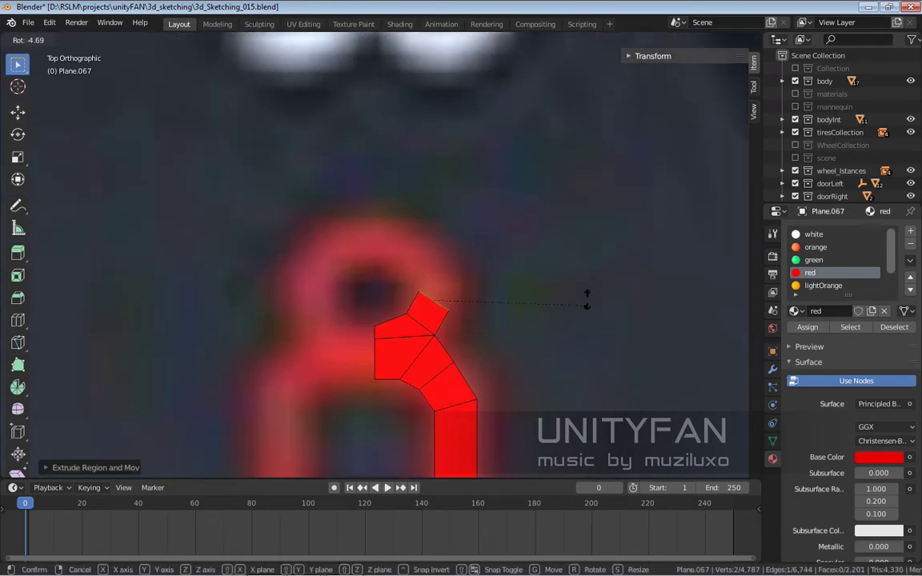
- Extrude and rotate another segment around the curve, squaring its end edge vertically
{"action": "key", "text": "r"}
{"action": "key", "text": "Return"}
{"action": "key", "text": "g"}
{"action": "key", "text": "Escape"}
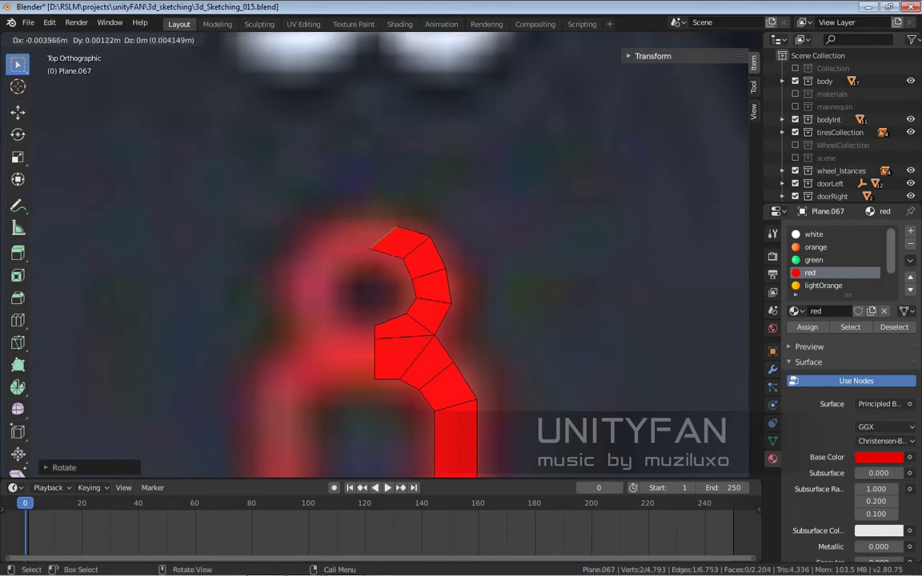
{"action": "key", "text": "Return"}
{"action": "key", "text": "0"}
{"action": "key", "text": "Return"}
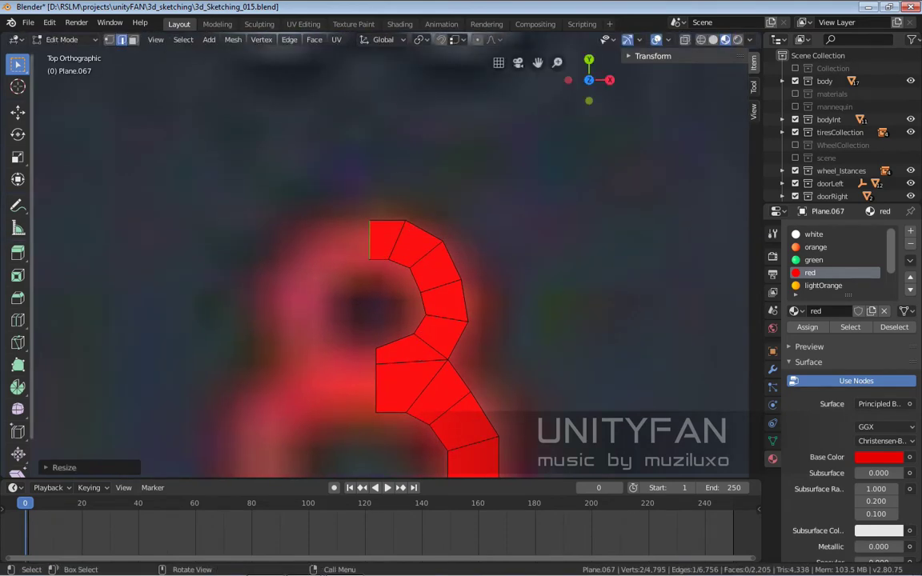
- Extrude the strip's bottom end edge to continue the shape downward
{"action": "scroll", "coordinate": [376, 264], "scroll_direction": "down", "scroll_amount": 3}
{"action": "middle_click_drag", "start_coordinate": [376, 361], "coordinate": [376, 136], "text": "shift"}
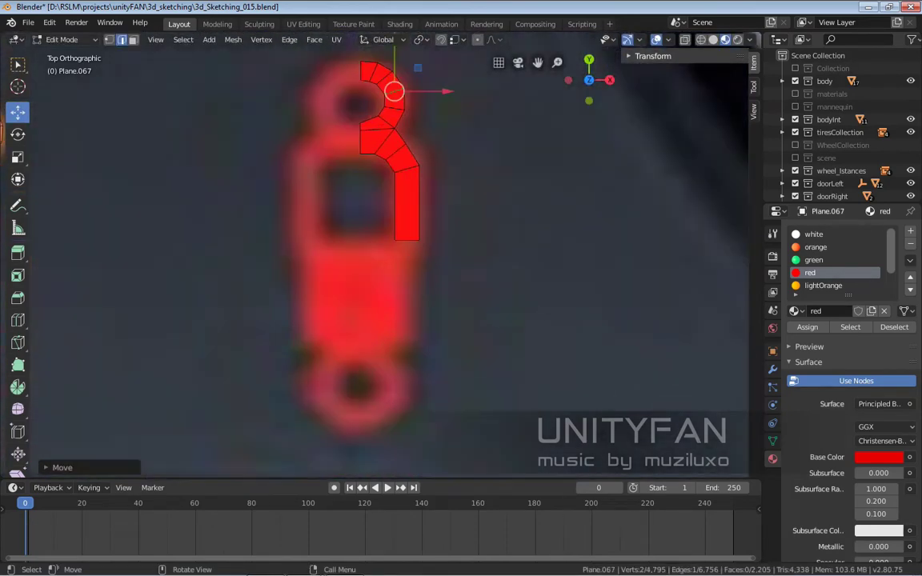
{"action": "left_click", "coordinate": [411, 238]}
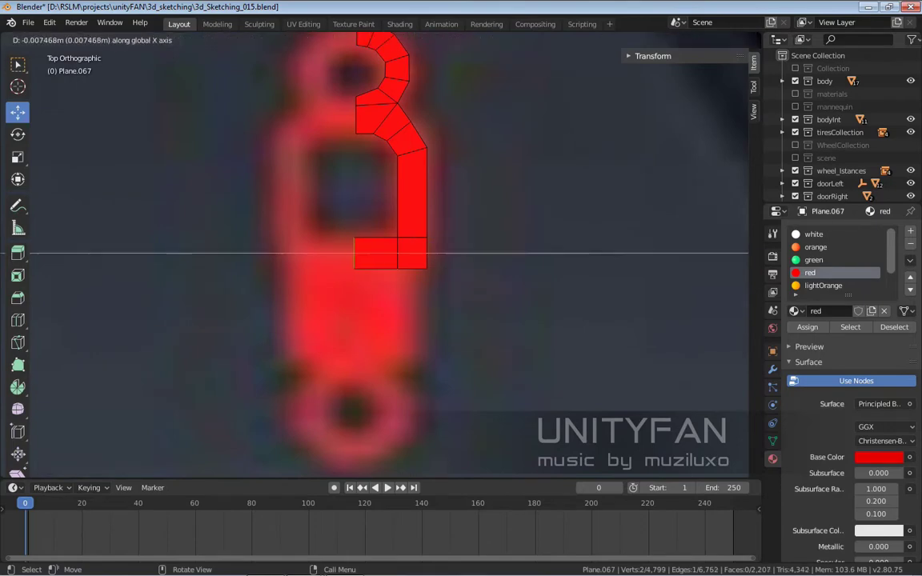
{"action": "key", "text": "Return"}
{"action": "scroll", "coordinate": [376, 256], "scroll_direction": "down", "scroll_amount": 3}
{"action": "scroll", "coordinate": [376, 256], "scroll_direction": "up", "scroll_amount": 2}
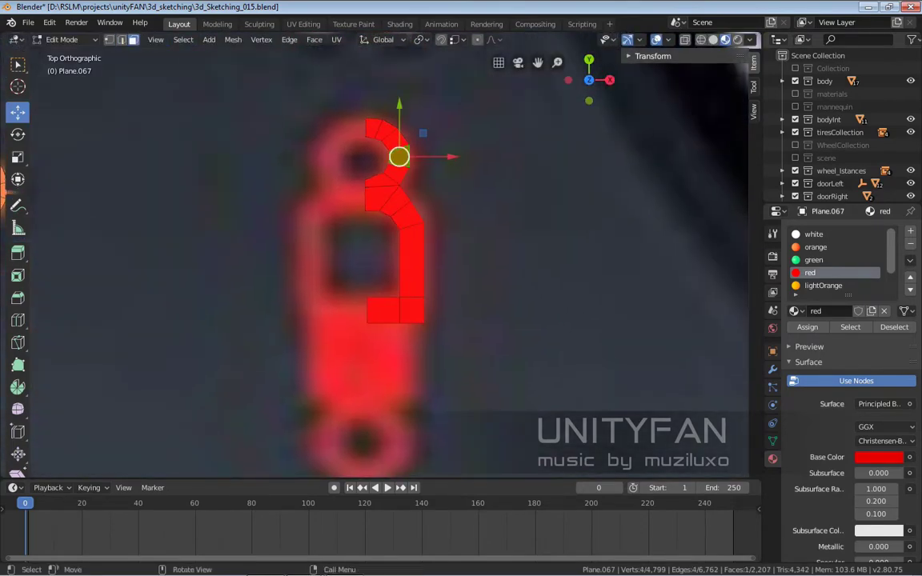
- Copy the upper arc to the bottom and flip it upside down along Y
{"action": "key", "text": "ctrl+KP_Add"}
{"action": "key", "text": "ctrl+KP_Add"}
{"action": "key", "text": "ctrl+KP_Add"}
{"action": "scroll", "coordinate": [382, 200], "scroll_direction": "down", "scroll_amount": 2}
{"action": "key", "text": "shift+d"}
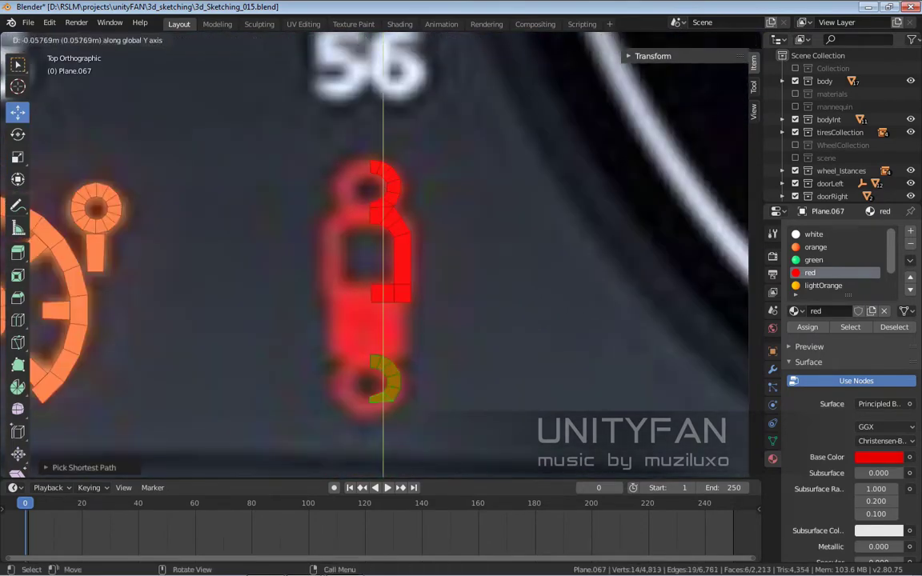
{"action": "left_click", "coordinate": [377, 372]}
{"action": "scroll", "coordinate": [378, 372], "scroll_direction": "up", "scroll_amount": 2}
{"action": "key", "text": "s"}
{"action": "key", "text": "y"}
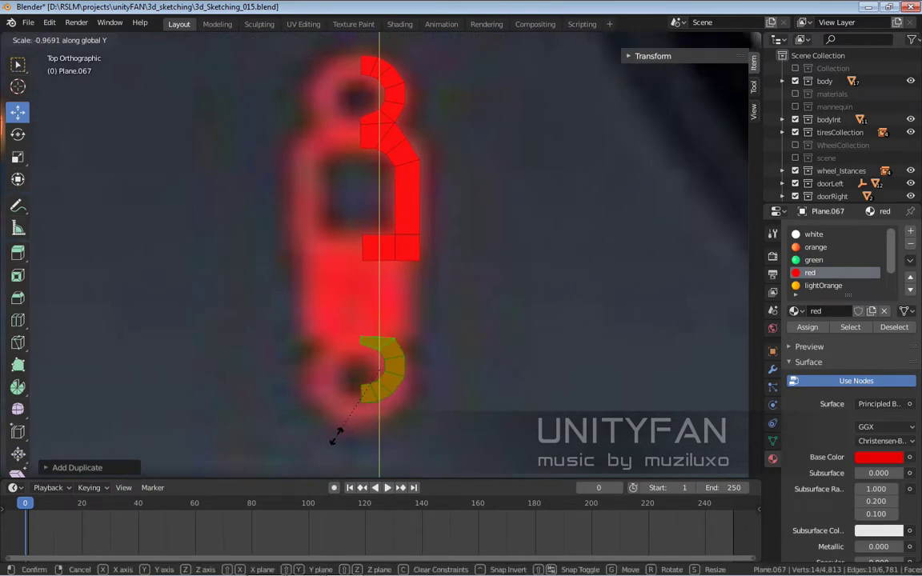
{"action": "key", "text": "g"}
{"action": "key", "text": "Return"}
- Select the bottom arc's top edge and nudge it vertically
{"action": "scroll", "coordinate": [380, 376], "scroll_direction": "up", "scroll_amount": 2}
{"action": "scroll", "coordinate": [380, 376], "scroll_direction": "up", "scroll_amount": 2}
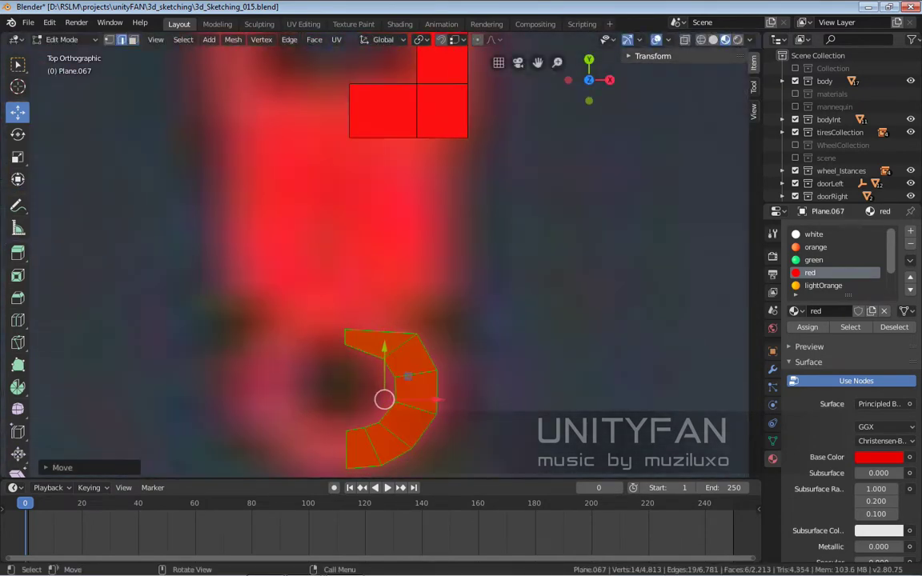
{"action": "left_click", "coordinate": [380, 330]}
{"action": "key", "text": "g"}
{"action": "key", "text": "y"}
{"action": "key", "text": "Escape"}
{"action": "scroll", "coordinate": [324, 431], "scroll_direction": "down", "scroll_amount": 1}
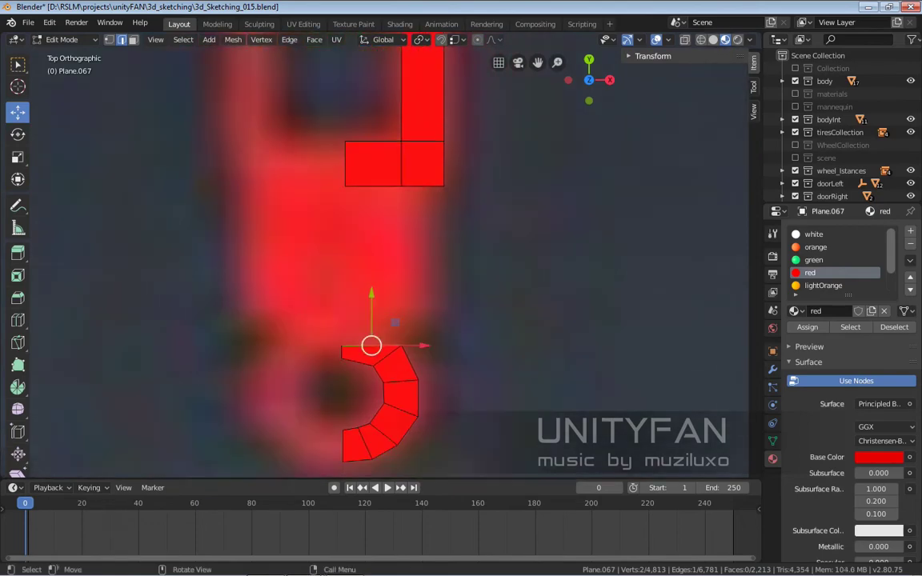
- Extrude the arc's top edge straight up along Y and dissolve the strip's extra edges
{"action": "key", "text": "e"}
{"action": "key", "text": "y"}
{"action": "key", "text": "Return"}
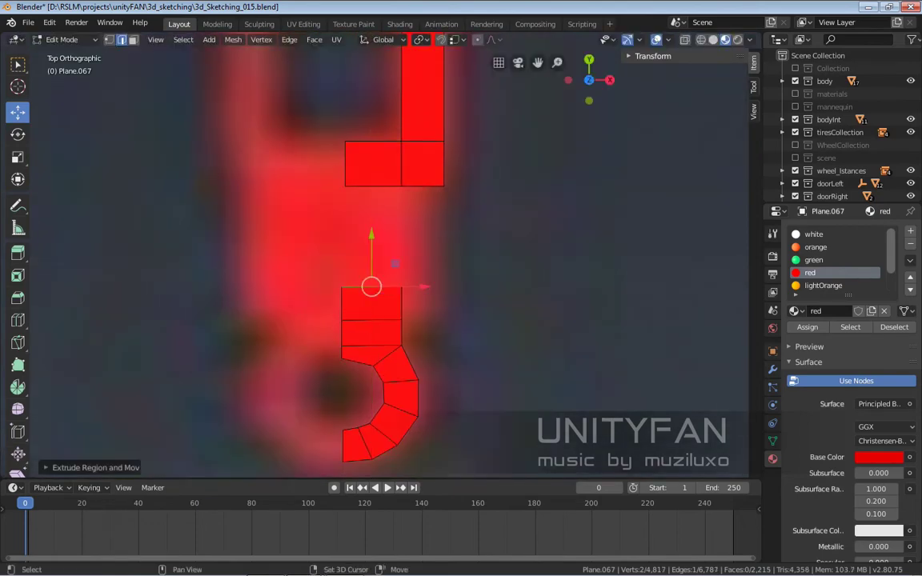
{"action": "key", "text": "x"}
{"action": "left_click", "coordinate": [339, 346]}
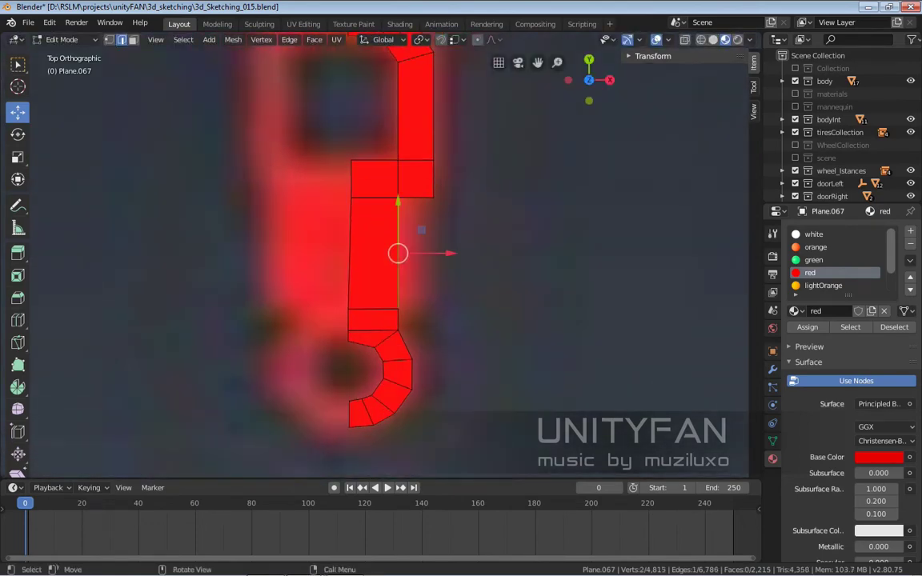
- Duplicate the traced right half and mirror it with scale X -1 onto the left
{"action": "key", "text": "g"}
{"action": "left_click", "coordinate": [381, 320]}
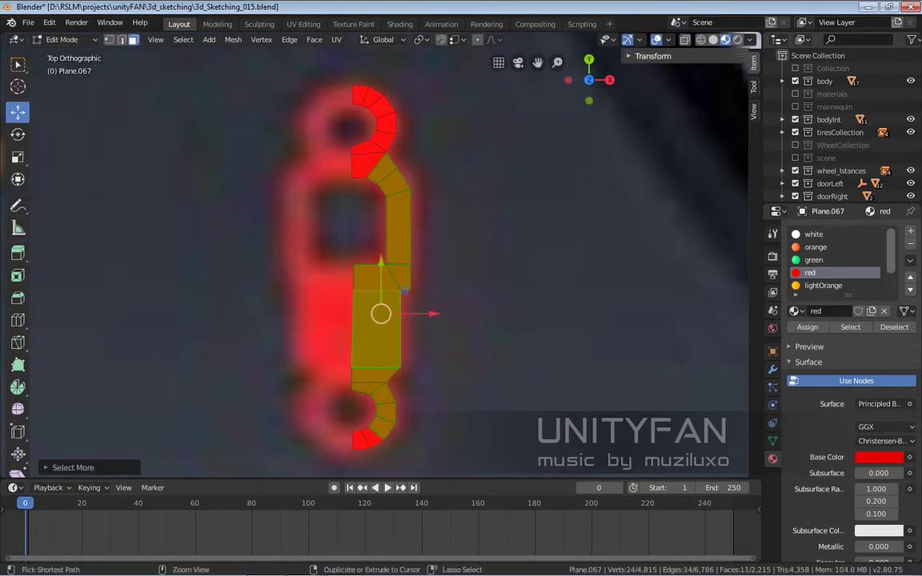
{"action": "key", "text": "a"}
{"action": "key", "text": "shift+d"}
{"action": "key", "text": "s"}
{"action": "key", "text": "x"}
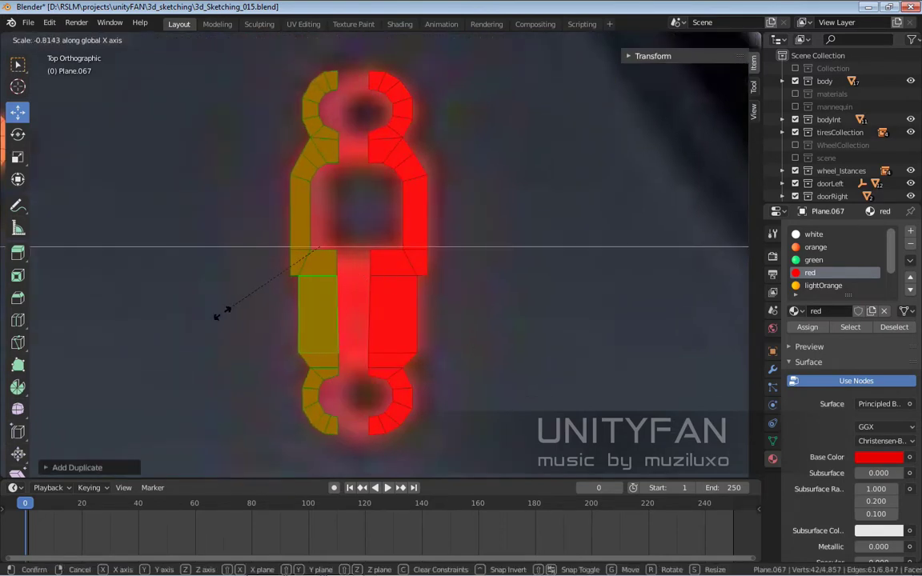
{"action": "left_click", "coordinate": [198, 327]}
- Select the left half and move it against the right half
{"action": "scroll", "coordinate": [369, 264], "scroll_direction": "up", "scroll_amount": 2}
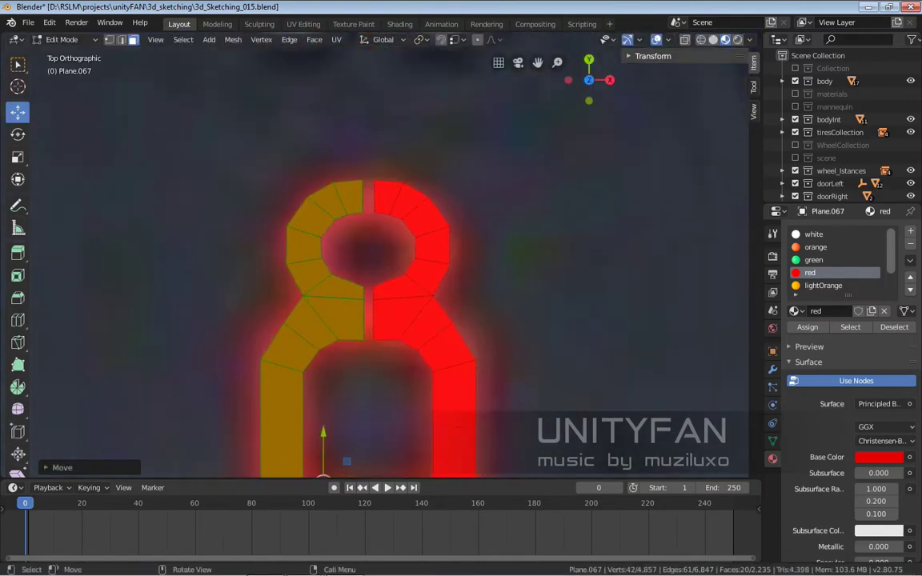
{"action": "key", "text": "alt+a"}
{"action": "left_click", "coordinate": [294, 339]}
{"action": "key", "text": "ctrl+KP_Add"}
{"action": "scroll", "coordinate": [344, 240], "scroll_direction": "up", "scroll_amount": 2}
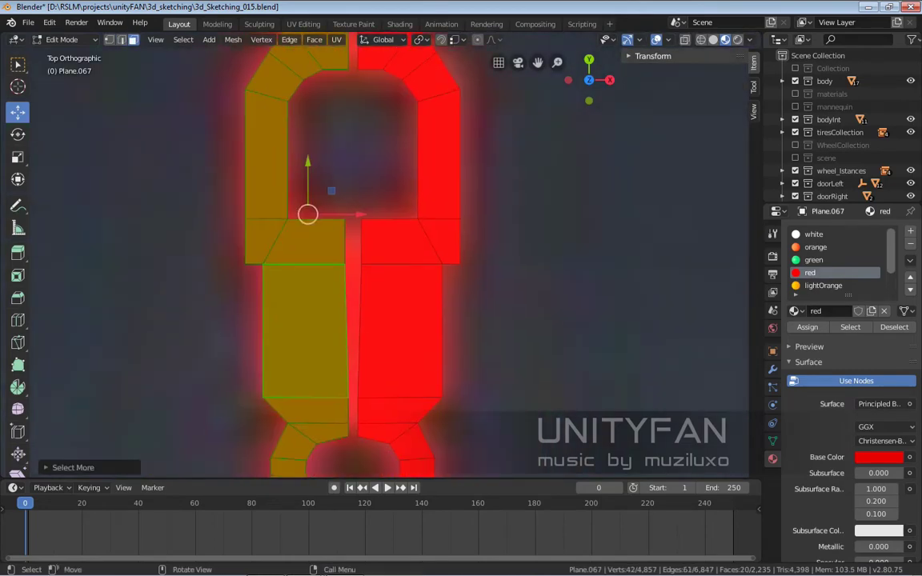
{"action": "key", "text": "g"}
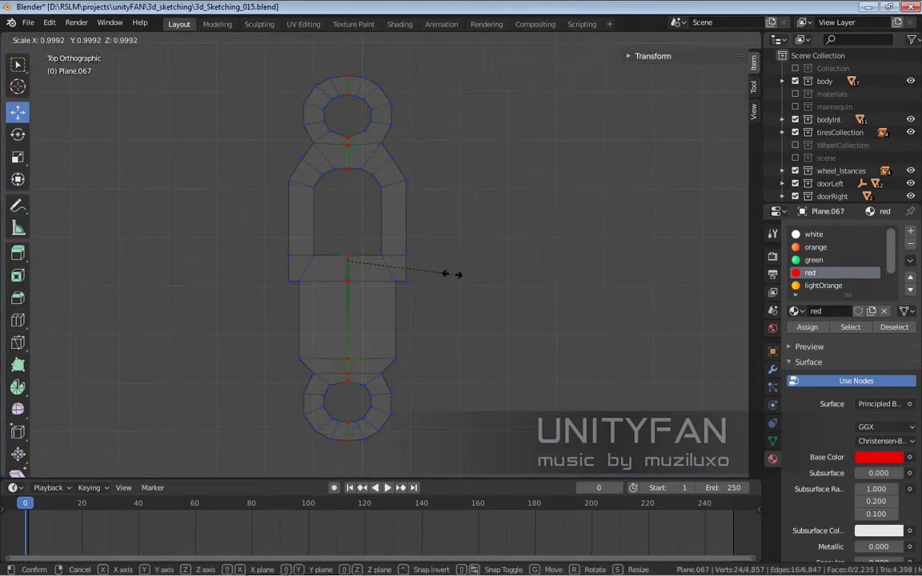
- Flatten the centre seam with scale X 0, merge by distance, and exit Edit Mode
{"action": "scroll", "coordinate": [449, 274], "scroll_direction": "up", "scroll_amount": 2}
{"action": "key", "text": "s"}
{"action": "key", "text": "x"}
{"action": "key", "text": "0"}
{"action": "key", "text": "Return"}
{"action": "left_click", "coordinate": [261, 39]}
{"action": "left_click", "coordinate": [425, 283]}
{"action": "key", "text": "z"}
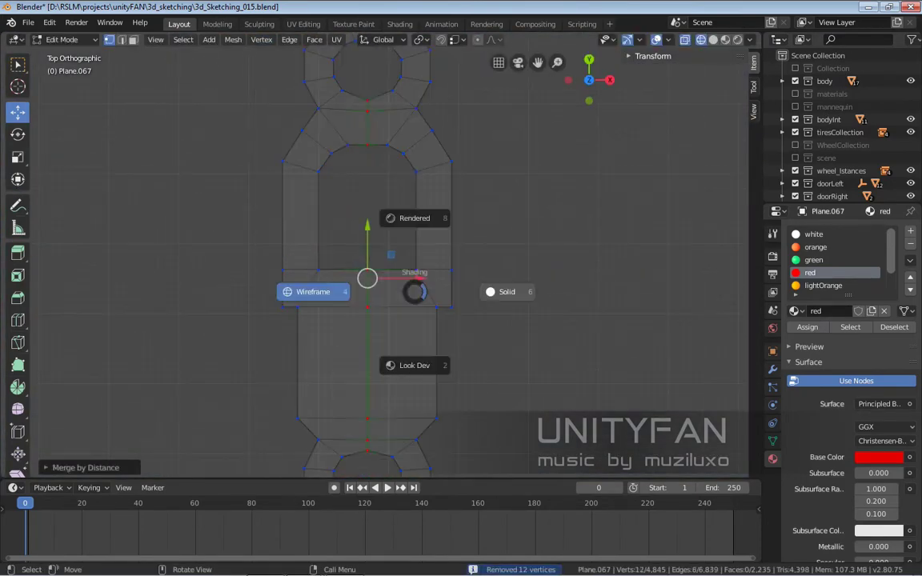
{"action": "key", "text": "Tab"}
- Back in Edit Mode, duplicate a face and move it vertically onto the oil-can outline
{"action": "scroll", "coordinate": [374, 254], "scroll_direction": "down", "scroll_amount": 5}
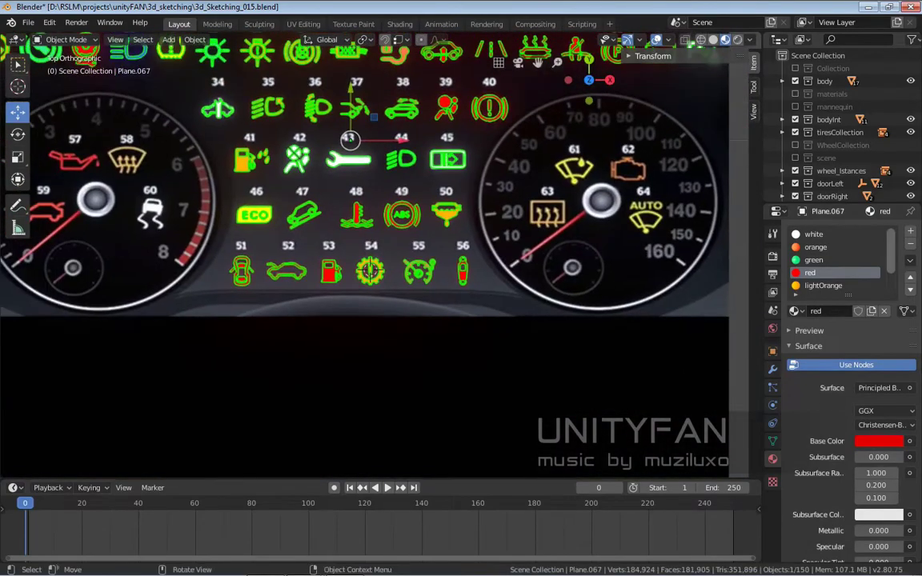
{"action": "scroll", "coordinate": [375, 255], "scroll_direction": "down", "scroll_amount": 1}
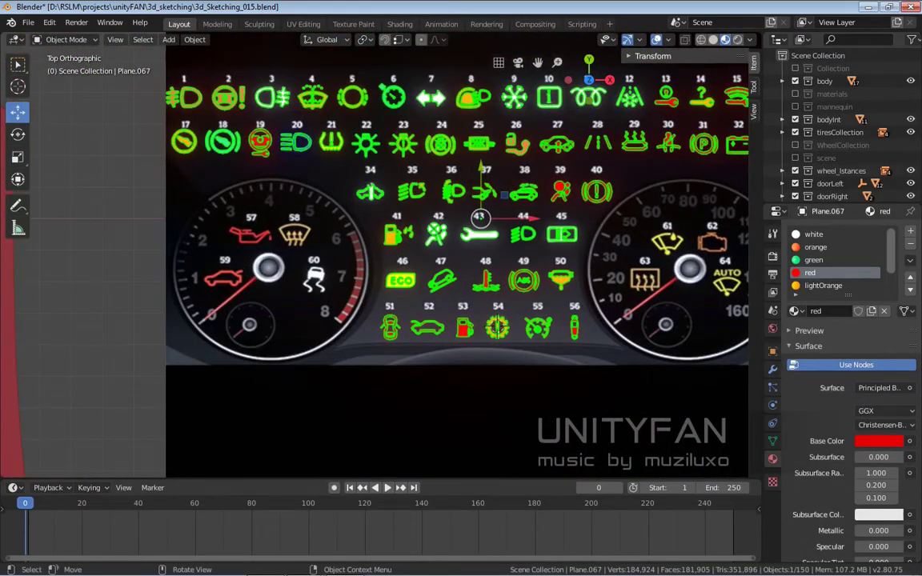
{"action": "scroll", "coordinate": [457, 255], "scroll_direction": "up", "scroll_amount": 3}
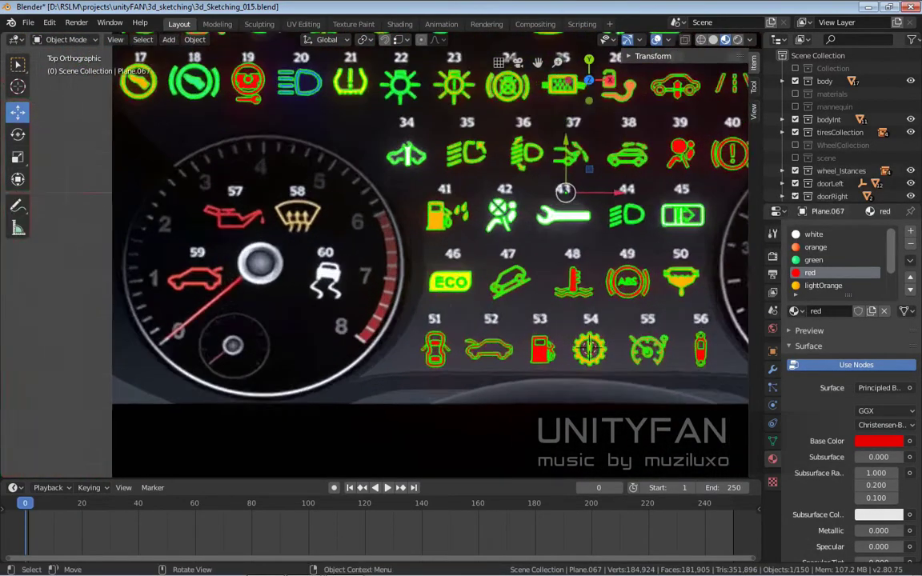
{"action": "key", "text": "Tab"}
{"action": "scroll", "coordinate": [457, 254], "scroll_direction": "up", "scroll_amount": 3}
{"action": "scroll", "coordinate": [251, 464], "scroll_direction": "up", "scroll_amount": 2}
{"action": "scroll", "coordinate": [250, 465], "scroll_direction": "down", "scroll_amount": 3}
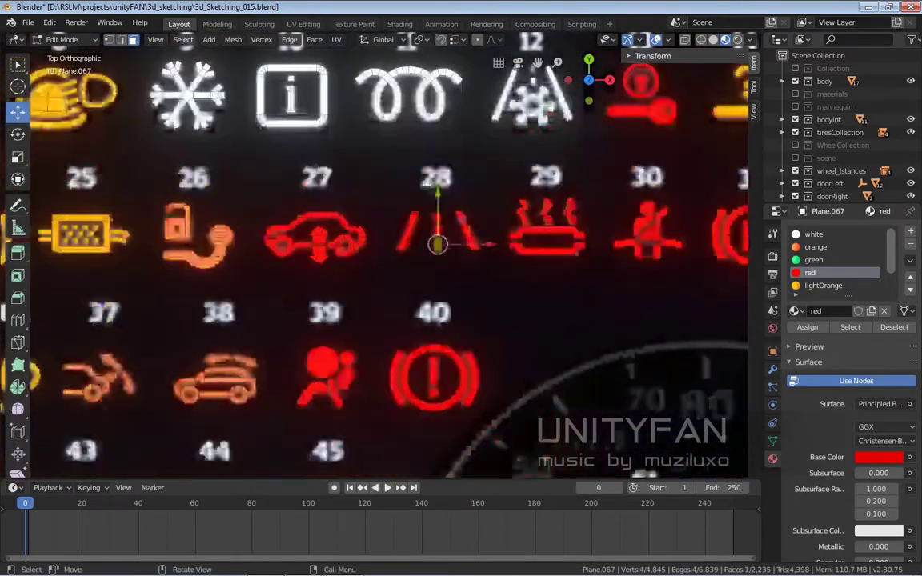
{"action": "scroll", "coordinate": [250, 465], "scroll_direction": "down", "scroll_amount": 3}
{"action": "key", "text": "shift+d"}
{"action": "scroll", "coordinate": [376, 297], "scroll_direction": "up", "scroll_amount": 6}
{"action": "scroll", "coordinate": [377, 297], "scroll_direction": "up", "scroll_amount": 10}
{"action": "key", "text": "g"}
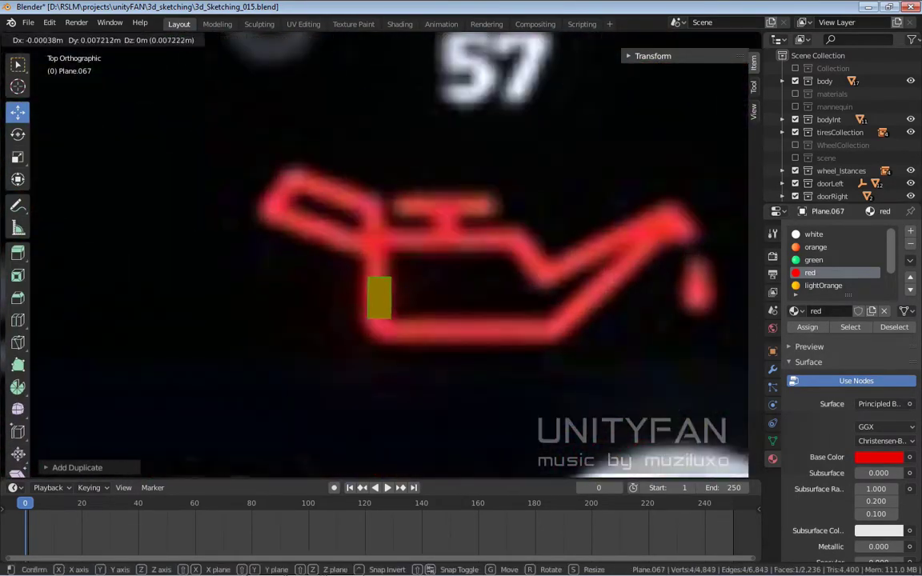
{"action": "key", "text": "Return"}
{"action": "key", "text": "g"}
{"action": "key", "text": "y"}
{"action": "key", "text": "Return"}
- Extrude a vertical bar upward and tilt its top segment to follow the outline
{"action": "scroll", "coordinate": [360, 296], "scroll_direction": "up", "scroll_amount": 2}
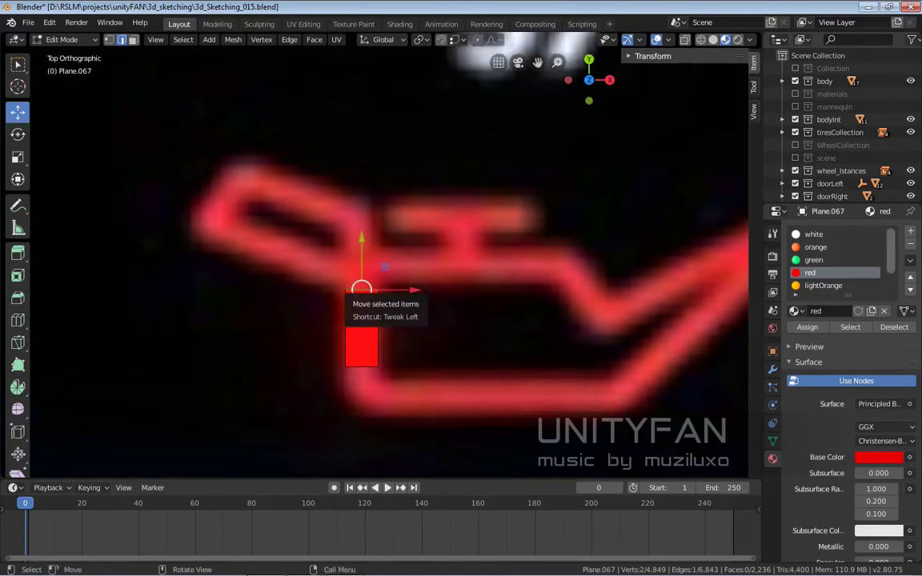
{"action": "key", "text": "e"}
{"action": "key", "text": "Return"}
{"action": "scroll", "coordinate": [361, 296], "scroll_direction": "up", "scroll_amount": 2}
{"action": "key", "text": "e"}
{"action": "key", "text": "Return"}
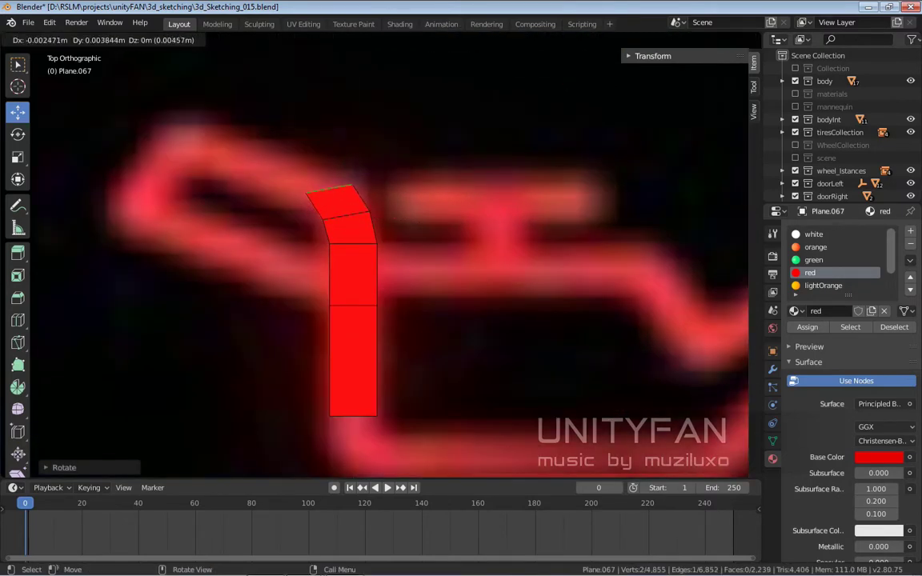
{"action": "key", "text": "Return"}
{"action": "key", "text": "e"}
{"action": "mouse_move", "coordinate": [329, 190]}
{"action": "middle_mouse_down", "text": "shift"}
{"action": "mouse_move", "coordinate": [386, 248]}
{"action": "mouse_move", "coordinate": [446, 241]}
{"action": "middle_mouse_up", "text": "shift"}
{"action": "key", "text": "Return"}
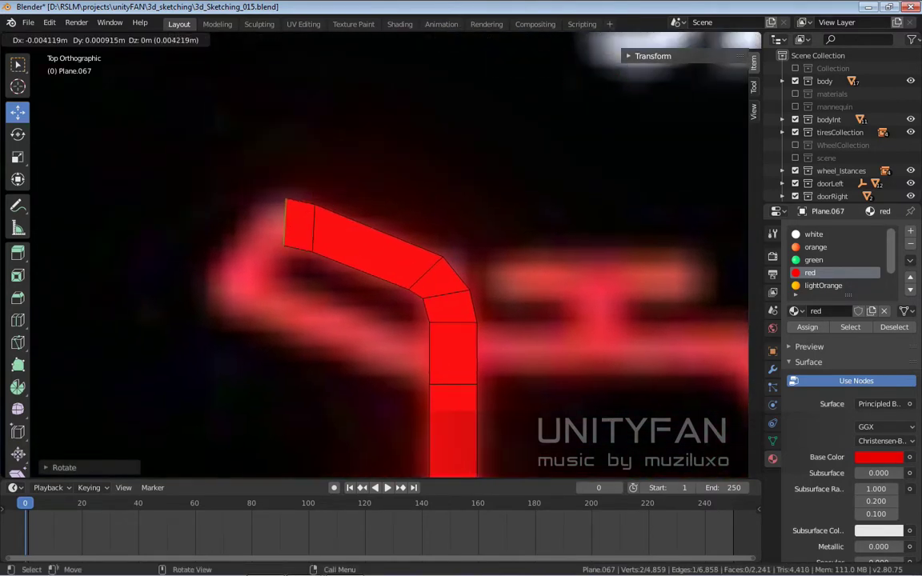
- Extrude another short segment along the oil-can outline
{"action": "middle_click_drag", "start_coordinate": [320, 241], "coordinate": [341, 240], "text": "shift"}
{"action": "key", "text": "e"}
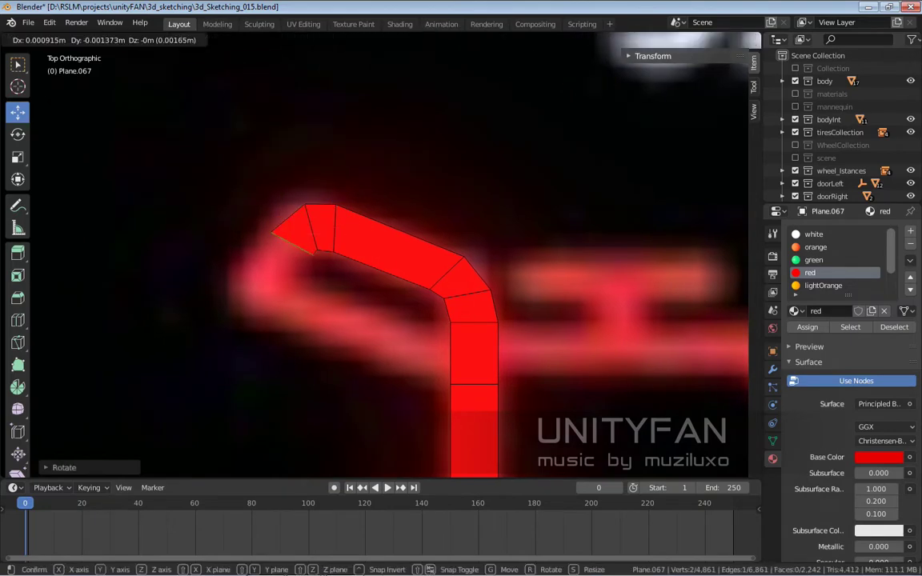
{"action": "key", "text": "Return"}
{"action": "scroll", "coordinate": [401, 280], "scroll_direction": "down", "scroll_amount": 2}
{"action": "scroll", "coordinate": [400, 280], "scroll_direction": "up", "scroll_amount": 1}
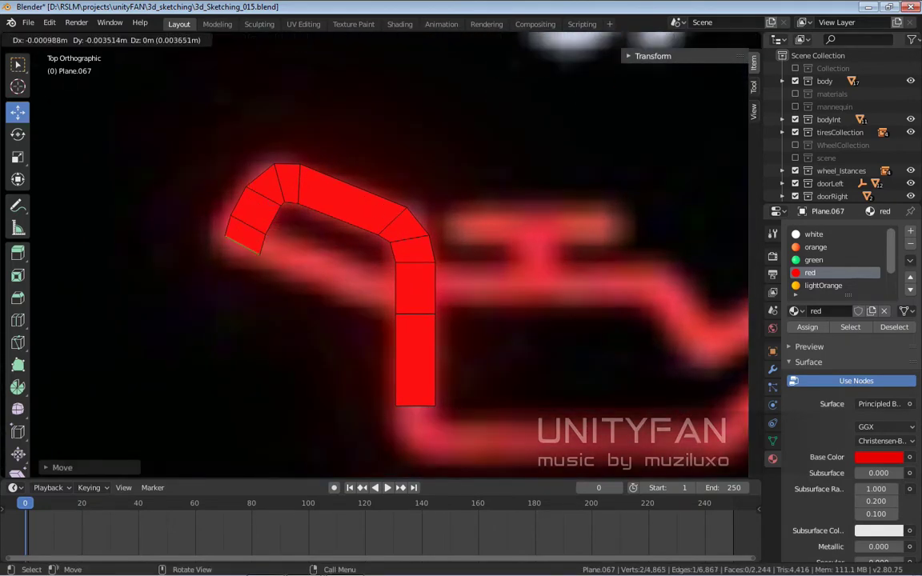
{"action": "key", "text": "Return"}
{"action": "scroll", "coordinate": [384, 256], "scroll_direction": "up", "scroll_amount": 2}
- Extrude a diagonal segment from the left edge so it meets the vertical bar
{"action": "key", "text": "e"}
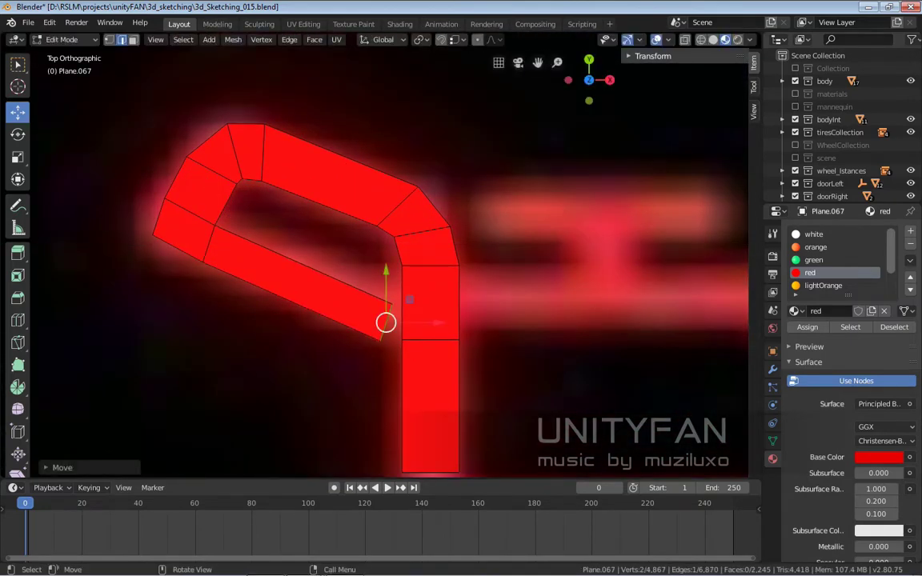
{"action": "key", "text": "g"}
{"action": "key", "text": "Return"}
{"action": "key", "text": "Return"}
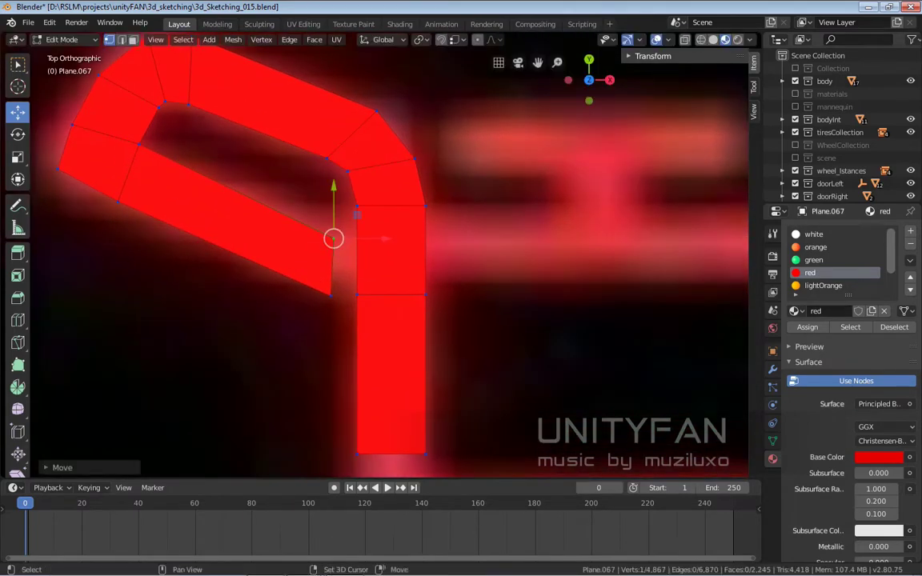
{"action": "key", "text": "g"}
{"action": "key", "text": "Return"}
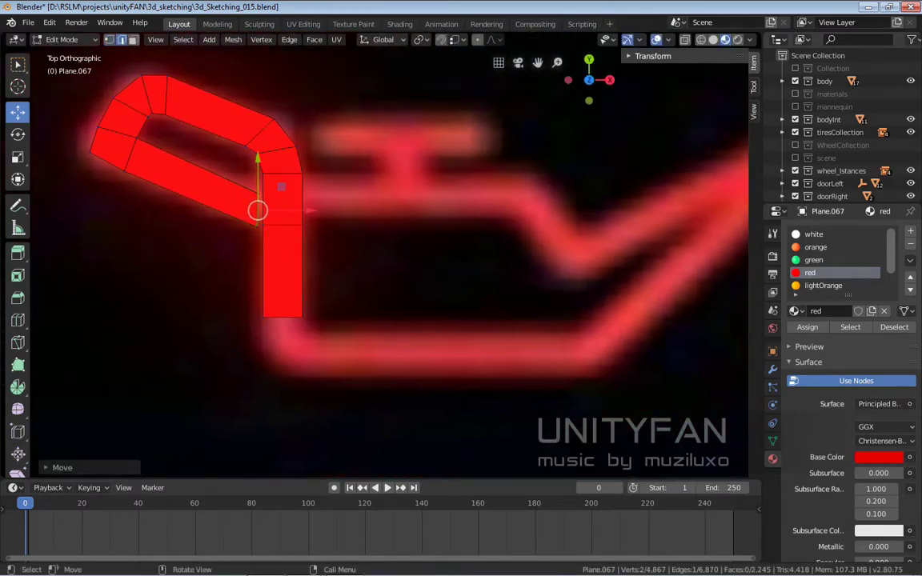
{"action": "scroll", "coordinate": [211, 384], "scroll_direction": "down", "scroll_amount": 1}
{"action": "scroll", "coordinate": [472, 265], "scroll_direction": "up", "scroll_amount": 1}
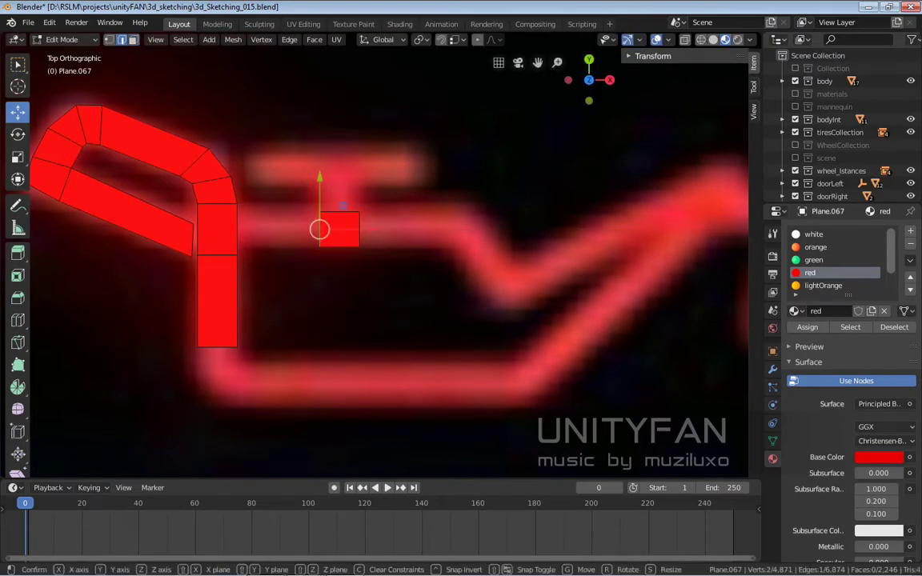
- Extrude a long X-constrained horizontal bar along the oil can's top edge
{"action": "key", "text": "Return"}
{"action": "key", "text": "e"}
{"action": "key", "text": "x"}
{"action": "key", "text": "Return"}
{"action": "middle_click_drag", "start_coordinate": [480, 241], "coordinate": [328, 240], "text": "shift"}
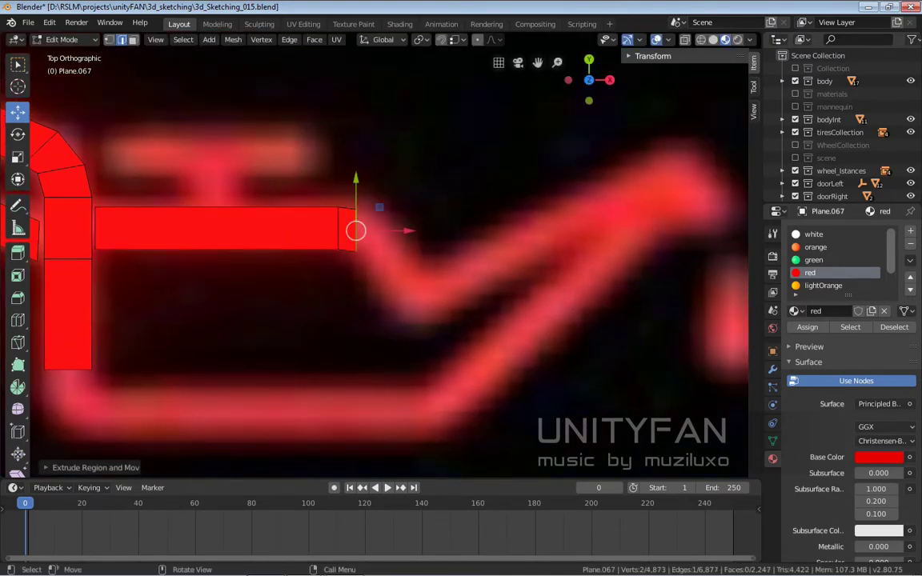
- Extrude a short end segment and rotate it down-right to align with the outline
{"action": "key", "text": "e"}
{"action": "key", "text": "Return"}
{"action": "key", "text": "r"}
{"action": "key", "text": "Return"}
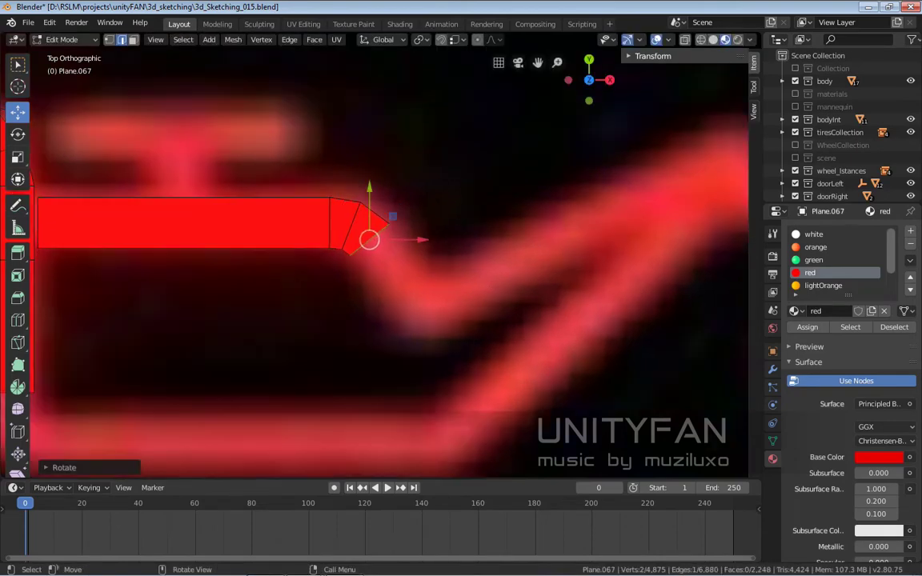
{"action": "key", "text": "e"}
{"action": "key", "text": "Return"}
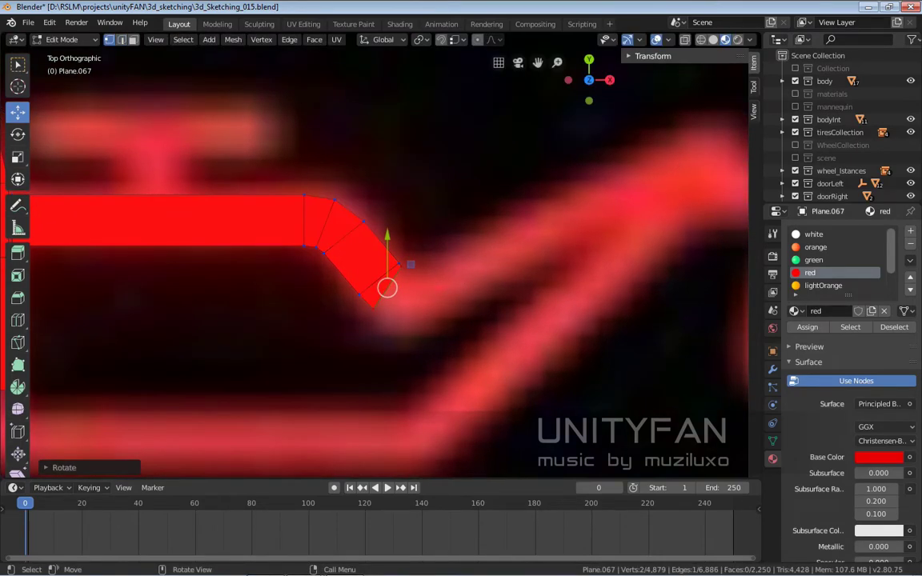
{"action": "key", "text": "g"}
{"action": "key", "text": "Return"}
{"action": "scroll", "coordinate": [384, 288], "scroll_direction": "up", "scroll_amount": 2}
{"action": "middle_click_drag", "start_coordinate": [445, 249], "coordinate": [387, 275], "text": "shift"}
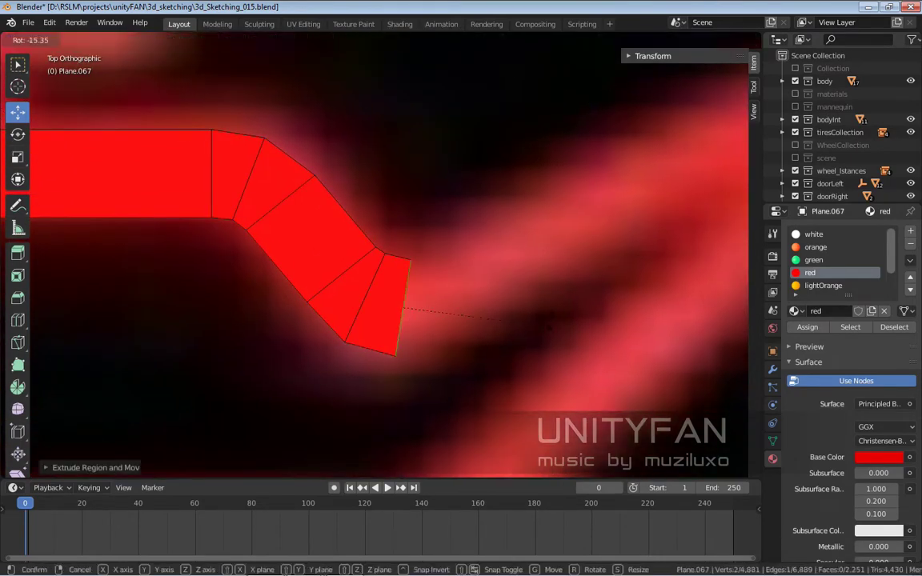
{"action": "key", "text": "Return"}
- Move and scale the end segment narrower to fit the outline
{"action": "scroll", "coordinate": [548, 329], "scroll_direction": "down", "scroll_amount": 3}
{"action": "key", "text": "g"}
{"action": "key", "text": "s"}
{"action": "key", "text": "Return"}
{"action": "scroll", "coordinate": [548, 328], "scroll_direction": "up", "scroll_amount": 3}
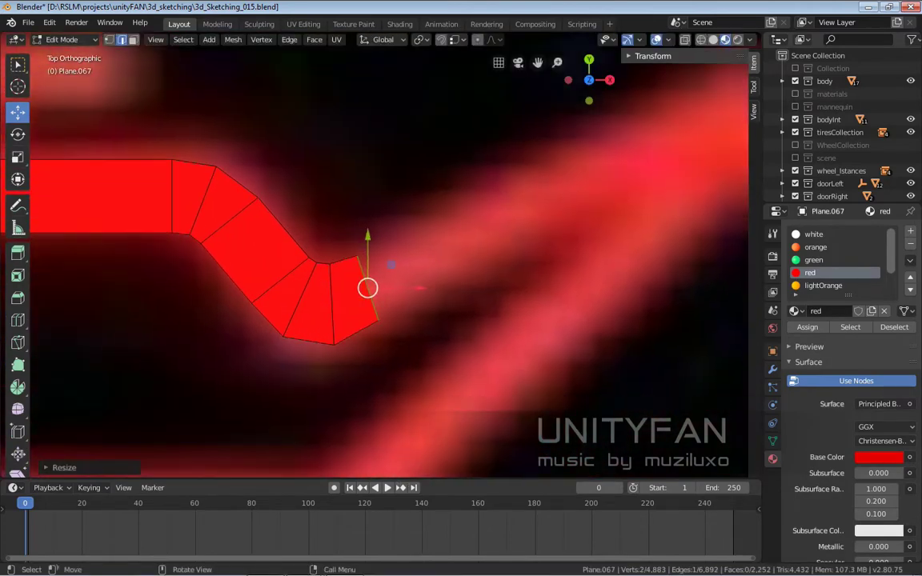
{"action": "scroll", "coordinate": [367, 287], "scroll_direction": "down", "scroll_amount": 4}
- Extrude a new face from the end and rotate it along the spout
{"action": "key", "text": "e"}
{"action": "scroll", "coordinate": [385, 264], "scroll_direction": "down", "scroll_amount": 3}
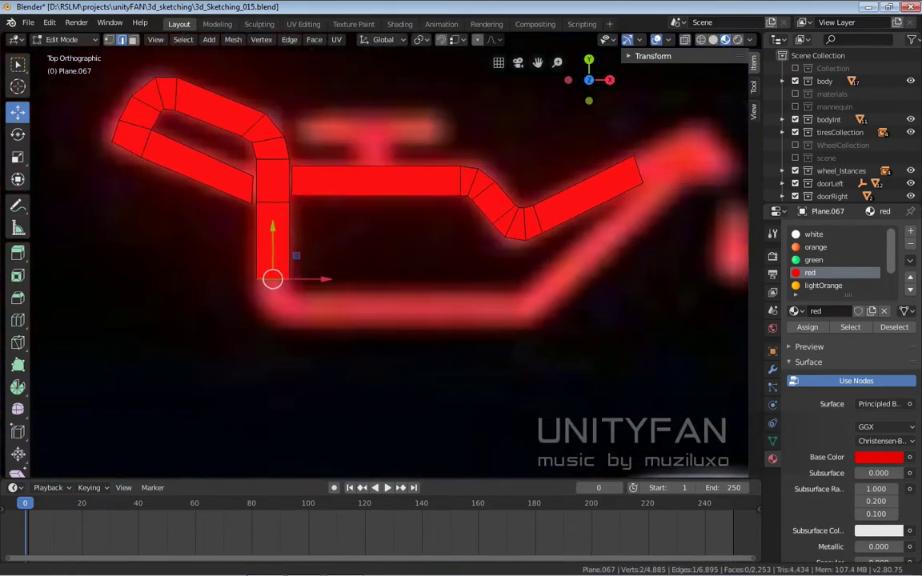
{"action": "scroll", "coordinate": [384, 265], "scroll_direction": "up", "scroll_amount": 5}
{"action": "key", "text": "e"}
{"action": "key", "text": "r"}
{"action": "key", "text": "Return"}
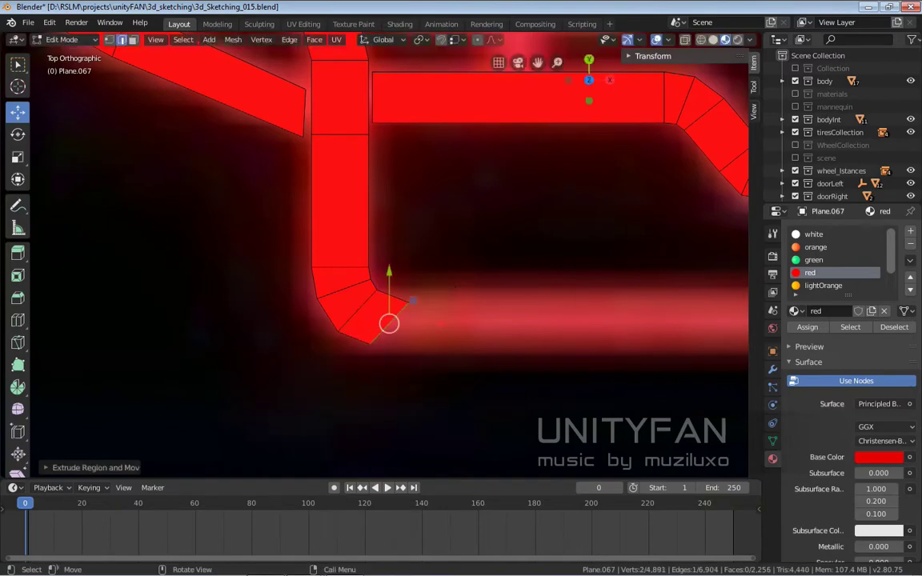
- Extrude an X-constrained segment at the spout and select the strip-end vertex
{"action": "key", "text": "Return"}
{"action": "scroll", "coordinate": [385, 320], "scroll_direction": "down", "scroll_amount": 3}
{"action": "key", "text": "e"}
{"action": "key", "text": "x"}
{"action": "key", "text": "Return"}
{"action": "scroll", "coordinate": [339, 350], "scroll_direction": "up", "scroll_amount": 2}
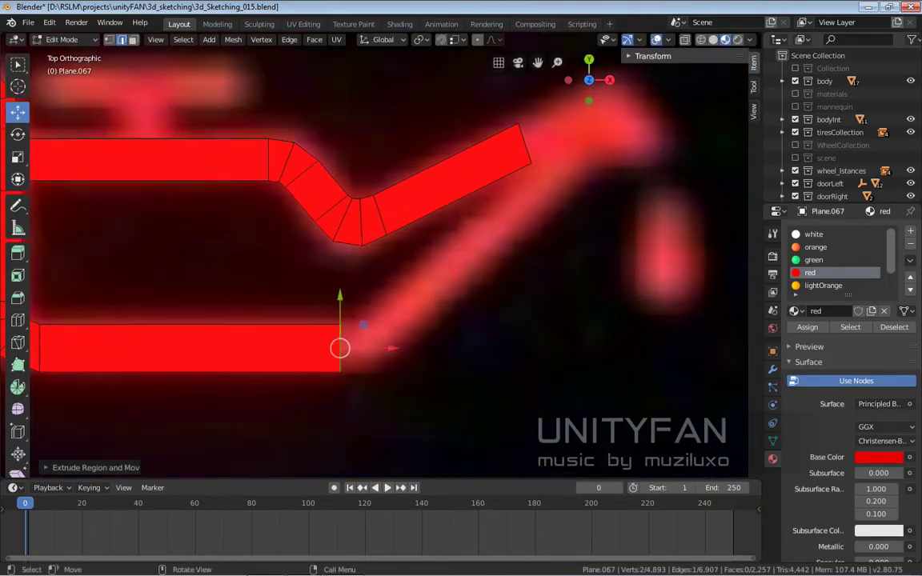
{"action": "scroll", "coordinate": [372, 315], "scroll_direction": "down", "scroll_amount": 2}
{"action": "left_click", "coordinate": [381, 304]}
{"action": "scroll", "coordinate": [390, 341], "scroll_direction": "down", "scroll_amount": 2}
- Extrude the lower bar's end edge into a new segment and snap its vertex to the outline
{"action": "scroll", "coordinate": [390, 341], "scroll_direction": "up", "scroll_amount": 1}
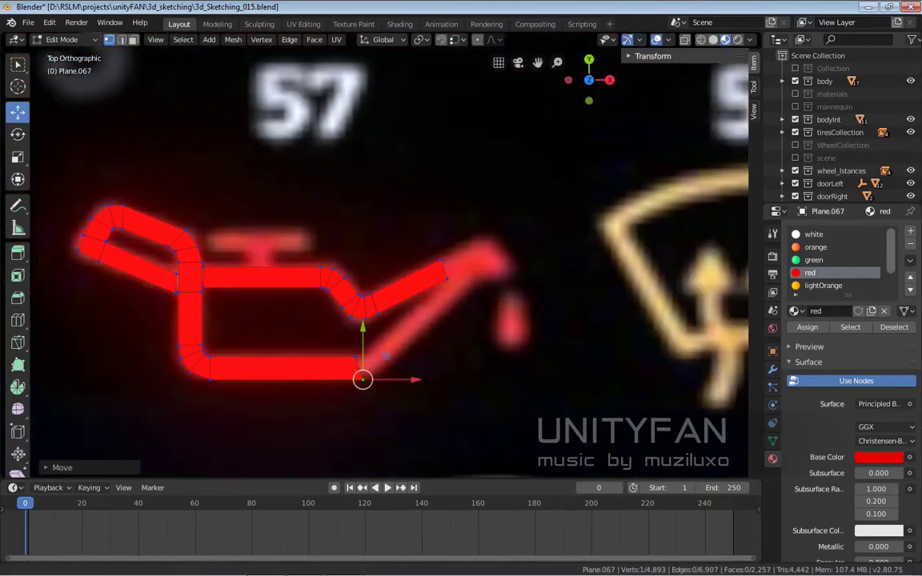
{"action": "scroll", "coordinate": [397, 320], "scroll_direction": "up", "scroll_amount": 4}
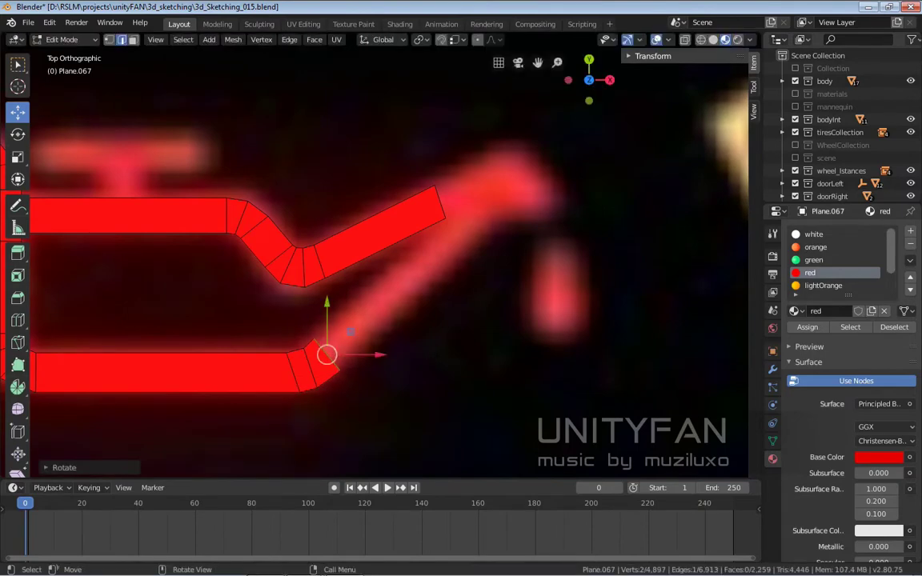
{"action": "scroll", "coordinate": [376, 320], "scroll_direction": "up", "scroll_amount": 2}
{"action": "scroll", "coordinate": [376, 320], "scroll_direction": "up", "scroll_amount": 1}
{"action": "left_click", "coordinate": [275, 418]}
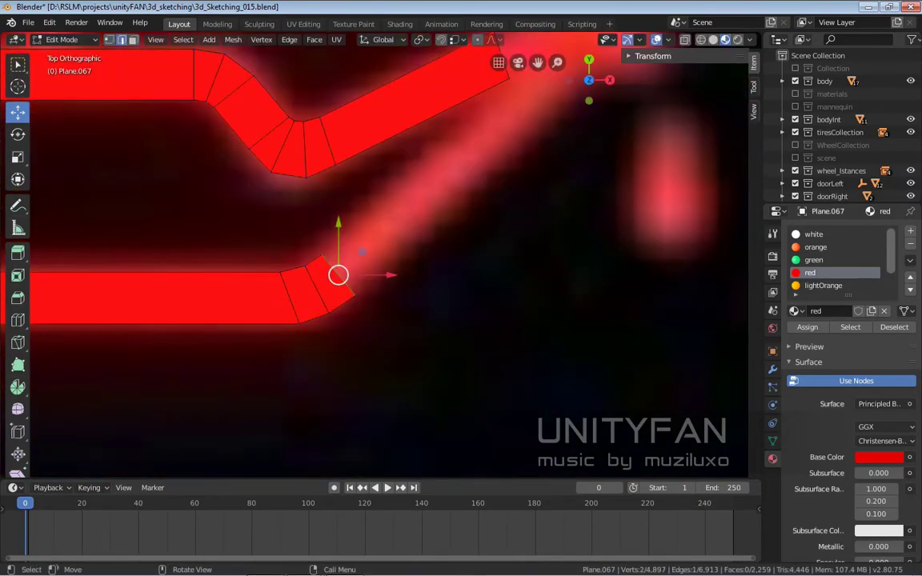
{"action": "key", "text": "e"}
{"action": "left_click", "coordinate": [458, 216]}
{"action": "scroll", "coordinate": [448, 240], "scroll_direction": "up", "scroll_amount": 2}
{"action": "key", "text": "g"}
{"action": "left_click", "coordinate": [342, 345]}
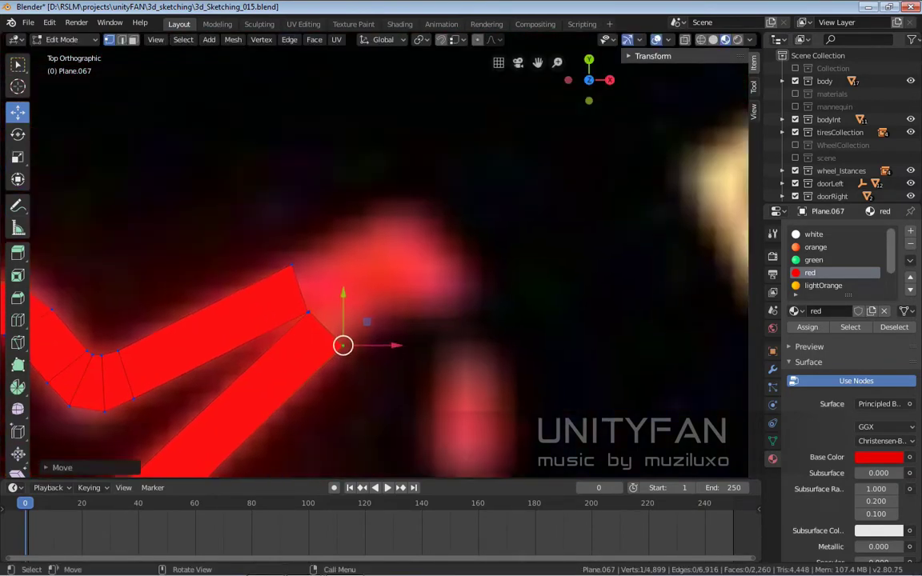
{"action": "scroll", "coordinate": [350, 302], "scroll_direction": "up", "scroll_amount": 2}
{"action": "key", "text": "alt+a"}
- Merge the spout's two tip vertices At Center and reshape the tip to match the reference
{"action": "key", "text": "e"}
{"action": "left_click", "coordinate": [327, 282]}
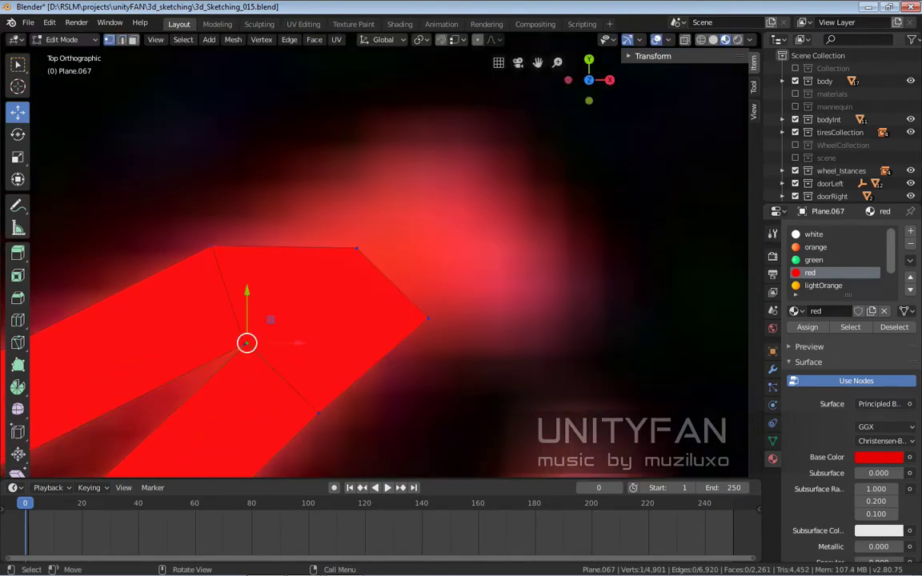
{"action": "key", "text": "alt+m"}
{"action": "left_click", "coordinate": [227, 339]}
{"action": "left_click_drag", "start_coordinate": [271, 334], "coordinate": [345, 190]}
{"action": "key", "text": "alt+a"}
{"action": "scroll", "coordinate": [320, 304], "scroll_direction": "down", "scroll_amount": 1}
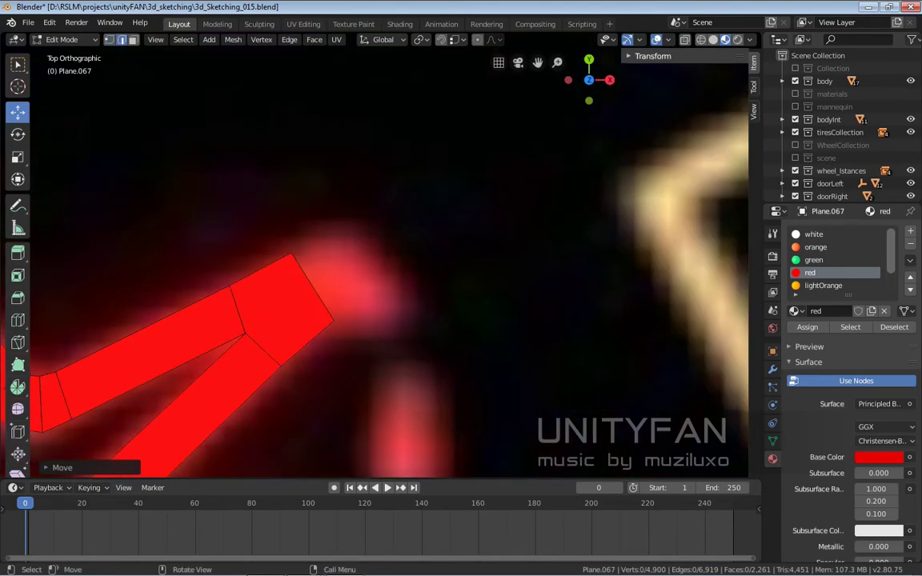
{"action": "left_click_drag", "start_coordinate": [337, 274], "coordinate": [305, 248]}
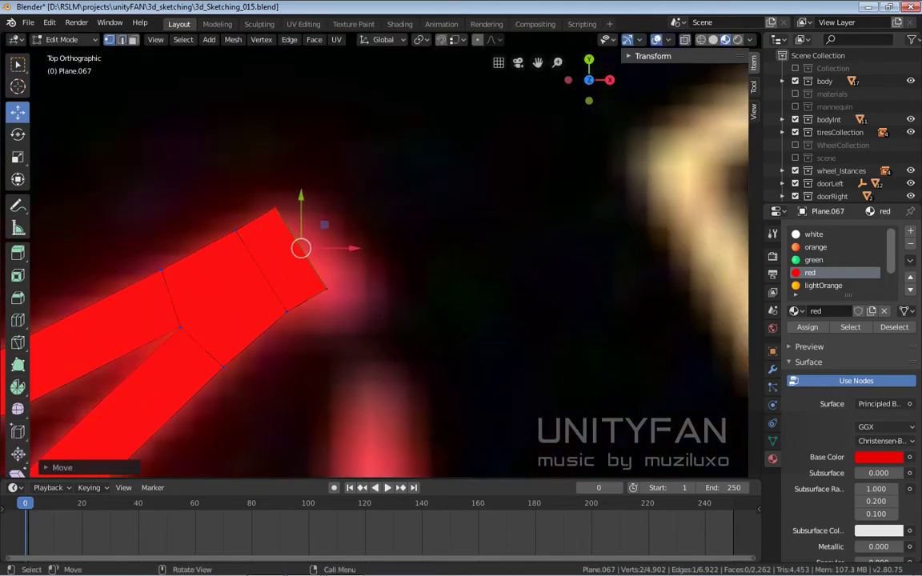
{"action": "key", "text": "alt+a"}
{"action": "mouse_move", "coordinate": [337, 312]}
{"action": "left_mouse_down"}
{"action": "mouse_move", "coordinate": [368, 291]}
{"action": "mouse_move", "coordinate": [320, 264]}
{"action": "left_mouse_up"}
- Duplicate the can body's top face upward and scale it narrower in X for the lid stem
{"action": "key", "text": "3"}
{"action": "left_click", "coordinate": [323, 268]}
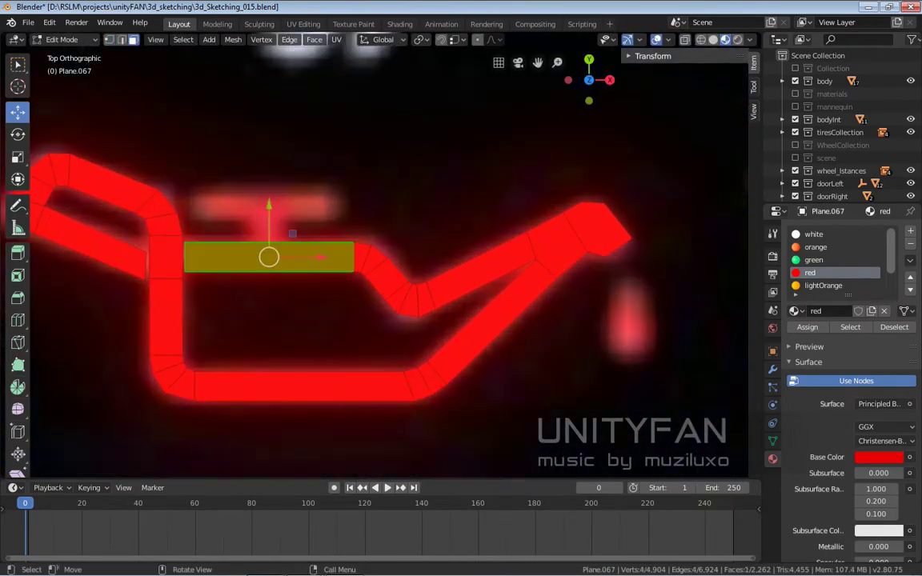
{"action": "key", "text": "shift+d"}
{"action": "key", "text": "y"}
{"action": "left_click", "coordinate": [292, 234]}
{"action": "key", "text": "s"}
{"action": "key", "text": "x"}
{"action": "left_click", "coordinate": [360, 267]}
{"action": "scroll", "coordinate": [334, 208], "scroll_direction": "up", "scroll_amount": 3}
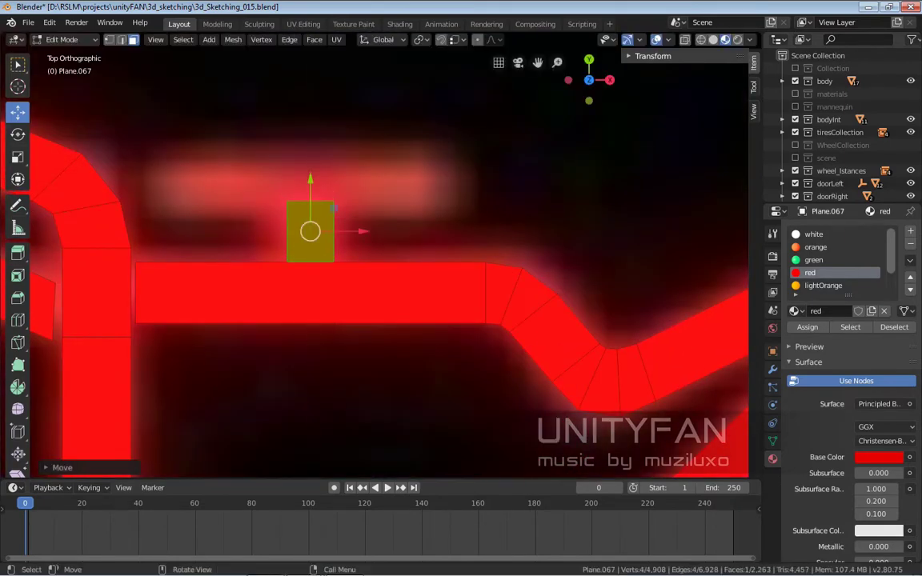
- Extrude the stem's top edge vertically to finish the lid stem, then orbit to survey
{"action": "key", "text": "2"}
{"action": "left_click", "coordinate": [308, 201]}
{"action": "key", "text": "e"}
{"action": "key", "text": "y"}
{"action": "left_click", "coordinate": [302, 160]}
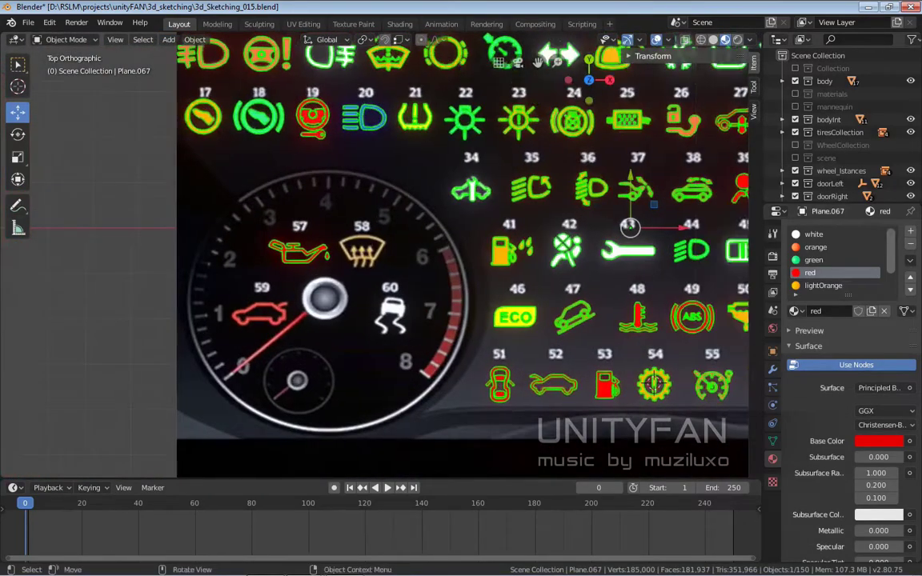
{"action": "mouse_move", "coordinate": [377, 256]}
{"action": "middle_mouse_down"}
{"action": "mouse_move", "coordinate": [416, 240]}
{"action": "mouse_move", "coordinate": [449, 257]}
{"action": "middle_mouse_up"}
- Place the duplicated light-orange frame over icon 58 and delete its small centre piece
{"action": "scroll", "coordinate": [465, 264], "scroll_direction": "up", "scroll_amount": 4}
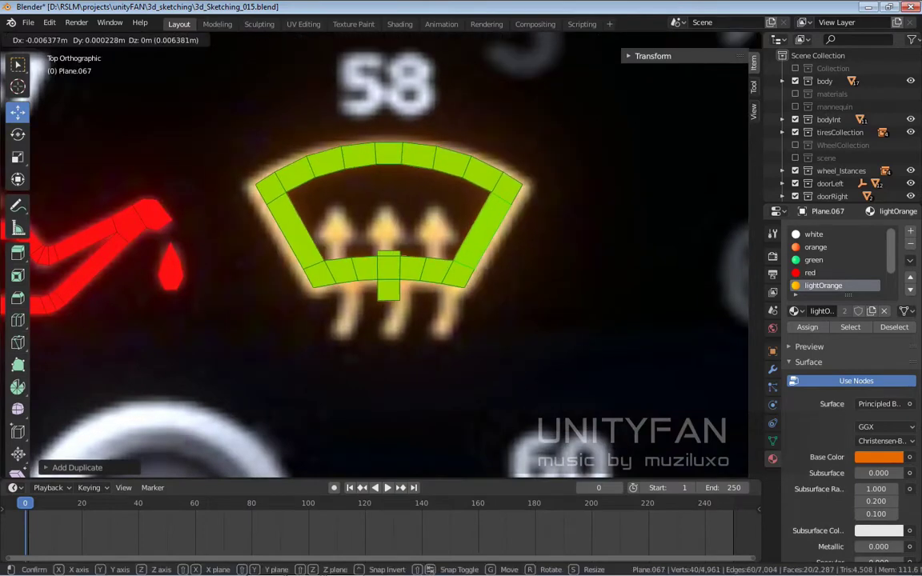
{"action": "key", "text": "y"}
{"action": "key", "text": "Return"}
{"action": "scroll", "coordinate": [361, 257], "scroll_direction": "up", "scroll_amount": 2}
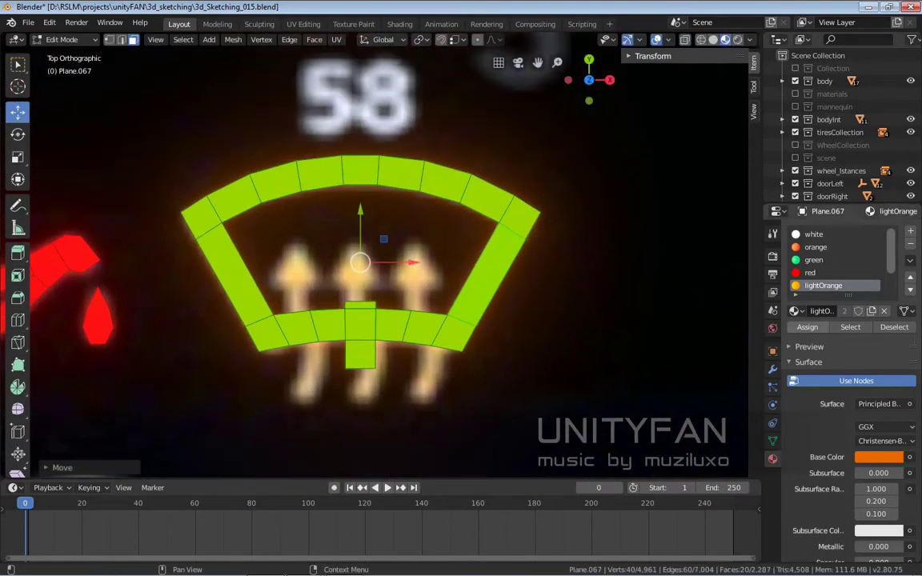
{"action": "left_click", "coordinate": [360, 344]}
{"action": "key", "text": "x"}
{"action": "left_click", "coordinate": [350, 299]}
- Extrude a duplicated square below the frame into a stem reaching up to the arc
{"action": "scroll", "coordinate": [204, 355], "scroll_direction": "up", "scroll_amount": 2}
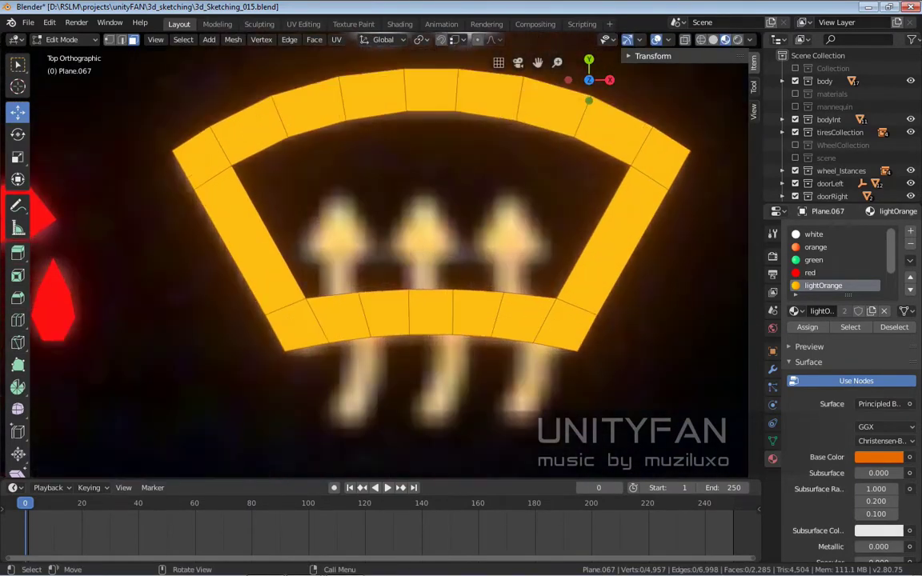
{"action": "scroll", "coordinate": [308, 242], "scroll_direction": "down", "scroll_amount": 2}
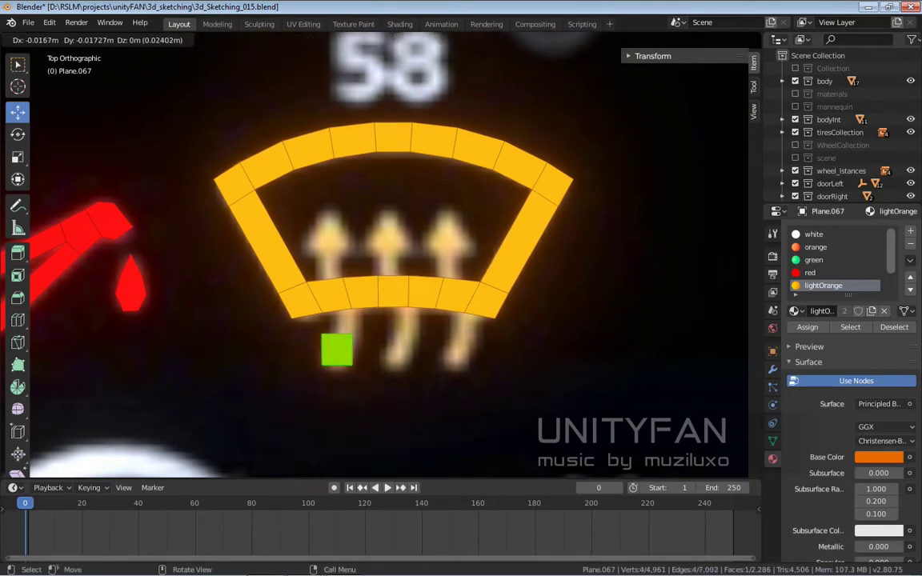
{"action": "key", "text": "Return"}
{"action": "scroll", "coordinate": [337, 372], "scroll_direction": "up", "scroll_amount": 2}
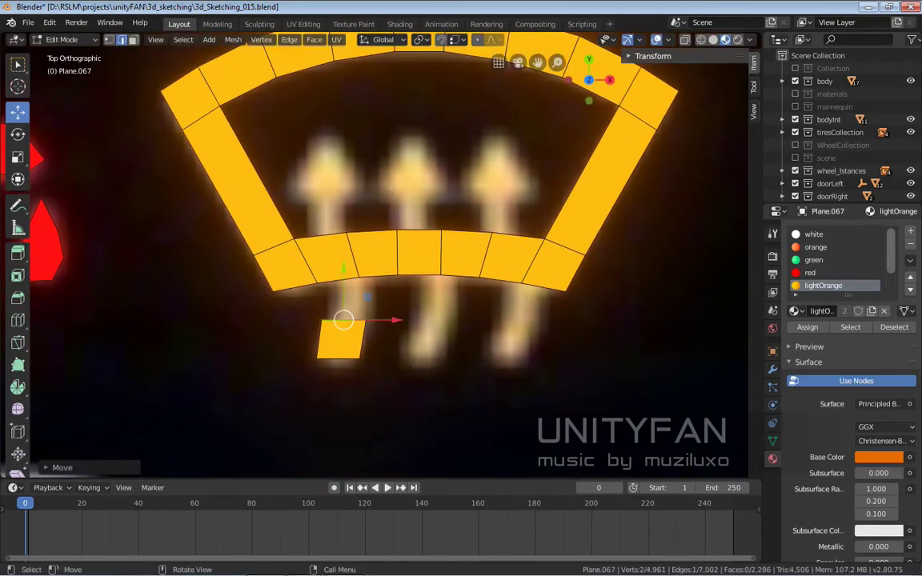
{"action": "scroll", "coordinate": [378, 240], "scroll_direction": "up", "scroll_amount": 1}
{"action": "scroll", "coordinate": [355, 247], "scroll_direction": "up", "scroll_amount": 1}
{"action": "key", "text": "e"}
{"action": "key", "text": "Return"}
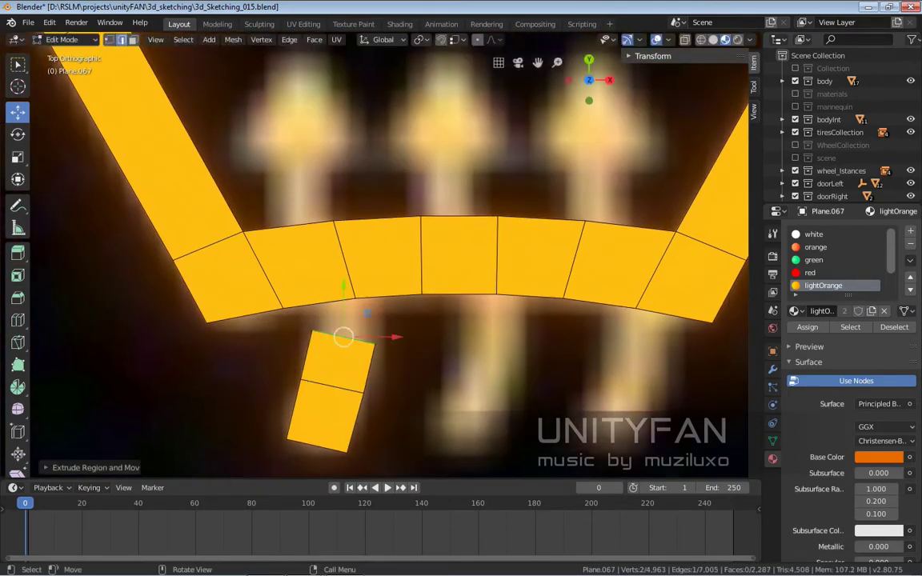
{"action": "scroll", "coordinate": [342, 320], "scroll_direction": "up", "scroll_amount": 1}
{"action": "left_click_drag", "start_coordinate": [345, 330], "coordinate": [342, 319]}
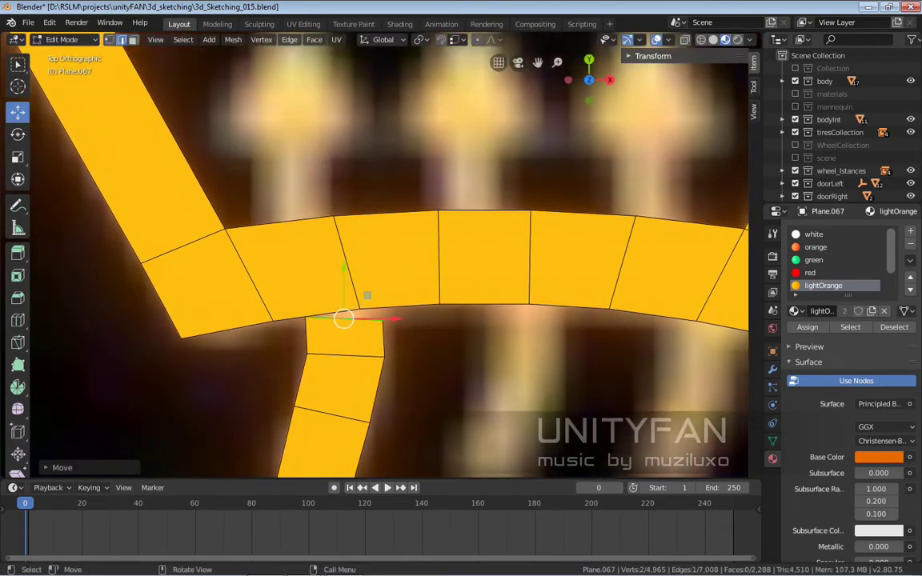
{"action": "left_click", "coordinate": [381, 310]}
- Copy the strip's top face above the arc as the first arrow's shaft
{"action": "middle_click_drag", "start_coordinate": [381, 311], "coordinate": [400, 267], "text": "shift"}
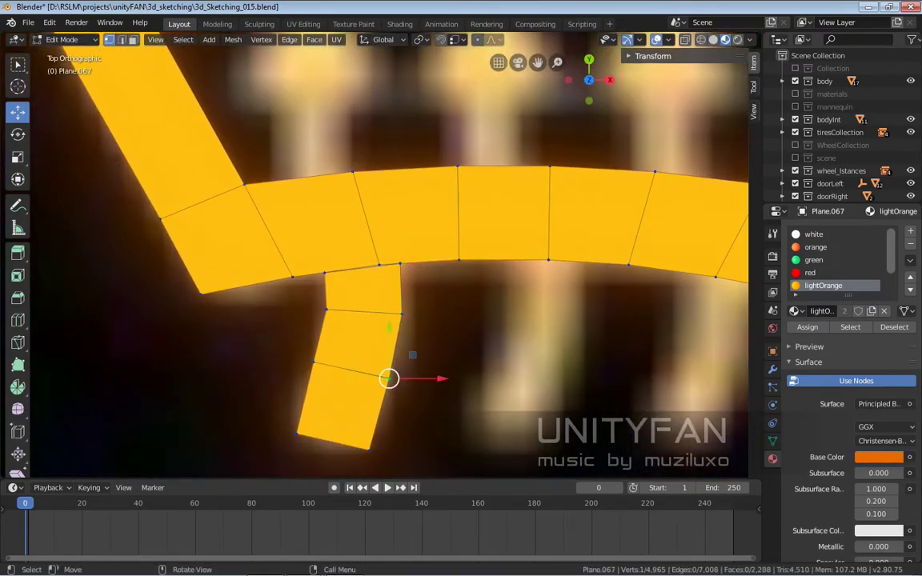
{"action": "scroll", "coordinate": [377, 256], "scroll_direction": "down", "scroll_amount": 2}
{"action": "scroll", "coordinate": [392, 320], "scroll_direction": "up", "scroll_amount": 1}
{"action": "left_click", "coordinate": [396, 334]}
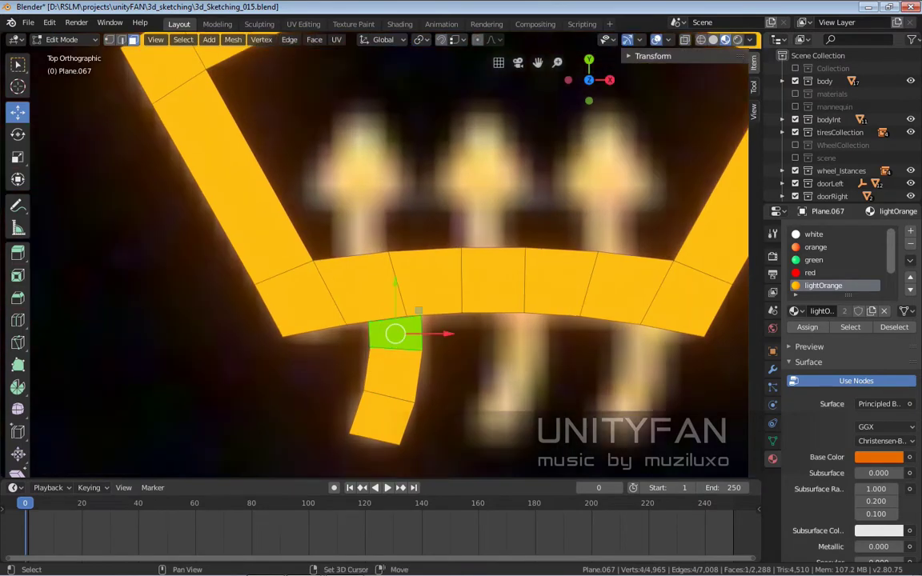
{"action": "scroll", "coordinate": [384, 256], "scroll_direction": "up", "scroll_amount": 2}
{"action": "scroll", "coordinate": [384, 256], "scroll_direction": "up", "scroll_amount": 2}
{"action": "key", "text": "g"}
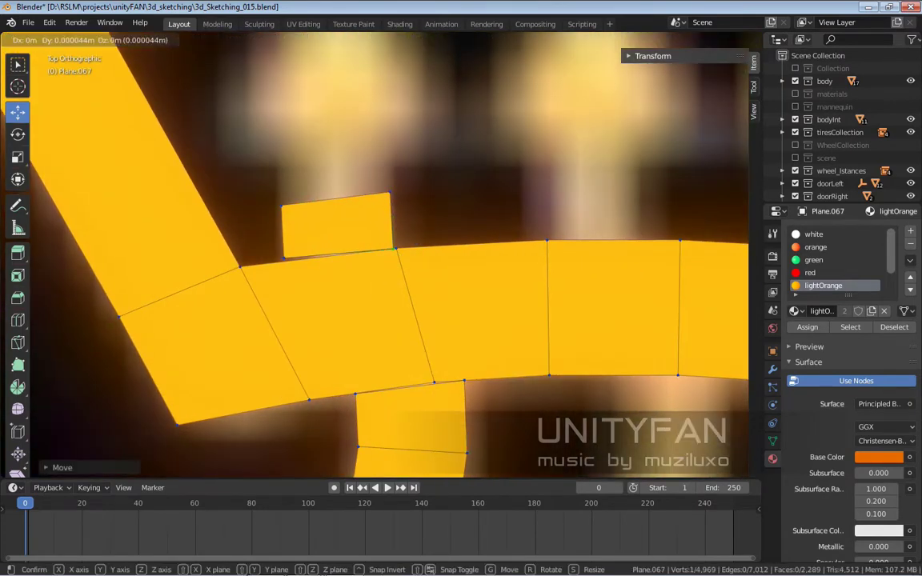
{"action": "left_click", "coordinate": [285, 258]}
- Scale the small face's top edge flat to form the arrow's triangular head
{"action": "scroll", "coordinate": [284, 258], "scroll_direction": "down", "scroll_amount": 2}
{"action": "scroll", "coordinate": [356, 264], "scroll_direction": "up", "scroll_amount": 2}
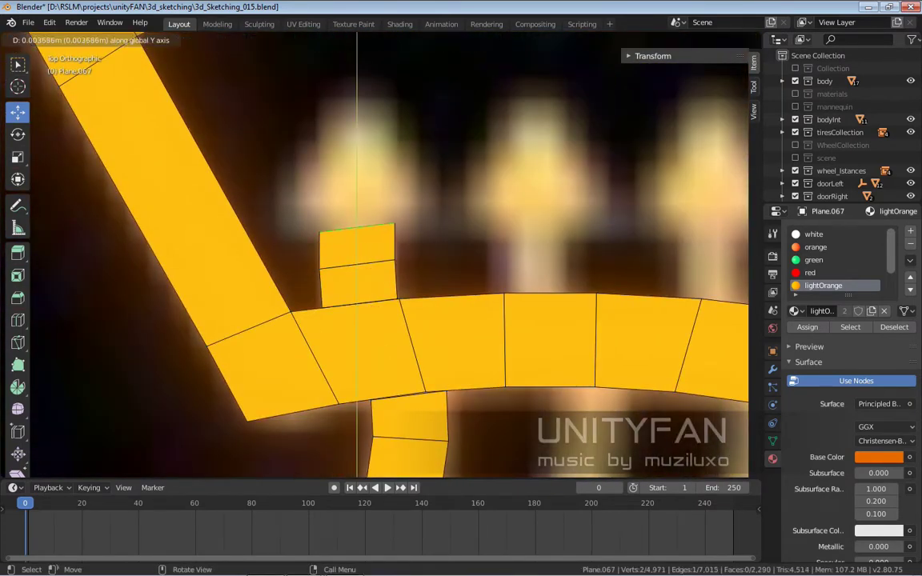
{"action": "key", "text": "0"}
{"action": "key", "text": "Return"}
{"action": "middle_click_drag", "start_coordinate": [367, 229], "coordinate": [367, 309], "text": "shift"}
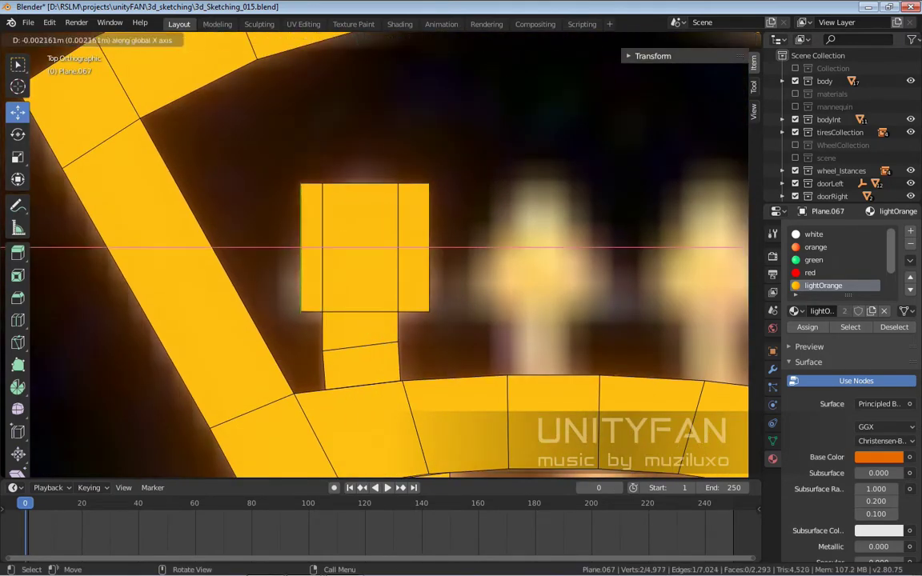
{"action": "left_click", "coordinate": [361, 184]}
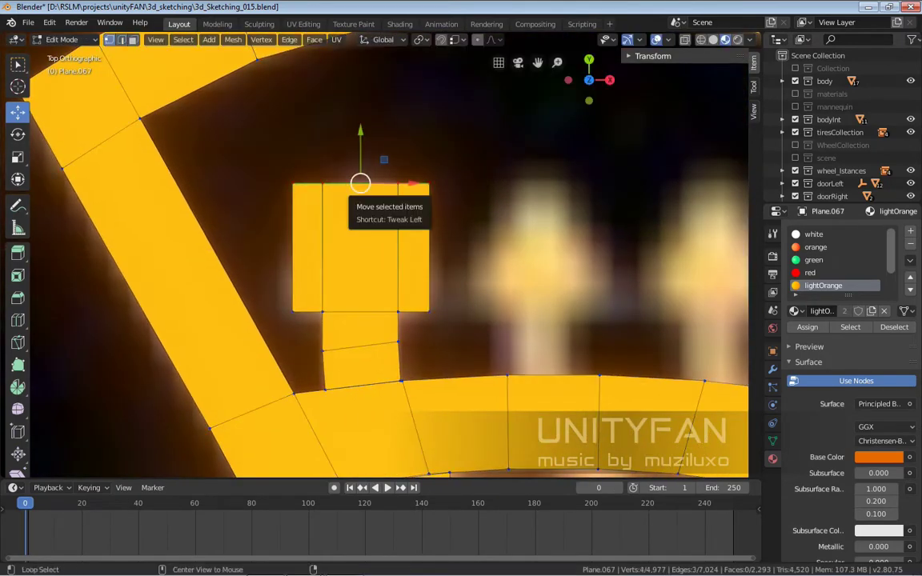
{"action": "scroll", "coordinate": [360, 188], "scroll_direction": "down", "scroll_amount": 2}
{"action": "scroll", "coordinate": [360, 188], "scroll_direction": "down", "scroll_amount": 3}
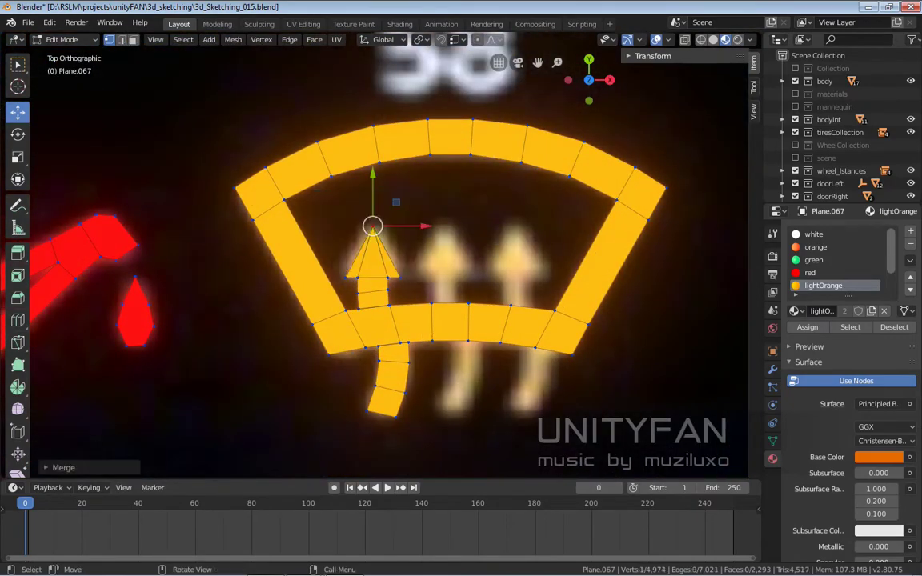
- Copy the first arrow sideways in face mode to add the other defrost arrows
{"action": "key", "text": "3"}
{"action": "left_click", "coordinate": [365, 227]}
{"action": "scroll", "coordinate": [374, 293], "scroll_direction": "up", "scroll_amount": 1}
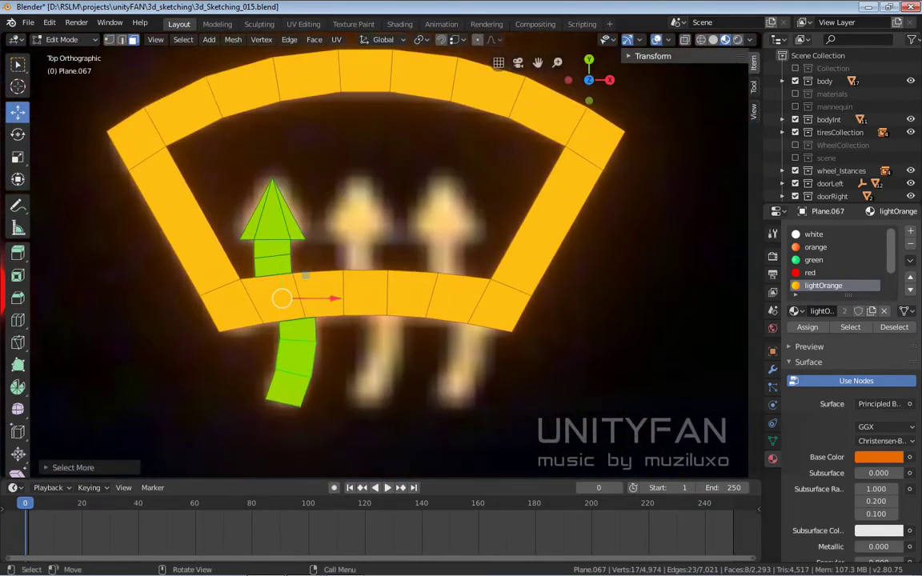
{"action": "key", "text": "shift+d"}
{"action": "key", "text": "x"}
{"action": "scroll", "coordinate": [376, 297], "scroll_direction": "up", "scroll_amount": 3}
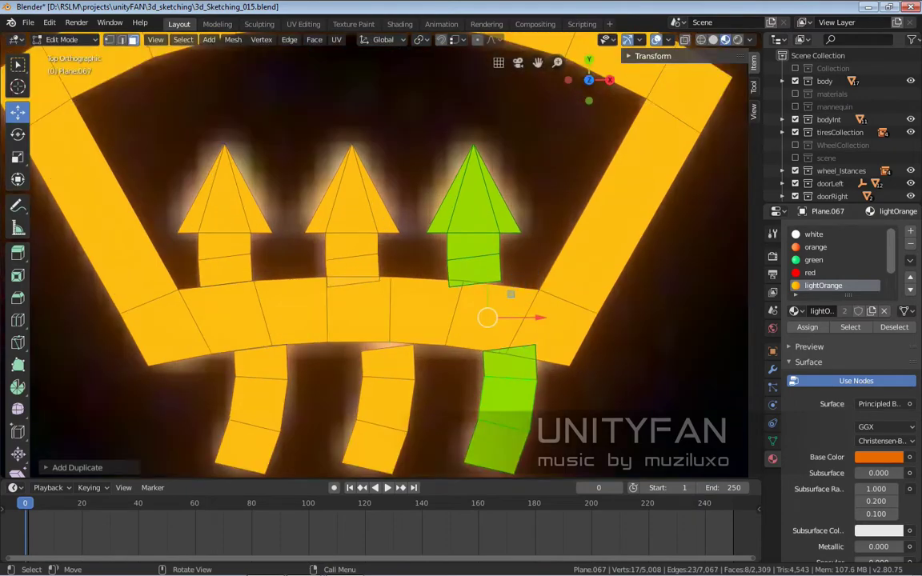
{"action": "left_click", "coordinate": [554, 306]}
- Move the copied arrows' base edges up to meet the arc
{"action": "key", "text": "g"}
{"action": "left_click", "coordinate": [555, 306]}
{"action": "scroll", "coordinate": [376, 256], "scroll_direction": "up", "scroll_amount": 2}
{"action": "scroll", "coordinate": [377, 256], "scroll_direction": "up", "scroll_amount": 2}
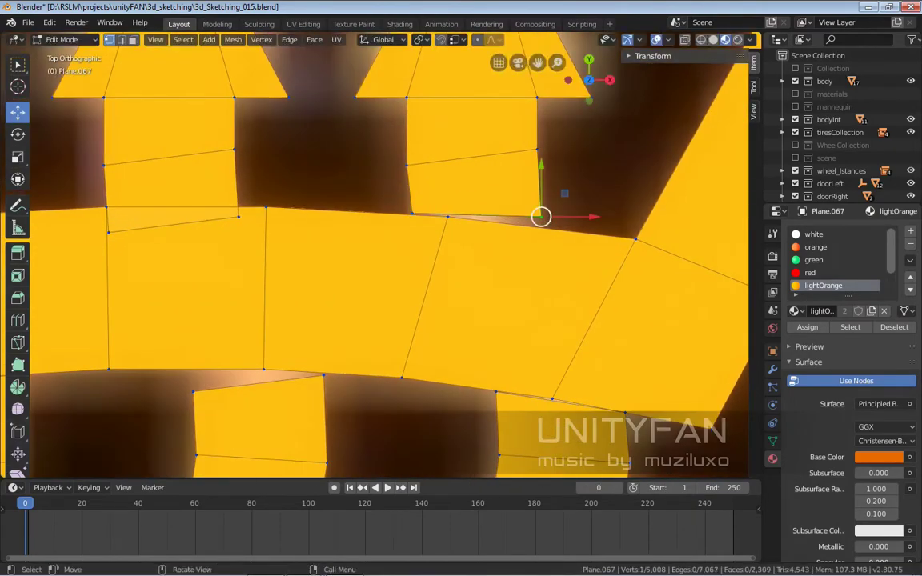
{"action": "scroll", "coordinate": [377, 256], "scroll_direction": "down", "scroll_amount": 3}
{"action": "scroll", "coordinate": [376, 257], "scroll_direction": "up", "scroll_amount": 3}
{"action": "left_click_drag", "start_coordinate": [311, 304], "coordinate": [307, 285]}
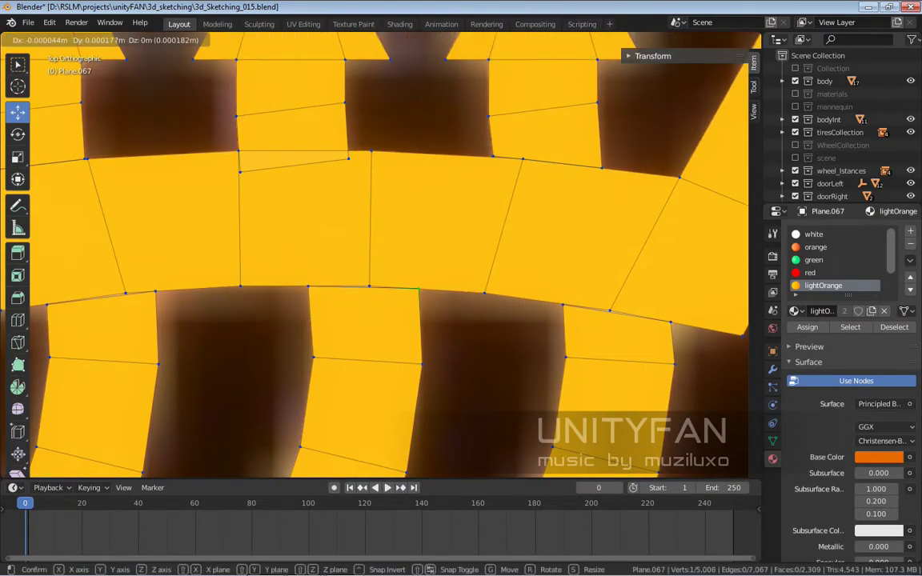
{"action": "middle_click_drag", "start_coordinate": [377, 273], "coordinate": [417, 367], "text": "shift"}
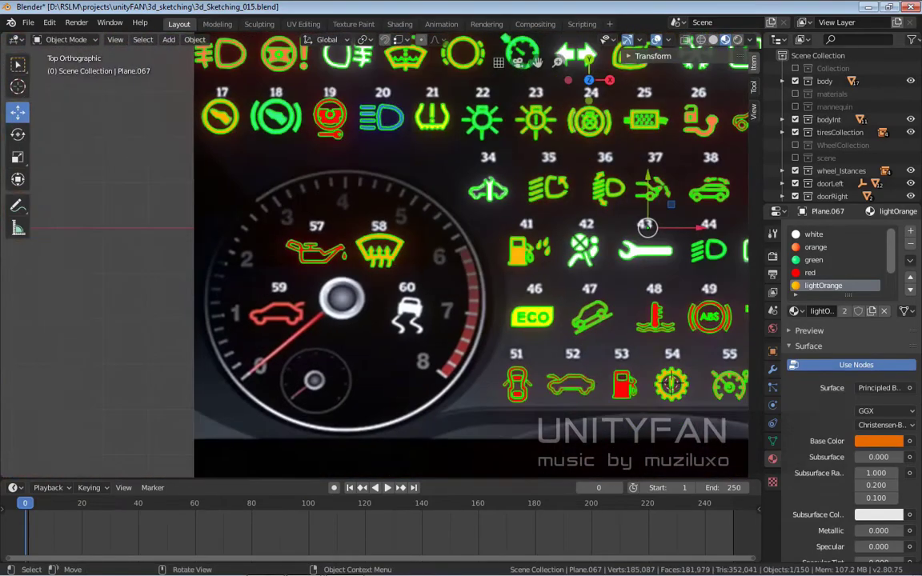
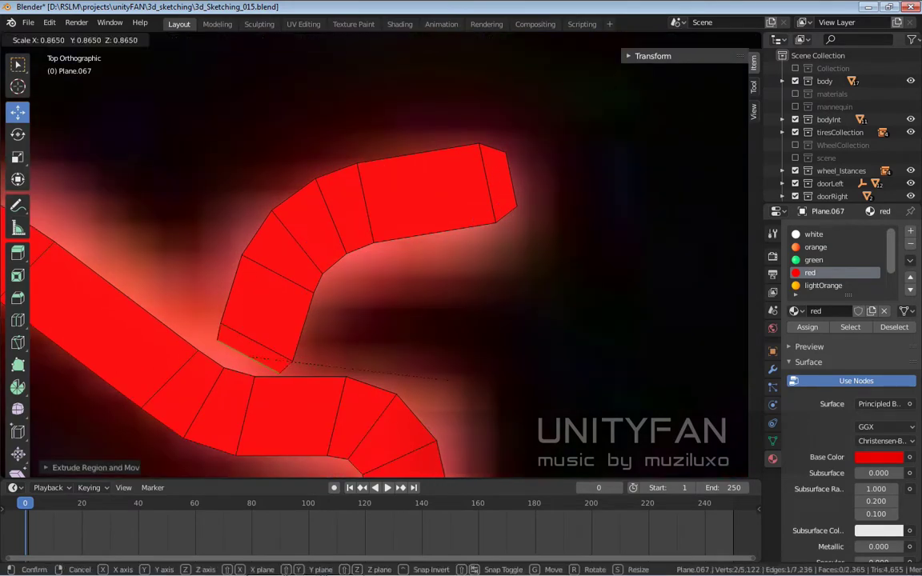
- Frame the red warning-triangle tracing and enter Edit Mode on its car shape
{"action": "scroll", "coordinate": [396, 262], "scroll_direction": "down", "scroll_amount": 6}
{"action": "scroll", "coordinate": [395, 261], "scroll_direction": "down", "scroll_amount": 3}
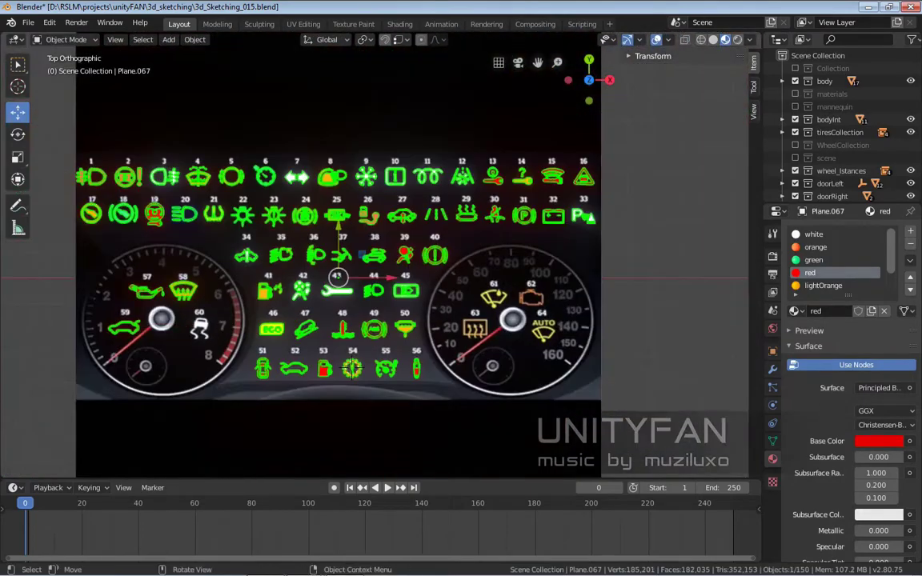
{"action": "middle_click_drag", "start_coordinate": [336, 280], "coordinate": [405, 302], "text": "shift"}
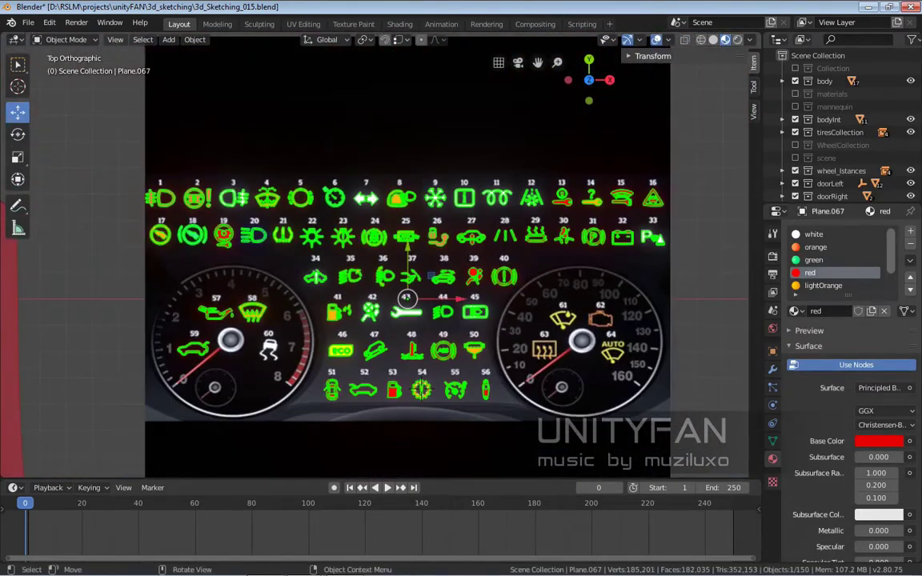
{"action": "scroll", "coordinate": [269, 286], "scroll_direction": "up", "scroll_amount": 2}
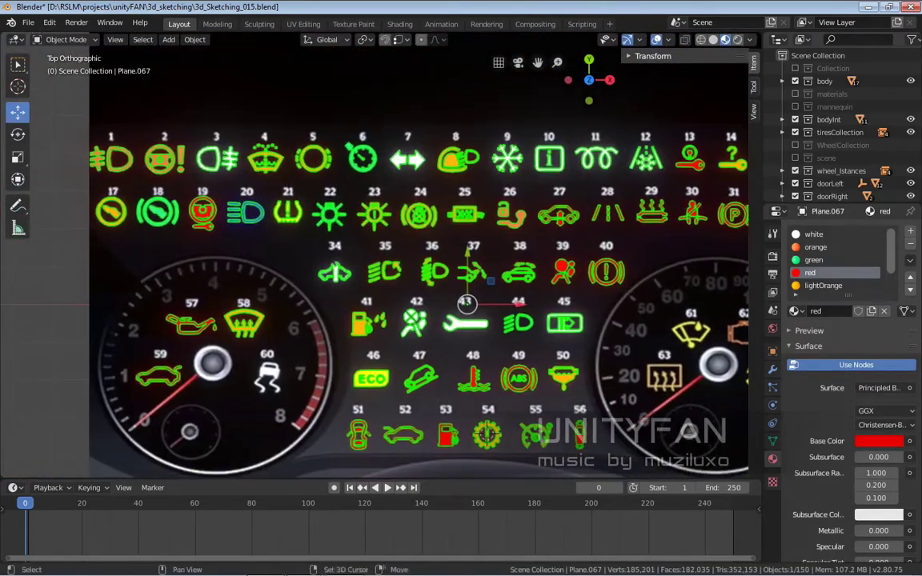
{"action": "scroll", "coordinate": [383, 258], "scroll_direction": "up", "scroll_amount": 1}
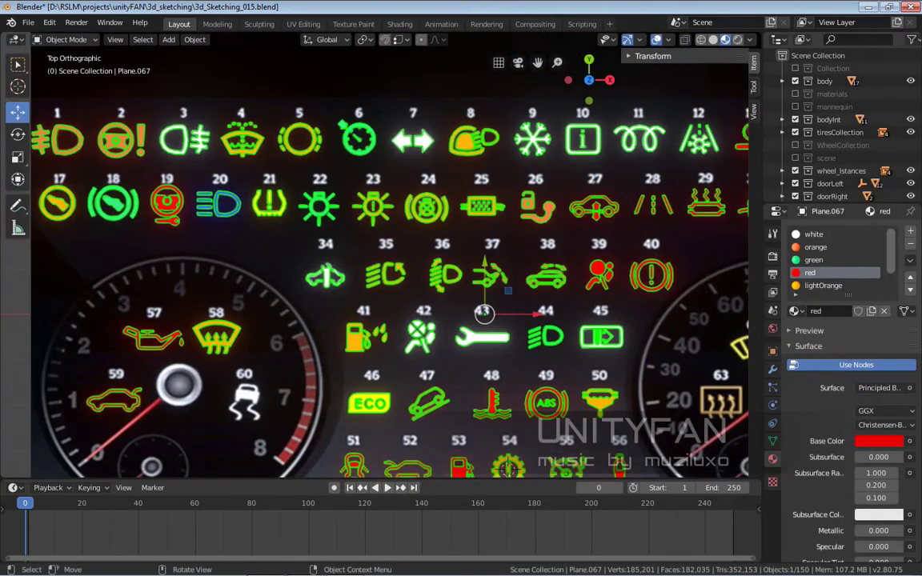
{"action": "scroll", "coordinate": [377, 264], "scroll_direction": "down", "scroll_amount": 1}
{"action": "middle_click_drag", "start_coordinate": [376, 264], "coordinate": [304, 290], "text": "shift"}
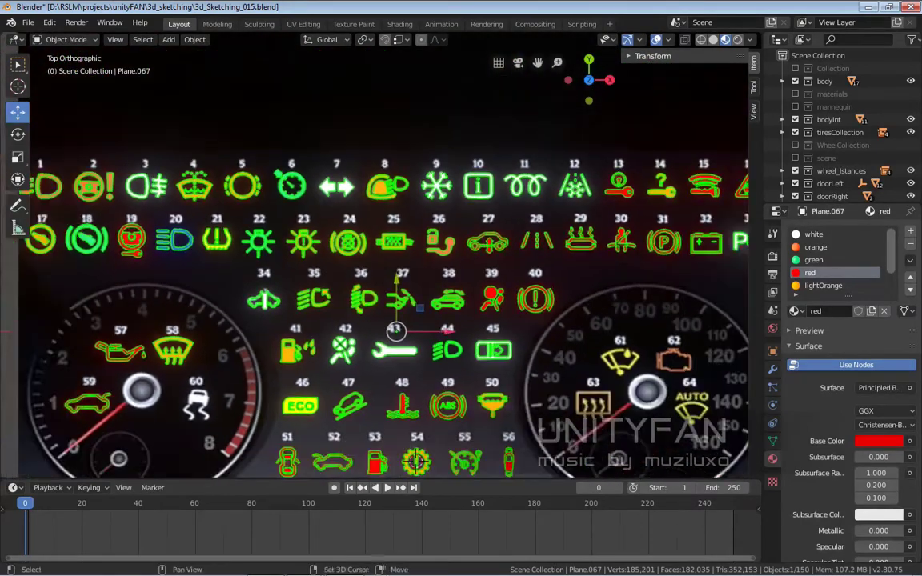
{"action": "key", "text": "KP_Decimal"}
{"action": "key", "text": "Tab"}
- Duplicate the triangle's car body and both wheels onto icon 60
{"action": "key", "text": "KP_Decimal"}
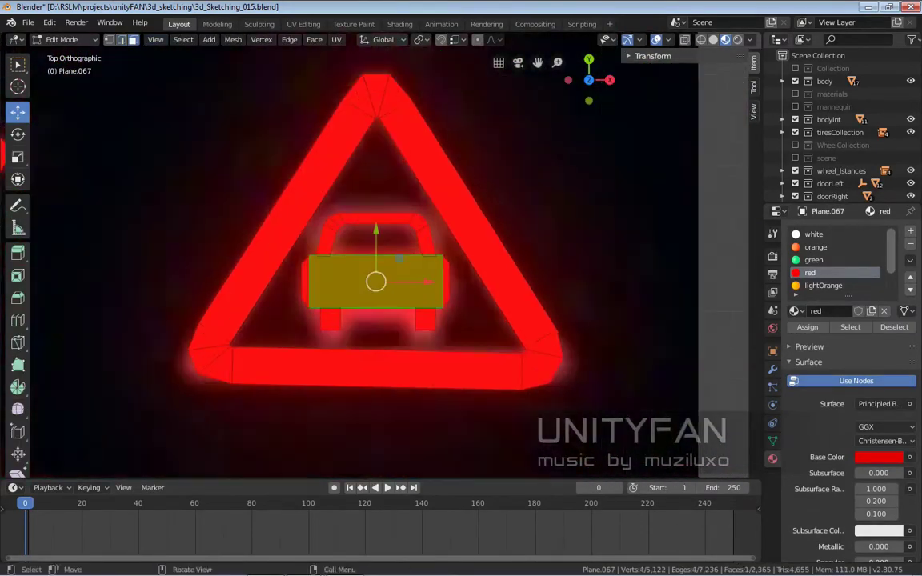
{"action": "scroll", "coordinate": [379, 304], "scroll_direction": "up", "scroll_amount": 2}
{"action": "left_click", "coordinate": [307, 346], "text": "shift"}
{"action": "left_click", "coordinate": [445, 346], "text": "shift"}
{"action": "scroll", "coordinate": [376, 264], "scroll_direction": "down", "scroll_amount": 5}
{"action": "middle_click_drag", "start_coordinate": [376, 264], "coordinate": [240, 265], "text": "shift"}
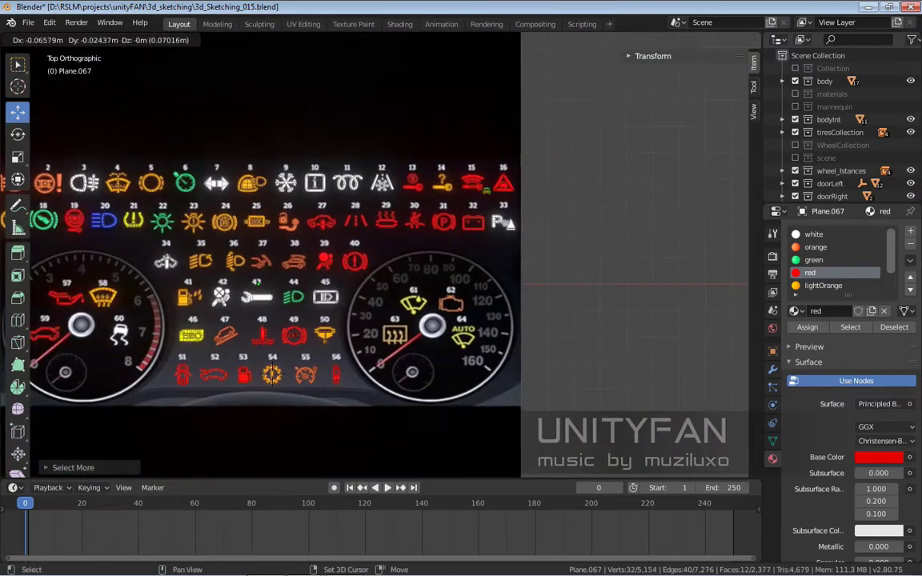
{"action": "scroll", "coordinate": [640, 268], "scroll_direction": "up", "scroll_amount": 4}
{"action": "key", "text": "shift+d"}
{"action": "left_click", "coordinate": [640, 269]}
{"action": "middle_click_drag", "start_coordinate": [640, 268], "coordinate": [393, 268], "text": "shift"}
{"action": "scroll", "coordinate": [392, 268], "scroll_direction": "up", "scroll_amount": 2}
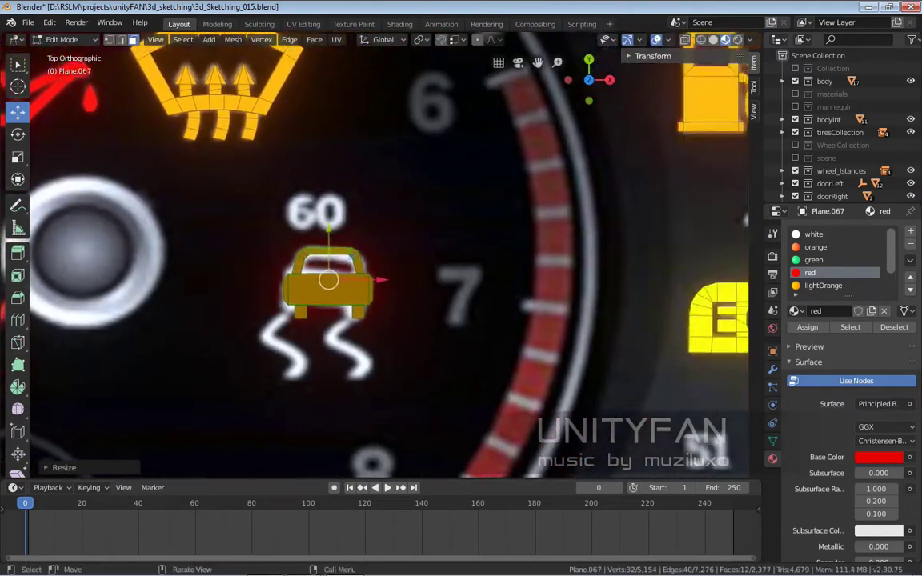
{"action": "scroll", "coordinate": [321, 273], "scroll_direction": "up", "scroll_amount": 3}
- Scale and tilt the copied car to fit icon 60 and assign it the white material
{"action": "key", "text": "s"}
{"action": "left_click", "coordinate": [364, 303]}
{"action": "key", "text": "r"}
{"action": "key", "text": "Escape"}
{"action": "scroll", "coordinate": [376, 280], "scroll_direction": "down", "scroll_amount": 3}
{"action": "key", "text": "s"}
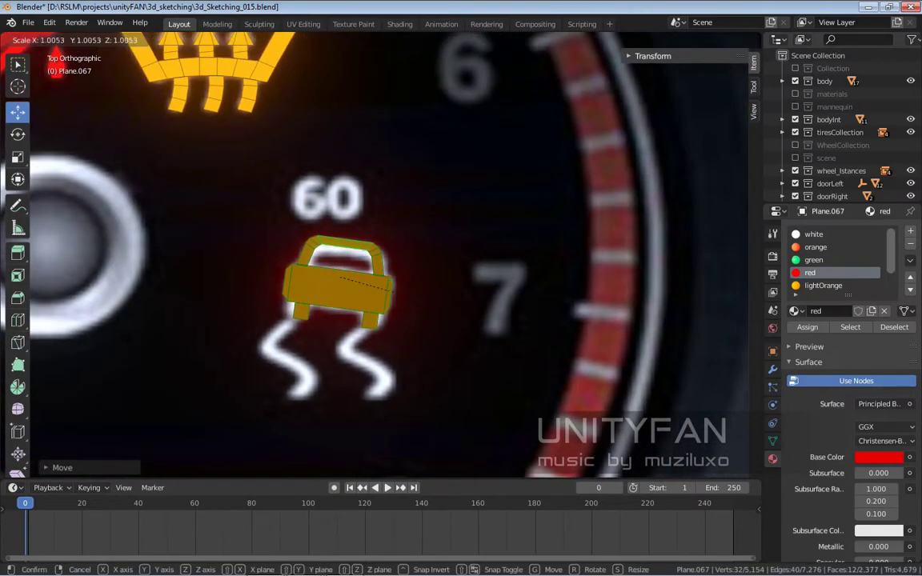
{"action": "left_click", "coordinate": [814, 234]}
{"action": "left_click", "coordinate": [807, 327]}
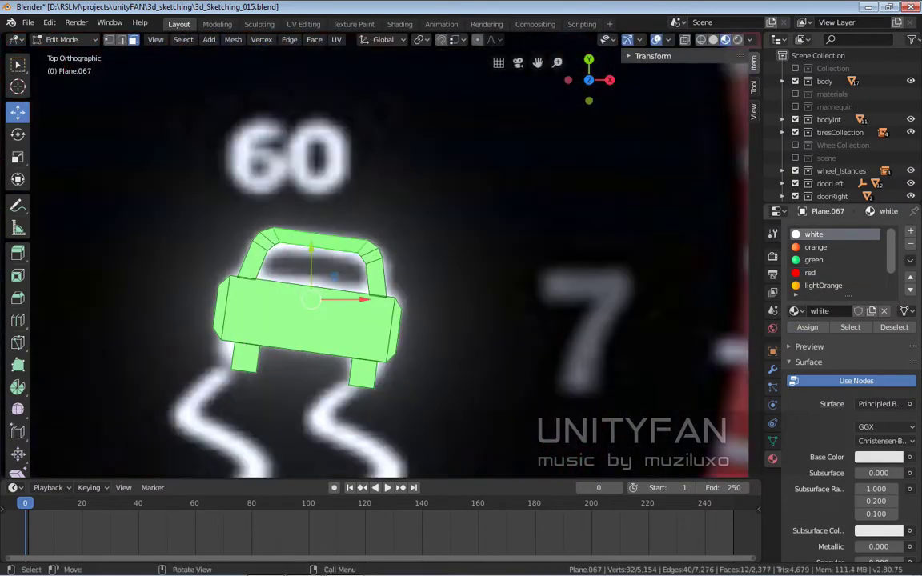
- Place the left wheel's square face at the top of the left skid mark
{"action": "scroll", "coordinate": [344, 256], "scroll_direction": "up", "scroll_amount": 3}
{"action": "left_click", "coordinate": [212, 298]}
{"action": "scroll", "coordinate": [344, 240], "scroll_direction": "down", "scroll_amount": 1}
{"action": "scroll", "coordinate": [344, 241], "scroll_direction": "up", "scroll_amount": 4}
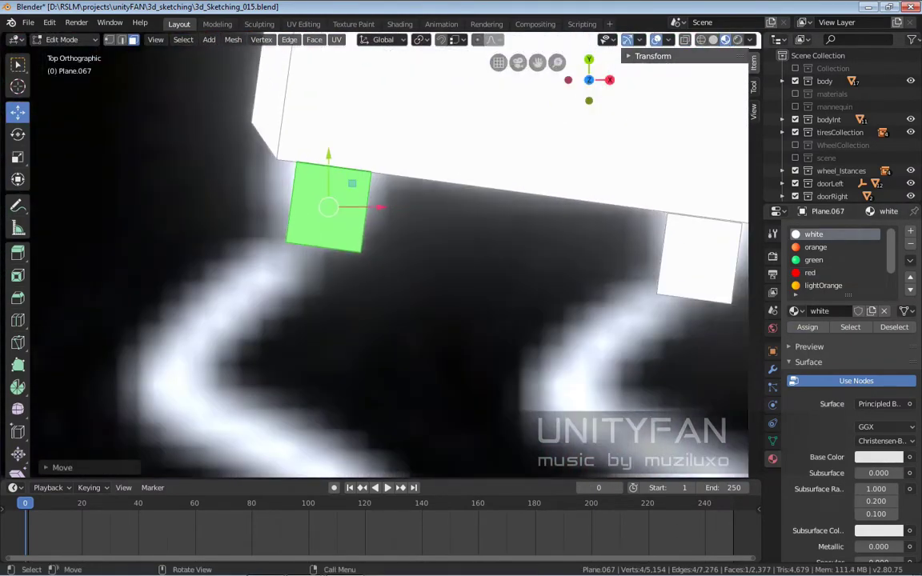
{"action": "scroll", "coordinate": [344, 240], "scroll_direction": "up", "scroll_amount": 1}
{"action": "scroll", "coordinate": [345, 232], "scroll_direction": "down", "scroll_amount": 1}
{"action": "scroll", "coordinate": [344, 222], "scroll_direction": "down", "scroll_amount": 3}
{"action": "left_click_drag", "start_coordinate": [321, 257], "coordinate": [321, 256]}
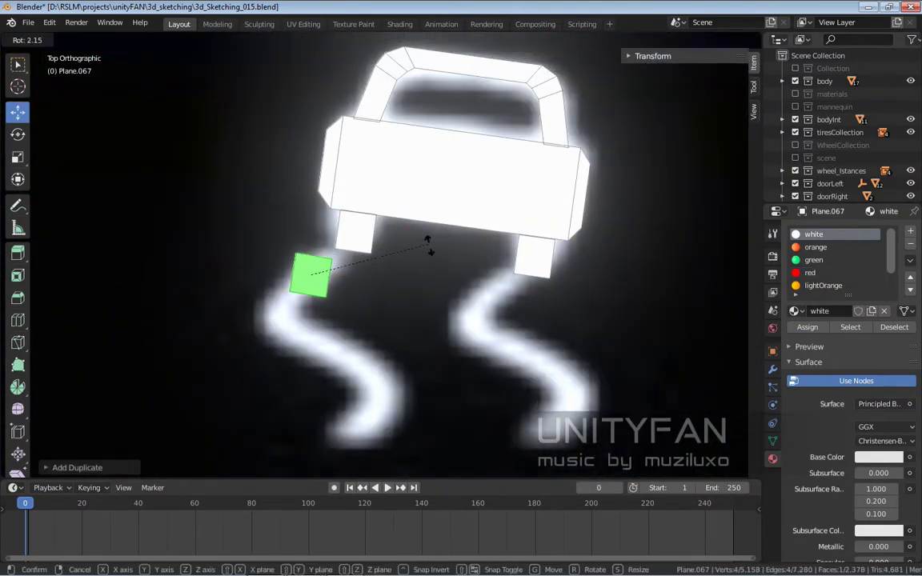
{"action": "scroll", "coordinate": [320, 256], "scroll_direction": "up", "scroll_amount": 2}
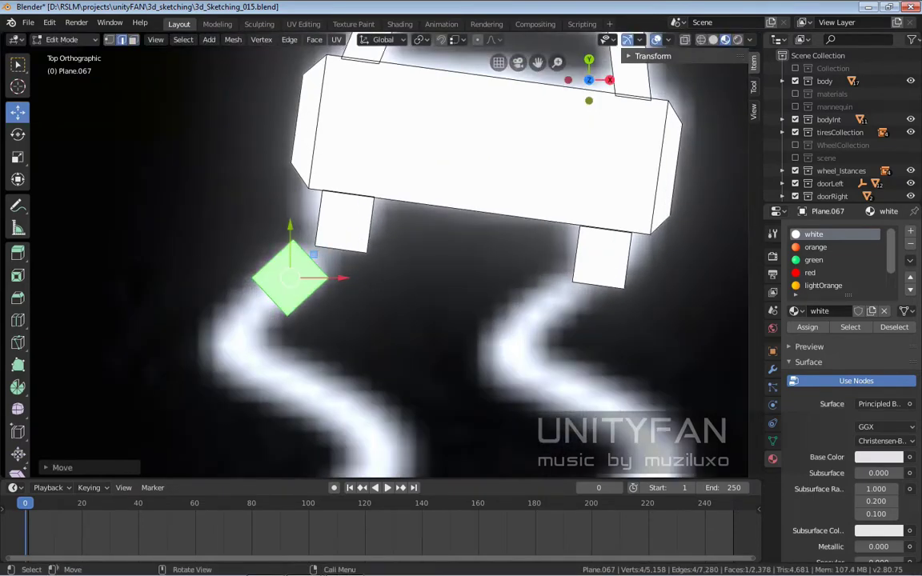
{"action": "scroll", "coordinate": [308, 264], "scroll_direction": "down", "scroll_amount": 2}
{"action": "scroll", "coordinate": [308, 220], "scroll_direction": "down", "scroll_amount": 1}
{"action": "scroll", "coordinate": [300, 208], "scroll_direction": "up", "scroll_amount": 1}
{"action": "scroll", "coordinate": [313, 192], "scroll_direction": "up", "scroll_amount": 2}
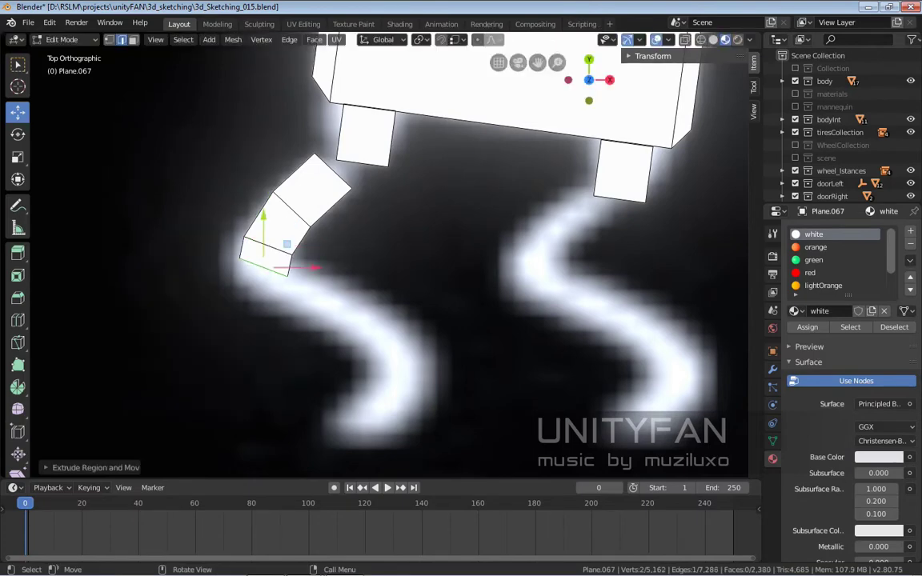
{"action": "scroll", "coordinate": [287, 244], "scroll_direction": "up", "scroll_amount": 2}
{"action": "left_click_drag", "start_coordinate": [240, 240], "coordinate": [241, 241]}
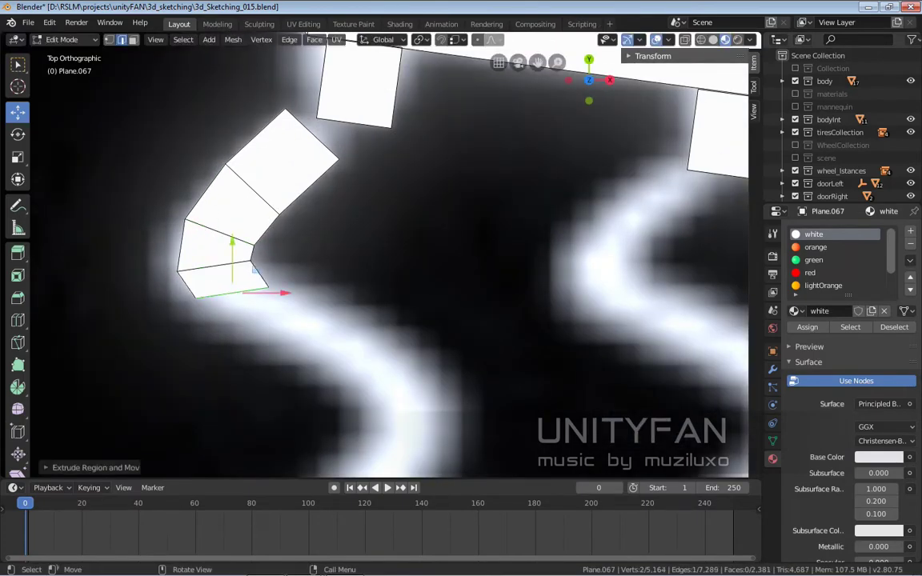
{"action": "scroll", "coordinate": [435, 82], "scroll_direction": "down", "scroll_amount": 1}
- Extrude the square into successive segments forming the wavy left skid track
{"action": "key", "text": "e"}
{"action": "left_click", "coordinate": [386, 267]}
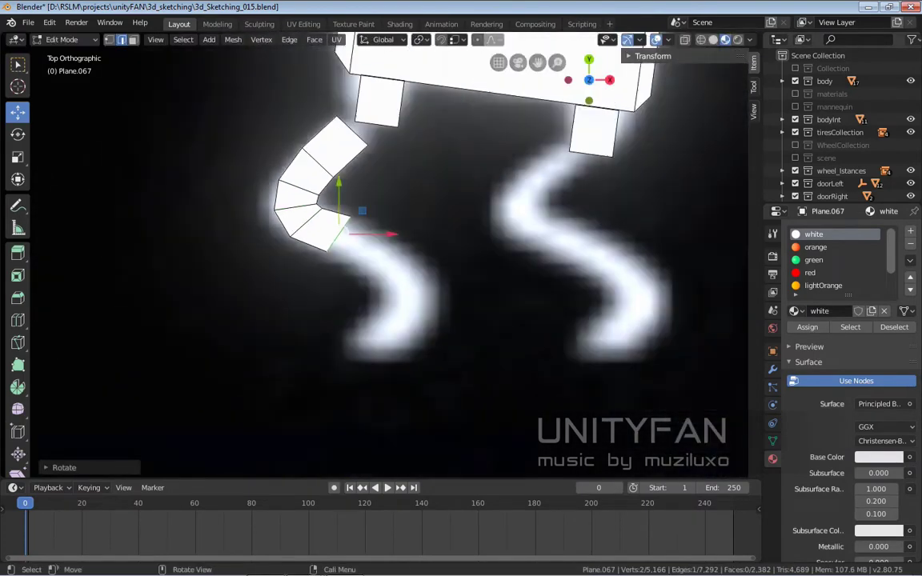
{"action": "scroll", "coordinate": [368, 60], "scroll_direction": "down", "scroll_amount": 2}
{"action": "scroll", "coordinate": [374, 249], "scroll_direction": "up", "scroll_amount": 3}
{"action": "key", "text": "e"}
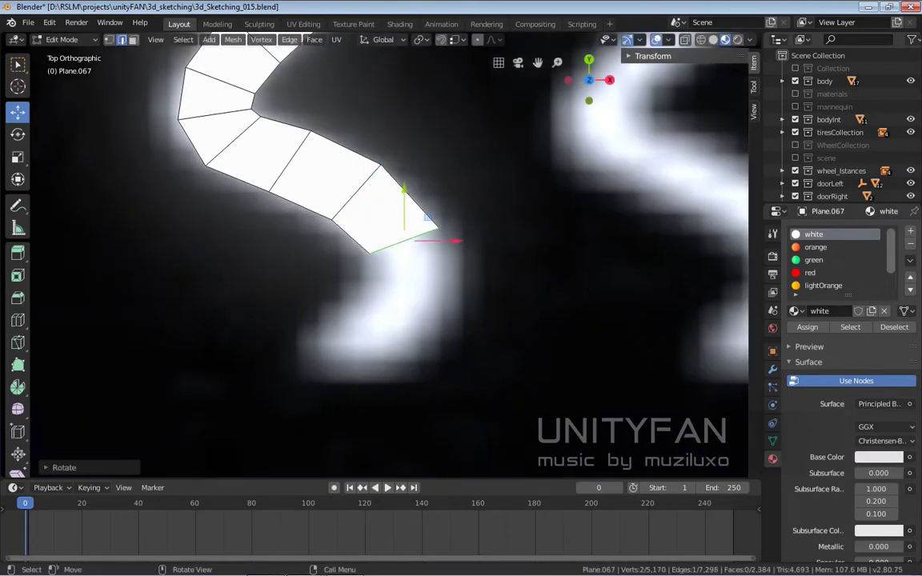
{"action": "key", "text": "e"}
{"action": "left_click", "coordinate": [432, 280]}
{"action": "scroll", "coordinate": [433, 280], "scroll_direction": "down", "scroll_amount": 2}
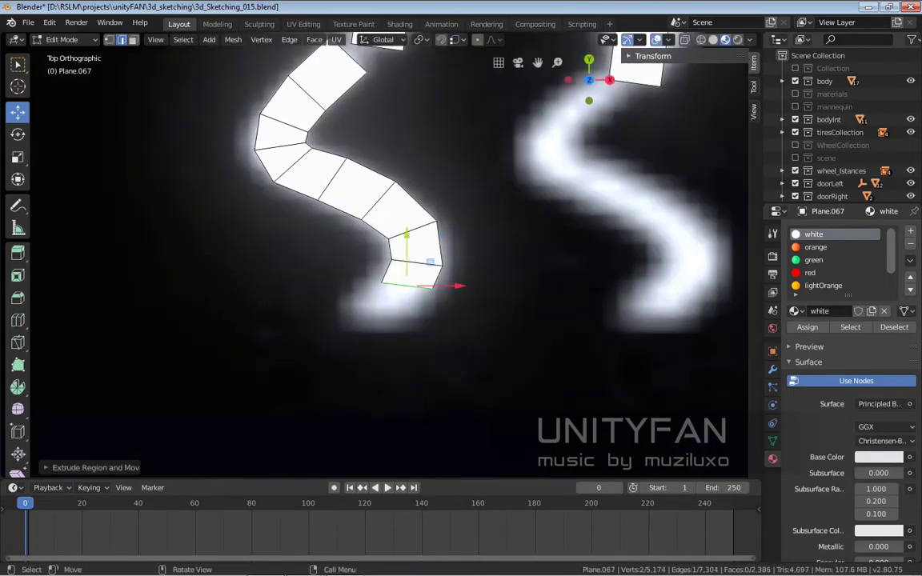
{"action": "left_click", "coordinate": [380, 312]}
{"action": "scroll", "coordinate": [380, 313], "scroll_direction": "up", "scroll_amount": 1}
{"action": "key", "text": "e"}
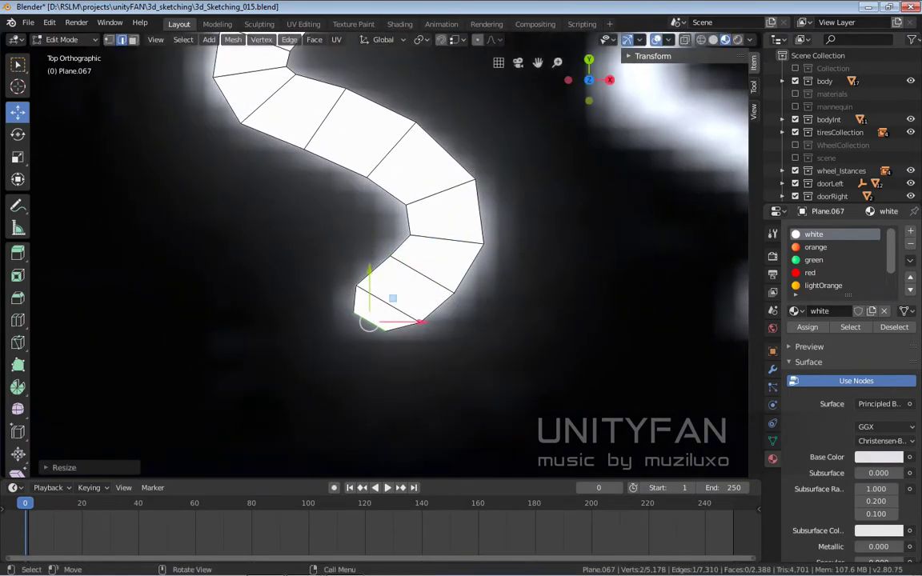
{"action": "scroll", "coordinate": [374, 320], "scroll_direction": "down", "scroll_amount": 2}
{"action": "scroll", "coordinate": [376, 224], "scroll_direction": "up", "scroll_amount": 2}
{"action": "key", "text": "g"}
{"action": "key", "text": "Return"}
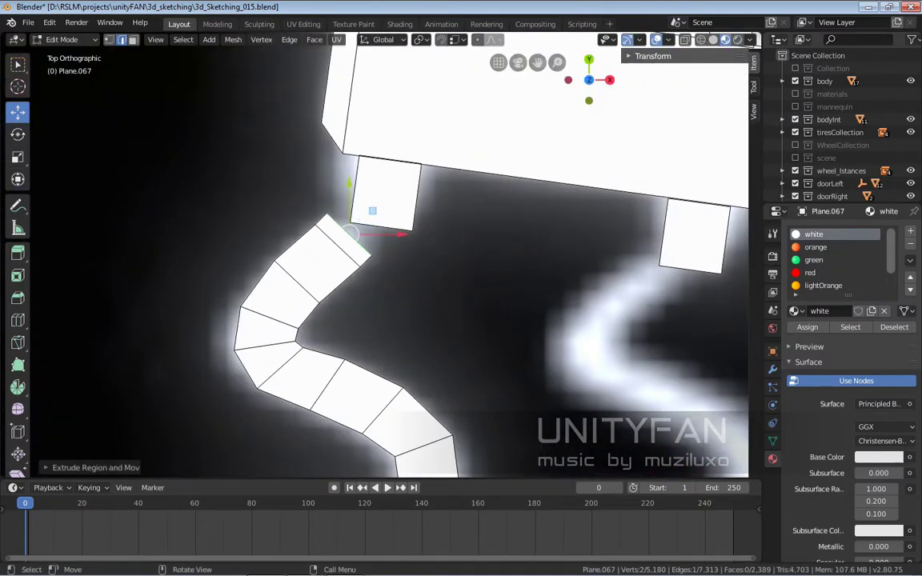
{"action": "scroll", "coordinate": [376, 241], "scroll_direction": "down", "scroll_amount": 2}
- Duplicate the left skid track under the right wheel and leave Edit Mode
{"action": "left_click", "coordinate": [272, 274]}
{"action": "key", "text": "shift+d"}
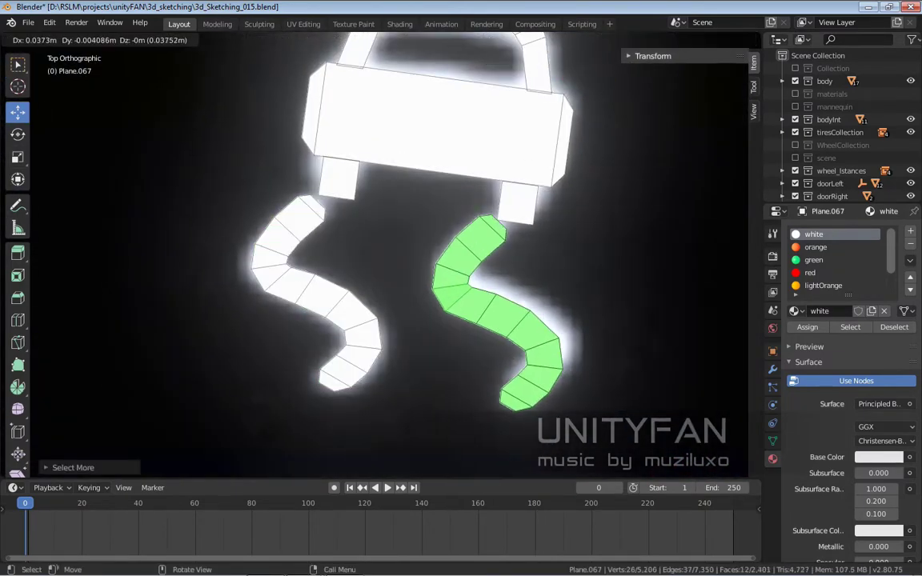
{"action": "key", "text": "Return"}
{"action": "scroll", "coordinate": [392, 248], "scroll_direction": "down", "scroll_amount": 1}
{"action": "middle_click_drag", "start_coordinate": [479, 308], "coordinate": [408, 284], "text": "shift"}
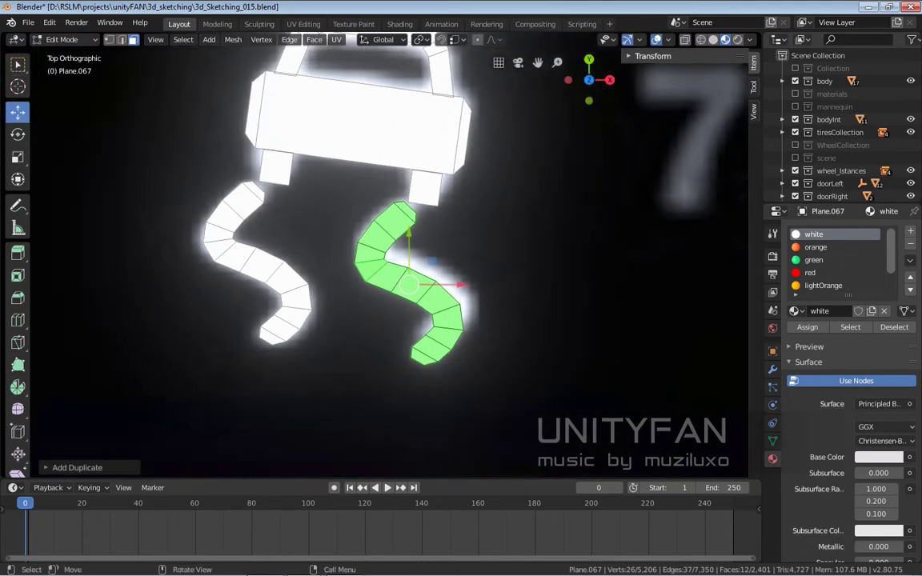
{"action": "scroll", "coordinate": [476, 323], "scroll_direction": "up", "scroll_amount": 2}
{"action": "scroll", "coordinate": [475, 323], "scroll_direction": "up", "scroll_amount": 1}
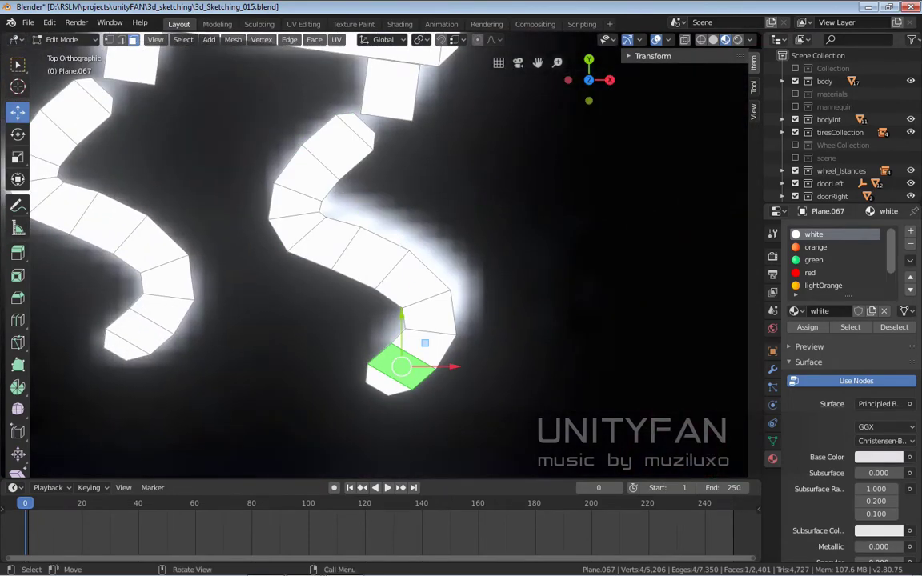
{"action": "key", "text": "g"}
{"action": "scroll", "coordinate": [411, 278], "scroll_direction": "up", "scroll_amount": 2}
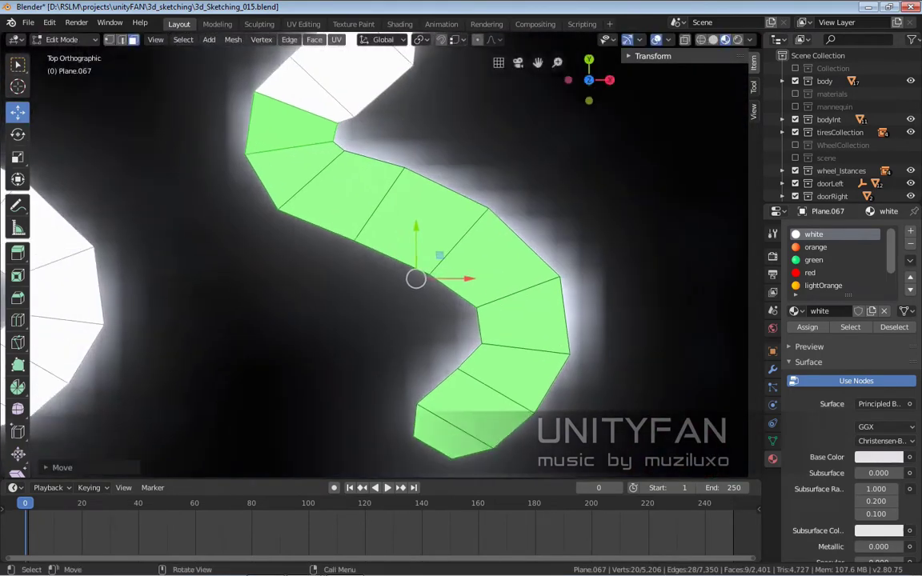
{"action": "left_click", "coordinate": [393, 240]}
{"action": "scroll", "coordinate": [501, 293], "scroll_direction": "up", "scroll_amount": 1}
{"action": "scroll", "coordinate": [501, 292], "scroll_direction": "down", "scroll_amount": 2}
{"action": "scroll", "coordinate": [501, 292], "scroll_direction": "down", "scroll_amount": 3}
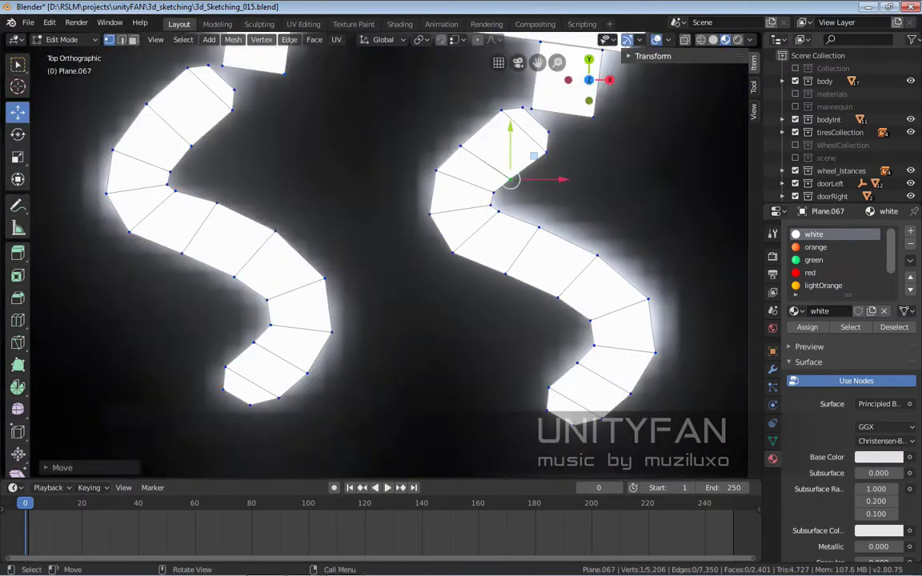
{"action": "scroll", "coordinate": [502, 293], "scroll_direction": "down", "scroll_amount": 3}
{"action": "key", "text": "Tab"}
{"action": "scroll", "coordinate": [501, 292], "scroll_direction": "down", "scroll_amount": 3}
{"action": "middle_click_drag", "start_coordinate": [738, 134], "coordinate": [766, 172], "text": "shift"}
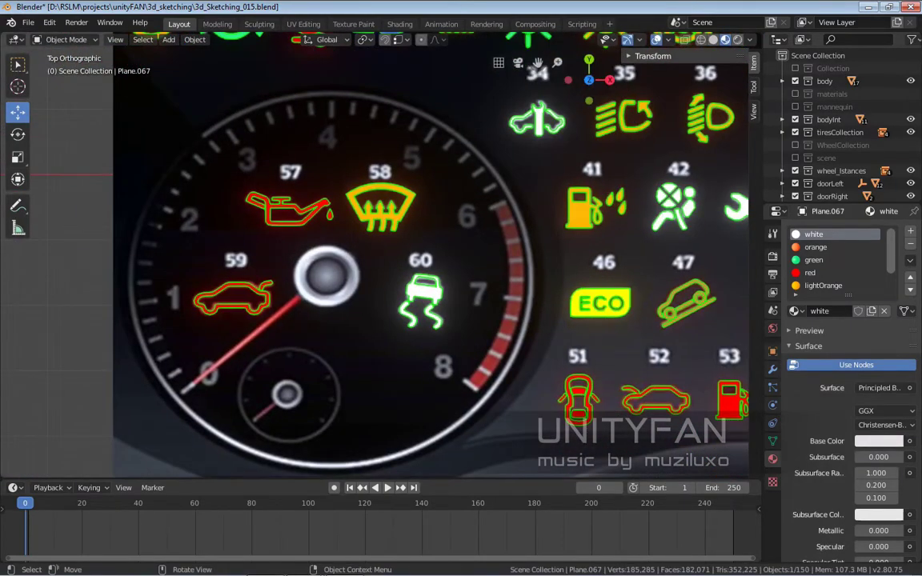
- Move the view to icon 63 and enter Edit Mode on the tracing mesh
{"action": "scroll", "coordinate": [384, 253], "scroll_direction": "down", "scroll_amount": 1}
{"action": "scroll", "coordinate": [384, 253], "scroll_direction": "down", "scroll_amount": 1}
{"action": "scroll", "coordinate": [385, 253], "scroll_direction": "down", "scroll_amount": 2}
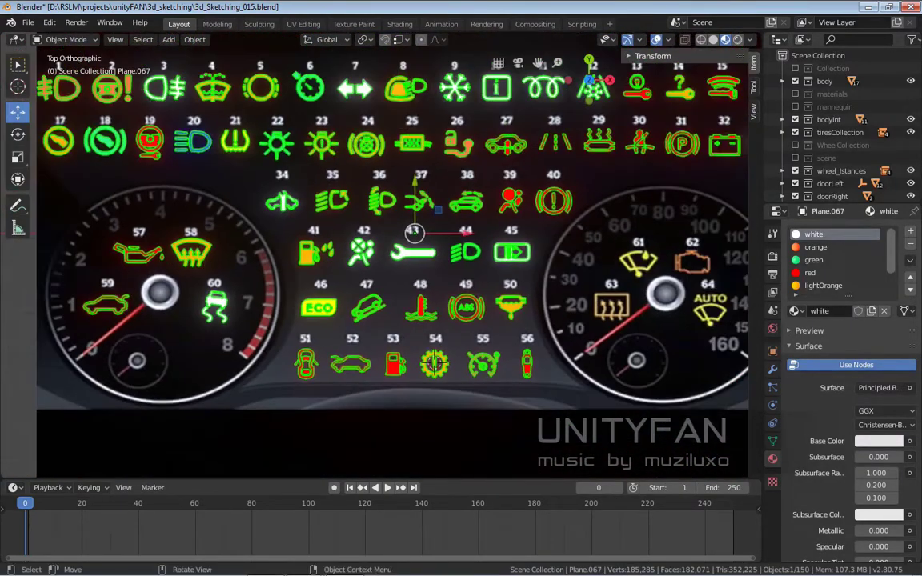
{"action": "middle_click_drag", "start_coordinate": [438, 210], "coordinate": [460, 227], "text": "shift"}
{"action": "key", "text": "Tab"}
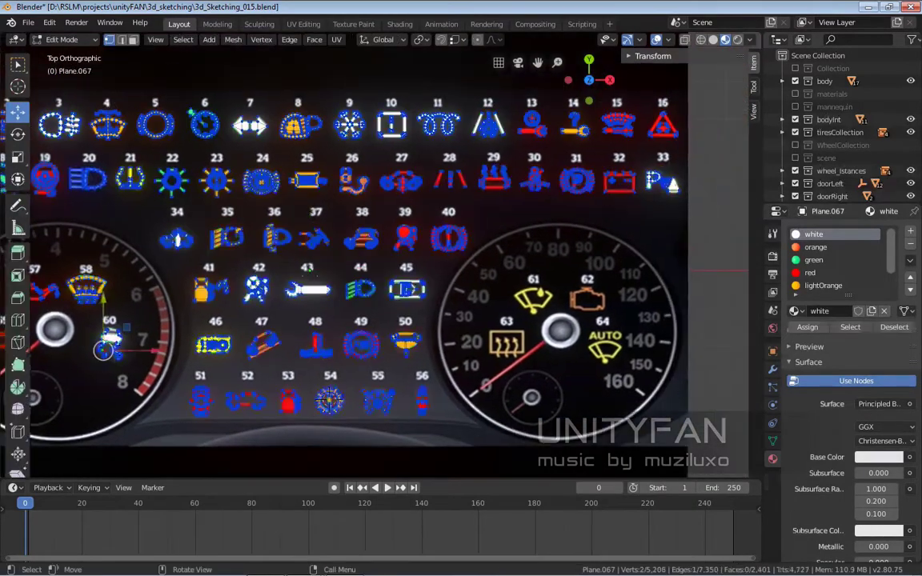
{"action": "scroll", "coordinate": [371, 298], "scroll_direction": "up", "scroll_amount": 5}
{"action": "middle_click_drag", "start_coordinate": [371, 298], "coordinate": [370, 336], "text": "shift"}
{"action": "scroll", "coordinate": [370, 298], "scroll_direction": "down", "scroll_amount": 4}
{"action": "key", "text": "Tab"}
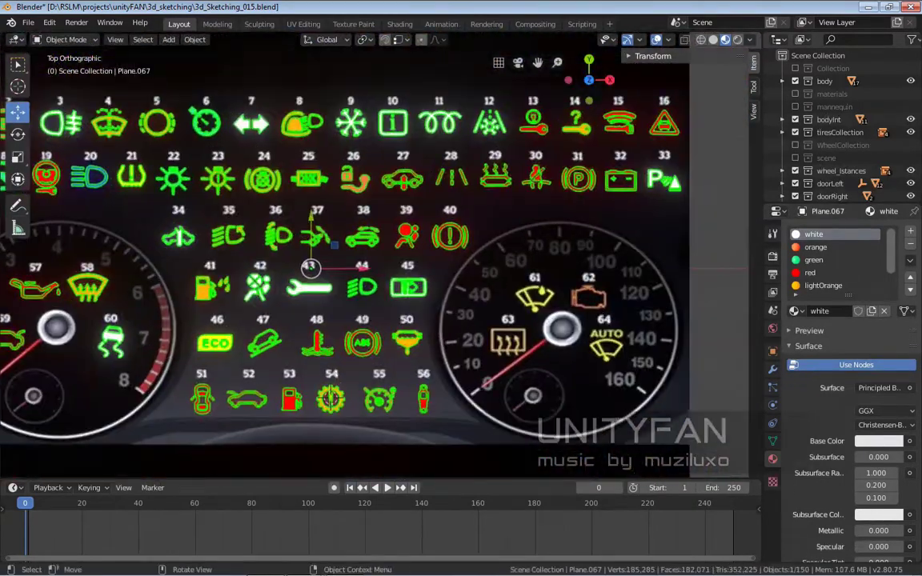
{"action": "middle_click_drag", "start_coordinate": [344, 272], "coordinate": [406, 274], "text": "shift"}
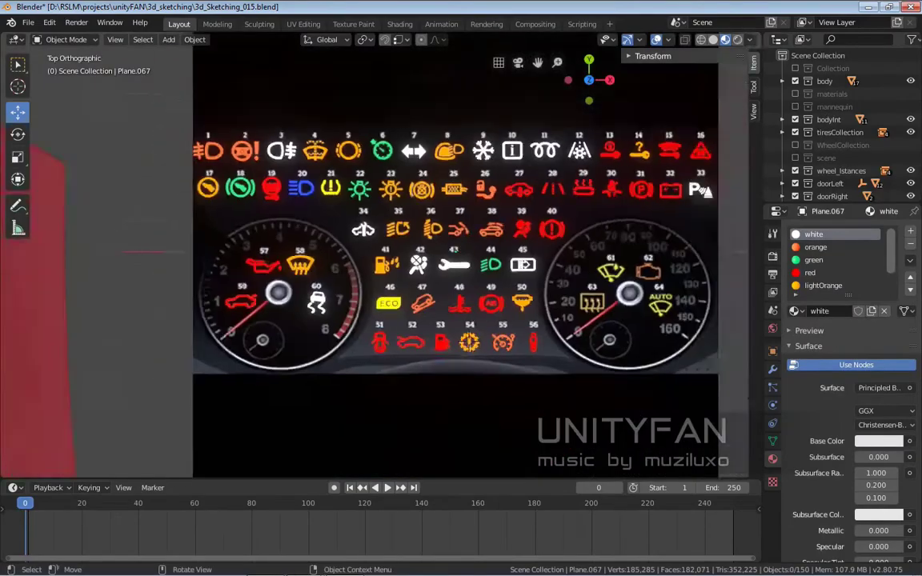
{"action": "key", "text": "Tab"}
{"action": "scroll", "coordinate": [297, 181], "scroll_direction": "up", "scroll_amount": 6}
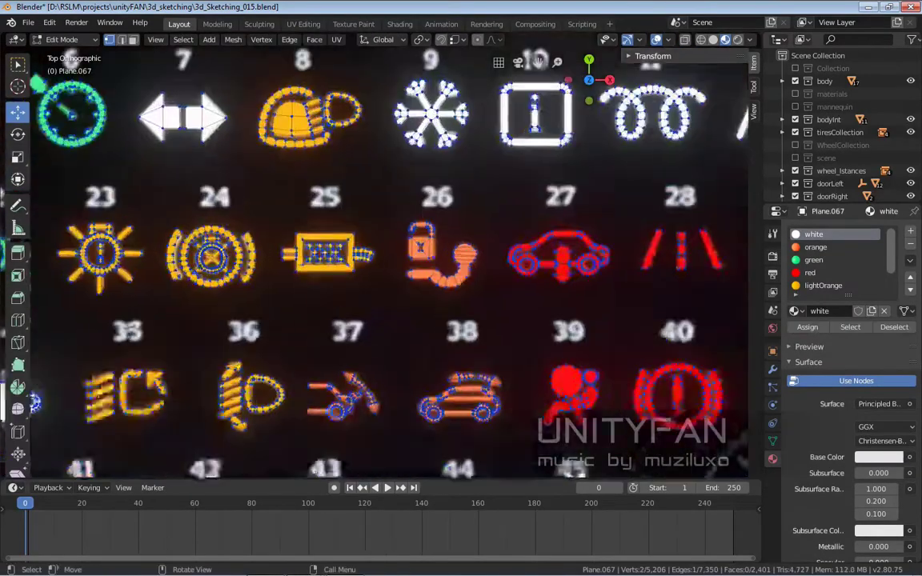
{"action": "scroll", "coordinate": [265, 217], "scroll_direction": "down", "scroll_amount": 5}
- Duplicate a face along X and raise its top edge to form icon 63's frame
{"action": "key", "text": "shift+d"}
{"action": "scroll", "coordinate": [325, 247], "scroll_direction": "up", "scroll_amount": 2}
{"action": "scroll", "coordinate": [325, 247], "scroll_direction": "up", "scroll_amount": 5}
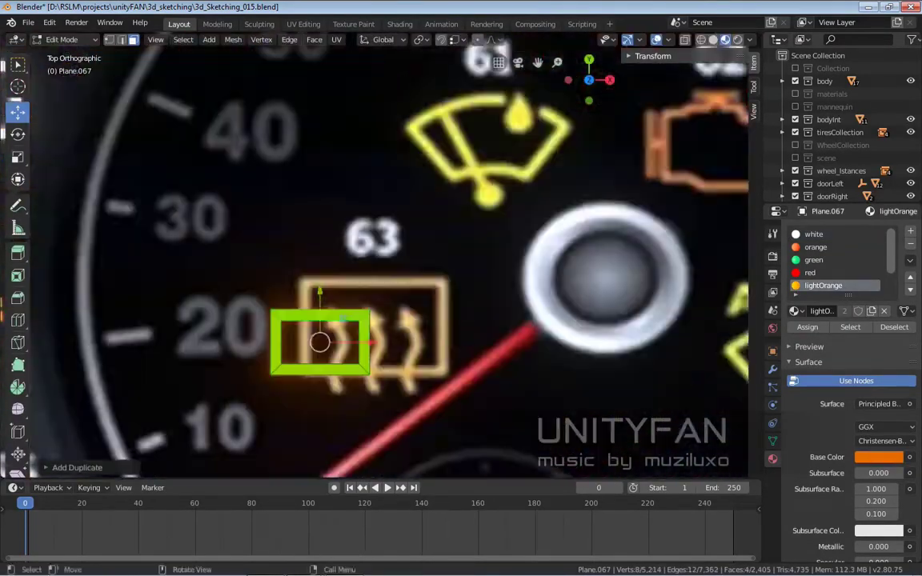
{"action": "scroll", "coordinate": [325, 247], "scroll_direction": "up", "scroll_amount": 2}
{"action": "key", "text": "x"}
{"action": "left_click", "coordinate": [324, 246]}
{"action": "key", "text": "2"}
{"action": "left_click", "coordinate": [299, 212]}
{"action": "left_click_drag", "start_coordinate": [304, 160], "coordinate": [304, 134]}
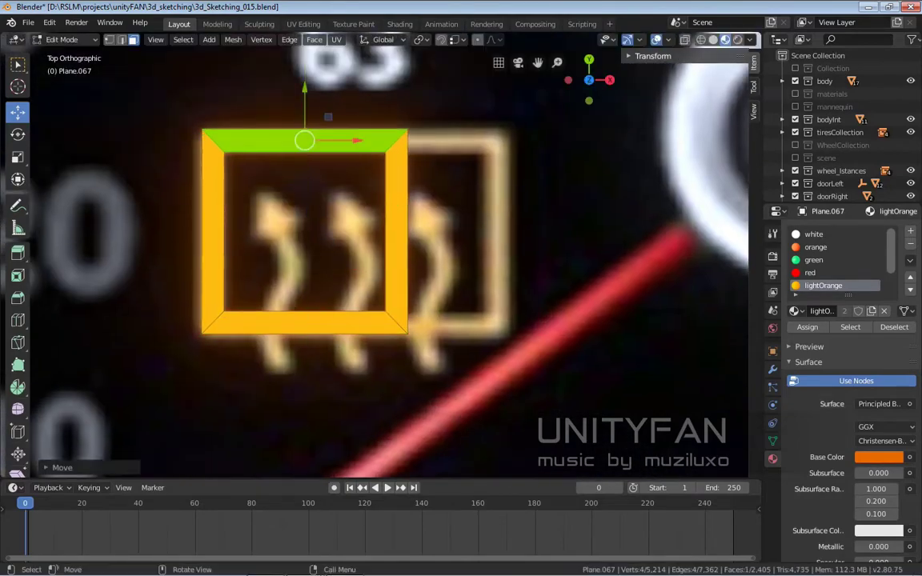
{"action": "left_click", "coordinate": [391, 227]}
{"action": "key", "text": "g"}
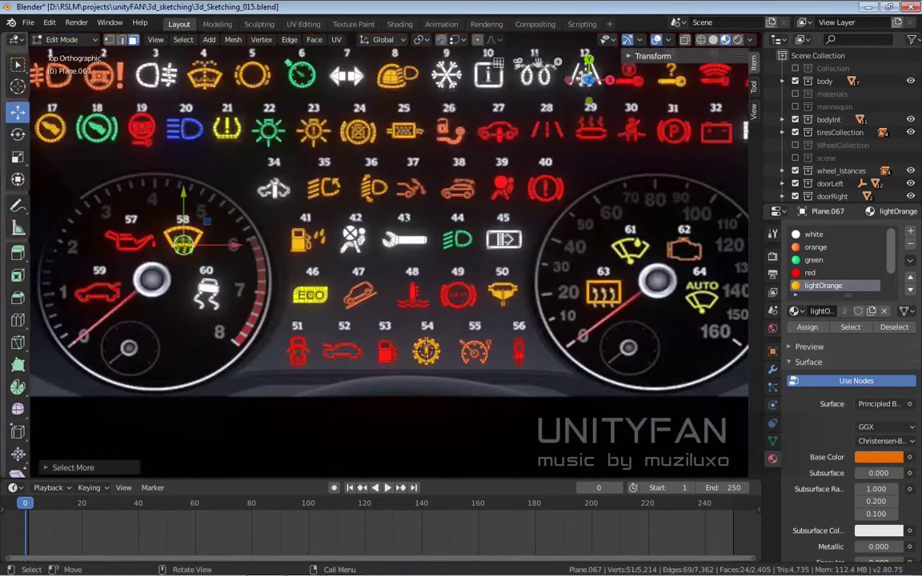
- Position the arrow faces inside the frame and delete the extra arrows
{"action": "key", "text": "Return"}
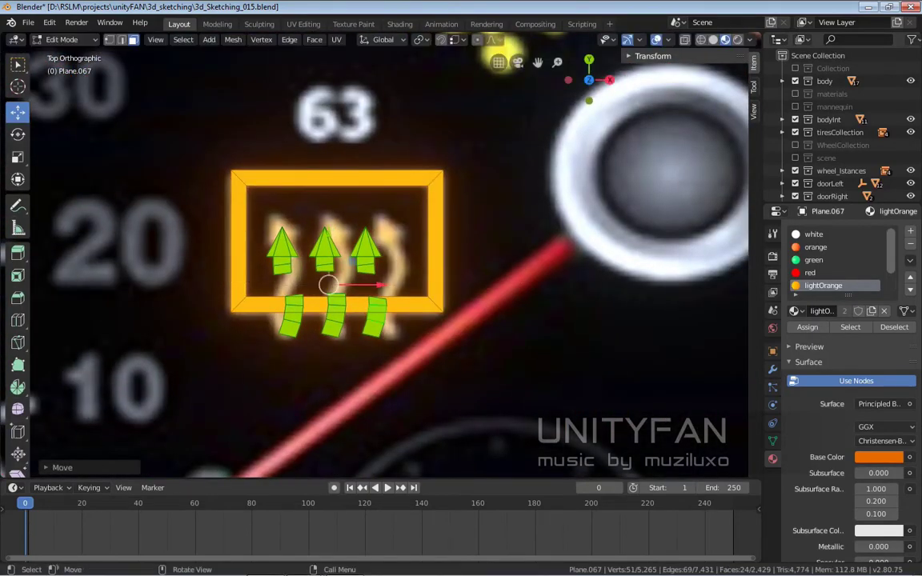
{"action": "scroll", "coordinate": [376, 256], "scroll_direction": "up", "scroll_amount": 3}
{"action": "key", "text": "g"}
{"action": "key", "text": "Return"}
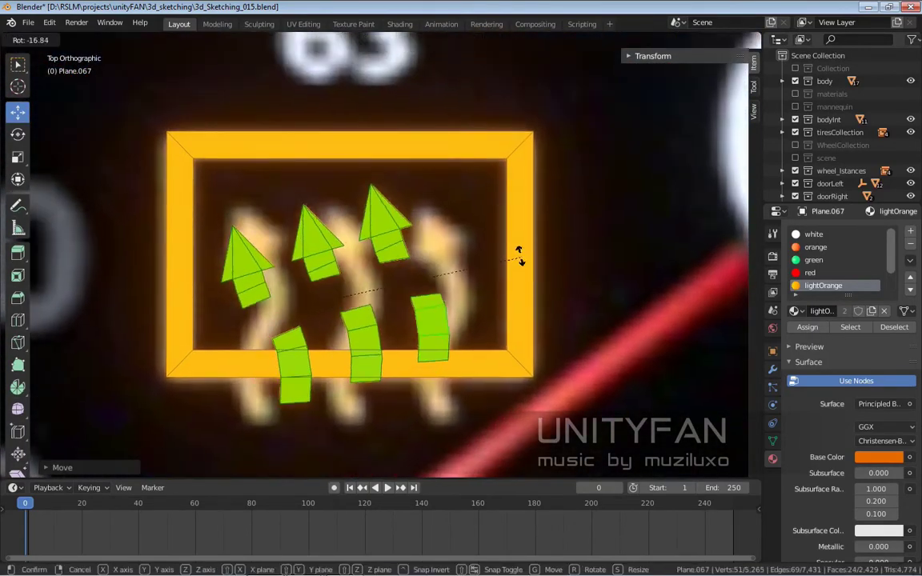
{"action": "key", "text": "ctrl+x"}
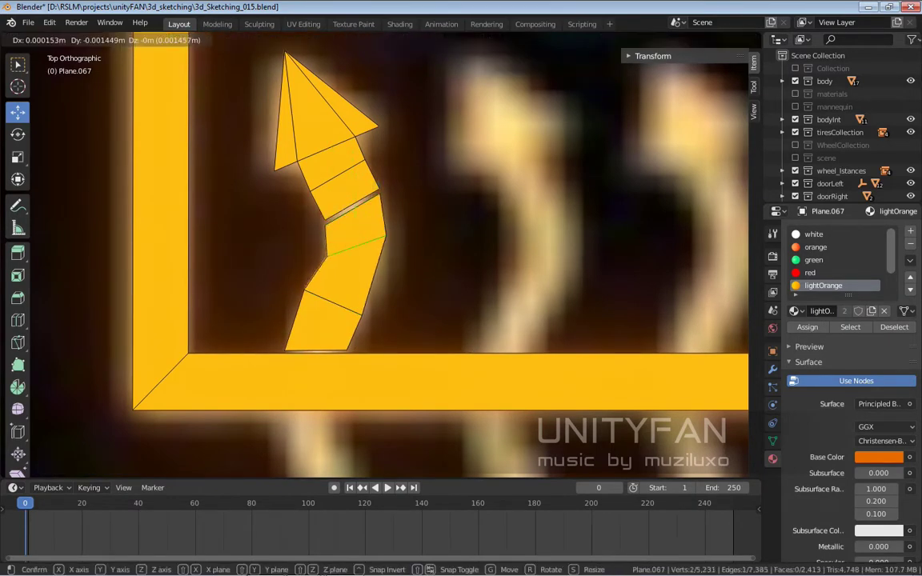
{"action": "key", "text": "Escape"}
{"action": "scroll", "coordinate": [381, 253], "scroll_direction": "up", "scroll_amount": 1}
- Loop-cut one arrow and shift its vertices into a curved heat-arrow shape
{"action": "key", "text": "ctrl+r"}
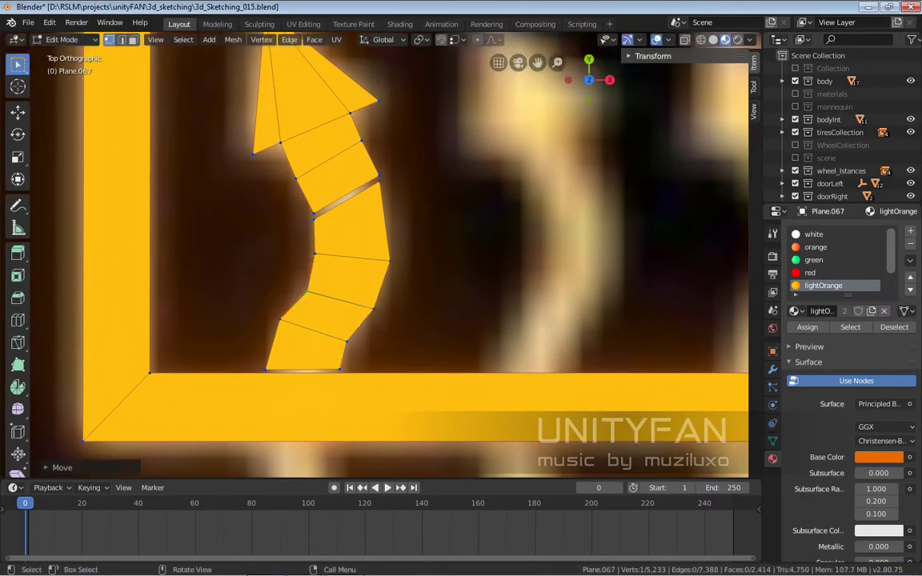
{"action": "scroll", "coordinate": [376, 248], "scroll_direction": "up", "scroll_amount": 1}
{"action": "left_click", "coordinate": [342, 352]}
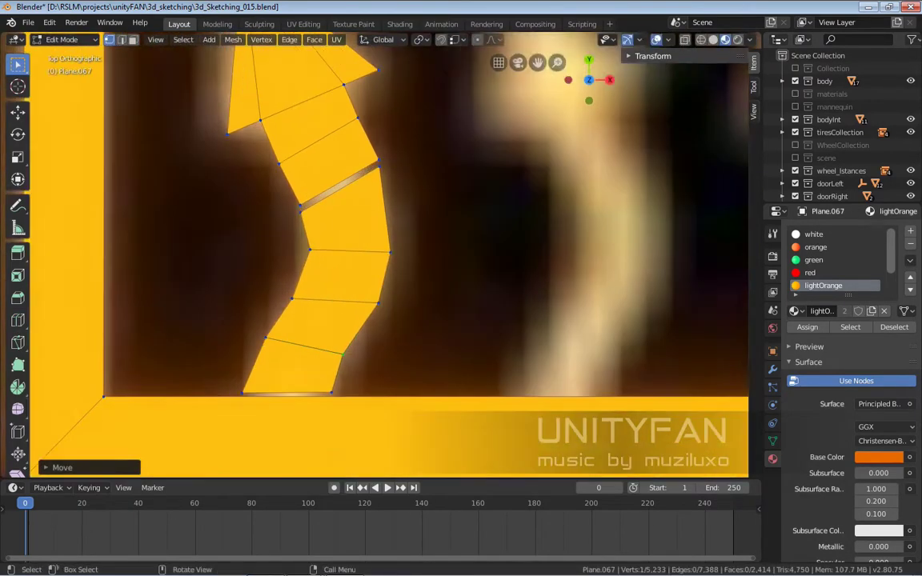
{"action": "key", "text": "2"}
{"action": "middle_click_drag", "start_coordinate": [377, 248], "coordinate": [401, 300], "text": "shift"}
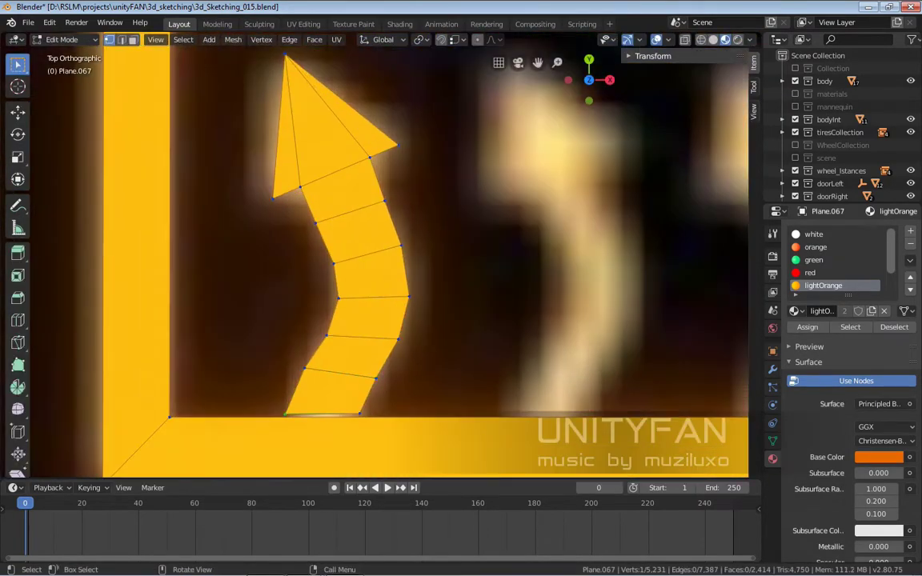
{"action": "key", "text": "g"}
{"action": "key", "text": "g"}
{"action": "key", "text": "x"}
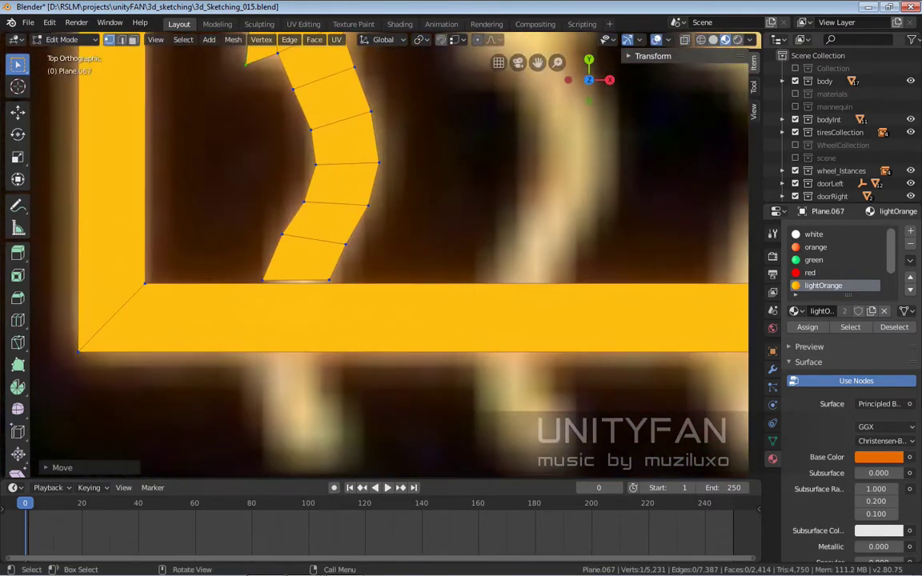
- Copy the arrow's bottom face below the frame bar as its tail
{"action": "key", "text": "shift+d"}
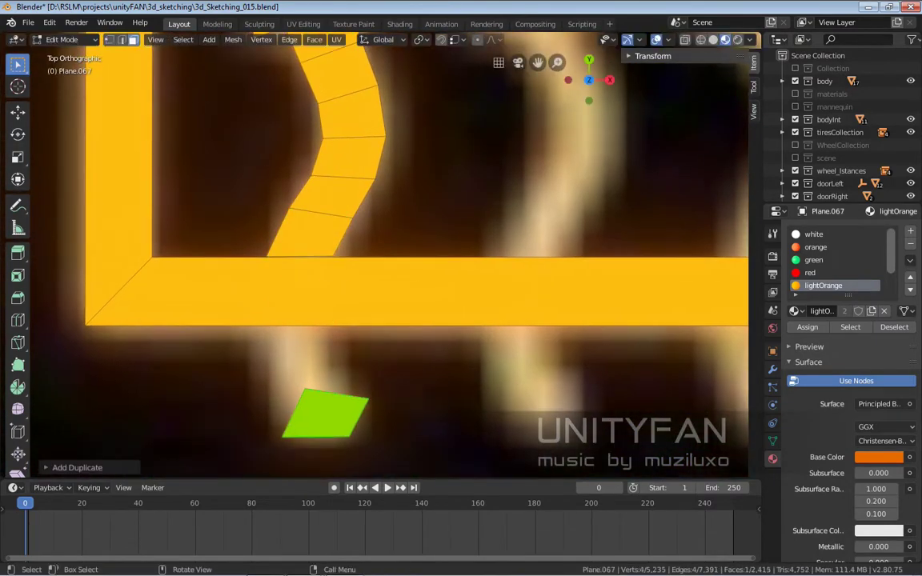
{"action": "key", "text": "2"}
{"action": "left_click", "coordinate": [361, 418]}
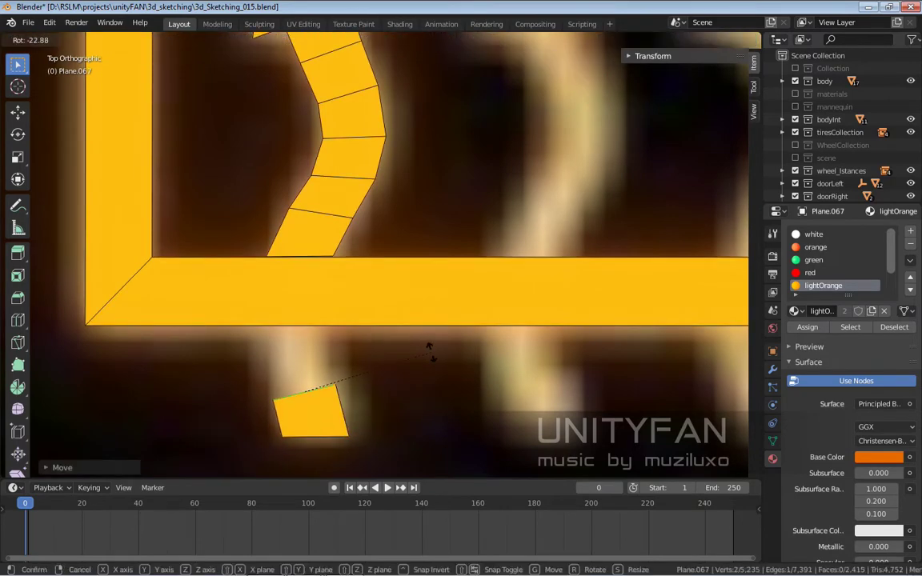
{"action": "left_click", "coordinate": [429, 347]}
{"action": "mouse_move", "coordinate": [429, 347]}
{"action": "middle_mouse_down", "text": "shift"}
{"action": "mouse_move", "coordinate": [451, 318]}
{"action": "mouse_move", "coordinate": [429, 300]}
{"action": "middle_mouse_up", "text": "shift"}
{"action": "left_click", "coordinate": [17, 113]}
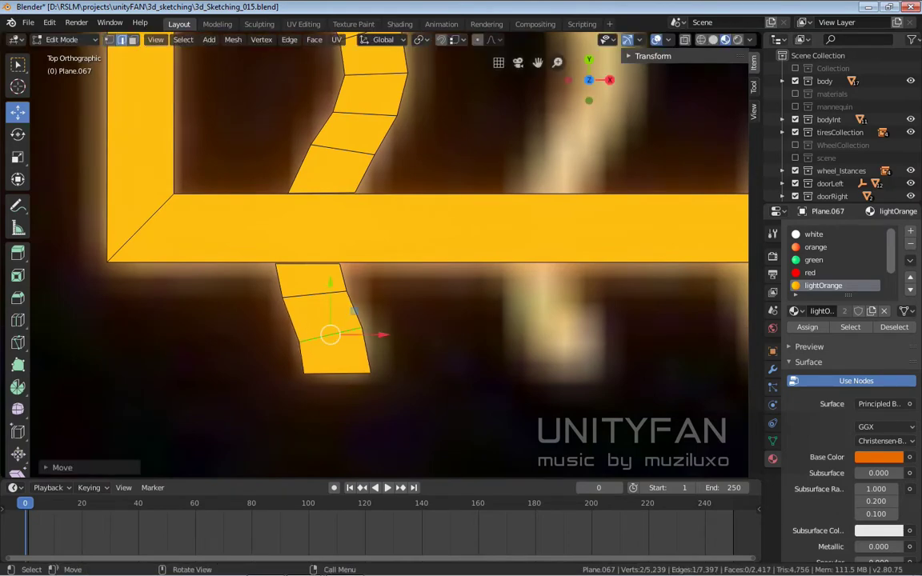
{"action": "scroll", "coordinate": [329, 276], "scroll_direction": "down", "scroll_amount": 5}
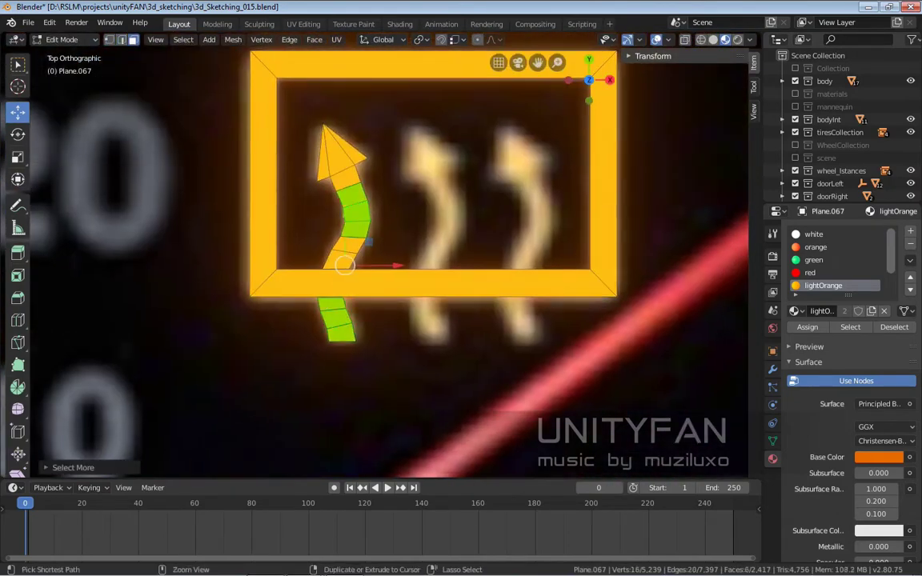
- Duplicate the finished arrow twice to the right along X and leave Edit Mode
{"action": "key", "text": "shift+d"}
{"action": "key", "text": "x"}
{"action": "key", "text": "Return"}
{"action": "key", "text": "shift+d"}
{"action": "key", "text": "x"}
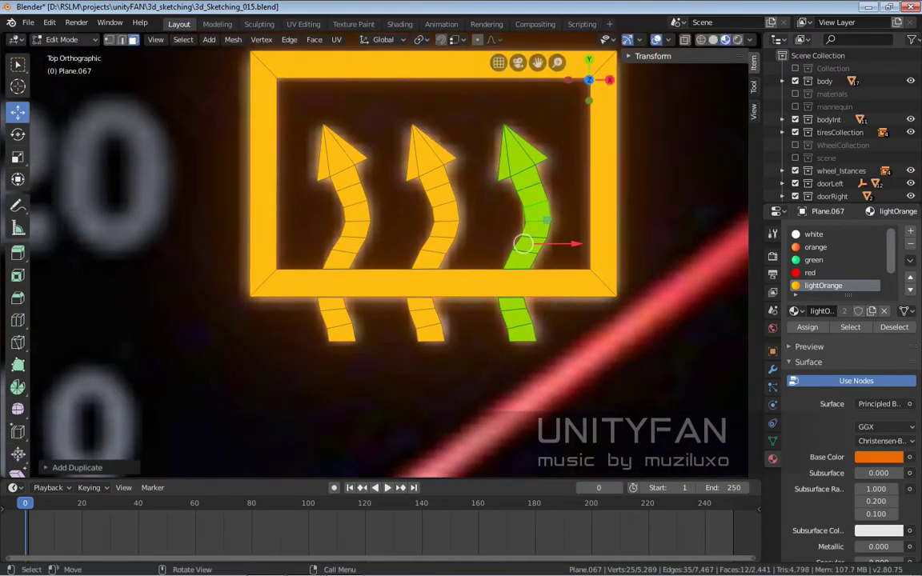
{"action": "key", "text": "Tab"}
{"action": "scroll", "coordinate": [374, 256], "scroll_direction": "down", "scroll_amount": 6}
{"action": "scroll", "coordinate": [375, 256], "scroll_direction": "down", "scroll_amount": 4}
{"action": "scroll", "coordinate": [375, 256], "scroll_direction": "down", "scroll_amount": 1}
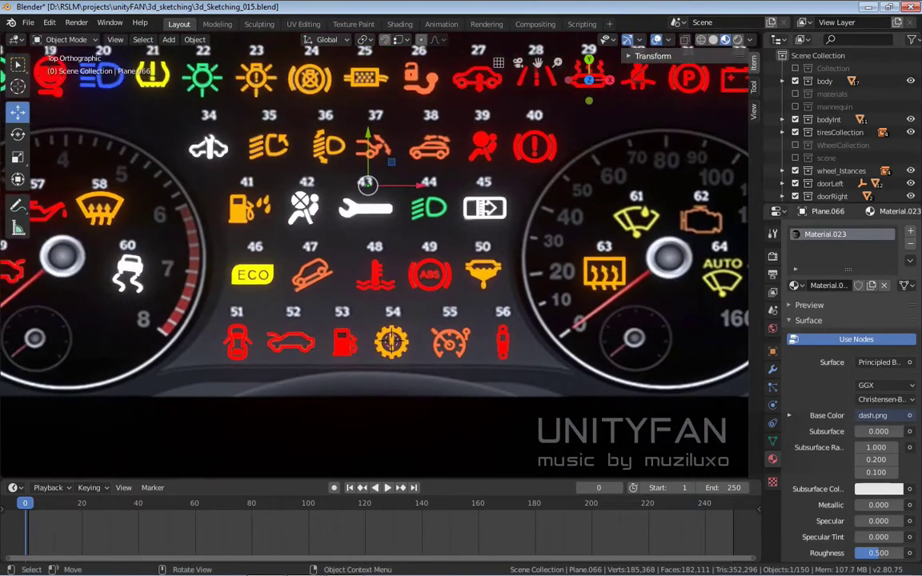
- Select icon 58's whole wiper-fan outline in the tracing mesh and copy it over icon 61
{"action": "scroll", "coordinate": [368, 185], "scroll_direction": "up", "scroll_amount": 4}
{"action": "scroll", "coordinate": [368, 185], "scroll_direction": "down", "scroll_amount": 4}
{"action": "scroll", "coordinate": [480, 240], "scroll_direction": "up", "scroll_amount": 4}
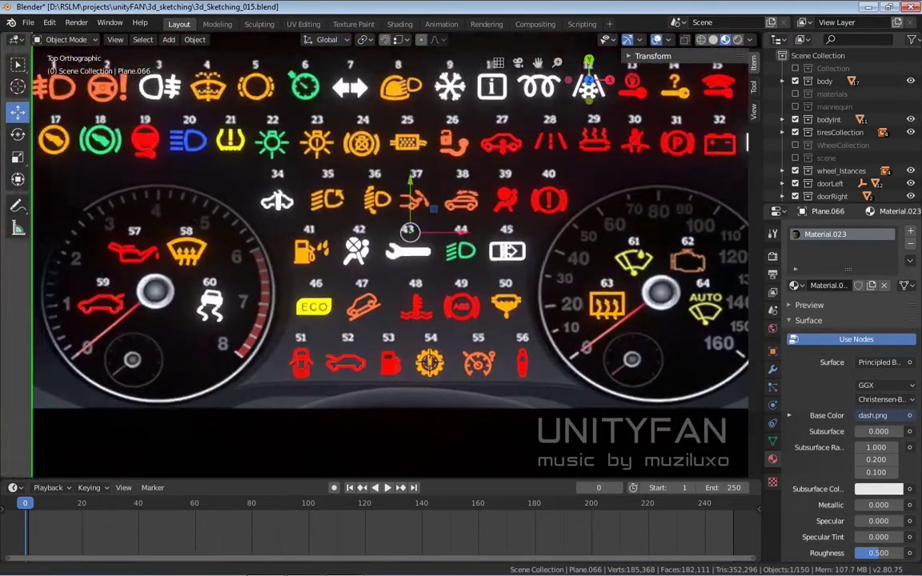
{"action": "left_click", "coordinate": [565, 240]}
{"action": "key", "text": "Tab"}
{"action": "key", "text": "KP_Decimal"}
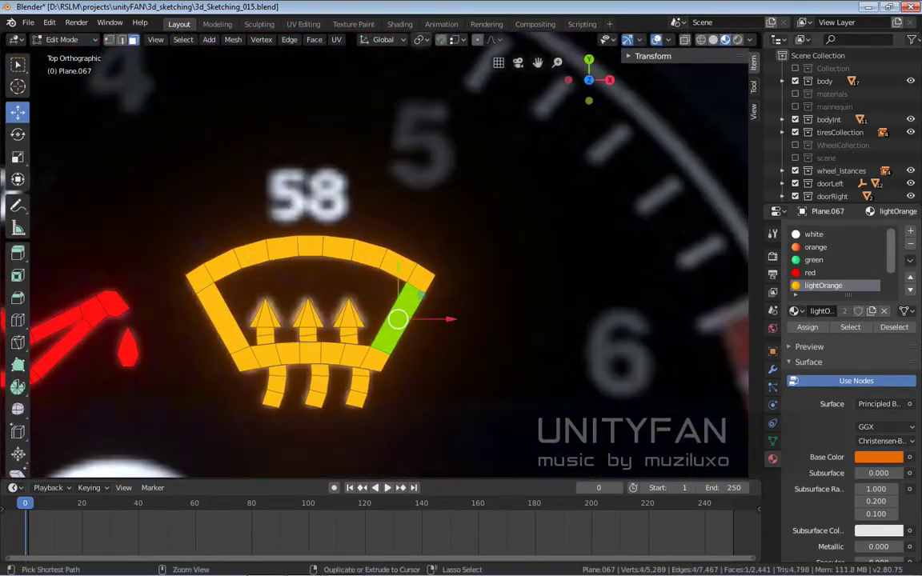
{"action": "key", "text": "ctrl+KP_Add"}
{"action": "key", "text": "ctrl+KP_Add"}
{"action": "key", "text": "ctrl+KP_Add"}
{"action": "scroll", "coordinate": [398, 320], "scroll_direction": "down", "scroll_amount": 4}
{"action": "scroll", "coordinate": [321, 256], "scroll_direction": "down", "scroll_amount": 7}
{"action": "scroll", "coordinate": [624, 268], "scroll_direction": "up", "scroll_amount": 5}
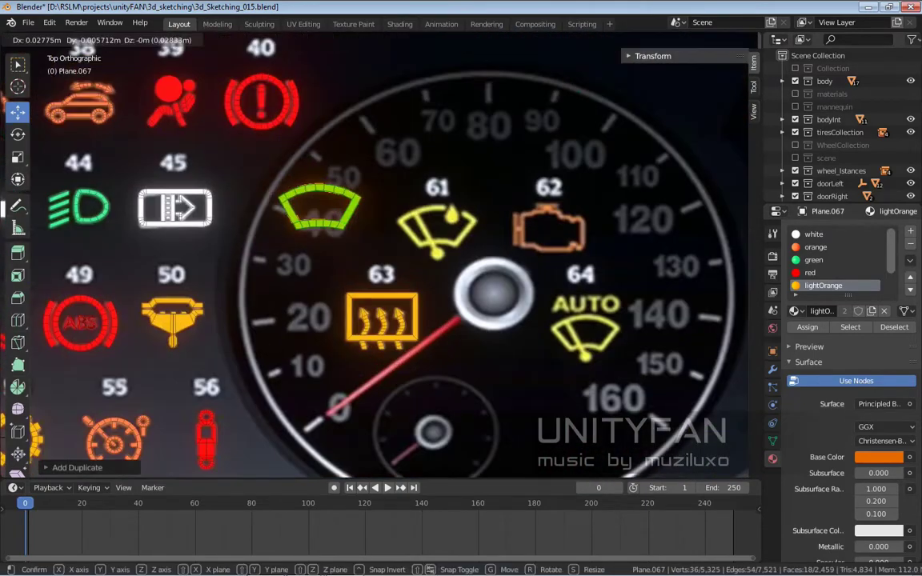
{"action": "scroll", "coordinate": [494, 217], "scroll_direction": "up", "scroll_amount": 3}
{"action": "key", "text": "g"}
{"action": "key", "text": "Escape"}
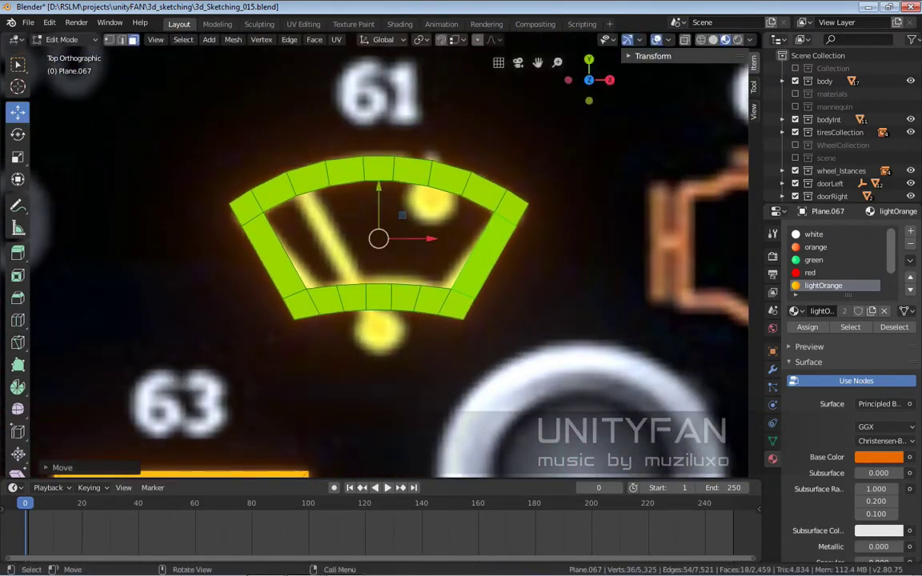
- Rotate and move the wiper strips to fit icon 61, shifting the top arc to leave a gap
{"action": "scroll", "coordinate": [381, 233], "scroll_direction": "up", "scroll_amount": 3}
{"action": "left_click", "coordinate": [381, 314]}
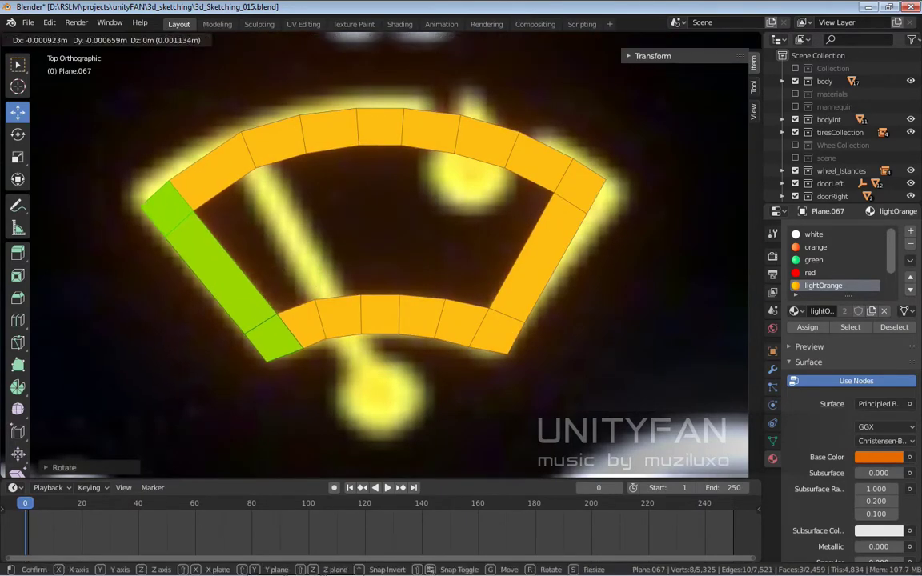
{"action": "key", "text": "r"}
{"action": "key", "text": "g"}
{"action": "key", "text": "Return"}
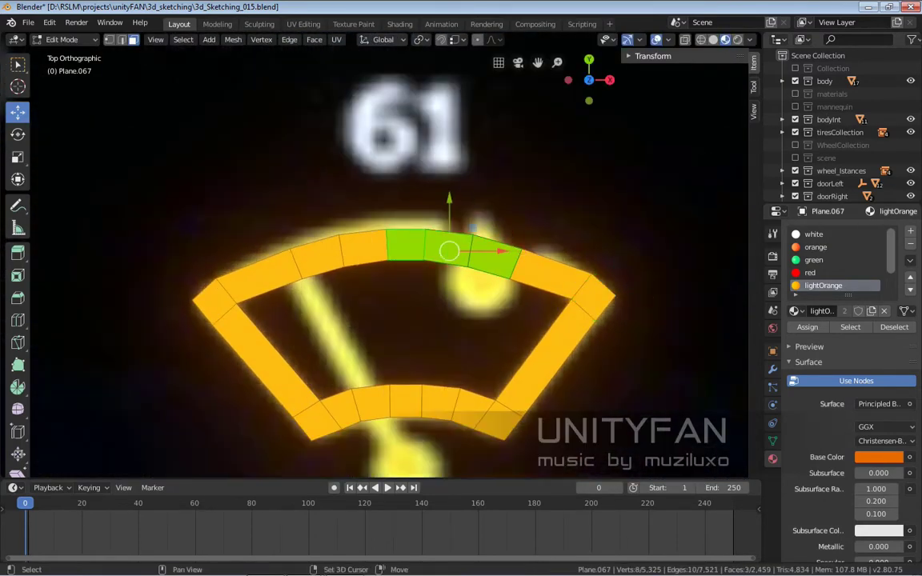
{"action": "key", "text": "g"}
{"action": "key", "text": "y"}
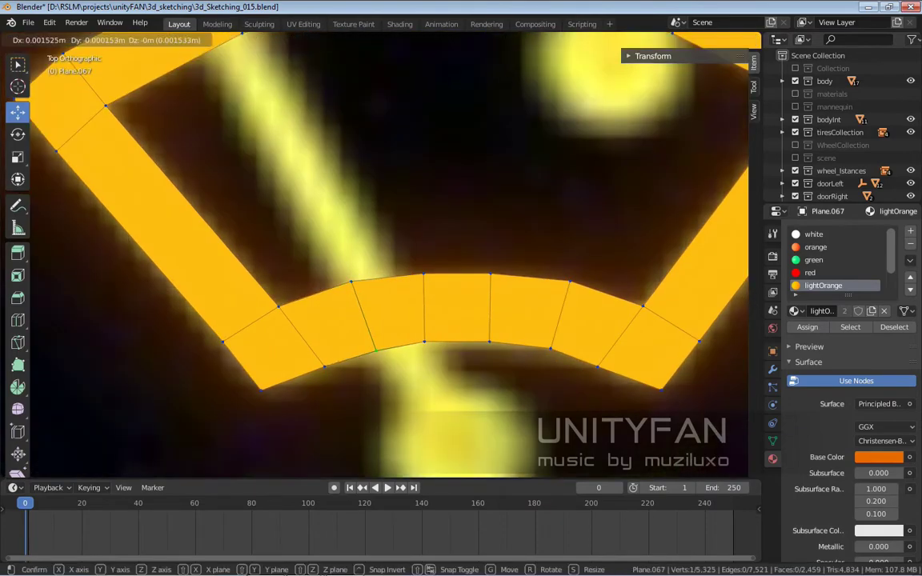
{"action": "key", "text": "Return"}
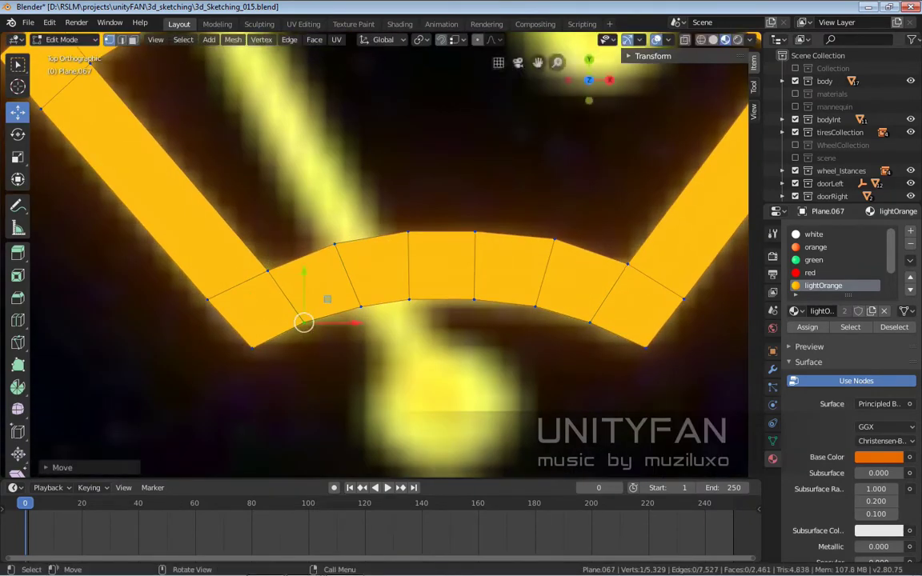
{"action": "scroll", "coordinate": [374, 254], "scroll_direction": "down", "scroll_amount": 1}
{"action": "scroll", "coordinate": [375, 254], "scroll_direction": "down", "scroll_amount": 4}
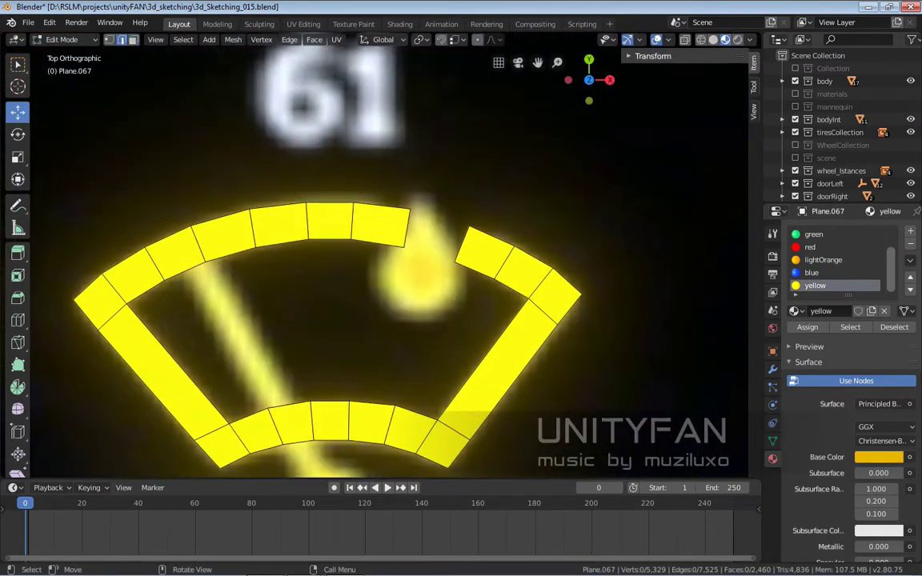
- Adjust the arc end and a segment's size, reposition the pivot circle, and make it yellow
{"action": "key", "text": "Return"}
{"action": "key", "text": "s"}
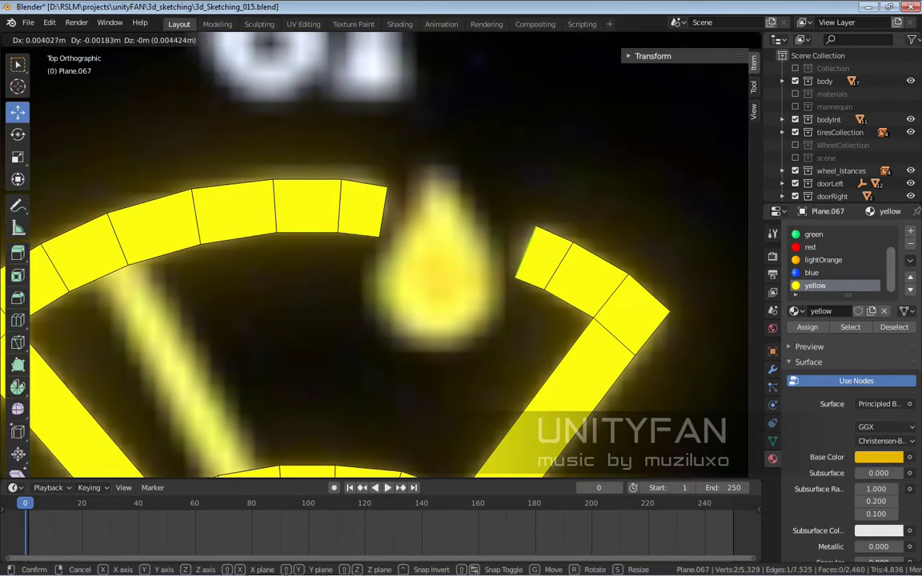
{"action": "key", "text": "Return"}
{"action": "scroll", "coordinate": [377, 256], "scroll_direction": "down", "scroll_amount": 3}
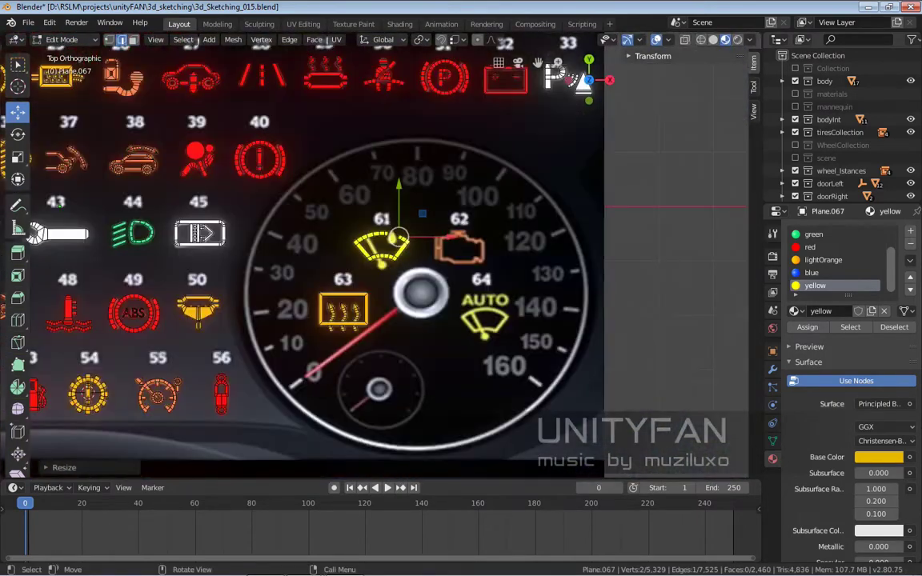
{"action": "key", "text": "Return"}
{"action": "scroll", "coordinate": [377, 265], "scroll_direction": "up", "scroll_amount": 2}
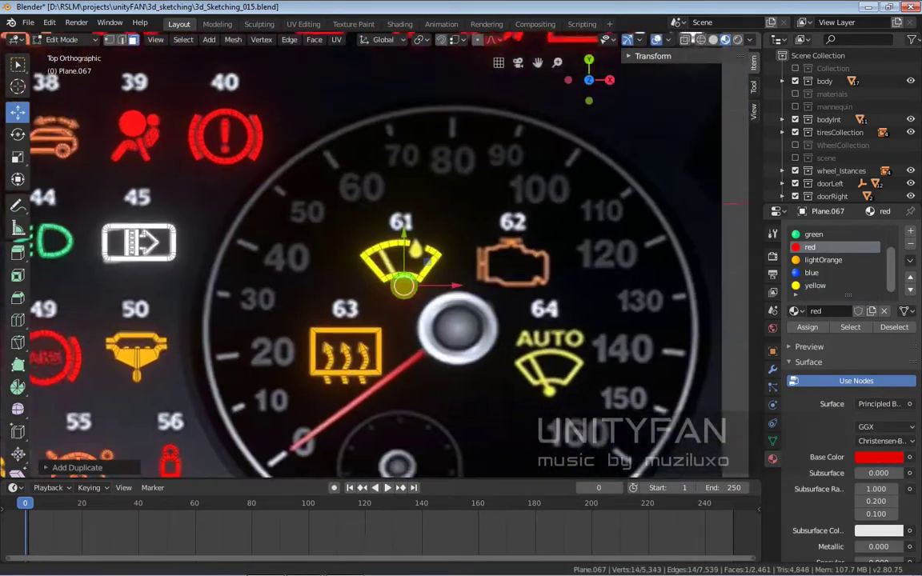
{"action": "scroll", "coordinate": [376, 264], "scroll_direction": "up", "scroll_amount": 4}
{"action": "key", "text": "s"}
{"action": "key", "text": "Escape"}
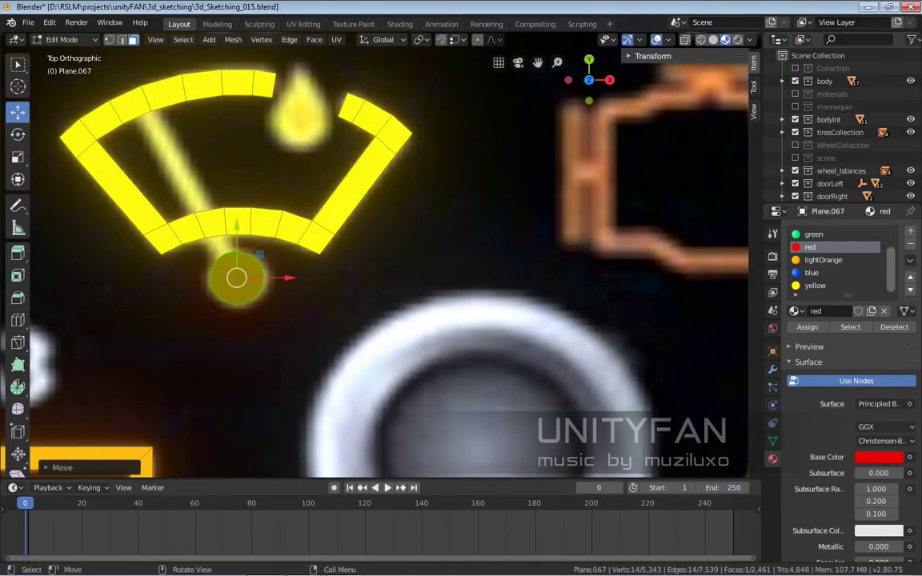
{"action": "left_click", "coordinate": [815, 285]}
{"action": "left_click", "coordinate": [807, 327]}
{"action": "scroll", "coordinate": [375, 253], "scroll_direction": "up", "scroll_amount": 3}
{"action": "scroll", "coordinate": [375, 254], "scroll_direction": "down", "scroll_amount": 1}
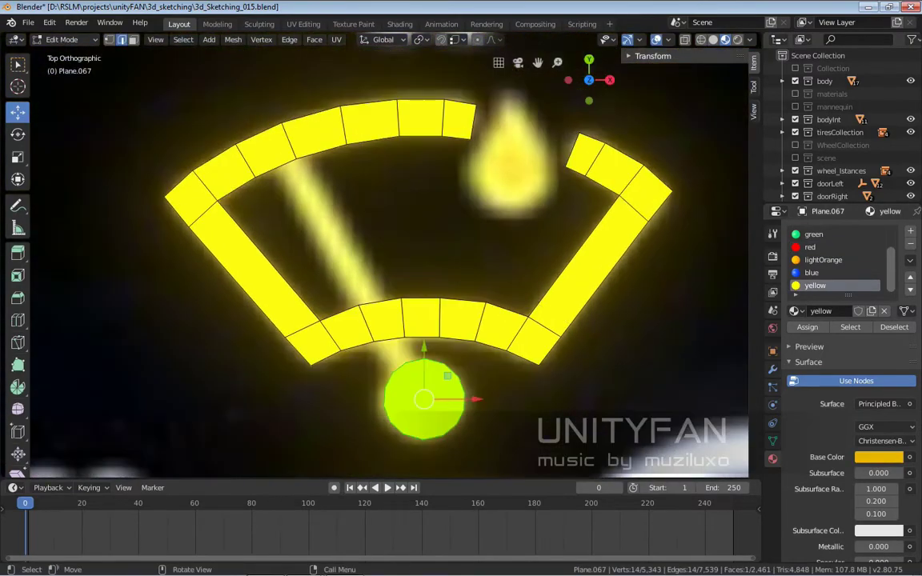
{"action": "scroll", "coordinate": [379, 253], "scroll_direction": "up", "scroll_amount": 2}
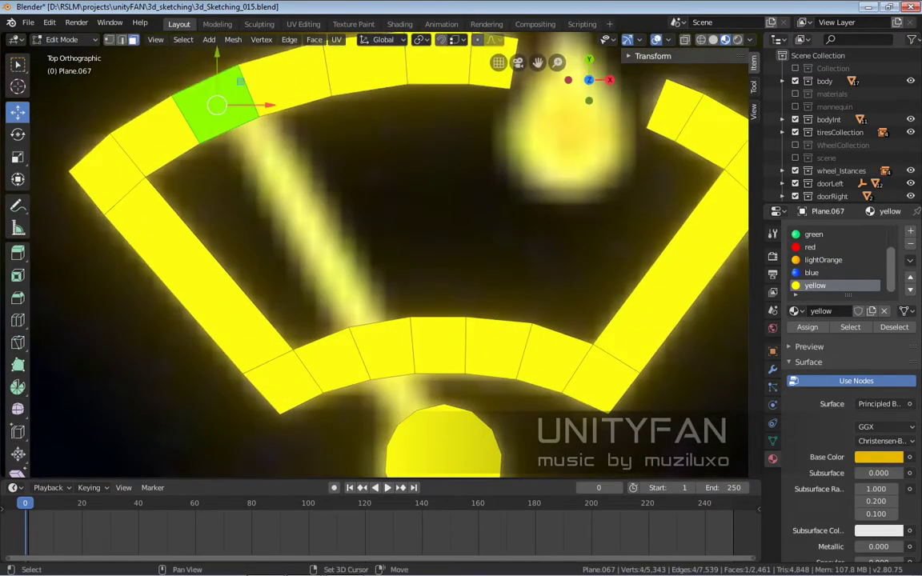
- Build the diagonal wiper blade from a copied arc face, then dissolve its extra vertices
{"action": "key", "text": "shift+d"}
{"action": "left_click", "coordinate": [385, 277]}
{"action": "key", "text": "g"}
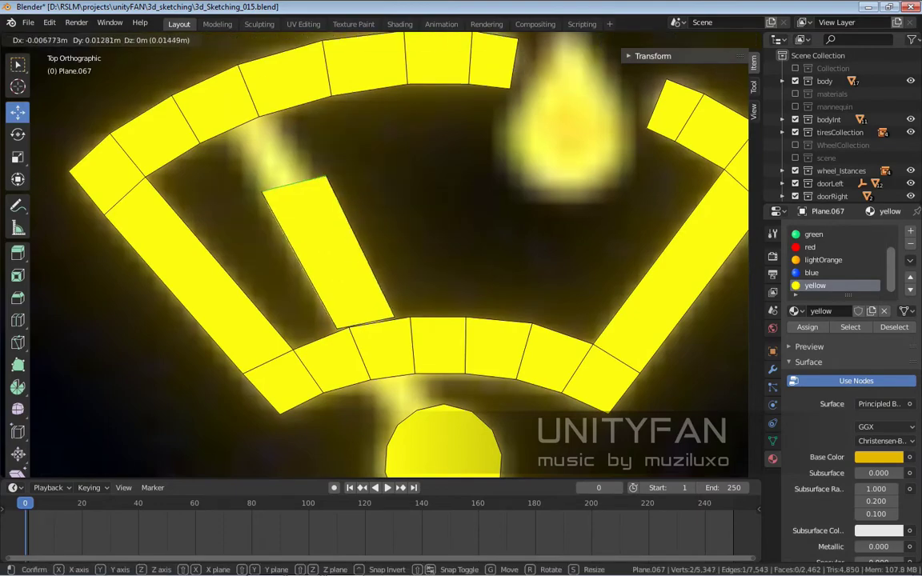
{"action": "key", "text": "1"}
{"action": "key", "text": "g"}
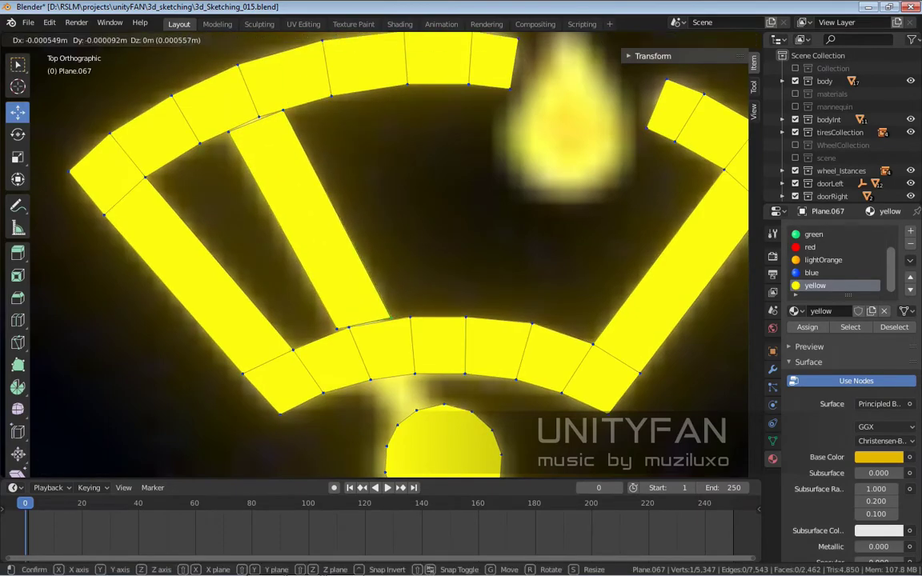
{"action": "key", "text": "Return"}
{"action": "scroll", "coordinate": [381, 253], "scroll_direction": "down", "scroll_amount": 2}
{"action": "scroll", "coordinate": [381, 253], "scroll_direction": "up", "scroll_amount": 3}
{"action": "scroll", "coordinate": [381, 253], "scroll_direction": "up", "scroll_amount": 1}
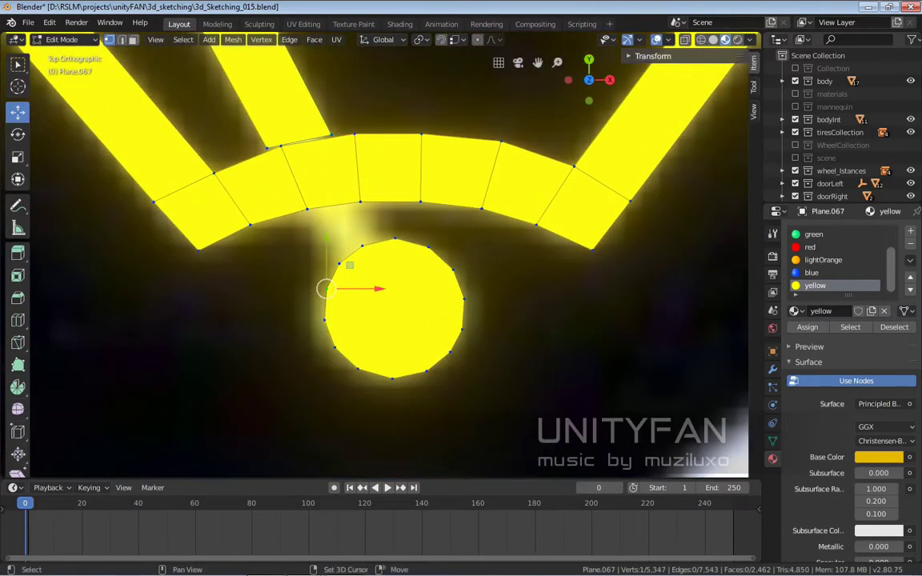
{"action": "key", "text": "x"}
{"action": "left_click", "coordinate": [454, 350]}
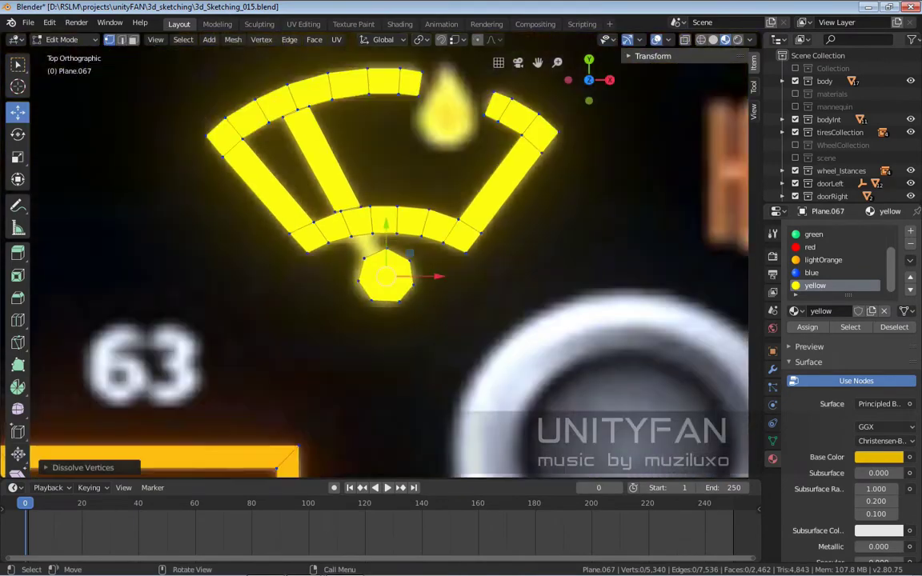
{"action": "scroll", "coordinate": [455, 350], "scroll_direction": "down", "scroll_amount": 2}
- Add a short stem face between the arc and the pivot circle, with a loop cut through it
{"action": "key", "text": "shift+d"}
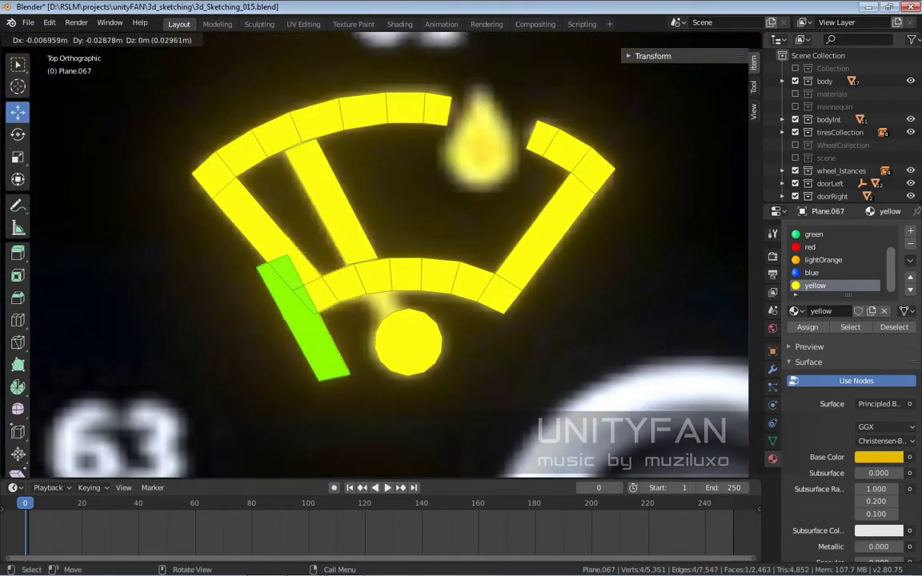
{"action": "left_click", "coordinate": [313, 368]}
{"action": "scroll", "coordinate": [313, 368], "scroll_direction": "up", "scroll_amount": 2}
{"action": "key", "text": "g"}
{"action": "left_click", "coordinate": [357, 265]}
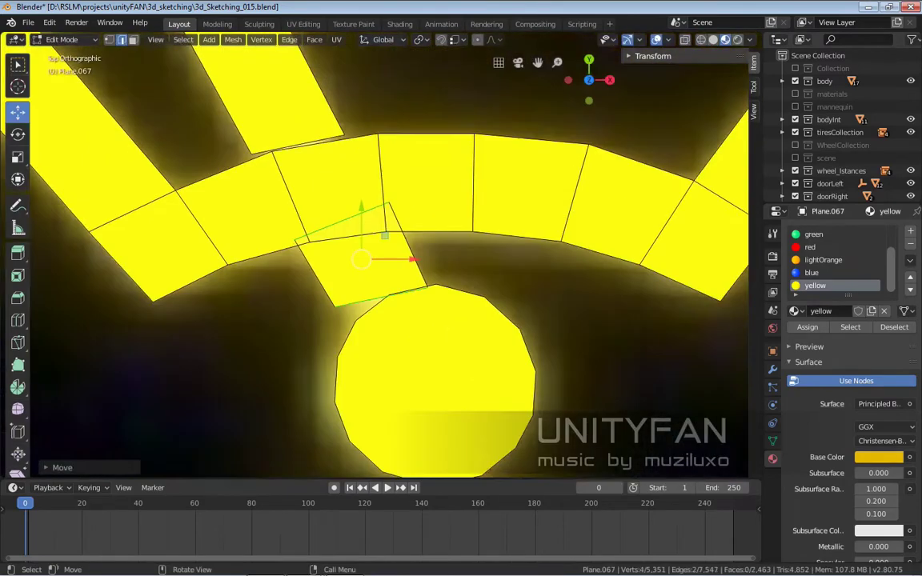
{"action": "scroll", "coordinate": [356, 264], "scroll_direction": "up", "scroll_amount": 3}
{"action": "key", "text": "g"}
{"action": "key", "text": "Return"}
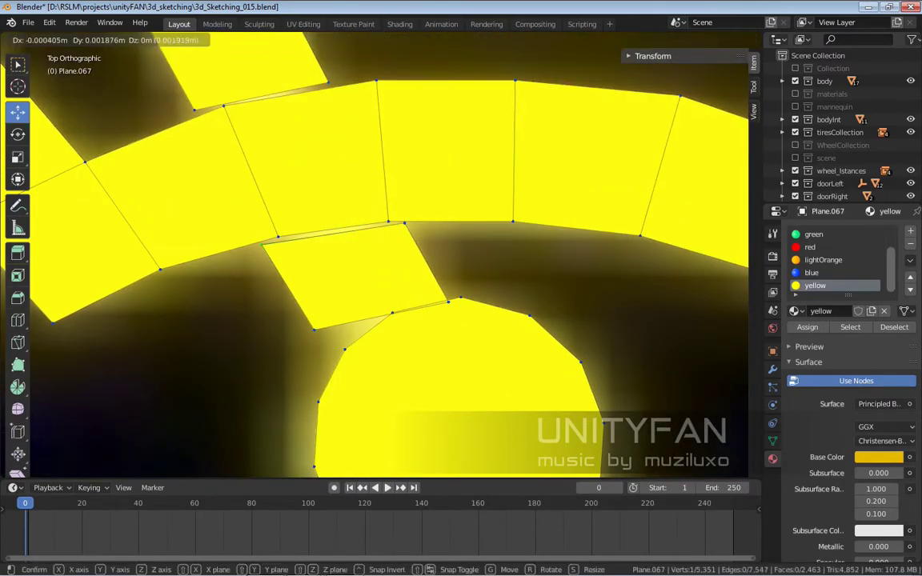
{"action": "scroll", "coordinate": [384, 241], "scroll_direction": "up", "scroll_amount": 1}
{"action": "key", "text": "ctrl+r"}
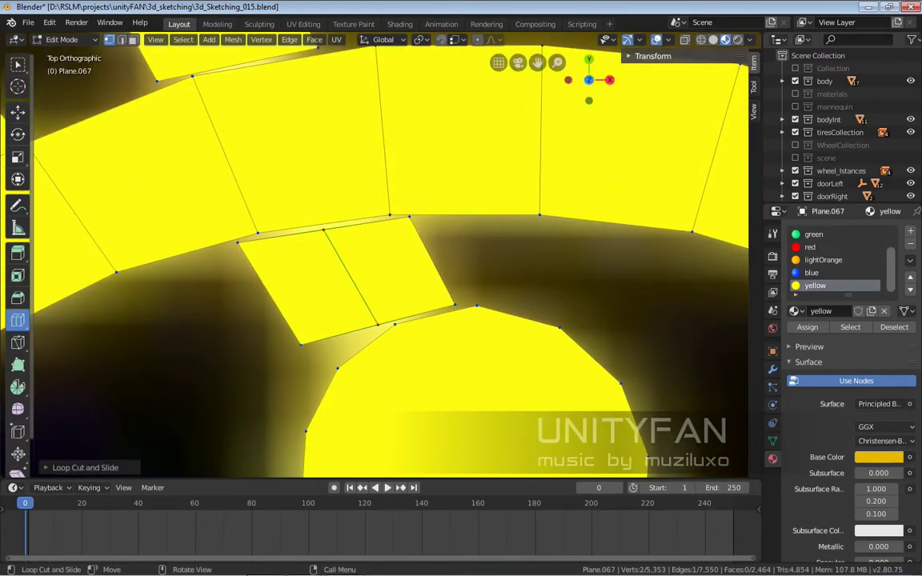
{"action": "scroll", "coordinate": [378, 325], "scroll_direction": "down", "scroll_amount": 4}
{"action": "scroll", "coordinate": [368, 289], "scroll_direction": "down", "scroll_amount": 2}
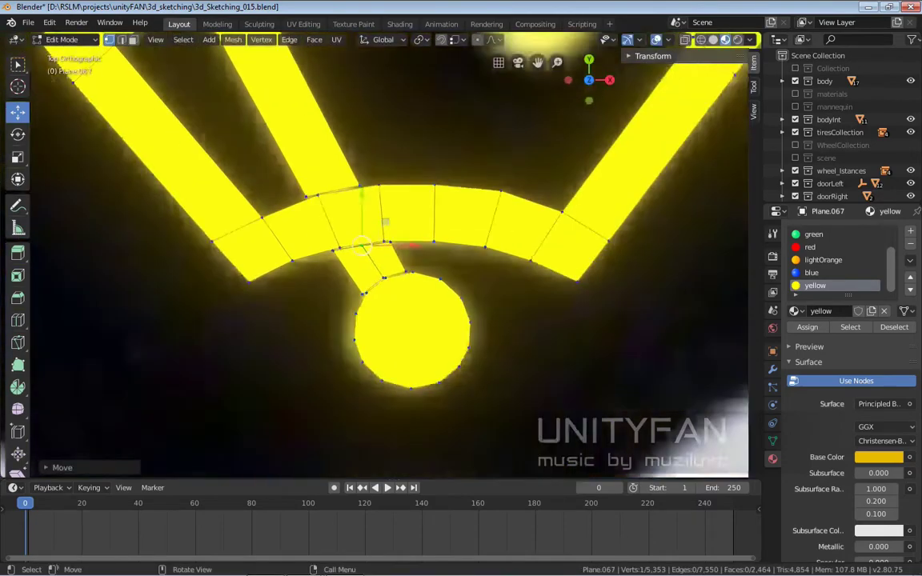
{"action": "scroll", "coordinate": [364, 272], "scroll_direction": "up", "scroll_amount": 2}
{"action": "scroll", "coordinate": [358, 255], "scroll_direction": "down", "scroll_amount": 4}
{"action": "scroll", "coordinate": [358, 255], "scroll_direction": "up", "scroll_amount": 5}
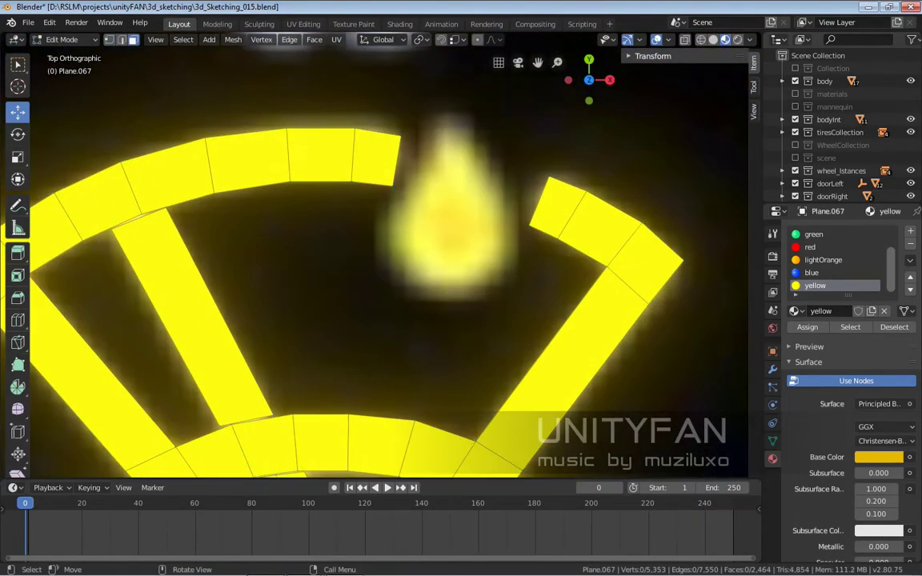
- Place a copied face over the water drop, subdivide it, and pull its top into a point
{"action": "key", "text": "shift+d"}
{"action": "left_click", "coordinate": [409, 244]}
{"action": "scroll", "coordinate": [380, 256], "scroll_direction": "down", "scroll_amount": 2}
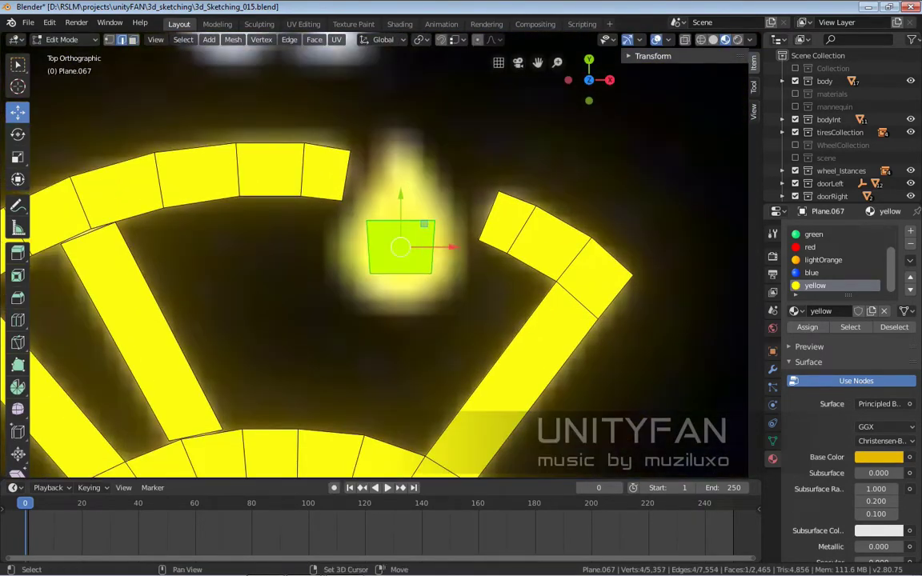
{"action": "right_click", "coordinate": [401, 248]}
{"action": "left_click", "coordinate": [377, 270]}
{"action": "key", "text": "g"}
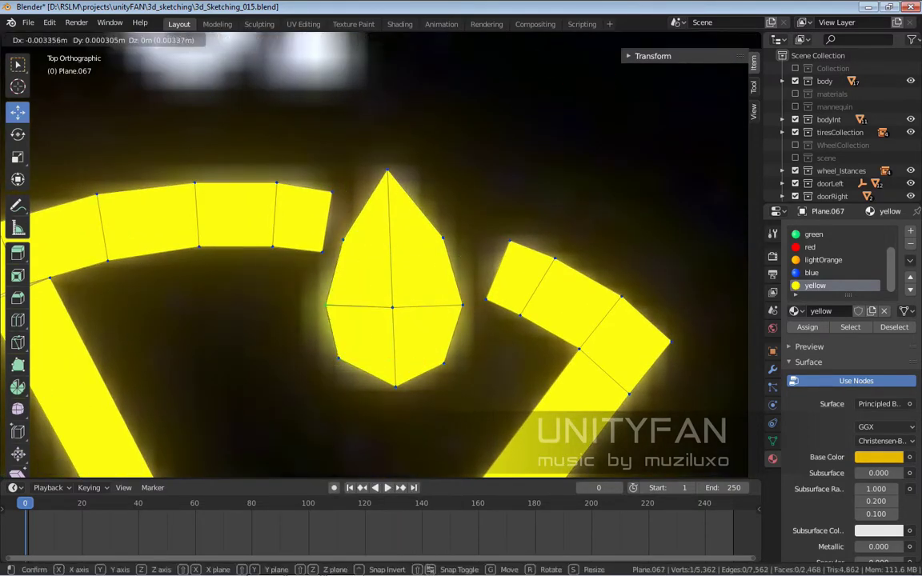
{"action": "scroll", "coordinate": [377, 256], "scroll_direction": "down", "scroll_amount": 4}
{"action": "scroll", "coordinate": [376, 256], "scroll_direction": "up", "scroll_amount": 5}
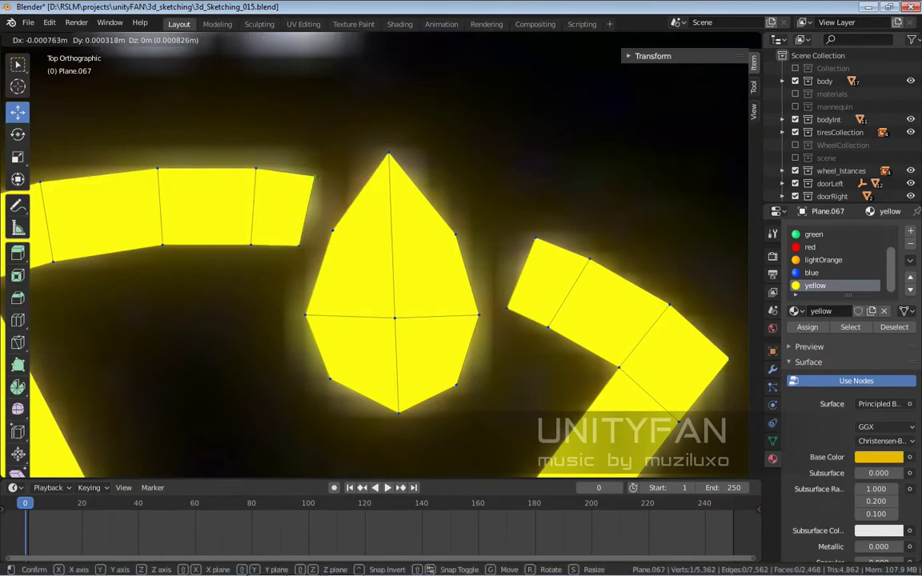
{"action": "scroll", "coordinate": [377, 256], "scroll_direction": "down", "scroll_amount": 5}
{"action": "scroll", "coordinate": [376, 256], "scroll_direction": "up", "scroll_amount": 5}
{"action": "key", "text": "x"}
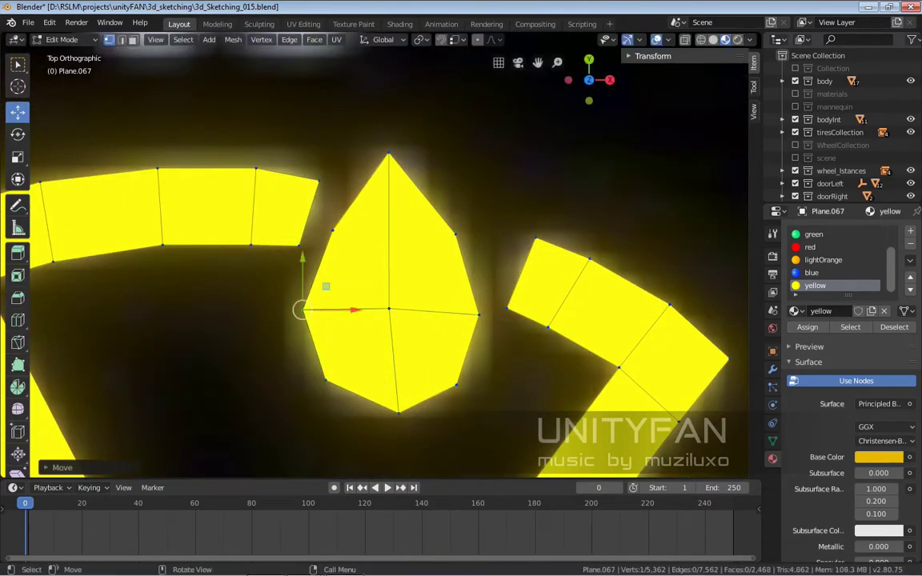
{"action": "scroll", "coordinate": [376, 256], "scroll_direction": "down", "scroll_amount": 10}
{"action": "scroll", "coordinate": [376, 257], "scroll_direction": "up", "scroll_amount": 6}
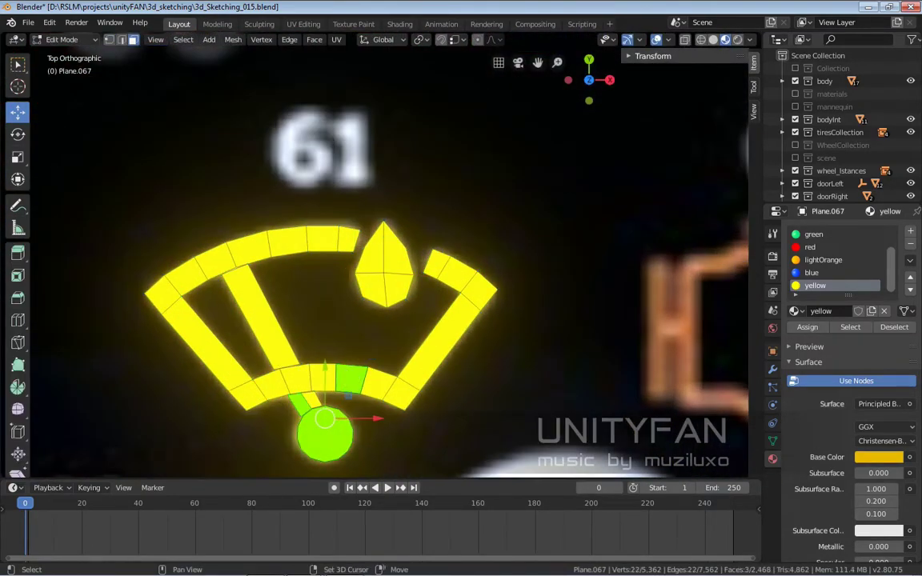
- Duplicate the whole wiper icon, then scale and move the copy onto the AUTO wiper
{"action": "key", "text": "a"}
{"action": "key", "text": "shift+d"}
{"action": "scroll", "coordinate": [377, 256], "scroll_direction": "down", "scroll_amount": 8}
{"action": "scroll", "coordinate": [376, 256], "scroll_direction": "up", "scroll_amount": 10}
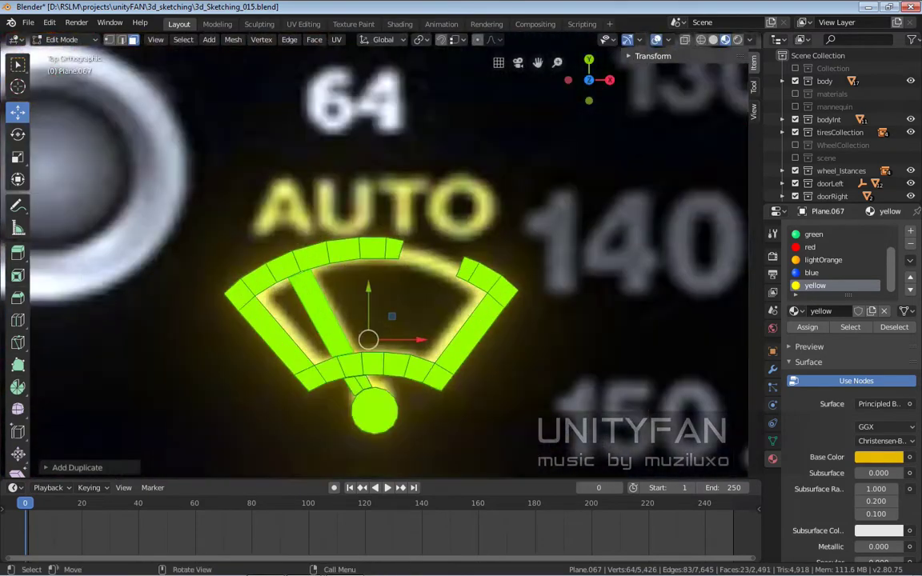
{"action": "key", "text": "Return"}
{"action": "key", "text": "s"}
{"action": "key", "text": "Return"}
{"action": "scroll", "coordinate": [377, 256], "scroll_direction": "up", "scroll_amount": 3}
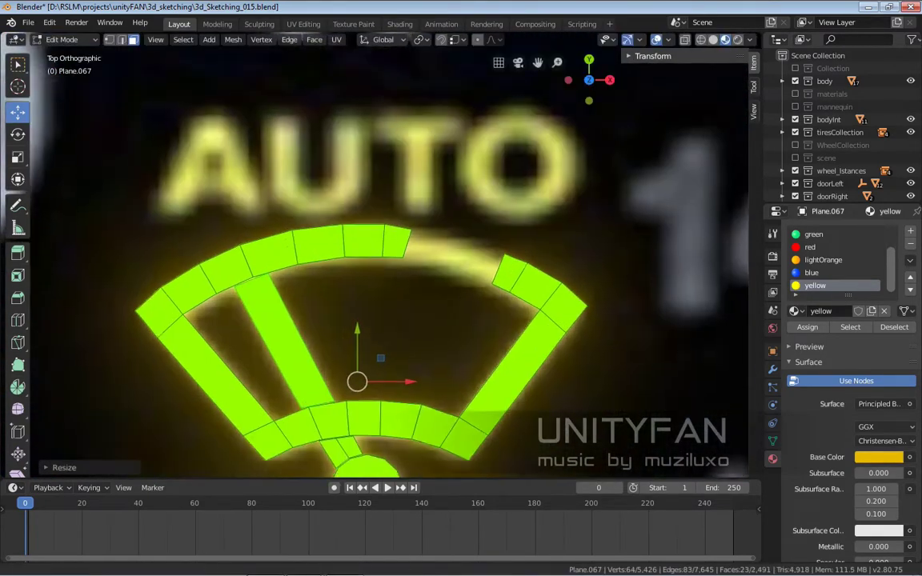
{"action": "scroll", "coordinate": [376, 256], "scroll_direction": "up", "scroll_amount": 2}
{"action": "key", "text": "g"}
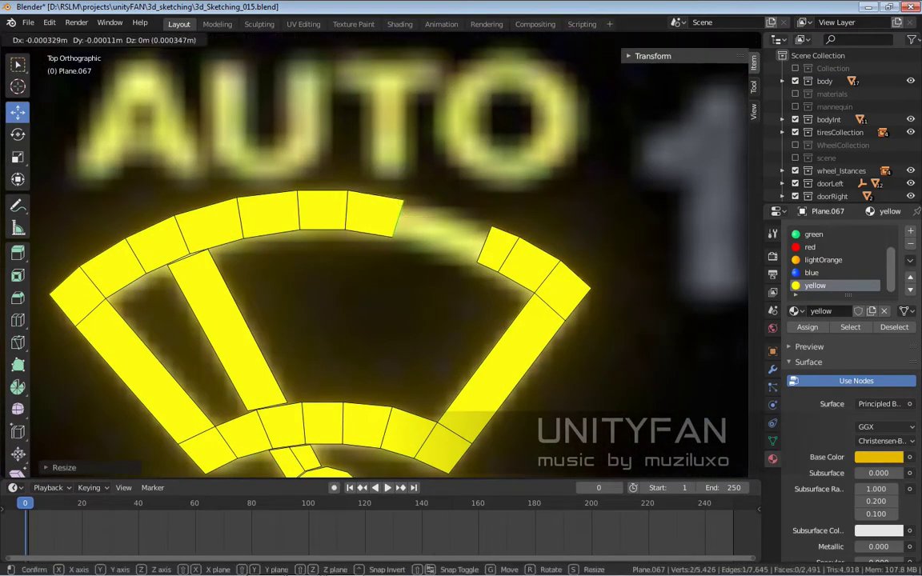
{"action": "key", "text": "Return"}
{"action": "scroll", "coordinate": [376, 256], "scroll_direction": "up", "scroll_amount": 3}
- Adjust the edge at the arc's right end and check the copy in Object Mode
{"action": "left_click", "coordinate": [494, 216]}
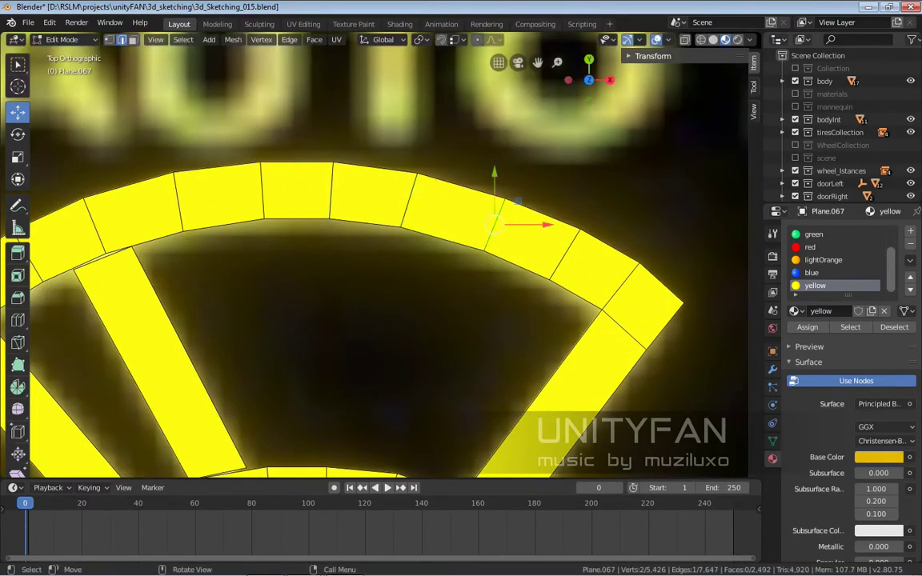
{"action": "key", "text": "Return"}
{"action": "scroll", "coordinate": [416, 257], "scroll_direction": "down", "scroll_amount": 3}
{"action": "scroll", "coordinate": [416, 256], "scroll_direction": "down", "scroll_amount": 3}
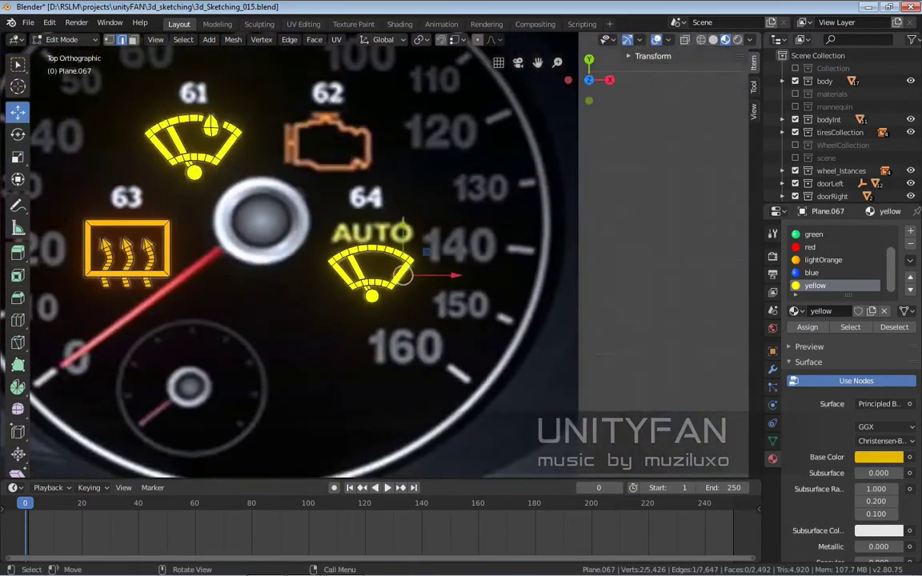
{"action": "key", "text": "Tab"}
{"action": "scroll", "coordinate": [416, 256], "scroll_direction": "down", "scroll_amount": 2}
{"action": "scroll", "coordinate": [491, 224], "scroll_direction": "up", "scroll_amount": 2}
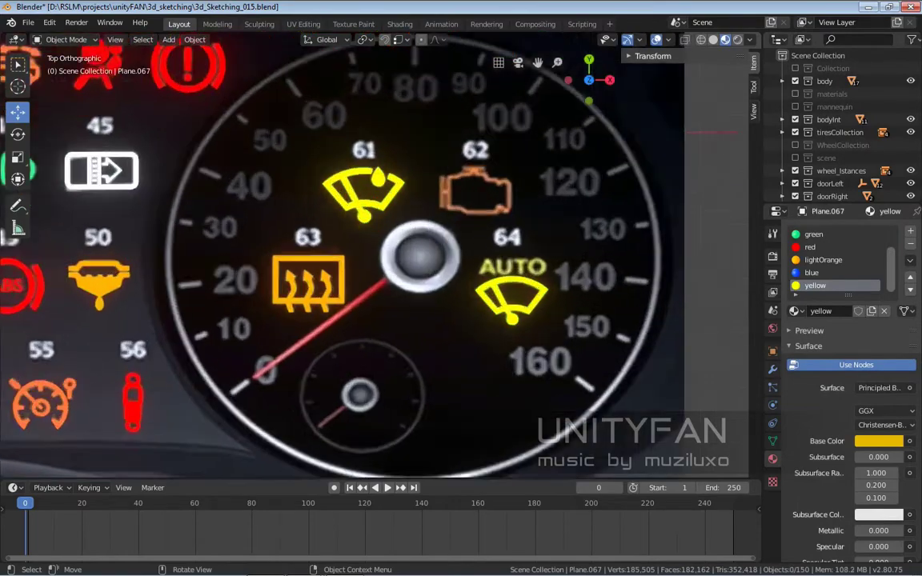
{"action": "scroll", "coordinate": [490, 225], "scroll_direction": "up", "scroll_amount": 1}
{"action": "scroll", "coordinate": [491, 224], "scroll_direction": "up", "scroll_amount": 2}
{"action": "key", "text": "Tab"}
{"action": "scroll", "coordinate": [469, 377], "scroll_direction": "up", "scroll_amount": 5}
{"action": "scroll", "coordinate": [469, 377], "scroll_direction": "down", "scroll_amount": 2}
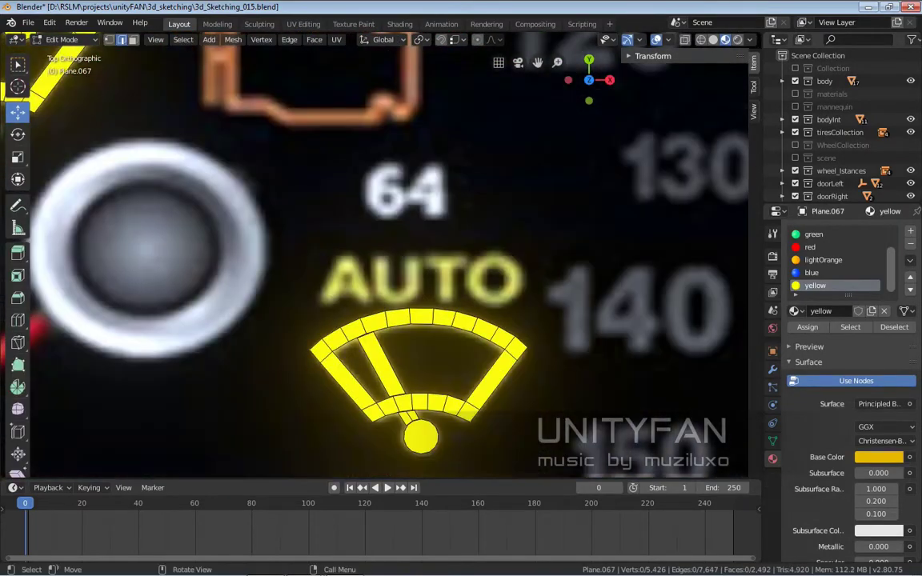
- Place a face for the letter A and extrude its right leg angled down
{"action": "key", "text": "Return"}
{"action": "scroll", "coordinate": [320, 336], "scroll_direction": "up", "scroll_amount": 3}
{"action": "scroll", "coordinate": [320, 336], "scroll_direction": "up", "scroll_amount": 2}
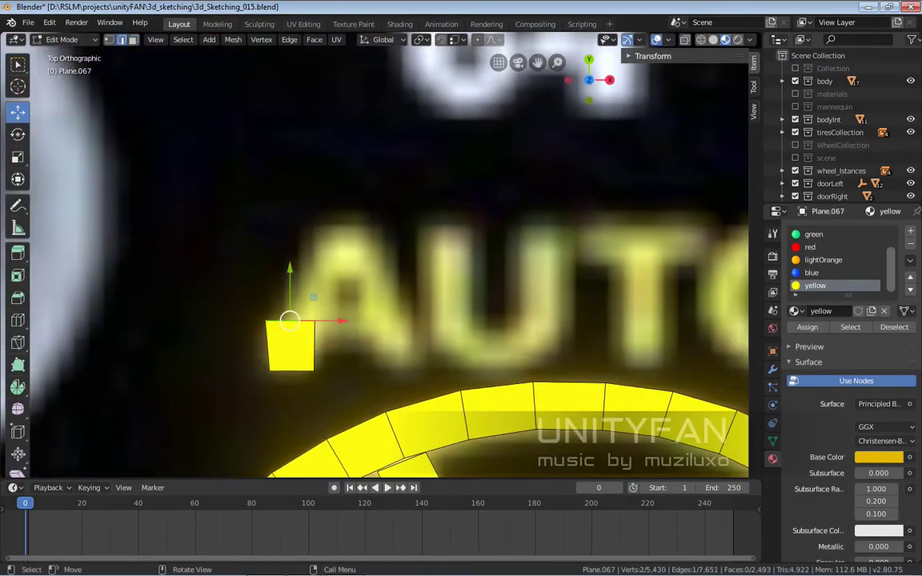
{"action": "scroll", "coordinate": [320, 337], "scroll_direction": "up", "scroll_amount": 1}
{"action": "left_click", "coordinate": [346, 270]}
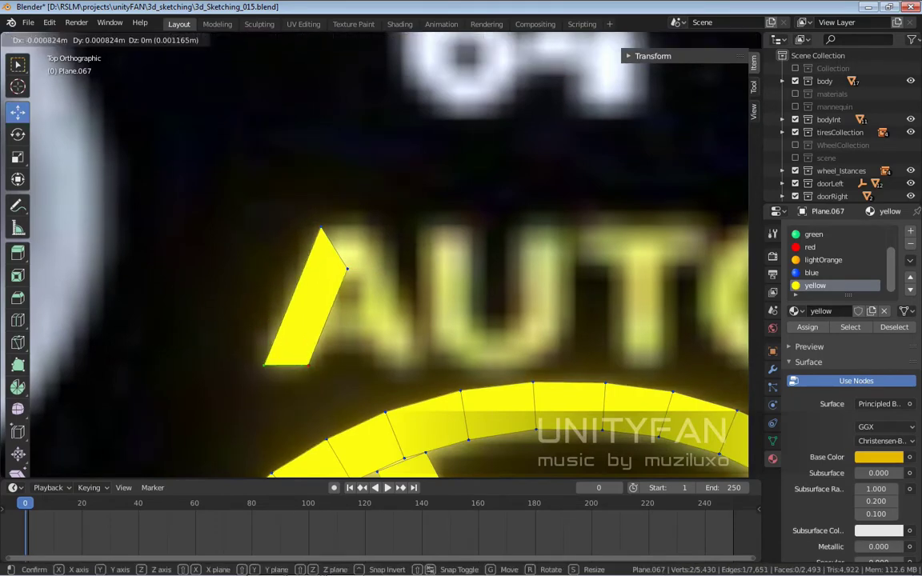
{"action": "scroll", "coordinate": [360, 264], "scroll_direction": "up", "scroll_amount": 3}
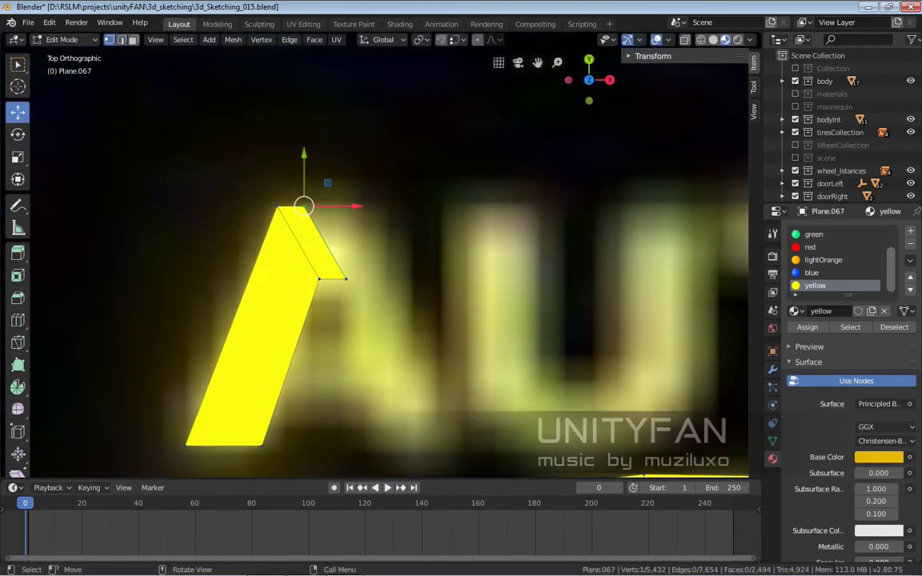
{"action": "key", "text": "g"}
{"action": "key", "text": "x"}
{"action": "key", "text": "Return"}
{"action": "key", "text": "e"}
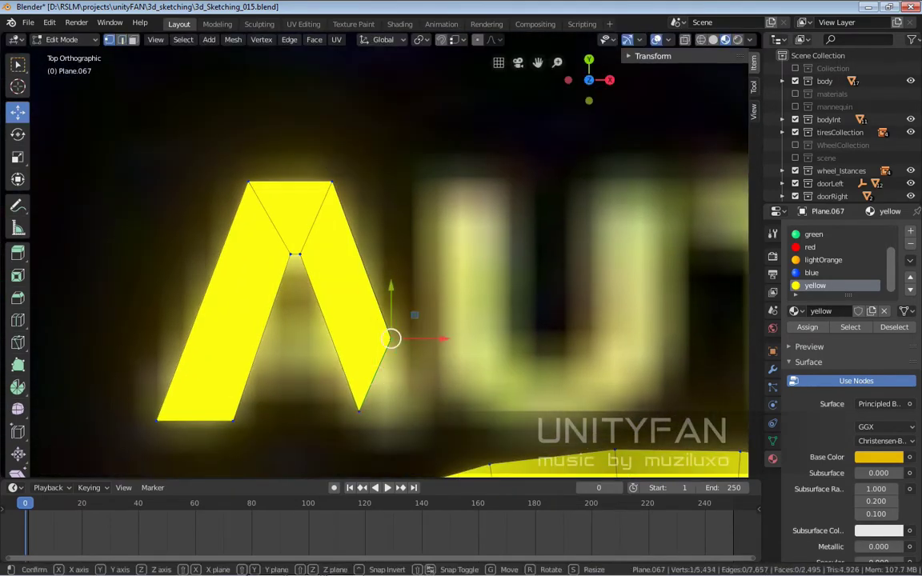
{"action": "key", "text": "Return"}
- Slide the A leg's base horizontally and extrude a face for the crossbar
{"action": "scroll", "coordinate": [376, 265], "scroll_direction": "down", "scroll_amount": 3}
{"action": "scroll", "coordinate": [376, 264], "scroll_direction": "up", "scroll_amount": 1}
{"action": "key", "text": "g"}
{"action": "key", "text": "x"}
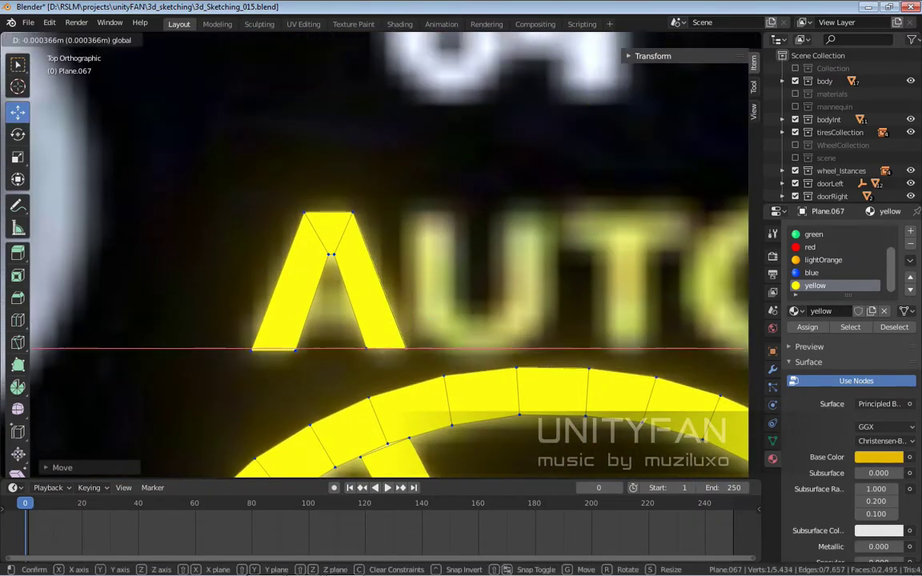
{"action": "scroll", "coordinate": [377, 264], "scroll_direction": "up", "scroll_amount": 1}
{"action": "key", "text": "Return"}
{"action": "scroll", "coordinate": [376, 265], "scroll_direction": "down", "scroll_amount": 1}
{"action": "key", "text": "e"}
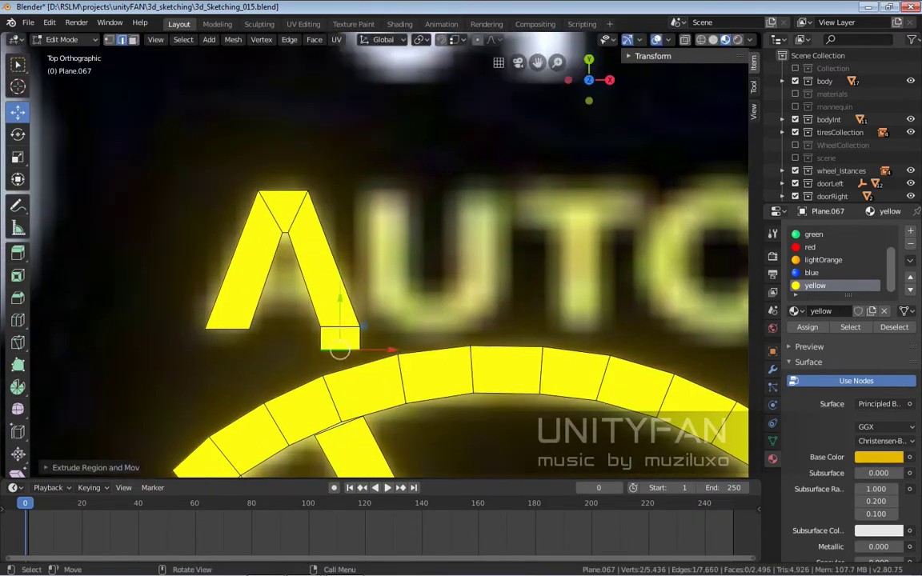
{"action": "key", "text": "Return"}
- Add a square over the U's left leg and stretch it vertically into a tall bar
{"action": "key", "text": "x"}
{"action": "left_click", "coordinate": [329, 341]}
{"action": "middle_click_drag", "start_coordinate": [376, 264], "coordinate": [298, 270], "text": "shift"}
{"action": "key", "text": "g"}
{"action": "key", "text": "y"}
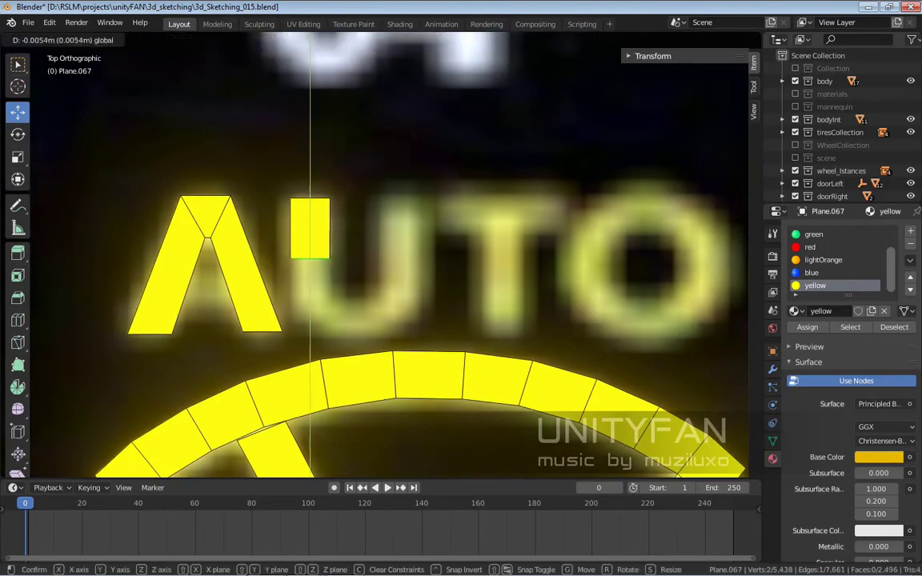
{"action": "key", "text": "Return"}
- Duplicate the bar, rotate the copy 90 degrees, and move it beneath the U
{"action": "key", "text": "shift+d"}
{"action": "key", "text": "Return"}
{"action": "key", "text": "r"}
{"action": "key", "text": "Return"}
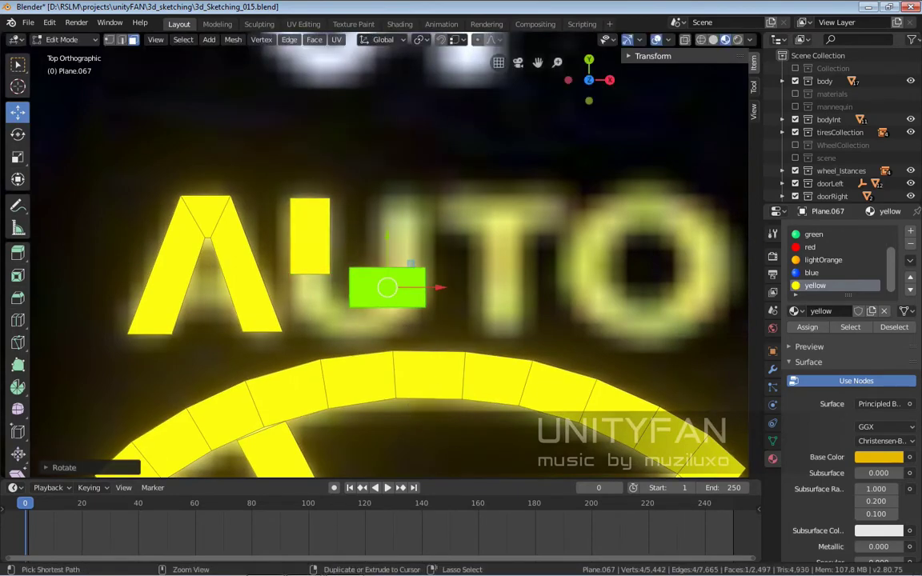
{"action": "key", "text": "g"}
{"action": "key", "text": "Return"}
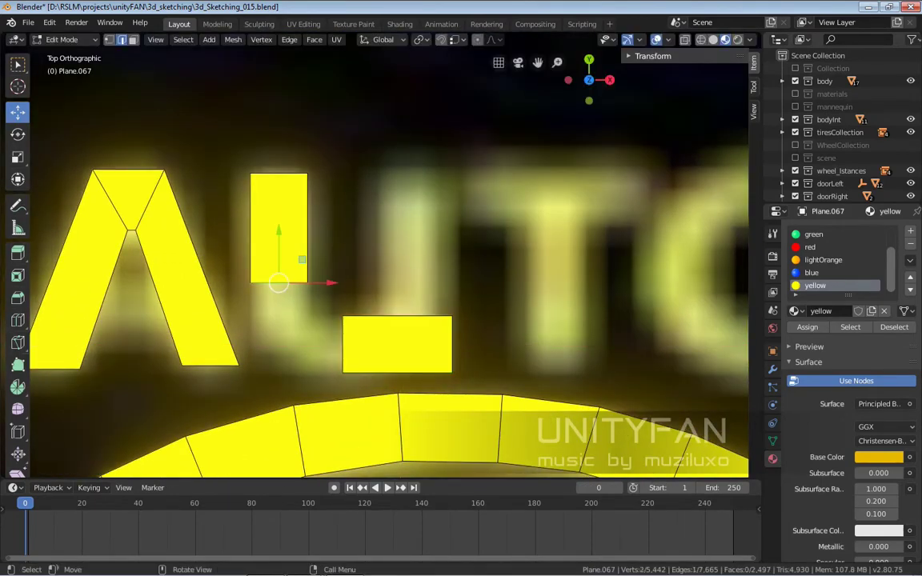
{"action": "scroll", "coordinate": [309, 276], "scroll_direction": "up", "scroll_amount": 2}
- Bridge Edge Loops between the two bars, then delete the leftover horizontal bar's faces
{"action": "key", "text": "ctrl+e"}
{"action": "left_click", "coordinate": [301, 302]}
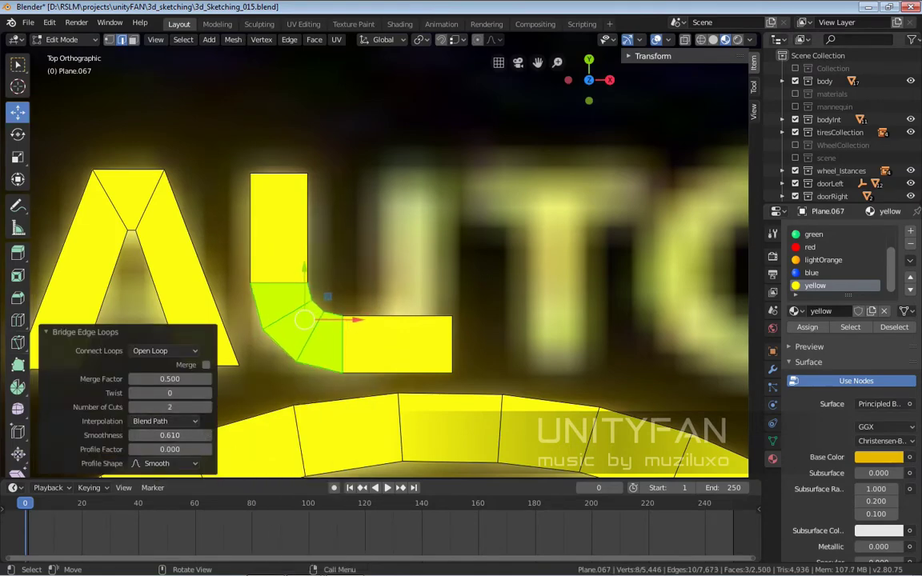
{"action": "left_click", "coordinate": [401, 344]}
{"action": "key", "text": "x"}
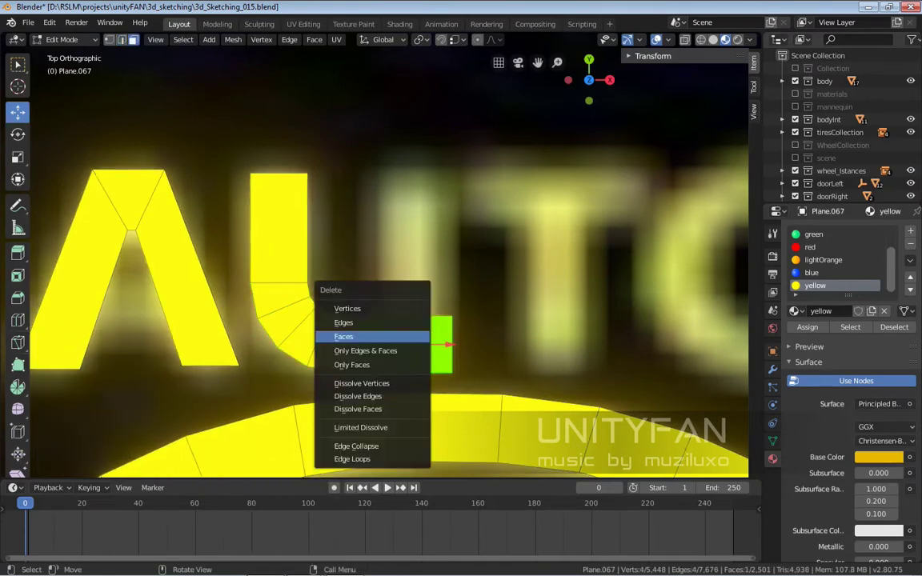
{"action": "left_click", "coordinate": [405, 335]}
- Select the U half's faces, duplicate them and scale X by -1 to mirror
{"action": "left_click", "coordinate": [278, 225]}
{"action": "left_click", "coordinate": [332, 360], "text": "ctrl"}
{"action": "scroll", "coordinate": [376, 320], "scroll_direction": "down", "scroll_amount": 3}
{"action": "scroll", "coordinate": [466, 227], "scroll_direction": "up", "scroll_amount": 3}
{"action": "key", "text": "shift+d"}
{"action": "key", "text": "s"}
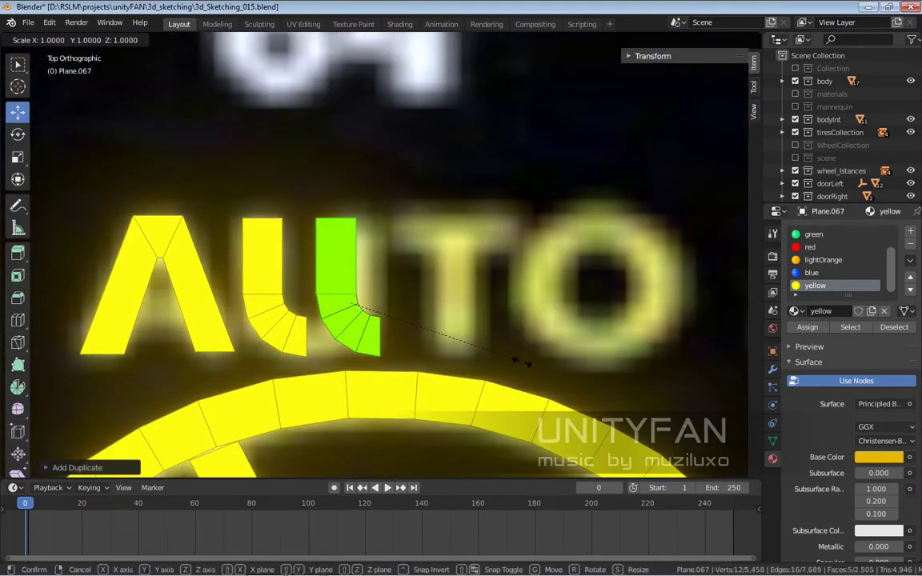
{"action": "key", "text": "x"}
{"action": "scroll", "coordinate": [168, 297], "scroll_direction": "up", "scroll_amount": 2}
{"action": "left_click", "coordinate": [168, 297]}
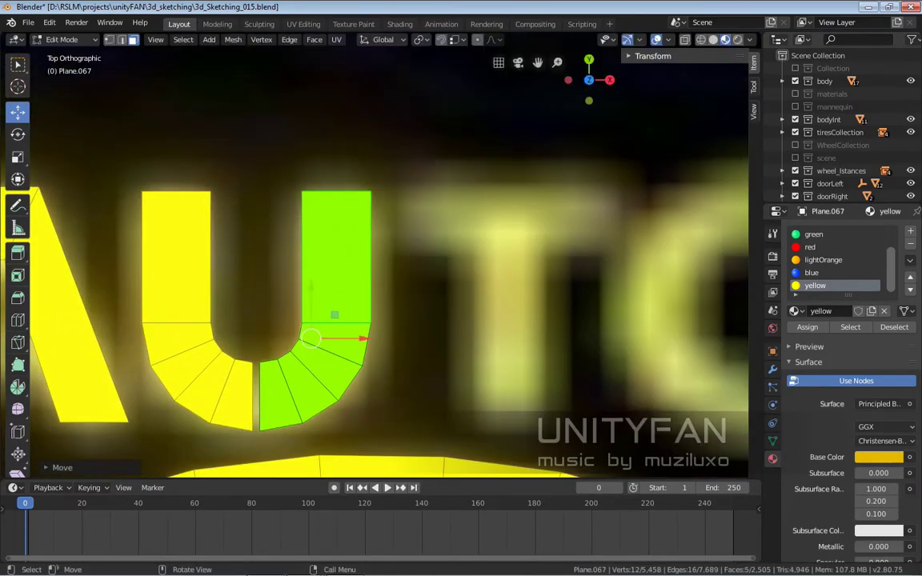
- Try a loop cut across the U, then undo it
{"action": "scroll", "coordinate": [392, 320], "scroll_direction": "down", "scroll_amount": 2}
{"action": "scroll", "coordinate": [393, 320], "scroll_direction": "up", "scroll_amount": 3}
{"action": "scroll", "coordinate": [392, 320], "scroll_direction": "up", "scroll_amount": 2}
{"action": "left_click", "coordinate": [18, 320]}
{"action": "left_click", "coordinate": [344, 352]}
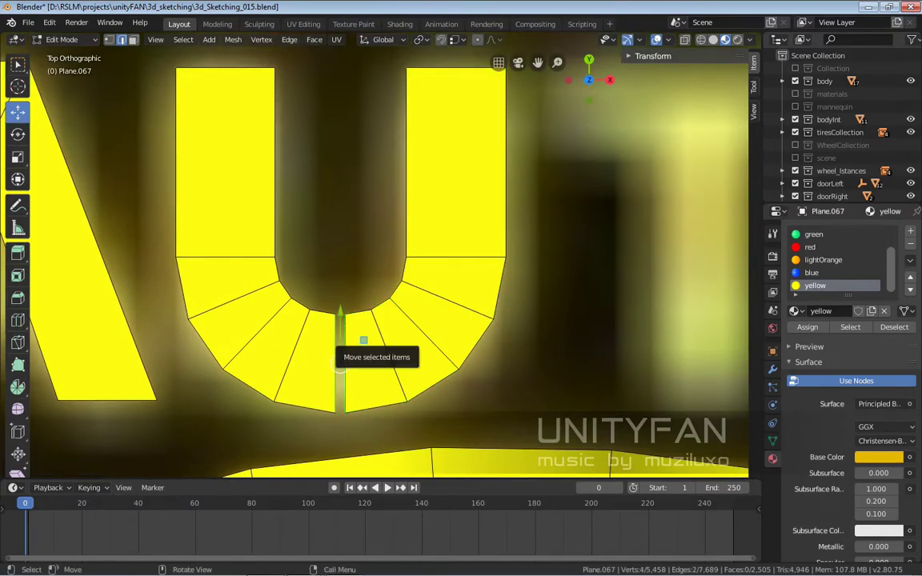
{"action": "scroll", "coordinate": [344, 352], "scroll_direction": "up", "scroll_amount": 3}
{"action": "scroll", "coordinate": [360, 281], "scroll_direction": "down", "scroll_amount": 3}
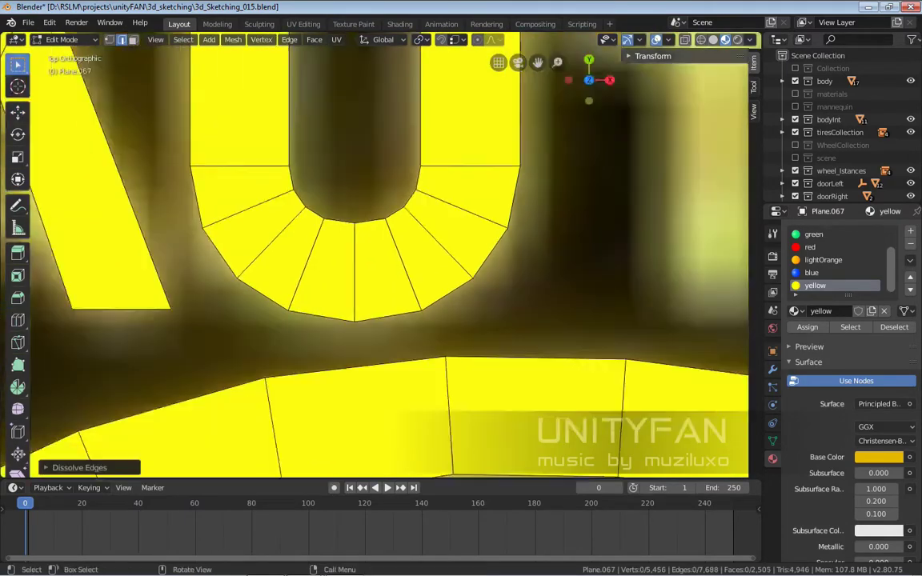
{"action": "scroll", "coordinate": [360, 280], "scroll_direction": "down", "scroll_amount": 2}
{"action": "key", "text": "ctrl+z"}
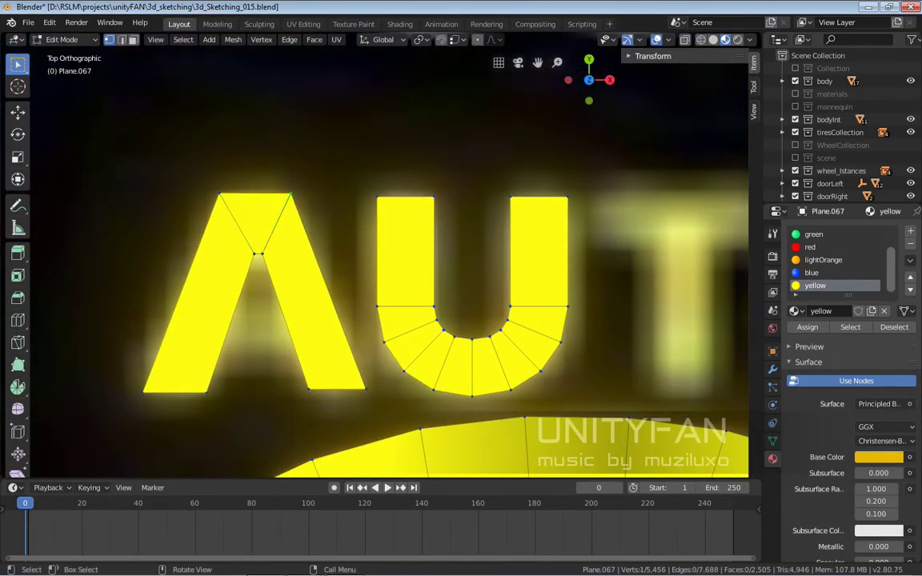
- Nudge the A's right leg slightly right and select the A's top triangle
{"action": "key", "text": "g"}
{"action": "key", "text": "Return"}
{"action": "key", "text": "g"}
{"action": "key", "text": "Return"}
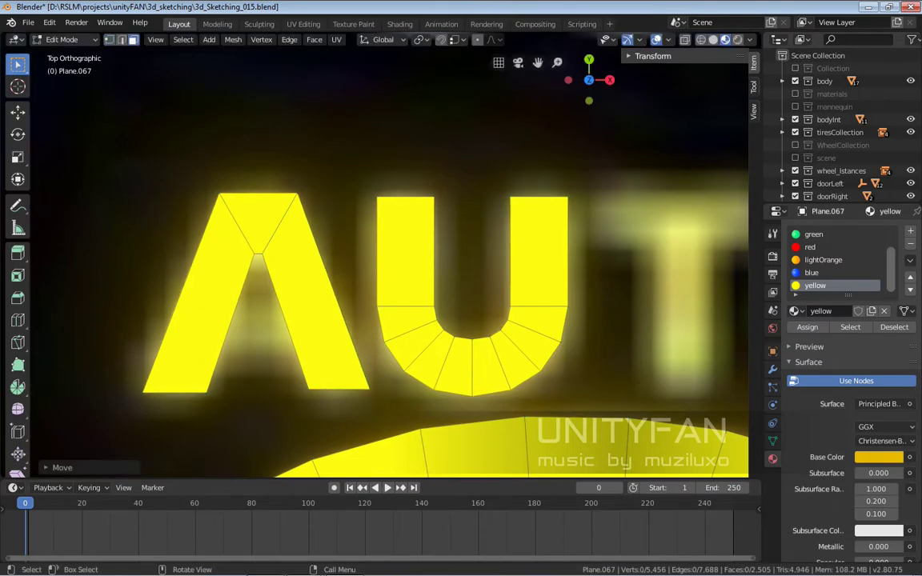
{"action": "key", "text": "2"}
{"action": "left_click", "coordinate": [338, 390]}
{"action": "left_click", "coordinate": [258, 220]}
{"action": "scroll", "coordinate": [376, 265], "scroll_direction": "down", "scroll_amount": 2}
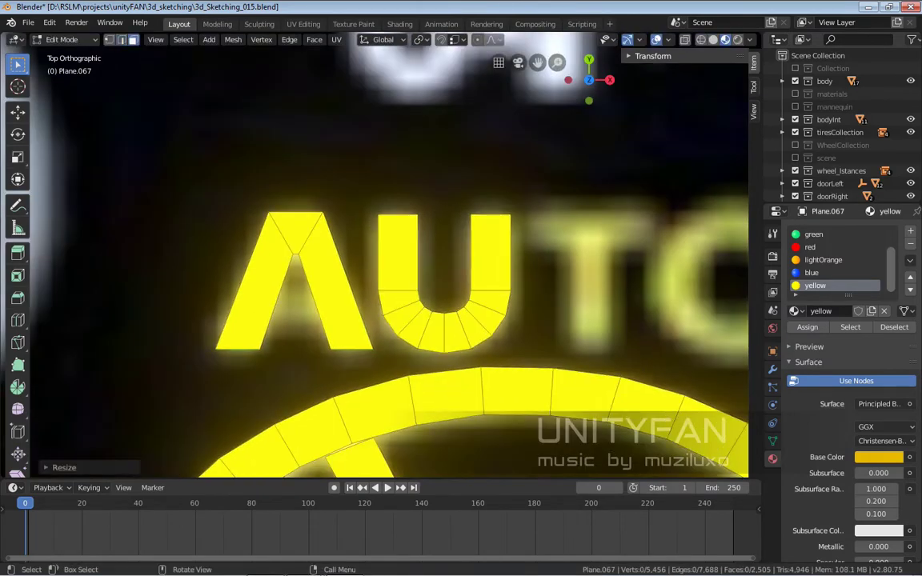
- Duplicate the A's top triangle lower inside the letter as its crossbar
{"action": "key", "text": "shift+d"}
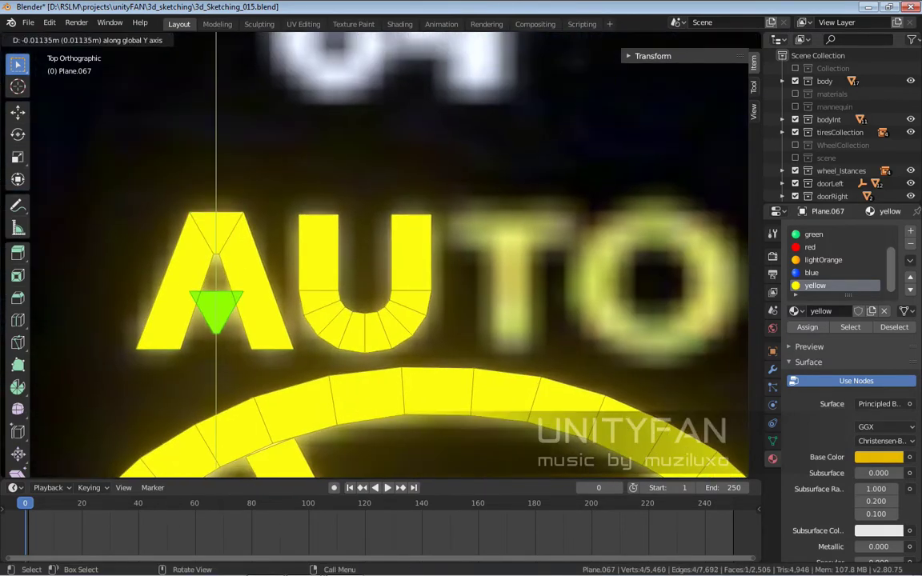
{"action": "left_click", "coordinate": [186, 307]}
{"action": "scroll", "coordinate": [186, 307], "scroll_direction": "up", "scroll_amount": 2}
{"action": "scroll", "coordinate": [186, 307], "scroll_direction": "up", "scroll_amount": 2}
{"action": "key", "text": "s"}
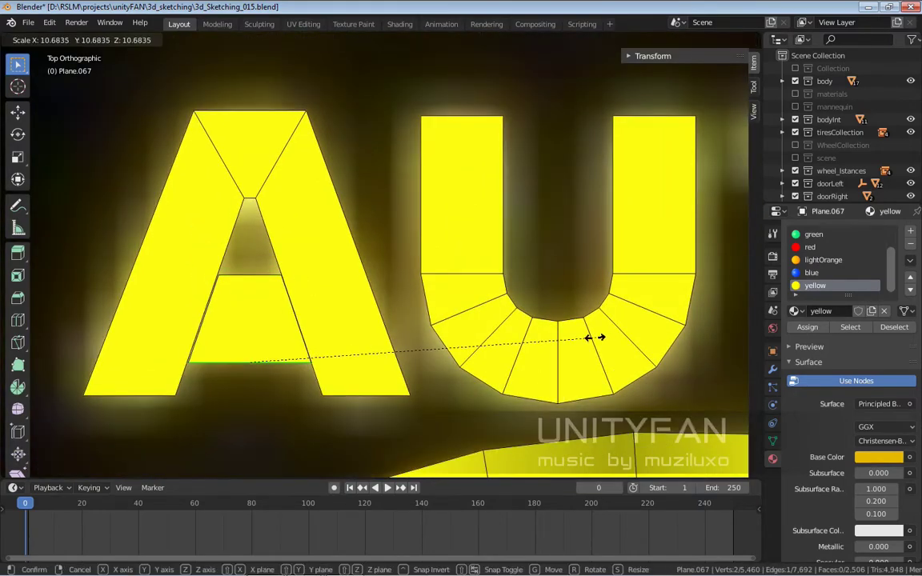
{"action": "right_click", "coordinate": [595, 338]}
{"action": "scroll", "coordinate": [595, 338], "scroll_direction": "down", "scroll_amount": 3}
{"action": "scroll", "coordinate": [469, 232], "scroll_direction": "up", "scroll_amount": 1}
- Duplicate a face and position it vertically on the T as its stem
{"action": "key", "text": "shift+d"}
{"action": "left_click", "coordinate": [468, 232]}
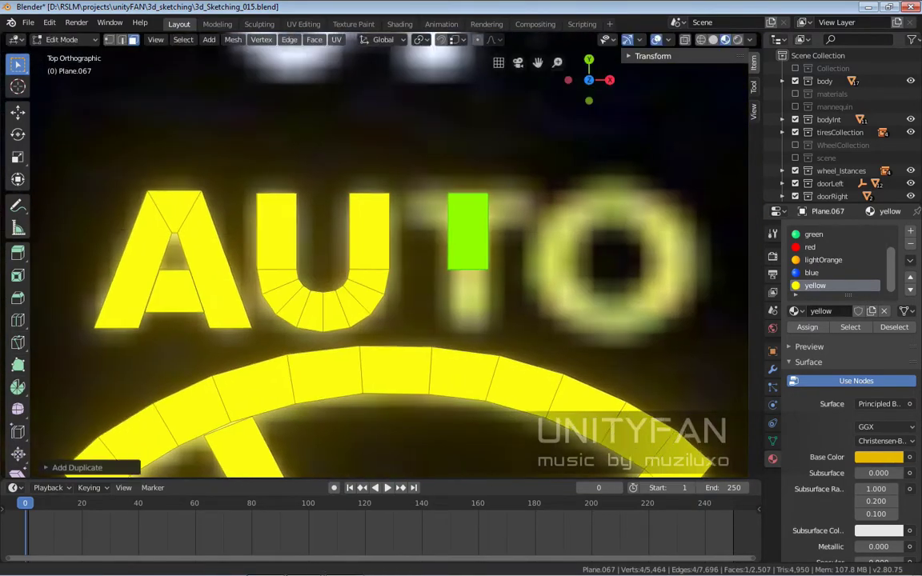
{"action": "key", "text": "g"}
{"action": "key", "text": "y"}
{"action": "key", "text": "Return"}
{"action": "scroll", "coordinate": [397, 268], "scroll_direction": "up", "scroll_amount": 2}
- Lengthen the T stem by dragging its bottom edge down, then select its top edge
{"action": "left_click", "coordinate": [396, 344]}
{"action": "key", "text": "g"}
{"action": "key", "text": "y"}
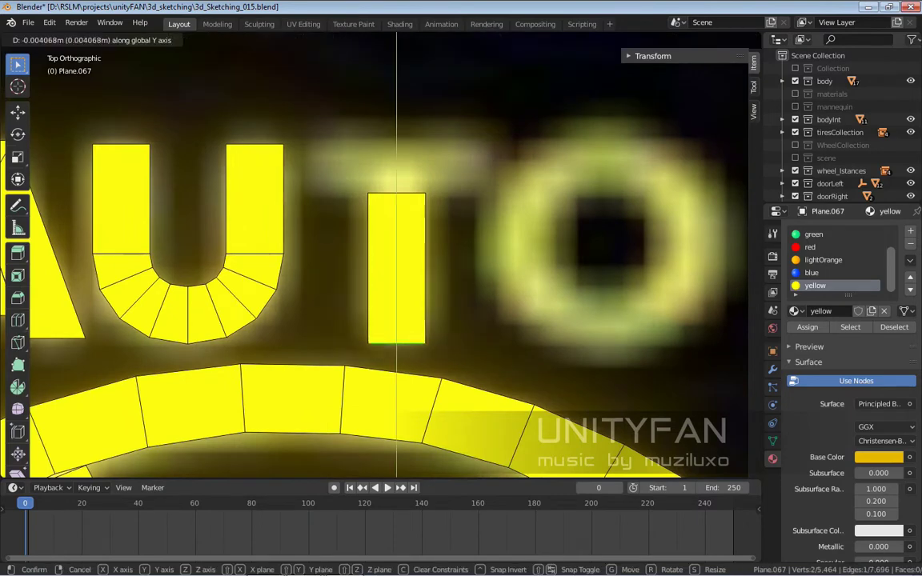
{"action": "left_click", "coordinate": [397, 343]}
{"action": "middle_click_drag", "start_coordinate": [396, 344], "coordinate": [377, 391], "text": "shift"}
{"action": "left_click", "coordinate": [377, 241]}
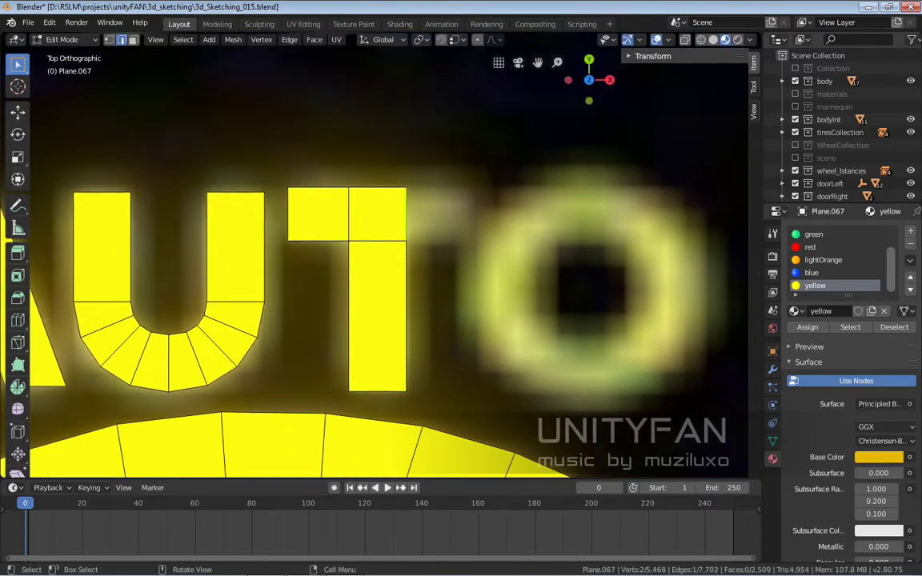
- Extrude the stem's top edge sideways into the T's top bar and position it
{"action": "key", "text": "e"}
{"action": "key", "text": "x"}
{"action": "key", "text": "Return"}
{"action": "scroll", "coordinate": [373, 265], "scroll_direction": "down", "scroll_amount": 3}
{"action": "scroll", "coordinate": [374, 264], "scroll_direction": "up", "scroll_amount": 3}
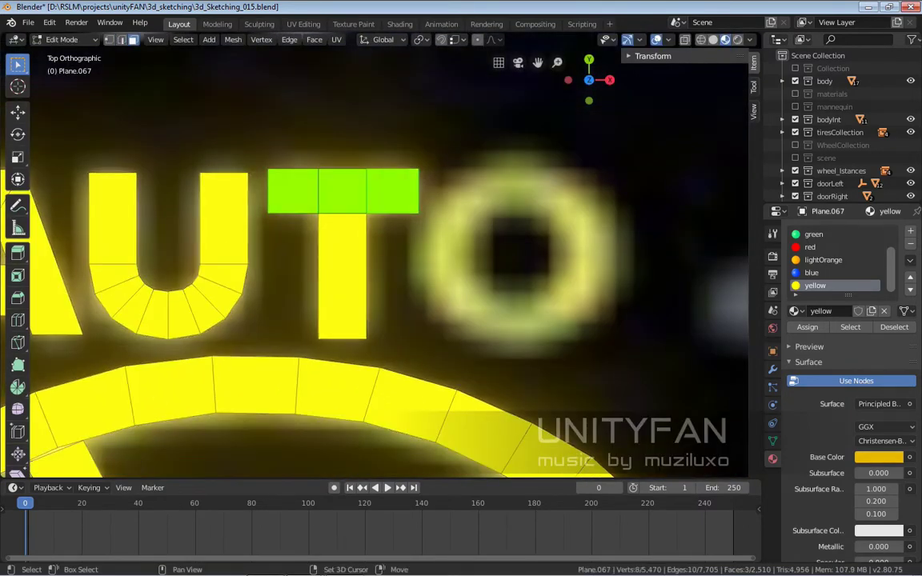
{"action": "key", "text": "g"}
{"action": "key", "text": "x"}
{"action": "key", "text": "y"}
{"action": "key", "text": "Return"}
{"action": "scroll", "coordinate": [374, 265], "scroll_direction": "down", "scroll_amount": 4}
{"action": "scroll", "coordinate": [374, 264], "scroll_direction": "up", "scroll_amount": 2}
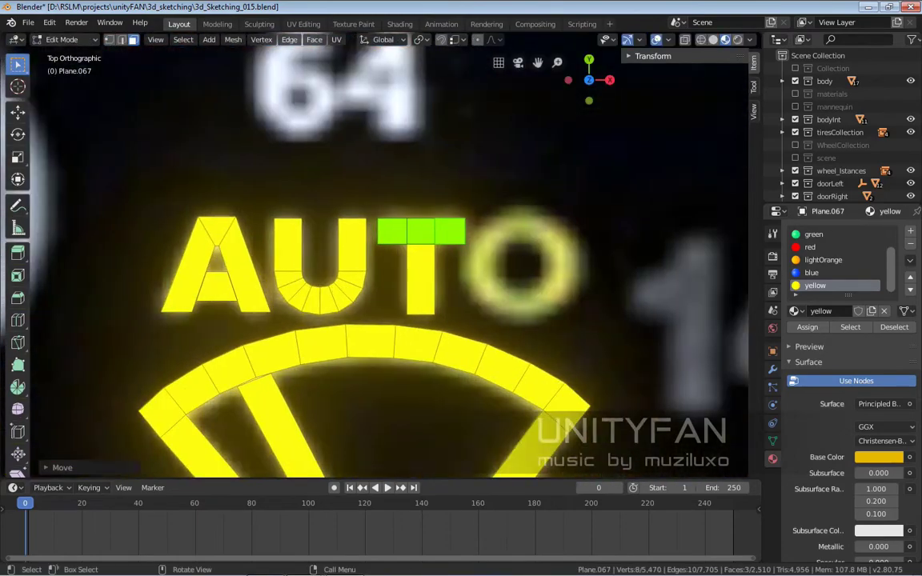
{"action": "scroll", "coordinate": [374, 264], "scroll_direction": "down", "scroll_amount": 6}
- Add a circle over the O, inset it into a ring, and return to Object Mode
{"action": "left_click", "coordinate": [42, 362]}
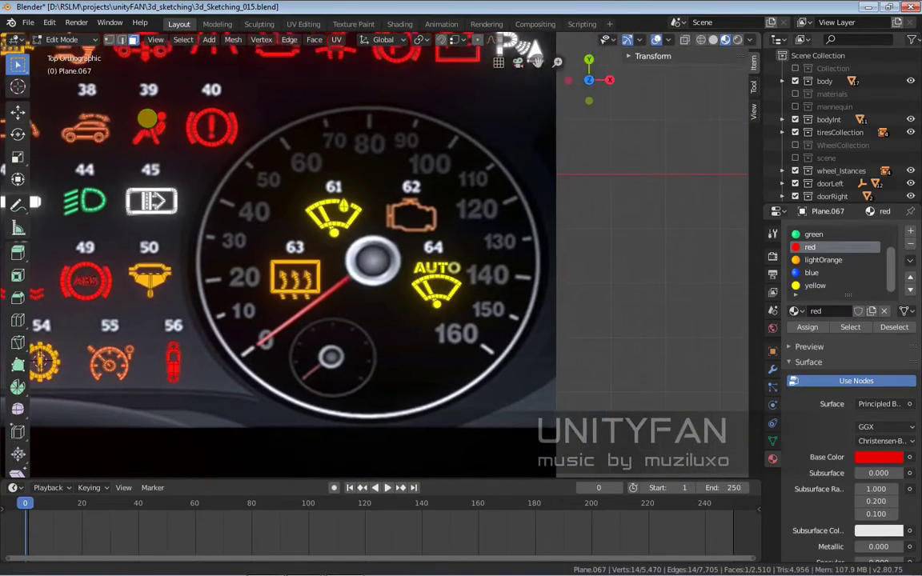
{"action": "key", "text": "shift+d"}
{"action": "scroll", "coordinate": [432, 280], "scroll_direction": "up", "scroll_amount": 5}
{"action": "left_click", "coordinate": [388, 275]}
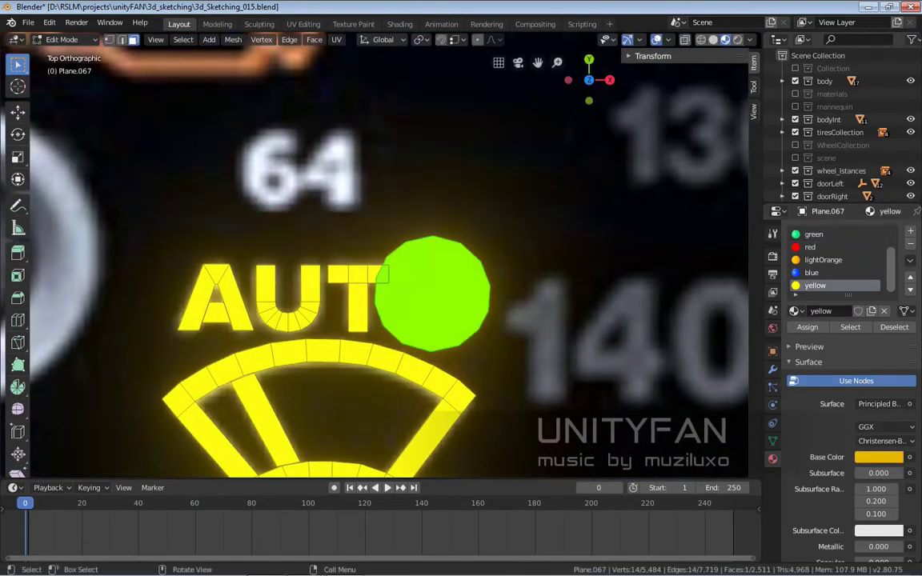
{"action": "scroll", "coordinate": [384, 275], "scroll_direction": "up", "scroll_amount": 2}
{"action": "key", "text": "g"}
{"action": "key", "text": "Return"}
{"action": "key", "text": "i"}
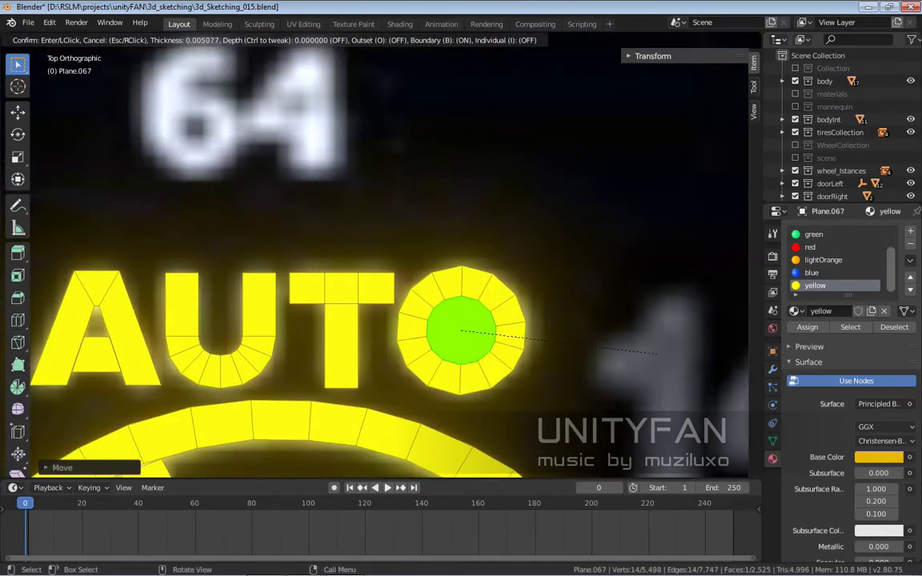
{"action": "scroll", "coordinate": [377, 265], "scroll_direction": "down", "scroll_amount": 5}
{"action": "key", "text": "Tab"}
{"action": "mouse_move", "coordinate": [377, 264]}
{"action": "middle_mouse_down"}
{"action": "mouse_move", "coordinate": [352, 186]}
{"action": "mouse_move", "coordinate": [221, 148]}
{"action": "middle_mouse_up"}
- Duplicate an orange face and scale it into a bar along the engine icon's left side
{"action": "key", "text": "KP_7"}
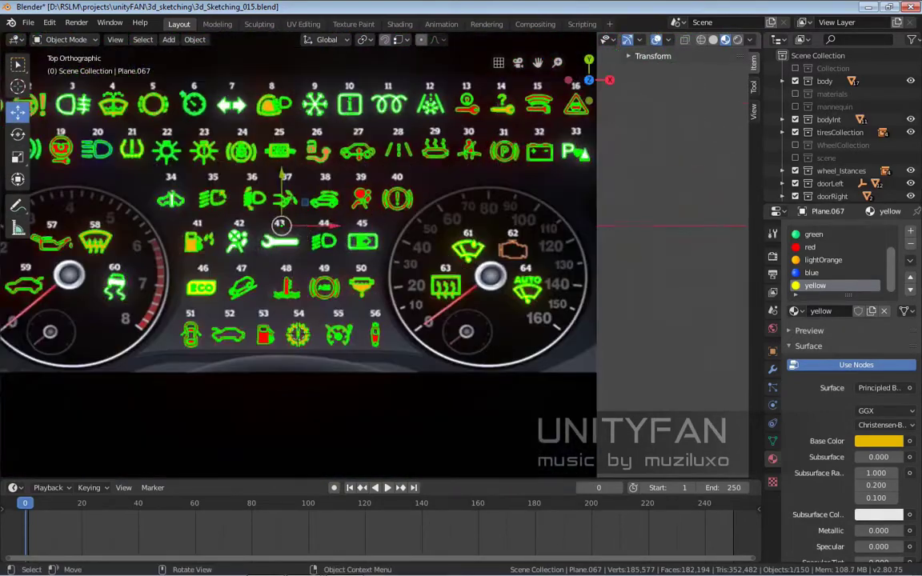
{"action": "key", "text": "Tab"}
{"action": "scroll", "coordinate": [217, 152], "scroll_direction": "up", "scroll_amount": 5}
{"action": "middle_click_drag", "start_coordinate": [376, 264], "coordinate": [312, 96], "text": "shift"}
{"action": "left_click", "coordinate": [337, 448]}
{"action": "key", "text": "shift+d"}
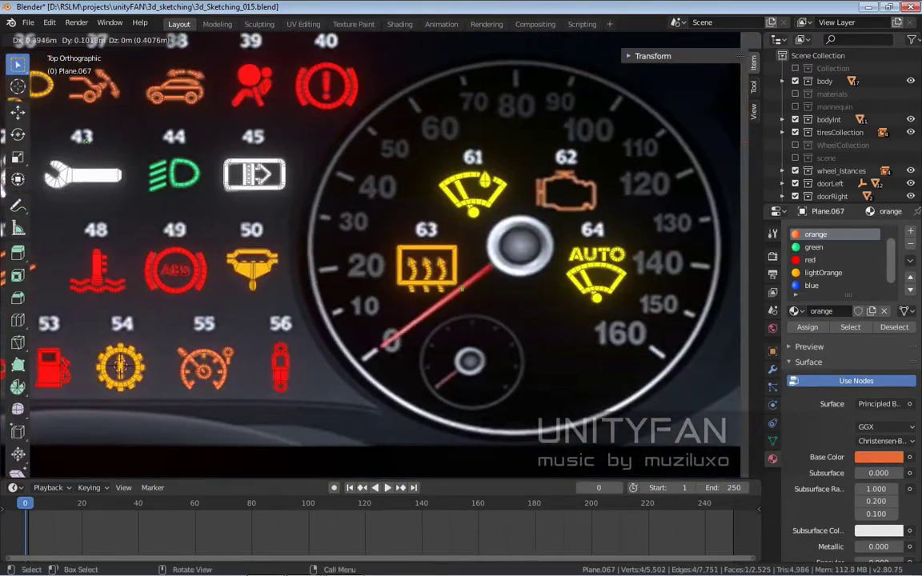
{"action": "scroll", "coordinate": [475, 192], "scroll_direction": "up", "scroll_amount": 3}
{"action": "scroll", "coordinate": [577, 174], "scroll_direction": "up", "scroll_amount": 4}
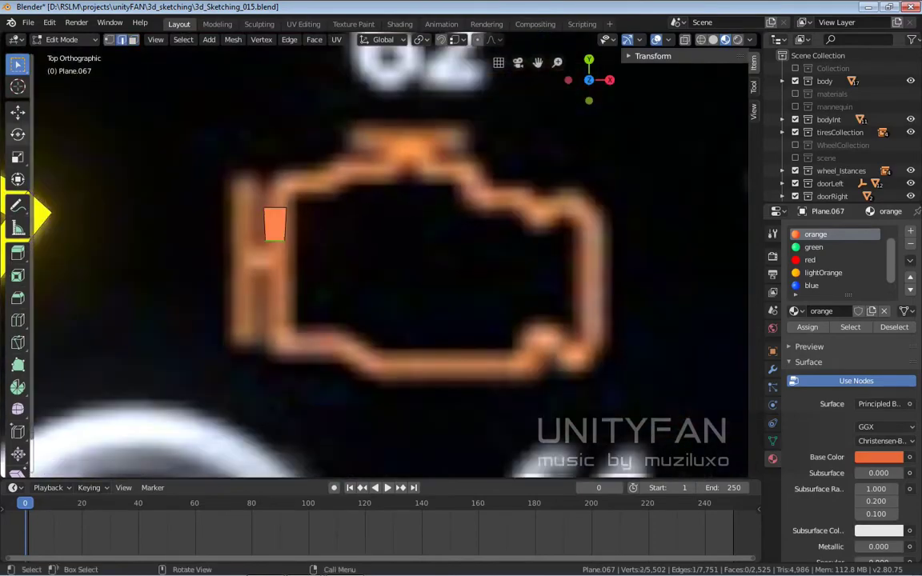
{"action": "scroll", "coordinate": [376, 257], "scroll_direction": "up", "scroll_amount": 1}
{"action": "key", "text": "s"}
{"action": "left_click", "coordinate": [255, 199], "text": "shift"}
{"action": "left_click_drag", "start_coordinate": [305, 268], "coordinate": [308, 268]}
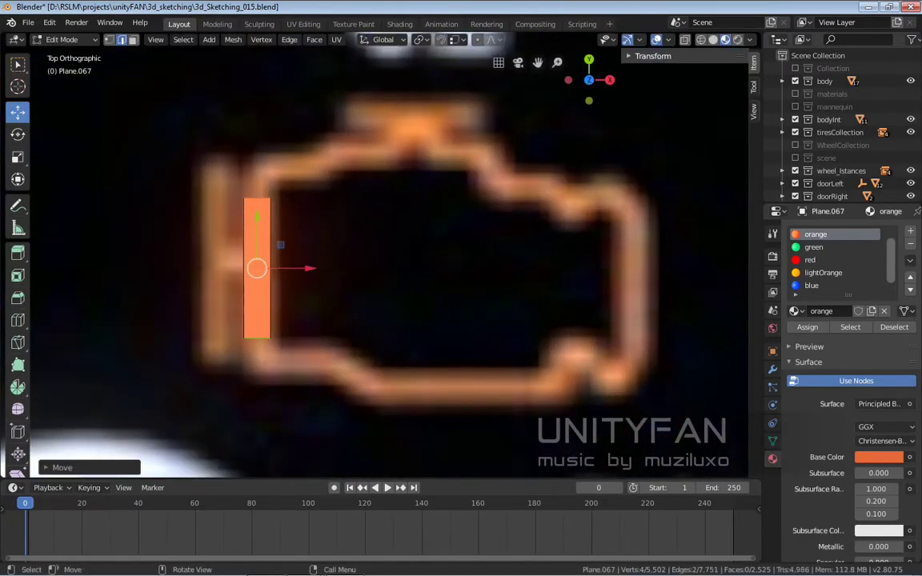
{"action": "scroll", "coordinate": [280, 175], "scroll_direction": "down", "scroll_amount": 2}
{"action": "scroll", "coordinate": [334, 346], "scroll_direction": "up", "scroll_amount": 2}
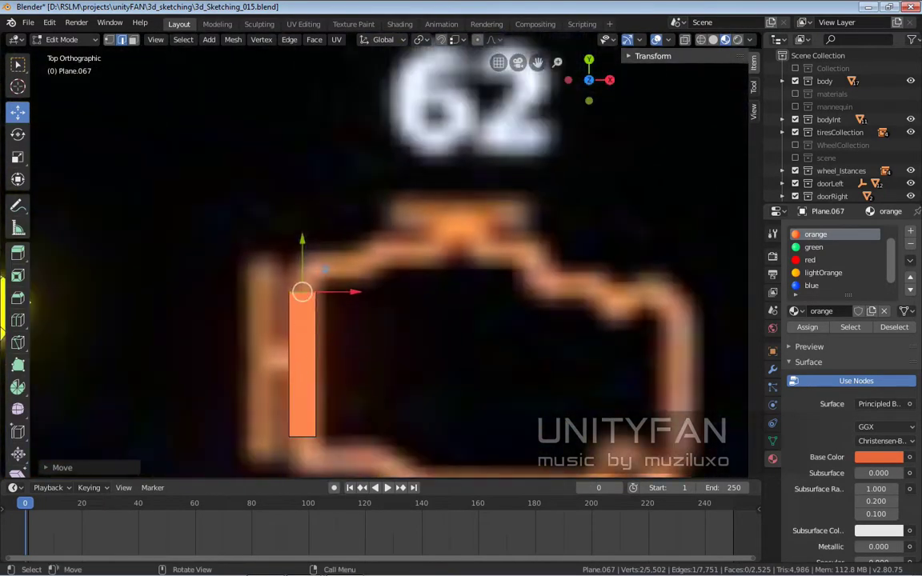
{"action": "key", "text": "s"}
{"action": "scroll", "coordinate": [316, 357], "scroll_direction": "up", "scroll_amount": 2}
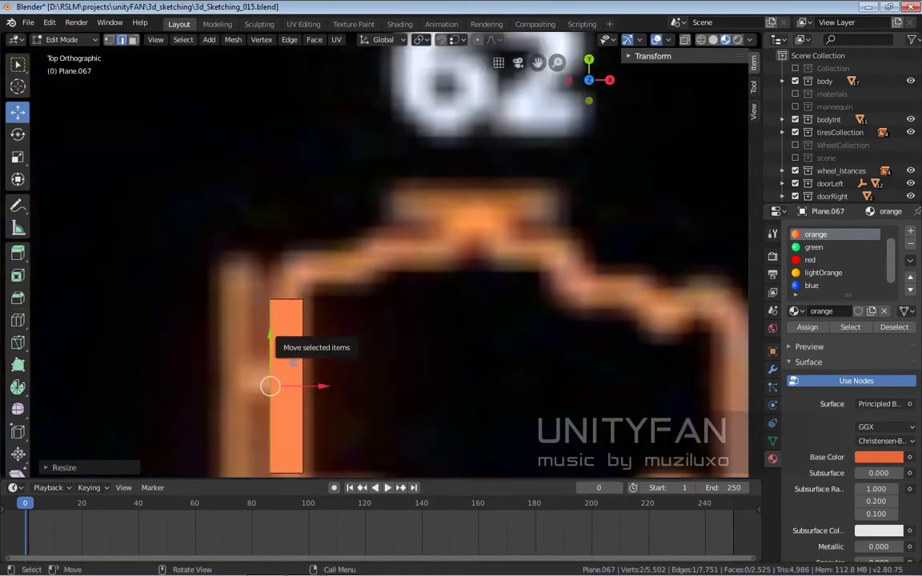
{"action": "scroll", "coordinate": [316, 356], "scroll_direction": "down", "scroll_amount": 1}
- Copy the bar, rotate it 90 degrees, and move it down onto the engine's bottom edge
{"action": "key", "text": "shift+d"}
{"action": "key", "text": "r"}
{"action": "key", "text": "9"}
{"action": "key", "text": "0"}
{"action": "key", "text": "Return"}
{"action": "key", "text": "g"}
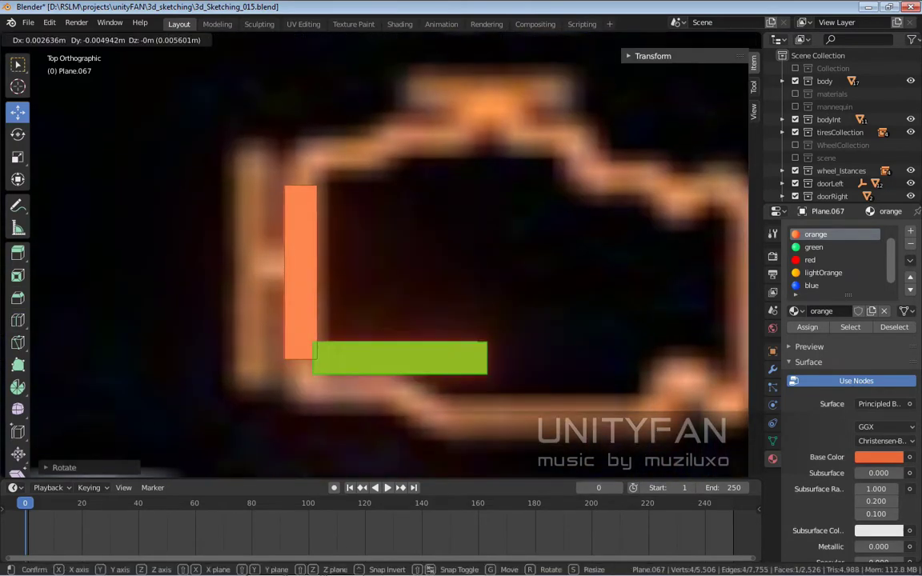
{"action": "key", "text": "Return"}
- Add a copied bar on the engine's right side and raise the left bar's top edge
{"action": "key", "text": "shift+d"}
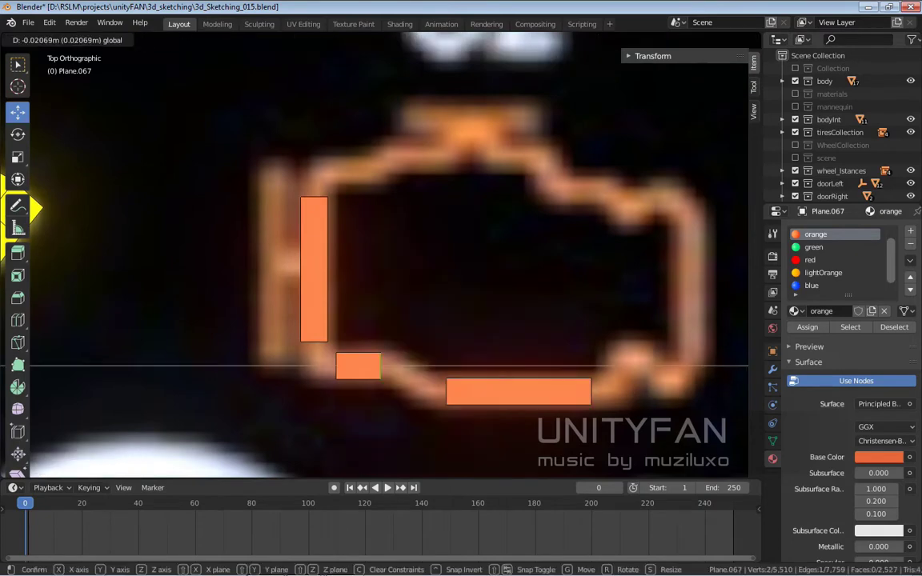
{"action": "key", "text": "g"}
{"action": "scroll", "coordinate": [376, 264], "scroll_direction": "down", "scroll_amount": 1}
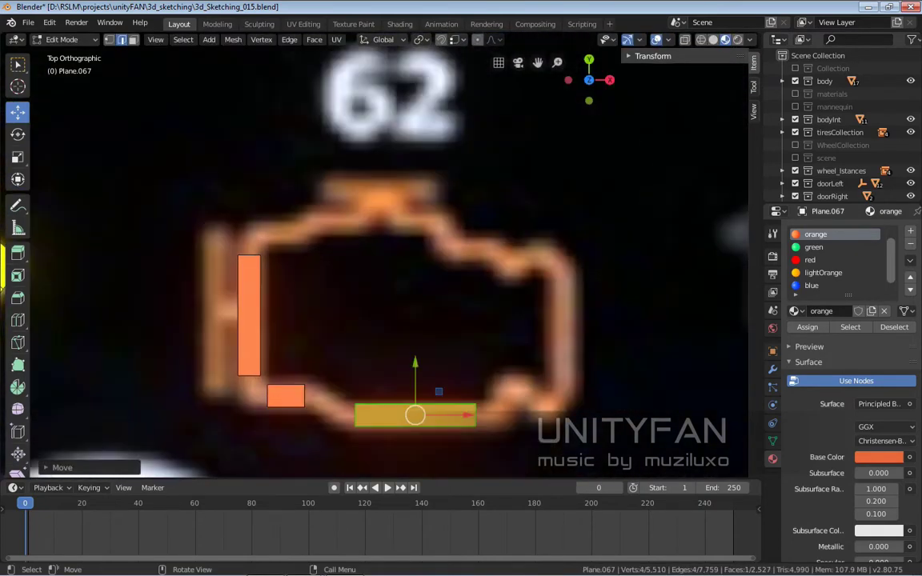
{"action": "scroll", "coordinate": [376, 264], "scroll_direction": "down", "scroll_amount": 1}
{"action": "key", "text": "shift+d"}
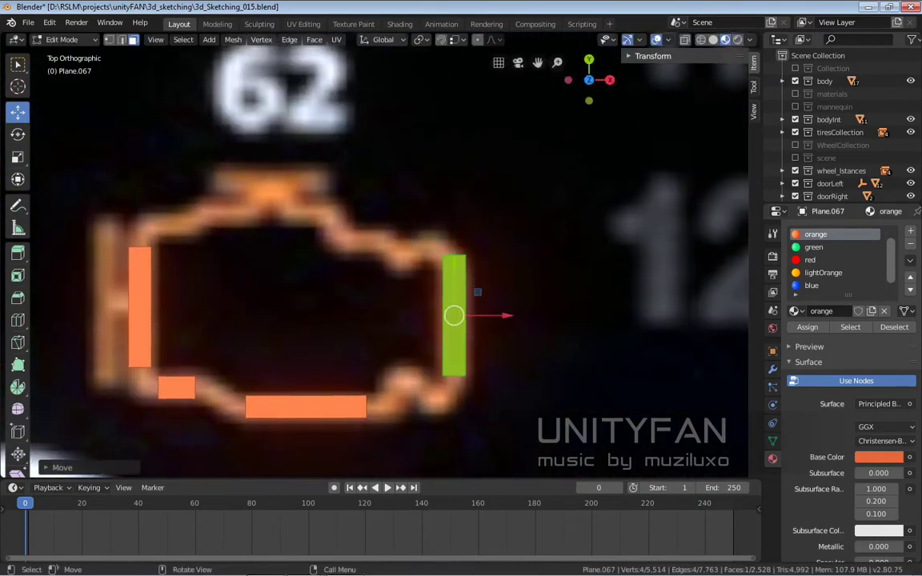
{"action": "key", "text": "Return"}
{"action": "key", "text": "g"}
{"action": "key", "text": "y"}
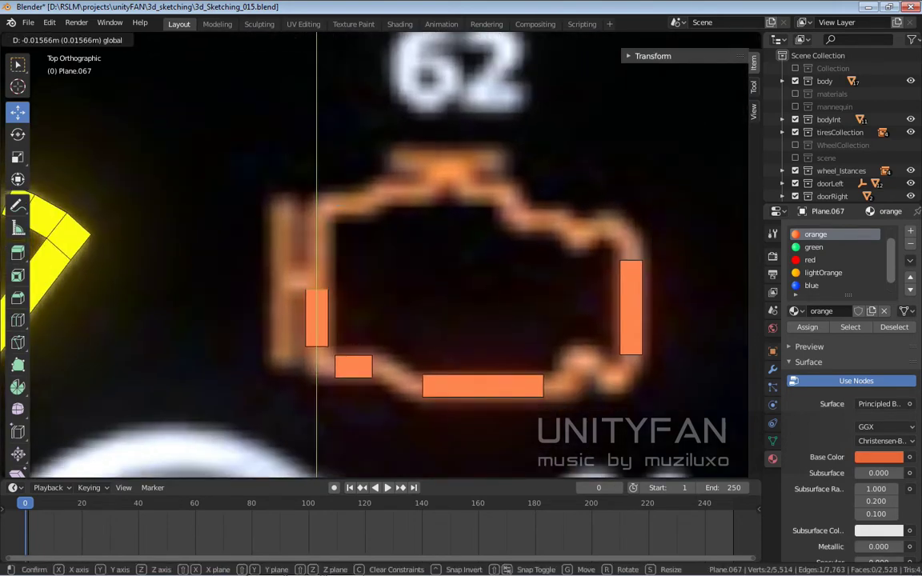
{"action": "key", "text": "Return"}
{"action": "scroll", "coordinate": [211, 218], "scroll_direction": "up", "scroll_amount": 2}
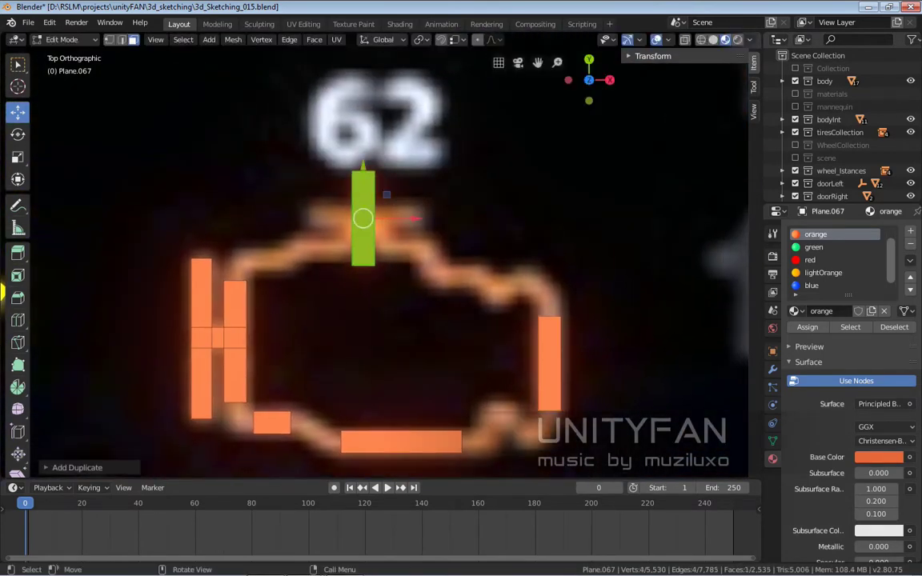
- Place a top bar above the engine's bump and bridge two selected bars together
{"action": "key", "text": "g"}
{"action": "key", "text": "y"}
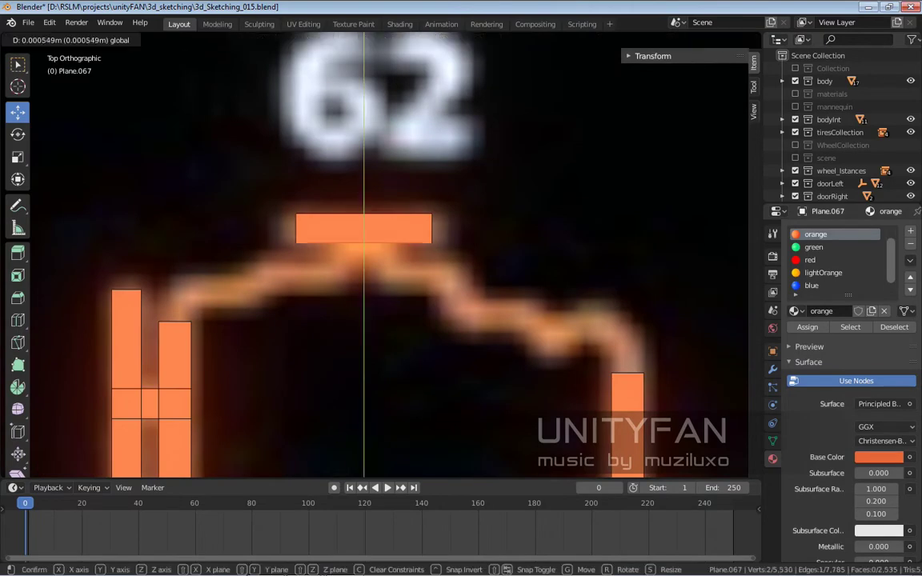
{"action": "key", "text": "Escape"}
{"action": "key", "text": "g"}
{"action": "key", "text": "x"}
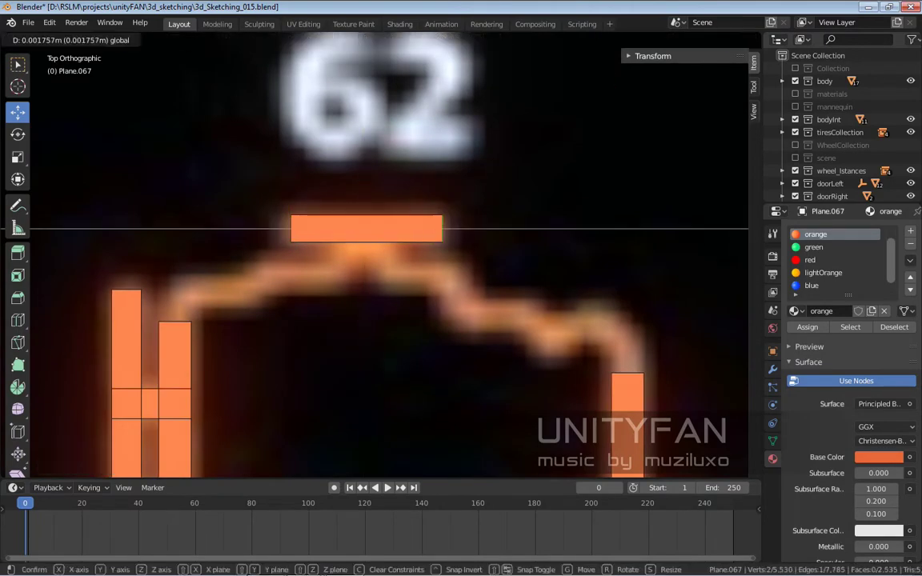
{"action": "key", "text": "ctrl+e"}
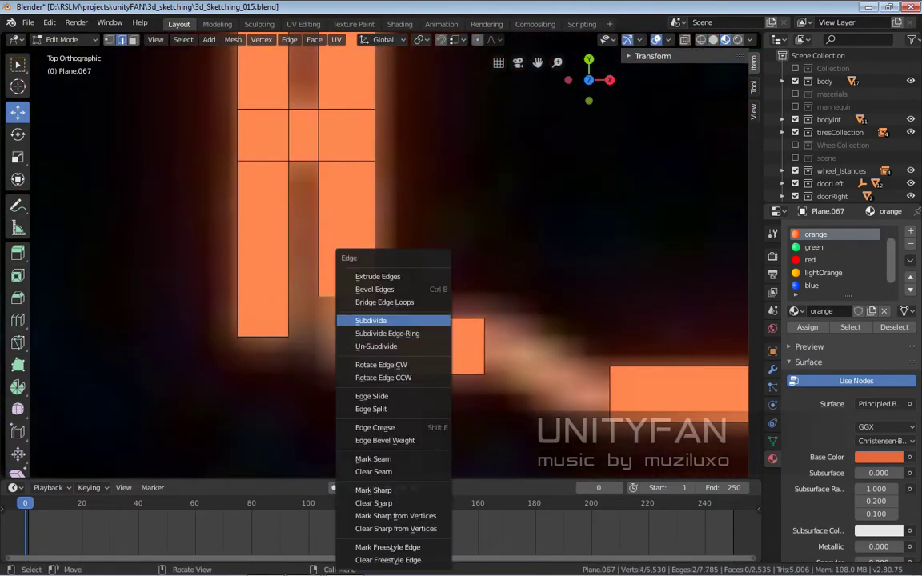
{"action": "left_click", "coordinate": [368, 299]}
{"action": "scroll", "coordinate": [364, 326], "scroll_direction": "down", "scroll_amount": 4}
{"action": "scroll", "coordinate": [364, 326], "scroll_direction": "up", "scroll_amount": 3}
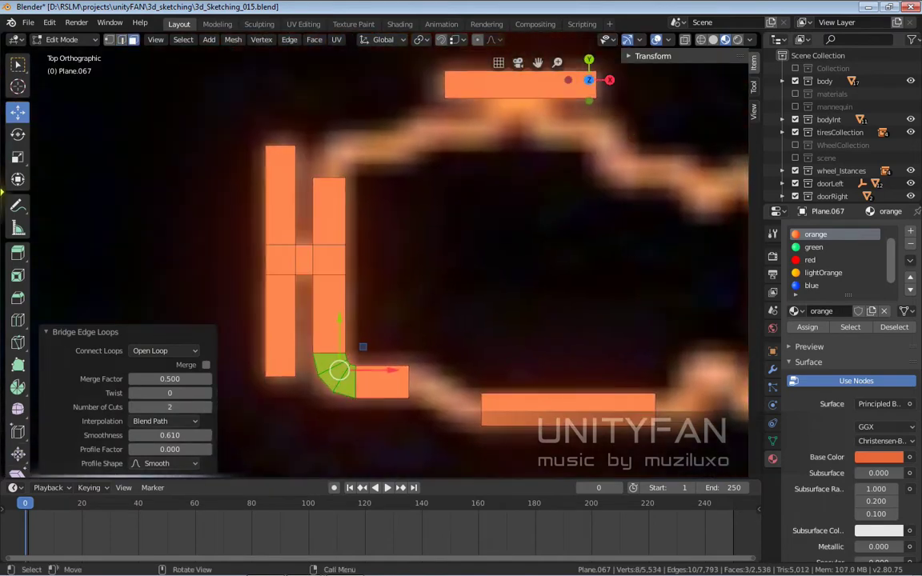
- Bridge duplicated end faces into a rounded top-left corner and a bottom corner
{"action": "left_click", "coordinate": [340, 376]}
{"action": "key", "text": "shift+d"}
{"action": "left_click", "coordinate": [393, 214]}
{"action": "scroll", "coordinate": [392, 241], "scroll_direction": "up", "scroll_amount": 2}
{"action": "left_click", "coordinate": [322, 256], "text": "shift"}
{"action": "key", "text": "ctrl+e"}
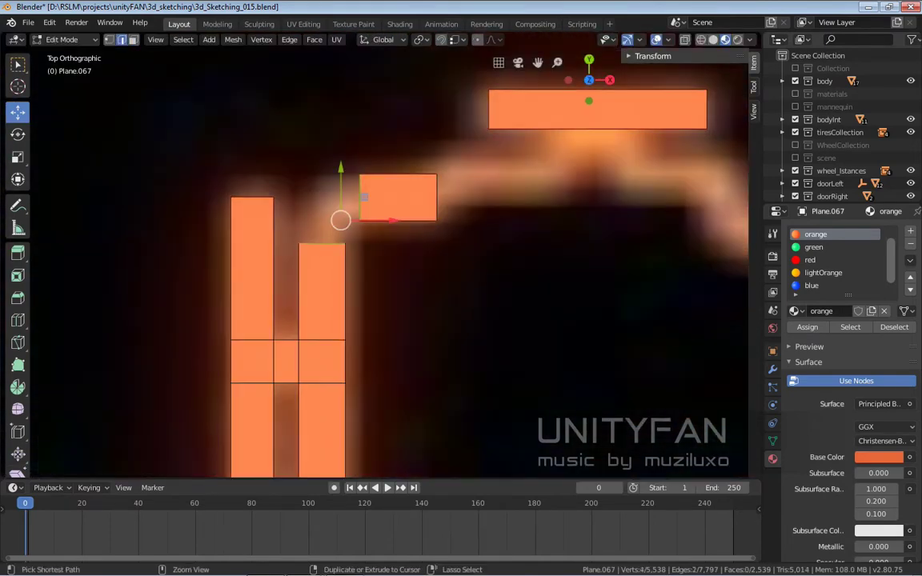
{"action": "left_click", "coordinate": [353, 264]}
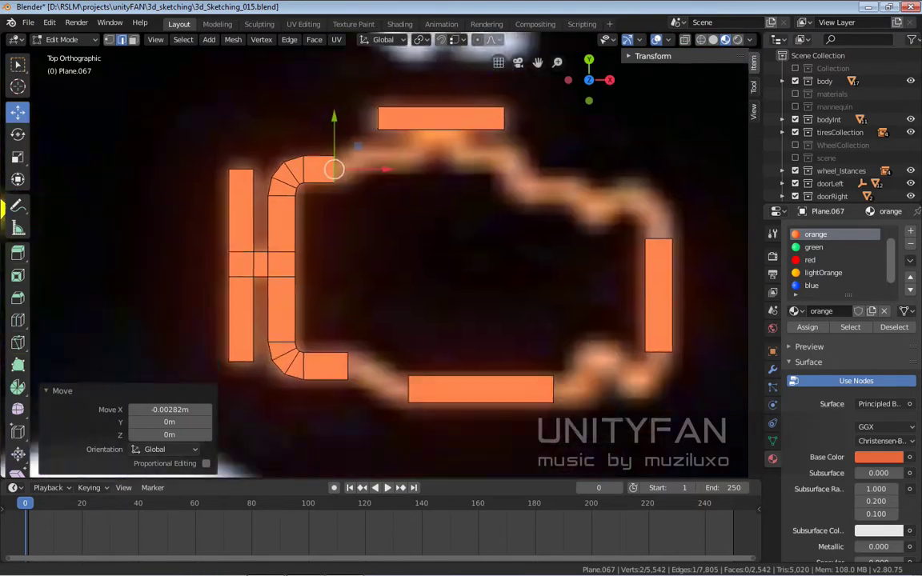
{"action": "middle_click_drag", "start_coordinate": [464, 241], "coordinate": [478, 167], "text": "shift"}
{"action": "key", "text": "ctrl+e"}
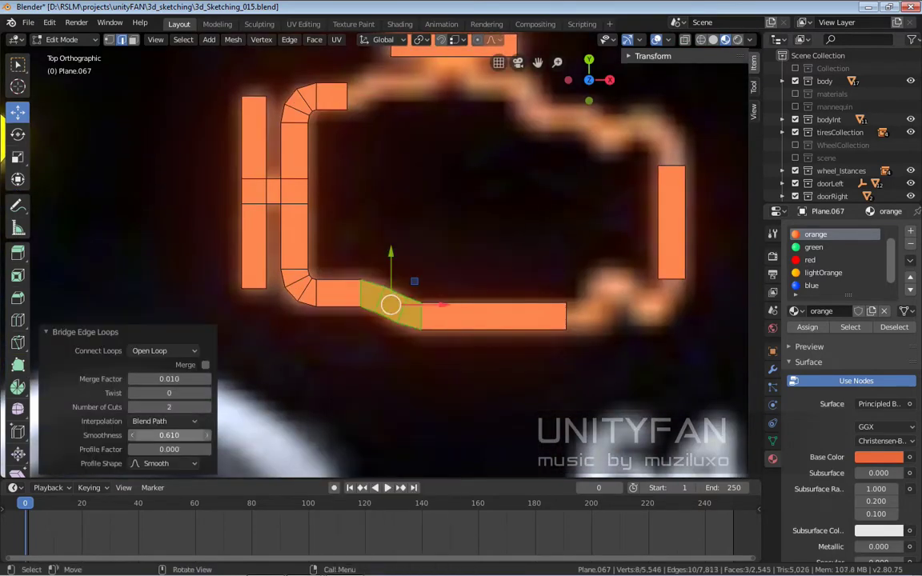
{"action": "scroll", "coordinate": [392, 304], "scroll_direction": "up", "scroll_amount": 2}
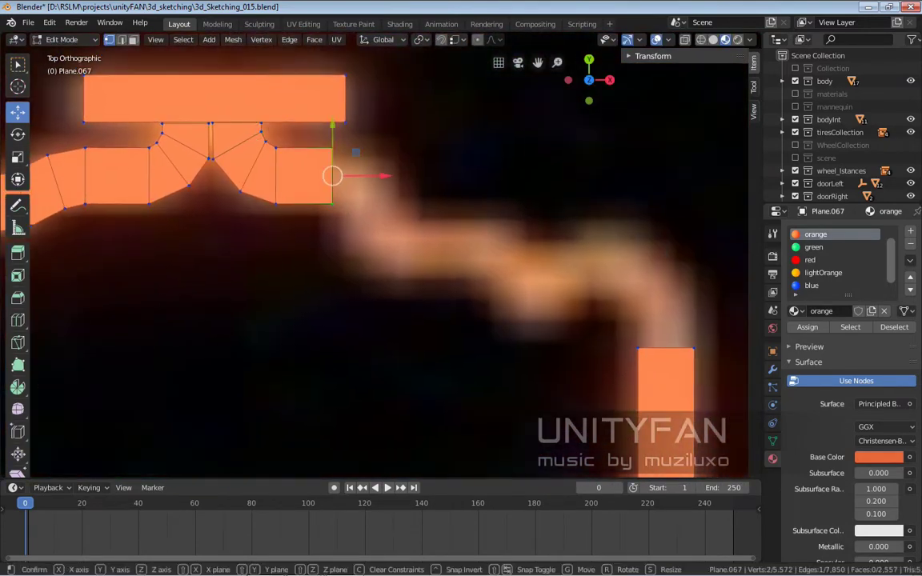
- Adjust the strip's end edge and extrude the first horizontal segments along the engine top
{"action": "left_click_drag", "start_coordinate": [387, 176], "coordinate": [380, 176]}
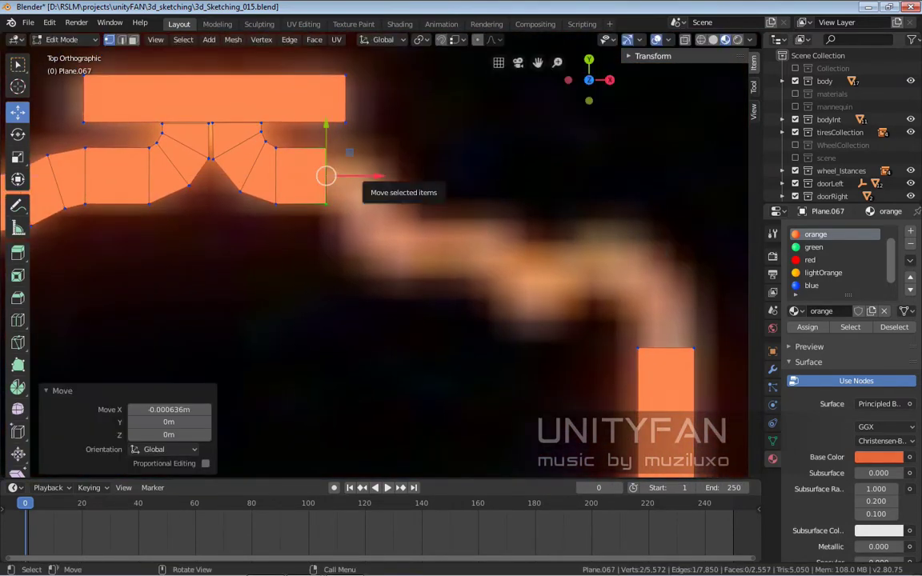
{"action": "scroll", "coordinate": [384, 178], "scroll_direction": "up", "scroll_amount": 2}
{"action": "key", "text": "g"}
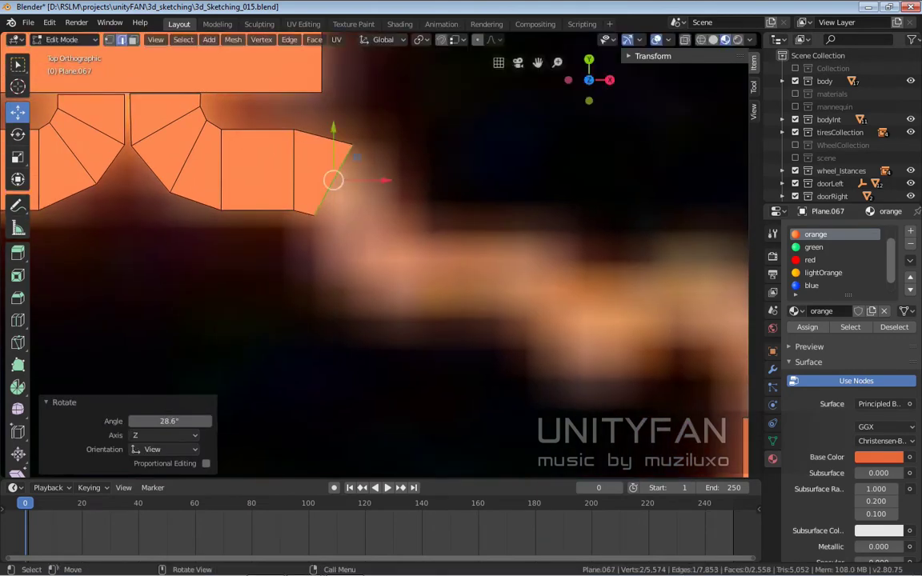
{"action": "key", "text": "ctrl+z"}
{"action": "key", "text": "g"}
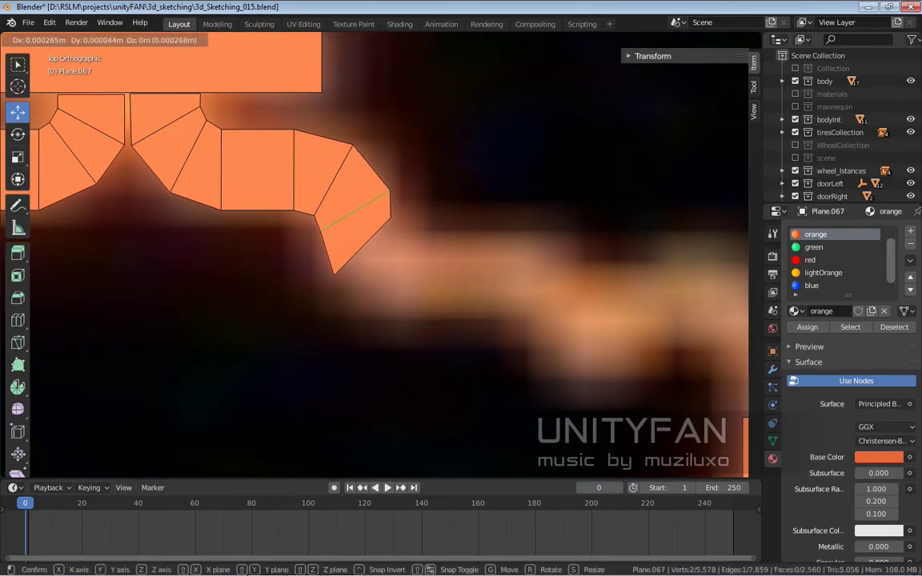
{"action": "left_click", "coordinate": [404, 245]}
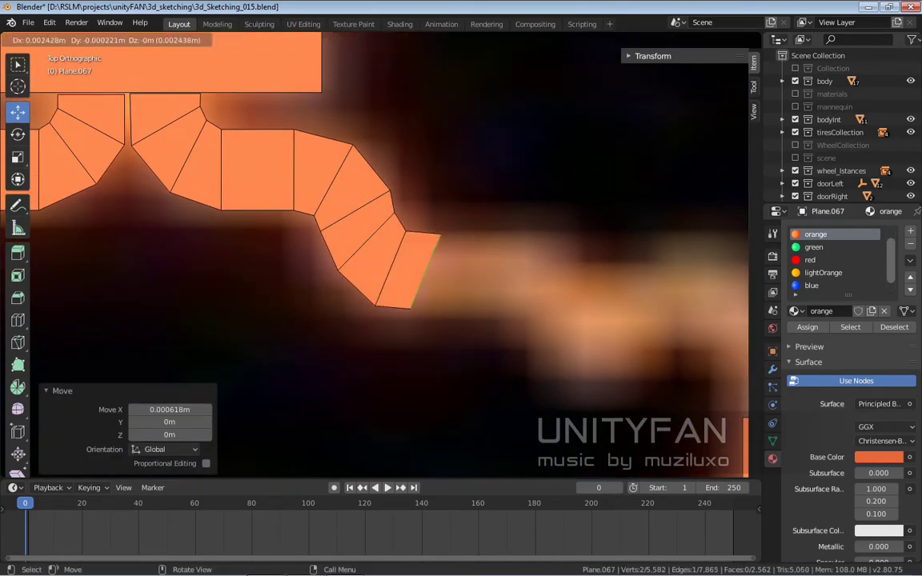
{"action": "scroll", "coordinate": [408, 269], "scroll_direction": "down", "scroll_amount": 1}
{"action": "key", "text": "e"}
{"action": "key", "text": "x"}
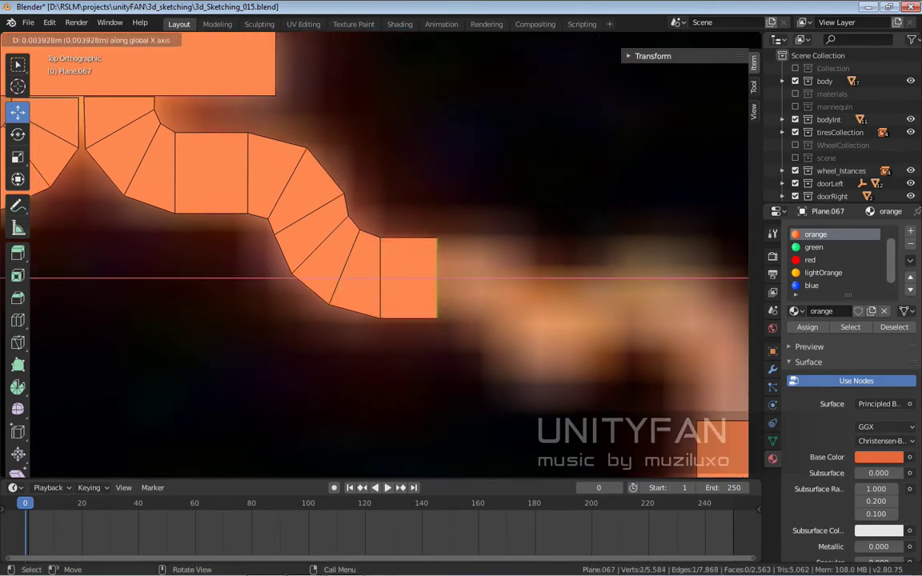
{"action": "key", "text": "Return"}
{"action": "scroll", "coordinate": [380, 261], "scroll_direction": "down", "scroll_amount": 2}
{"action": "scroll", "coordinate": [380, 261], "scroll_direction": "up", "scroll_amount": 1}
{"action": "key", "text": "g"}
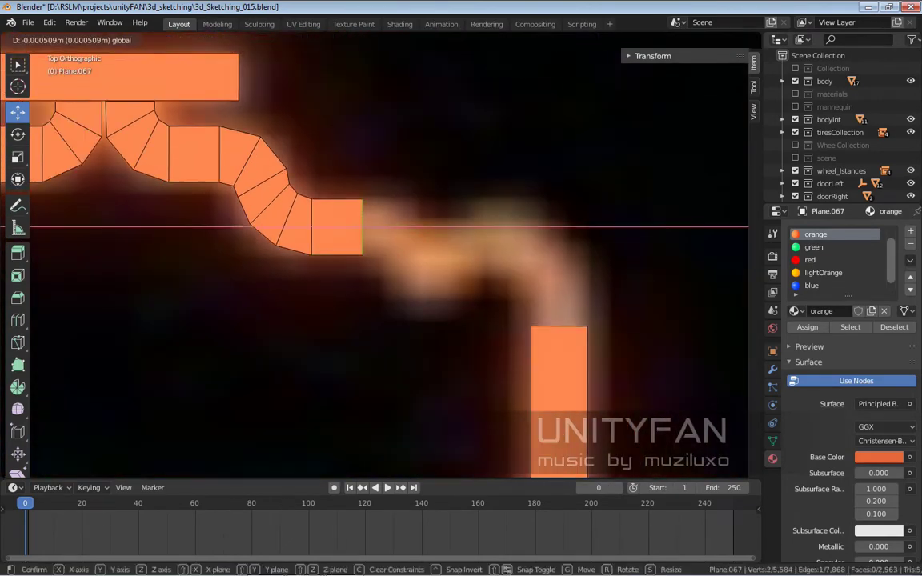
{"action": "key", "text": "Return"}
{"action": "scroll", "coordinate": [380, 261], "scroll_direction": "up", "scroll_amount": 1}
{"action": "key", "text": "Return"}
{"action": "scroll", "coordinate": [373, 228], "scroll_direction": "up", "scroll_amount": 2}
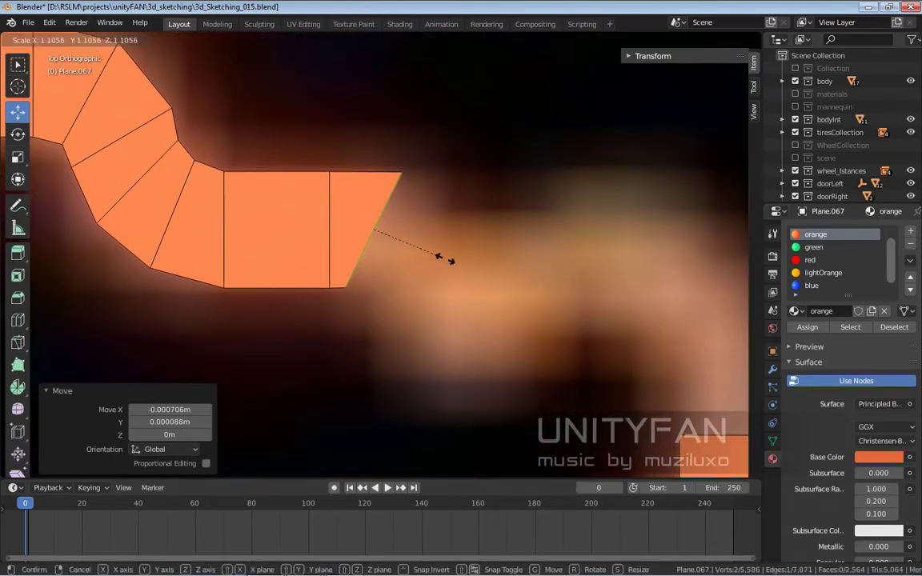
{"action": "key", "text": "g"}
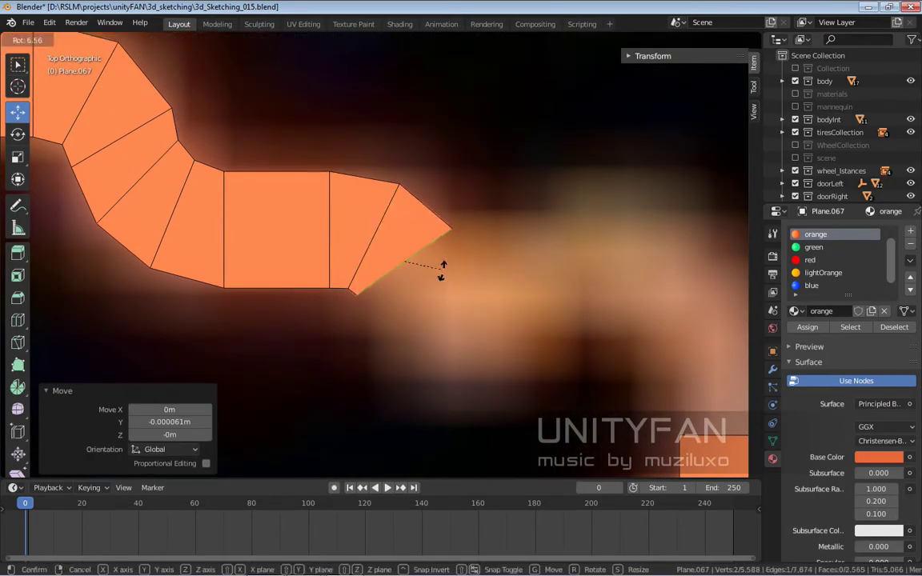
{"action": "key", "text": "Return"}
- Extrude and tilt further segments so the strip follows the wavy top outline
{"action": "key", "text": "r"}
{"action": "key", "text": "Return"}
{"action": "middle_click_drag", "start_coordinate": [480, 320], "coordinate": [458, 332], "text": "shift"}
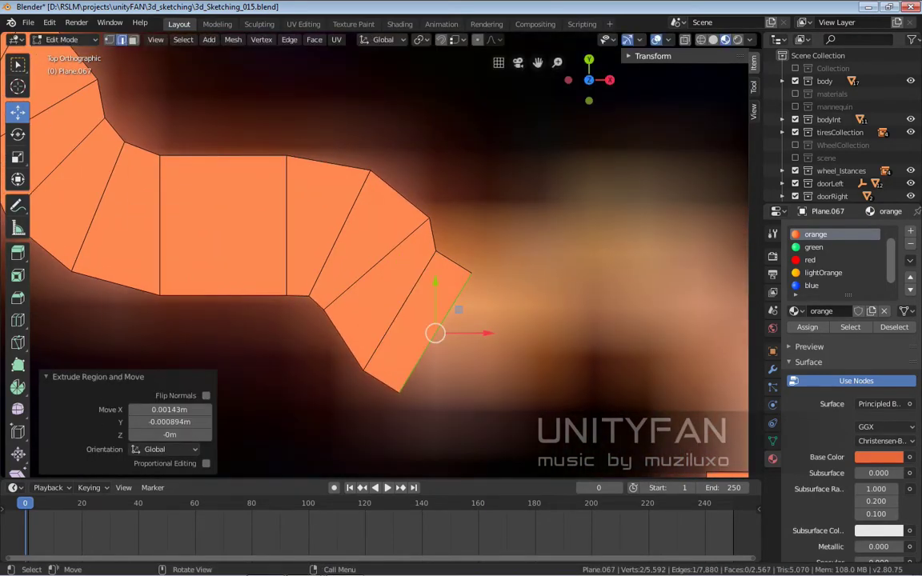
{"action": "key", "text": "ctrl+shift+z"}
{"action": "key", "text": "ctrl+z"}
{"action": "key", "text": "r"}
{"action": "key", "text": "Return"}
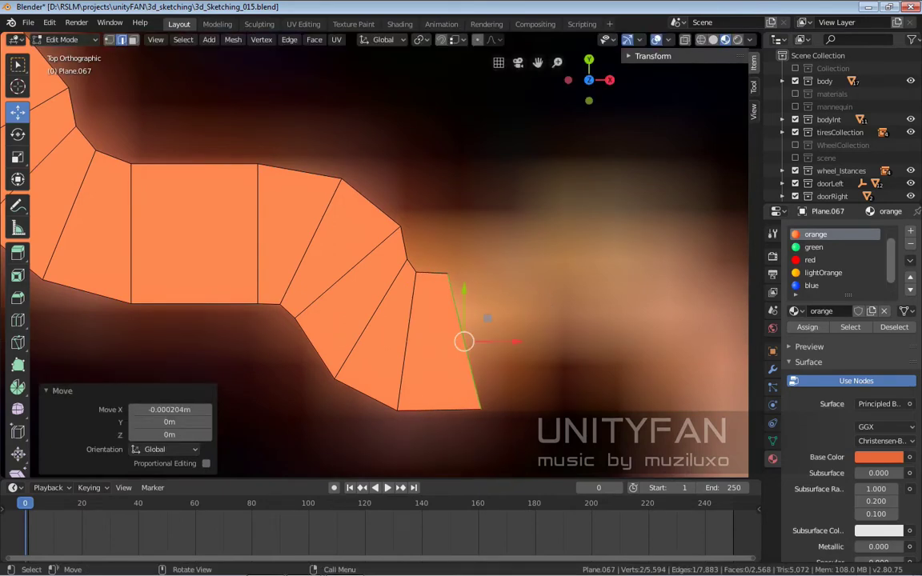
{"action": "key", "text": "r"}
{"action": "key", "text": "Return"}
{"action": "key", "text": "e"}
{"action": "middle_click_drag", "start_coordinate": [513, 320], "coordinate": [454, 324], "text": "shift"}
{"action": "key", "text": "Return"}
{"action": "key", "text": "g"}
{"action": "key", "text": "Return"}
{"action": "key", "text": "e"}
{"action": "key", "text": "Return"}
{"action": "scroll", "coordinate": [571, 262], "scroll_direction": "down", "scroll_amount": 2}
{"action": "key", "text": "e"}
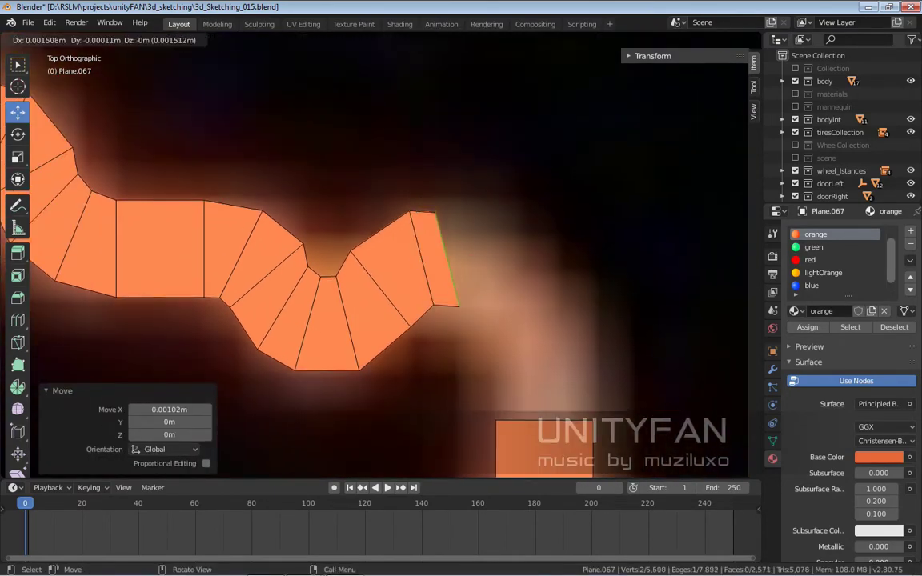
- Extrude the strip up over the bump and fill a face joining it to the right bar
{"action": "key", "text": "Return"}
{"action": "key", "text": "e"}
{"action": "key", "text": "r"}
{"action": "key", "text": "Return"}
{"action": "mouse_move", "coordinate": [564, 272]}
{"action": "middle_mouse_down", "text": "shift"}
{"action": "mouse_move", "coordinate": [533, 214]}
{"action": "mouse_move", "coordinate": [550, 218]}
{"action": "middle_mouse_up", "text": "shift"}
{"action": "key", "text": "g"}
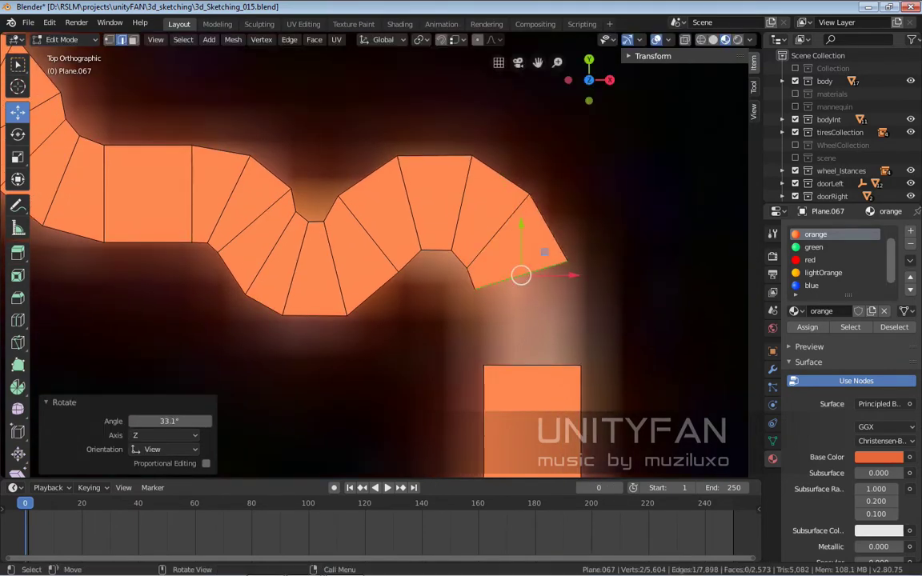
{"action": "left_click", "coordinate": [459, 199]}
{"action": "scroll", "coordinate": [459, 199], "scroll_direction": "up", "scroll_amount": 1}
{"action": "key", "text": "e"}
{"action": "key", "text": "Return"}
{"action": "middle_click_drag", "start_coordinate": [401, 240], "coordinate": [367, 208], "text": "shift"}
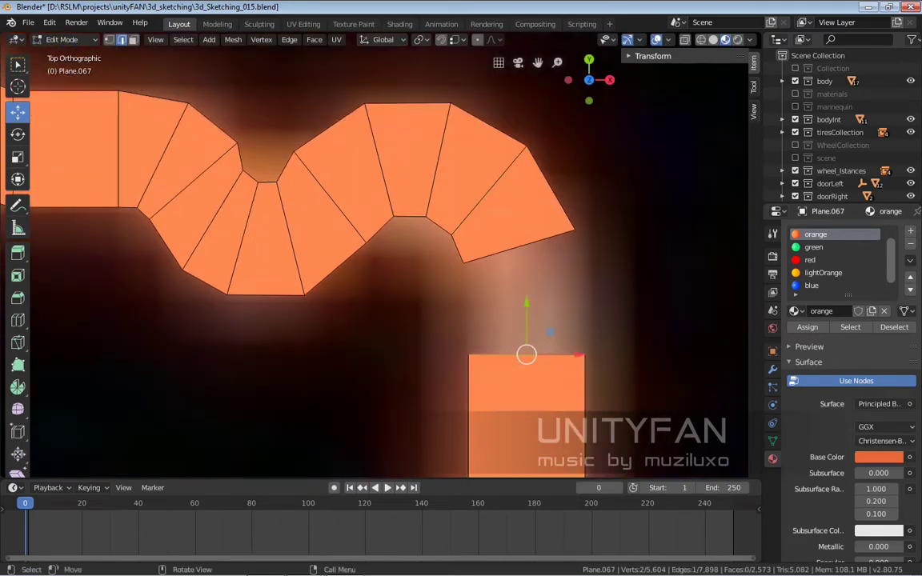
{"action": "key", "text": "f"}
{"action": "scroll", "coordinate": [384, 256], "scroll_direction": "down", "scroll_amount": 2}
{"action": "scroll", "coordinate": [384, 257], "scroll_direction": "down", "scroll_amount": 3}
{"action": "key", "text": "alt+a"}
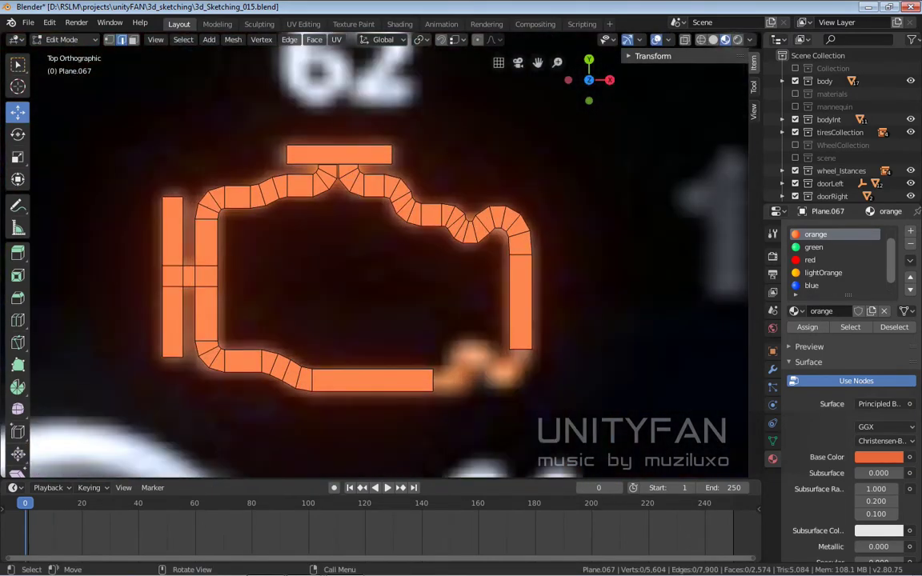
- Extrude angled corner segments from the right bar's bottom edge around the lower-right curve
{"action": "scroll", "coordinate": [479, 391], "scroll_direction": "up", "scroll_amount": 4}
{"action": "scroll", "coordinate": [479, 391], "scroll_direction": "up", "scroll_amount": 3}
{"action": "left_click", "coordinate": [552, 243]}
{"action": "key", "text": "e"}
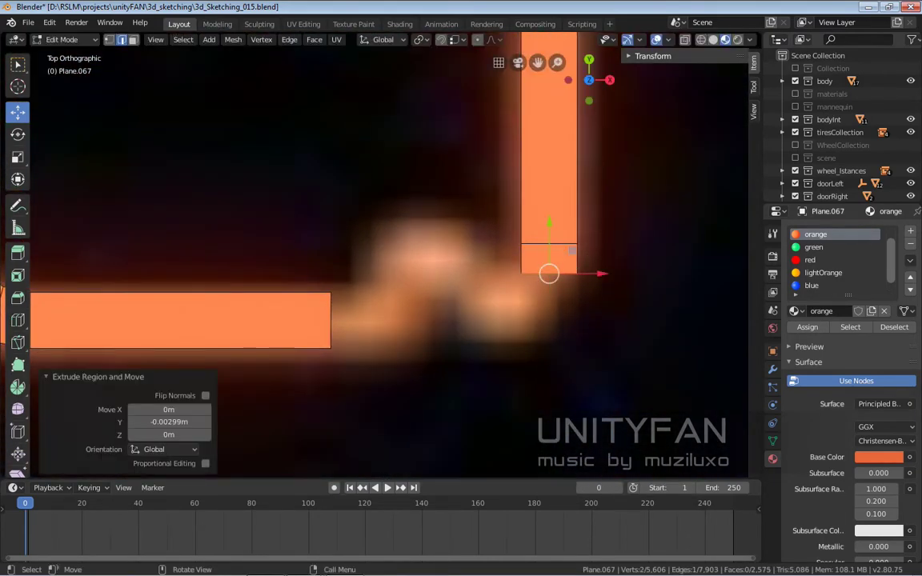
{"action": "key", "text": "r"}
{"action": "key", "text": "g"}
{"action": "key", "text": "Return"}
{"action": "middle_click_drag", "start_coordinate": [480, 241], "coordinate": [461, 250], "text": "shift"}
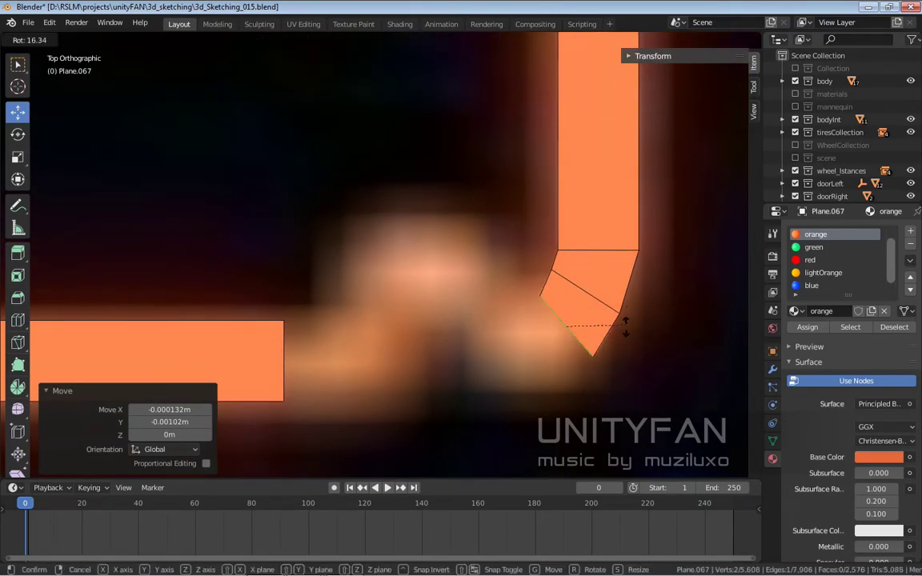
{"action": "left_click", "coordinate": [626, 326]}
{"action": "scroll", "coordinate": [592, 321], "scroll_direction": "down", "scroll_amount": 1}
{"action": "scroll", "coordinate": [595, 288], "scroll_direction": "up", "scroll_amount": 2}
{"action": "left_click_drag", "start_coordinate": [595, 282], "coordinate": [595, 284]}
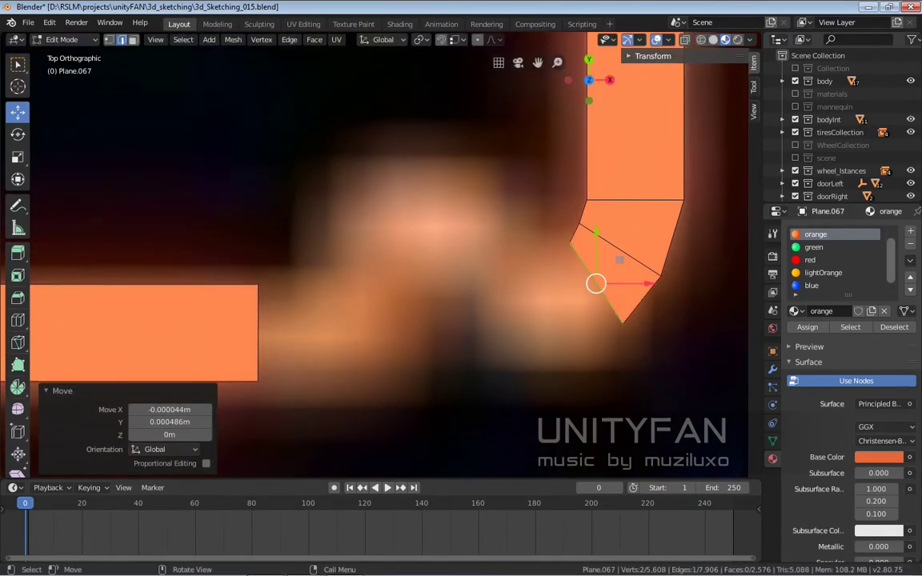
{"action": "left_click", "coordinate": [662, 298]}
{"action": "scroll", "coordinate": [662, 299], "scroll_direction": "down", "scroll_amount": 2}
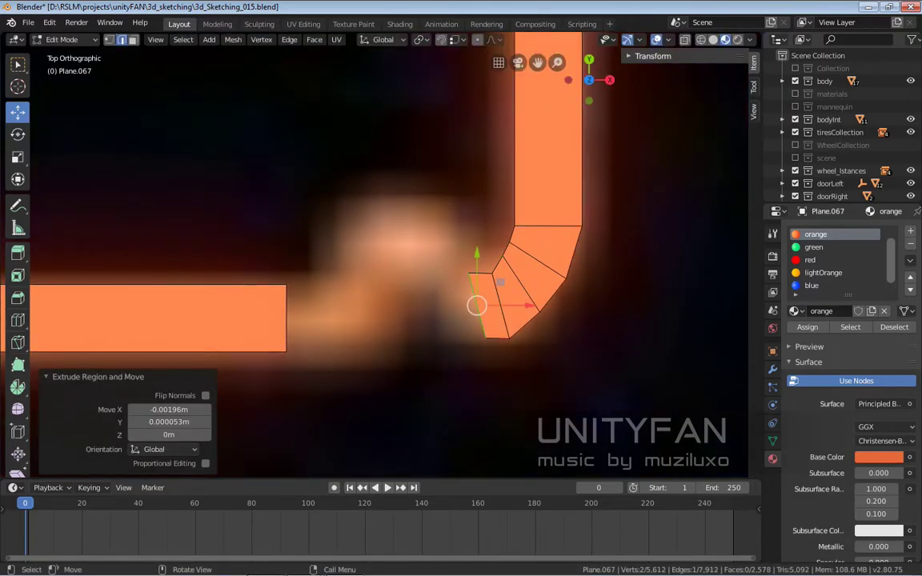
{"action": "key", "text": "g"}
{"action": "scroll", "coordinate": [480, 305], "scroll_direction": "up", "scroll_amount": 1}
{"action": "key", "text": "Return"}
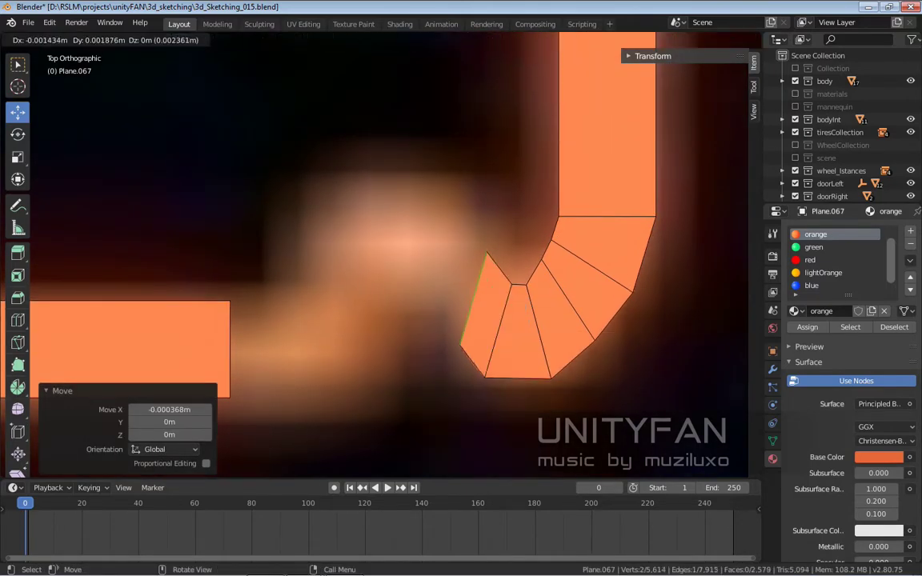
{"action": "scroll", "coordinate": [470, 290], "scroll_direction": "up", "scroll_amount": 1}
- Extrude the last segments to the bottom edge, closing the orange outline, then zoom out
{"action": "key", "text": "e"}
{"action": "left_click", "coordinate": [473, 252]}
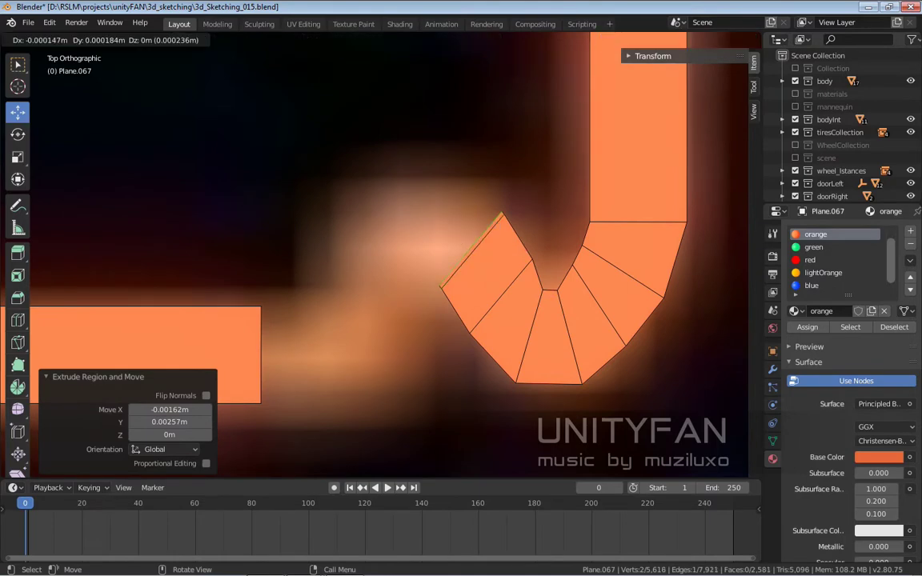
{"action": "left_click", "coordinate": [497, 230]}
{"action": "middle_click_drag", "start_coordinate": [497, 229], "coordinate": [553, 230], "text": "shift"}
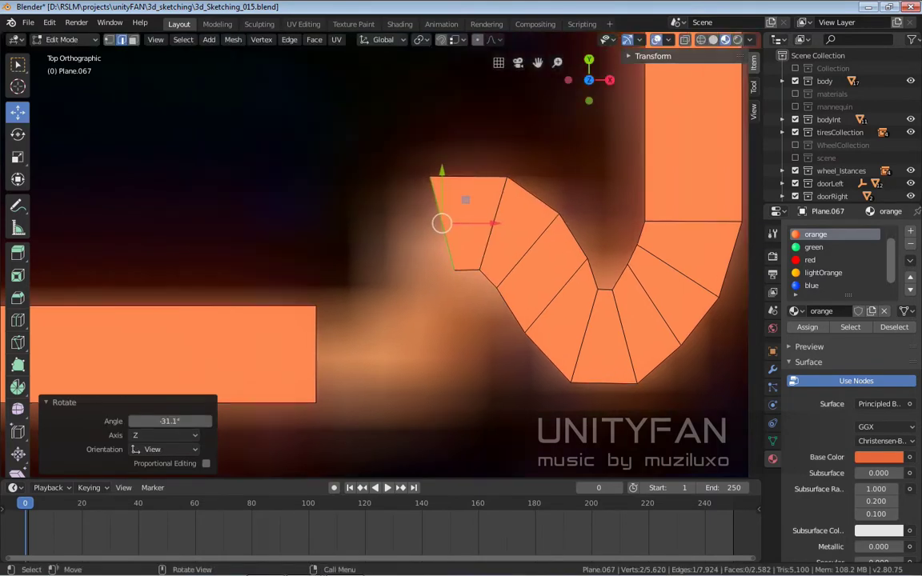
{"action": "left_click", "coordinate": [465, 224]}
{"action": "scroll", "coordinate": [408, 259], "scroll_direction": "up", "scroll_amount": 1}
{"action": "key", "text": "e"}
{"action": "left_click", "coordinate": [520, 260]}
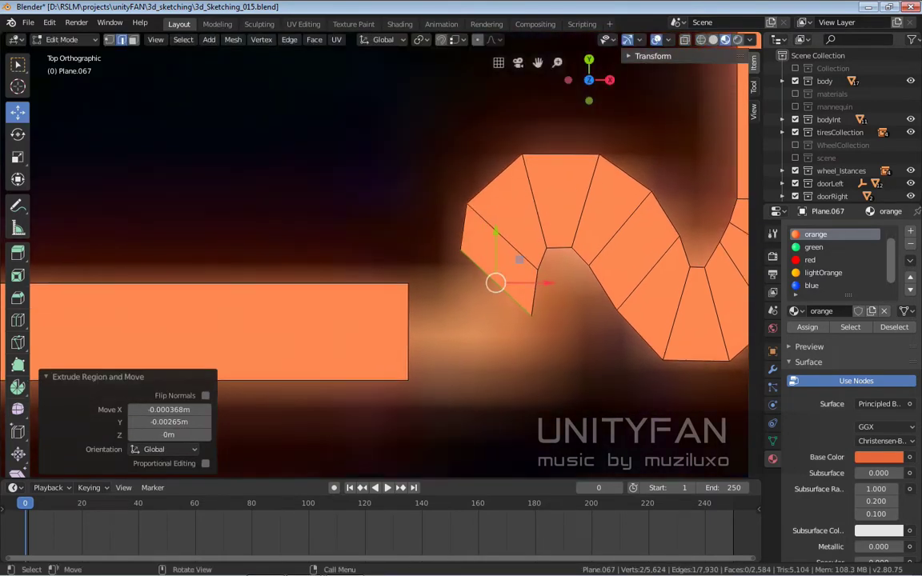
{"action": "middle_click_drag", "start_coordinate": [520, 260], "coordinate": [496, 267], "text": "shift"}
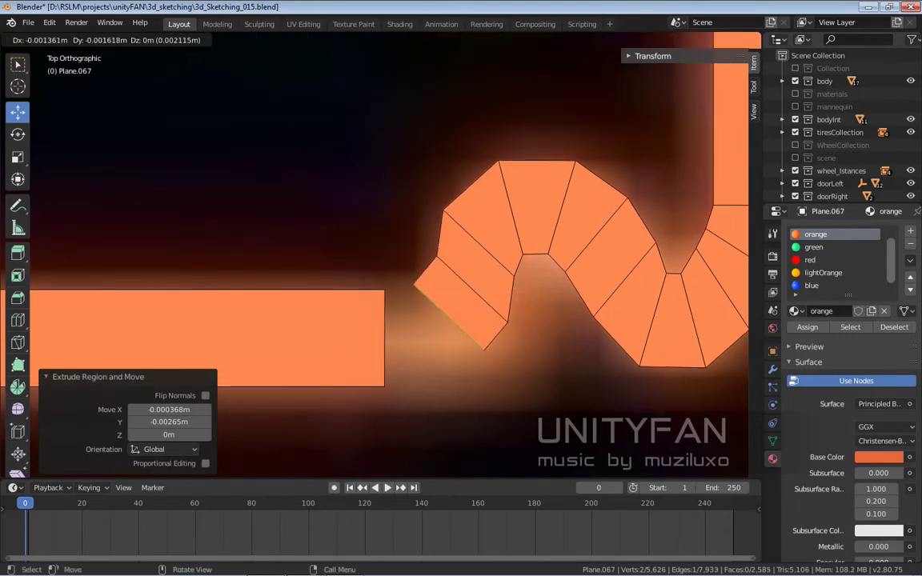
{"action": "left_click", "coordinate": [384, 318]}
{"action": "scroll", "coordinate": [384, 318], "scroll_direction": "down", "scroll_amount": 6}
{"action": "scroll", "coordinate": [385, 318], "scroll_direction": "down", "scroll_amount": 3}
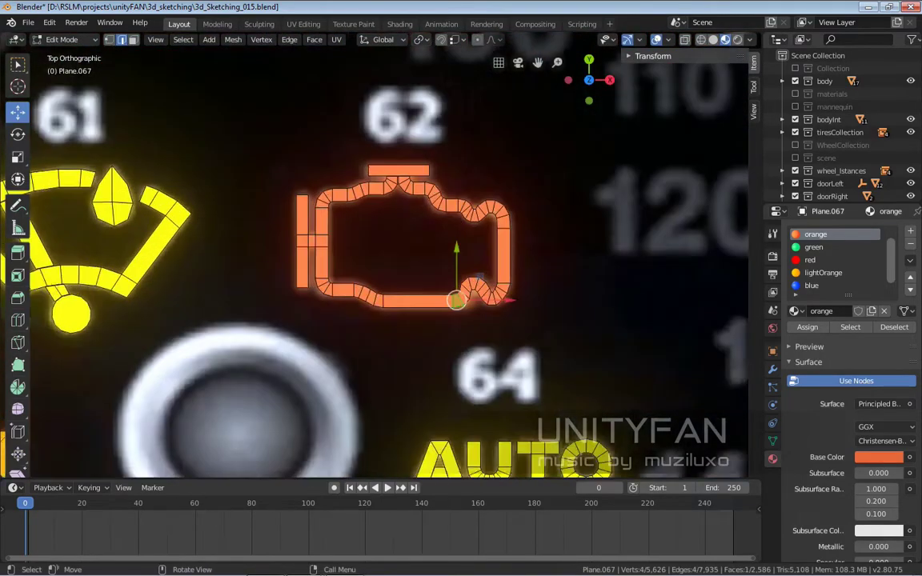
{"action": "scroll", "coordinate": [464, 320], "scroll_direction": "down", "scroll_amount": 2}
{"action": "scroll", "coordinate": [465, 321], "scroll_direction": "down", "scroll_amount": 3}
- Exit edit mode on the engine icon and orbit and pan over the dashboard
{"action": "scroll", "coordinate": [465, 321], "scroll_direction": "down", "scroll_amount": 3}
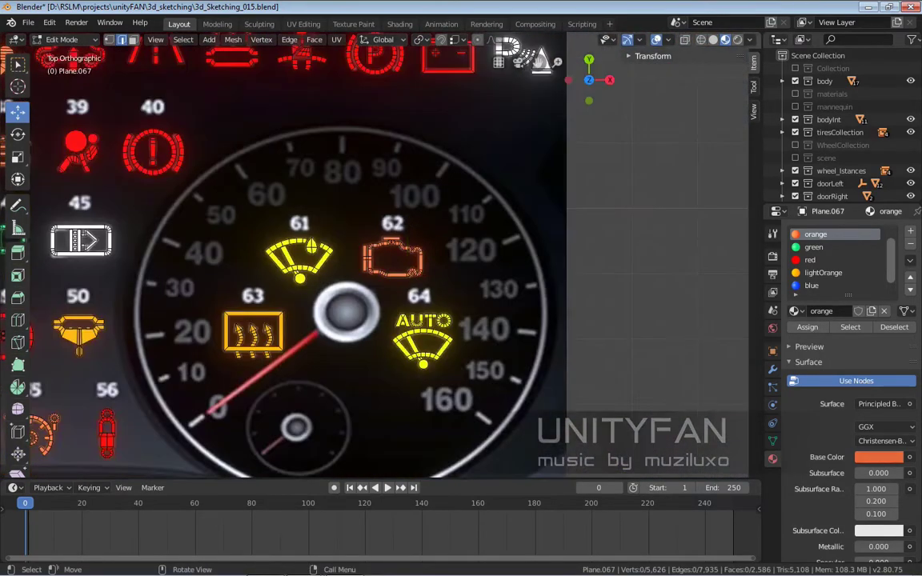
{"action": "key", "text": "Tab"}
{"action": "mouse_move", "coordinate": [465, 321]}
{"action": "middle_mouse_down"}
{"action": "mouse_move", "coordinate": [400, 264]}
{"action": "mouse_move", "coordinate": [417, 241]}
{"action": "middle_mouse_up"}
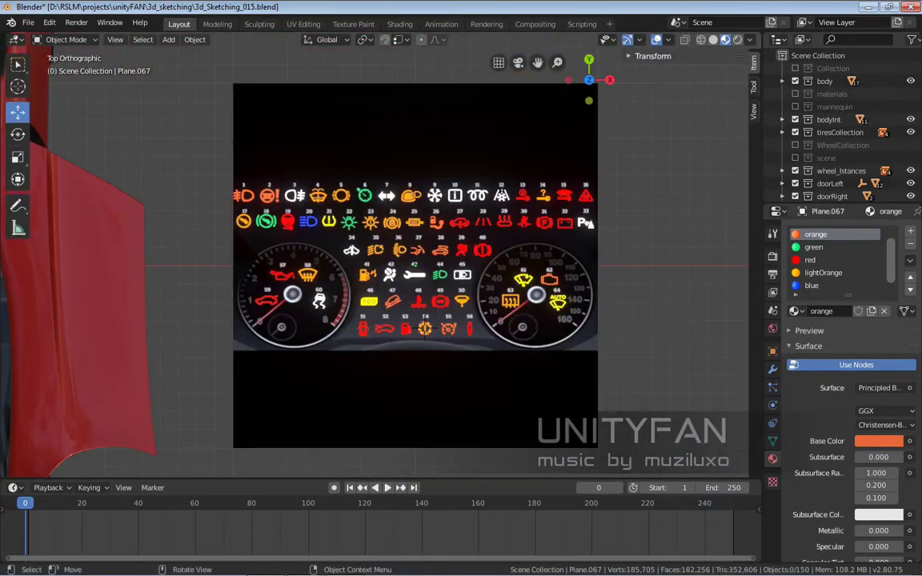
{"action": "scroll", "coordinate": [405, 250], "scroll_direction": "up", "scroll_amount": 3}
{"action": "scroll", "coordinate": [406, 250], "scroll_direction": "up", "scroll_amount": 3}
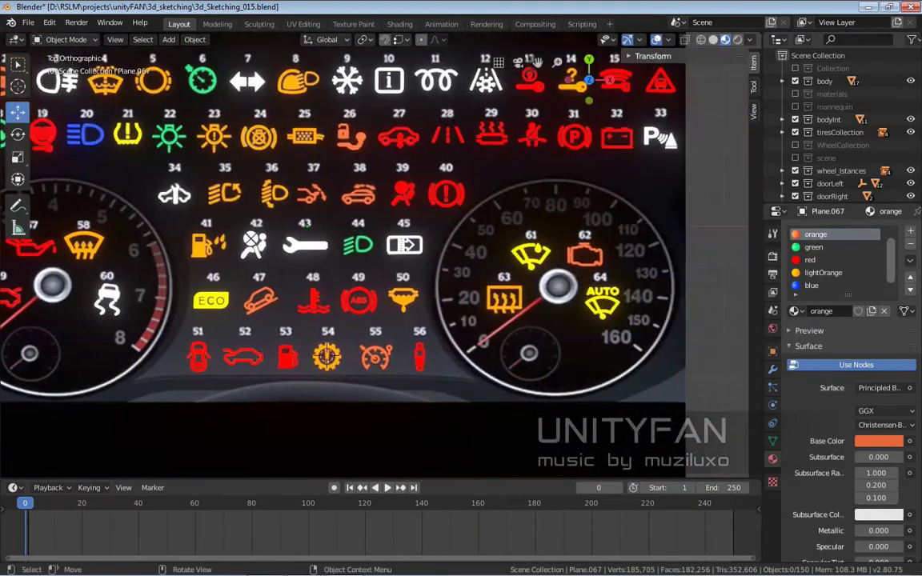
{"action": "middle_click_drag", "start_coordinate": [405, 249], "coordinate": [448, 240], "text": "shift"}
- Zoom and orbit the view to frame the left gauge
{"action": "scroll", "coordinate": [448, 241], "scroll_direction": "up", "scroll_amount": 2}
{"action": "scroll", "coordinate": [345, 240], "scroll_direction": "down", "scroll_amount": 5}
{"action": "scroll", "coordinate": [832, 256], "scroll_direction": "up", "scroll_amount": 1}
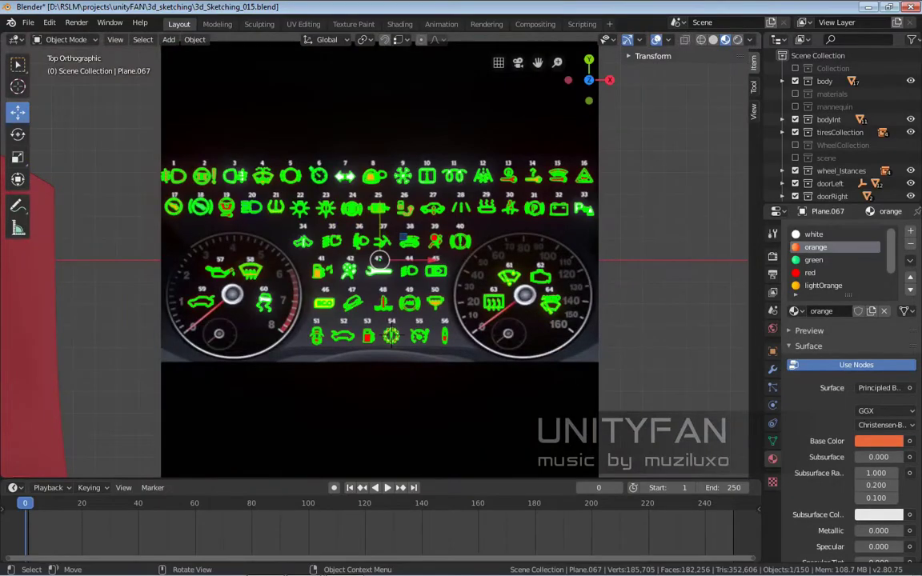
{"action": "middle_click_drag", "start_coordinate": [345, 241], "coordinate": [368, 144]}
{"action": "scroll", "coordinate": [385, 227], "scroll_direction": "up", "scroll_amount": 3}
{"action": "scroll", "coordinate": [385, 227], "scroll_direction": "up", "scroll_amount": 2}
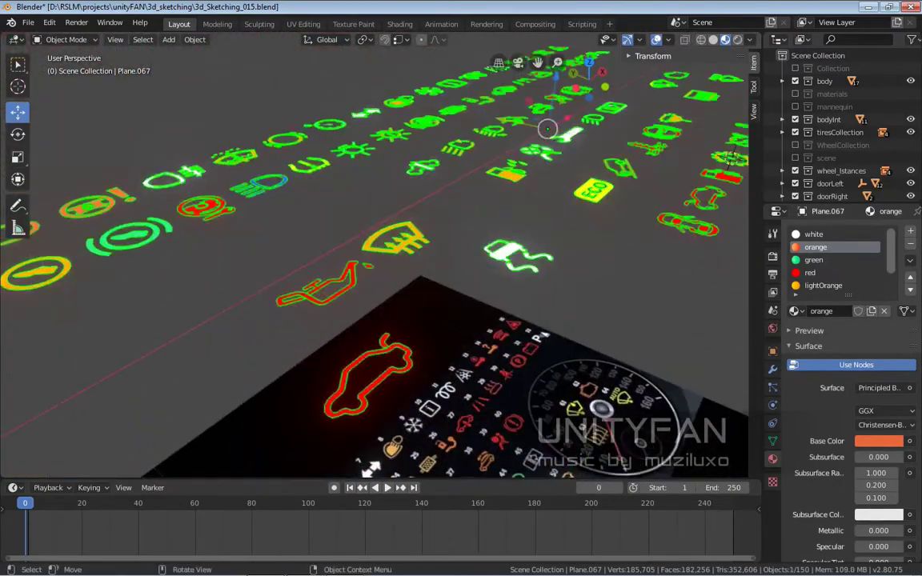
{"action": "scroll", "coordinate": [385, 227], "scroll_direction": "down", "scroll_amount": 3}
{"action": "scroll", "coordinate": [385, 227], "scroll_direction": "up", "scroll_amount": 1}
{"action": "mouse_move", "coordinate": [385, 227]}
{"action": "middle_mouse_down"}
{"action": "mouse_move", "coordinate": [289, 241]}
{"action": "mouse_move", "coordinate": [472, 238]}
{"action": "mouse_move", "coordinate": [448, 264]}
{"action": "middle_mouse_up"}
{"action": "scroll", "coordinate": [841, 160], "scroll_direction": "down", "scroll_amount": 3}
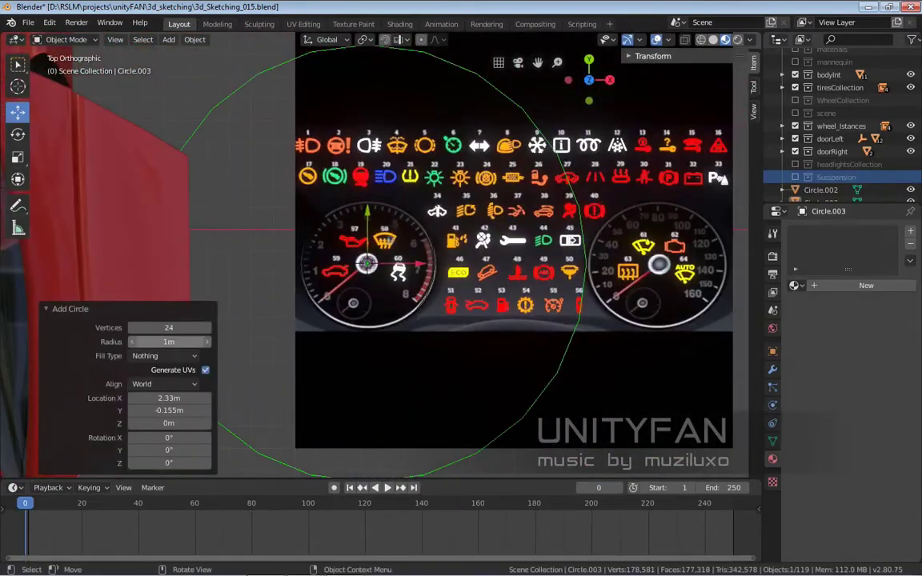
- Give the circle 60 vertices and scale it to match the left gauge's rim
{"action": "key", "text": "Return"}
{"action": "key", "text": "alt+a"}
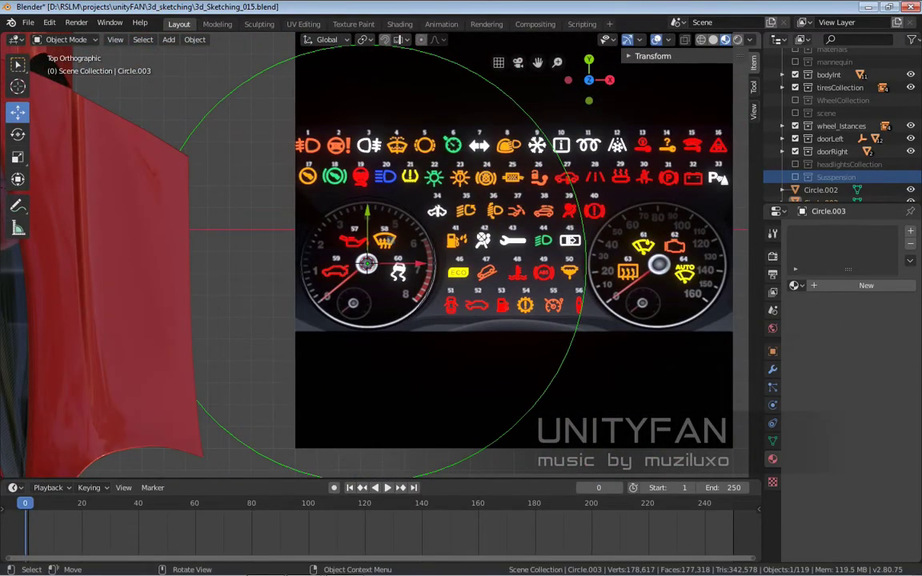
{"action": "key", "text": "s"}
{"action": "left_click", "coordinate": [592, 346]}
{"action": "scroll", "coordinate": [593, 346], "scroll_direction": "up", "scroll_amount": 4}
{"action": "key", "text": "s"}
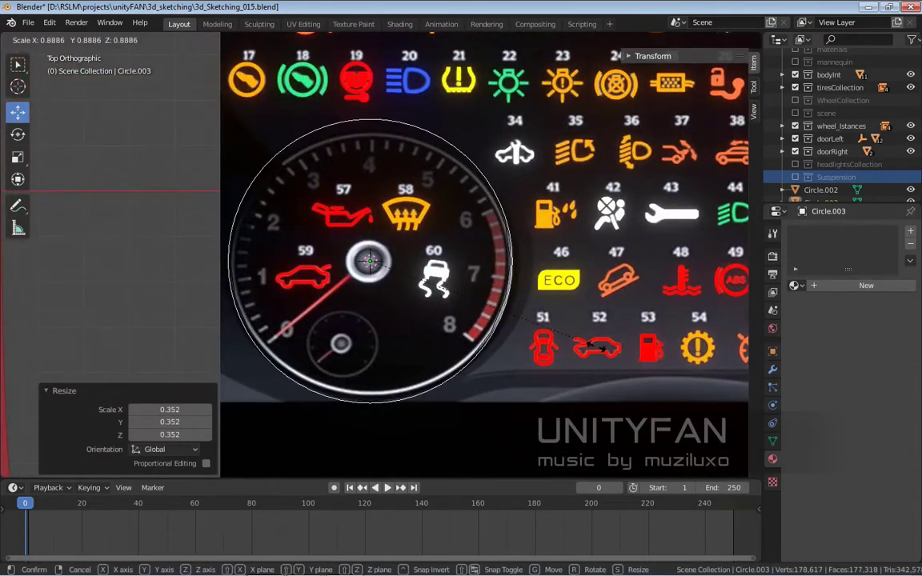
{"action": "left_click", "coordinate": [592, 349]}
{"action": "scroll", "coordinate": [376, 256], "scroll_direction": "up", "scroll_amount": 2}
- Fill the circle with a face and inset it into a ring
{"action": "key", "text": "Tab"}
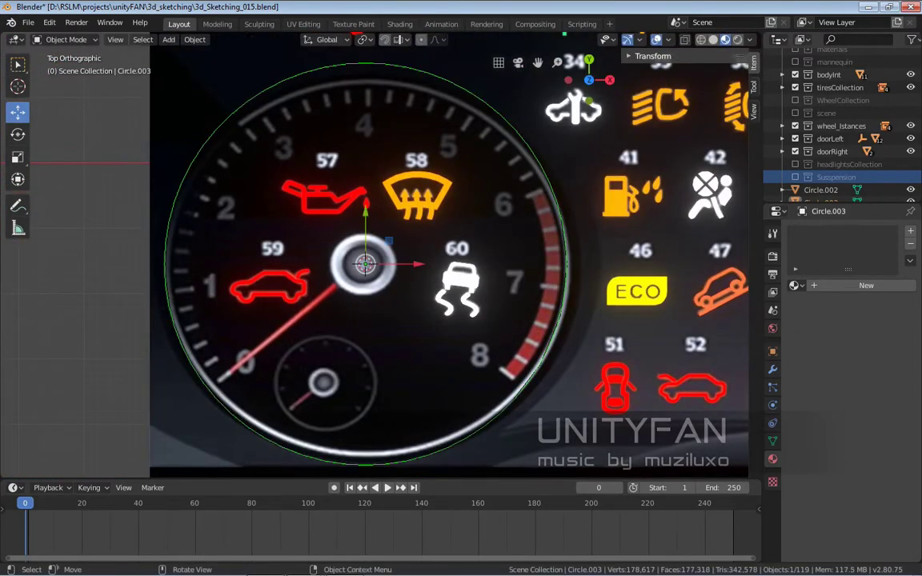
{"action": "key", "text": "Tab"}
{"action": "key", "text": "f"}
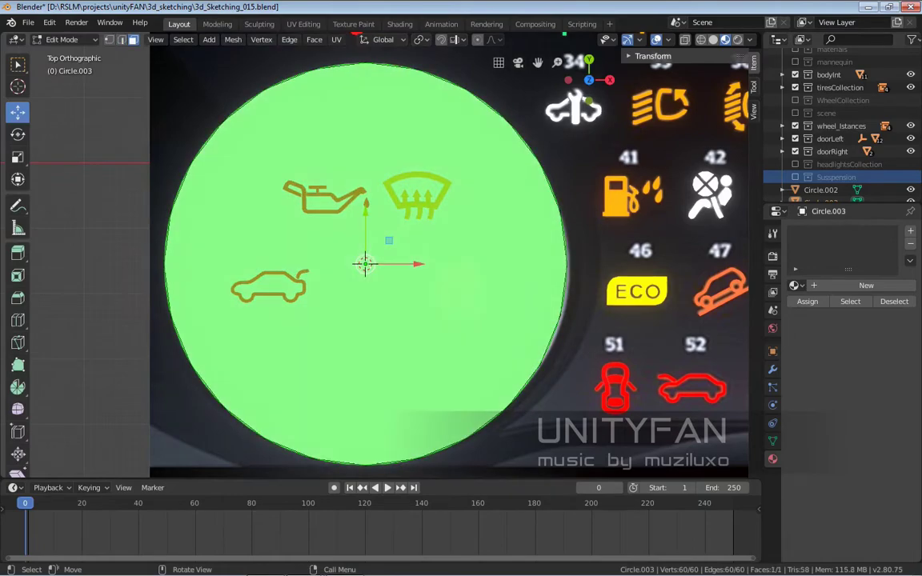
{"action": "scroll", "coordinate": [358, 266], "scroll_direction": "up", "scroll_amount": 2}
{"action": "key", "text": "i"}
{"action": "left_click", "coordinate": [358, 266]}
{"action": "key", "text": "Tab"}
{"action": "scroll", "coordinate": [358, 267], "scroll_direction": "down", "scroll_amount": 3}
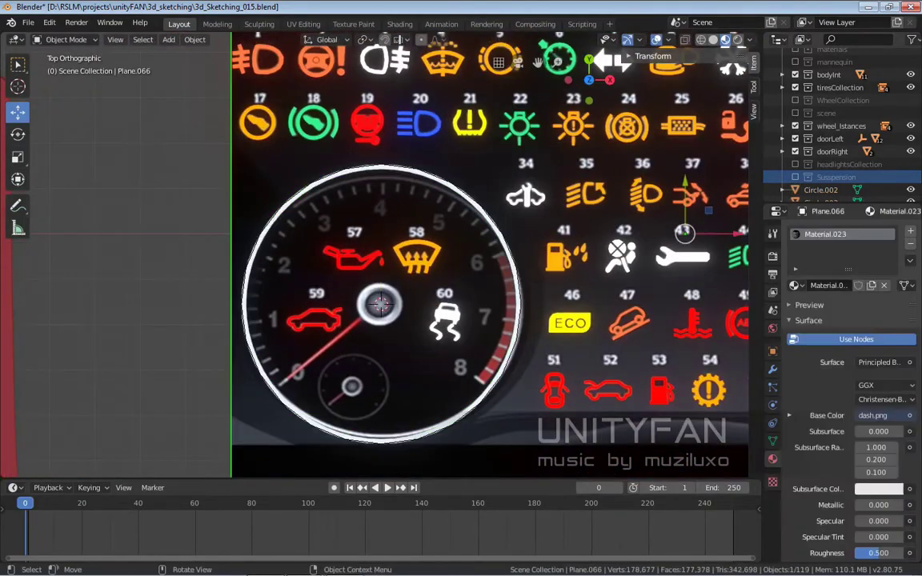
- Adjust the ring's inner circle so it outlines the gauge's outer rim
{"action": "left_click", "coordinate": [541, 323]}
{"action": "scroll", "coordinate": [377, 304], "scroll_direction": "up", "scroll_amount": 2}
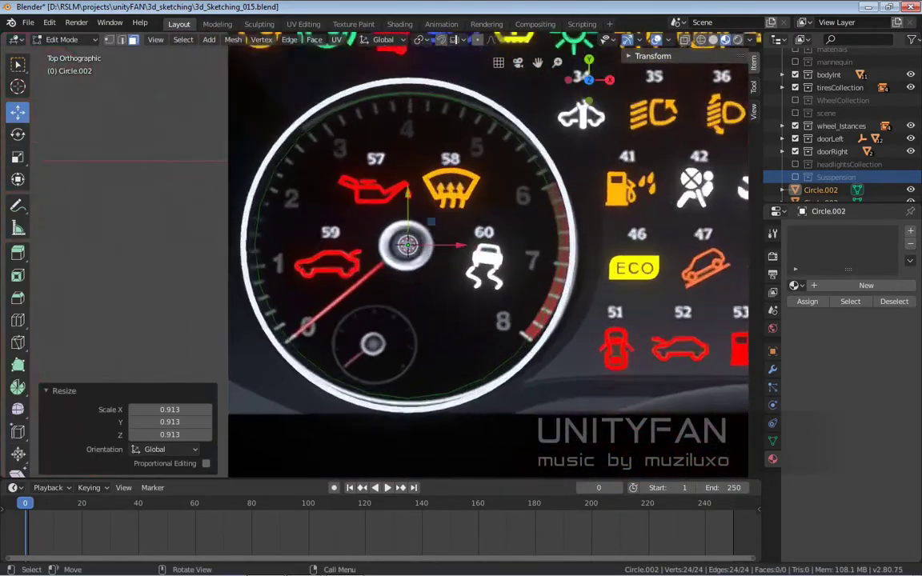
{"action": "key", "text": "Tab"}
{"action": "scroll", "coordinate": [422, 253], "scroll_direction": "up", "scroll_amount": 1}
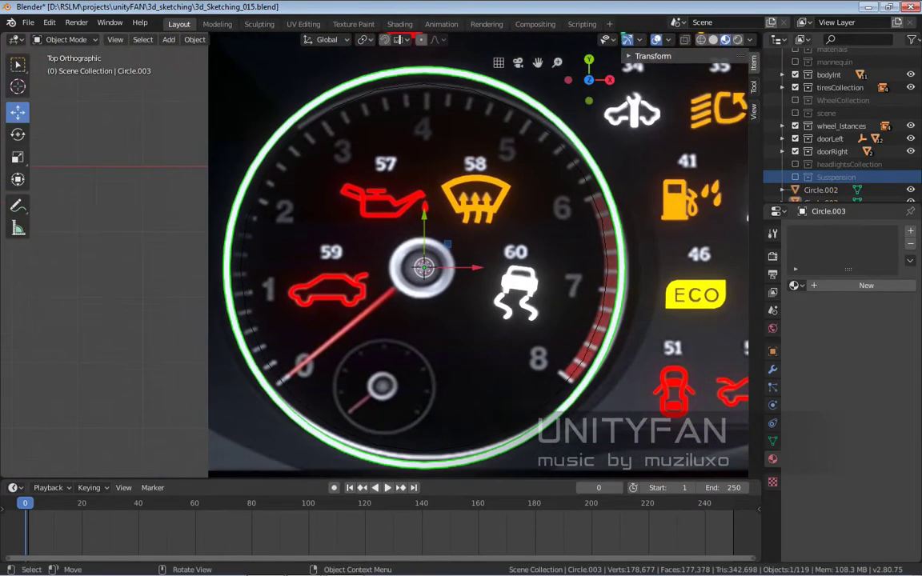
{"action": "scroll", "coordinate": [422, 254], "scroll_direction": "up", "scroll_amount": 1}
{"action": "key", "text": "Tab"}
{"action": "scroll", "coordinate": [422, 254], "scroll_direction": "up", "scroll_amount": 1}
{"action": "scroll", "coordinate": [265, 324], "scroll_direction": "down", "scroll_amount": 2}
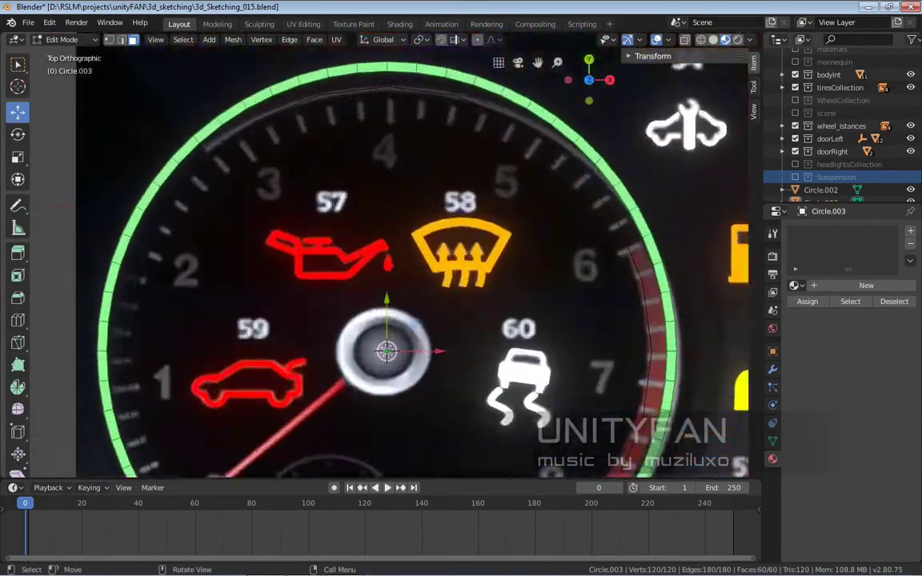
{"action": "key", "text": "Tab"}
{"action": "scroll", "coordinate": [264, 324], "scroll_direction": "down", "scroll_amount": 2}
{"action": "key", "text": "shift+a"}
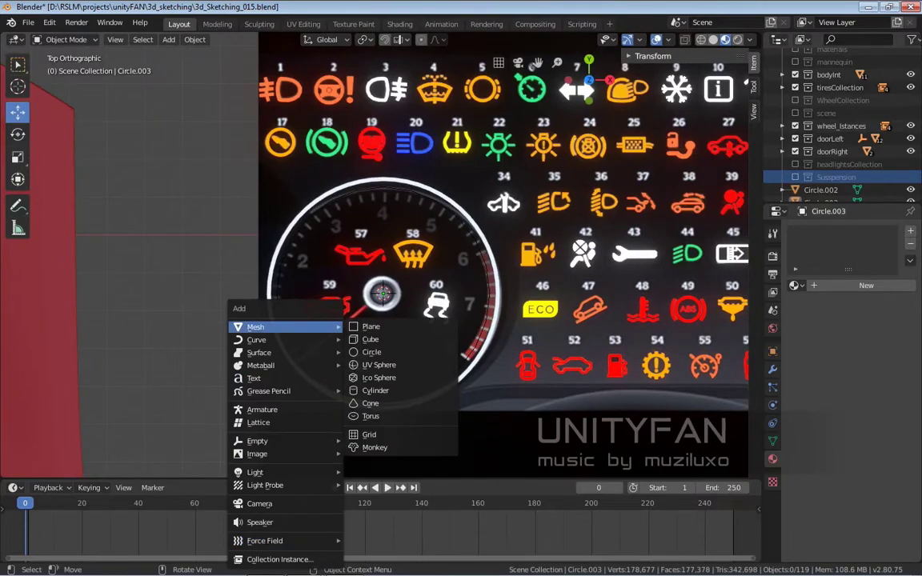
- Add a text object and change its content to '0'
{"action": "left_click", "coordinate": [253, 378]}
{"action": "scroll", "coordinate": [253, 378], "scroll_direction": "down", "scroll_amount": 2}
{"action": "scroll", "coordinate": [390, 256], "scroll_direction": "down", "scroll_amount": 5}
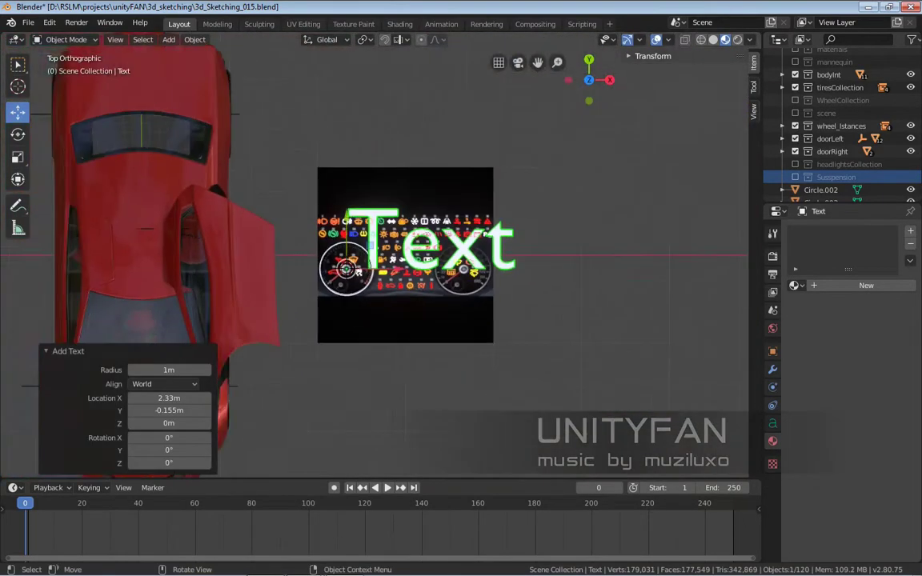
{"action": "key", "text": "Tab"}
{"action": "type", "text": "0"}
{"action": "scroll", "coordinate": [373, 253], "scroll_direction": "up", "scroll_amount": 4}
{"action": "key", "text": "Tab"}
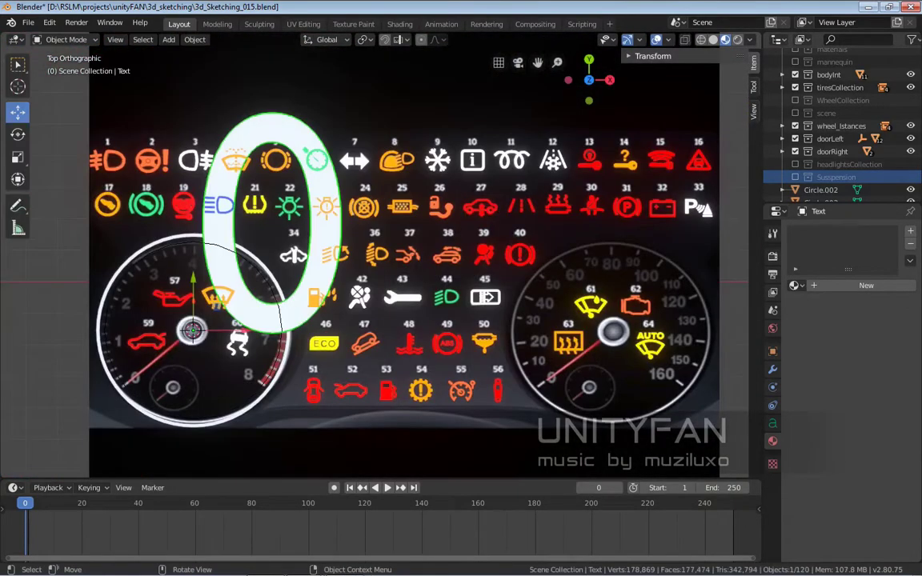
- Shrink the 0 to about a third and move it to the left gauge's zero mark
{"action": "middle_click_drag", "start_coordinate": [160, 400], "coordinate": [374, 313], "text": "shift"}
{"action": "key", "text": "g"}
{"action": "key", "text": "s"}
{"action": "left_click", "coordinate": [270, 373]}
{"action": "scroll", "coordinate": [360, 312], "scroll_direction": "up", "scroll_amount": 5}
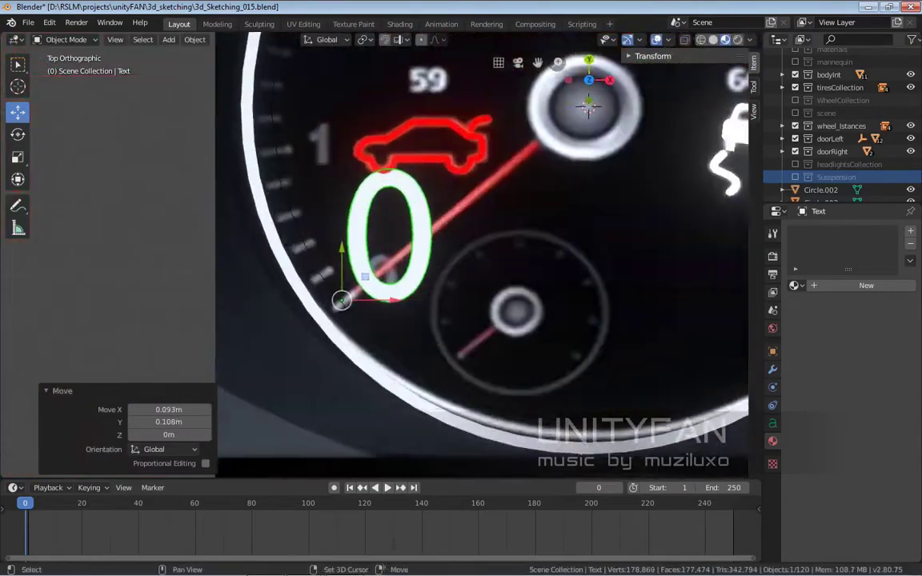
{"action": "key", "text": "g"}
{"action": "key", "text": "Return"}
{"action": "scroll", "coordinate": [377, 256], "scroll_direction": "down", "scroll_amount": 4}
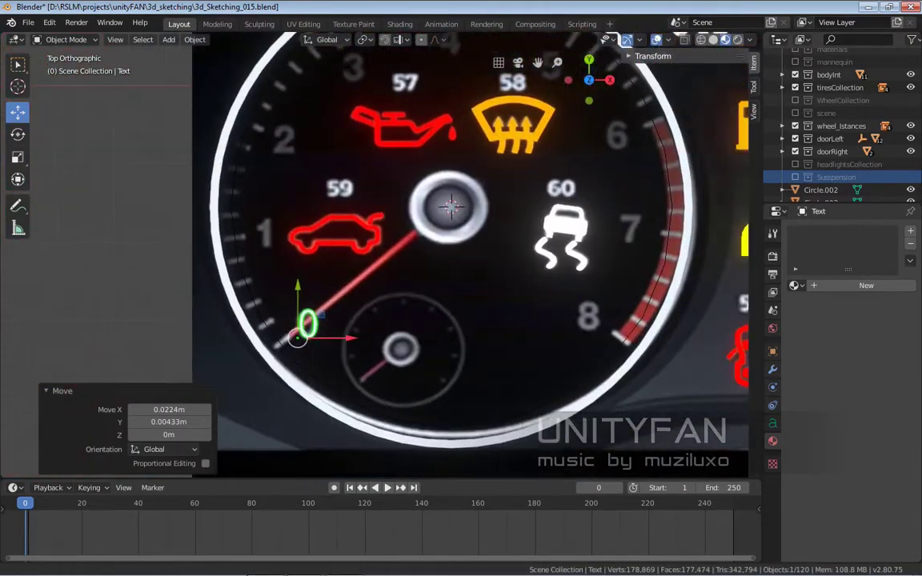
{"action": "scroll", "coordinate": [840, 400], "scroll_direction": "down", "scroll_amount": 2}
{"action": "scroll", "coordinate": [840, 400], "scroll_direction": "up", "scroll_amount": 2}
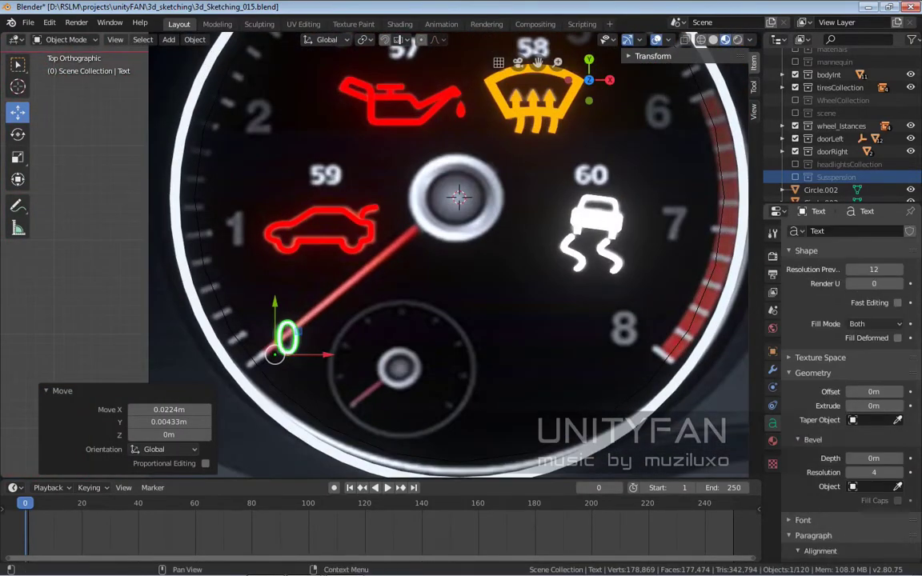
{"action": "scroll", "coordinate": [317, 341], "scroll_direction": "up", "scroll_amount": 2}
{"action": "scroll", "coordinate": [849, 376], "scroll_direction": "down", "scroll_amount": 4}
{"action": "scroll", "coordinate": [849, 376], "scroll_direction": "up", "scroll_amount": 4}
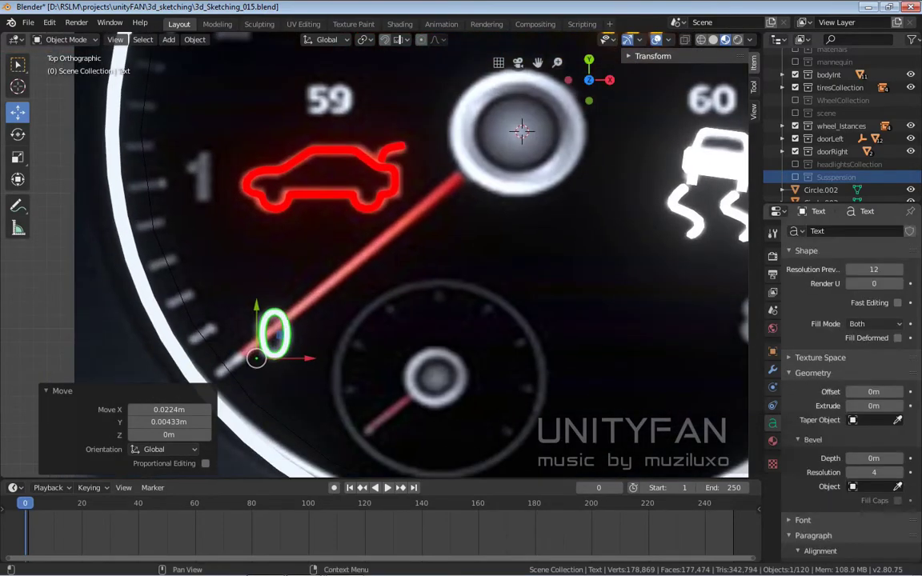
{"action": "scroll", "coordinate": [849, 376], "scroll_direction": "down", "scroll_amount": 3}
- Switch the text's font to Anitasemisquare.ttf
{"action": "left_click", "coordinate": [803, 418]}
{"action": "left_click", "coordinate": [898, 436]}
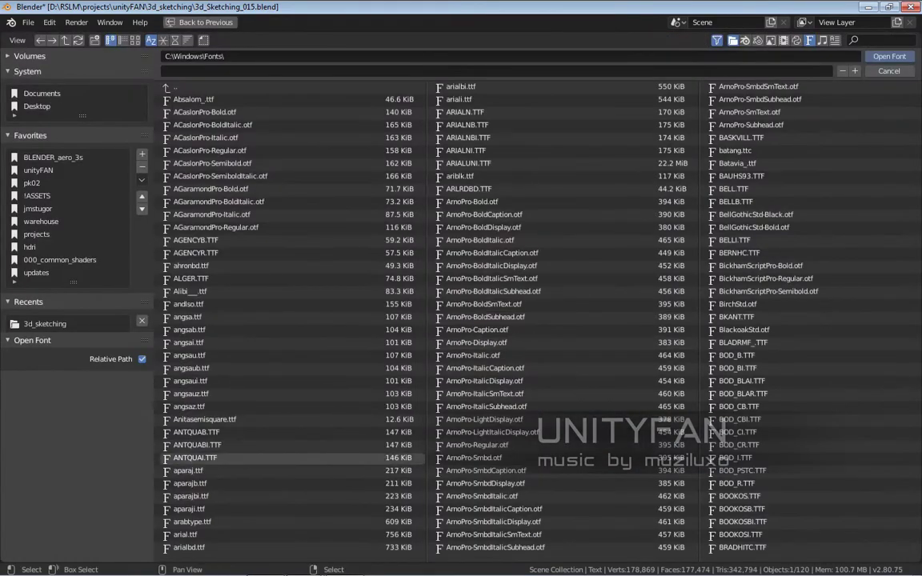
{"action": "key", "text": "Return"}
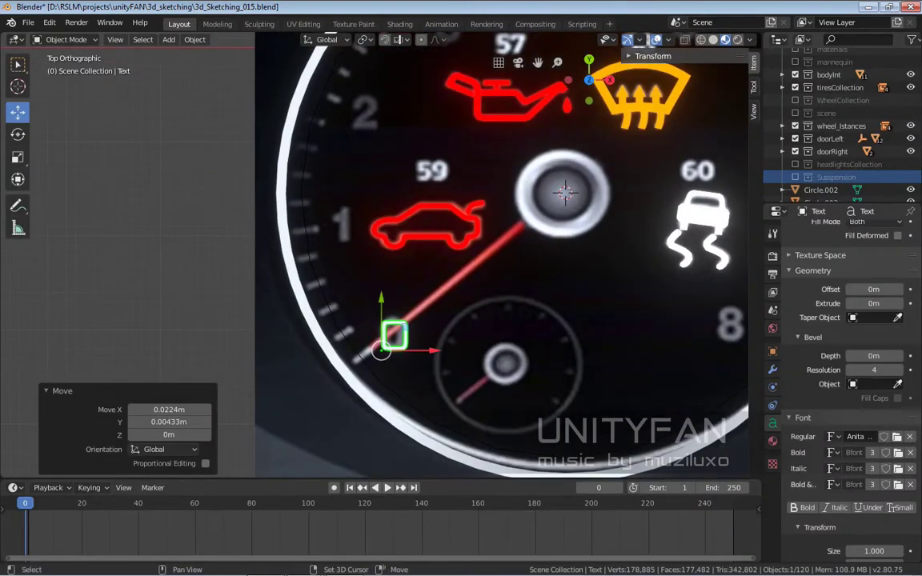
- Duplicate the 0 numeral to create the 1 on the gauge
{"action": "scroll", "coordinate": [854, 270], "scroll_direction": "up", "scroll_amount": 3}
{"action": "scroll", "coordinate": [381, 324], "scroll_direction": "up", "scroll_amount": 8}
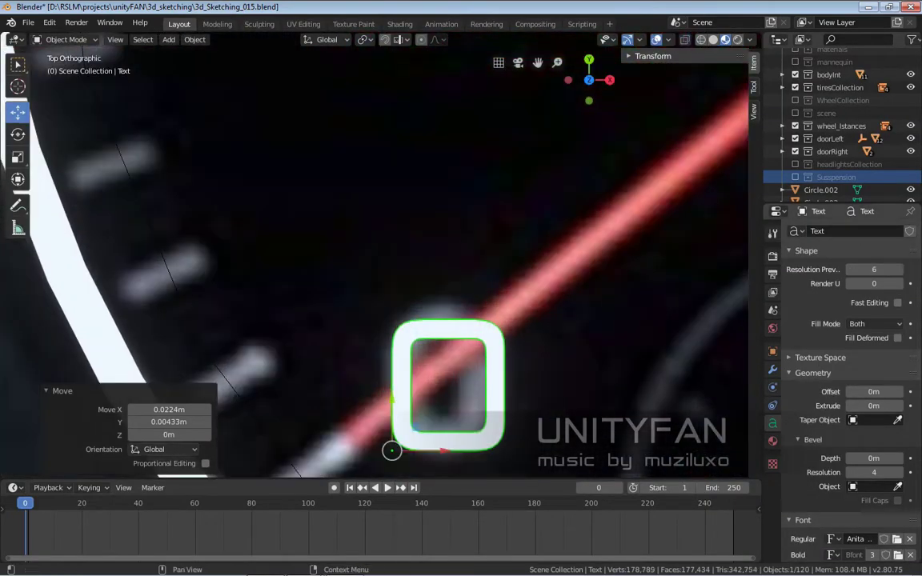
{"action": "scroll", "coordinate": [374, 256], "scroll_direction": "down", "scroll_amount": 4}
{"action": "scroll", "coordinate": [374, 256], "scroll_direction": "down", "scroll_amount": 5}
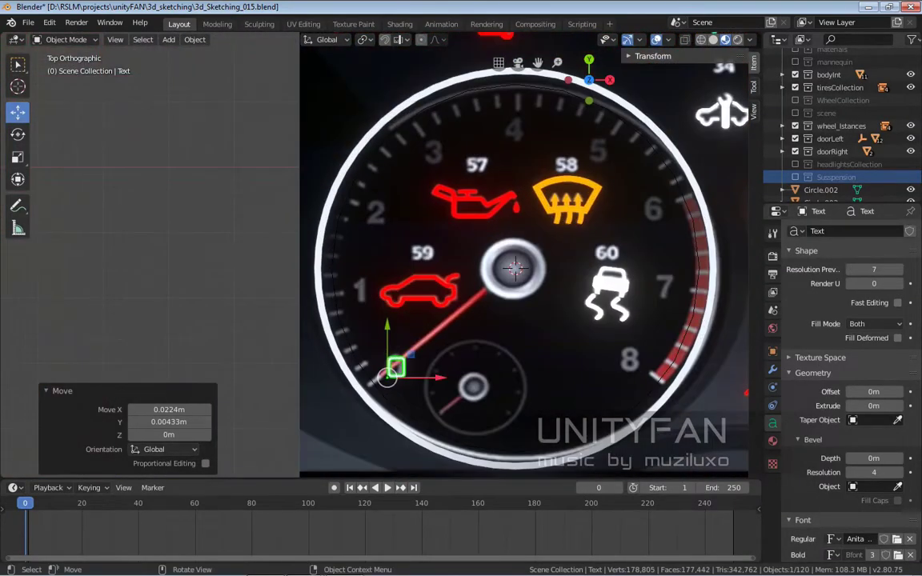
{"action": "key", "text": "shift+d"}
{"action": "key", "text": "Tab"}
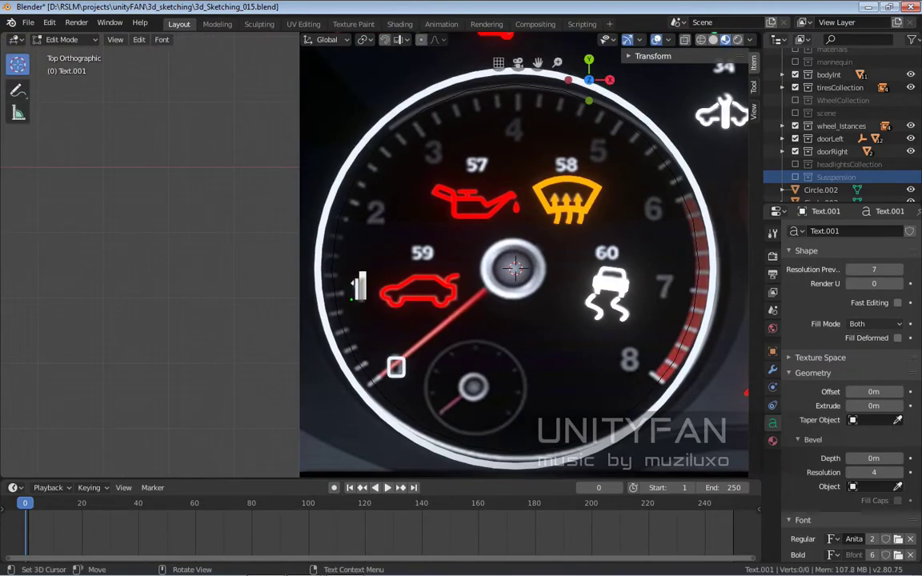
{"action": "key", "text": "Tab"}
{"action": "scroll", "coordinate": [360, 286], "scroll_direction": "up", "scroll_amount": 3}
- Place a duplicate near the gauge's 2 mark and align it as the 2 numeral
{"action": "key", "text": "shift+d"}
{"action": "left_click", "coordinate": [371, 264]}
{"action": "scroll", "coordinate": [371, 264], "scroll_direction": "up", "scroll_amount": 3}
{"action": "key", "text": "Tab"}
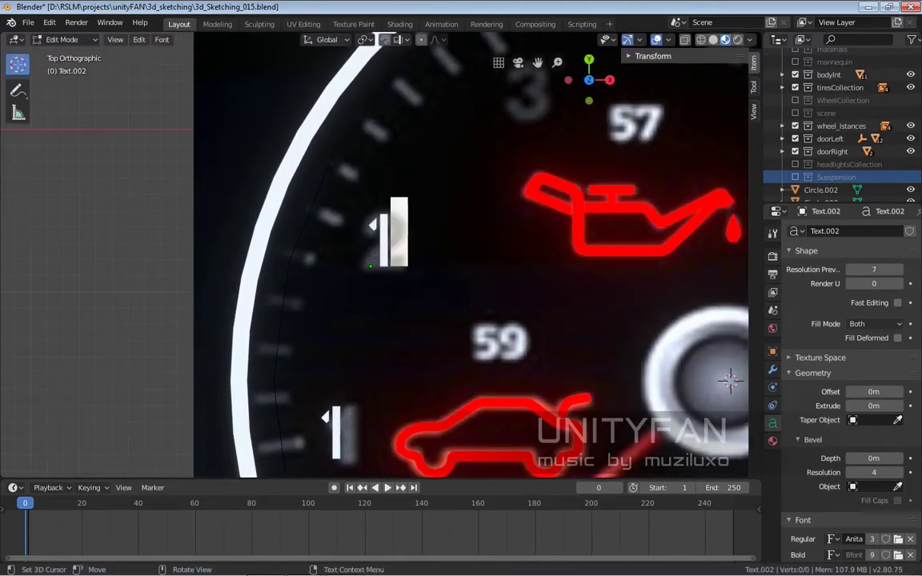
{"action": "left_click_drag", "start_coordinate": [424, 266], "coordinate": [413, 266]}
{"action": "scroll", "coordinate": [472, 256], "scroll_direction": "down", "scroll_amount": 7}
{"action": "scroll", "coordinate": [472, 256], "scroll_direction": "up", "scroll_amount": 3}
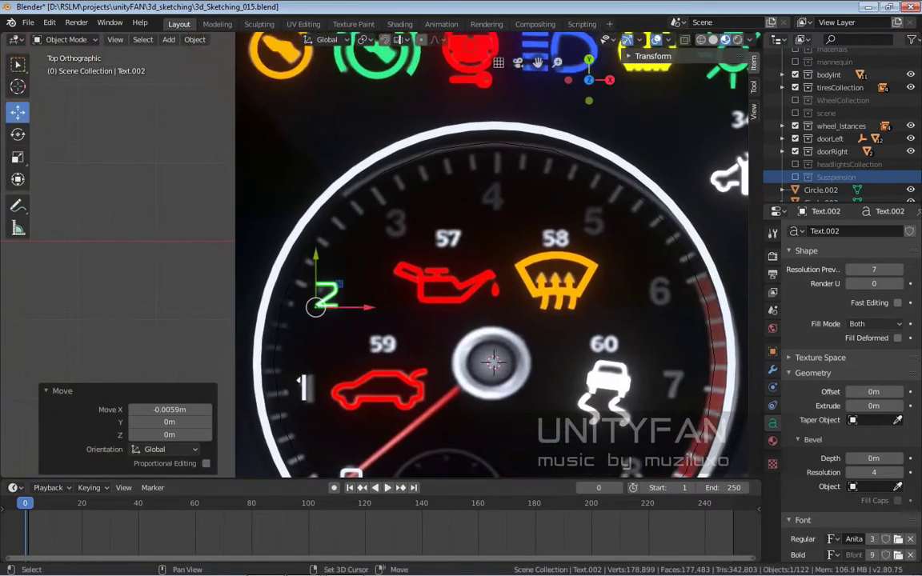
{"action": "scroll", "coordinate": [385, 234], "scroll_direction": "up", "scroll_amount": 3}
- Place another copy near the 3 mark and make it read 3
{"action": "key", "text": "shift+d"}
{"action": "left_click", "coordinate": [371, 278]}
{"action": "key", "text": "Tab"}
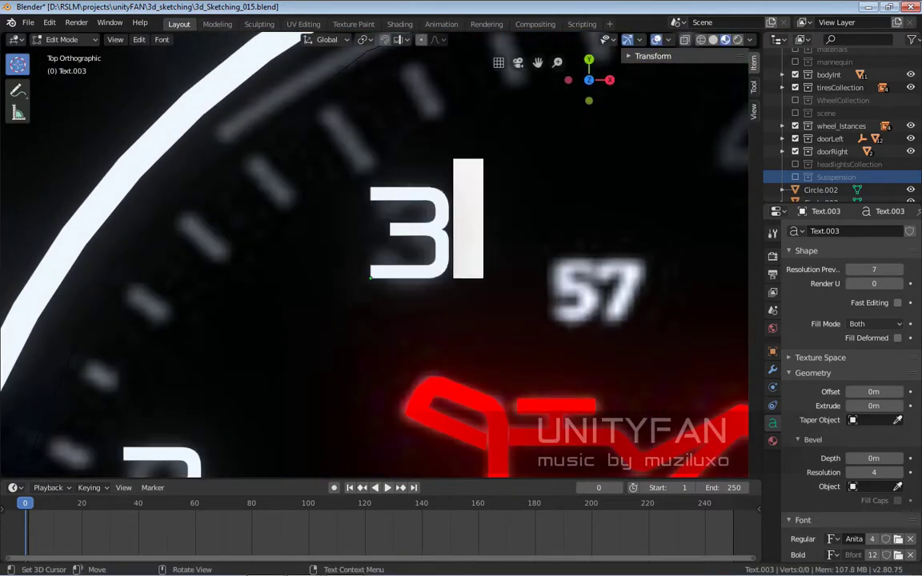
{"action": "key", "text": "Tab"}
{"action": "scroll", "coordinate": [375, 256], "scroll_direction": "down", "scroll_amount": 5}
{"action": "scroll", "coordinate": [374, 256], "scroll_direction": "up", "scroll_amount": 2}
- Place a copy at the 4 position and change its digit to 4
{"action": "left_click", "coordinate": [425, 266]}
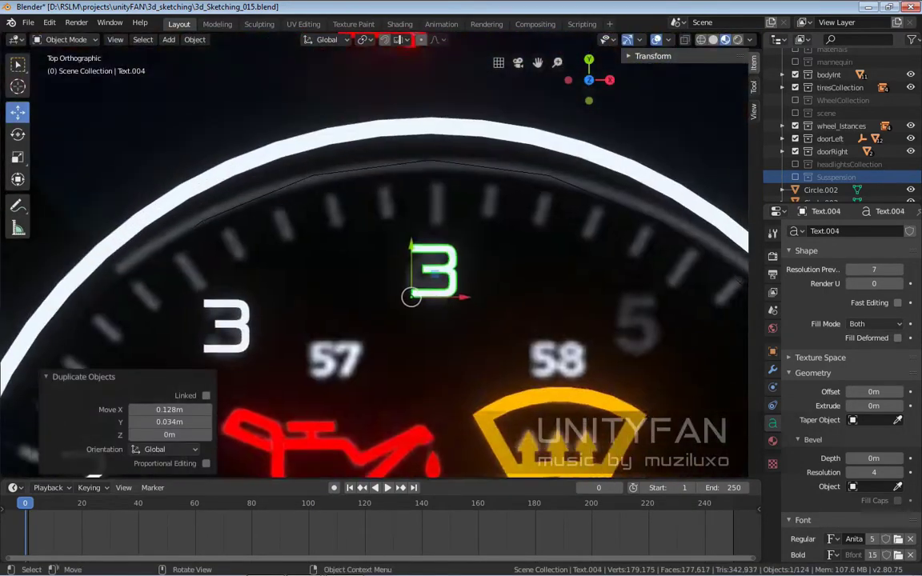
{"action": "scroll", "coordinate": [425, 266], "scroll_direction": "up", "scroll_amount": 2}
{"action": "key", "text": "Tab"}
{"action": "key", "text": "BackSpace"}
{"action": "type", "text": "4"}
- Place a copy at the 5 position and change its digit to 5
{"action": "left_click", "coordinate": [414, 316]}
{"action": "scroll", "coordinate": [414, 316], "scroll_direction": "down", "scroll_amount": 3}
{"action": "scroll", "coordinate": [320, 320], "scroll_direction": "down", "scroll_amount": 2}
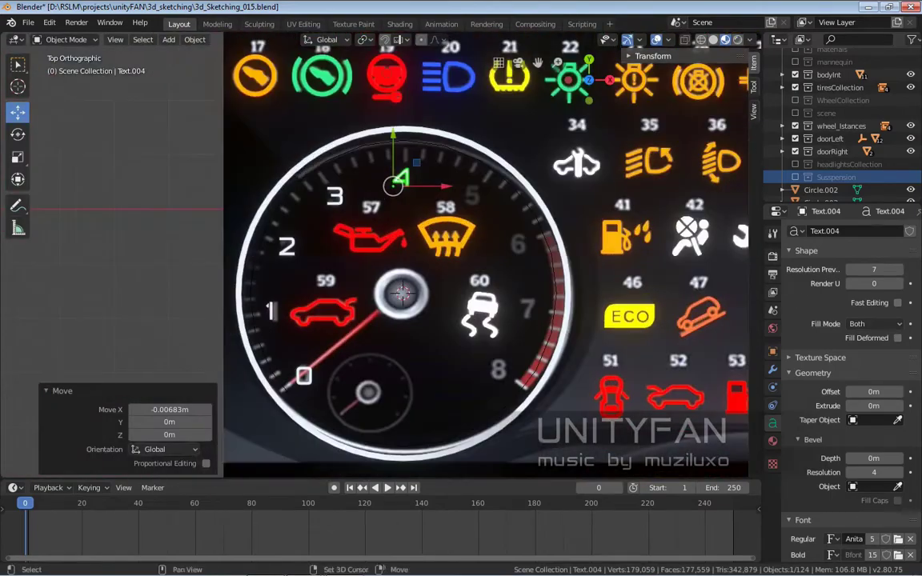
{"action": "scroll", "coordinate": [320, 320], "scroll_direction": "up", "scroll_amount": 3}
{"action": "scroll", "coordinate": [380, 282], "scroll_direction": "up", "scroll_amount": 3}
{"action": "scroll", "coordinate": [380, 282], "scroll_direction": "down", "scroll_amount": 1}
{"action": "key", "text": "Tab"}
{"action": "key", "text": "BackSpace"}
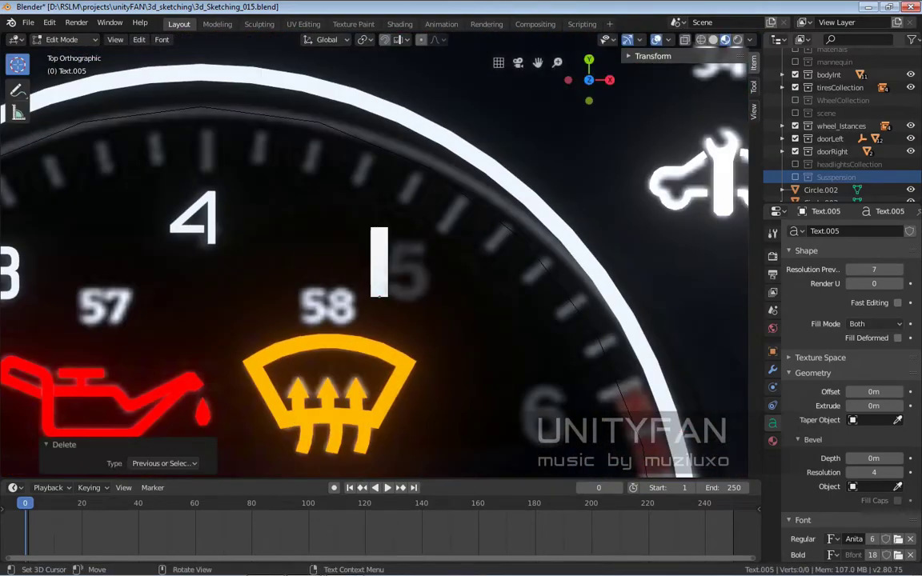
{"action": "type", "text": "5"}
{"action": "key", "text": "Tab"}
- Place one more numeral copy beyond the 5 for the next mark
{"action": "scroll", "coordinate": [375, 255], "scroll_direction": "down", "scroll_amount": 1}
{"action": "scroll", "coordinate": [375, 255], "scroll_direction": "down", "scroll_amount": 3}
{"action": "scroll", "coordinate": [374, 254], "scroll_direction": "up", "scroll_amount": 3}
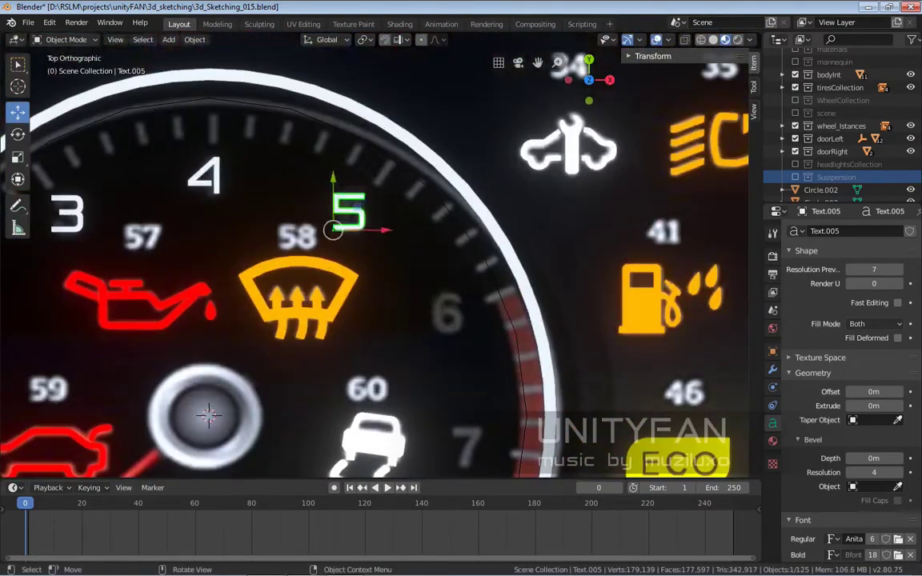
{"action": "left_click", "coordinate": [458, 328]}
{"action": "scroll", "coordinate": [458, 328], "scroll_direction": "up", "scroll_amount": 4}
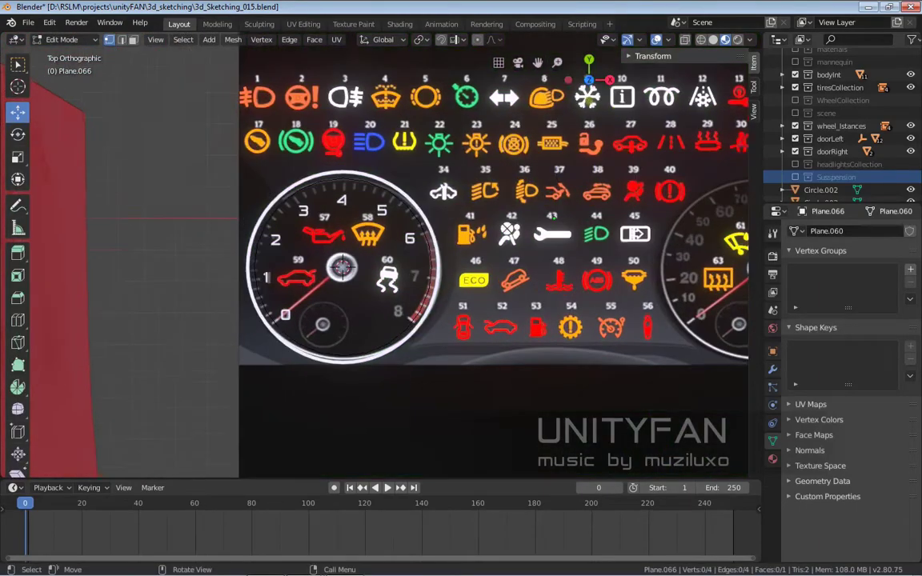
- In top view, stretch Plane.066 about 1.095 times along Y
{"action": "key", "text": "k"}
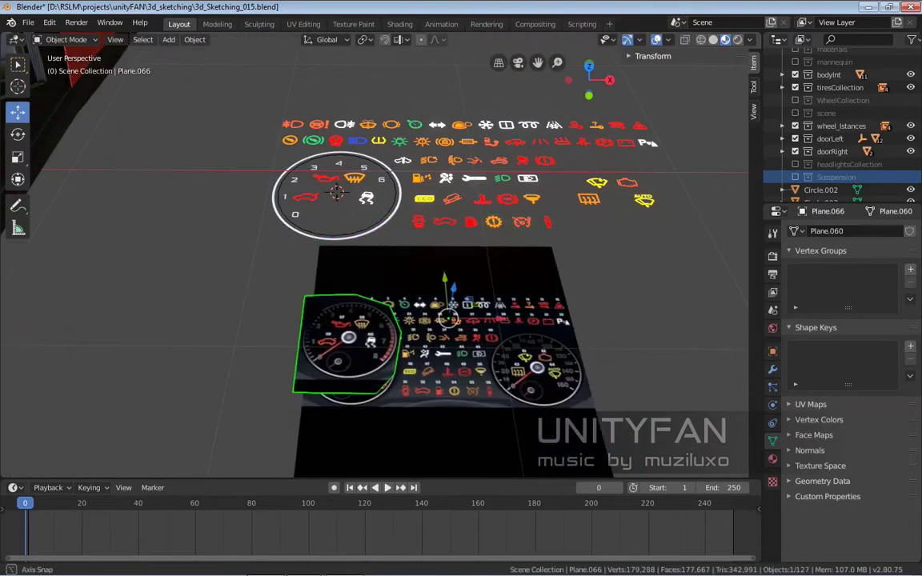
{"action": "key", "text": "Tab"}
{"action": "key", "text": "KP_7"}
{"action": "key", "text": "KP_Decimal"}
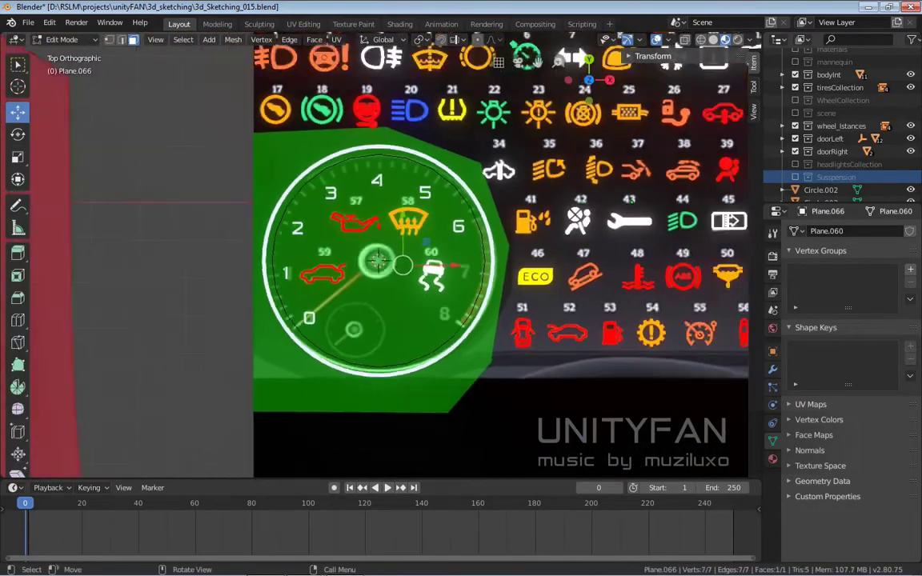
{"action": "scroll", "coordinate": [582, 350], "scroll_direction": "up", "scroll_amount": 1}
{"action": "key", "text": "s"}
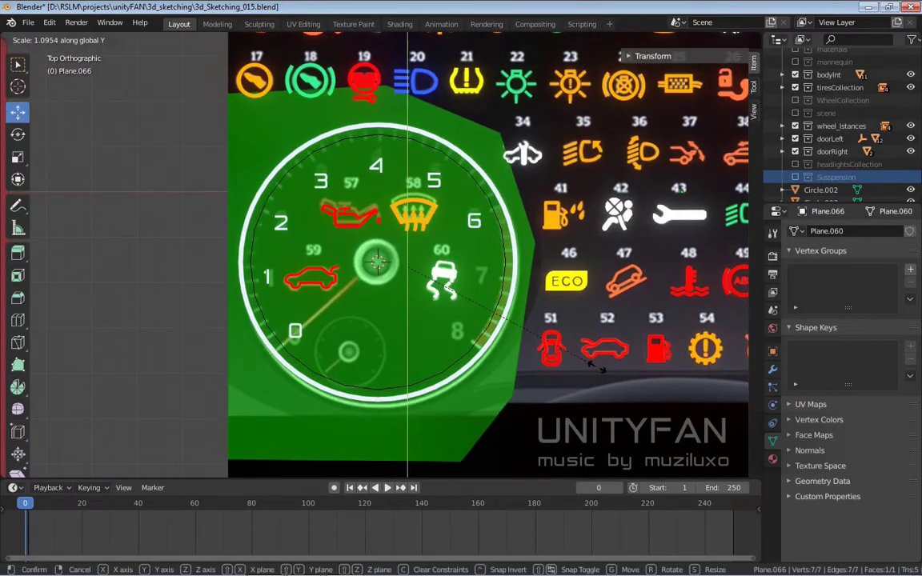
{"action": "left_click", "coordinate": [597, 369]}
{"action": "key", "text": "Tab"}
{"action": "scroll", "coordinate": [256, 339], "scroll_direction": "up", "scroll_amount": 2}
- Nudge numerals 0 through 3 onto the left gauge's speed numbers
{"action": "scroll", "coordinate": [256, 340], "scroll_direction": "up", "scroll_amount": 3}
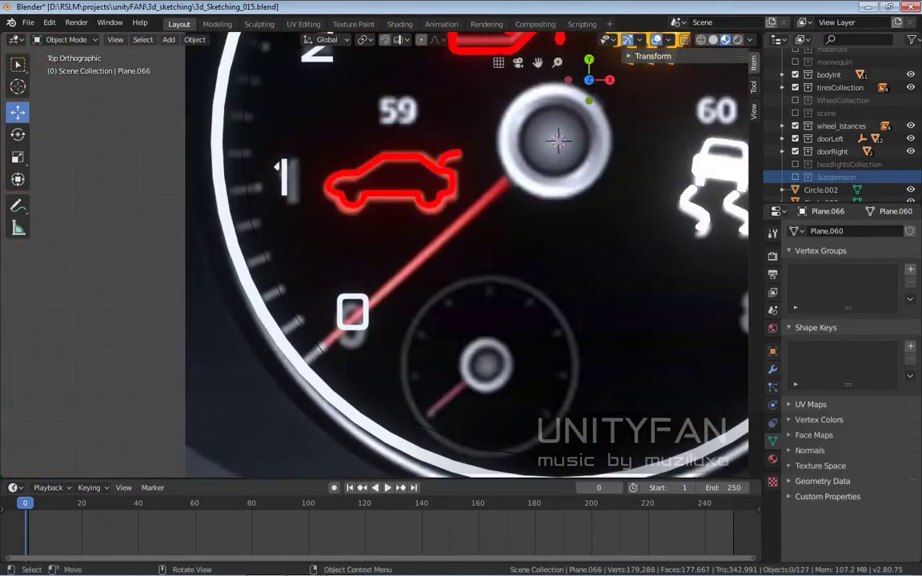
{"action": "left_click", "coordinate": [340, 335]}
{"action": "left_click_drag", "start_coordinate": [340, 336], "coordinate": [387, 448]}
{"action": "left_click", "coordinate": [241, 227]}
{"action": "left_click_drag", "start_coordinate": [241, 227], "coordinate": [289, 353]}
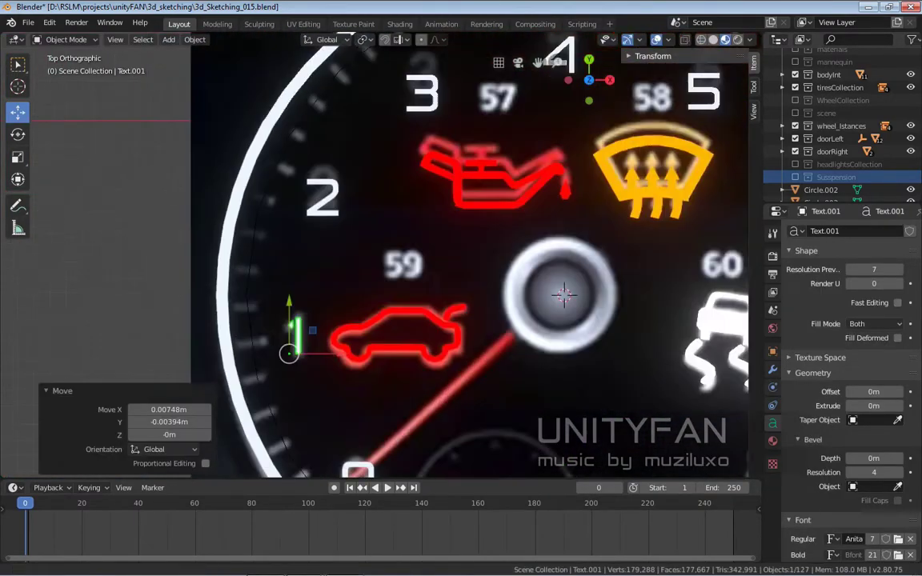
{"action": "left_click_drag", "start_coordinate": [322, 196], "coordinate": [304, 209]}
{"action": "scroll", "coordinate": [461, 265], "scroll_direction": "down", "scroll_amount": 2}
{"action": "left_click_drag", "start_coordinate": [375, 263], "coordinate": [267, 284]}
- Align numerals 4, 5 and 6 with the reference, moving the 4 along Y
{"action": "left_click", "coordinate": [456, 257]}
{"action": "key", "text": "g"}
{"action": "key", "text": "y"}
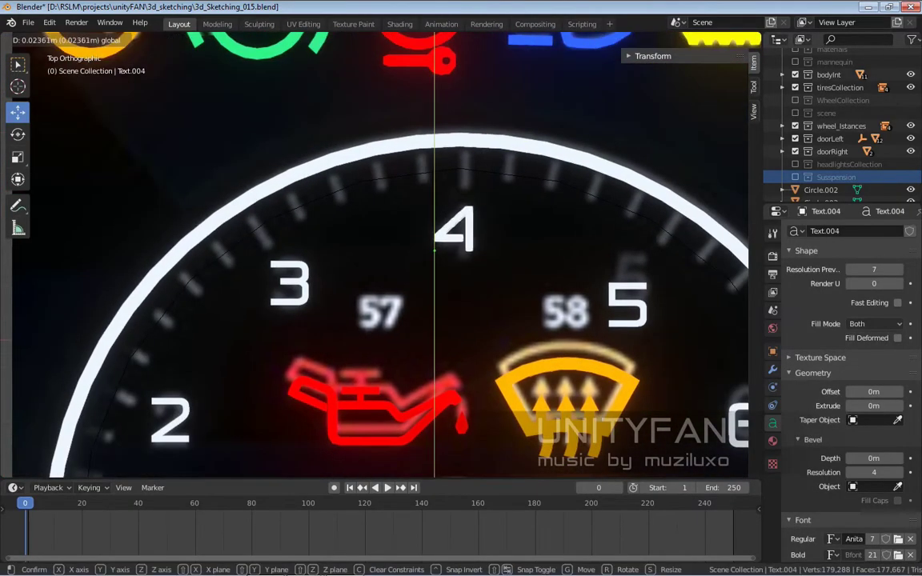
{"action": "left_click", "coordinate": [436, 250]}
{"action": "scroll", "coordinate": [437, 251], "scroll_direction": "down", "scroll_amount": 2}
{"action": "scroll", "coordinate": [480, 280], "scroll_direction": "up", "scroll_amount": 2}
{"action": "left_click", "coordinate": [515, 296]}
{"action": "left_click_drag", "start_coordinate": [514, 296], "coordinate": [498, 290]}
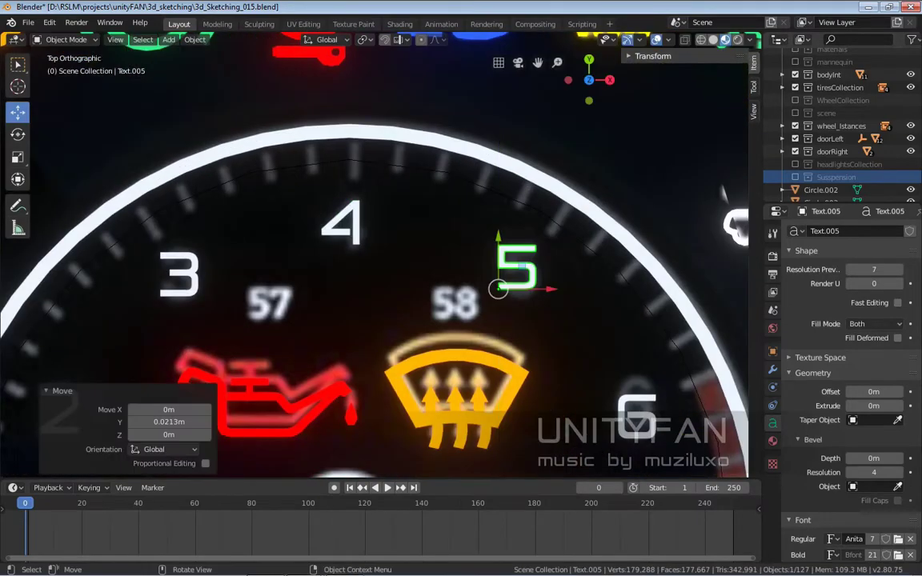
{"action": "scroll", "coordinate": [561, 369], "scroll_direction": "up", "scroll_amount": 2}
{"action": "left_click", "coordinate": [529, 372]}
{"action": "scroll", "coordinate": [368, 254], "scroll_direction": "down", "scroll_amount": 2}
{"action": "left_click_drag", "start_coordinate": [465, 320], "coordinate": [465, 312]}
- Duplicate the 6 numeral and edit the copy into a 7
{"action": "scroll", "coordinate": [394, 137], "scroll_direction": "down", "scroll_amount": 3}
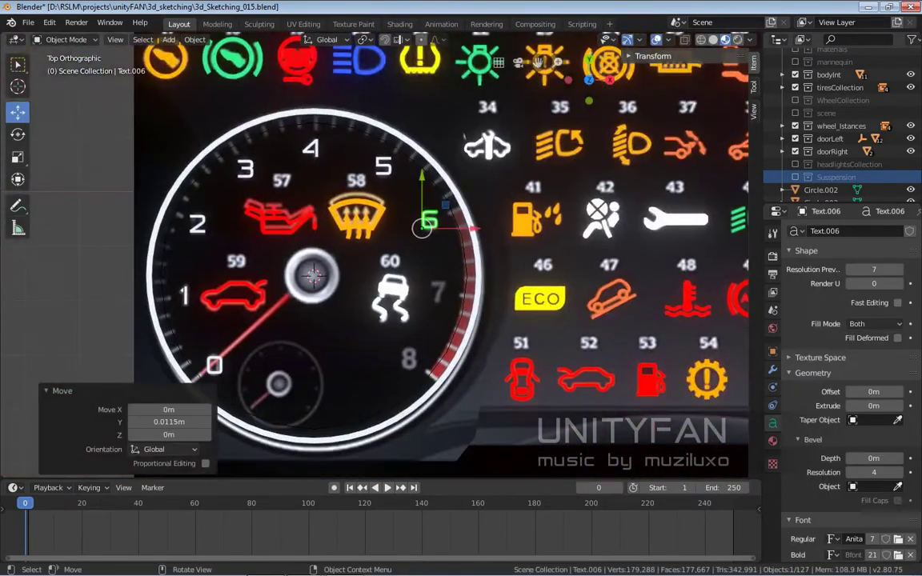
{"action": "scroll", "coordinate": [430, 228], "scroll_direction": "up", "scroll_amount": 1}
{"action": "scroll", "coordinate": [430, 229], "scroll_direction": "down", "scroll_amount": 1}
{"action": "key", "text": "shift+d"}
{"action": "scroll", "coordinate": [430, 228], "scroll_direction": "up", "scroll_amount": 2}
{"action": "scroll", "coordinate": [430, 228], "scroll_direction": "up", "scroll_amount": 2}
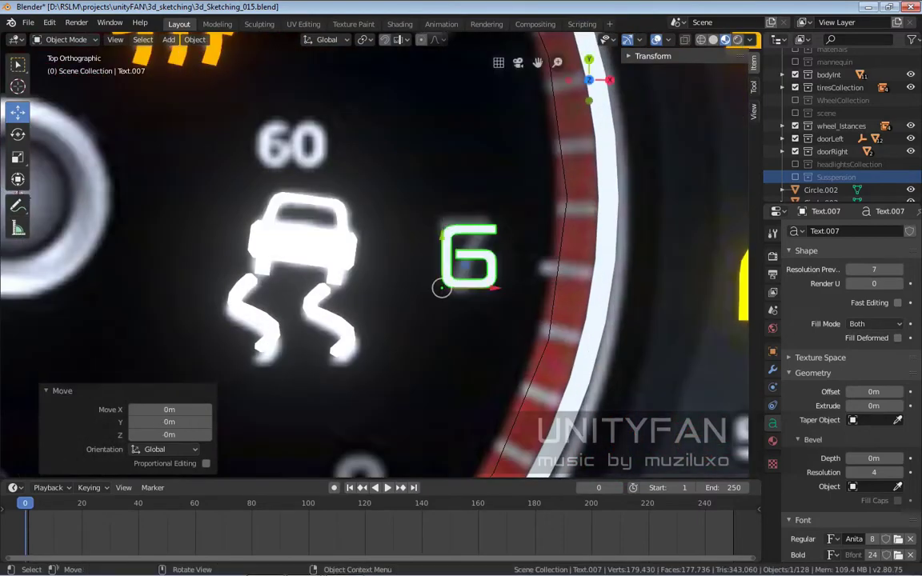
{"action": "key", "text": "Tab"}
{"action": "key", "text": "Tab"}
{"action": "scroll", "coordinate": [377, 240], "scroll_direction": "down", "scroll_amount": 3}
- Duplicate the 7, place it at the 8 position, and change its text to 8
{"action": "key", "text": "shift+d"}
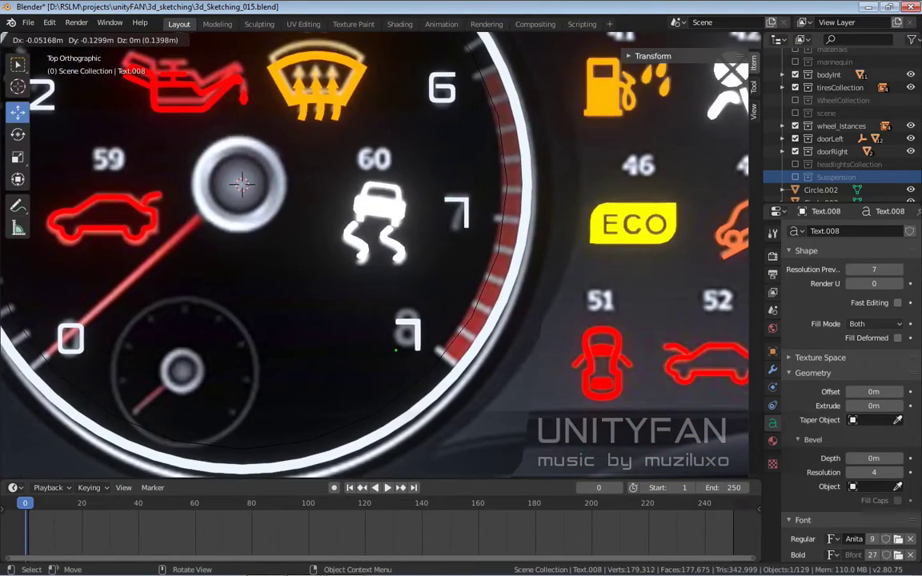
{"action": "left_click", "coordinate": [396, 350]}
{"action": "scroll", "coordinate": [396, 350], "scroll_direction": "down", "scroll_amount": 2}
{"action": "scroll", "coordinate": [395, 350], "scroll_direction": "up", "scroll_amount": 1}
{"action": "scroll", "coordinate": [396, 350], "scroll_direction": "up", "scroll_amount": 1}
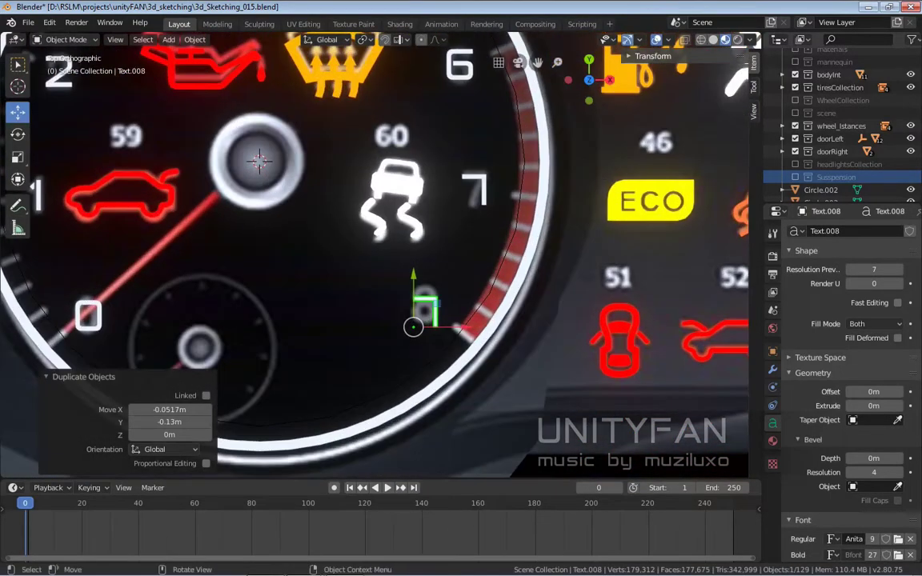
{"action": "key", "text": "Tab"}
{"action": "key", "text": "BackSpace"}
{"action": "type", "text": "8"}
{"action": "key", "text": "Tab"}
- Orbit to inspect the tracings, then select the gauge ring from top view for editing
{"action": "scroll", "coordinate": [383, 254], "scroll_direction": "down", "scroll_amount": 7}
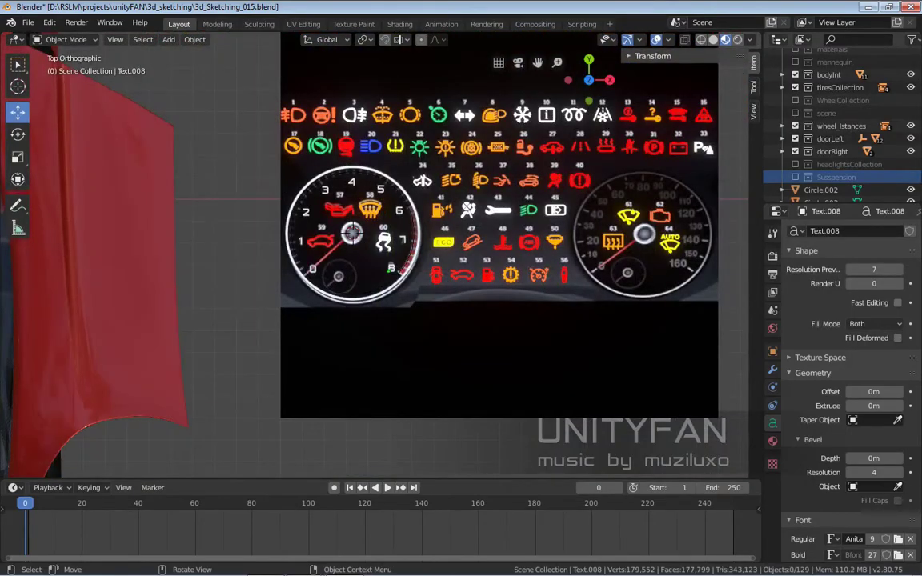
{"action": "scroll", "coordinate": [352, 232], "scroll_direction": "up", "scroll_amount": 3}
{"action": "scroll", "coordinate": [352, 233], "scroll_direction": "up", "scroll_amount": 1}
{"action": "middle_click_drag", "start_coordinate": [352, 233], "coordinate": [385, 144]}
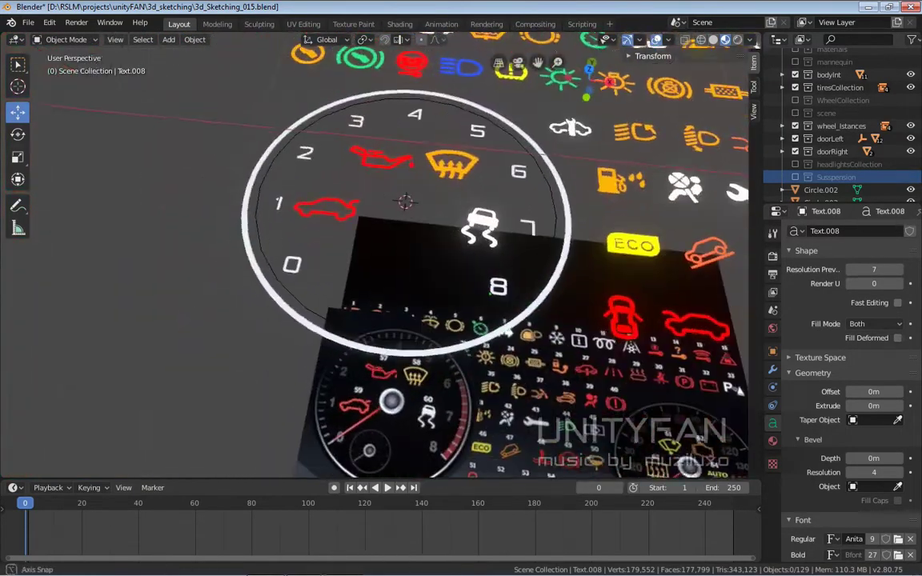
{"action": "left_click", "coordinate": [377, 93]}
{"action": "key", "text": "KP_7"}
{"action": "scroll", "coordinate": [384, 257], "scroll_direction": "up", "scroll_amount": 2}
{"action": "key", "text": "Tab"}
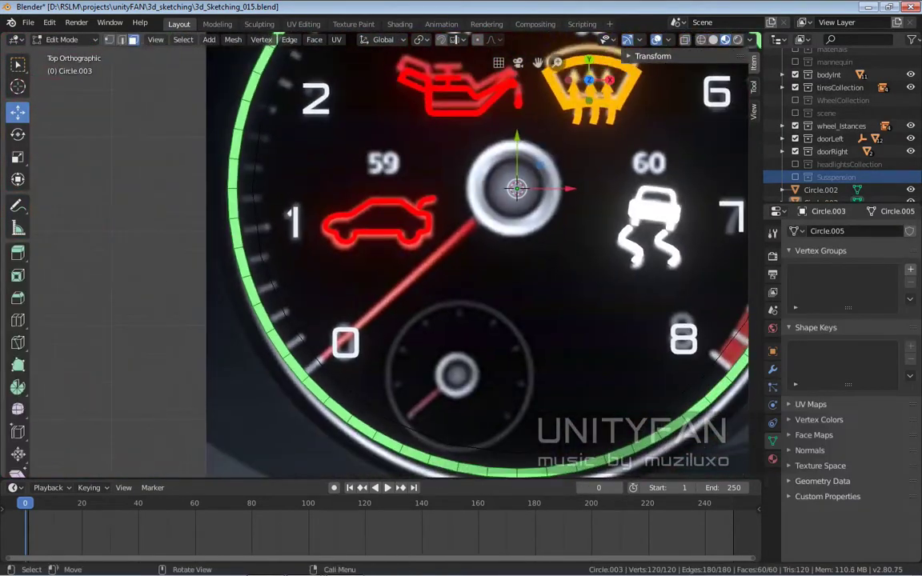
- Add a new circle mesh and adjust its vertex count
{"action": "scroll", "coordinate": [473, 241], "scroll_direction": "down", "scroll_amount": 2}
{"action": "scroll", "coordinate": [473, 240], "scroll_direction": "up", "scroll_amount": 1}
{"action": "scroll", "coordinate": [472, 240], "scroll_direction": "down", "scroll_amount": 2}
{"action": "scroll", "coordinate": [473, 241], "scroll_direction": "up", "scroll_amount": 2}
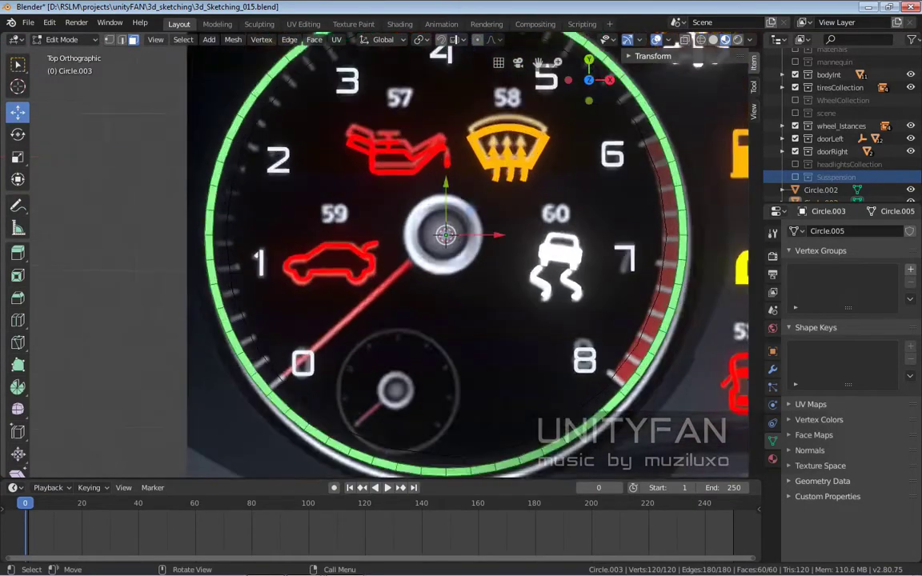
{"action": "scroll", "coordinate": [384, 240], "scroll_direction": "down", "scroll_amount": 2}
{"action": "key", "text": "Tab"}
{"action": "key", "text": "shift+a"}
{"action": "left_click", "coordinate": [444, 341]}
{"action": "left_click", "coordinate": [170, 327]}
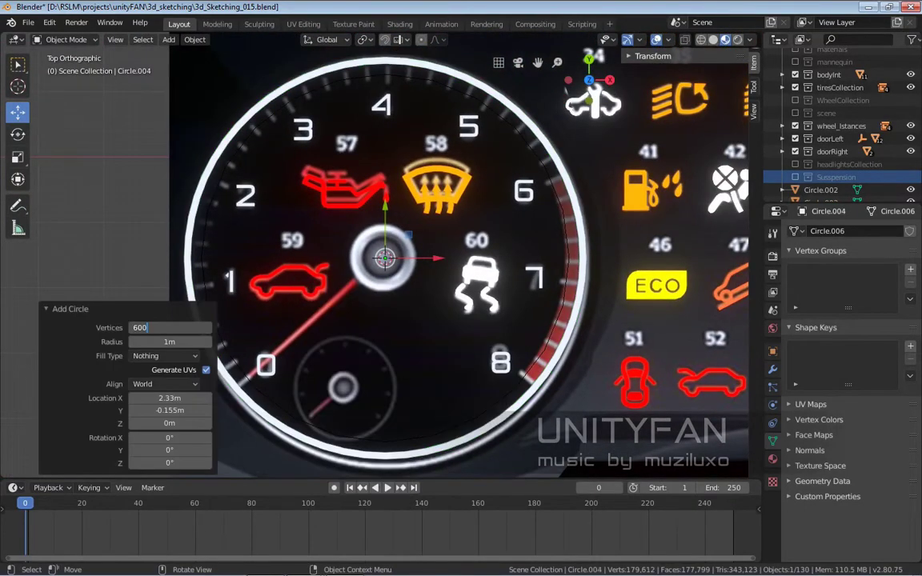
{"action": "scroll", "coordinate": [385, 256], "scroll_direction": "down", "scroll_amount": 2}
{"action": "scroll", "coordinate": [384, 256], "scroll_direction": "up", "scroll_amount": 1}
{"action": "scroll", "coordinate": [385, 256], "scroll_direction": "down", "scroll_amount": 5}
{"action": "key", "text": "Tab"}
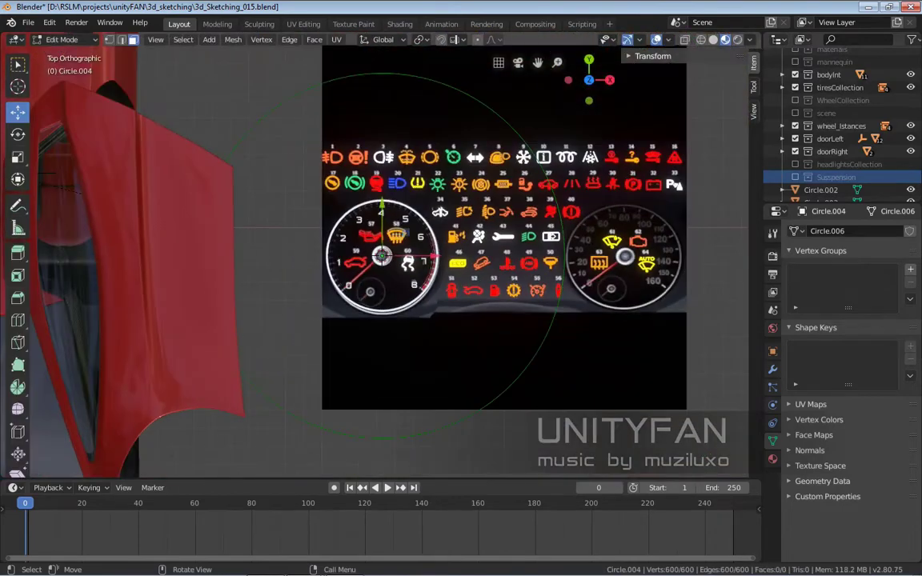
- Scale the new circle in Edit Mode to fit the gauge
{"action": "key", "text": "s"}
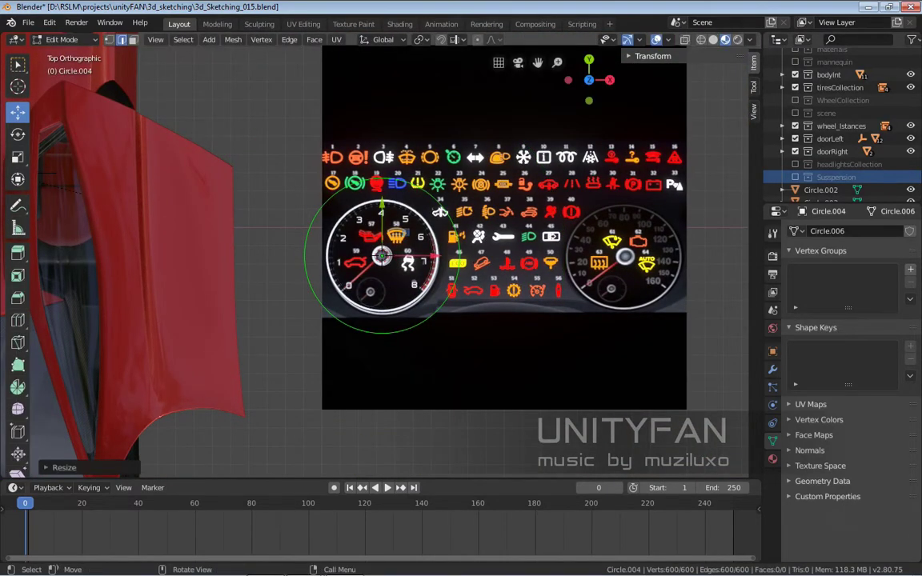
{"action": "scroll", "coordinate": [594, 317], "scroll_direction": "up", "scroll_amount": 2}
{"action": "scroll", "coordinate": [594, 317], "scroll_direction": "up", "scroll_amount": 1}
{"action": "key", "text": "s"}
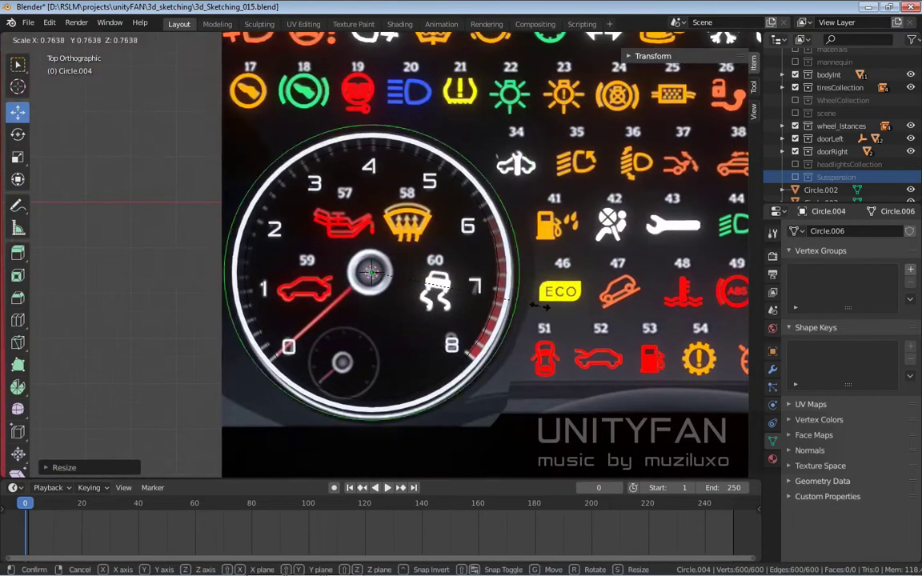
{"action": "scroll", "coordinate": [594, 318], "scroll_direction": "up", "scroll_amount": 1}
{"action": "scroll", "coordinate": [594, 317], "scroll_direction": "up", "scroll_amount": 1}
{"action": "left_click", "coordinate": [591, 315]}
{"action": "scroll", "coordinate": [379, 261], "scroll_direction": "up", "scroll_amount": 2}
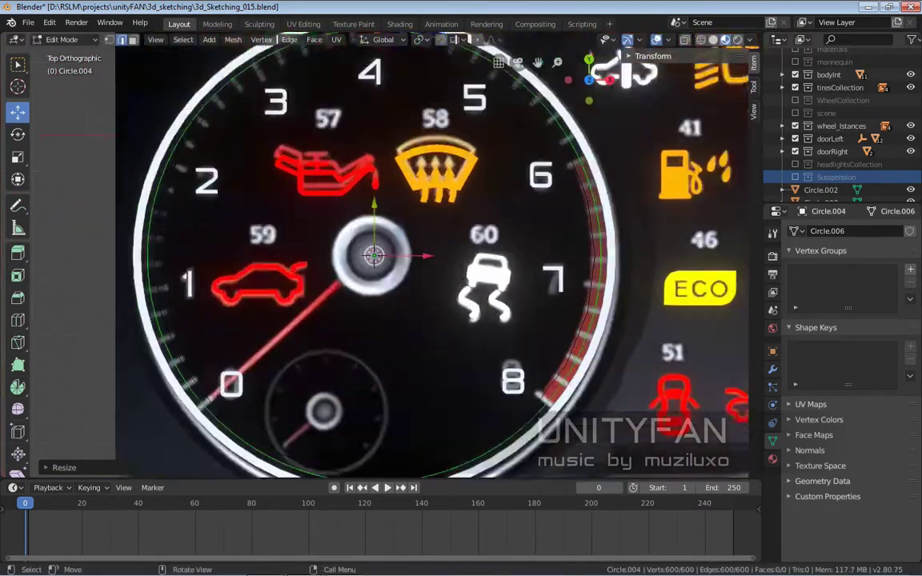
{"action": "key", "text": "Tab"}
- Delete the old circle object
{"action": "scroll", "coordinate": [275, 330], "scroll_direction": "up", "scroll_amount": 5}
{"action": "scroll", "coordinate": [376, 257], "scroll_direction": "down", "scroll_amount": 1}
{"action": "scroll", "coordinate": [377, 256], "scroll_direction": "down", "scroll_amount": 1}
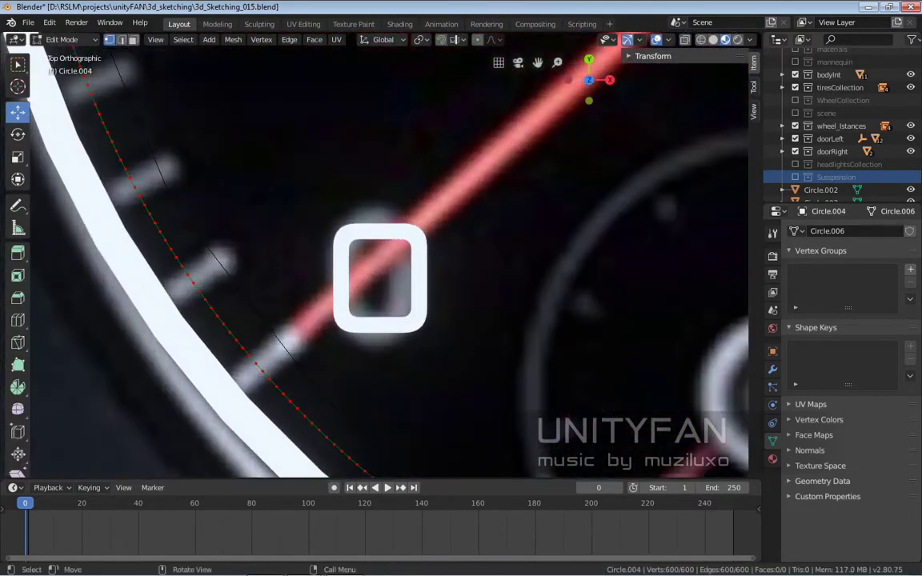
{"action": "scroll", "coordinate": [376, 256], "scroll_direction": "down", "scroll_amount": 3}
{"action": "key", "text": "Tab"}
{"action": "key", "text": "Delete"}
- Add a 600-vertex circle and scale it to the gauge rim in Edit Mode
{"action": "key", "text": "shift+a"}
{"action": "left_click", "coordinate": [481, 274]}
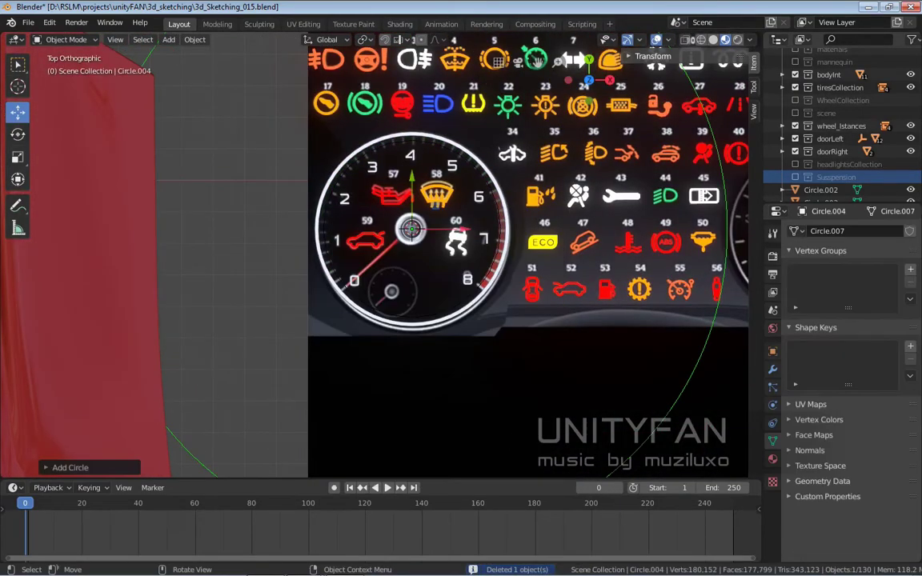
{"action": "left_click", "coordinate": [71, 467]}
{"action": "double_click", "coordinate": [169, 328]}
{"action": "type", "text": "600"}
{"action": "key", "text": "Return"}
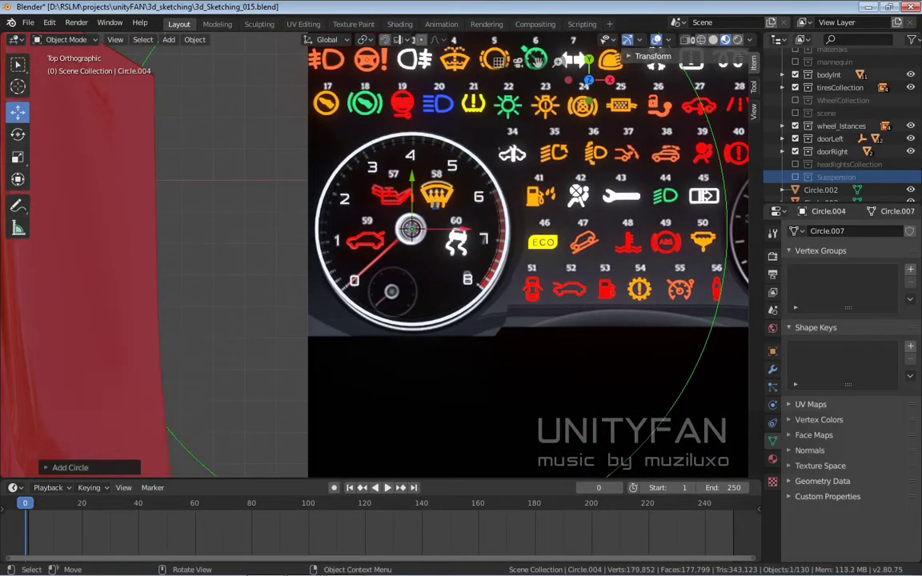
{"action": "key", "text": "Tab"}
{"action": "key", "text": "s"}
{"action": "key", "text": "Return"}
- Fine-tune the circle's scale to match the left gauge's outer rim
{"action": "scroll", "coordinate": [493, 240], "scroll_direction": "up", "scroll_amount": 3}
{"action": "scroll", "coordinate": [493, 240], "scroll_direction": "up", "scroll_amount": 3}
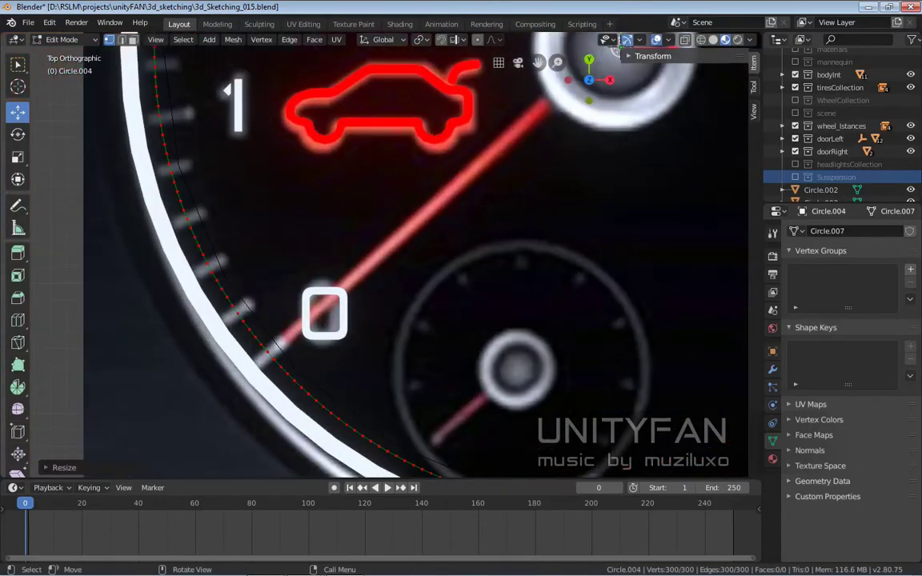
{"action": "scroll", "coordinate": [493, 240], "scroll_direction": "down", "scroll_amount": 2}
{"action": "key", "text": "s"}
{"action": "scroll", "coordinate": [493, 241], "scroll_direction": "up", "scroll_amount": 1}
{"action": "key", "text": "Return"}
{"action": "scroll", "coordinate": [492, 240], "scroll_direction": "up", "scroll_amount": 2}
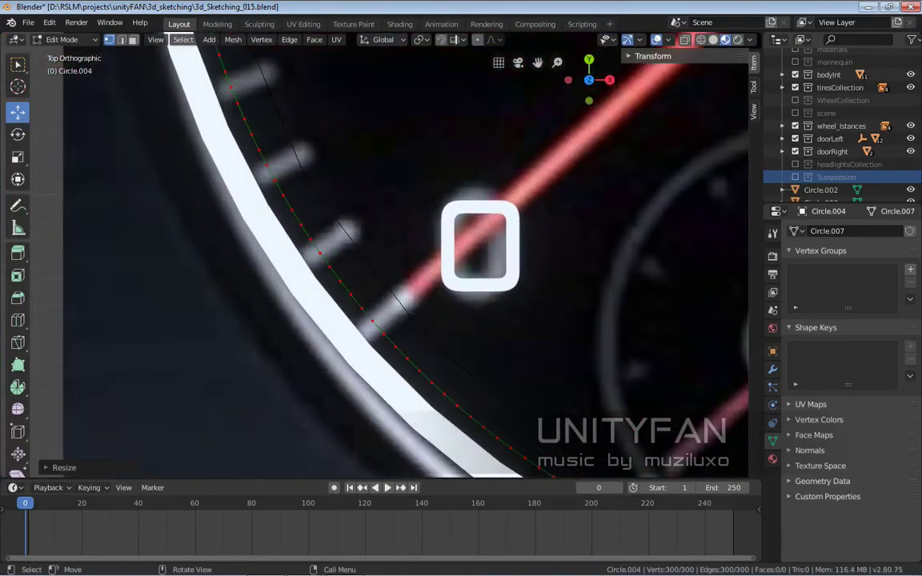
{"action": "scroll", "coordinate": [492, 241], "scroll_direction": "down", "scroll_amount": 3}
{"action": "scroll", "coordinate": [457, 240], "scroll_direction": "down", "scroll_amount": 1}
- Fill the circle, inset it into a thin ring, and delete the centre face
{"action": "key", "text": "f"}
{"action": "key", "text": "3"}
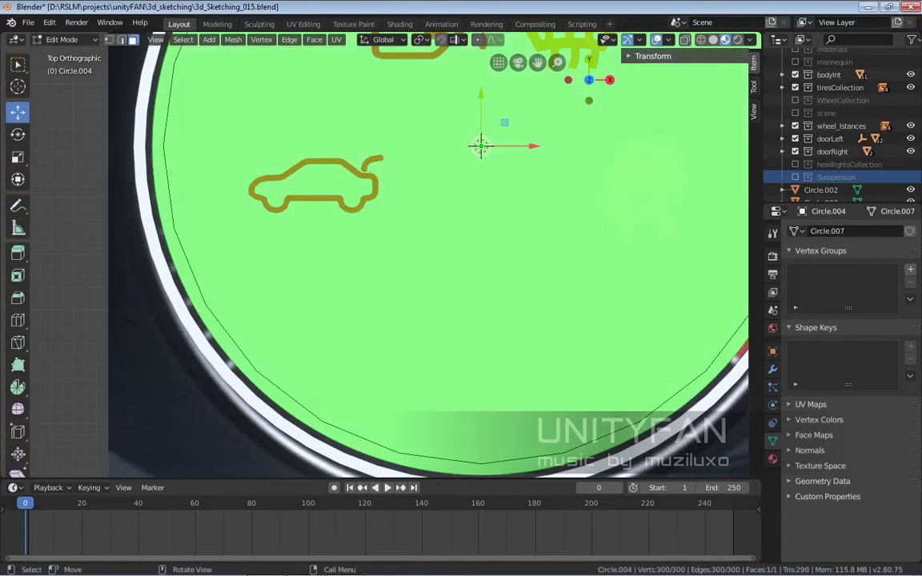
{"action": "key", "text": "i"}
{"action": "left_click", "coordinate": [716, 350]}
{"action": "key", "text": "x"}
{"action": "left_click", "coordinate": [527, 290]}
- Delete groups of ring faces to cut gaps, leaving dash-like tick marks
{"action": "scroll", "coordinate": [481, 264], "scroll_direction": "up", "scroll_amount": 5}
{"action": "scroll", "coordinate": [480, 264], "scroll_direction": "up", "scroll_amount": 2}
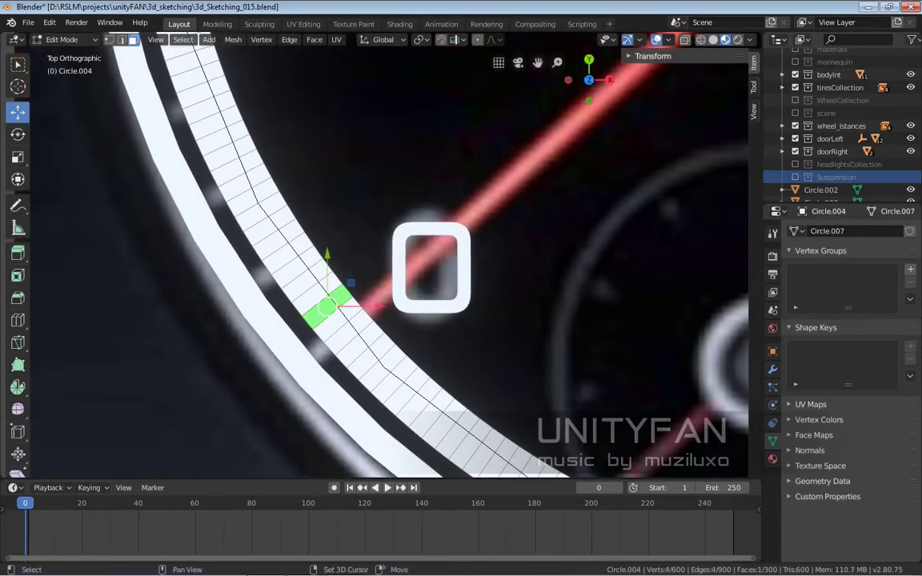
{"action": "key", "text": "x"}
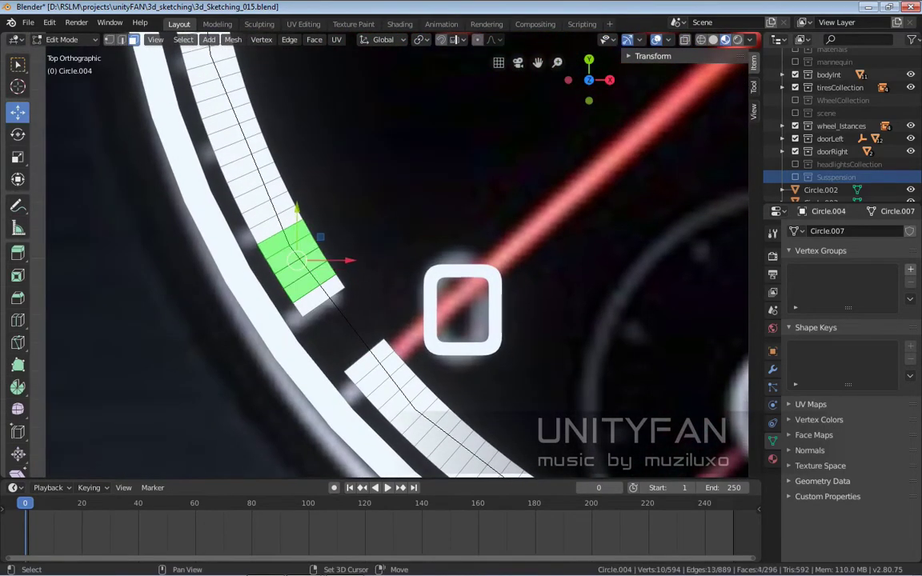
{"action": "key", "text": "x"}
{"action": "scroll", "coordinate": [397, 256], "scroll_direction": "down", "scroll_amount": 3}
{"action": "scroll", "coordinate": [397, 256], "scroll_direction": "up", "scroll_amount": 2}
{"action": "scroll", "coordinate": [396, 256], "scroll_direction": "up", "scroll_amount": 1}
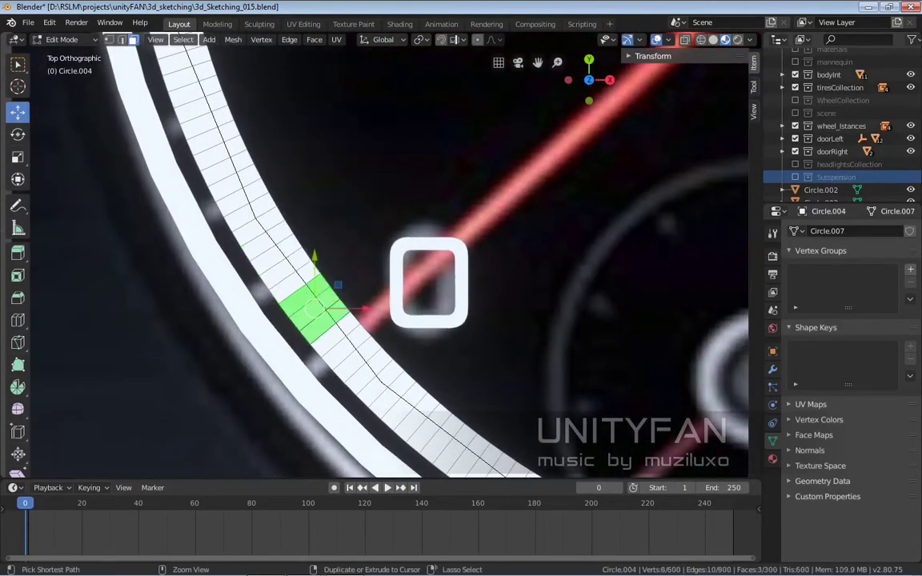
{"action": "scroll", "coordinate": [185, 352], "scroll_direction": "up", "scroll_amount": 1}
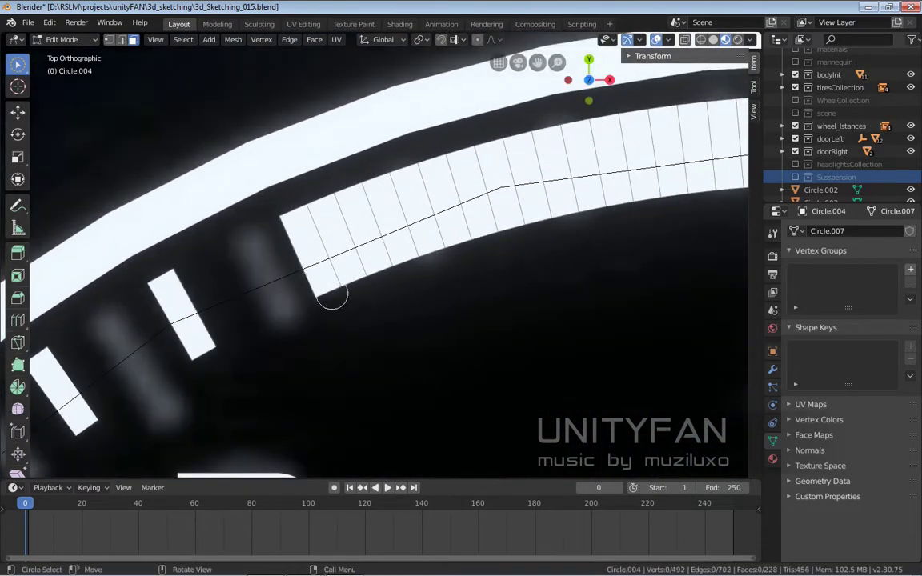
{"action": "left_click_drag", "start_coordinate": [332, 297], "coordinate": [349, 261]}
{"action": "key", "text": "x"}
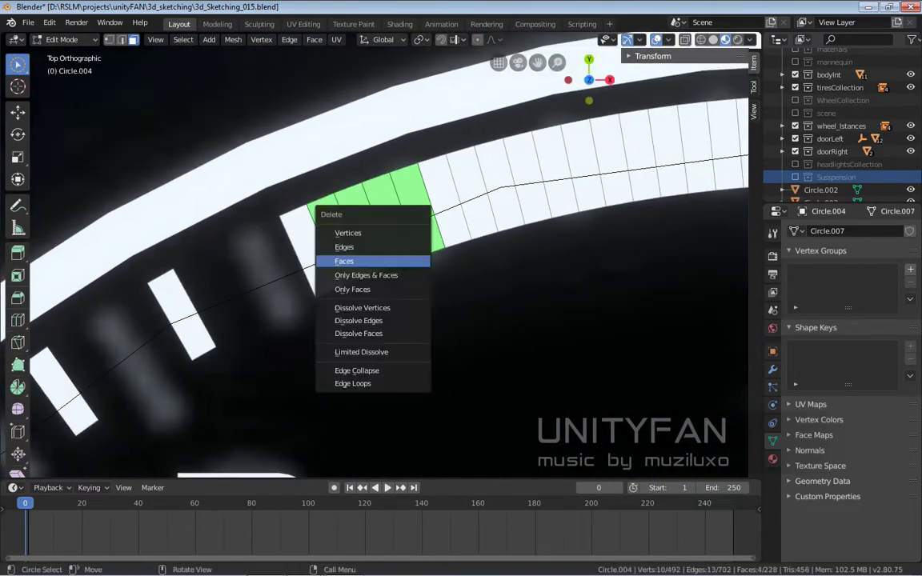
{"action": "left_click", "coordinate": [345, 259]}
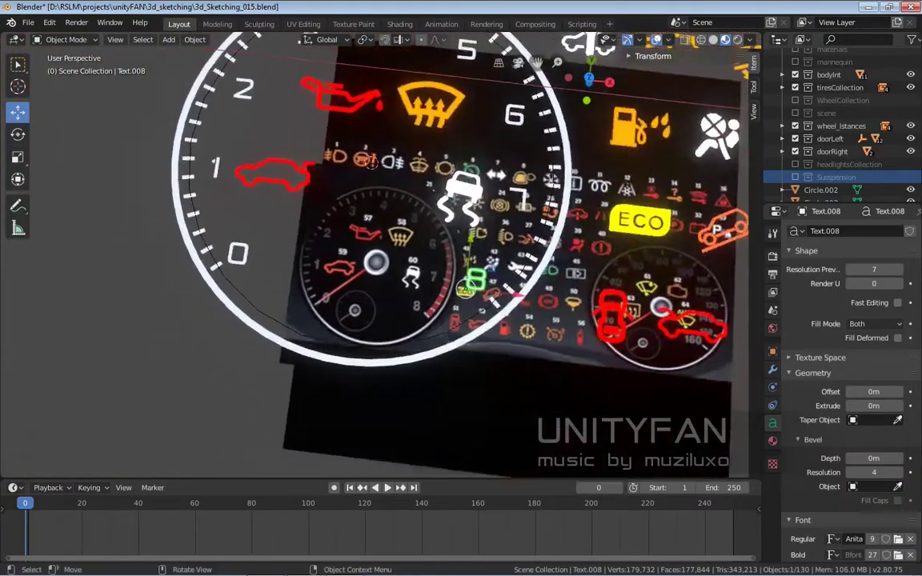
- Duplicate the rim ring, tick arc and numerals 0–8 onto the right gauge, then select the dashboard plane
{"action": "mouse_move", "coordinate": [368, 240]}
{"action": "middle_mouse_down"}
{"action": "mouse_move", "coordinate": [324, 200]}
{"action": "mouse_move", "coordinate": [64, 238]}
{"action": "middle_mouse_up"}
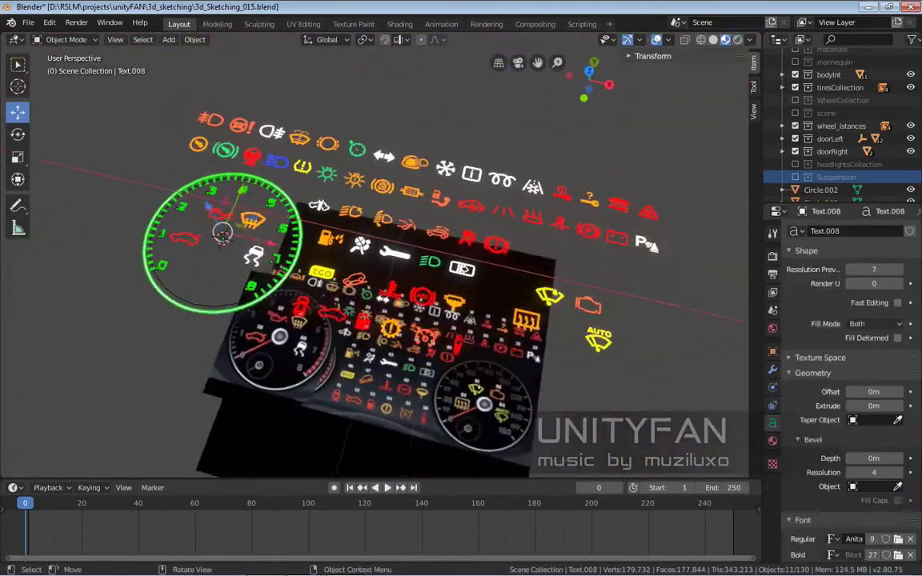
{"action": "key", "text": "shift+d"}
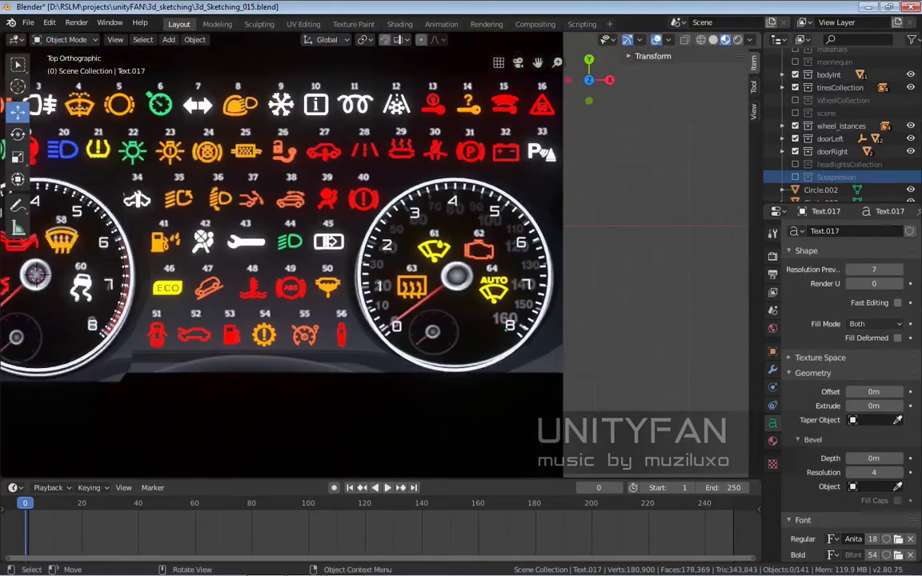
{"action": "mouse_move", "coordinate": [376, 264]}
{"action": "middle_mouse_down"}
{"action": "mouse_move", "coordinate": [417, 240]}
{"action": "mouse_move", "coordinate": [448, 176]}
{"action": "middle_mouse_up"}
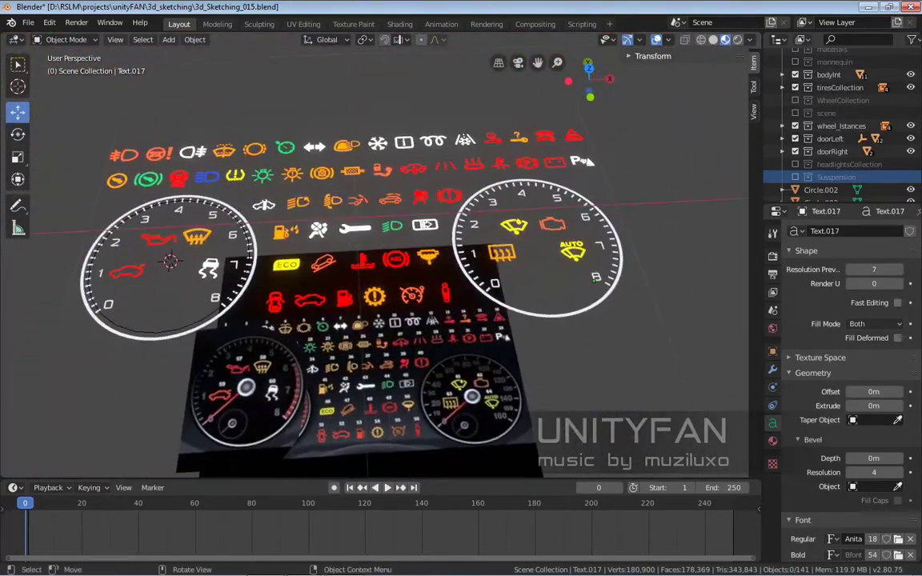
{"action": "left_click", "coordinate": [505, 337]}
{"action": "middle_click_drag", "start_coordinate": [505, 338], "coordinate": [187, 50]}
- Knife-cut the dashboard plane around the right gauge in Edit Mode
{"action": "key", "text": "KP_7"}
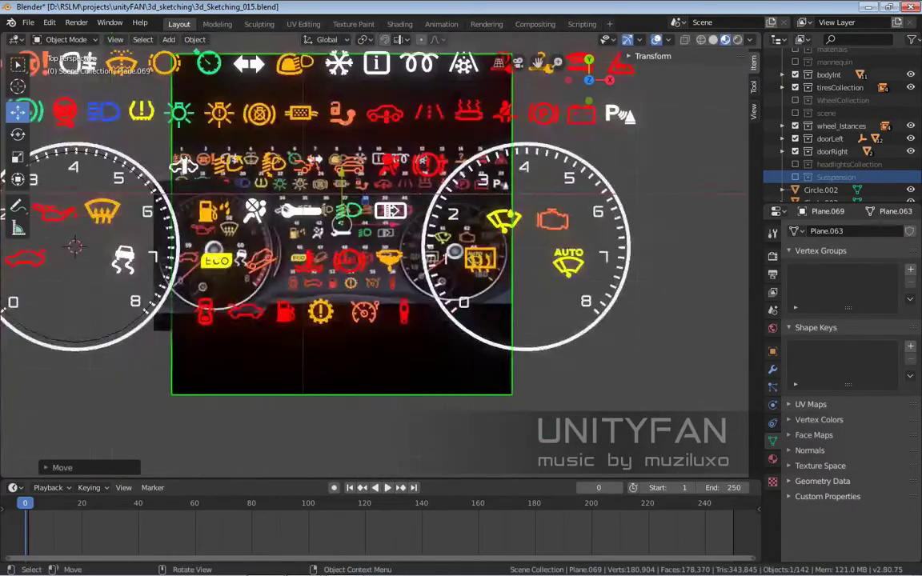
{"action": "key", "text": "Tab"}
{"action": "key", "text": "k"}
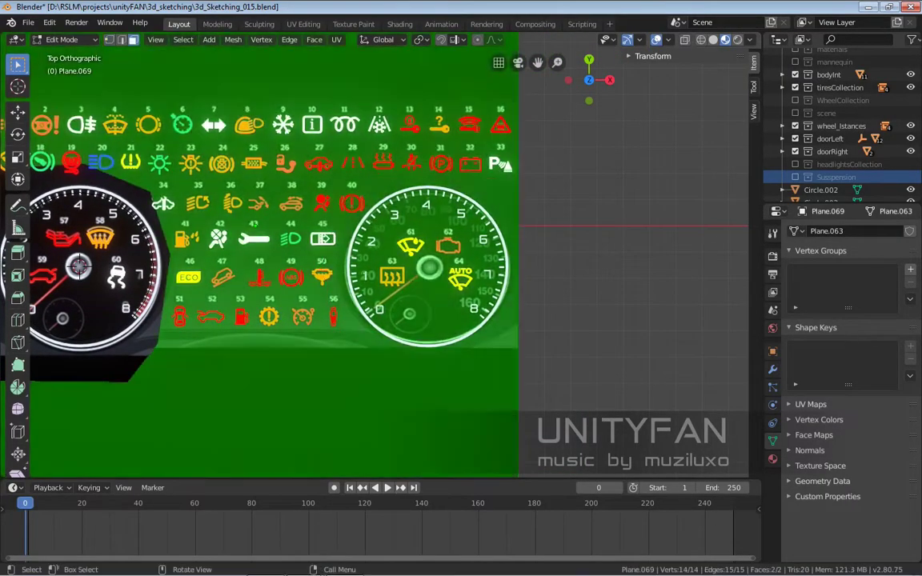
{"action": "key", "text": "ctrl+z"}
{"action": "middle_click_drag", "start_coordinate": [320, 280], "coordinate": [344, 209]}
{"action": "key", "text": "a"}
{"action": "key", "text": "KP_7"}
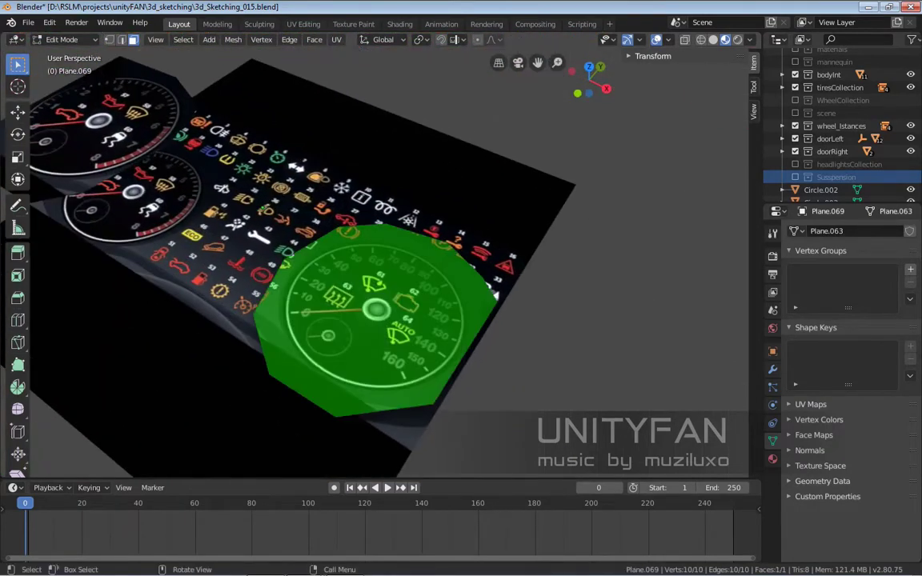
- Stretch the gauge piece vertically and shift it along X under the copied dial
{"action": "key", "text": "s"}
{"action": "left_click", "coordinate": [552, 378]}
{"action": "key", "text": "g"}
{"action": "key", "text": "x"}
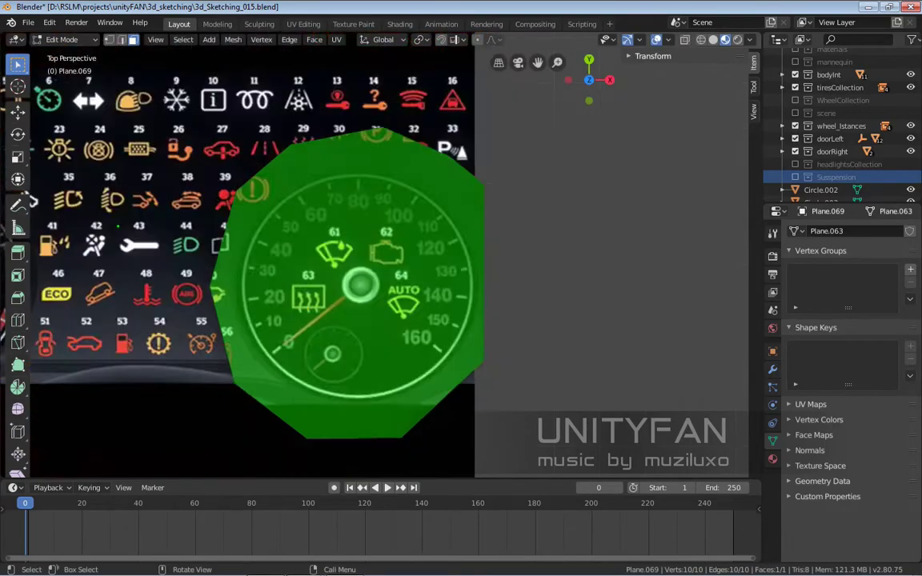
{"action": "key", "text": "Tab"}
{"action": "mouse_move", "coordinate": [360, 280]}
{"action": "middle_mouse_down"}
{"action": "mouse_move", "coordinate": [400, 240]}
{"action": "mouse_move", "coordinate": [460, 206]}
{"action": "mouse_move", "coordinate": [473, 264]}
{"action": "middle_mouse_up"}
{"action": "key", "text": "KP_7"}
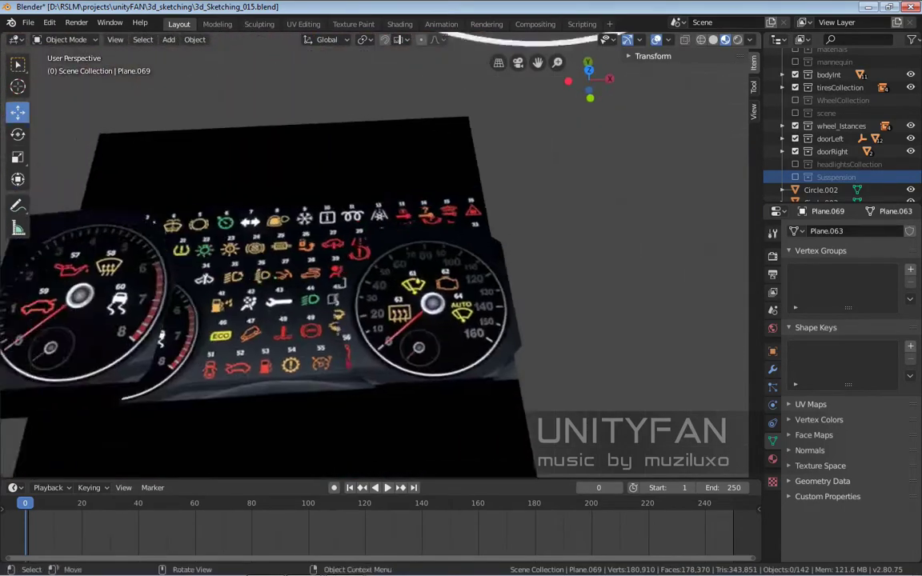
- Select the ring traced over the right gauge and frame it in top view
{"action": "left_click", "coordinate": [474, 341]}
{"action": "key", "text": "KP_7"}
{"action": "key", "text": "KP_Decimal"}
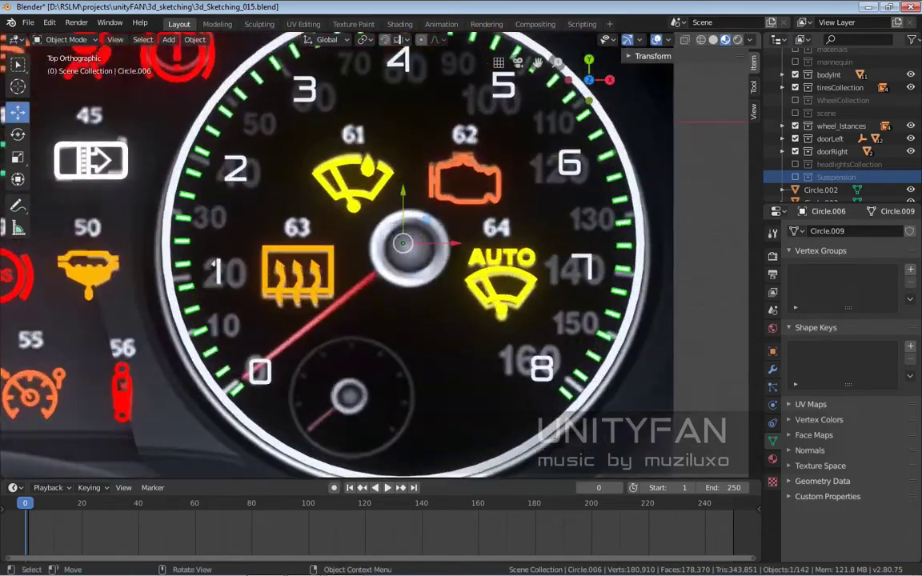
{"action": "scroll", "coordinate": [329, 243], "scroll_direction": "down", "scroll_amount": 2}
{"action": "key", "text": "shift+a"}
- Add a new circle mesh with 300 vertices
{"action": "left_click", "coordinate": [422, 270]}
{"action": "key", "text": "KP_Decimal"}
{"action": "left_click", "coordinate": [69, 468]}
{"action": "double_click", "coordinate": [168, 328]}
{"action": "type", "text": "300"}
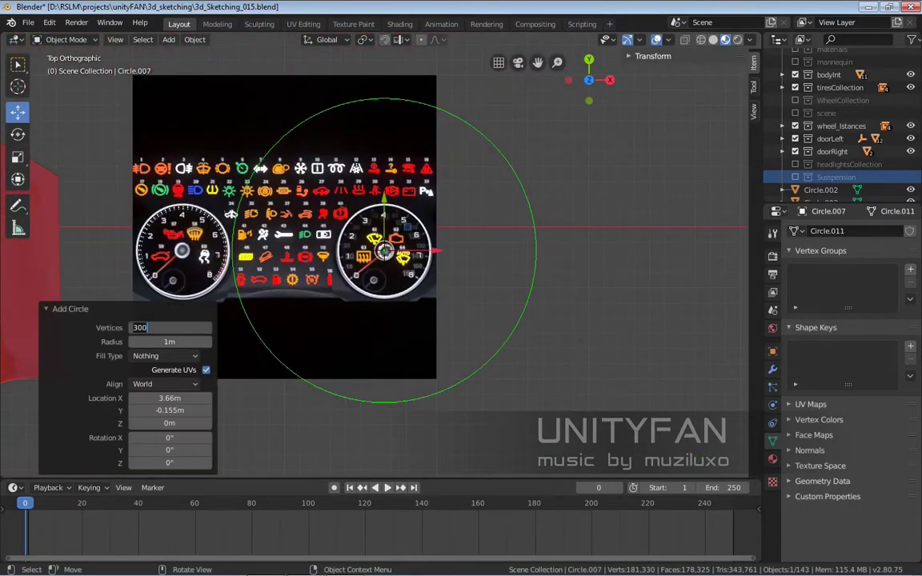
{"action": "scroll", "coordinate": [384, 240], "scroll_direction": "up", "scroll_amount": 2}
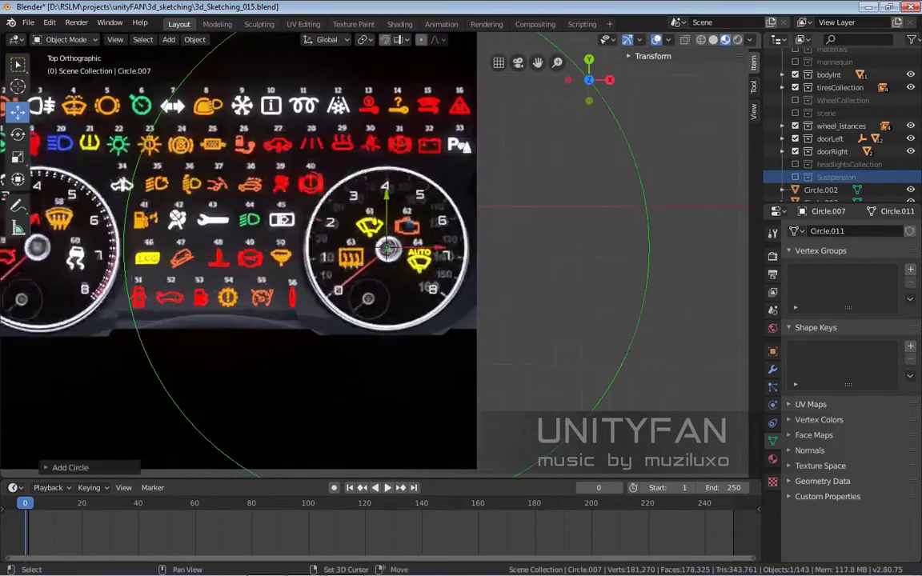
{"action": "scroll", "coordinate": [385, 240], "scroll_direction": "down", "scroll_amount": 2}
- Scale the circle down in Edit Mode to fit the right gauge rim
{"action": "key", "text": "Tab"}
{"action": "key", "text": "s"}
{"action": "left_click", "coordinate": [400, 264]}
{"action": "scroll", "coordinate": [384, 256], "scroll_direction": "up", "scroll_amount": 5}
{"action": "key", "text": "Tab"}
{"action": "scroll", "coordinate": [384, 251], "scroll_direction": "up", "scroll_amount": 3}
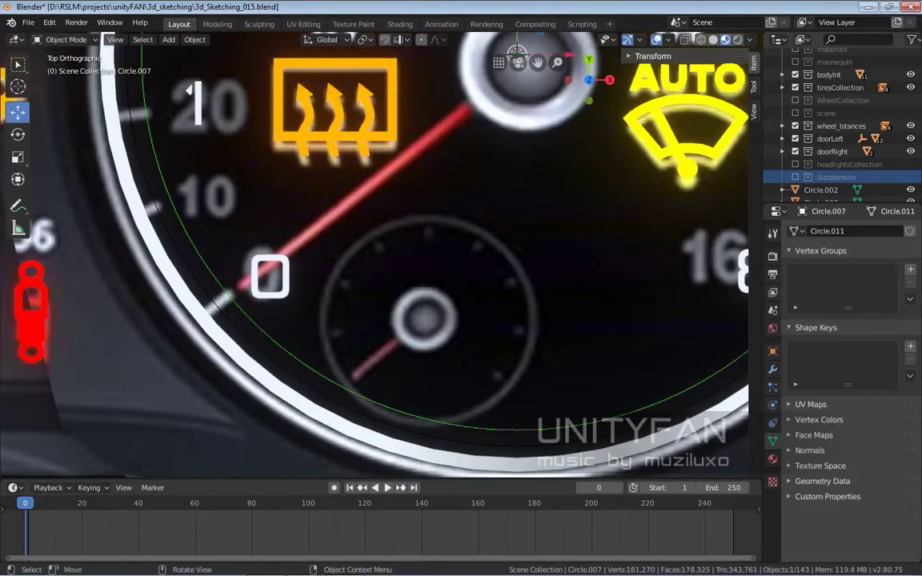
{"action": "scroll", "coordinate": [375, 240], "scroll_direction": "down", "scroll_amount": 4}
{"action": "key", "text": "Tab"}
{"action": "scroll", "coordinate": [375, 240], "scroll_direction": "up", "scroll_amount": 4}
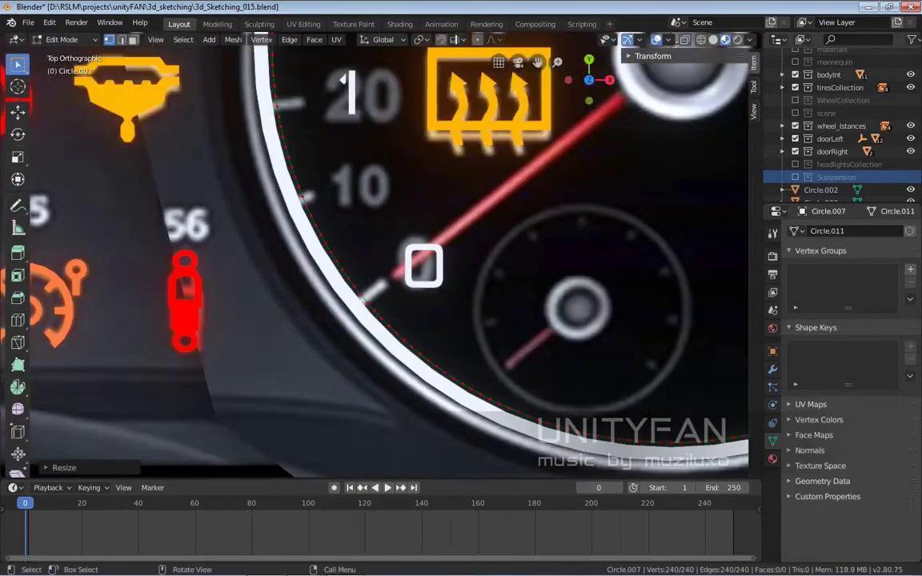
{"action": "scroll", "coordinate": [436, 192], "scroll_direction": "down", "scroll_amount": 4}
- Fill the circle and inset it into a thin ring, removing the centre face
{"action": "key", "text": "f"}
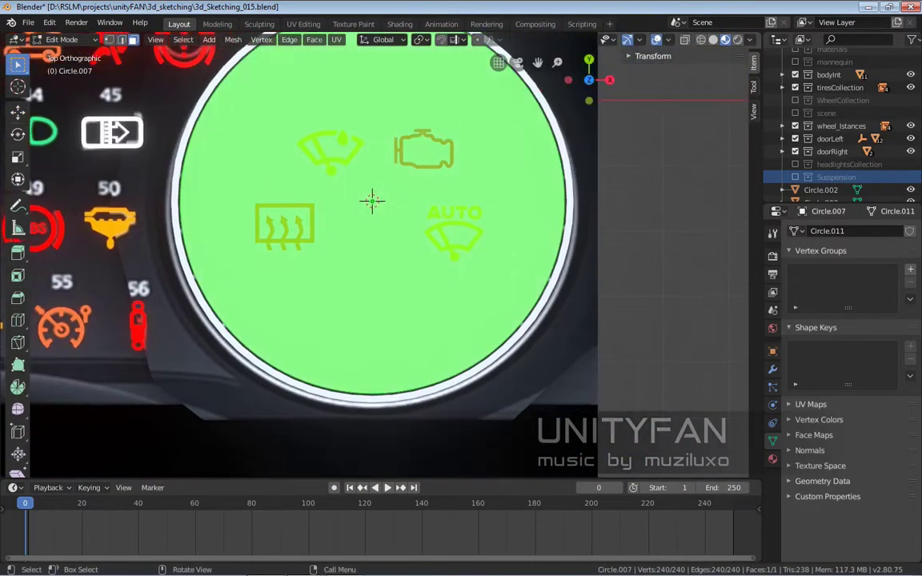
{"action": "key", "text": "i"}
{"action": "key", "text": "ctrl+z"}
{"action": "key", "text": "ctrl+z"}
{"action": "scroll", "coordinate": [371, 201], "scroll_direction": "up", "scroll_amount": 5}
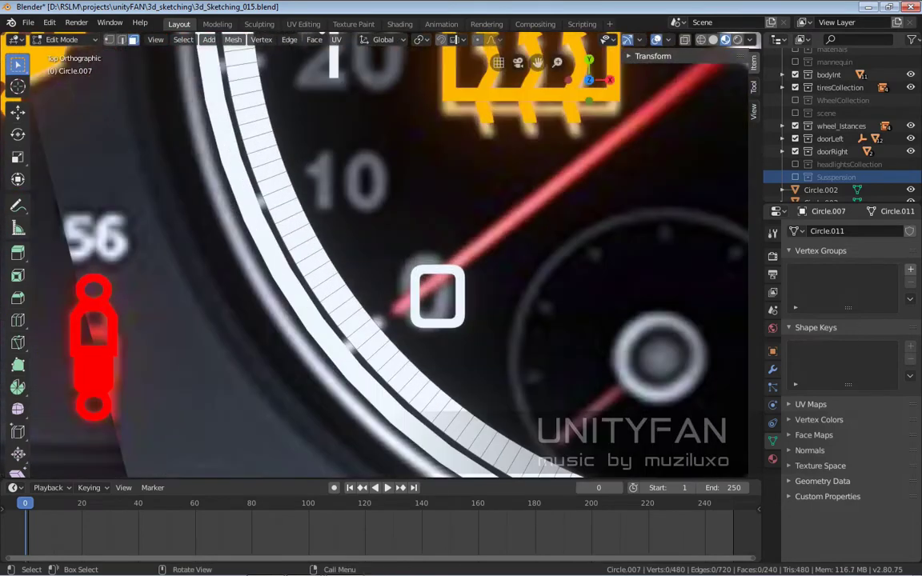
{"action": "key", "text": "ctrl+z"}
{"action": "scroll", "coordinate": [374, 256], "scroll_direction": "down", "scroll_amount": 3}
- Select the first run of ten ring faces and delete them to cut a gap
{"action": "scroll", "coordinate": [374, 256], "scroll_direction": "up", "scroll_amount": 3}
{"action": "scroll", "coordinate": [374, 256], "scroll_direction": "down", "scroll_amount": 2}
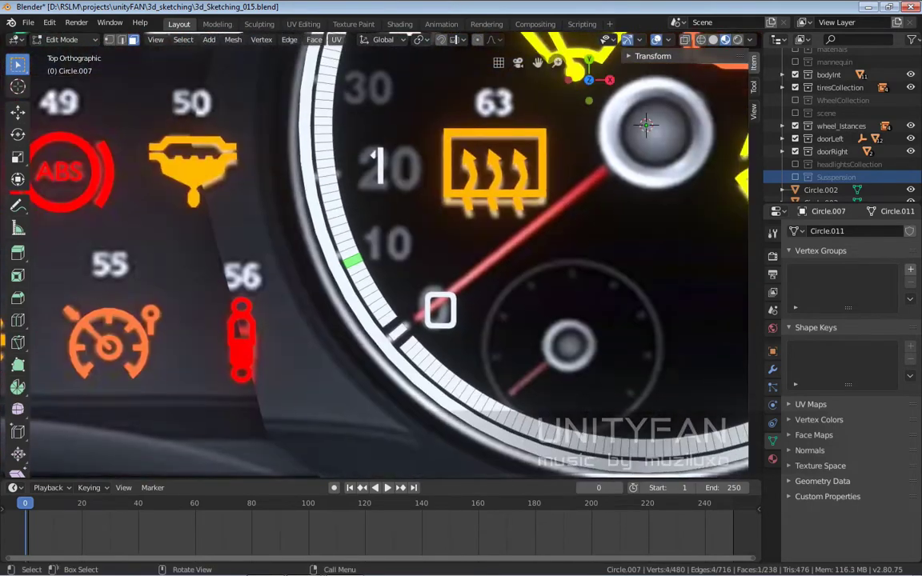
{"action": "scroll", "coordinate": [376, 314], "scroll_direction": "up", "scroll_amount": 1}
{"action": "scroll", "coordinate": [376, 314], "scroll_direction": "up", "scroll_amount": 1}
{"action": "scroll", "coordinate": [377, 314], "scroll_direction": "up", "scroll_amount": 1}
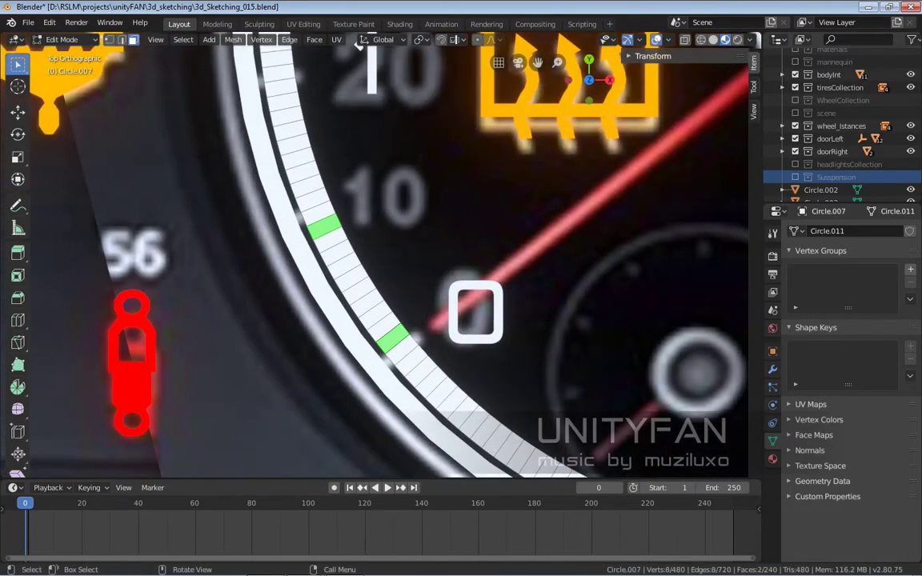
{"action": "middle_click_drag", "start_coordinate": [359, 45], "coordinate": [371, 48], "text": "shift"}
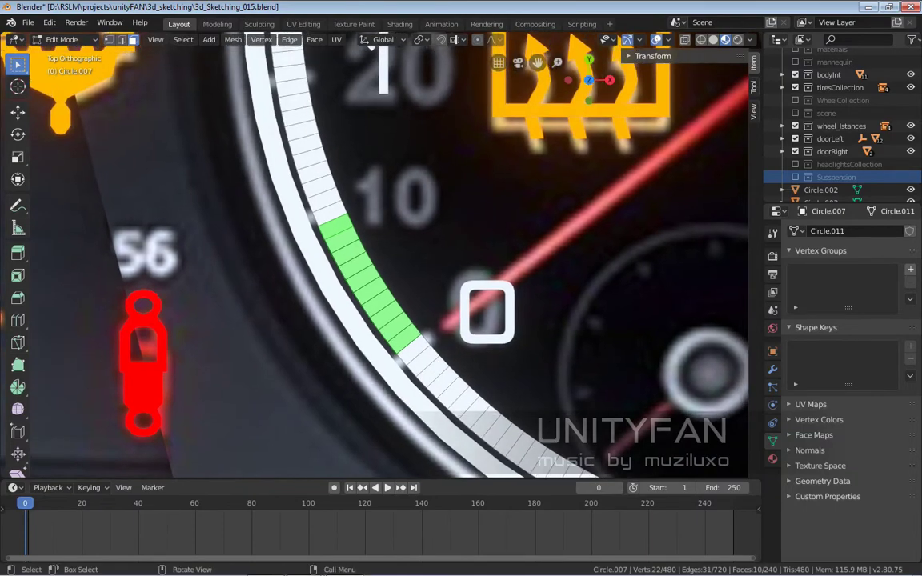
{"action": "key", "text": "ctrl+z"}
{"action": "scroll", "coordinate": [370, 48], "scroll_direction": "down", "scroll_amount": 2}
{"action": "scroll", "coordinate": [416, 121], "scroll_direction": "up", "scroll_amount": 2}
{"action": "middle_click_drag", "start_coordinate": [417, 120], "coordinate": [440, 183], "text": "shift"}
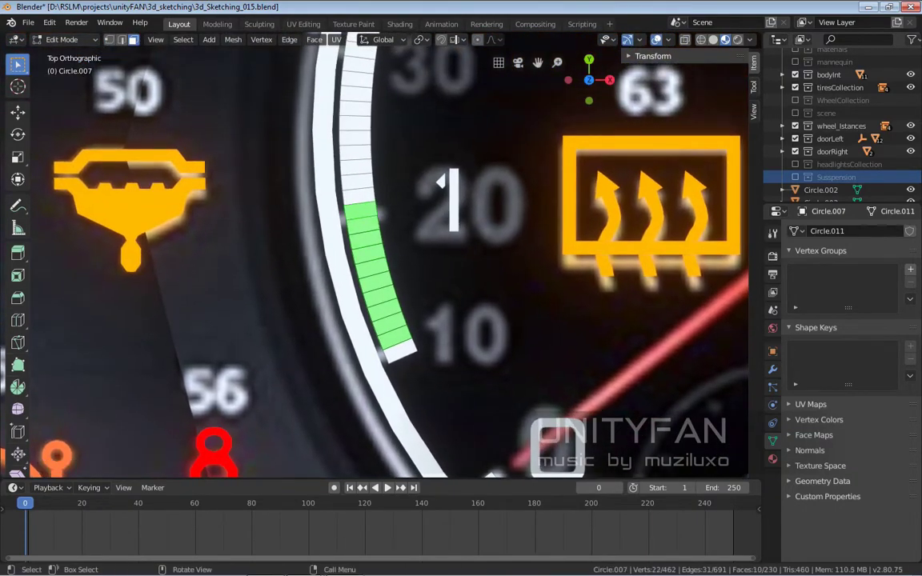
{"action": "key", "text": "x"}
{"action": "left_click", "coordinate": [439, 183]}
- Delete the next two ten-face runs further along the ring
{"action": "scroll", "coordinate": [440, 182], "scroll_direction": "down", "scroll_amount": 3}
{"action": "scroll", "coordinate": [725, 212], "scroll_direction": "up", "scroll_amount": 3}
{"action": "mouse_move", "coordinate": [713, 201]}
{"action": "middle_mouse_down", "text": "shift"}
{"action": "mouse_move", "coordinate": [726, 212]}
{"action": "mouse_move", "coordinate": [778, 172]}
{"action": "middle_mouse_up", "text": "shift"}
{"action": "left_click", "coordinate": [322, 249]}
{"action": "scroll", "coordinate": [323, 249], "scroll_direction": "up", "scroll_amount": 2}
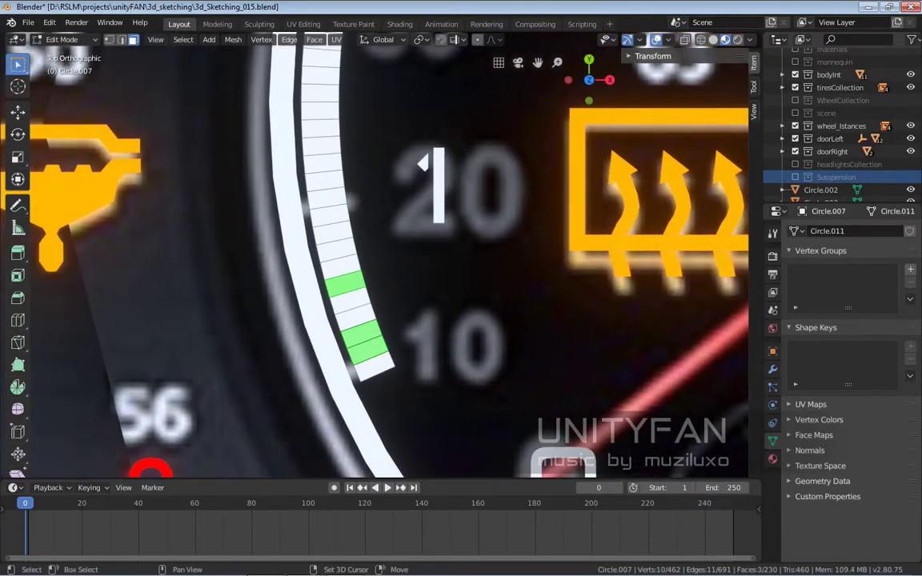
{"action": "scroll", "coordinate": [381, 254], "scroll_direction": "down", "scroll_amount": 2}
{"action": "key", "text": "x"}
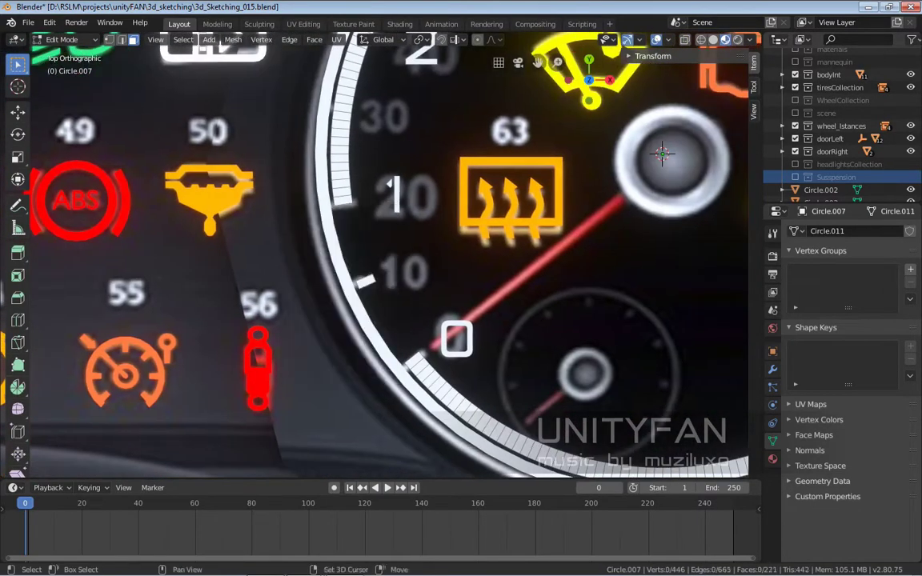
{"action": "scroll", "coordinate": [381, 254], "scroll_direction": "up", "scroll_amount": 3}
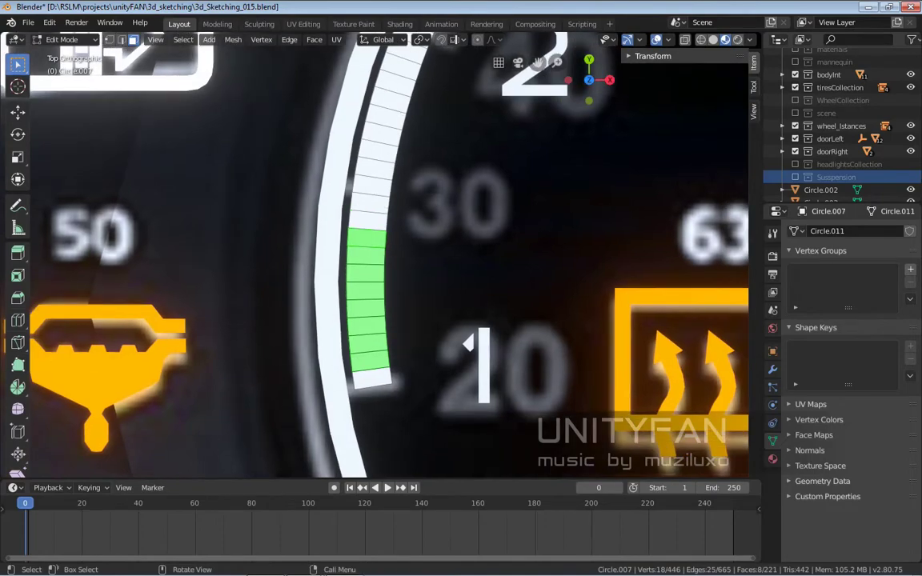
{"action": "scroll", "coordinate": [737, 222], "scroll_direction": "down", "scroll_amount": 3}
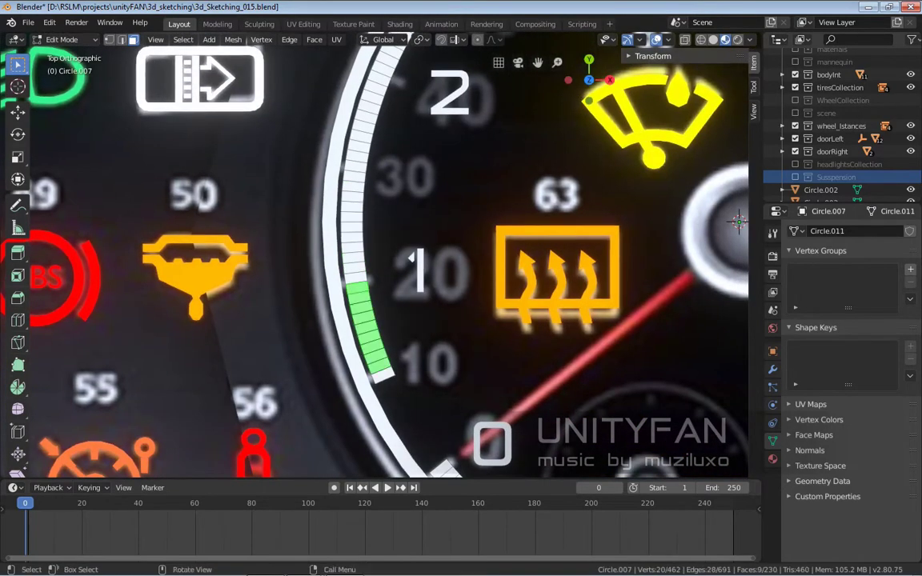
{"action": "scroll", "coordinate": [389, 254], "scroll_direction": "up", "scroll_amount": 1}
{"action": "mouse_move", "coordinate": [389, 253]}
{"action": "middle_mouse_down", "text": "shift"}
{"action": "mouse_move", "coordinate": [388, 152]}
{"action": "mouse_move", "coordinate": [388, 288]}
{"action": "middle_mouse_up", "text": "shift"}
{"action": "scroll", "coordinate": [389, 254], "scroll_direction": "up", "scroll_amount": 3}
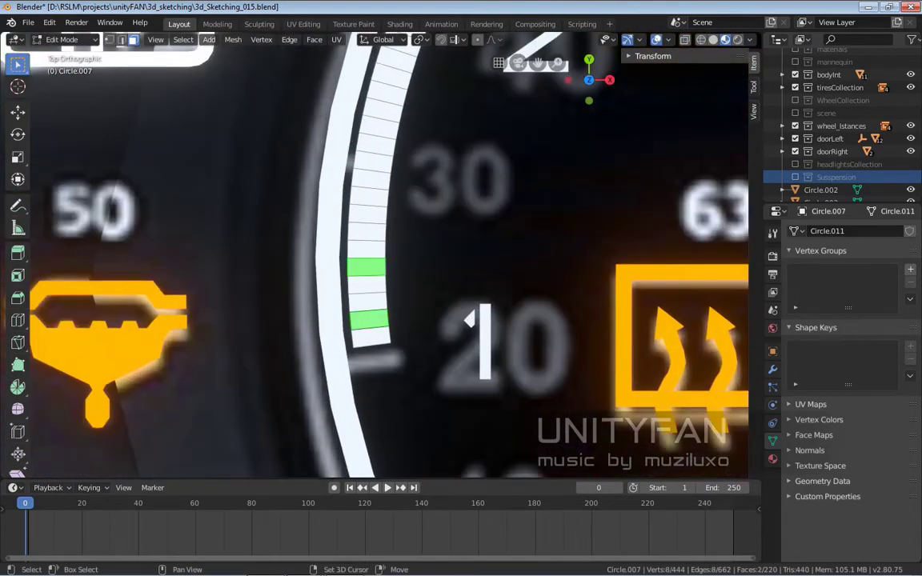
{"action": "left_click", "coordinate": [366, 248], "text": "ctrl"}
{"action": "middle_click_drag", "start_coordinate": [366, 248], "coordinate": [366, 278], "text": "shift"}
{"action": "key", "text": "Delete"}
- Cut three more ten-face gaps, working toward the top of the arc
{"action": "scroll", "coordinate": [377, 256], "scroll_direction": "down", "scroll_amount": 4}
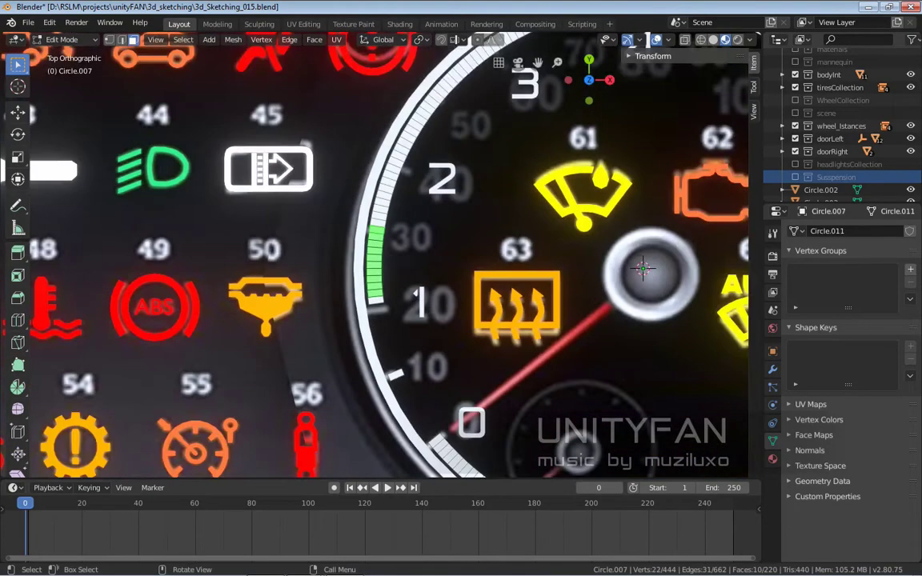
{"action": "scroll", "coordinate": [376, 257], "scroll_direction": "up", "scroll_amount": 4}
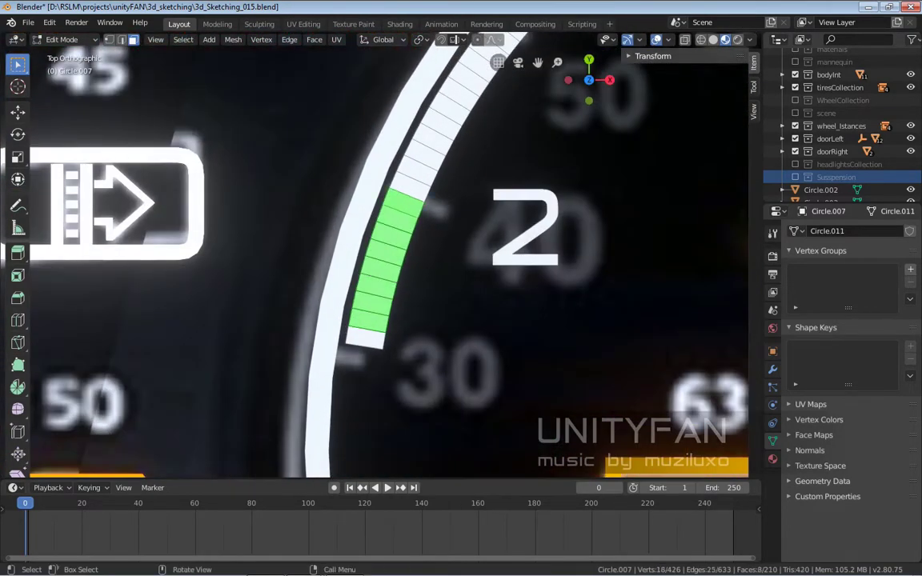
{"action": "key", "text": "Delete"}
{"action": "scroll", "coordinate": [385, 257], "scroll_direction": "up", "scroll_amount": 2}
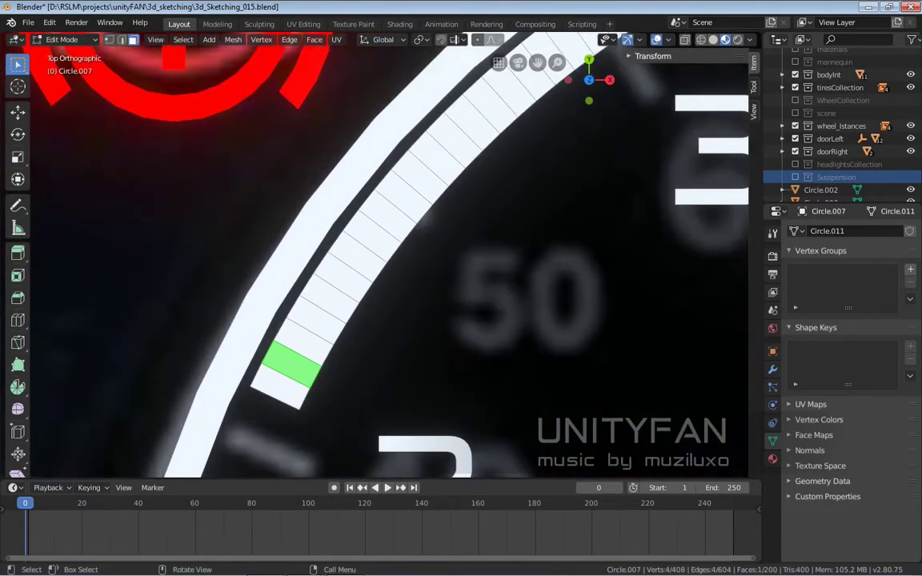
{"action": "left_click", "coordinate": [308, 343], "text": "shift"}
{"action": "scroll", "coordinate": [308, 343], "scroll_direction": "up", "scroll_amount": 1}
{"action": "scroll", "coordinate": [376, 256], "scroll_direction": "down", "scroll_amount": 2}
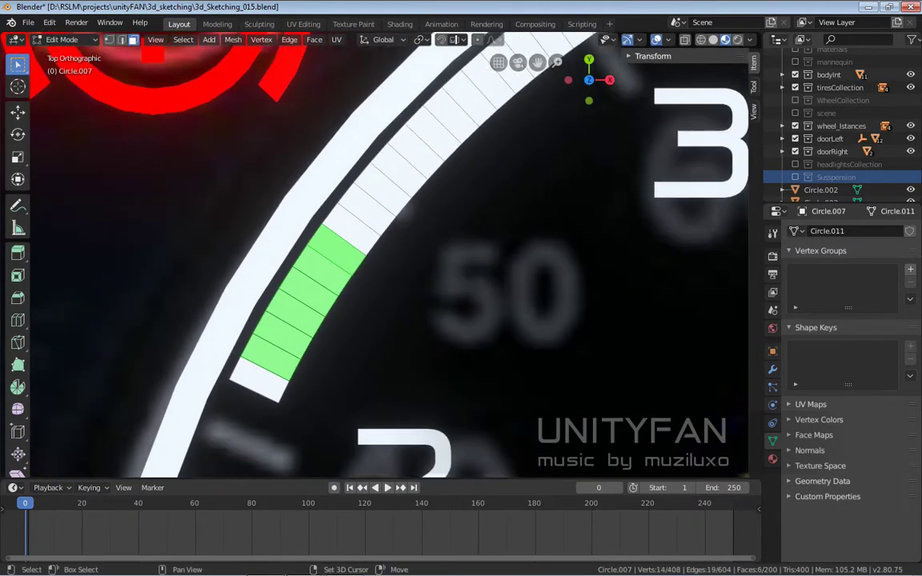
{"action": "left_click", "coordinate": [376, 196], "text": "shift"}
{"action": "key", "text": "x"}
{"action": "left_click", "coordinate": [384, 221]}
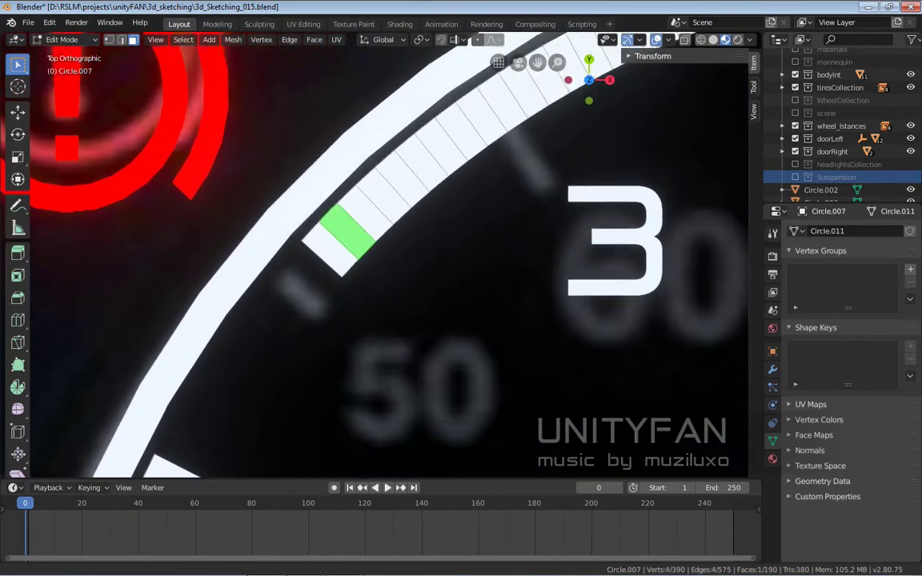
{"action": "scroll", "coordinate": [384, 221], "scroll_direction": "up", "scroll_amount": 2}
{"action": "left_click", "coordinate": [254, 316], "text": "shift"}
{"action": "scroll", "coordinate": [254, 316], "scroll_direction": "up", "scroll_amount": 1}
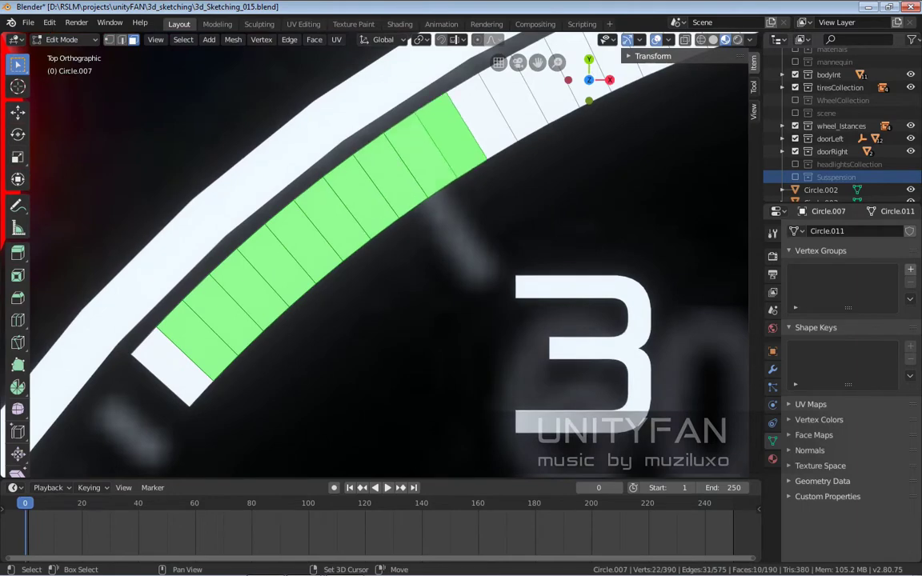
{"action": "scroll", "coordinate": [381, 266], "scroll_direction": "down", "scroll_amount": 1}
{"action": "key", "text": "x"}
{"action": "left_click", "coordinate": [381, 266]}
- Delete two further groups of ten rim faces
{"action": "scroll", "coordinate": [381, 265], "scroll_direction": "up", "scroll_amount": 1}
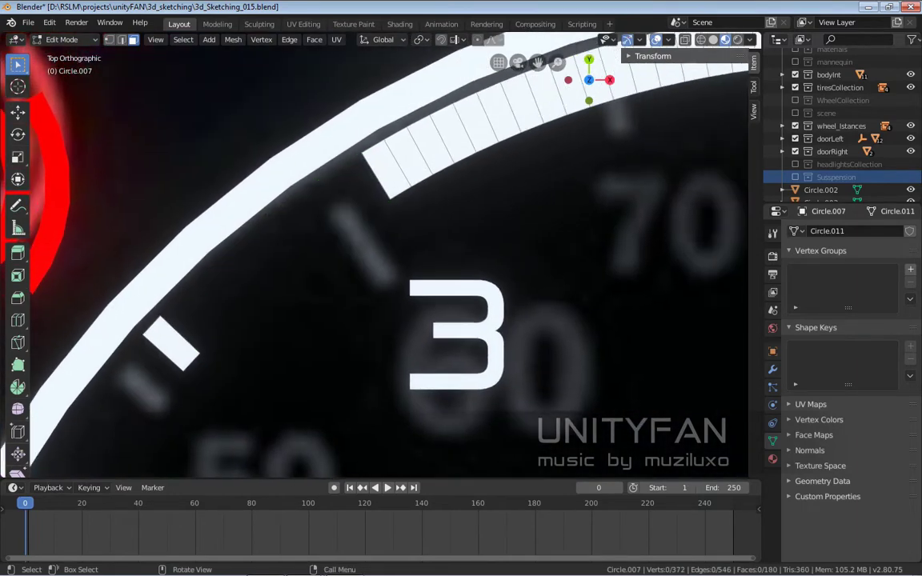
{"action": "scroll", "coordinate": [449, 296], "scroll_direction": "down", "scroll_amount": 1}
{"action": "scroll", "coordinate": [720, 136], "scroll_direction": "up", "scroll_amount": 1}
{"action": "left_click", "coordinate": [264, 185]}
{"action": "scroll", "coordinate": [264, 185], "scroll_direction": "up", "scroll_amount": 1}
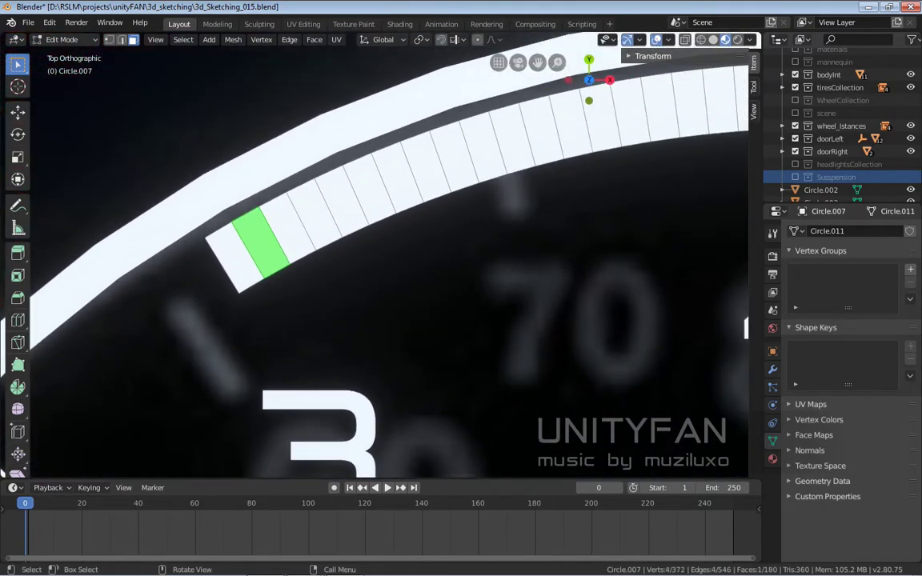
{"action": "middle_click_drag", "start_coordinate": [384, 264], "coordinate": [331, 286], "text": "shift"}
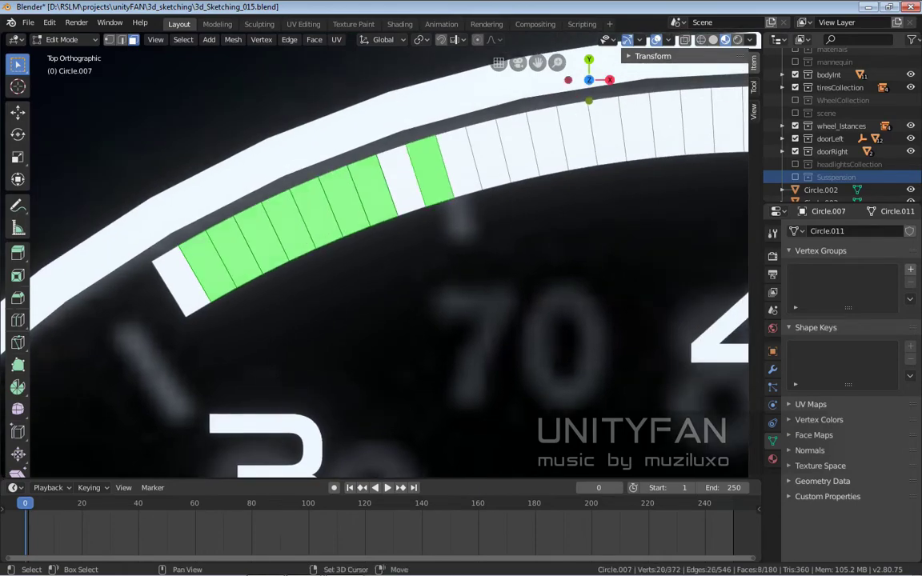
{"action": "key", "text": "x"}
{"action": "left_click", "coordinate": [401, 196]}
{"action": "scroll", "coordinate": [400, 195], "scroll_direction": "down", "scroll_amount": 1}
{"action": "left_click", "coordinate": [295, 225]}
{"action": "scroll", "coordinate": [295, 225], "scroll_direction": "up", "scroll_amount": 1}
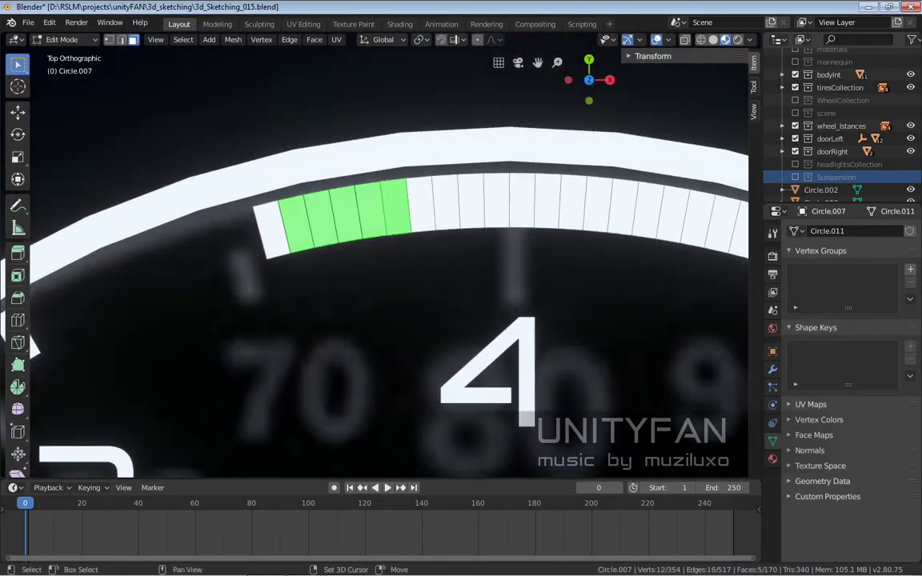
{"action": "key", "text": "x"}
{"action": "left_click", "coordinate": [322, 176]}
{"action": "scroll", "coordinate": [377, 240], "scroll_direction": "down", "scroll_amount": 1}
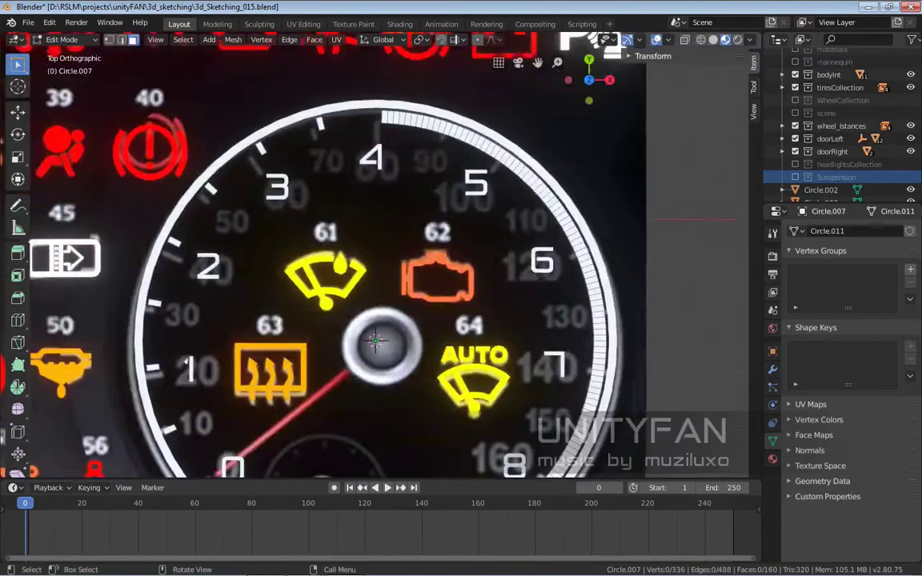
{"action": "left_click", "coordinate": [376, 120]}
- Remove the next two ten-face groups along the rim with X > Faces
{"action": "scroll", "coordinate": [377, 120], "scroll_direction": "up", "scroll_amount": 2}
{"action": "scroll", "coordinate": [592, 146], "scroll_direction": "up", "scroll_amount": 2}
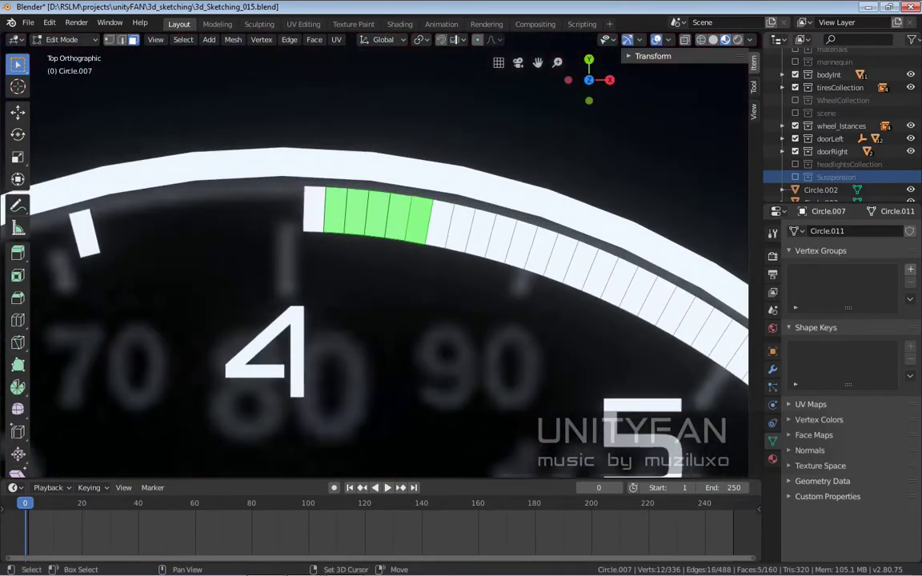
{"action": "left_click", "coordinate": [449, 233], "text": "ctrl"}
{"action": "key", "text": "x"}
{"action": "key", "text": "f"}
{"action": "scroll", "coordinate": [376, 272], "scroll_direction": "down", "scroll_amount": 1}
{"action": "scroll", "coordinate": [416, 208], "scroll_direction": "up", "scroll_amount": 1}
{"action": "left_click", "coordinate": [420, 210]}
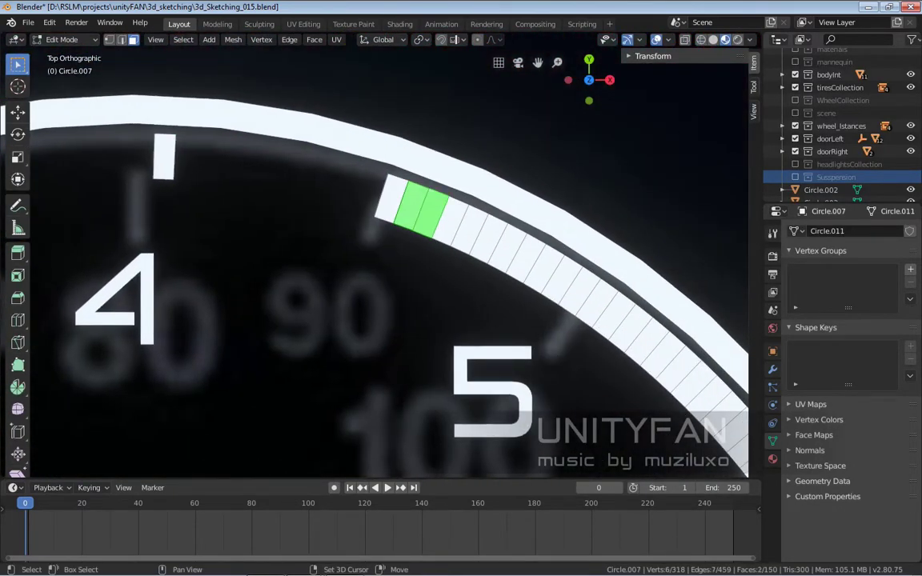
{"action": "scroll", "coordinate": [376, 273], "scroll_direction": "down", "scroll_amount": 1}
{"action": "key", "text": "x"}
{"action": "key", "text": "f"}
- Select and delete the following ten-face group along the tick strip
{"action": "left_click", "coordinate": [422, 231]}
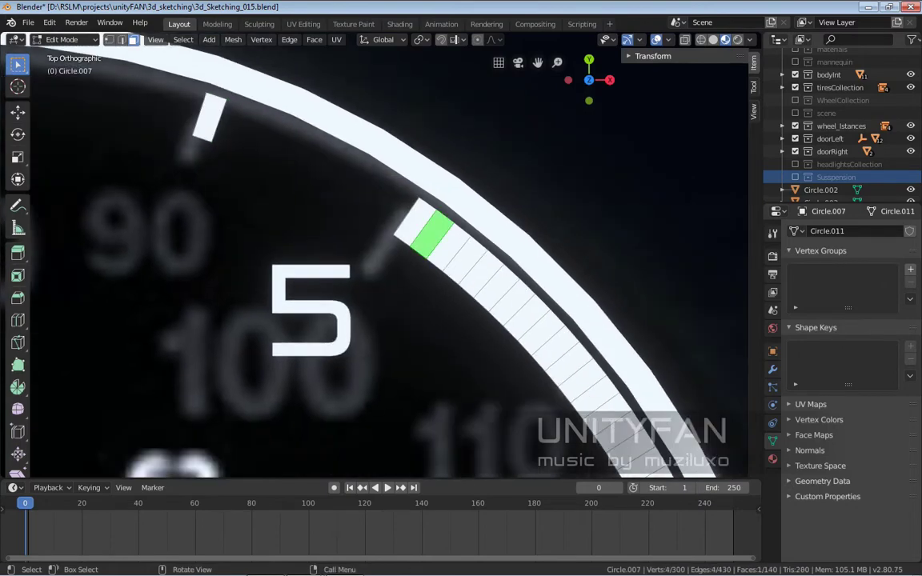
{"action": "left_click", "coordinate": [445, 224], "text": "ctrl"}
{"action": "left_click", "coordinate": [477, 252], "text": "ctrl"}
{"action": "scroll", "coordinate": [476, 253], "scroll_direction": "up", "scroll_amount": 1}
{"action": "scroll", "coordinate": [377, 273], "scroll_direction": "down", "scroll_amount": 1}
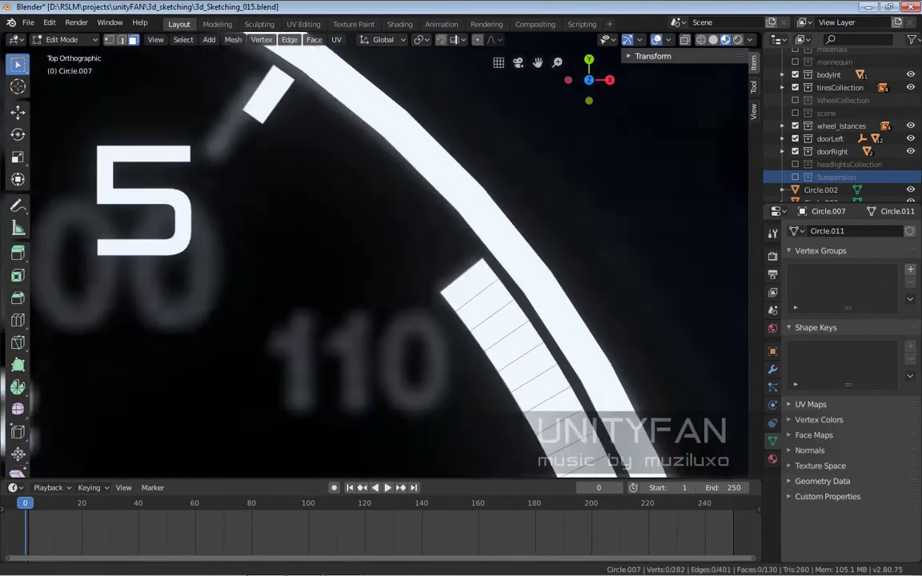
{"action": "left_click", "coordinate": [411, 247]}
{"action": "left_click", "coordinate": [258, 103], "text": "ctrl"}
{"action": "key", "text": "x"}
{"action": "key", "text": "f"}
- Delete two more ten-face runs, continuing along the strip
{"action": "left_click", "coordinate": [382, 213]}
{"action": "scroll", "coordinate": [382, 213], "scroll_direction": "up", "scroll_amount": 1}
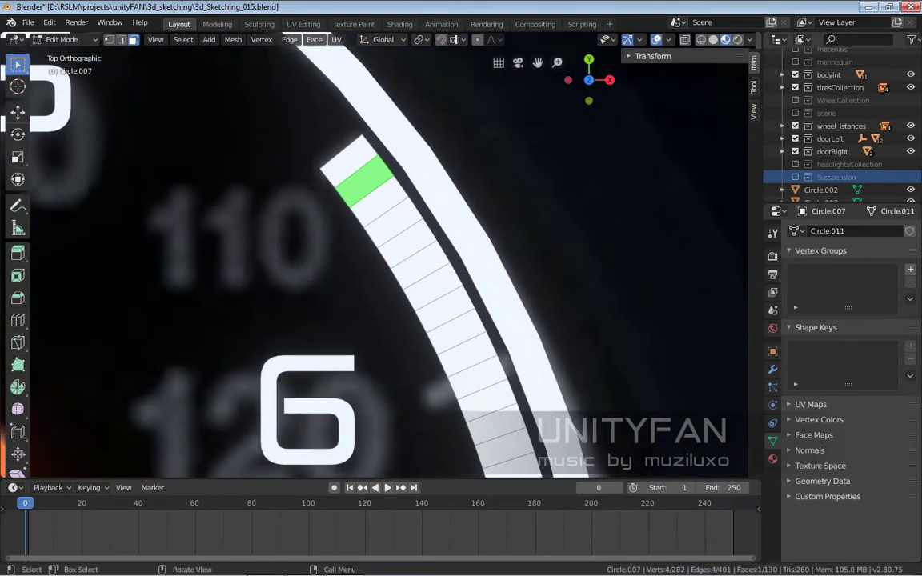
{"action": "scroll", "coordinate": [376, 212], "scroll_direction": "up", "scroll_amount": 1}
{"action": "left_click", "coordinate": [436, 325], "text": "ctrl"}
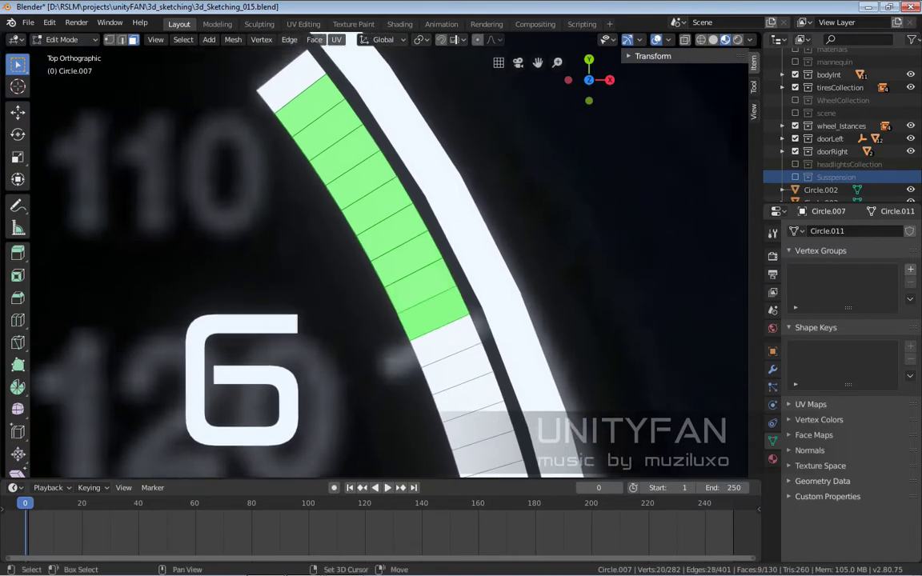
{"action": "key", "text": "x"}
{"action": "key", "text": "f"}
{"action": "left_click", "coordinate": [397, 270], "text": "shift"}
{"action": "middle_click_drag", "start_coordinate": [397, 270], "coordinate": [377, 192], "text": "shift"}
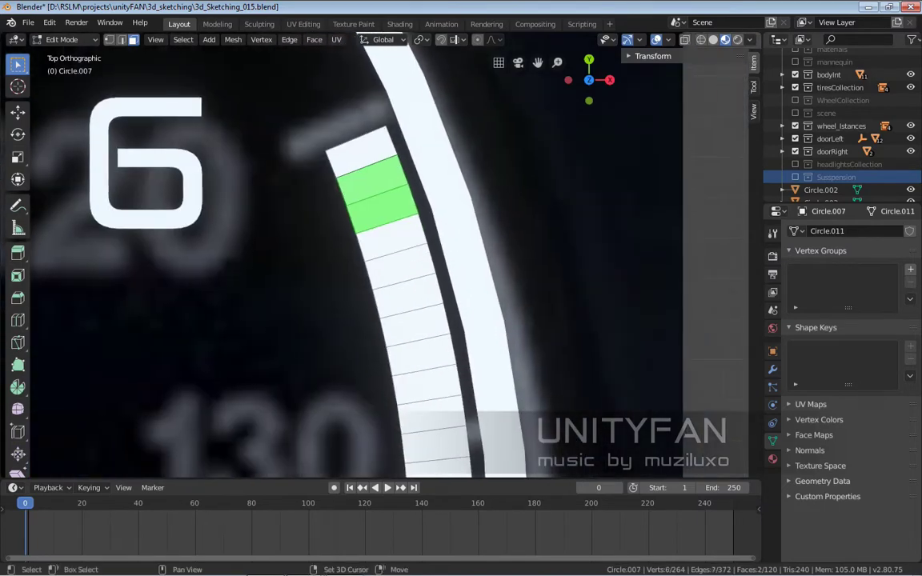
{"action": "middle_click_drag", "start_coordinate": [432, 377], "coordinate": [449, 312], "text": "shift"}
{"action": "left_click", "coordinate": [449, 333], "text": "ctrl"}
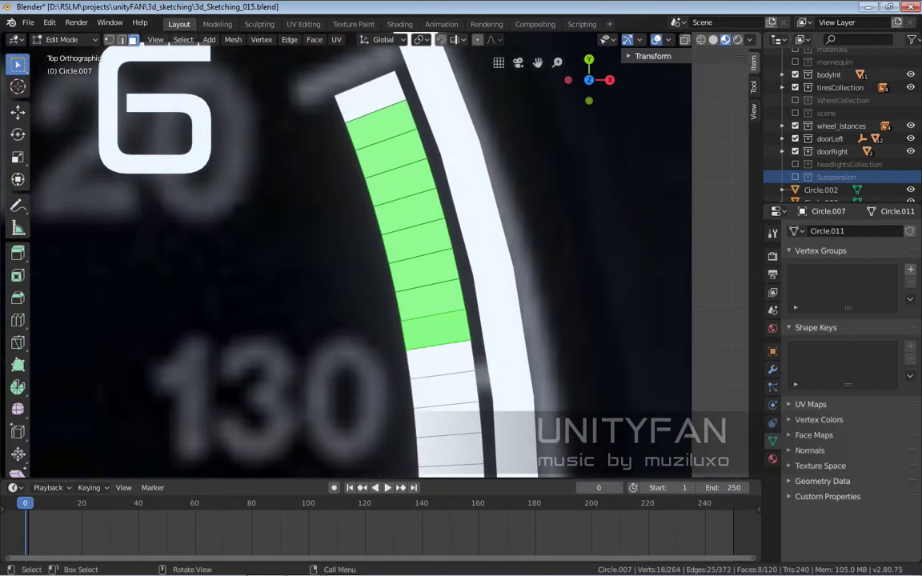
{"action": "key", "text": "x"}
{"action": "key", "text": "f"}
- Cut the next ten-face gap, completing the group before deleting it
{"action": "scroll", "coordinate": [400, 264], "scroll_direction": "down", "scroll_amount": 3}
{"action": "left_click", "coordinate": [452, 267]}
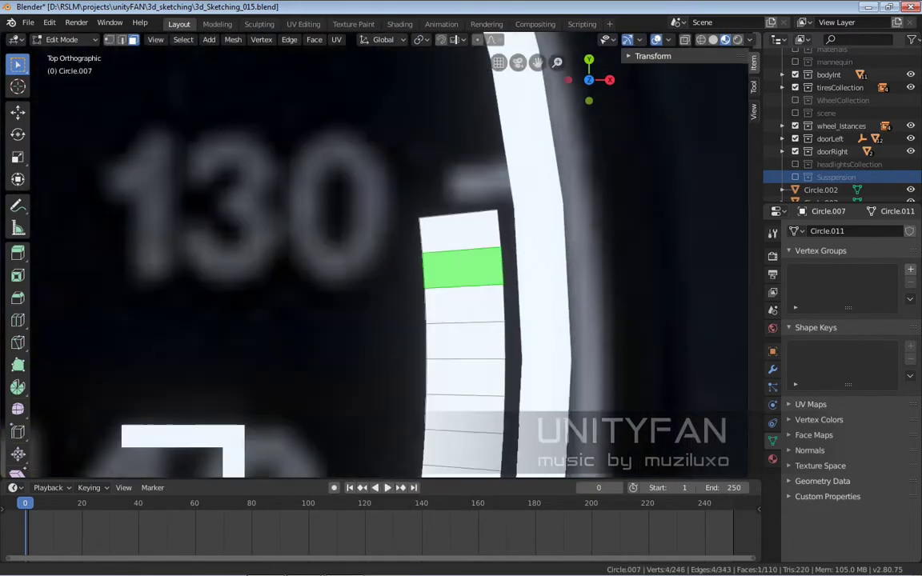
{"action": "left_click", "coordinate": [448, 208], "text": "ctrl"}
{"action": "middle_click_drag", "start_coordinate": [448, 209], "coordinate": [433, 254], "text": "shift"}
{"action": "scroll", "coordinate": [400, 320], "scroll_direction": "up", "scroll_amount": 2}
{"action": "left_click", "coordinate": [432, 352], "text": "ctrl"}
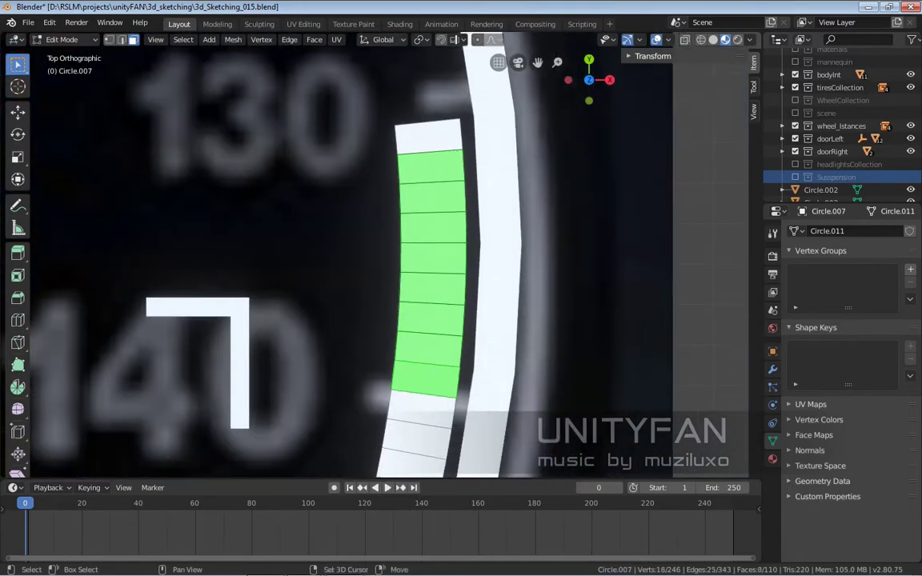
{"action": "key", "text": "x"}
{"action": "left_click", "coordinate": [319, 426]}
{"action": "middle_click_drag", "start_coordinate": [318, 425], "coordinate": [450, 238], "text": "shift"}
- Delete another ten-face group and select the next run near numeral 8
{"action": "left_click", "coordinate": [439, 267]}
{"action": "left_click", "coordinate": [402, 390], "text": "ctrl"}
{"action": "scroll", "coordinate": [403, 390], "scroll_direction": "up", "scroll_amount": 1}
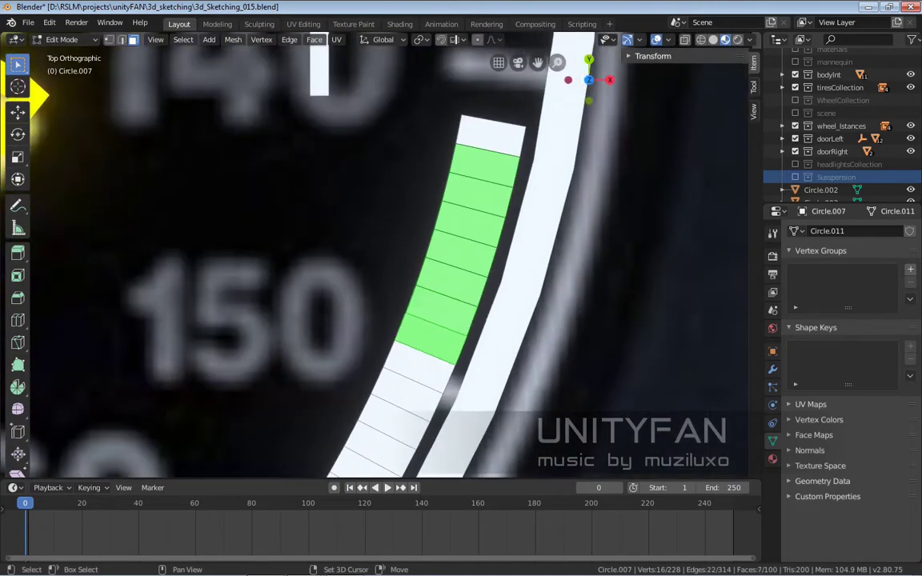
{"action": "key", "text": "x"}
{"action": "left_click", "coordinate": [48, 100]}
{"action": "middle_click_drag", "start_coordinate": [48, 100], "coordinate": [56, 97], "text": "shift"}
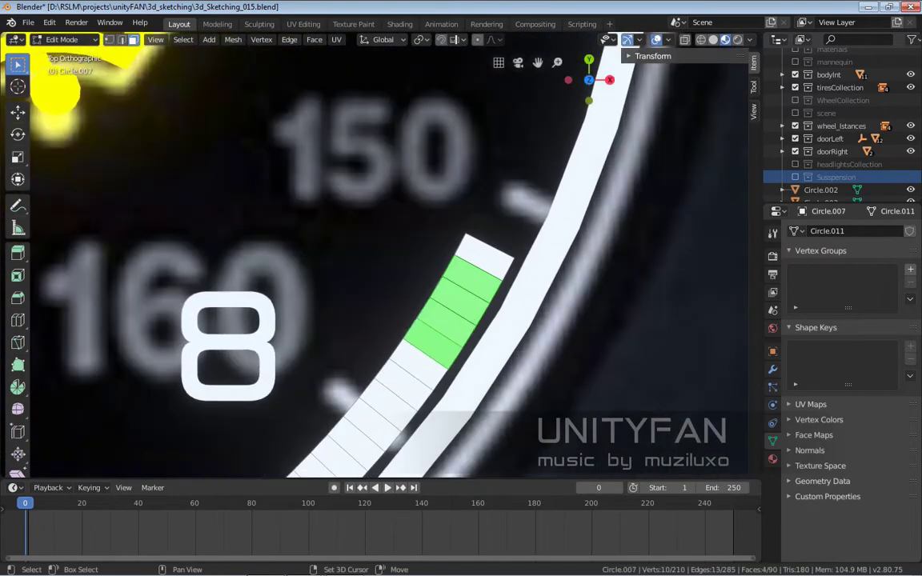
{"action": "left_click", "coordinate": [401, 391], "text": "ctrl"}
{"action": "middle_click_drag", "start_coordinate": [400, 391], "coordinate": [464, 285], "text": "shift"}
{"action": "left_click", "coordinate": [399, 354], "text": "ctrl"}
{"action": "middle_click_drag", "start_coordinate": [398, 355], "coordinate": [362, 374], "text": "shift"}
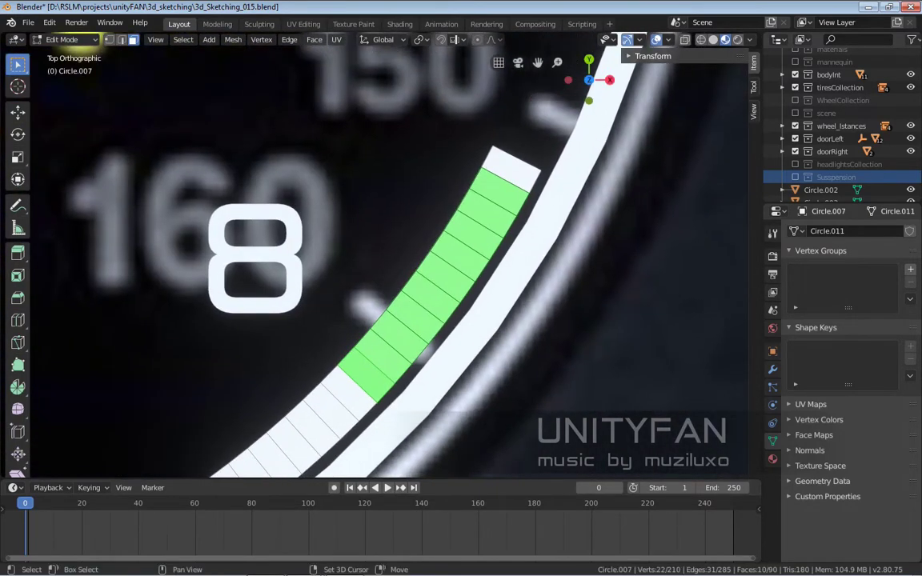
- Delete the selected strip faces and leave Edit Mode on the traced circle
{"action": "key", "text": "x"}
{"action": "scroll", "coordinate": [377, 257], "scroll_direction": "down", "scroll_amount": 6}
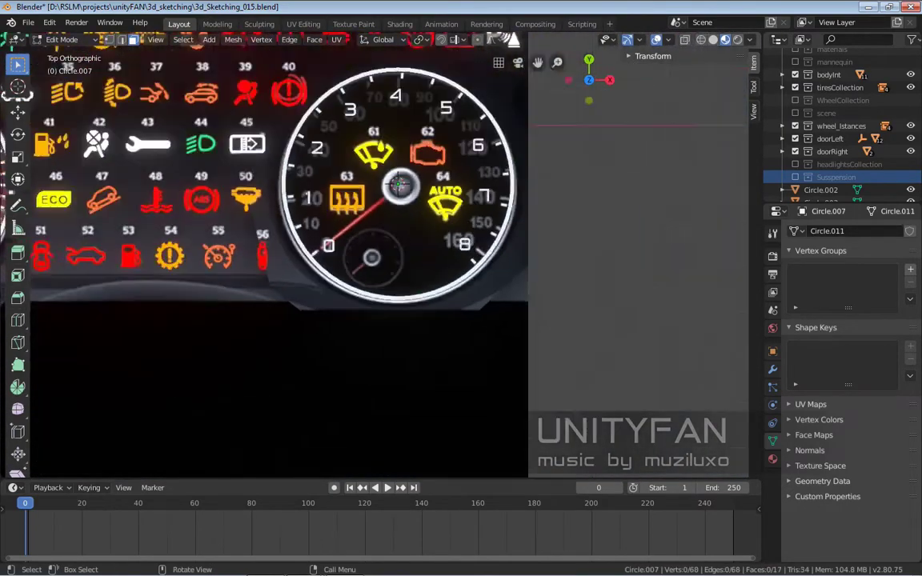
{"action": "key", "text": "Tab"}
{"action": "scroll", "coordinate": [368, 257], "scroll_direction": "up", "scroll_amount": 2}
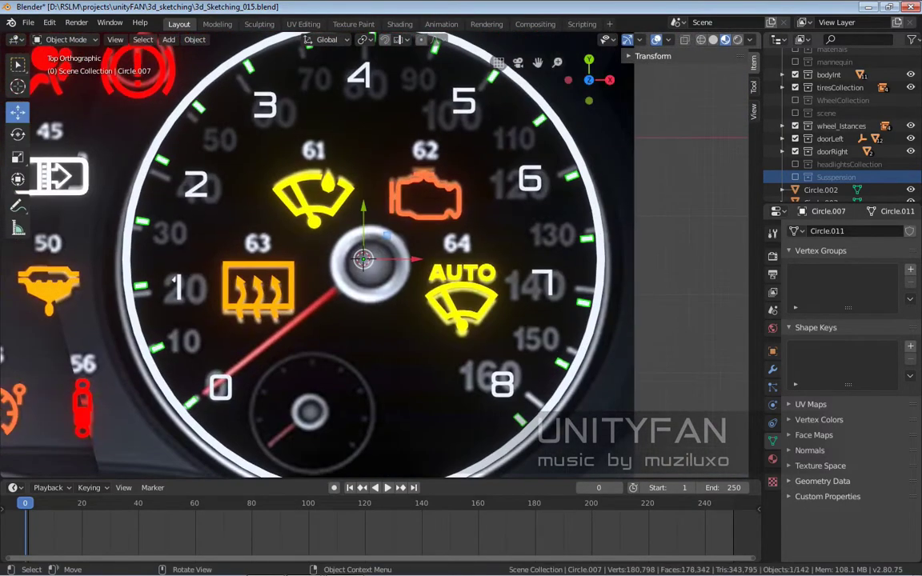
{"action": "scroll", "coordinate": [369, 257], "scroll_direction": "up", "scroll_amount": 2}
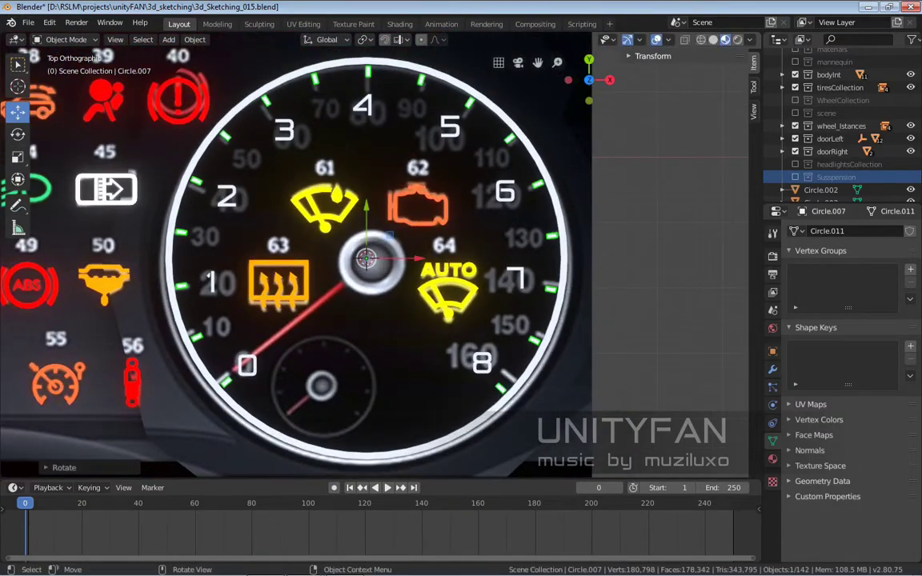
{"action": "scroll", "coordinate": [369, 256], "scroll_direction": "up", "scroll_amount": 2}
{"action": "scroll", "coordinate": [369, 256], "scroll_direction": "down", "scroll_amount": 2}
{"action": "scroll", "coordinate": [368, 257], "scroll_direction": "up", "scroll_amount": 3}
{"action": "scroll", "coordinate": [369, 257], "scroll_direction": "down", "scroll_amount": 1}
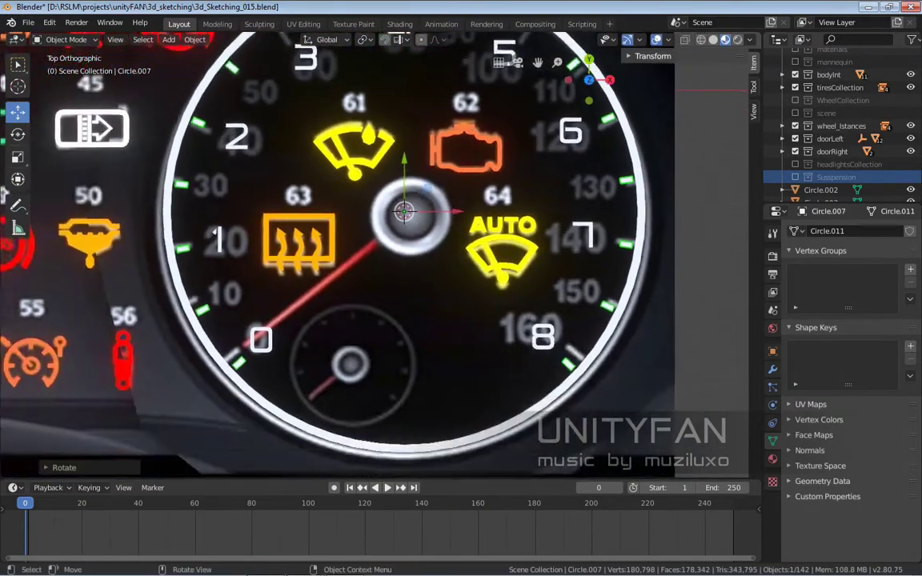
{"action": "scroll", "coordinate": [368, 256], "scroll_direction": "down", "scroll_amount": 2}
- Select the copied 0 label and retype it as 10
{"action": "left_click", "coordinate": [391, 336]}
{"action": "scroll", "coordinate": [376, 344], "scroll_direction": "up", "scroll_amount": 3}
{"action": "scroll", "coordinate": [376, 352], "scroll_direction": "up", "scroll_amount": 2}
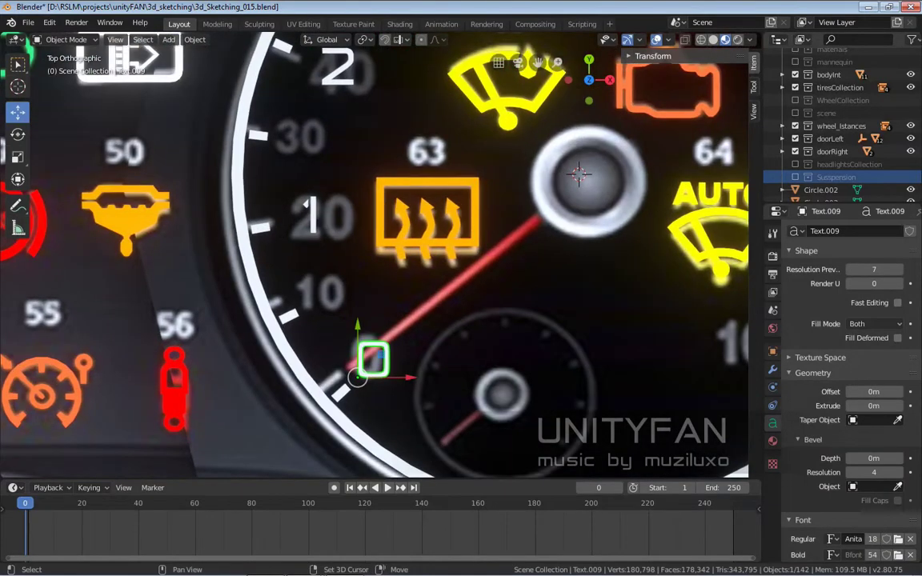
{"action": "key", "text": "Tab"}
{"action": "scroll", "coordinate": [245, 266], "scroll_direction": "up", "scroll_amount": 3}
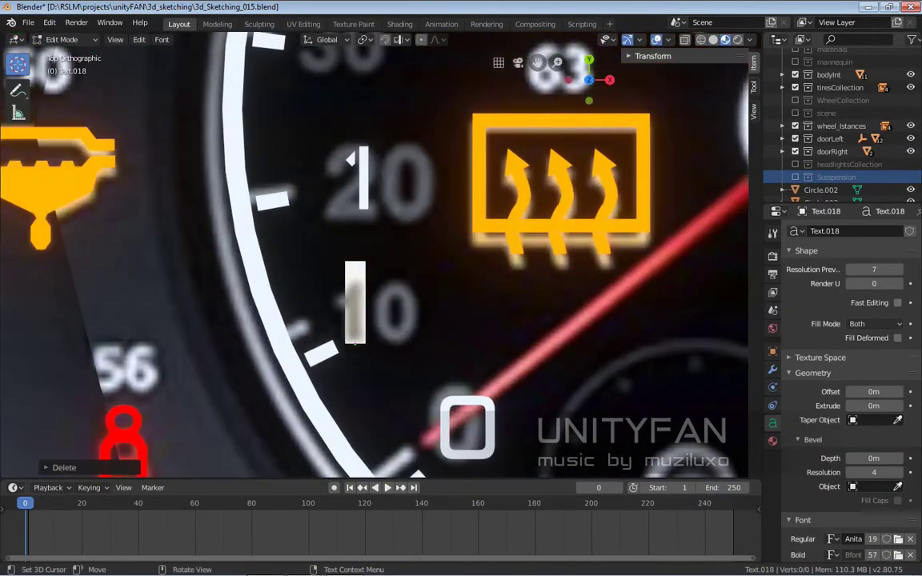
{"action": "key", "text": "Tab"}
{"action": "scroll", "coordinate": [687, 154], "scroll_direction": "down", "scroll_amount": 2}
- Place a copied label at the 20 mark and retype the 20 and 30 labels
{"action": "key", "text": "g"}
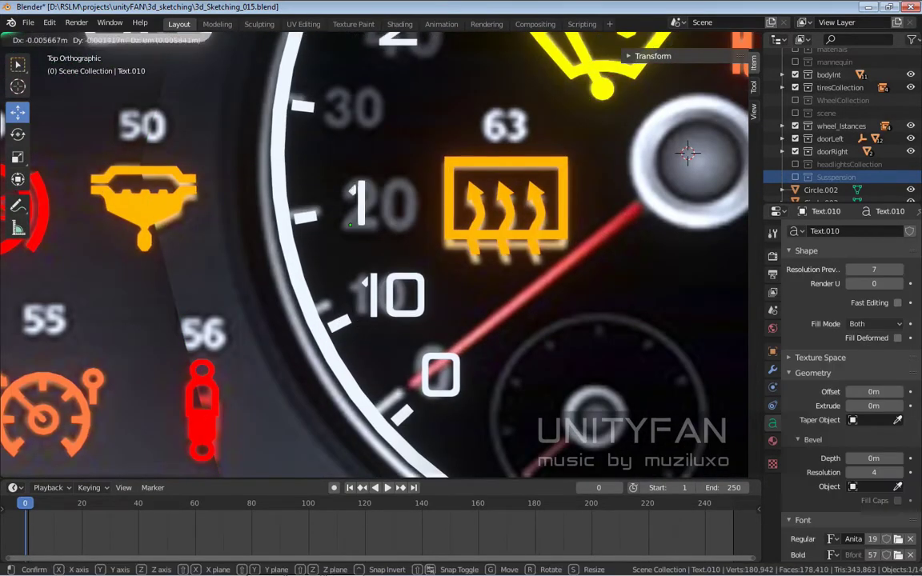
{"action": "left_click", "coordinate": [687, 154]}
{"action": "scroll", "coordinate": [641, 240], "scroll_direction": "down", "scroll_amount": 3}
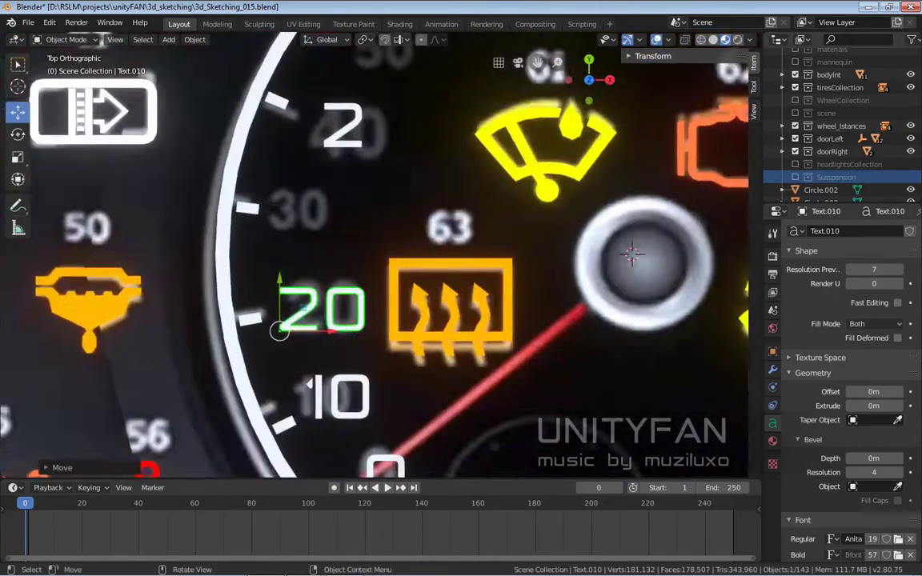
{"action": "scroll", "coordinate": [560, 256], "scroll_direction": "down", "scroll_amount": 2}
{"action": "scroll", "coordinate": [521, 264], "scroll_direction": "up", "scroll_amount": 2}
{"action": "scroll", "coordinate": [519, 269], "scroll_direction": "down", "scroll_amount": 2}
{"action": "key", "text": "Tab"}
{"action": "scroll", "coordinate": [291, 243], "scroll_direction": "up", "scroll_amount": 1}
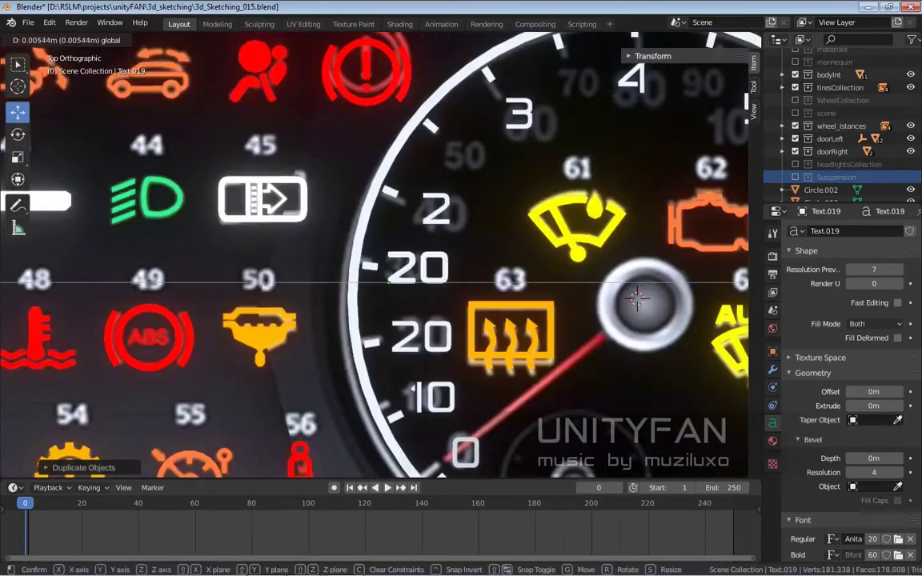
{"action": "scroll", "coordinate": [290, 244], "scroll_direction": "up", "scroll_amount": 3}
{"action": "key", "text": "Tab"}
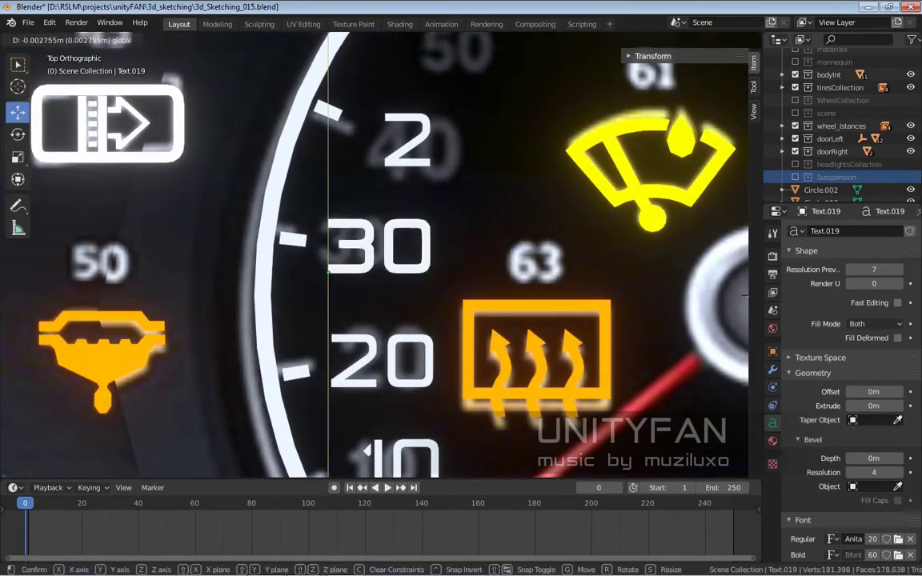
- Retype the old 2 digit as the 40 label
{"action": "scroll", "coordinate": [272, 185], "scroll_direction": "down", "scroll_amount": 2}
{"action": "left_click", "coordinate": [410, 205]}
{"action": "key", "text": "Tab"}
{"action": "scroll", "coordinate": [410, 204], "scroll_direction": "up", "scroll_amount": 2}
{"action": "type", "text": "40"}
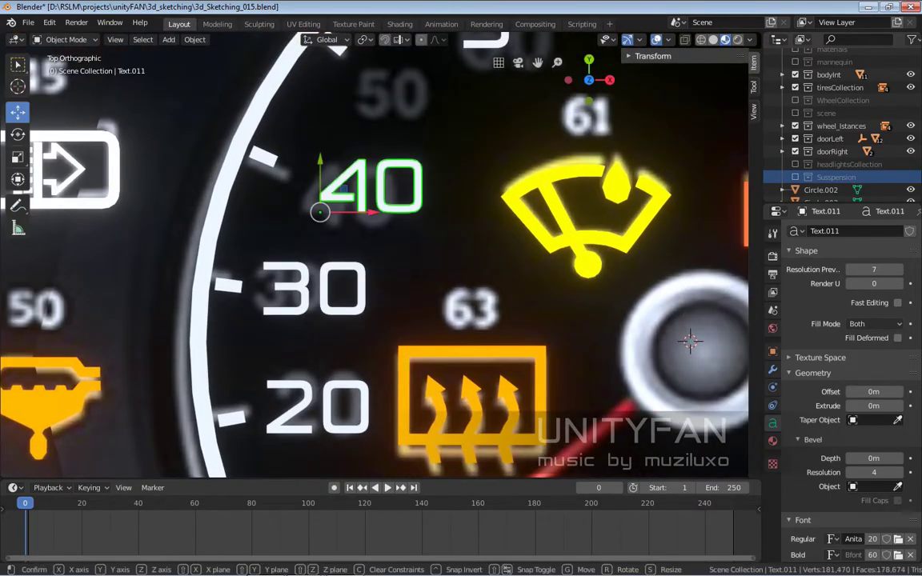
{"action": "key", "text": "Tab"}
{"action": "scroll", "coordinate": [377, 240], "scroll_direction": "down", "scroll_amount": 3}
- Delete a leftover old number and reposition a duplicate of the 30 label
{"action": "scroll", "coordinate": [377, 240], "scroll_direction": "down", "scroll_amount": 4}
{"action": "scroll", "coordinate": [530, 297], "scroll_direction": "up", "scroll_amount": 4}
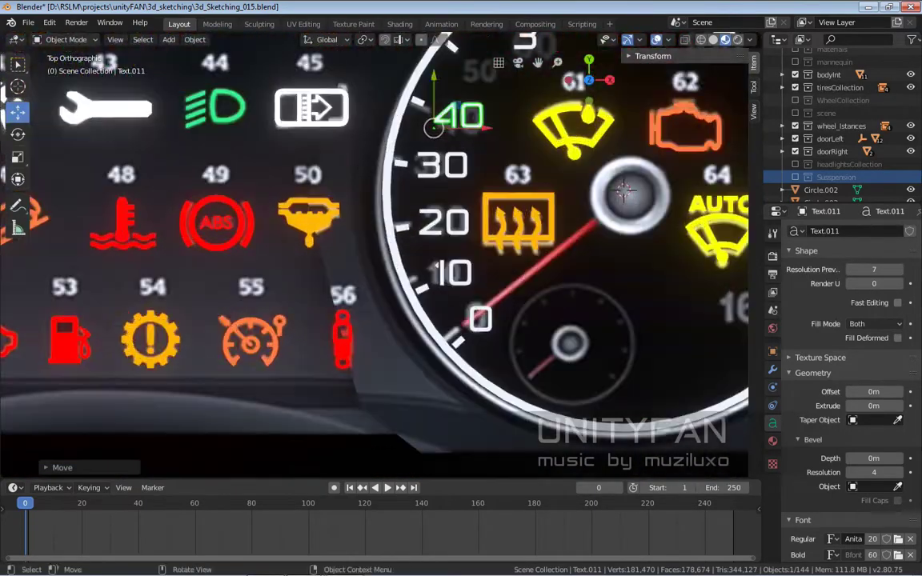
{"action": "scroll", "coordinate": [376, 240], "scroll_direction": "up", "scroll_amount": 2}
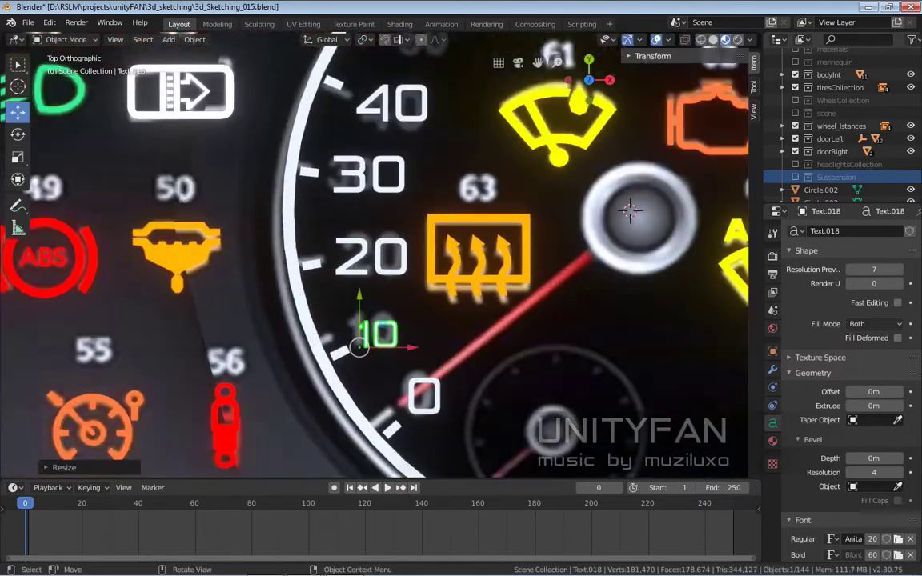
{"action": "key", "text": "Delete"}
{"action": "key", "text": "shift+d"}
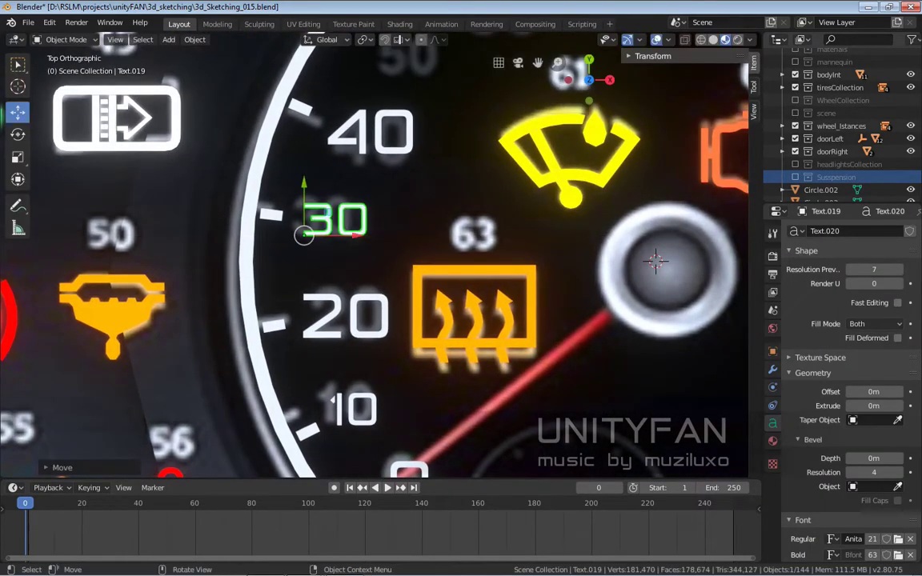
{"action": "middle_click_drag", "start_coordinate": [377, 240], "coordinate": [335, 301], "text": "shift"}
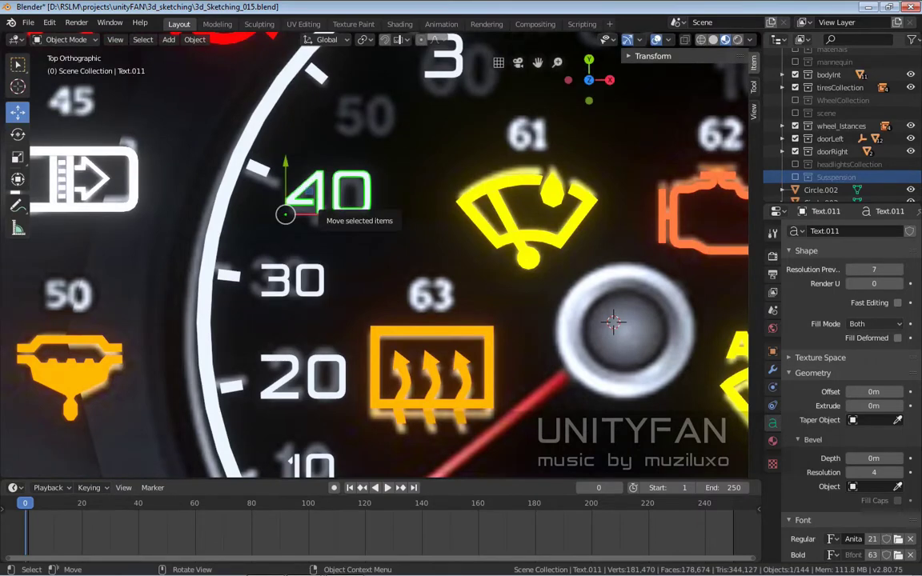
- Duplicate the 30 label to the 50 mark and delete a leftover old number
{"action": "scroll", "coordinate": [382, 86], "scroll_direction": "up", "scroll_amount": 1}
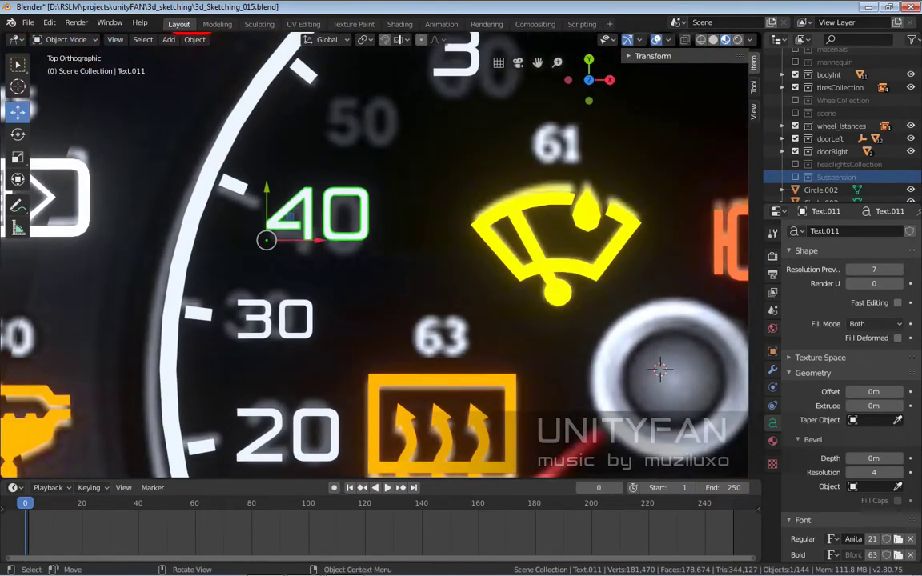
{"action": "key", "text": "shift+d"}
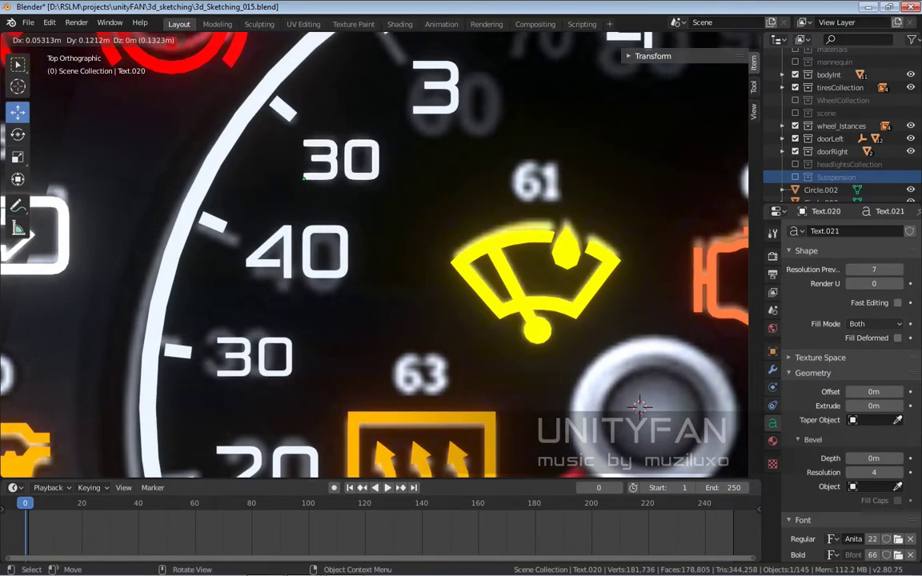
{"action": "left_click", "coordinate": [316, 215]}
{"action": "scroll", "coordinate": [321, 216], "scroll_direction": "up", "scroll_amount": 2}
{"action": "key", "text": "Tab"}
{"action": "type", "text": "50"}
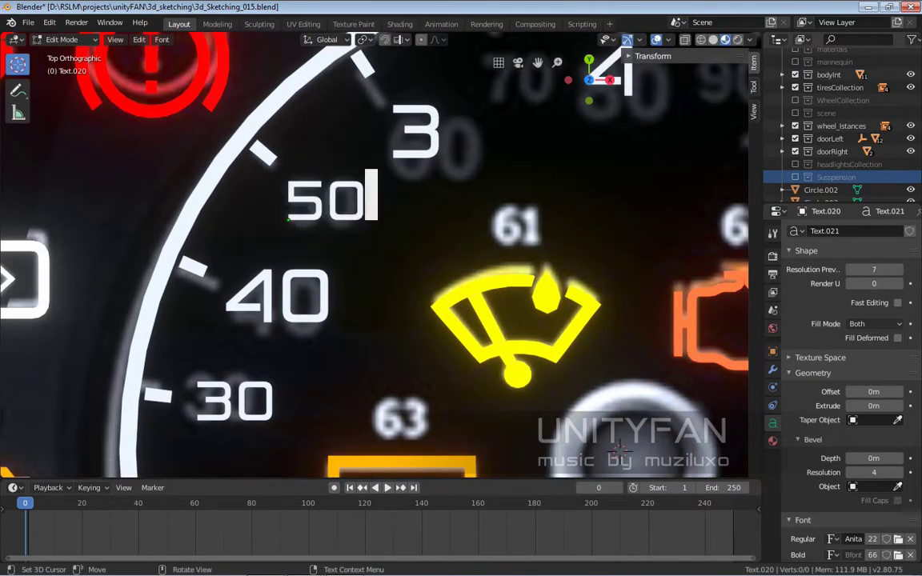
{"action": "scroll", "coordinate": [621, 451], "scroll_direction": "down", "scroll_amount": 1}
{"action": "key", "text": "Delete"}
- Copy the 40 label to the 60 mark and retype it as 60
{"action": "key", "text": "shift+d"}
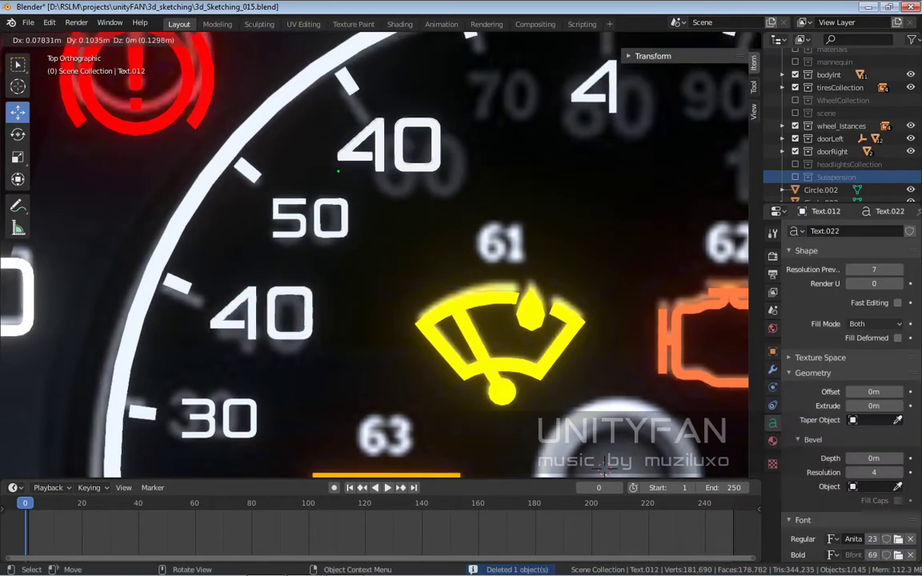
{"action": "left_click", "coordinate": [565, 448]}
{"action": "scroll", "coordinate": [565, 448], "scroll_direction": "down", "scroll_amount": 8}
{"action": "scroll", "coordinate": [558, 478], "scroll_direction": "up", "scroll_amount": 8}
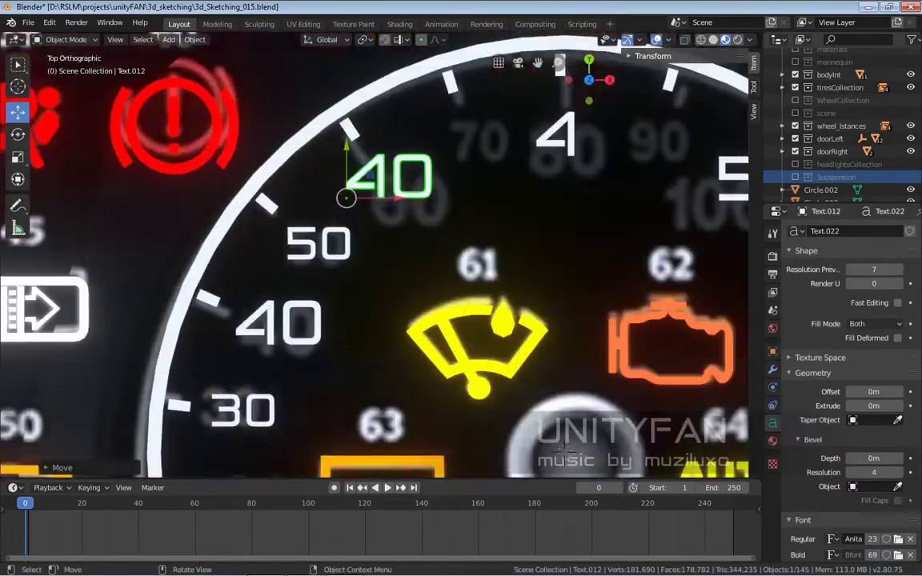
{"action": "scroll", "coordinate": [558, 478], "scroll_direction": "up", "scroll_amount": 1}
{"action": "key", "text": "Tab"}
{"action": "key", "text": "BackSpace"}
{"action": "key", "text": "BackSpace"}
{"action": "type", "text": "60"}
{"action": "key", "text": "Tab"}
{"action": "scroll", "coordinate": [366, 258], "scroll_direction": "down", "scroll_amount": 4}
{"action": "scroll", "coordinate": [366, 258], "scroll_direction": "down", "scroll_amount": 2}
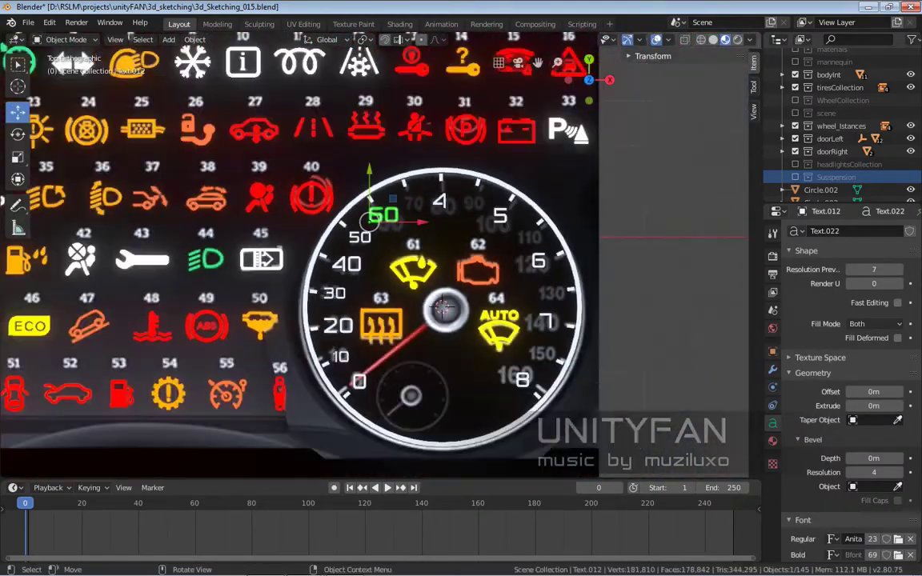
{"action": "scroll", "coordinate": [366, 258], "scroll_direction": "up", "scroll_amount": 4}
- Duplicate the 50 label to the 70 mark and delete the old 4 digit
{"action": "left_click", "coordinate": [336, 216]}
{"action": "scroll", "coordinate": [357, 187], "scroll_direction": "up", "scroll_amount": 2}
{"action": "key", "text": "shift+d"}
{"action": "left_click", "coordinate": [375, 190]}
{"action": "scroll", "coordinate": [374, 189], "scroll_direction": "up", "scroll_amount": 1}
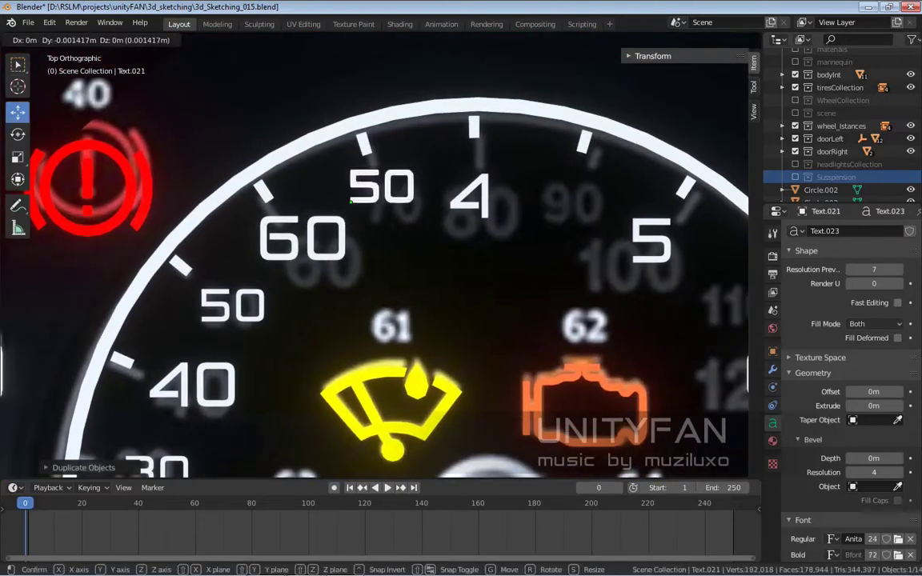
{"action": "key", "text": "Tab"}
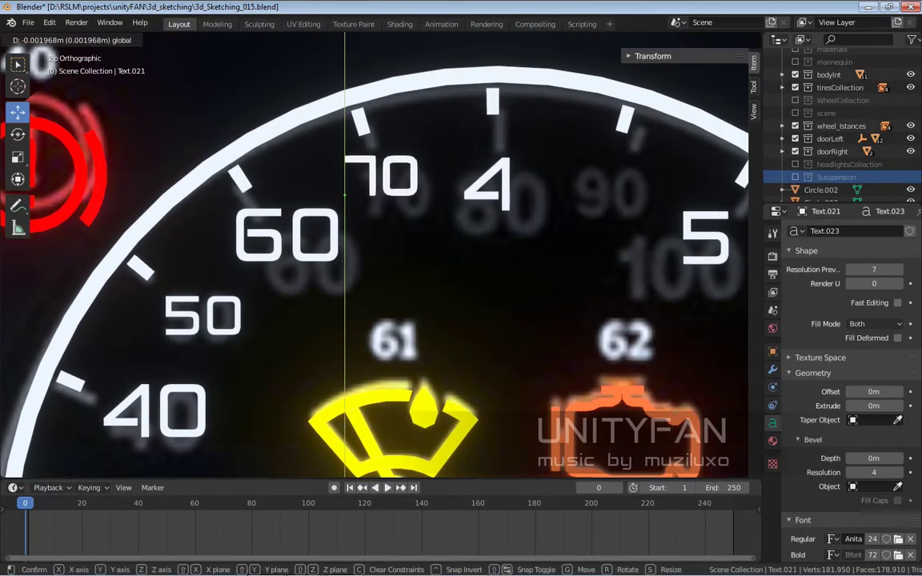
{"action": "left_click", "coordinate": [432, 214]}
{"action": "key", "text": "Delete"}
{"action": "left_click", "coordinate": [202, 266]}
- Duplicate the 60 label, retype it as 80, and shift it vertically into place
{"action": "key", "text": "shift+d"}
{"action": "left_click", "coordinate": [435, 190]}
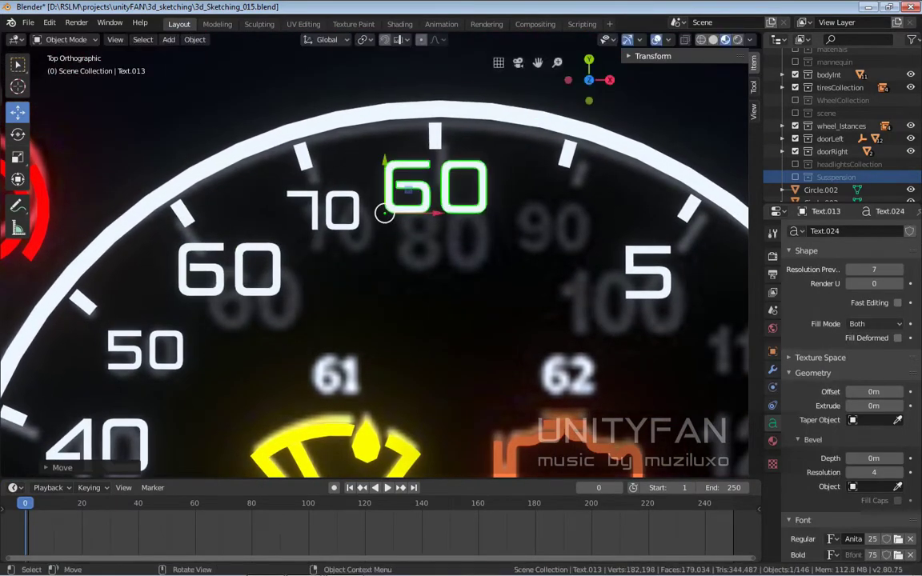
{"action": "key", "text": "Tab"}
{"action": "type", "text": "0"}
{"action": "key", "text": "Tab"}
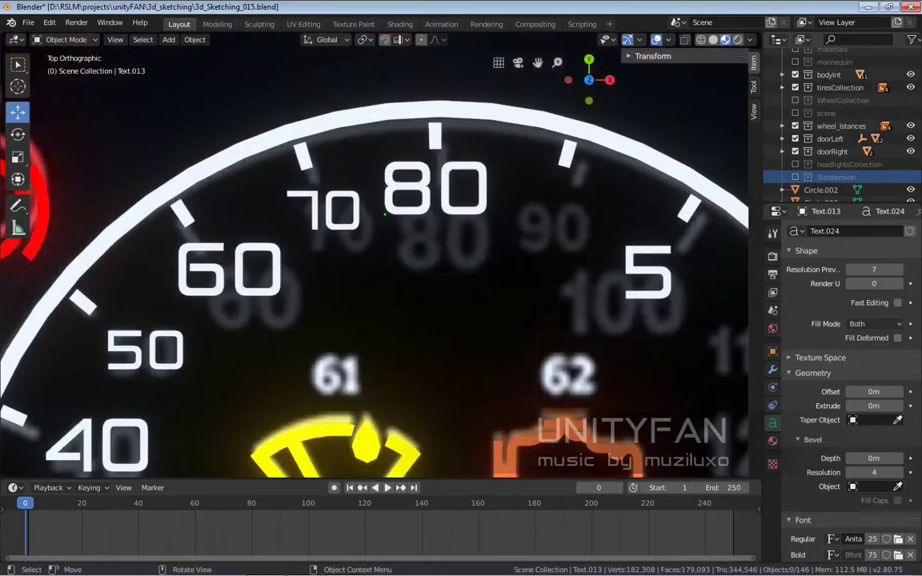
{"action": "key", "text": "g"}
{"action": "key", "text": "y"}
{"action": "key", "text": "Return"}
{"action": "scroll", "coordinate": [377, 257], "scroll_direction": "down", "scroll_amount": 2}
{"action": "scroll", "coordinate": [376, 257], "scroll_direction": "up", "scroll_amount": 3}
- Make a 90 label from the 70, place it right of 80, and delete the old 5 digit
{"action": "left_click", "coordinate": [226, 206]}
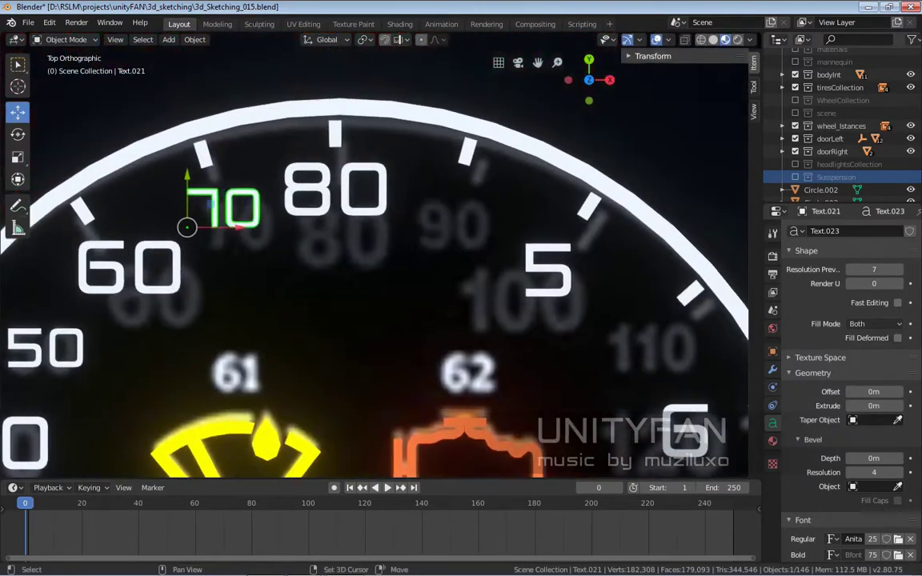
{"action": "key", "text": "shift+d"}
{"action": "left_click", "coordinate": [445, 209]}
{"action": "key", "text": "Tab"}
{"action": "scroll", "coordinate": [379, 253], "scroll_direction": "up", "scroll_amount": 1}
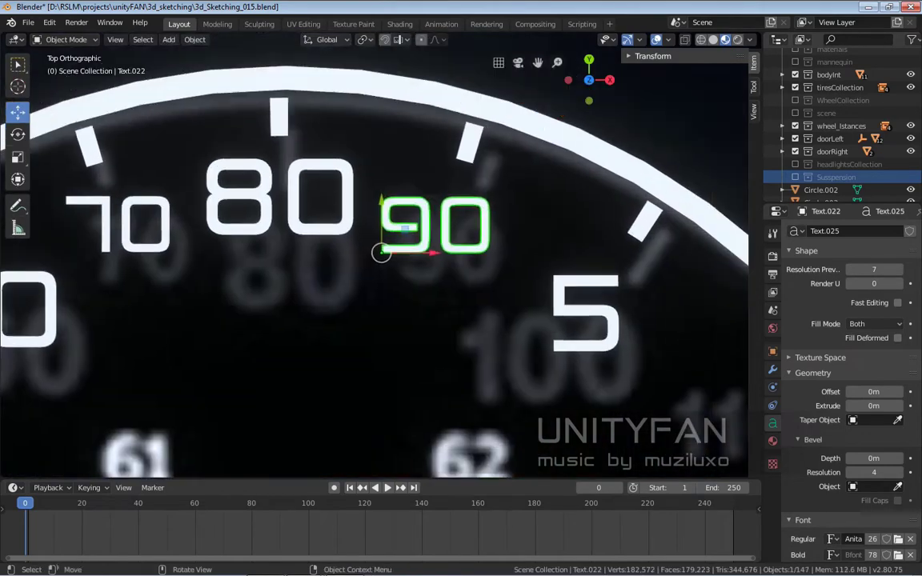
{"action": "key", "text": "g"}
{"action": "left_click", "coordinate": [381, 242]}
{"action": "scroll", "coordinate": [342, 237], "scroll_direction": "down", "scroll_amount": 1}
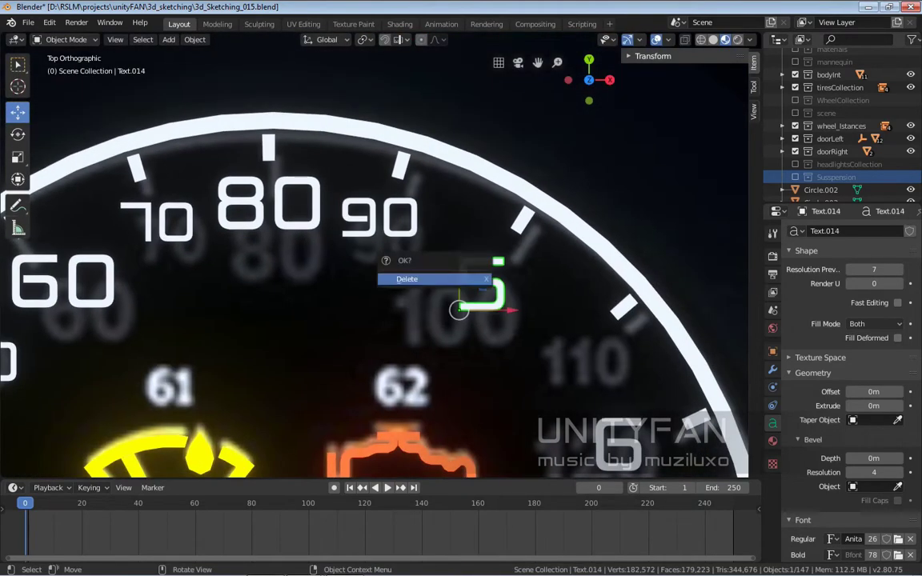
{"action": "left_click", "coordinate": [433, 279]}
{"action": "left_click", "coordinate": [217, 227]}
- Duplicate the 80 label and retype it as 100
{"action": "key", "text": "shift+d"}
{"action": "left_click", "coordinate": [429, 298]}
{"action": "key", "text": "Tab"}
{"action": "key", "text": "BackSpace"}
{"action": "key", "text": "BackSpace"}
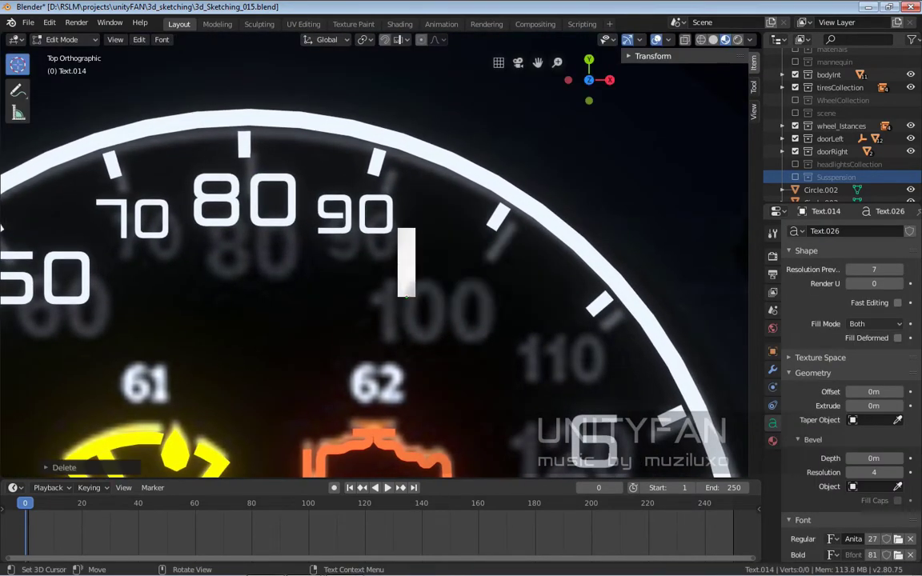
{"action": "type", "text": "100"}
{"action": "key", "text": "Tab"}
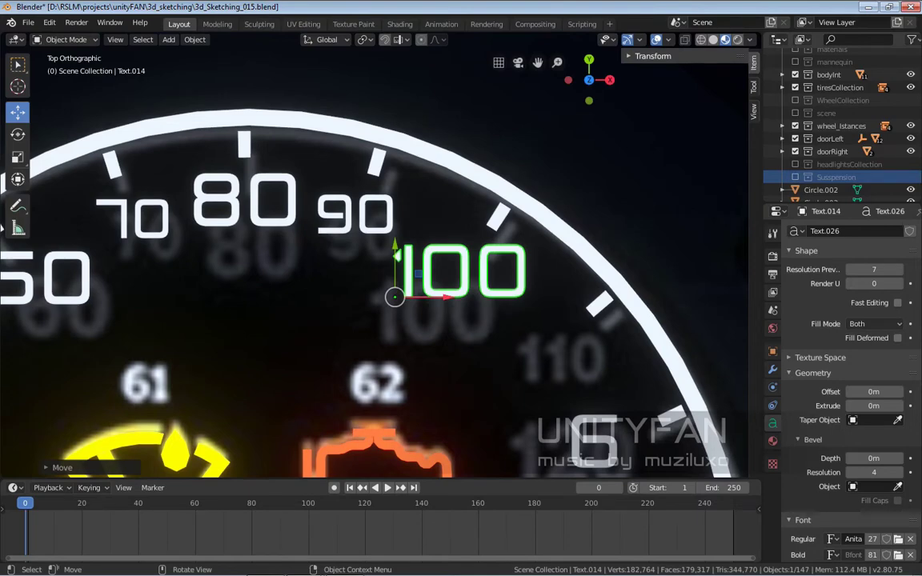
- Duplicate the 90 numeral and turn the copy into a 110 label below 100
{"action": "left_click", "coordinate": [354, 212]}
{"action": "scroll", "coordinate": [355, 241], "scroll_direction": "down", "scroll_amount": 2}
{"action": "key", "text": "shift+d"}
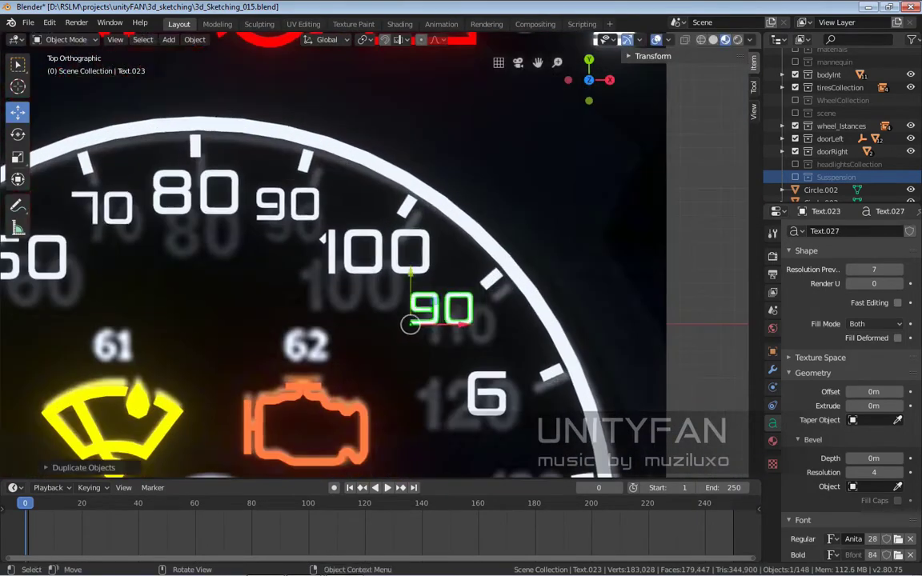
{"action": "left_click", "coordinate": [411, 305]}
{"action": "key", "text": "Tab"}
{"action": "key", "text": "BackSpace"}
{"action": "key", "text": "BackSpace"}
{"action": "type", "text": "110"}
{"action": "key", "text": "Tab"}
- Delete the misplaced extra 110 number copy
{"action": "scroll", "coordinate": [409, 240], "scroll_direction": "down", "scroll_amount": 2}
{"action": "scroll", "coordinate": [408, 240], "scroll_direction": "down", "scroll_amount": 2}
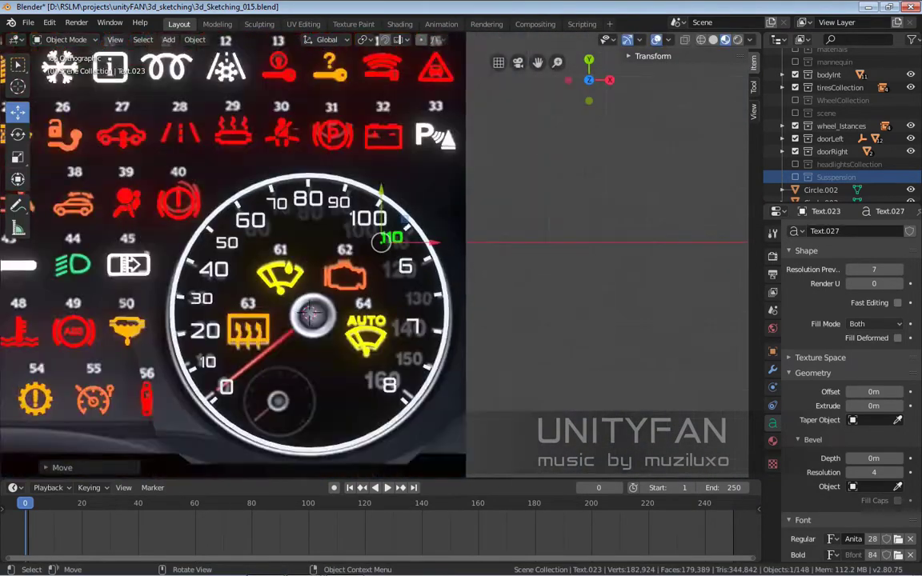
{"action": "scroll", "coordinate": [406, 233], "scroll_direction": "down", "scroll_amount": 1}
{"action": "scroll", "coordinate": [407, 233], "scroll_direction": "up", "scroll_amount": 2}
{"action": "scroll", "coordinate": [406, 233], "scroll_direction": "down", "scroll_amount": 1}
{"action": "scroll", "coordinate": [407, 233], "scroll_direction": "down", "scroll_amount": 2}
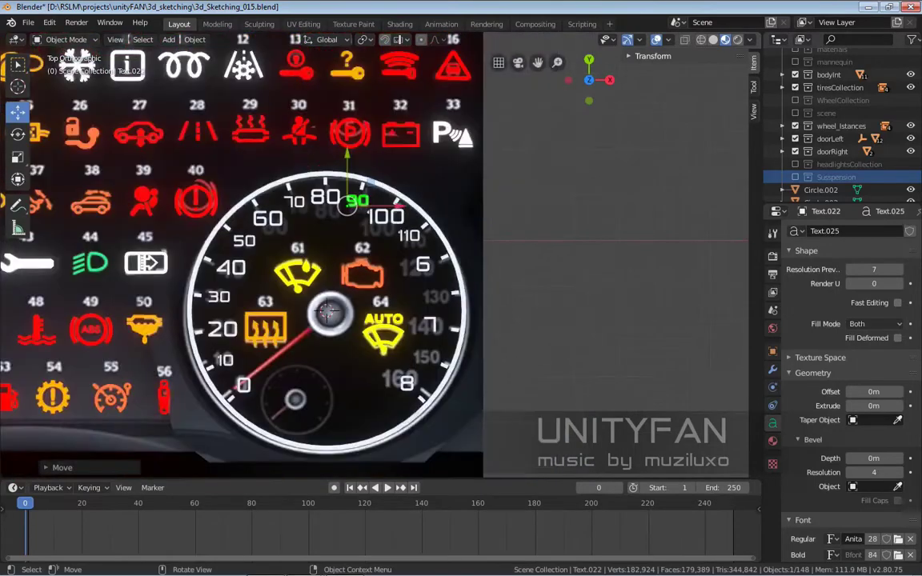
{"action": "scroll", "coordinate": [407, 240], "scroll_direction": "up", "scroll_amount": 3}
{"action": "left_click", "coordinate": [412, 272]}
{"action": "key", "text": "x"}
{"action": "left_click", "coordinate": [376, 262]}
- Copy the 100 numeral, then select the 110 label to copy it
{"action": "left_click", "coordinate": [344, 161]}
{"action": "key", "text": "shift+d"}
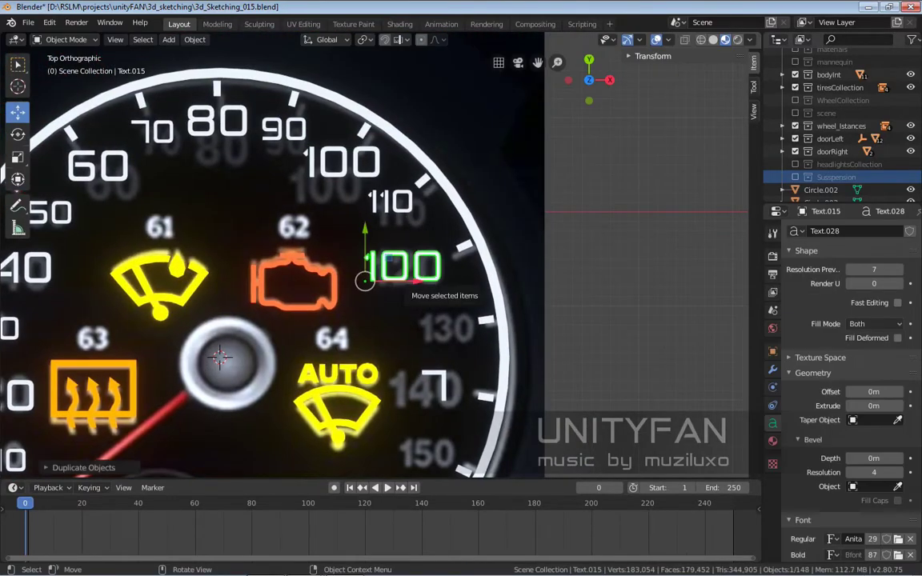
{"action": "key", "text": "Tab"}
{"action": "key", "text": "Tab"}
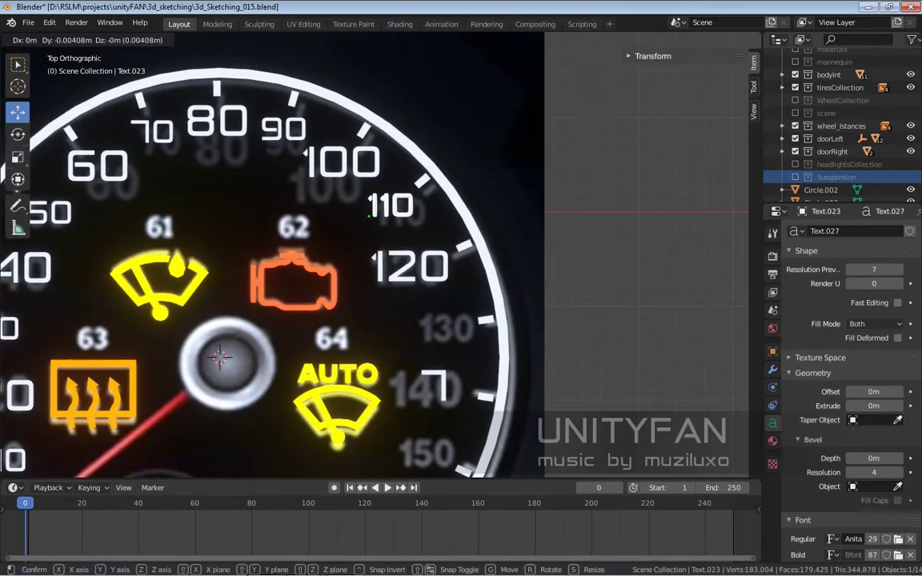
{"action": "left_click", "coordinate": [350, 156]}
{"action": "scroll", "coordinate": [352, 208], "scroll_direction": "down", "scroll_amount": 3}
{"action": "scroll", "coordinate": [353, 208], "scroll_direction": "up", "scroll_amount": 3}
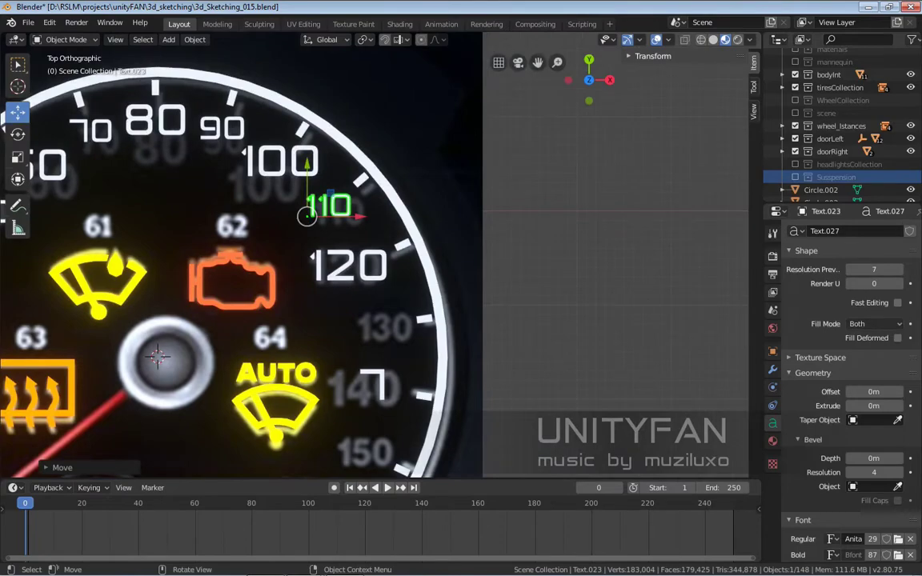
- Duplicate the 110 label into a 130 numeral and nudge it slightly left
{"action": "key", "text": "shift+d"}
{"action": "left_click", "coordinate": [381, 300]}
{"action": "key", "text": "Tab"}
{"action": "key", "text": "BackSpace"}
{"action": "key", "text": "BackSpace"}
{"action": "type", "text": "30"}
{"action": "key", "text": "Tab"}
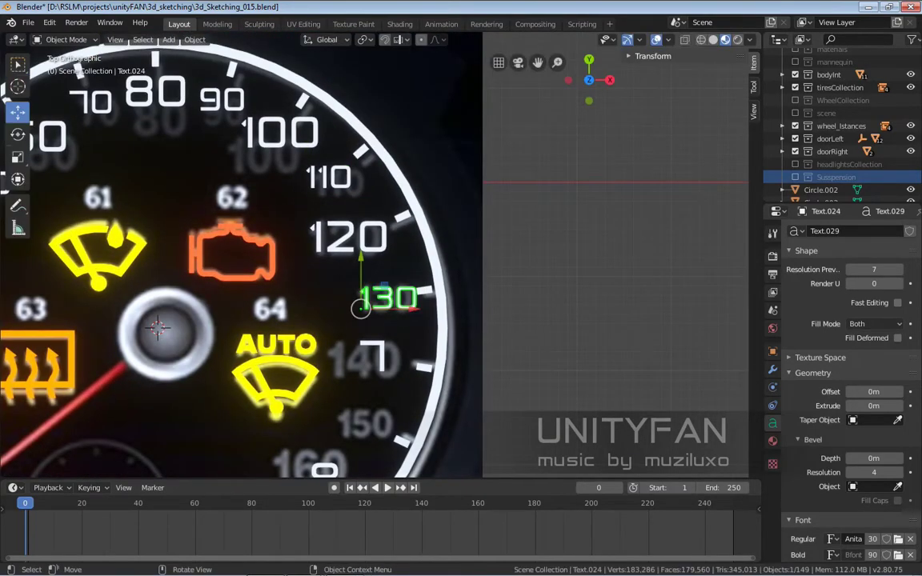
{"action": "scroll", "coordinate": [352, 344], "scroll_direction": "up", "scroll_amount": 2}
{"action": "left_click_drag", "start_coordinate": [439, 291], "coordinate": [405, 291]}
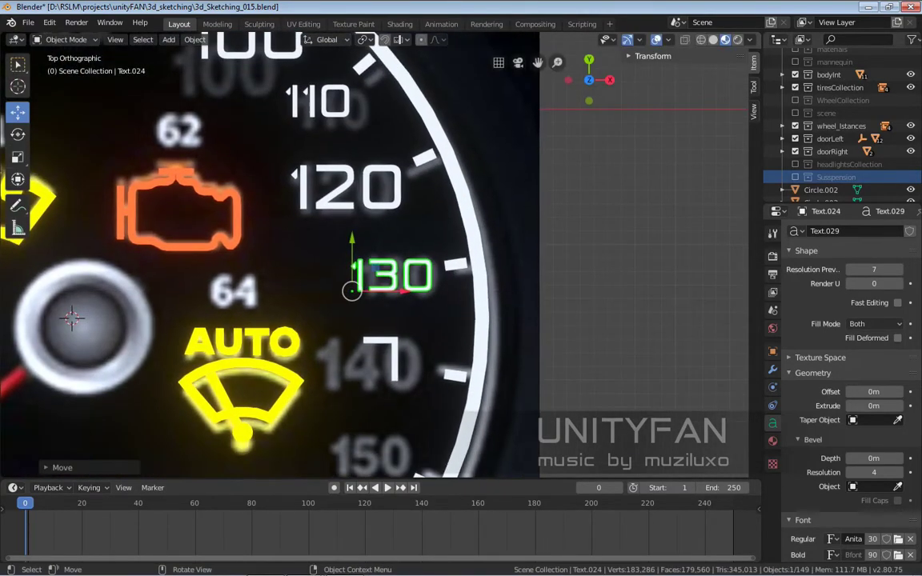
- Remove the extra 130 copy and make a 140 label below 130
{"action": "key", "text": "Delete"}
{"action": "left_click", "coordinate": [357, 188]}
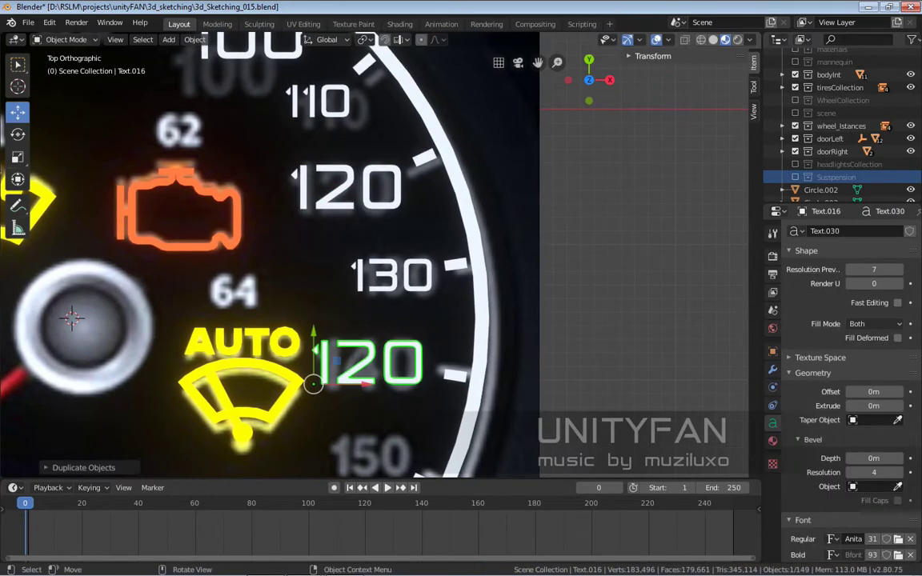
{"action": "key", "text": "Tab"}
{"action": "middle_click_drag", "start_coordinate": [361, 69], "coordinate": [396, 44], "text": "shift"}
{"action": "type", "text": "0"}
{"action": "key", "text": "Tab"}
{"action": "scroll", "coordinate": [256, 233], "scroll_direction": "down", "scroll_amount": 2}
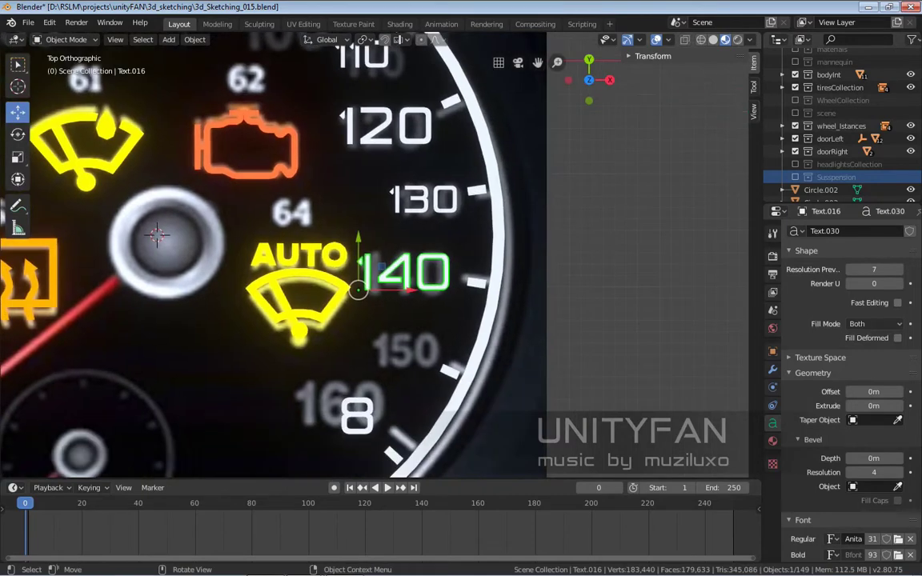
{"action": "scroll", "coordinate": [256, 232], "scroll_direction": "up", "scroll_amount": 2}
{"action": "left_click", "coordinate": [437, 170]}
- Duplicate a numeral below 140 and edit it to read 150
{"action": "key", "text": "shift+d"}
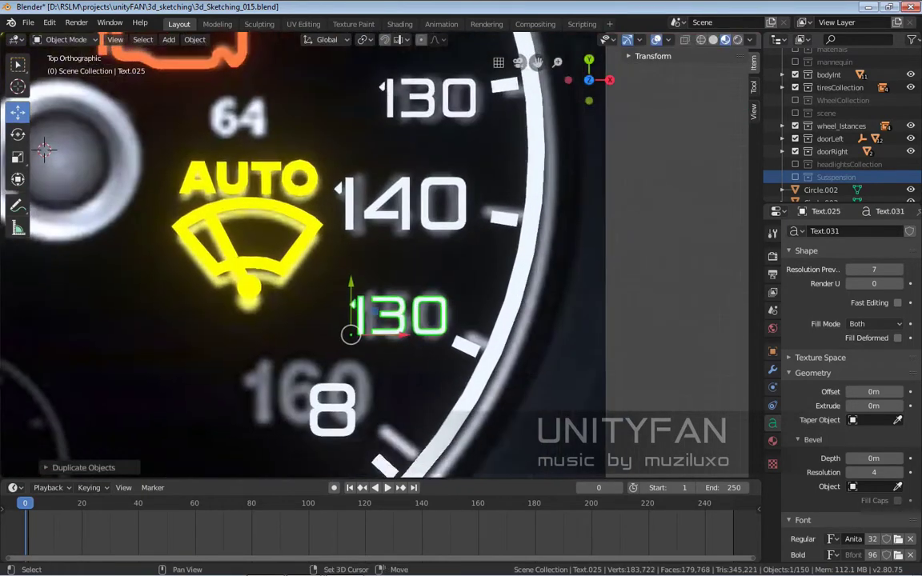
{"action": "left_click", "coordinate": [356, 320]}
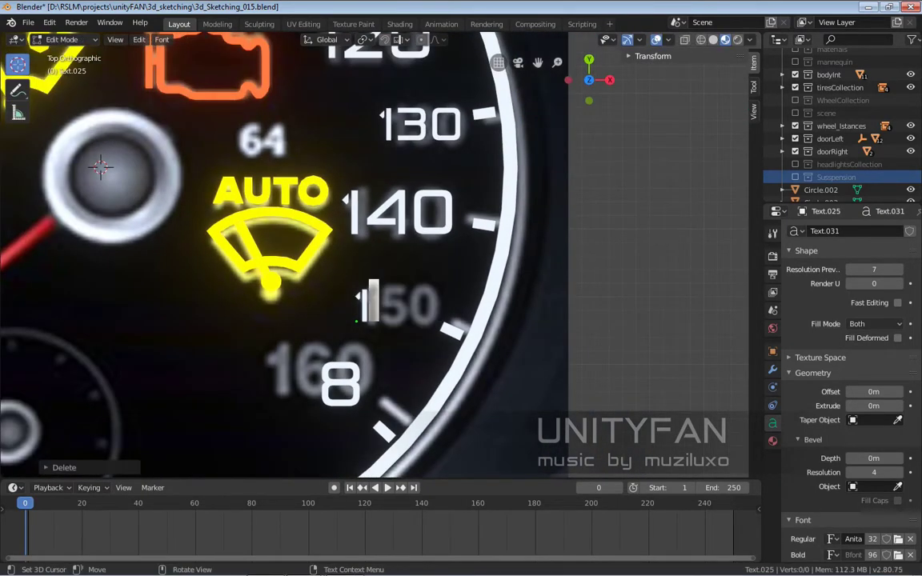
{"action": "key", "text": "Return"}
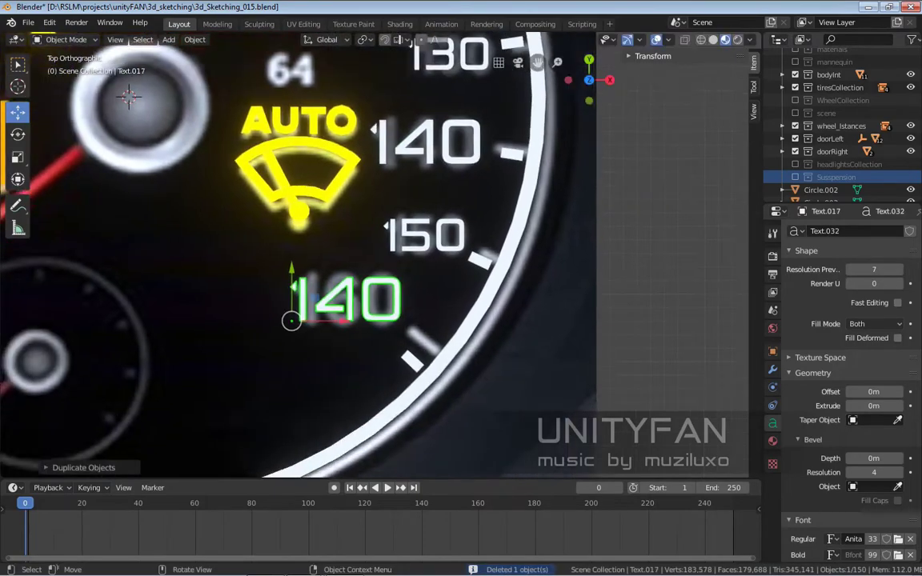
{"action": "key", "text": "Tab"}
{"action": "key", "text": "BackSpace"}
{"action": "key", "text": "BackSpace"}
{"action": "key", "text": "Tab"}
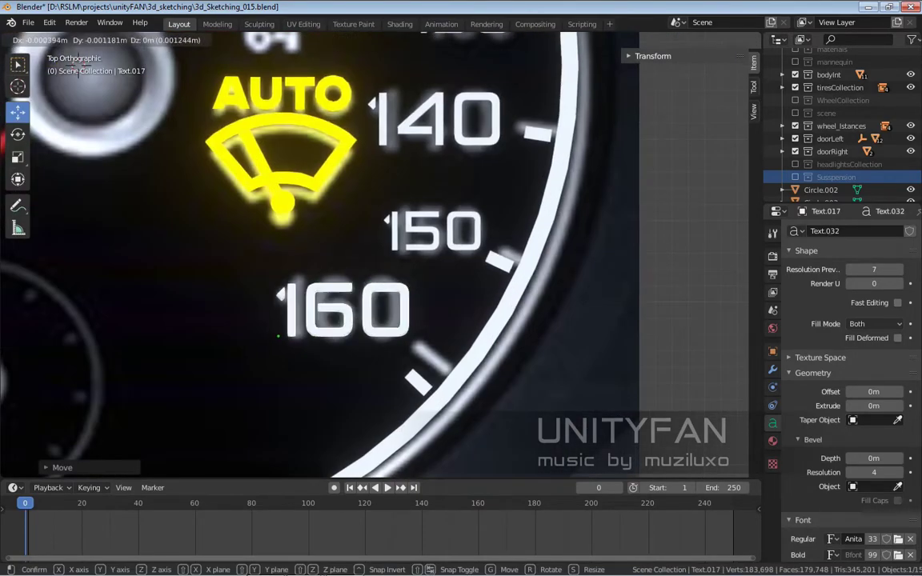
- Check the 150 and 140 labels and orbit around the dashboard gauge
{"action": "left_click", "coordinate": [422, 228]}
{"action": "scroll", "coordinate": [373, 306], "scroll_direction": "down", "scroll_amount": 2}
{"action": "scroll", "coordinate": [374, 305], "scroll_direction": "down", "scroll_amount": 2}
{"action": "left_click", "coordinate": [396, 228]}
{"action": "scroll", "coordinate": [441, 238], "scroll_direction": "up", "scroll_amount": 2}
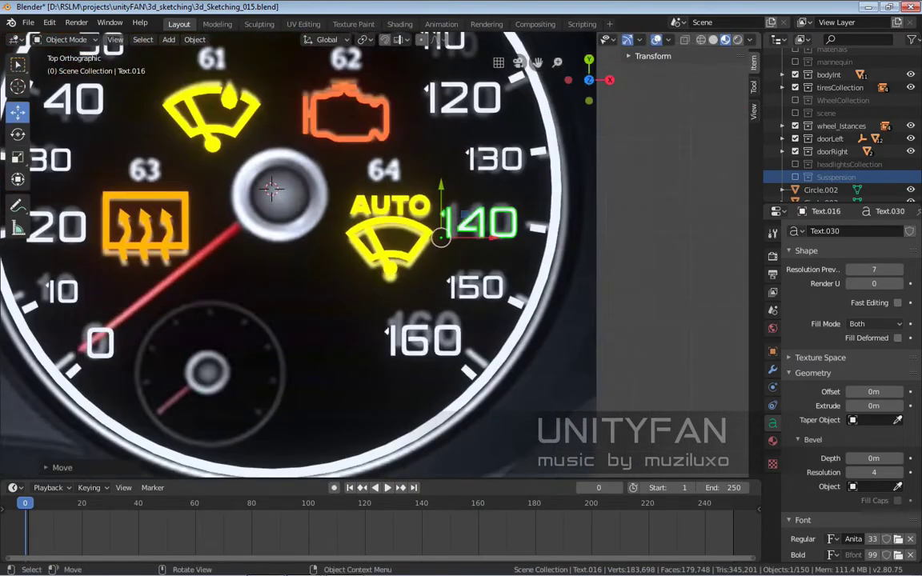
{"action": "scroll", "coordinate": [441, 237], "scroll_direction": "down", "scroll_amount": 3}
{"action": "left_click", "coordinate": [450, 234]}
{"action": "middle_click_drag", "start_coordinate": [450, 234], "coordinate": [480, 265]}
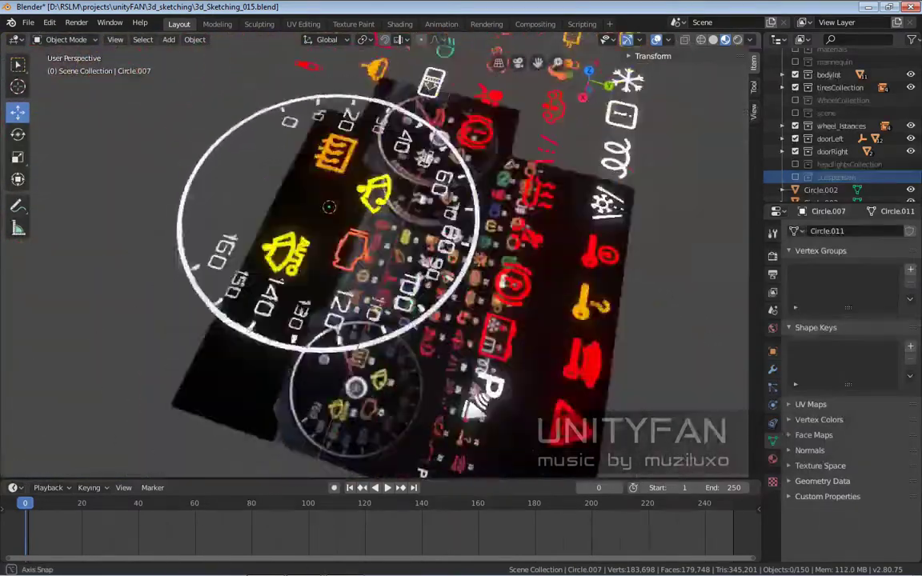
- In top view, edit the dial ring mesh and pan across the 30–160 ticks
{"action": "key", "text": "KP_7"}
{"action": "scroll", "coordinate": [374, 255], "scroll_direction": "up", "scroll_amount": 3}
{"action": "key", "text": "Tab"}
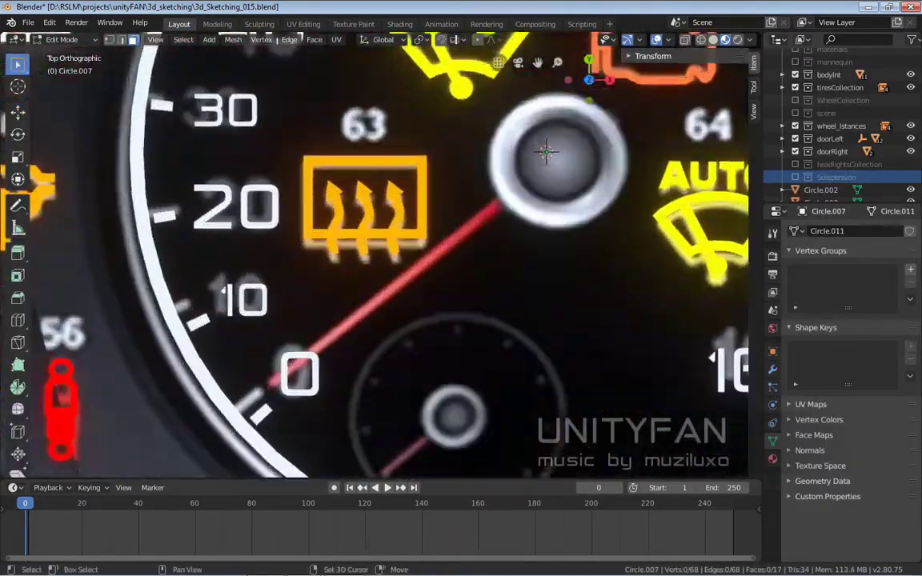
{"action": "scroll", "coordinate": [373, 255], "scroll_direction": "up", "scroll_amount": 3}
{"action": "middle_click_drag", "start_coordinate": [374, 255], "coordinate": [33, 168], "text": "shift"}
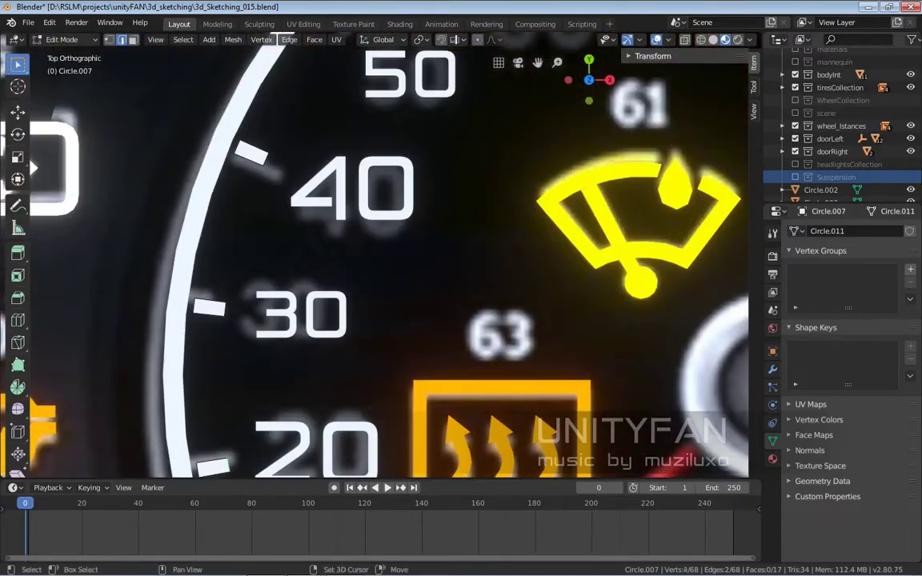
{"action": "scroll", "coordinate": [34, 167], "scroll_direction": "down", "scroll_amount": 2}
{"action": "middle_click_drag", "start_coordinate": [34, 167], "coordinate": [264, 337], "text": "shift"}
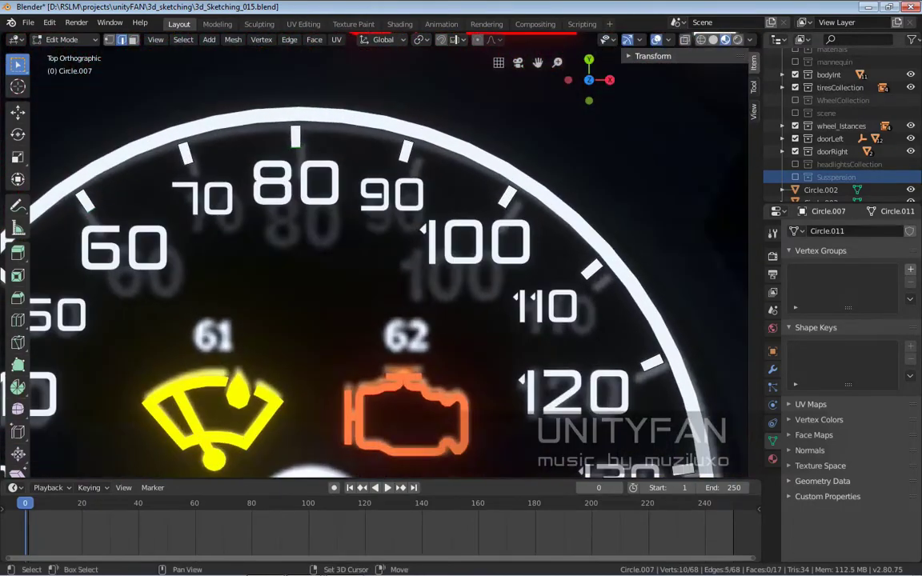
{"action": "scroll", "coordinate": [265, 336], "scroll_direction": "up", "scroll_amount": 3}
{"action": "mouse_move", "coordinate": [265, 473]}
{"action": "middle_mouse_down", "text": "shift"}
{"action": "mouse_move", "coordinate": [341, 255]}
{"action": "mouse_move", "coordinate": [355, 256]}
{"action": "middle_mouse_up", "text": "shift"}
{"action": "scroll", "coordinate": [340, 254], "scroll_direction": "down", "scroll_amount": 3}
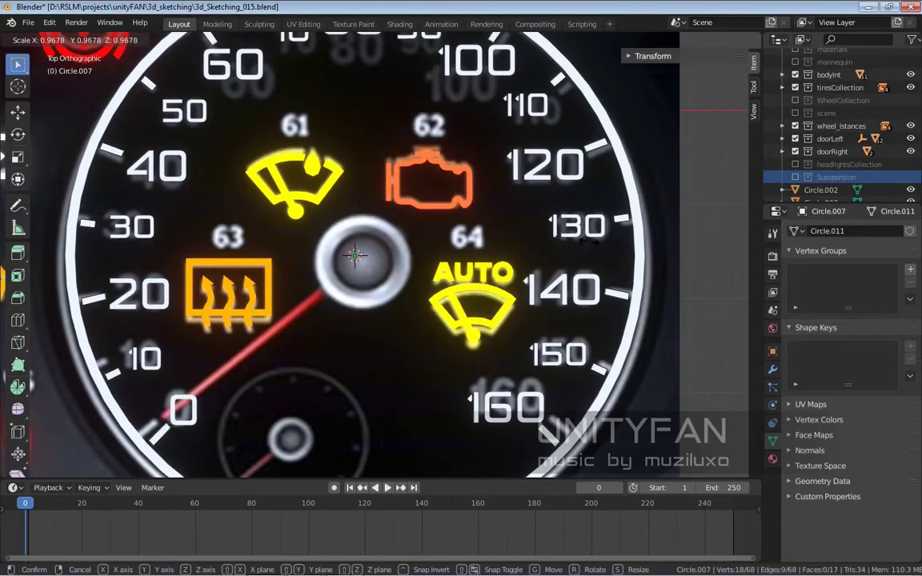
{"action": "scroll", "coordinate": [354, 257], "scroll_direction": "up", "scroll_amount": 1}
- Move the selected tick marks along Y and set the pivot for scaling them
{"action": "key", "text": "g"}
{"action": "key", "text": "y"}
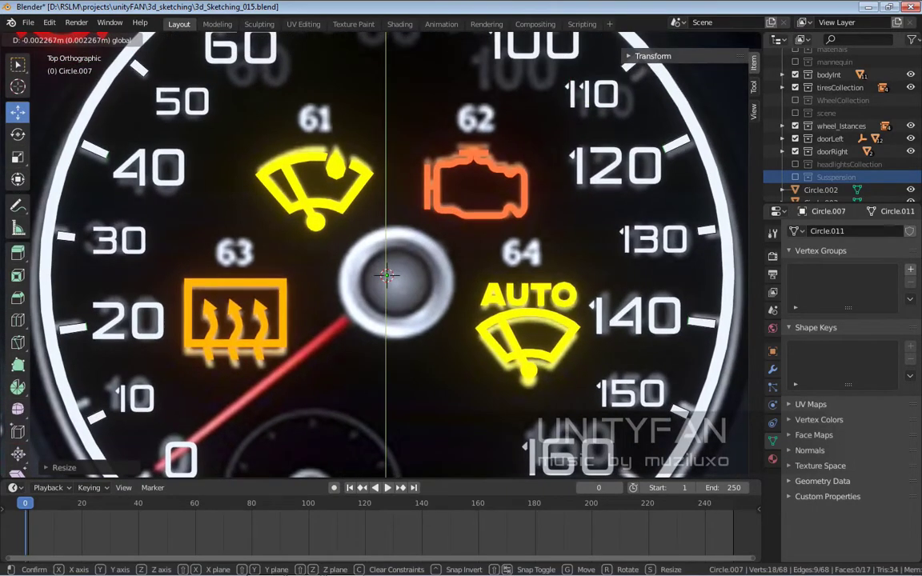
{"action": "scroll", "coordinate": [377, 256], "scroll_direction": "down", "scroll_amount": 2}
{"action": "scroll", "coordinate": [376, 256], "scroll_direction": "up", "scroll_amount": 3}
{"action": "scroll", "coordinate": [377, 257], "scroll_direction": "up", "scroll_amount": 2}
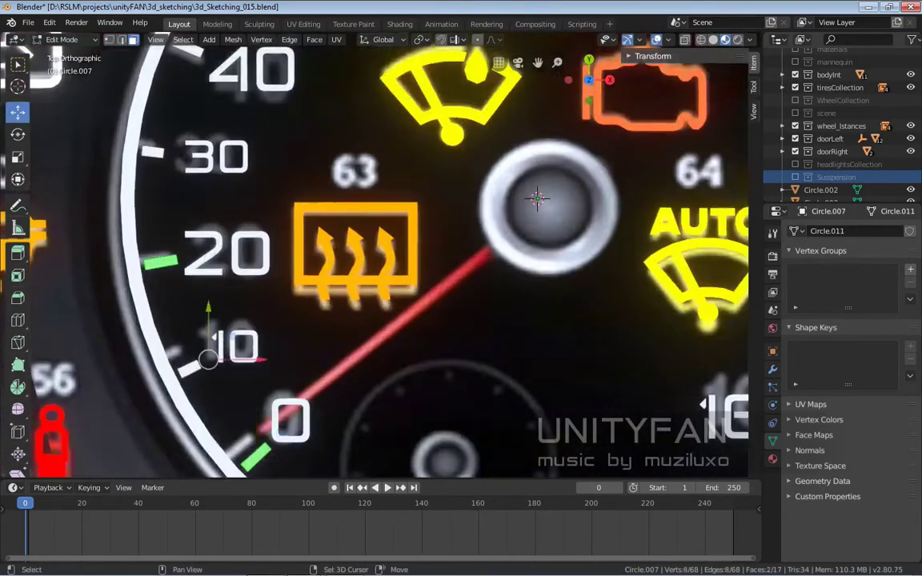
{"action": "middle_click_drag", "start_coordinate": [376, 256], "coordinate": [338, 480], "text": "shift"}
{"action": "mouse_move", "coordinate": [480, 361]}
{"action": "middle_mouse_down", "text": "shift"}
{"action": "mouse_move", "coordinate": [337, 417]}
{"action": "mouse_move", "coordinate": [217, 368]}
{"action": "mouse_move", "coordinate": [104, 240]}
{"action": "mouse_move", "coordinate": [104, 64]}
{"action": "middle_mouse_up", "text": "shift"}
{"action": "scroll", "coordinate": [296, 256], "scroll_direction": "down", "scroll_amount": 4}
{"action": "scroll", "coordinate": [296, 256], "scroll_direction": "down", "scroll_amount": 1}
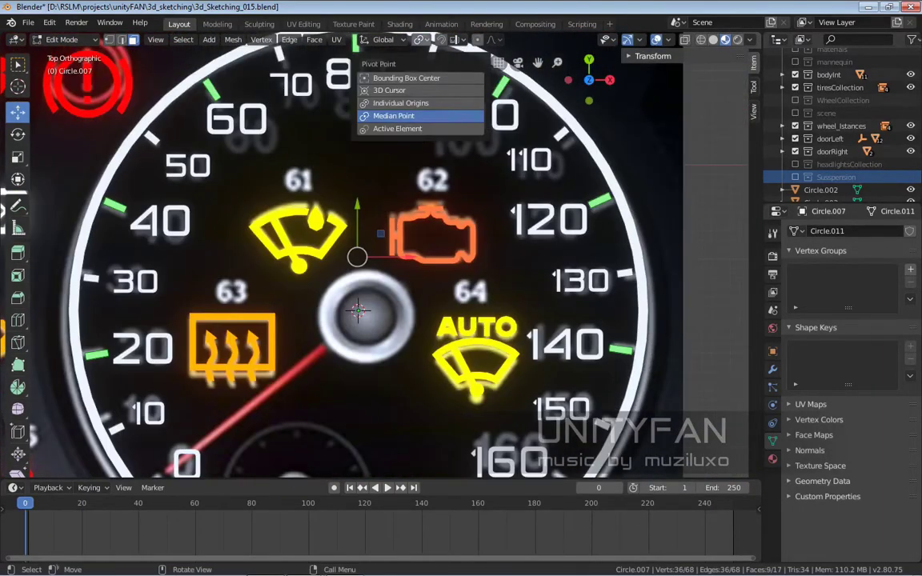
{"action": "middle_click_drag", "start_coordinate": [400, 160], "coordinate": [379, 126], "text": "shift"}
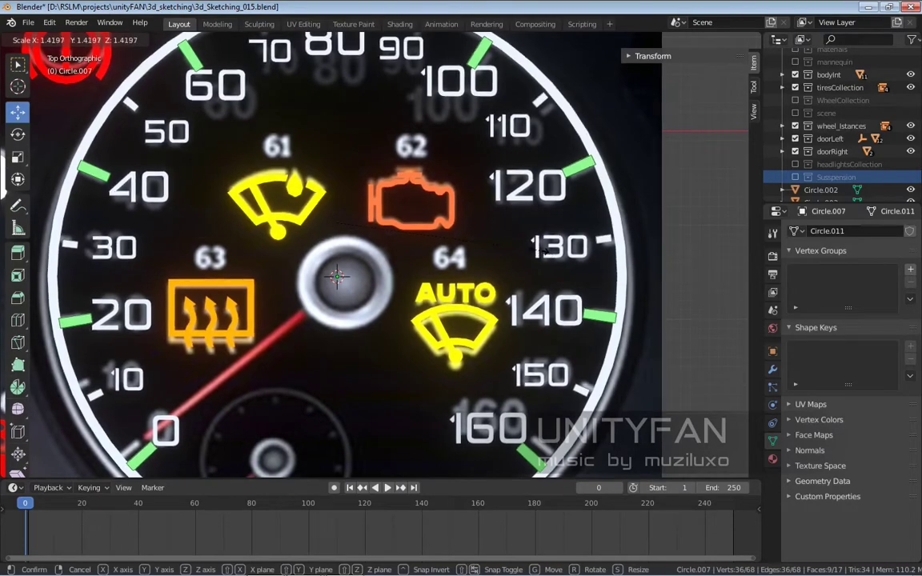
{"action": "key", "text": "Escape"}
{"action": "scroll", "coordinate": [336, 160], "scroll_direction": "up", "scroll_amount": 3}
{"action": "left_click", "coordinate": [344, 140]}
- Select the 100, 80, 60 and 40 numerals together
{"action": "scroll", "coordinate": [337, 152], "scroll_direction": "up", "scroll_amount": 1}
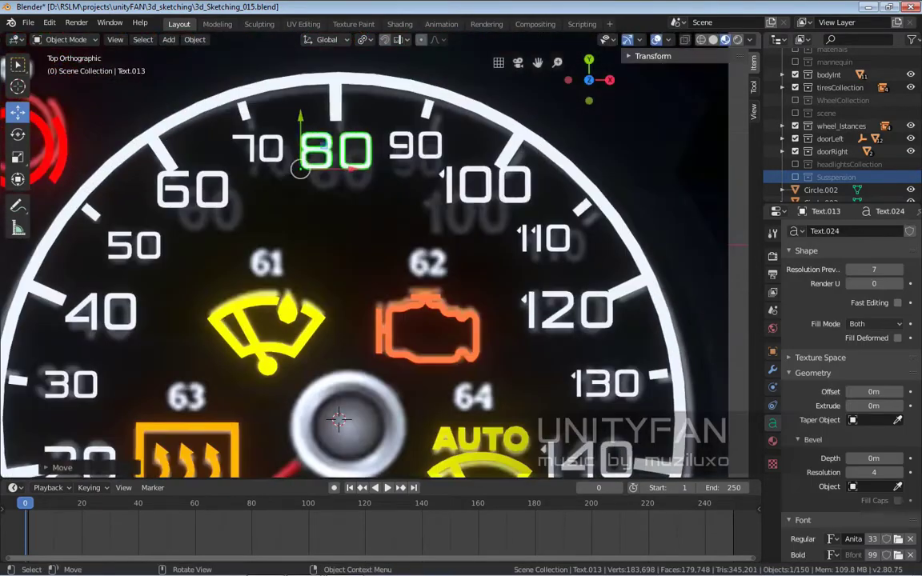
{"action": "scroll", "coordinate": [364, 264], "scroll_direction": "down", "scroll_amount": 6}
{"action": "scroll", "coordinate": [364, 264], "scroll_direction": "up", "scroll_amount": 3}
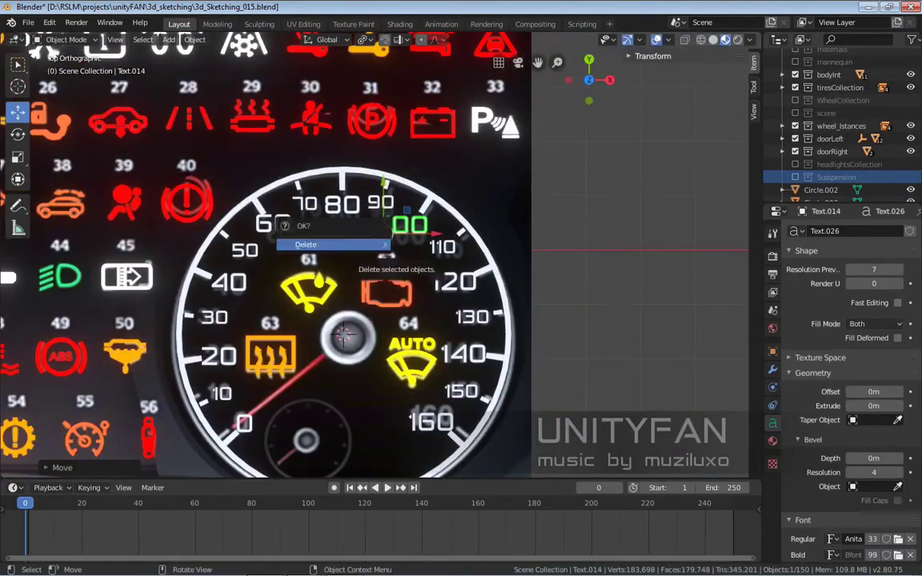
{"action": "left_click", "coordinate": [377, 244]}
{"action": "scroll", "coordinate": [344, 240], "scroll_direction": "up", "scroll_amount": 2}
{"action": "left_click", "coordinate": [422, 202], "text": "shift"}
{"action": "left_click", "coordinate": [403, 160], "text": "shift"}
{"action": "scroll", "coordinate": [344, 240], "scroll_direction": "down", "scroll_amount": 2}
{"action": "left_click", "coordinate": [271, 223], "text": "shift"}
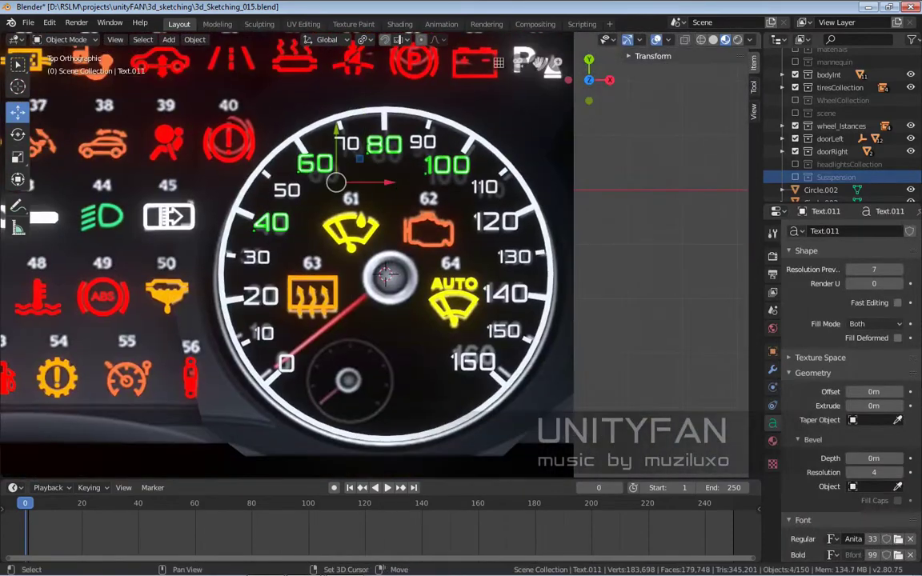
- Scale the selected even numerals down slightly
{"action": "scroll", "coordinate": [353, 240], "scroll_direction": "up", "scroll_amount": 2}
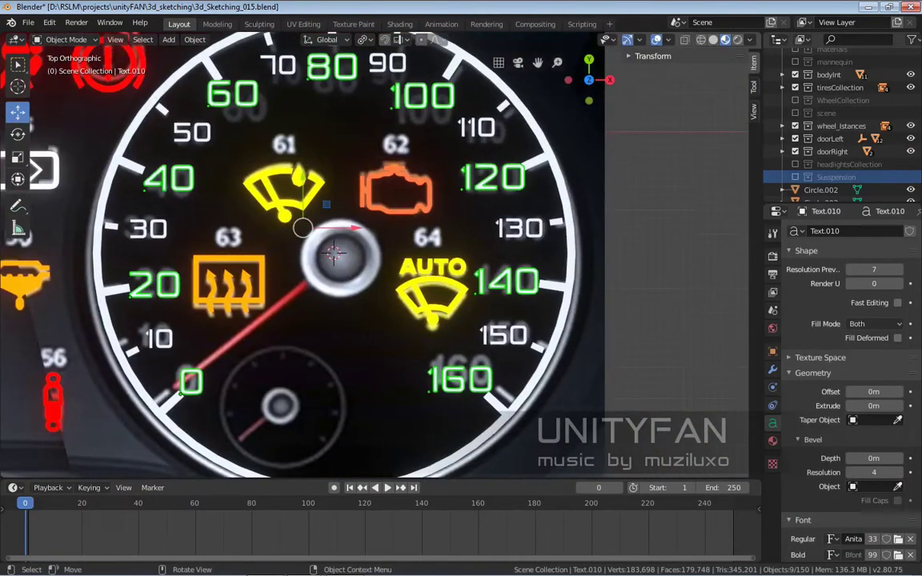
{"action": "key", "text": "s"}
{"action": "left_click", "coordinate": [352, 240]}
{"action": "scroll", "coordinate": [352, 240], "scroll_direction": "down", "scroll_amount": 2}
{"action": "left_click_drag", "start_coordinate": [575, 320], "coordinate": [523, 320]}
- Select the 50, 70, 110, 30, 10 and 150 numerals and confirm their scaling
{"action": "scroll", "coordinate": [336, 264], "scroll_direction": "up", "scroll_amount": 2}
{"action": "left_click", "coordinate": [172, 184]}
{"action": "left_click", "coordinate": [256, 118], "text": "shift"}
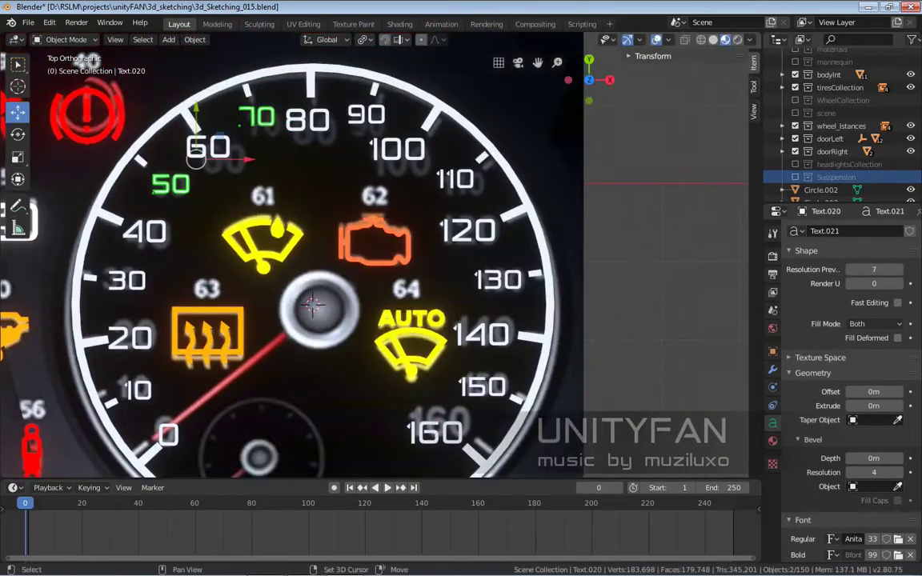
{"action": "left_click", "coordinate": [454, 179], "text": "shift"}
{"action": "left_click", "coordinate": [127, 280], "text": "shift"}
{"action": "left_click", "coordinate": [155, 330], "text": "shift"}
{"action": "left_click", "coordinate": [500, 327], "text": "shift"}
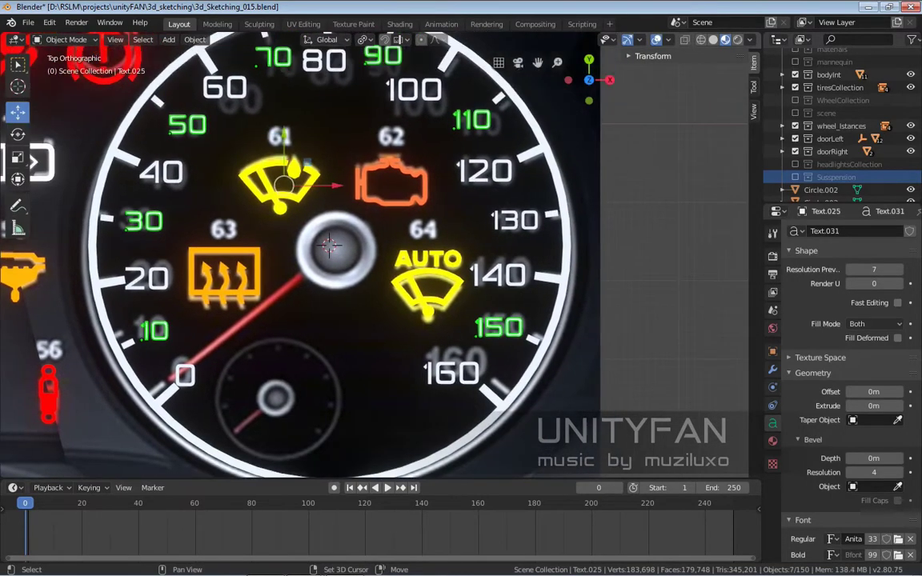
{"action": "left_click", "coordinate": [621, 325]}
- Move the 80 numeral into a better spot along the ticks
{"action": "scroll", "coordinate": [353, 265], "scroll_direction": "down", "scroll_amount": 2}
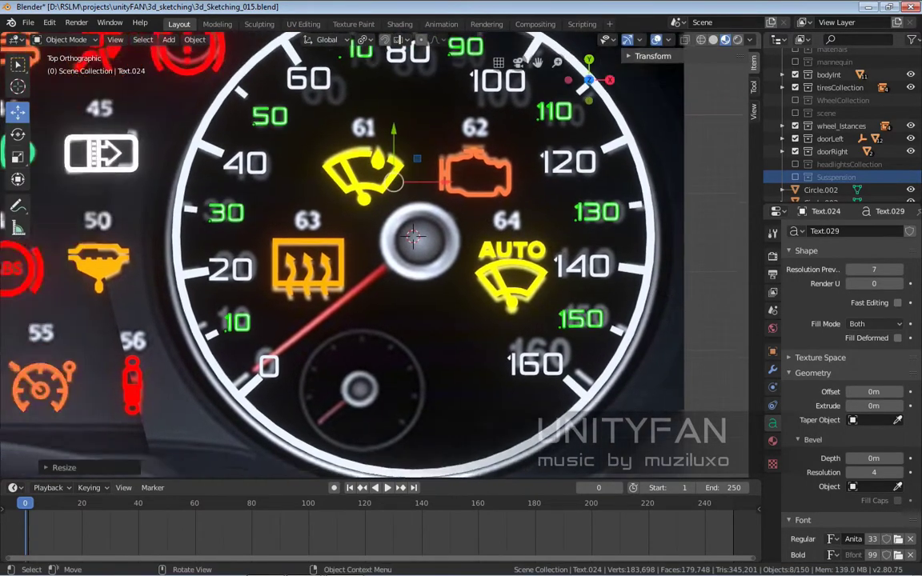
{"action": "scroll", "coordinate": [352, 264], "scroll_direction": "up", "scroll_amount": 2}
{"action": "scroll", "coordinate": [352, 265], "scroll_direction": "down", "scroll_amount": 2}
{"action": "scroll", "coordinate": [352, 264], "scroll_direction": "up", "scroll_amount": 3}
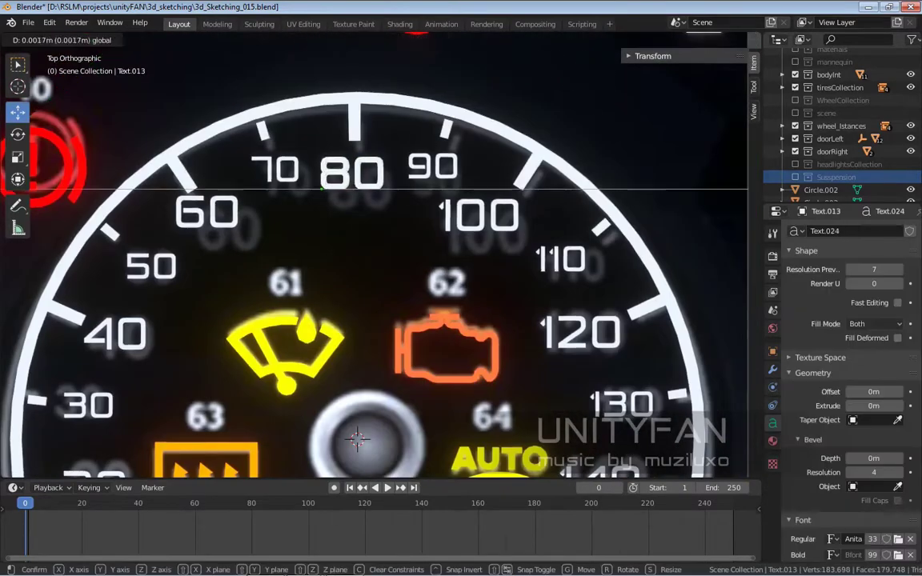
{"action": "left_click", "coordinate": [354, 165]}
{"action": "key", "text": "g"}
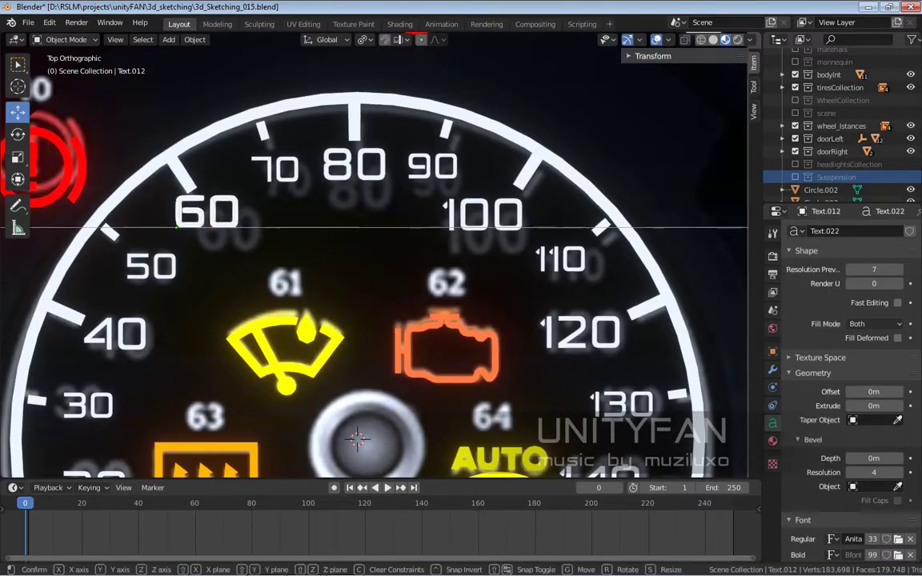
{"action": "key", "text": "Return"}
{"action": "scroll", "coordinate": [374, 254], "scroll_direction": "down", "scroll_amount": 2}
{"action": "scroll", "coordinate": [374, 254], "scroll_direction": "up", "scroll_amount": 1}
- Reposition another numeral near the 40 on the dial's left side
{"action": "left_click", "coordinate": [228, 239]}
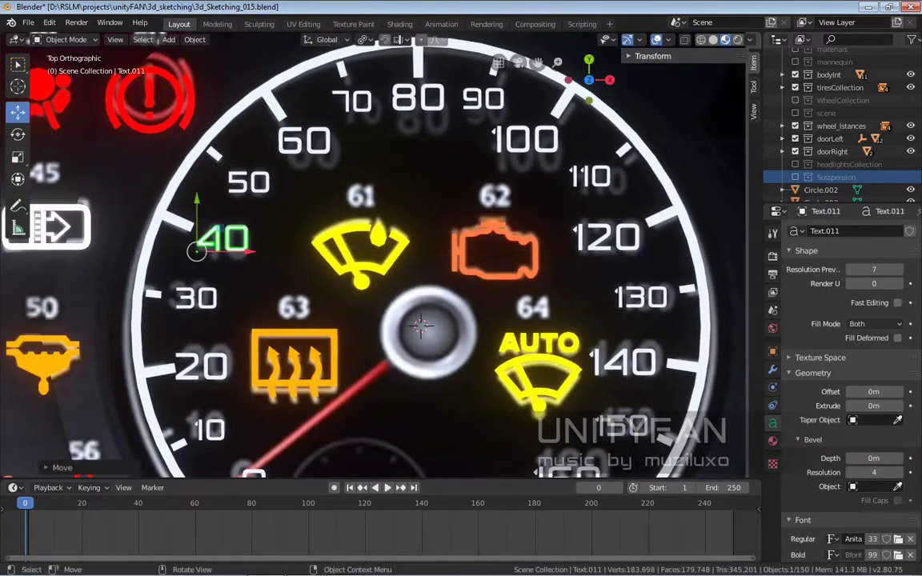
{"action": "scroll", "coordinate": [374, 254], "scroll_direction": "up", "scroll_amount": 2}
{"action": "left_click", "coordinate": [36, 308]}
{"action": "key", "text": "g"}
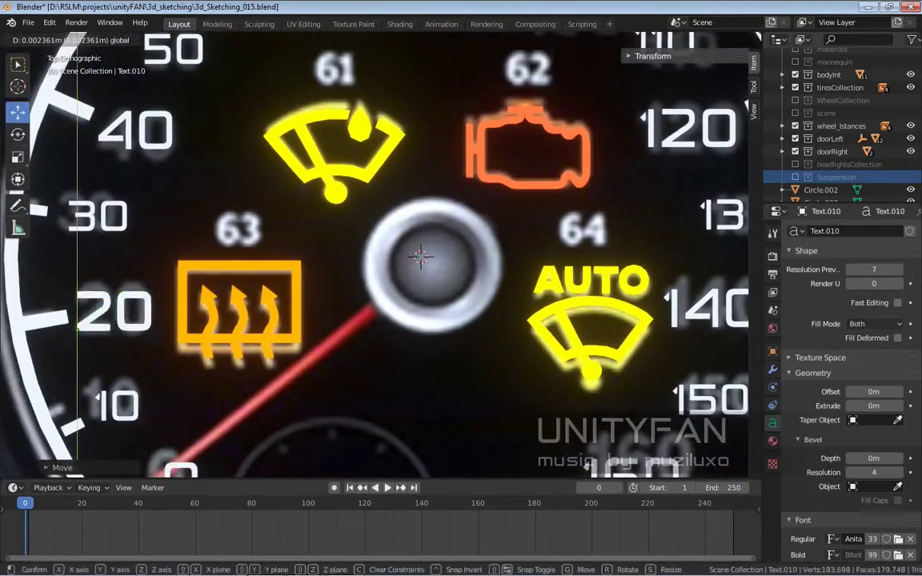
{"action": "key", "text": "Return"}
{"action": "scroll", "coordinate": [420, 257], "scroll_direction": "down", "scroll_amount": 2}
{"action": "scroll", "coordinate": [420, 256], "scroll_direction": "up", "scroll_amount": 1}
- Keep the 0 numeral in place and orbit to see the gauge in perspective
{"action": "left_click", "coordinate": [524, 226]}
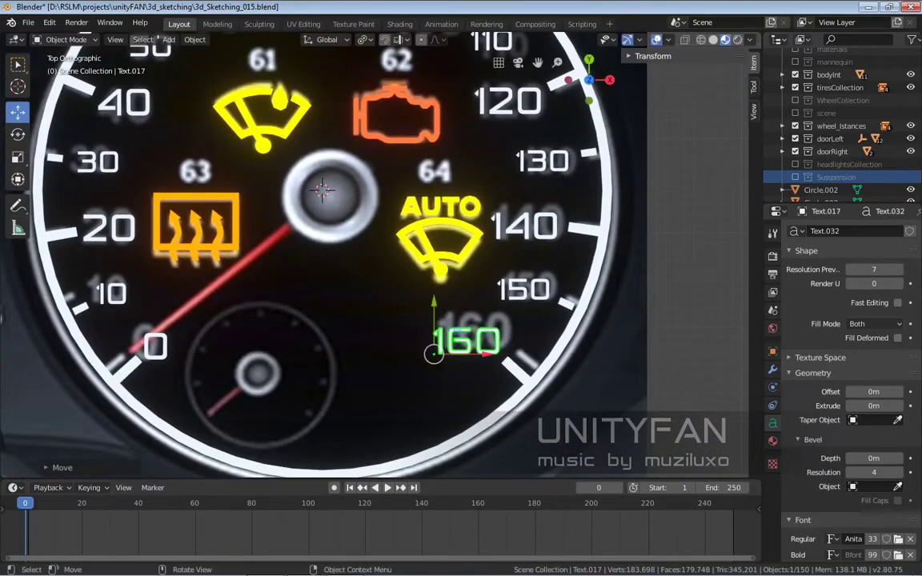
{"action": "scroll", "coordinate": [365, 320], "scroll_direction": "up", "scroll_amount": 1}
{"action": "left_click", "coordinate": [206, 329]}
{"action": "key", "text": "g"}
{"action": "key", "text": "Escape"}
{"action": "scroll", "coordinate": [364, 321], "scroll_direction": "down", "scroll_amount": 3}
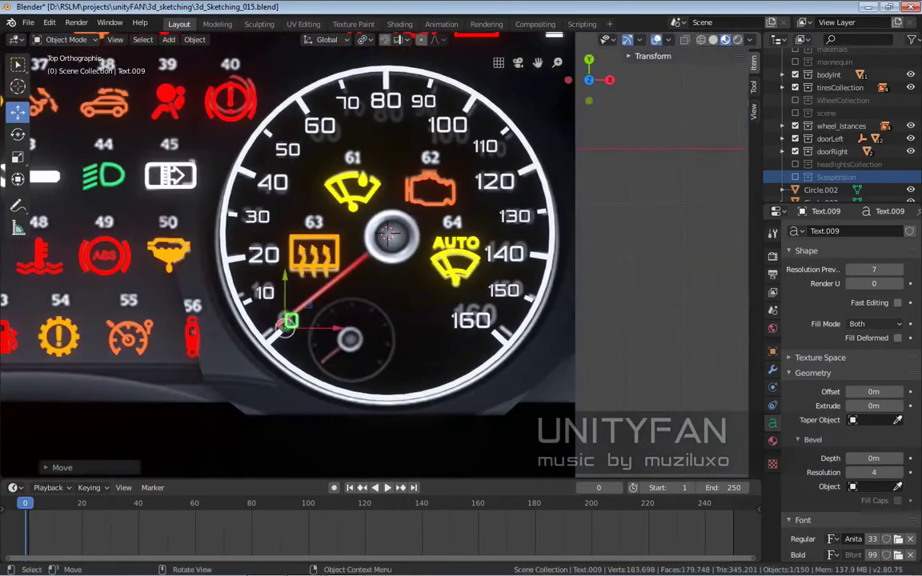
{"action": "mouse_move", "coordinate": [364, 321]}
{"action": "middle_mouse_down"}
{"action": "mouse_move", "coordinate": [364, 200]}
{"action": "mouse_move", "coordinate": [364, 265]}
{"action": "middle_mouse_up"}
- Add a trial mesh circle, scale it to the gauge rim, and try an inset before cancelling
{"action": "key", "text": "shift+a"}
{"action": "left_click", "coordinate": [555, 267]}
{"action": "scroll", "coordinate": [556, 267], "scroll_direction": "down", "scroll_amount": 2}
{"action": "key", "text": "Tab"}
{"action": "scroll", "coordinate": [556, 268], "scroll_direction": "up", "scroll_amount": 1}
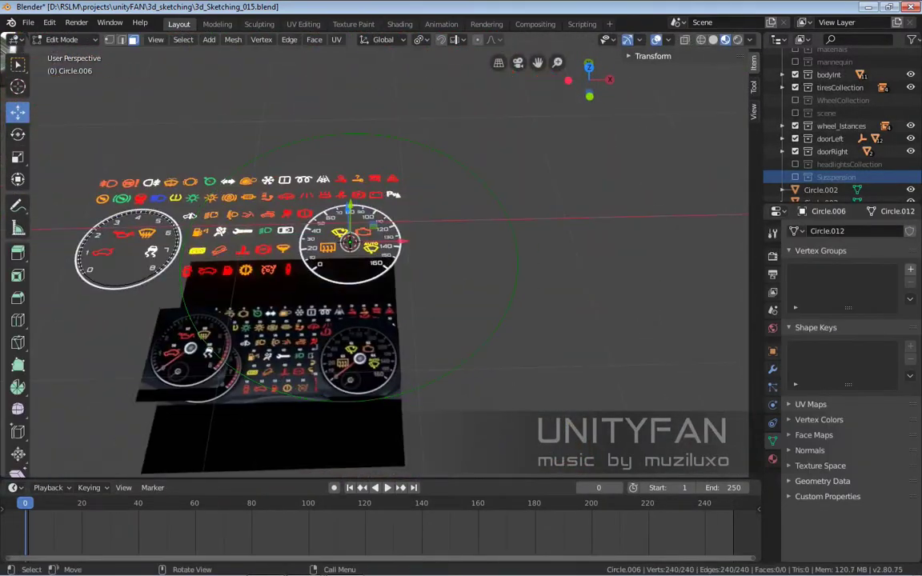
{"action": "key", "text": "s"}
{"action": "scroll", "coordinate": [561, 304], "scroll_direction": "up", "scroll_amount": 5}
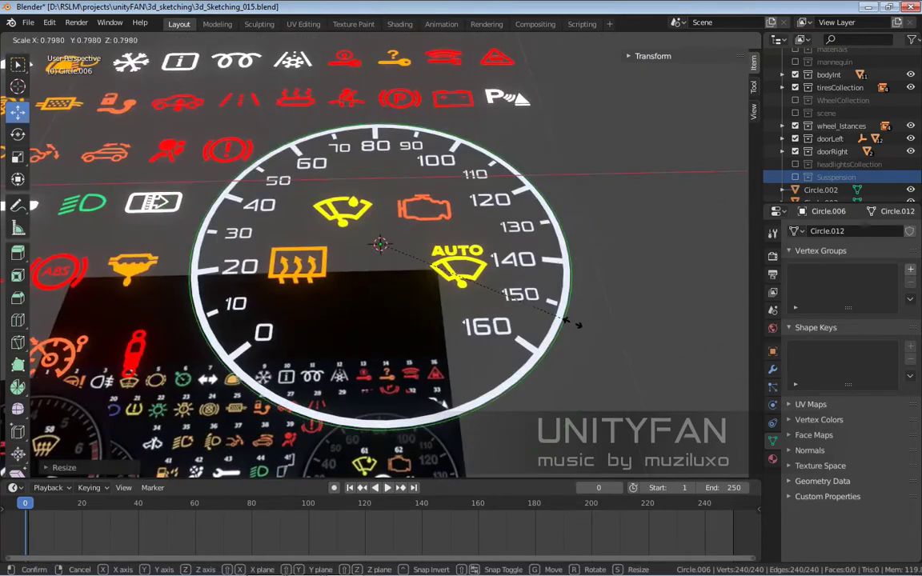
{"action": "left_click", "coordinate": [581, 323]}
{"action": "scroll", "coordinate": [561, 320], "scroll_direction": "up", "scroll_amount": 2}
{"action": "key", "text": "i"}
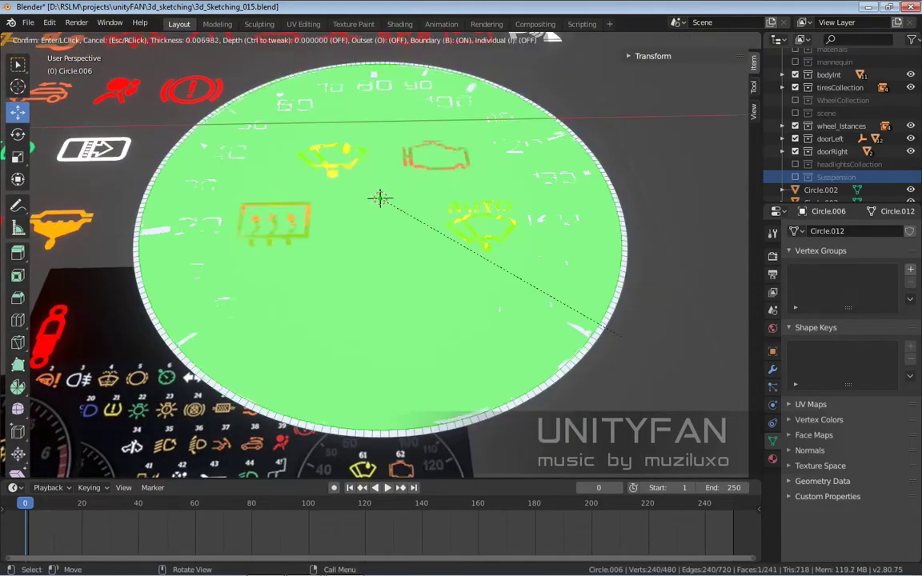
{"action": "key", "text": "Escape"}
- Delete the trial circle and view the whole dashboard
{"action": "key", "text": "x"}
{"action": "left_click", "coordinate": [559, 303]}
{"action": "scroll", "coordinate": [560, 302], "scroll_direction": "up", "scroll_amount": 3}
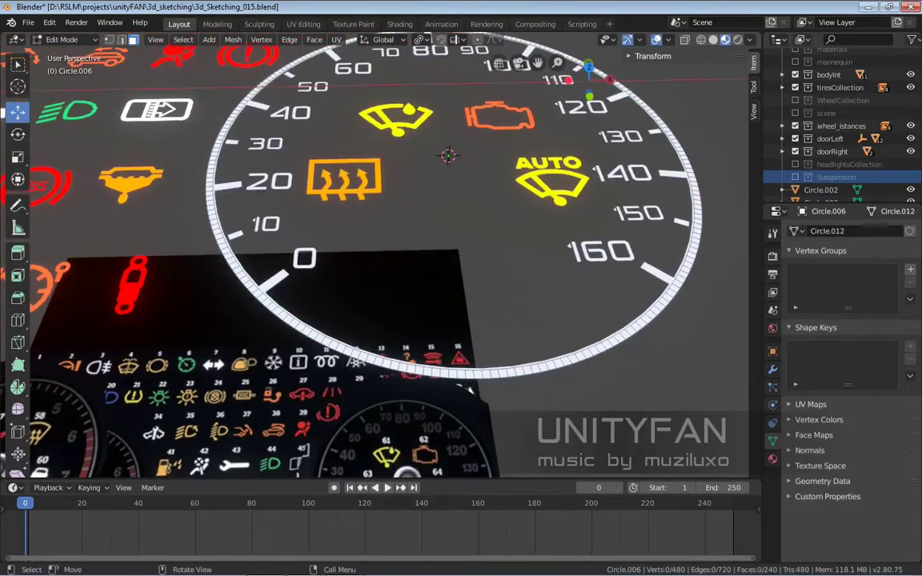
{"action": "key", "text": "Tab"}
{"action": "key", "text": "Delete"}
{"action": "scroll", "coordinate": [474, 170], "scroll_direction": "down", "scroll_amount": 4}
{"action": "mouse_move", "coordinate": [474, 170]}
{"action": "middle_mouse_down"}
{"action": "mouse_move", "coordinate": [400, 240]}
{"action": "mouse_move", "coordinate": [481, 241]}
{"action": "middle_mouse_up"}
- Select the left dial ring and snap it to the 3D cursor
{"action": "left_click", "coordinate": [432, 257]}
{"action": "left_click", "coordinate": [600, 257]}
{"action": "mouse_move", "coordinate": [376, 256]}
{"action": "middle_mouse_down"}
{"action": "mouse_move", "coordinate": [448, 240]}
{"action": "mouse_move", "coordinate": [384, 257]}
{"action": "middle_mouse_up"}
{"action": "scroll", "coordinate": [384, 256], "scroll_direction": "up", "scroll_amount": 2}
{"action": "middle_click_drag", "start_coordinate": [240, 256], "coordinate": [384, 256], "text": "shift"}
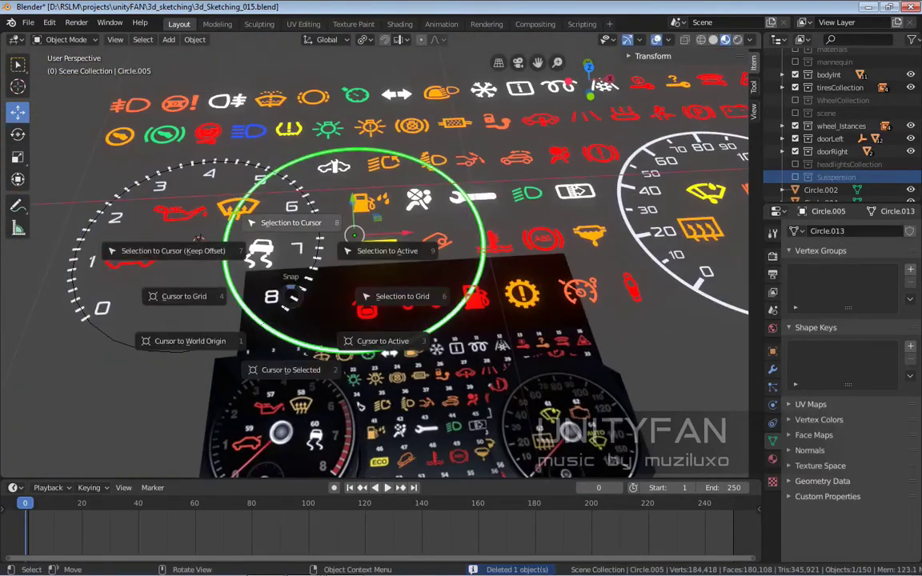
{"action": "left_click", "coordinate": [291, 222]}
- Zoom out over the dashboard and select the right dial ring
{"action": "mouse_move", "coordinate": [291, 222]}
{"action": "middle_mouse_down"}
{"action": "mouse_move", "coordinate": [360, 256]}
{"action": "mouse_move", "coordinate": [409, 219]}
{"action": "mouse_move", "coordinate": [449, 240]}
{"action": "middle_mouse_up"}
{"action": "scroll", "coordinate": [361, 256], "scroll_direction": "down", "scroll_amount": 2}
{"action": "scroll", "coordinate": [368, 264], "scroll_direction": "up", "scroll_amount": 3}
{"action": "left_click", "coordinate": [553, 240]}
{"action": "left_click", "coordinate": [677, 248]}
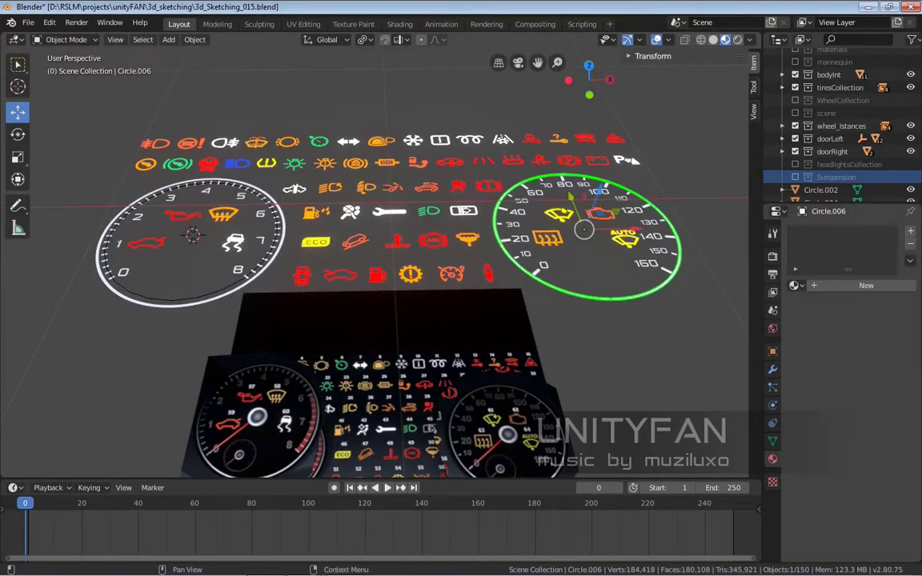
- Set the DashboardLetter material's base colour to black
{"action": "left_click", "coordinate": [773, 459]}
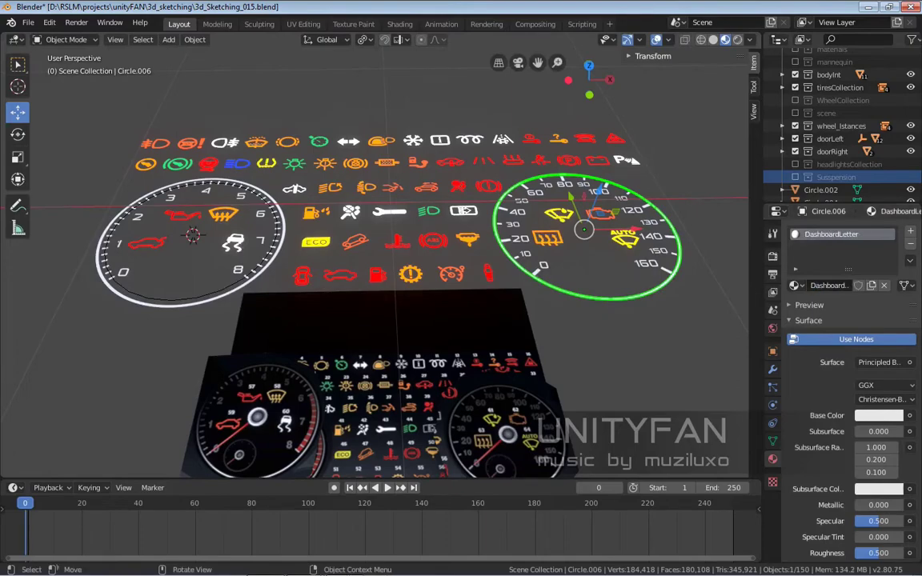
{"action": "scroll", "coordinate": [561, 241], "scroll_direction": "up", "scroll_amount": 4}
{"action": "key", "text": "w"}
{"action": "scroll", "coordinate": [351, 463], "scroll_direction": "up", "scroll_amount": 3}
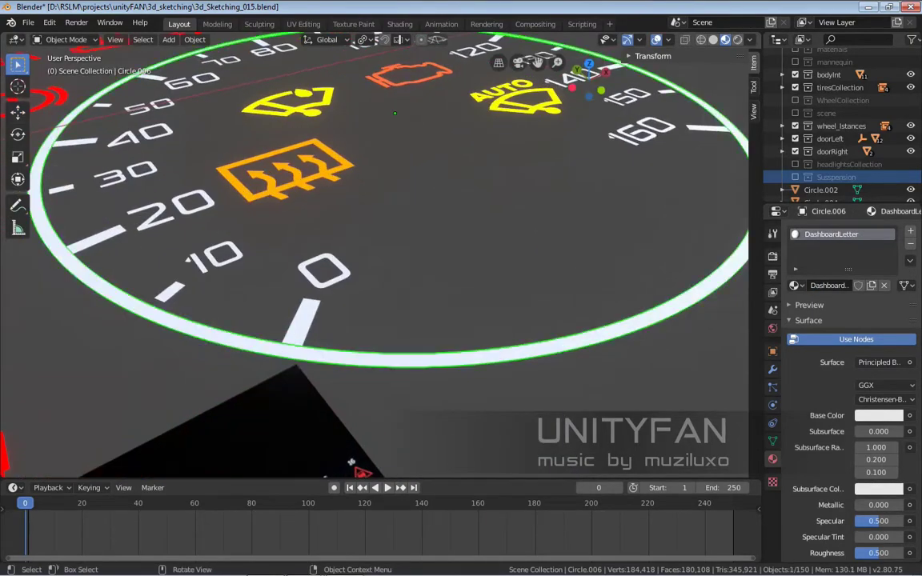
{"action": "left_click", "coordinate": [878, 415]}
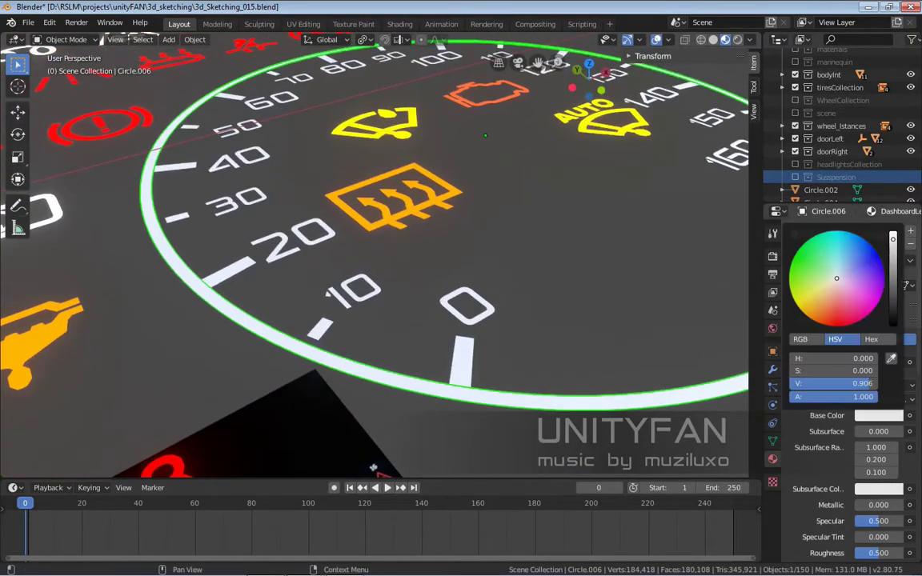
{"action": "left_click_drag", "start_coordinate": [893, 240], "coordinate": [894, 324]}
- Apply the DashboardLetter material to each gauge numeral, including the 50
{"action": "mouse_move", "coordinate": [384, 321]}
{"action": "middle_mouse_down"}
{"action": "mouse_move", "coordinate": [217, 228]}
{"action": "mouse_move", "coordinate": [345, 297]}
{"action": "middle_mouse_up"}
{"action": "mouse_move", "coordinate": [831, 234]}
{"action": "left_mouse_down"}
{"action": "mouse_move", "coordinate": [704, 288]}
{"action": "mouse_move", "coordinate": [405, 308]}
{"action": "left_mouse_up"}
{"action": "middle_click_drag", "start_coordinate": [405, 308], "coordinate": [489, 365], "text": "shift"}
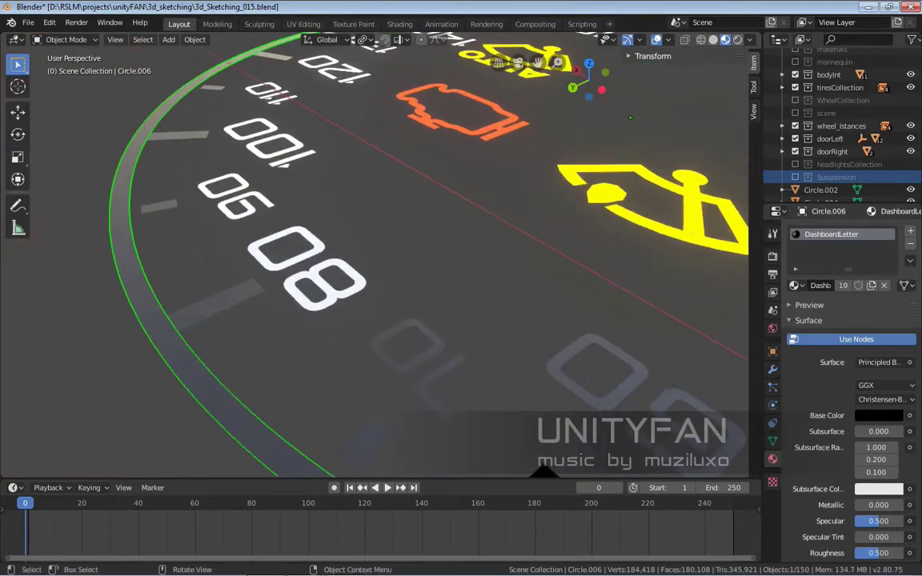
{"action": "left_click_drag", "start_coordinate": [794, 286], "coordinate": [535, 286]}
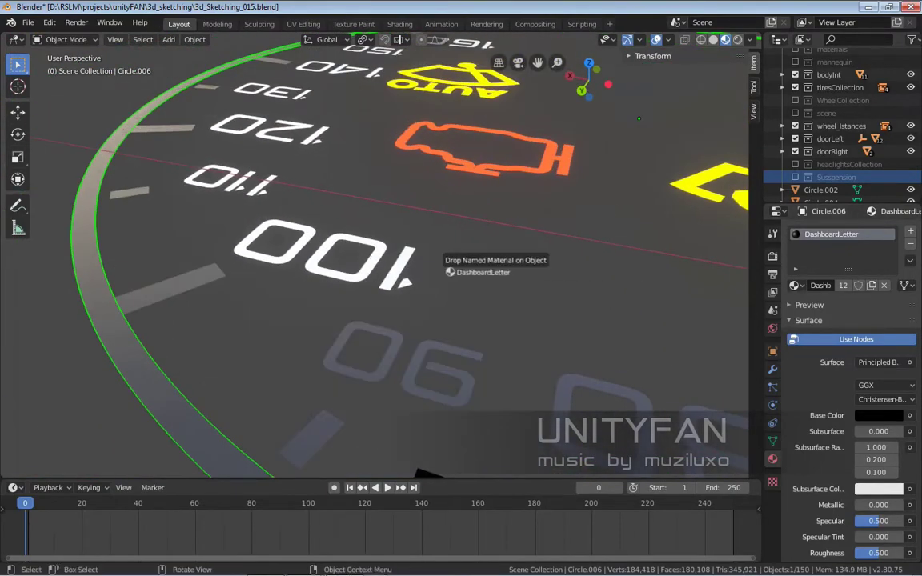
{"action": "left_click_drag", "start_coordinate": [441, 257], "coordinate": [441, 256]}
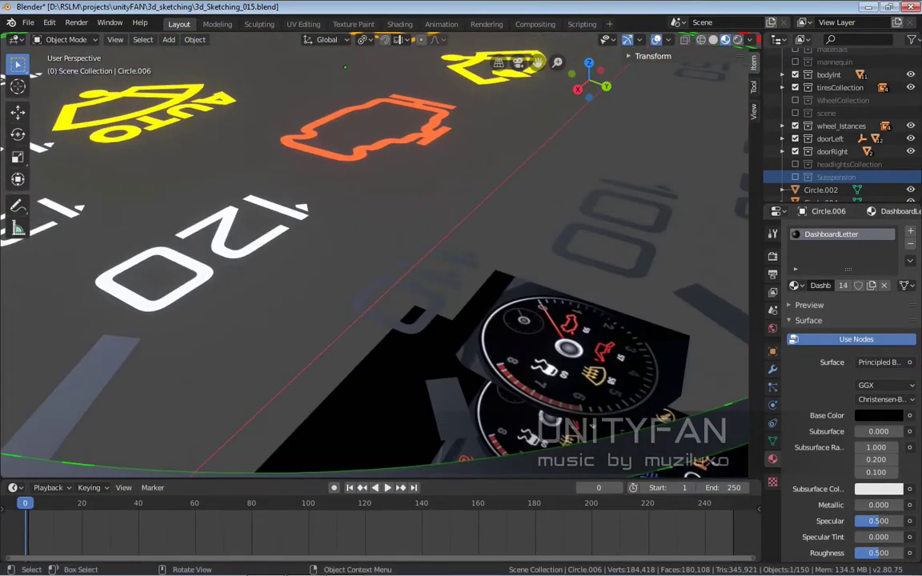
{"action": "middle_click_drag", "start_coordinate": [376, 257], "coordinate": [416, 264]}
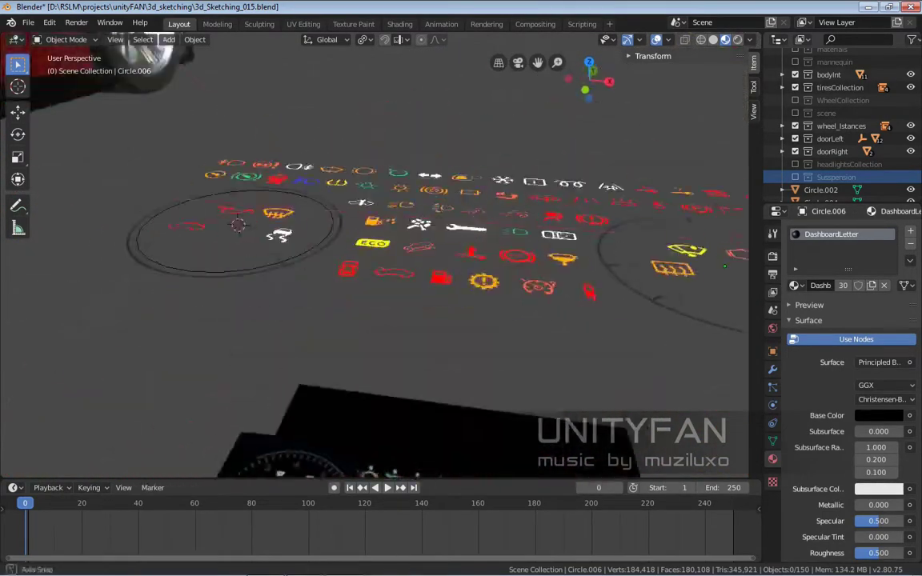
- Delete the extra Circle.006 ring and set the dial ring's base colour to white
{"action": "key", "text": "Delete"}
{"action": "left_click", "coordinate": [248, 298]}
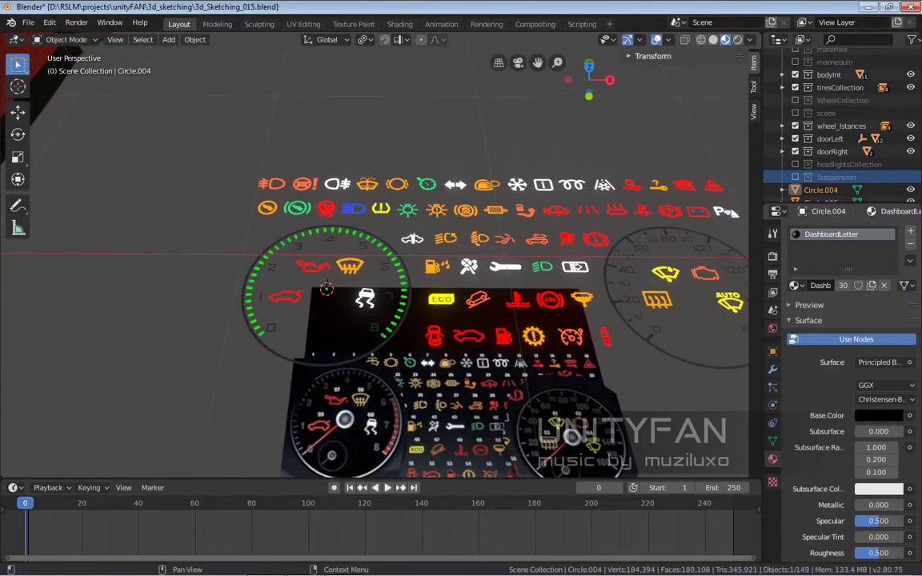
{"action": "left_click", "coordinate": [879, 416]}
{"action": "left_click_drag", "start_coordinate": [900, 340], "coordinate": [900, 248]}
- View the dashboard from above and reselect the left dial ring
{"action": "mouse_move", "coordinate": [480, 320]}
{"action": "middle_mouse_down"}
{"action": "mouse_move", "coordinate": [417, 264]}
{"action": "mouse_move", "coordinate": [288, 232]}
{"action": "middle_mouse_up"}
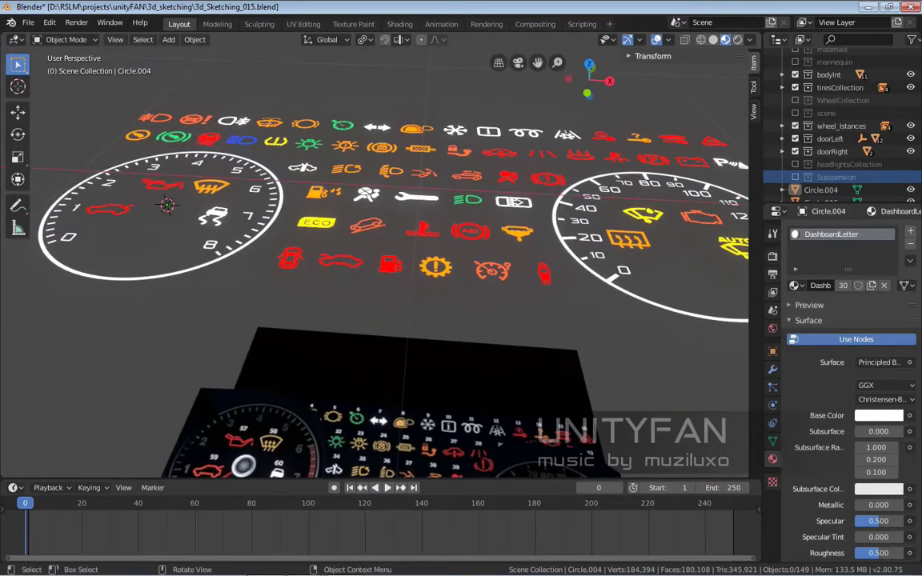
{"action": "scroll", "coordinate": [384, 264], "scroll_direction": "down", "scroll_amount": 4}
{"action": "middle_click_drag", "start_coordinate": [384, 265], "coordinate": [385, 224]}
{"action": "scroll", "coordinate": [384, 265], "scroll_direction": "up", "scroll_amount": 2}
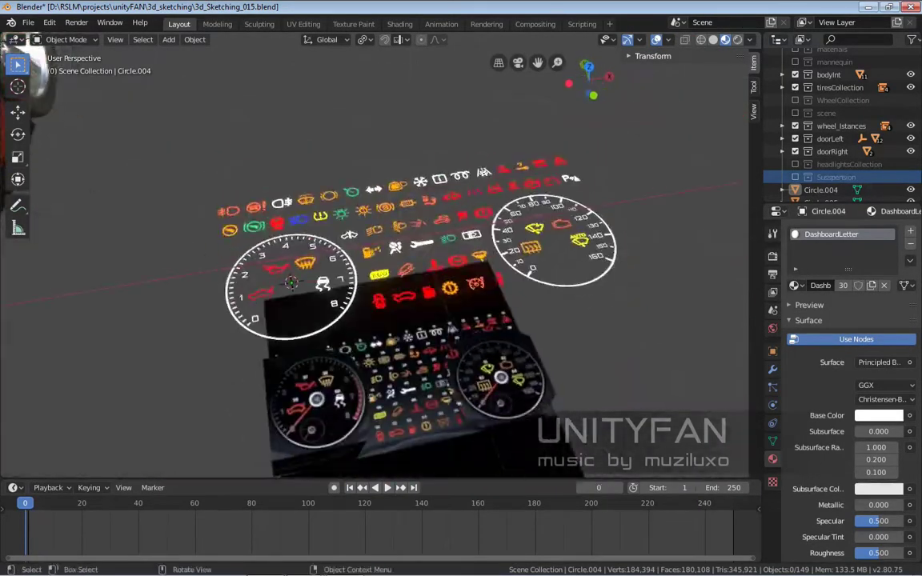
{"action": "scroll", "coordinate": [288, 280], "scroll_direction": "up", "scroll_amount": 2}
{"action": "left_click", "coordinate": [240, 320]}
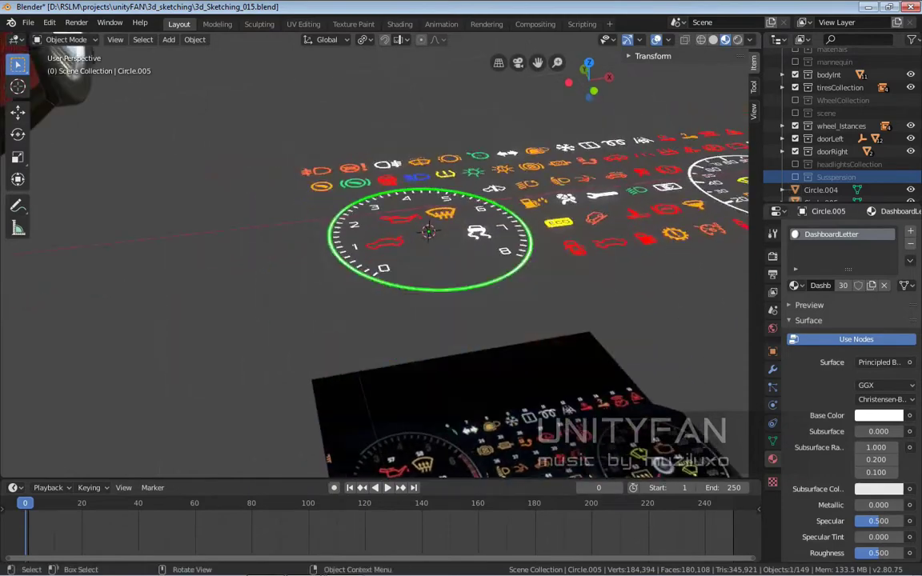
{"action": "scroll", "coordinate": [368, 280], "scroll_direction": "up", "scroll_amount": 3}
{"action": "scroll", "coordinate": [370, 296], "scroll_direction": "up", "scroll_amount": 2}
{"action": "key", "text": "shift+a"}
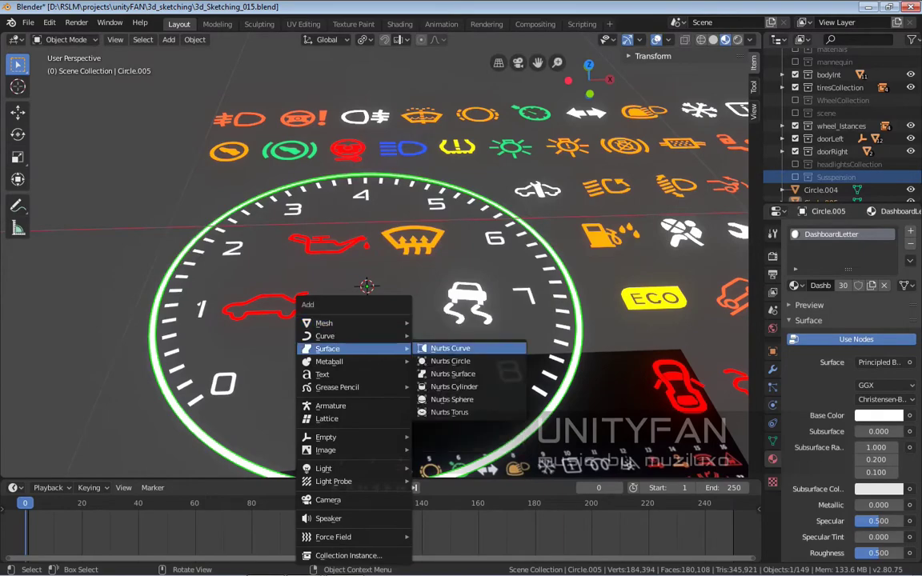
- Add a 240-vertex mesh circle at the dial centre, shrunk to a small hub
{"action": "left_click", "coordinate": [448, 348]}
{"action": "scroll", "coordinate": [368, 281], "scroll_direction": "down", "scroll_amount": 3}
{"action": "scroll", "coordinate": [369, 280], "scroll_direction": "down", "scroll_amount": 3}
{"action": "left_click", "coordinate": [64, 472]}
{"action": "double_click", "coordinate": [170, 327]}
{"action": "type", "text": "240"}
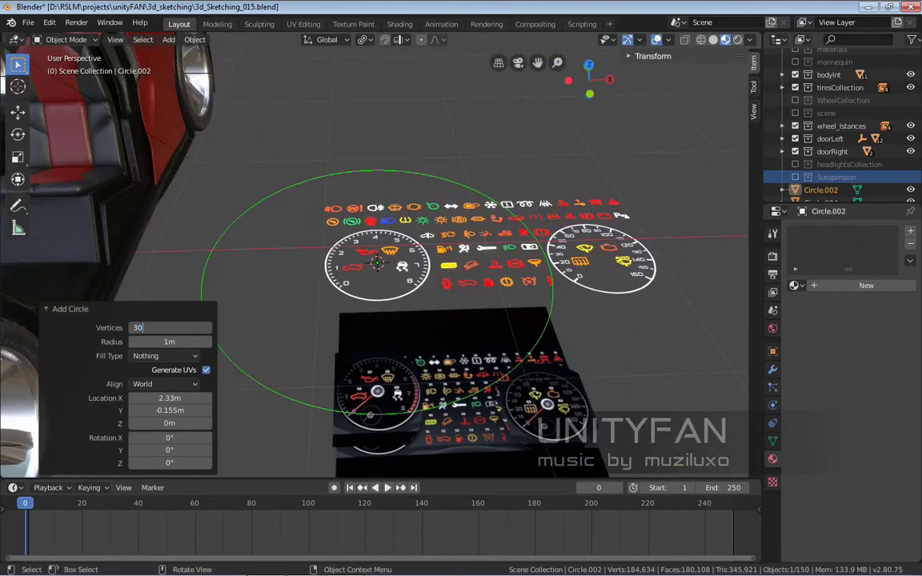
{"action": "type", "text": "s"}
{"action": "left_click", "coordinate": [352, 288]}
{"action": "scroll", "coordinate": [353, 288], "scroll_direction": "up", "scroll_amount": 2}
{"action": "scroll", "coordinate": [422, 309], "scroll_direction": "up", "scroll_amount": 2}
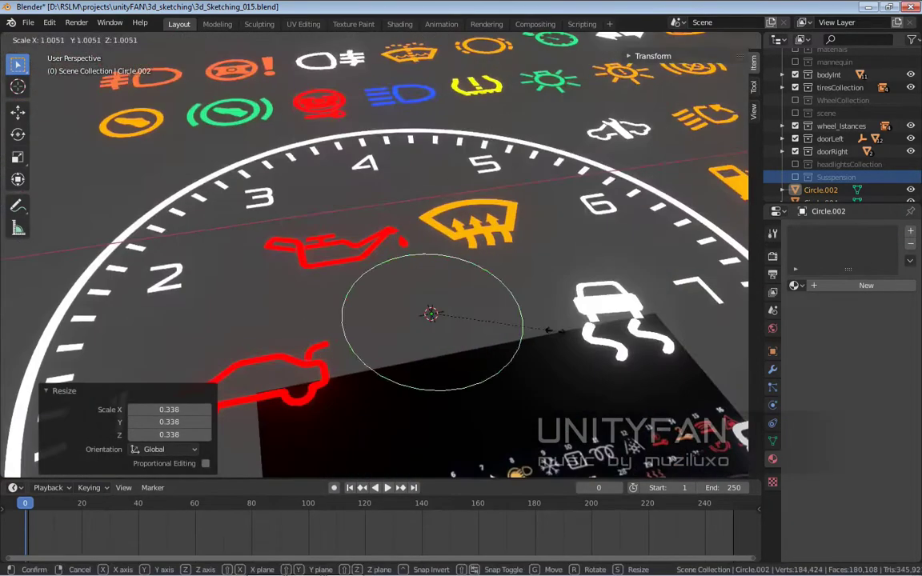
{"action": "scroll", "coordinate": [332, 323], "scroll_direction": "up", "scroll_amount": 2}
{"action": "scroll", "coordinate": [352, 288], "scroll_direction": "up", "scroll_amount": 2}
{"action": "scroll", "coordinate": [379, 259], "scroll_direction": "up", "scroll_amount": 2}
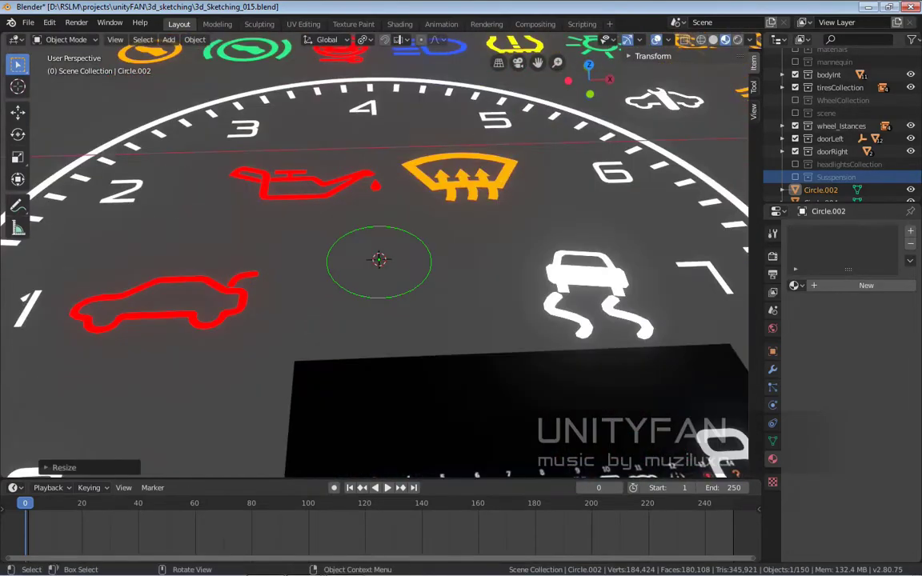
- Fill the hub circle with a face to make a solid disc
{"action": "mouse_move", "coordinate": [376, 265]}
{"action": "middle_mouse_down"}
{"action": "mouse_move", "coordinate": [353, 240]}
{"action": "mouse_move", "coordinate": [384, 256]}
{"action": "mouse_move", "coordinate": [368, 272]}
{"action": "mouse_move", "coordinate": [373, 284]}
{"action": "mouse_move", "coordinate": [400, 256]}
{"action": "middle_mouse_up"}
{"action": "key", "text": "Tab"}
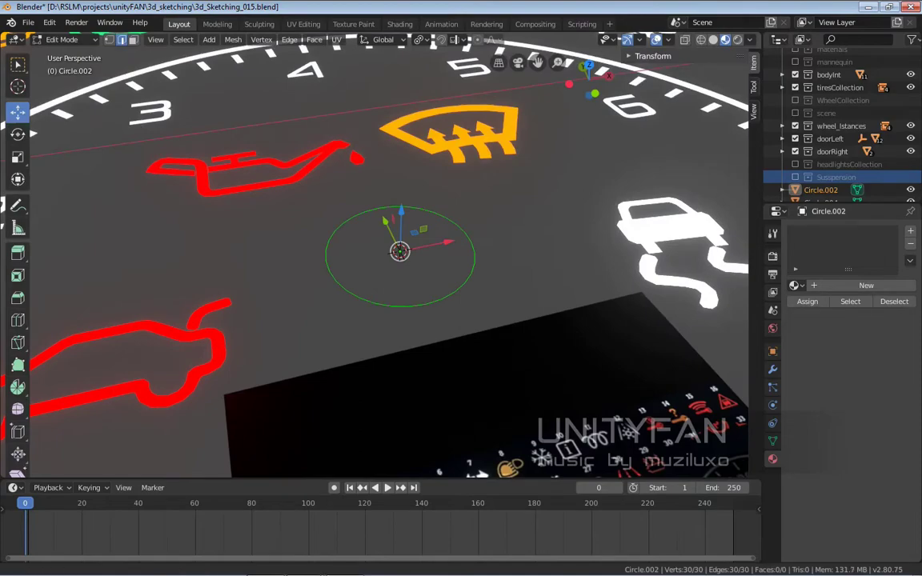
{"action": "key", "text": "f"}
{"action": "key", "text": "Tab"}
{"action": "scroll", "coordinate": [376, 264], "scroll_direction": "down", "scroll_amount": 3}
{"action": "scroll", "coordinate": [376, 265], "scroll_direction": "up", "scroll_amount": 2}
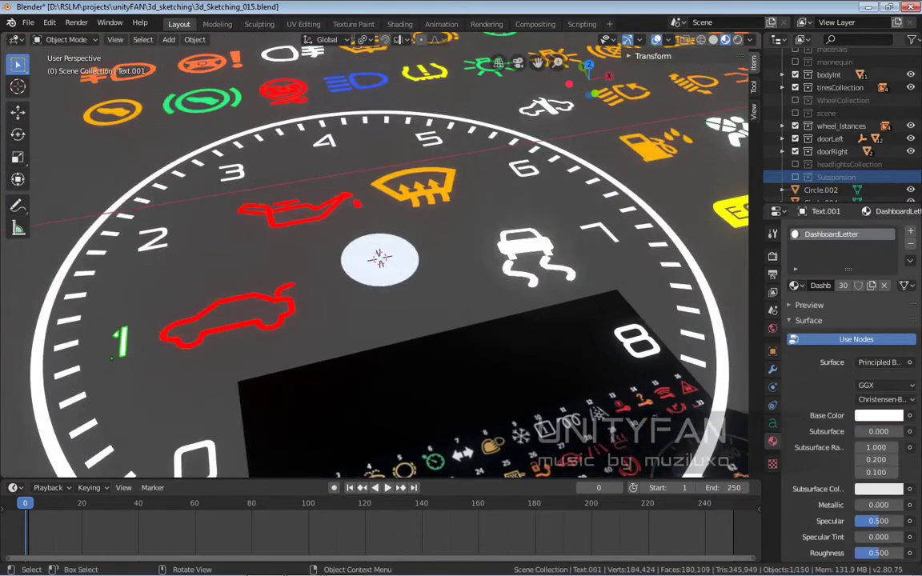
{"action": "scroll", "coordinate": [376, 264], "scroll_direction": "down", "scroll_amount": 3}
{"action": "scroll", "coordinate": [354, 264], "scroll_direction": "up", "scroll_amount": 2}
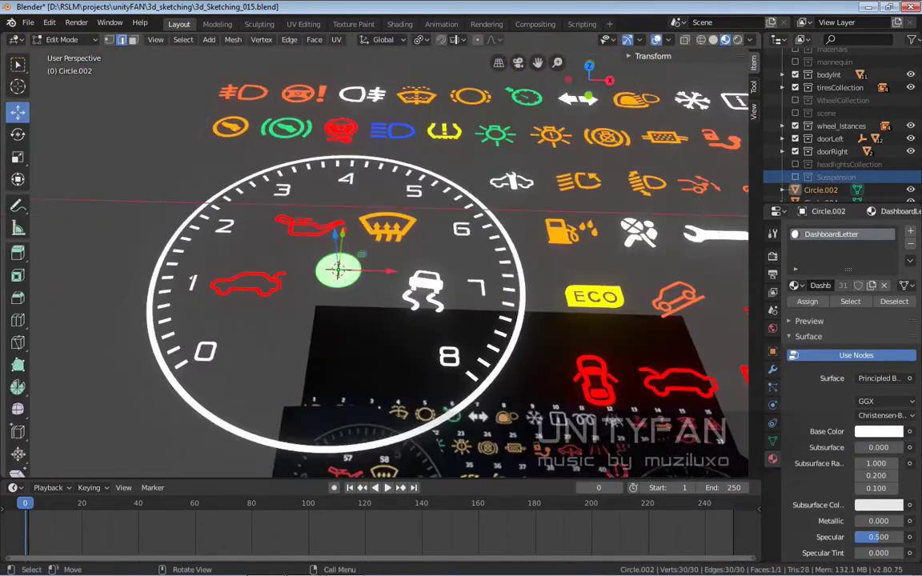
- Clear the selection and select the right speedometer dial
{"action": "key", "text": "ctrl+a"}
{"action": "scroll", "coordinate": [357, 296], "scroll_direction": "up", "scroll_amount": 3}
{"action": "middle_click_drag", "start_coordinate": [376, 264], "coordinate": [377, 200]}
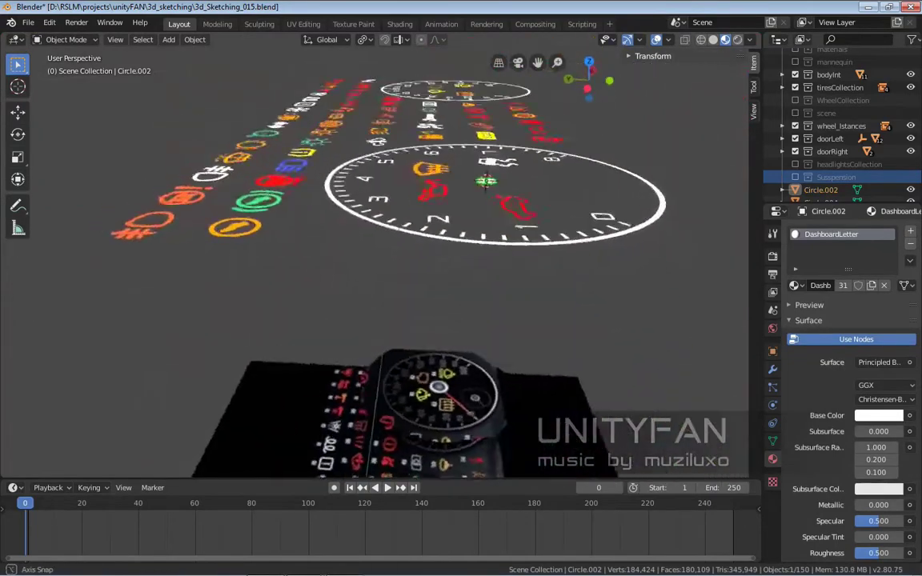
{"action": "scroll", "coordinate": [376, 264], "scroll_direction": "up", "scroll_amount": 3}
{"action": "middle_click_drag", "start_coordinate": [376, 265], "coordinate": [416, 241]}
{"action": "left_click", "coordinate": [581, 240]}
- Put the 3D cursor at the right dial's centre and snap a copy of the white hub disc there
{"action": "key", "text": "shift+s"}
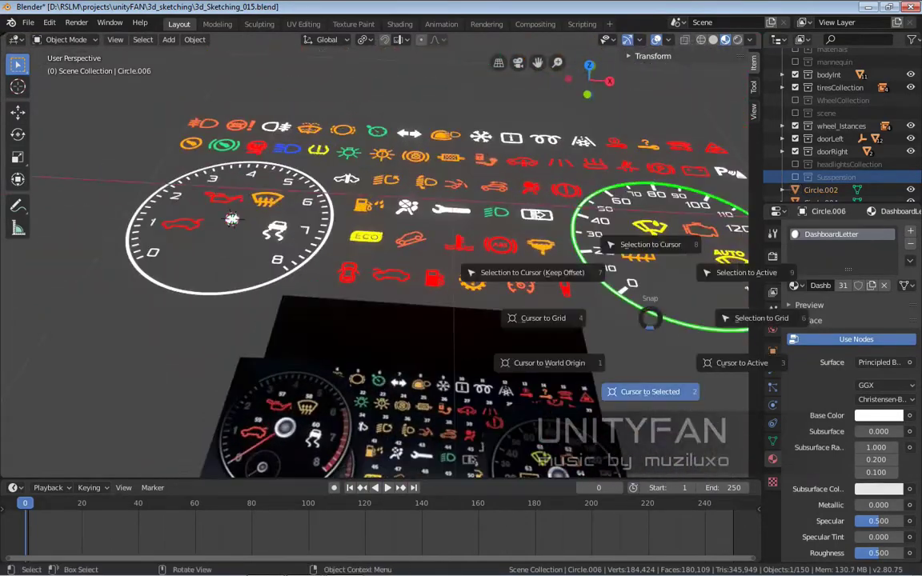
{"action": "left_click", "coordinate": [663, 389]}
{"action": "left_click", "coordinate": [145, 224]}
{"action": "left_click", "coordinate": [568, 251]}
{"action": "scroll", "coordinate": [394, 273], "scroll_direction": "up", "scroll_amount": 2}
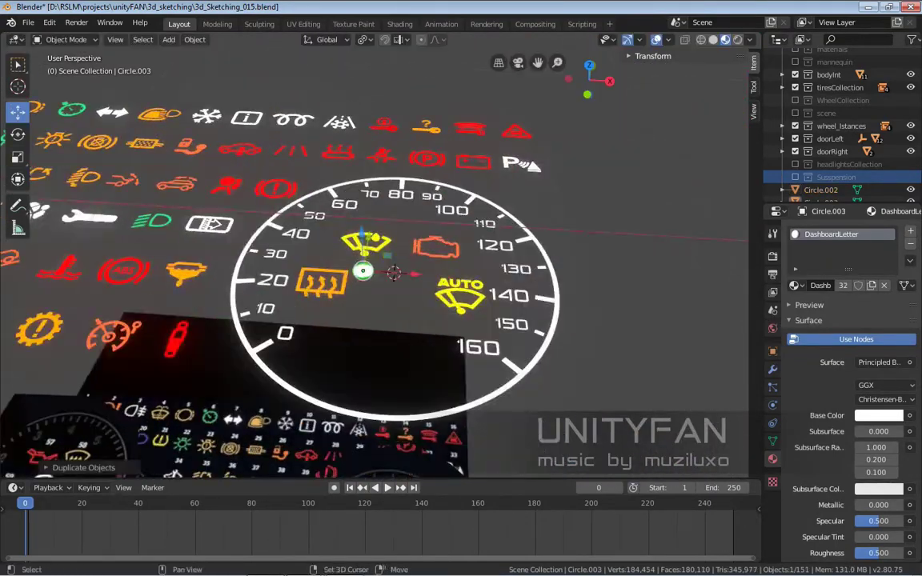
{"action": "left_click", "coordinate": [421, 225]}
{"action": "mouse_move", "coordinate": [421, 240]}
{"action": "middle_mouse_down"}
{"action": "mouse_move", "coordinate": [449, 200]}
{"action": "mouse_move", "coordinate": [513, 240]}
{"action": "mouse_move", "coordinate": [512, 232]}
{"action": "mouse_move", "coordinate": [457, 240]}
{"action": "mouse_move", "coordinate": [498, 210]}
{"action": "mouse_move", "coordinate": [448, 240]}
{"action": "middle_mouse_up"}
{"action": "scroll", "coordinate": [544, 231], "scroll_direction": "up", "scroll_amount": 2}
- Remove the unwanted extra hub duplicate and reselect the left dial's hub disc
{"action": "key", "text": "shift+d"}
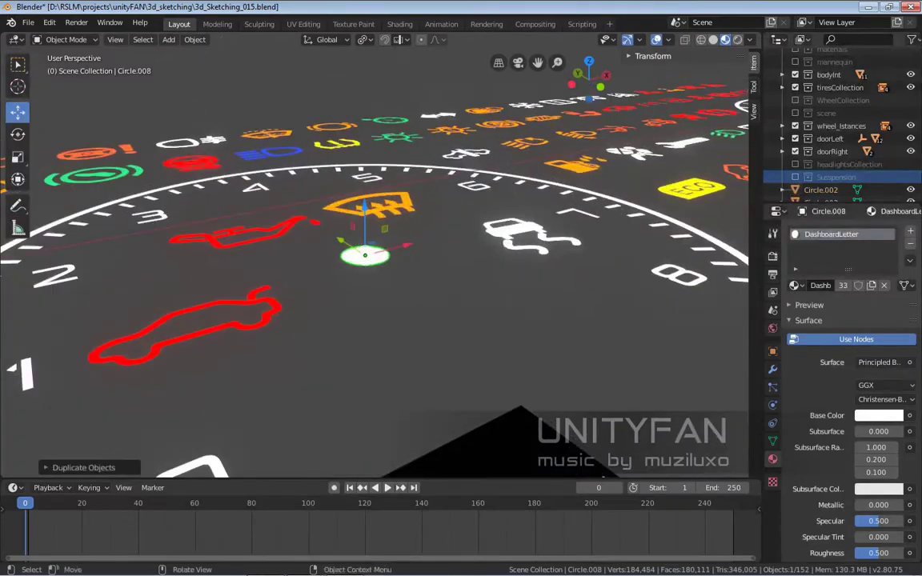
{"action": "key", "text": "Return"}
{"action": "middle_click_drag", "start_coordinate": [365, 258], "coordinate": [410, 290]}
{"action": "key", "text": "Delete"}
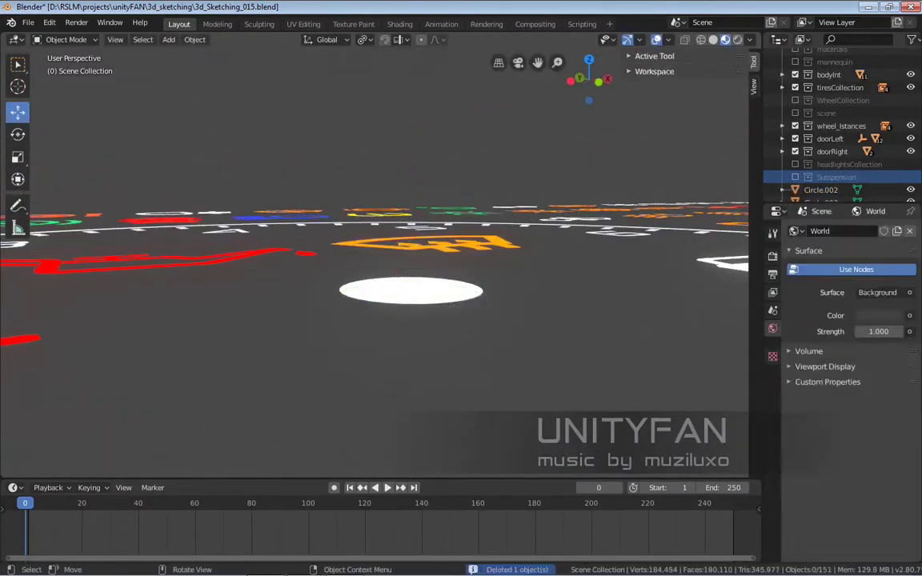
{"action": "left_click", "coordinate": [411, 290]}
{"action": "key", "text": "Tab"}
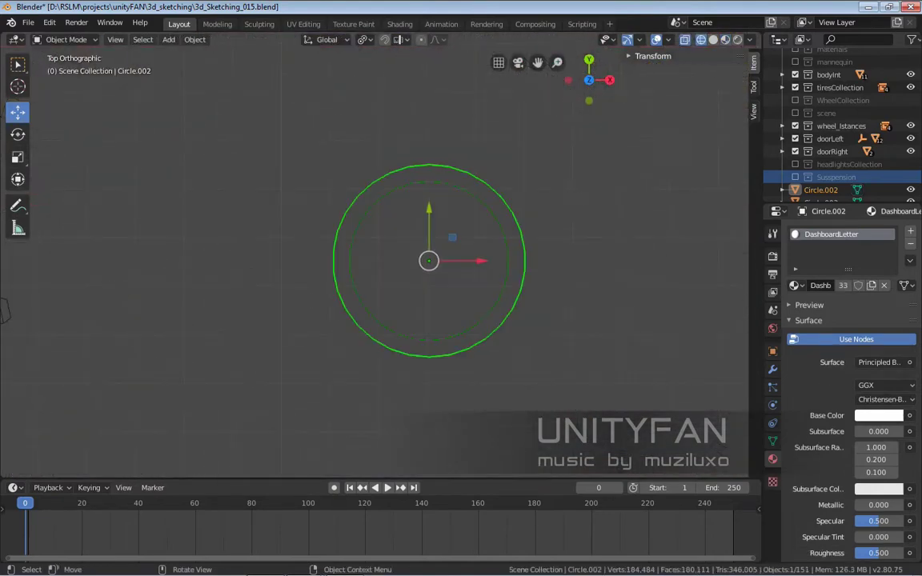
- Select the hub vertices facing the 0 mark and extend them into a needle
{"action": "key", "text": "Tab"}
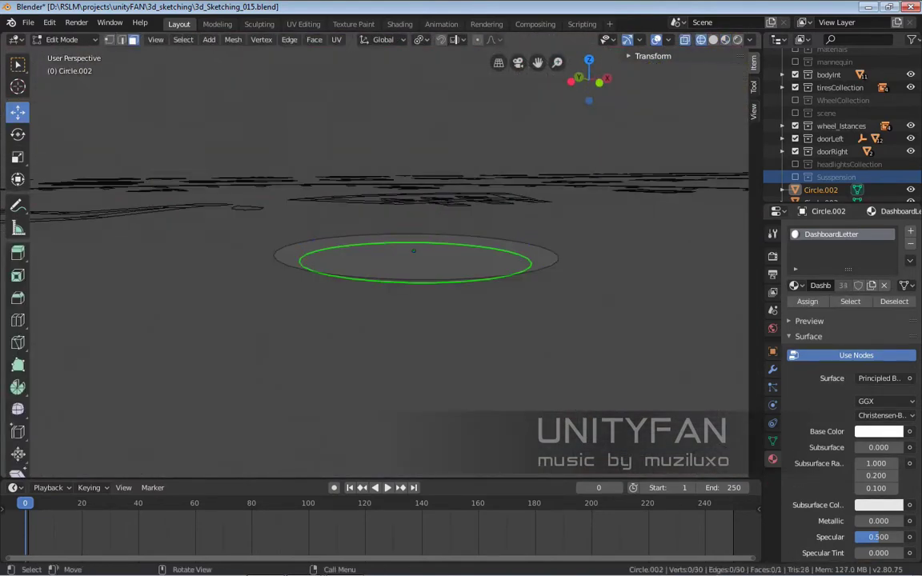
{"action": "scroll", "coordinate": [575, 272], "scroll_direction": "up", "scroll_amount": 2}
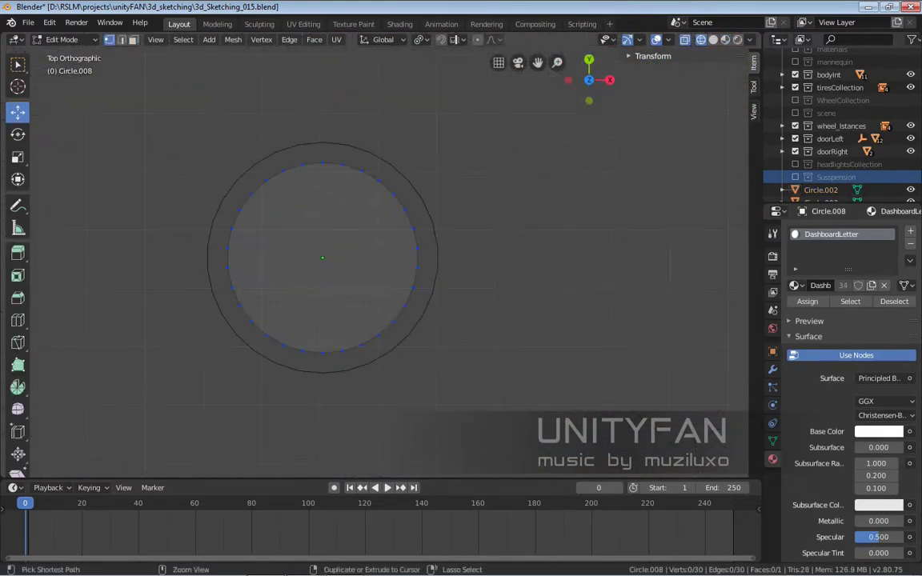
{"action": "left_click_drag", "start_coordinate": [216, 284], "coordinate": [308, 360]}
{"action": "scroll", "coordinate": [380, 255], "scroll_direction": "down", "scroll_amount": 5}
{"action": "scroll", "coordinate": [388, 263], "scroll_direction": "down", "scroll_amount": 2}
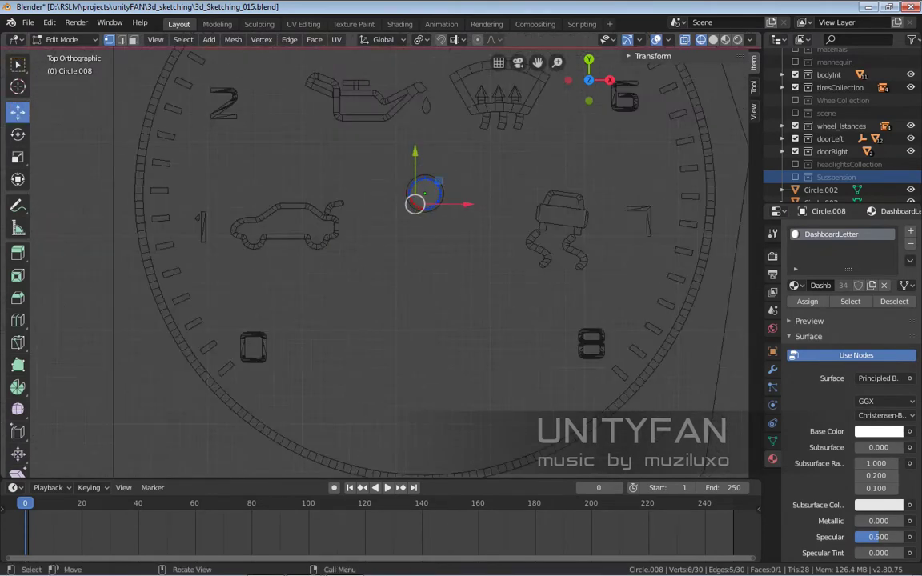
{"action": "scroll", "coordinate": [417, 227], "scroll_direction": "up", "scroll_amount": 2}
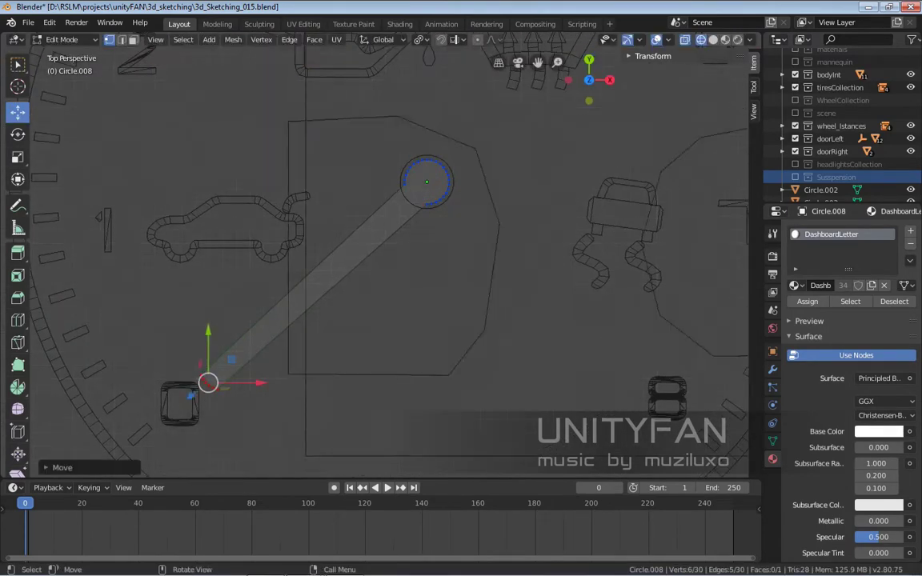
{"action": "middle_click_drag", "start_coordinate": [400, 304], "coordinate": [434, 326]}
- Shape the needle tip in top view (Numpad 7)
{"action": "key", "text": "Tab"}
{"action": "key", "text": "z"}
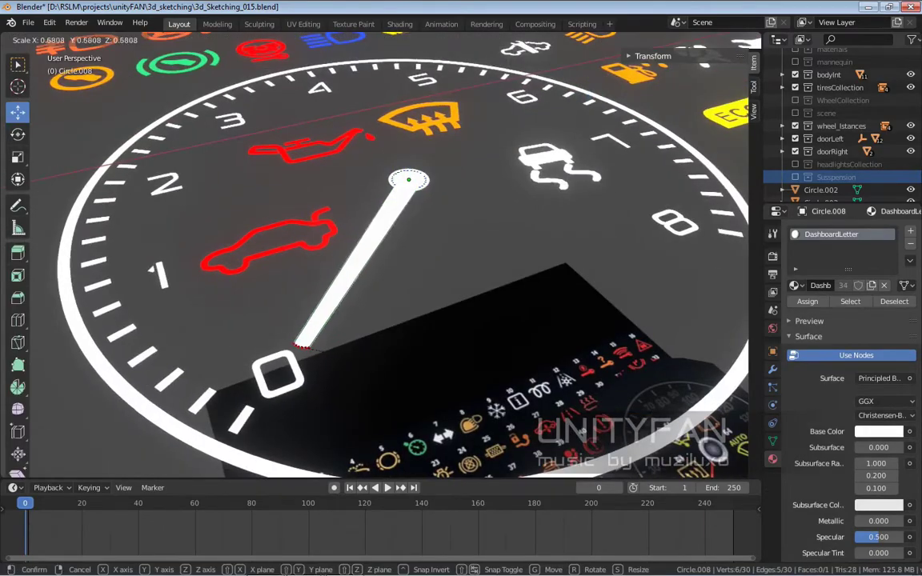
{"action": "key", "text": "KP_7"}
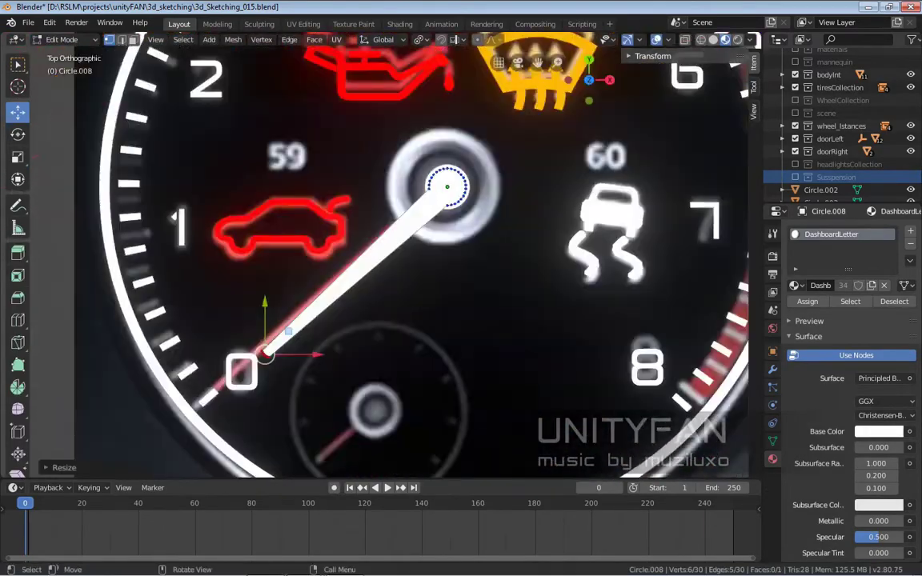
{"action": "scroll", "coordinate": [456, 175], "scroll_direction": "up", "scroll_amount": 3}
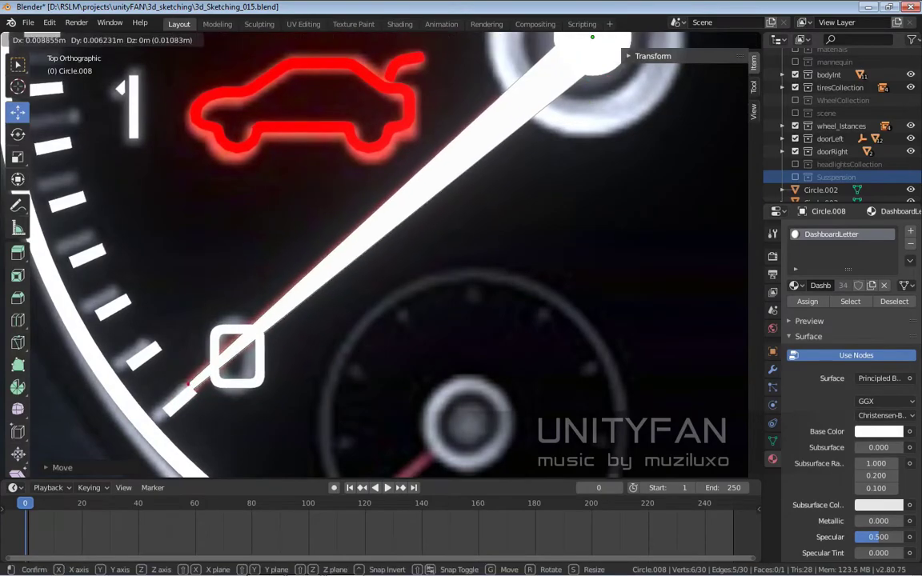
{"action": "scroll", "coordinate": [380, 256], "scroll_direction": "up", "scroll_amount": 3}
{"action": "scroll", "coordinate": [380, 257], "scroll_direction": "up", "scroll_amount": 2}
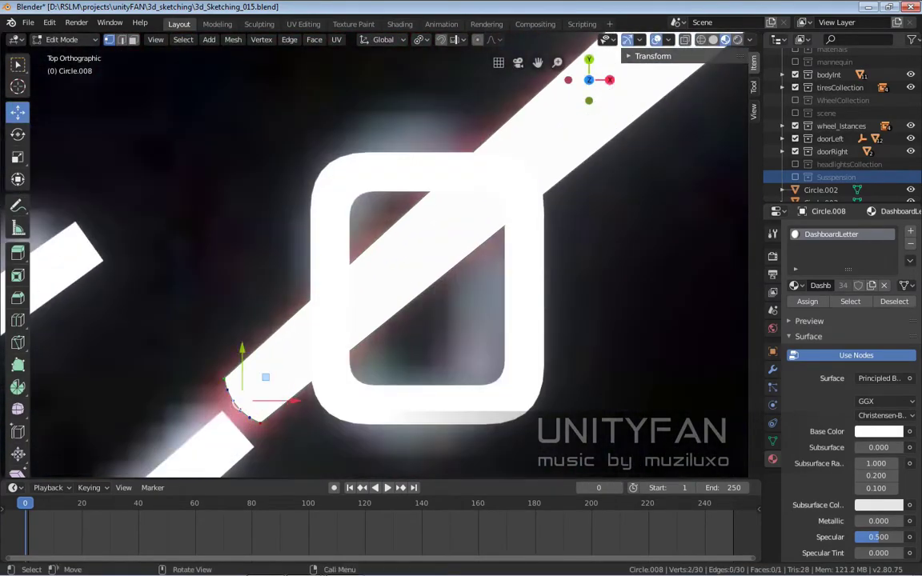
- Return to perspective view and inspect the finished needle up close
{"action": "key", "text": "Tab"}
{"action": "scroll", "coordinate": [381, 256], "scroll_direction": "down", "scroll_amount": 5}
{"action": "key", "text": "KP_5"}
{"action": "scroll", "coordinate": [380, 256], "scroll_direction": "down", "scroll_amount": 2}
{"action": "middle_click_drag", "start_coordinate": [380, 256], "coordinate": [381, 201]}
{"action": "scroll", "coordinate": [381, 256], "scroll_direction": "up", "scroll_amount": 3}
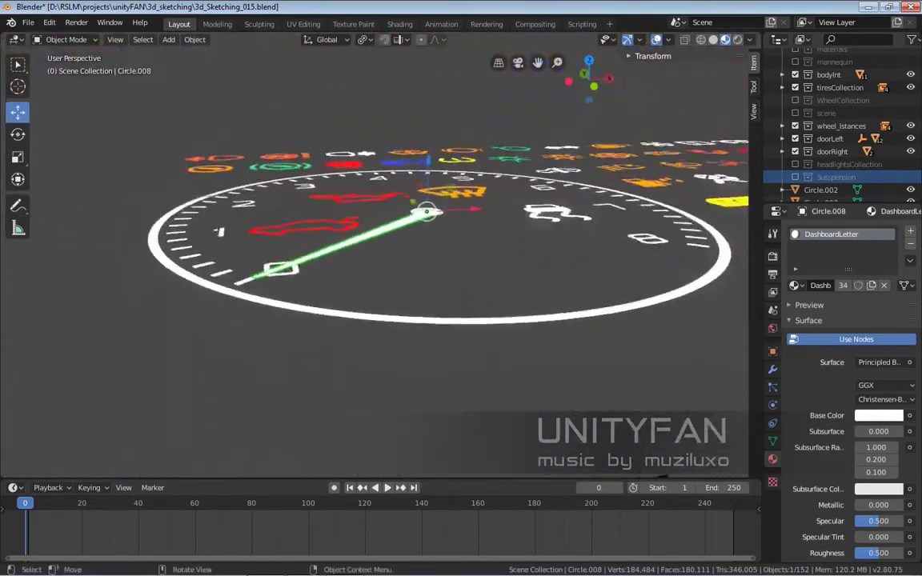
{"action": "scroll", "coordinate": [380, 256], "scroll_direction": "up", "scroll_amount": 3}
{"action": "mouse_move", "coordinate": [380, 256]}
{"action": "middle_mouse_down"}
{"action": "mouse_move", "coordinate": [380, 232]}
{"action": "mouse_move", "coordinate": [400, 256]}
{"action": "mouse_move", "coordinate": [380, 208]}
{"action": "middle_mouse_up"}
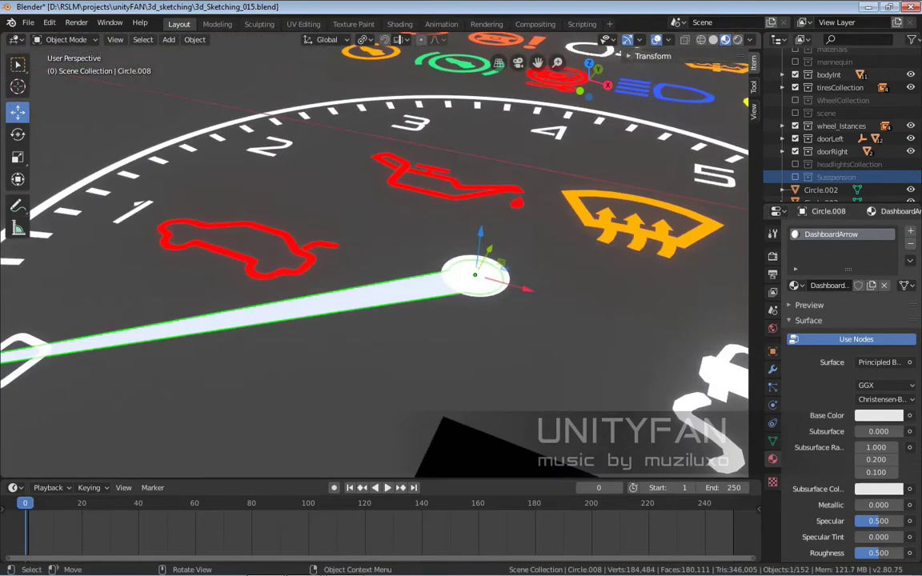
- Make the needle's DashboardArrow base colour red and move its geometry along Z
{"action": "left_click", "coordinate": [878, 415]}
{"action": "middle_click_drag", "start_coordinate": [432, 321], "coordinate": [433, 264]}
{"action": "key", "text": "Tab"}
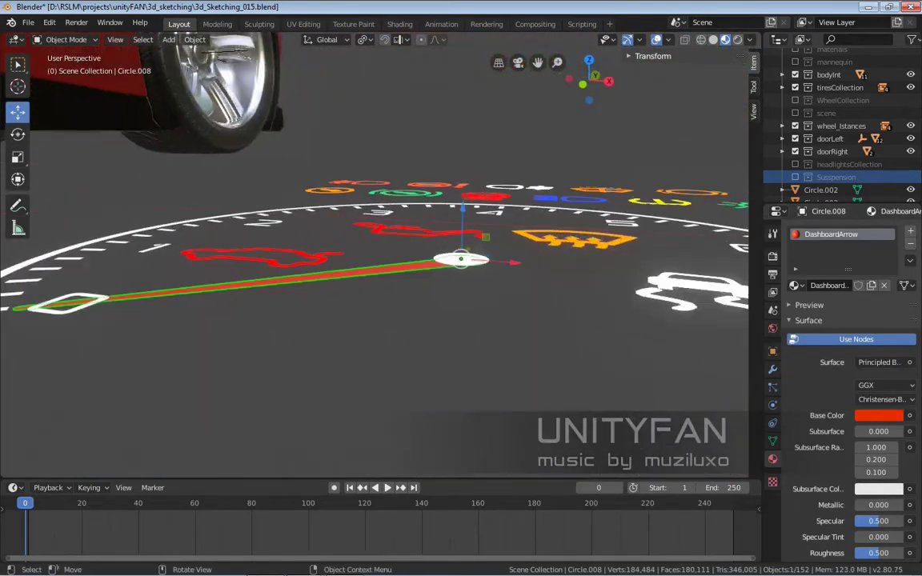
{"action": "key", "text": "g"}
{"action": "key", "text": "z"}
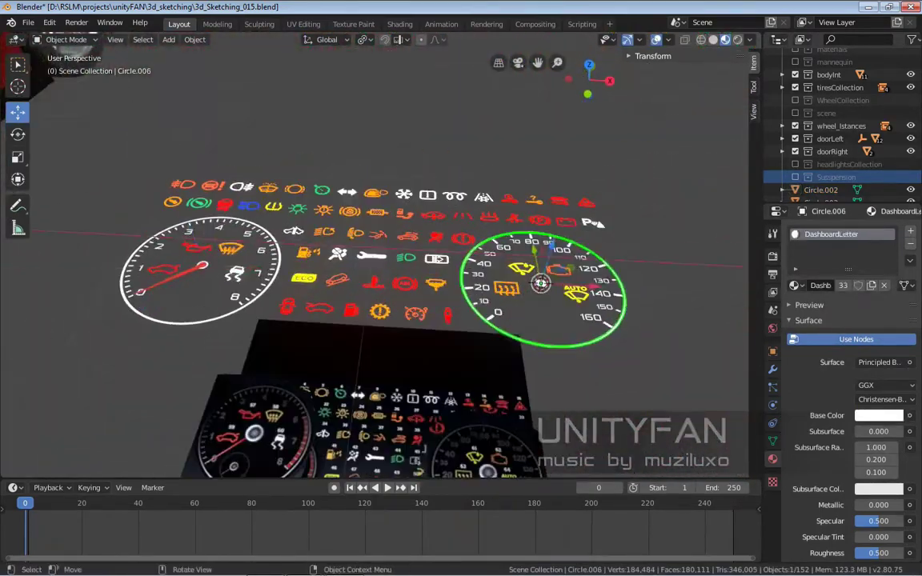
- Snap the copied red needle to the right dial's centre
{"action": "key", "text": "shift+s"}
{"action": "scroll", "coordinate": [375, 256], "scroll_direction": "up", "scroll_amount": 5}
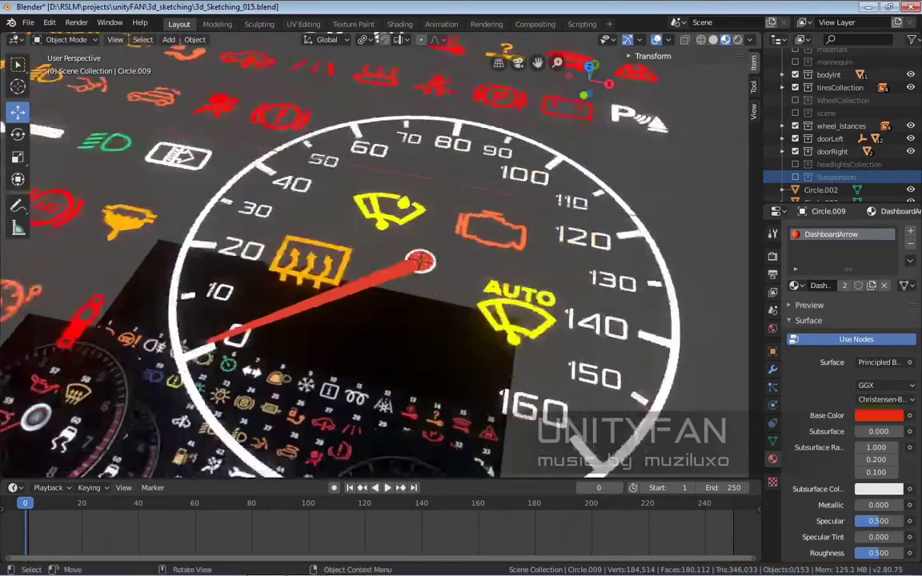
{"action": "scroll", "coordinate": [375, 256], "scroll_direction": "up", "scroll_amount": 4}
{"action": "scroll", "coordinate": [375, 256], "scroll_direction": "down", "scroll_amount": 5}
{"action": "scroll", "coordinate": [375, 257], "scroll_direction": "up", "scroll_amount": 3}
{"action": "scroll", "coordinate": [374, 256], "scroll_direction": "down", "scroll_amount": 4}
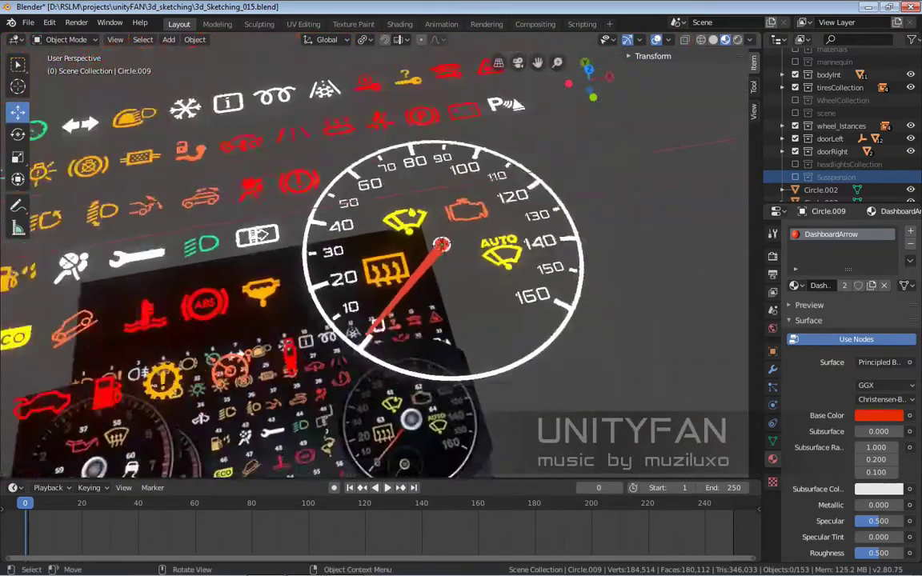
- Check both gauges' needles from several angles and select the left gauge
{"action": "mouse_move", "coordinate": [375, 256]}
{"action": "middle_mouse_down"}
{"action": "mouse_move", "coordinate": [417, 240]}
{"action": "mouse_move", "coordinate": [401, 304]}
{"action": "middle_mouse_up"}
{"action": "scroll", "coordinate": [416, 264], "scroll_direction": "down", "scroll_amount": 3}
{"action": "middle_click_drag", "start_coordinate": [543, 195], "coordinate": [690, 232]}
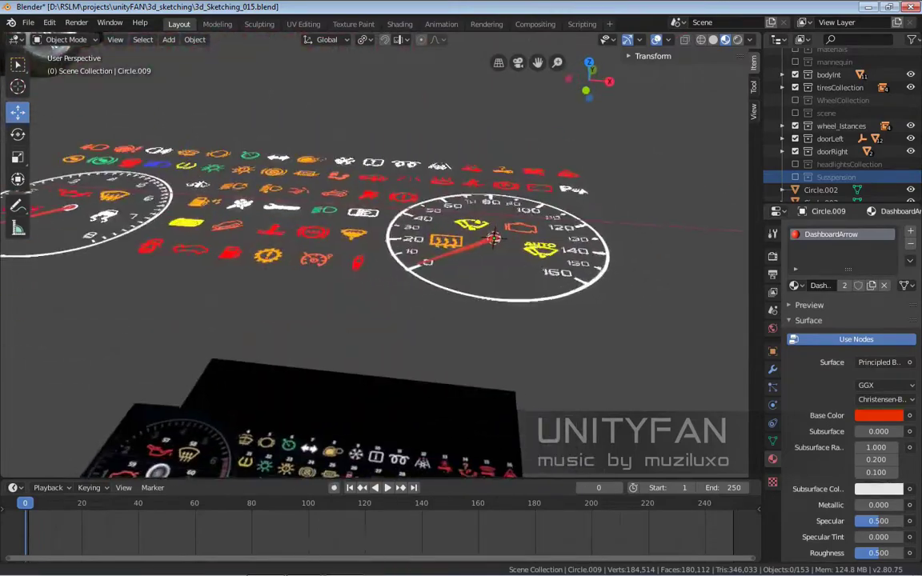
{"action": "middle_click_drag", "start_coordinate": [400, 280], "coordinate": [385, 208]}
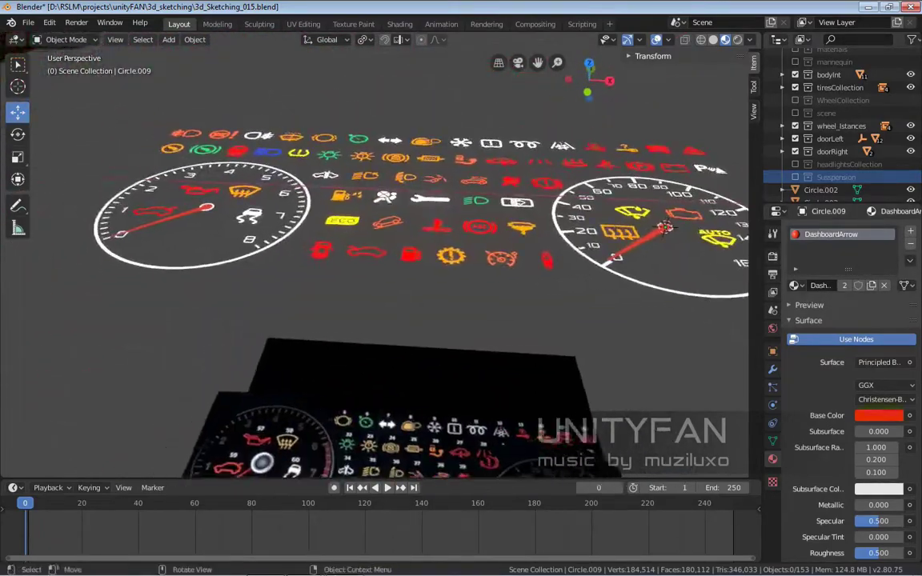
{"action": "left_click", "coordinate": [200, 240]}
{"action": "mouse_move", "coordinate": [401, 280]}
{"action": "middle_mouse_down"}
{"action": "mouse_move", "coordinate": [417, 240]}
{"action": "mouse_move", "coordinate": [365, 200]}
{"action": "middle_mouse_up"}
{"action": "scroll", "coordinate": [314, 240], "scroll_direction": "up", "scroll_amount": 5}
- Add a plain-axes empty at the left gauge's needle hub
{"action": "key", "text": "n"}
{"action": "left_click", "coordinate": [244, 286]}
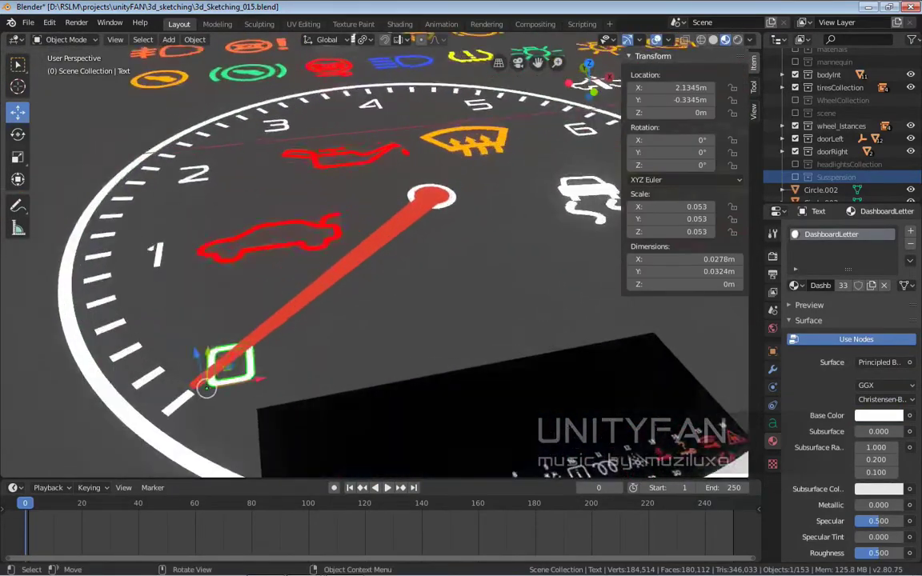
{"action": "scroll", "coordinate": [368, 264], "scroll_direction": "down", "scroll_amount": 5}
{"action": "middle_click_drag", "start_coordinate": [368, 265], "coordinate": [368, 224]}
{"action": "left_click", "coordinate": [249, 347]}
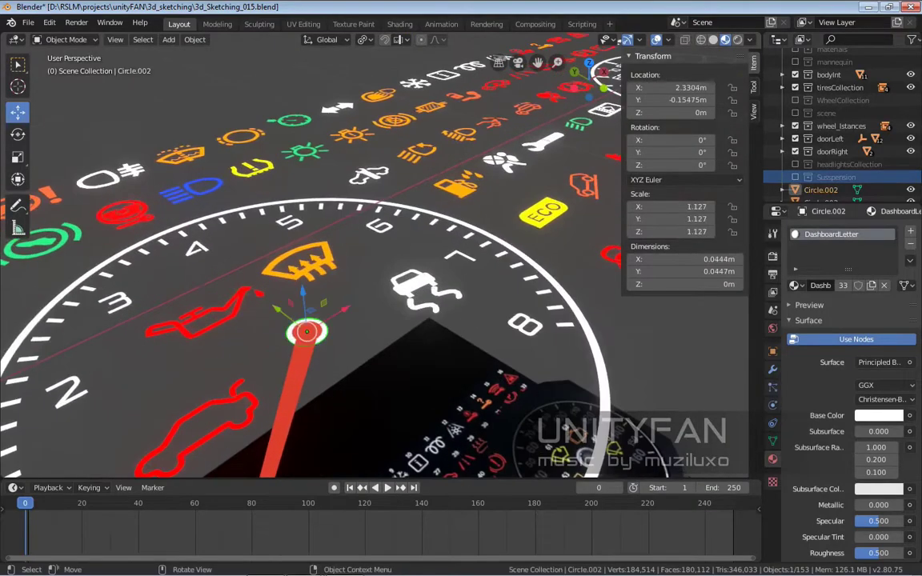
{"action": "left_click", "coordinate": [386, 454]}
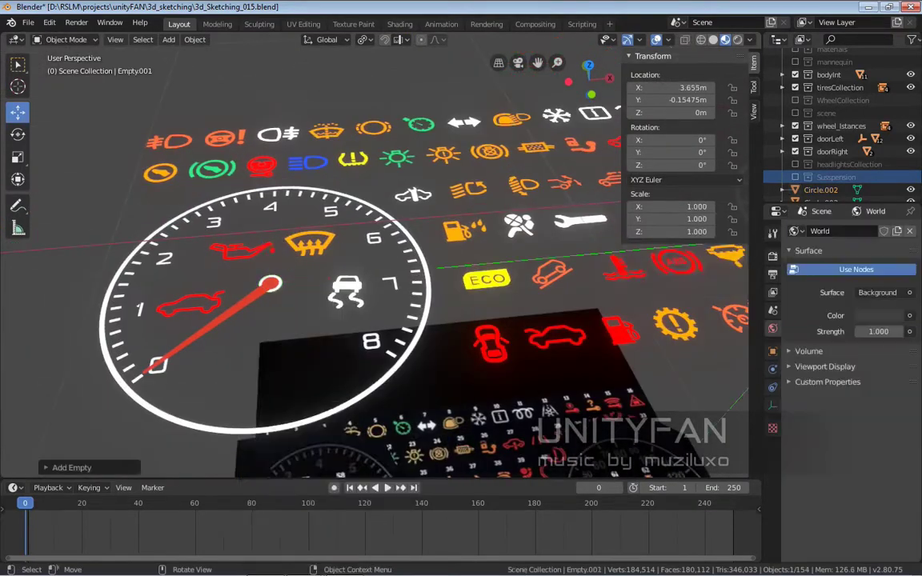
{"action": "key", "text": "KP_Decimal"}
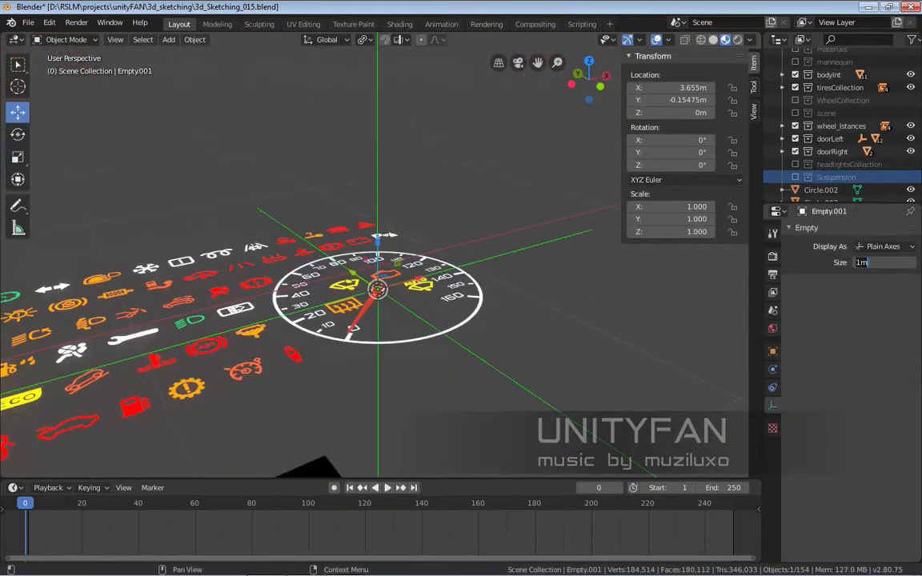
{"action": "scroll", "coordinate": [368, 264], "scroll_direction": "down", "scroll_amount": 5}
{"action": "middle_click_drag", "start_coordinate": [368, 264], "coordinate": [368, 240]}
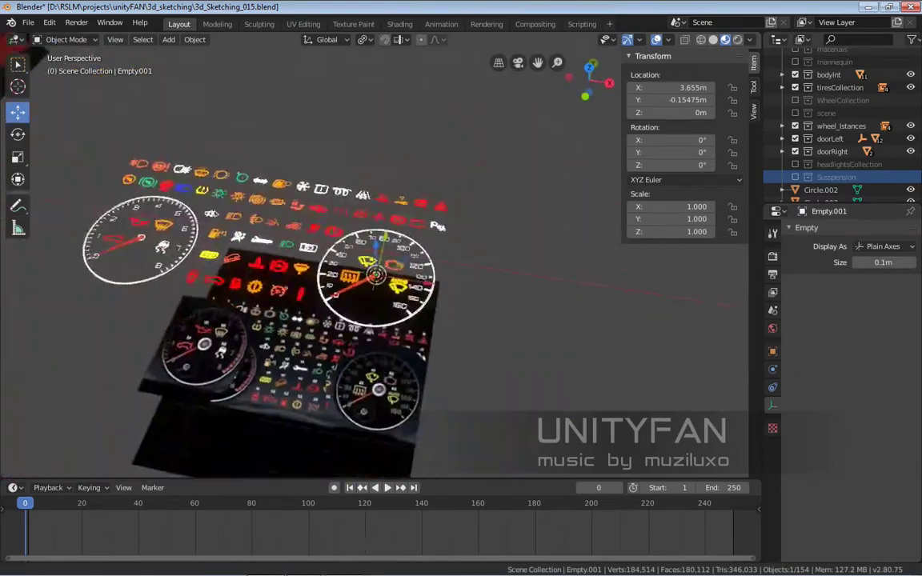
{"action": "middle_click_drag", "start_coordinate": [498, 226], "coordinate": [541, 231]}
{"action": "scroll", "coordinate": [375, 265], "scroll_direction": "up", "scroll_amount": 5}
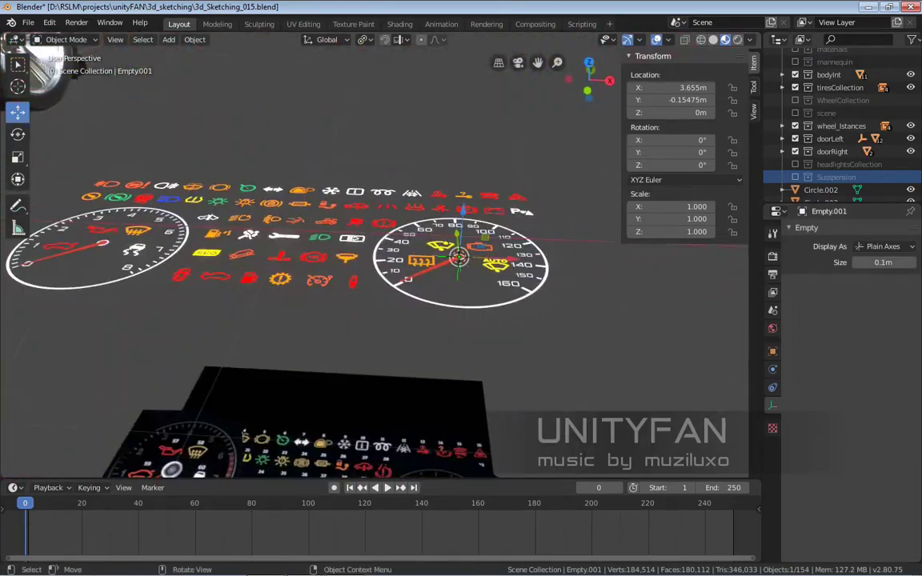
- Duplicate the empty and snap the copy onto the left needle's hub centre
{"action": "key", "text": "shift+d"}
{"action": "key", "text": "Return"}
{"action": "scroll", "coordinate": [401, 348], "scroll_direction": "down", "scroll_amount": 3}
{"action": "left_click", "coordinate": [400, 348]}
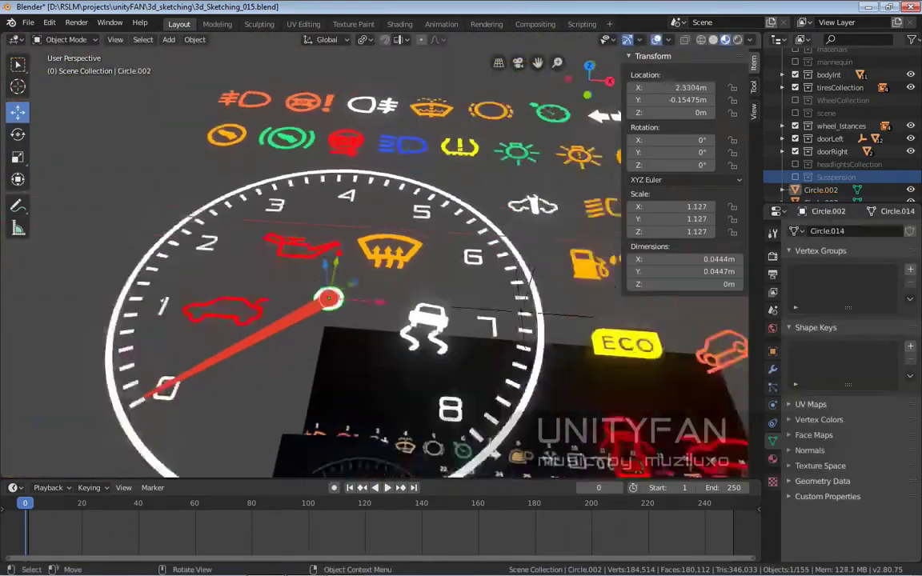
{"action": "key", "text": "shift+s"}
{"action": "key", "text": "Escape"}
{"action": "scroll", "coordinate": [401, 344], "scroll_direction": "up", "scroll_amount": 1}
{"action": "left_click", "coordinate": [437, 296]}
{"action": "key", "text": "shift+s"}
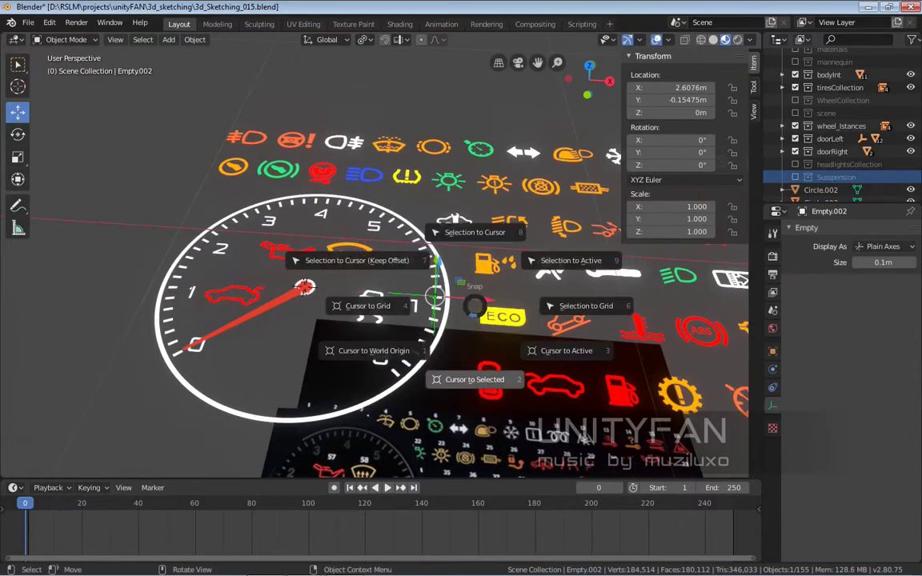
{"action": "left_click", "coordinate": [474, 232]}
- Confirm Empty.002 sits at X 2.3304 m, Y -0.15475 m, Z 0 m, then collapse the N-panel
{"action": "mouse_move", "coordinate": [475, 240]}
{"action": "middle_mouse_down"}
{"action": "mouse_move", "coordinate": [323, 462]}
{"action": "mouse_move", "coordinate": [336, 449]}
{"action": "middle_mouse_up"}
{"action": "scroll", "coordinate": [336, 448], "scroll_direction": "up", "scroll_amount": 5}
{"action": "scroll", "coordinate": [337, 448], "scroll_direction": "down", "scroll_amount": 6}
{"action": "left_click", "coordinate": [576, 216]}
{"action": "middle_click_drag", "start_coordinate": [576, 216], "coordinate": [561, 240]}
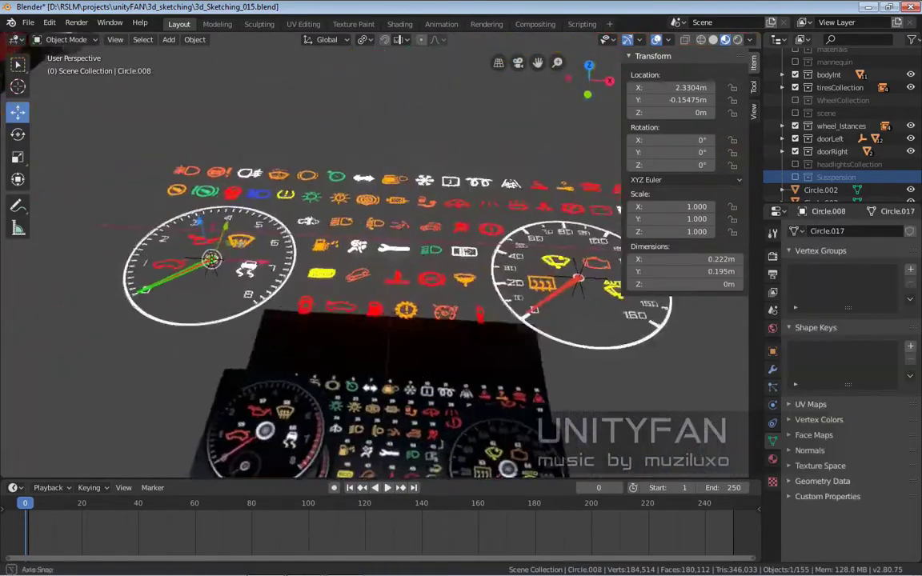
{"action": "left_click", "coordinate": [211, 259]}
{"action": "key", "text": "KP_Decimal"}
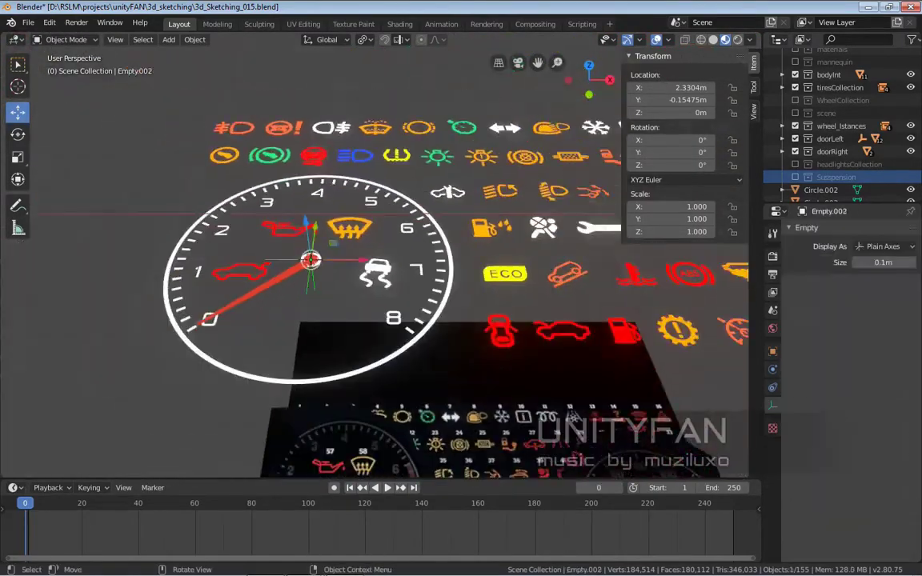
{"action": "scroll", "coordinate": [376, 264], "scroll_direction": "down", "scroll_amount": 3}
{"action": "middle_click_drag", "start_coordinate": [377, 264], "coordinate": [417, 240]}
{"action": "left_click", "coordinate": [653, 56]}
- Create a new collection named dash
{"action": "scroll", "coordinate": [376, 265], "scroll_direction": "up", "scroll_amount": 4}
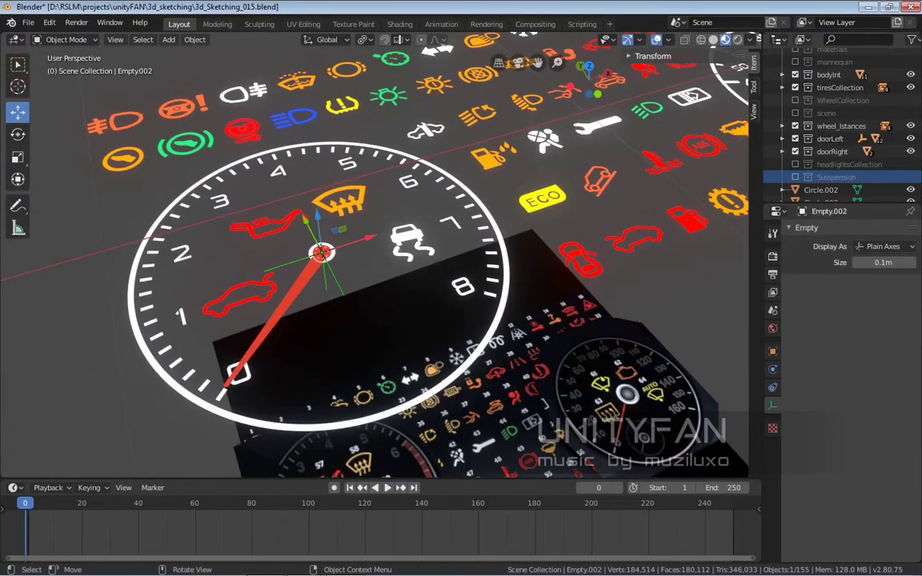
{"action": "middle_click_drag", "start_coordinate": [376, 265], "coordinate": [561, 240]}
{"action": "scroll", "coordinate": [833, 177], "scroll_direction": "up", "scroll_amount": 2}
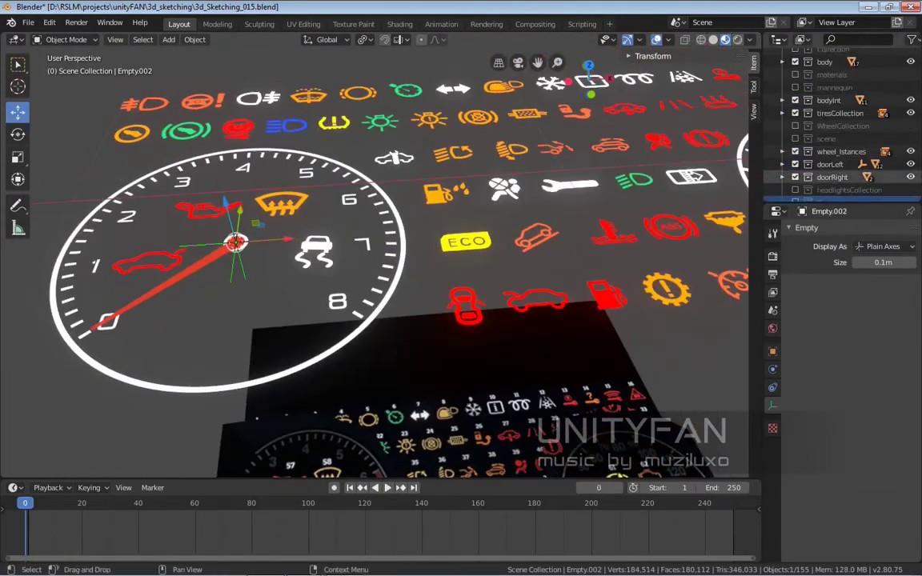
{"action": "scroll", "coordinate": [833, 120], "scroll_direction": "up", "scroll_amount": 1}
{"action": "right_click", "coordinate": [800, 59]}
{"action": "scroll", "coordinate": [837, 132], "scroll_direction": "up", "scroll_amount": 4}
{"action": "double_click", "coordinate": [837, 131]}
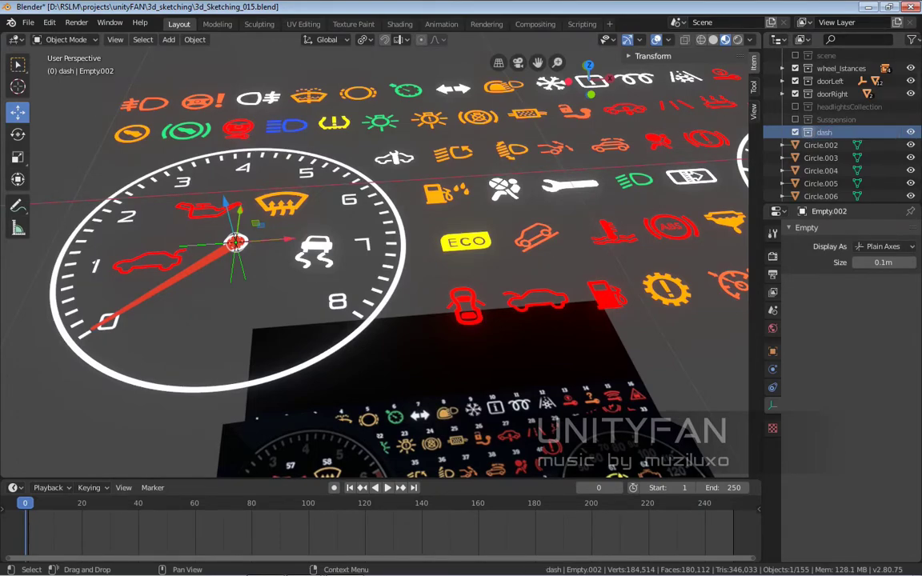
- Move the left gauge's red needle and the Empty.002 pivot into the dash collection
{"action": "middle_click_drag", "start_coordinate": [481, 321], "coordinate": [417, 288]}
{"action": "left_click", "coordinate": [309, 257]}
{"action": "left_click", "coordinate": [360, 214], "text": "shift"}
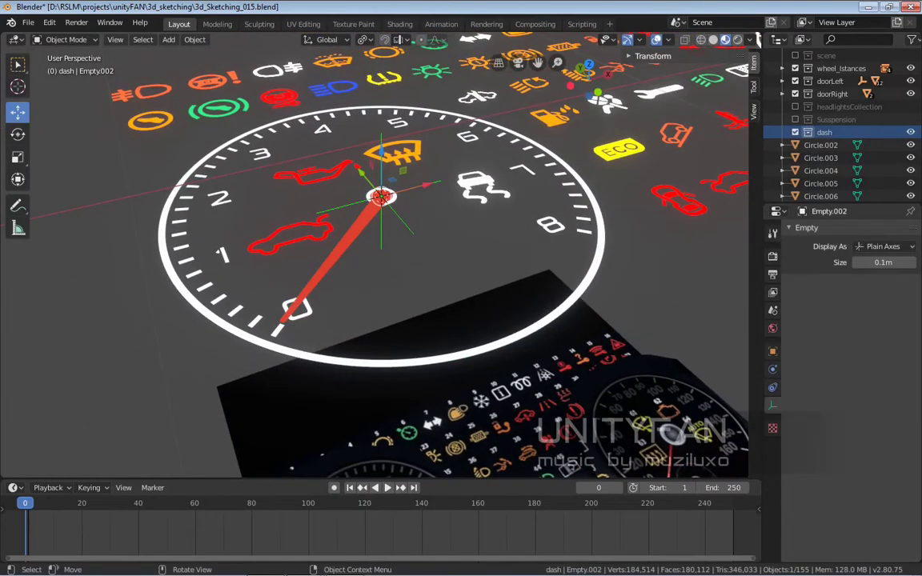
{"action": "key", "text": "m"}
{"action": "left_click", "coordinate": [288, 240]}
{"action": "left_click", "coordinate": [328, 257]}
{"action": "middle_click_drag", "start_coordinate": [481, 320], "coordinate": [448, 304]}
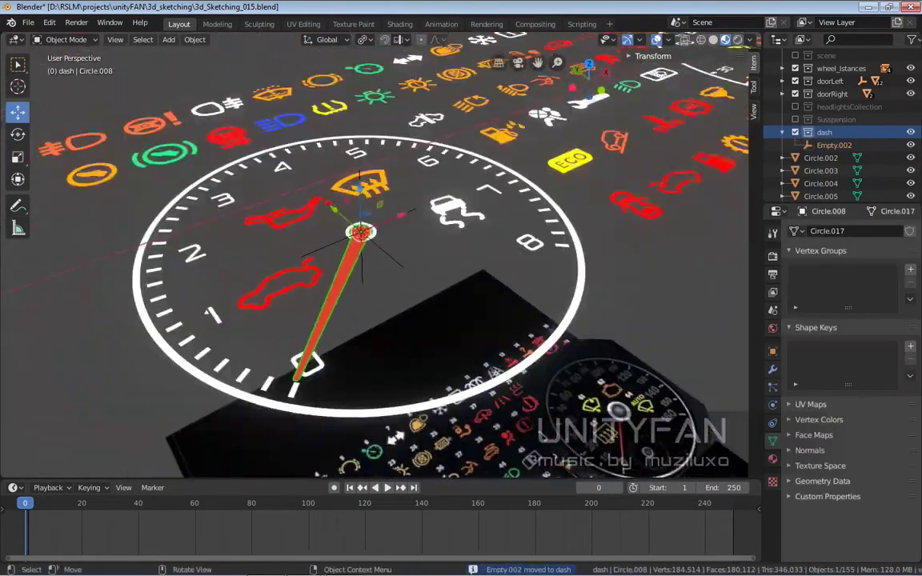
{"action": "left_click", "coordinate": [834, 145], "text": "ctrl"}
{"action": "key", "text": "m"}
{"action": "left_click", "coordinate": [277, 282]}
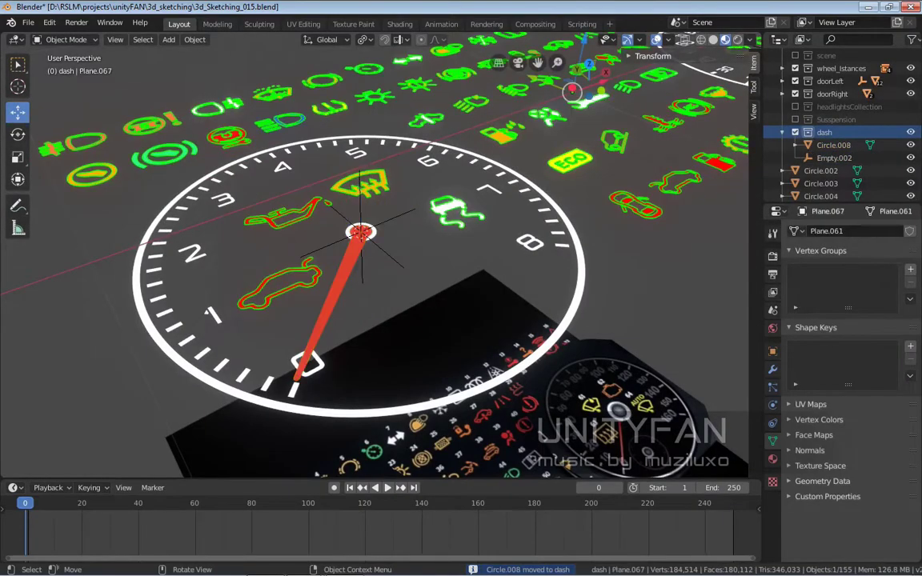
- Move a gauge number label and the tick ring into the dash collection
{"action": "middle_click_drag", "start_coordinate": [360, 280], "coordinate": [440, 264]}
{"action": "middle_click_drag", "start_coordinate": [480, 320], "coordinate": [400, 304]}
{"action": "left_click", "coordinate": [268, 200]}
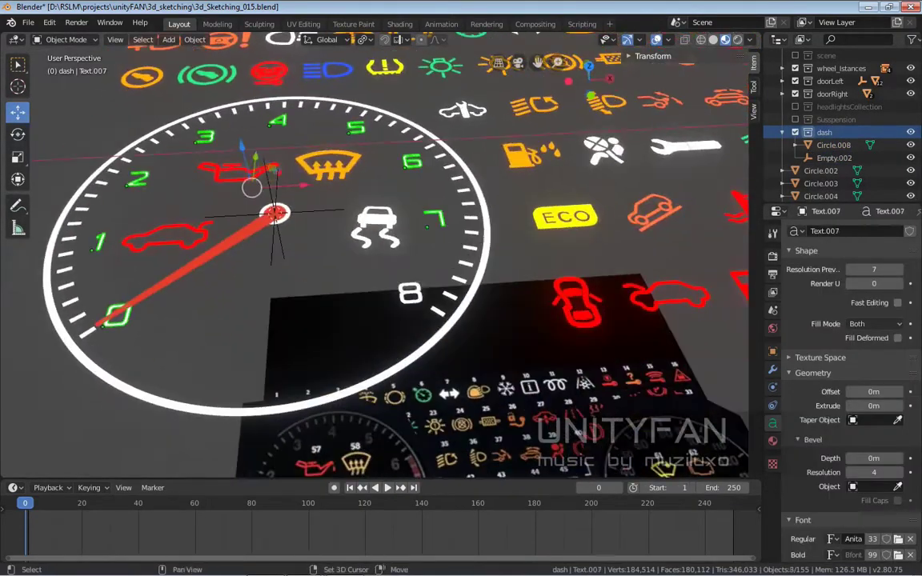
{"action": "key", "text": "m"}
{"action": "left_click", "coordinate": [350, 289]}
{"action": "middle_click_drag", "start_coordinate": [350, 290], "coordinate": [400, 304]}
{"action": "left_click", "coordinate": [272, 288]}
{"action": "key", "text": "m"}
{"action": "left_click", "coordinate": [232, 304]}
{"action": "scroll", "coordinate": [369, 240], "scroll_direction": "up", "scroll_amount": 2}
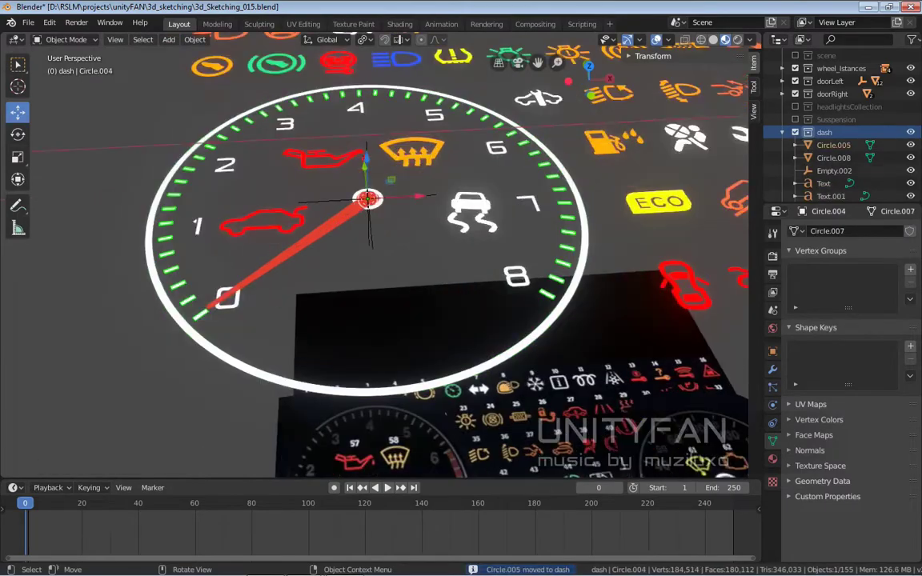
- Select the Empty.002 pivot and frame the view on it
{"action": "mouse_move", "coordinate": [369, 240]}
{"action": "middle_mouse_down"}
{"action": "mouse_move", "coordinate": [321, 264]}
{"action": "mouse_move", "coordinate": [320, 281]}
{"action": "middle_mouse_up"}
{"action": "left_click", "coordinate": [371, 273]}
{"action": "scroll", "coordinate": [368, 240], "scroll_direction": "down", "scroll_amount": 3}
{"action": "middle_click_drag", "start_coordinate": [368, 240], "coordinate": [336, 256]}
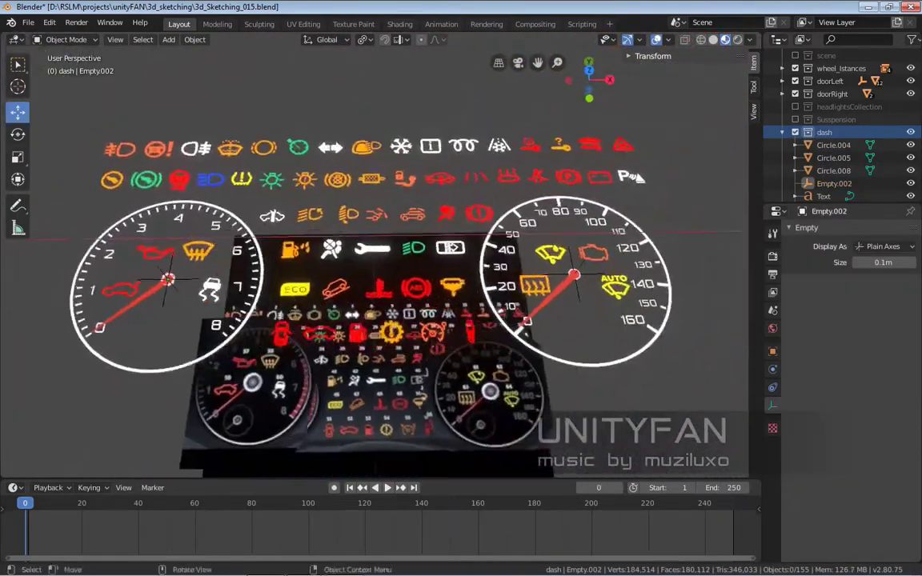
{"action": "key", "text": "g"}
{"action": "key", "text": "KP_Decimal"}
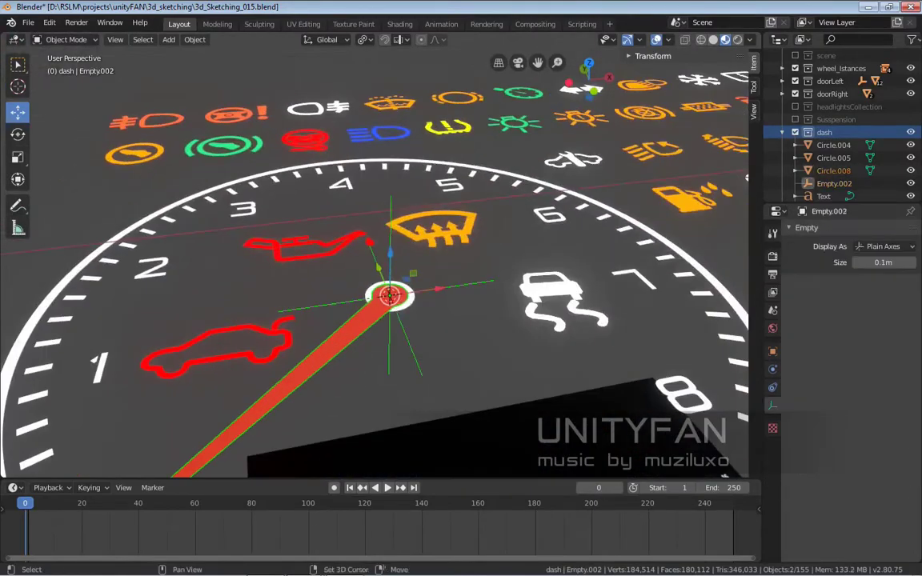
{"action": "middle_click_drag", "start_coordinate": [390, 295], "coordinate": [385, 280]}
- Parent the left gauge's number labels and ring to Empty.002
{"action": "left_click", "coordinate": [185, 306]}
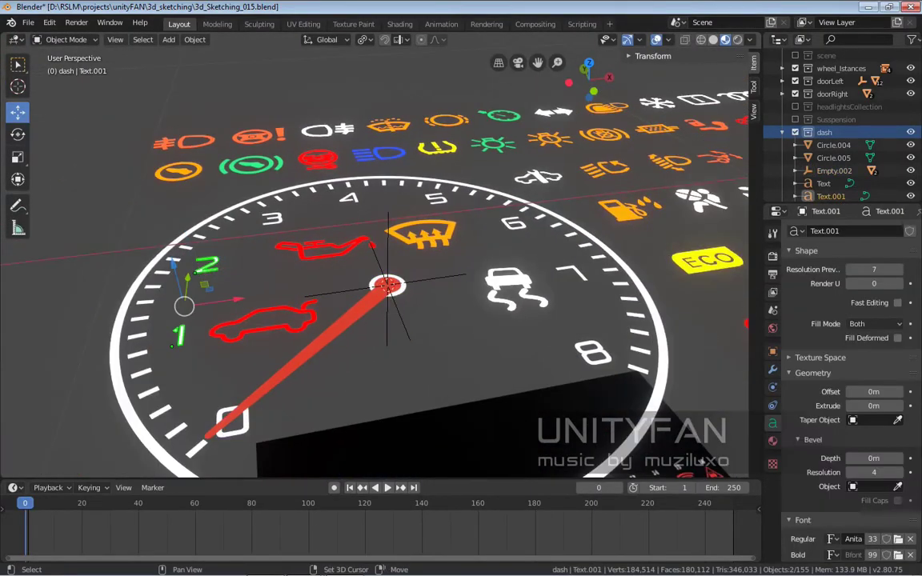
{"action": "left_click", "coordinate": [387, 285], "text": "shift"}
{"action": "key", "text": "ctrl+p"}
{"action": "left_click", "coordinate": [391, 337]}
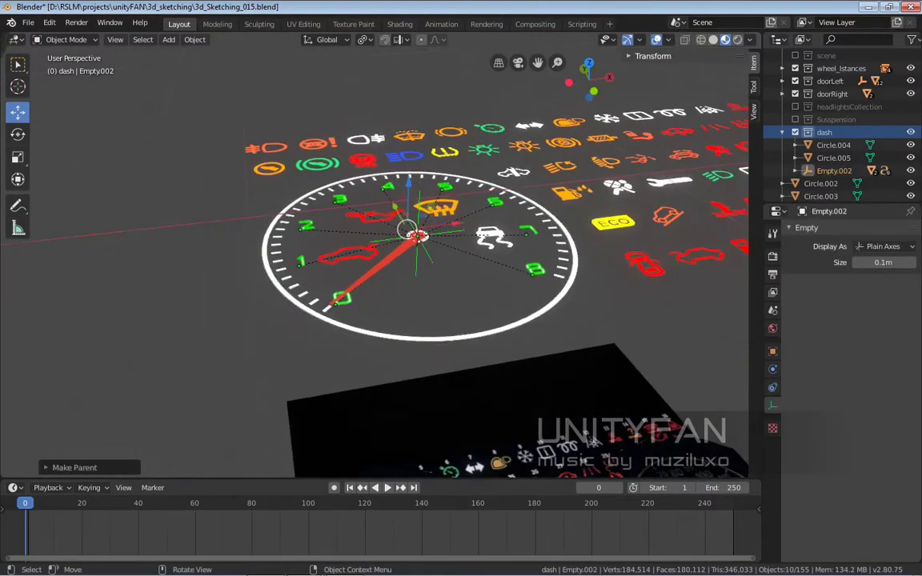
{"action": "left_click", "coordinate": [265, 264]}
{"action": "left_click", "coordinate": [418, 232], "text": "shift"}
{"action": "key", "text": "ctrl+p"}
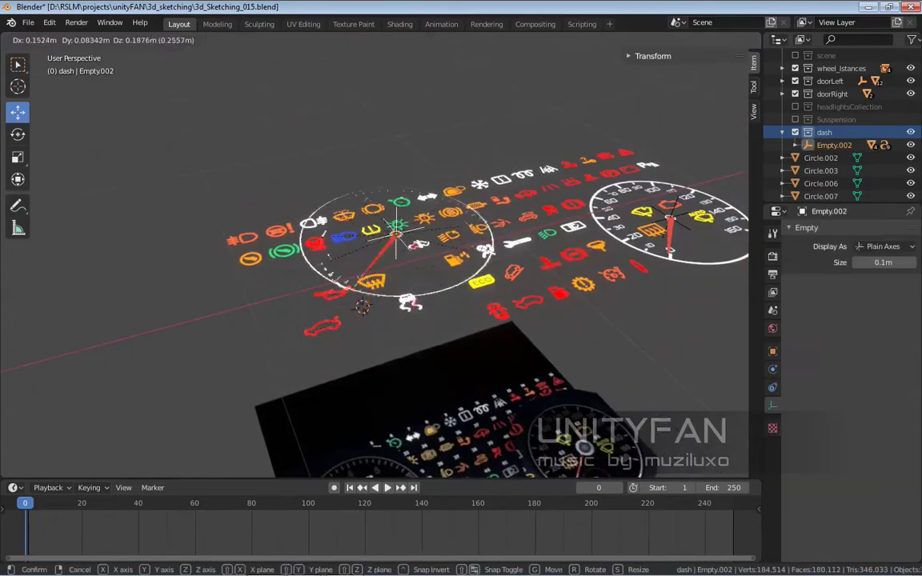
{"action": "middle_click_drag", "start_coordinate": [376, 304], "coordinate": [320, 272]}
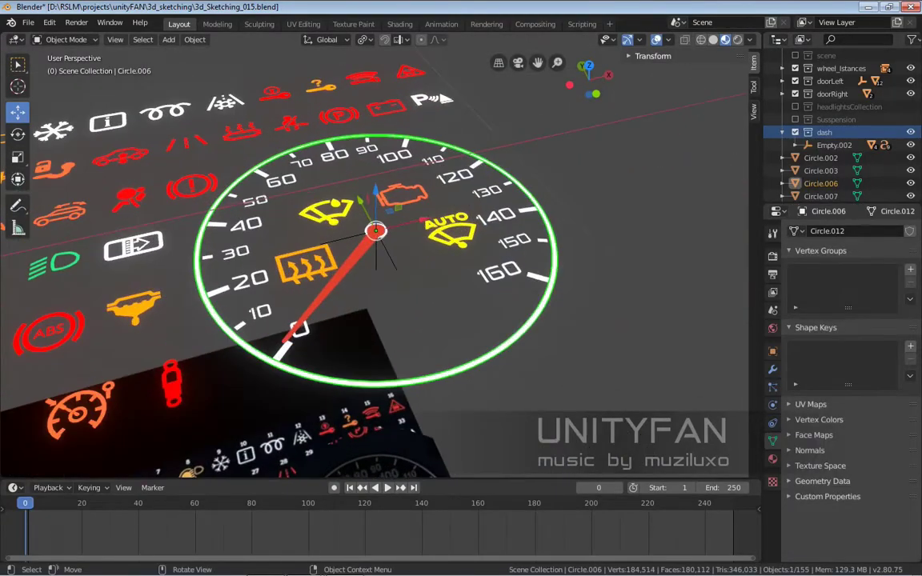
- Move Empty.001 and the speedometer's speed labels into the dash collection
{"action": "key", "text": "m"}
{"action": "left_click", "coordinate": [509, 240]}
{"action": "middle_click_drag", "start_coordinate": [509, 241], "coordinate": [432, 175]}
{"action": "left_click", "coordinate": [408, 171]}
{"action": "left_click", "coordinate": [406, 210]}
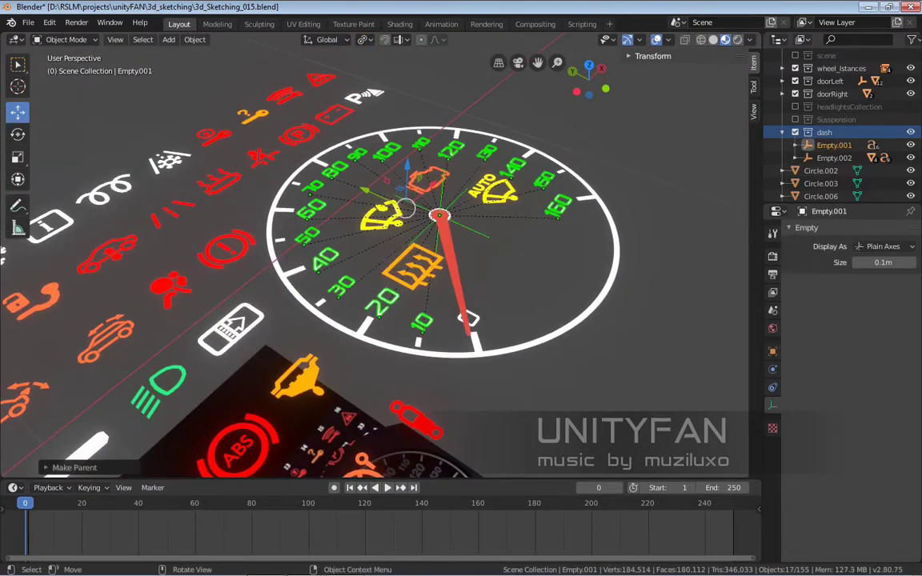
{"action": "middle_click_drag", "start_coordinate": [407, 210], "coordinate": [432, 240]}
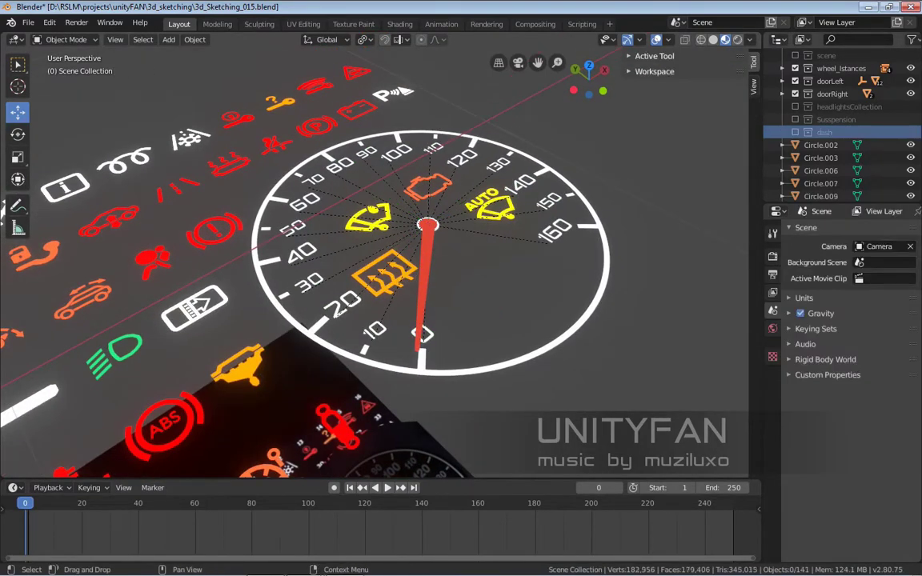
{"action": "left_click", "coordinate": [344, 304]}
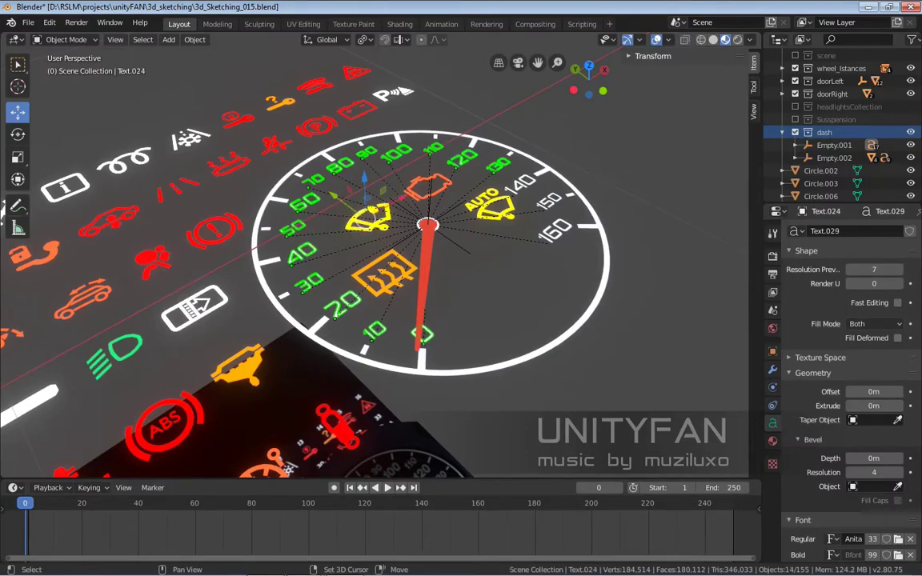
{"action": "key", "text": "m"}
{"action": "left_click", "coordinate": [460, 221]}
- Put the speedometer's red needle and tick ring into dash
{"action": "left_click", "coordinate": [424, 276]}
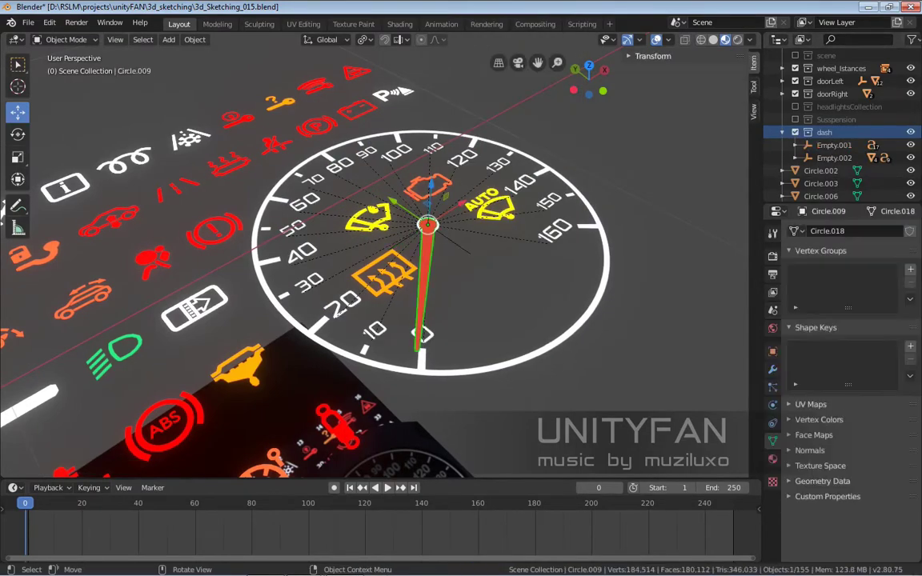
{"action": "left_click", "coordinate": [360, 353]}
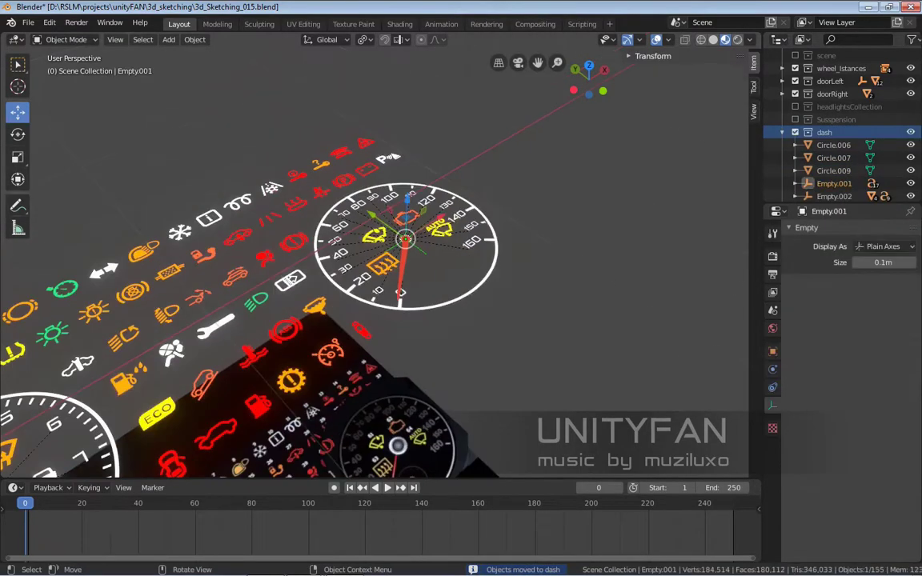
{"action": "scroll", "coordinate": [408, 240], "scroll_direction": "up", "scroll_amount": 3}
{"action": "left_click", "coordinate": [422, 360], "text": "ctrl"}
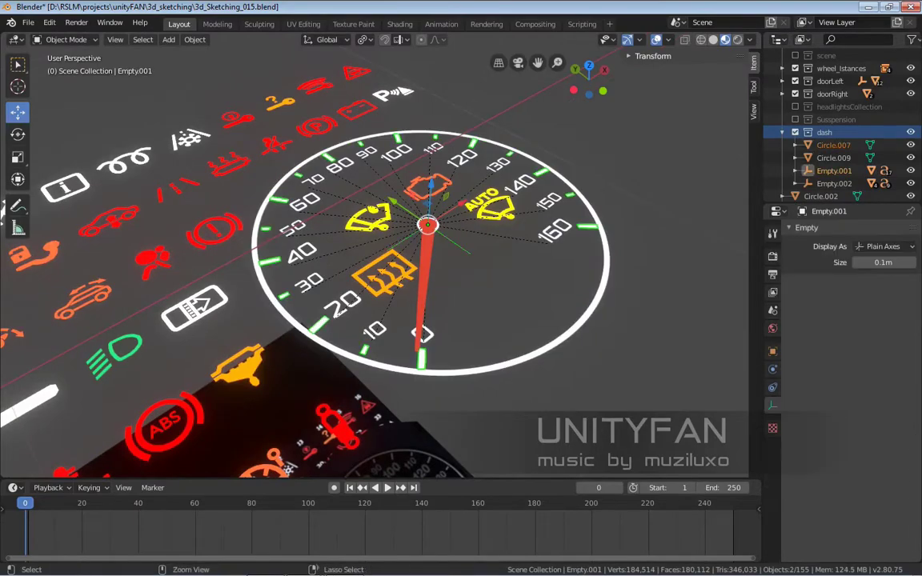
{"action": "scroll", "coordinate": [374, 264], "scroll_direction": "down", "scroll_amount": 3}
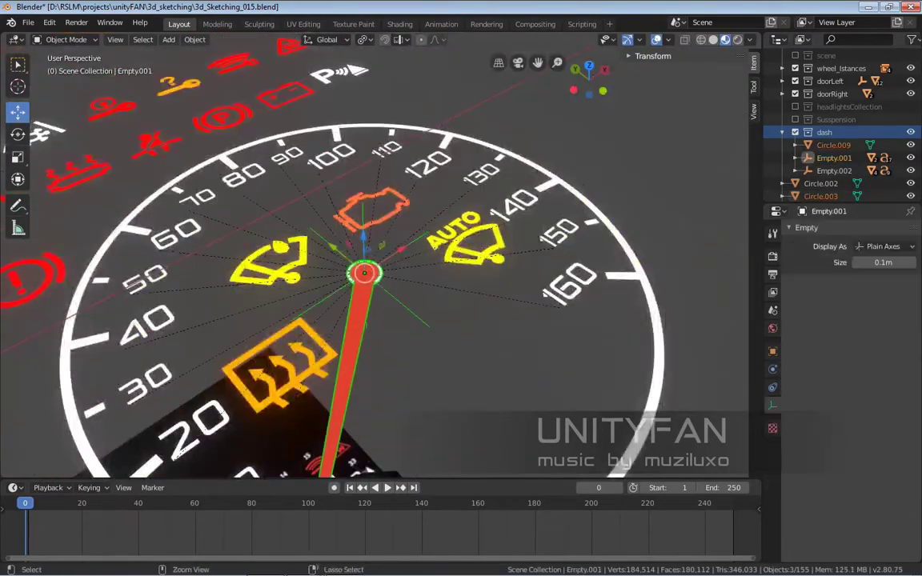
- Move all warning-light icons into dash, then hide the dash collection
{"action": "middle_click_drag", "start_coordinate": [6, 299], "coordinate": [241, 241]}
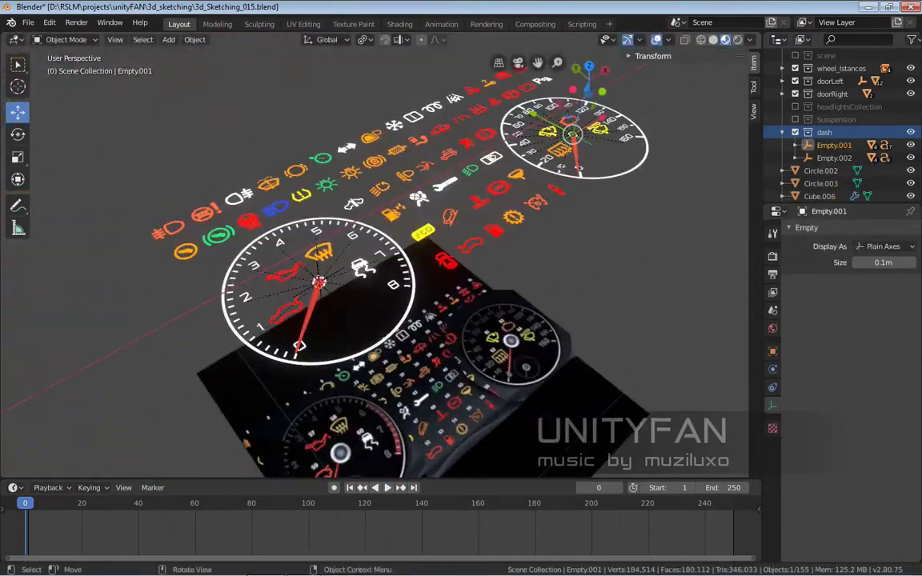
{"action": "left_click", "coordinate": [400, 226]}
{"action": "key", "text": "m"}
{"action": "left_click", "coordinate": [457, 232]}
{"action": "left_click", "coordinate": [796, 132]}
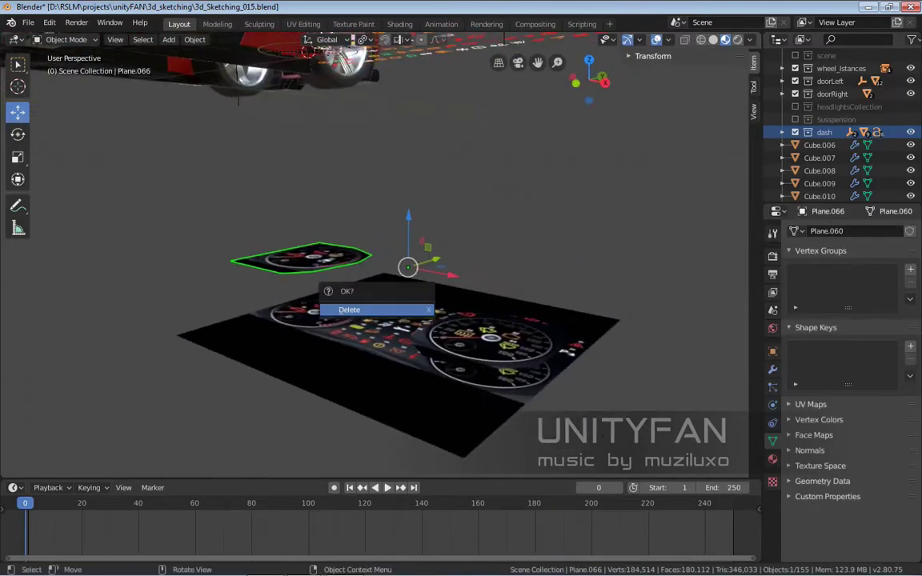
- Delete the small dashboard image plane and rotate the dash 70° about Z
{"action": "left_click", "coordinate": [368, 309]}
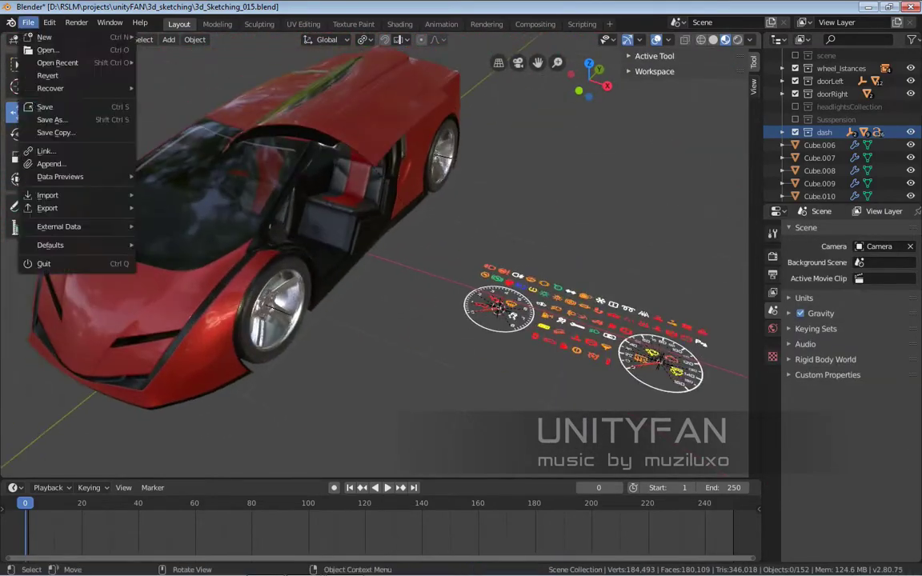
{"action": "middle_click_drag", "start_coordinate": [304, 160], "coordinate": [342, 144]}
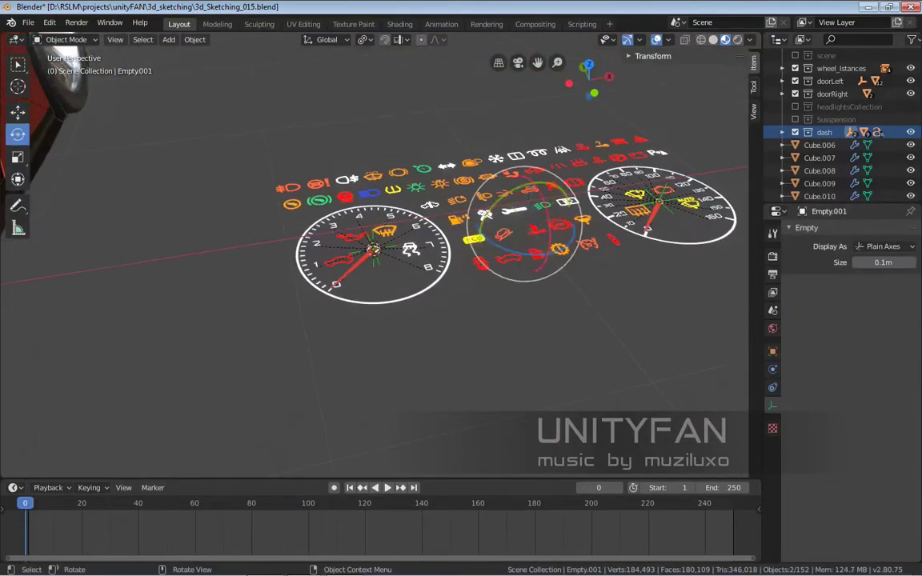
{"action": "type", "text": "rz70"}
{"action": "middle_click_drag", "start_coordinate": [375, 248], "coordinate": [375, 232], "text": "ctrl"}
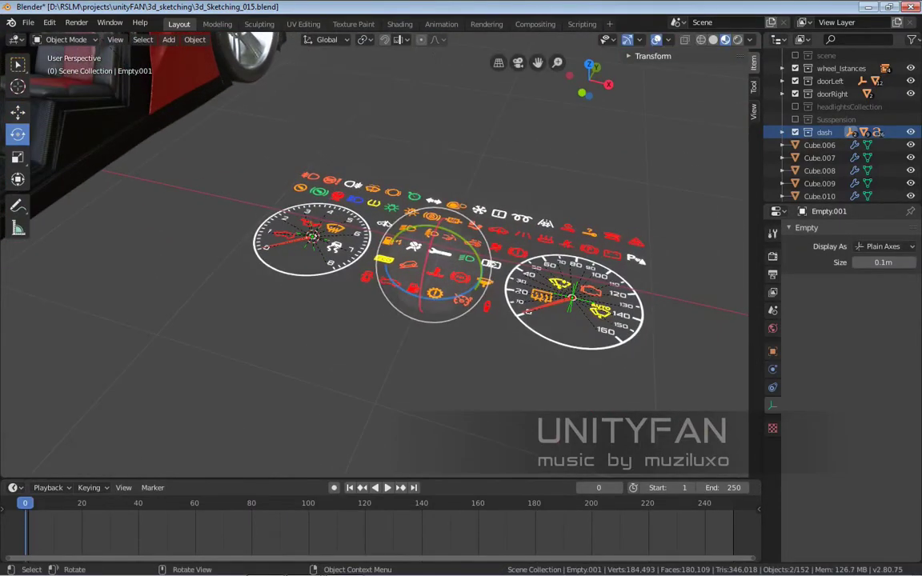
{"action": "key", "text": "Return"}
- Scale down the gauge cluster and tilt it upright beside the steering wheel
{"action": "mouse_move", "coordinate": [410, 185]}
{"action": "middle_mouse_down"}
{"action": "mouse_move", "coordinate": [458, 105]}
{"action": "mouse_move", "coordinate": [452, 238]}
{"action": "middle_mouse_up"}
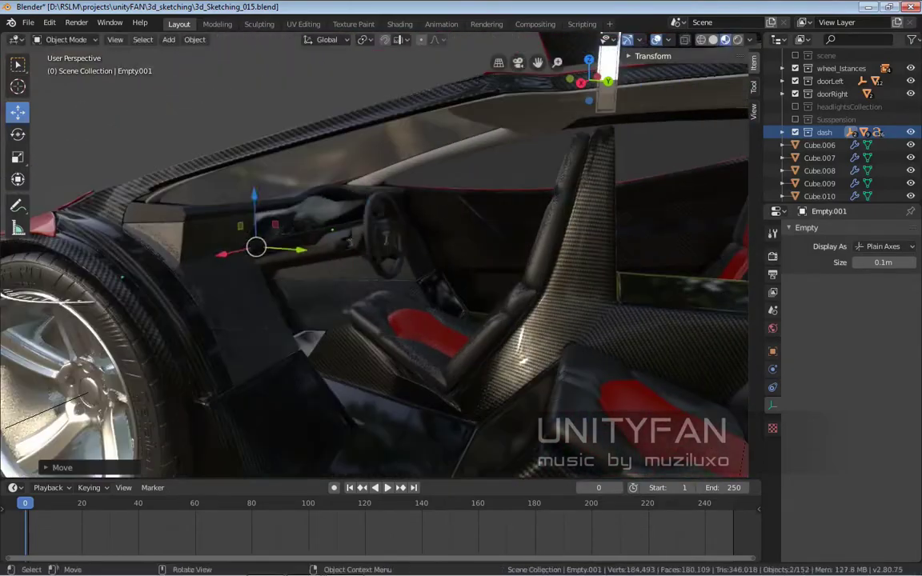
{"action": "key", "text": "s"}
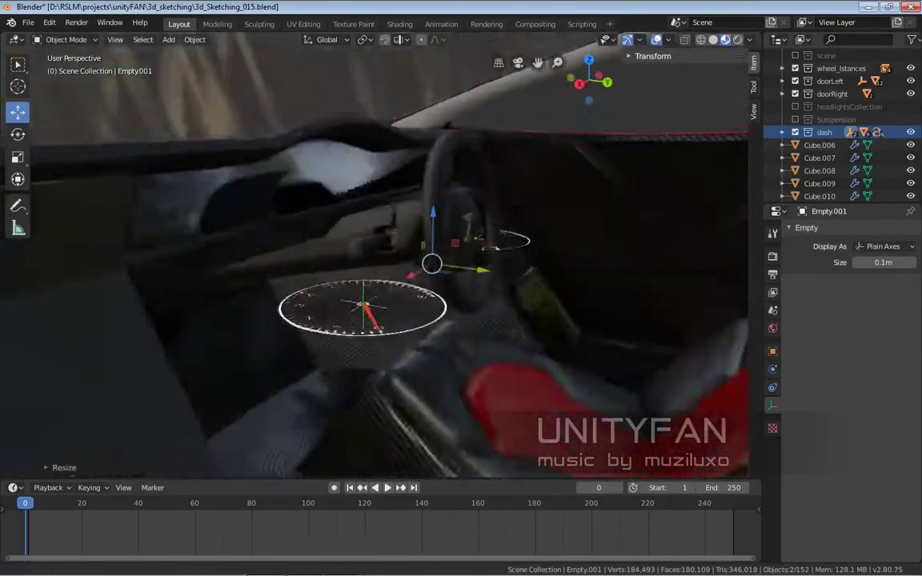
{"action": "middle_click_drag", "start_coordinate": [427, 256], "coordinate": [449, 240]}
{"action": "left_click", "coordinate": [18, 133]}
{"action": "left_click_drag", "start_coordinate": [417, 264], "coordinate": [498, 249]}
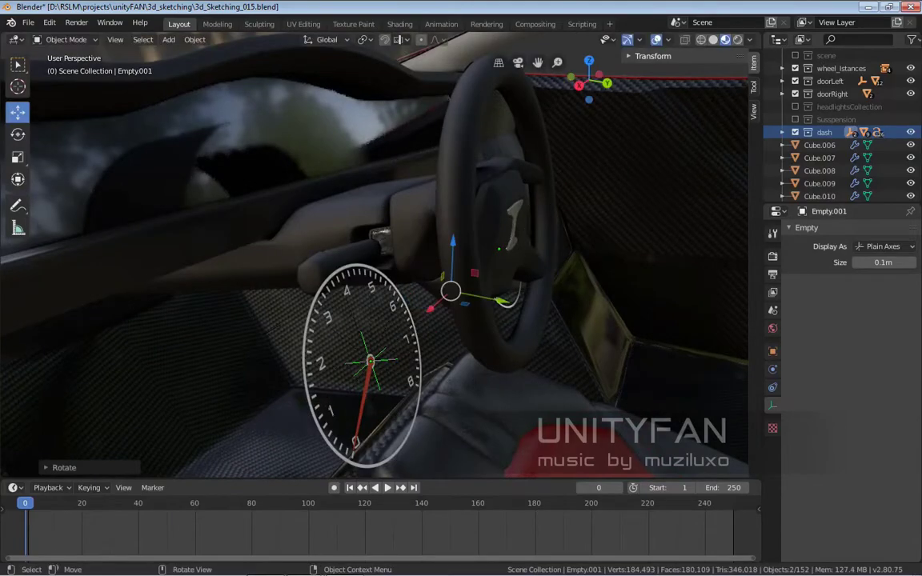
{"action": "key", "text": "Return"}
- Select every object in the dash collection and isolate them in local view
{"action": "key", "text": "KP_Decimal"}
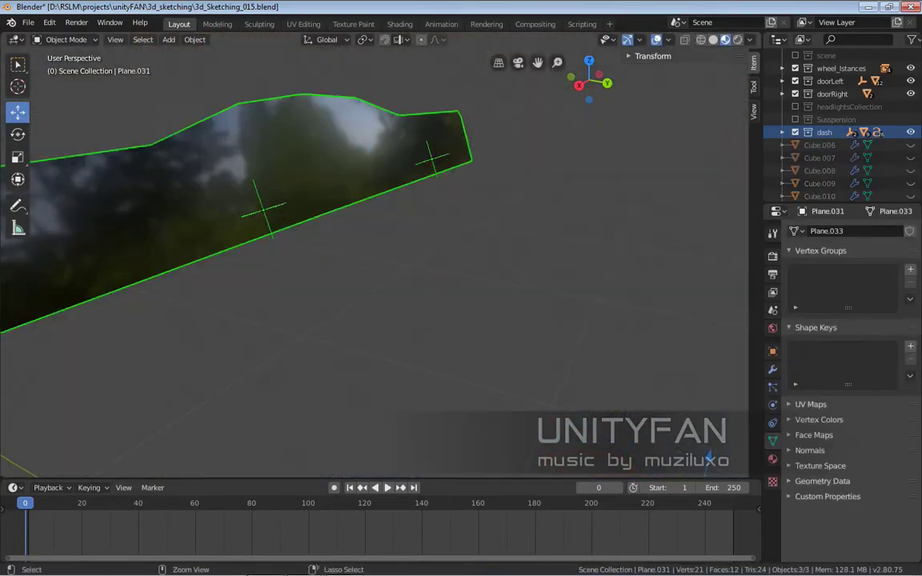
{"action": "key", "text": "KP_Divide"}
{"action": "right_click", "coordinate": [825, 132]}
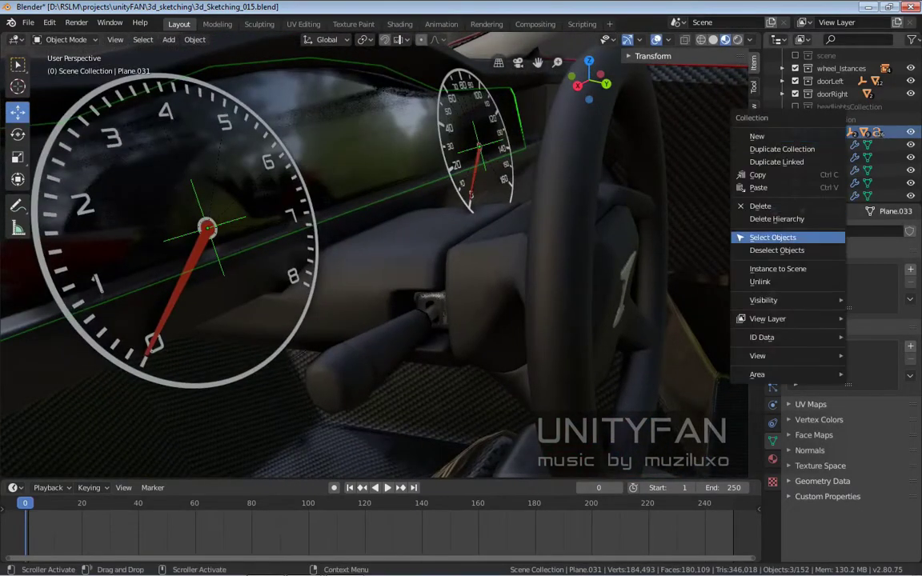
{"action": "left_click", "coordinate": [753, 238]}
{"action": "key", "text": "KP_Divide"}
{"action": "middle_click_drag", "start_coordinate": [448, 337], "coordinate": [496, 304]}
- Reposition and scale the tachometer and speedometer centre empties, checking front and side views
{"action": "left_click_drag", "start_coordinate": [237, 146], "coordinate": [239, 147]}
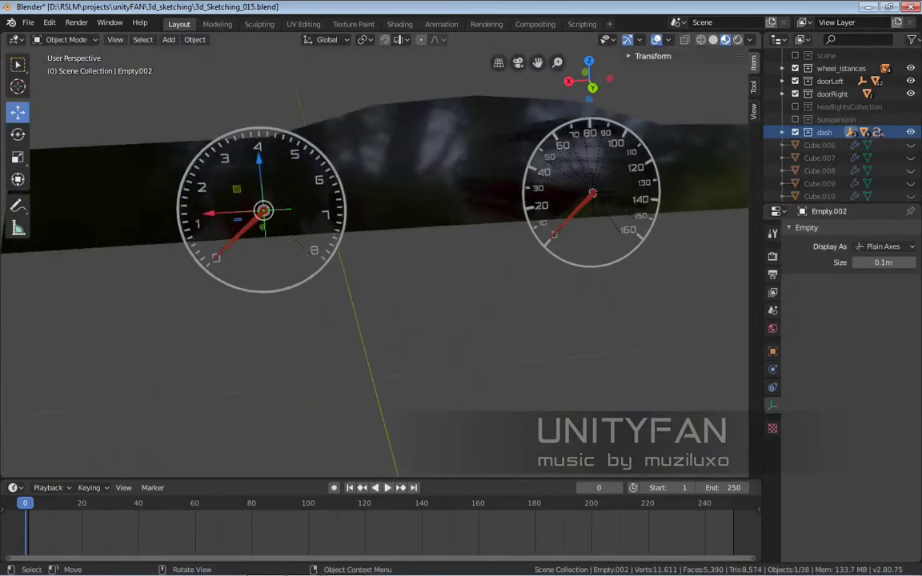
{"action": "key", "text": "ctrl+KP_1"}
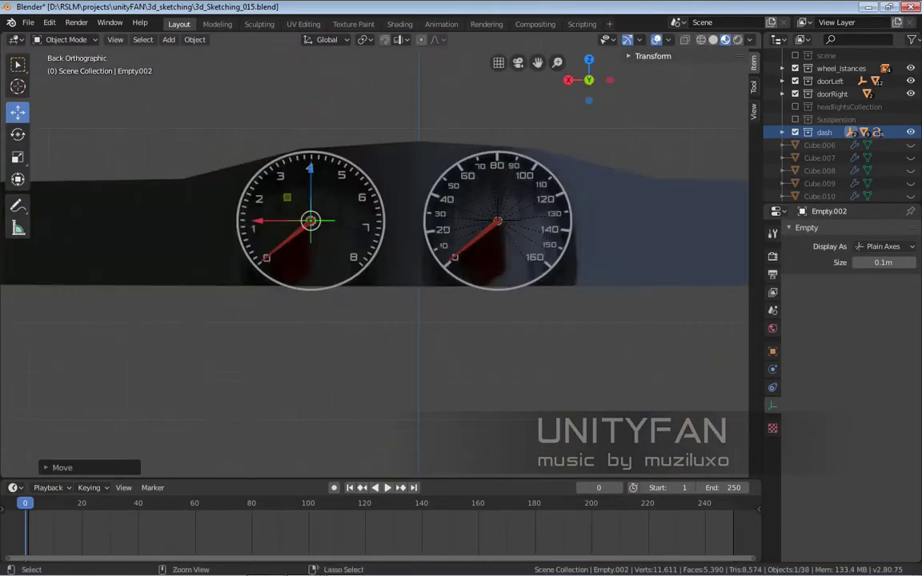
{"action": "middle_click_drag", "start_coordinate": [448, 336], "coordinate": [512, 304]}
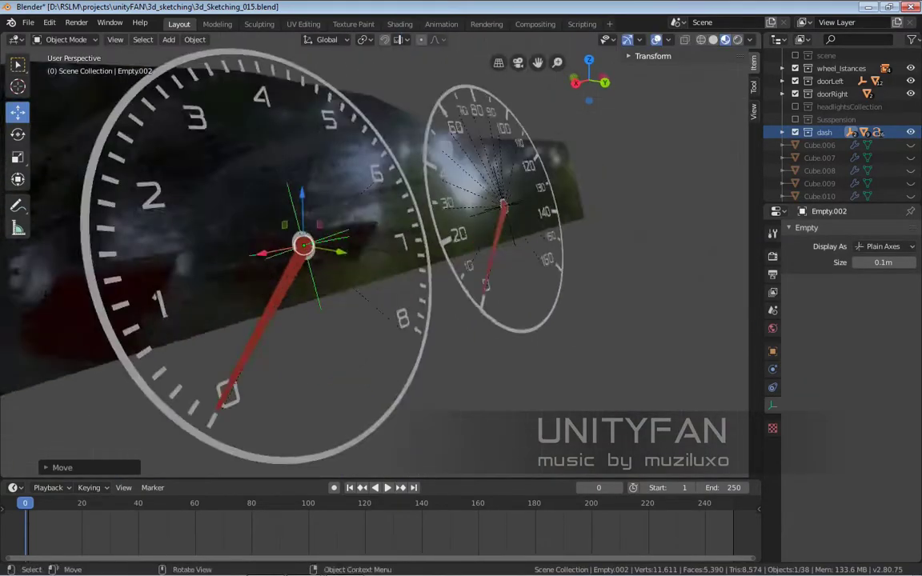
{"action": "key", "text": "s"}
{"action": "left_click", "coordinate": [586, 268]}
{"action": "key", "text": "g"}
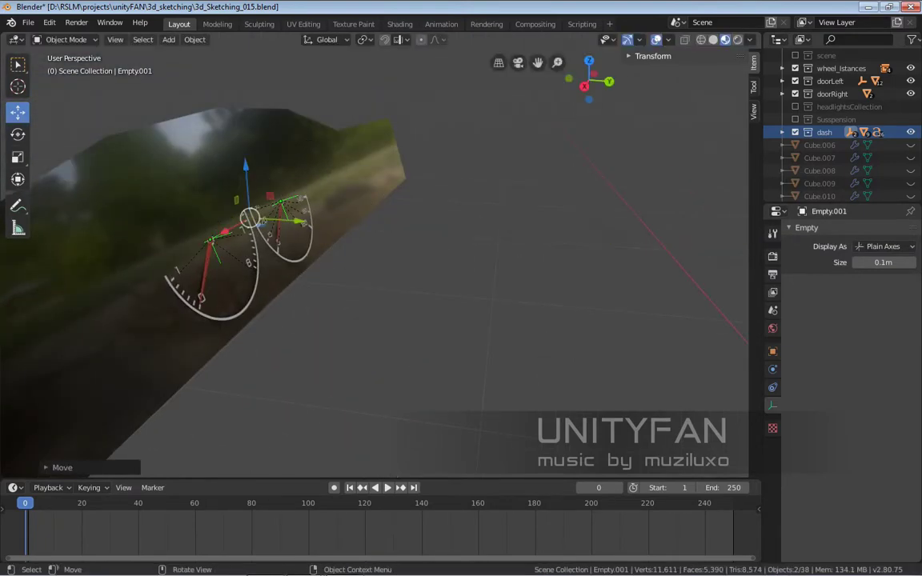
{"action": "key", "text": "KP_3"}
{"action": "middle_click_drag", "start_coordinate": [449, 336], "coordinate": [481, 304]}
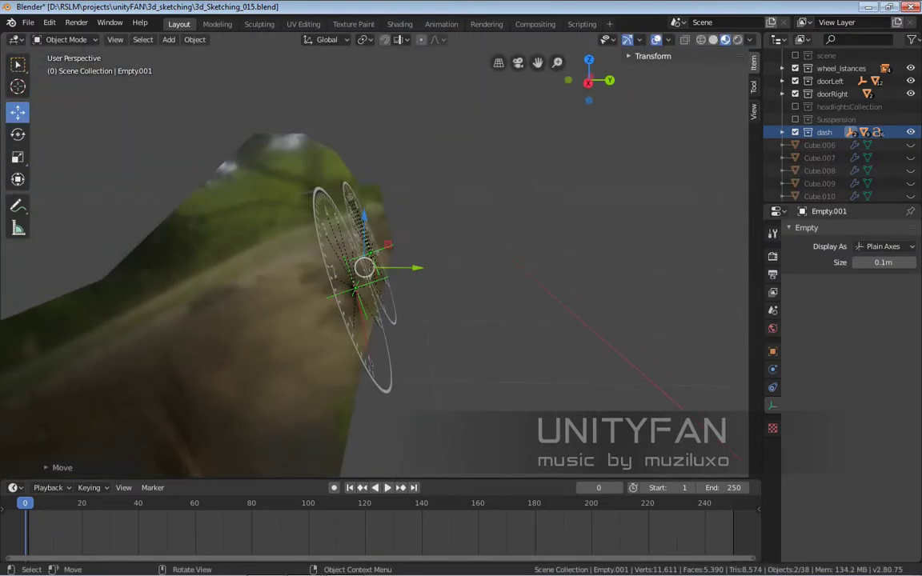
- Edit the dash plane Plane.031's mesh and make its material solid black
{"action": "left_click", "coordinate": [201, 336]}
{"action": "mouse_move", "coordinate": [448, 336]}
{"action": "middle_mouse_down"}
{"action": "mouse_move", "coordinate": [480, 304]}
{"action": "mouse_move", "coordinate": [488, 316]}
{"action": "middle_mouse_up"}
{"action": "left_click", "coordinate": [772, 370]}
{"action": "key", "text": "Tab"}
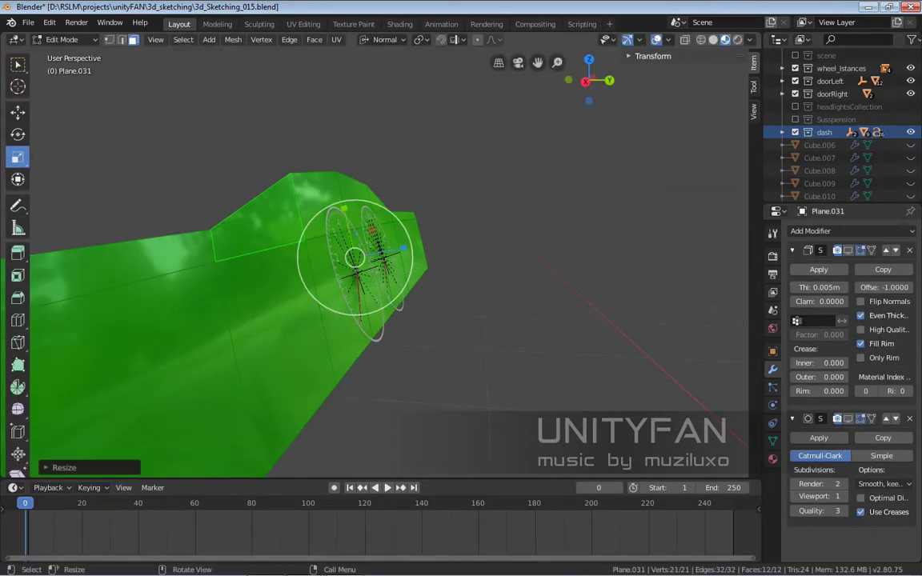
{"action": "key", "text": "Tab"}
{"action": "mouse_move", "coordinate": [366, 263]}
{"action": "middle_mouse_down"}
{"action": "mouse_move", "coordinate": [353, 269]}
{"action": "mouse_move", "coordinate": [350, 284]}
{"action": "middle_mouse_up"}
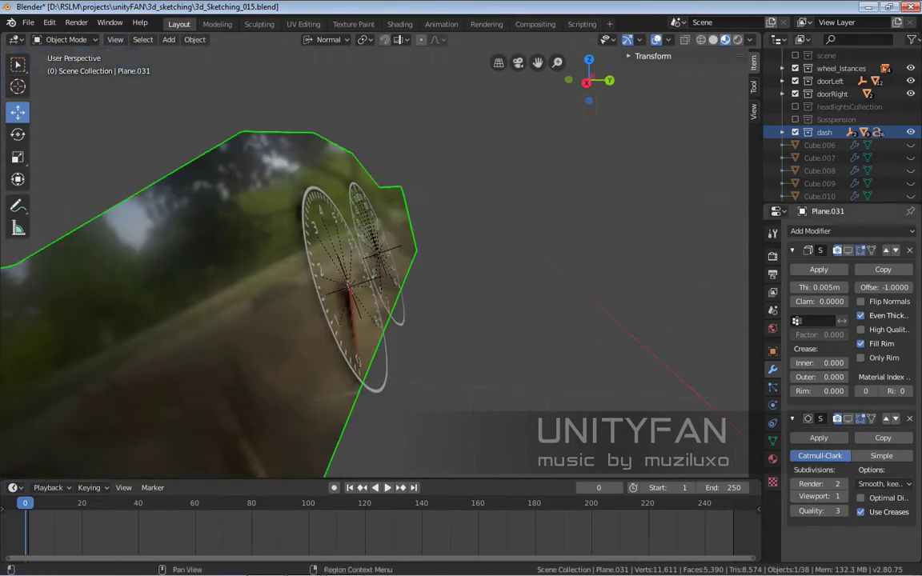
{"action": "left_click", "coordinate": [773, 459]}
{"action": "middle_click_drag", "start_coordinate": [481, 320], "coordinate": [496, 304]}
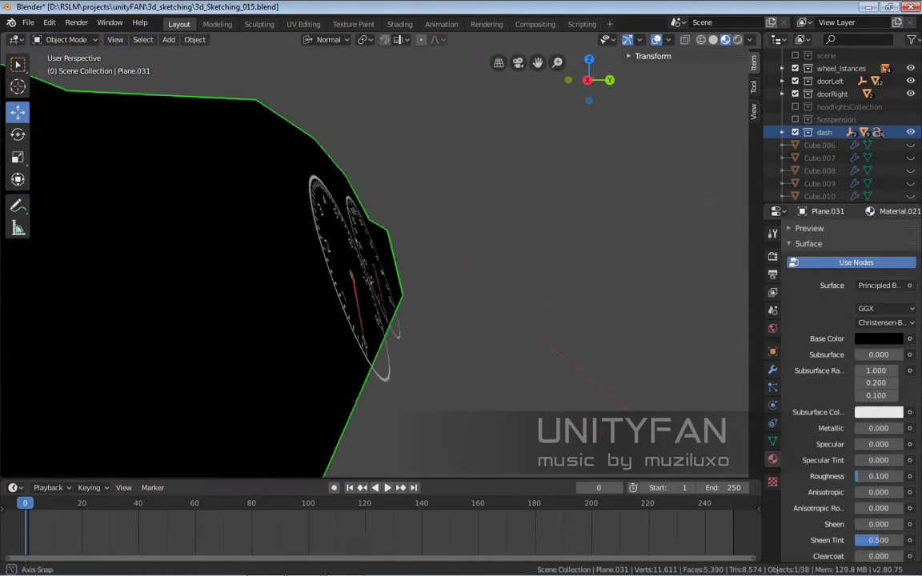
{"action": "middle_click_drag", "start_coordinate": [360, 320], "coordinate": [361, 305], "text": "alt"}
{"action": "left_click", "coordinate": [404, 39]}
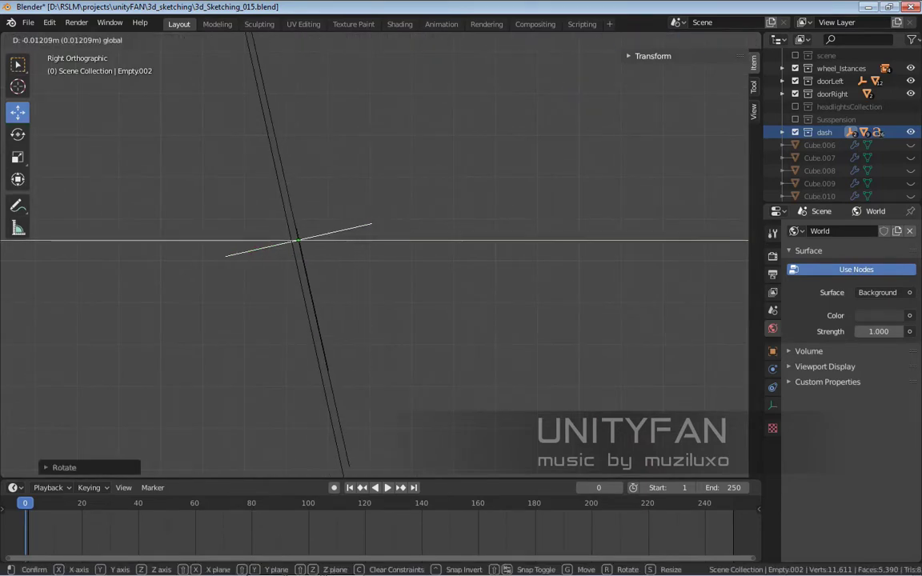
- Slide the speedometer's centre empty, Empty.001, along the X axis
{"action": "middle_click_drag", "start_coordinate": [375, 264], "coordinate": [384, 256]}
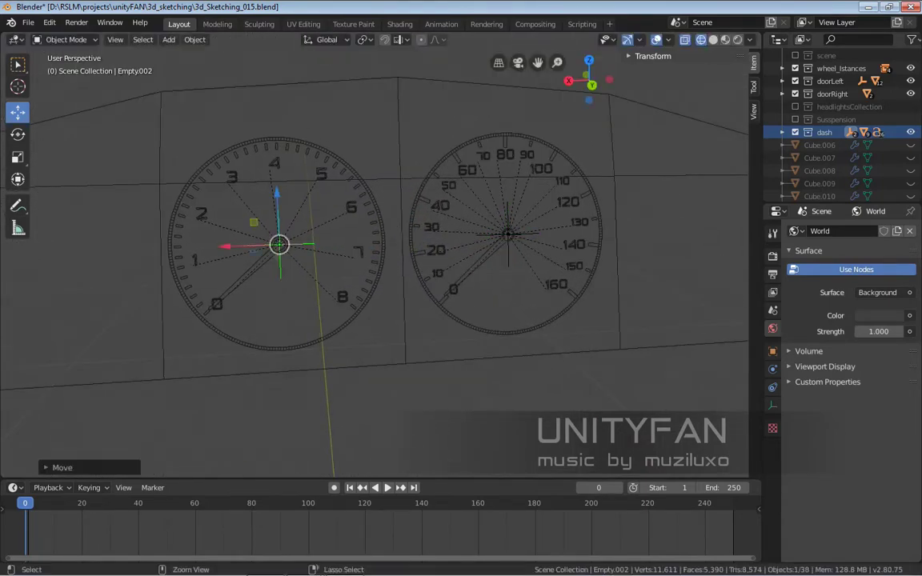
{"action": "left_click", "coordinate": [508, 235]}
{"action": "key", "text": "g"}
{"action": "key", "text": "x"}
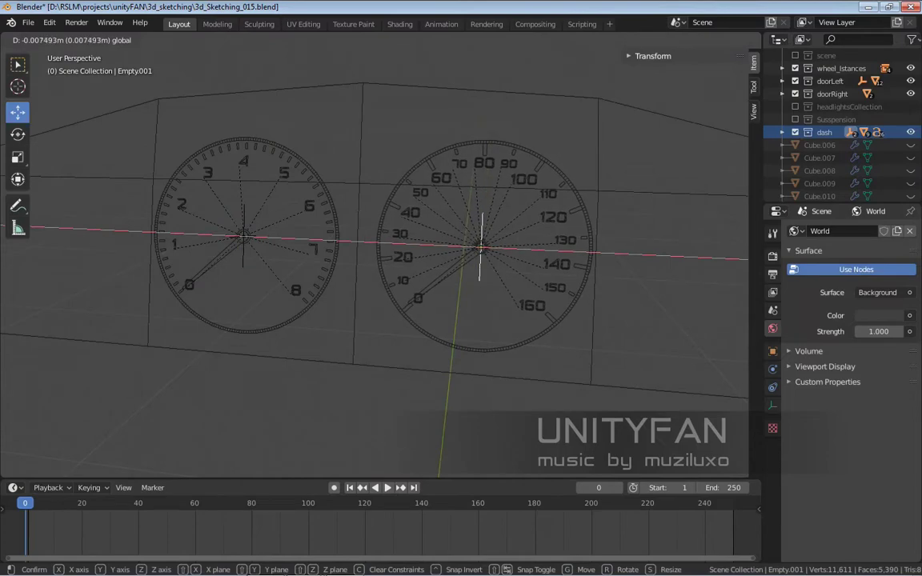
{"action": "key", "text": "Return"}
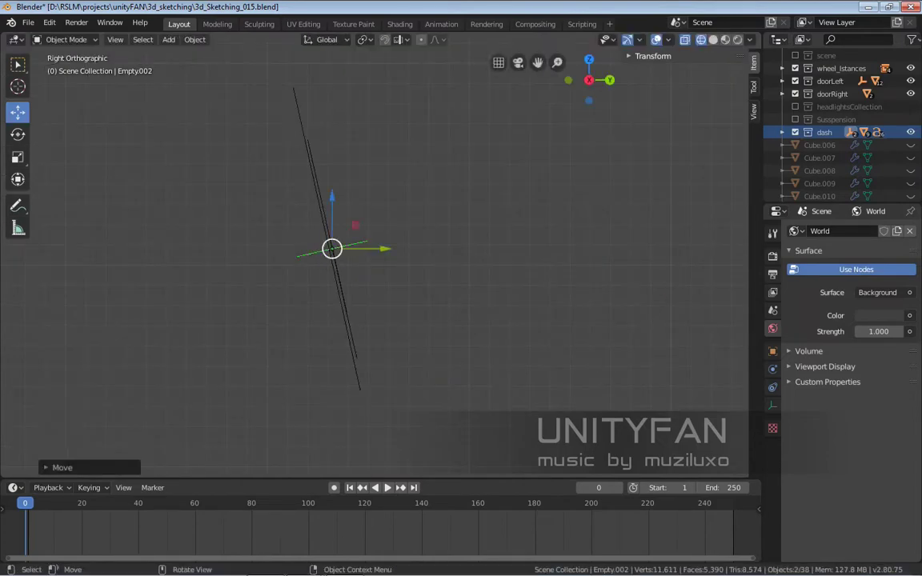
- Switch to Material Preview and adjust the red needle's Emission colour
{"action": "key", "text": "shift+z"}
{"action": "key", "text": "z"}
{"action": "left_click", "coordinate": [391, 377]}
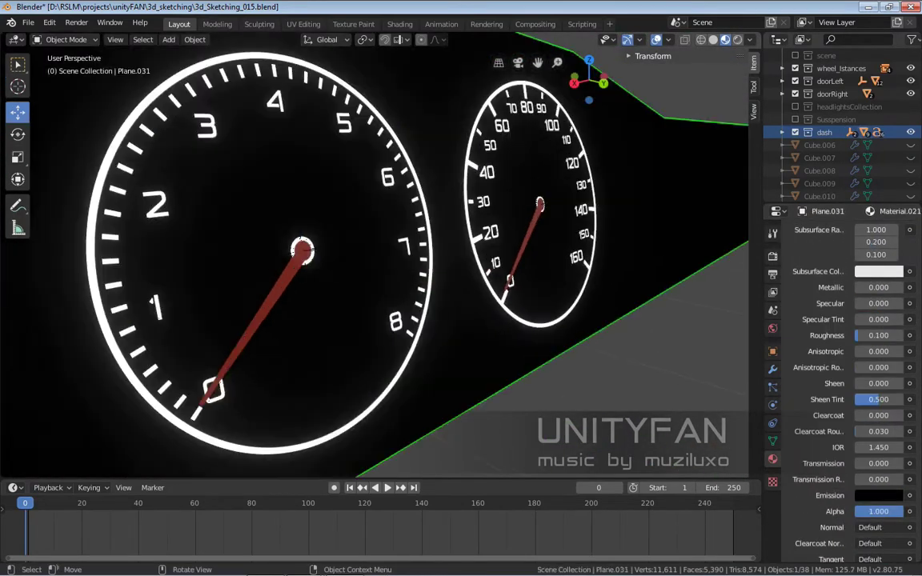
{"action": "scroll", "coordinate": [848, 360], "scroll_direction": "down", "scroll_amount": 1}
{"action": "left_click", "coordinate": [879, 470]}
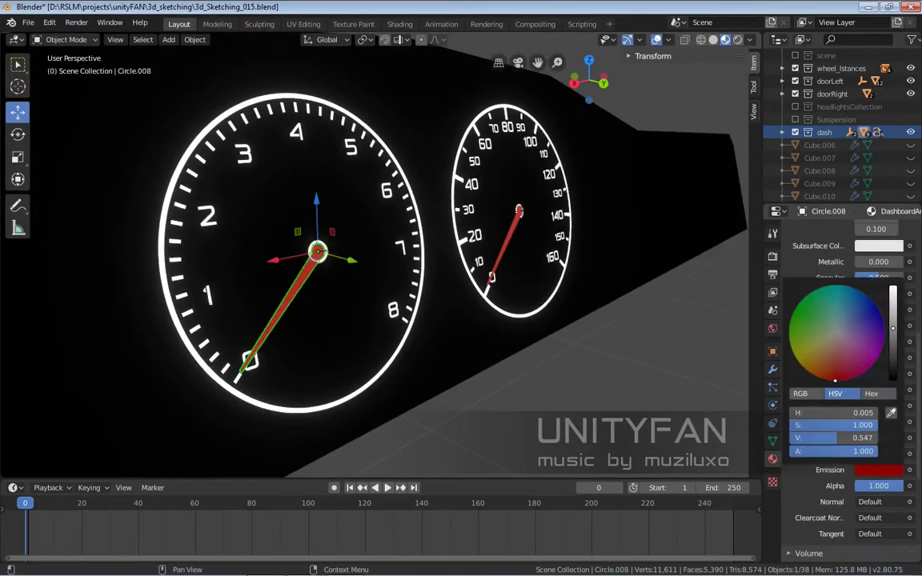
{"action": "scroll", "coordinate": [480, 311], "scroll_direction": "down", "scroll_amount": 5}
- Separate the dash plane's selected front faces into a new object, Plane.068
{"action": "left_click", "coordinate": [480, 311]}
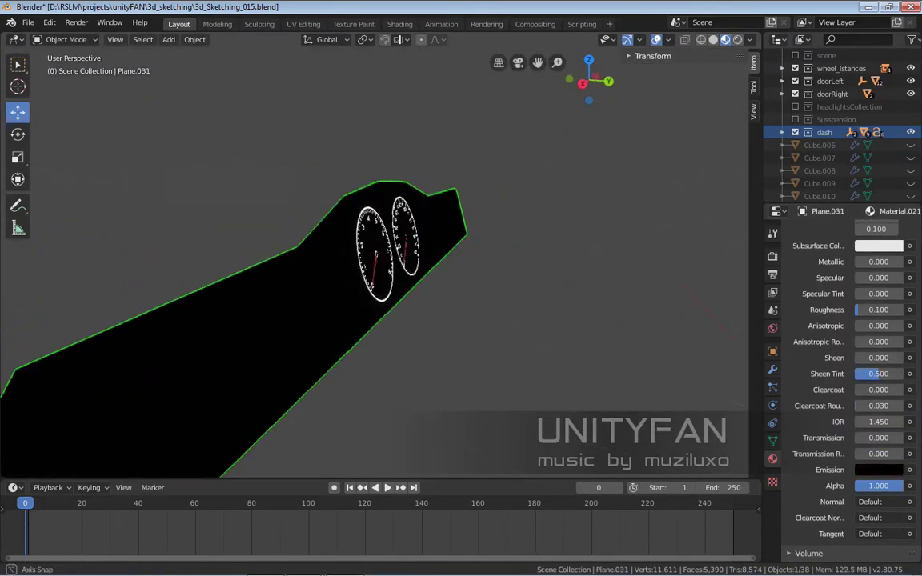
{"action": "key", "text": "KP_3"}
{"action": "key", "text": "z"}
{"action": "key", "text": "Tab"}
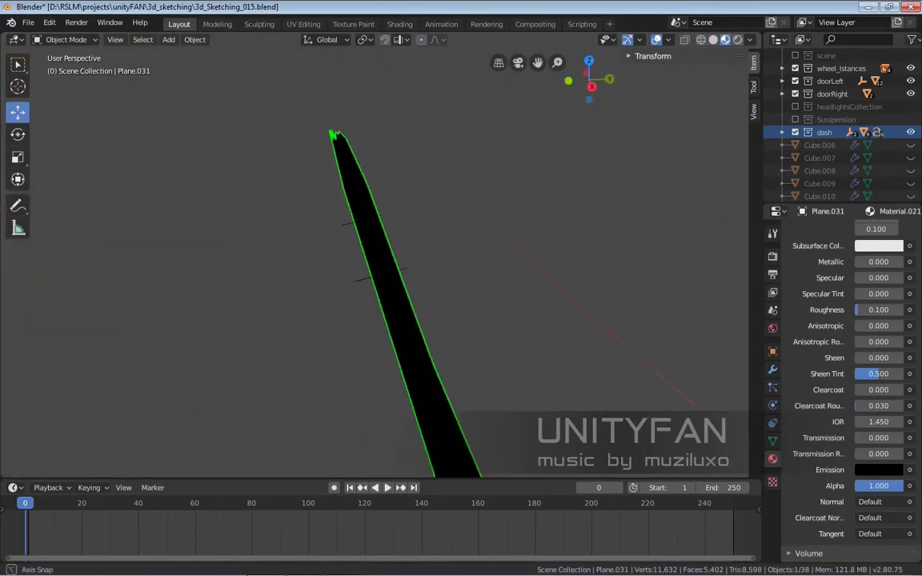
{"action": "left_click", "coordinate": [392, 325]}
{"action": "key", "text": "Tab"}
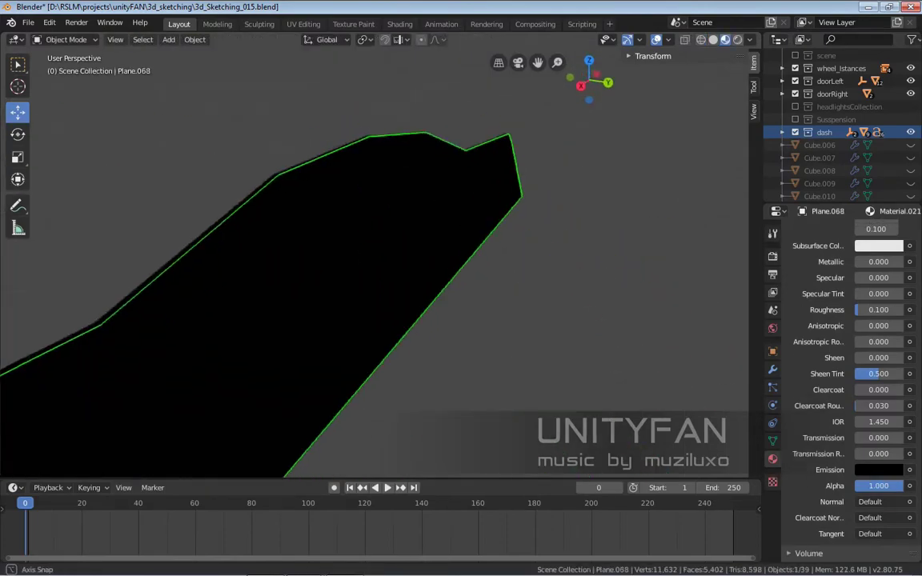
- Exit local view and give the dash cover Plane.068 a new material, Material.024
{"action": "key", "text": "KP_Divide"}
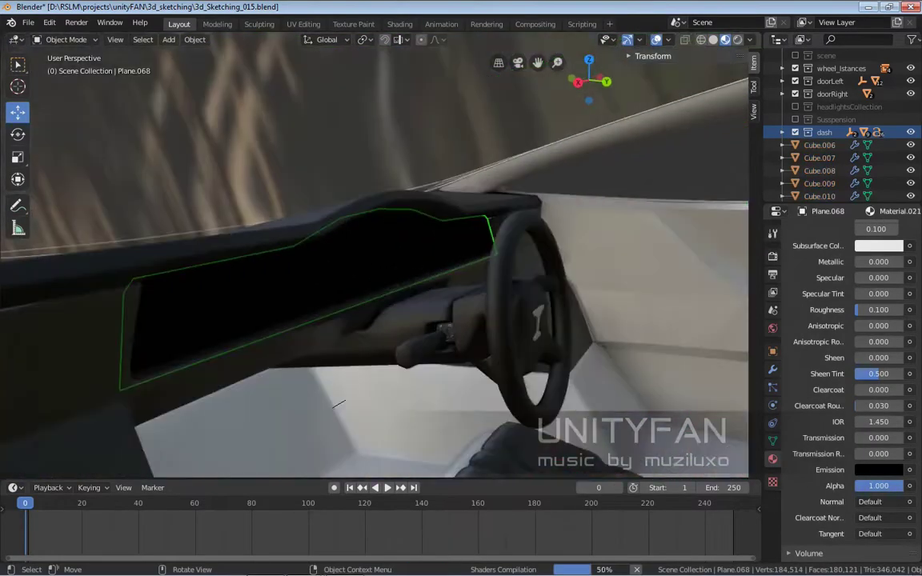
{"action": "middle_click_drag", "start_coordinate": [338, 404], "coordinate": [376, 376], "text": "shift"}
{"action": "left_click", "coordinate": [879, 415]}
{"action": "scroll", "coordinate": [849, 384], "scroll_direction": "down", "scroll_amount": 10}
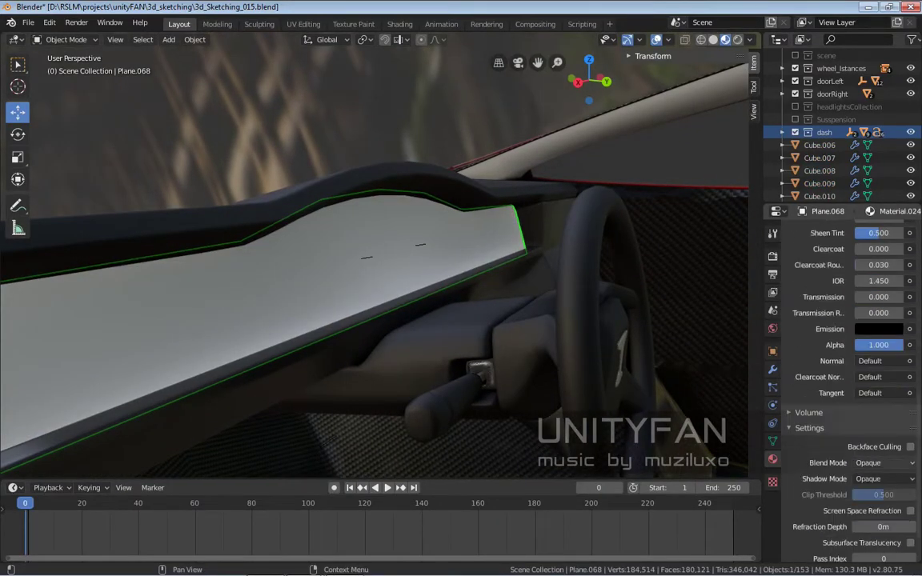
{"action": "scroll", "coordinate": [849, 385], "scroll_direction": "up", "scroll_amount": 1}
- Set the dash cover material to Alpha Blend with lowered alpha and roughness
{"action": "left_click", "coordinate": [360, 256]}
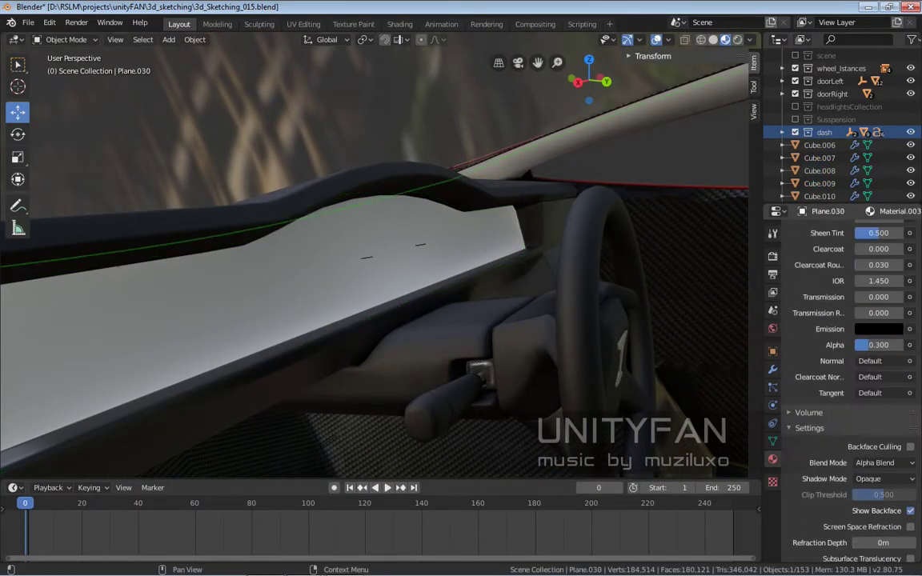
{"action": "left_click", "coordinate": [857, 378]}
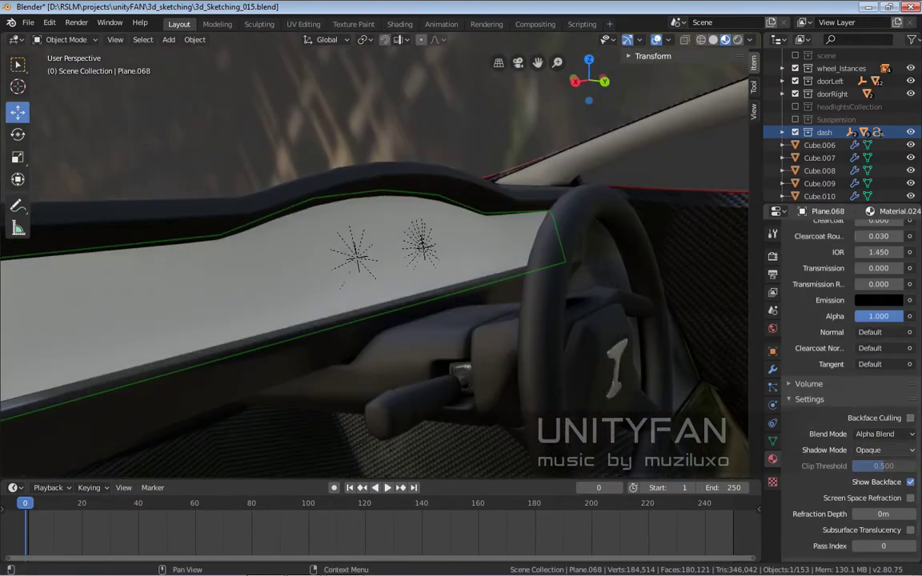
{"action": "scroll", "coordinate": [849, 384], "scroll_direction": "up", "scroll_amount": 7}
{"action": "left_click_drag", "start_coordinate": [879, 495], "coordinate": [841, 496]}
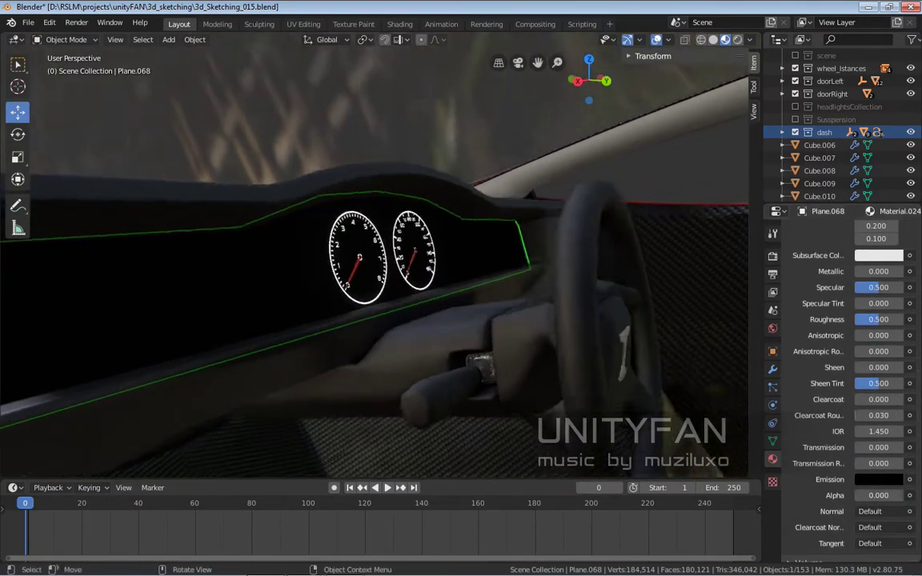
{"action": "type", "text": "0"}
{"action": "key", "text": "Return"}
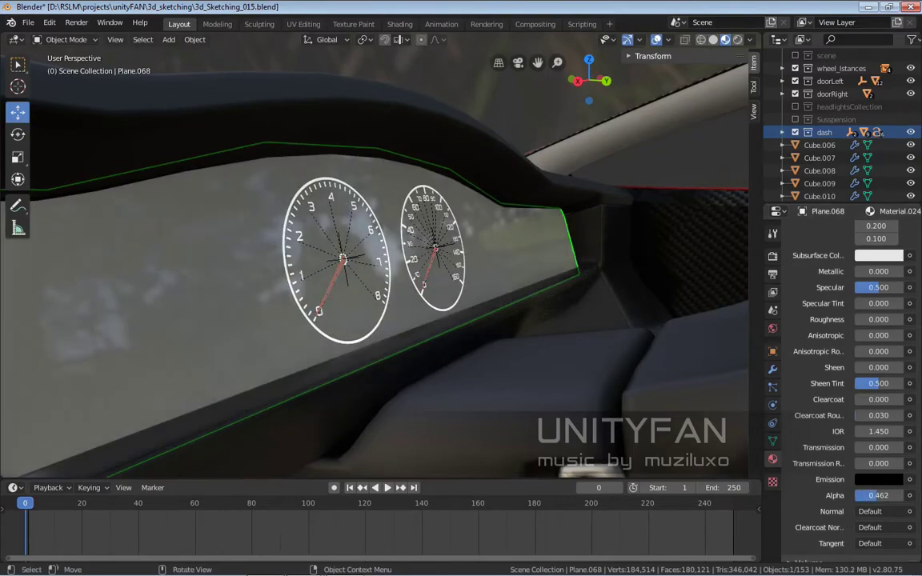
{"action": "scroll", "coordinate": [849, 384], "scroll_direction": "up", "scroll_amount": 6}
- Make the dash cover's base colour black with specular 0.500
{"action": "left_click", "coordinate": [879, 387]}
{"action": "middle_click_drag", "start_coordinate": [376, 264], "coordinate": [417, 240]}
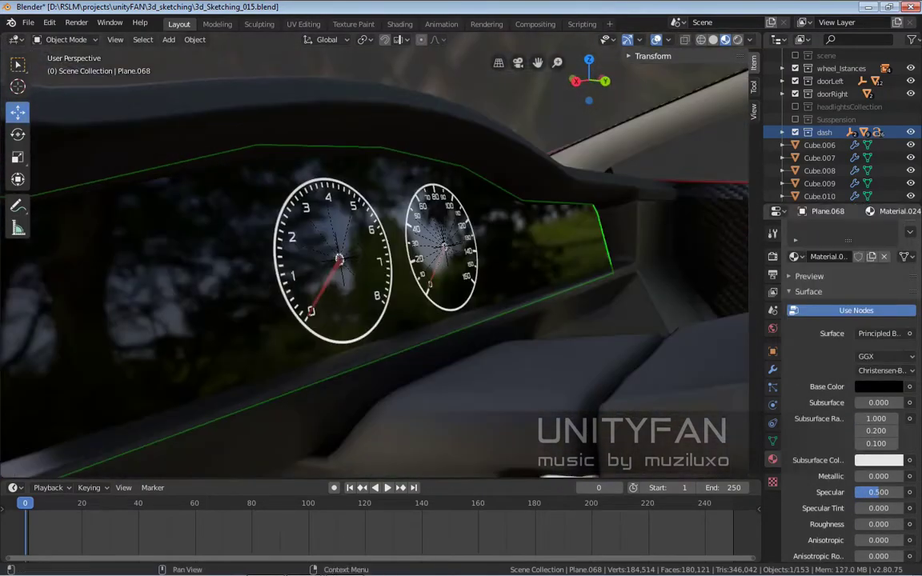
{"action": "scroll", "coordinate": [849, 384], "scroll_direction": "down", "scroll_amount": 3}
{"action": "mouse_move", "coordinate": [376, 264]}
{"action": "middle_mouse_down"}
{"action": "mouse_move", "coordinate": [344, 273]}
{"action": "mouse_move", "coordinate": [360, 260]}
{"action": "mouse_move", "coordinate": [344, 253]}
{"action": "mouse_move", "coordinate": [364, 265]}
{"action": "mouse_move", "coordinate": [307, 264]}
{"action": "middle_mouse_up"}
{"action": "key", "text": "Return"}
- Set transforms to Local orientation for the tachometer empty and inspect the car interior
{"action": "left_click", "coordinate": [306, 263]}
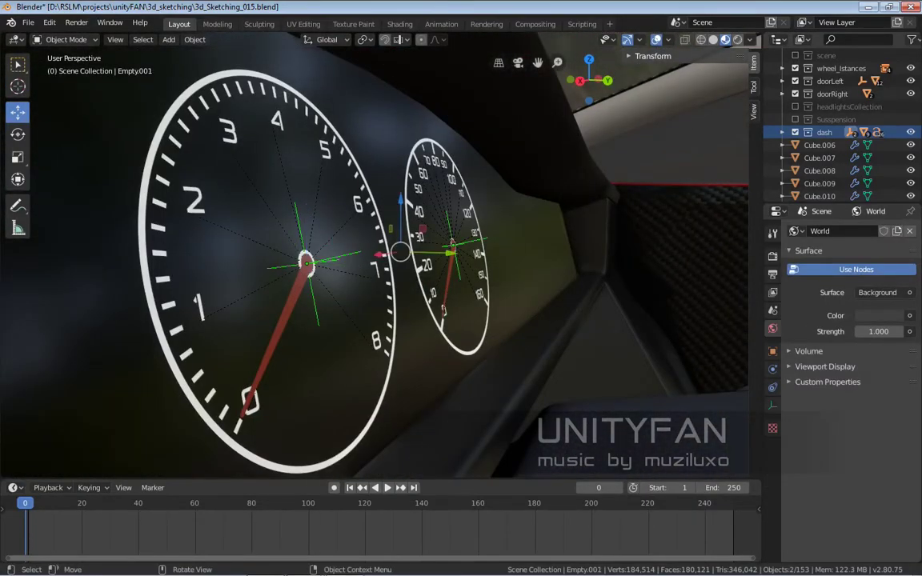
{"action": "left_click", "coordinate": [286, 92]}
{"action": "mouse_move", "coordinate": [376, 264]}
{"action": "middle_mouse_down"}
{"action": "mouse_move", "coordinate": [328, 264]}
{"action": "mouse_move", "coordinate": [360, 264]}
{"action": "middle_mouse_up"}
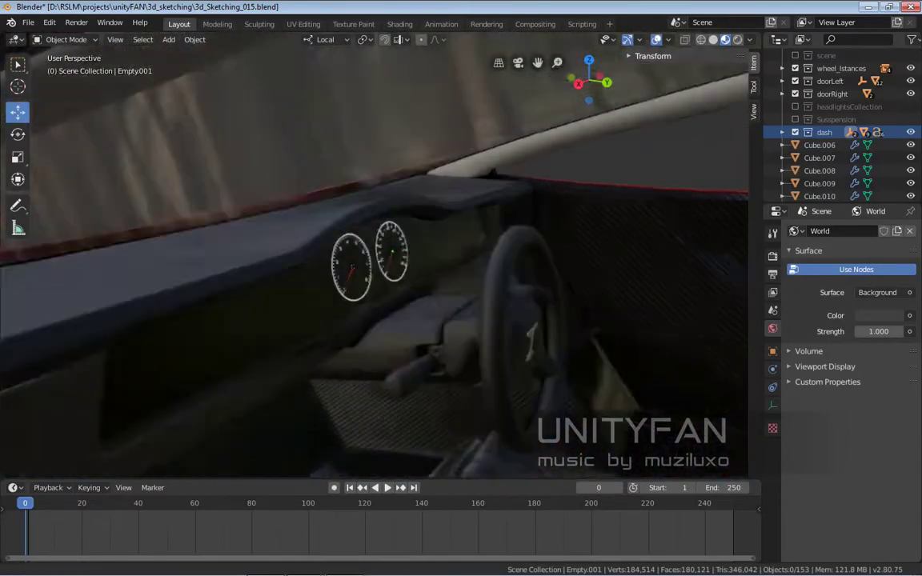
{"action": "left_click", "coordinate": [360, 264]}
{"action": "scroll", "coordinate": [841, 360], "scroll_direction": "down", "scroll_amount": 6}
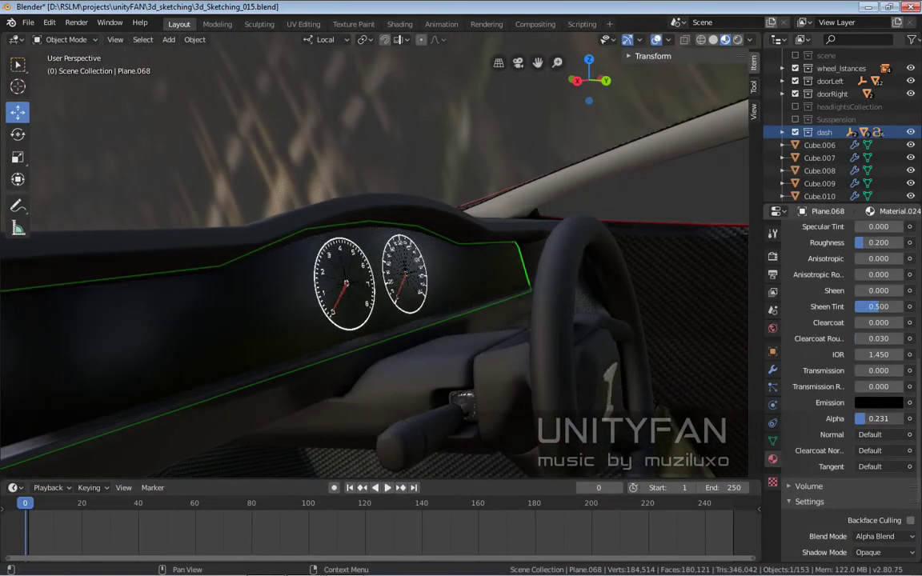
{"action": "middle_click_drag", "start_coordinate": [376, 264], "coordinate": [454, 300]}
{"action": "left_click", "coordinate": [401, 272]}
- Add a plain-axes empty, Empty.003, beside the warning-light icons
{"action": "scroll", "coordinate": [454, 300], "scroll_direction": "down", "scroll_amount": 5}
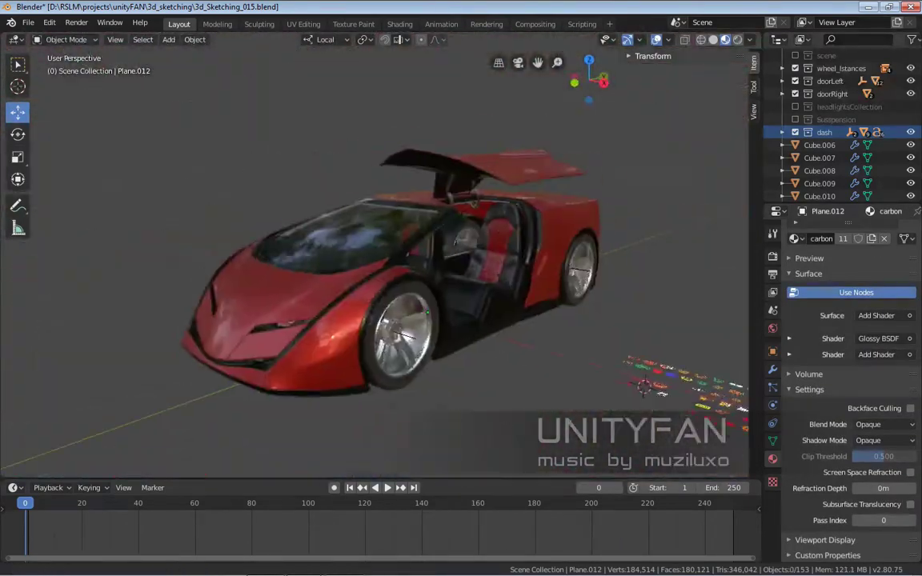
{"action": "left_click", "coordinate": [463, 320]}
{"action": "scroll", "coordinate": [496, 336], "scroll_direction": "up", "scroll_amount": 3}
{"action": "scroll", "coordinate": [517, 335], "scroll_direction": "up", "scroll_amount": 2}
{"action": "scroll", "coordinate": [516, 335], "scroll_direction": "up", "scroll_amount": 3}
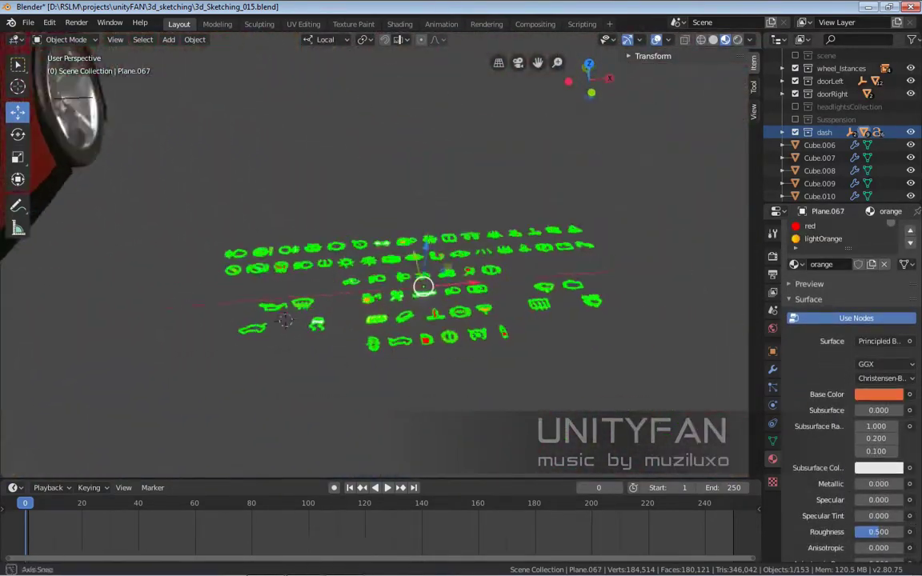
{"action": "mouse_move", "coordinate": [516, 335]}
{"action": "middle_mouse_down"}
{"action": "mouse_move", "coordinate": [471, 300]}
{"action": "mouse_move", "coordinate": [480, 294]}
{"action": "middle_mouse_up"}
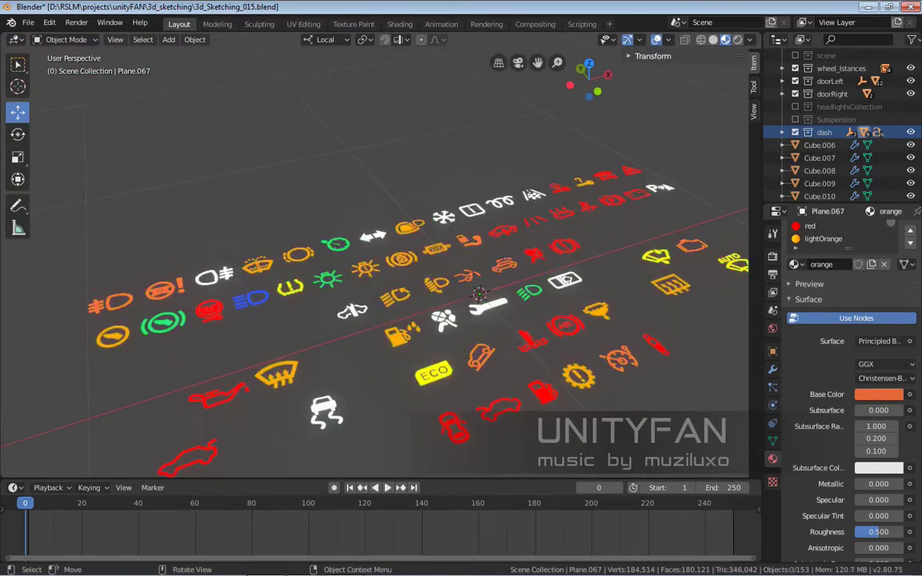
{"action": "key", "text": "shift+a"}
{"action": "left_click", "coordinate": [535, 325]}
{"action": "middle_click_drag", "start_coordinate": [534, 325], "coordinate": [490, 304]}
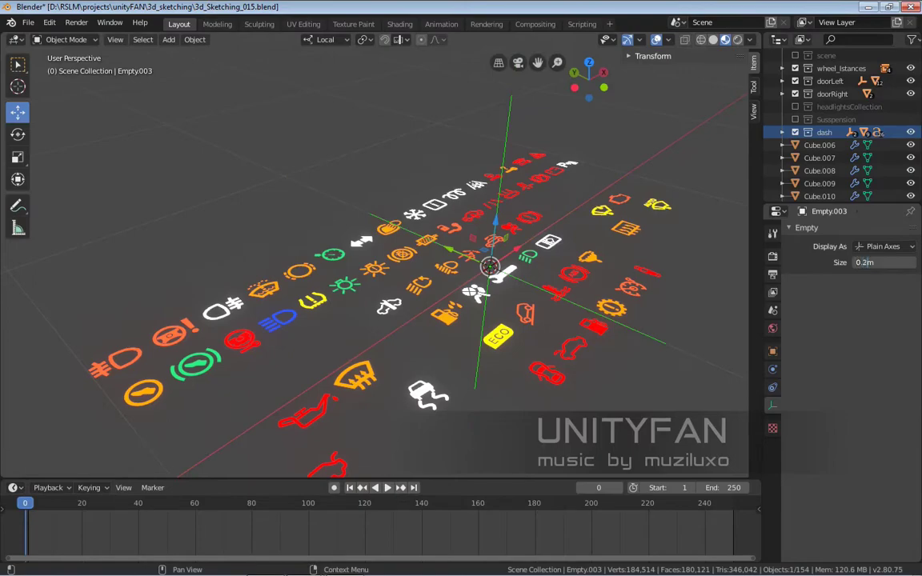
- Move the icon mesh into the dash collection, parent it to the empty, and edit it
{"action": "key", "text": "a"}
{"action": "key", "text": "Tab"}
{"action": "key", "text": "Tab"}
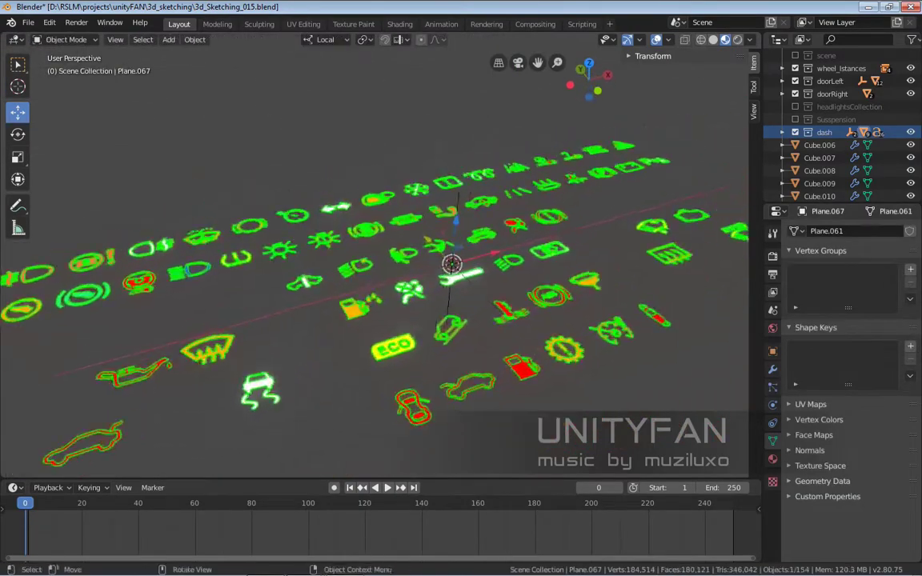
{"action": "key", "text": "m"}
{"action": "left_click", "coordinate": [498, 309]}
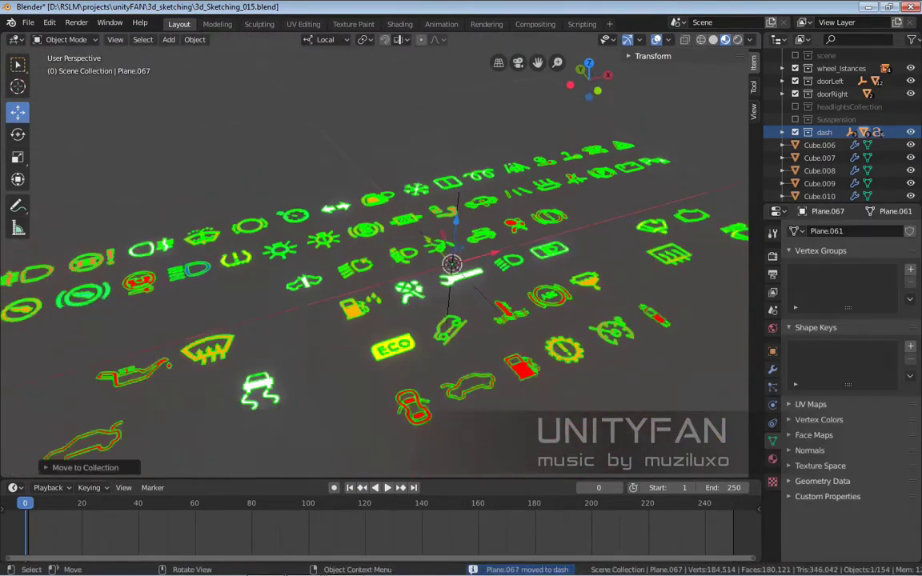
{"action": "left_click", "coordinate": [453, 265], "text": "shift"}
{"action": "key", "text": "ctrl+p"}
{"action": "left_click", "coordinate": [433, 290]}
{"action": "middle_click_drag", "start_coordinate": [433, 290], "coordinate": [481, 305]}
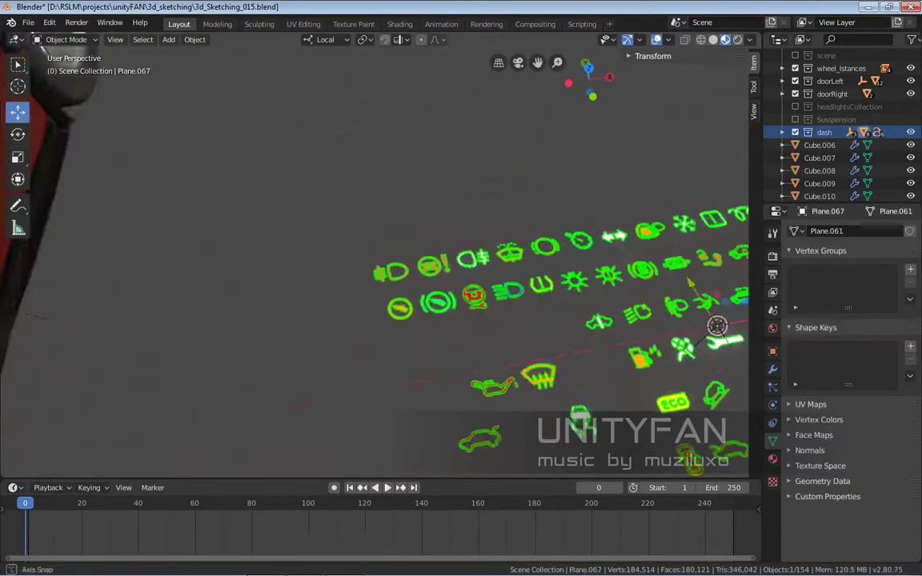
{"action": "key", "text": "Tab"}
- Box-select the first headlight icon and frame it in the view
{"action": "key", "text": "z"}
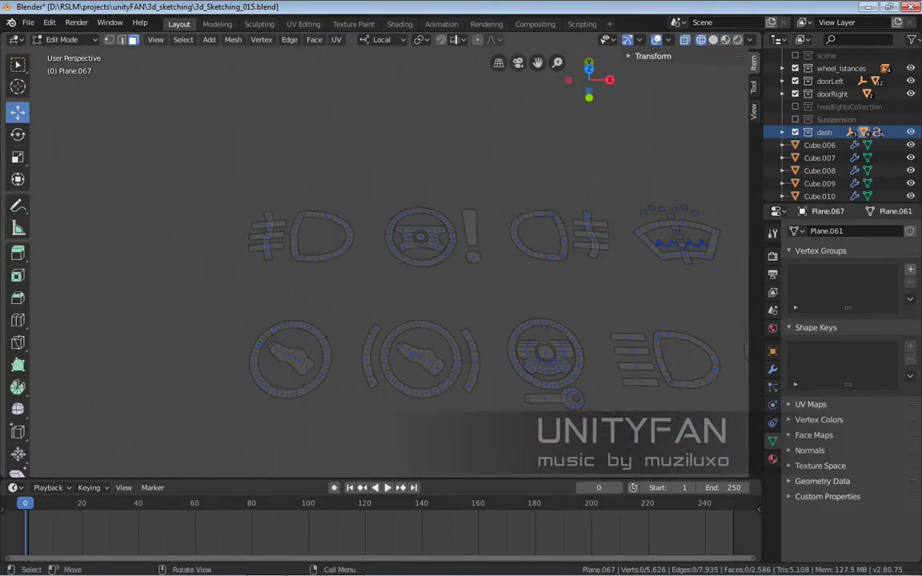
{"action": "key", "text": "w"}
{"action": "middle_click_drag", "start_coordinate": [608, 320], "coordinate": [655, 344]}
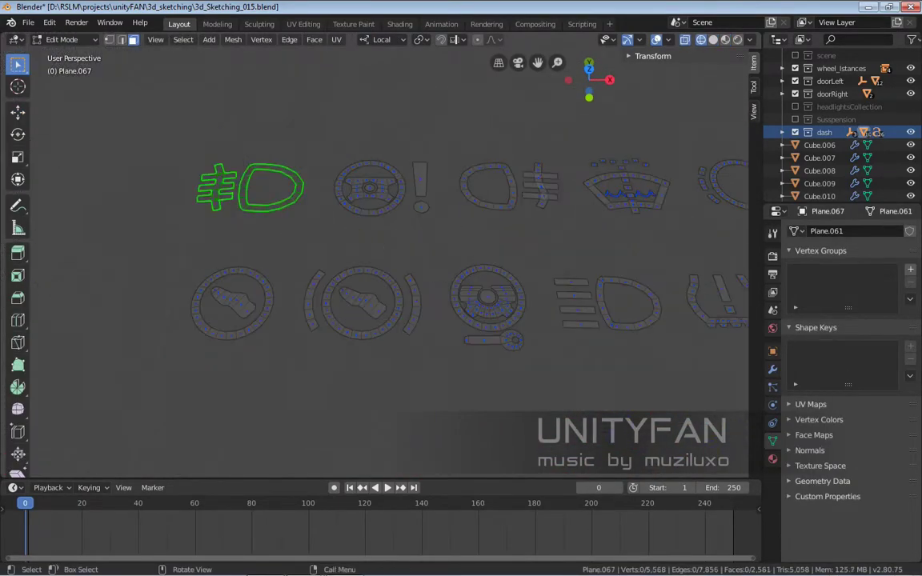
{"action": "key", "text": "Tab"}
{"action": "scroll", "coordinate": [376, 264], "scroll_direction": "down", "scroll_amount": 5}
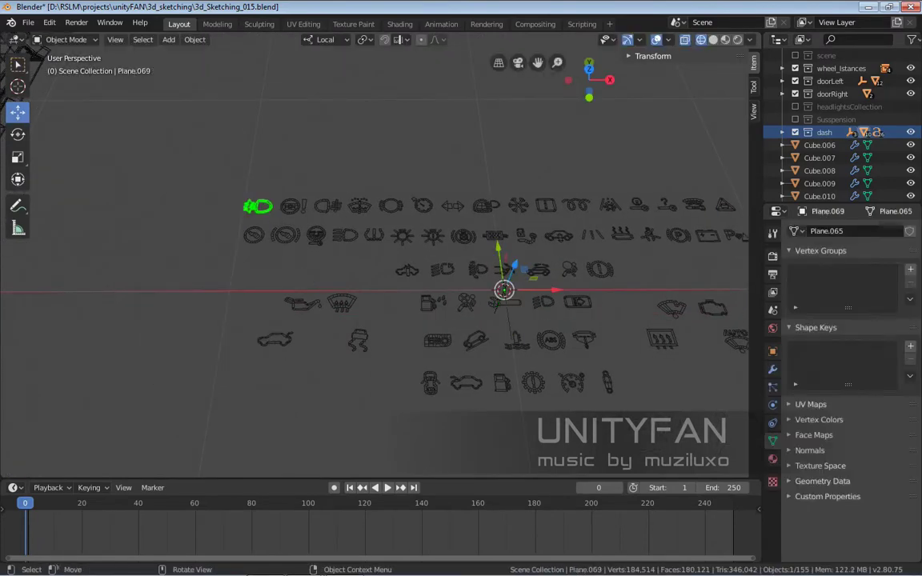
{"action": "key", "text": "KP_Decimal"}
- Snap the 3D cursor to the headlight icon and set its origin there
{"action": "key", "text": "Tab"}
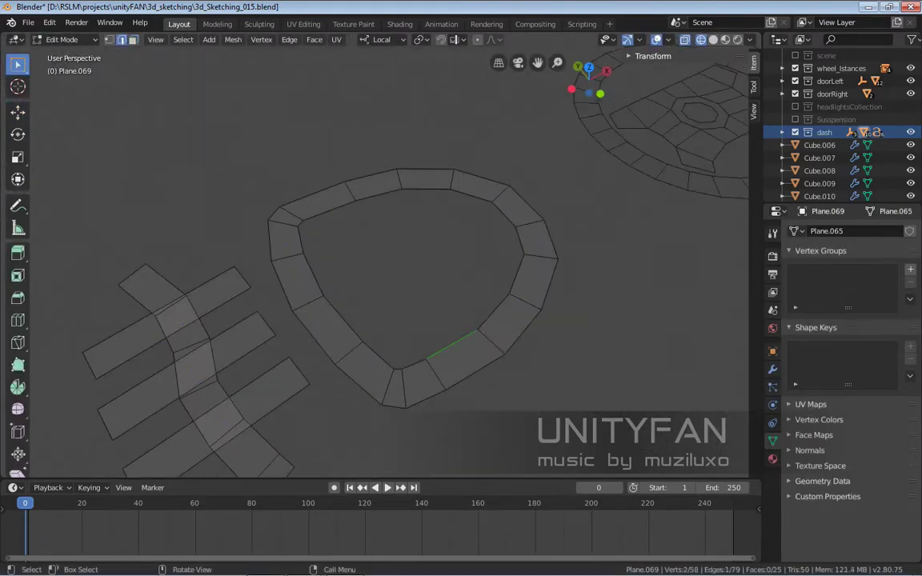
{"action": "left_click", "coordinate": [387, 429]}
{"action": "key", "text": "Tab"}
{"action": "scroll", "coordinate": [387, 357], "scroll_direction": "down", "scroll_amount": 3}
{"action": "left_click", "coordinate": [195, 40]}
{"action": "left_click", "coordinate": [351, 94]}
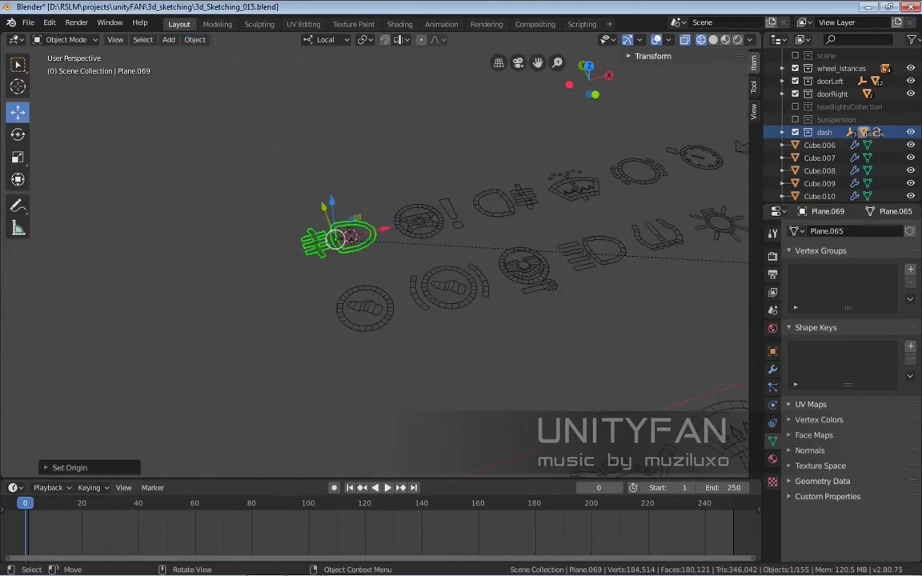
{"action": "left_click", "coordinate": [194, 39]}
{"action": "left_click", "coordinate": [351, 80]}
- Separate the steering-wheel icon into its own object and set its origin
{"action": "key", "text": "Tab"}
{"action": "scroll", "coordinate": [453, 250], "scroll_direction": "up", "scroll_amount": 2}
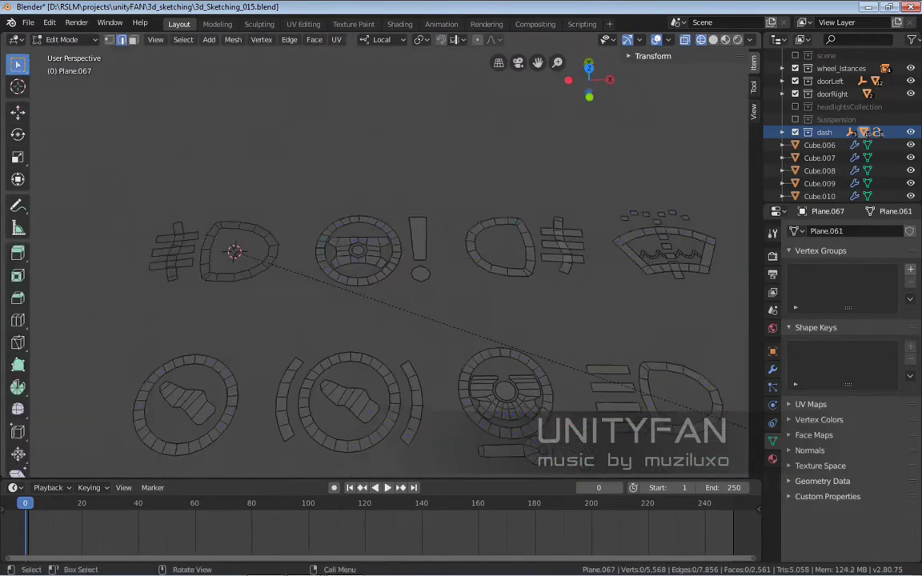
{"action": "left_click", "coordinate": [304, 240]}
{"action": "key", "text": "Tab"}
{"action": "scroll", "coordinate": [357, 250], "scroll_direction": "up", "scroll_amount": 3}
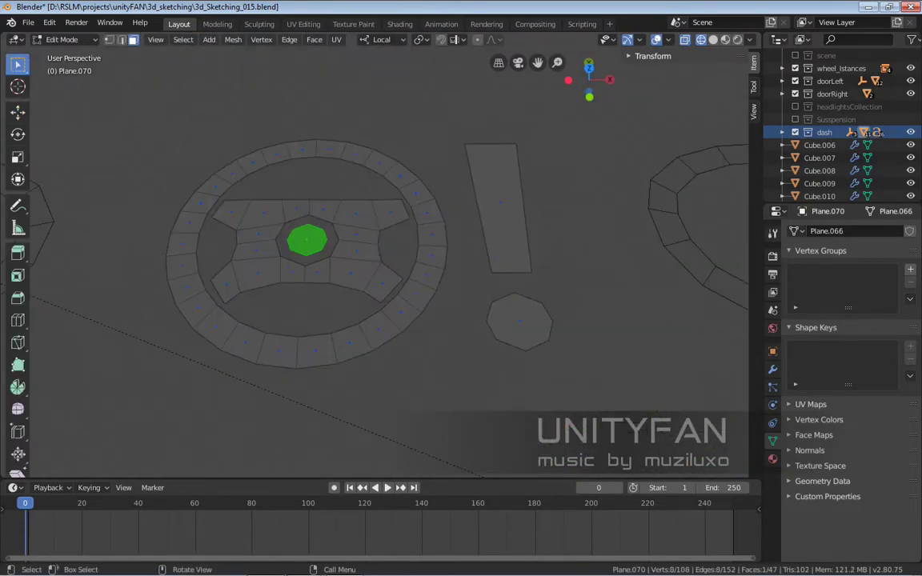
{"action": "scroll", "coordinate": [358, 250], "scroll_direction": "down", "scroll_amount": 3}
{"action": "left_click", "coordinate": [194, 39]}
{"action": "left_click", "coordinate": [352, 80]}
- Split off another icon from the combined mesh and reset its origin
{"action": "key", "text": "a"}
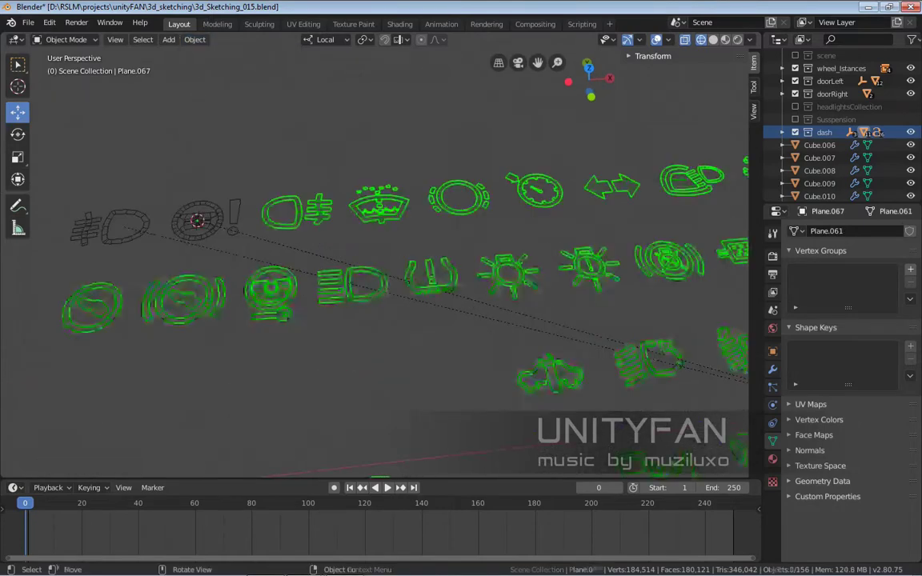
{"action": "key", "text": "Tab"}
{"action": "key", "text": "Tab"}
{"action": "scroll", "coordinate": [727, 387], "scroll_direction": "down", "scroll_amount": 3}
{"action": "scroll", "coordinate": [727, 386], "scroll_direction": "up", "scroll_amount": 5}
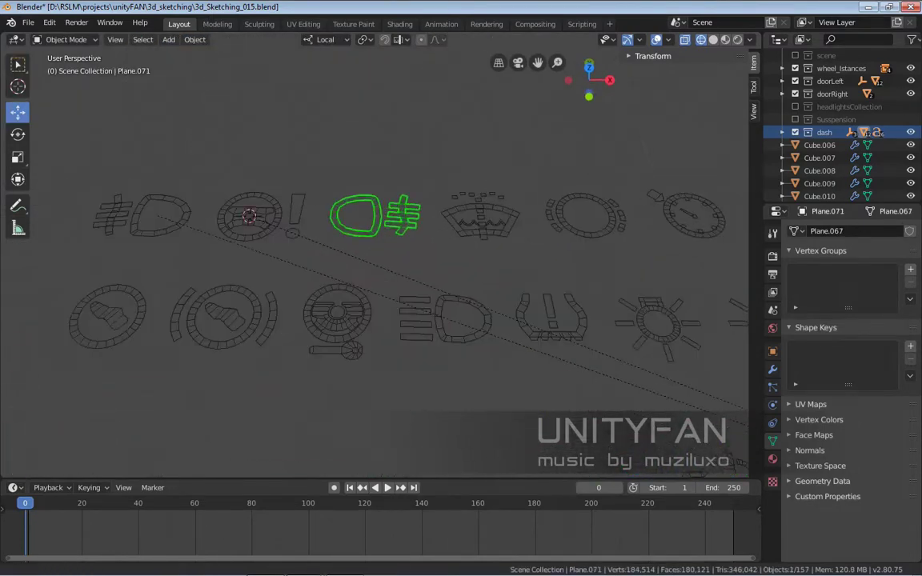
{"action": "key", "text": "Tab"}
{"action": "scroll", "coordinate": [377, 264], "scroll_direction": "down", "scroll_amount": 3}
- Separate the washer, stopwatch and headlight icons into their own objects
{"action": "key", "text": "Tab"}
{"action": "left_click", "coordinate": [194, 39]}
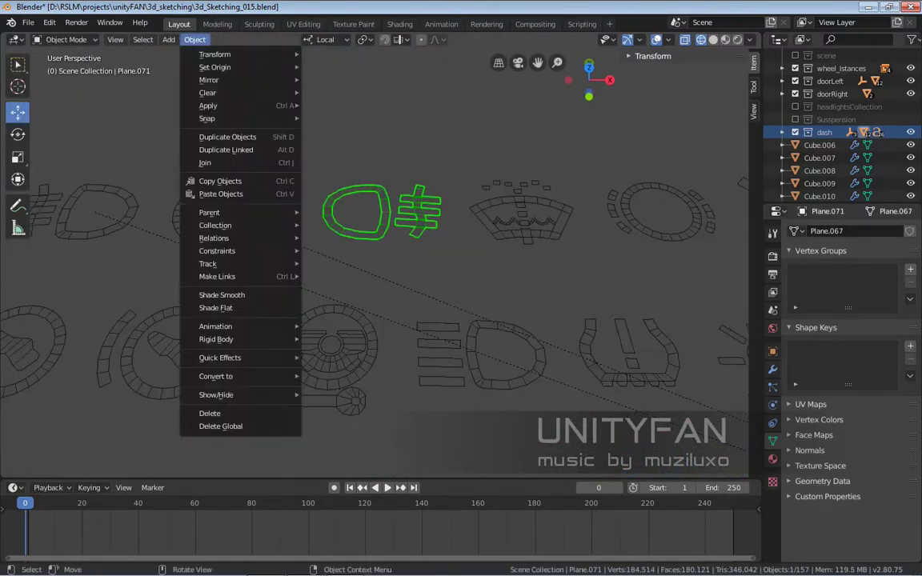
{"action": "left_click", "coordinate": [352, 80]}
{"action": "key", "text": "a"}
{"action": "key", "text": "Tab"}
{"action": "scroll", "coordinate": [376, 264], "scroll_direction": "down", "scroll_amount": 3, "text": "ctrl"}
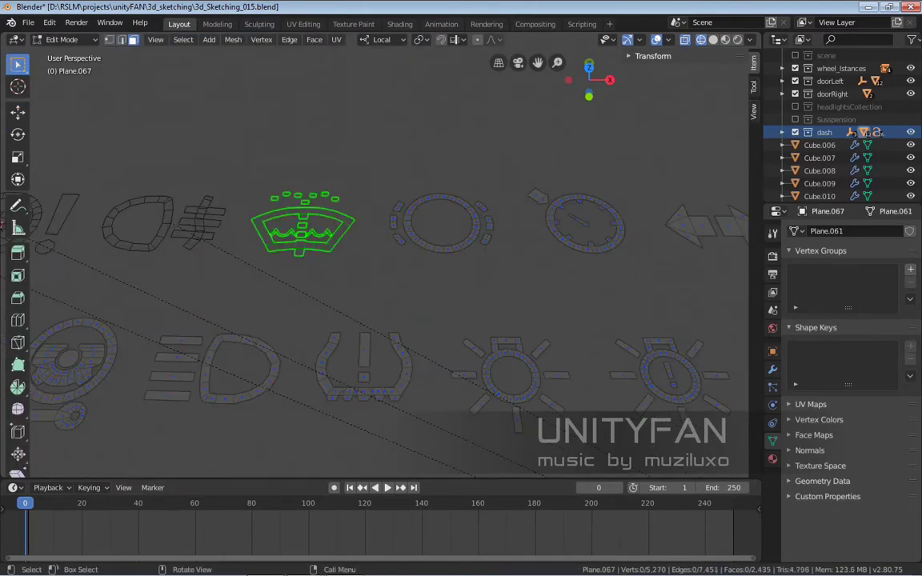
{"action": "key", "text": "p"}
{"action": "key", "text": "Tab"}
{"action": "key", "text": "Tab"}
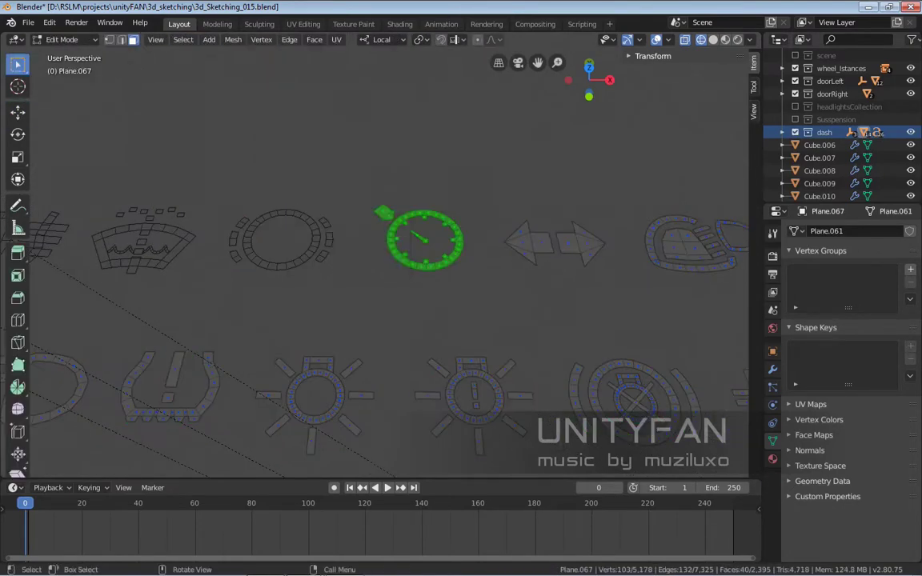
{"action": "key", "text": "p"}
{"action": "key", "text": "Tab"}
{"action": "key", "text": "Tab"}
{"action": "left_click_drag", "start_coordinate": [251, 177], "coordinate": [431, 279]}
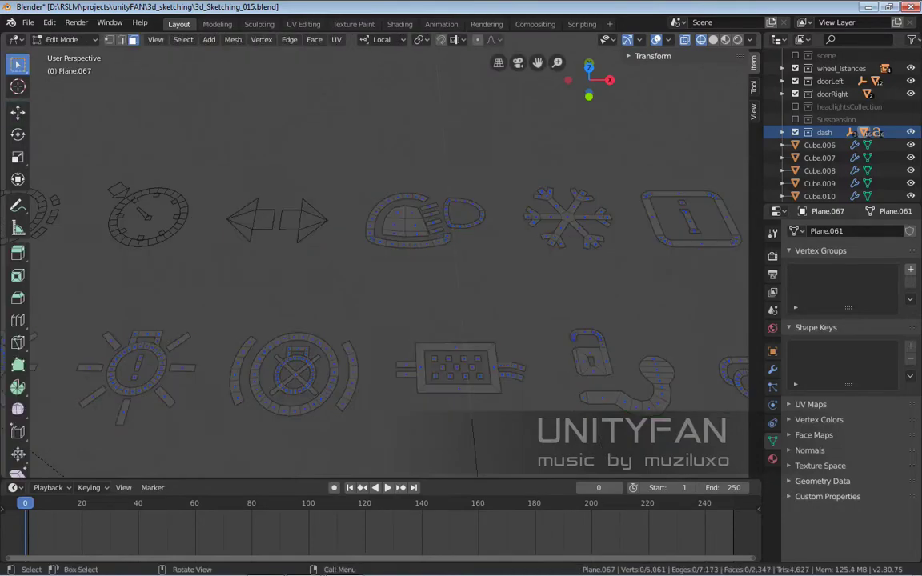
{"action": "key", "text": "Return"}
- Split the snowflake and loop icons into separate objects
{"action": "scroll", "coordinate": [377, 264], "scroll_direction": "down", "scroll_amount": 2, "text": "ctrl"}
{"action": "scroll", "coordinate": [376, 264], "scroll_direction": "down", "scroll_amount": 2, "text": "ctrl"}
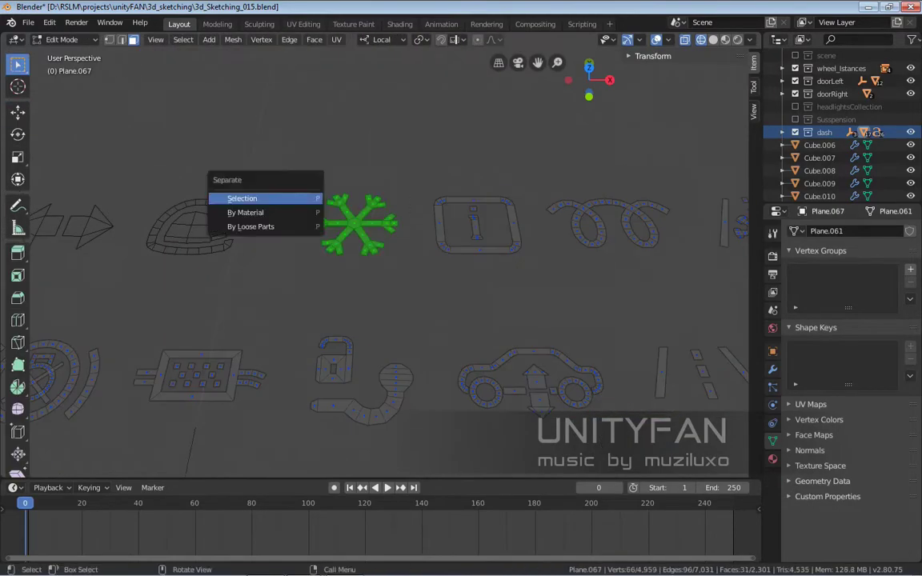
{"action": "key", "text": "Return"}
{"action": "scroll", "coordinate": [377, 264], "scroll_direction": "down", "scroll_amount": 2, "text": "ctrl"}
{"action": "key", "text": "Tab"}
{"action": "scroll", "coordinate": [377, 264], "scroll_direction": "down", "scroll_amount": 2, "text": "ctrl"}
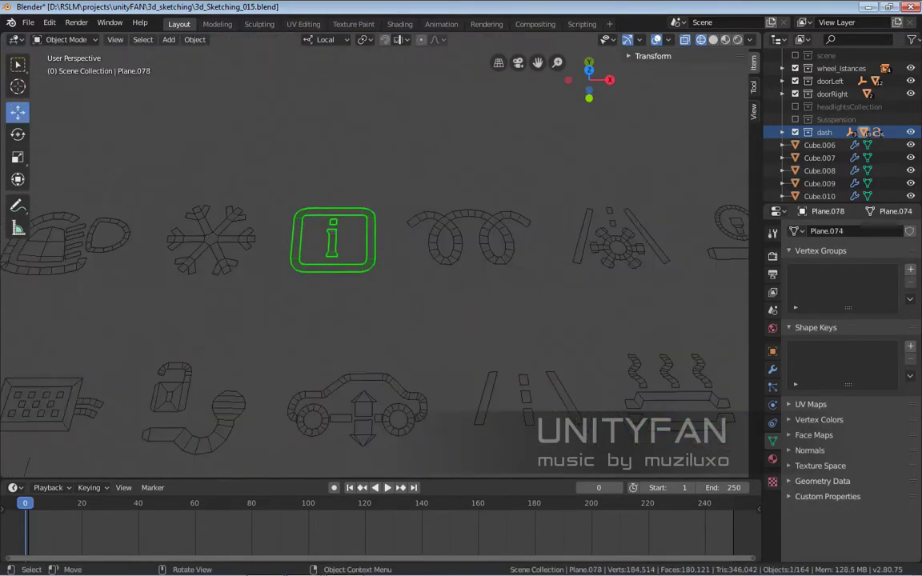
{"action": "key", "text": "Tab"}
{"action": "key", "text": "l"}
{"action": "key", "text": "p"}
{"action": "key", "text": "Return"}
- Separate the road-gear icon, the following icon and the lightbulb-key icon using L and P
{"action": "key", "text": "Tab"}
{"action": "scroll", "coordinate": [376, 264], "scroll_direction": "down", "scroll_amount": 4, "text": "ctrl"}
{"action": "key", "text": "Tab"}
{"action": "key", "text": "l"}
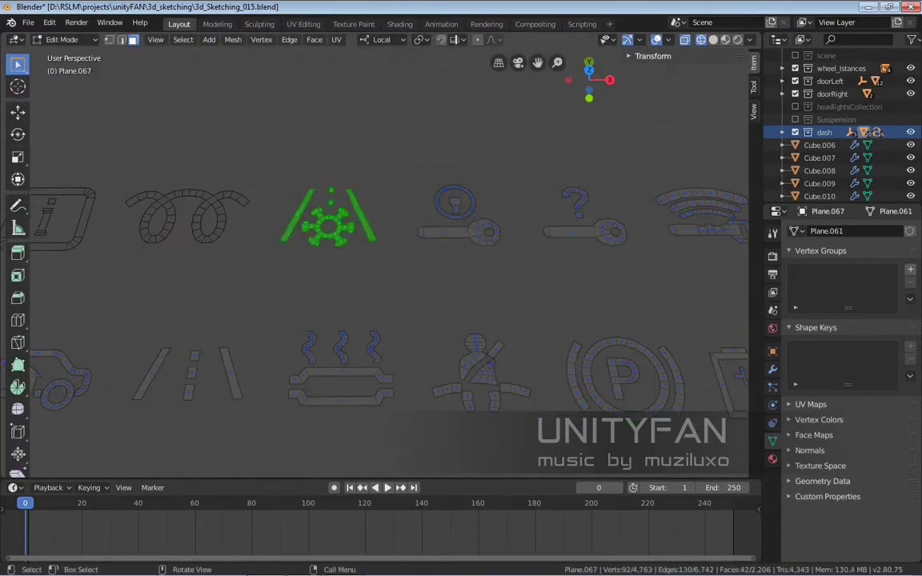
{"action": "key", "text": "p"}
{"action": "key", "text": "Return"}
{"action": "key", "text": "Tab"}
{"action": "scroll", "coordinate": [377, 264], "scroll_direction": "down", "scroll_amount": 4, "text": "ctrl"}
{"action": "key", "text": "Tab"}
{"action": "key", "text": "l"}
{"action": "scroll", "coordinate": [376, 264], "scroll_direction": "down", "scroll_amount": 2, "text": "ctrl"}
{"action": "key", "text": "p"}
- Separate the question-key icon, the following icon and the wifi-key icon into objects
{"action": "key", "text": "Return"}
{"action": "key", "text": "Tab"}
{"action": "scroll", "coordinate": [376, 264], "scroll_direction": "down", "scroll_amount": 4, "text": "ctrl"}
{"action": "key", "text": "Tab"}
{"action": "key", "text": "l"}
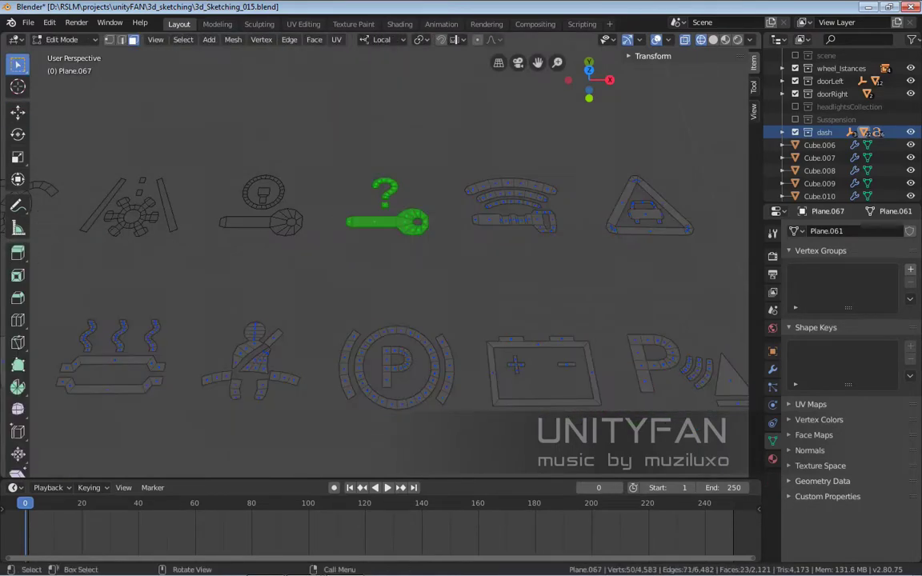
{"action": "key", "text": "p"}
{"action": "key", "text": "Return"}
{"action": "key", "text": "Tab"}
{"action": "scroll", "coordinate": [376, 264], "scroll_direction": "down", "scroll_amount": 4, "text": "ctrl"}
{"action": "key", "text": "Tab"}
{"action": "key", "text": "l"}
- Split off the warning-triangle icon and the next icon as separate objects
{"action": "key", "text": "p"}
{"action": "key", "text": "Return"}
{"action": "key", "text": "Tab"}
{"action": "scroll", "coordinate": [376, 264], "scroll_direction": "down", "scroll_amount": 1, "text": "ctrl"}
{"action": "key", "text": "Tab"}
{"action": "key", "text": "l"}
{"action": "scroll", "coordinate": [376, 264], "scroll_direction": "down", "scroll_amount": 1, "text": "ctrl"}
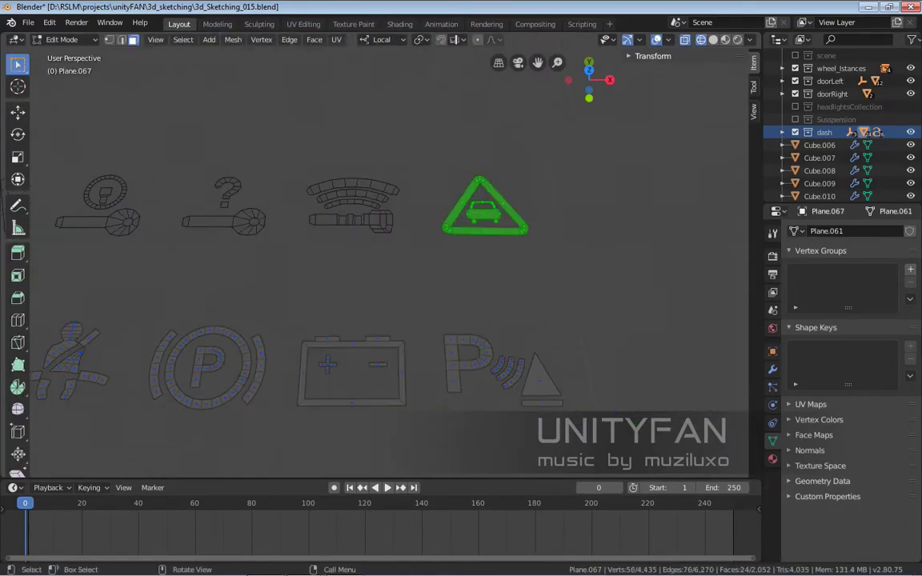
{"action": "key", "text": "p"}
{"action": "key", "text": "Return"}
{"action": "key", "text": "Tab"}
{"action": "key", "text": "Tab"}
{"action": "scroll", "coordinate": [376, 264], "scroll_direction": "up", "scroll_amount": 5}
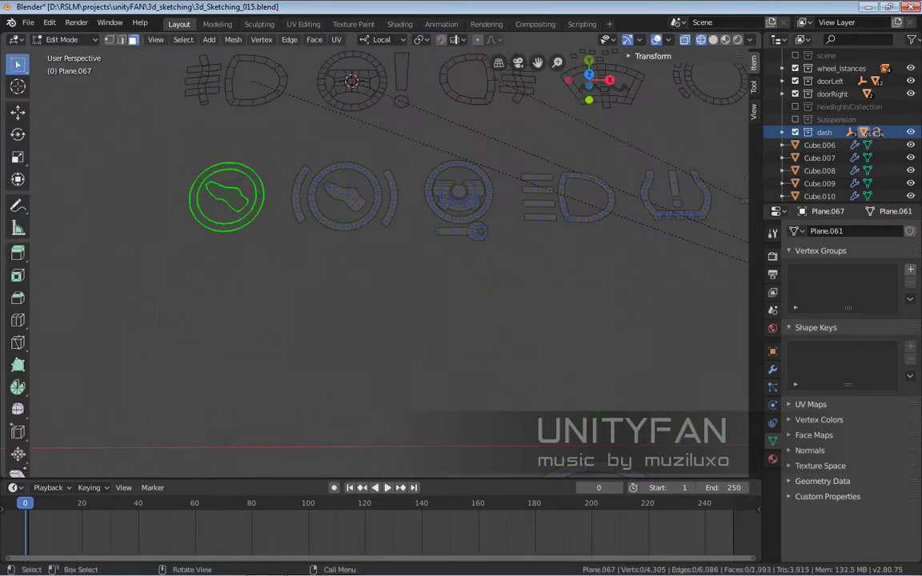
- Box-select and separate the next row of icons, including the sun-circle and sun-exclamation icons
{"action": "left_click_drag", "start_coordinate": [244, 146], "coordinate": [399, 259]}
{"action": "scroll", "coordinate": [399, 259], "scroll_direction": "down", "scroll_amount": 2, "text": "ctrl"}
{"action": "scroll", "coordinate": [376, 264], "scroll_direction": "down", "scroll_amount": 2, "text": "ctrl"}
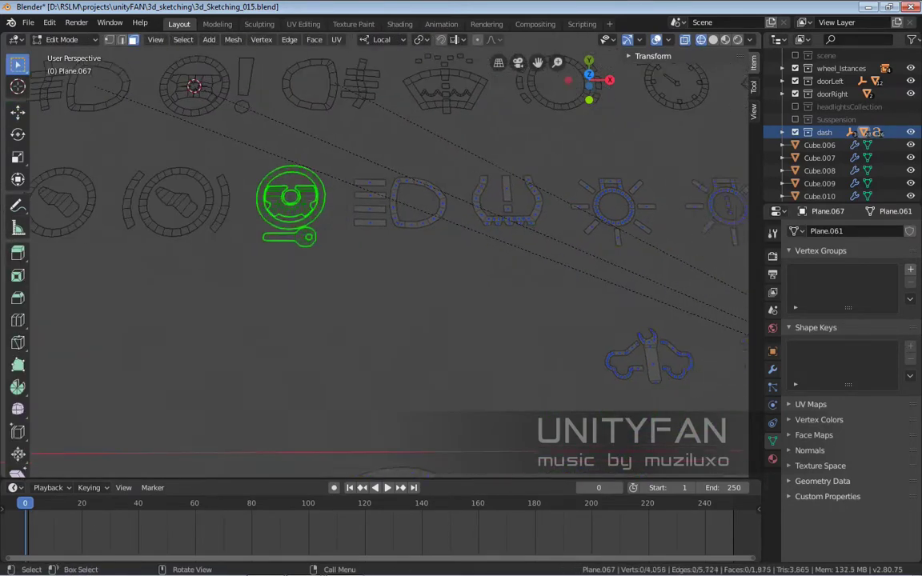
{"action": "left_click_drag", "start_coordinate": [358, 169], "coordinate": [457, 255]}
{"action": "scroll", "coordinate": [457, 255], "scroll_direction": "down", "scroll_amount": 2, "text": "ctrl"}
{"action": "scroll", "coordinate": [457, 255], "scroll_direction": "down", "scroll_amount": 2, "text": "ctrl"}
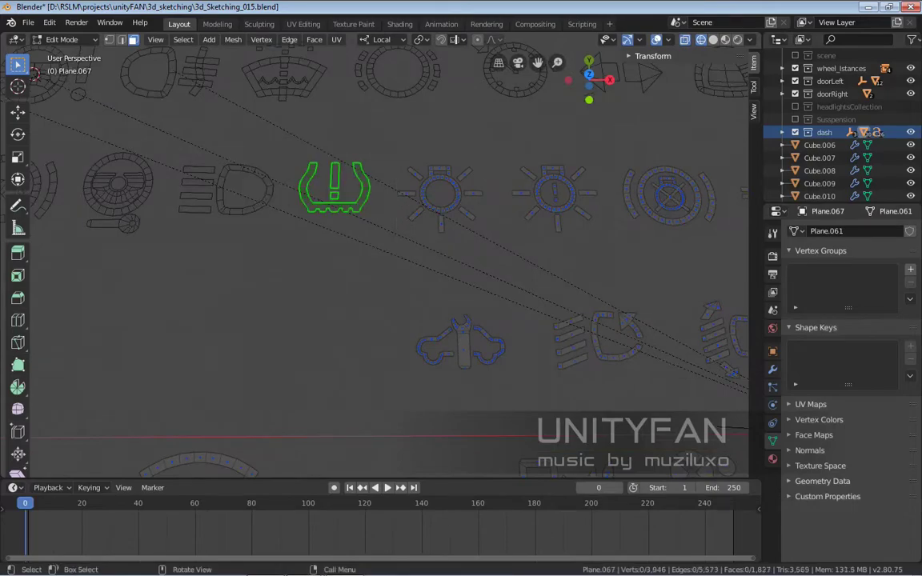
{"action": "scroll", "coordinate": [458, 254], "scroll_direction": "down", "scroll_amount": 2, "text": "ctrl"}
{"action": "left_click_drag", "start_coordinate": [299, 152], "coordinate": [428, 251]}
{"action": "scroll", "coordinate": [429, 252], "scroll_direction": "down", "scroll_amount": 2, "text": "ctrl"}
{"action": "left_click_drag", "start_coordinate": [333, 128], "coordinate": [432, 216]}
- Box-select and separate the connector, lock, car-with-arrows, road and heater icons
{"action": "scroll", "coordinate": [433, 216], "scroll_direction": "down", "scroll_amount": 2, "text": "ctrl"}
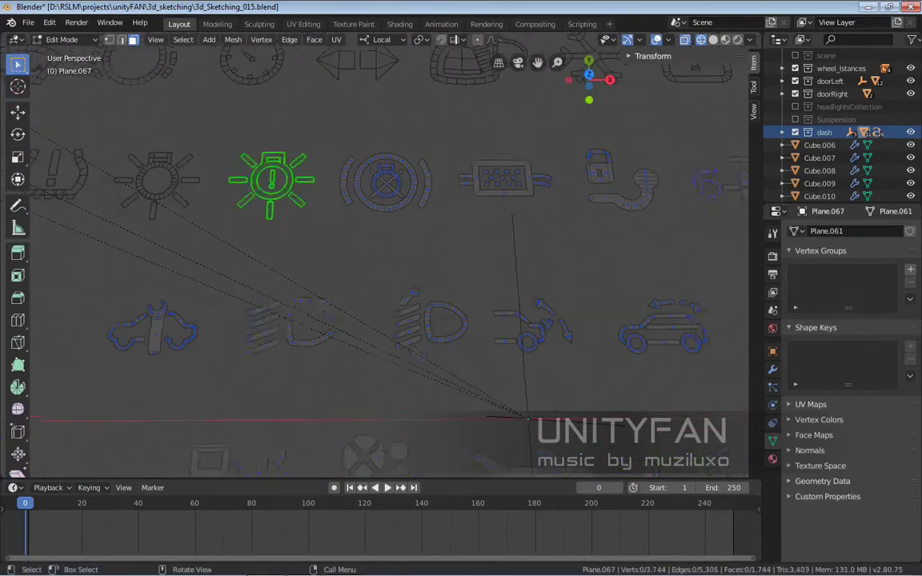
{"action": "scroll", "coordinate": [433, 216], "scroll_direction": "down", "scroll_amount": 2, "text": "ctrl"}
{"action": "left_click_drag", "start_coordinate": [360, 128], "coordinate": [480, 225]}
{"action": "scroll", "coordinate": [481, 224], "scroll_direction": "down", "scroll_amount": 2, "text": "ctrl"}
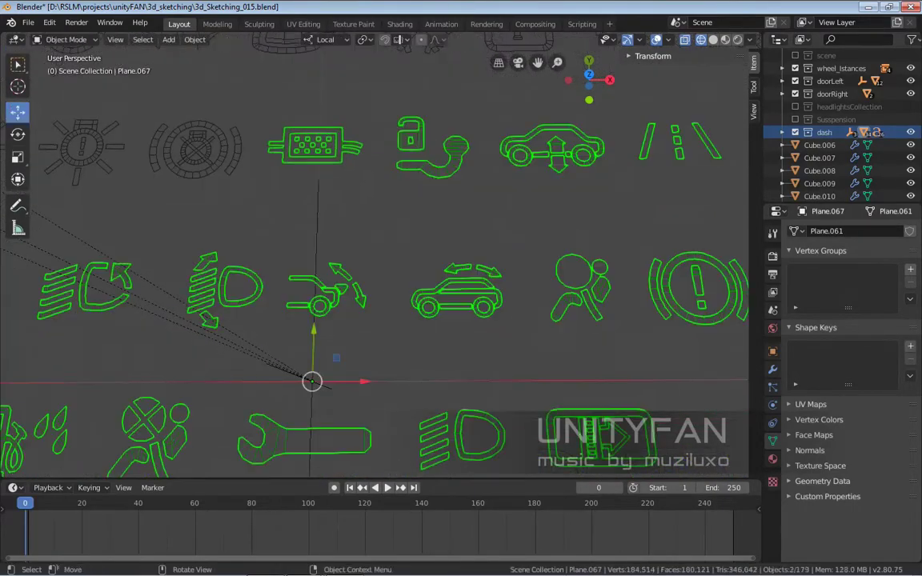
{"action": "left_click_drag", "start_coordinate": [289, 120], "coordinate": [384, 201]}
{"action": "scroll", "coordinate": [384, 200], "scroll_direction": "down", "scroll_amount": 2, "text": "ctrl"}
{"action": "left_click_drag", "start_coordinate": [333, 128], "coordinate": [445, 212]}
{"action": "scroll", "coordinate": [445, 212], "scroll_direction": "down", "scroll_amount": 2, "text": "ctrl"}
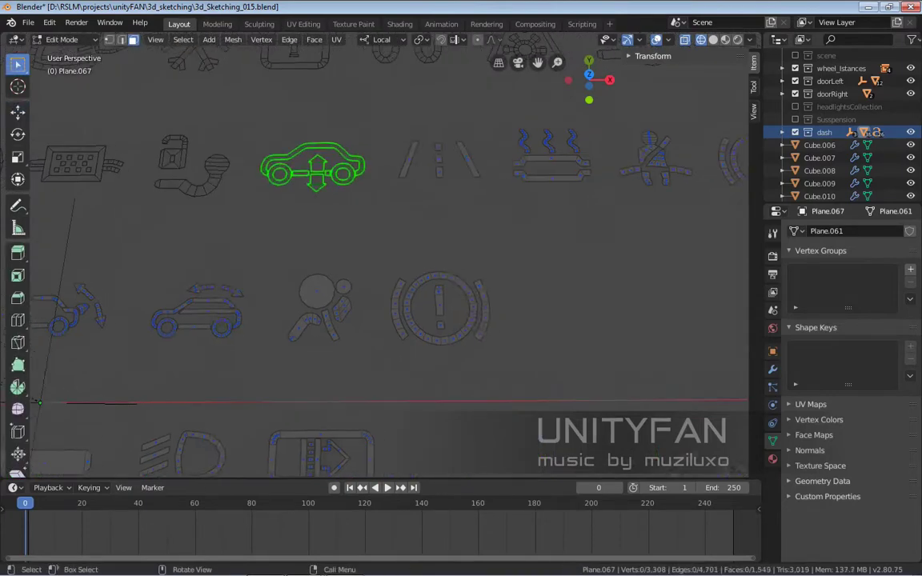
{"action": "left_click_drag", "start_coordinate": [264, 140], "coordinate": [443, 237]}
{"action": "scroll", "coordinate": [442, 237], "scroll_direction": "down", "scroll_amount": 2, "text": "ctrl"}
{"action": "left_click_drag", "start_coordinate": [356, 152], "coordinate": [456, 228]}
{"action": "scroll", "coordinate": [456, 228], "scroll_direction": "down", "scroll_amount": 2, "text": "ctrl"}
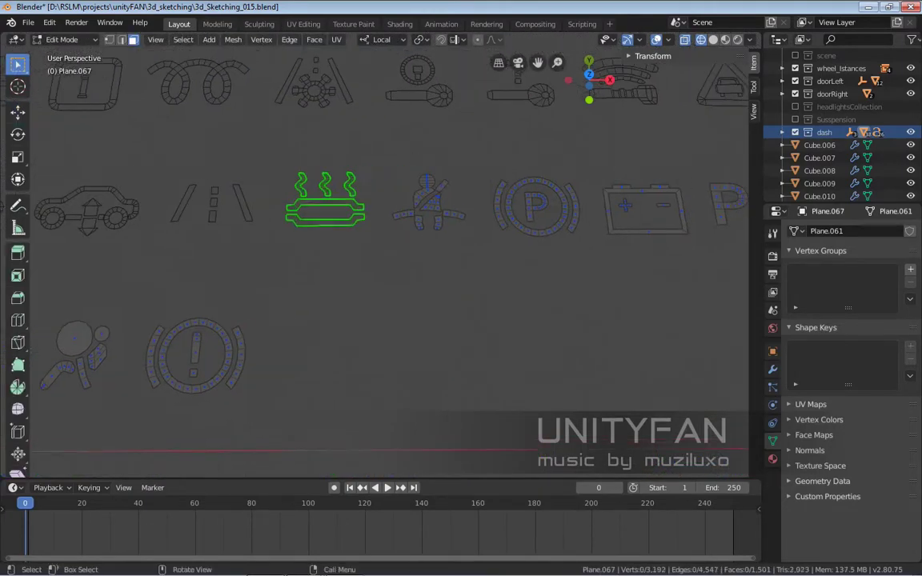
- Split off the battery icon as its own object, Plane.100
{"action": "key", "text": "Tab"}
{"action": "scroll", "coordinate": [376, 240], "scroll_direction": "down", "scroll_amount": 2, "text": "ctrl"}
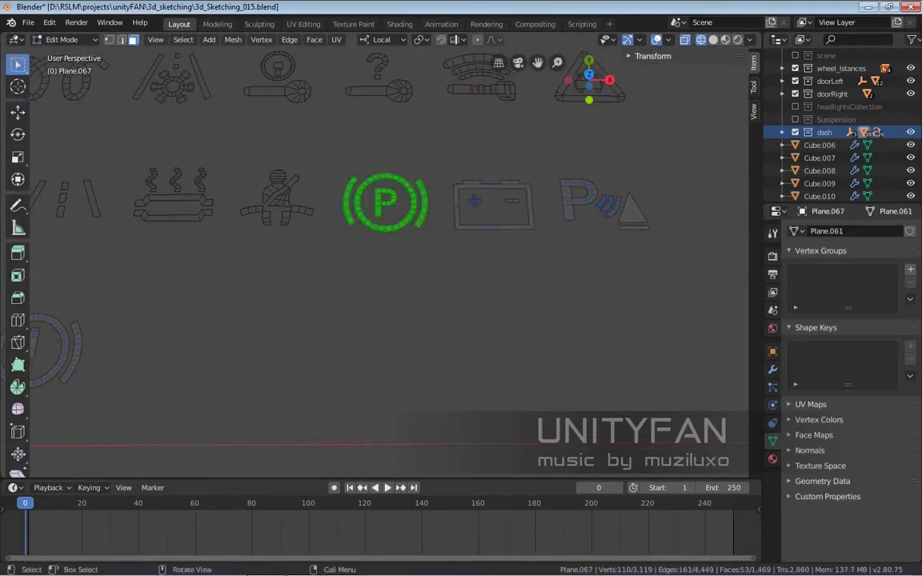
{"action": "left_click", "coordinate": [302, 166]}
{"action": "key", "text": "Tab"}
{"action": "scroll", "coordinate": [377, 240], "scroll_direction": "down", "scroll_amount": 3, "text": "ctrl"}
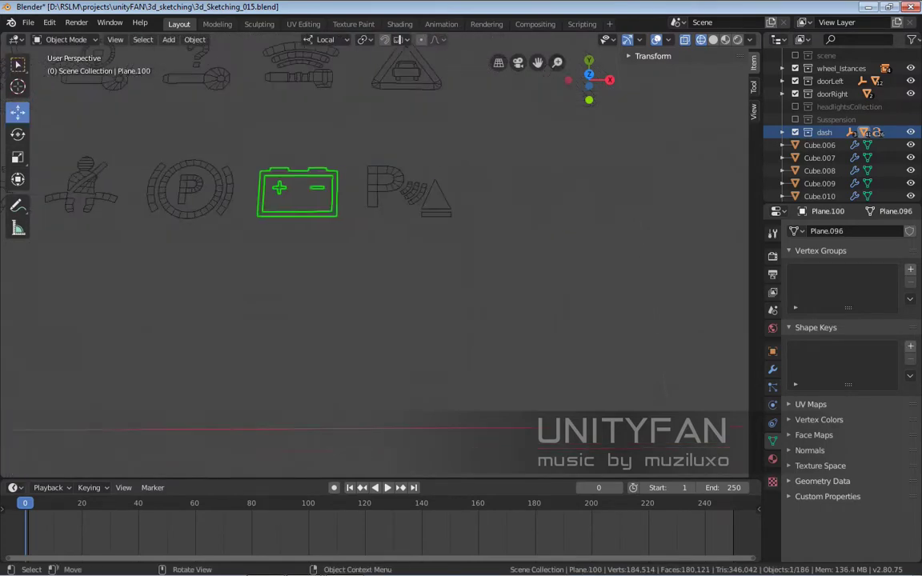
{"action": "scroll", "coordinate": [377, 240], "scroll_direction": "down", "scroll_amount": 3}
{"action": "scroll", "coordinate": [376, 241], "scroll_direction": "up", "scroll_amount": 3}
- Return to Edit Mode on the icon mesh and select the gear icon's linked geometry
{"action": "key", "text": "Tab"}
{"action": "scroll", "coordinate": [377, 240], "scroll_direction": "down", "scroll_amount": 3}
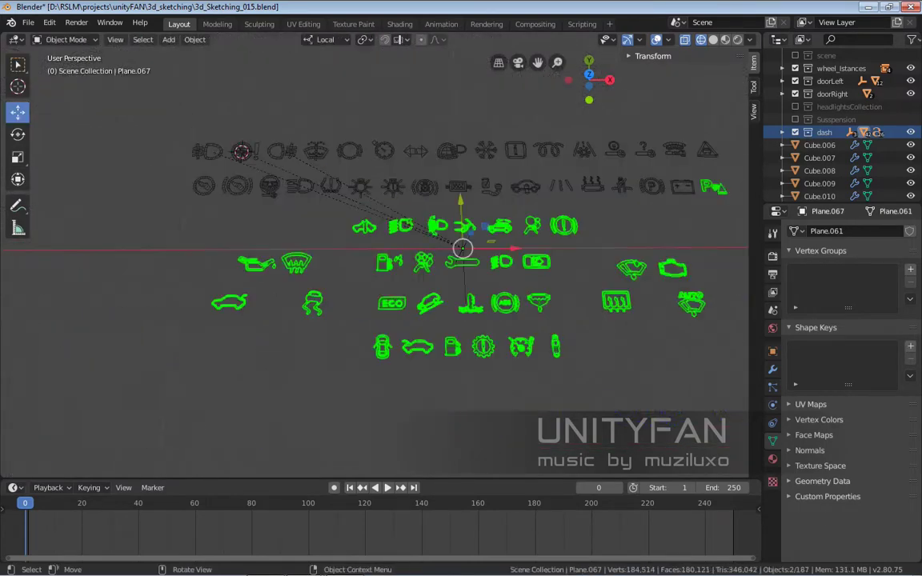
{"action": "key", "text": "Tab"}
{"action": "scroll", "coordinate": [376, 240], "scroll_direction": "up", "scroll_amount": 3}
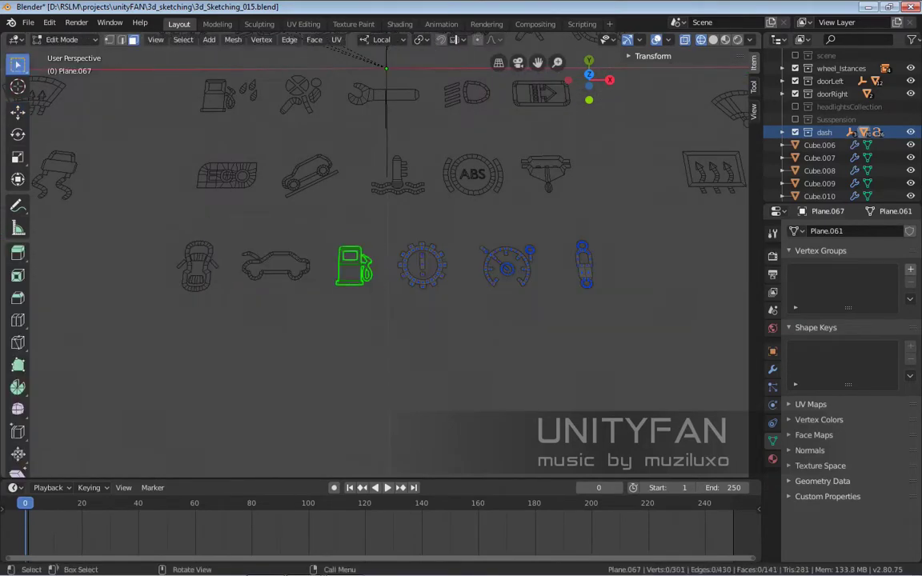
{"action": "key", "text": "l"}
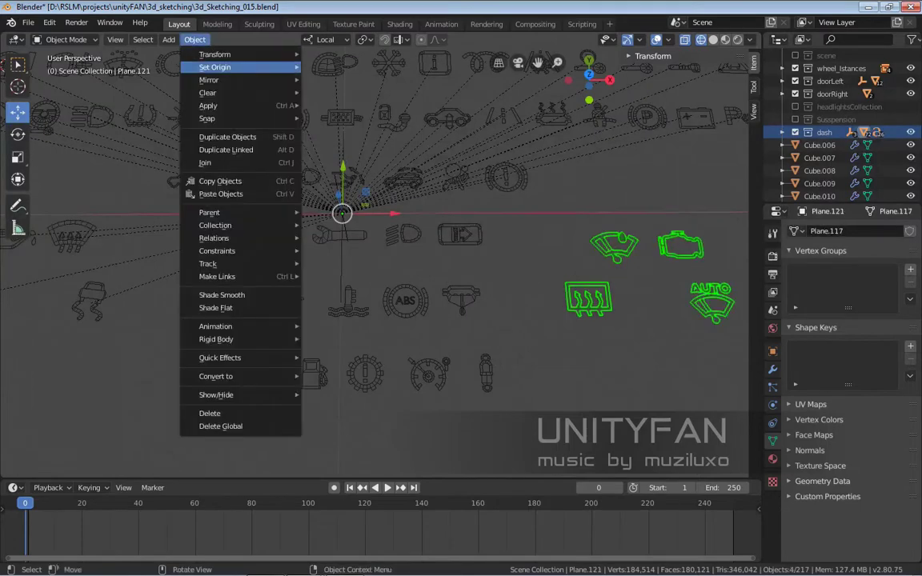
- Set each icon's origin to its own geometry and orbit for a steeper close-up
{"action": "left_click", "coordinate": [352, 80]}
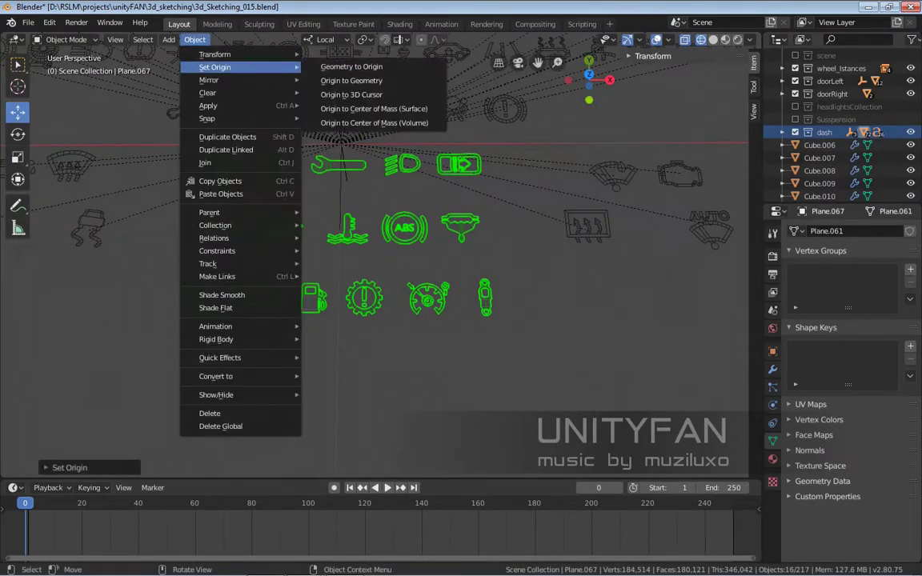
{"action": "middle_click_drag", "start_coordinate": [385, 240], "coordinate": [417, 256]}
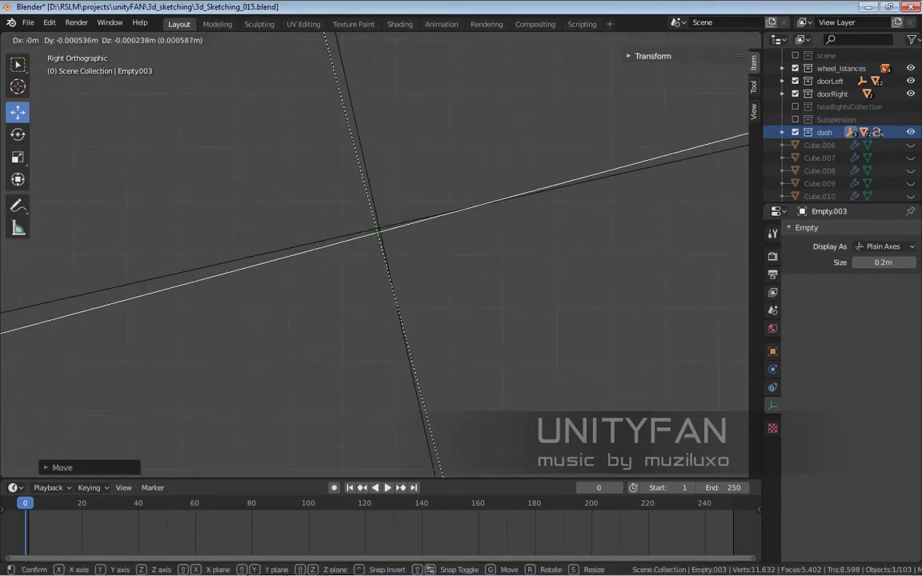
- Move Empty.003 and scale the icon group down onto the dashboard
{"action": "middle_click_drag", "start_coordinate": [380, 238], "coordinate": [384, 264]}
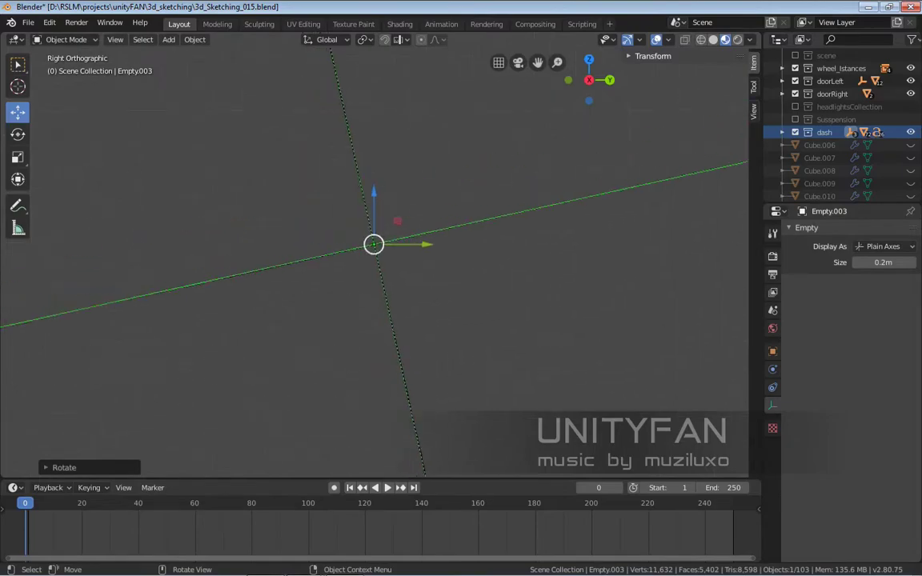
{"action": "key", "text": "g"}
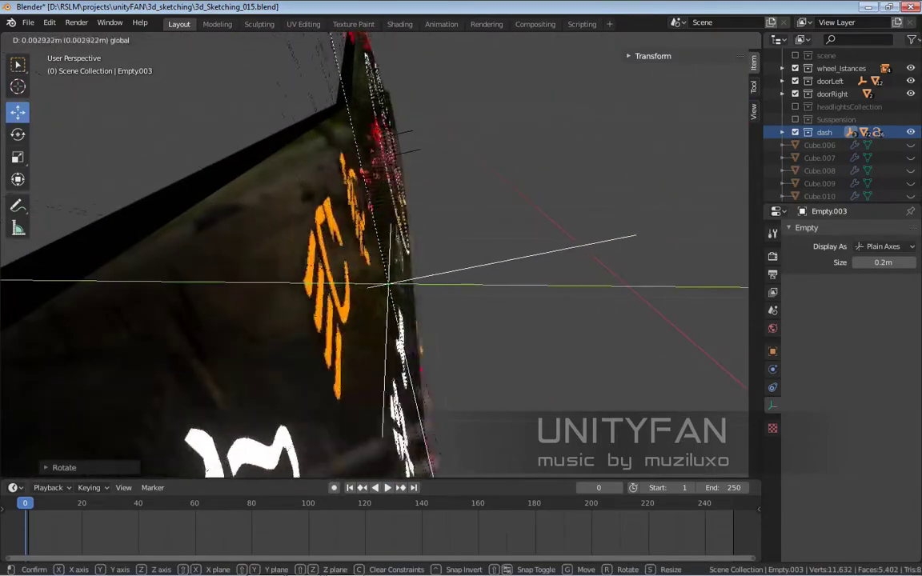
{"action": "key", "text": "s"}
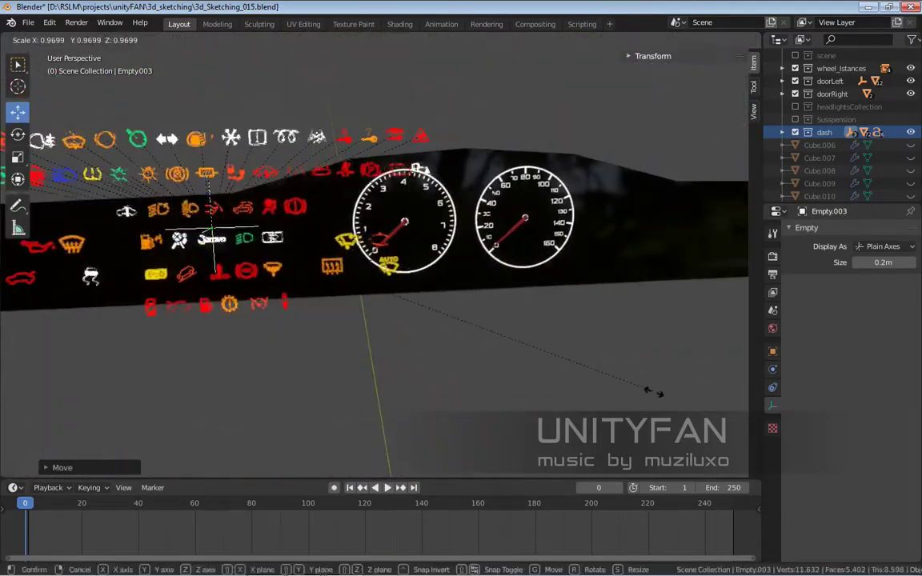
{"action": "left_click", "coordinate": [650, 392]}
- Move the icon group along X and select the empties at the two gauge centres
{"action": "key", "text": "g"}
{"action": "key", "text": "x"}
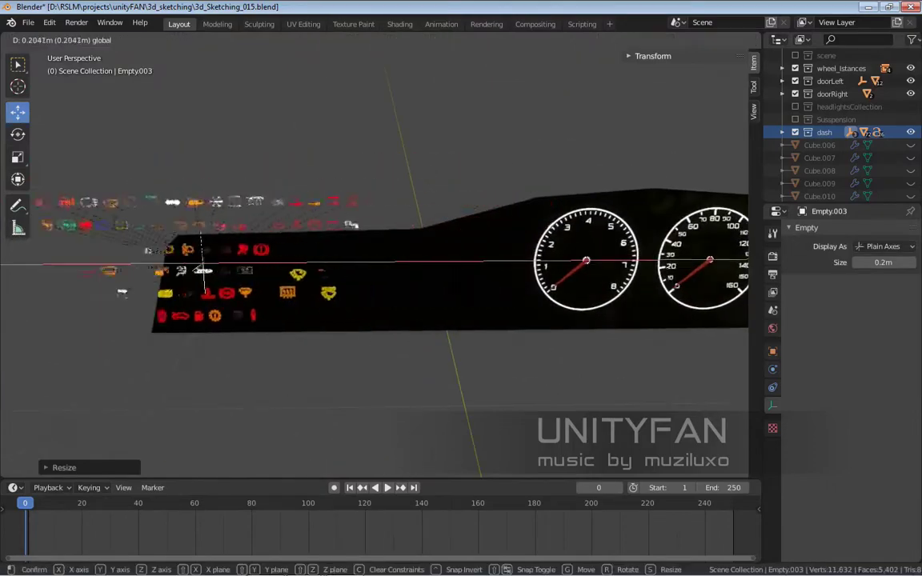
{"action": "left_click", "coordinate": [587, 260]}
{"action": "mouse_move", "coordinate": [586, 260]}
{"action": "middle_mouse_down"}
{"action": "mouse_move", "coordinate": [369, 254]}
{"action": "mouse_move", "coordinate": [433, 258]}
{"action": "mouse_move", "coordinate": [3, 210]}
{"action": "mouse_move", "coordinate": [244, 256]}
{"action": "mouse_move", "coordinate": [426, 263]}
{"action": "mouse_move", "coordinate": [280, 263]}
{"action": "mouse_move", "coordinate": [299, 240]}
{"action": "mouse_move", "coordinate": [480, 224]}
{"action": "middle_mouse_up"}
{"action": "left_click", "coordinate": [432, 258]}
- Cancel the icon group's move and switch the transform orientation to Local
{"action": "left_click", "coordinate": [426, 263]}
{"action": "right_click", "coordinate": [299, 240]}
{"action": "left_click", "coordinate": [326, 39]}
{"action": "left_click", "coordinate": [378, 242]}
- Place the windscreen icon beside the oil-can icon on the dashboard
{"action": "left_click", "coordinate": [481, 224]}
{"action": "scroll", "coordinate": [494, 200], "scroll_direction": "up", "scroll_amount": 3}
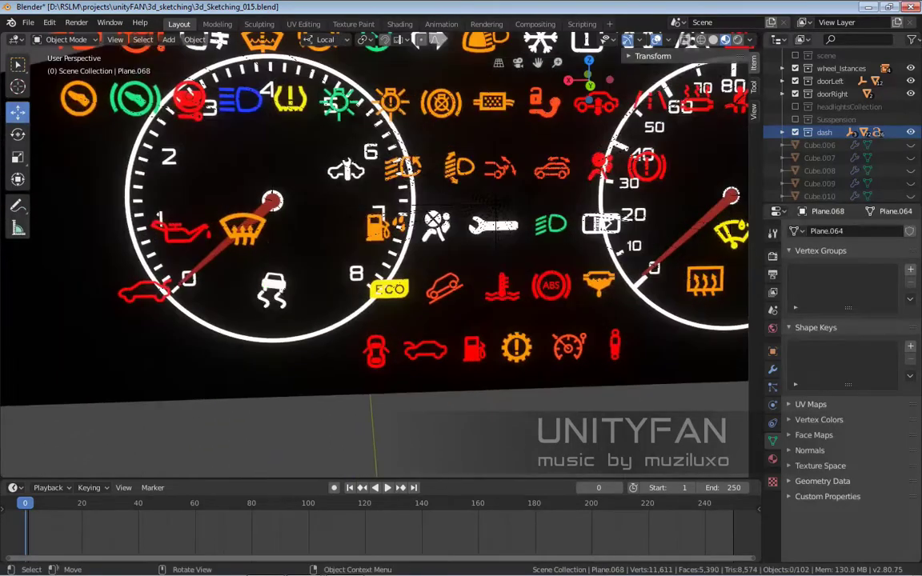
{"action": "left_click_drag", "start_coordinate": [240, 232], "coordinate": [308, 232]}
{"action": "middle_click_drag", "start_coordinate": [308, 232], "coordinate": [337, 208]}
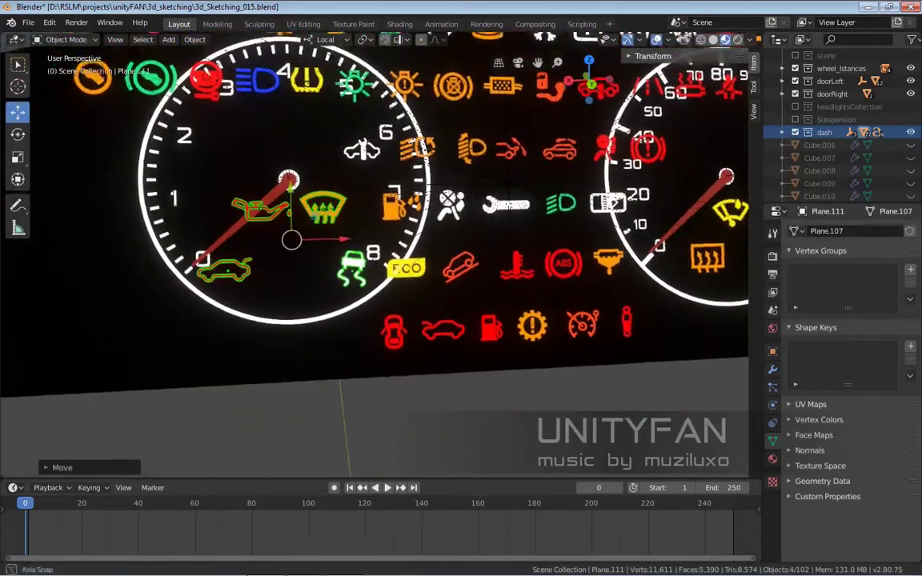
{"action": "scroll", "coordinate": [448, 200], "scroll_direction": "up", "scroll_amount": 2}
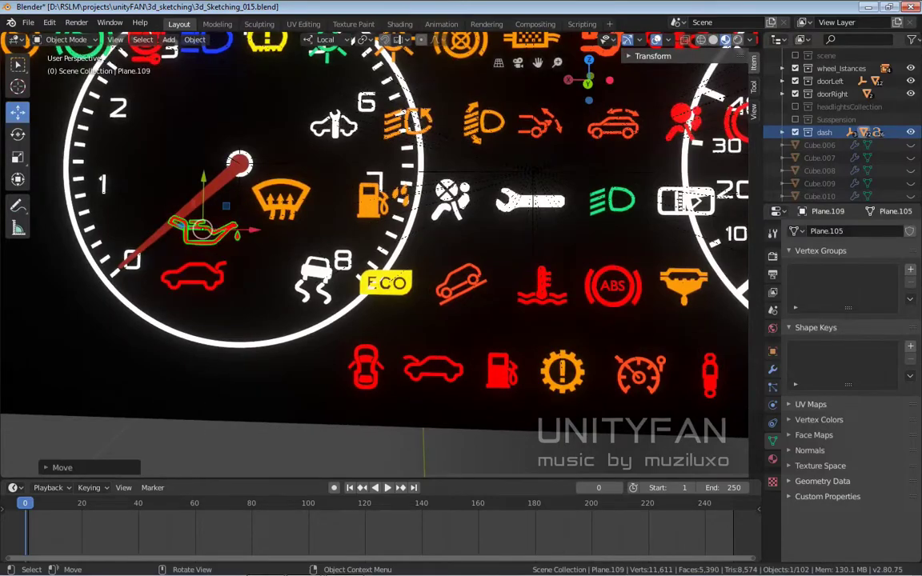
{"action": "middle_click_drag", "start_coordinate": [480, 240], "coordinate": [360, 240]}
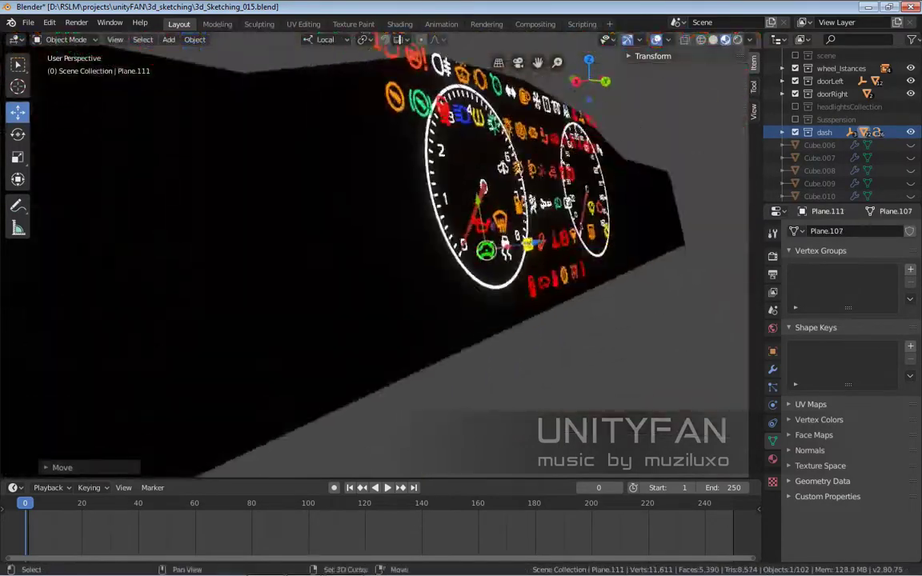
- Slide the left gauge's needle along the X axis into place
{"action": "left_click", "coordinate": [288, 160]}
{"action": "mouse_move", "coordinate": [288, 160]}
{"action": "middle_mouse_down"}
{"action": "mouse_move", "coordinate": [361, 208]}
{"action": "mouse_move", "coordinate": [392, 318]}
{"action": "middle_mouse_up"}
{"action": "key", "text": "g"}
{"action": "key", "text": "x"}
{"action": "key", "text": "x"}
{"action": "key", "text": "Return"}
{"action": "scroll", "coordinate": [392, 317], "scroll_direction": "up", "scroll_amount": 2}
{"action": "scroll", "coordinate": [392, 317], "scroll_direction": "down", "scroll_amount": 4}
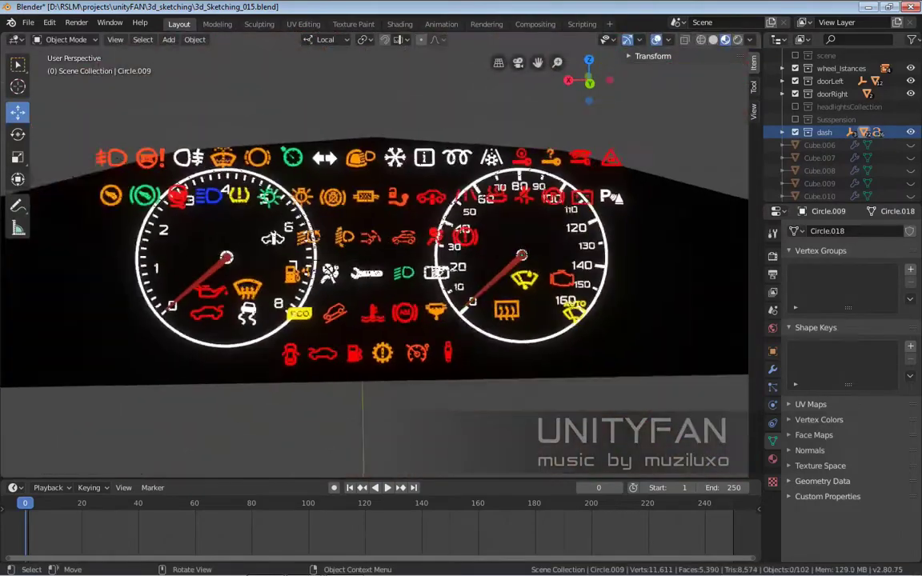
{"action": "scroll", "coordinate": [377, 320], "scroll_direction": "up", "scroll_amount": 4}
- Move the AUTO wiper icon under the engine icon
{"action": "left_click", "coordinate": [376, 320]}
{"action": "middle_click_drag", "start_coordinate": [489, 318], "coordinate": [438, 275], "text": "shift"}
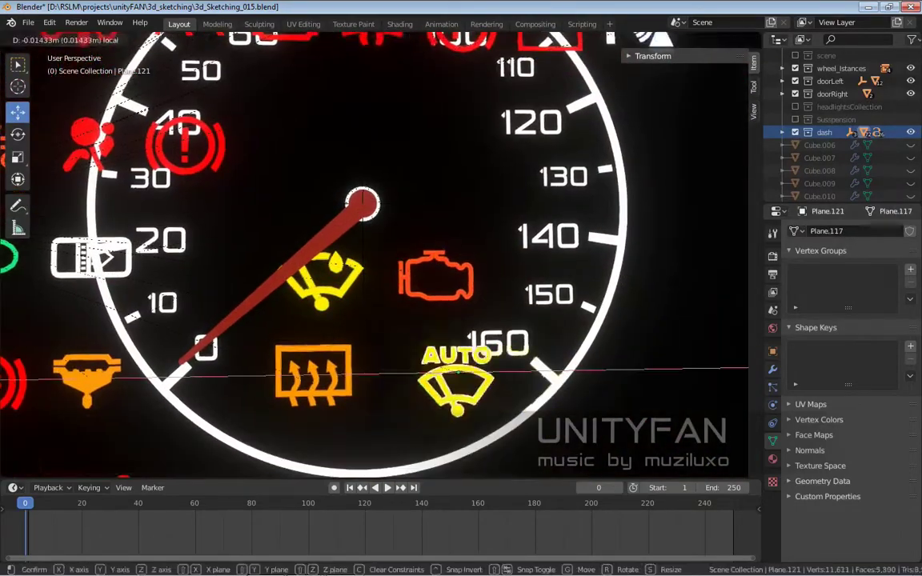
{"action": "left_click_drag", "start_coordinate": [527, 365], "coordinate": [421, 362]}
{"action": "scroll", "coordinate": [326, 272], "scroll_direction": "down", "scroll_amount": 1}
- Move the ECO icon to the start of the bottom row
{"action": "left_click", "coordinate": [327, 272]}
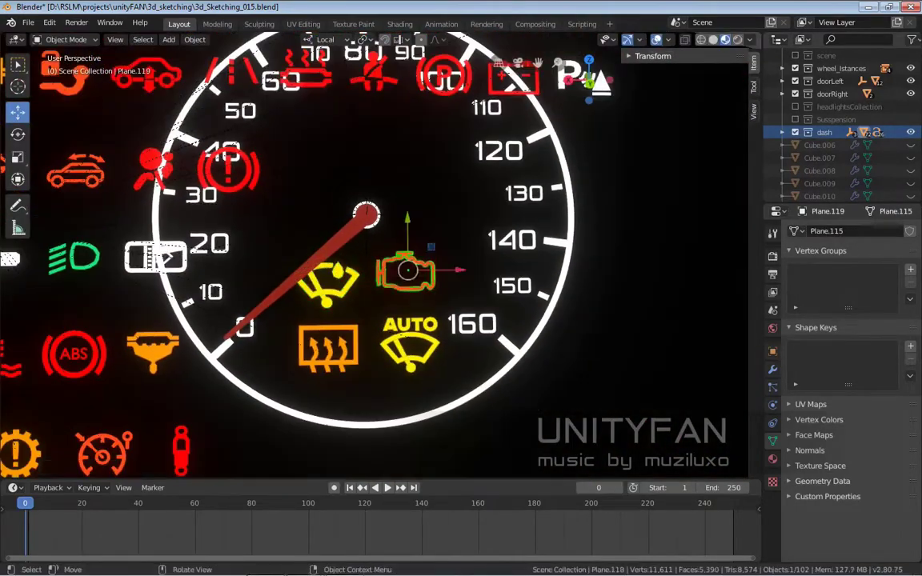
{"action": "scroll", "coordinate": [376, 256], "scroll_direction": "down", "scroll_amount": 4}
{"action": "scroll", "coordinate": [376, 256], "scroll_direction": "up", "scroll_amount": 5}
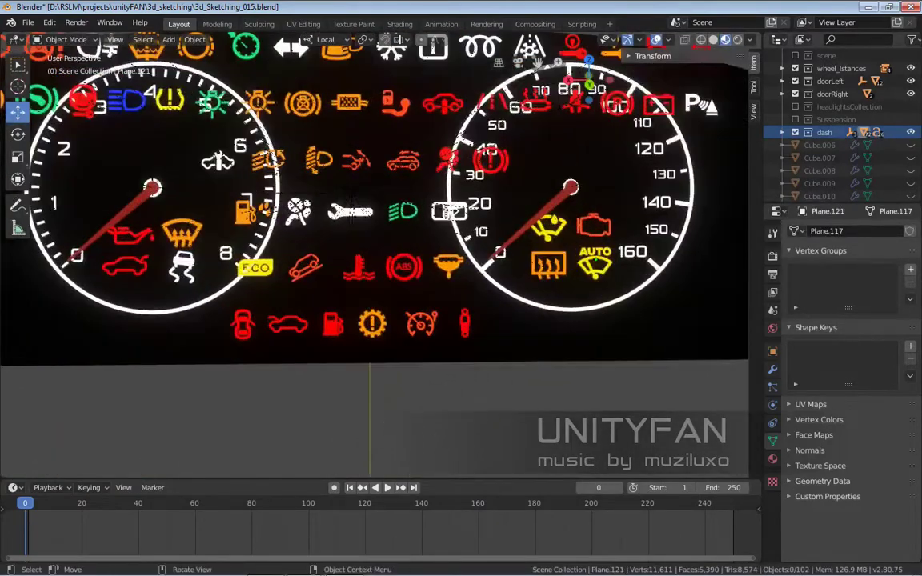
{"action": "middle_click_drag", "start_coordinate": [448, 241], "coordinate": [384, 241], "text": "shift"}
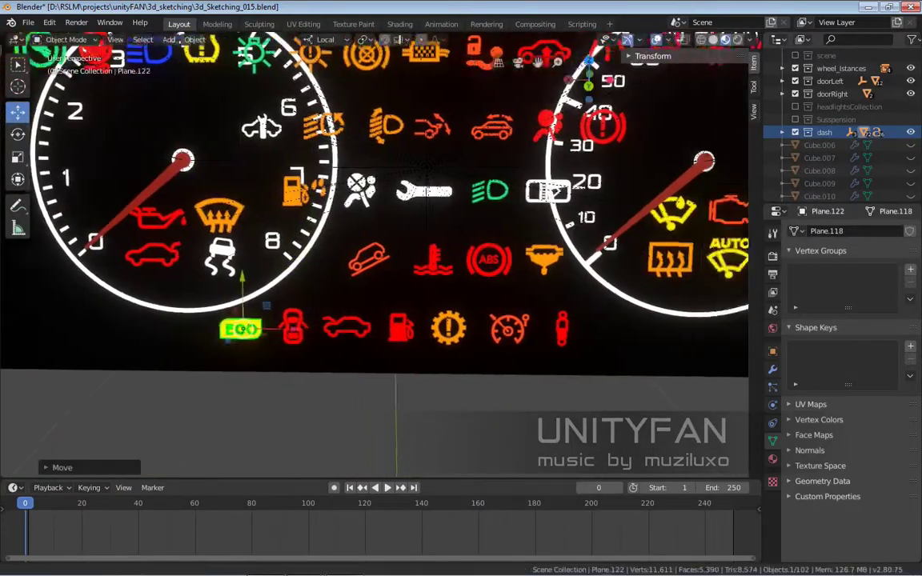
{"action": "scroll", "coordinate": [377, 200], "scroll_direction": "down", "scroll_amount": 1}
- Move two rows of top-left icons to sit left of the left gauge
{"action": "left_click", "coordinate": [545, 329]}
{"action": "scroll", "coordinate": [376, 200], "scroll_direction": "up", "scroll_amount": 1}
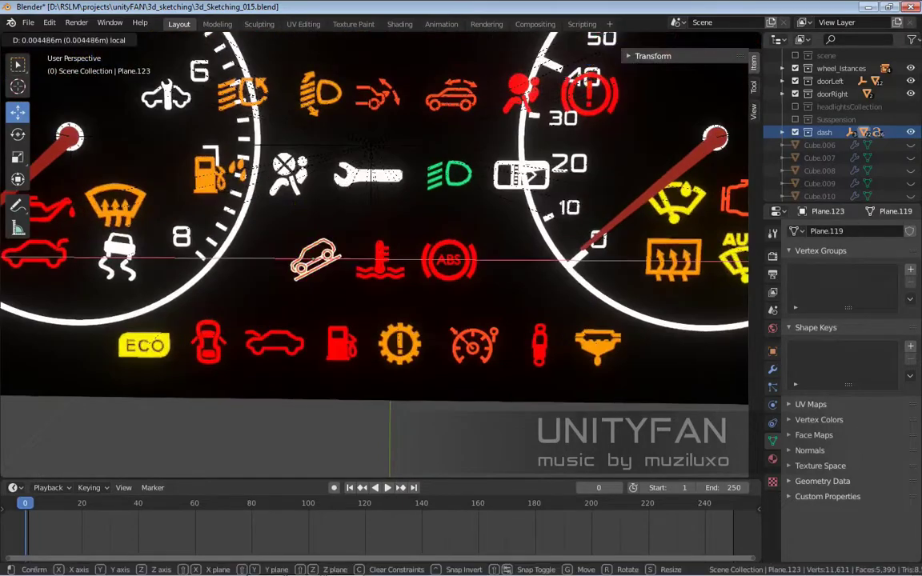
{"action": "scroll", "coordinate": [376, 200], "scroll_direction": "down", "scroll_amount": 3}
{"action": "mouse_move", "coordinate": [376, 240]}
{"action": "middle_mouse_down"}
{"action": "mouse_move", "coordinate": [400, 224]}
{"action": "mouse_move", "coordinate": [400, 256]}
{"action": "middle_mouse_up"}
{"action": "scroll", "coordinate": [376, 240], "scroll_direction": "up", "scroll_amount": 1}
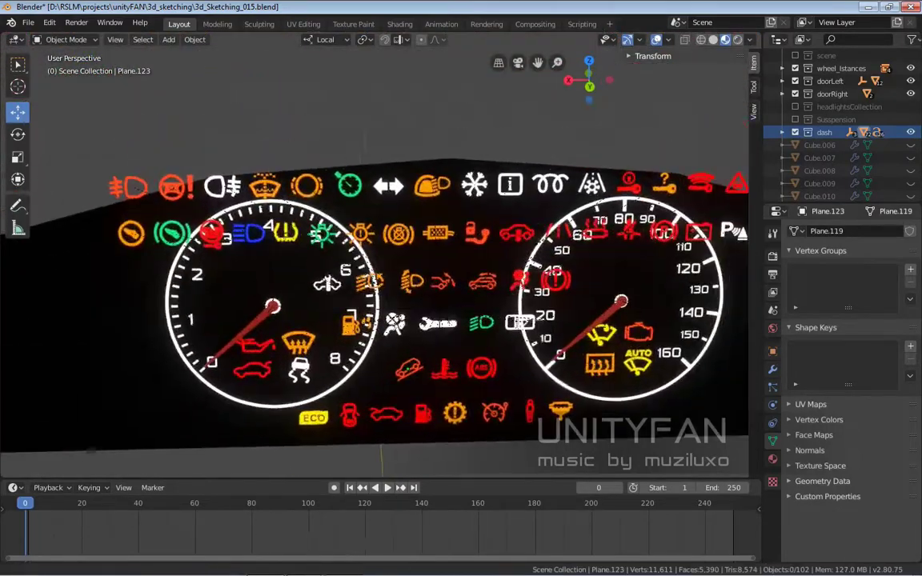
{"action": "left_click", "coordinate": [441, 240]}
{"action": "key", "text": "g"}
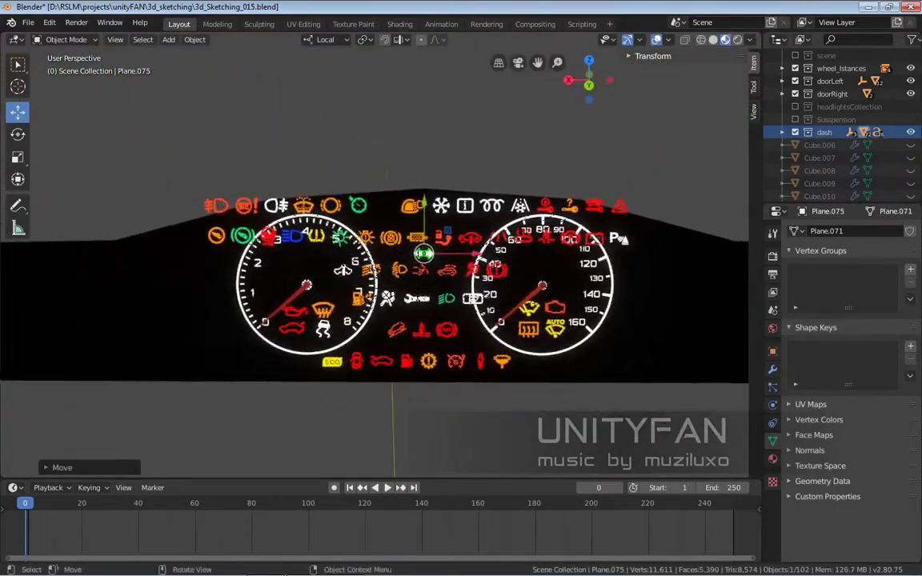
{"action": "scroll", "coordinate": [448, 256], "scroll_direction": "up", "scroll_amount": 2}
{"action": "left_click", "coordinate": [492, 248], "text": "shift"}
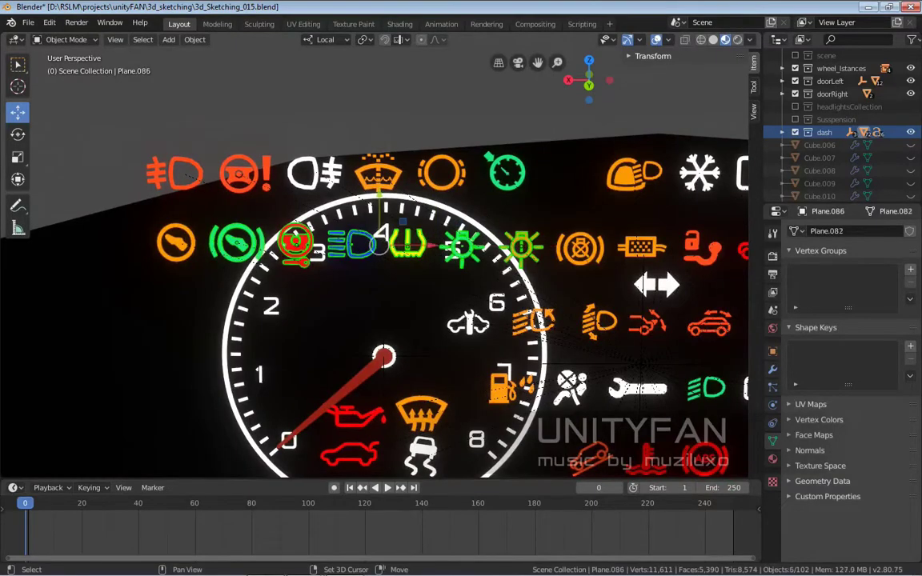
{"action": "scroll", "coordinate": [376, 280], "scroll_direction": "down", "scroll_amount": 3}
{"action": "left_click_drag", "start_coordinate": [416, 264], "coordinate": [290, 312]}
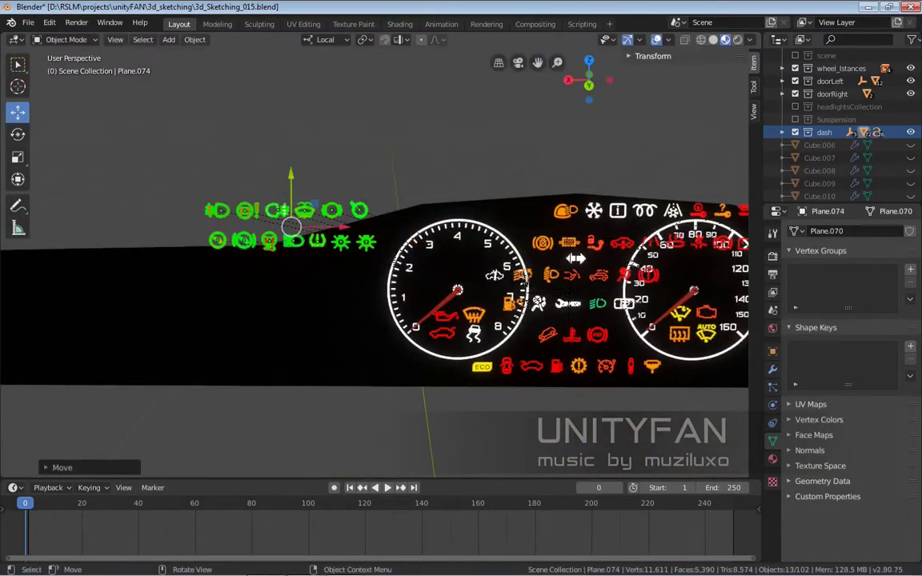
{"action": "mouse_move", "coordinate": [377, 240]}
{"action": "middle_mouse_down"}
{"action": "mouse_move", "coordinate": [448, 208]}
{"action": "mouse_move", "coordinate": [376, 240]}
{"action": "middle_mouse_up"}
- Select the green P parking icon and the other top-right icons
{"action": "key", "text": "alt+a"}
{"action": "scroll", "coordinate": [376, 280], "scroll_direction": "down", "scroll_amount": 1}
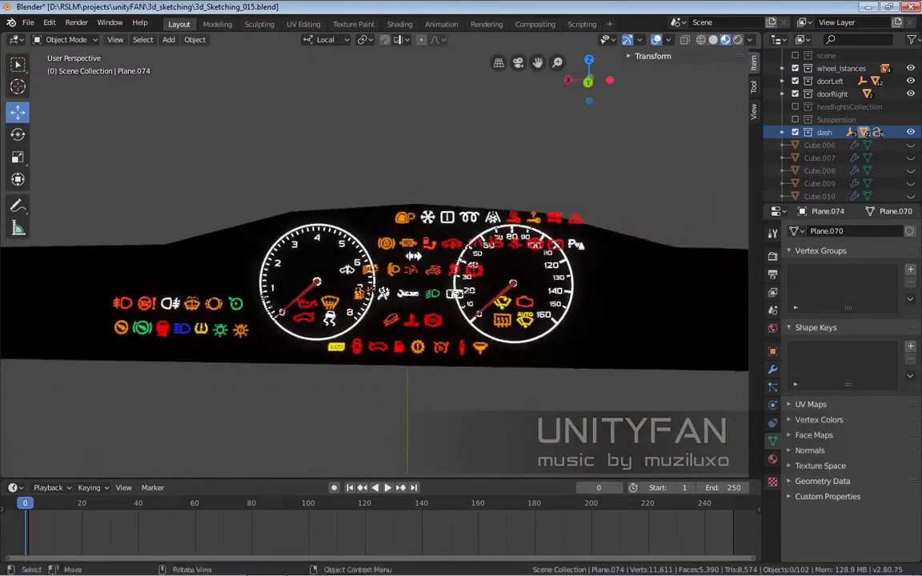
{"action": "scroll", "coordinate": [576, 248], "scroll_direction": "up", "scroll_amount": 3}
{"action": "scroll", "coordinate": [589, 276], "scroll_direction": "up", "scroll_amount": 2}
{"action": "left_click", "coordinate": [592, 282]}
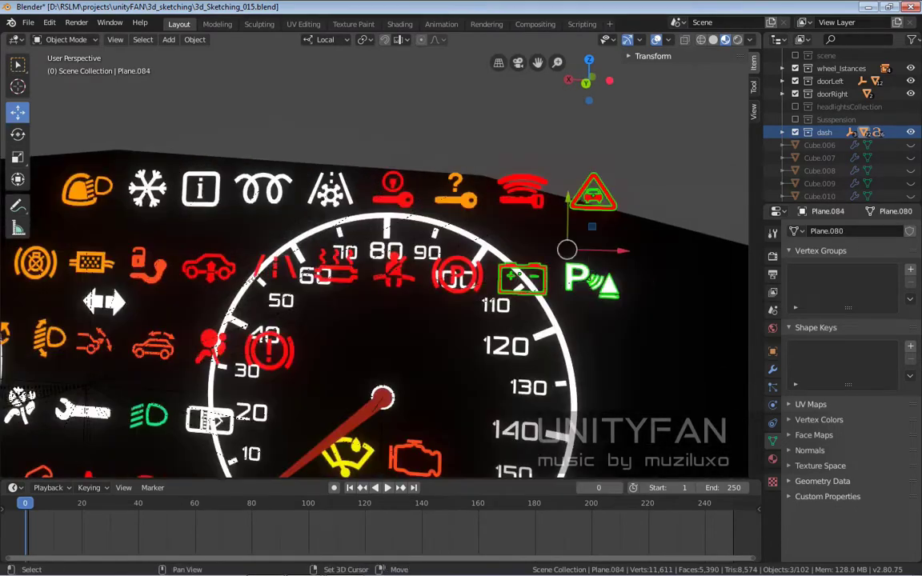
{"action": "scroll", "coordinate": [567, 250], "scroll_direction": "down", "scroll_amount": 3}
{"action": "left_click_drag", "start_coordinate": [449, 152], "coordinate": [545, 216], "text": "shift"}
{"action": "scroll", "coordinate": [560, 240], "scroll_direction": "up", "scroll_amount": 3}
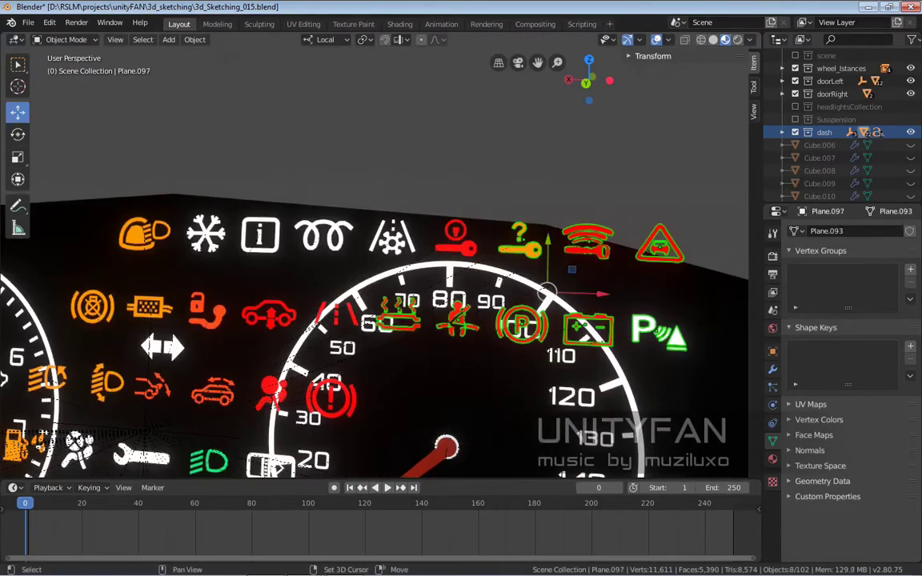
{"action": "scroll", "coordinate": [376, 336], "scroll_direction": "down", "scroll_amount": 3}
- Move the selected top-right icons lower, checking them from a side view
{"action": "key", "text": "g"}
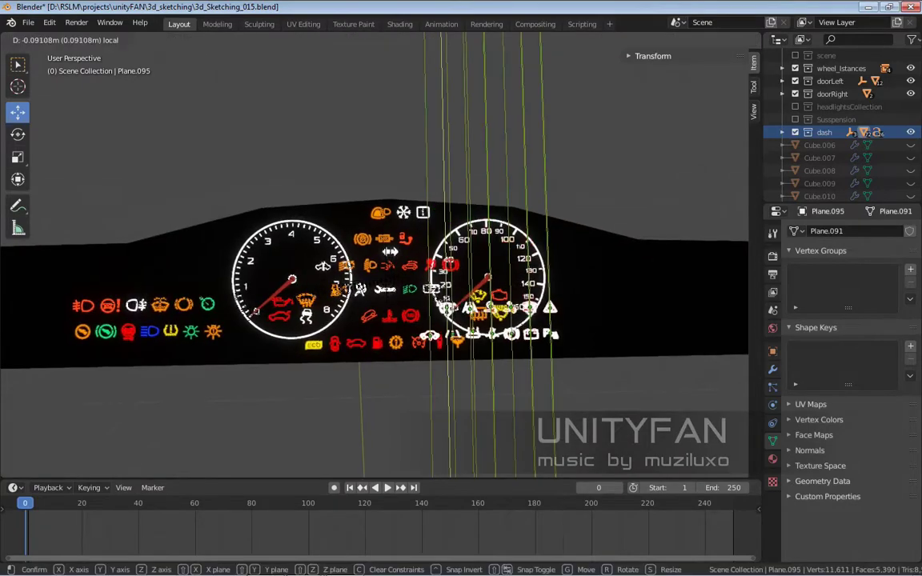
{"action": "key", "text": "KP_3"}
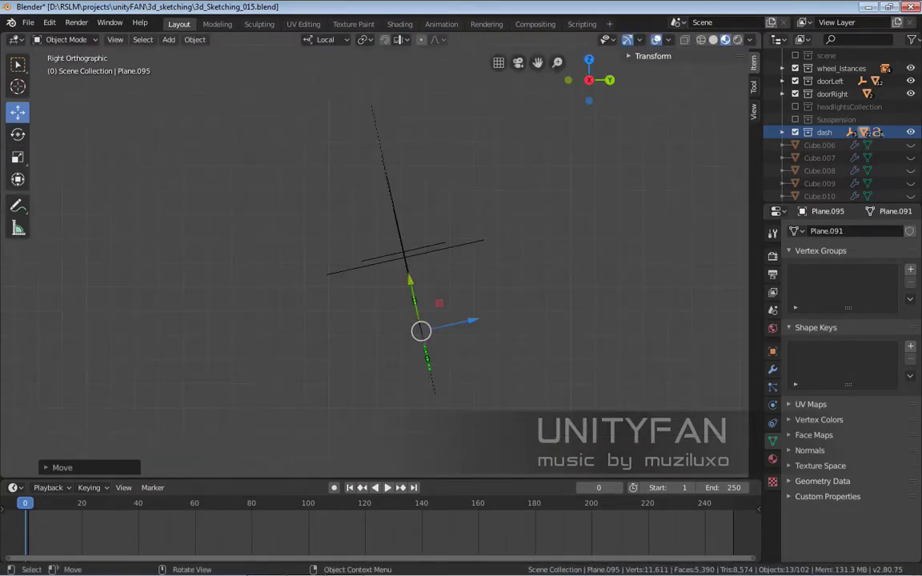
{"action": "mouse_move", "coordinate": [377, 264]}
{"action": "middle_mouse_down"}
{"action": "mouse_move", "coordinate": [416, 257]}
{"action": "mouse_move", "coordinate": [448, 265]}
{"action": "mouse_move", "coordinate": [377, 264]}
{"action": "middle_mouse_up"}
{"action": "scroll", "coordinate": [336, 280], "scroll_direction": "up", "scroll_amount": 2}
{"action": "left_click", "coordinate": [337, 280]}
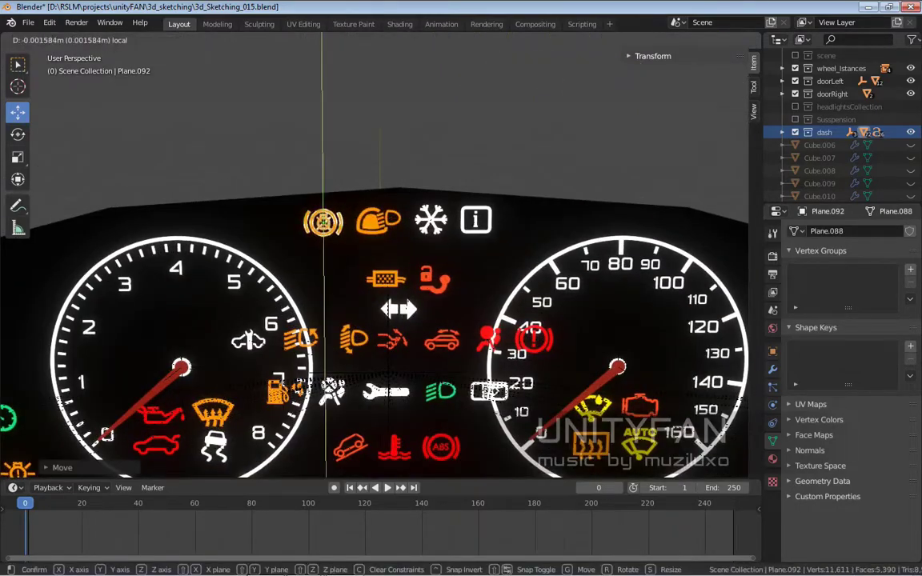
{"action": "key", "text": "Escape"}
{"action": "scroll", "coordinate": [378, 252], "scroll_direction": "up", "scroll_amount": 1}
{"action": "key", "text": "Return"}
{"action": "scroll", "coordinate": [376, 280], "scroll_direction": "down", "scroll_amount": 3}
- In a rear wireframe view, shift the right gauge's centre empty left
{"action": "key", "text": "ctrl+KP_1"}
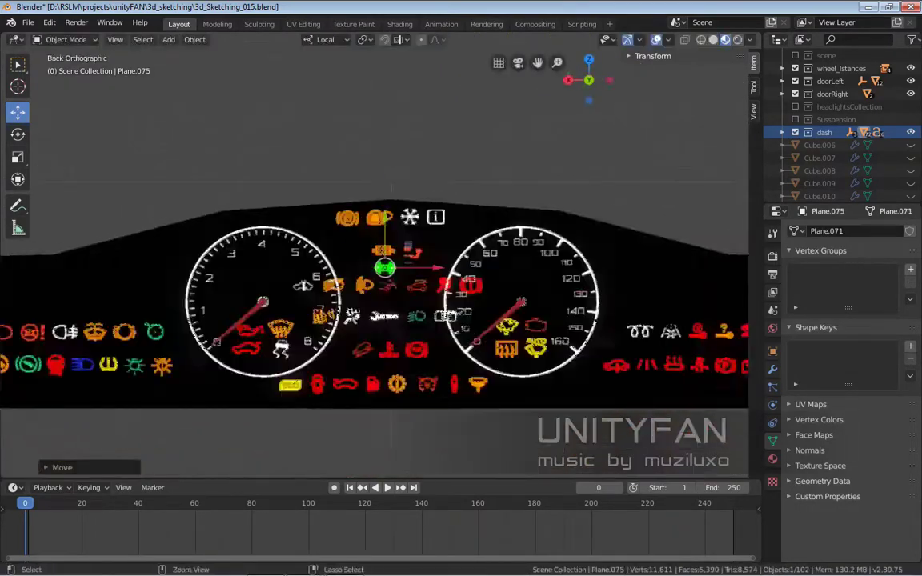
{"action": "scroll", "coordinate": [376, 280], "scroll_direction": "up", "scroll_amount": 1}
{"action": "scroll", "coordinate": [376, 280], "scroll_direction": "up", "scroll_amount": 2}
{"action": "key", "text": "shift+z"}
{"action": "scroll", "coordinate": [377, 280], "scroll_direction": "down", "scroll_amount": 2}
{"action": "left_click", "coordinate": [624, 336]}
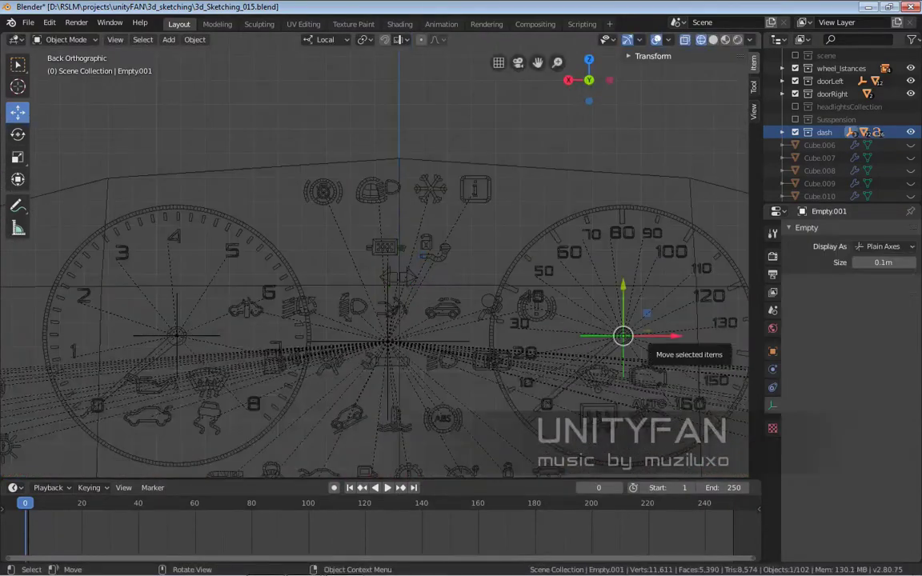
{"action": "left_click_drag", "start_coordinate": [624, 336], "coordinate": [602, 336]}
- Switch the viewport to Rendered shading
{"action": "key", "text": "z"}
{"action": "middle_click_drag", "start_coordinate": [497, 314], "coordinate": [461, 300]}
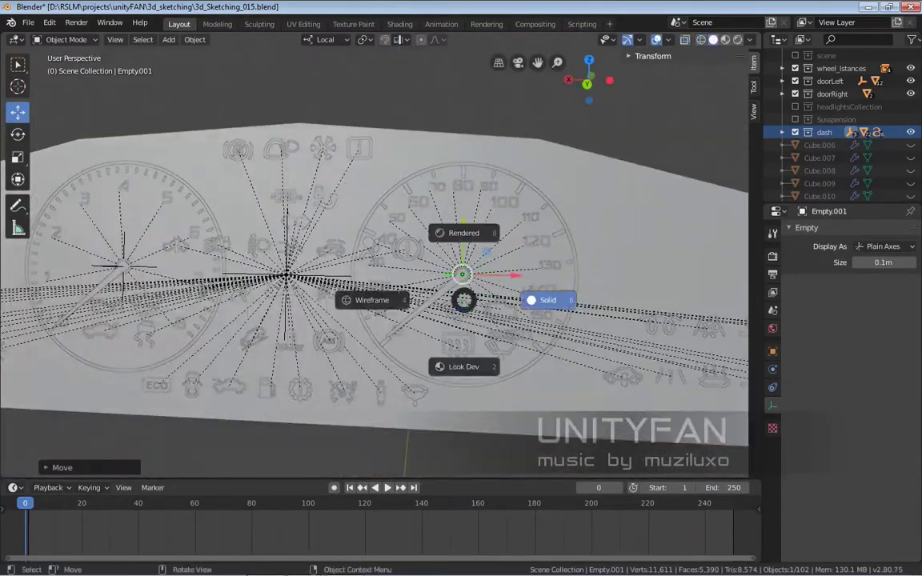
{"action": "left_click", "coordinate": [469, 232]}
- Select the engine warning icon plates on the right side of the dash
{"action": "scroll", "coordinate": [532, 300], "scroll_direction": "up", "scroll_amount": 3}
{"action": "left_click", "coordinate": [533, 300]}
{"action": "left_click", "coordinate": [485, 382], "text": "shift"}
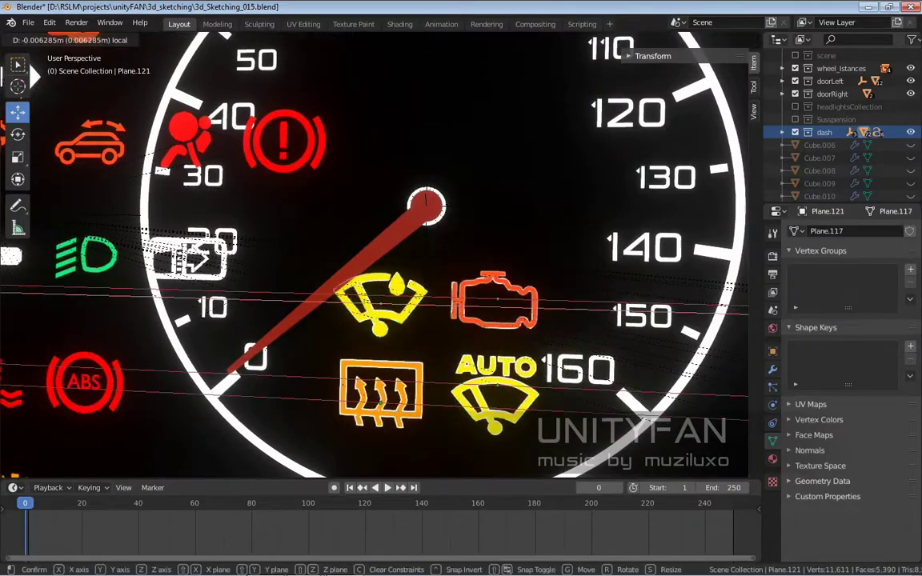
{"action": "scroll", "coordinate": [484, 382], "scroll_direction": "down", "scroll_amount": 4}
{"action": "middle_click_drag", "start_coordinate": [485, 382], "coordinate": [512, 344]}
{"action": "scroll", "coordinate": [520, 320], "scroll_direction": "up", "scroll_amount": 4}
- Slide the green swirl, neighbouring and checkered exhaust icons higher along X
{"action": "left_click", "coordinate": [364, 266], "text": "shift"}
{"action": "left_click", "coordinate": [427, 268], "text": "shift"}
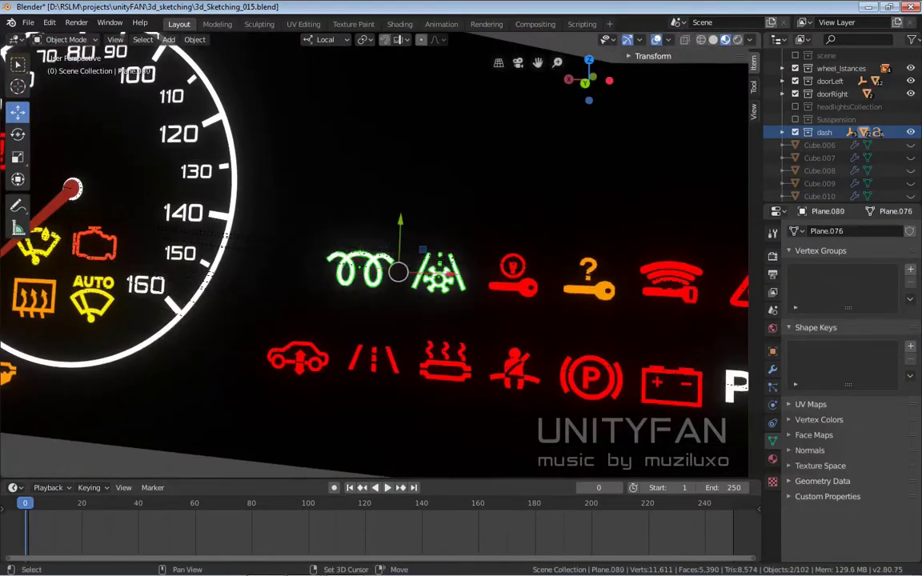
{"action": "scroll", "coordinate": [384, 264], "scroll_direction": "up", "scroll_amount": 2}
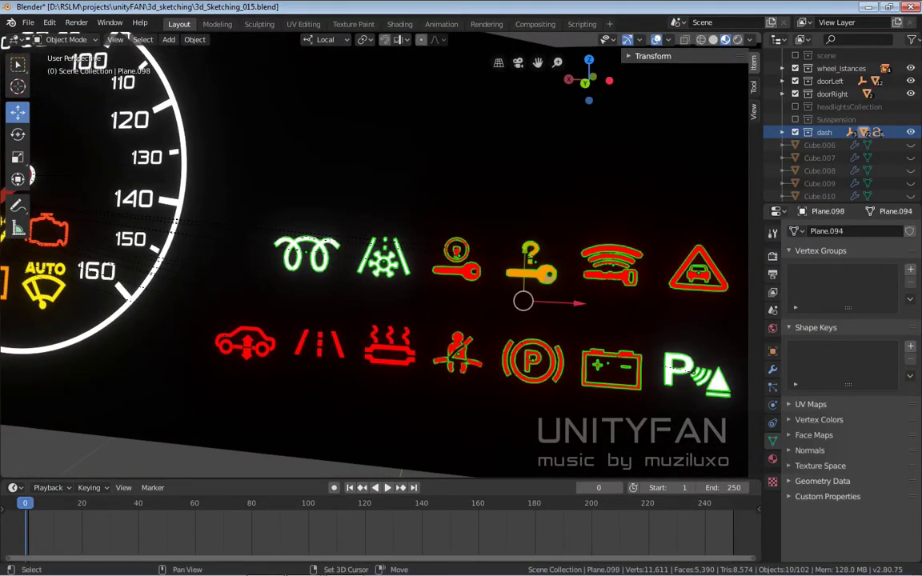
{"action": "scroll", "coordinate": [376, 240], "scroll_direction": "down", "scroll_amount": 5}
{"action": "scroll", "coordinate": [376, 240], "scroll_direction": "up", "scroll_amount": 3}
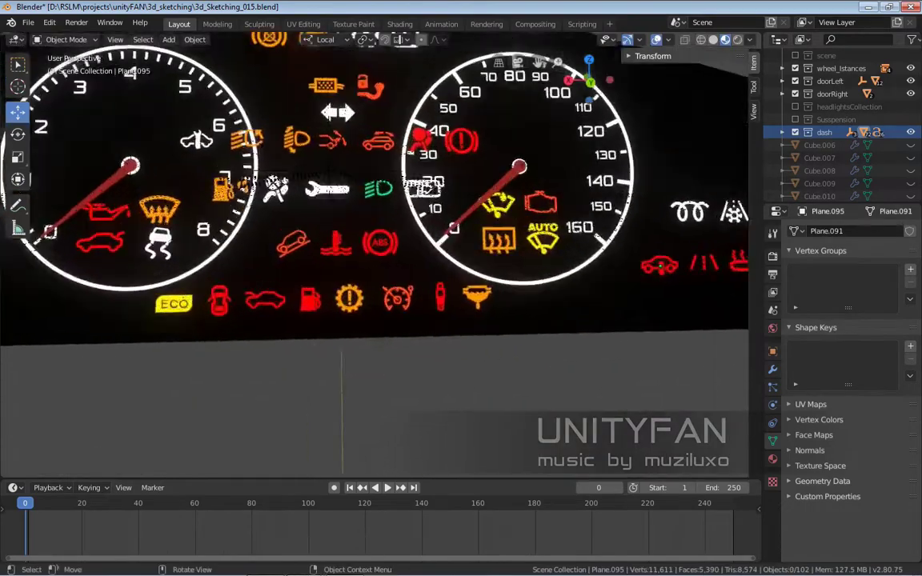
{"action": "scroll", "coordinate": [376, 240], "scroll_direction": "up", "scroll_amount": 3}
{"action": "left_click", "coordinate": [376, 238]}
{"action": "key", "text": "g"}
{"action": "key", "text": "x"}
{"action": "key", "text": "x"}
{"action": "key", "text": "Return"}
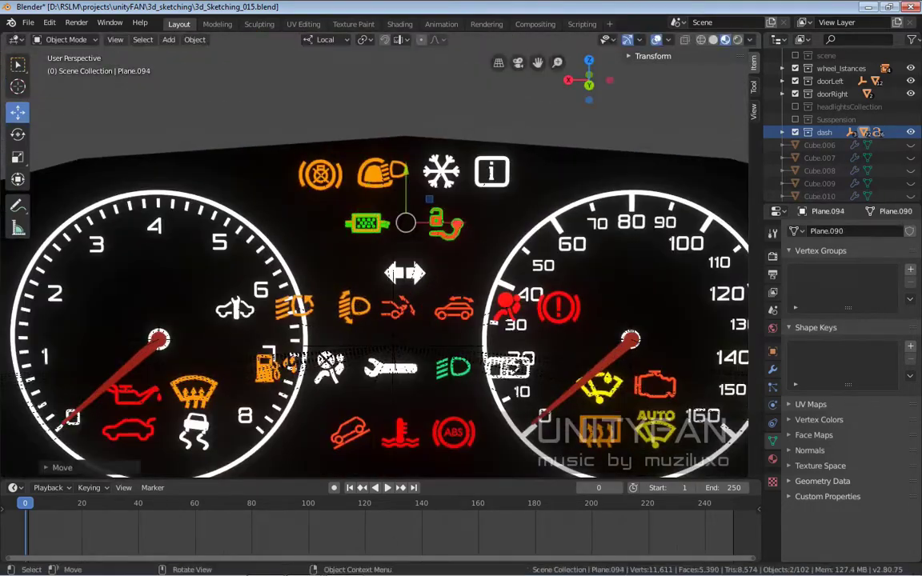
- Slide the red brake warning icon sideways into the speedometer
{"action": "scroll", "coordinate": [377, 296], "scroll_direction": "down", "scroll_amount": 4}
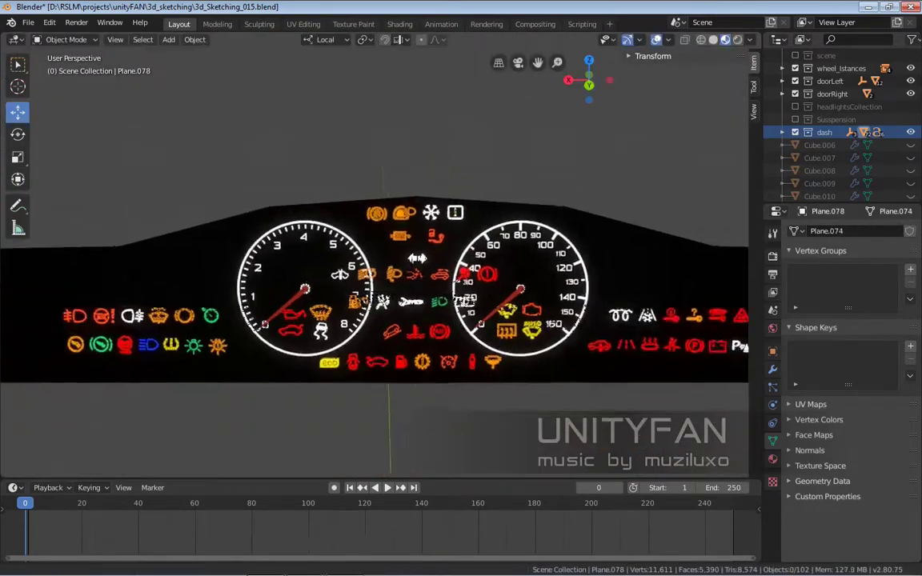
{"action": "scroll", "coordinate": [385, 276], "scroll_direction": "up", "scroll_amount": 4}
{"action": "left_click", "coordinate": [449, 301]}
{"action": "key", "text": "g"}
{"action": "key", "text": "x"}
{"action": "key", "text": "x"}
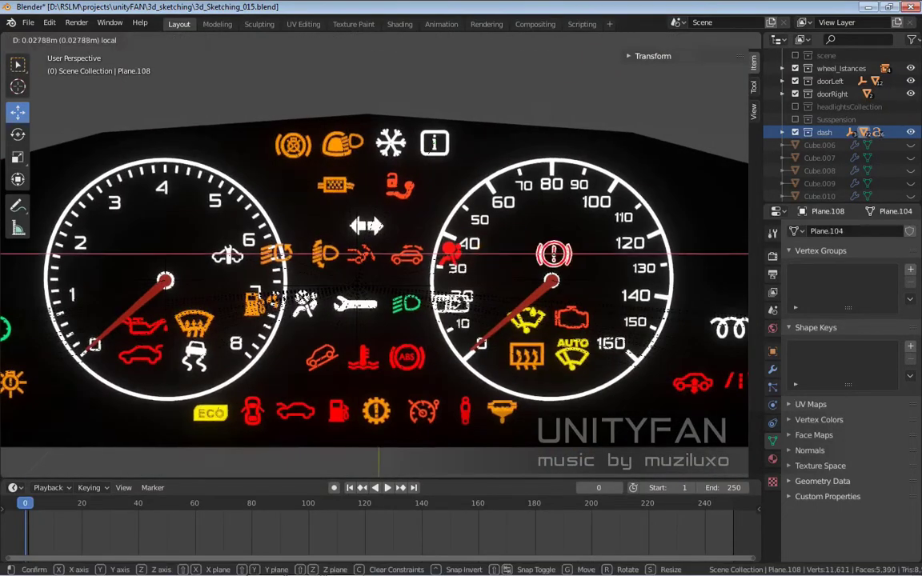
{"action": "key", "text": "Return"}
{"action": "middle_click_drag", "start_coordinate": [456, 253], "coordinate": [507, 255], "text": "shift"}
{"action": "left_click", "coordinate": [507, 255]}
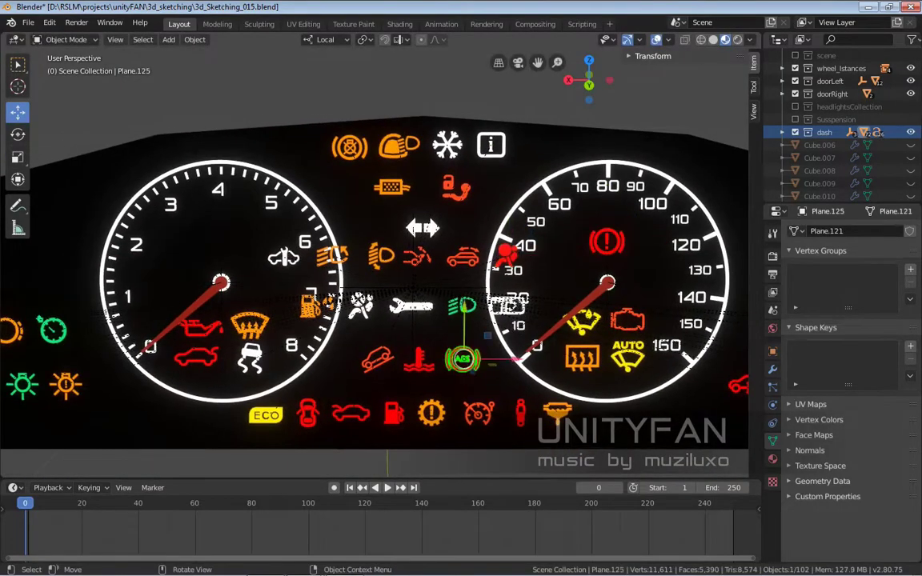
- Reposition the red airbag icon near 40 and the green key icon
{"action": "scroll", "coordinate": [377, 256], "scroll_direction": "down", "scroll_amount": 2}
{"action": "scroll", "coordinate": [377, 257], "scroll_direction": "up", "scroll_amount": 2}
{"action": "key", "text": "alt+a"}
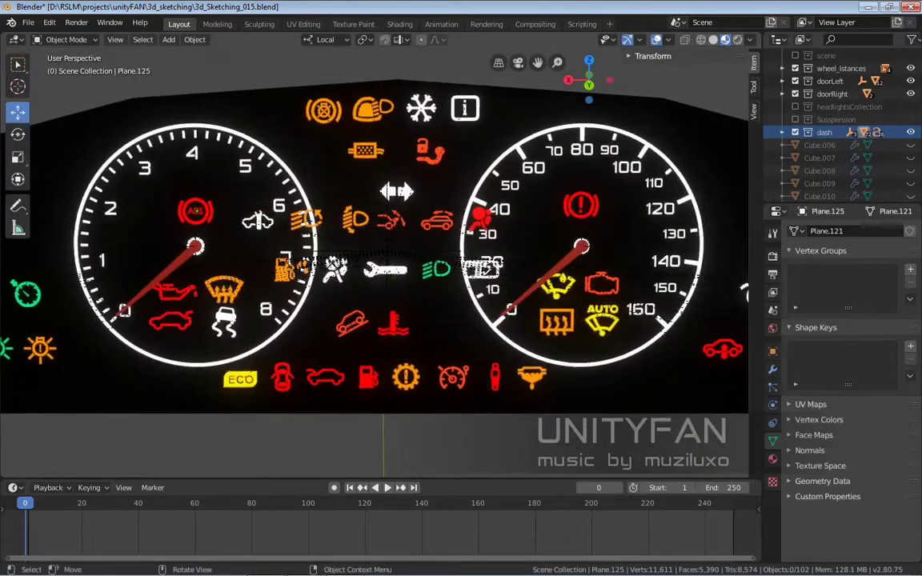
{"action": "left_click", "coordinate": [481, 218]}
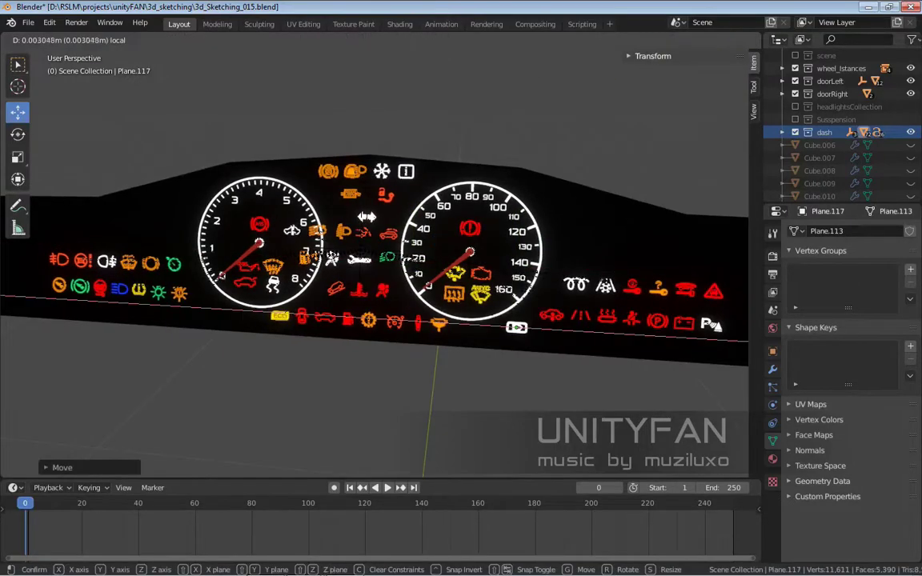
{"action": "scroll", "coordinate": [558, 247], "scroll_direction": "up", "scroll_amount": 5}
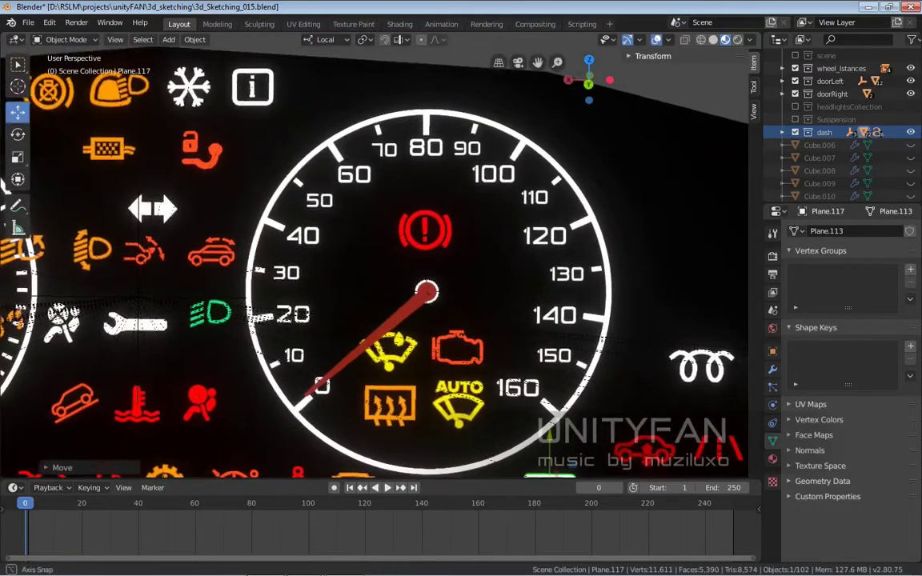
{"action": "scroll", "coordinate": [430, 284], "scroll_direction": "down", "scroll_amount": 4}
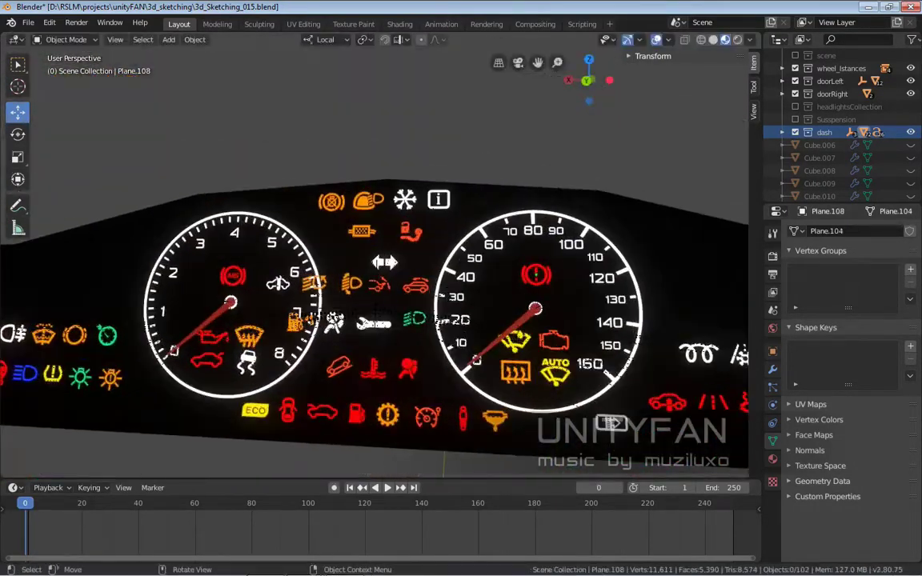
{"action": "left_click", "coordinate": [430, 284]}
{"action": "left_click", "coordinate": [219, 362]}
- From a more frontal view, set the green key icon in its new place
{"action": "middle_click_drag", "start_coordinate": [218, 362], "coordinate": [266, 330]}
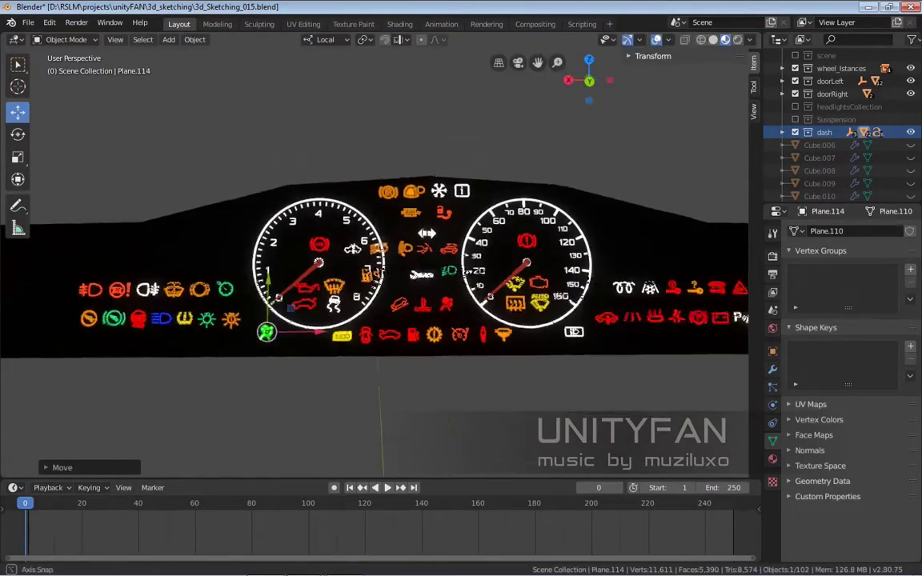
{"action": "scroll", "coordinate": [464, 296], "scroll_direction": "up", "scroll_amount": 4}
{"action": "scroll", "coordinate": [464, 296], "scroll_direction": "down", "scroll_amount": 4}
{"action": "left_click", "coordinate": [414, 277]}
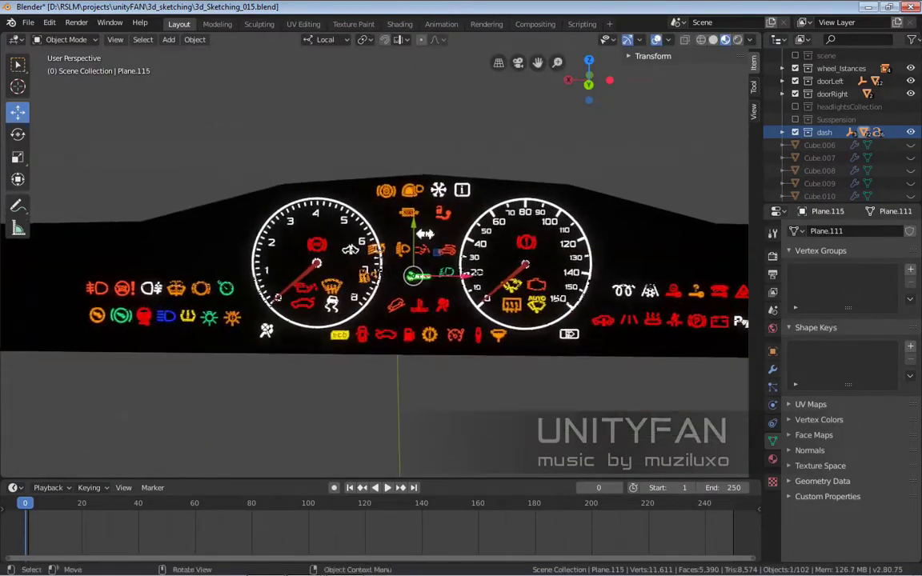
{"action": "key", "text": "Return"}
{"action": "scroll", "coordinate": [376, 264], "scroll_direction": "up", "scroll_amount": 4}
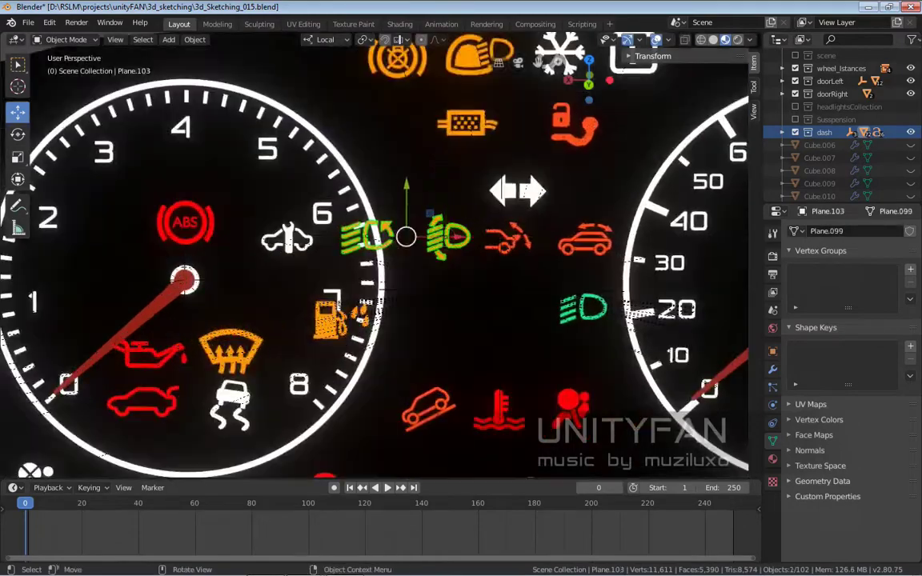
{"action": "scroll", "coordinate": [376, 264], "scroll_direction": "down", "scroll_amount": 4}
- Slide the headlight icons and the tachometer-edge icon sideways along X
{"action": "left_click", "coordinate": [298, 250]}
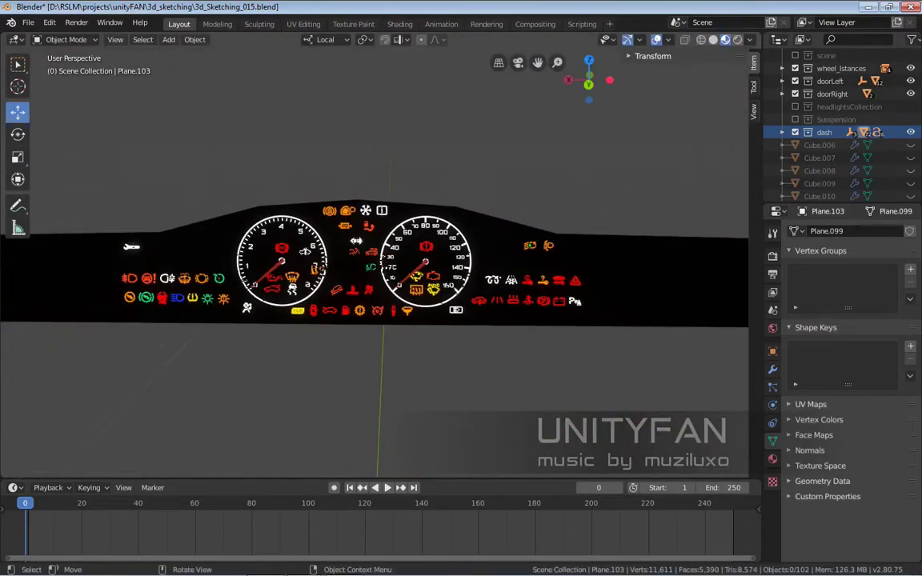
{"action": "scroll", "coordinate": [272, 252], "scroll_direction": "up", "scroll_amount": 3}
{"action": "scroll", "coordinate": [375, 264], "scroll_direction": "down", "scroll_amount": 4}
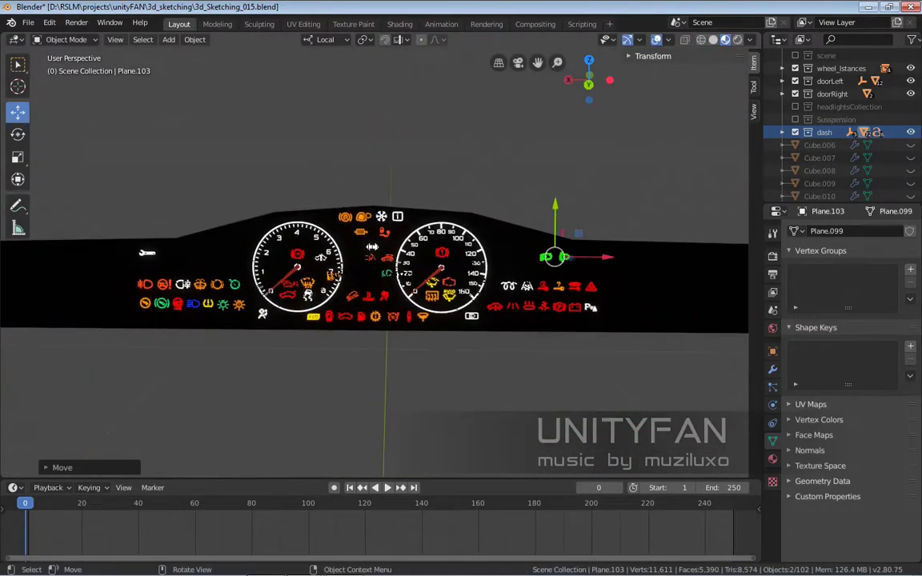
{"action": "left_click", "coordinate": [388, 276]}
{"action": "scroll", "coordinate": [325, 263], "scroll_direction": "up", "scroll_amount": 3}
{"action": "scroll", "coordinate": [321, 293], "scroll_direction": "down", "scroll_amount": 3}
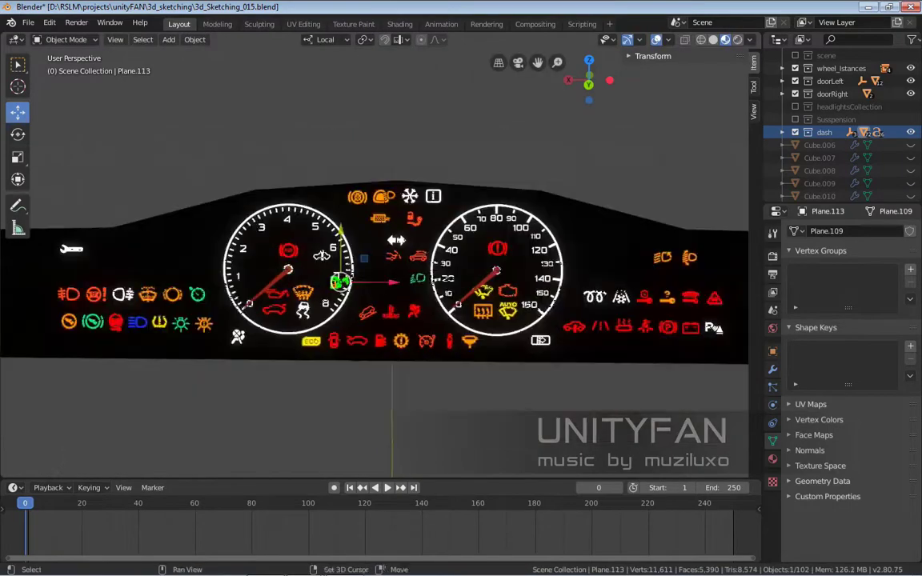
{"action": "left_click", "coordinate": [405, 281]}
{"action": "key", "text": "g"}
{"action": "key", "text": "x"}
{"action": "scroll", "coordinate": [458, 256], "scroll_direction": "up", "scroll_amount": 4}
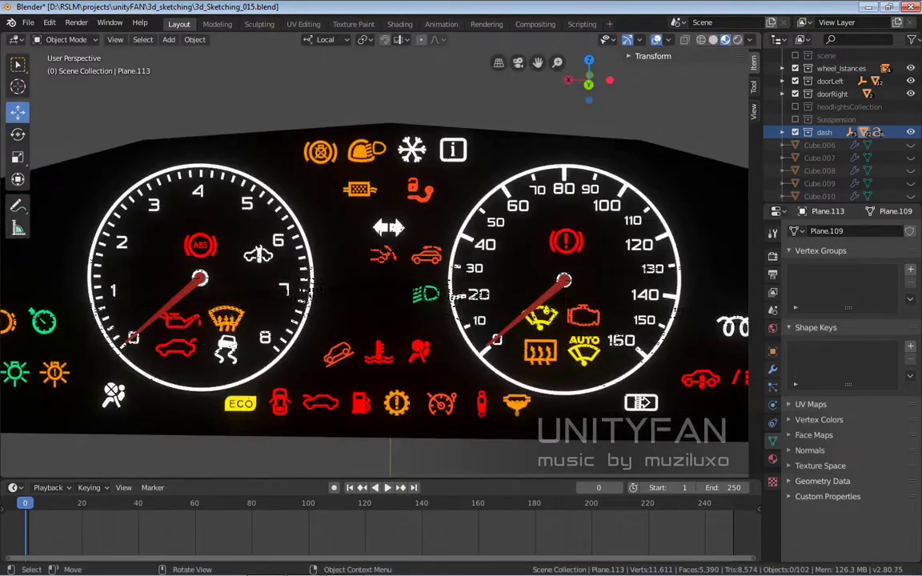
{"action": "scroll", "coordinate": [389, 264], "scroll_direction": "down", "scroll_amount": 5}
- Duplicate the right-side icon with Shift+D and slide the copy sideways
{"action": "key", "text": "g"}
{"action": "key", "text": "x"}
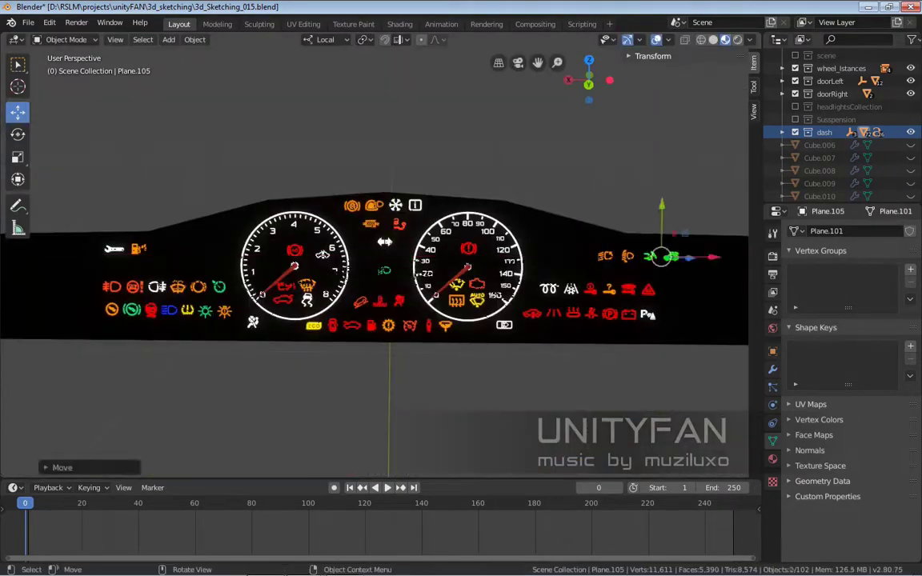
{"action": "key", "text": "shift+d"}
{"action": "key", "text": "x"}
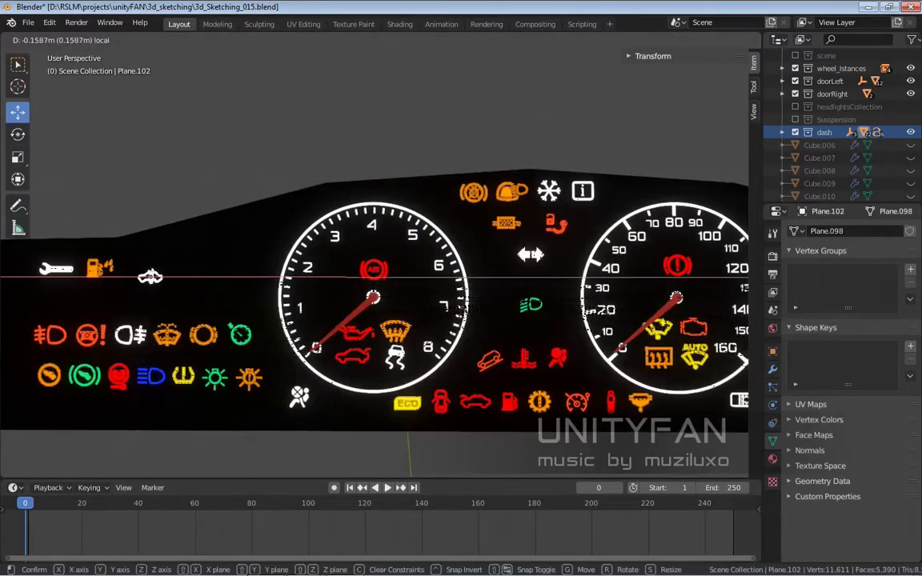
{"action": "left_click", "coordinate": [599, 298]}
- Slide the white car icon sideways to the left
{"action": "scroll", "coordinate": [599, 298], "scroll_direction": "down", "scroll_amount": 4}
{"action": "left_click", "coordinate": [187, 281]}
{"action": "scroll", "coordinate": [187, 281], "scroll_direction": "up", "scroll_amount": 3}
{"action": "key", "text": "g"}
{"action": "key", "text": "x"}
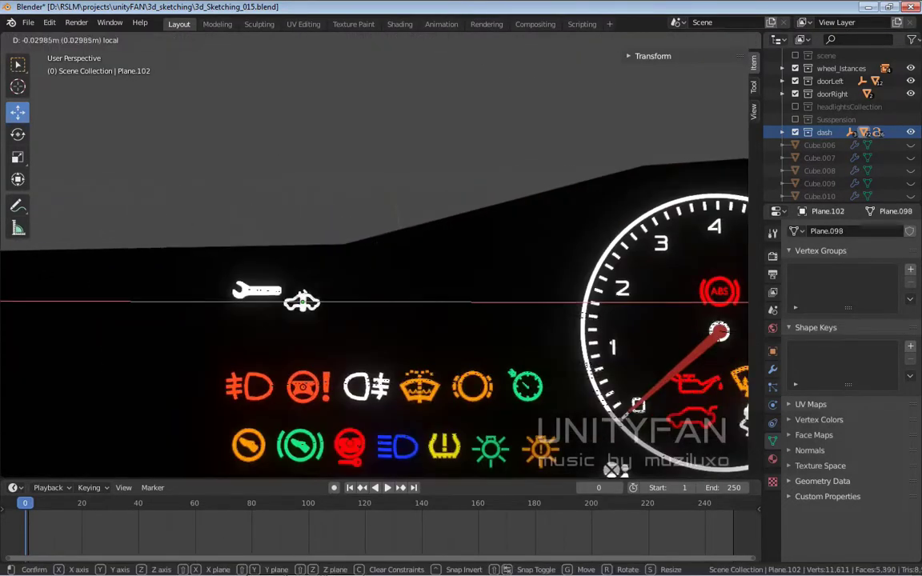
{"action": "left_click", "coordinate": [323, 289]}
- Move the green headlight icon to the right side
{"action": "scroll", "coordinate": [323, 289], "scroll_direction": "down", "scroll_amount": 5}
{"action": "left_click", "coordinate": [473, 260]}
{"action": "scroll", "coordinate": [473, 260], "scroll_direction": "up", "scroll_amount": 5}
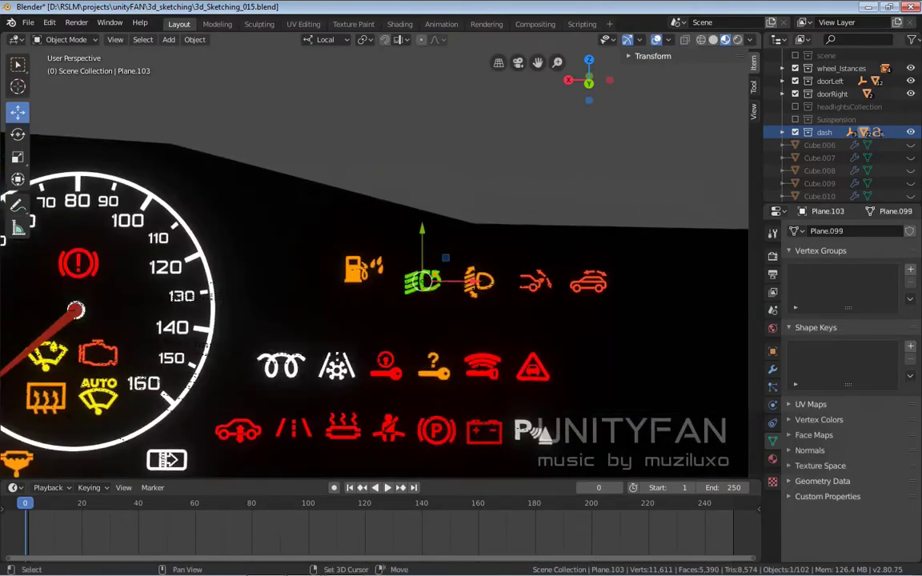
{"action": "key", "text": "g"}
{"action": "key", "text": "Return"}
{"action": "scroll", "coordinate": [375, 264], "scroll_direction": "down", "scroll_amount": 5}
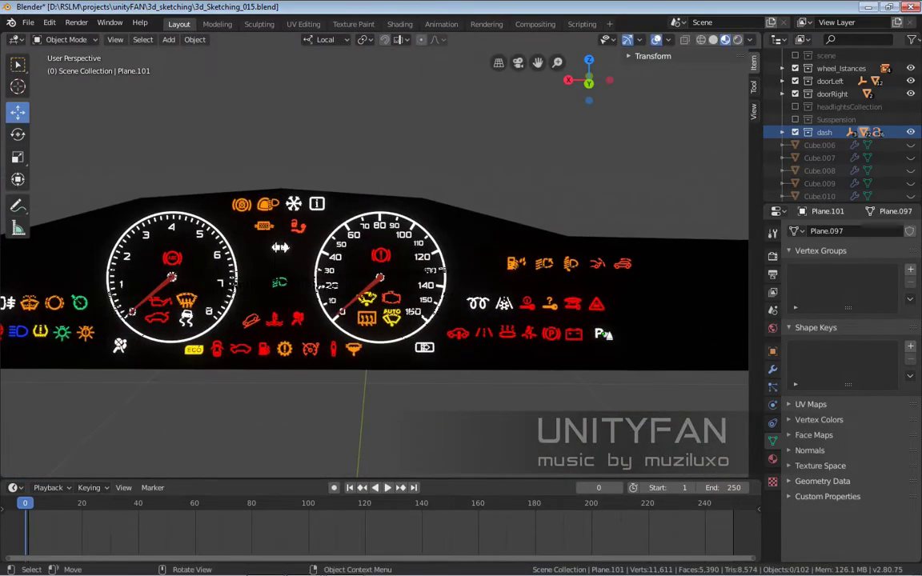
- Exit local view to show the whole car, viewed from the driver's seat
{"action": "left_click", "coordinate": [552, 334]}
{"action": "scroll", "coordinate": [552, 334], "scroll_direction": "up", "scroll_amount": 4}
{"action": "scroll", "coordinate": [375, 264], "scroll_direction": "down", "scroll_amount": 5}
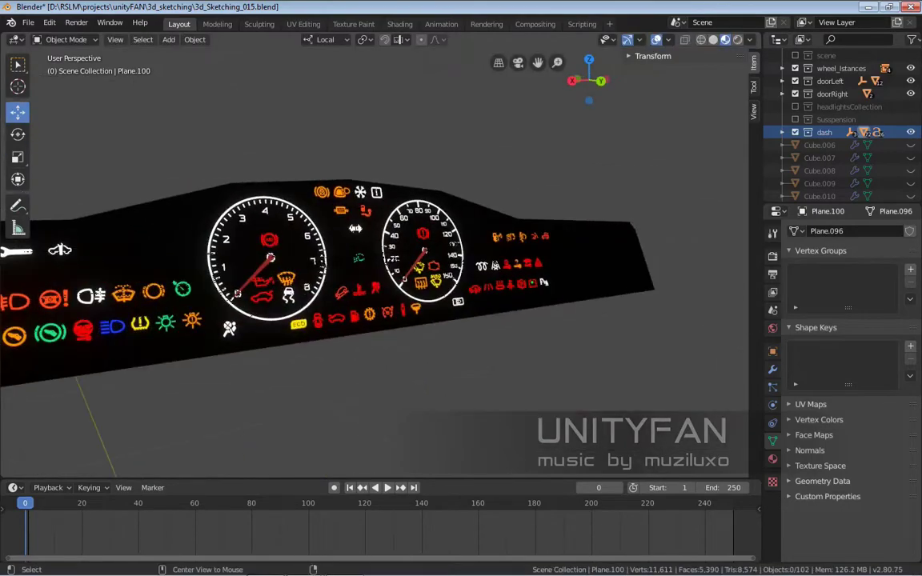
{"action": "key", "text": "KP_Divide"}
{"action": "mouse_move", "coordinate": [545, 282]}
{"action": "middle_mouse_down"}
{"action": "mouse_move", "coordinate": [617, 309]}
{"action": "mouse_move", "coordinate": [560, 304]}
{"action": "mouse_move", "coordinate": [576, 312]}
{"action": "middle_mouse_up"}
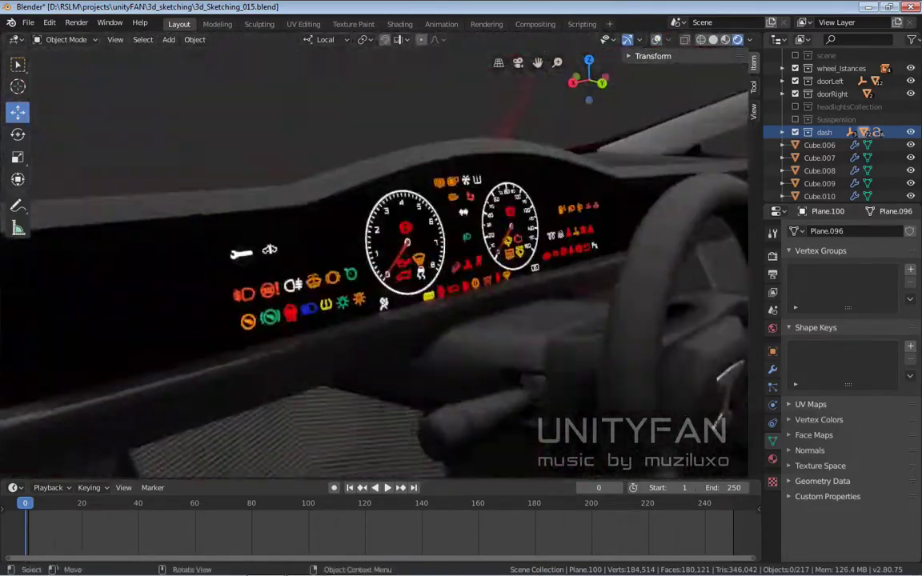
- Select and frame the central warning light, then pick the information icon on the dashboard
{"action": "left_click", "coordinate": [595, 246]}
{"action": "key", "text": "KP_Decimal"}
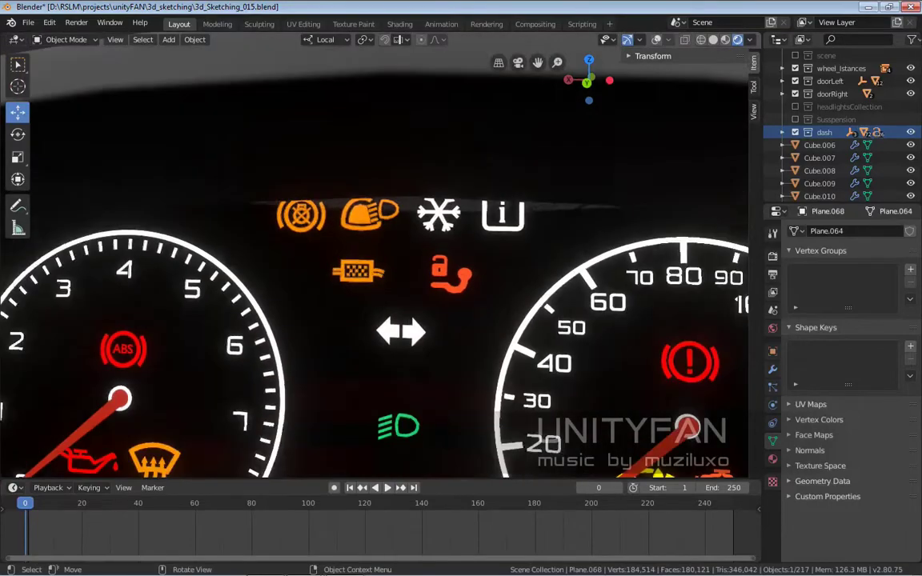
{"action": "left_click", "coordinate": [503, 215]}
{"action": "scroll", "coordinate": [381, 256], "scroll_direction": "up", "scroll_amount": 4}
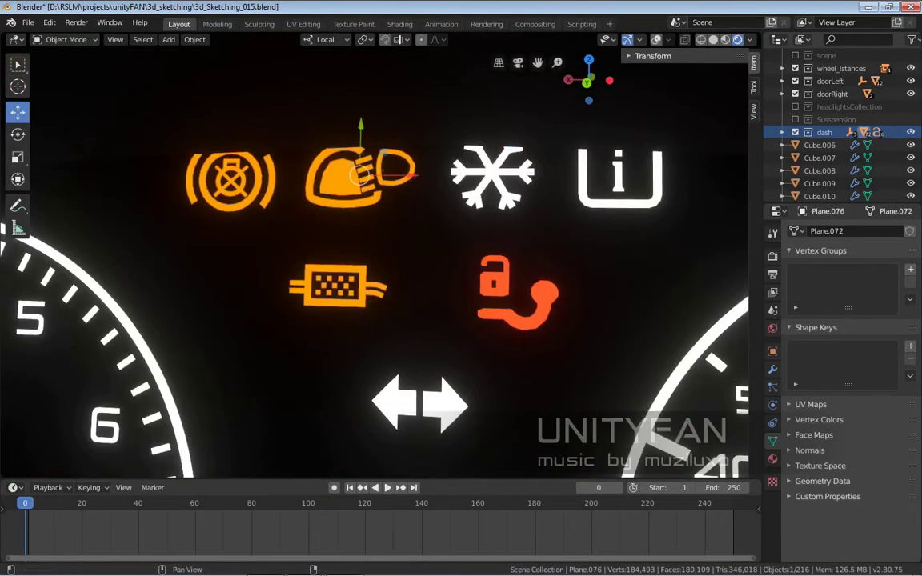
{"action": "scroll", "coordinate": [375, 255], "scroll_direction": "down", "scroll_amount": 2}
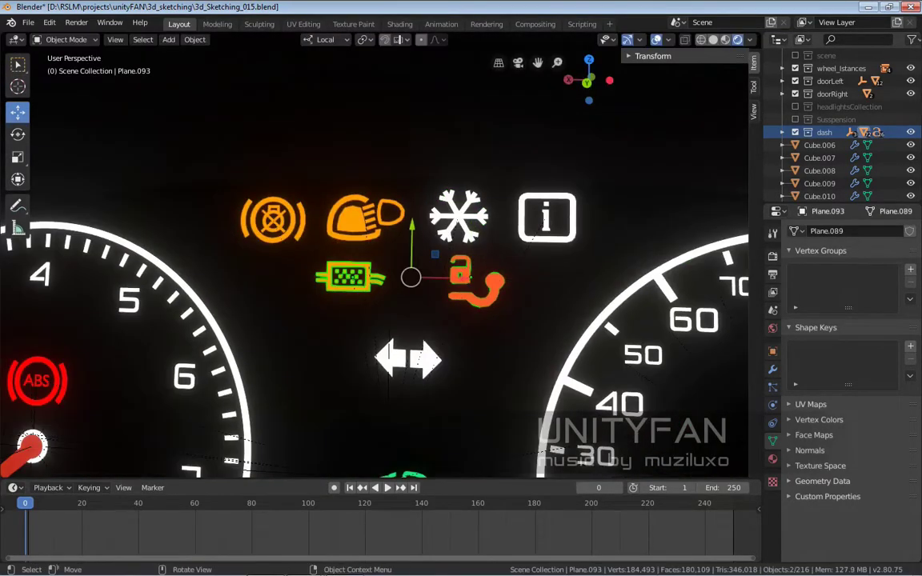
{"action": "scroll", "coordinate": [374, 254], "scroll_direction": "down", "scroll_amount": 4}
{"action": "scroll", "coordinate": [375, 254], "scroll_direction": "down", "scroll_amount": 5}
{"action": "mouse_move", "coordinate": [375, 255]}
{"action": "middle_mouse_down"}
{"action": "mouse_move", "coordinate": [401, 264]}
{"action": "mouse_move", "coordinate": [336, 264]}
{"action": "mouse_move", "coordinate": [392, 264]}
{"action": "middle_mouse_up"}
{"action": "scroll", "coordinate": [401, 264], "scroll_direction": "up", "scroll_amount": 2}
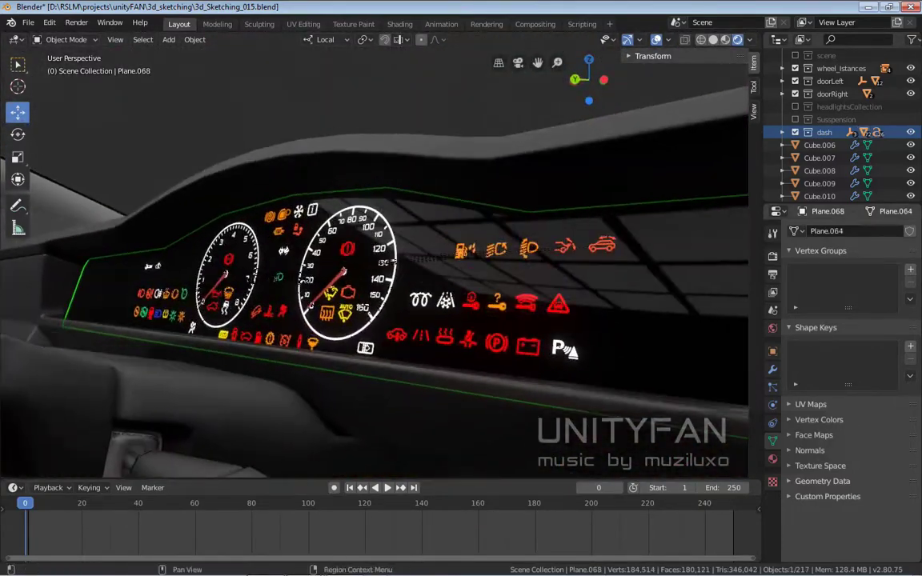
- Inspect the icon's material, briefly isolate the dashboard backing plane, and show the transform sidebar
{"action": "left_click", "coordinate": [772, 459]}
{"action": "key", "text": "KP_Divide"}
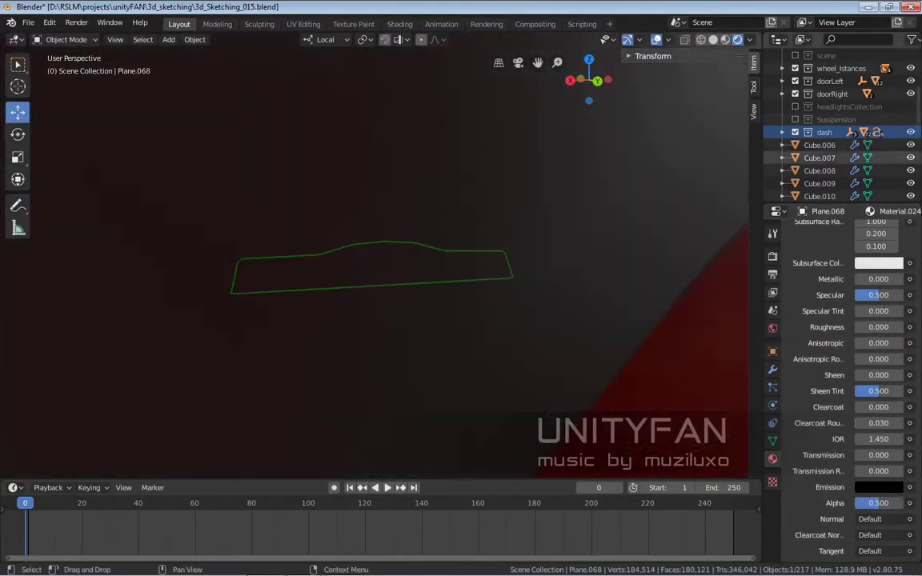
{"action": "scroll", "coordinate": [832, 128], "scroll_direction": "up", "scroll_amount": 3}
{"action": "key", "text": "KP_Divide"}
{"action": "key", "text": "n"}
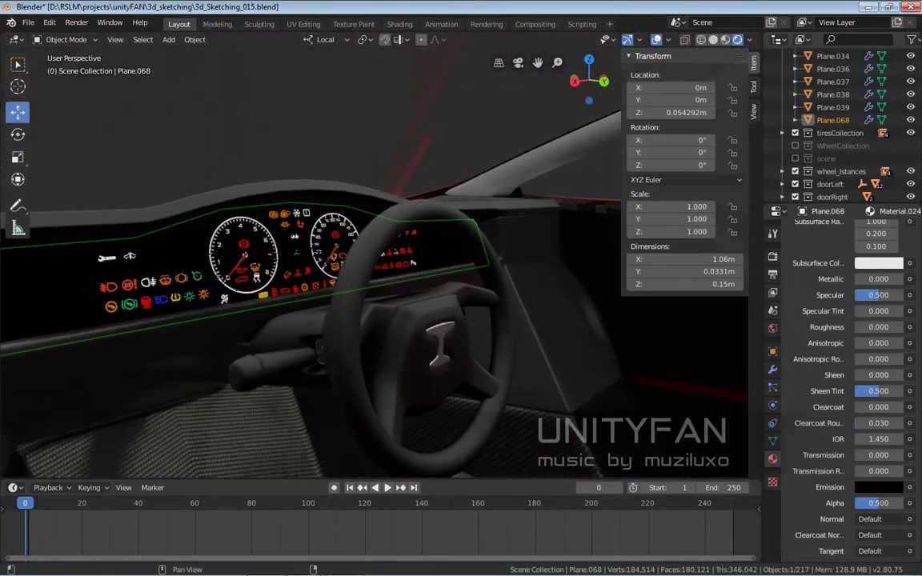
{"action": "middle_click_drag", "start_coordinate": [481, 272], "coordinate": [522, 285]}
{"action": "scroll", "coordinate": [521, 284], "scroll_direction": "up", "scroll_amount": 5}
{"action": "scroll", "coordinate": [521, 284], "scroll_direction": "up", "scroll_amount": 3}
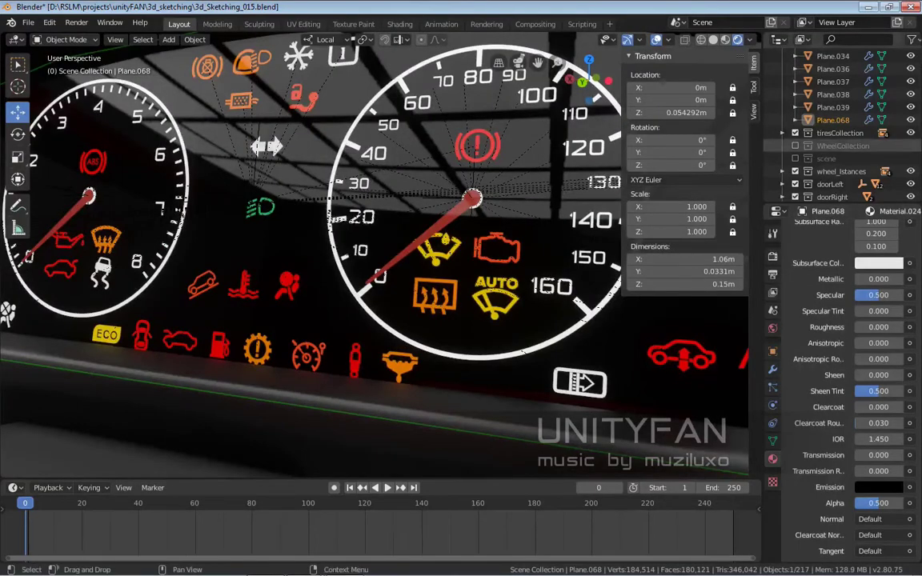
{"action": "middle_click_drag", "start_coordinate": [382, 264], "coordinate": [417, 272]}
- Reposition the ECO and red car warning icons together
{"action": "left_click", "coordinate": [155, 353]}
{"action": "left_click", "coordinate": [244, 356], "text": "shift"}
{"action": "scroll", "coordinate": [380, 260], "scroll_direction": "up", "scroll_amount": 2}
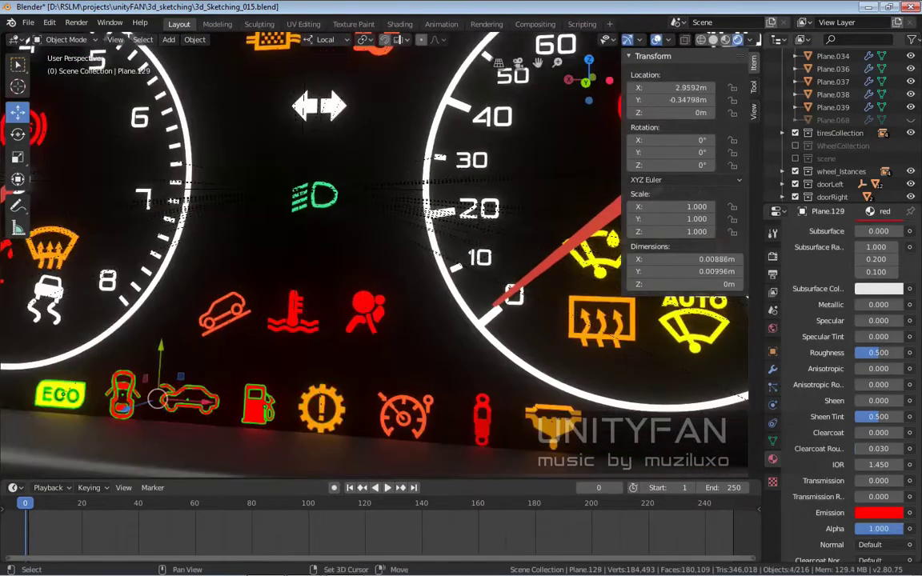
{"action": "key", "text": "Return"}
{"action": "scroll", "coordinate": [376, 256], "scroll_direction": "down", "scroll_amount": 3}
{"action": "scroll", "coordinate": [377, 256], "scroll_direction": "up", "scroll_amount": 3}
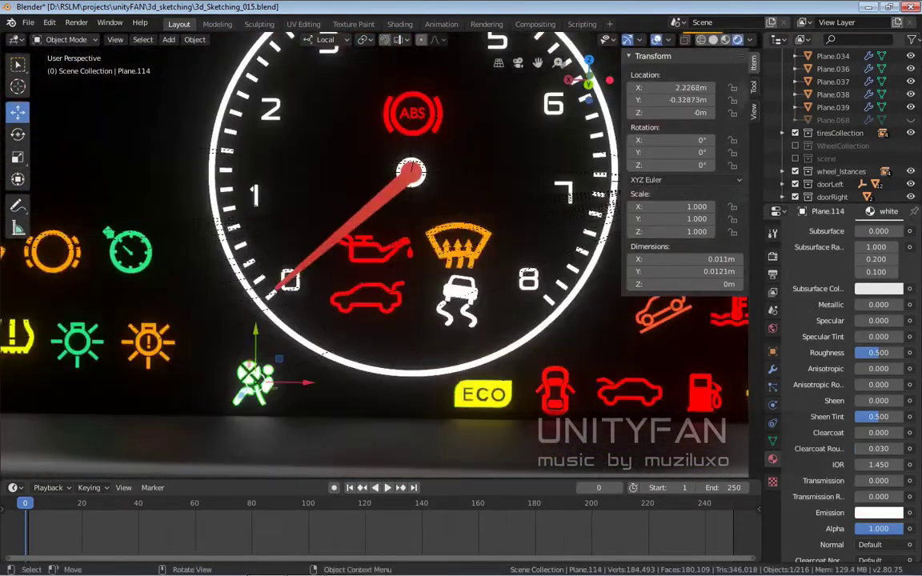
- Move the green headlight icon to a new spot beside the tachometer
{"action": "middle_click_drag", "start_coordinate": [376, 257], "coordinate": [56, 414], "text": "shift"}
{"action": "scroll", "coordinate": [374, 254], "scroll_direction": "down", "scroll_amount": 3}
{"action": "left_click", "coordinate": [343, 332]}
{"action": "scroll", "coordinate": [374, 254], "scroll_direction": "up", "scroll_amount": 3}
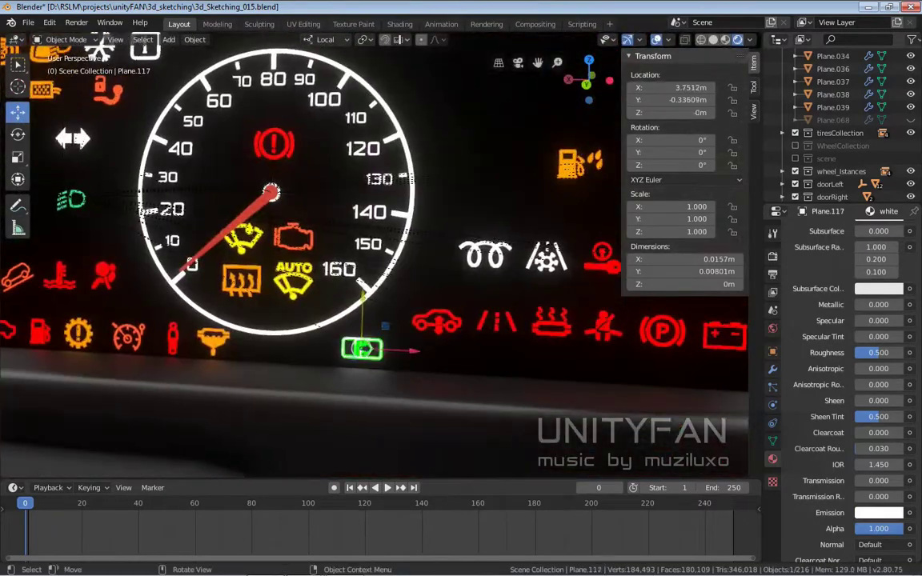
{"action": "scroll", "coordinate": [374, 255], "scroll_direction": "down", "scroll_amount": 3}
{"action": "scroll", "coordinate": [342, 332], "scroll_direction": "up", "scroll_amount": 3}
{"action": "key", "text": "Return"}
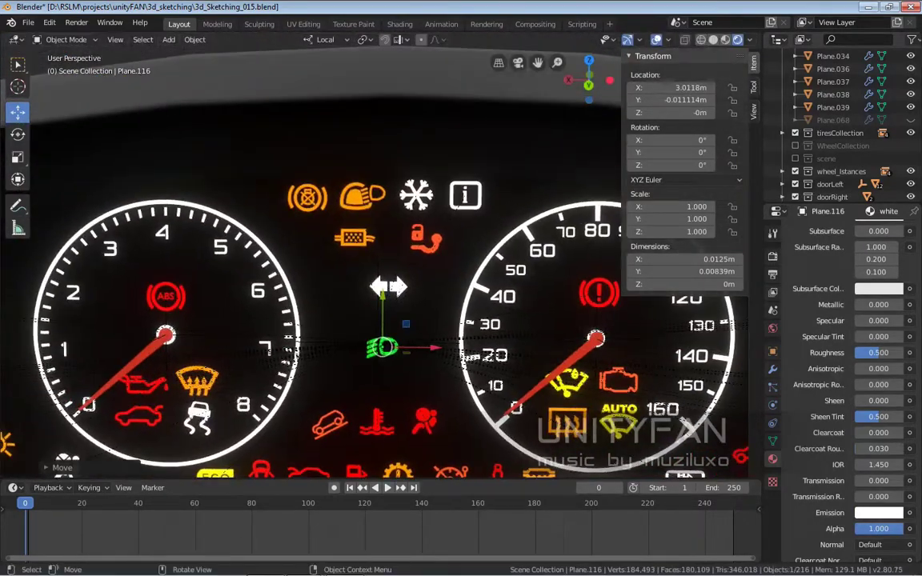
{"action": "scroll", "coordinate": [311, 298], "scroll_direction": "up", "scroll_amount": 2}
- Slide the orange warning icons above the gauges along the X axis
{"action": "left_click", "coordinate": [320, 231], "text": "shift"}
{"action": "scroll", "coordinate": [310, 299], "scroll_direction": "down", "scroll_amount": 3}
{"action": "scroll", "coordinate": [311, 299], "scroll_direction": "up", "scroll_amount": 4}
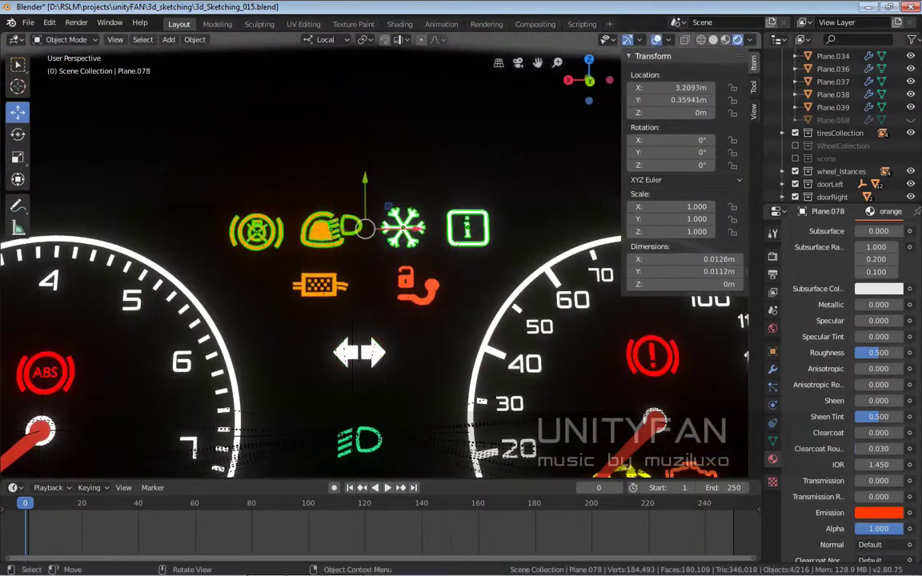
{"action": "left_click", "coordinate": [310, 299]}
{"action": "key", "text": "g"}
{"action": "key", "text": "x"}
{"action": "key", "text": "x"}
{"action": "scroll", "coordinate": [398, 282], "scroll_direction": "down", "scroll_amount": 2}
- Try enlarging the green headlight icon with scale, then undo the resize
{"action": "left_click", "coordinate": [337, 306]}
{"action": "key", "text": "s"}
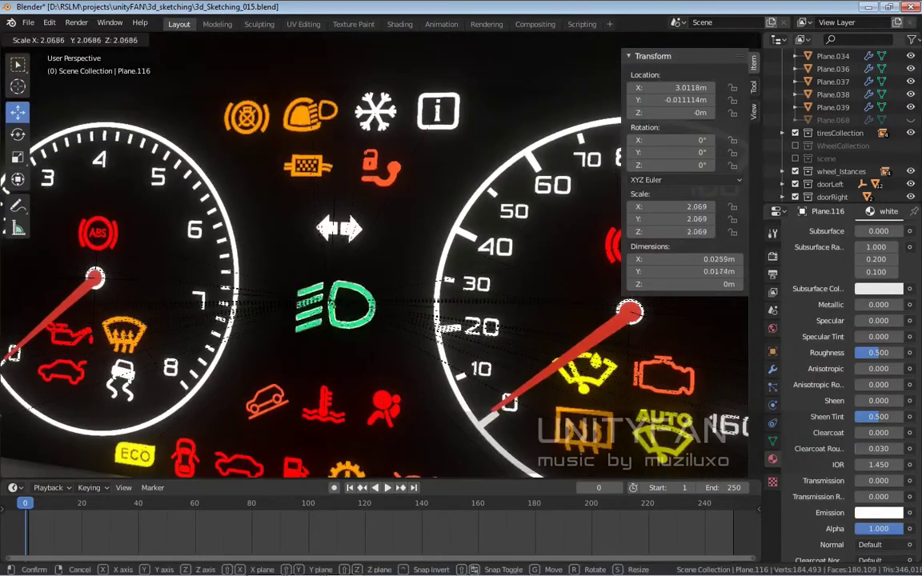
{"action": "scroll", "coordinate": [337, 304], "scroll_direction": "down", "scroll_amount": 5}
{"action": "scroll", "coordinate": [336, 304], "scroll_direction": "down", "scroll_amount": 2}
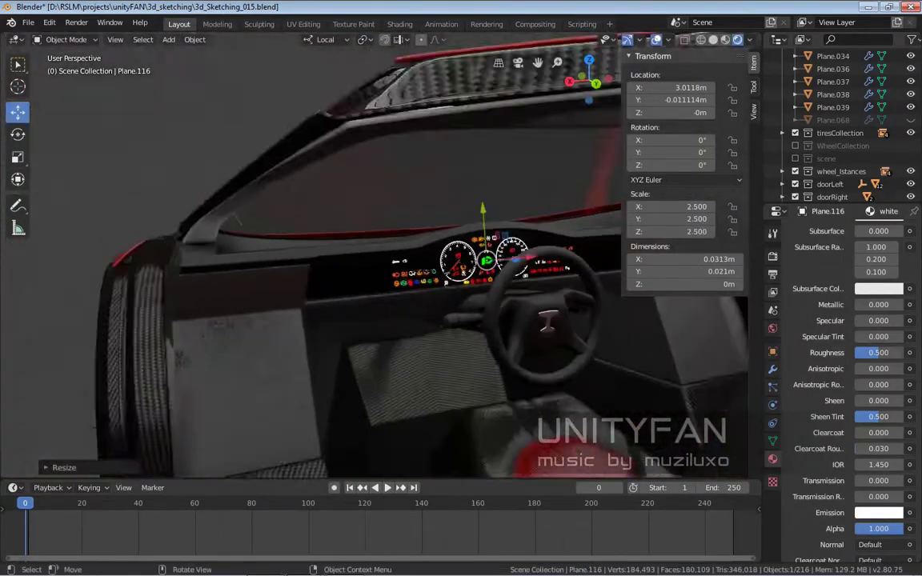
{"action": "scroll", "coordinate": [337, 304], "scroll_direction": "up", "scroll_amount": 4}
{"action": "scroll", "coordinate": [336, 304], "scroll_direction": "up", "scroll_amount": 4}
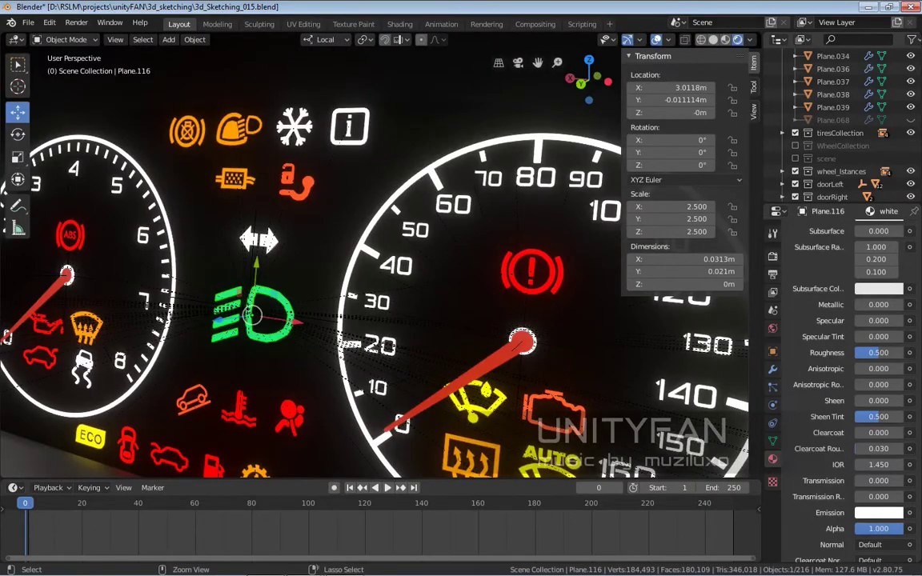
{"action": "key", "text": "ctrl+z"}
{"action": "scroll", "coordinate": [336, 305], "scroll_direction": "down", "scroll_amount": 5}
- Select the dashboard backing plane Plane.068
{"action": "mouse_move", "coordinate": [336, 305]}
{"action": "middle_mouse_down"}
{"action": "mouse_move", "coordinate": [425, 270]}
{"action": "mouse_move", "coordinate": [400, 272]}
{"action": "mouse_move", "coordinate": [637, 308]}
{"action": "middle_mouse_up"}
{"action": "scroll", "coordinate": [336, 304], "scroll_direction": "up", "scroll_amount": 4}
{"action": "key", "text": "w"}
{"action": "scroll", "coordinate": [424, 270], "scroll_direction": "up", "scroll_amount": 3}
{"action": "left_click", "coordinate": [424, 270]}
{"action": "scroll", "coordinate": [425, 270], "scroll_direction": "down", "scroll_amount": 5}
{"action": "scroll", "coordinate": [424, 269], "scroll_direction": "up", "scroll_amount": 5}
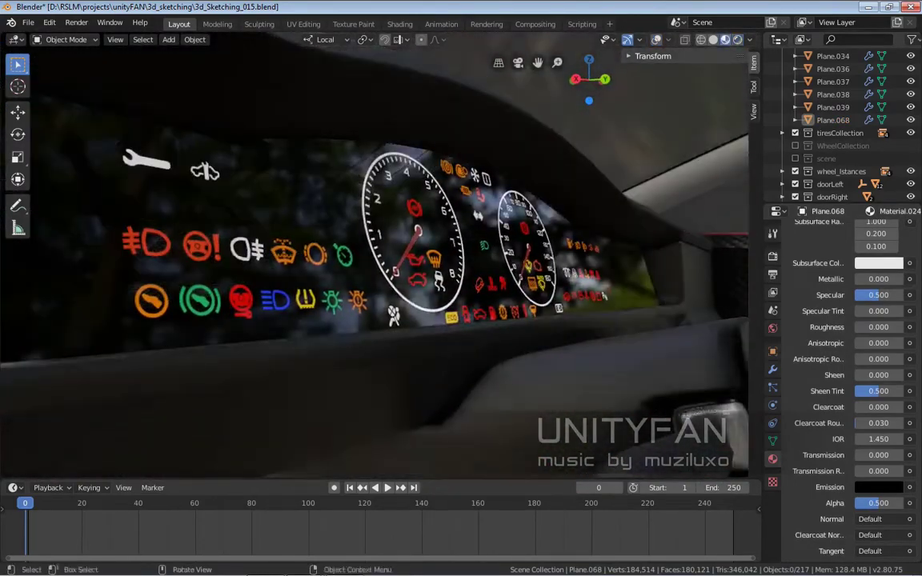
- Make the 'scene' studio collection visible in the Outliner around the red car
{"action": "scroll", "coordinate": [636, 309], "scroll_direction": "down", "scroll_amount": 4}
{"action": "scroll", "coordinate": [636, 309], "scroll_direction": "down", "scroll_amount": 4}
{"action": "scroll", "coordinate": [636, 308], "scroll_direction": "down", "scroll_amount": 3}
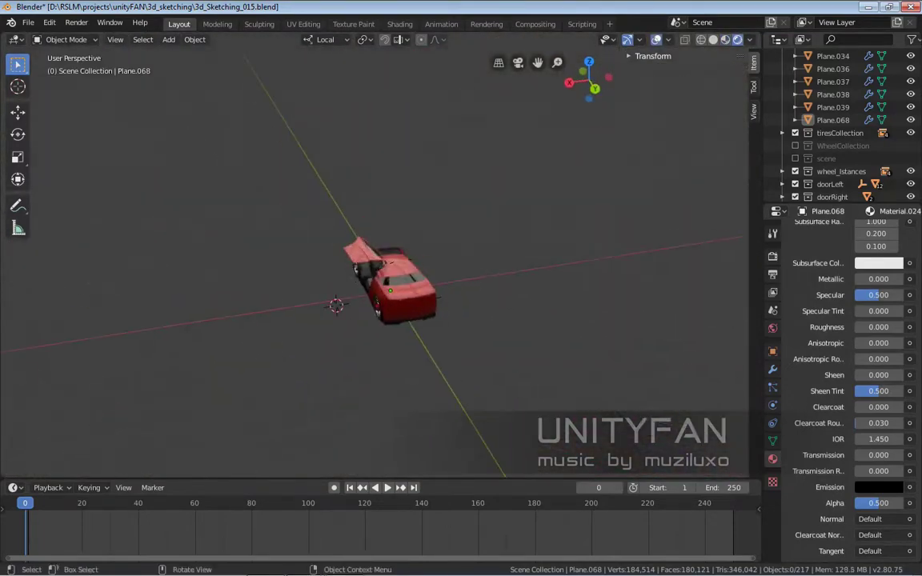
{"action": "scroll", "coordinate": [833, 132], "scroll_direction": "up", "scroll_amount": 3}
{"action": "scroll", "coordinate": [833, 133], "scroll_direction": "up", "scroll_amount": 3}
{"action": "scroll", "coordinate": [375, 255], "scroll_direction": "up", "scroll_amount": 8}
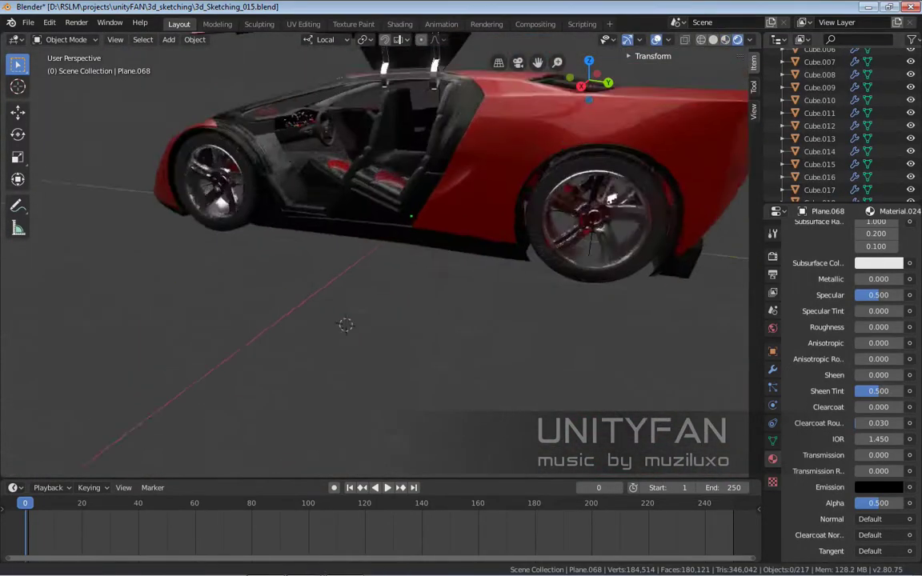
{"action": "middle_click_drag", "start_coordinate": [480, 336], "coordinate": [448, 336]}
{"action": "left_click", "coordinate": [796, 158]}
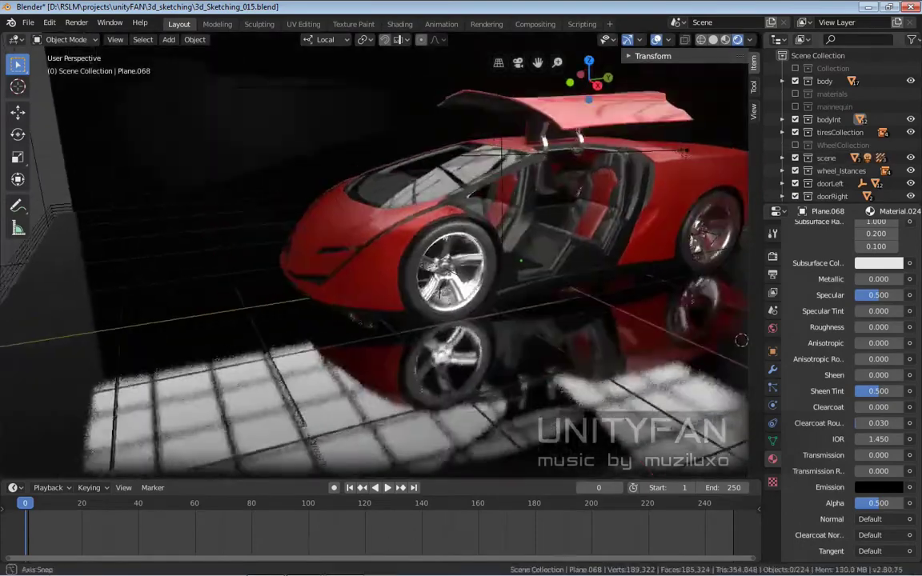
- Add a new 50mm perspective camera, Camera.001, to the studio scene
{"action": "scroll", "coordinate": [376, 256], "scroll_direction": "down", "scroll_amount": 3}
{"action": "middle_click_drag", "start_coordinate": [377, 256], "coordinate": [344, 256]}
{"action": "scroll", "coordinate": [833, 132], "scroll_direction": "down", "scroll_amount": 5}
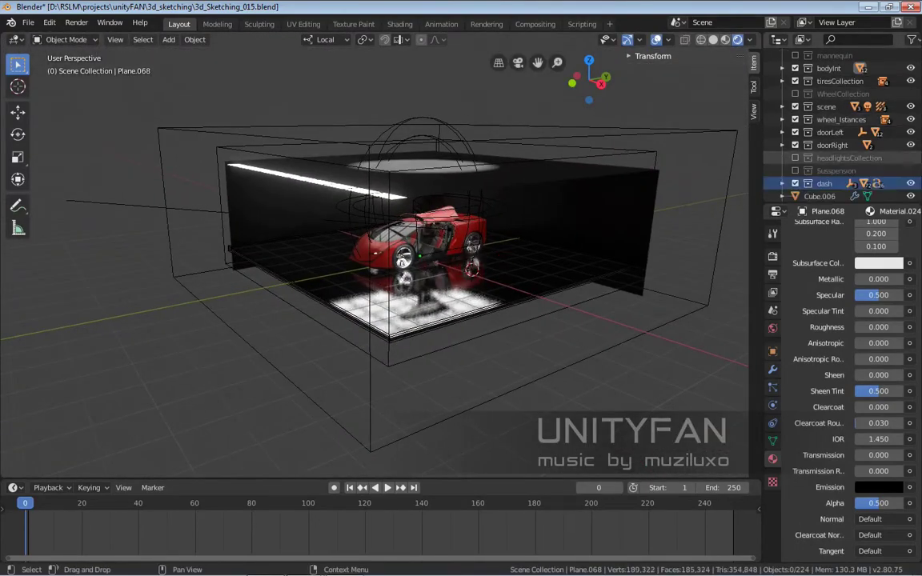
{"action": "scroll", "coordinate": [374, 255], "scroll_direction": "up", "scroll_amount": 3}
{"action": "scroll", "coordinate": [833, 128], "scroll_direction": "up", "scroll_amount": 4}
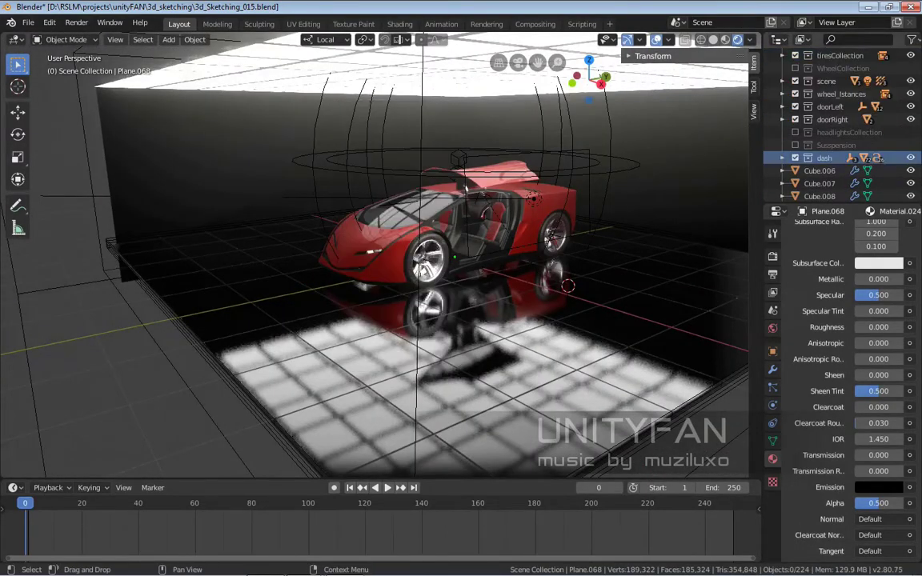
{"action": "scroll", "coordinate": [833, 128], "scroll_direction": "up", "scroll_amount": 3}
{"action": "left_click", "coordinate": [403, 307]}
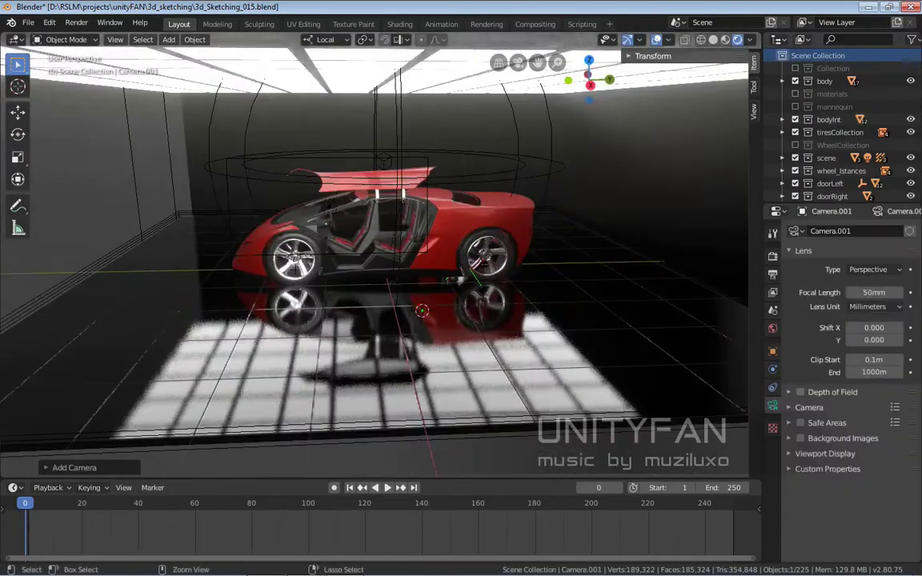
- Look through Camera.001 with Lock Camera to View and frame the red car
{"action": "key", "text": "ctrl+KP_0"}
{"action": "left_click", "coordinate": [753, 111]}
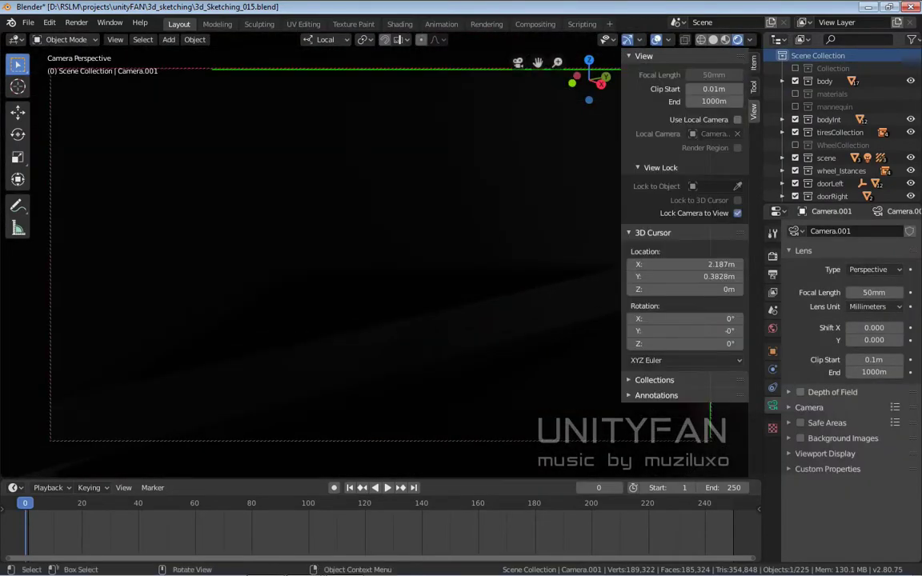
{"action": "mouse_move", "coordinate": [321, 241]}
{"action": "middle_mouse_down"}
{"action": "mouse_move", "coordinate": [433, 240]}
{"action": "mouse_move", "coordinate": [360, 240]}
{"action": "mouse_move", "coordinate": [401, 240]}
{"action": "middle_mouse_up"}
{"action": "middle_click_drag", "start_coordinate": [321, 241], "coordinate": [352, 319]}
- Add Empty.004 near the dashboard and enable camera depth of field focused on it at F-Stop 2.8
{"action": "key", "text": "shift+a"}
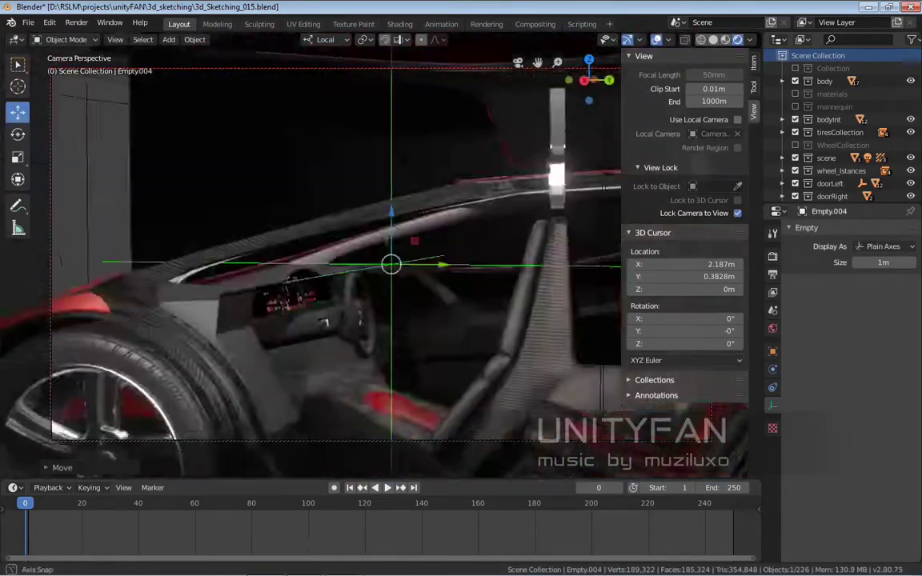
{"action": "key", "text": "Return"}
{"action": "middle_click_drag", "start_coordinate": [336, 256], "coordinate": [449, 240]}
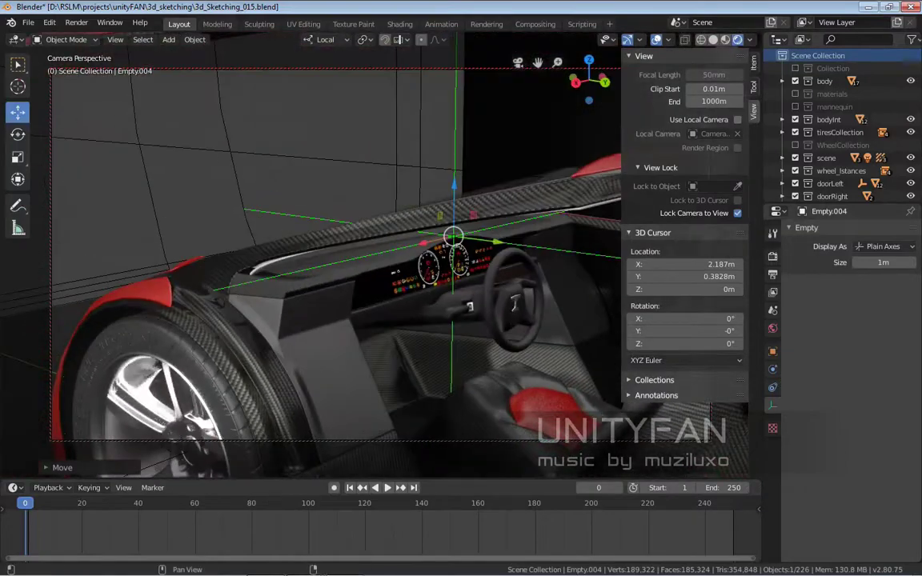
{"action": "left_click", "coordinate": [96, 439]}
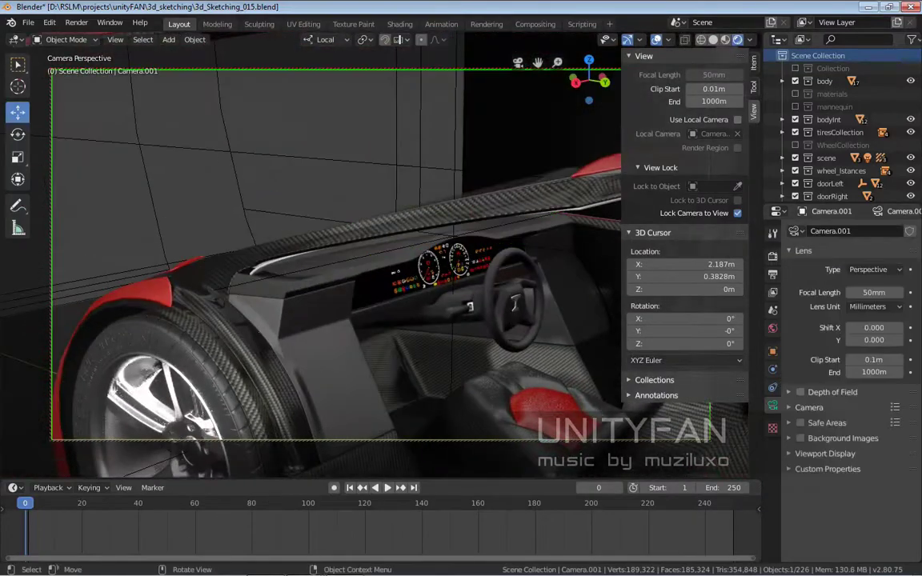
{"action": "left_click", "coordinate": [800, 393]}
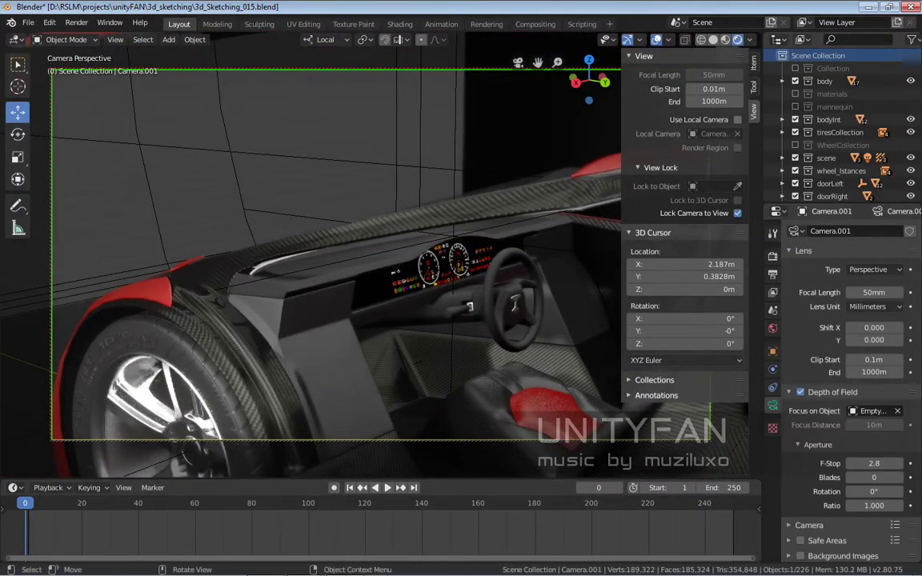
- Collapse the View and 3D Cursor sidebar panels and shift the camera toward the left warning lights
{"action": "scroll", "coordinate": [336, 256], "scroll_direction": "up", "scroll_amount": 3}
{"action": "scroll", "coordinate": [337, 256], "scroll_direction": "up", "scroll_amount": 3}
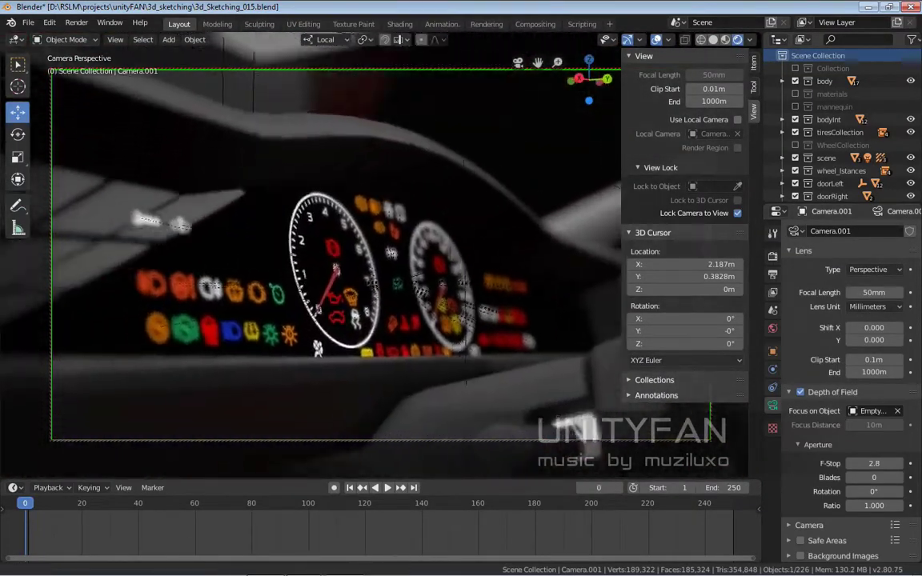
{"action": "left_click", "coordinate": [644, 56]}
{"action": "left_click", "coordinate": [653, 71]}
{"action": "mouse_move", "coordinate": [337, 264]}
{"action": "middle_mouse_down", "text": "shift"}
{"action": "mouse_move", "coordinate": [617, 240]}
{"action": "mouse_move", "coordinate": [304, 240]}
{"action": "mouse_move", "coordinate": [288, 248]}
{"action": "mouse_move", "coordinate": [361, 248]}
{"action": "mouse_move", "coordinate": [80, 241]}
{"action": "mouse_move", "coordinate": [32, 224]}
{"action": "middle_mouse_up", "text": "shift"}
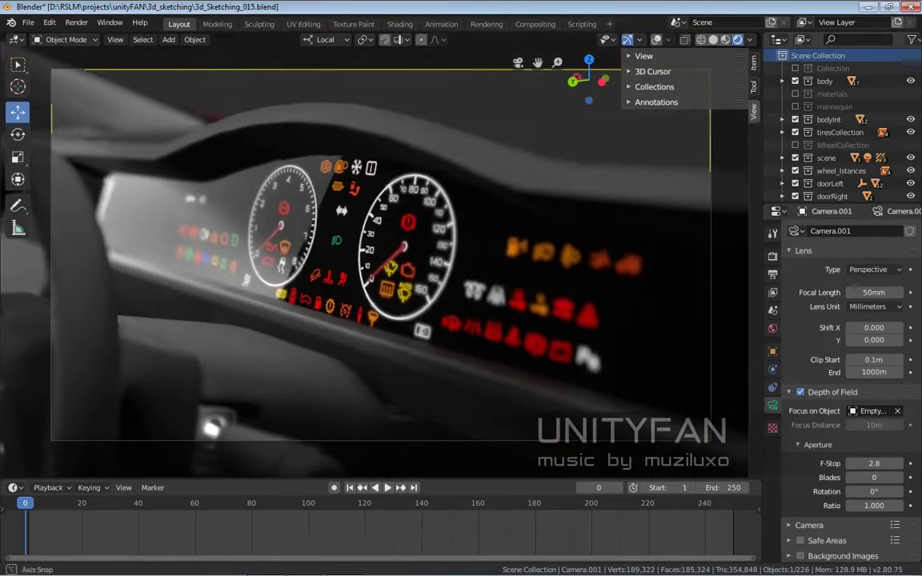
- Dolly and swing the locked camera in around the dashboard
{"action": "scroll", "coordinate": [361, 249], "scroll_direction": "up", "scroll_amount": 2}
{"action": "scroll", "coordinate": [361, 249], "scroll_direction": "up", "scroll_amount": 2}
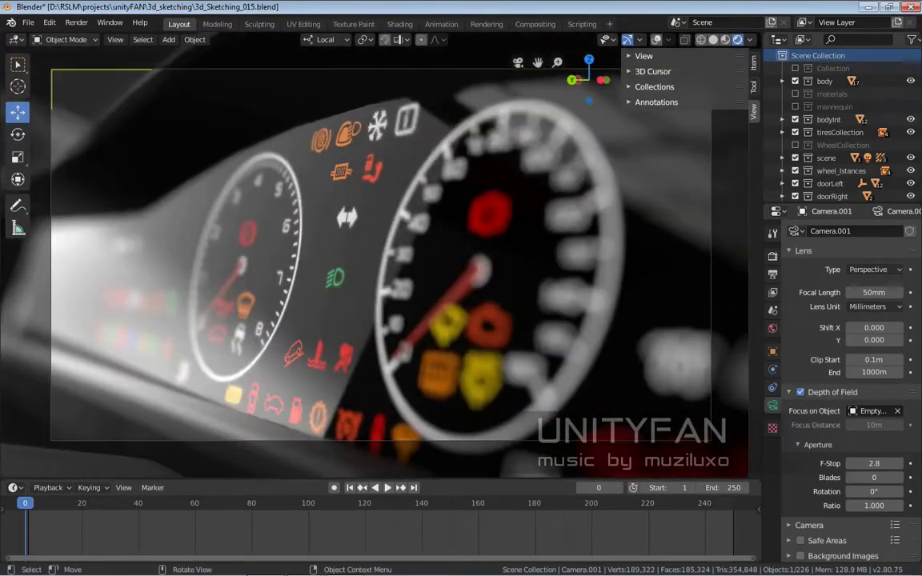
{"action": "scroll", "coordinate": [360, 248], "scroll_direction": "up", "scroll_amount": 2}
{"action": "scroll", "coordinate": [361, 248], "scroll_direction": "down", "scroll_amount": 4}
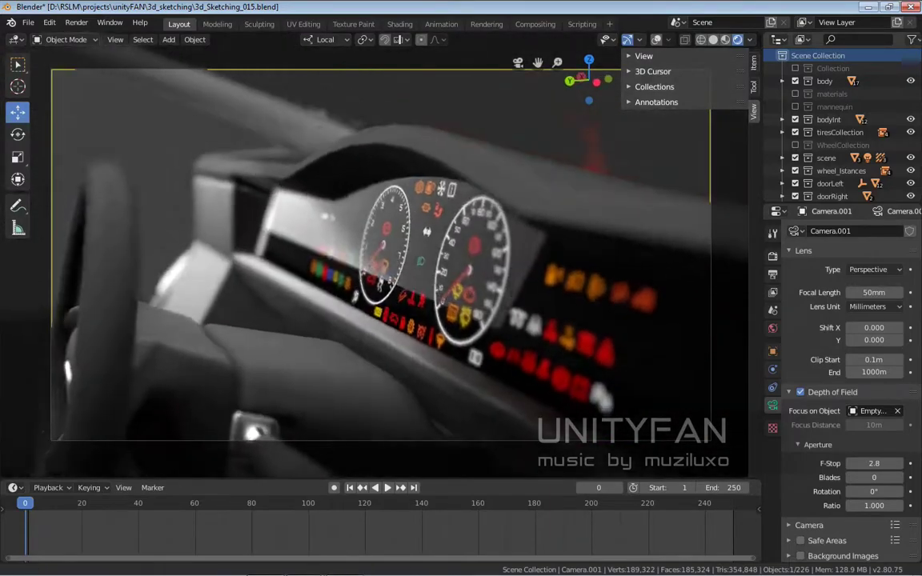
{"action": "mouse_move", "coordinate": [361, 248]}
{"action": "middle_mouse_down"}
{"action": "mouse_move", "coordinate": [320, 232]}
{"action": "mouse_move", "coordinate": [433, 264]}
{"action": "middle_mouse_up"}
- Move Empty.004 onto the gauge cluster and lower the camera to a frontal view
{"action": "scroll", "coordinate": [381, 254], "scroll_direction": "down", "scroll_amount": 3}
{"action": "scroll", "coordinate": [381, 254], "scroll_direction": "down", "scroll_amount": 2}
{"action": "left_click", "coordinate": [383, 215]}
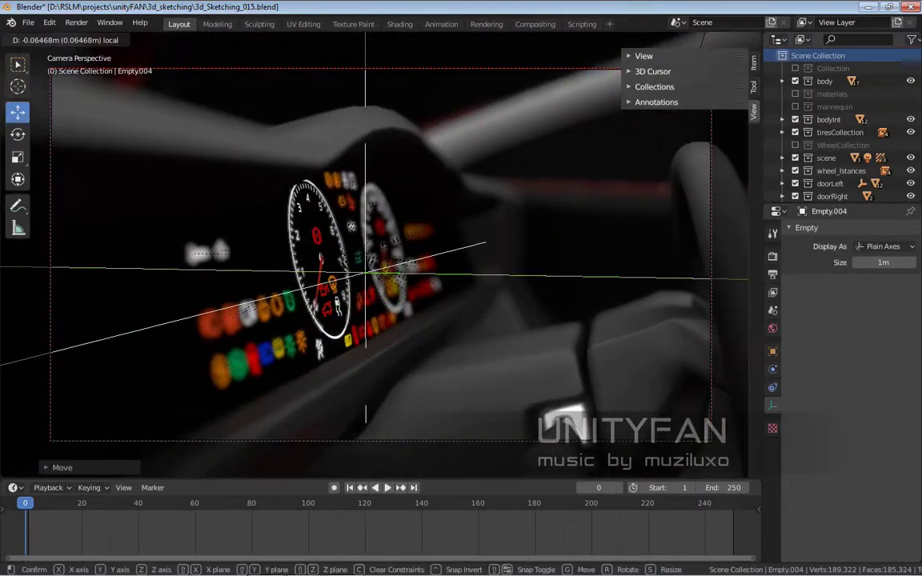
{"action": "middle_click_drag", "start_coordinate": [366, 272], "coordinate": [378, 300]}
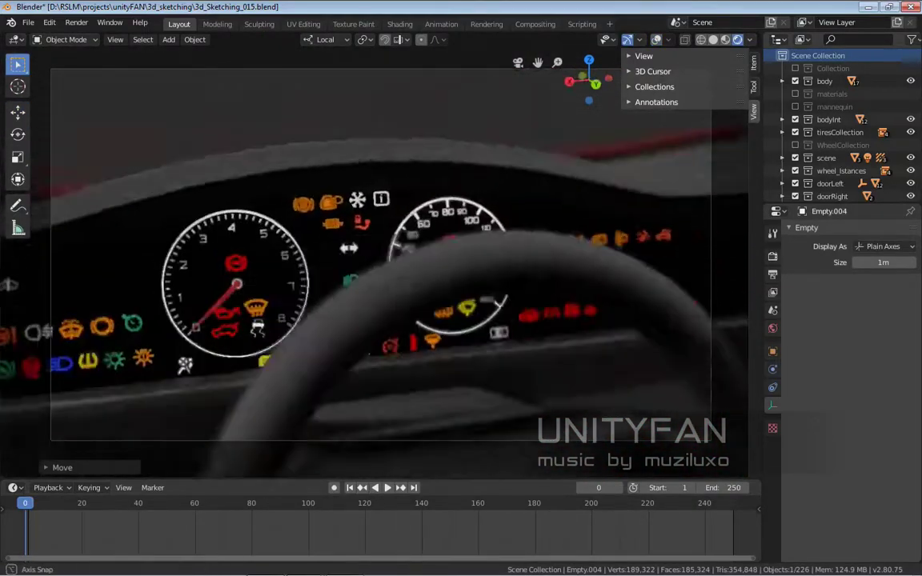
{"action": "mouse_move", "coordinate": [376, 264]}
{"action": "middle_mouse_down"}
{"action": "mouse_move", "coordinate": [384, 272]}
{"action": "mouse_move", "coordinate": [376, 281]}
{"action": "middle_mouse_up"}
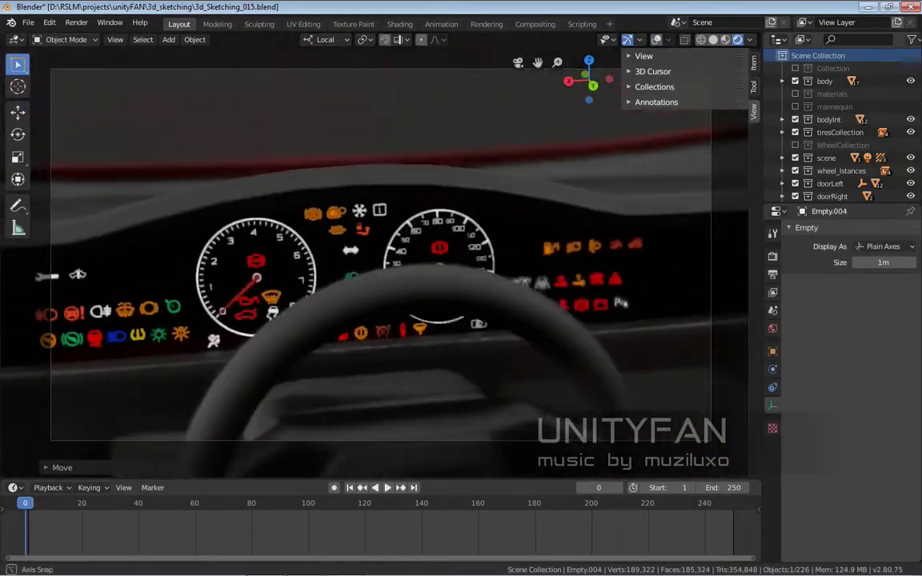